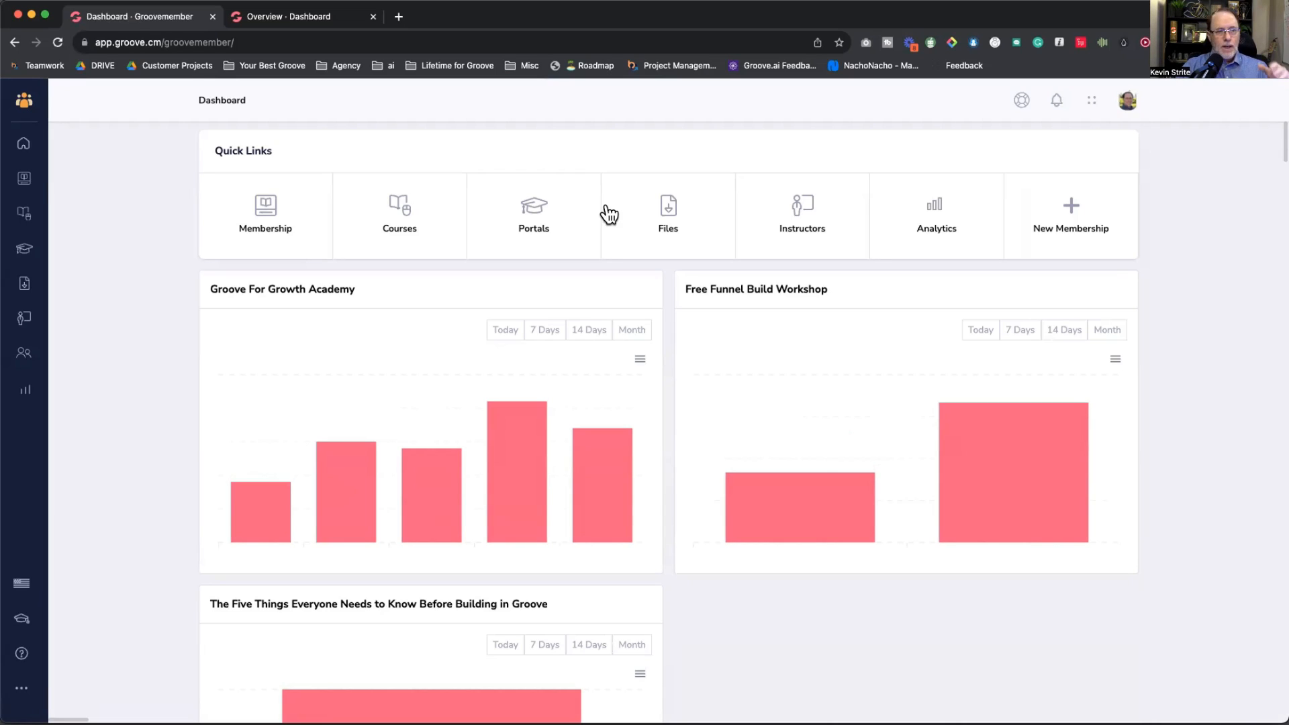
# Step: Upload the 20 Step Cheat Sheet PDF to the membership's Files as 'Free 20 Step Cheat Sheet'
pyautogui.click(672, 211)
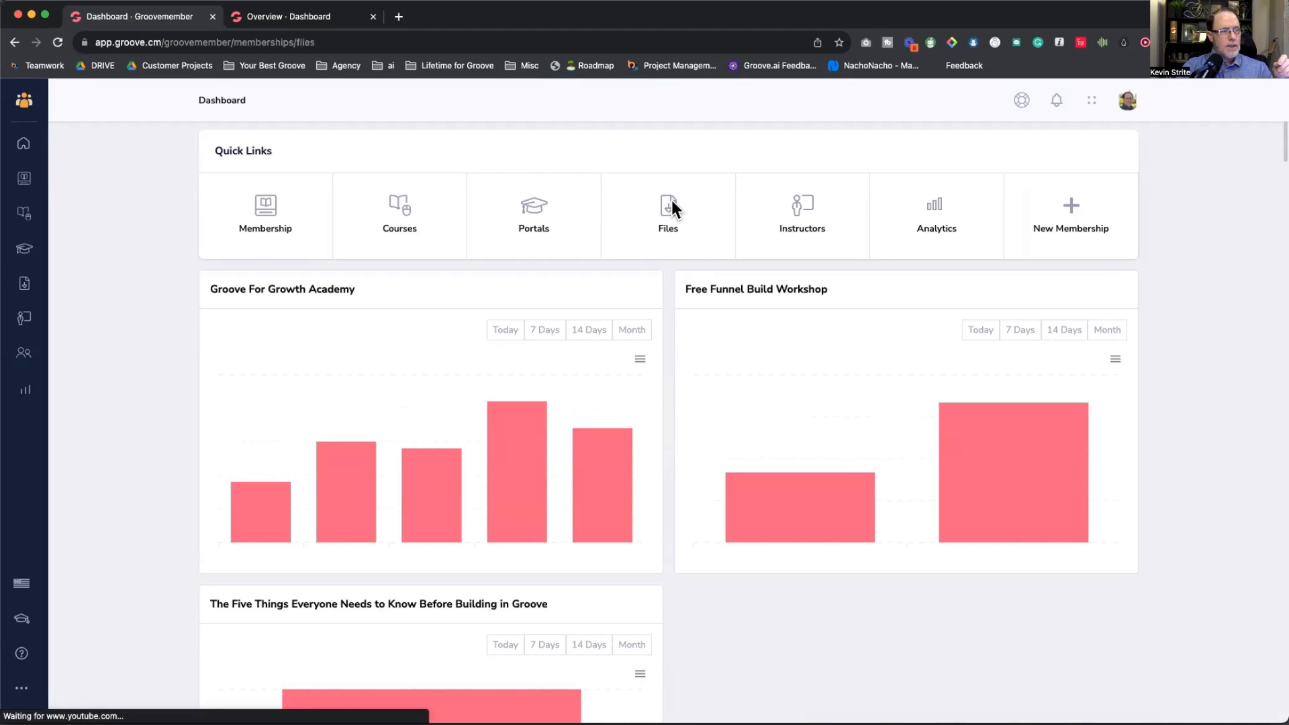
pyautogui.click(1094, 144)
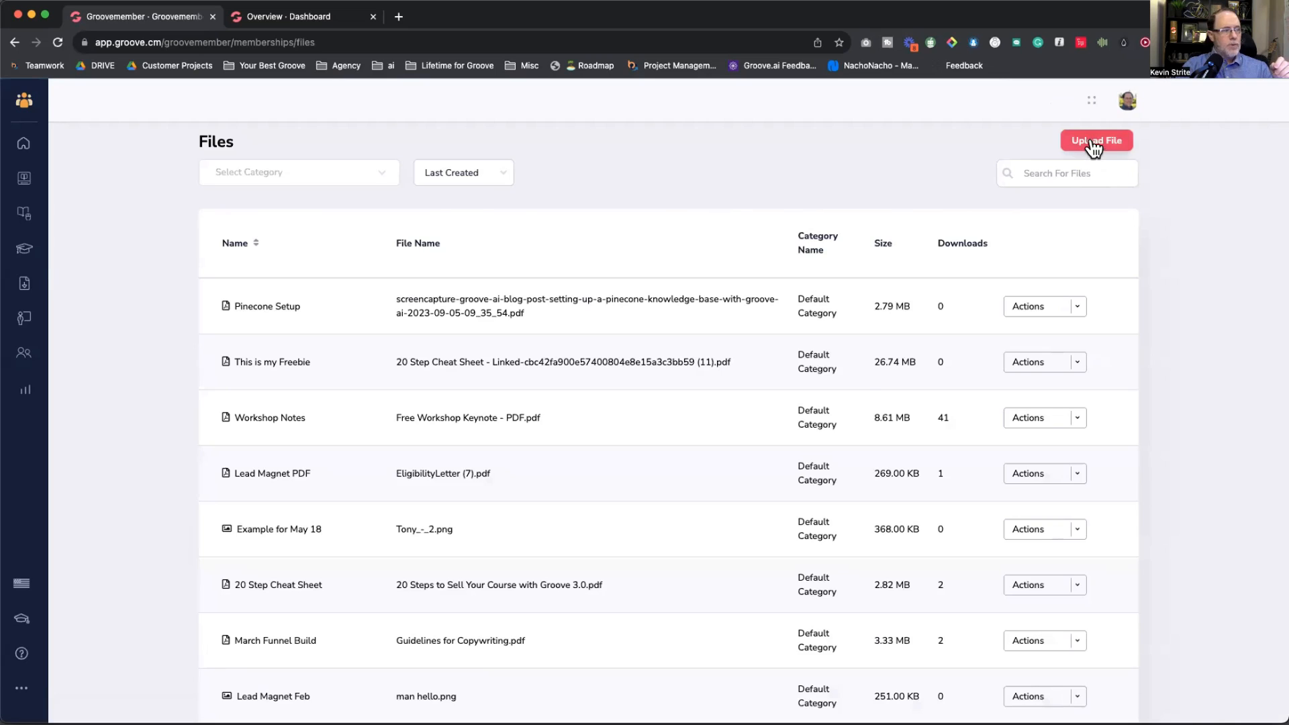
pyautogui.write('Fre')
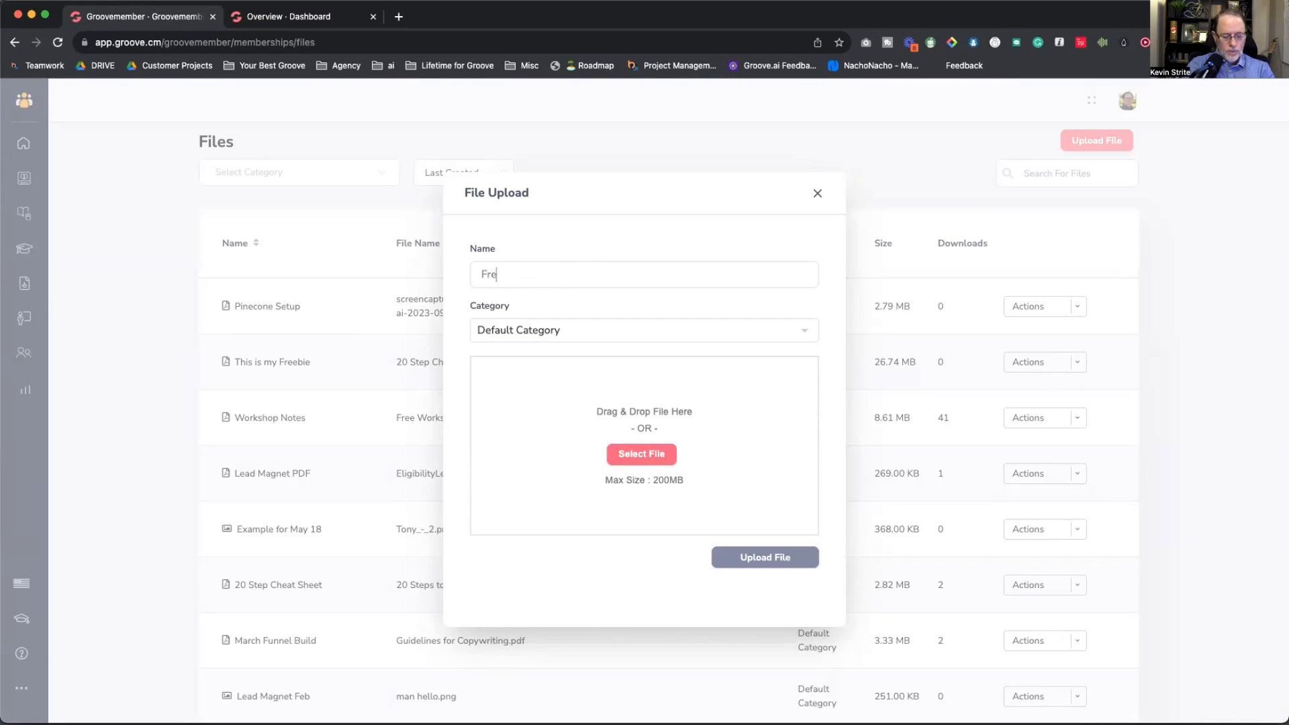
pyautogui.write('e 20 Step Cheat Sheet')
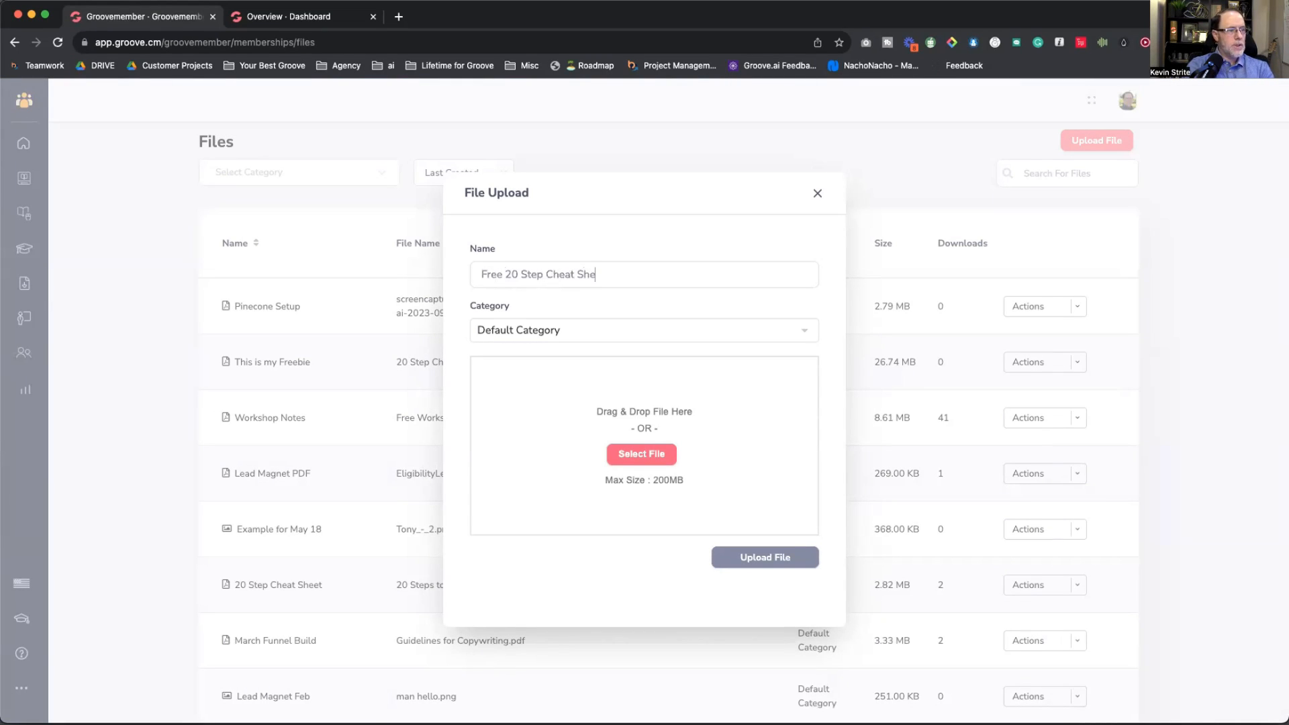
pyautogui.click(654, 458)
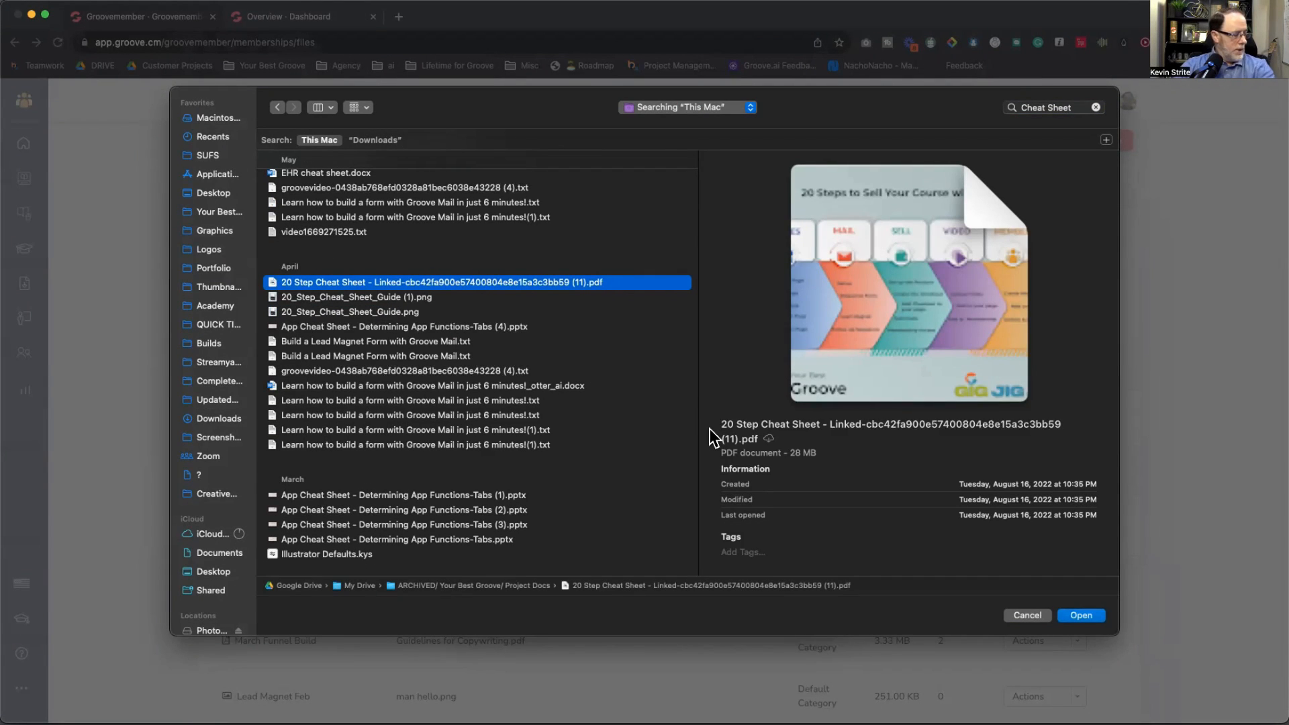
pyautogui.click(1082, 616)
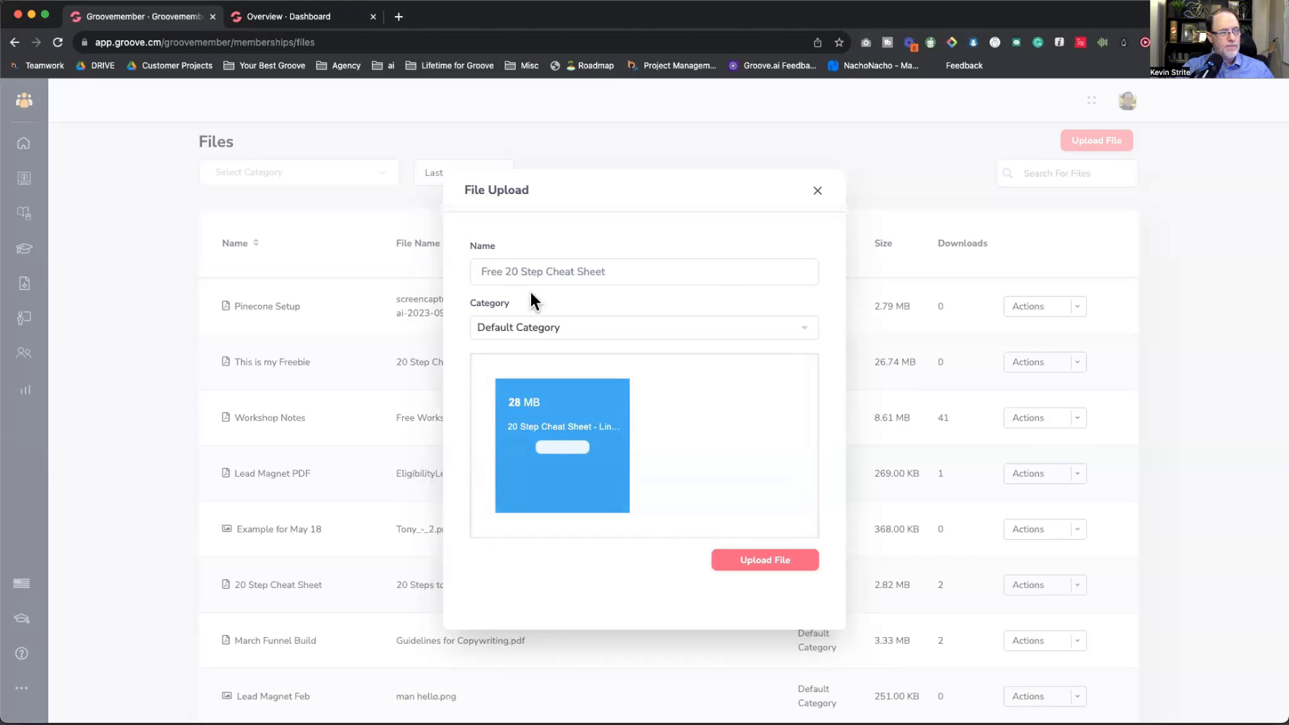
pyautogui.click(773, 560)
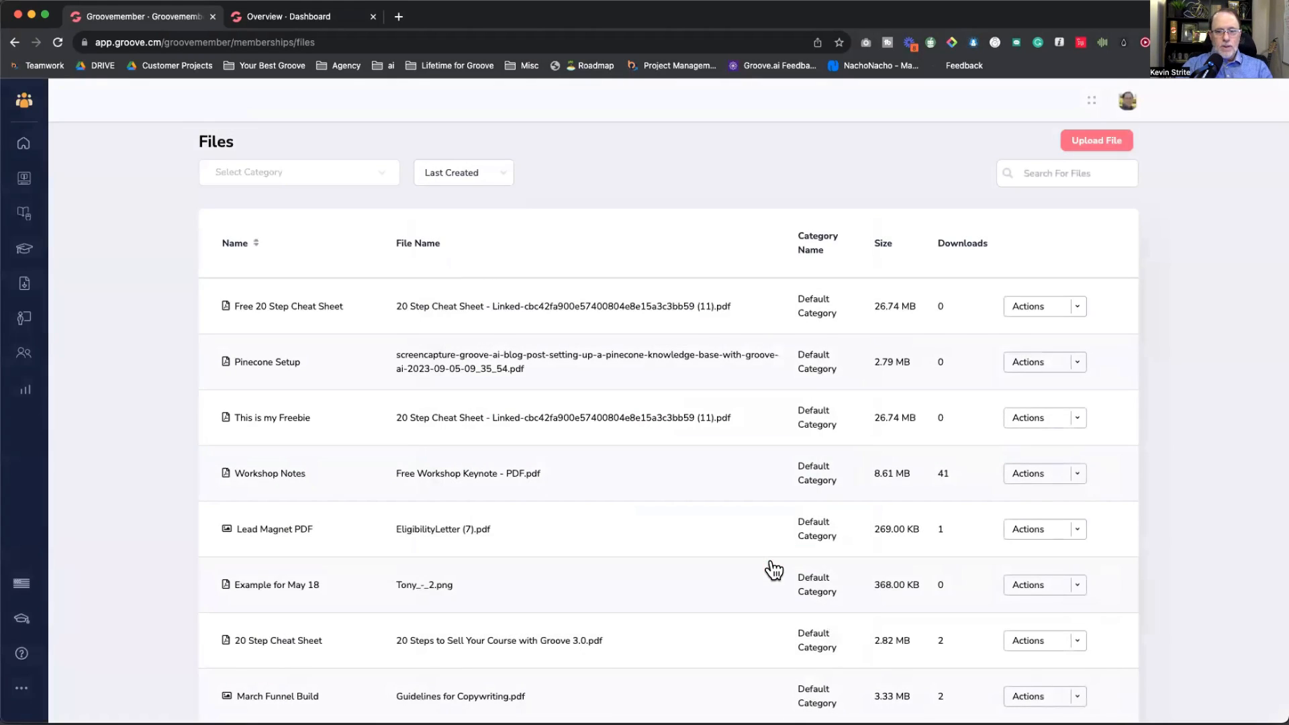
pyautogui.press('super+Tab')
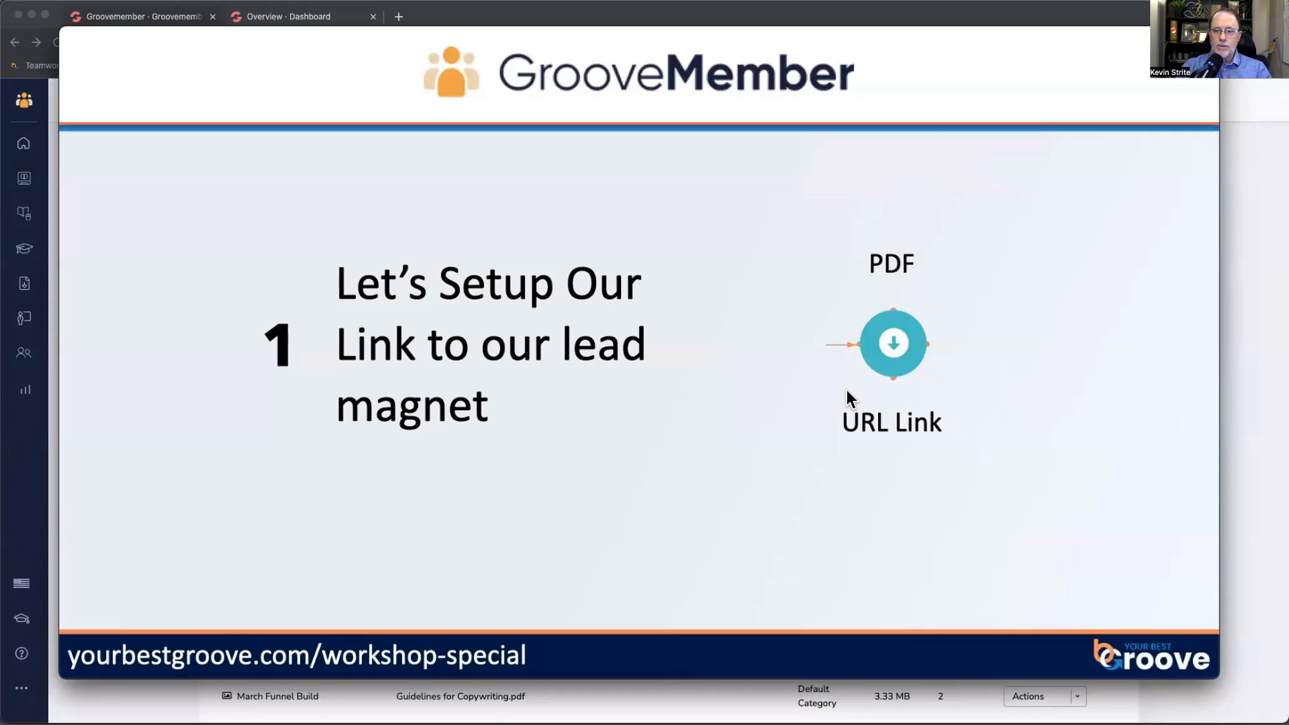
# Step: Copy the secure download URL of 'Free 20 Step Cheat Sheet' using its Actions menu's Copy Url
pyautogui.press('super+Tab')
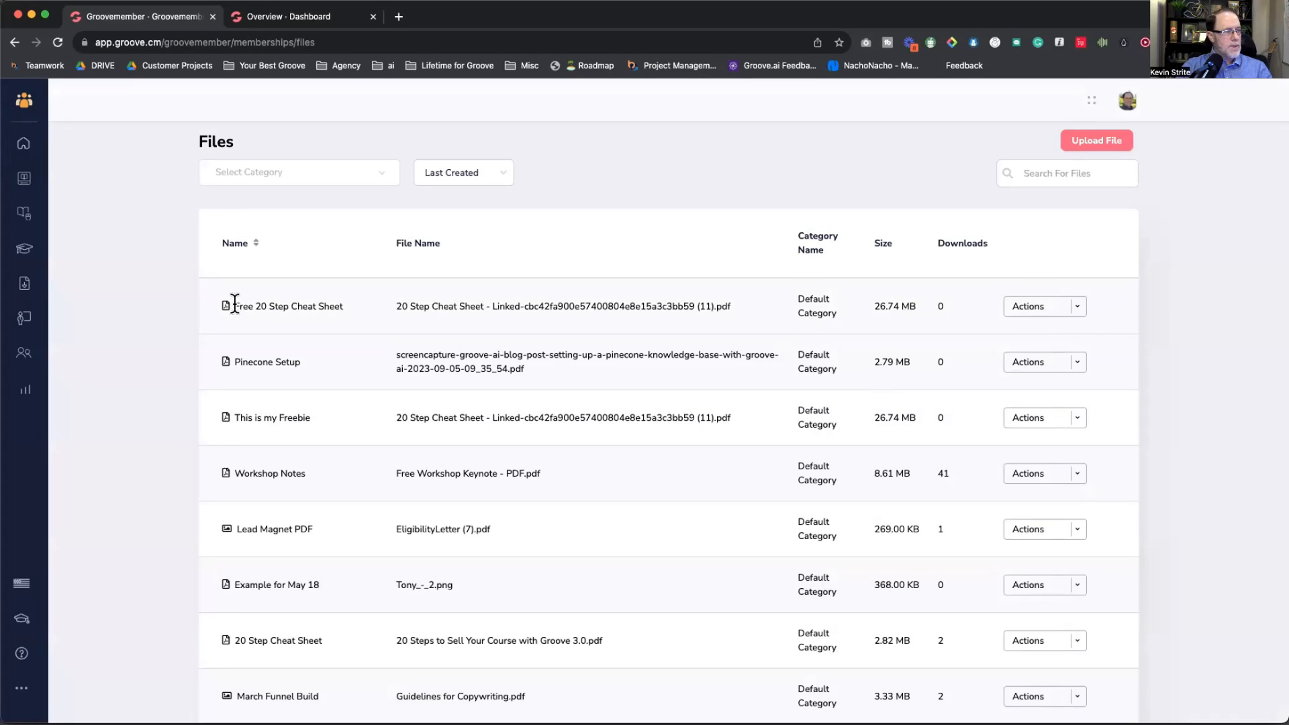
pyautogui.moveTo(234, 306); pyautogui.dragTo(344, 306)
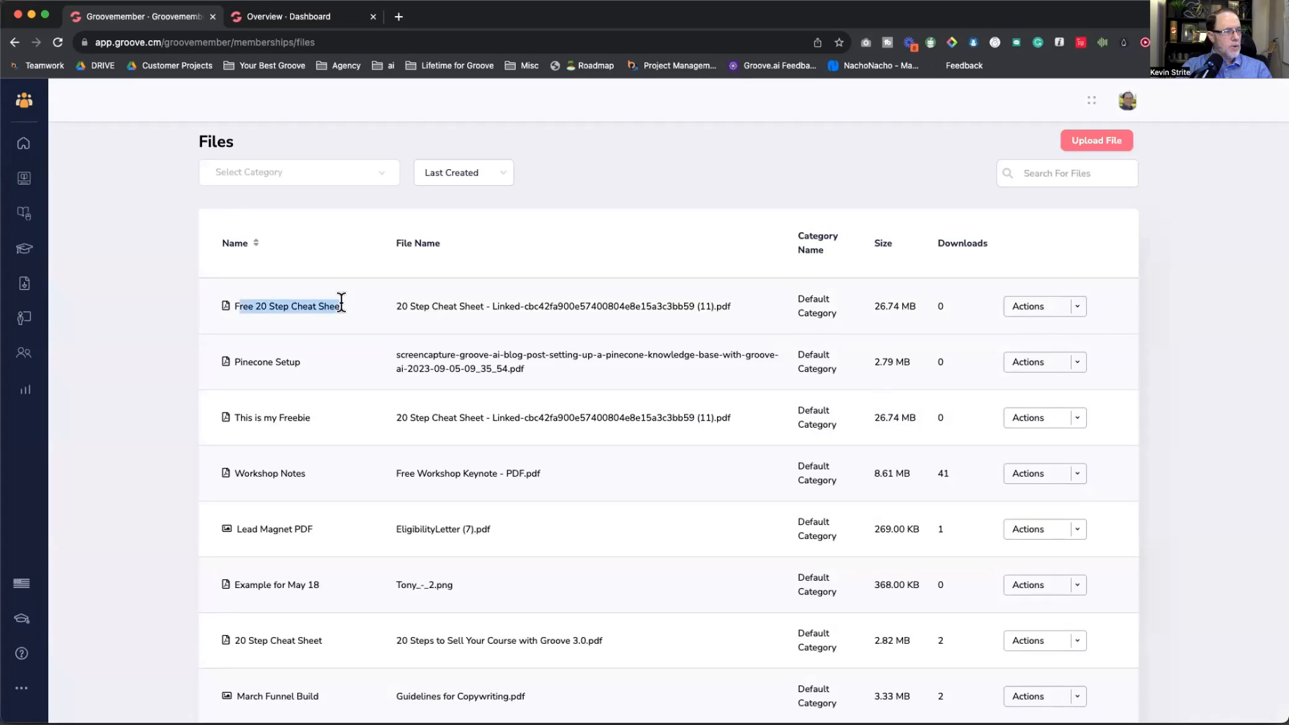
pyautogui.click(1078, 309)
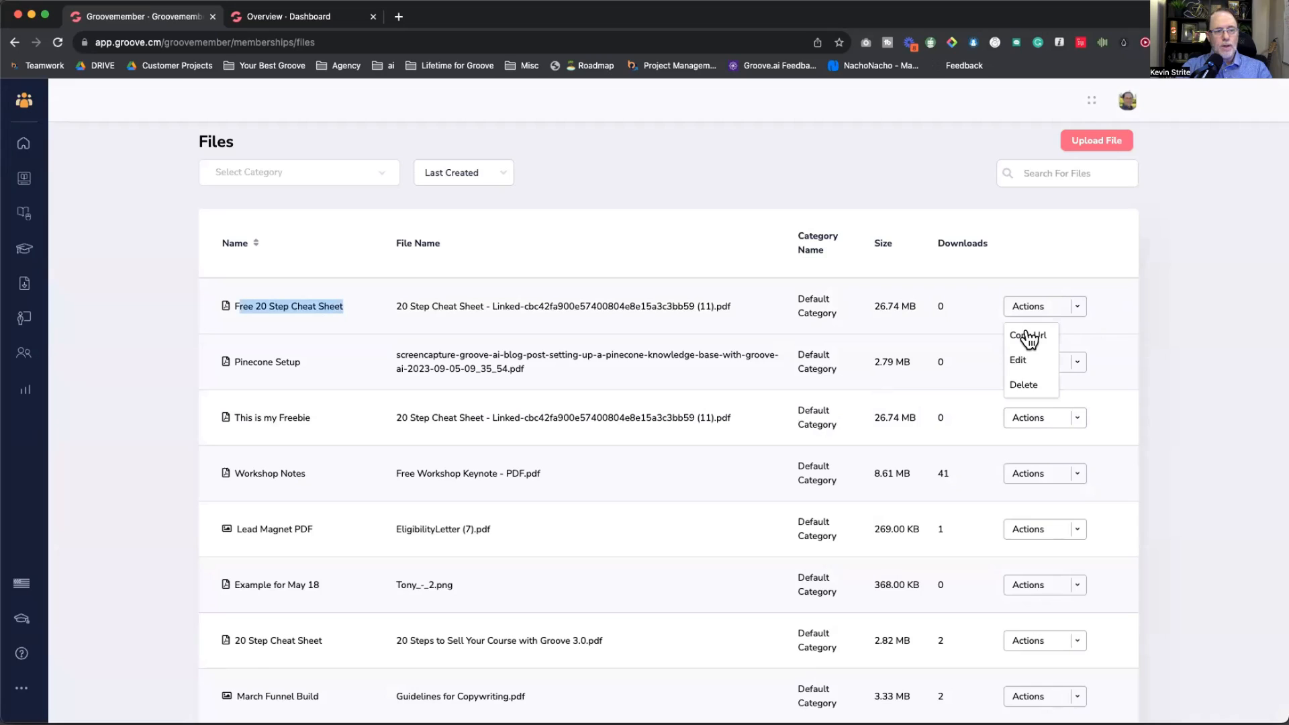
pyautogui.click(1028, 336)
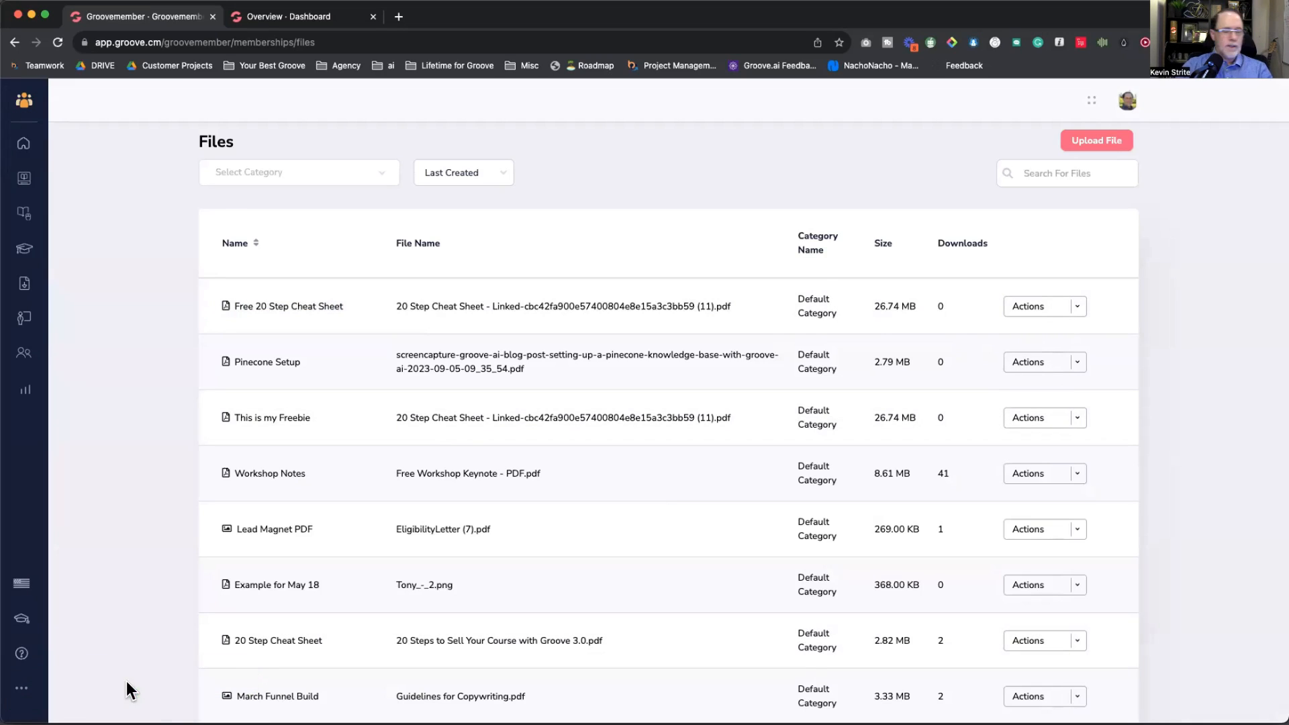
# Step: Paste the cheat sheet download link into a new TextEdit note with a blank line above it
pyautogui.press('super+space')
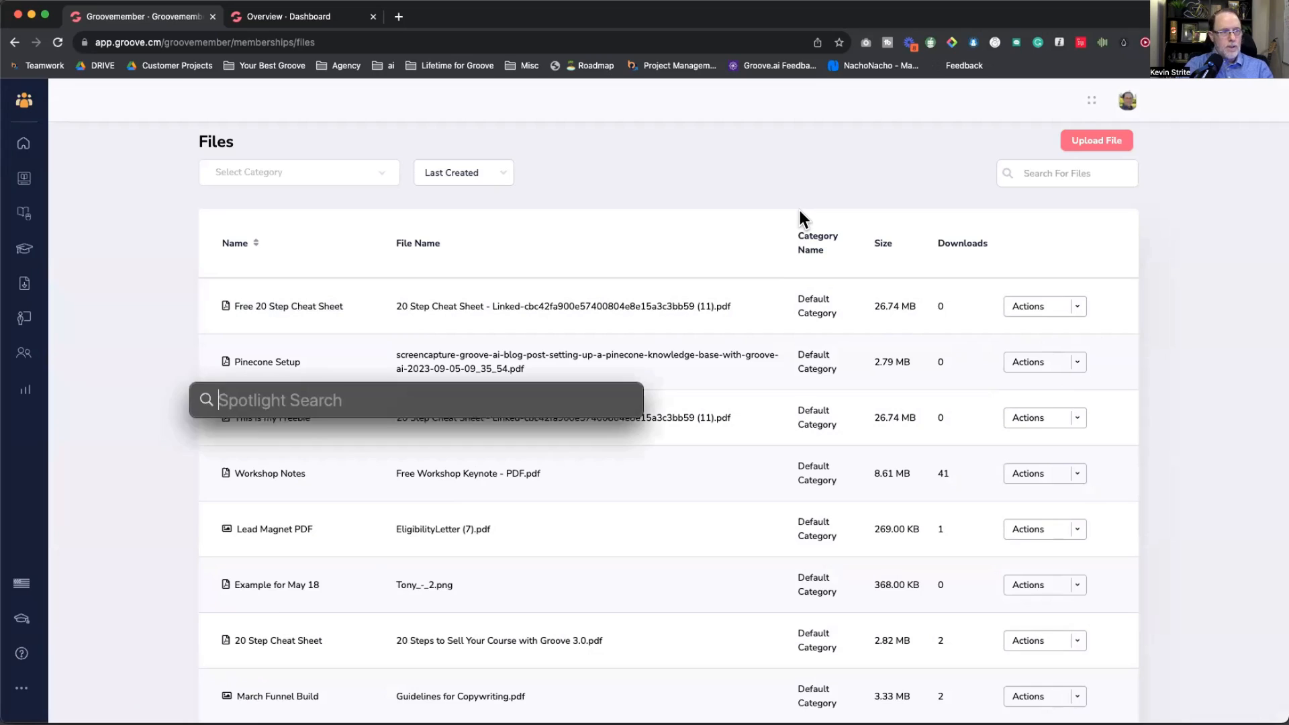
pyautogui.press('Escape')
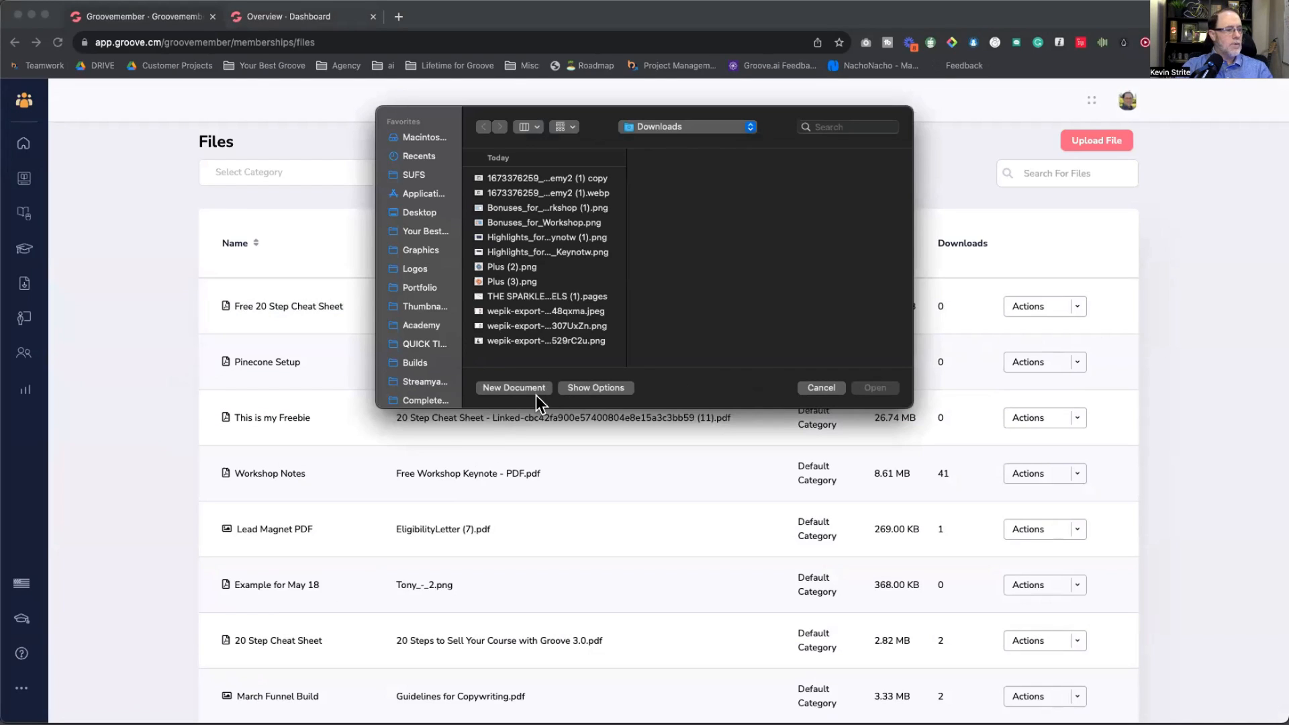
pyautogui.click(514, 388)
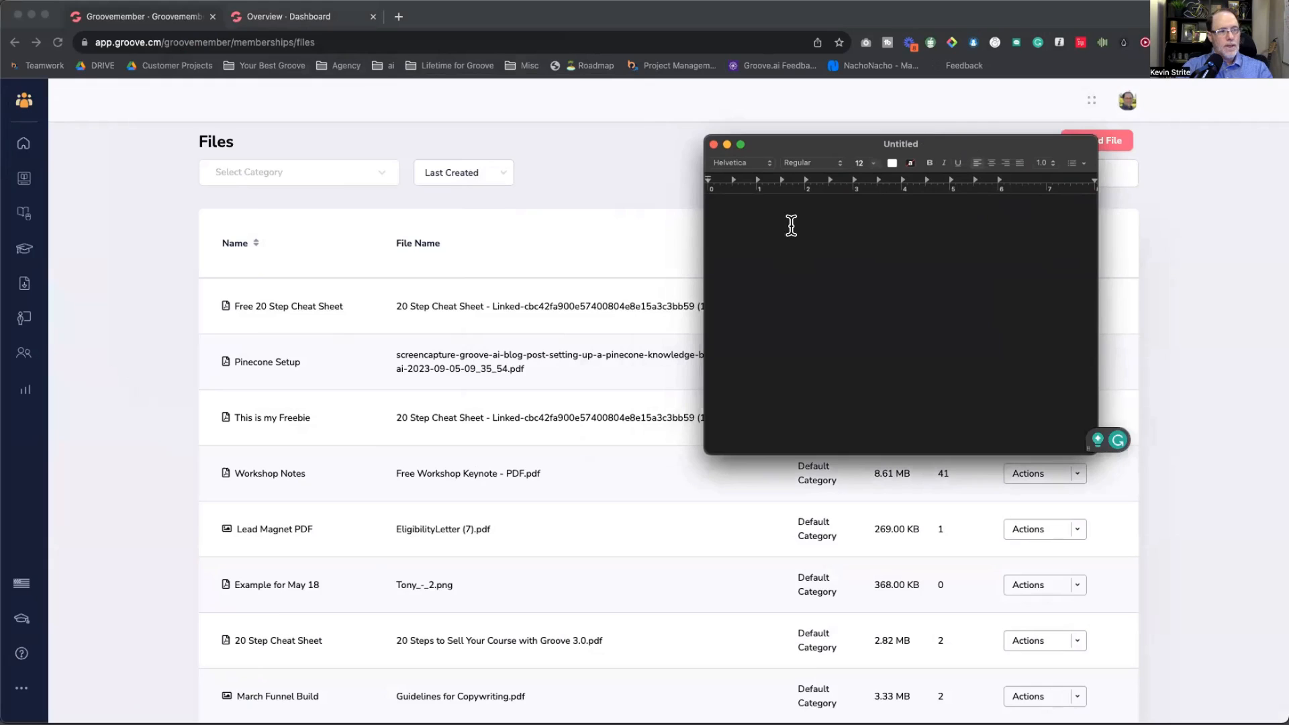
pyautogui.press('super+v')
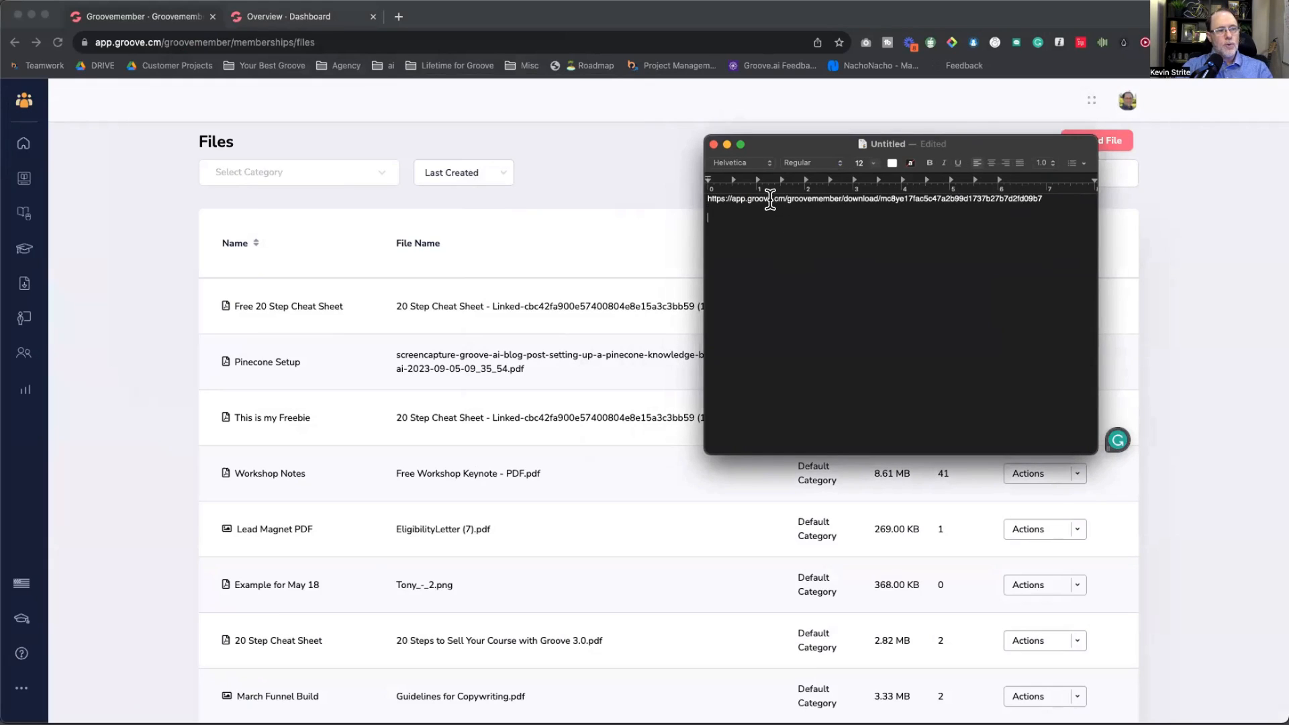
pyautogui.click(707, 200)
pyautogui.press('Return')
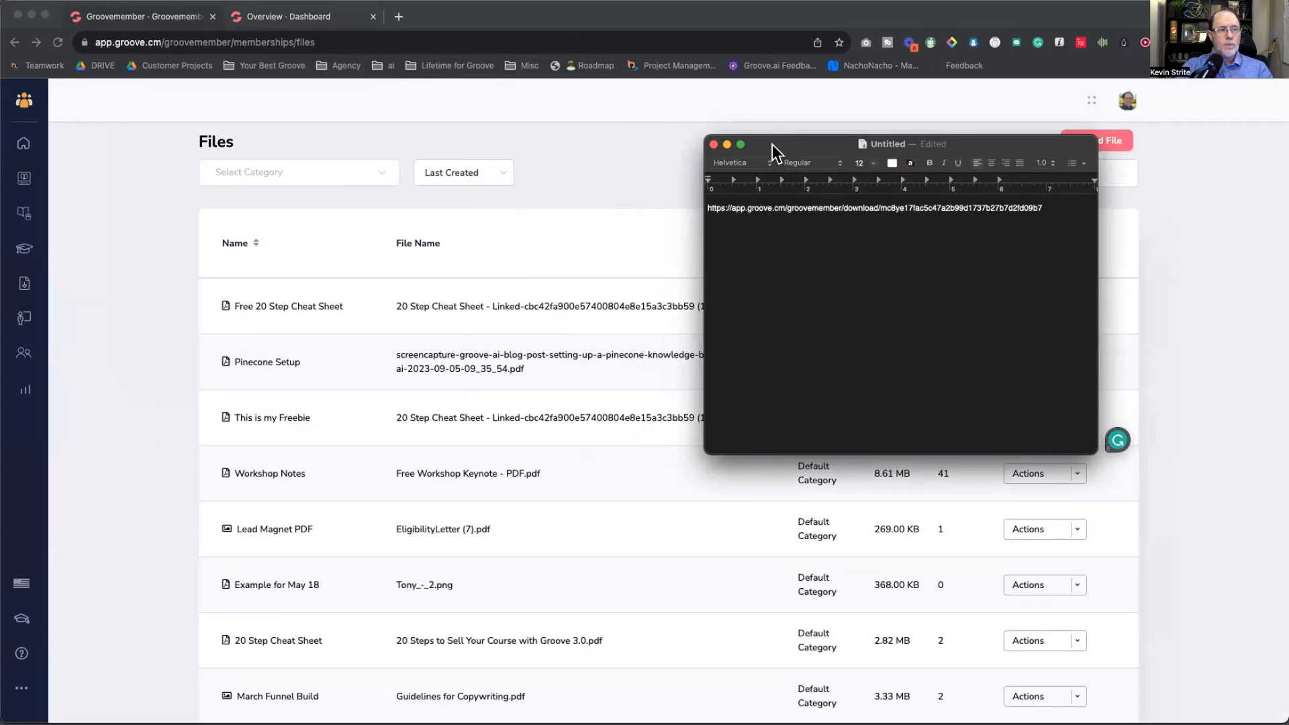
pyautogui.moveTo(775, 143); pyautogui.dragTo(1288, 144)
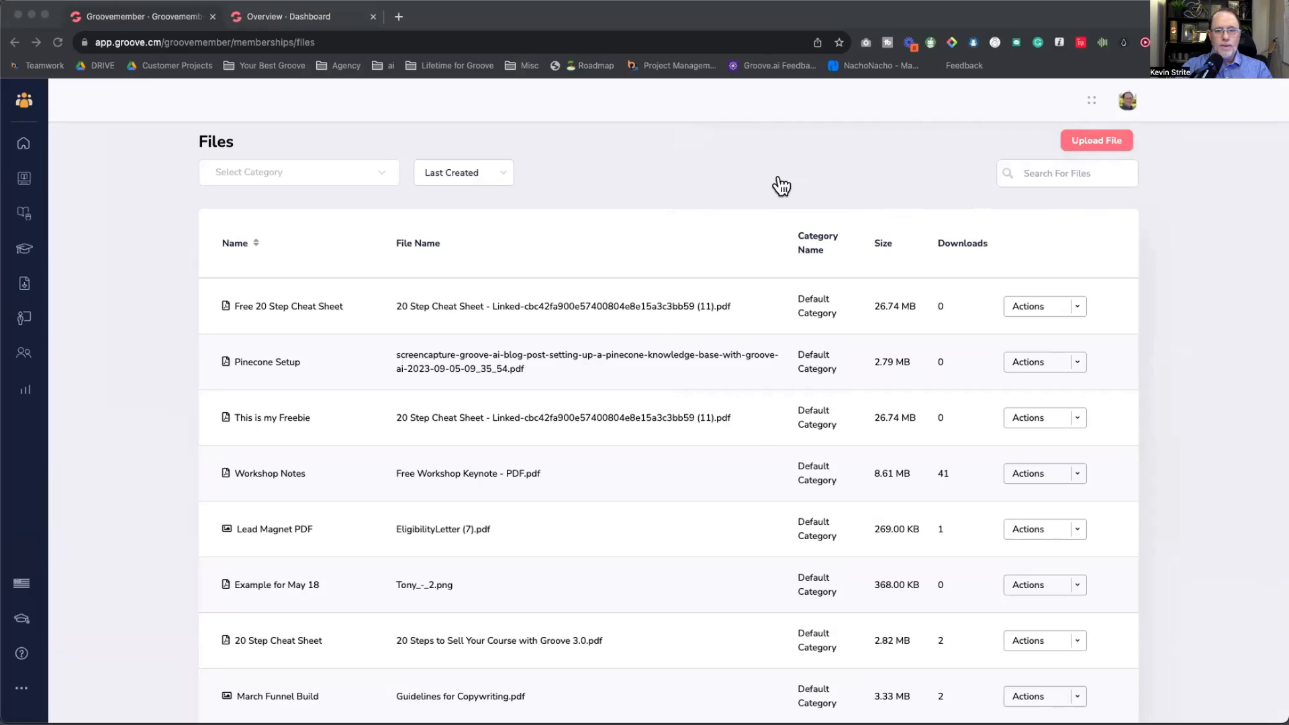
pyautogui.press('super+Tab')
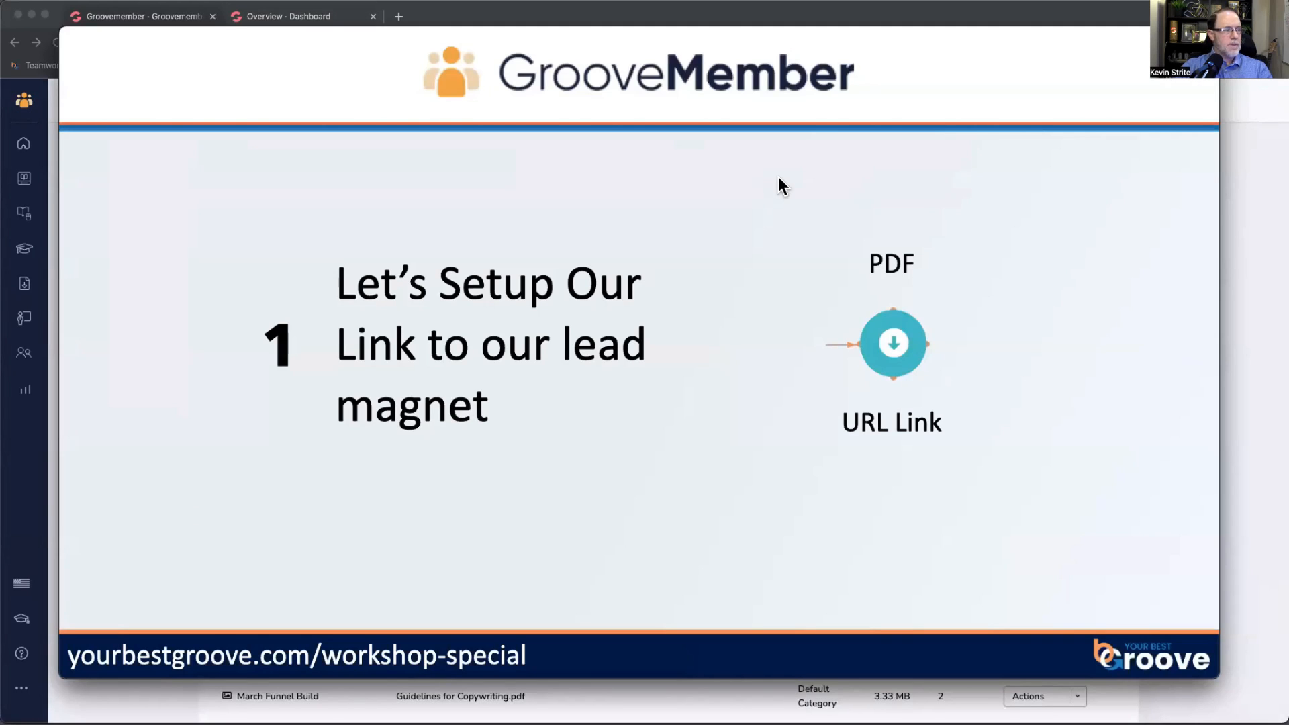
# Step: Advance to the 'Let's Build our Opt-in Form' slide, then go back to the Groove dashboard
pyautogui.press('Right')
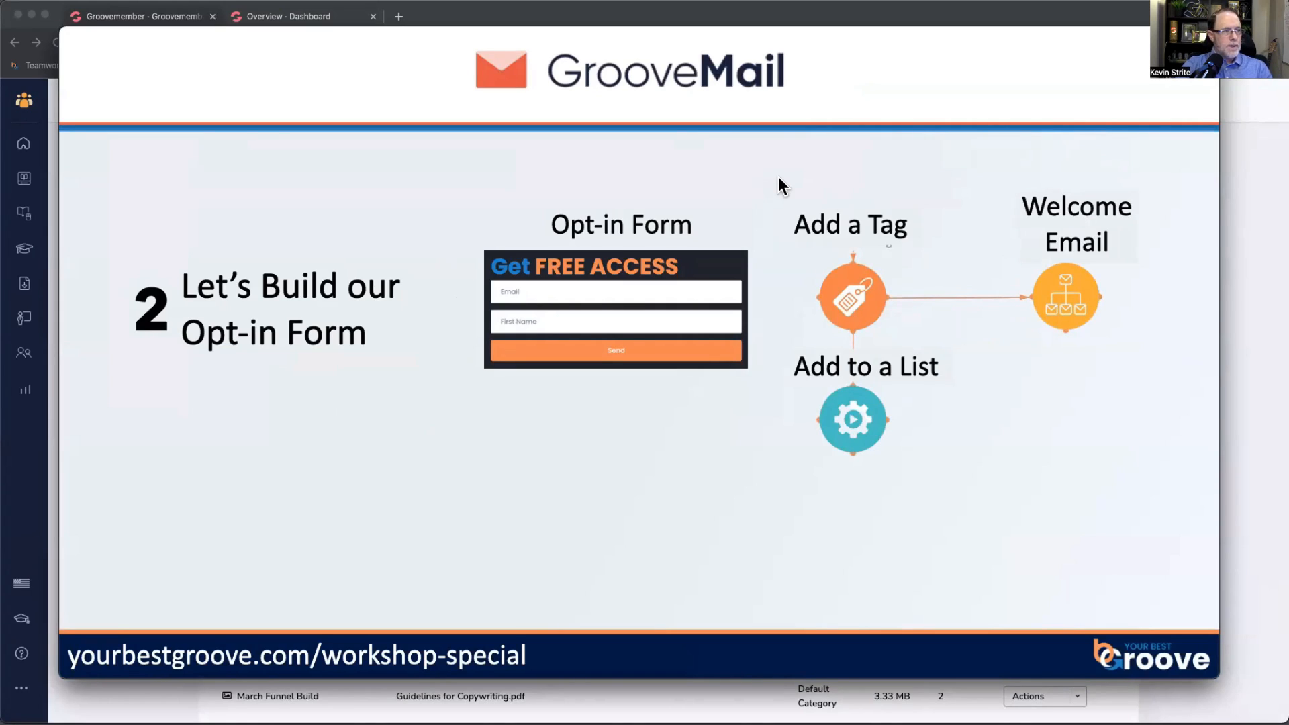
pyautogui.press('super+Tab')
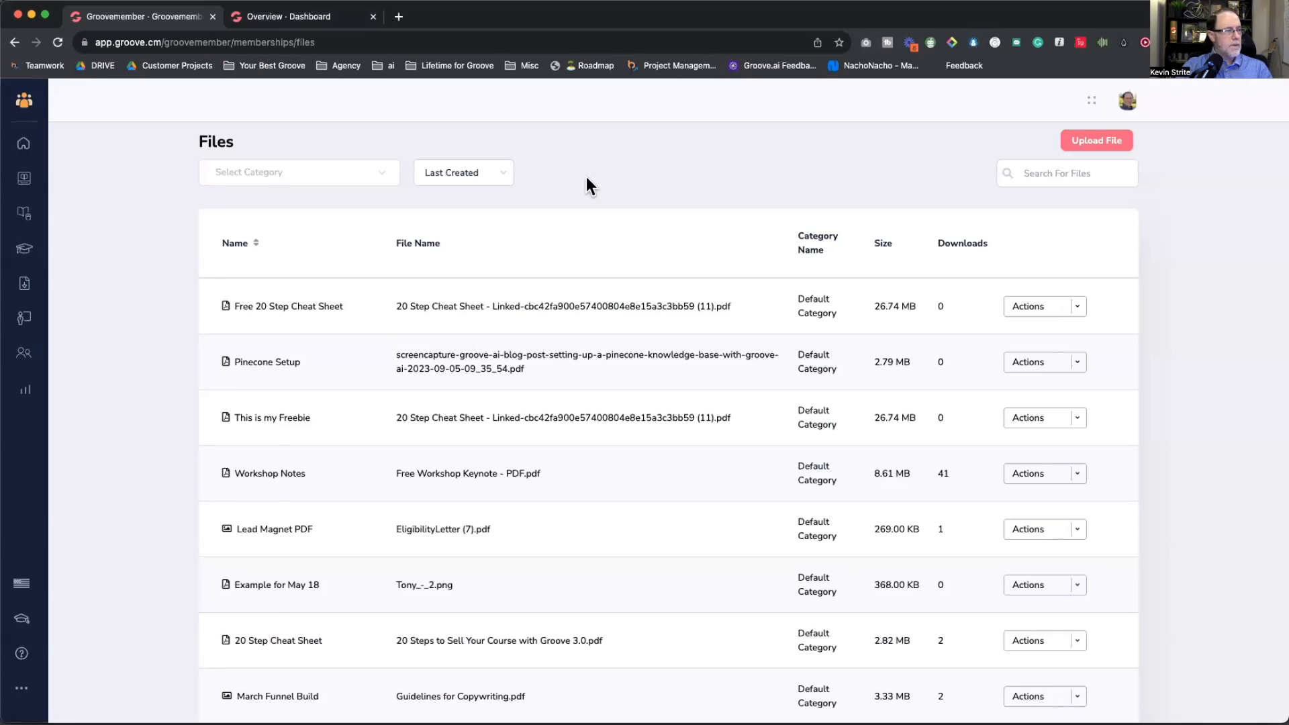
pyautogui.moveTo(23, 100)
pyautogui.click(65, 166)
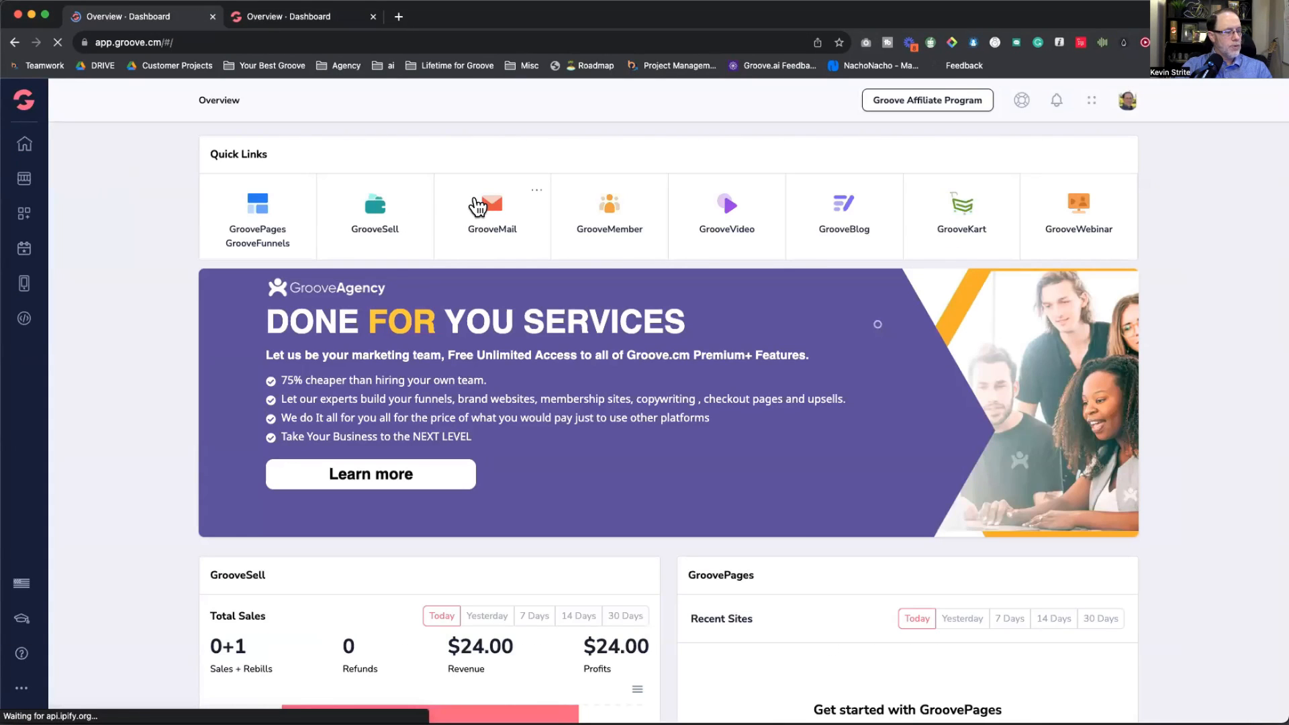
# Step: Open GrooveMail's Lists page showing lists like MX Toolbox with their subscriber counts
pyautogui.click(477, 206)
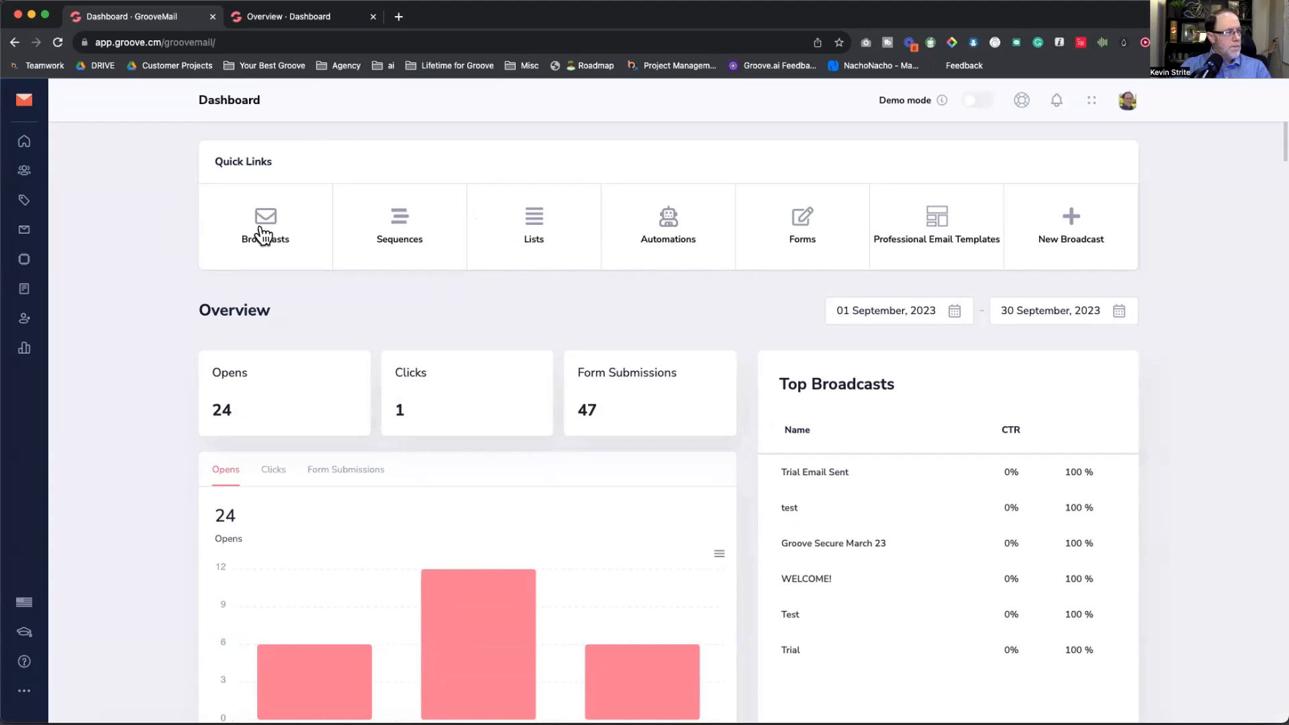
pyautogui.click(25, 200)
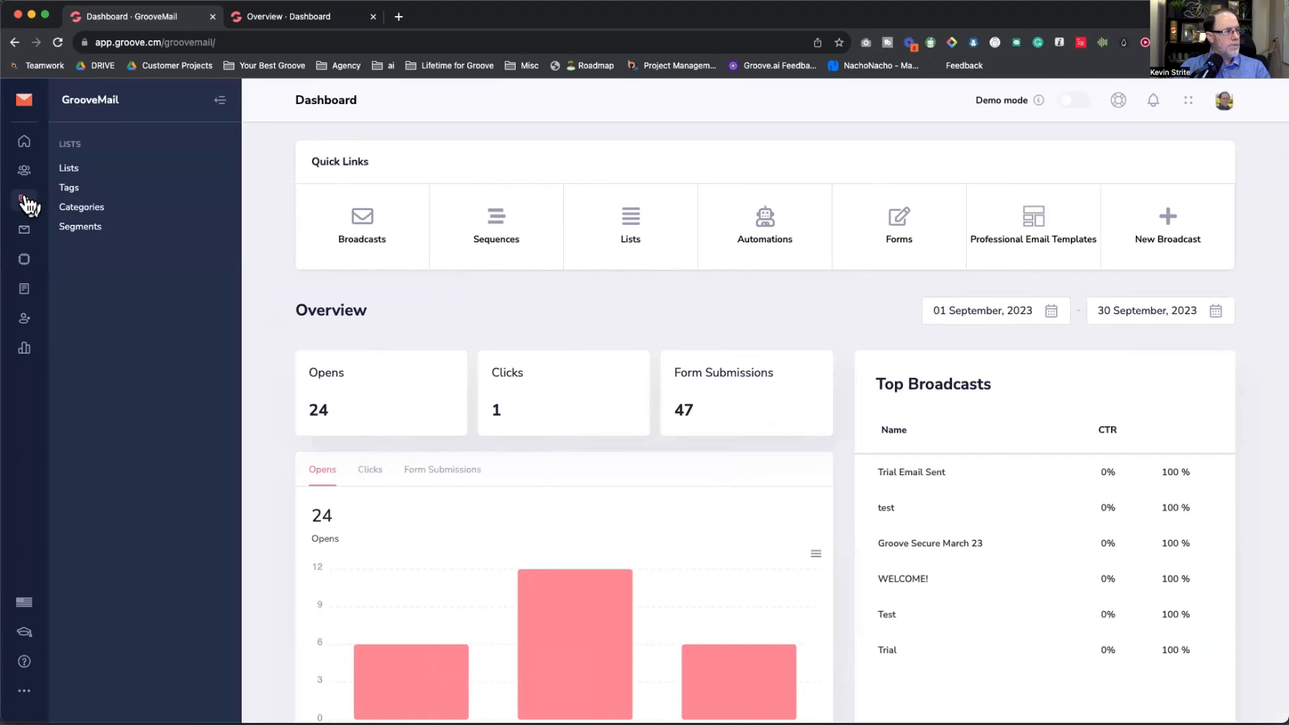
pyautogui.click(68, 173)
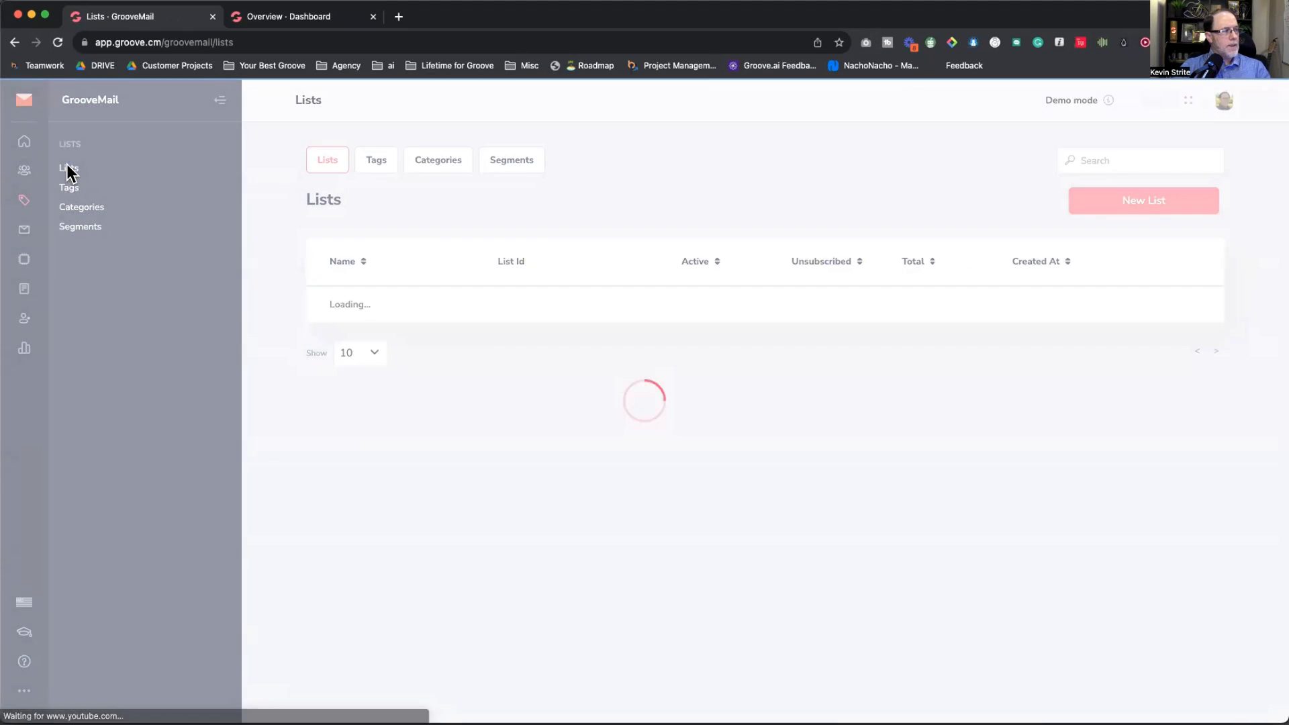
pyautogui.scroll(-2, 504, 397)
pyautogui.scroll(2, 590, 360)
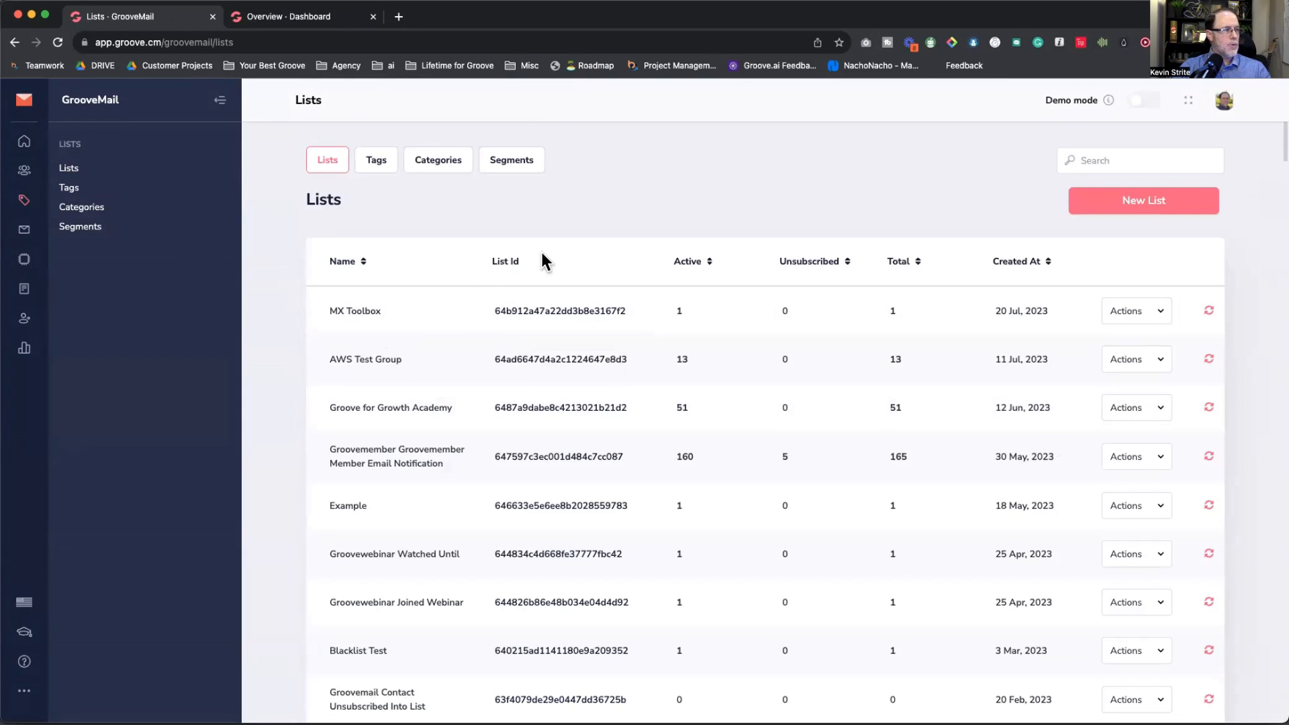
# Step: Look over the Categories and Tags pages, then open the Email Sender settings
pyautogui.click(71, 210)
pyautogui.click(68, 189)
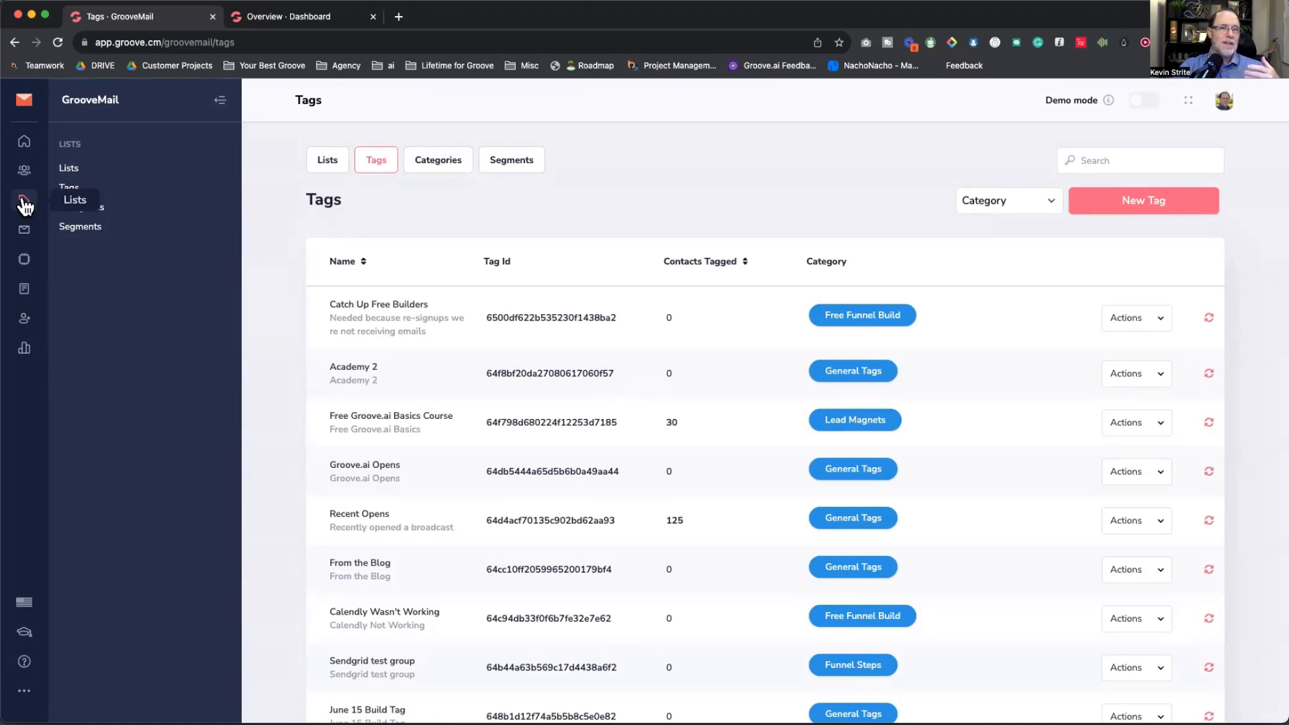
pyautogui.moveTo(25, 318)
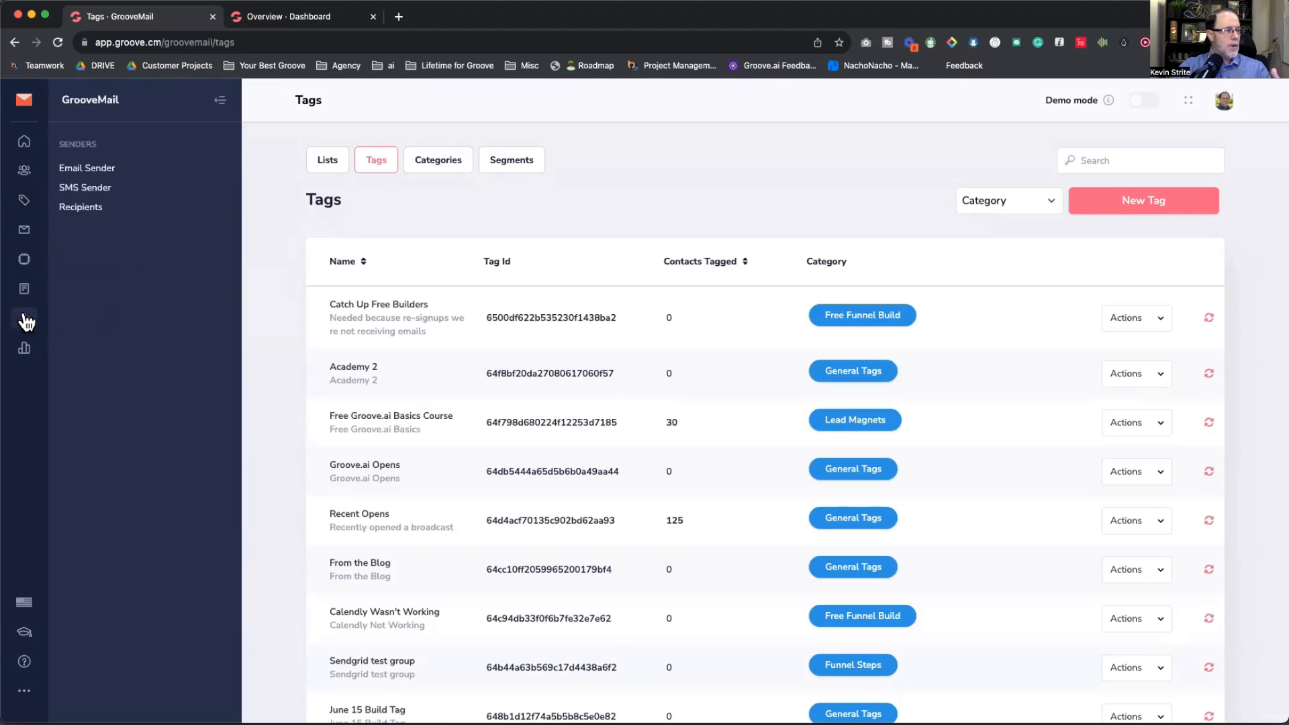
pyautogui.click(79, 169)
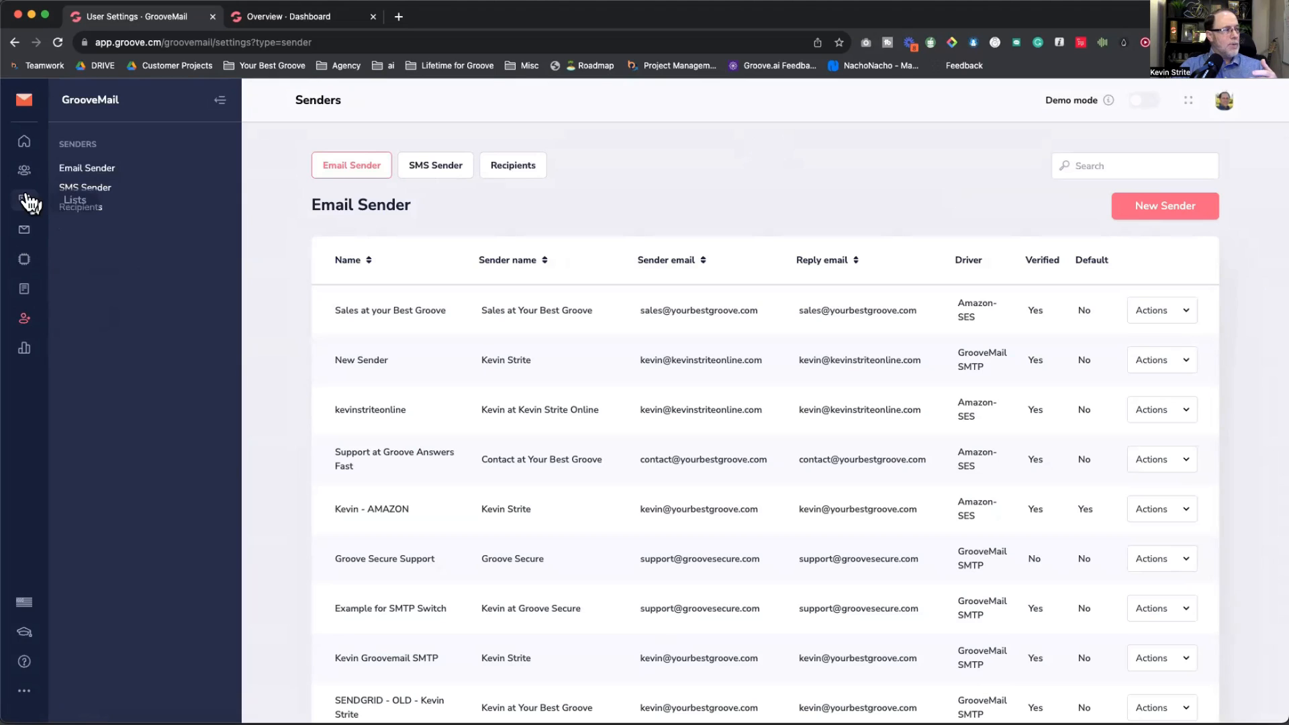
# Step: Revisit Lists, then view the Email Sender table and highlight the first sender's Amazon-SES driver
pyautogui.click(69, 169)
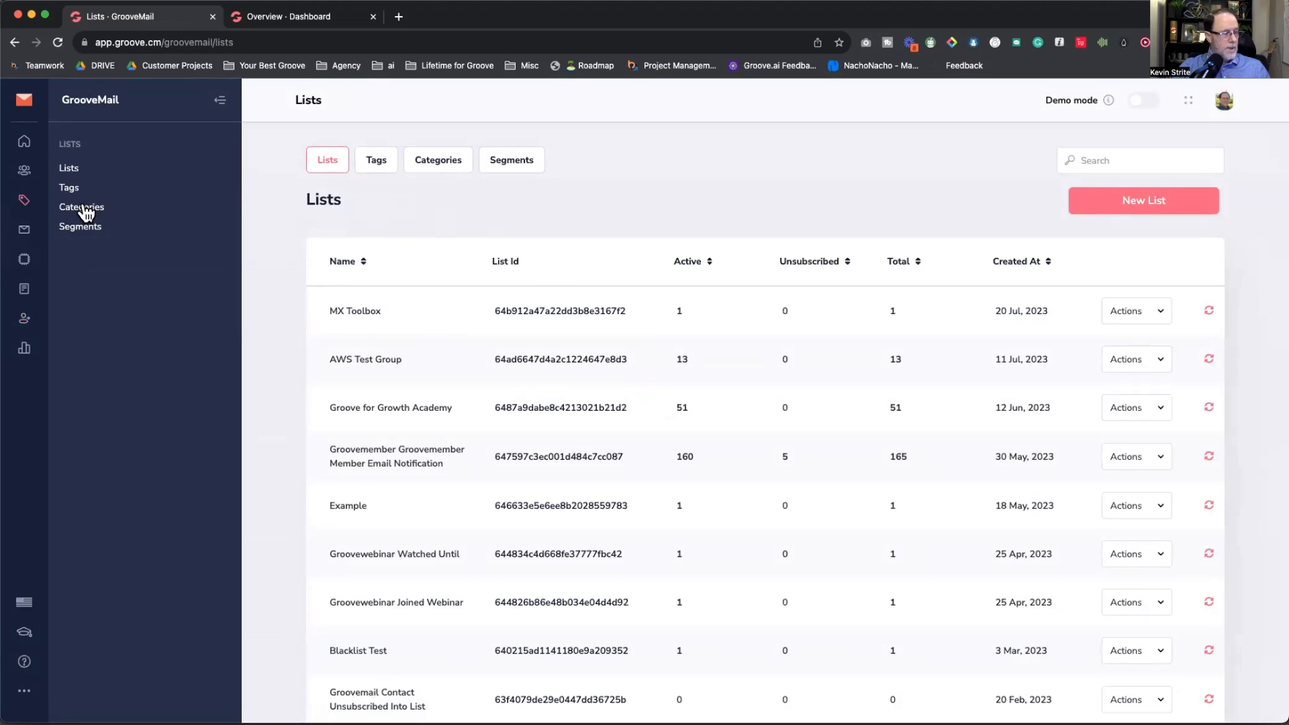
pyautogui.click(24, 321)
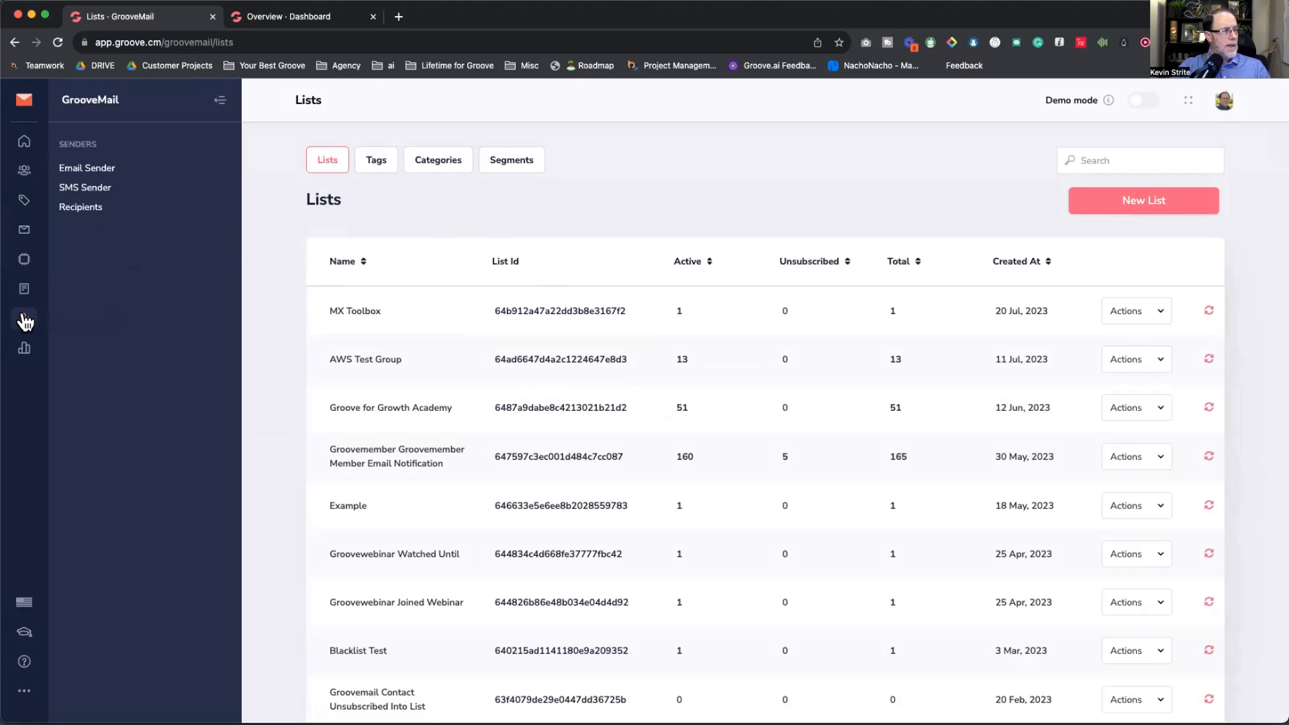
pyautogui.click(98, 172)
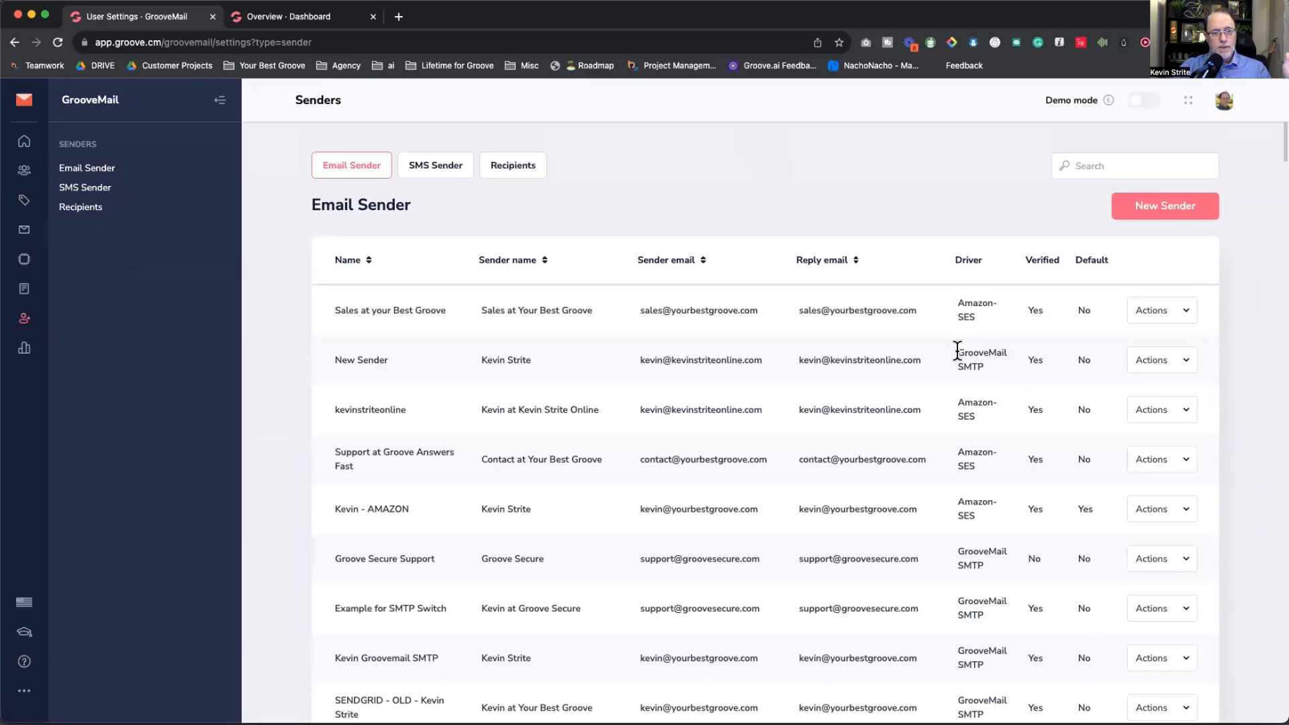
pyautogui.click(984, 350)
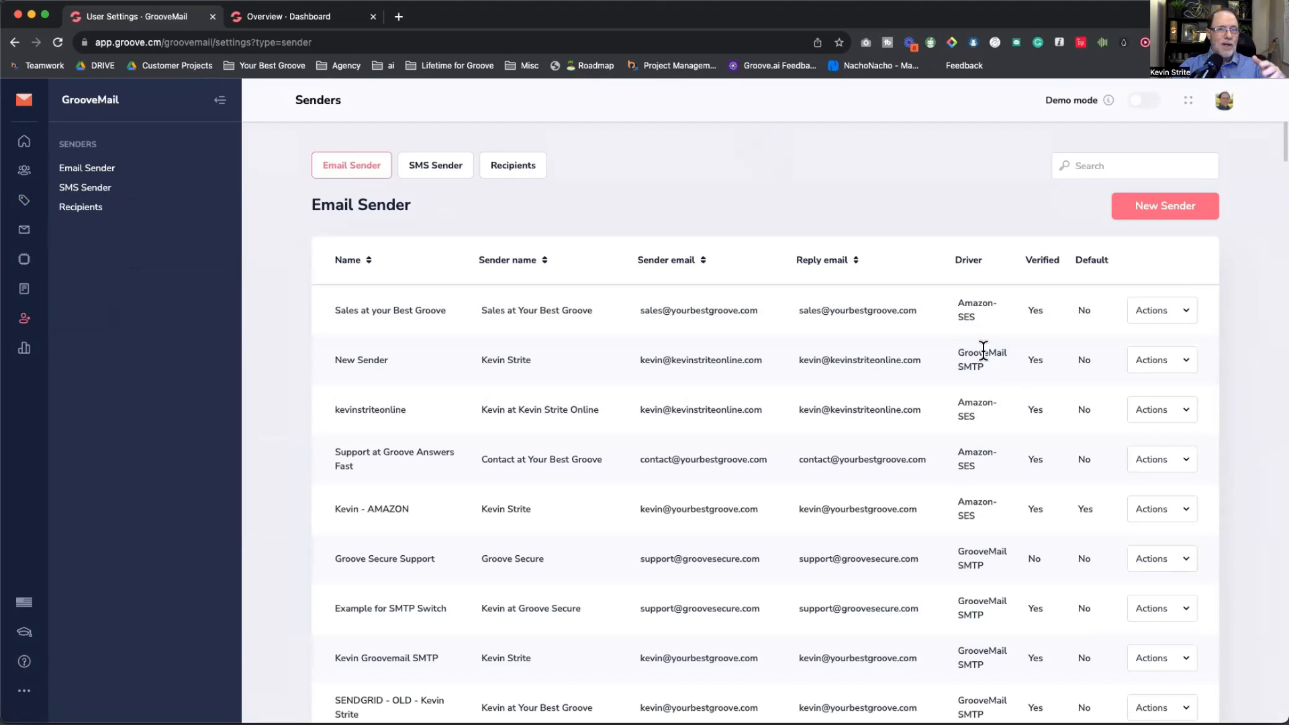
pyautogui.moveTo(957, 301); pyautogui.dragTo(967, 304)
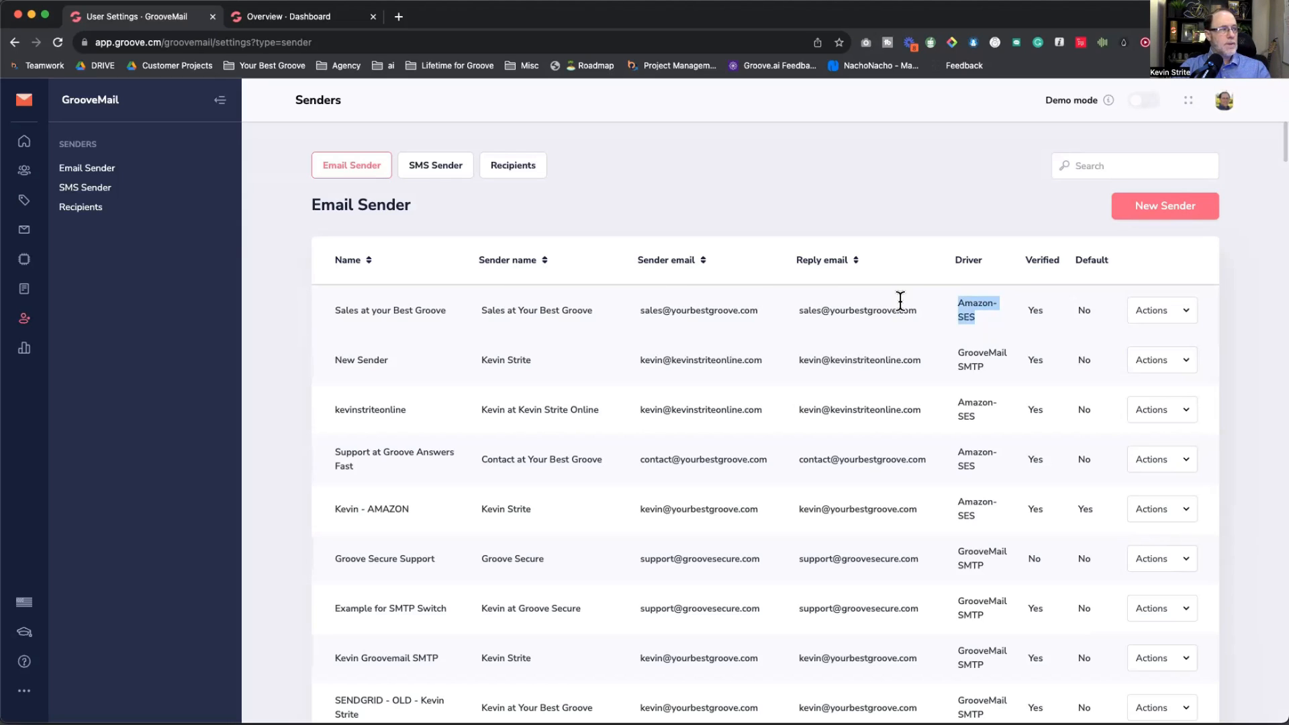
pyautogui.click(24, 289)
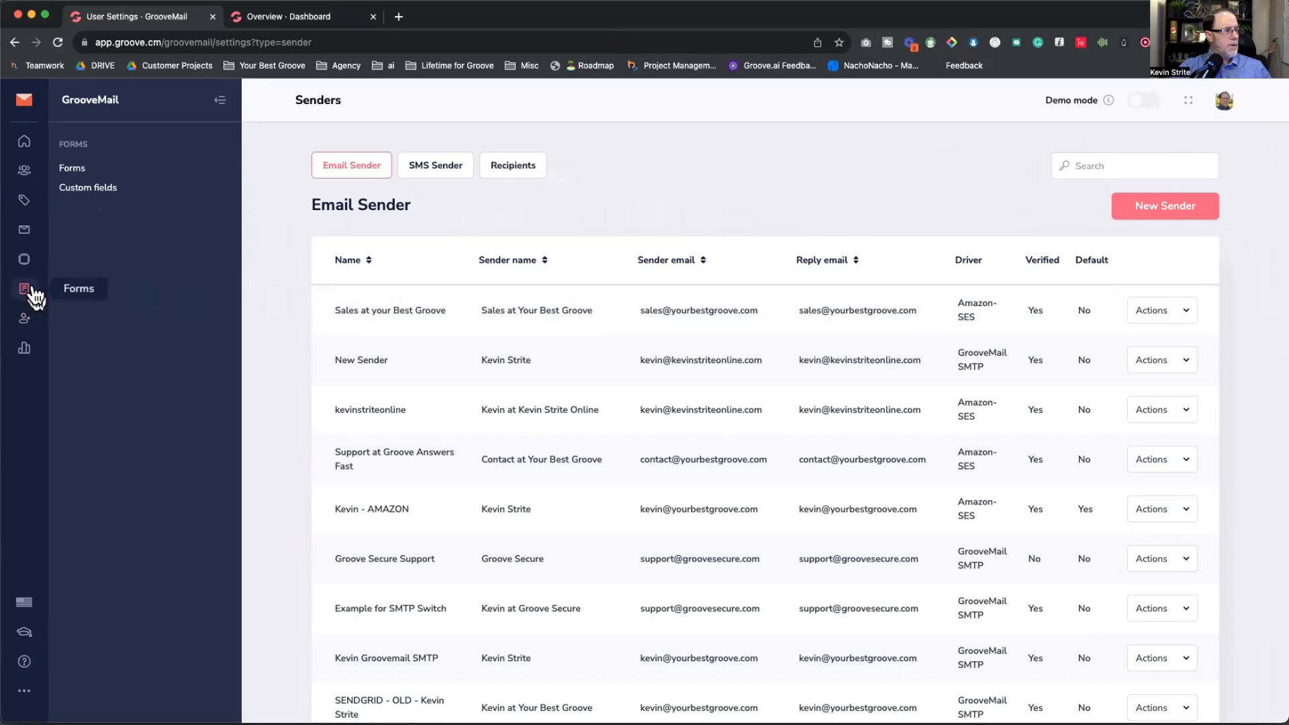
# Step: Create a new form named 'September 2023' and save it to open the form editor
pyautogui.click(72, 169)
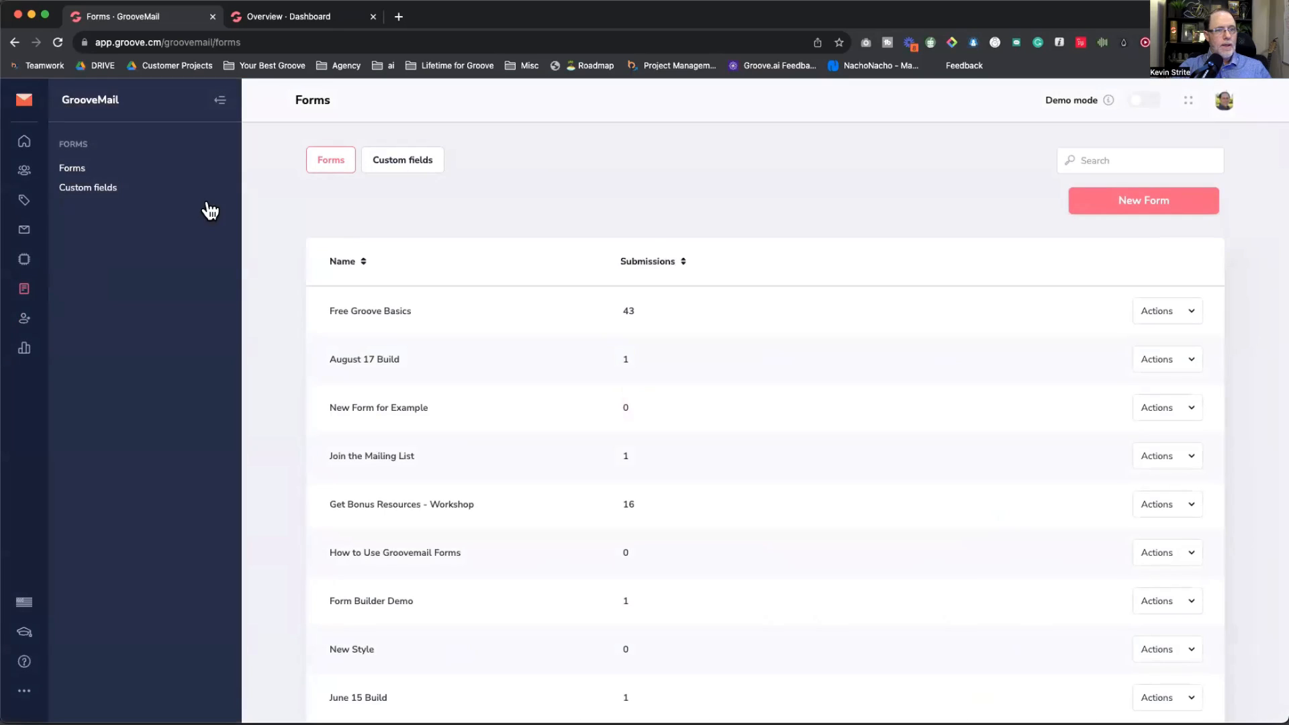
pyautogui.click(1116, 200)
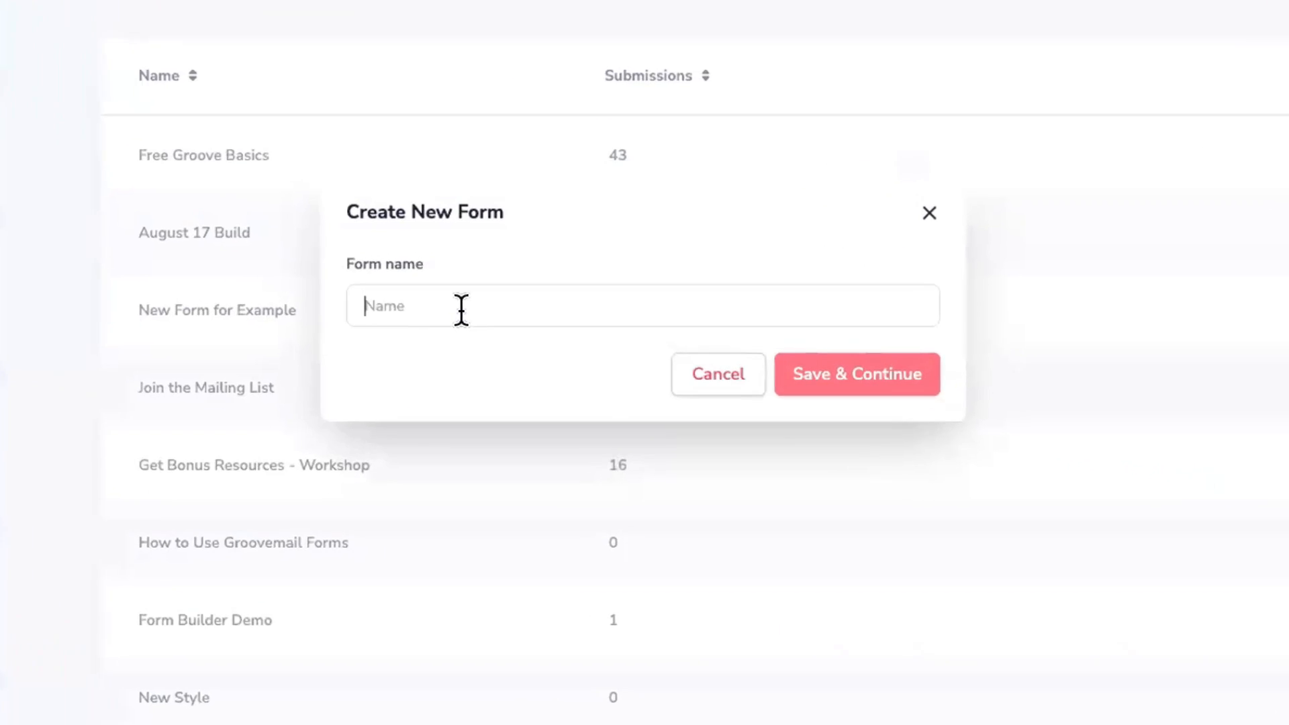
pyautogui.write('Septemb')
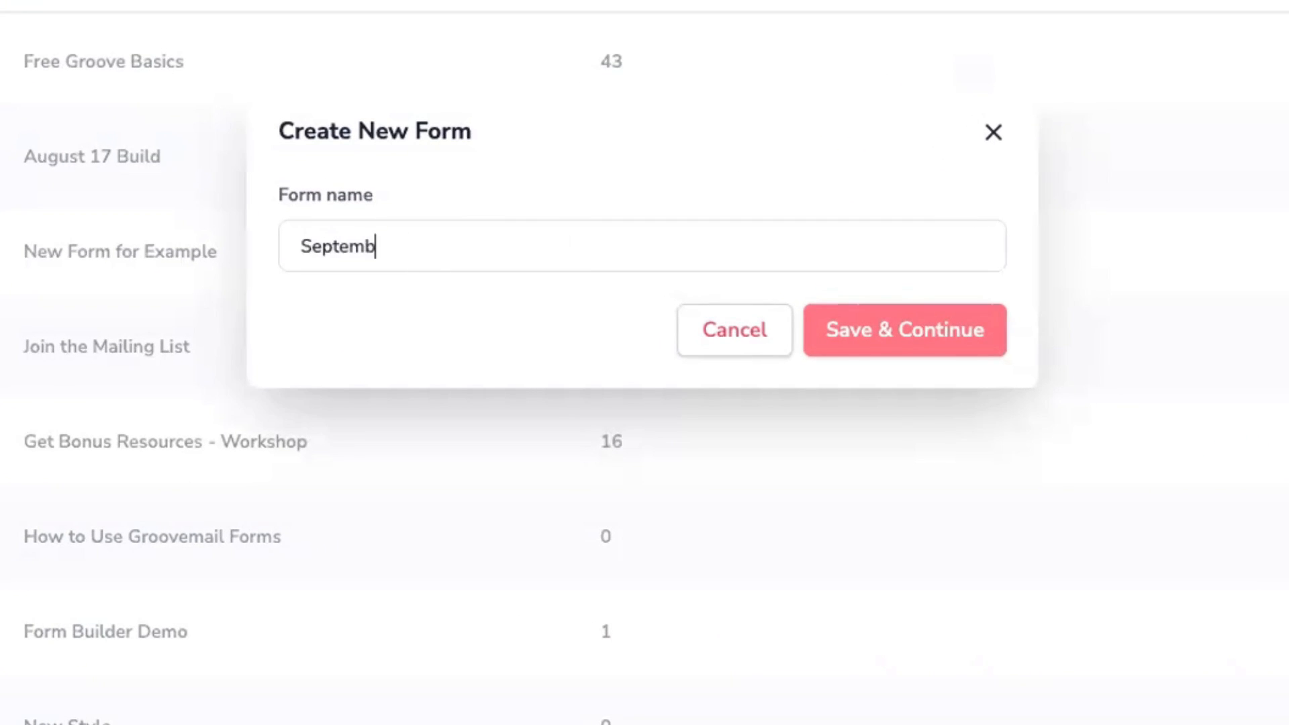
pyautogui.write('er 2023')
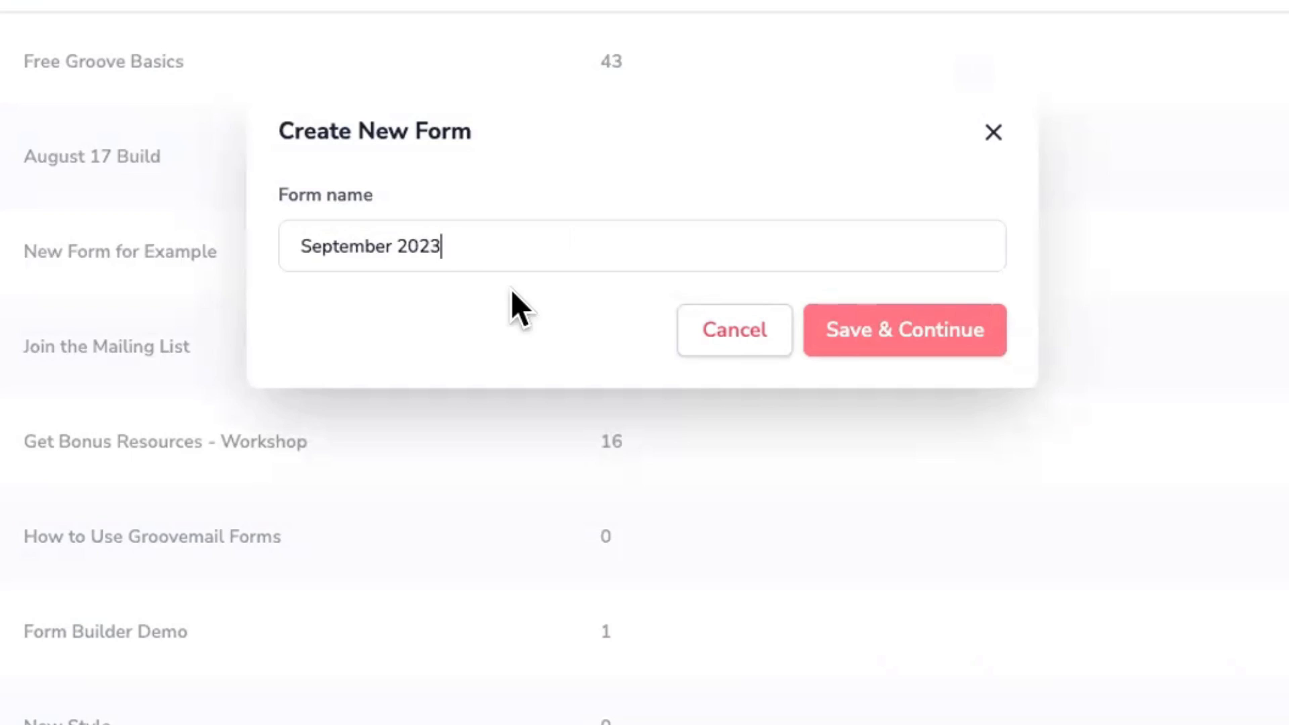
pyautogui.click(876, 331)
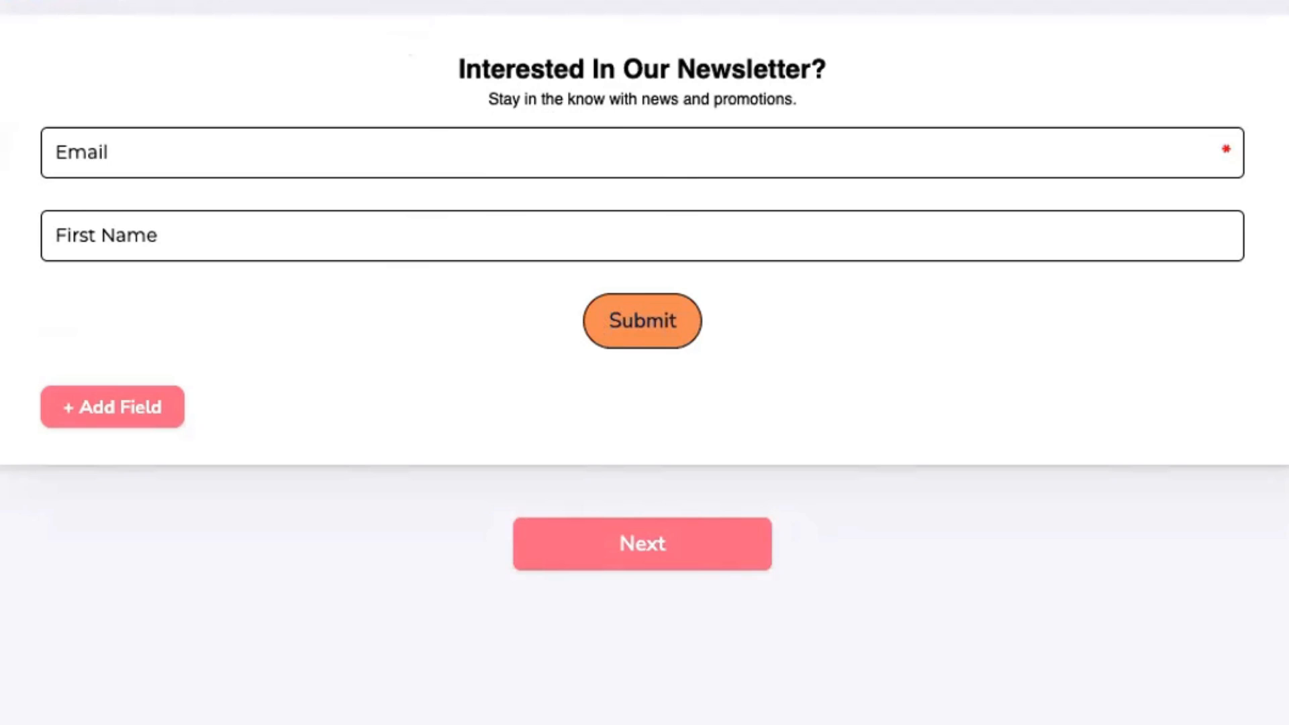
# Step: Add a Lastname field to the newsletter form
pyautogui.click(138, 407)
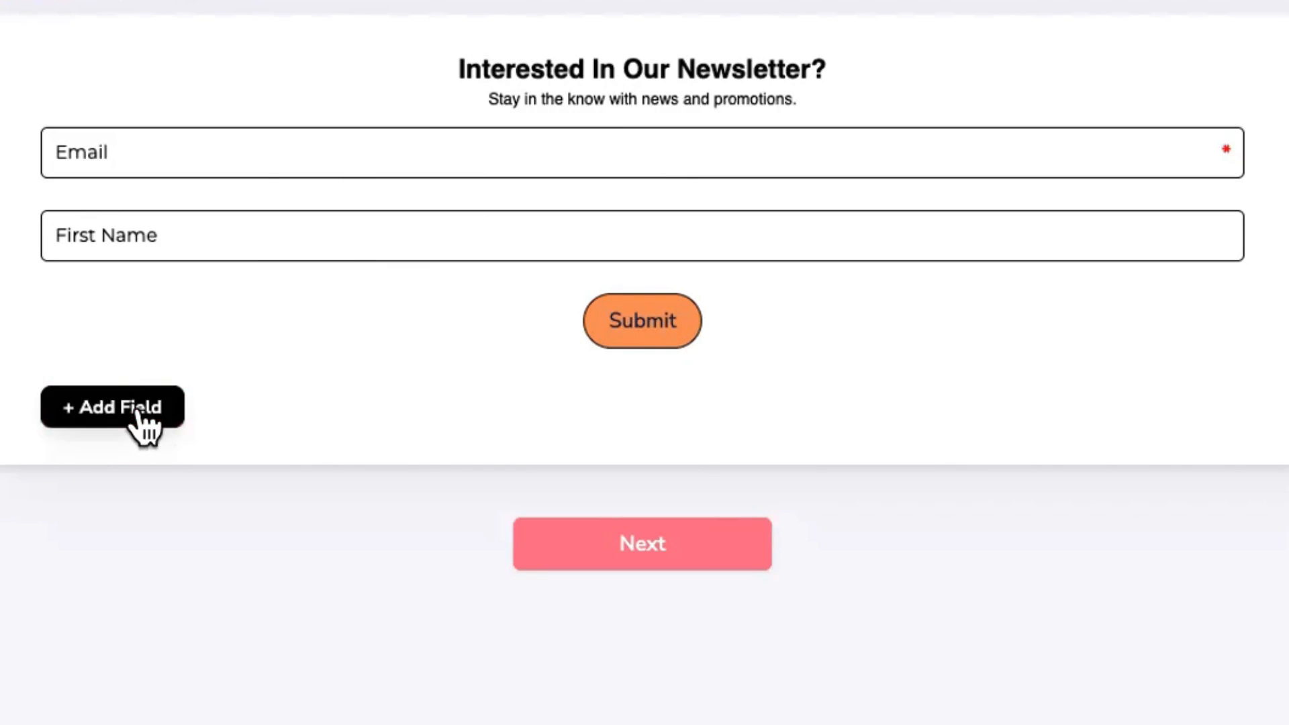
pyautogui.scroll(-2, 547, 172)
pyautogui.scroll(3, 546, 168)
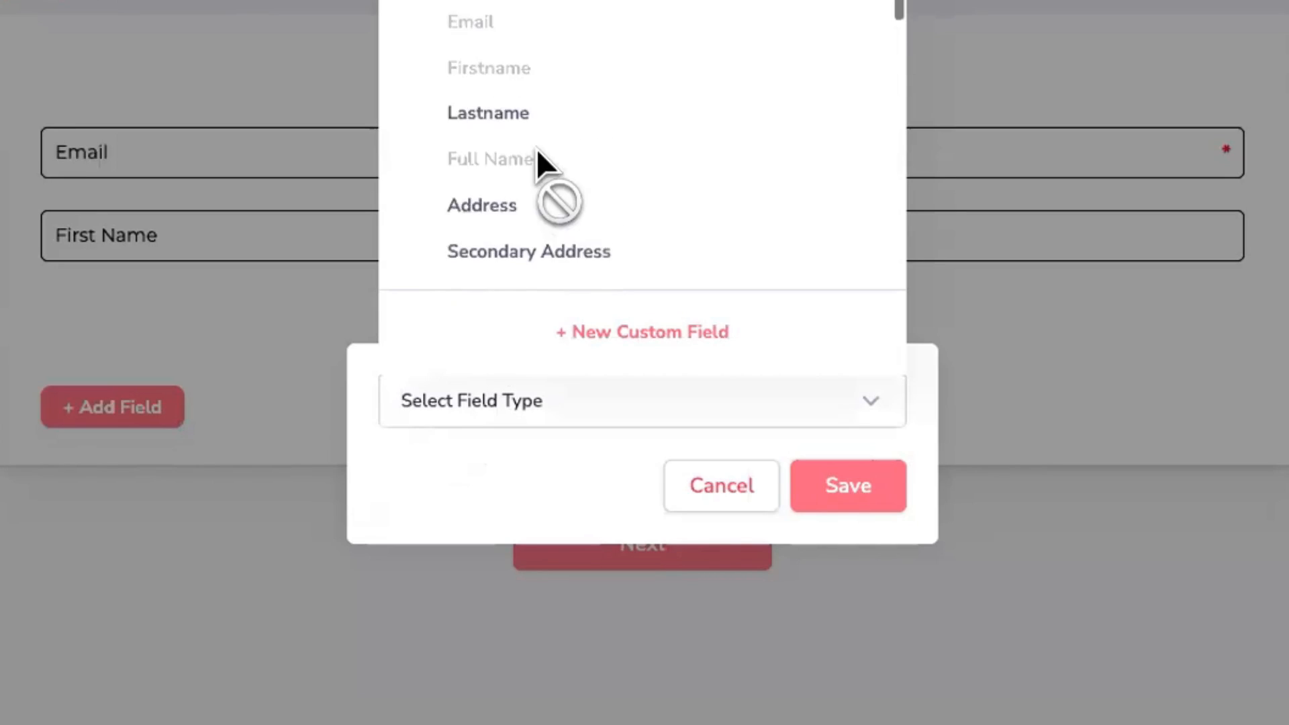
pyautogui.click(487, 157)
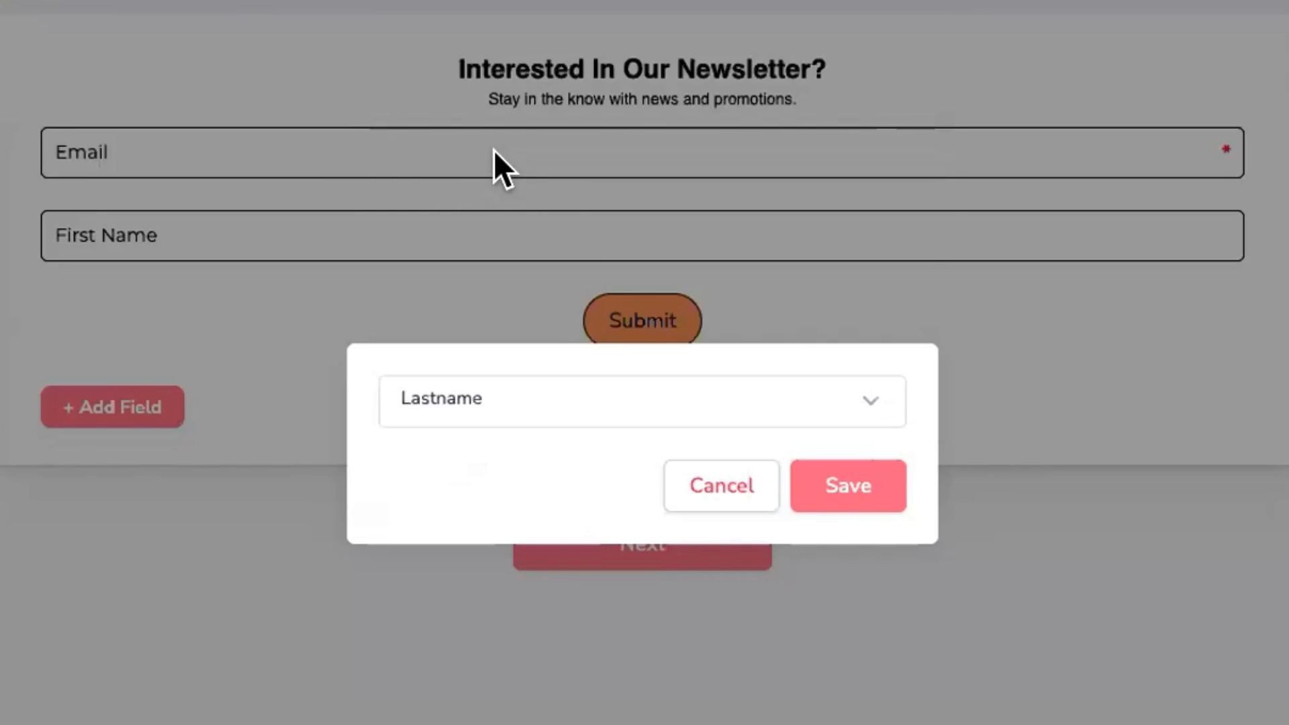
pyautogui.click(809, 494)
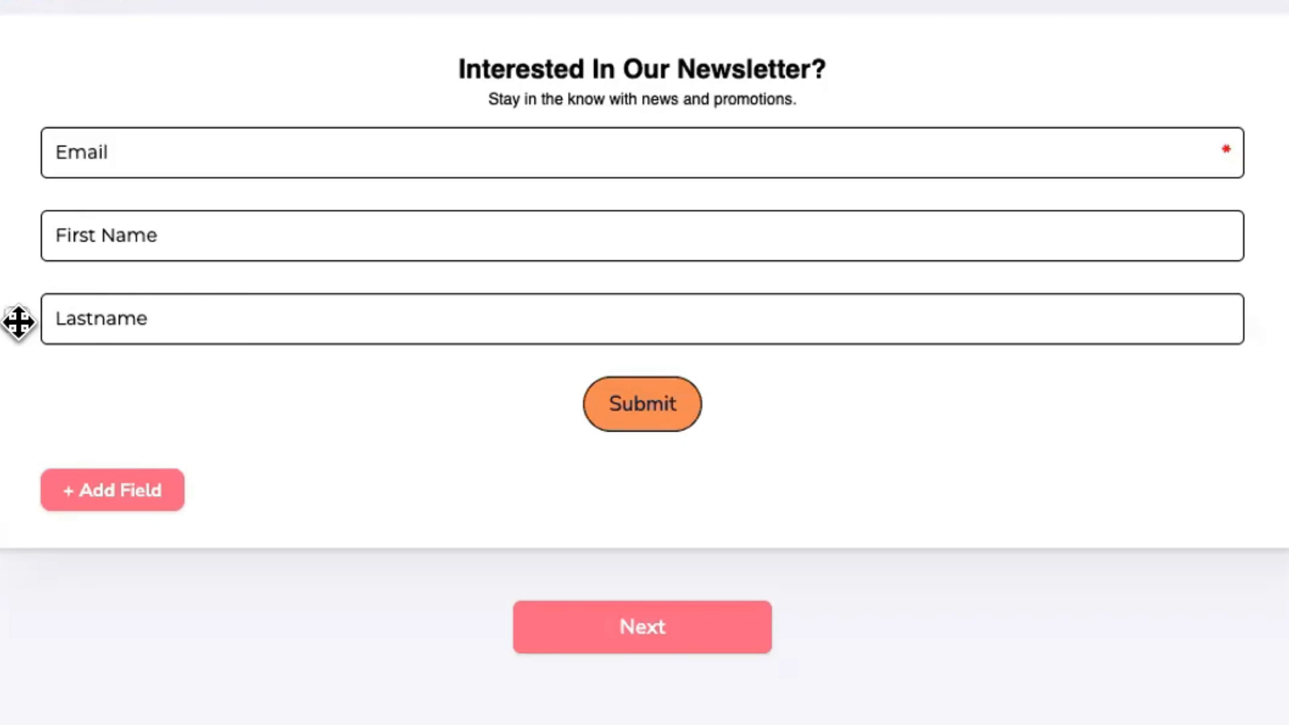
pyautogui.moveTo(18, 323)
pyautogui.mouseDown()
pyautogui.moveTo(17, 143)
pyautogui.moveTo(19, 323)
pyautogui.mouseUp()
# Step: Add the 'What State Do You Live In?' dropdown custom field to the form
pyautogui.click(111, 486)
pyautogui.click(457, 484)
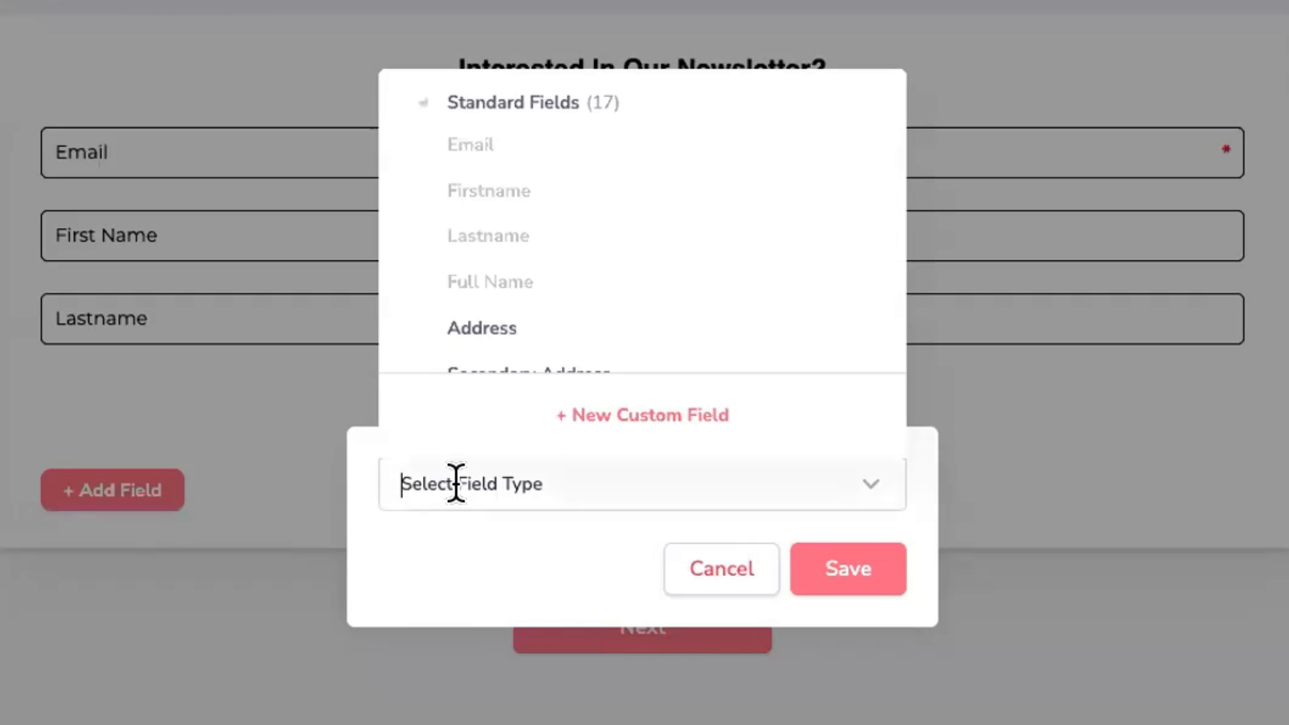
pyautogui.scroll(-15, 575, 275)
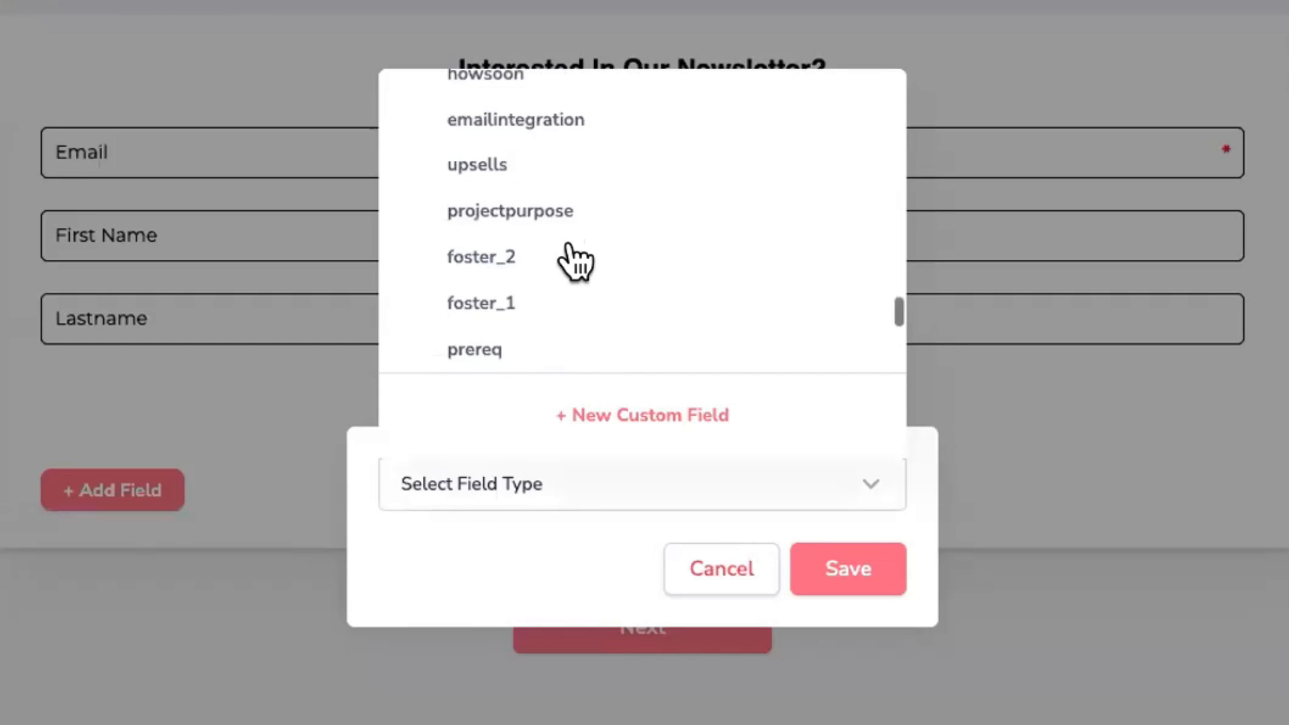
pyautogui.scroll(-5, 574, 261)
pyautogui.scroll(4, 576, 263)
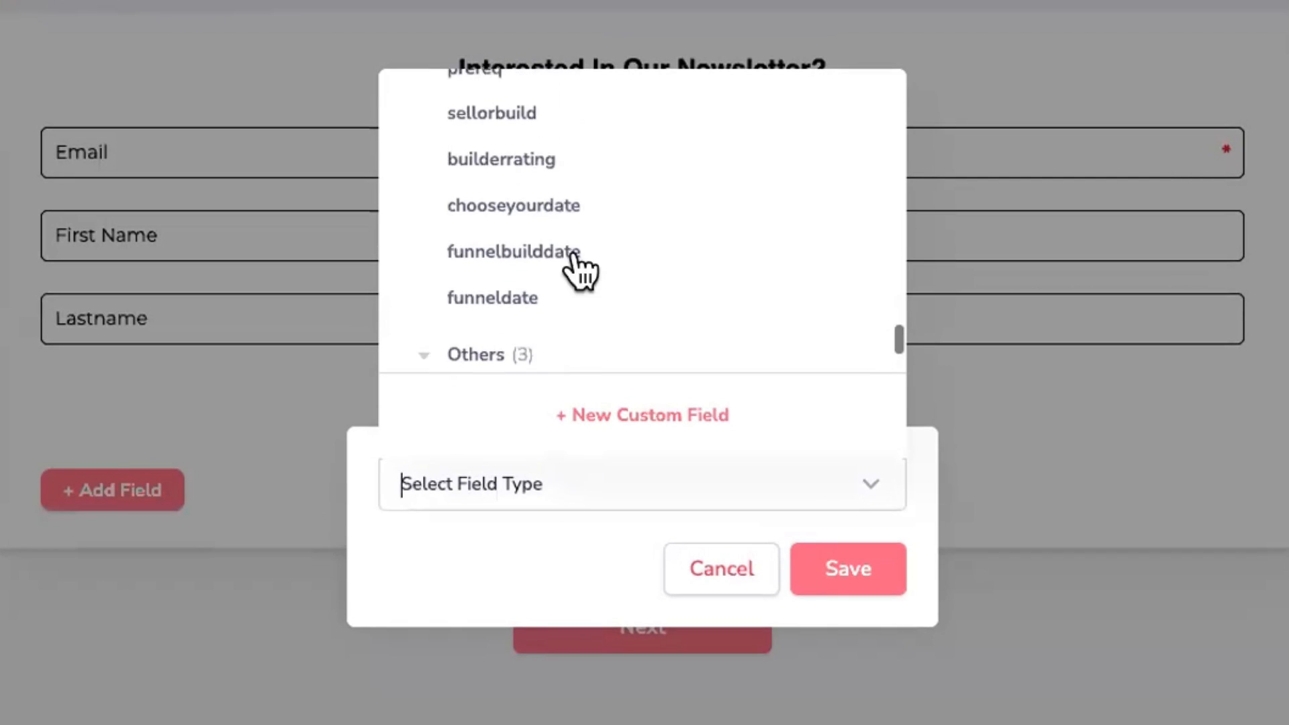
pyautogui.scroll(5, 574, 261)
pyautogui.click(496, 310)
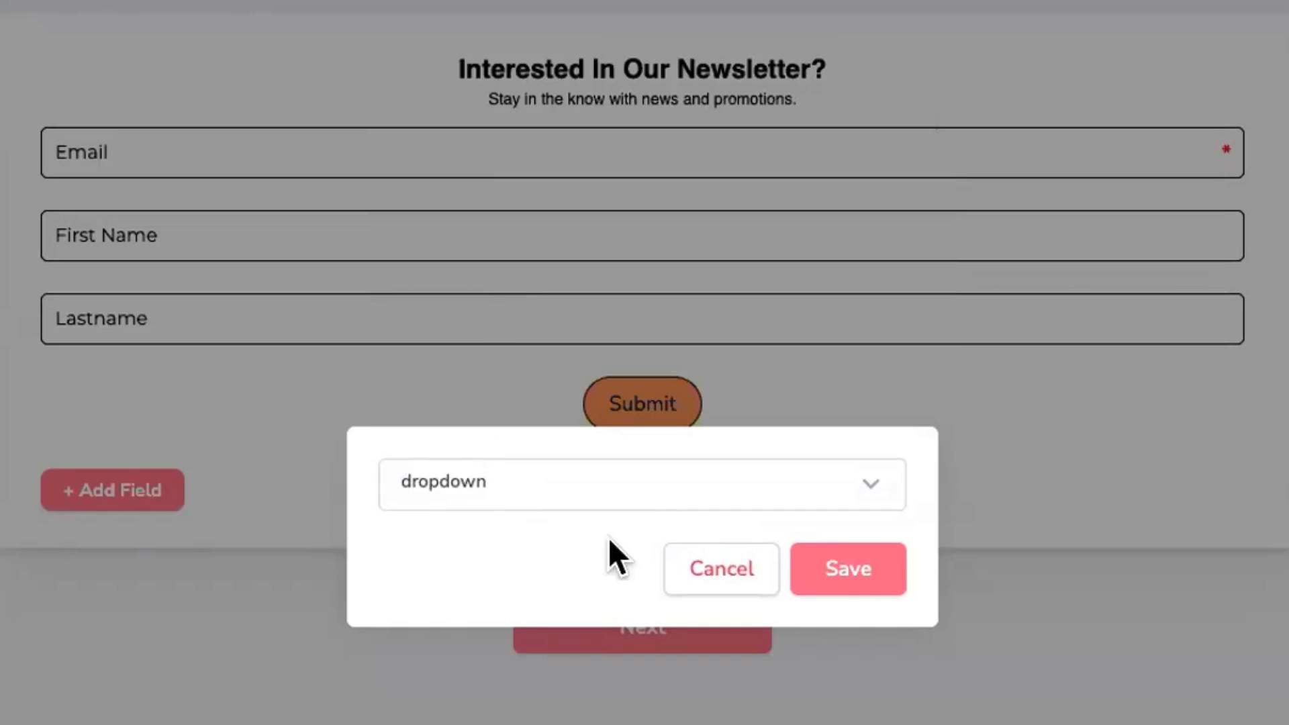
pyautogui.click(852, 558)
# Step: Check the state dropdown's options, then delete the state field from the form
pyautogui.click(1219, 402)
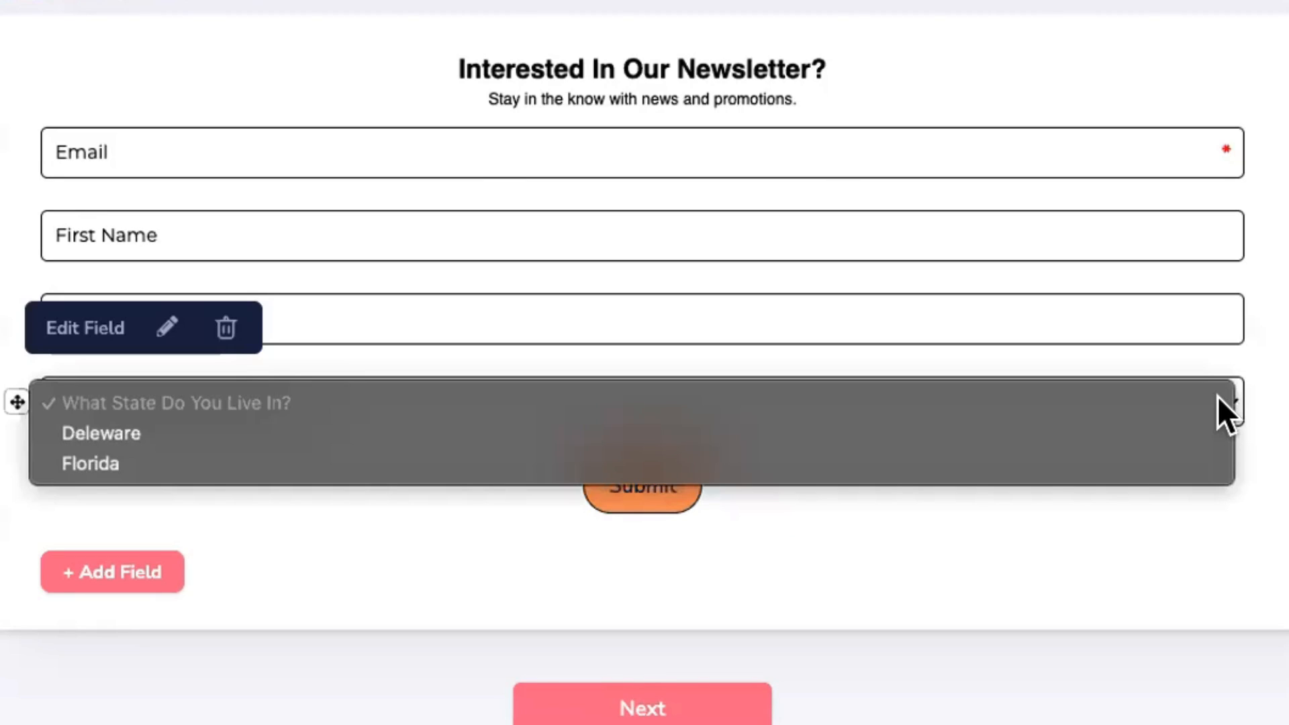
pyautogui.click(1209, 402)
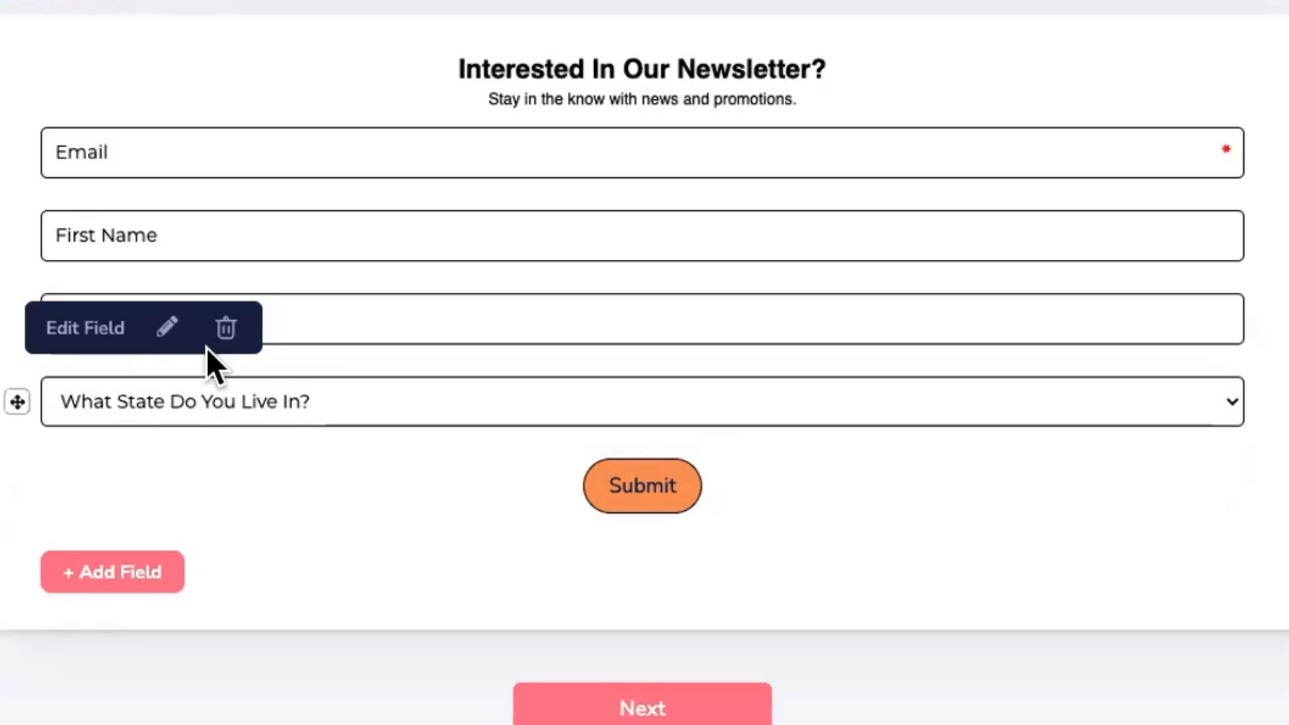
pyautogui.click(325, 402)
pyautogui.click(373, 366)
pyautogui.click(225, 328)
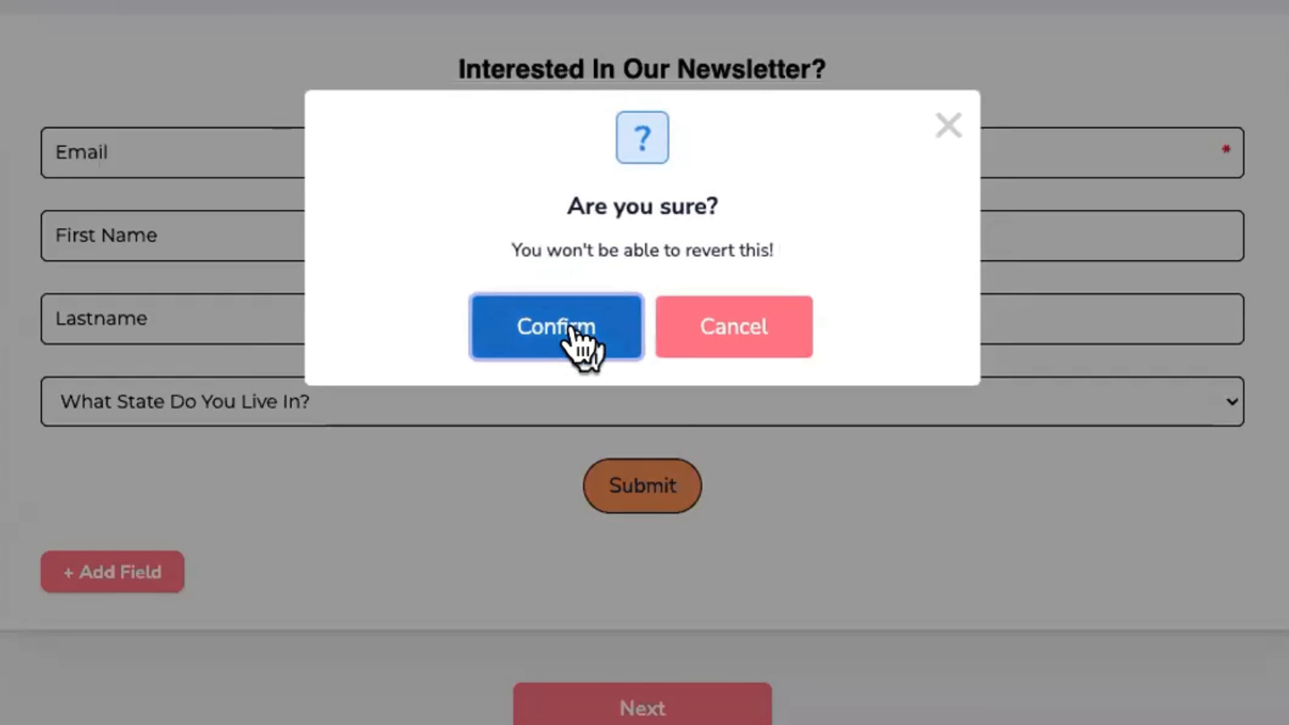
pyautogui.click(571, 334)
# Step: Delete the Lastname field so only Email and one name field remain
pyautogui.click(228, 327)
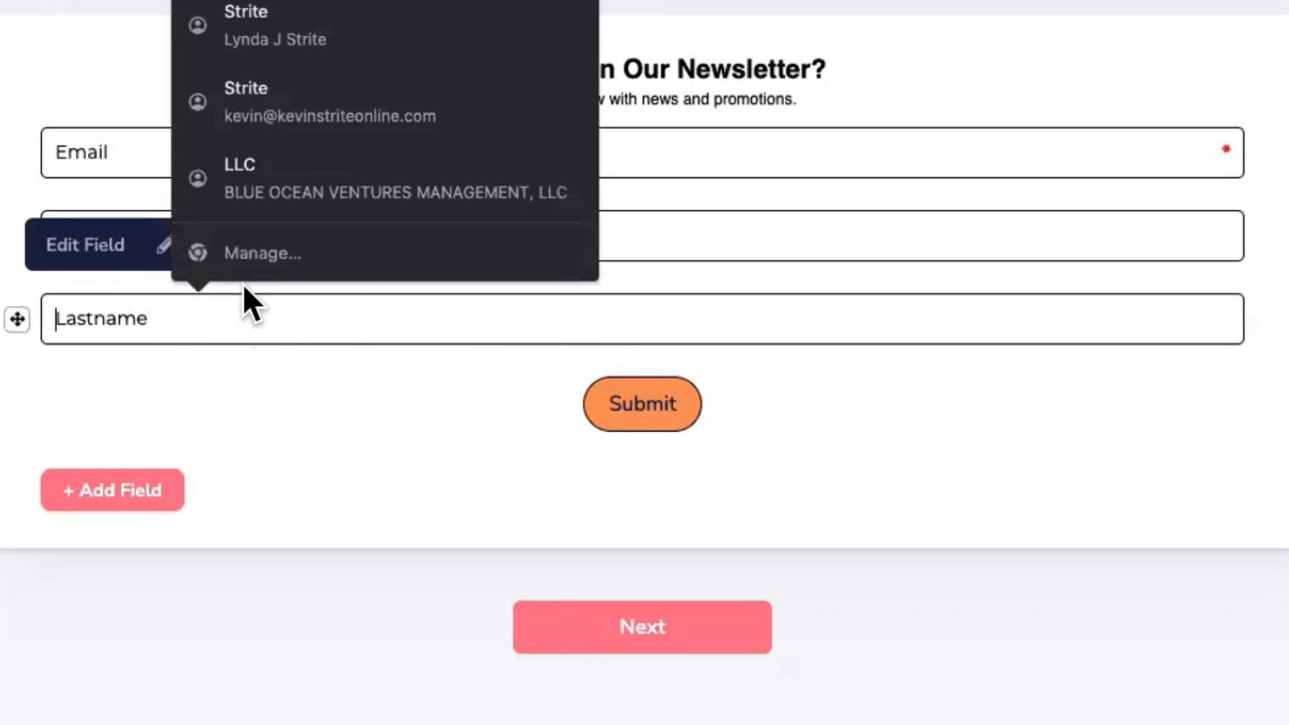
pyautogui.click(279, 369)
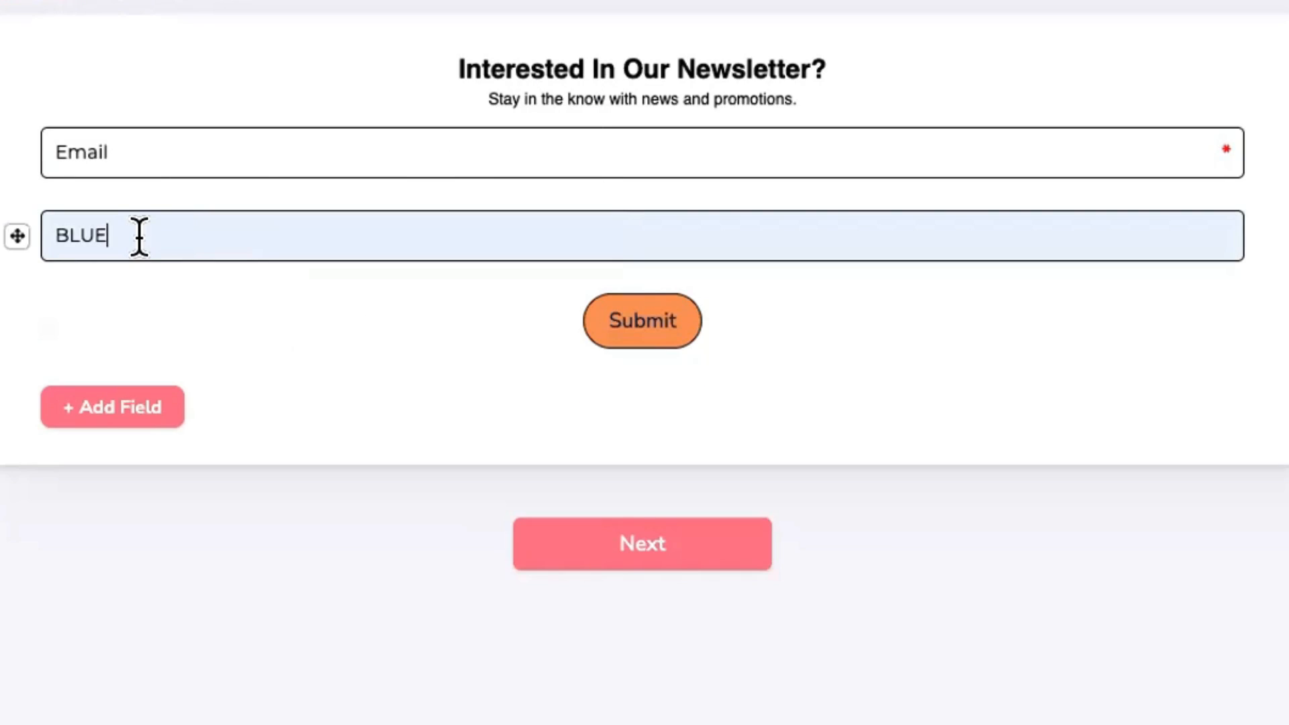
pyautogui.moveTo(138, 238)
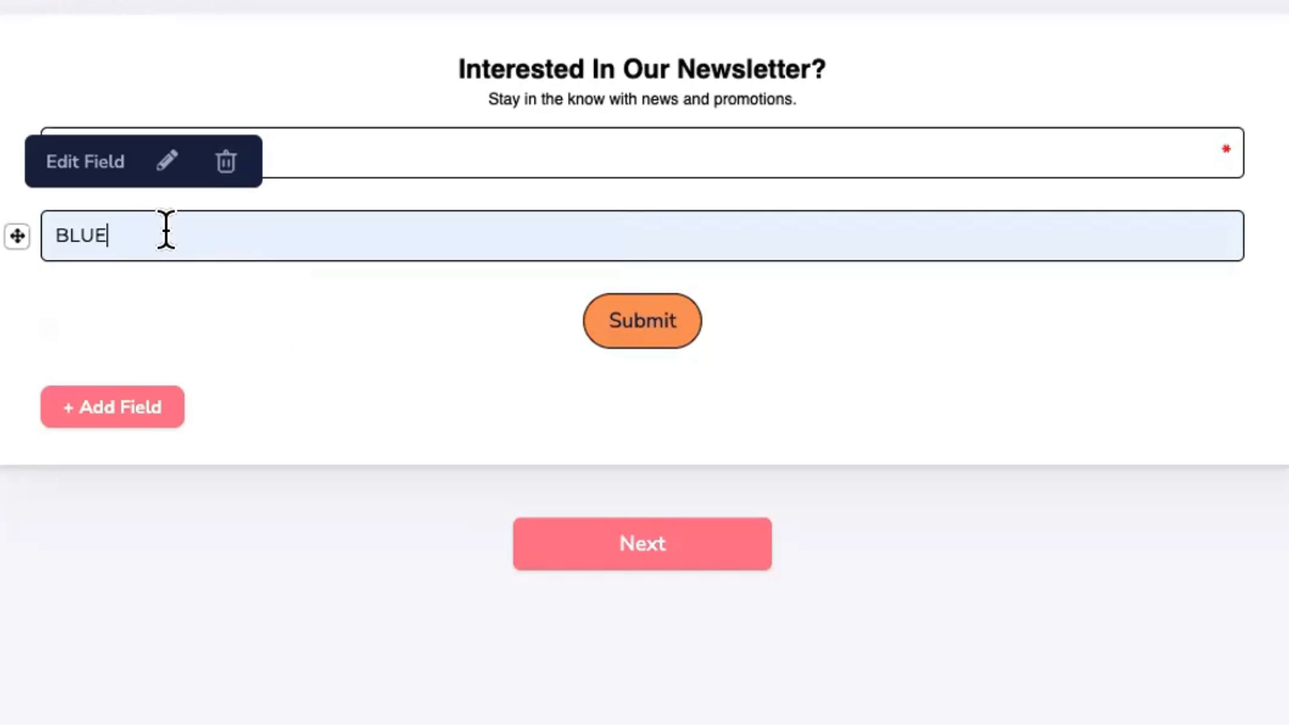
pyautogui.moveTo(320, 149)
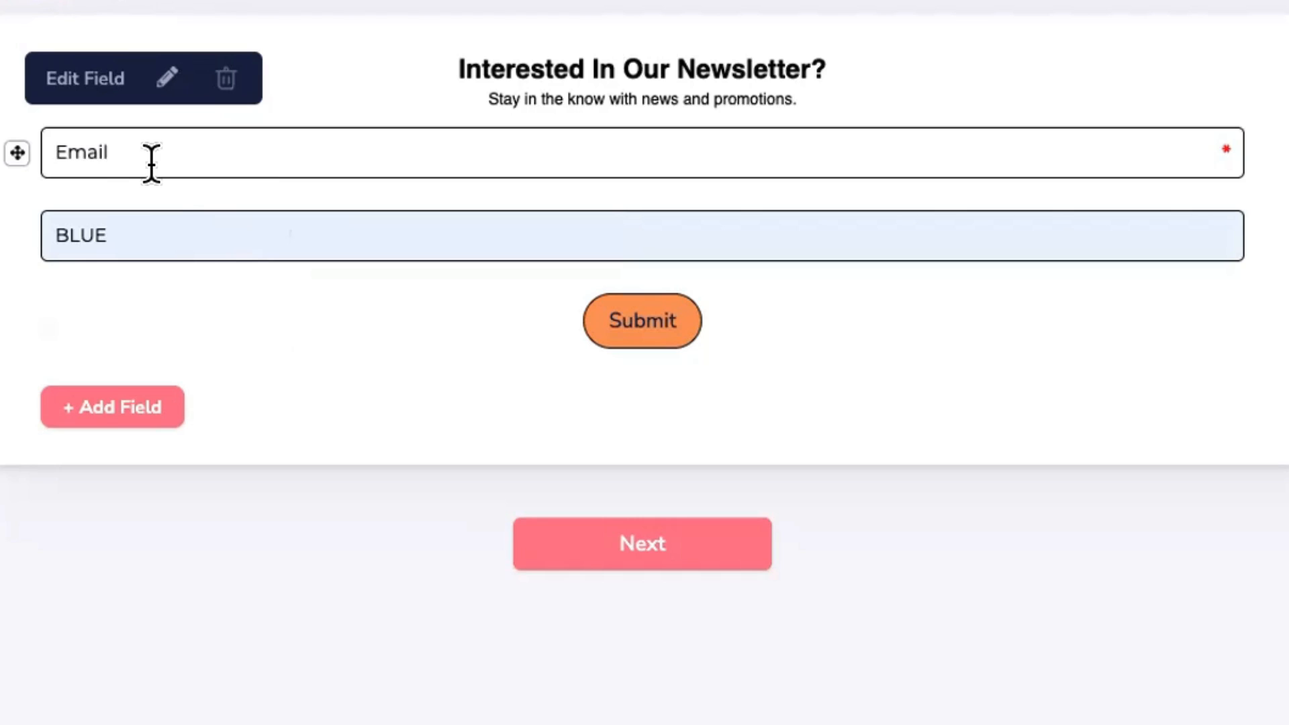
pyautogui.click(282, 186)
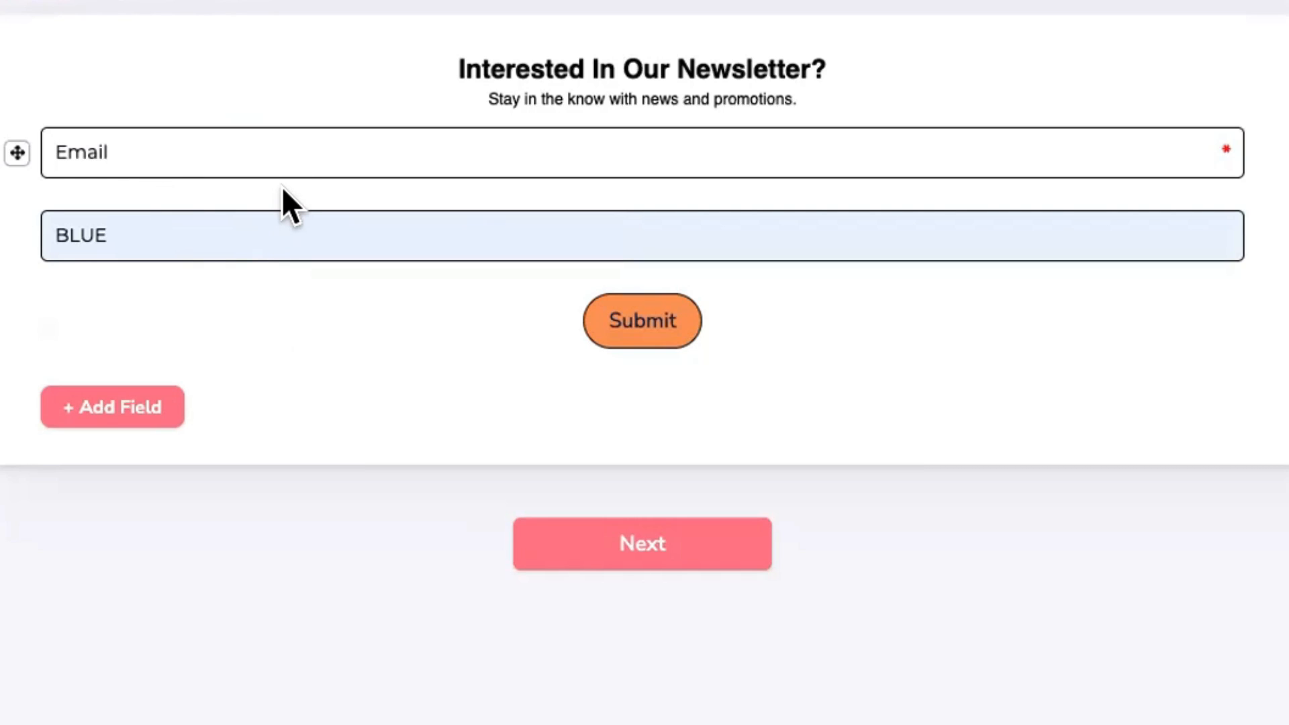
pyautogui.click(163, 226)
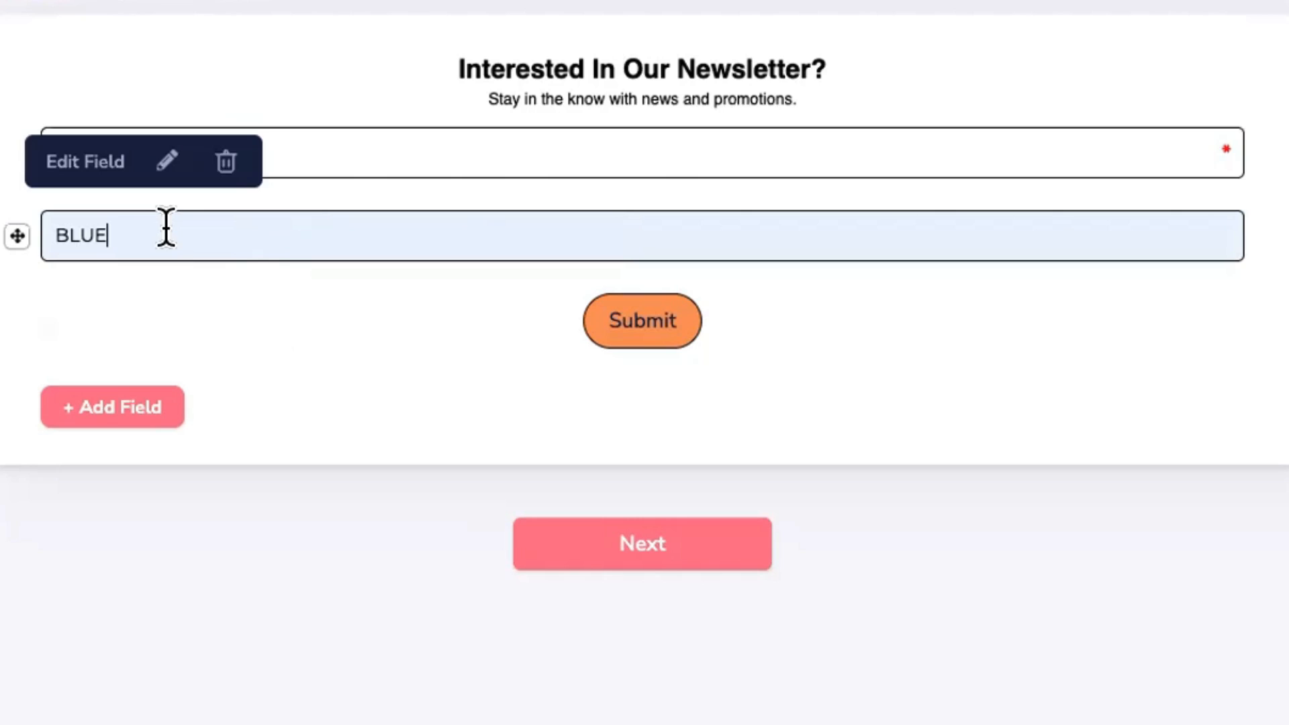
pyautogui.click(296, 188)
pyautogui.click(513, 62)
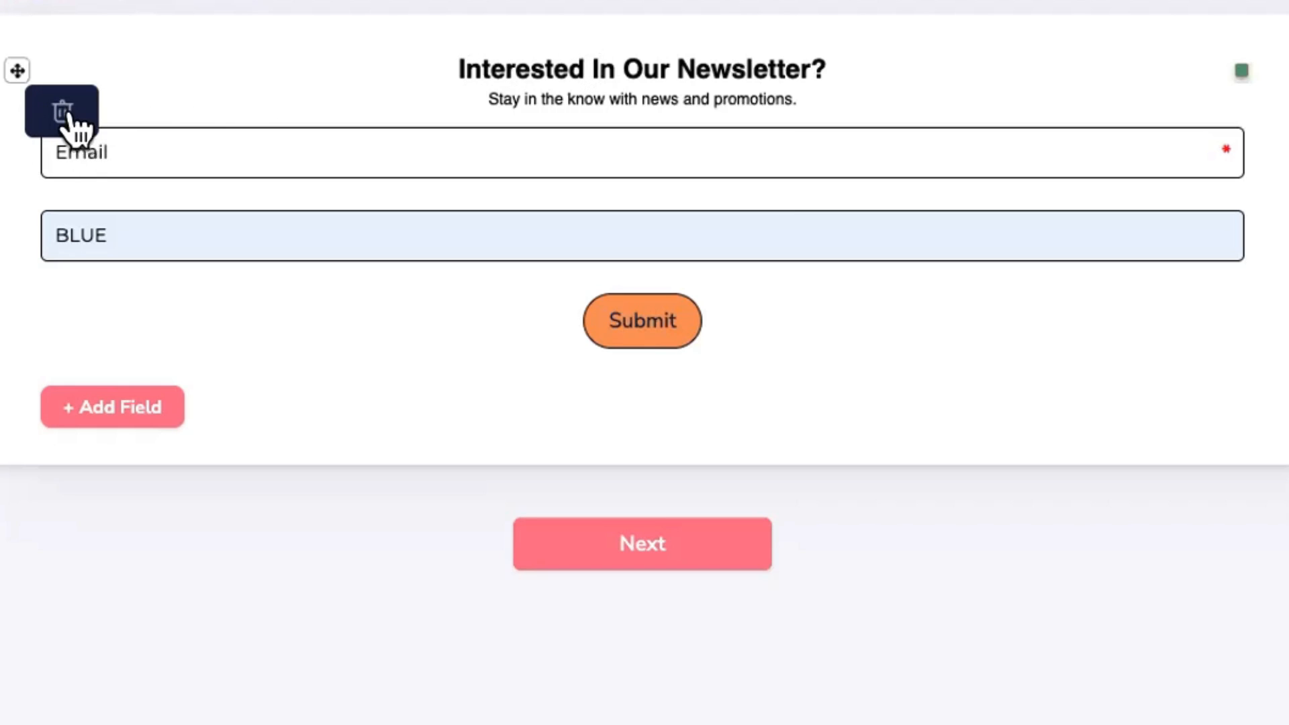
# Step: Add a new Paragraph element to the newsletter form
pyautogui.tripleClick(575, 64)
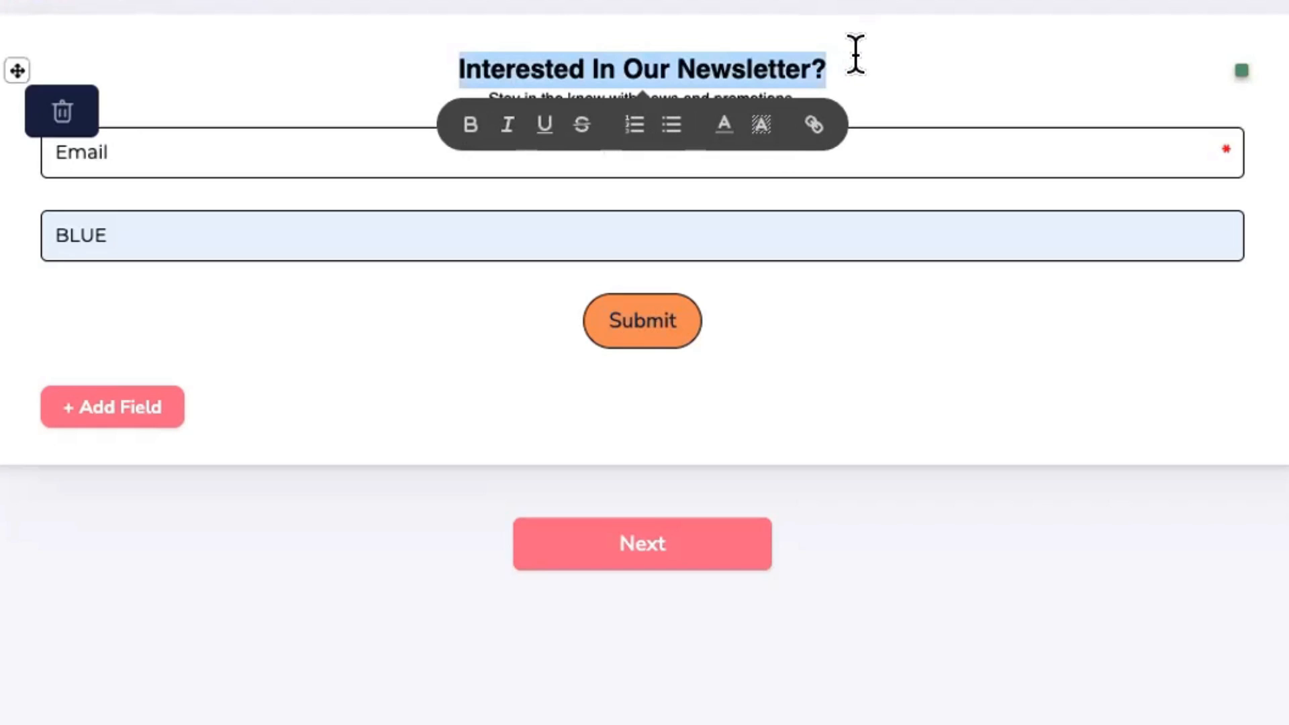
pyautogui.click(815, 59)
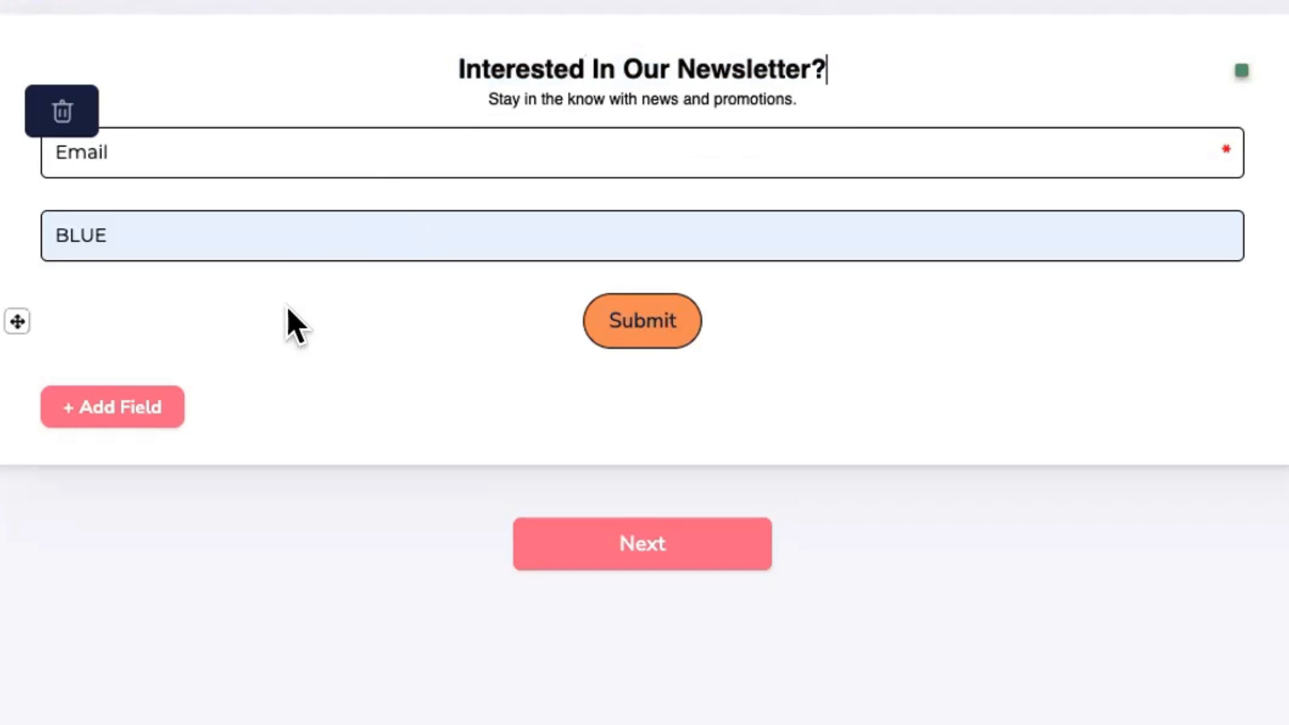
pyautogui.click(126, 400)
pyautogui.click(518, 401)
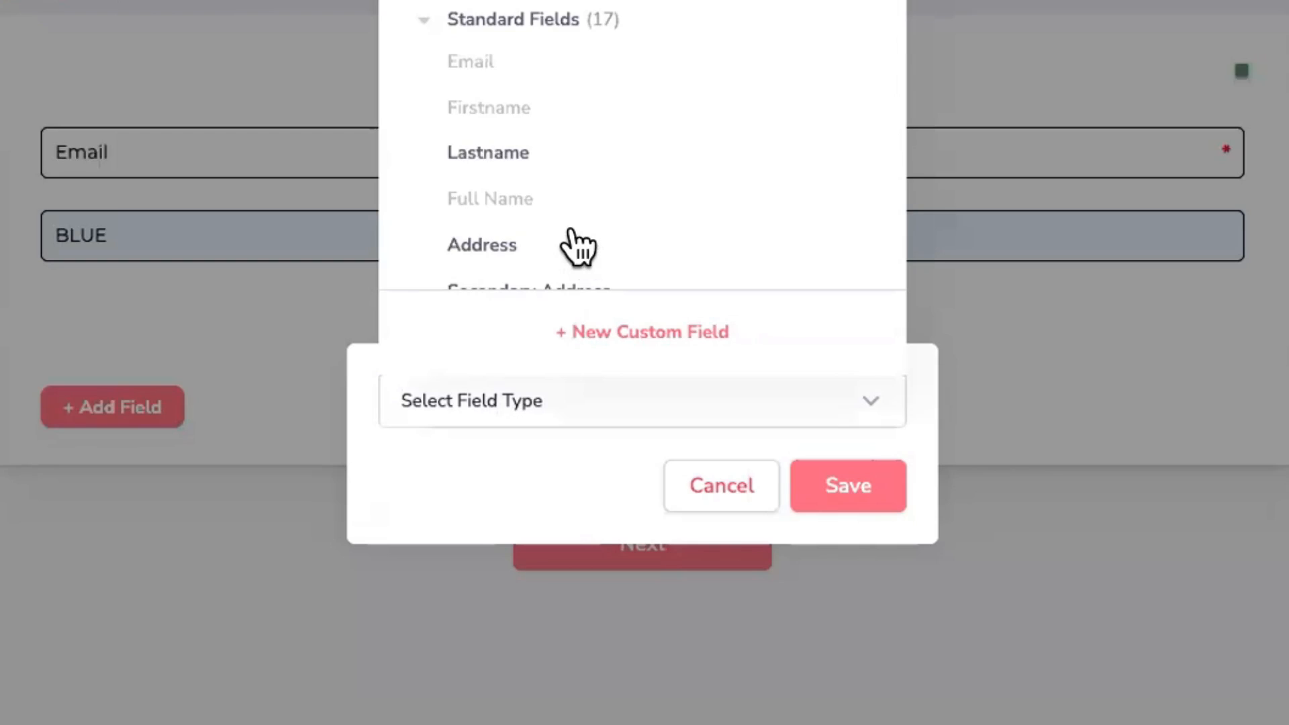
pyautogui.scroll(-15, 576, 244)
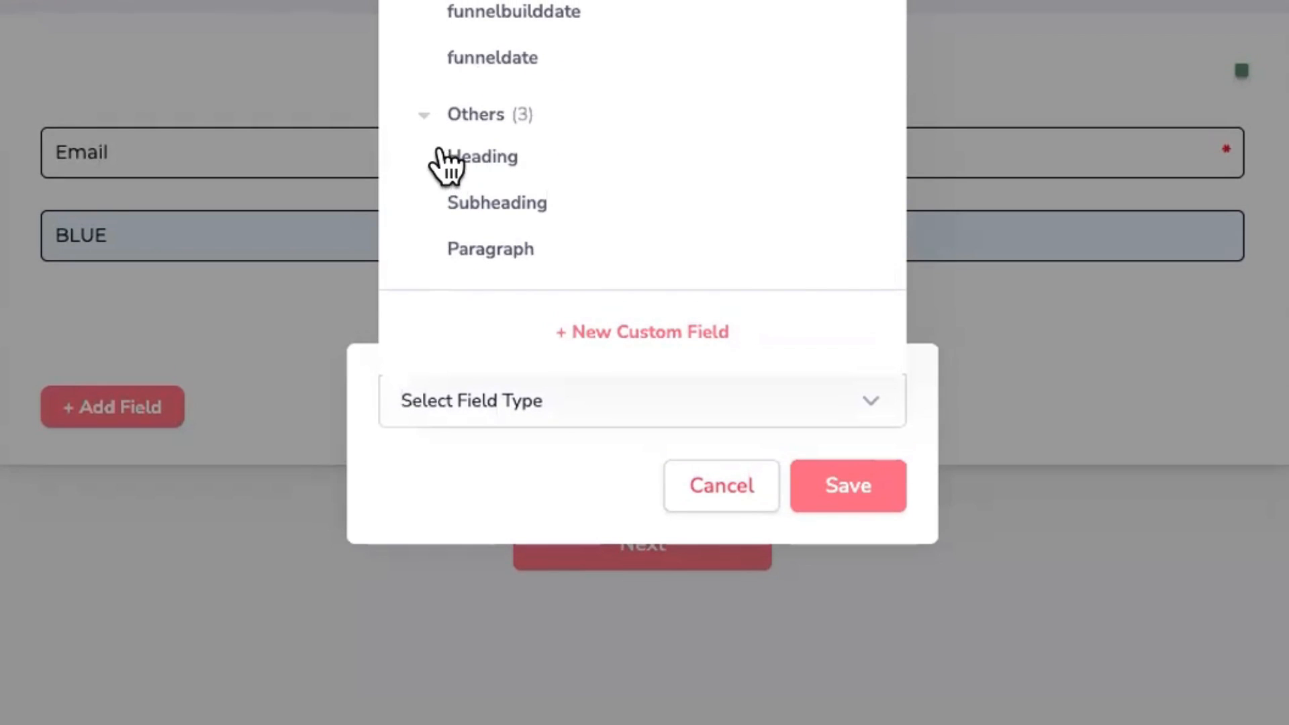
pyautogui.click(486, 249)
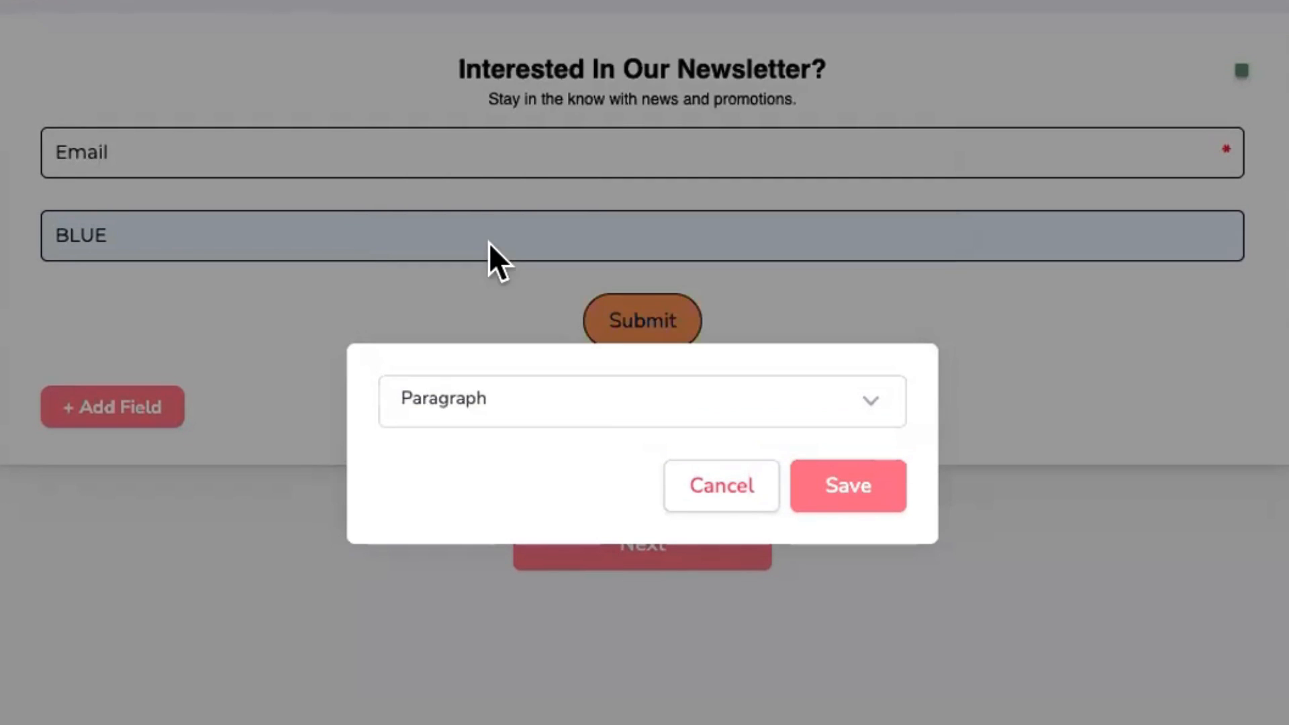
pyautogui.click(848, 495)
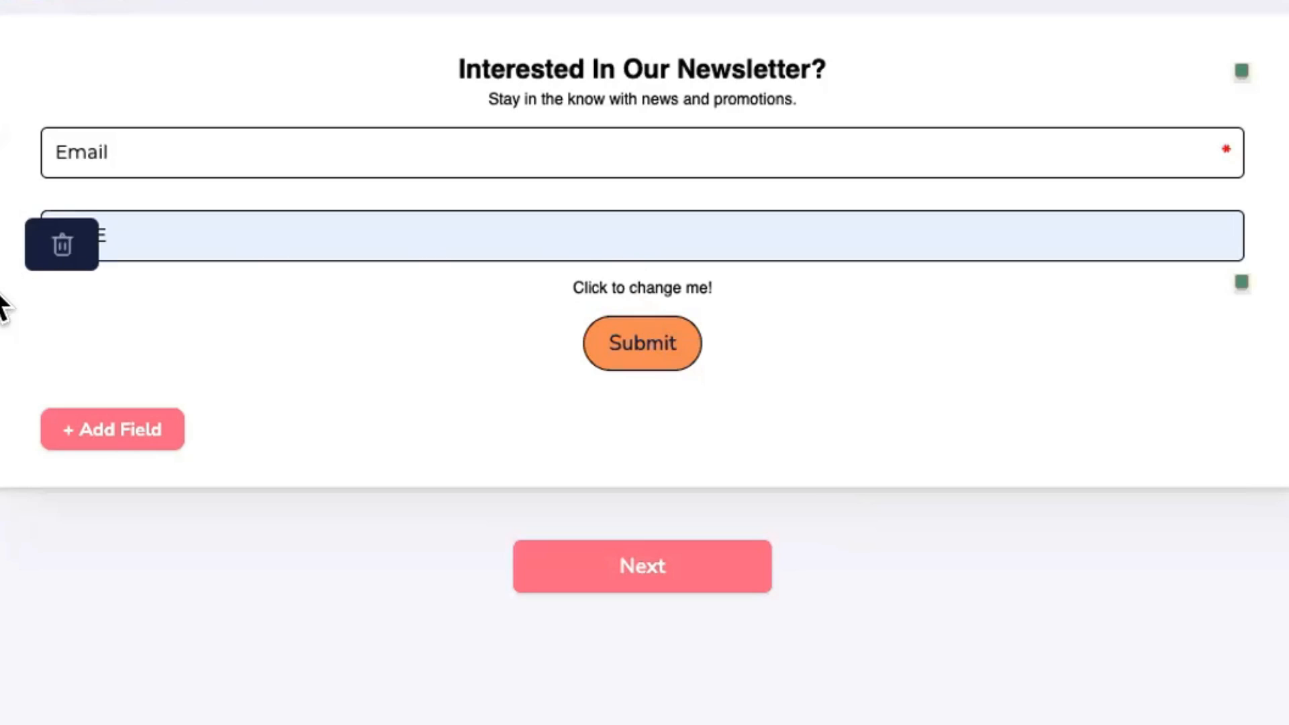
# Step: Move the paragraph below the BLUE field and make it read 'We respect your privacy.'
pyautogui.moveTo(5, 302); pyautogui.dragTo(47, 281)
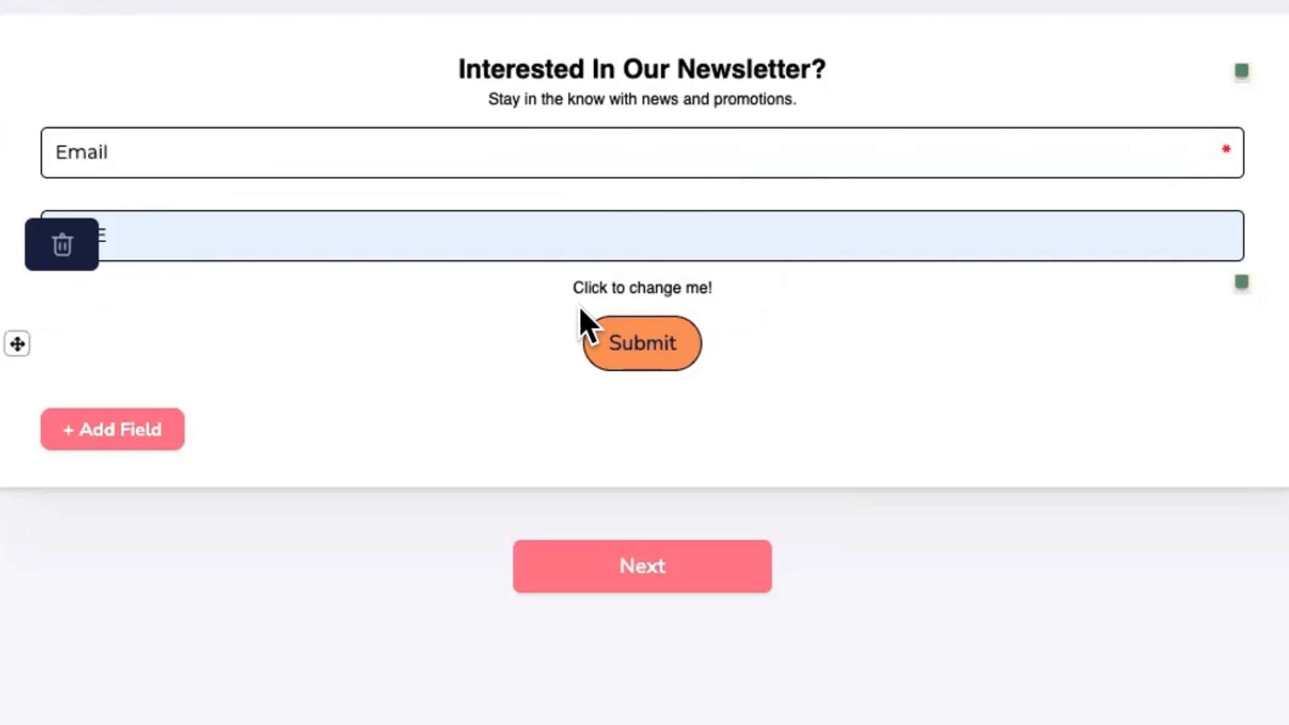
pyautogui.doubleClick(605, 285)
pyautogui.hotkey('ctrl', 'a')
pyautogui.write('We respect Your Pr')
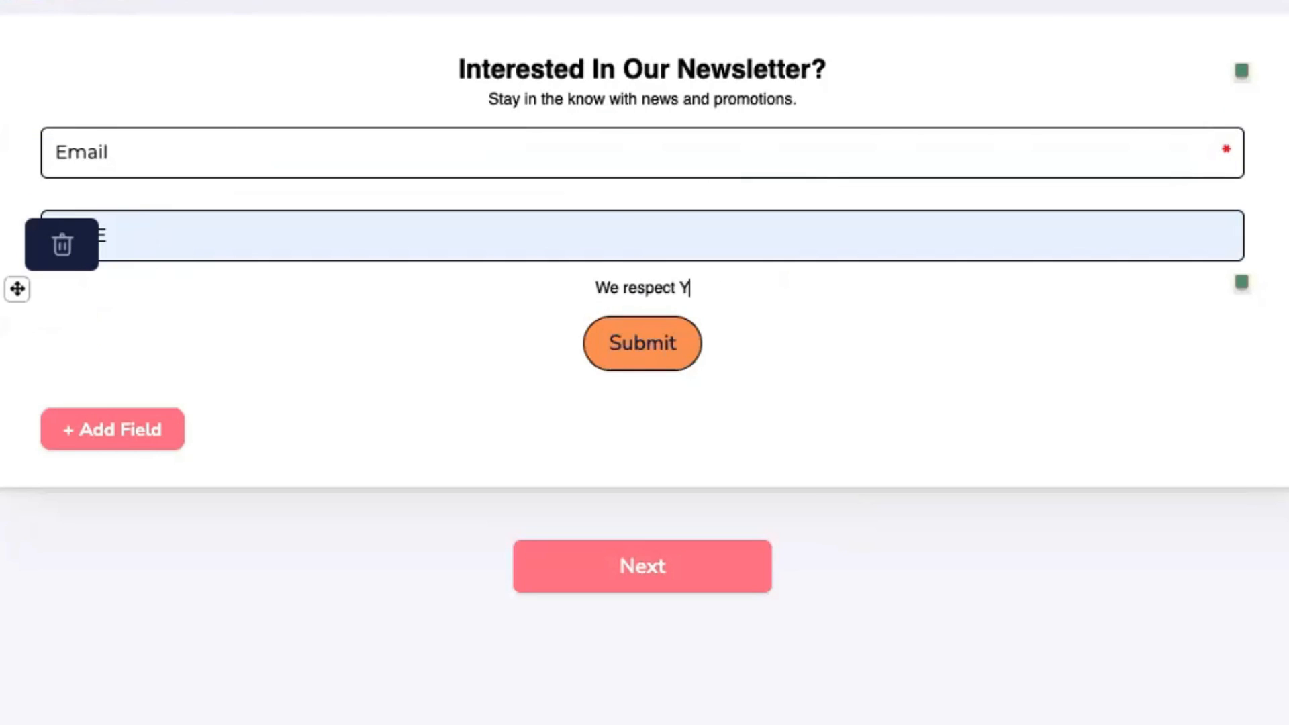
pyautogui.press('BackSpace')
pyautogui.press('BackSpace')
pyautogui.press('BackSpace')
pyautogui.press('BackSpace')
pyautogui.press('BackSpace')
pyautogui.press('BackSpace')
pyautogui.press('BackSpace')
pyautogui.write('your privacy.')
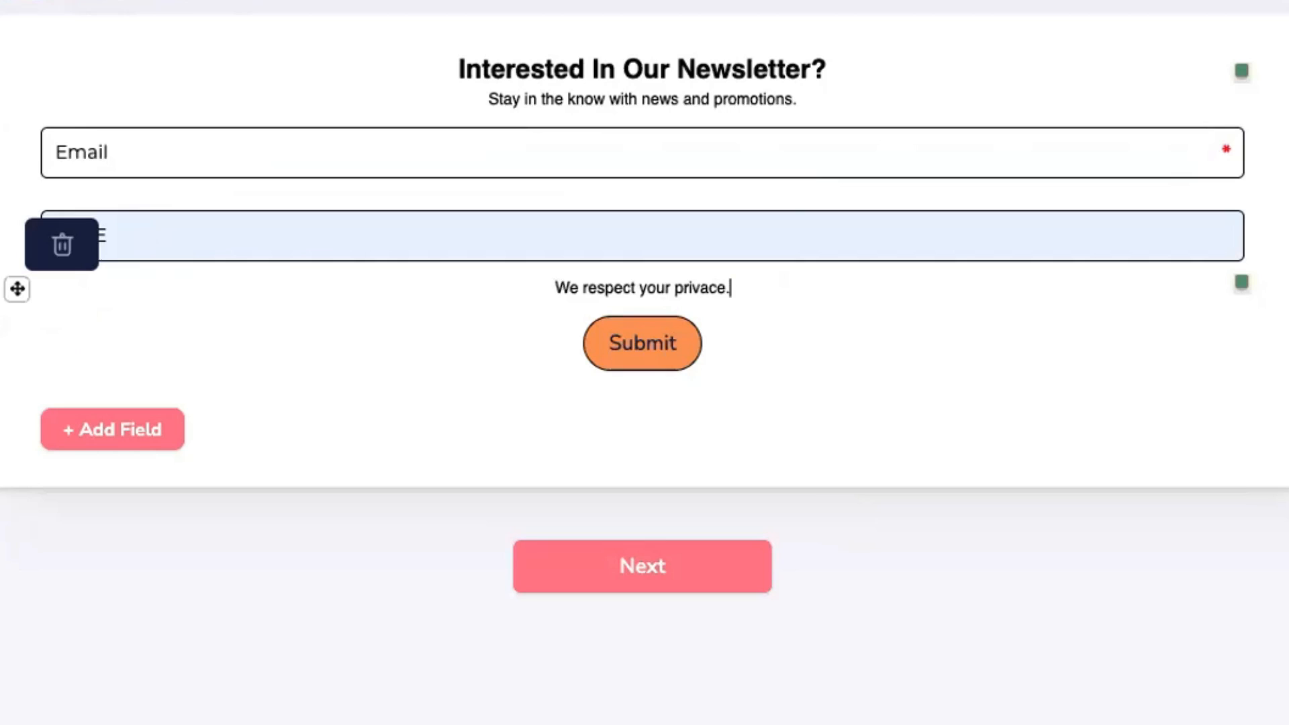
pyautogui.press('BackSpace')
pyautogui.press('BackSpace')
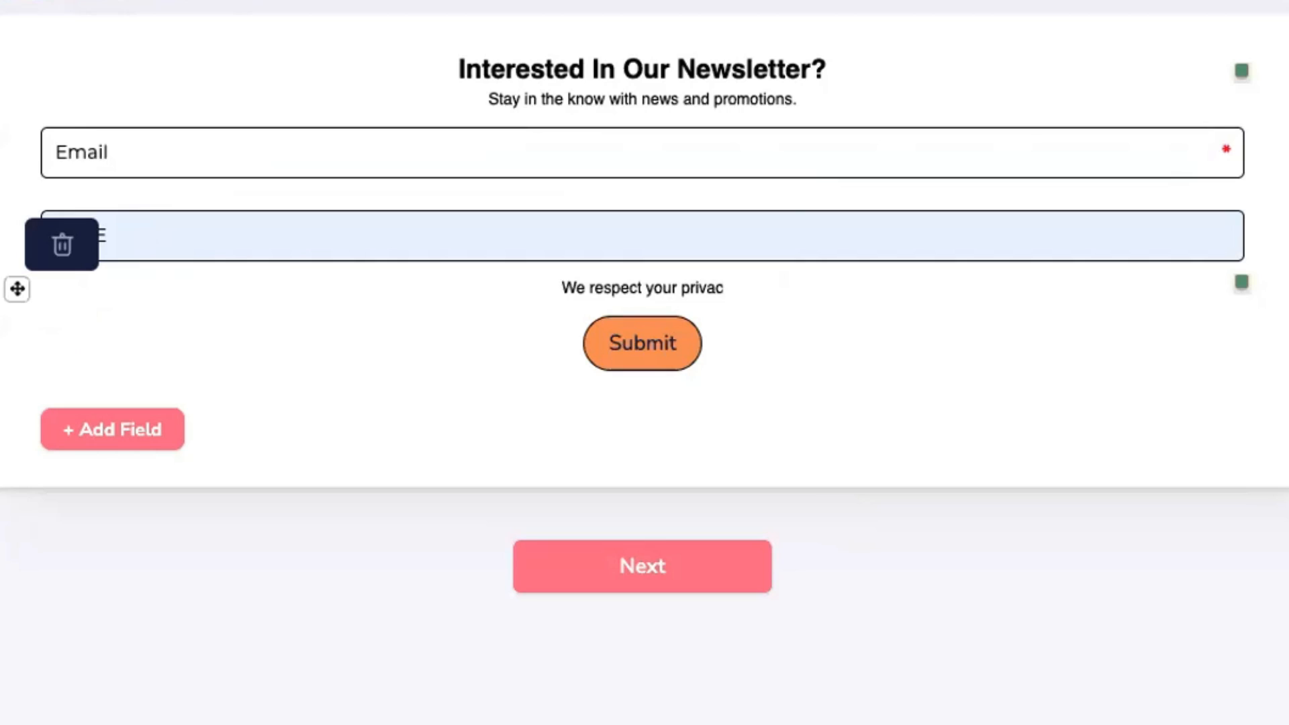
pyautogui.write('y.')
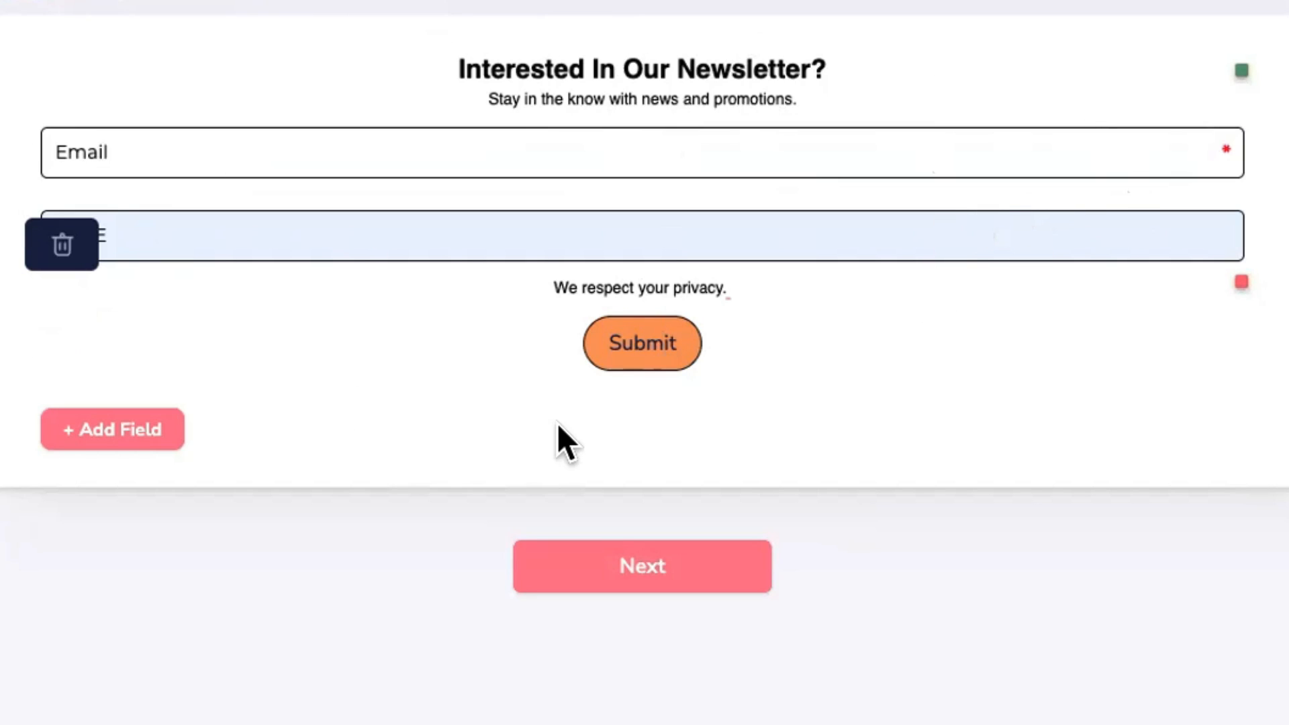
# Step: Go to the design step and try a green form background
pyautogui.click(661, 570)
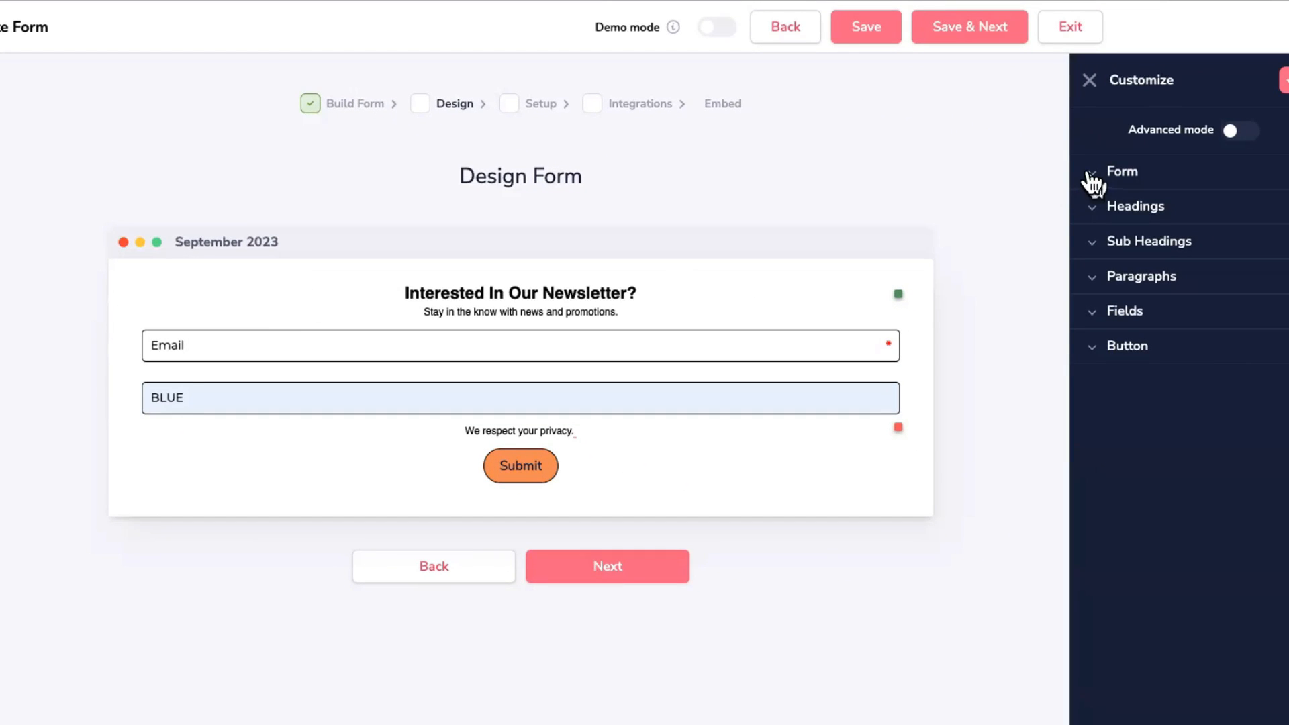
pyautogui.click(1091, 176)
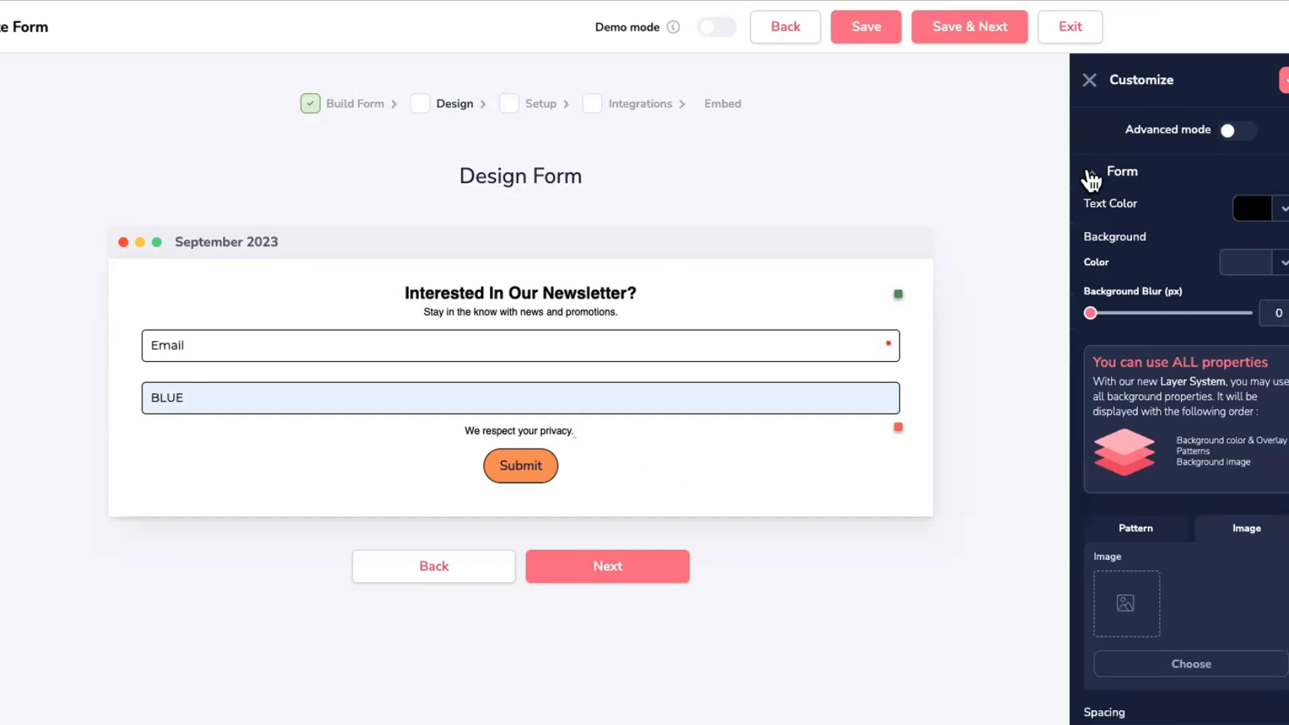
pyautogui.click(1283, 264)
pyautogui.moveTo(1202, 368)
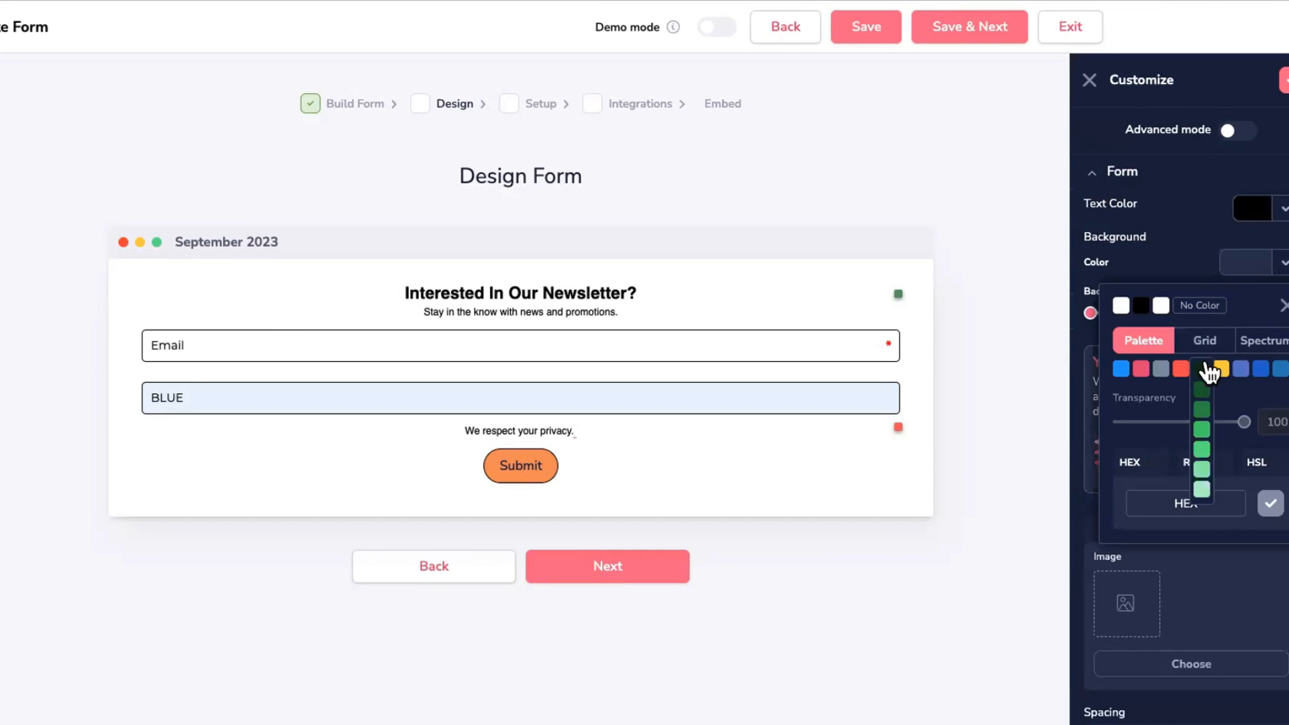
pyautogui.click(1202, 433)
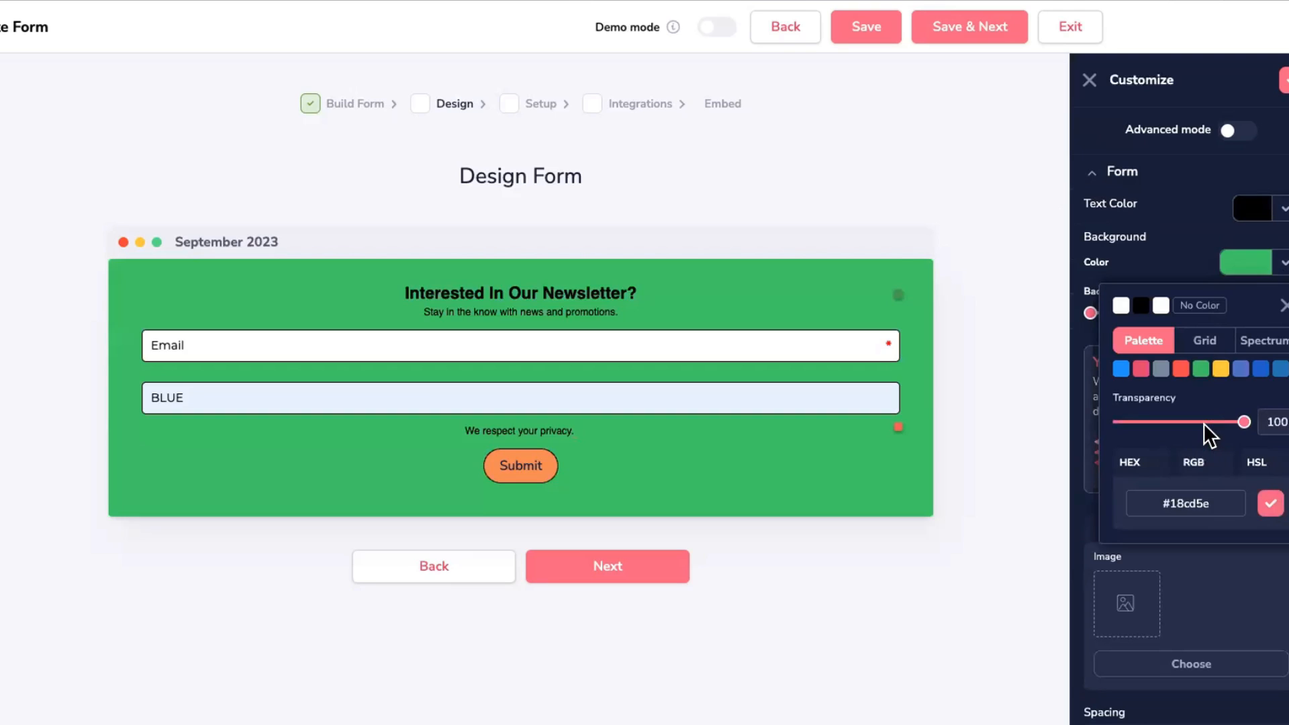
# Step: Try crimson red form text, then collapse and reopen the form style settings
pyautogui.click(1281, 208)
pyautogui.moveTo(1142, 316)
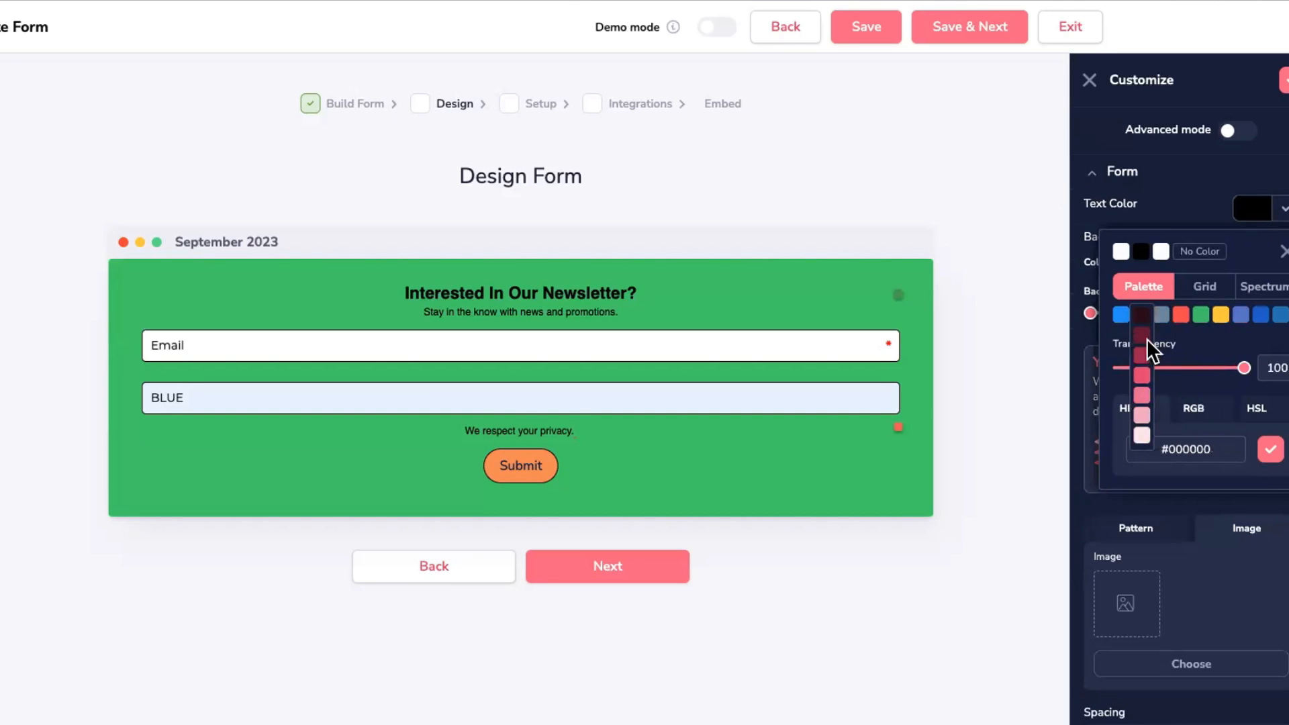
pyautogui.click(1142, 354)
pyautogui.click(1281, 208)
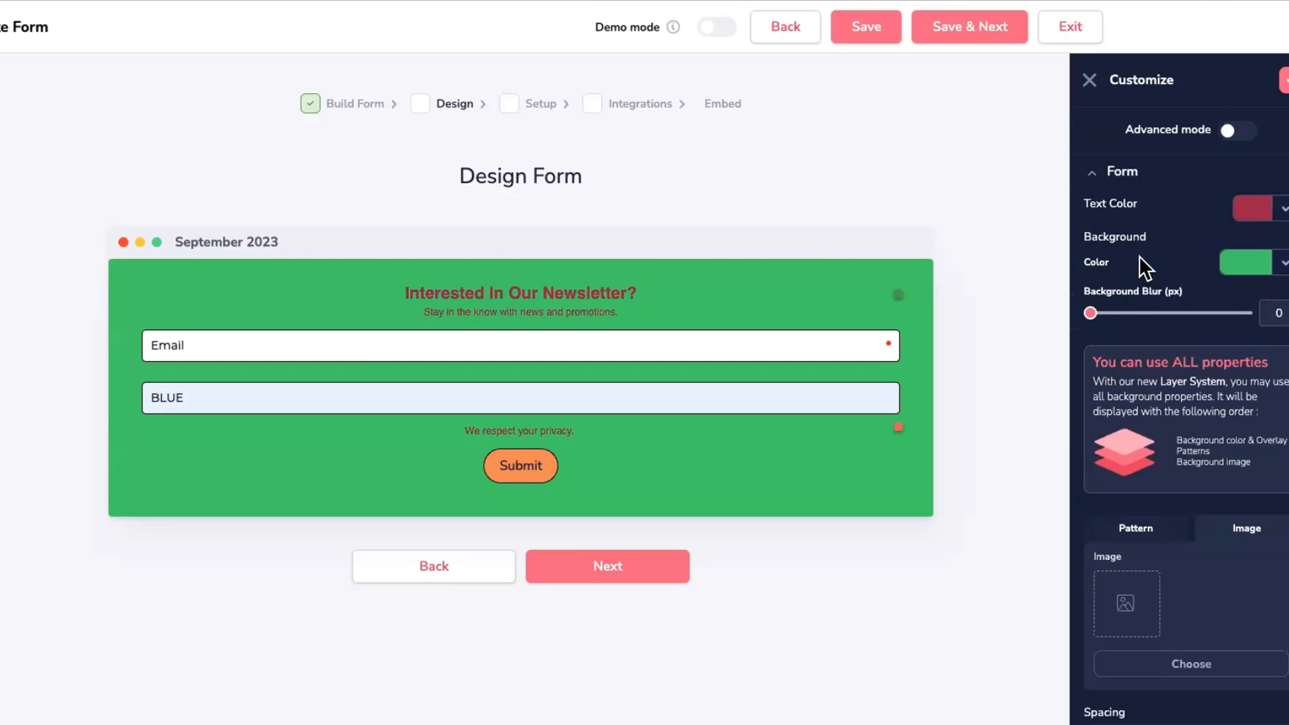
pyautogui.scroll(-2, 1142, 333)
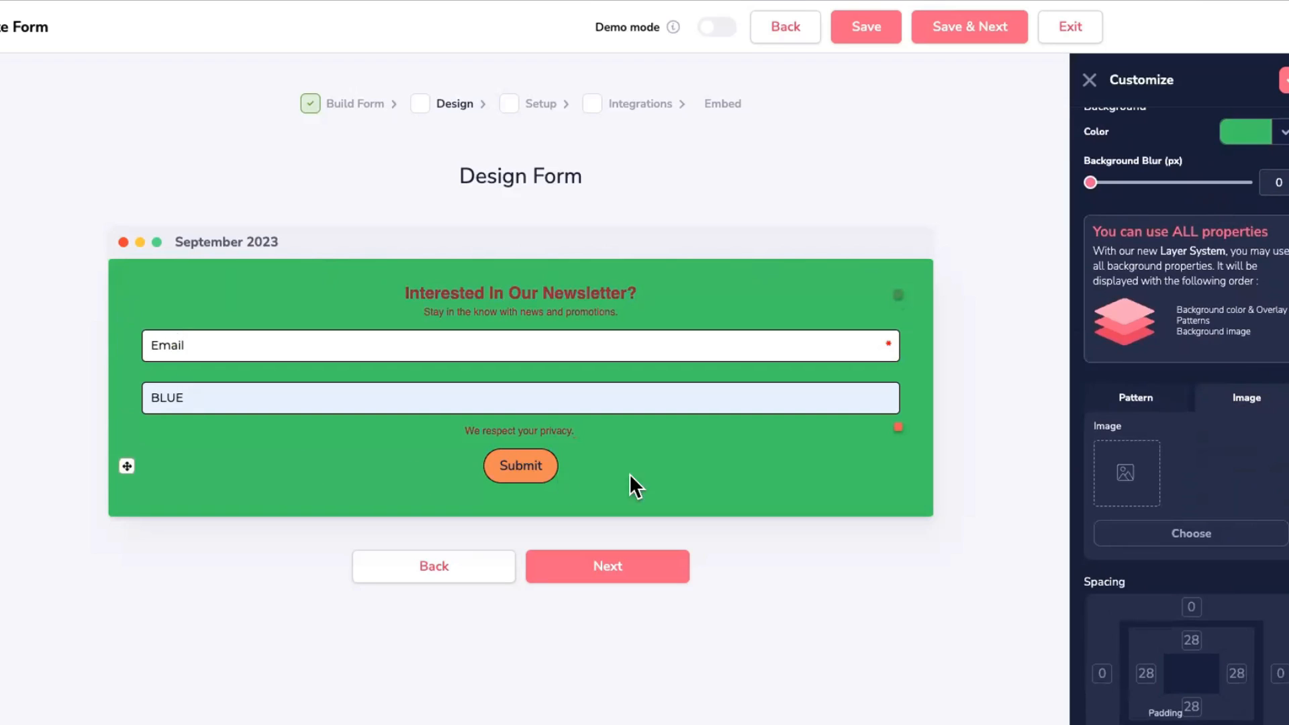
pyautogui.scroll(2, 1174, 182)
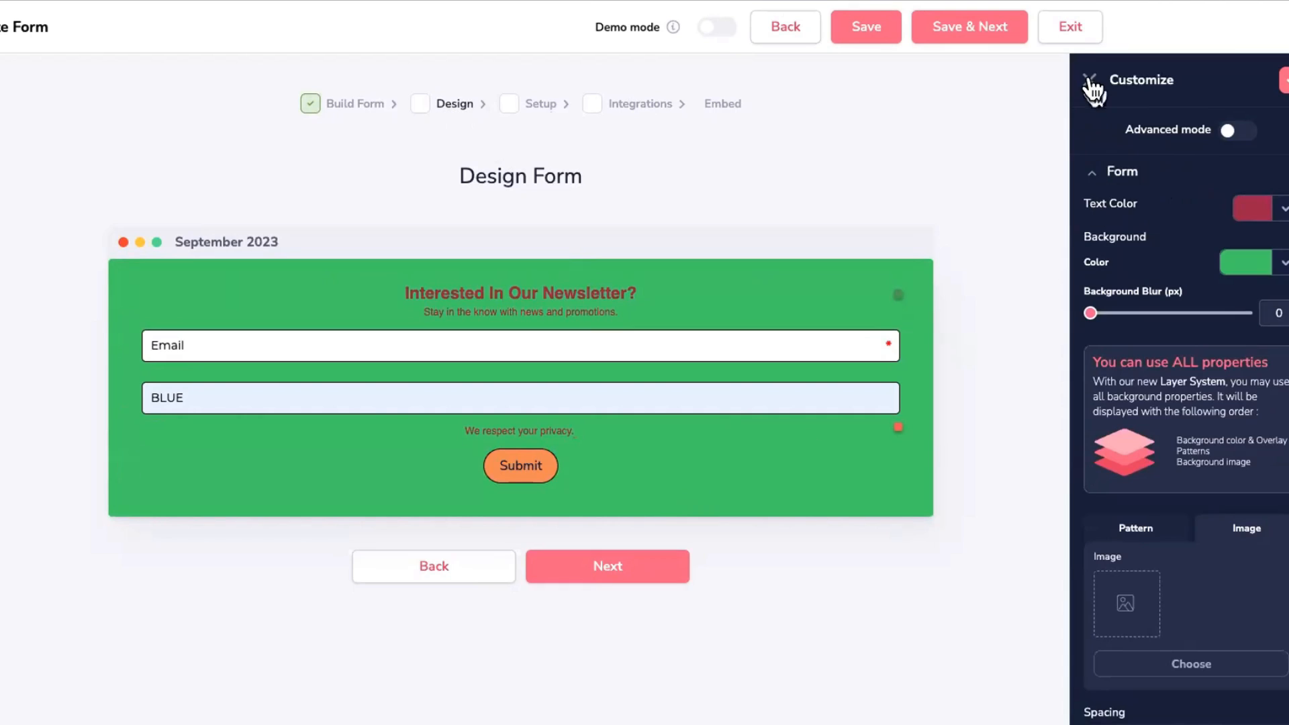
pyautogui.click(1111, 173)
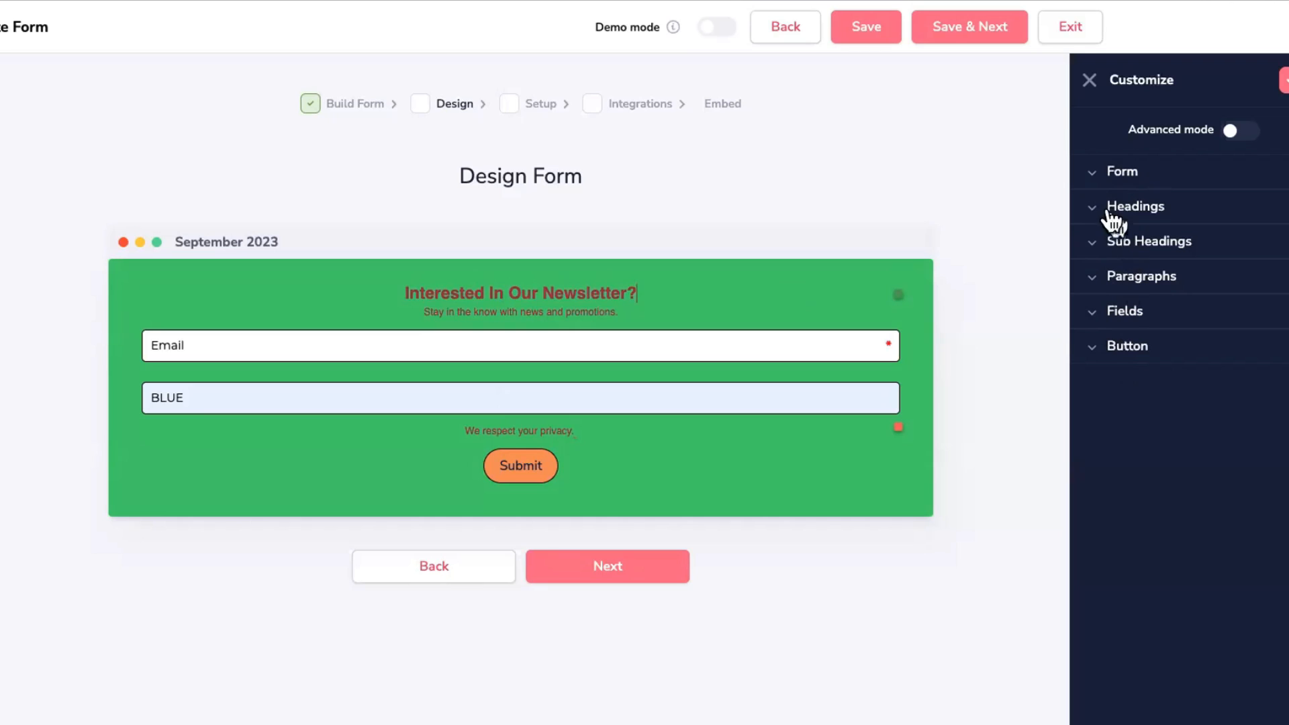
pyautogui.click(1096, 172)
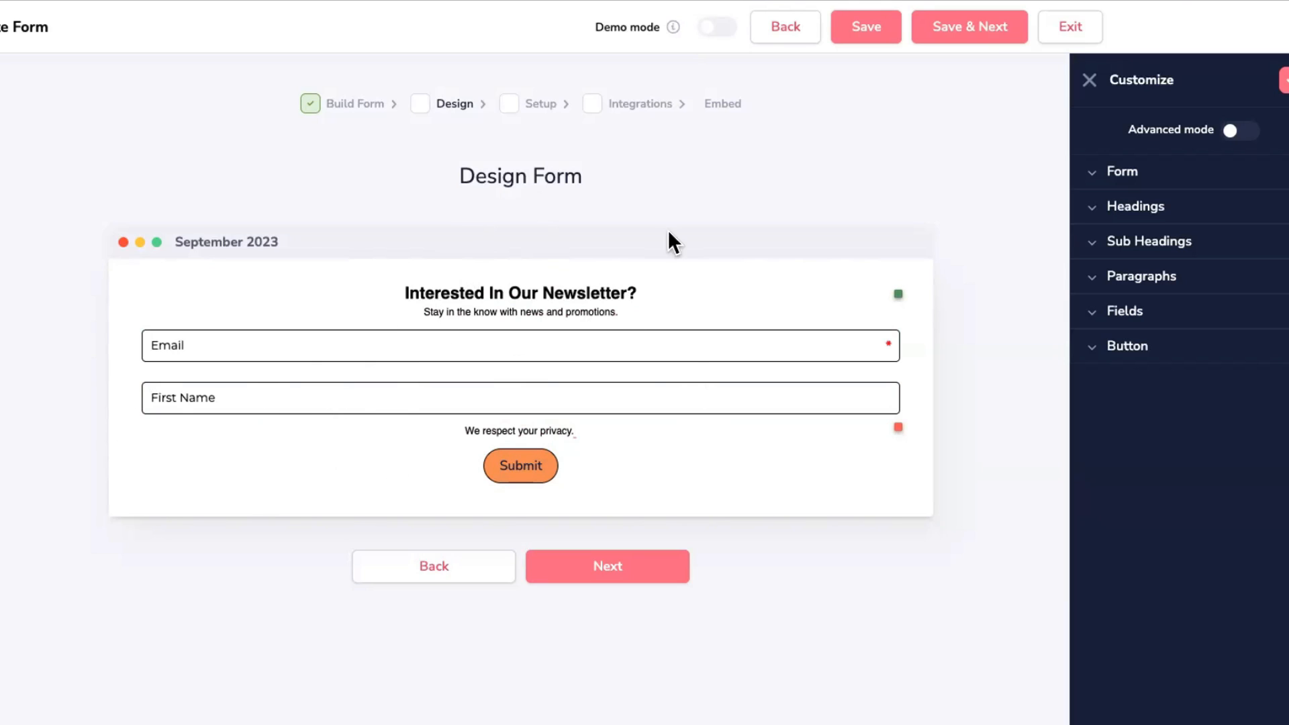
# Step: In Form Setup, subscribe new sign-ups to the Example list
pyautogui.click(617, 568)
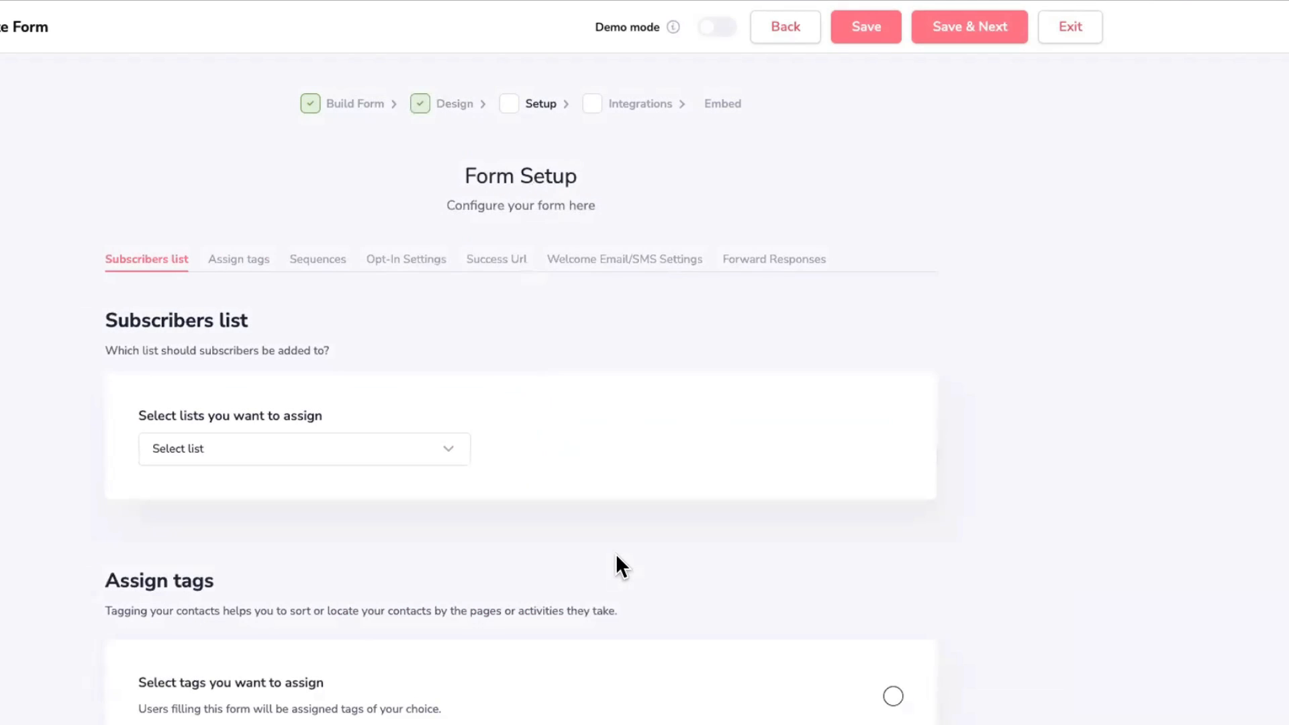
pyautogui.scroll(-3, 638, 443)
pyautogui.scroll(1, 638, 444)
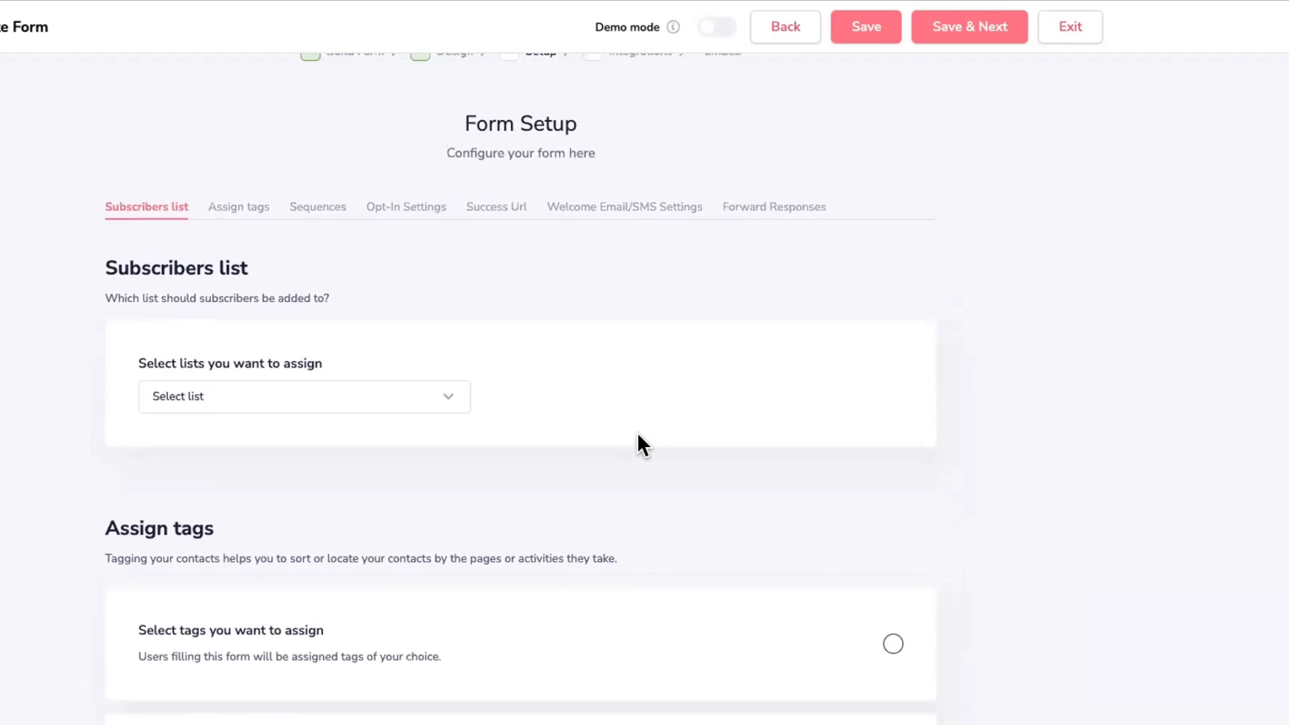
pyautogui.scroll(-2, 638, 443)
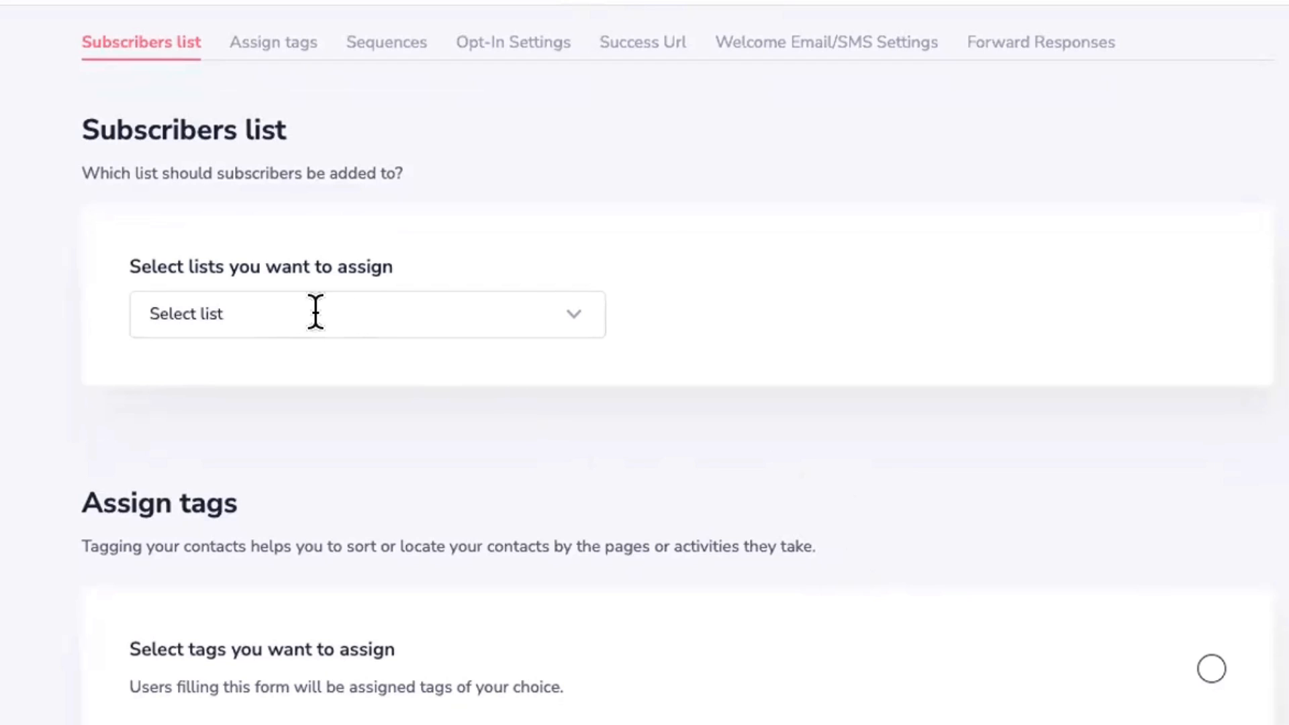
pyautogui.click(560, 313)
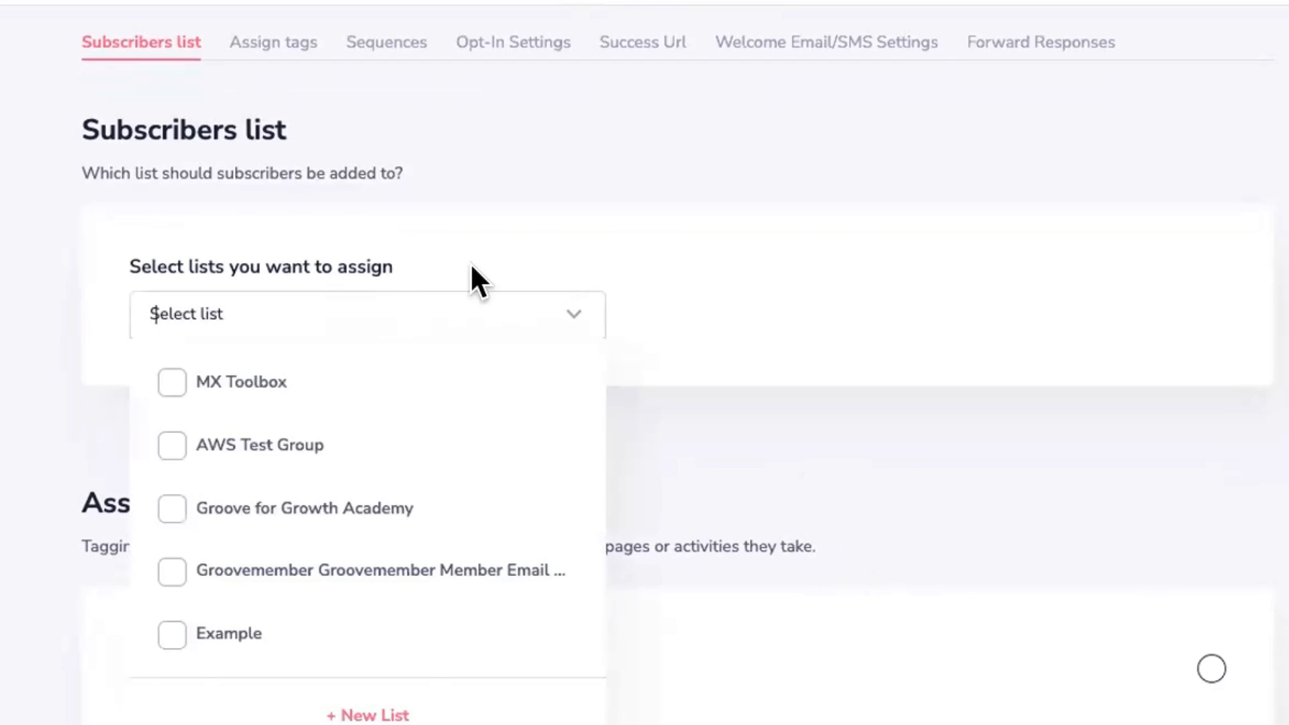
pyautogui.click(368, 323)
pyautogui.click(365, 320)
pyautogui.click(404, 282)
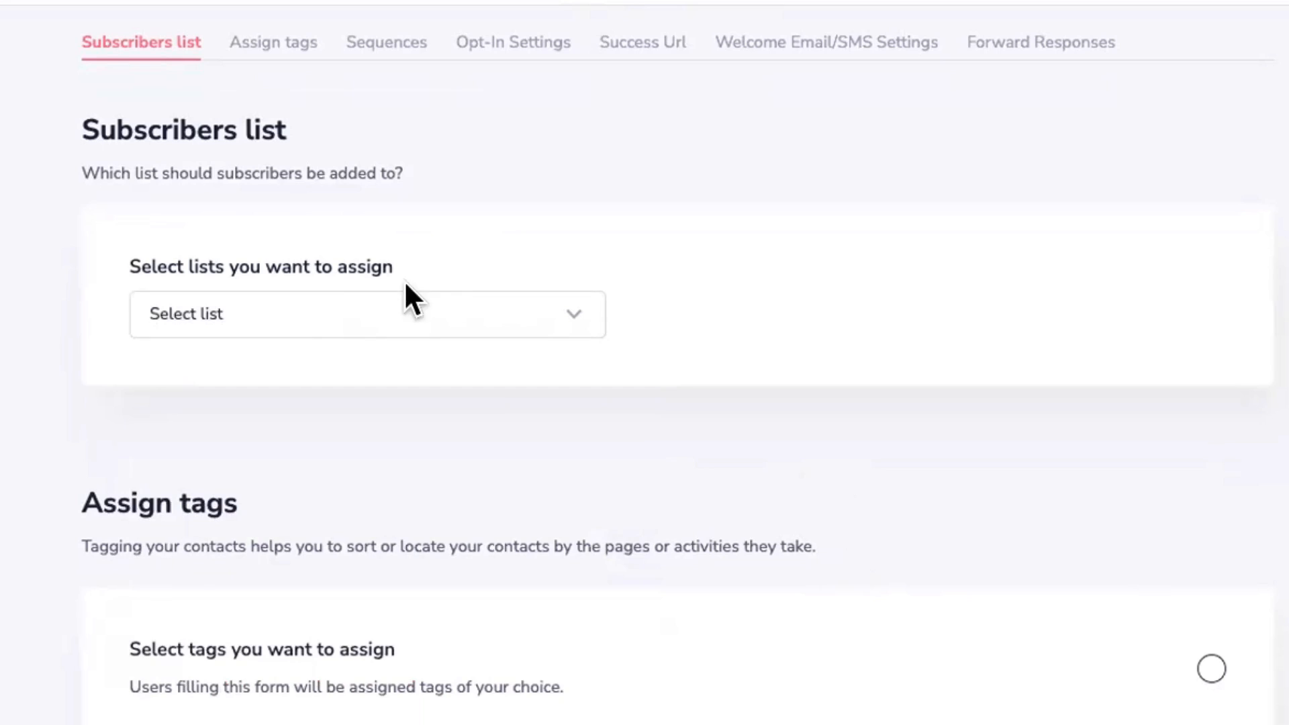
pyautogui.click(338, 319)
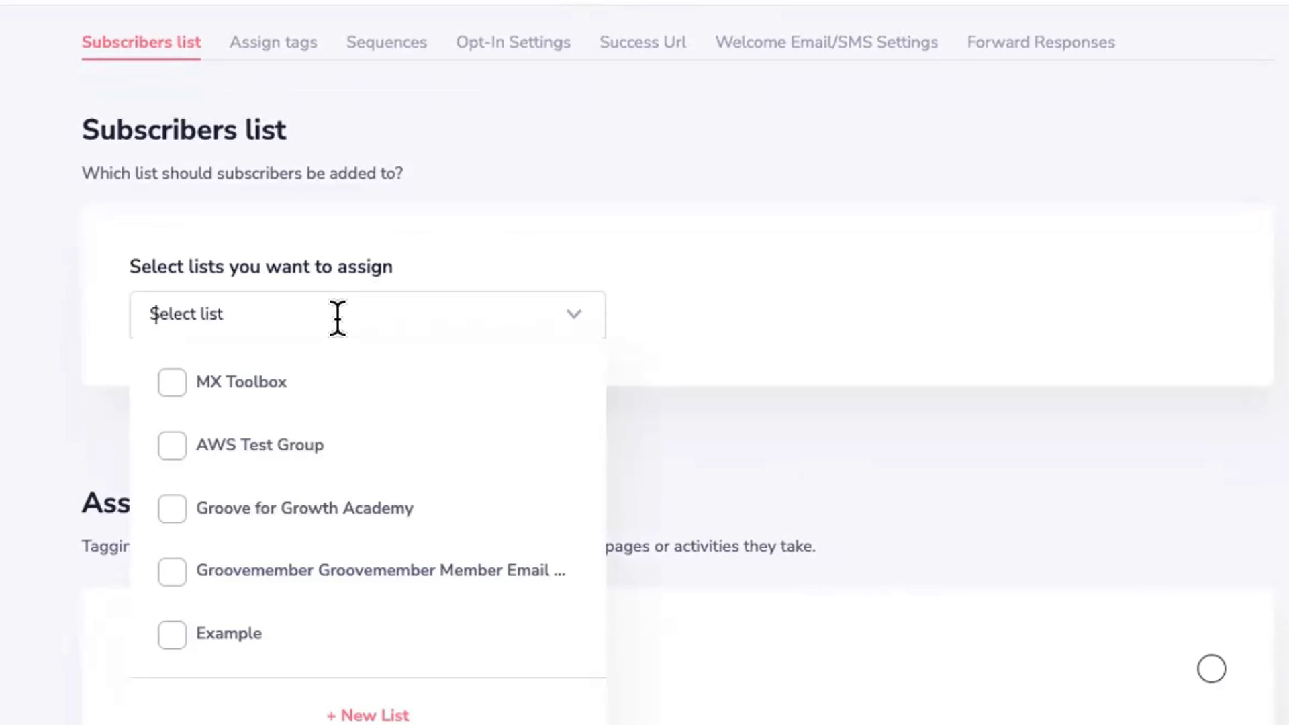
pyautogui.click(229, 628)
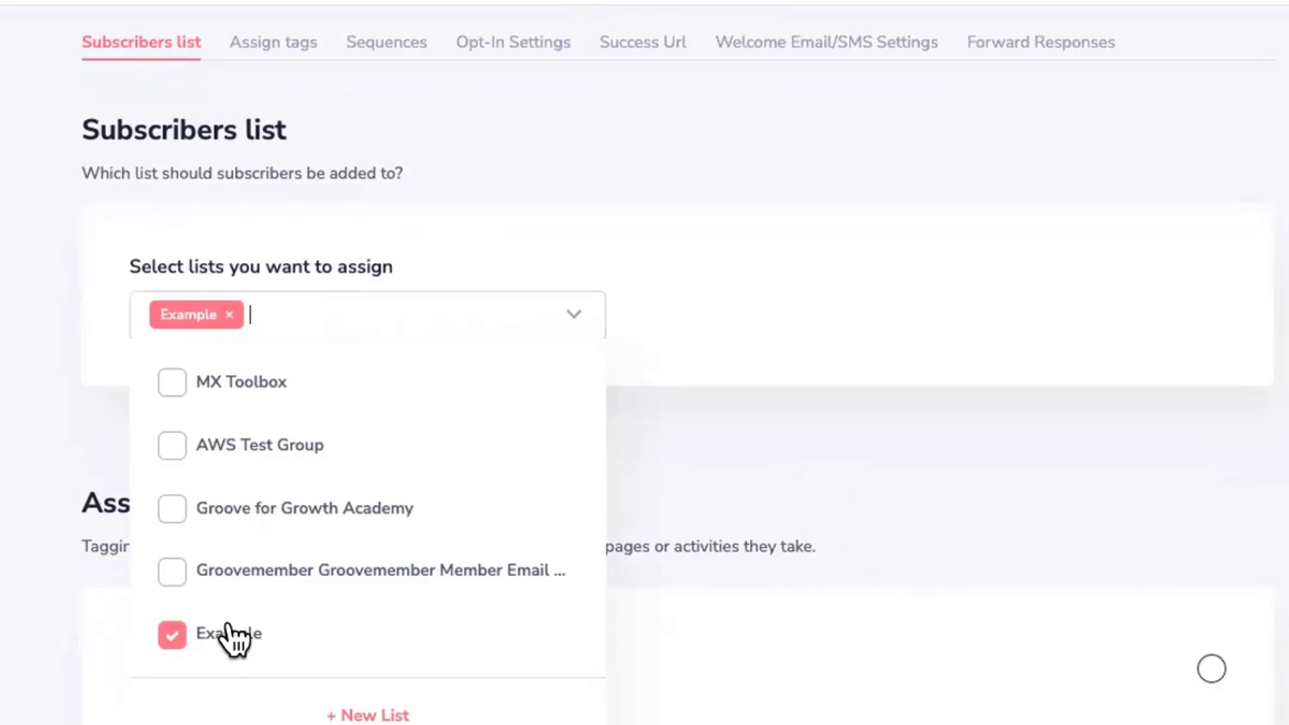
pyautogui.click(717, 306)
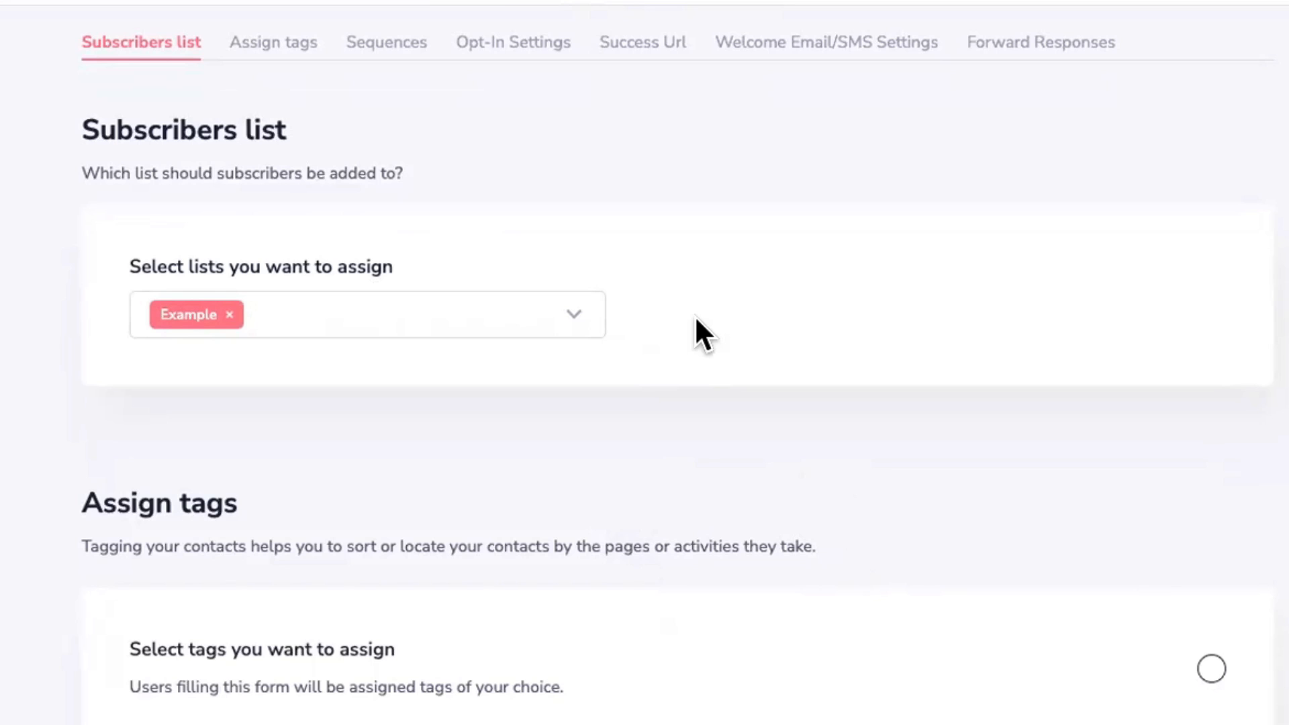
# Step: Tag subscribers with 'Download the 20 Step Cheat Sheet' and scroll down to the Success Url
pyautogui.scroll(-4, 635, 409)
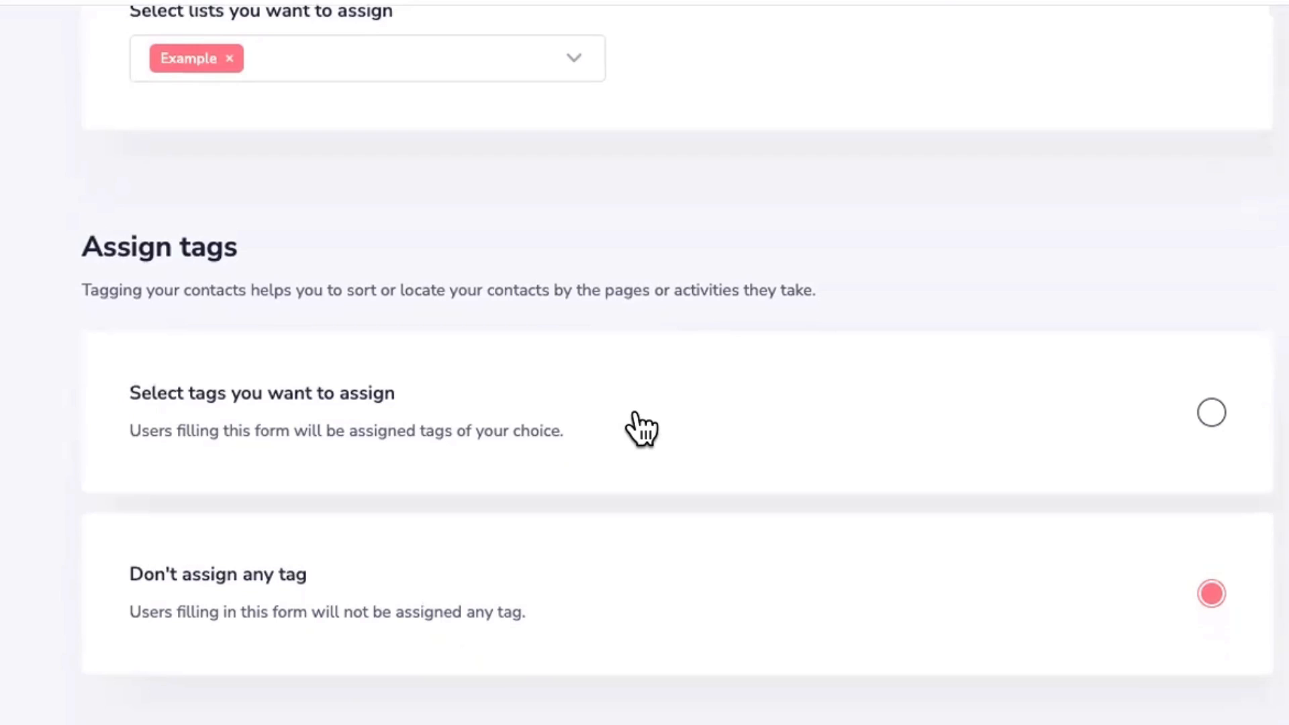
pyautogui.scroll(-2, 638, 429)
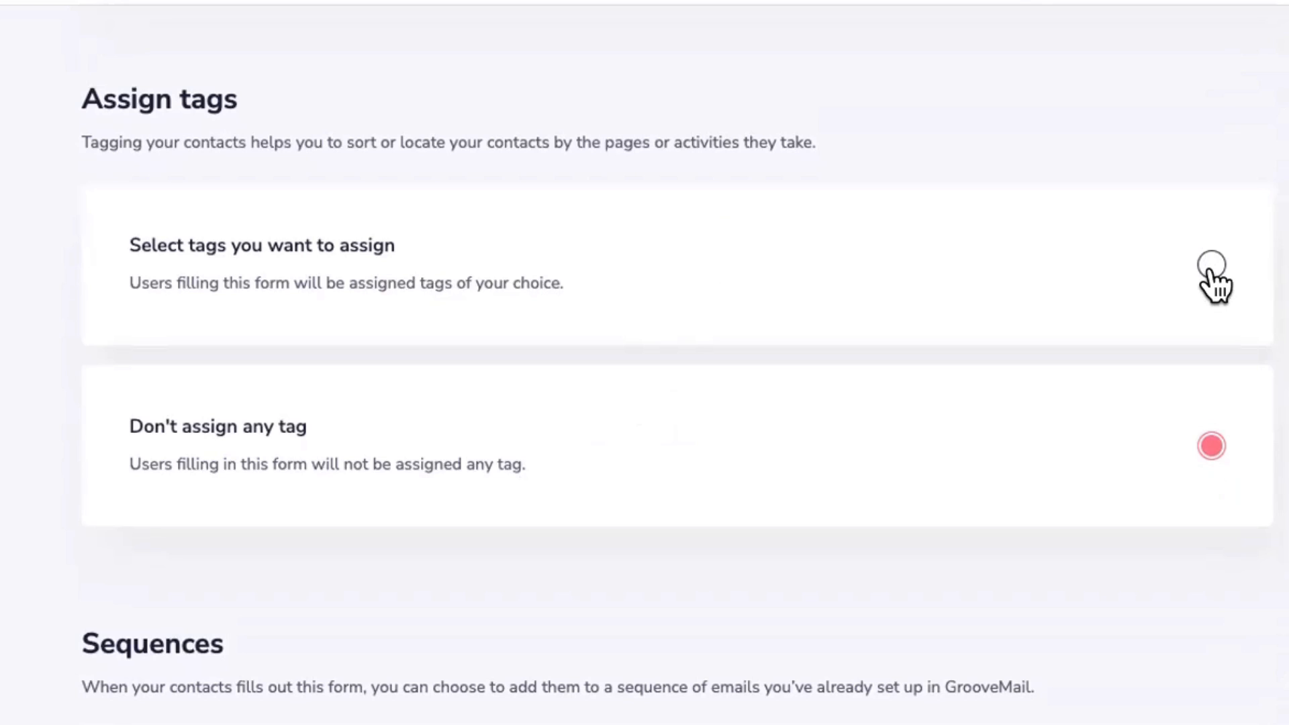
pyautogui.click(1207, 267)
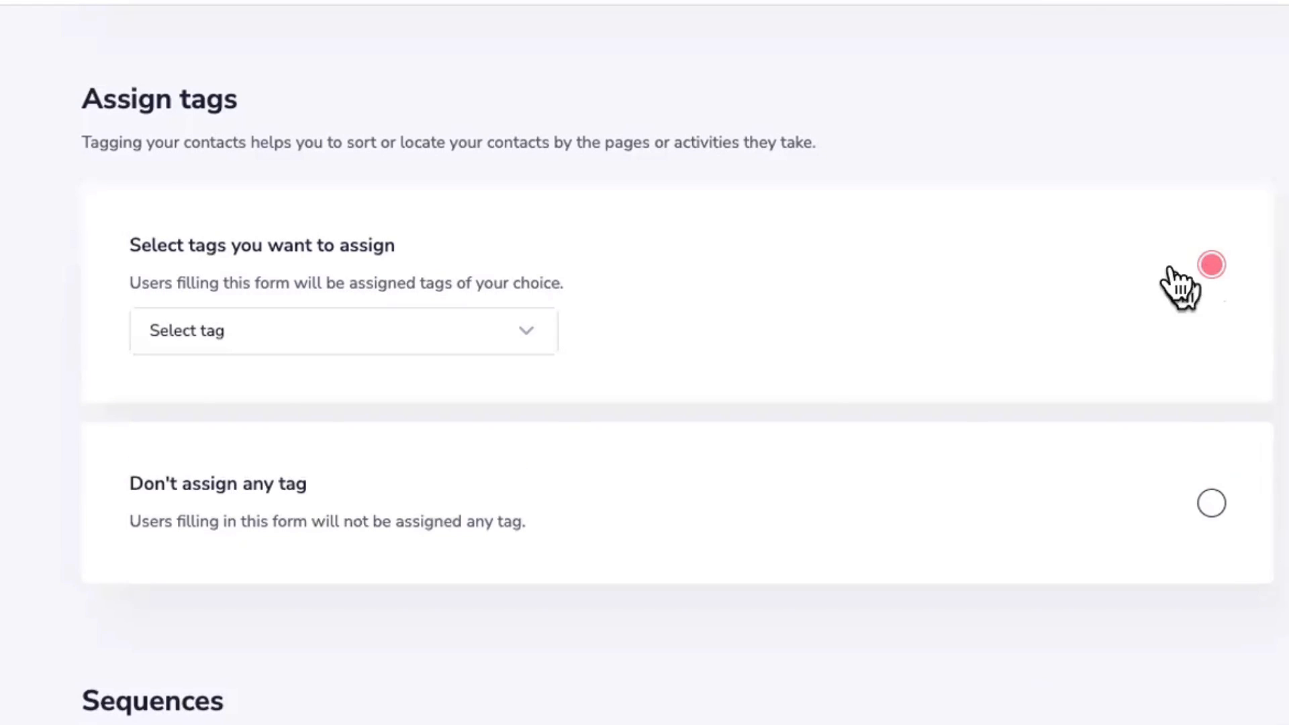
pyautogui.click(432, 331)
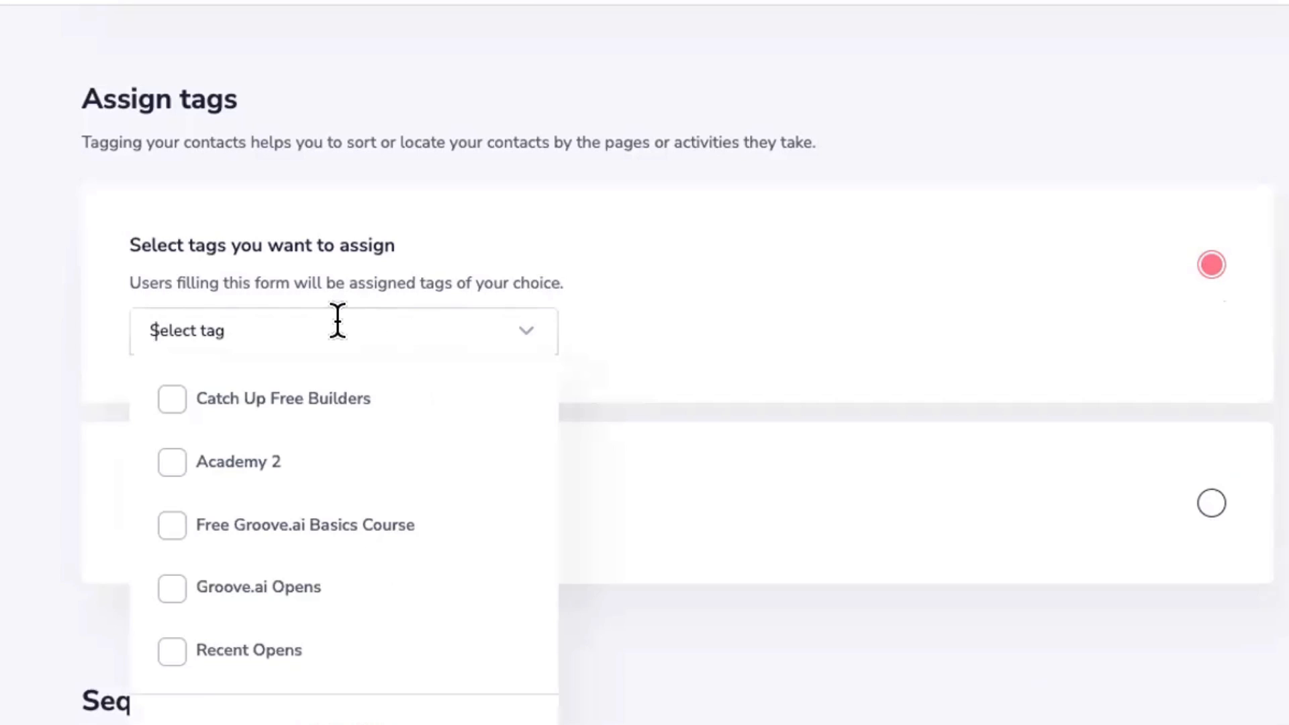
pyautogui.write('cheat sheet')
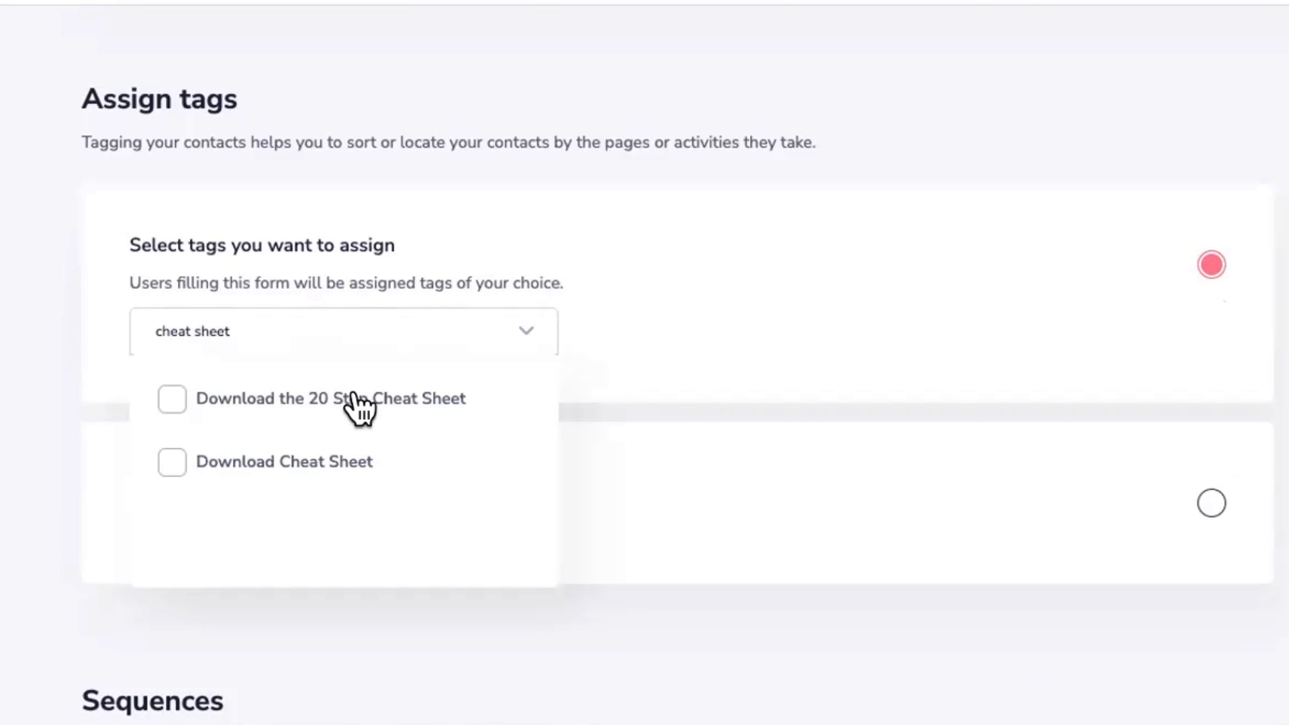
pyautogui.click(218, 399)
pyautogui.click(687, 311)
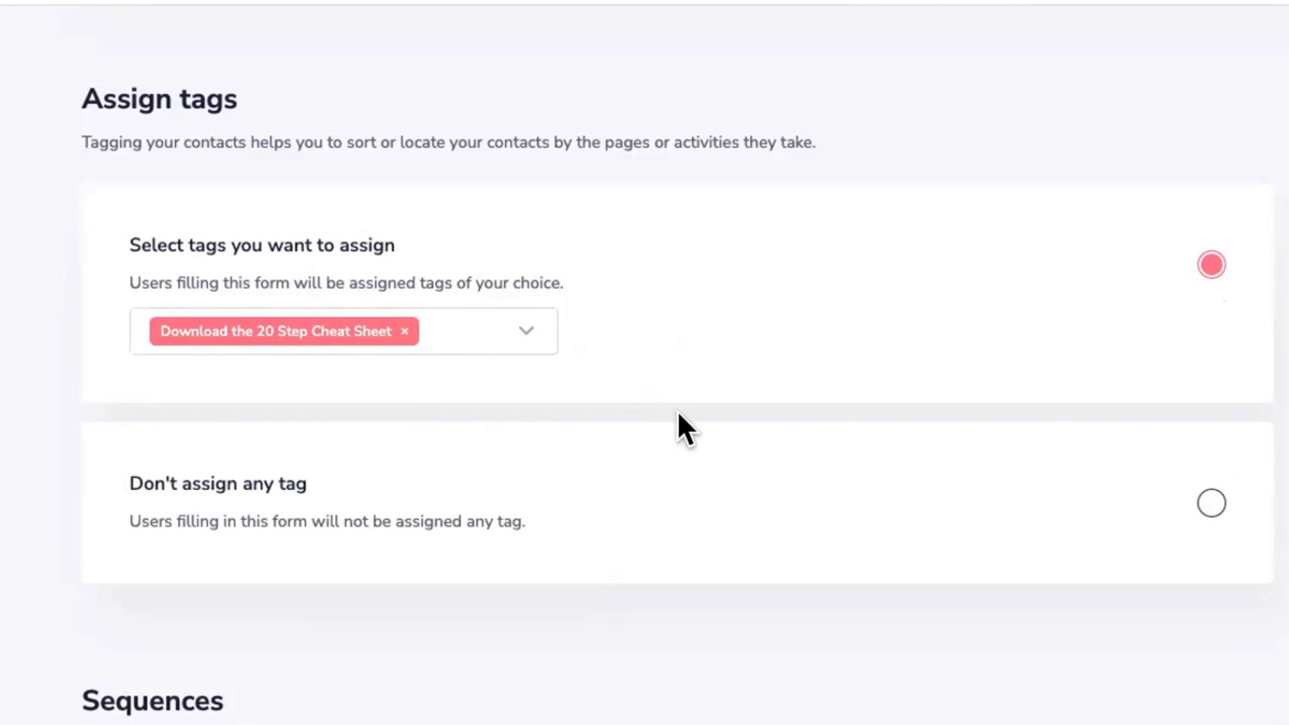
pyautogui.scroll(-10, 693, 464)
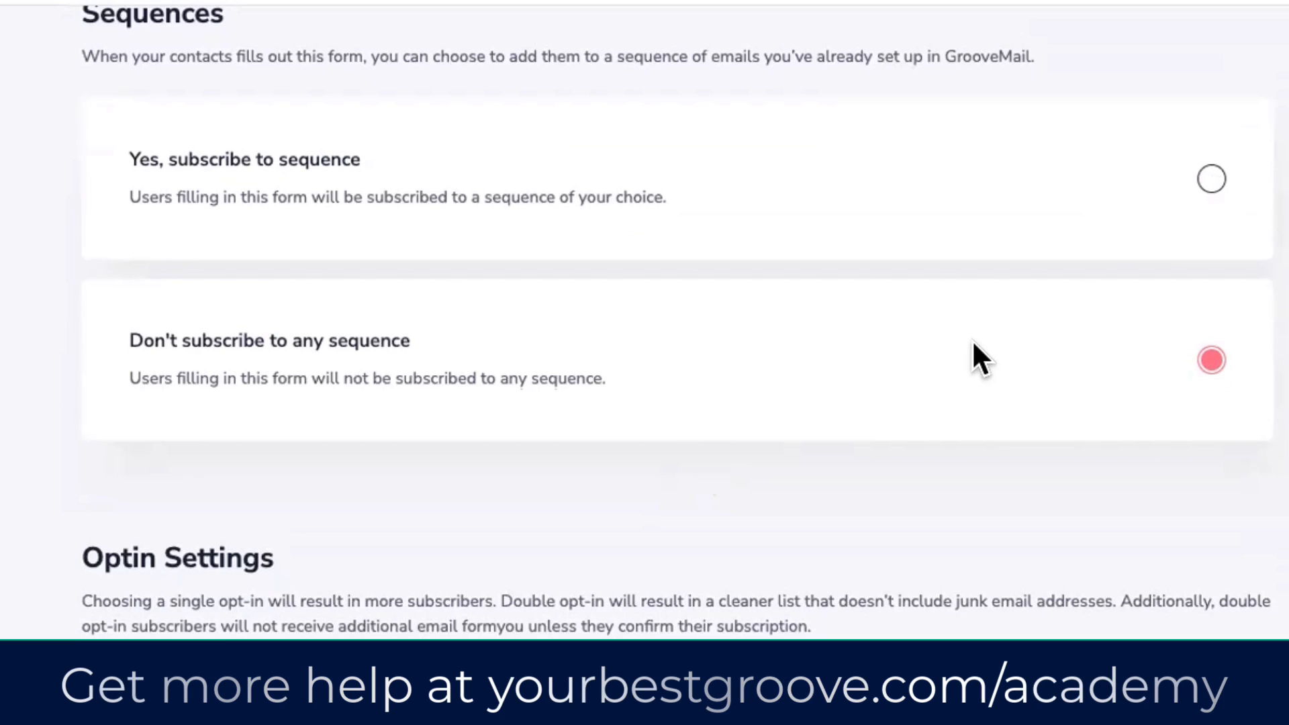
pyautogui.scroll(-1, 972, 356)
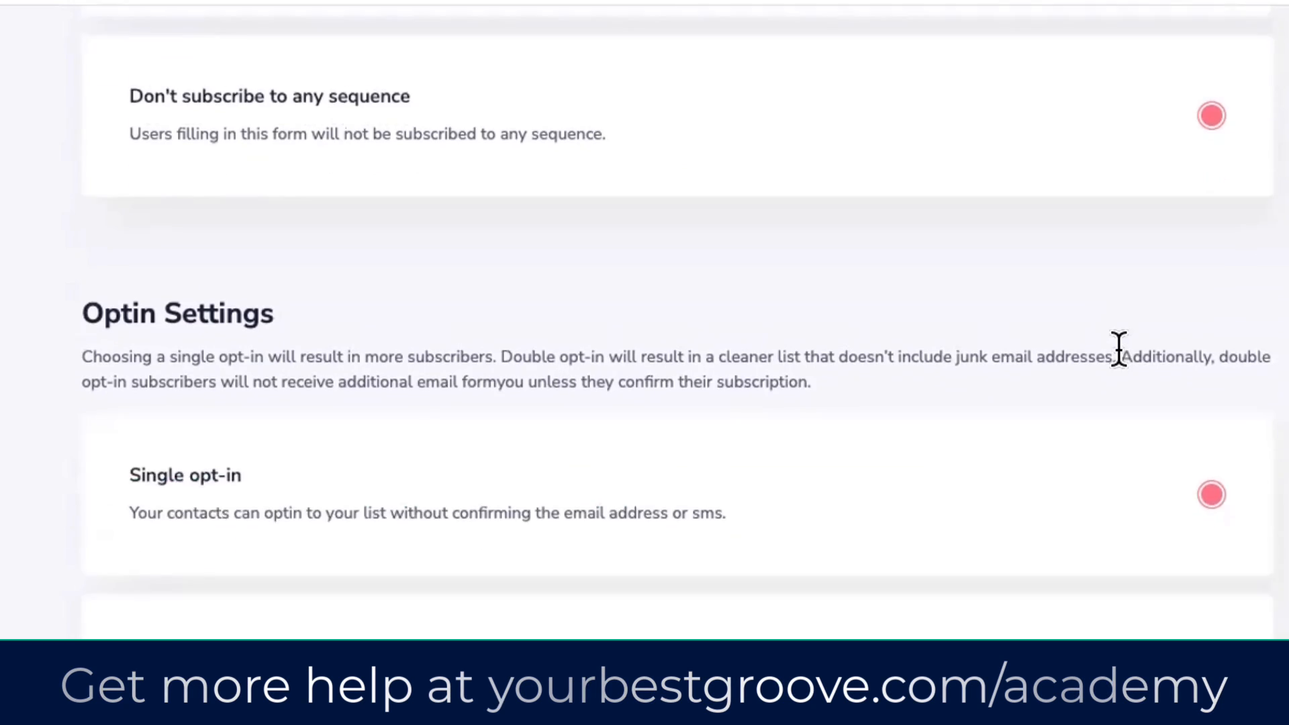
pyautogui.scroll(-7, 1117, 356)
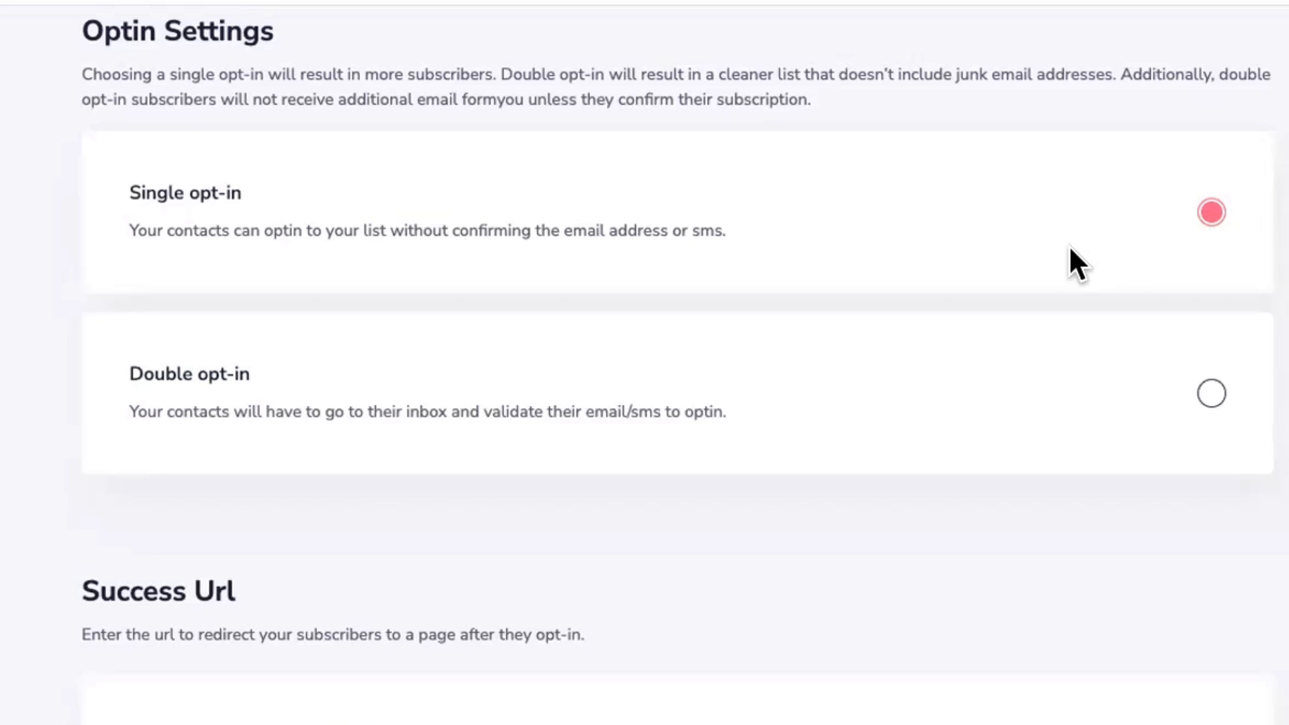
pyautogui.scroll(-5, 1070, 250)
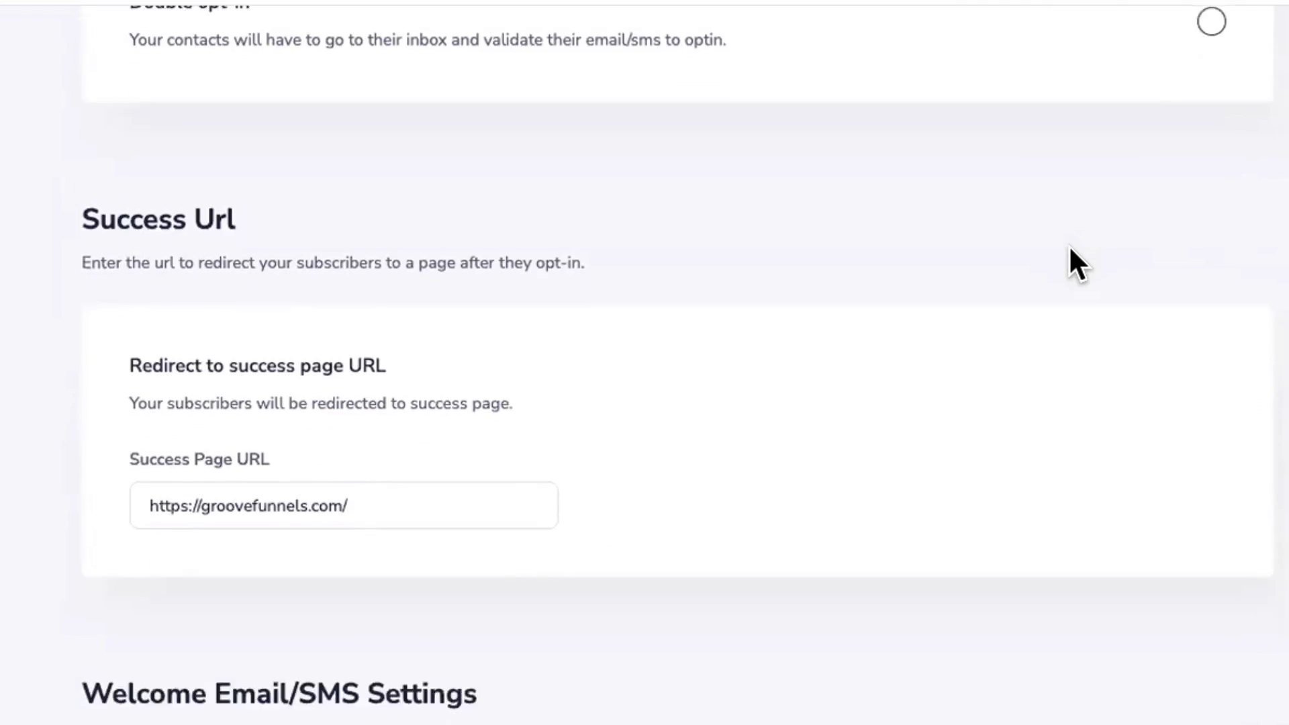
pyautogui.scroll(-3, 1069, 246)
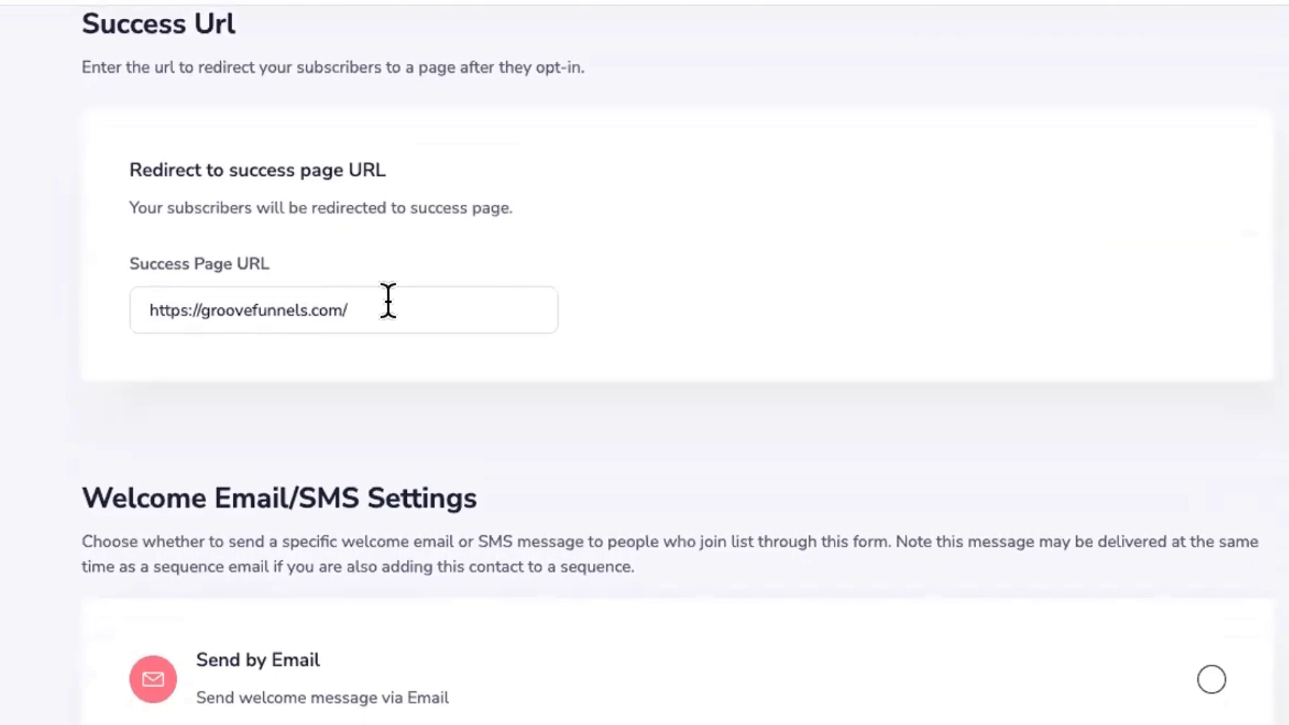
pyautogui.moveTo(437, 305); pyautogui.dragTo(146, 306)
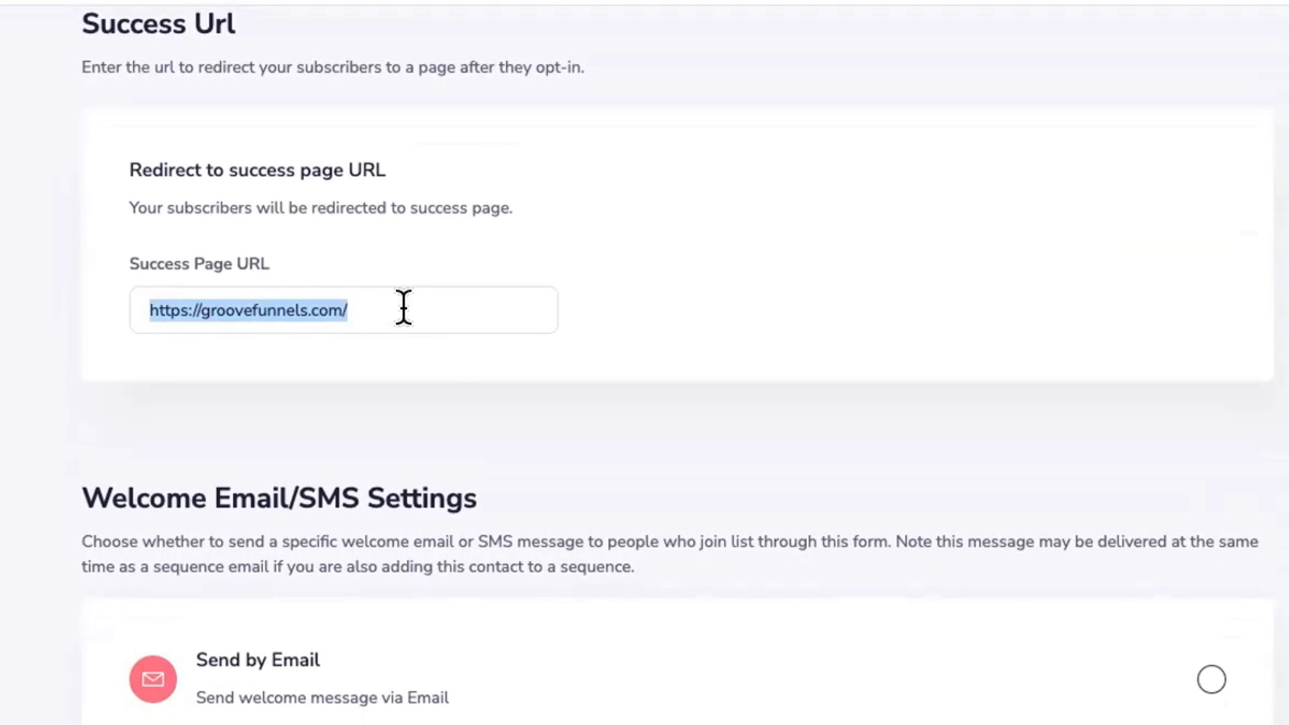
pyautogui.write('https://yourbestgro')
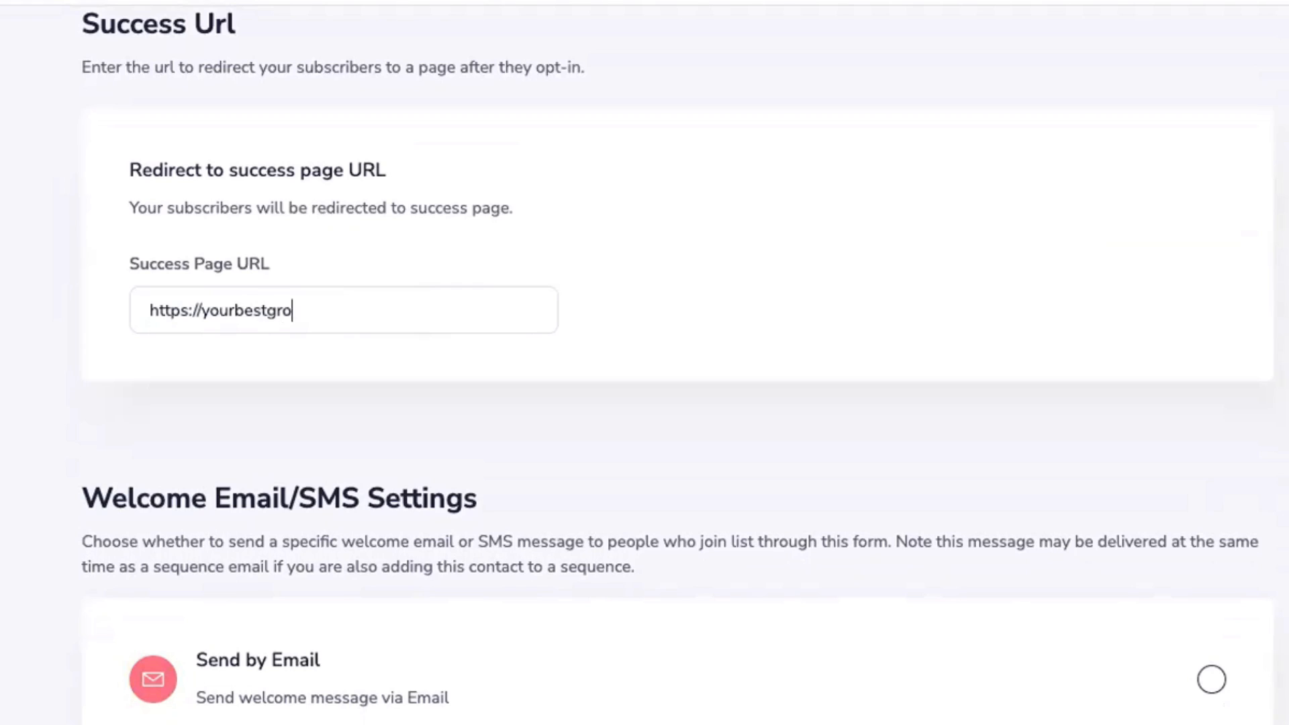
pyautogui.write('ove.com/chea')
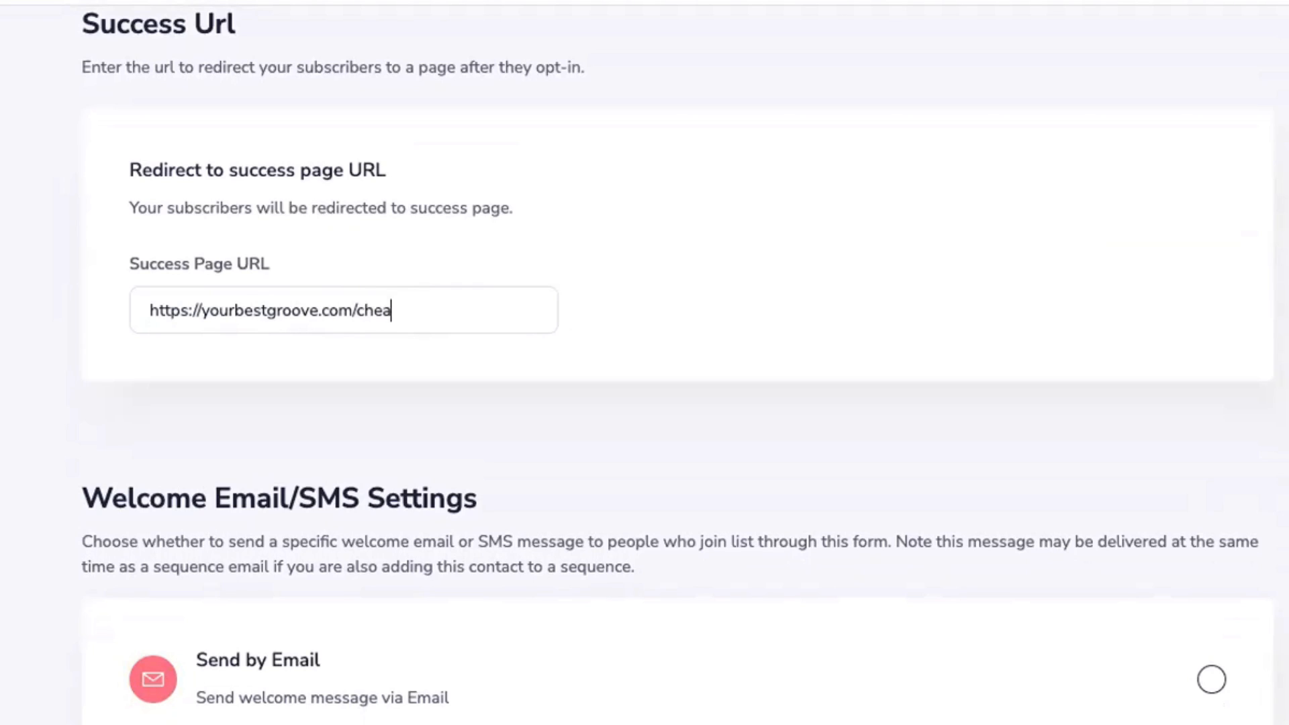
pyautogui.write('t-sheet-thank-you')
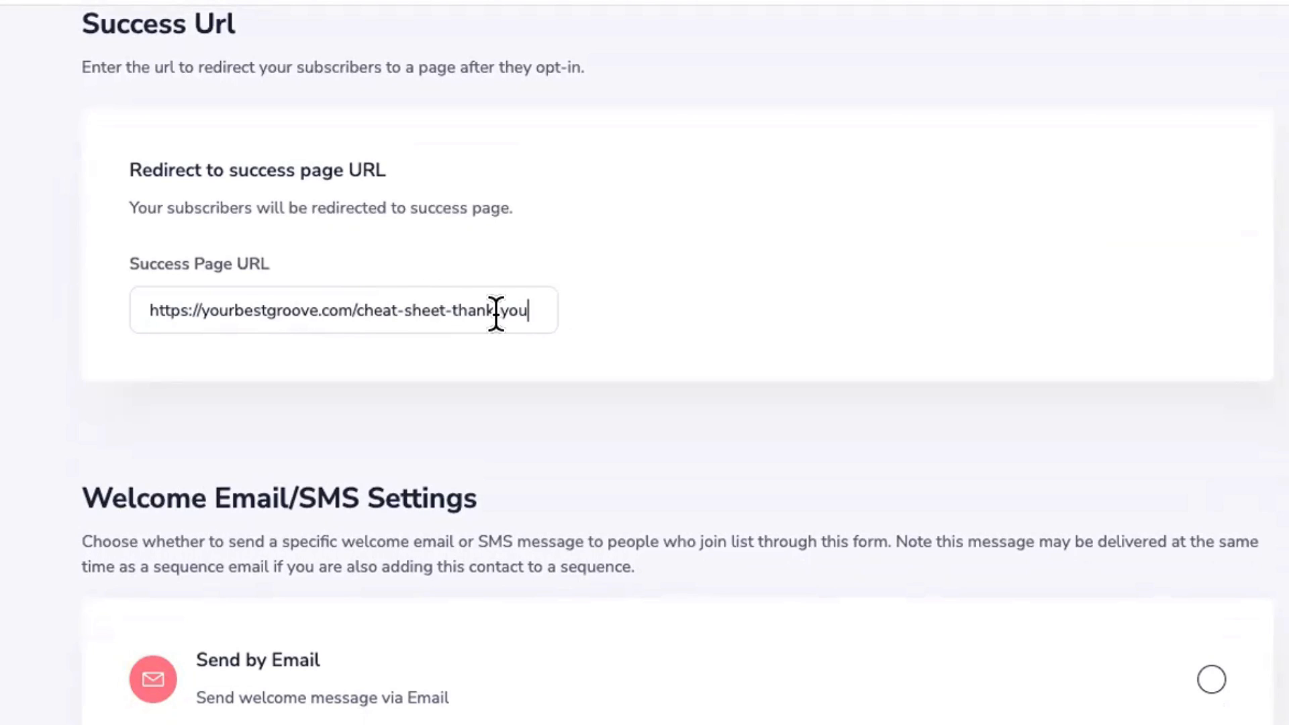
# Step: Copy the thank-you URL into a TextEdit note and move the note aside
pyautogui.tripleClick(433, 309)
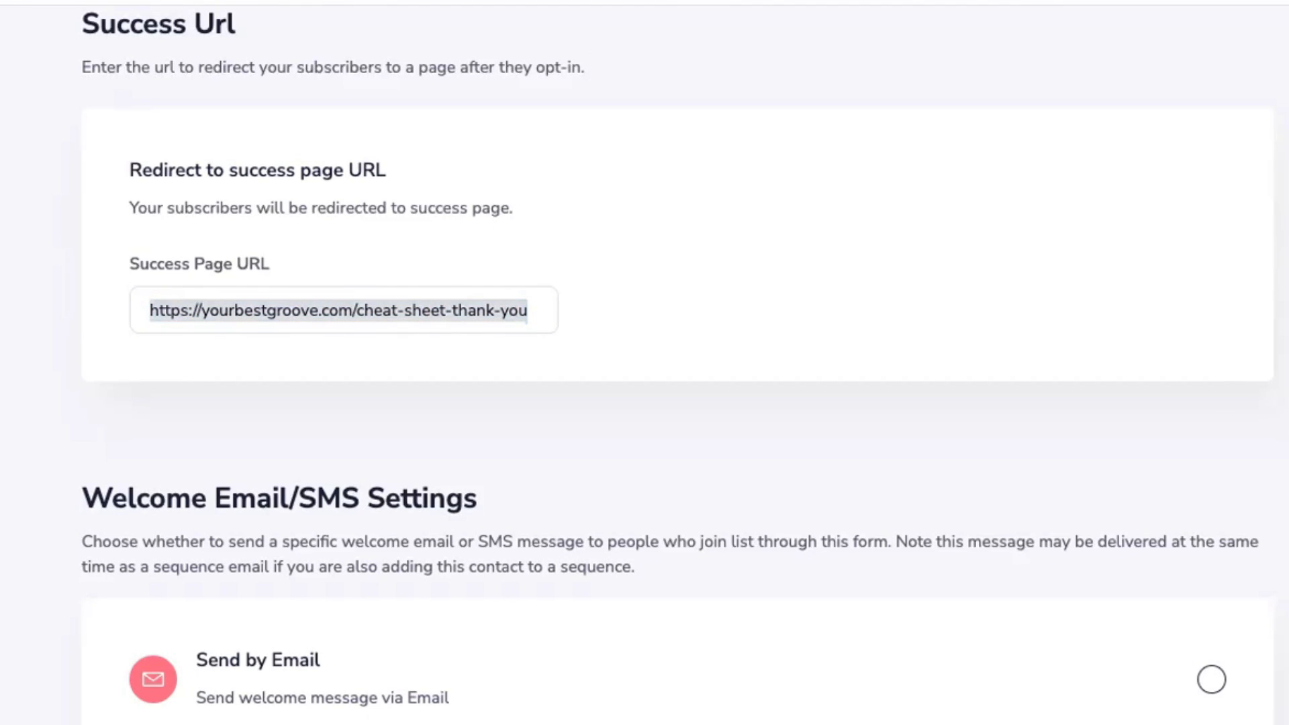
pyautogui.write('https://yourbestgroove.com/cheat-sheet-thank-you')
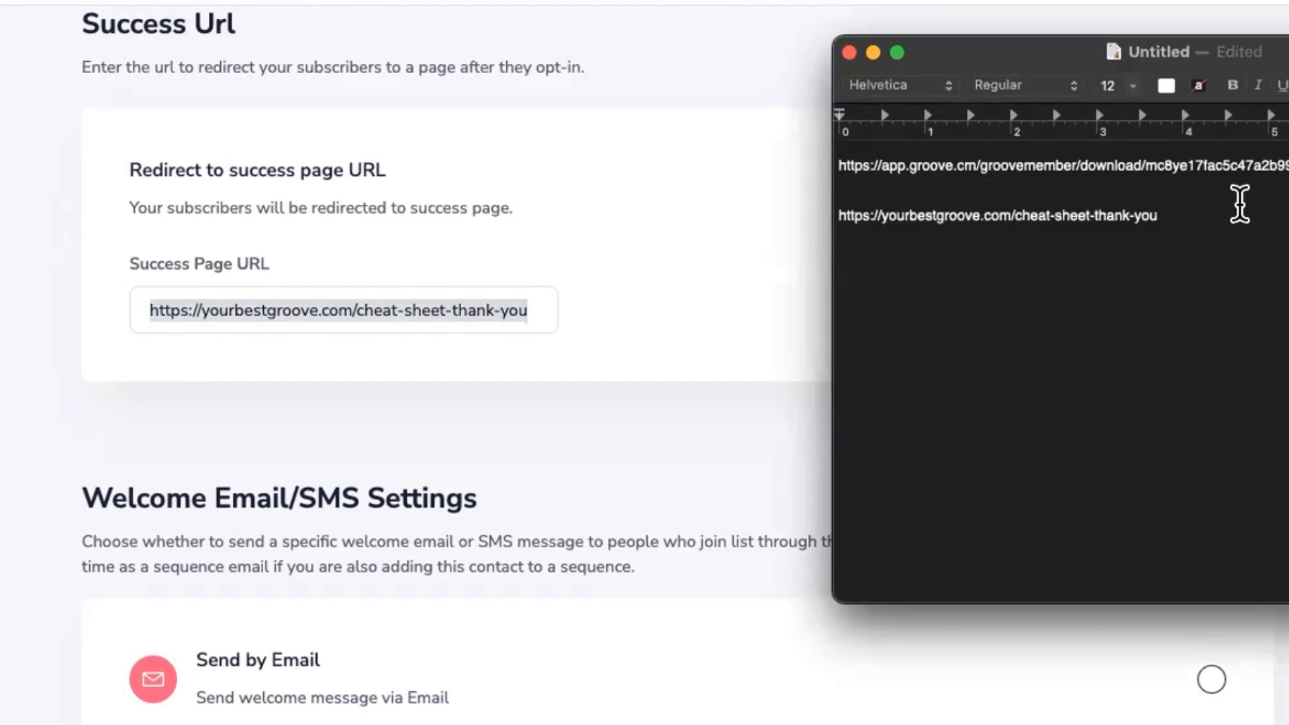
pyautogui.moveTo(1158, 216); pyautogui.dragTo(835, 215)
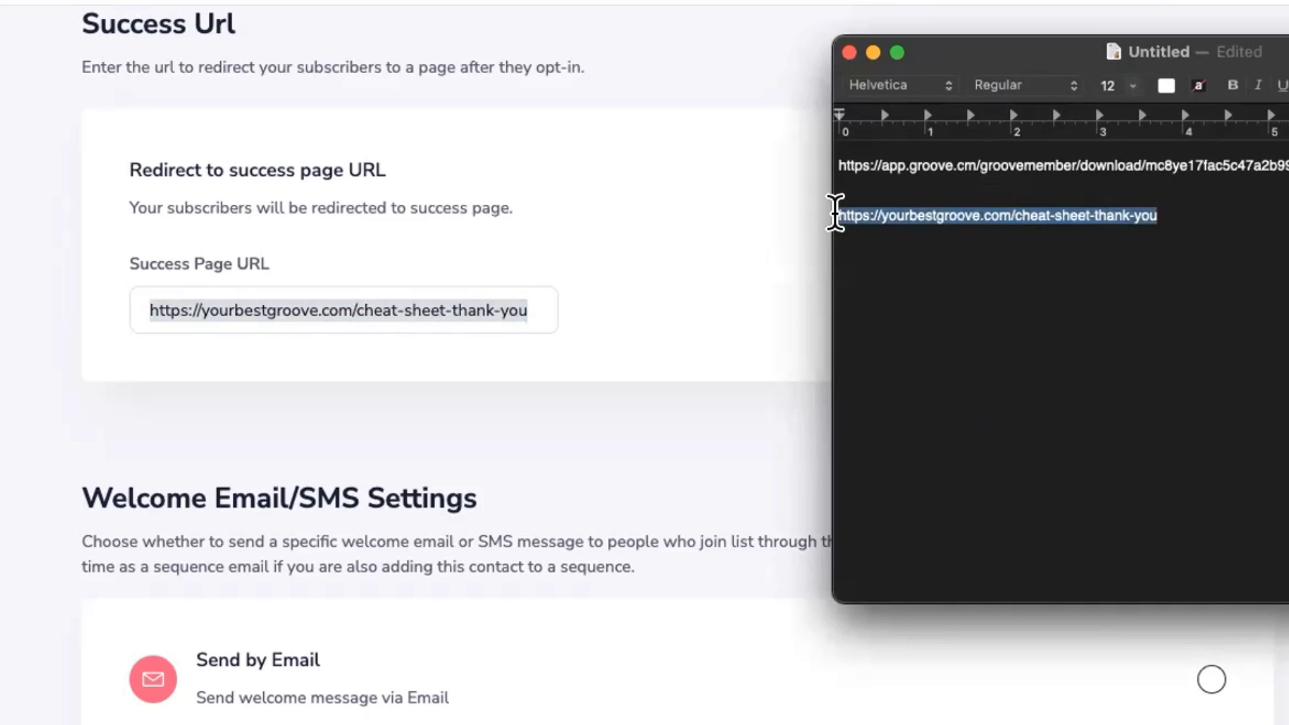
pyautogui.moveTo(1161, 215); pyautogui.dragTo(1015, 211)
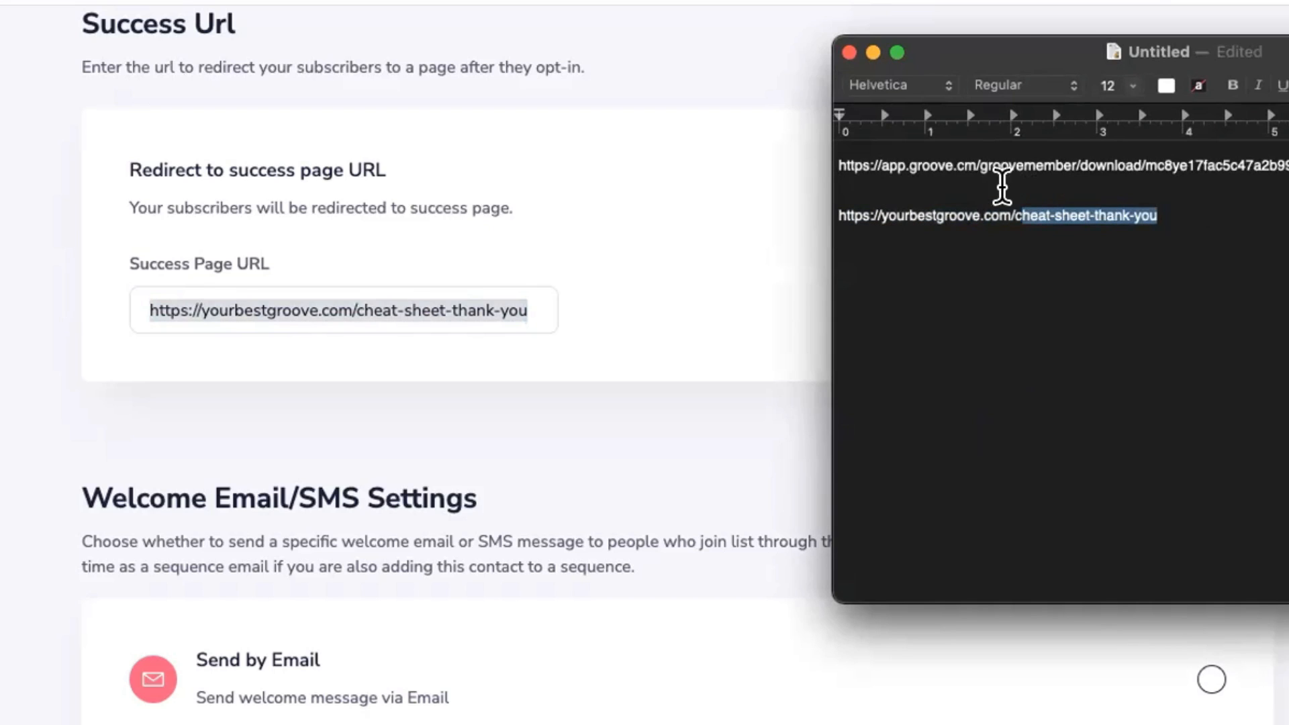
pyautogui.moveTo(1021, 51); pyautogui.dragTo(1288, 73)
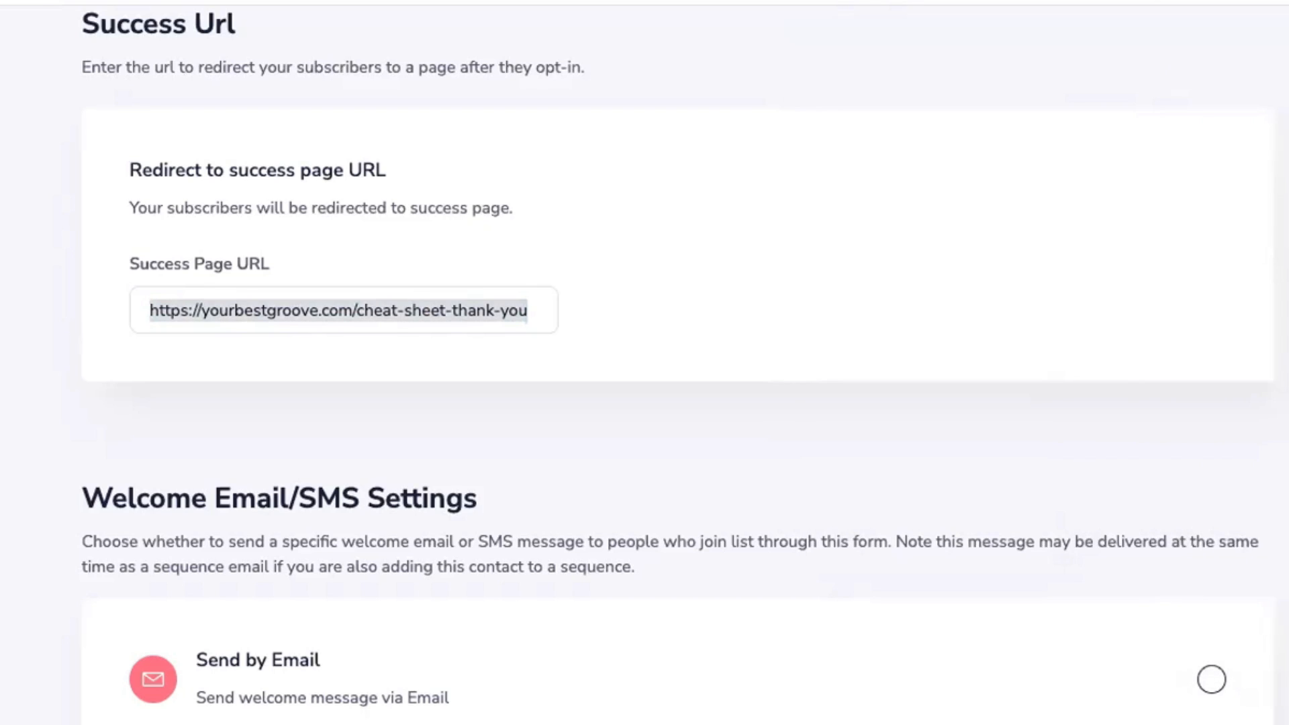
pyautogui.scroll(-8, 686, 410)
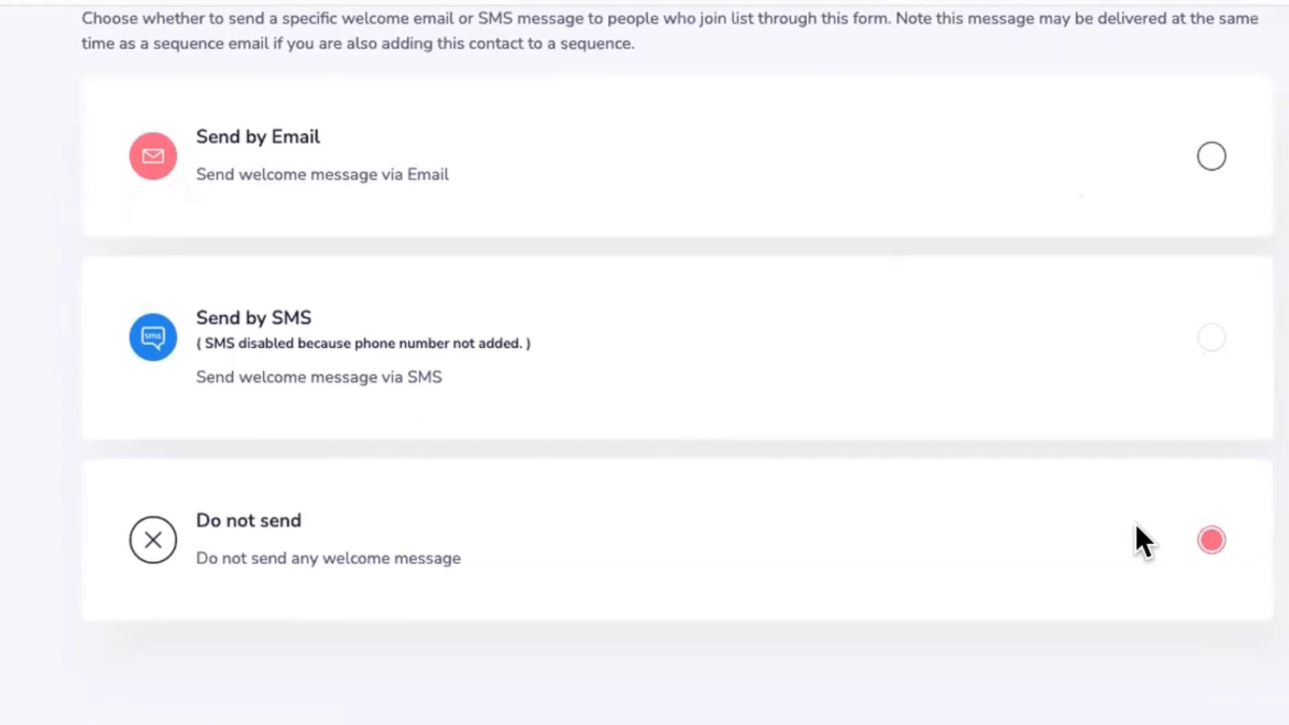
# Step: Choose Send by Email for the welcome message and begin its subject 'Here is your cheat s'
pyautogui.scroll(1, 1091, 474)
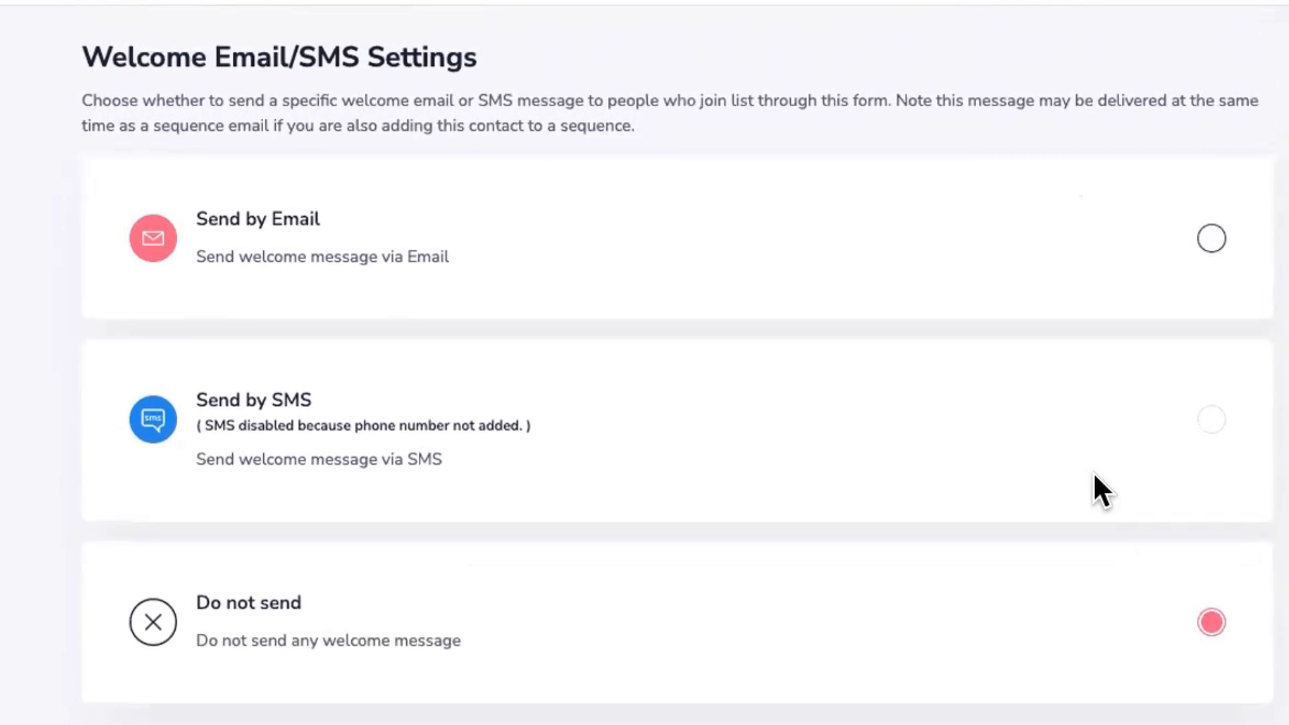
pyautogui.click(1208, 232)
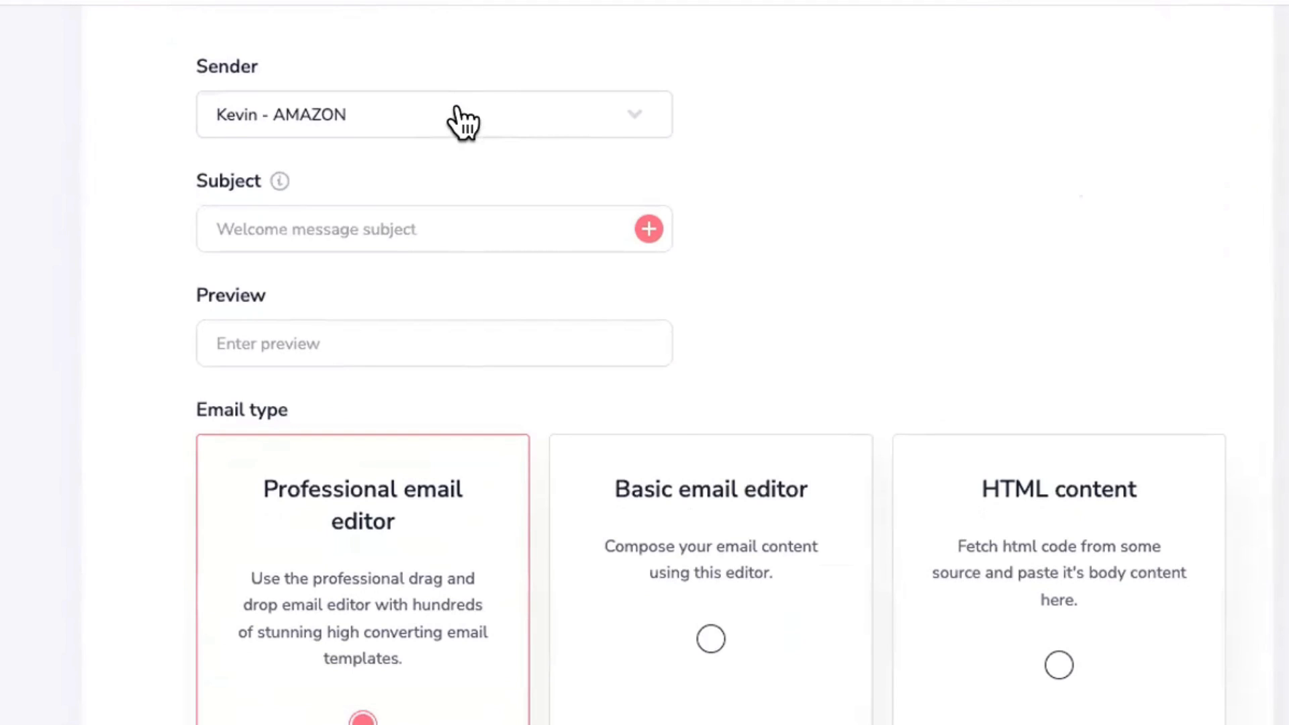
pyautogui.click(369, 225)
pyautogui.write('Here is your')
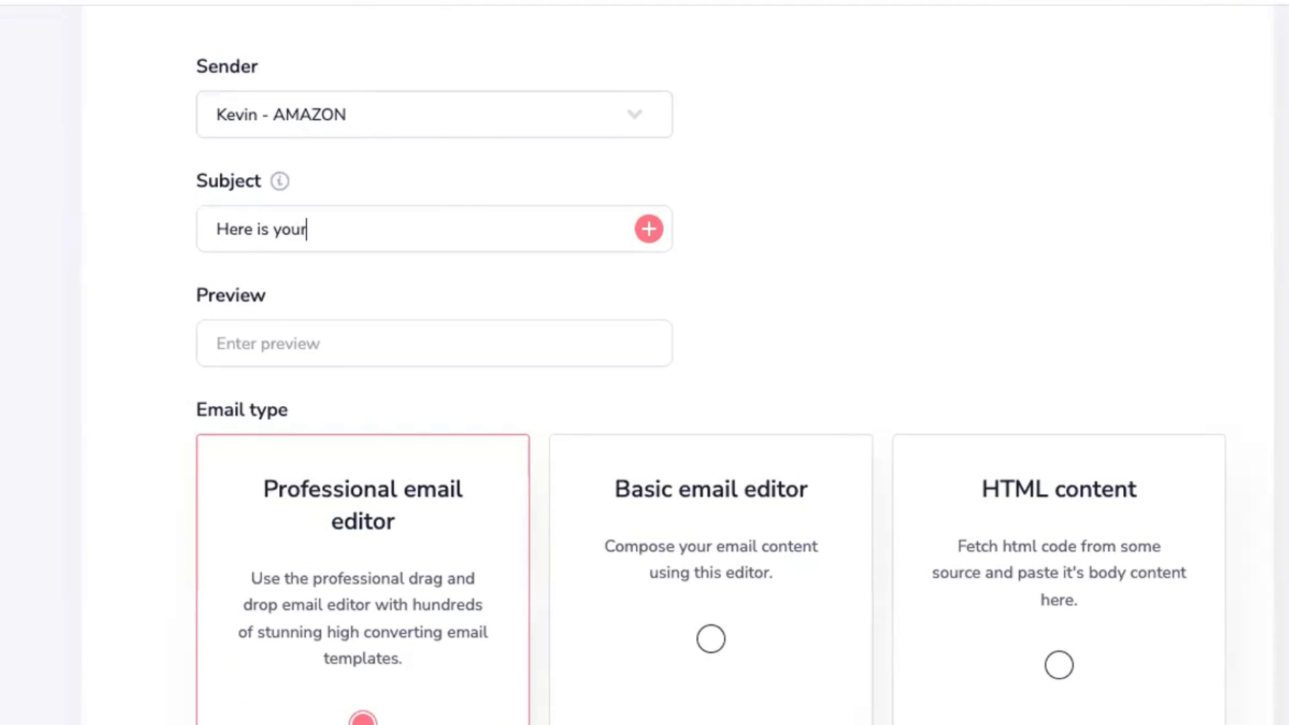
pyautogui.write(' cheat s')
pyautogui.scroll(-6, 452, 250)
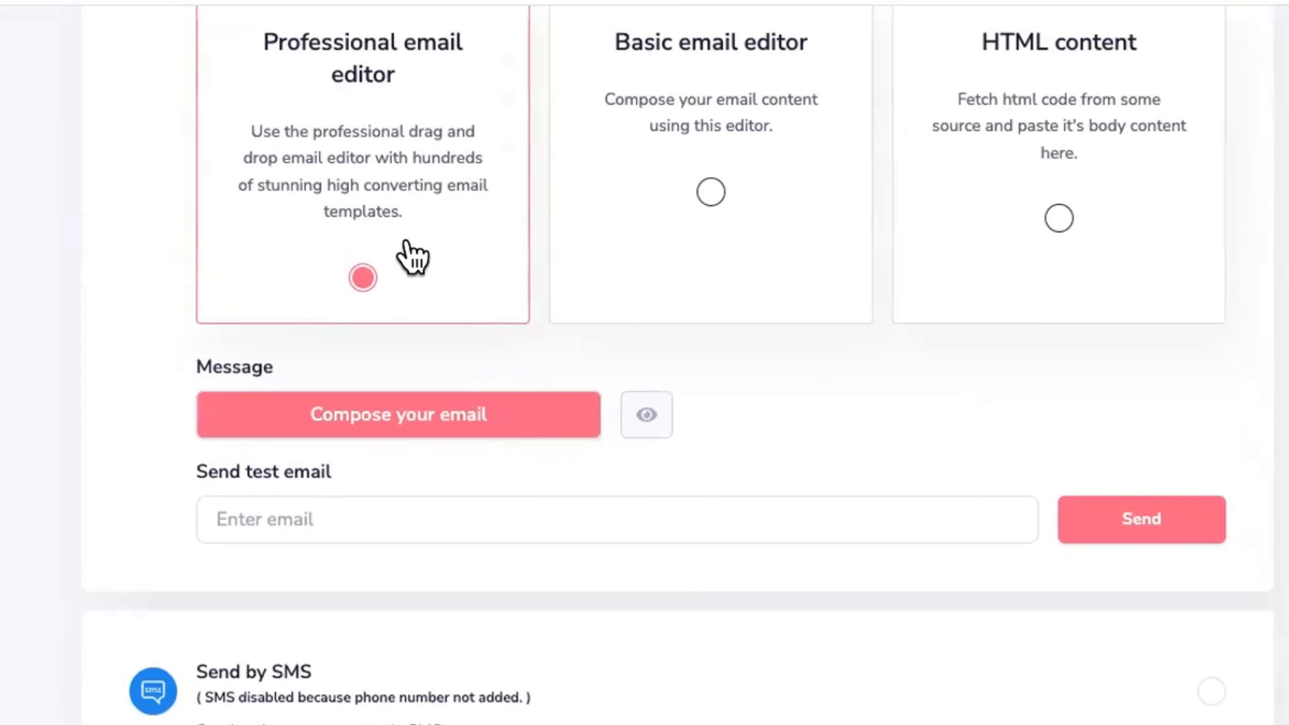
# Step: Start a blank-template email and add title, paragraph, image and button blocks
pyautogui.click(417, 416)
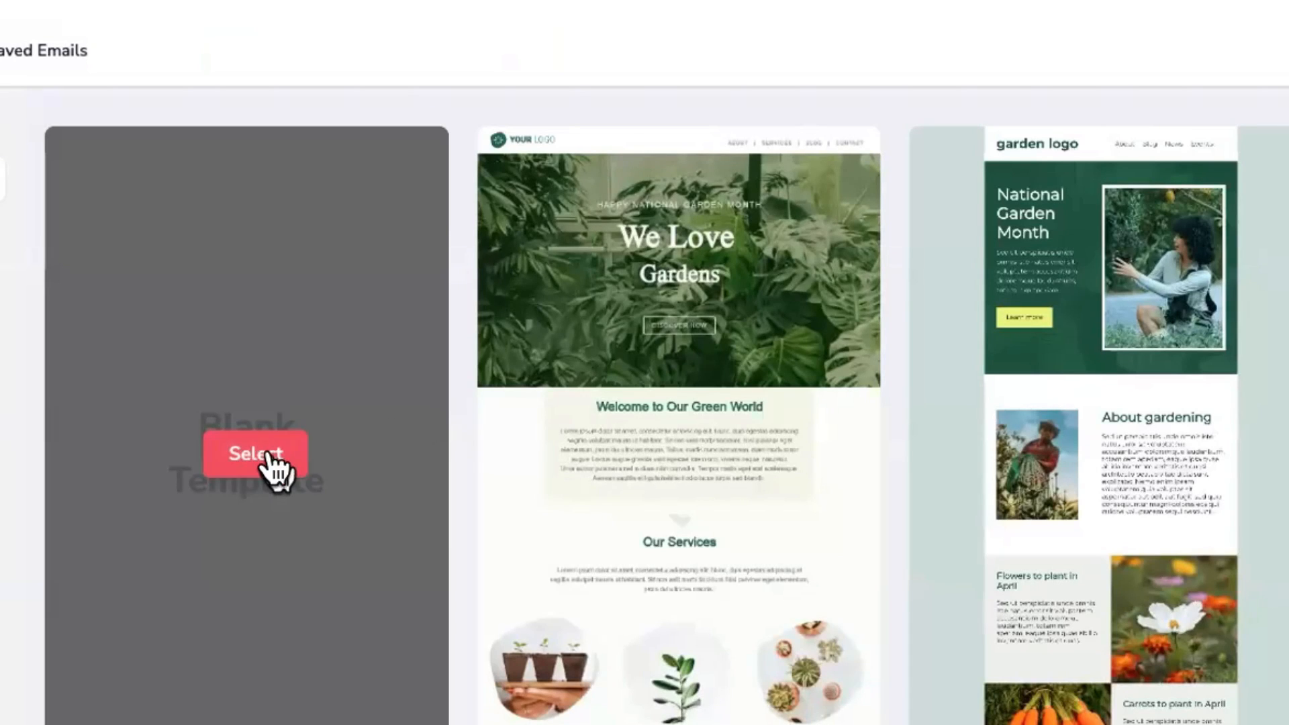
pyautogui.click(268, 456)
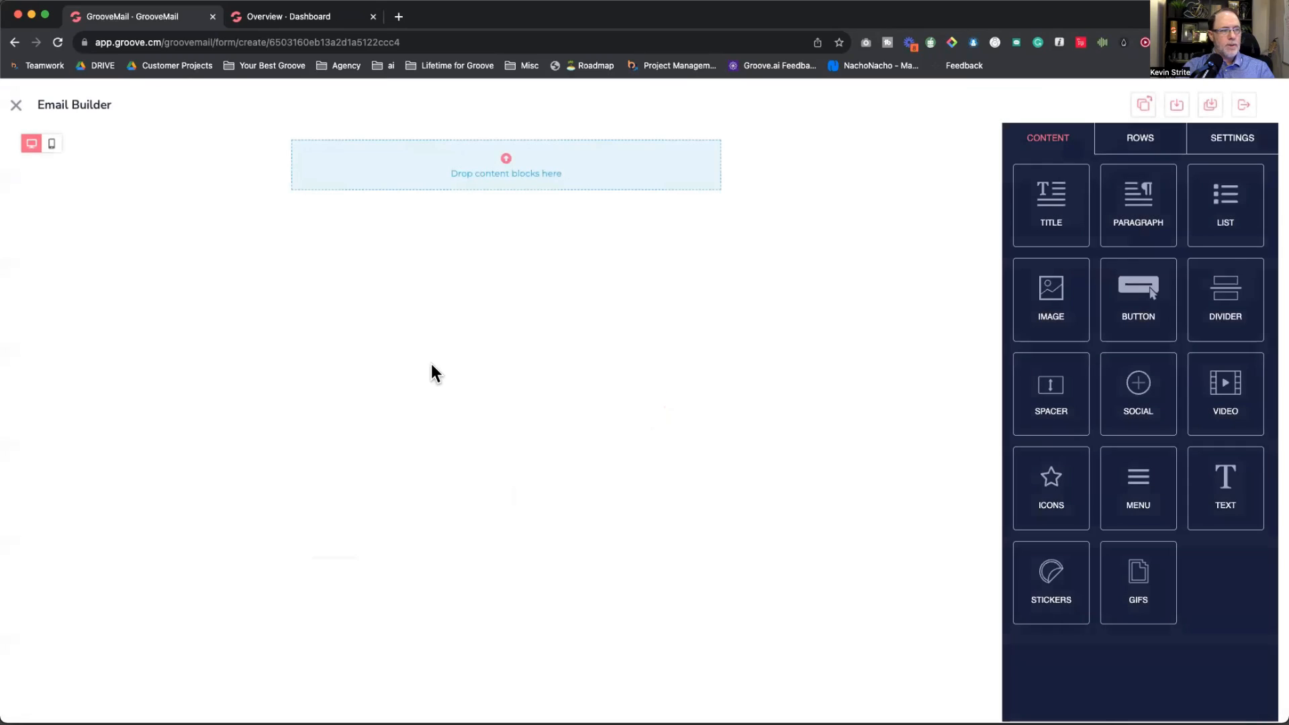
pyautogui.moveTo(1051, 201); pyautogui.dragTo(601, 158)
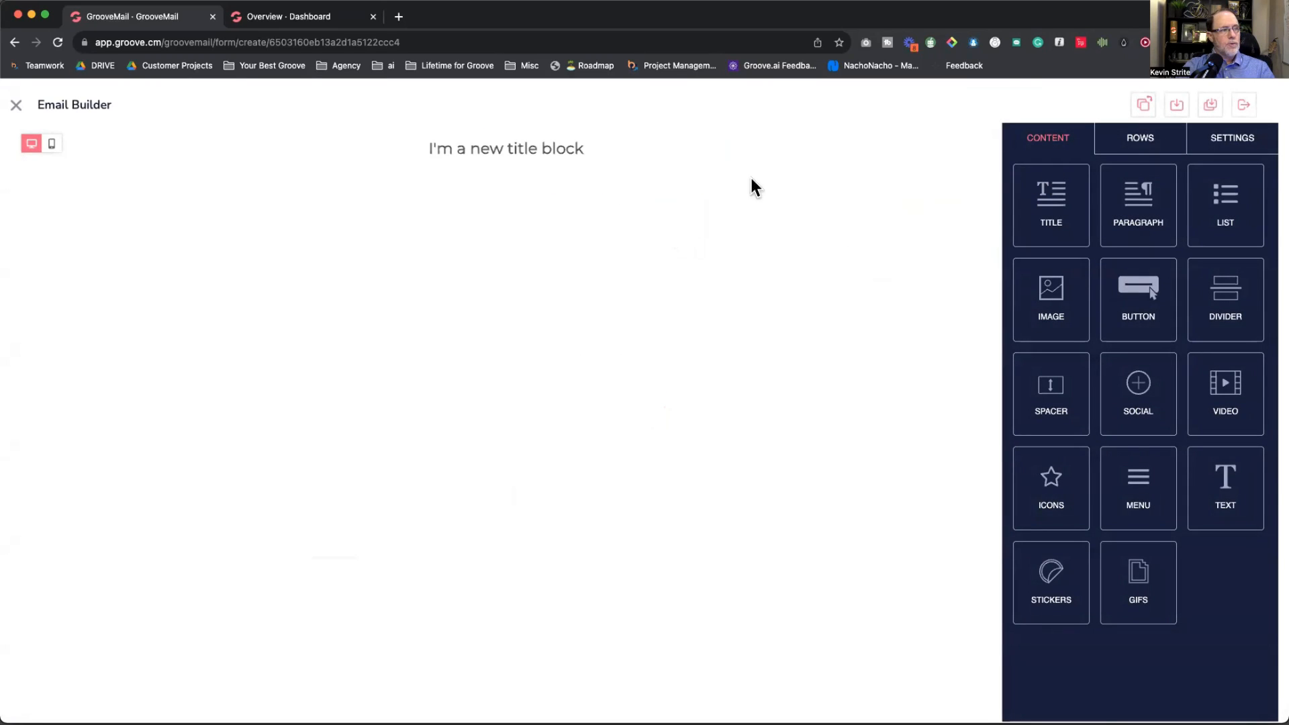
pyautogui.moveTo(1141, 205); pyautogui.dragTo(545, 153)
pyautogui.moveTo(1051, 295); pyautogui.dragTo(557, 182)
pyautogui.moveTo(1104, 309); pyautogui.dragTo(654, 319)
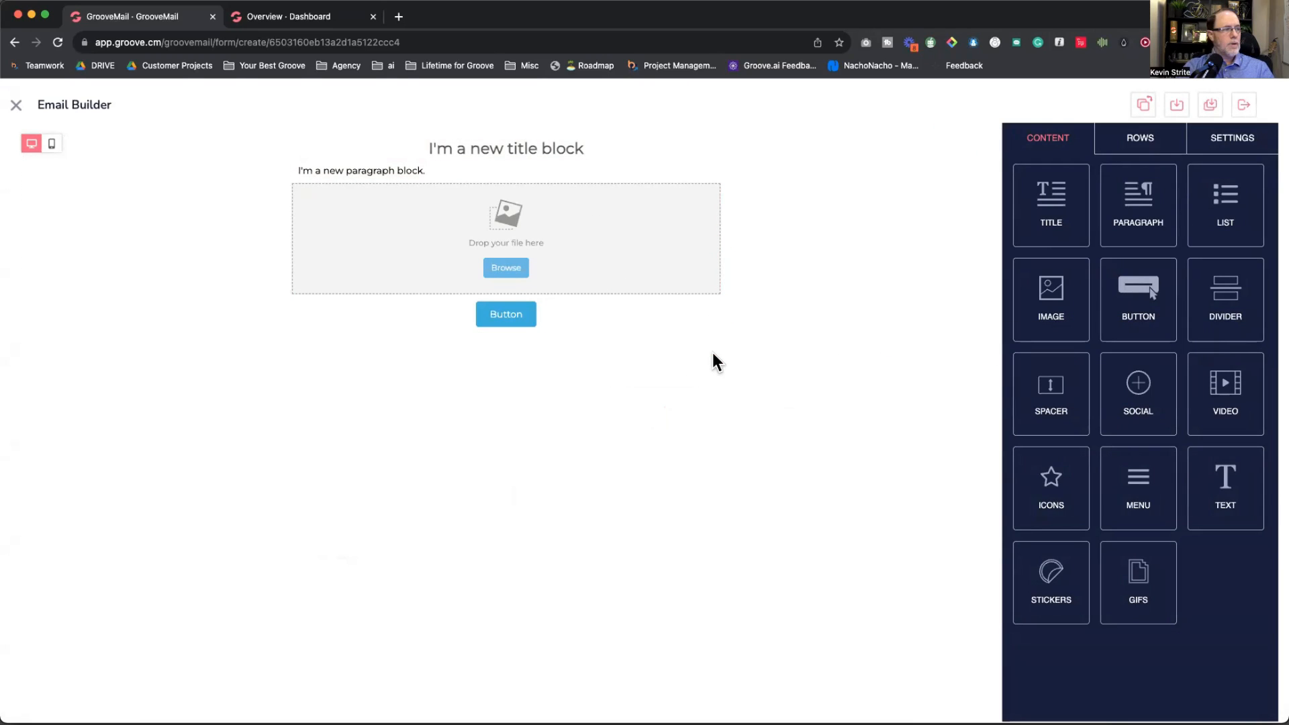
# Step: Delete the title block from the email
pyautogui.click(535, 141)
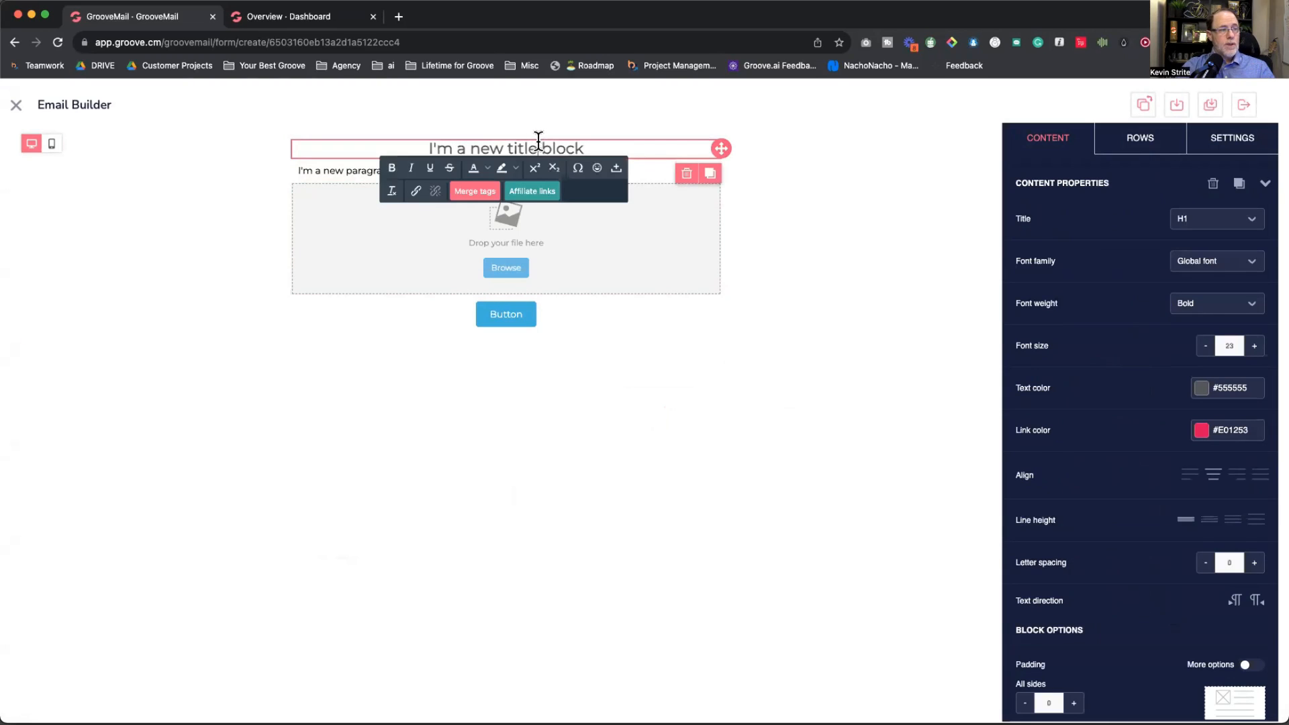
pyautogui.click(686, 175)
pyautogui.click(704, 482)
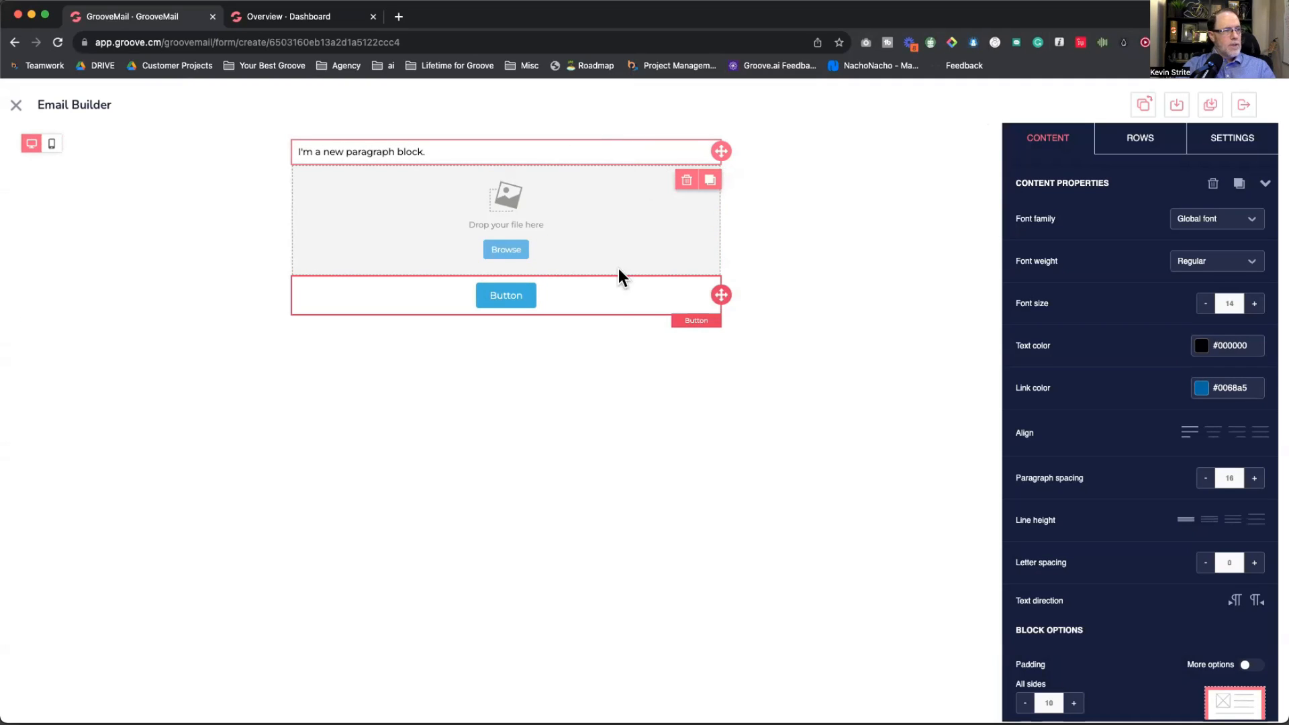
# Step: Write the paragraph 'Dear {first_name},', a thank-you line, and 'Click the button below to download your free cheat sheet.'
pyautogui.click(480, 151)
pyautogui.hotkey('ctrl', 'a')
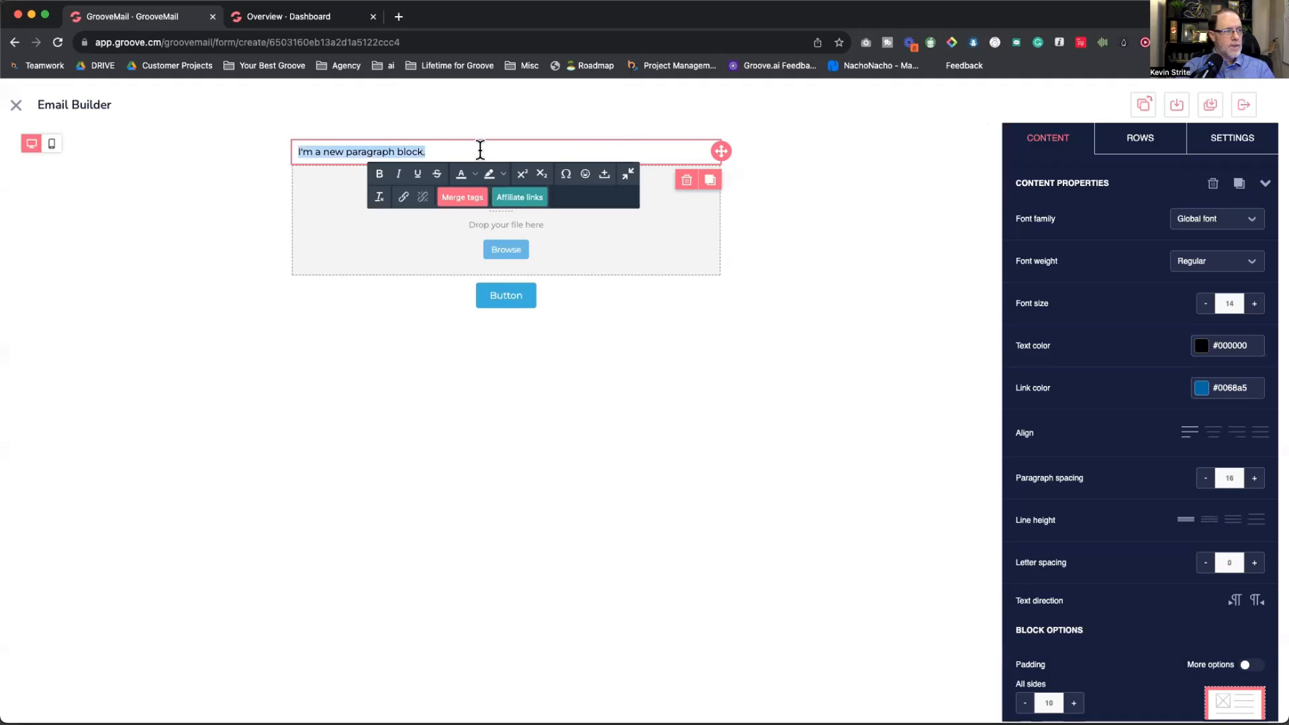
pyautogui.write('Dear')
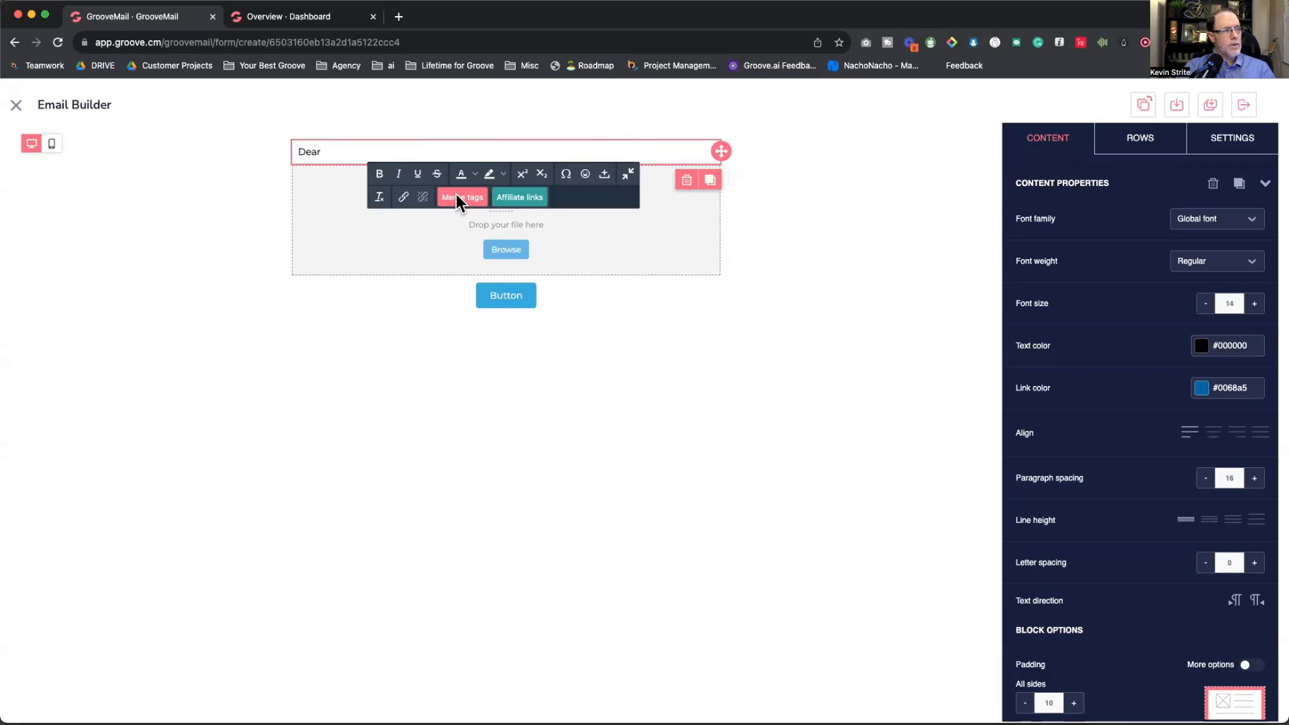
pyautogui.click(457, 196)
pyautogui.click(638, 266)
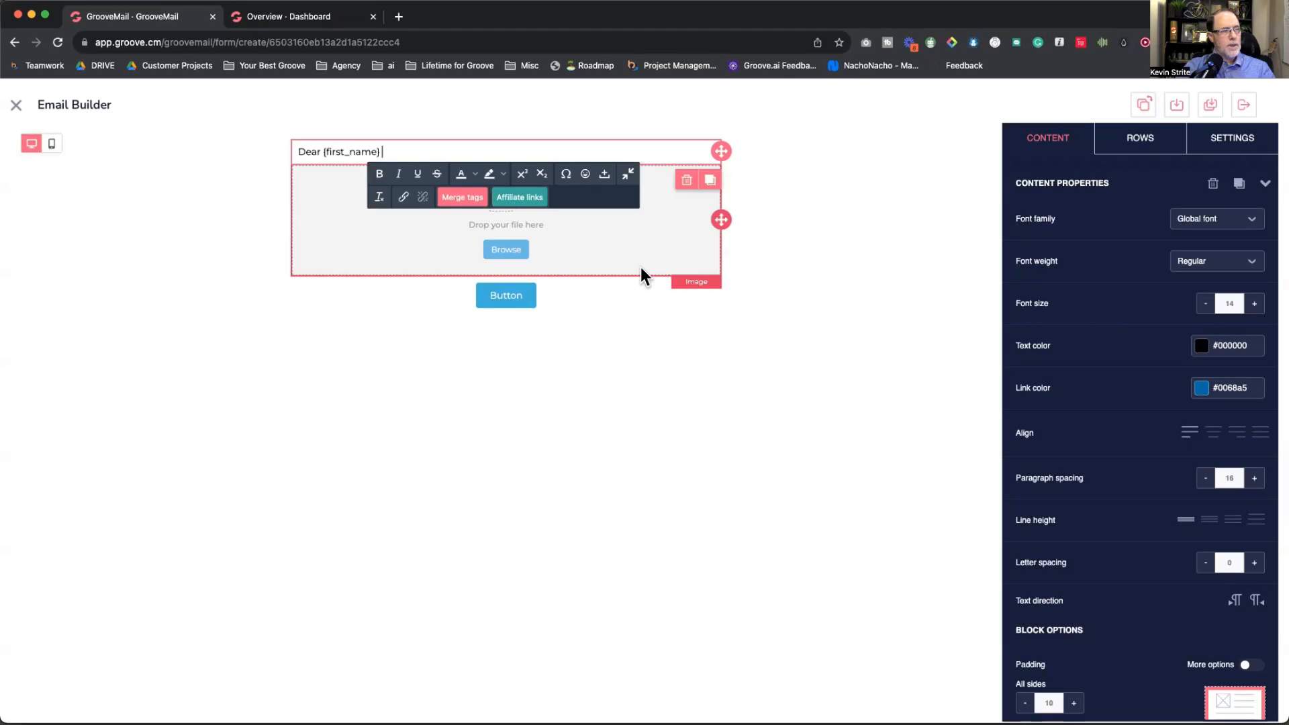
pyautogui.write(',')
pyautogui.press('Return')
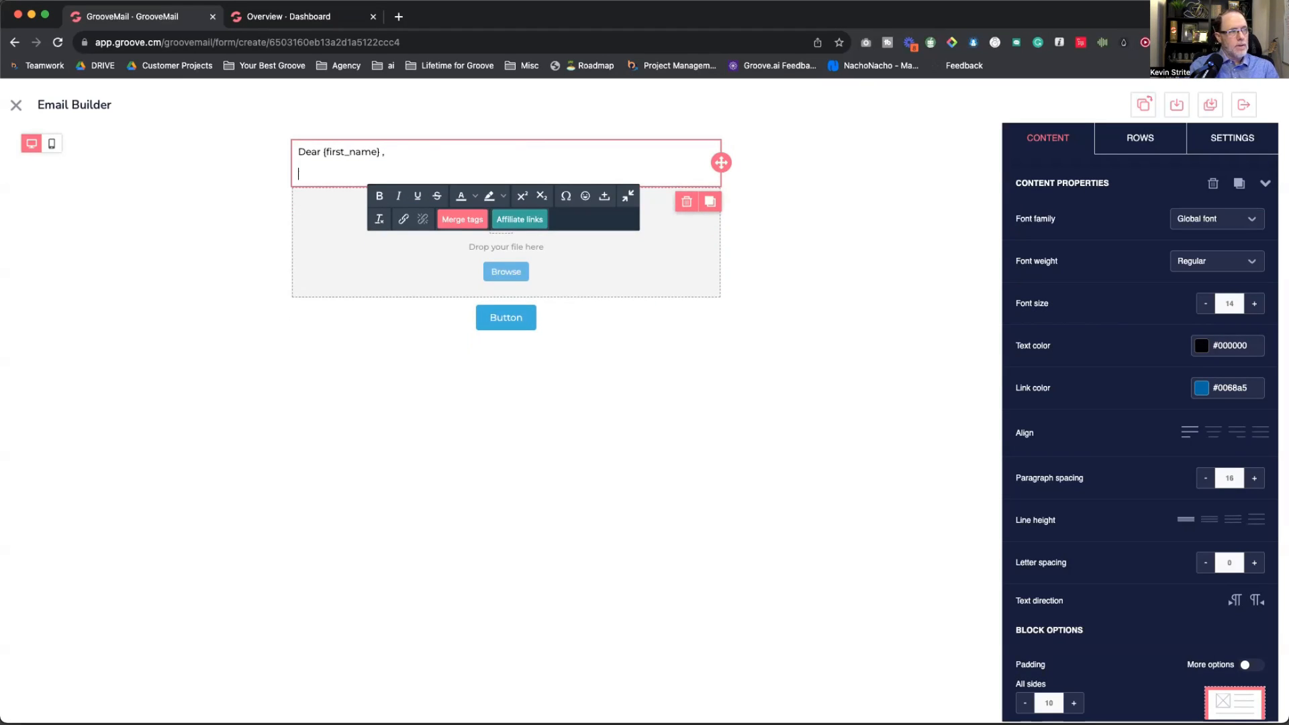
pyautogui.write('Thank you for you....')
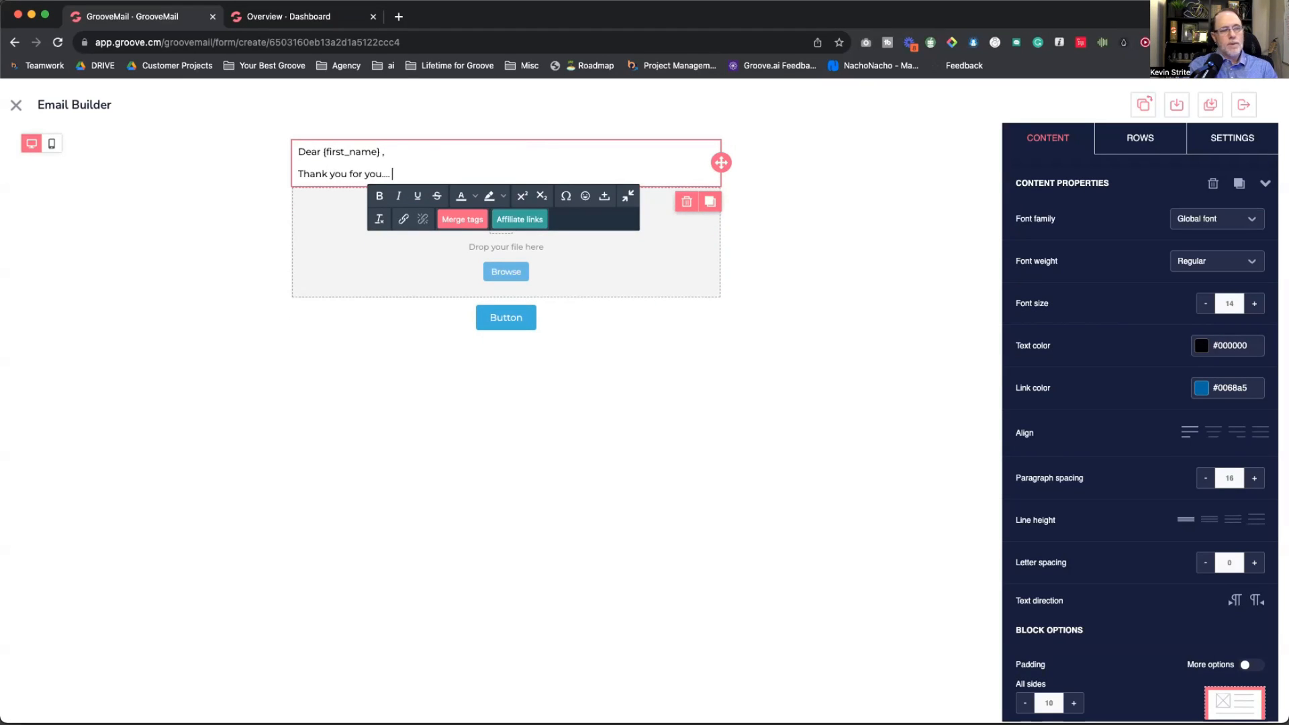
pyautogui.press('Return')
pyautogui.write('Click the button below t')
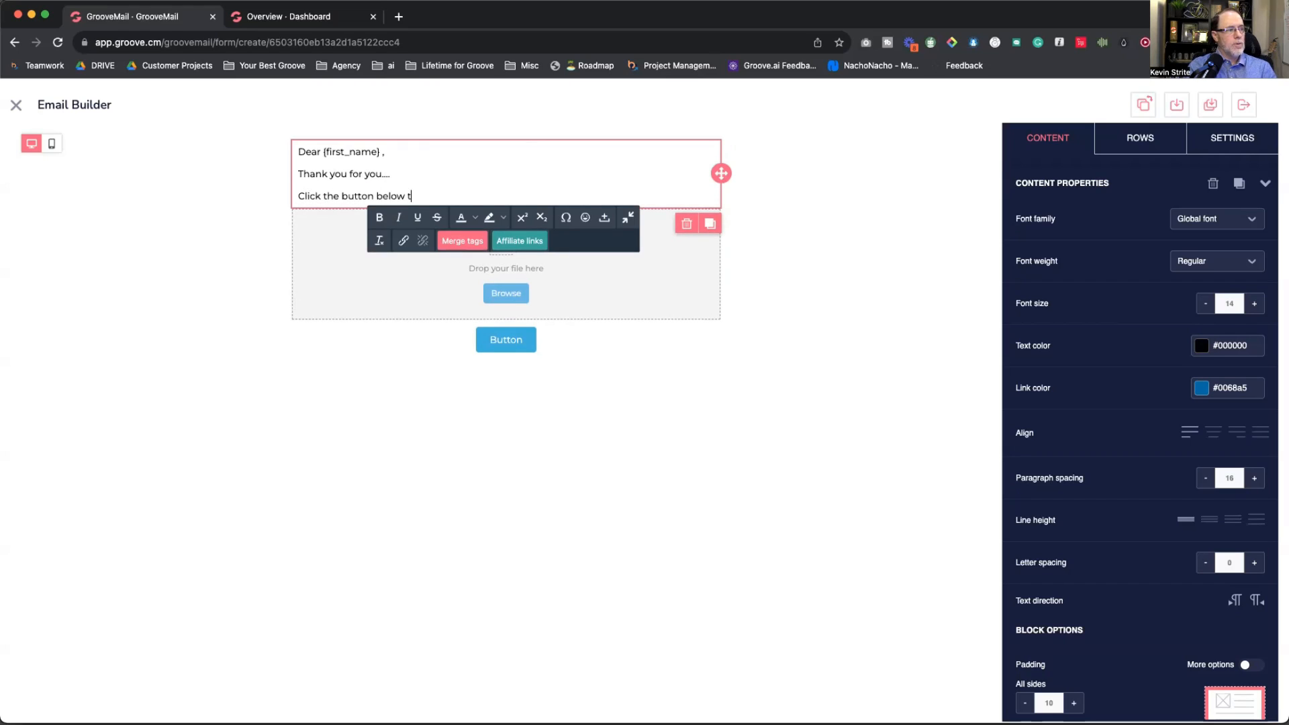
pyautogui.write('o download yoru')
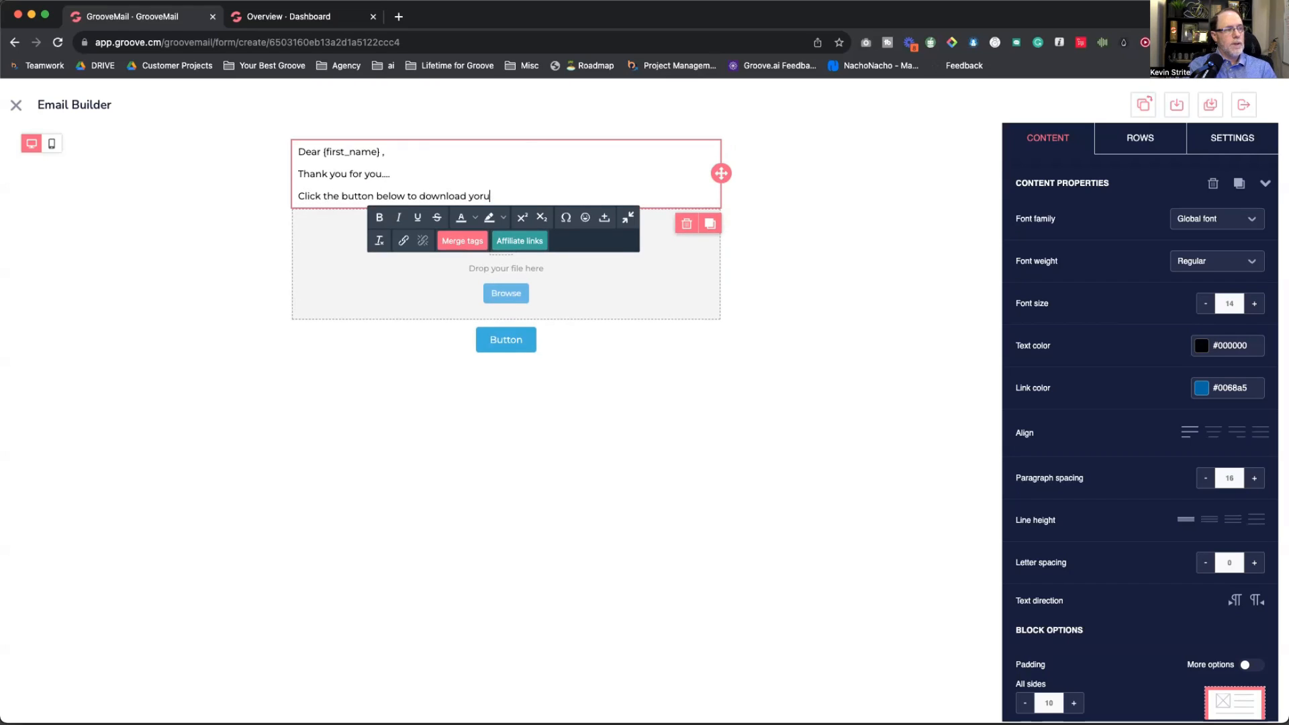
pyautogui.press('BackSpace')
pyautogui.press('BackSpace')
pyautogui.write('ur free cheat sheet.')
pyautogui.click(680, 275)
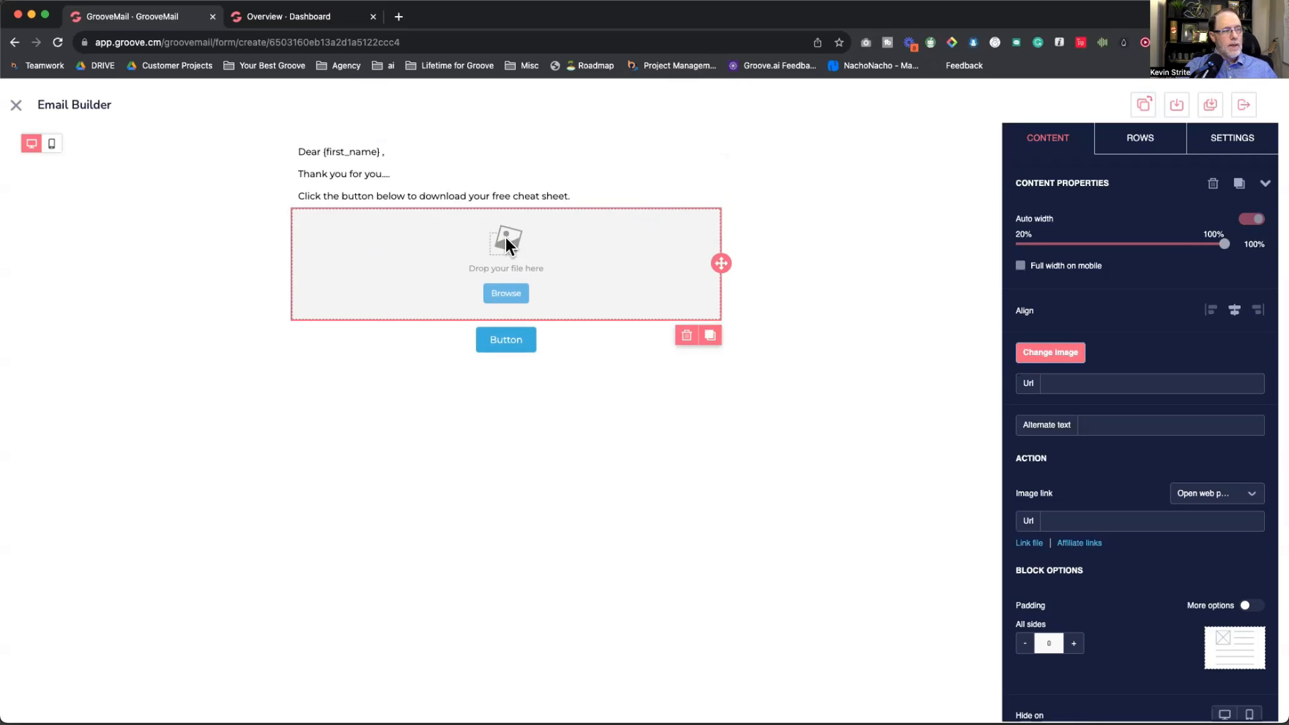
# Step: Delete the empty image placeholder block
pyautogui.click(687, 335)
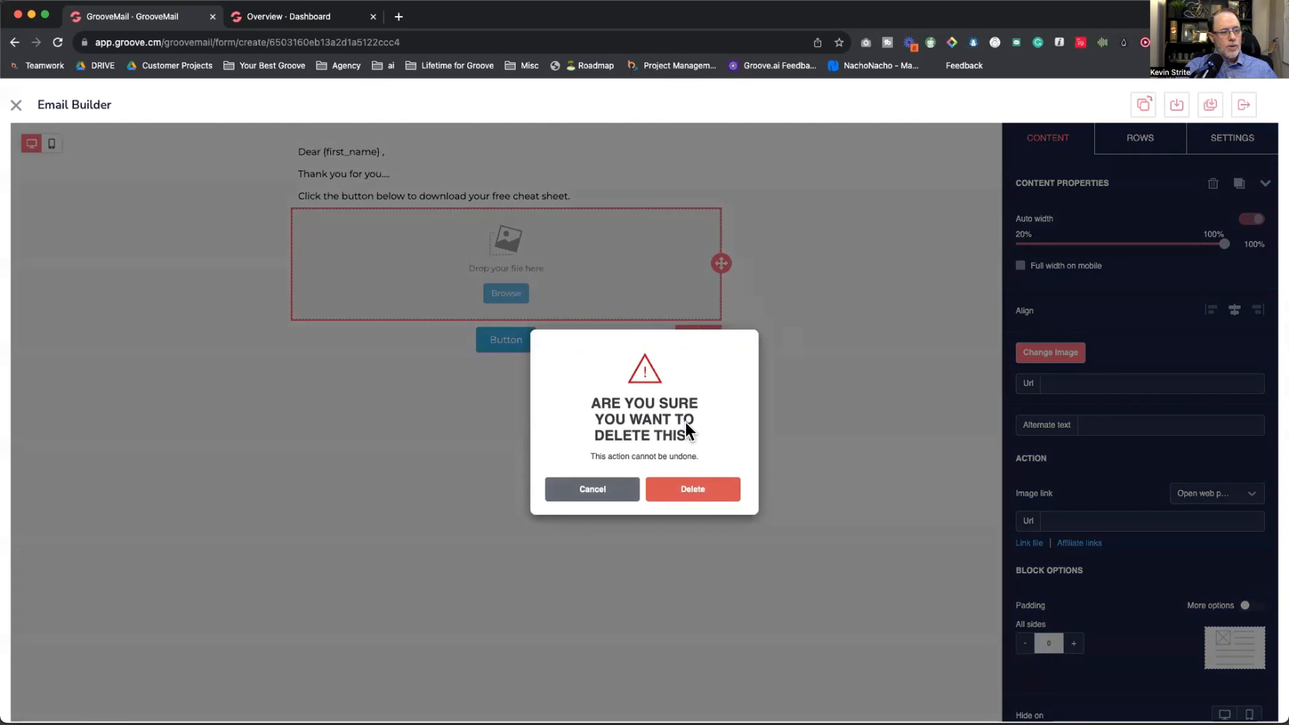
pyautogui.click(688, 497)
pyautogui.click(599, 223)
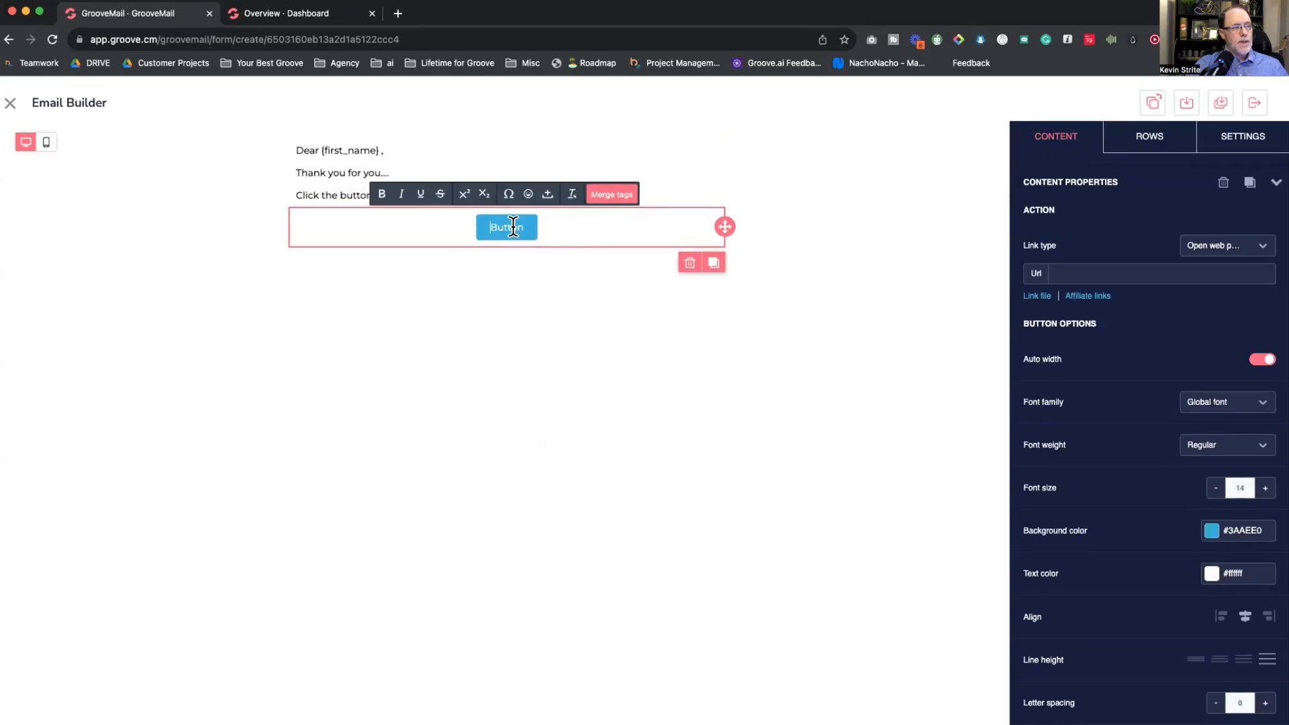
# Step: Label the button 'Download Here' and paste the cheat sheet download link as its URL
pyautogui.doubleClick(506, 227)
pyautogui.write('Download Here')
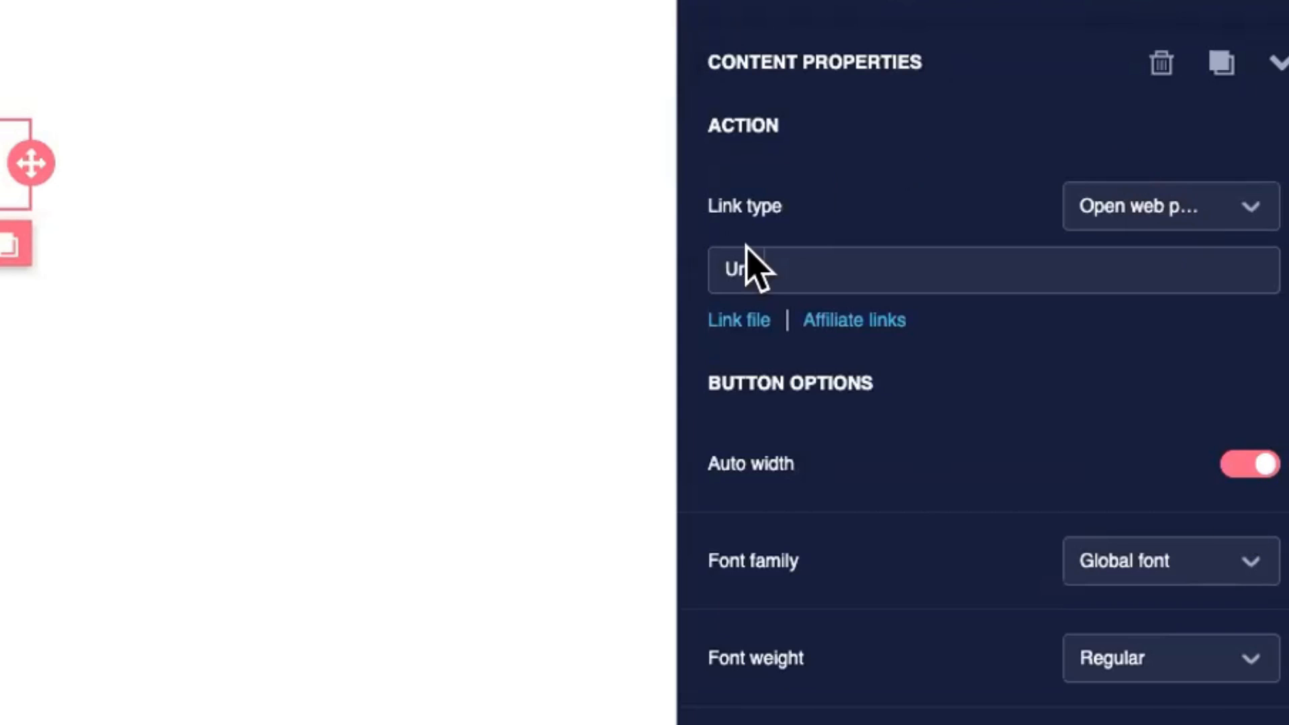
pyautogui.click(822, 262)
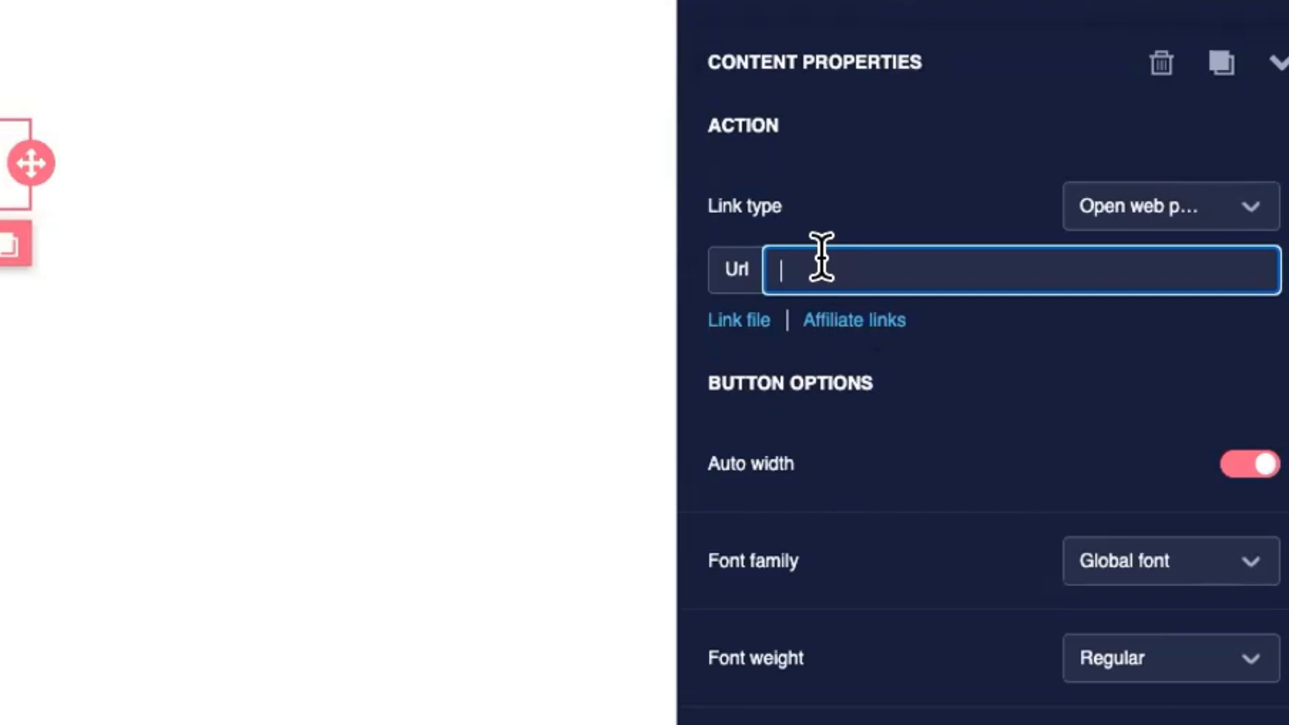
pyautogui.moveTo(1074, 1); pyautogui.dragTo(333, 1)
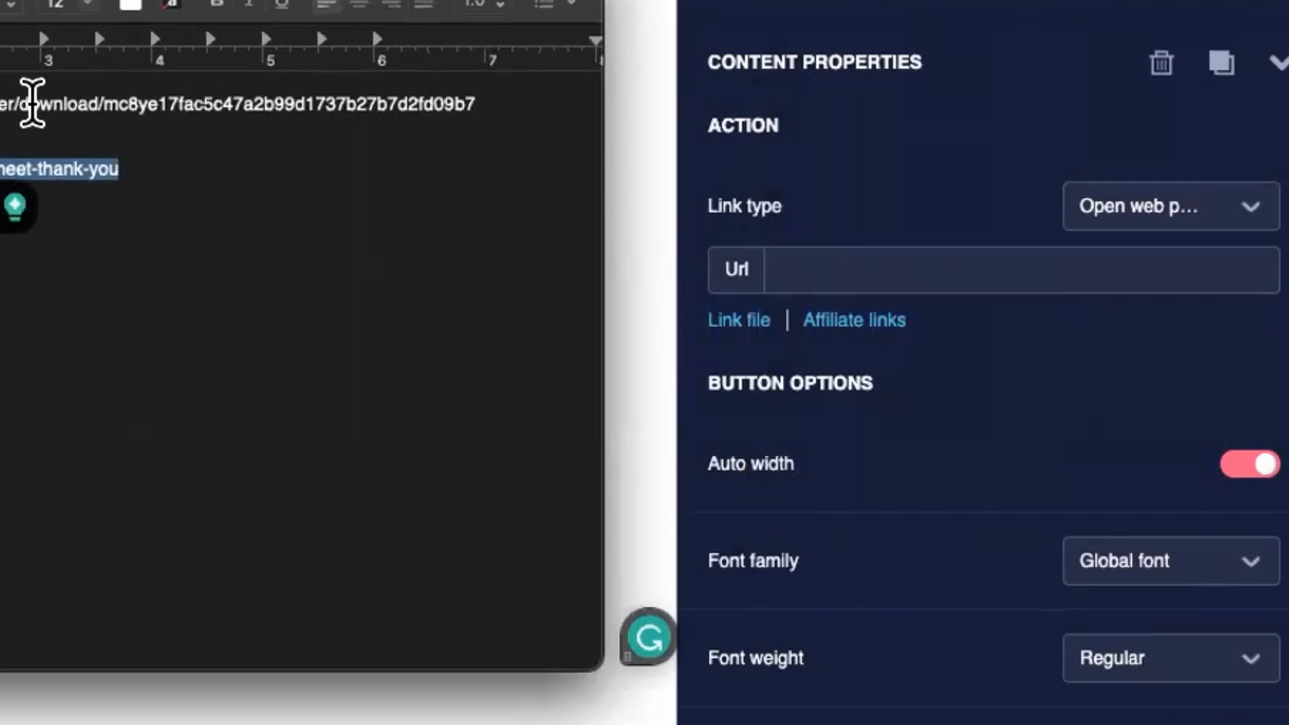
pyautogui.tripleClick(17, 103)
pyautogui.hotkey('ctrl', 'c')
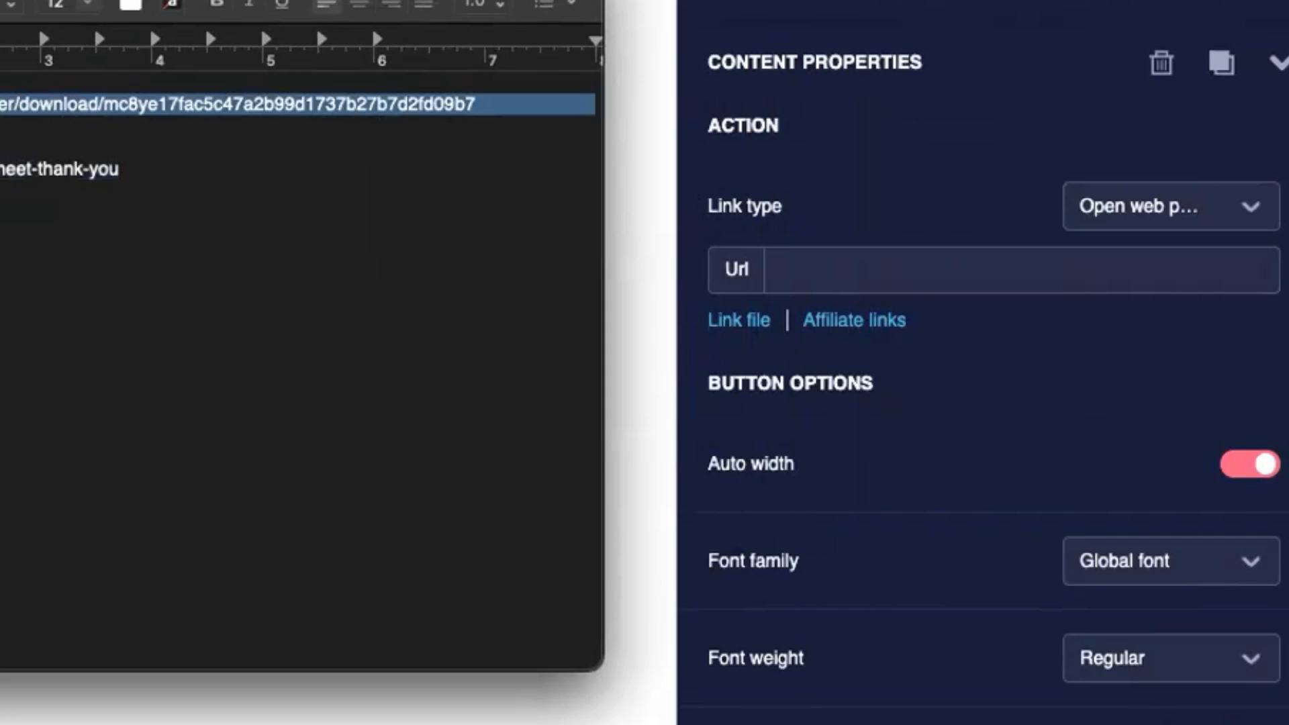
pyautogui.moveTo(166, 2); pyautogui.dragTo(0, 2)
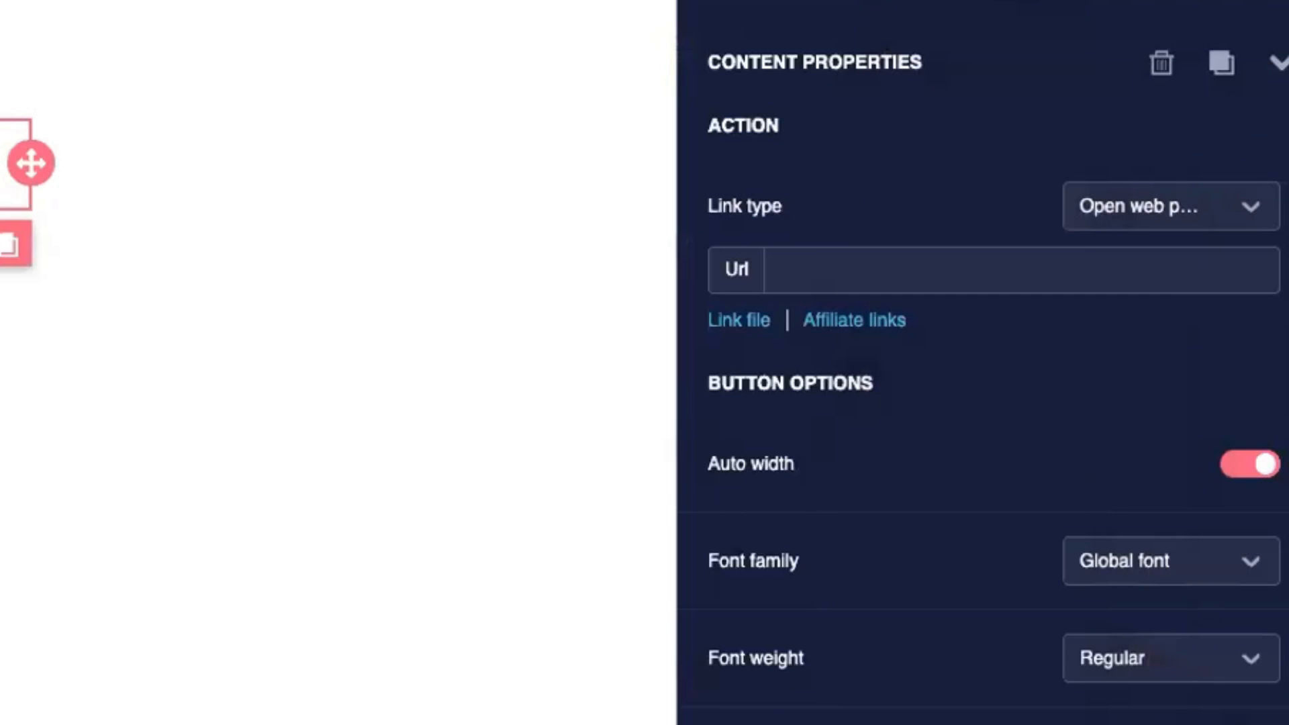
pyautogui.click(825, 267)
pyautogui.hotkey('ctrl', 'v')
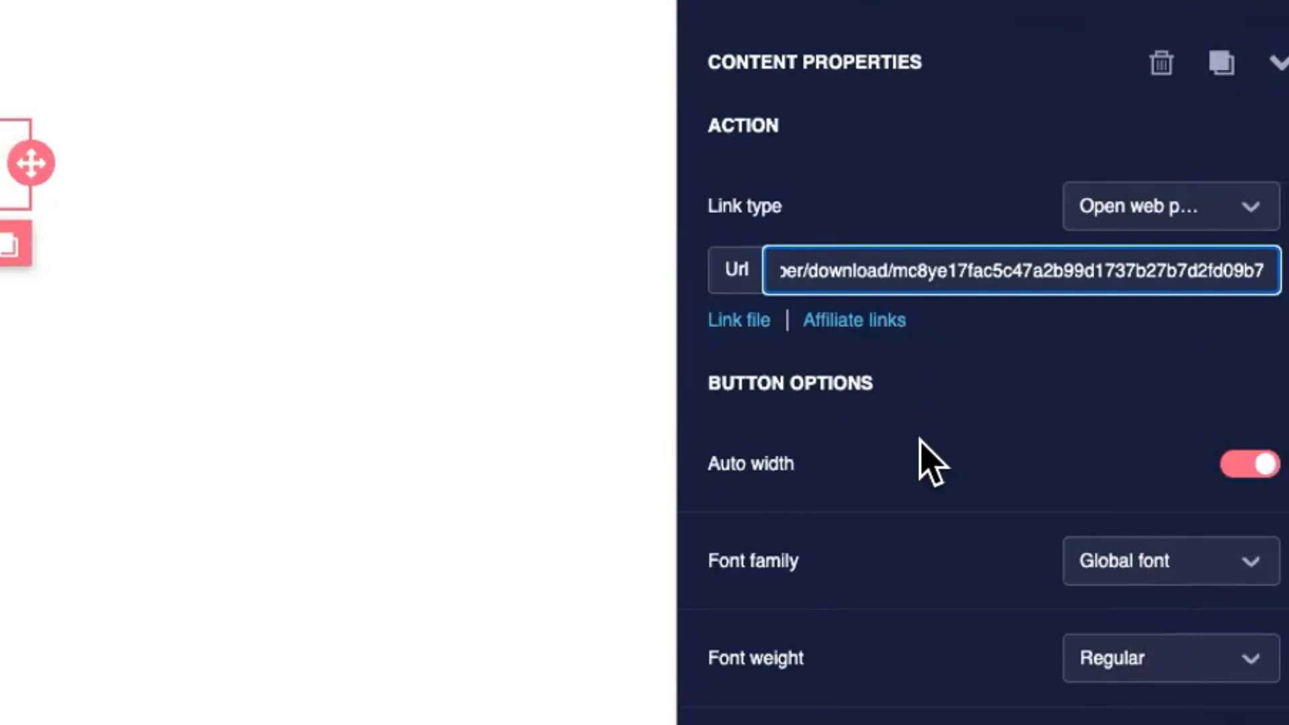
# Step: Give the button an orange background
pyautogui.scroll(-3, 920, 456)
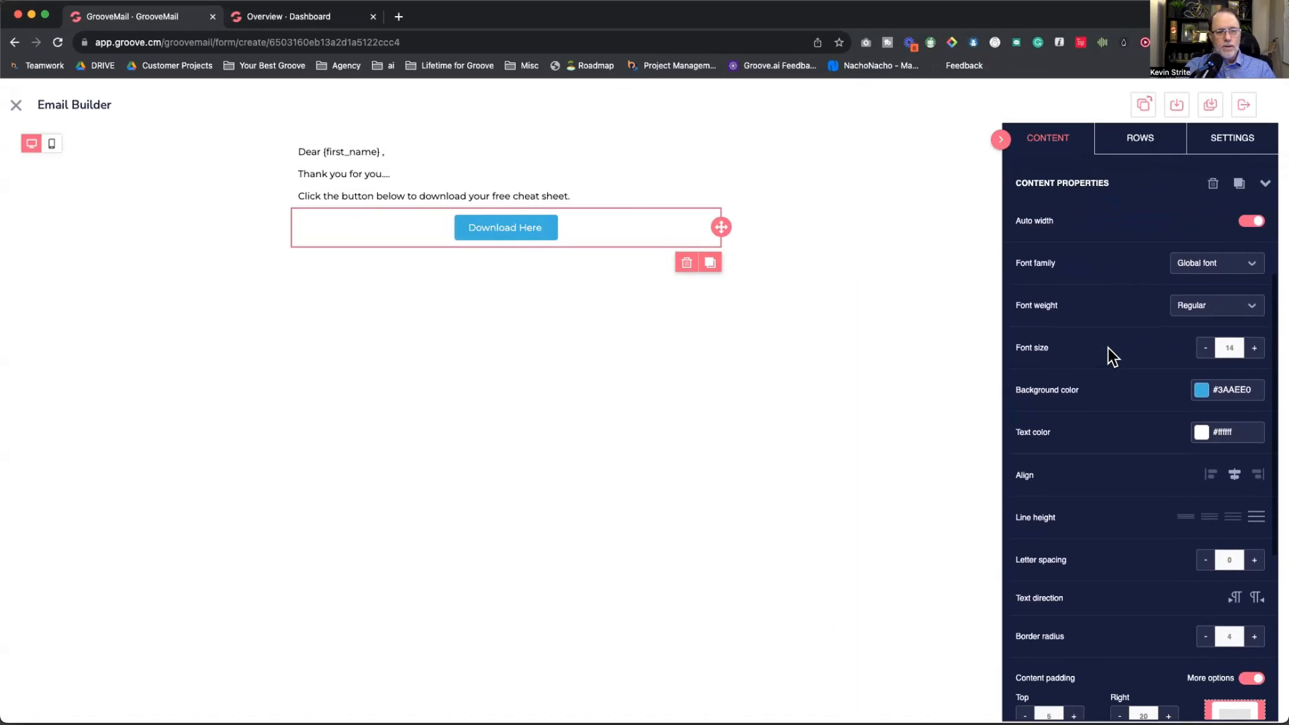
pyautogui.scroll(-2, 1049, 377)
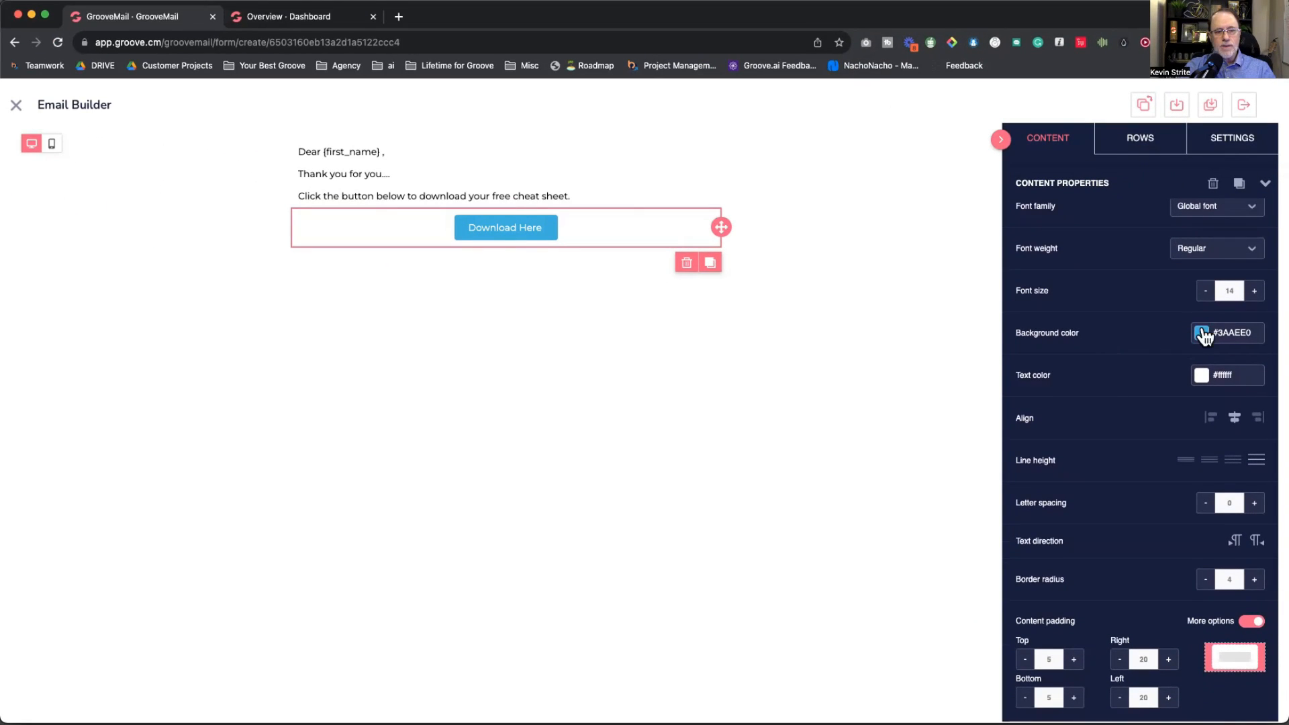
pyautogui.click(1201, 333)
pyautogui.click(1105, 386)
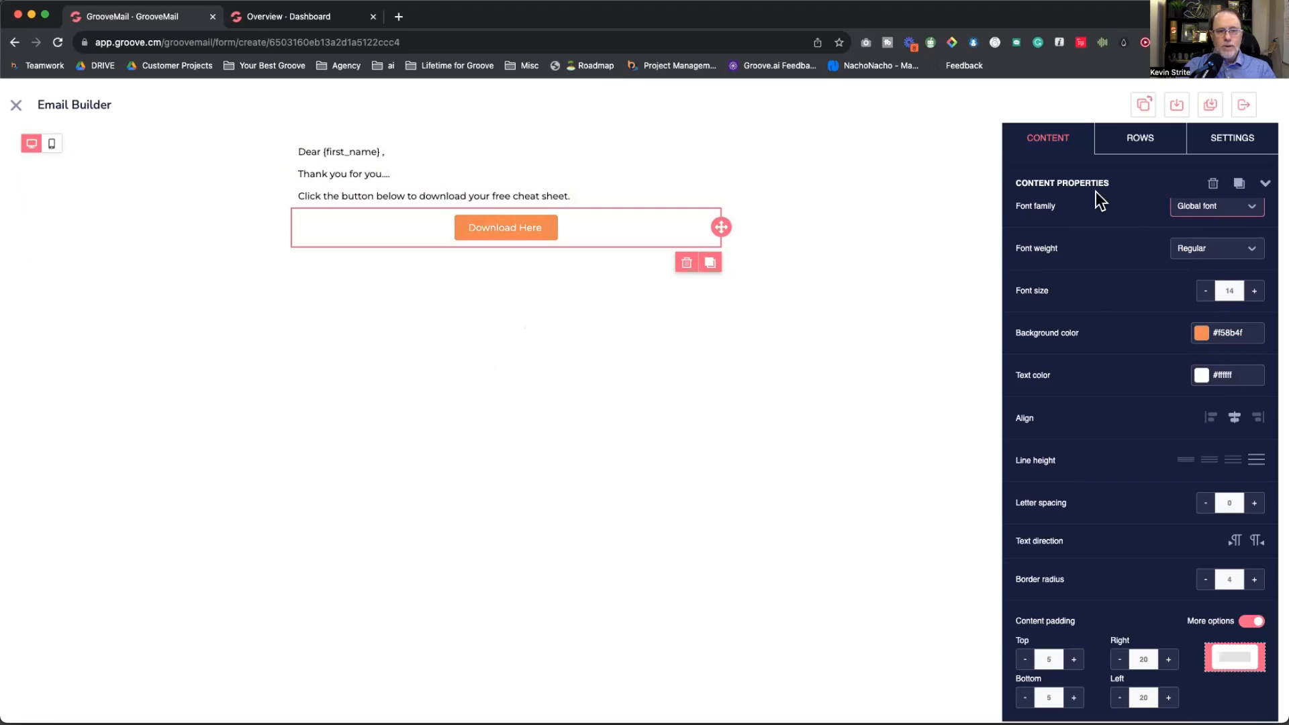
pyautogui.click(1050, 137)
# Step: Add image and paragraph blocks, typing a sign-off from the sender at Your Best Groove
pyautogui.moveTo(1054, 294); pyautogui.dragTo(661, 268)
pyautogui.moveTo(1118, 205); pyautogui.dragTo(457, 259)
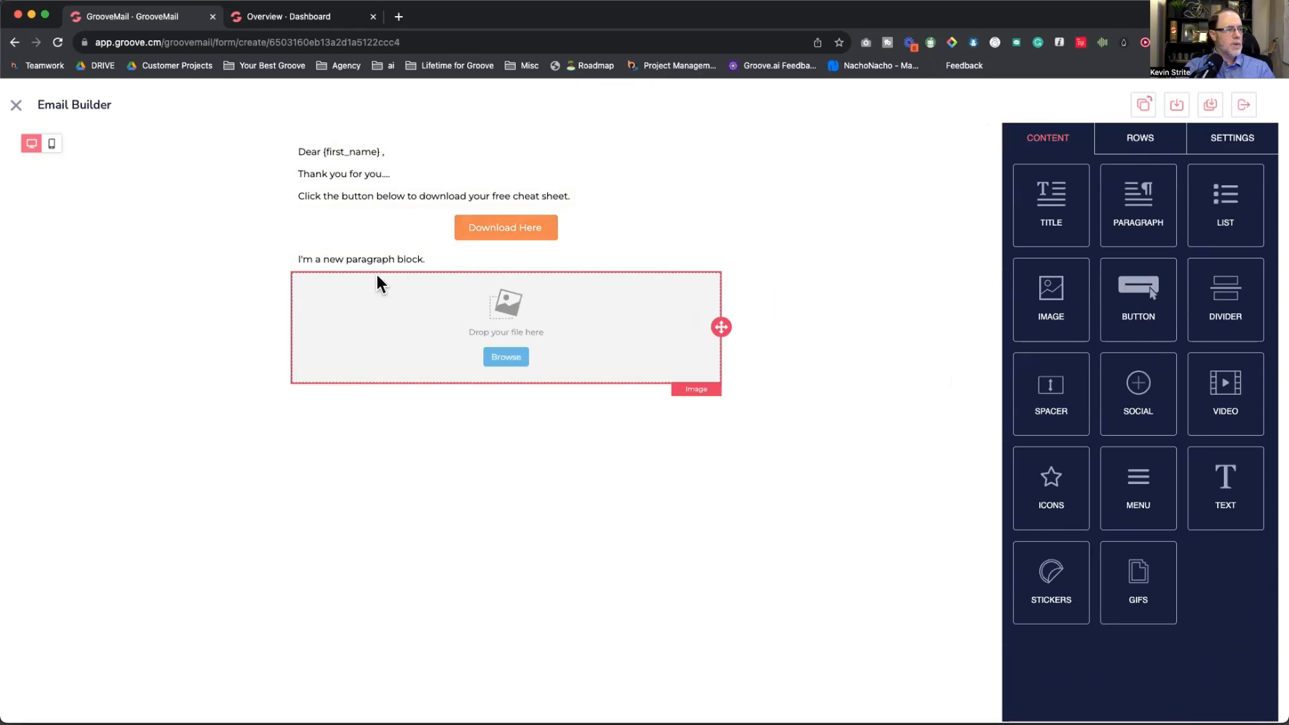
pyautogui.click(359, 260)
pyautogui.write('Kevin at Your')
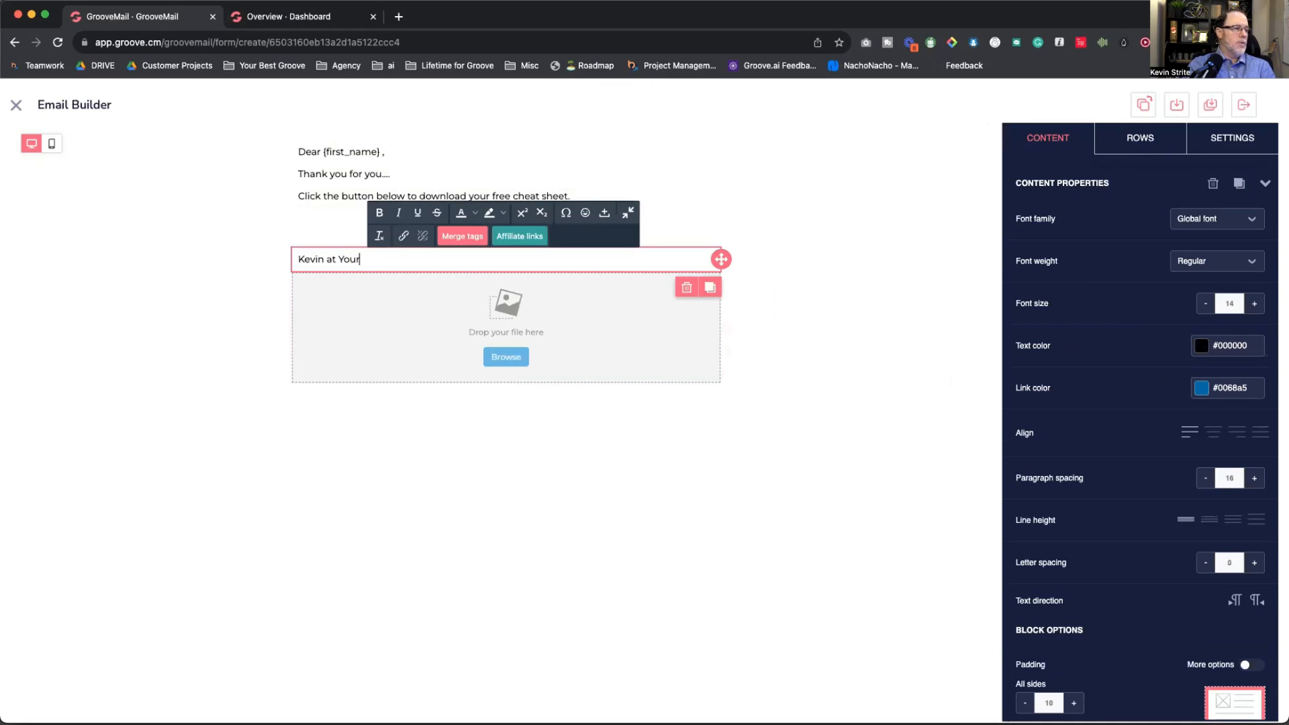
pyautogui.write(' Best Groove')
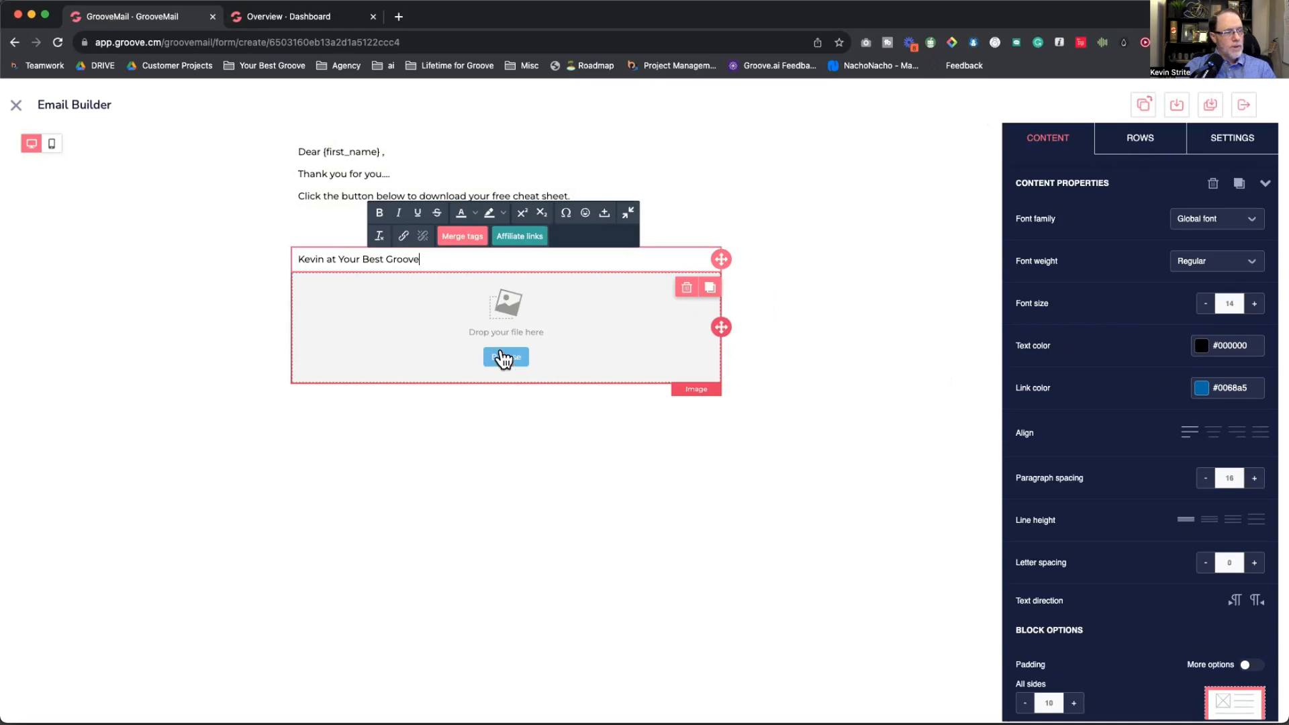
# Step: Insert the GretaGrooveBot-3.png robot image from My Files at 25% width, Auto width off
pyautogui.click(514, 361)
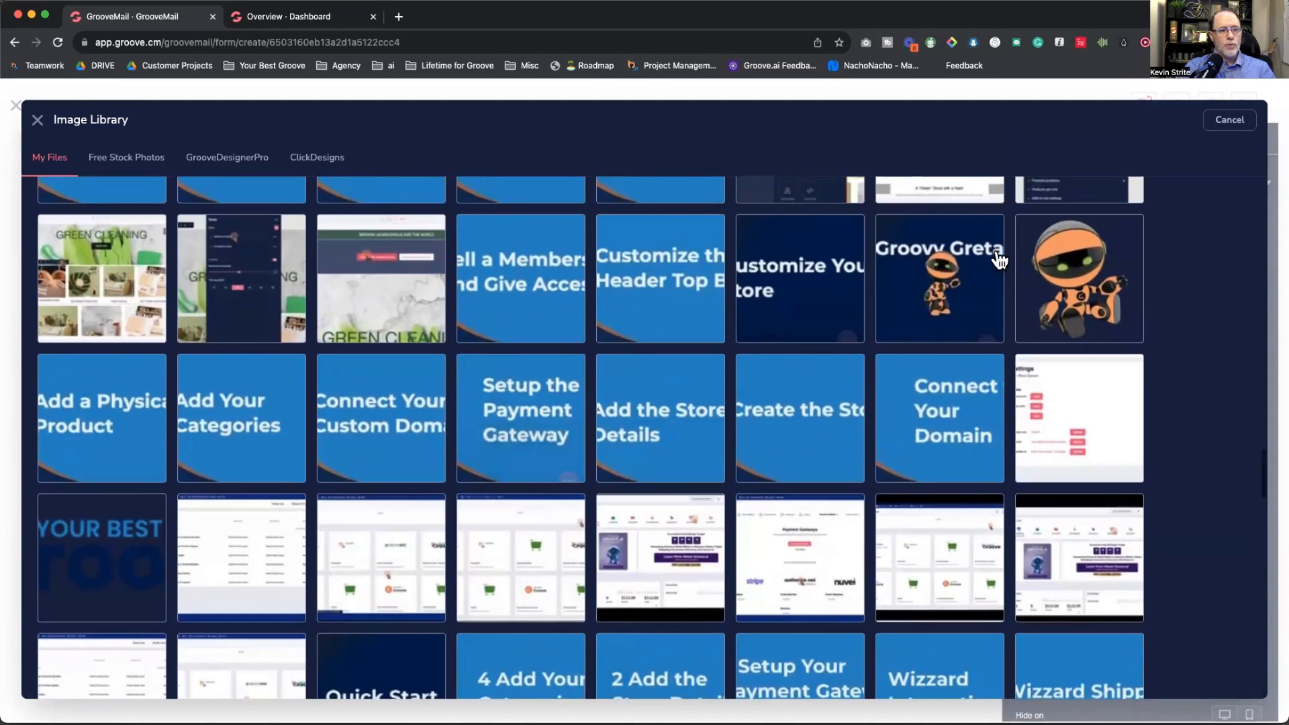
pyautogui.click(1080, 279)
pyautogui.click(1233, 119)
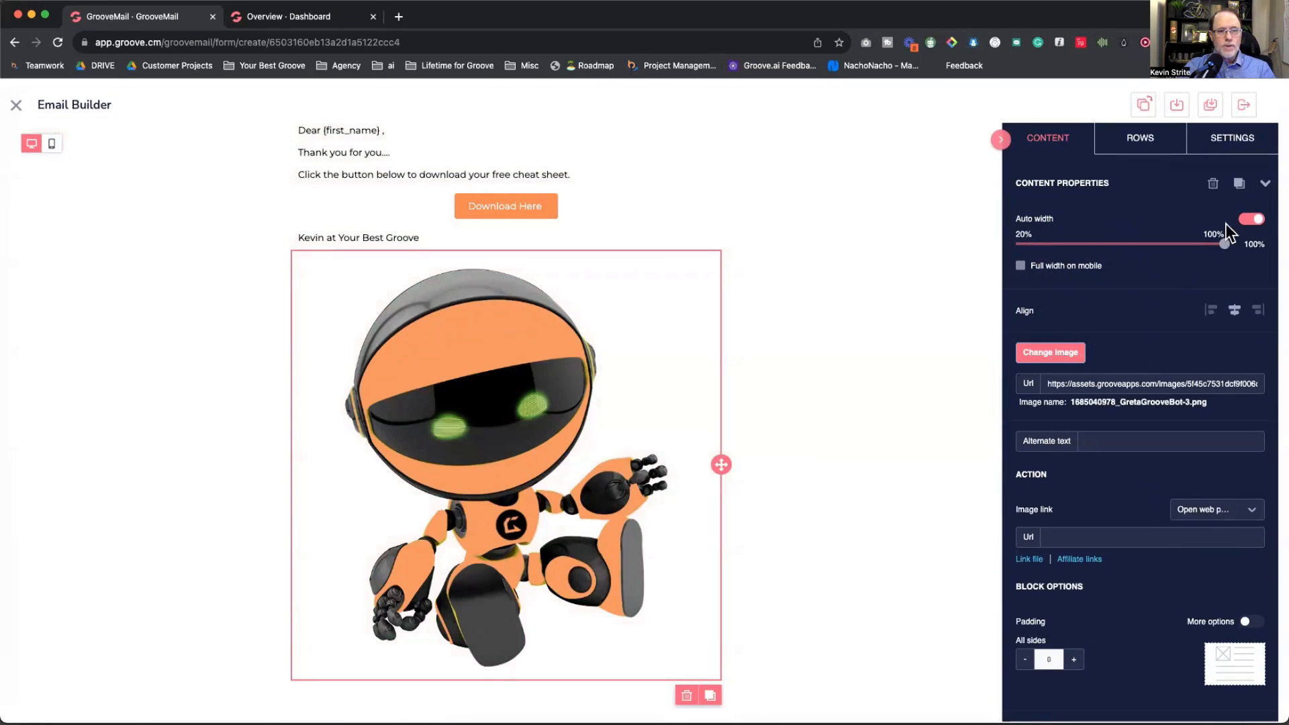
pyautogui.click(1252, 219)
pyautogui.moveTo(1225, 244); pyautogui.dragTo(1030, 256)
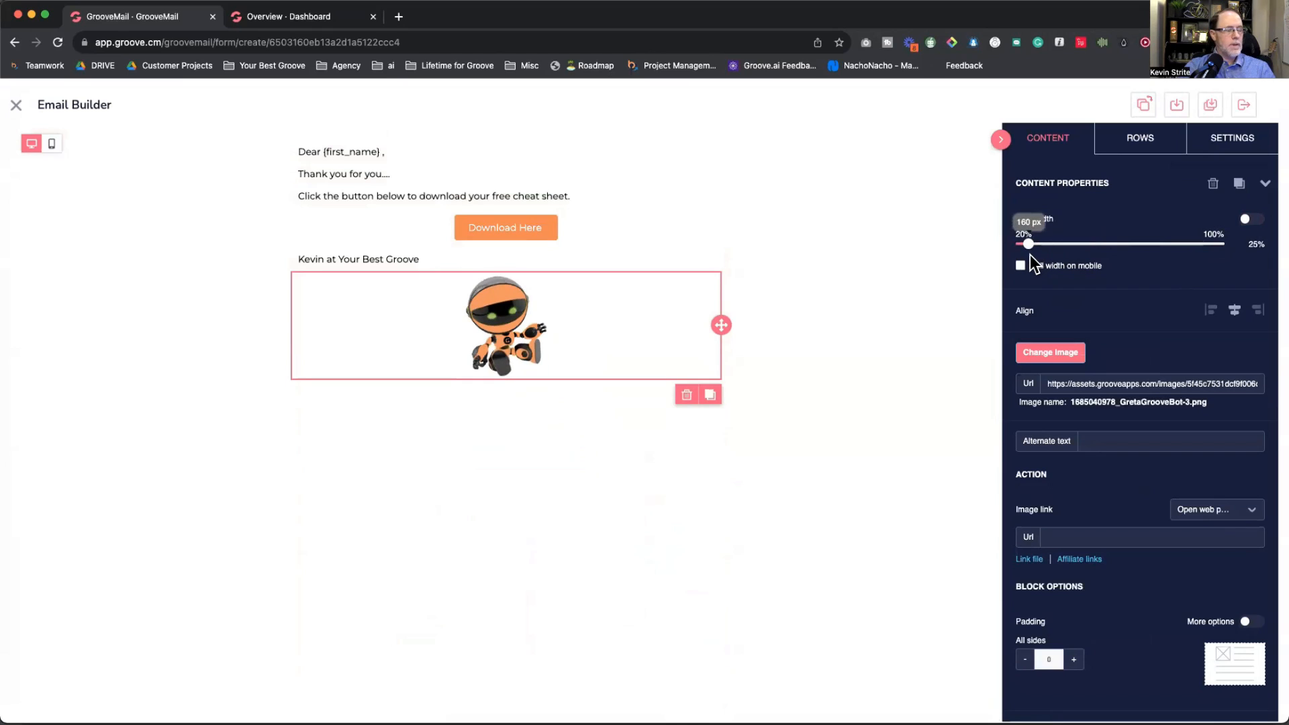
# Step: Left-align the robot image using the Content properties align-left option
pyautogui.click(1211, 310)
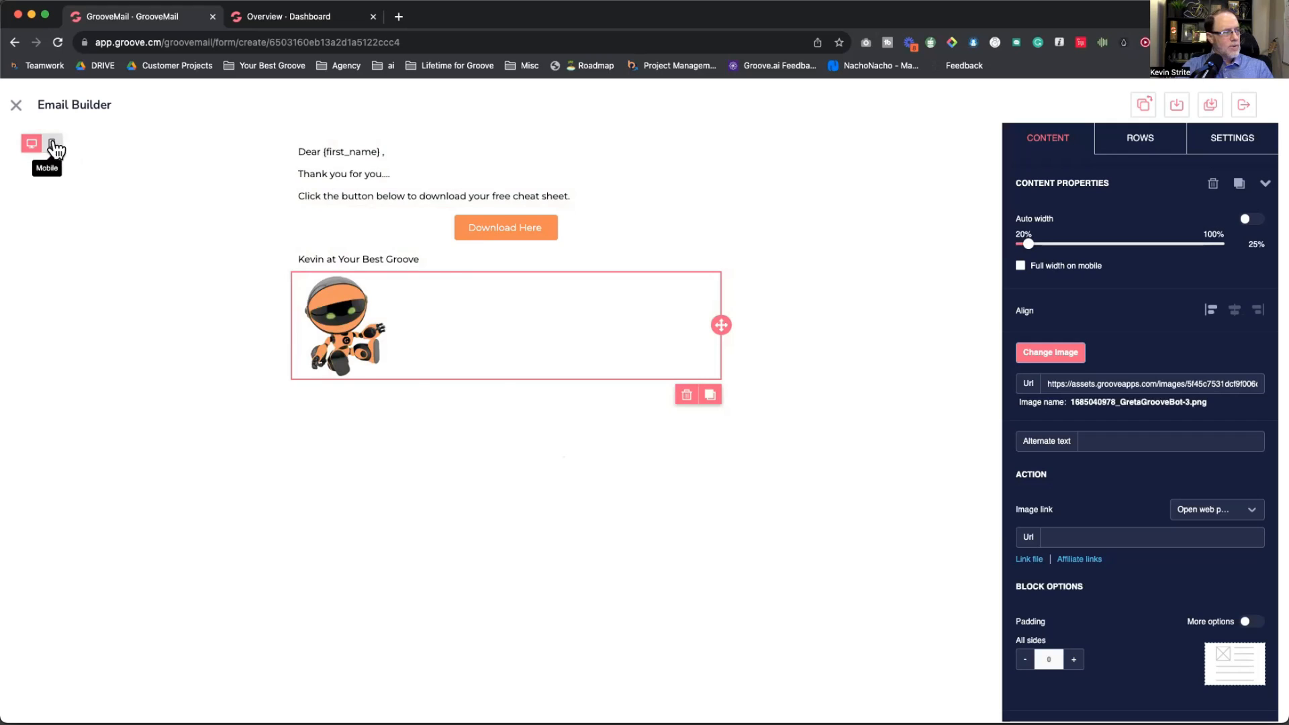
# Step: Preview the email at mobile size, switch back to desktop, and save and exit the builder
pyautogui.click(53, 145)
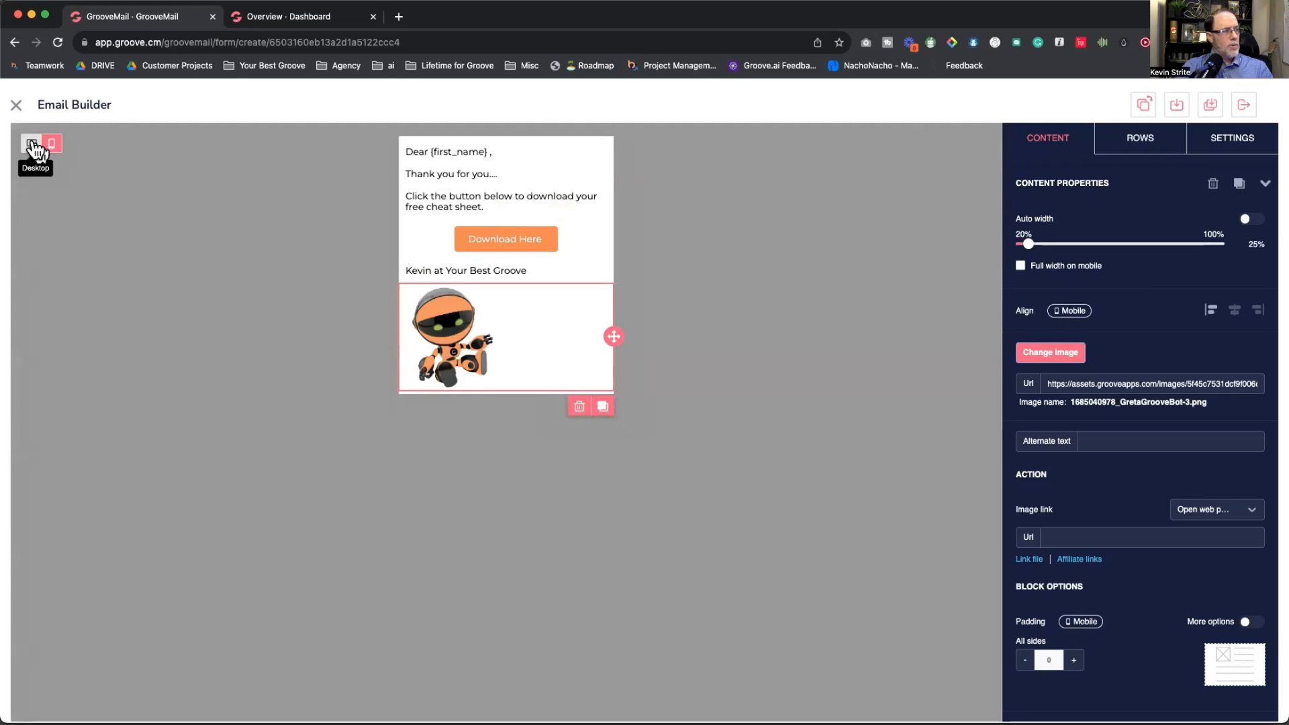
pyautogui.click(32, 143)
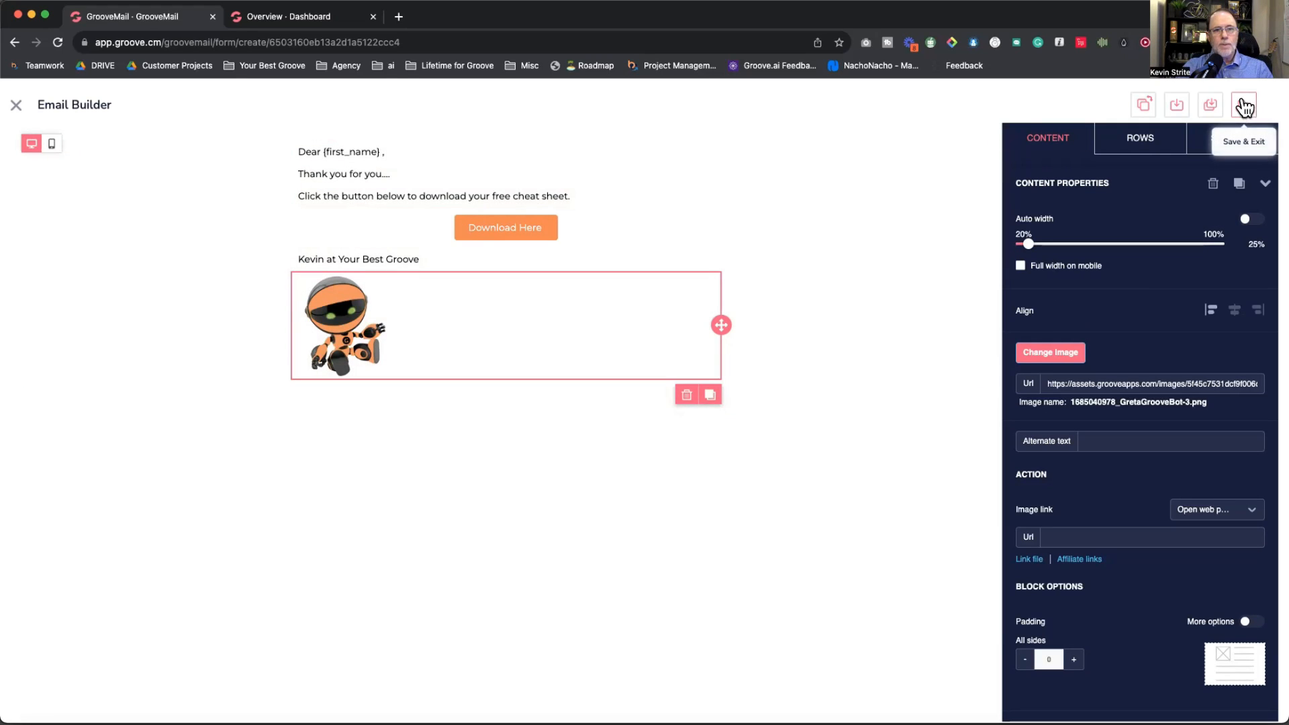
pyautogui.click(1244, 107)
# Step: Save the email as 'Cheat Sheet September' in Default Category
pyautogui.click(523, 371)
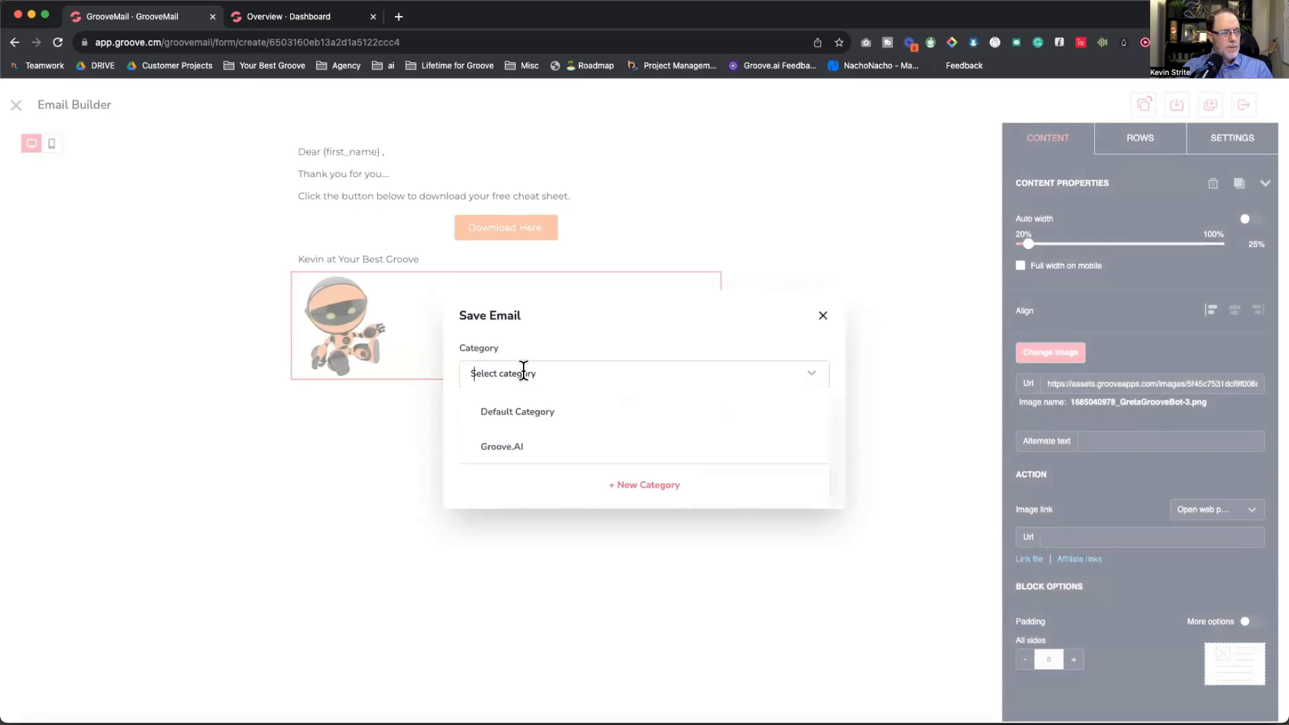
pyautogui.click(523, 411)
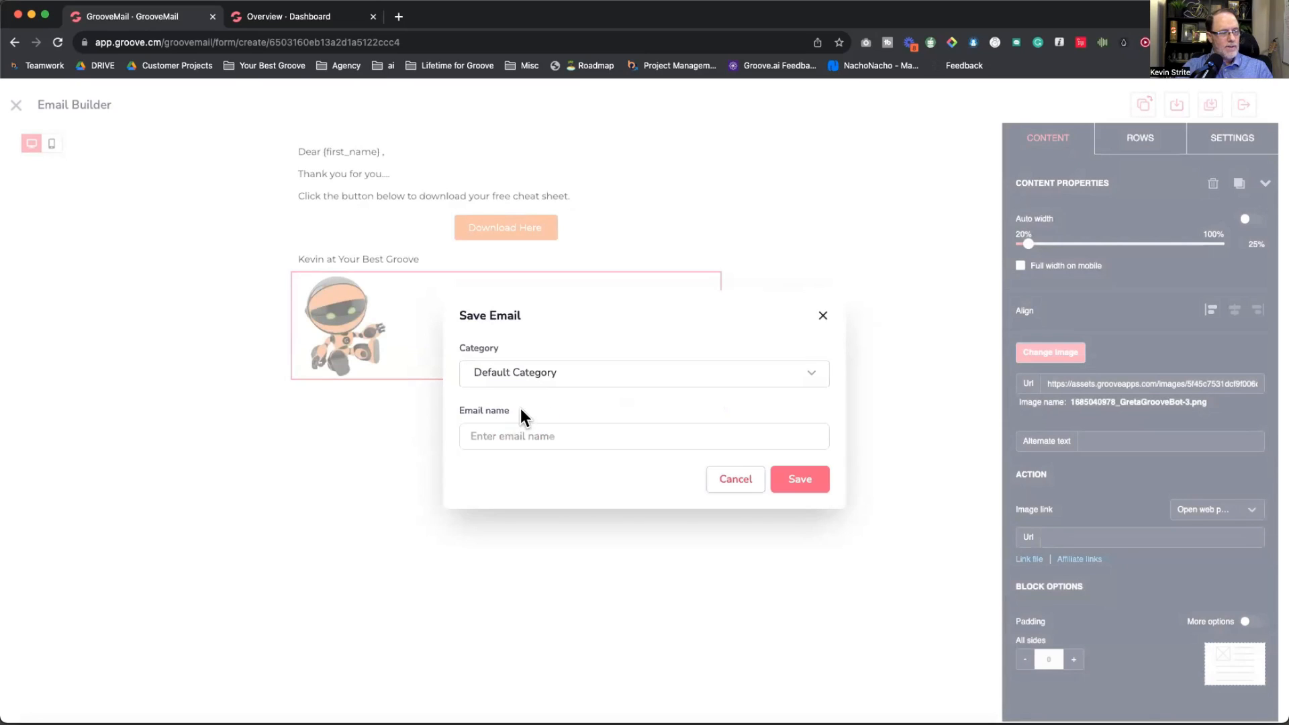
pyautogui.click(590, 371)
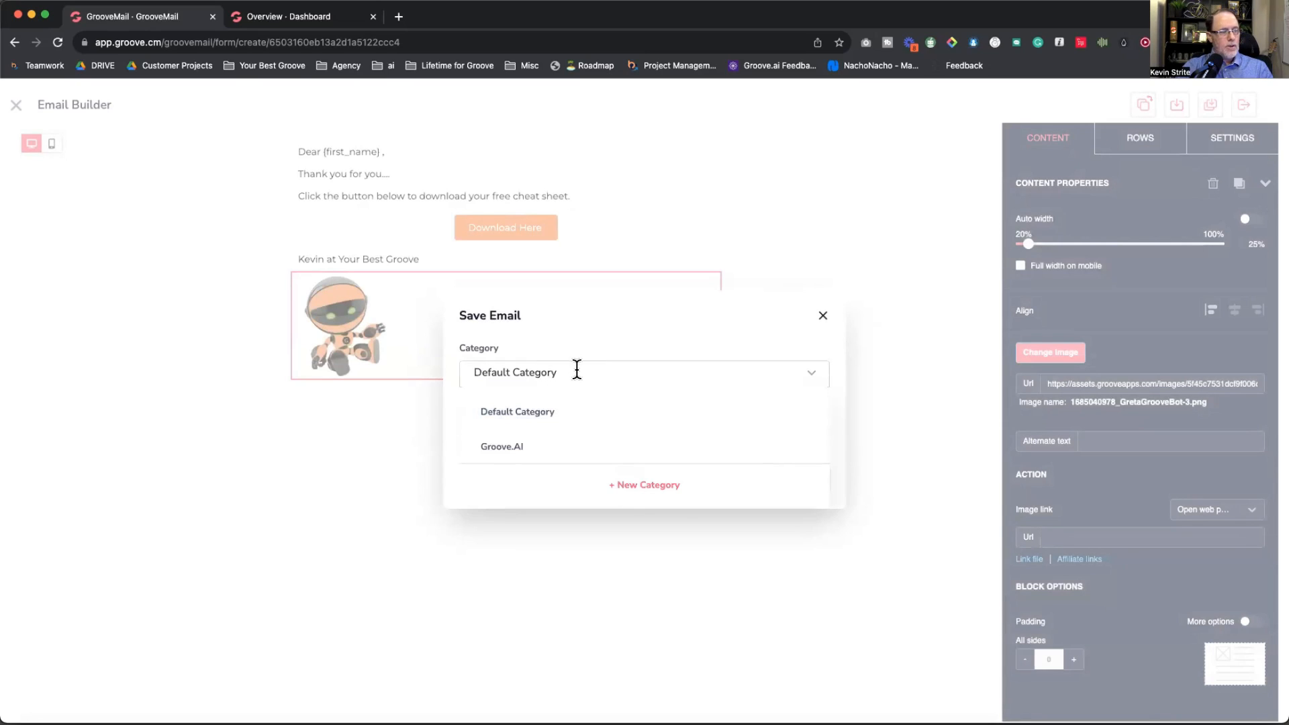
pyautogui.click(532, 413)
pyautogui.click(529, 435)
pyautogui.write('Cheat S')
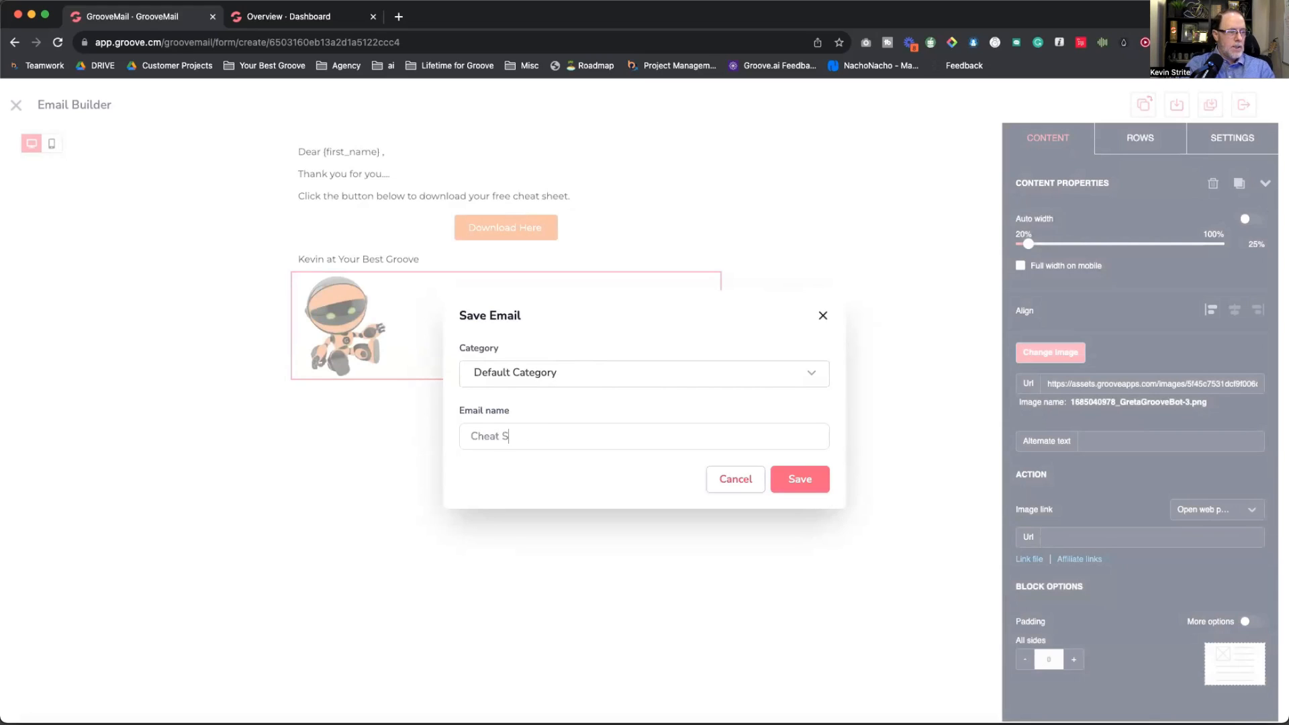
pyautogui.write('heet Systemizer')
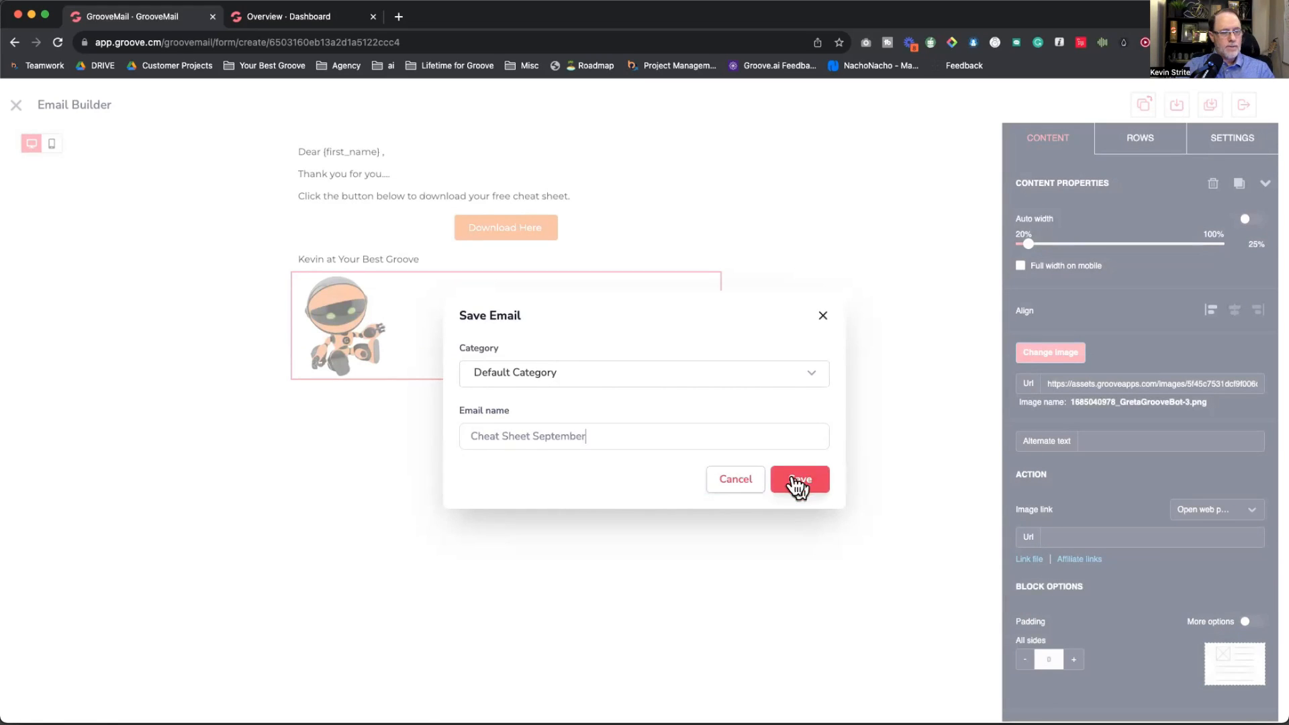
pyautogui.click(796, 481)
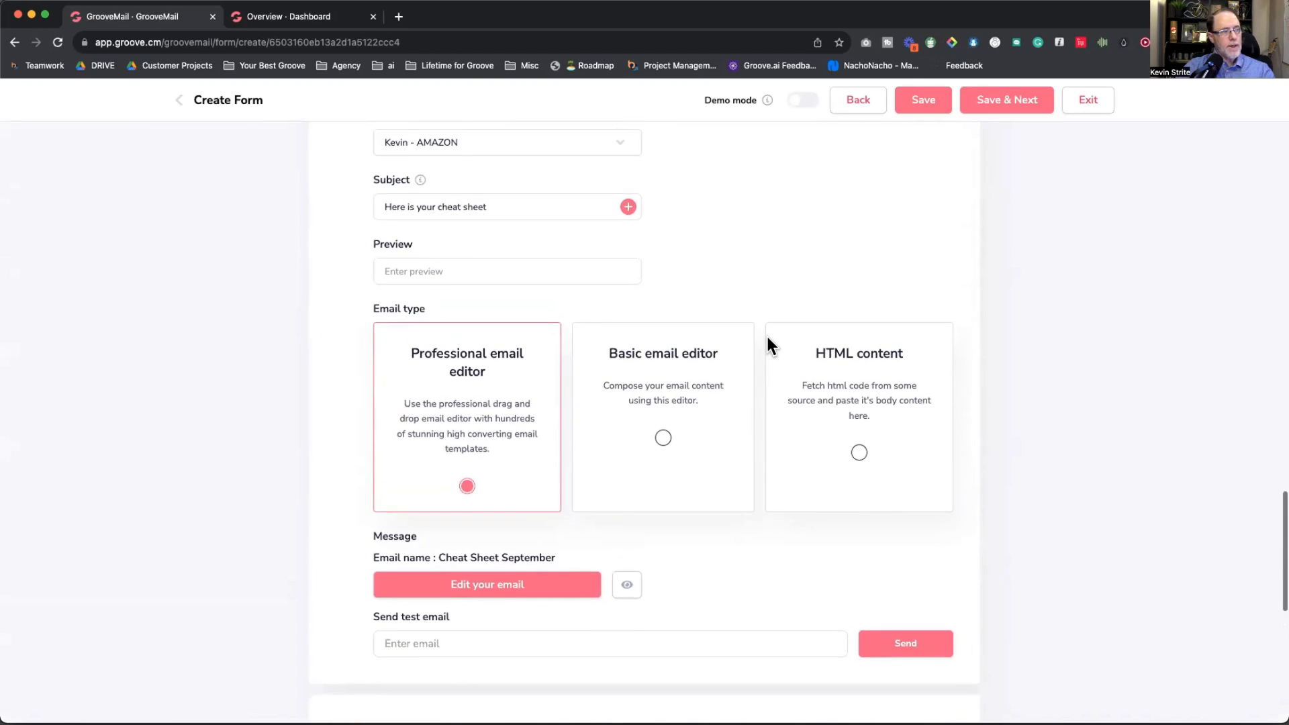
pyautogui.scroll(2, 768, 337)
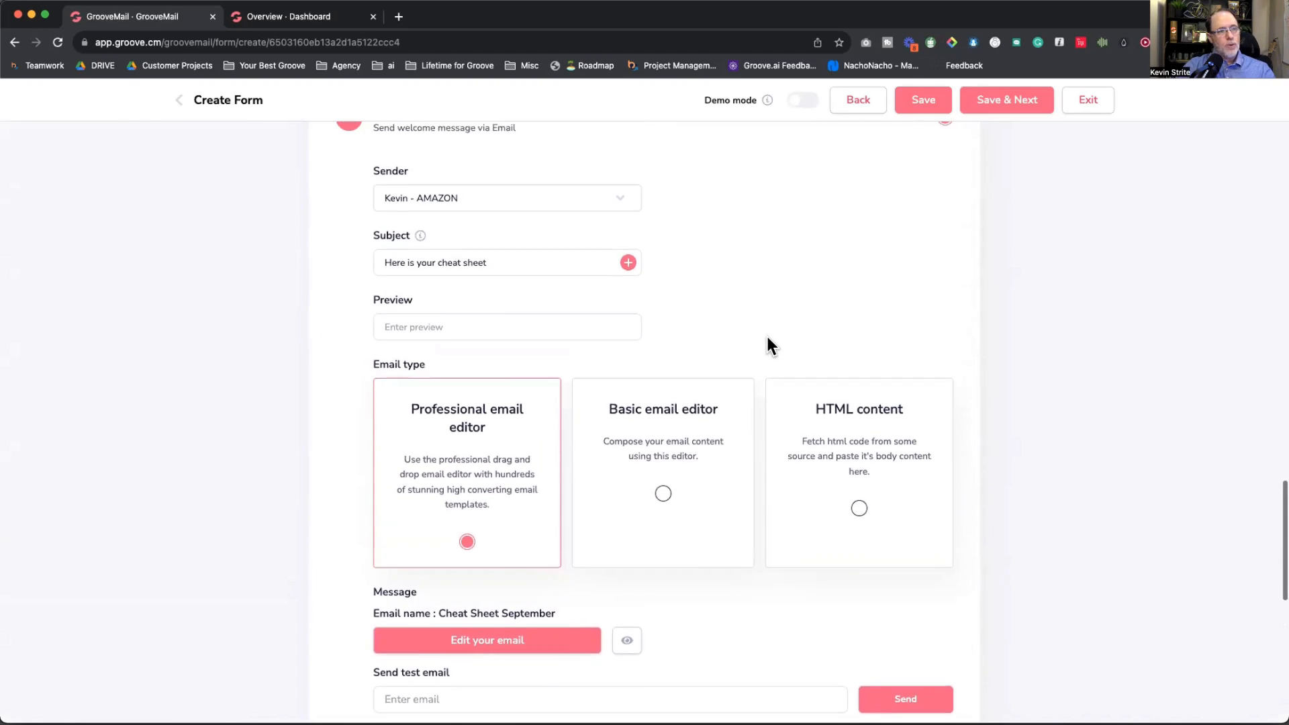
pyautogui.scroll(-1, 767, 337)
pyautogui.scroll(-3, 767, 336)
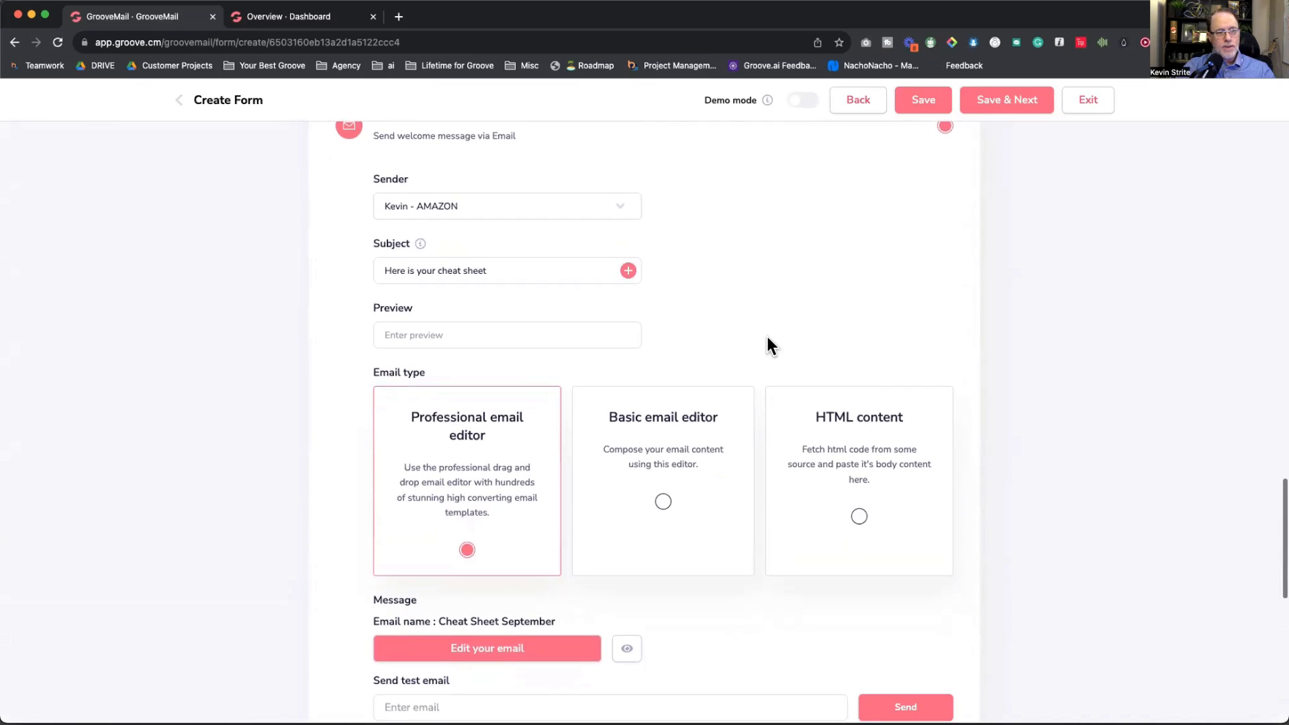
pyautogui.scroll(-1, 767, 337)
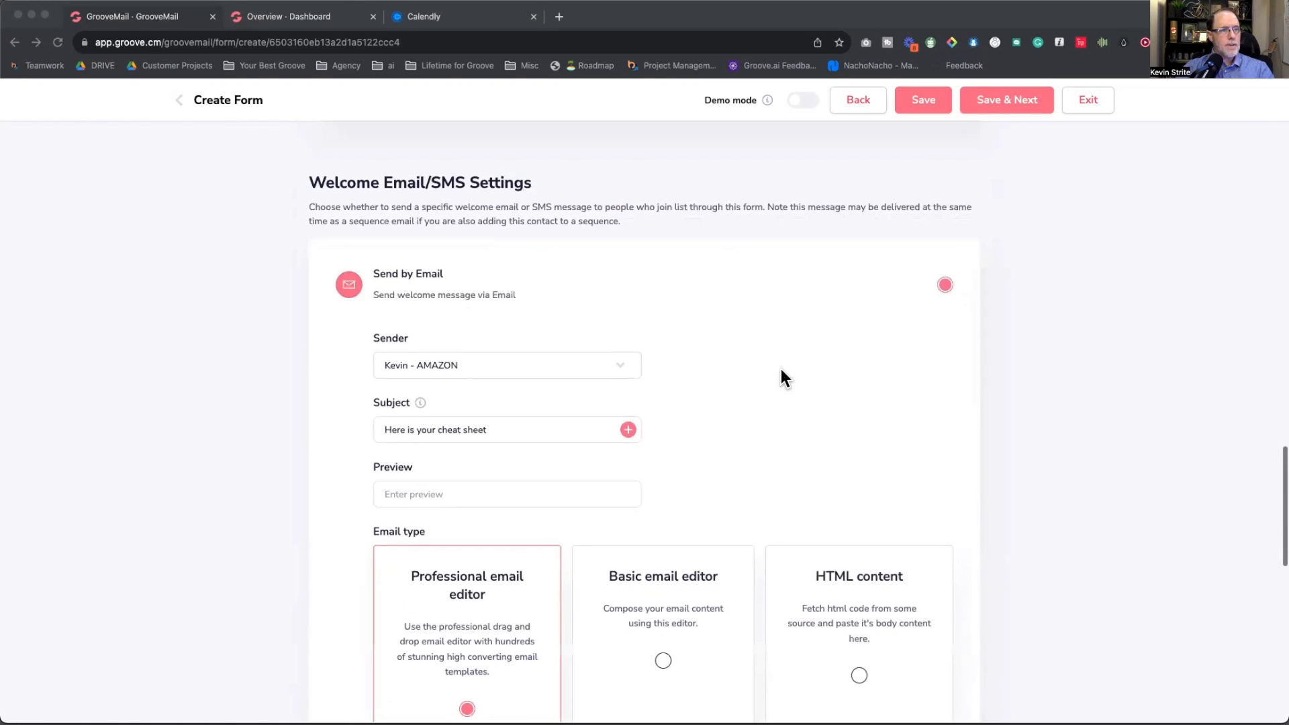
pyautogui.scroll(-10, 781, 372)
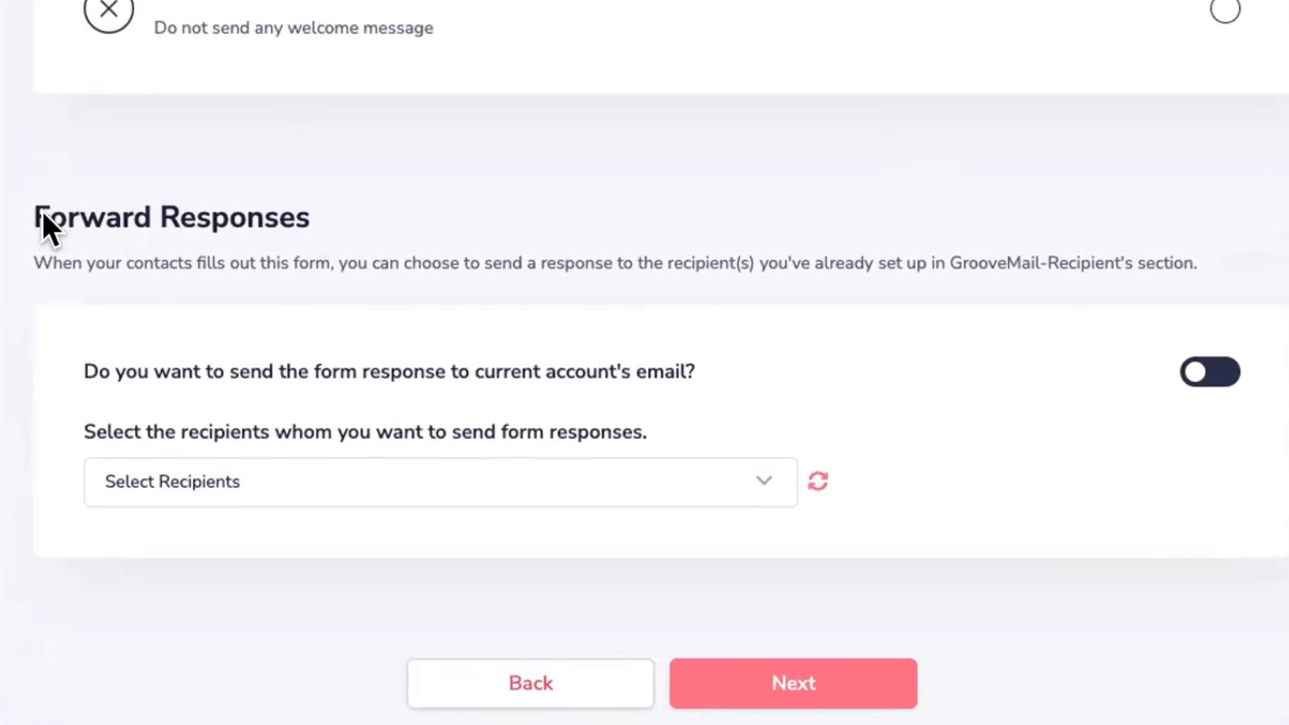
# Step: Turn on 'send the form response to current account's email' under Forward Responses
pyautogui.moveTo(21, 199); pyautogui.dragTo(296, 213)
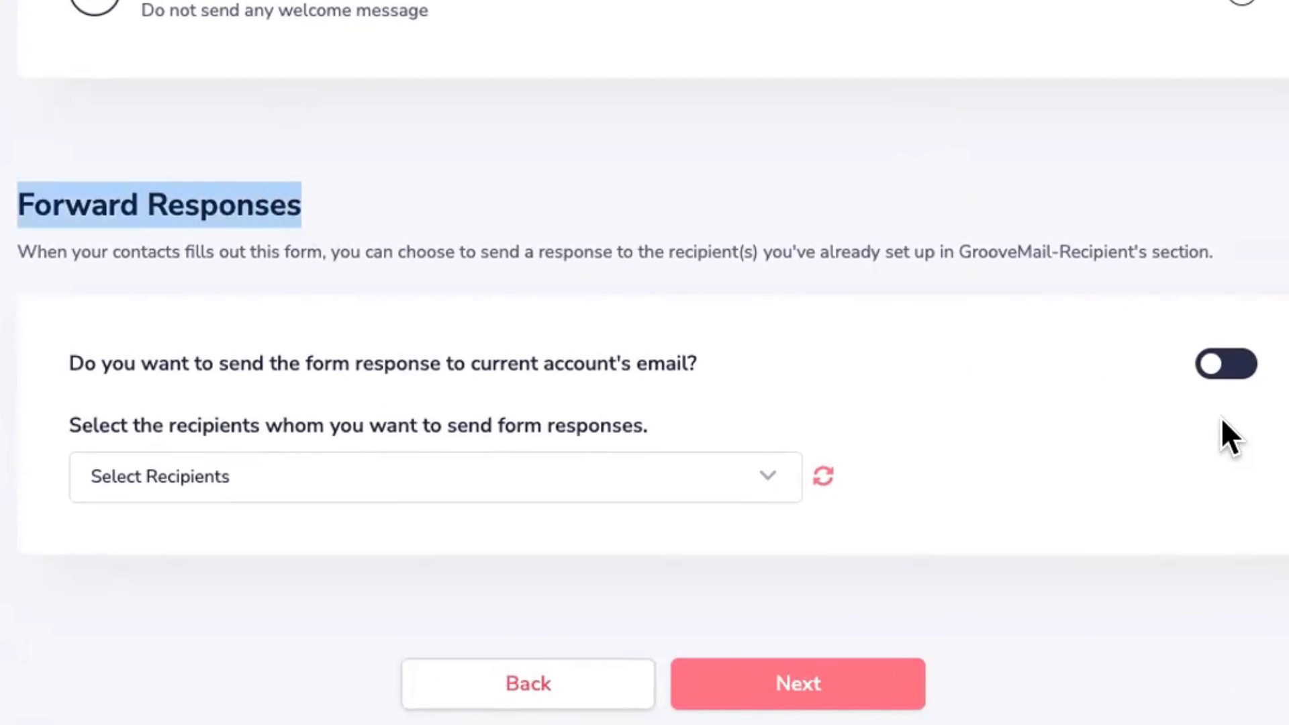
pyautogui.click(1232, 372)
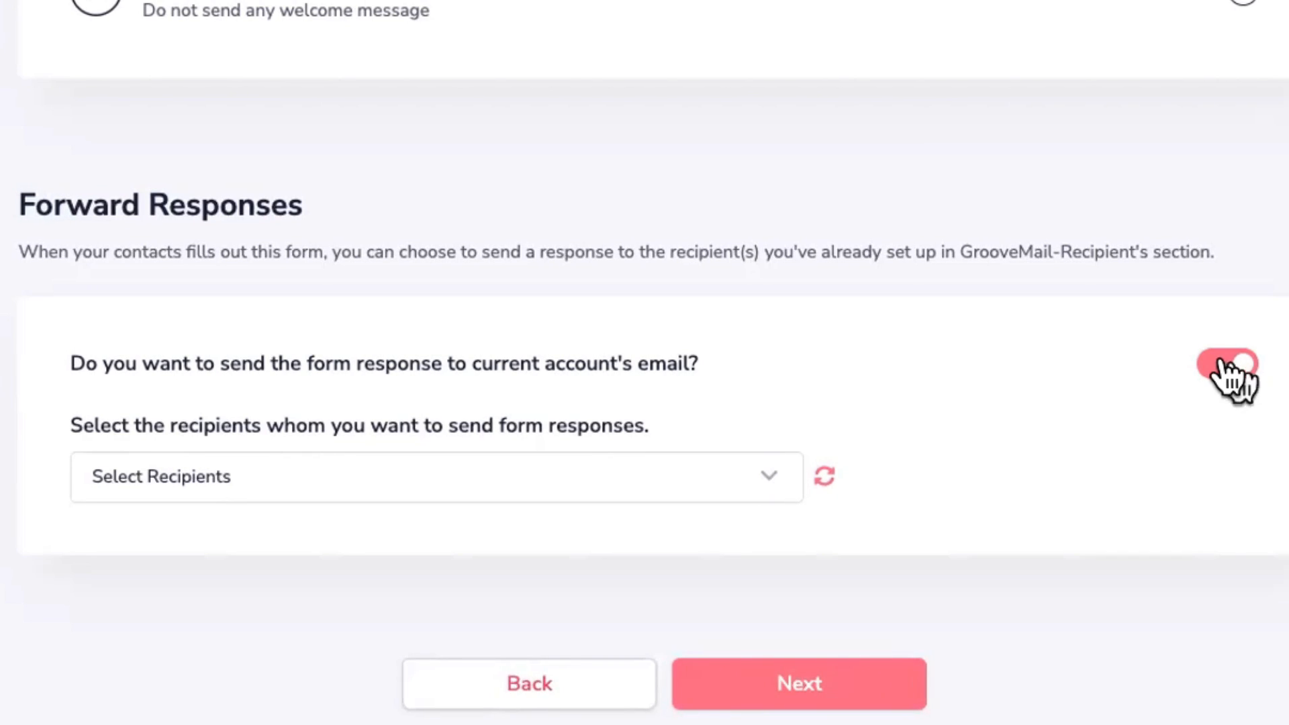
pyautogui.moveTo(218, 363); pyautogui.dragTo(667, 368)
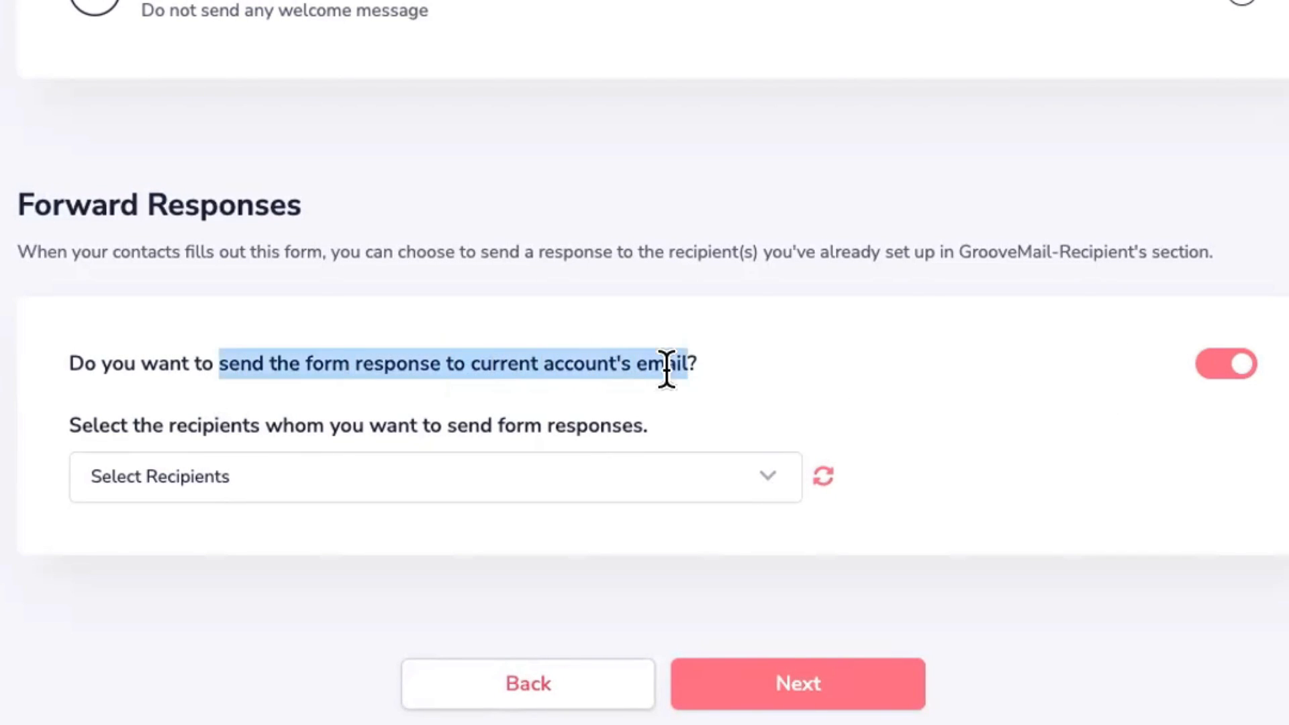
pyautogui.click(787, 377)
pyautogui.click(1216, 361)
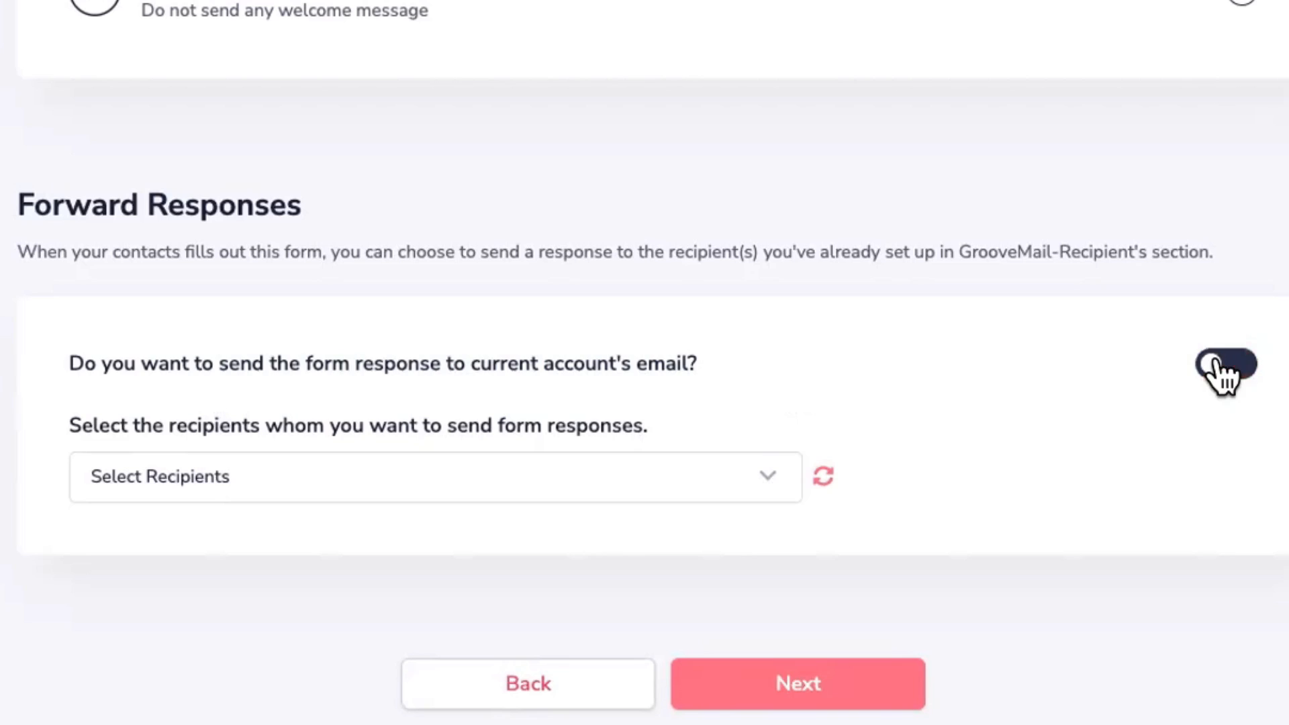
pyautogui.click(1217, 362)
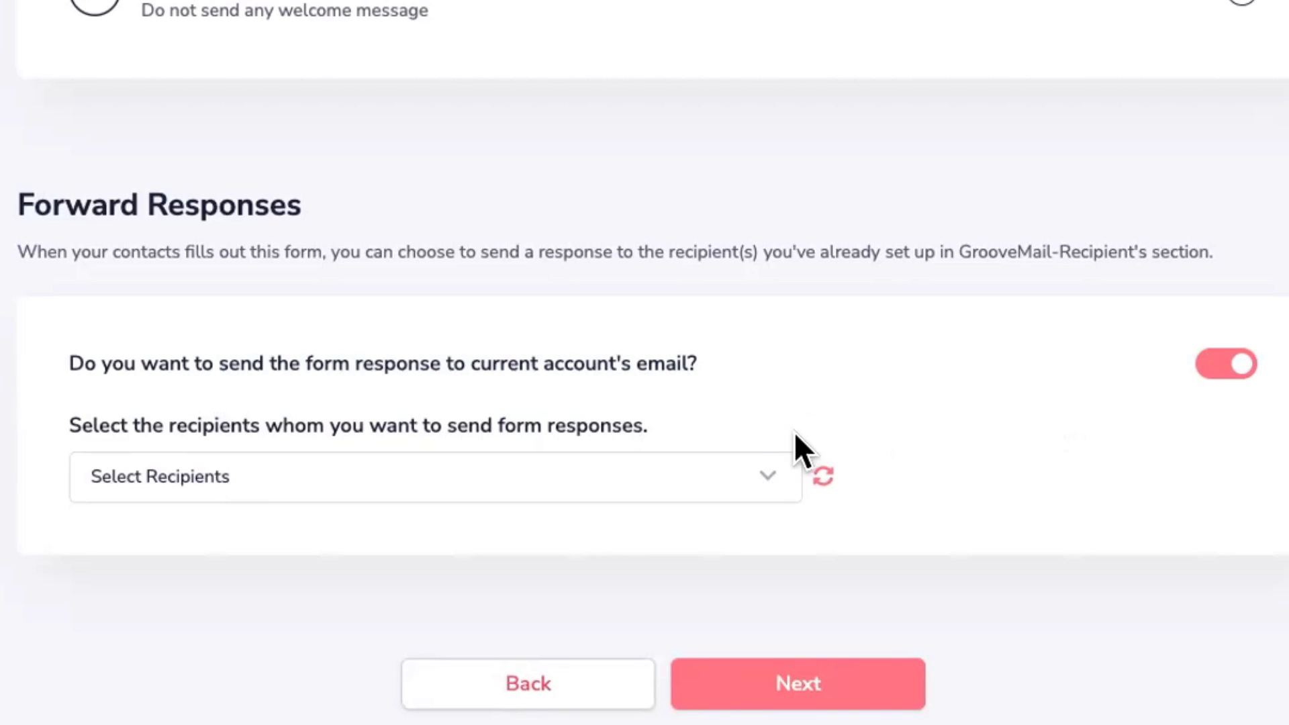
pyautogui.click(764, 474)
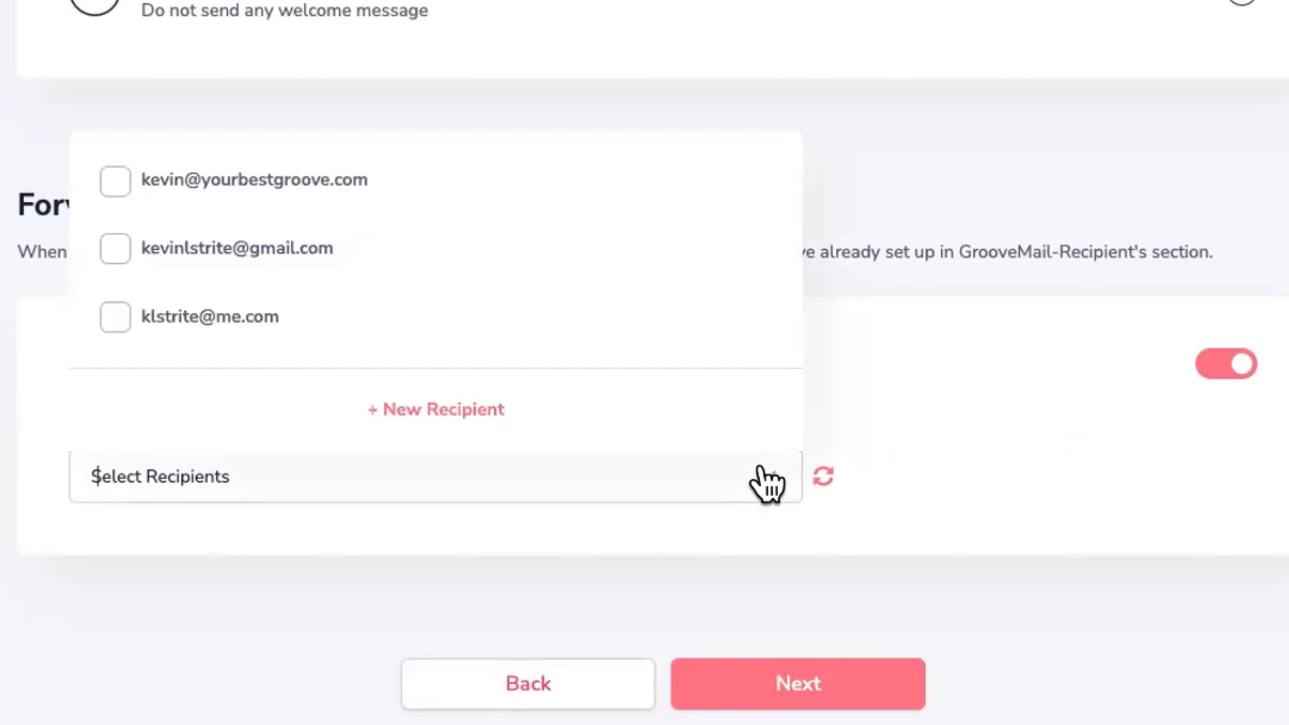
# Step: Open the + New Recipient form, then close it without saving
pyautogui.click(450, 406)
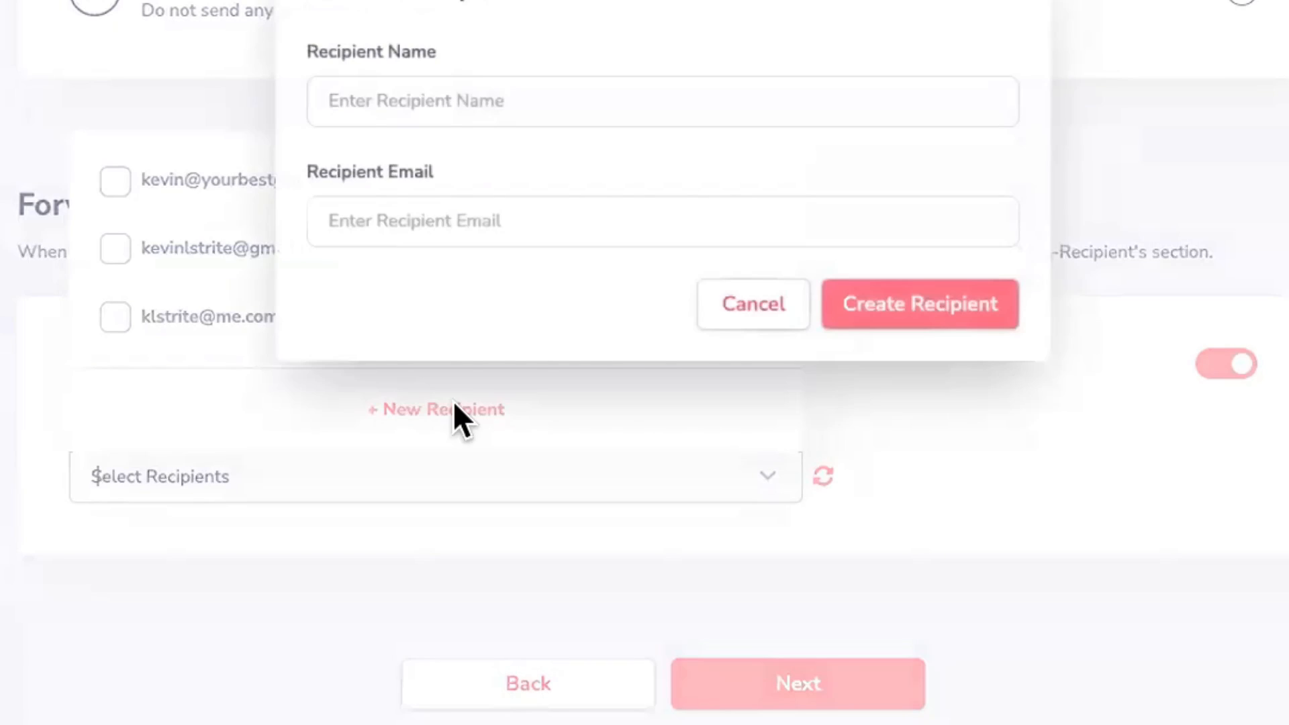
pyautogui.click(486, 224)
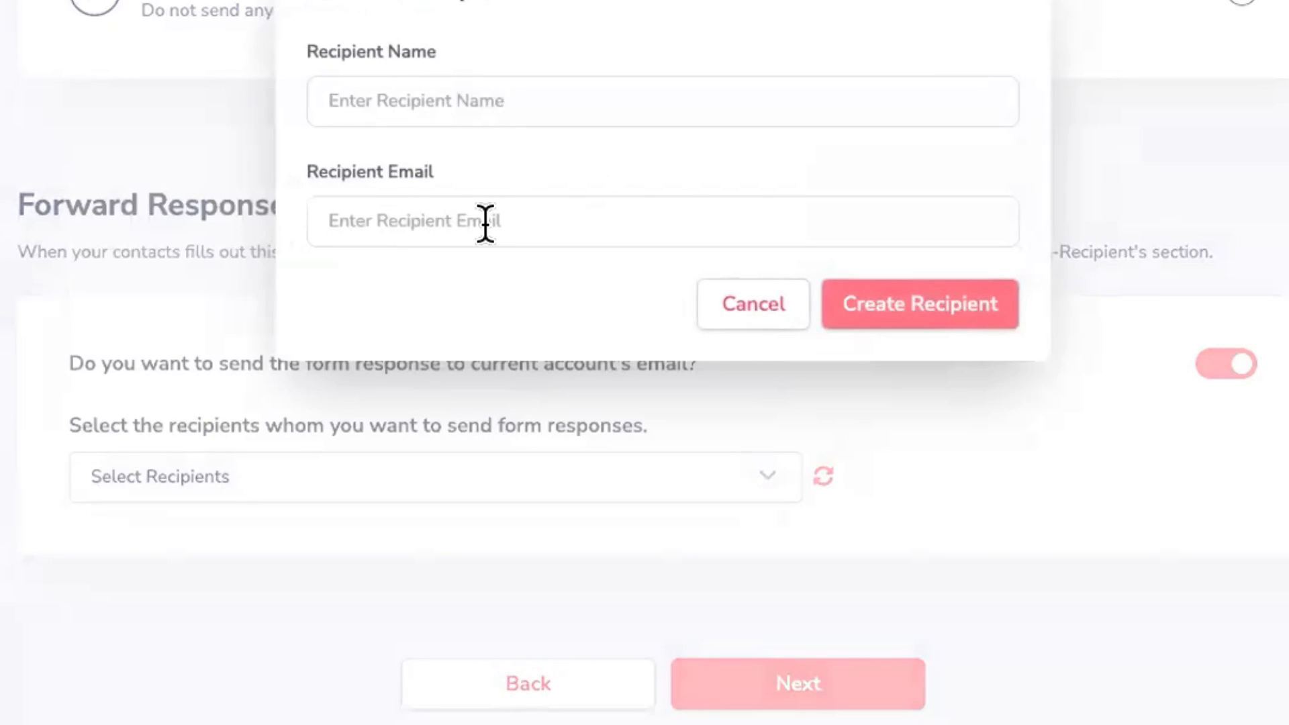
pyautogui.click(1007, 6)
# Step: Select the second existing recipient address, keeping account-email forwarding switched on
pyautogui.click(428, 480)
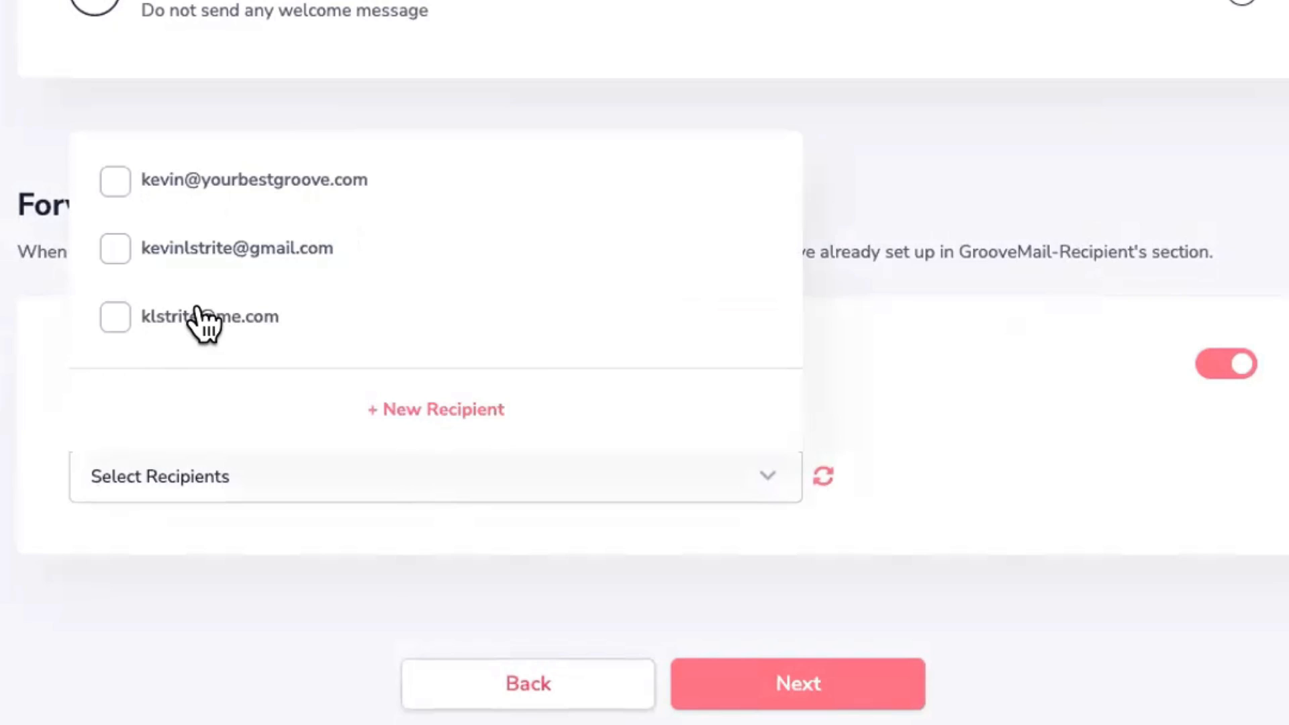
pyautogui.click(118, 251)
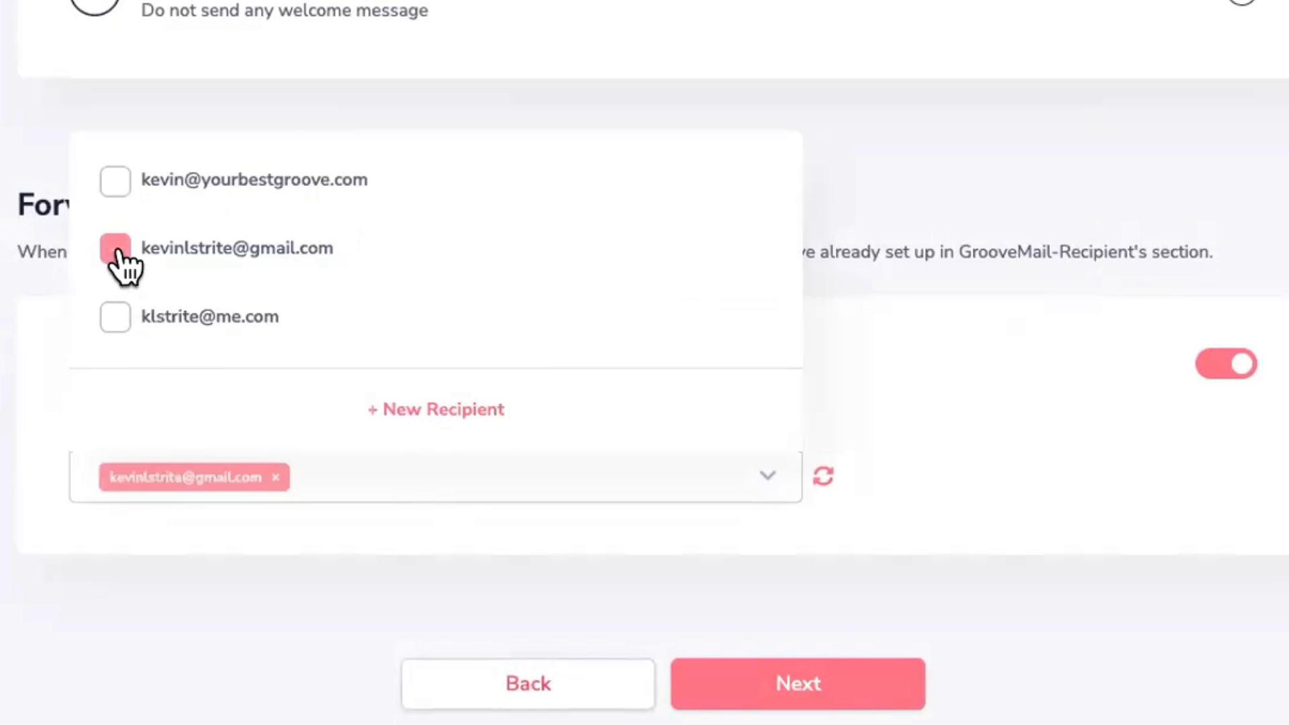
pyautogui.click(961, 448)
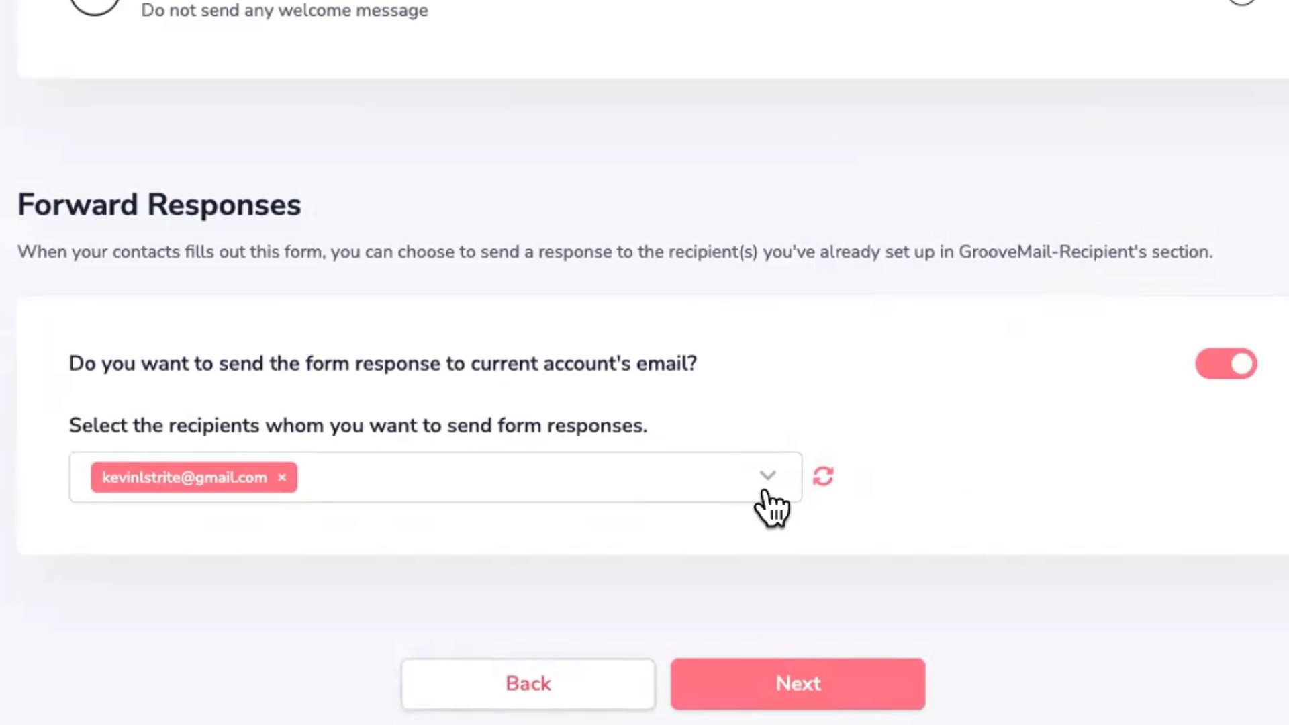
pyautogui.click(1216, 370)
pyautogui.click(1217, 370)
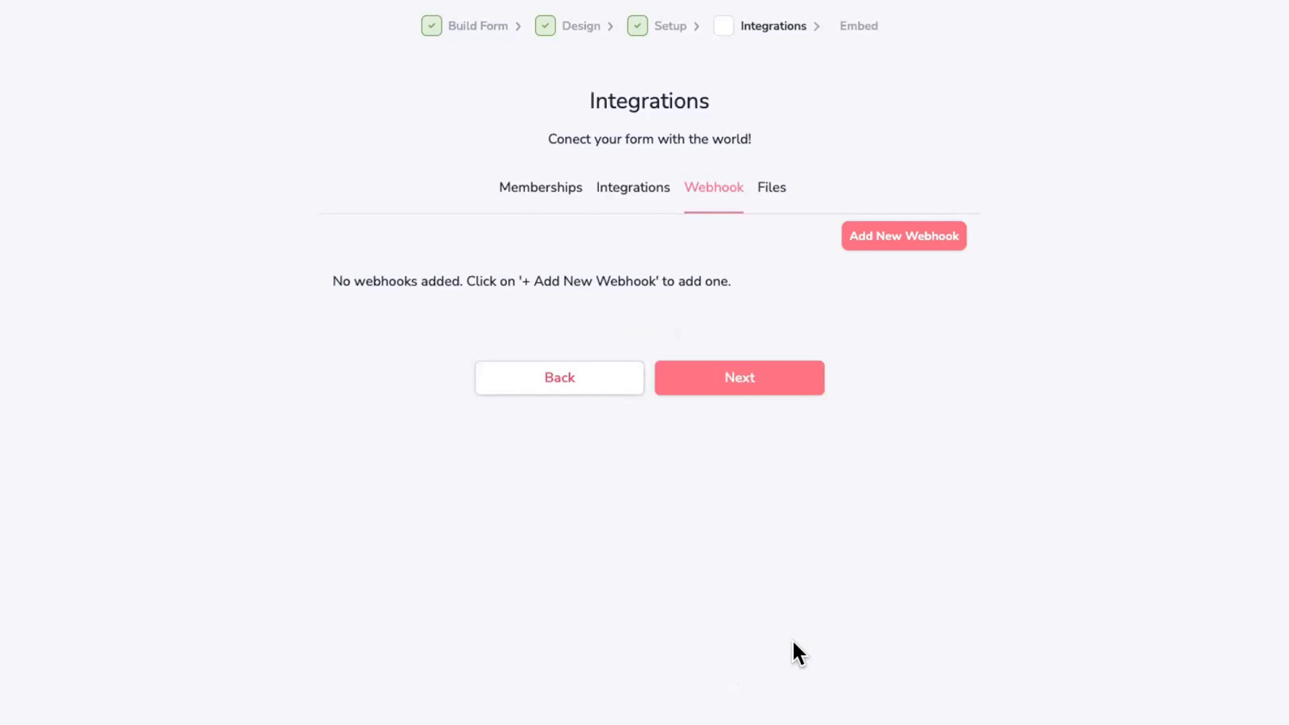
# Step: Add the Groove For Growth Academy membership at the Five Things Free access level
pyautogui.click(536, 191)
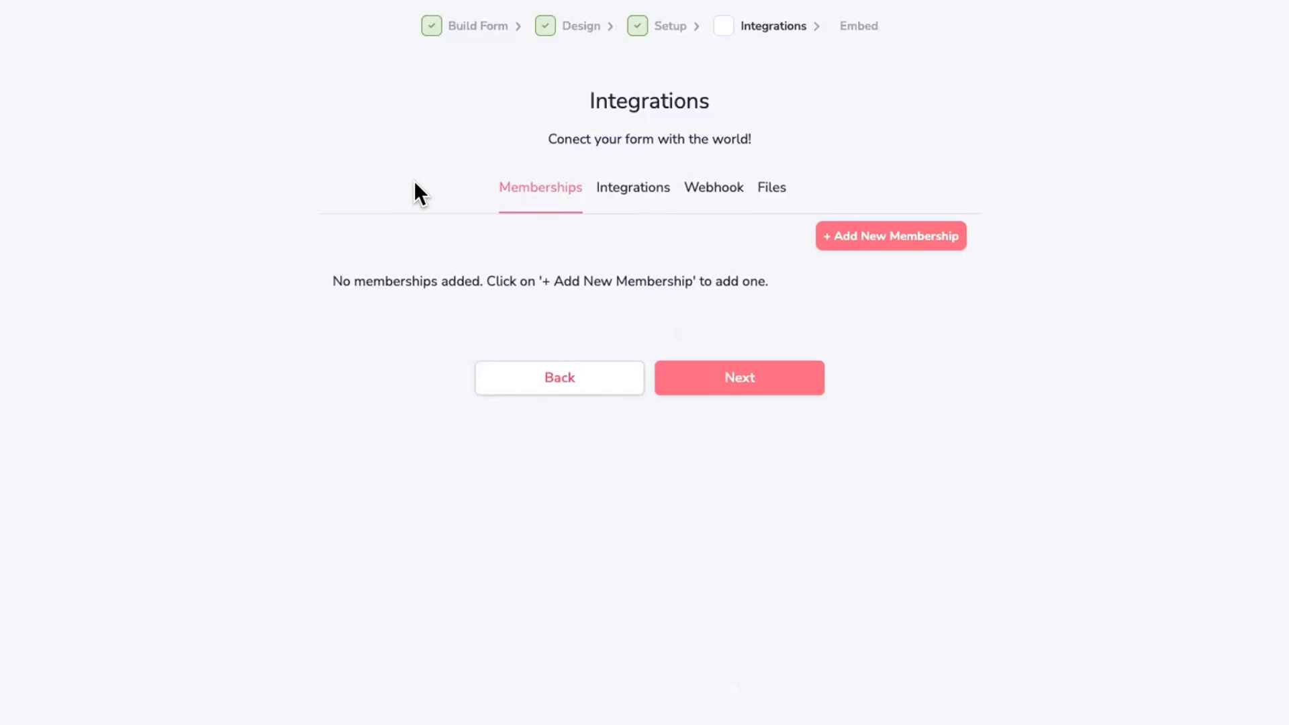
pyautogui.click(876, 235)
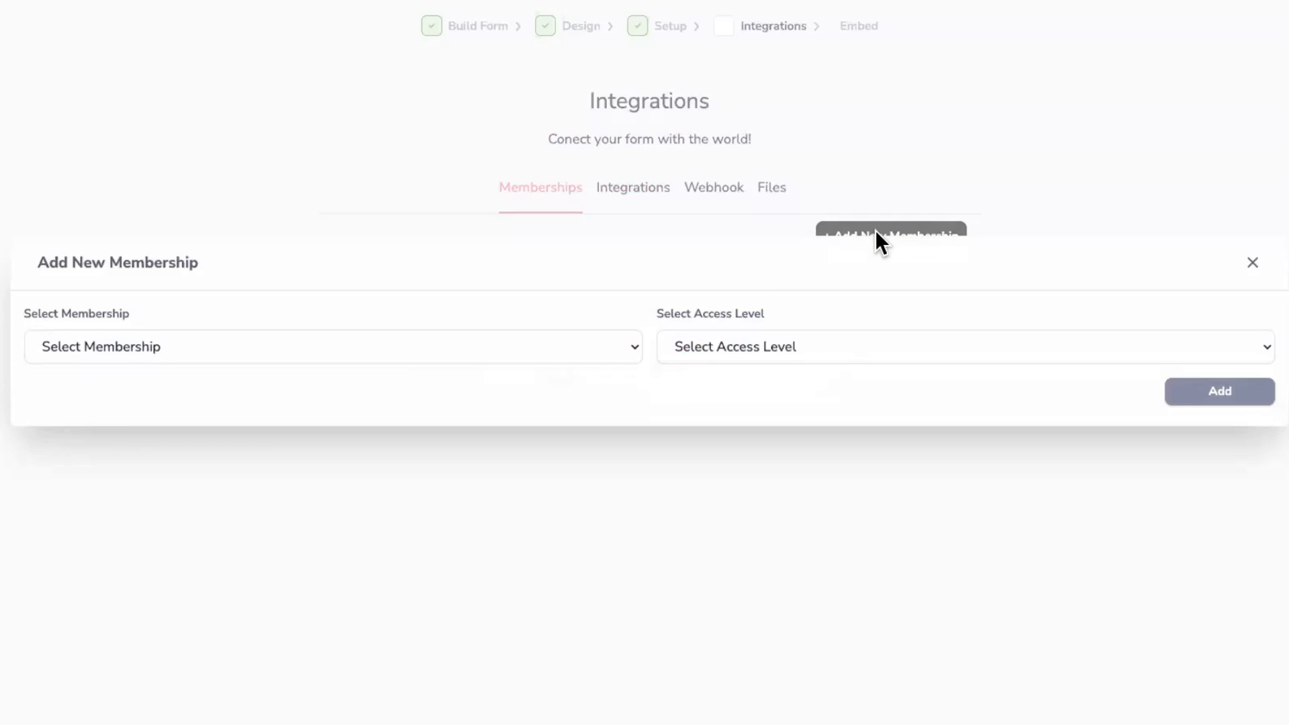
pyautogui.click(353, 344)
pyautogui.click(753, 348)
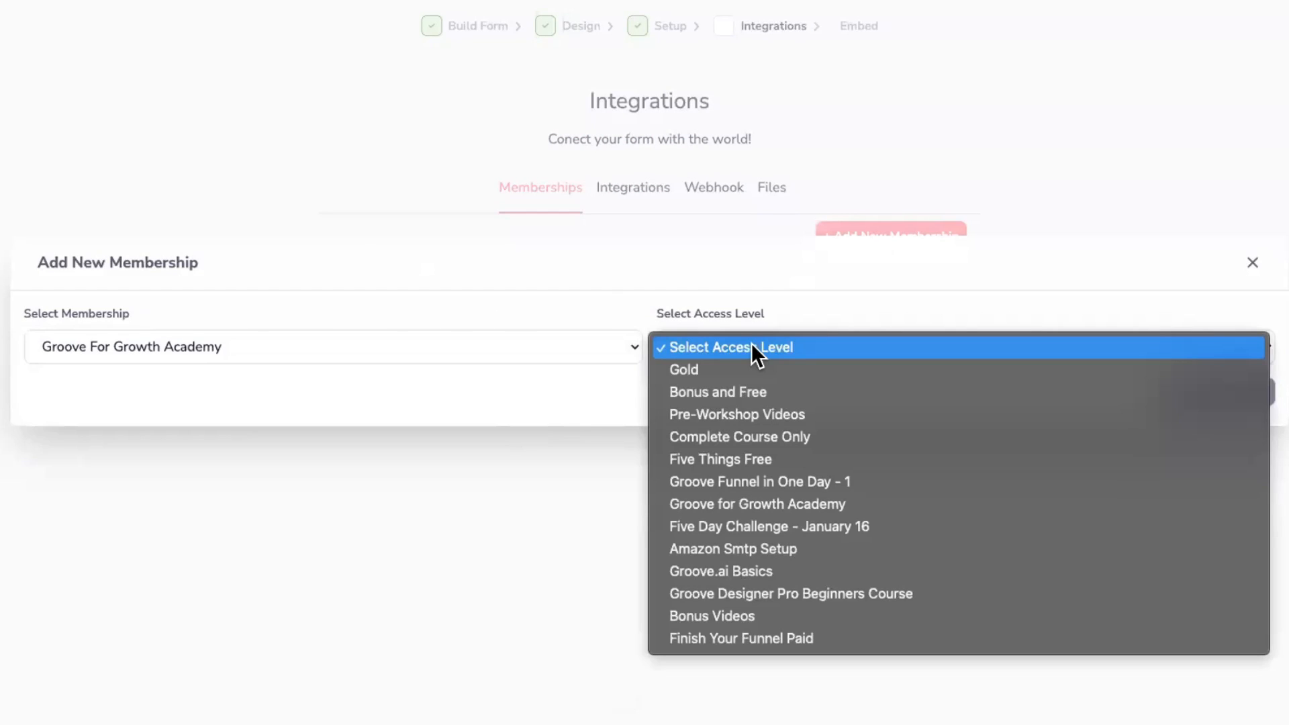
pyautogui.click(739, 460)
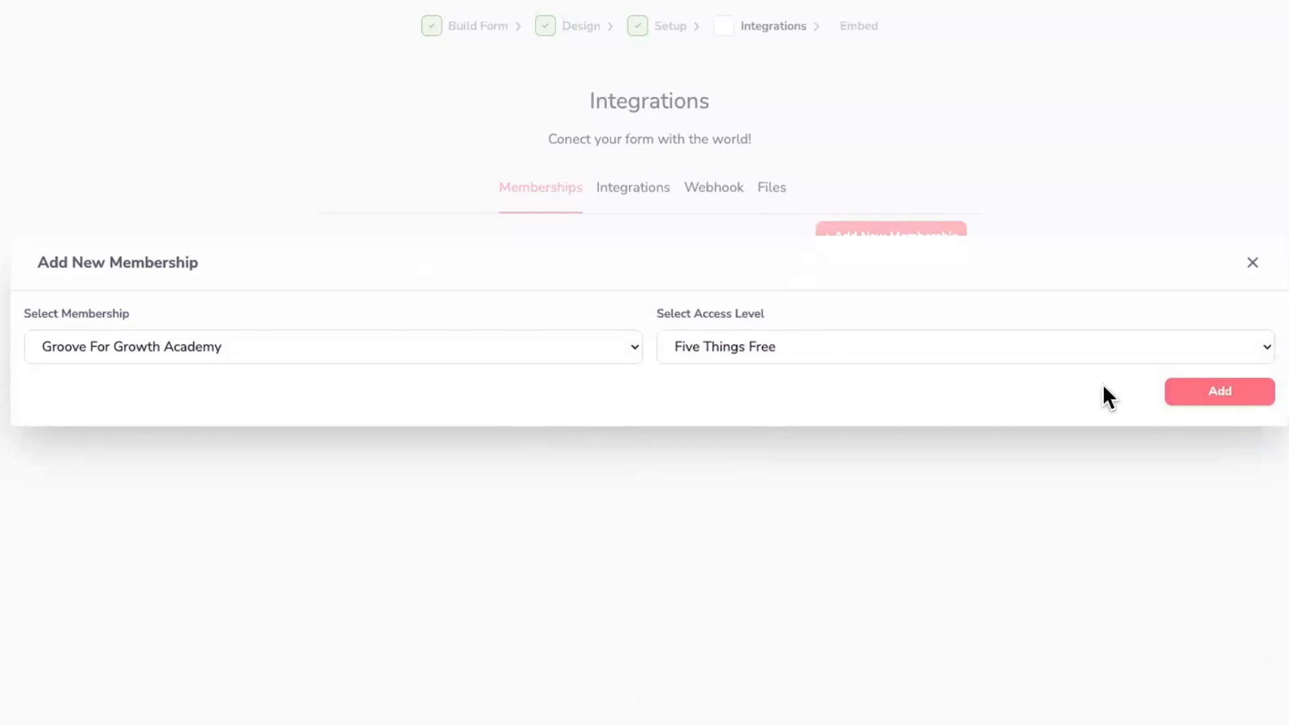
pyautogui.click(1205, 397)
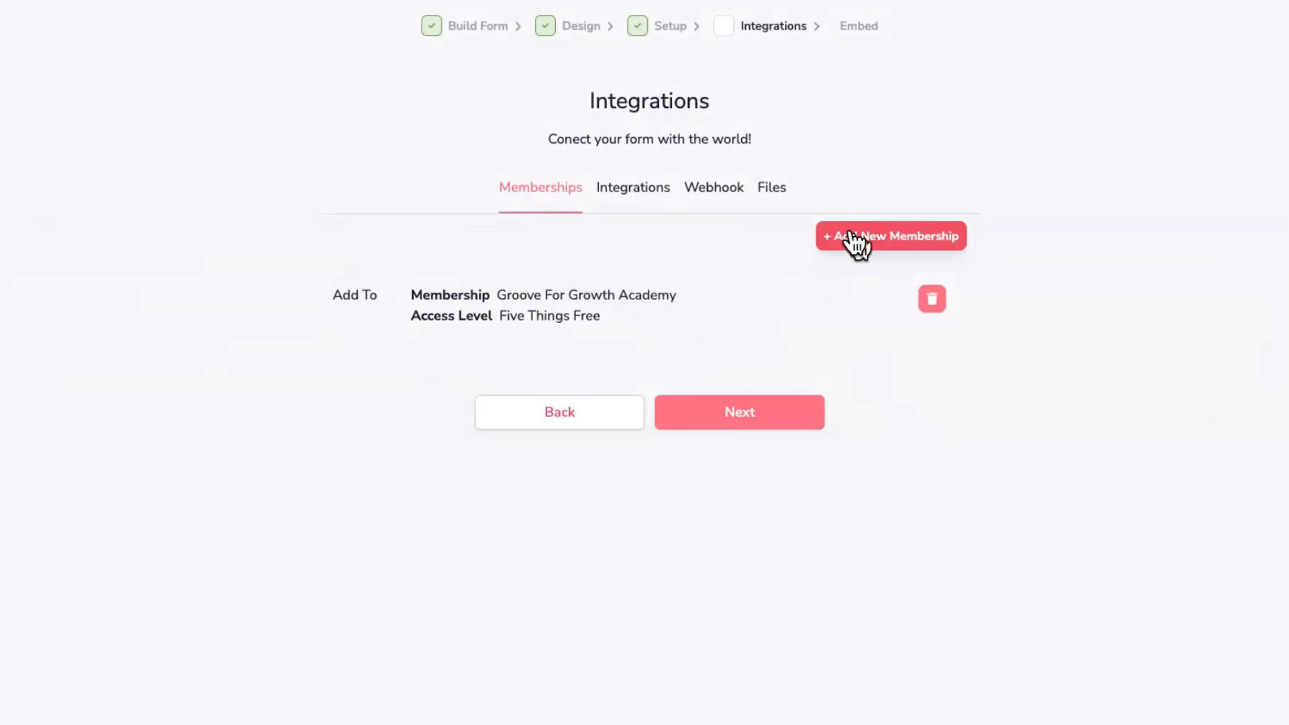
# Step: Look over the new integration types, then dismiss the form without adding one
pyautogui.click(638, 191)
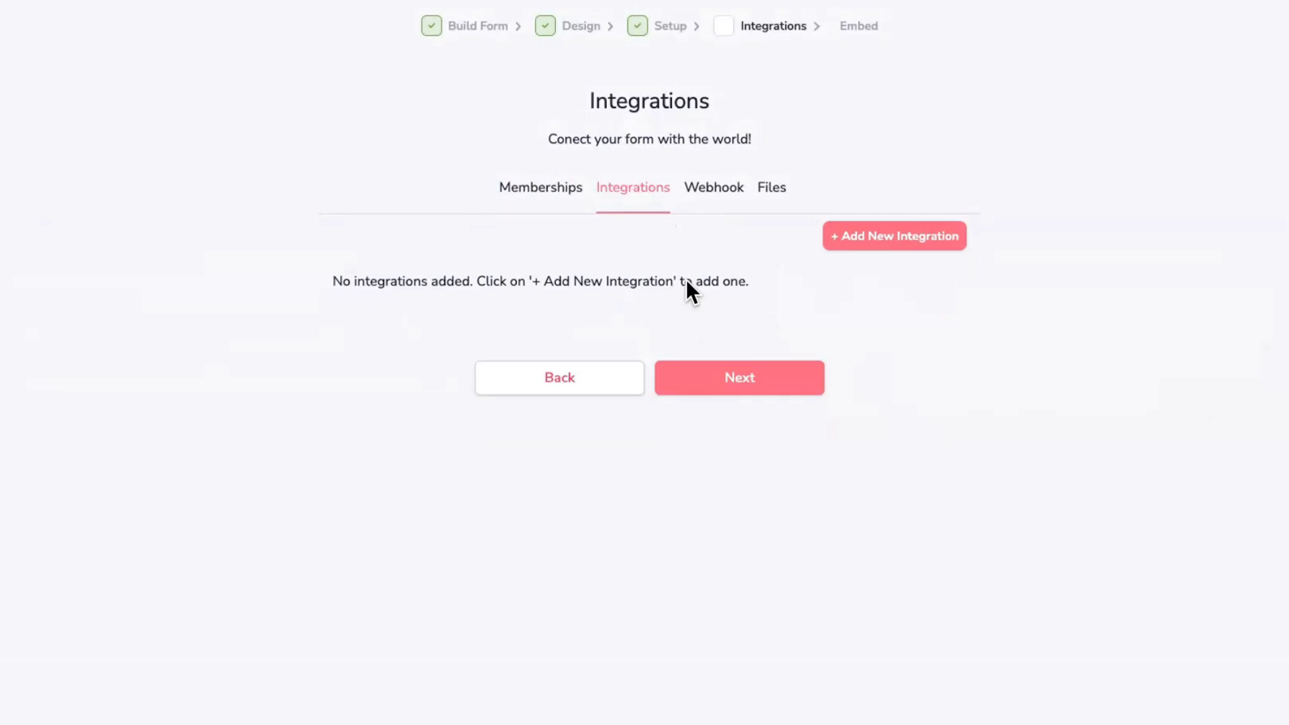
pyautogui.click(858, 249)
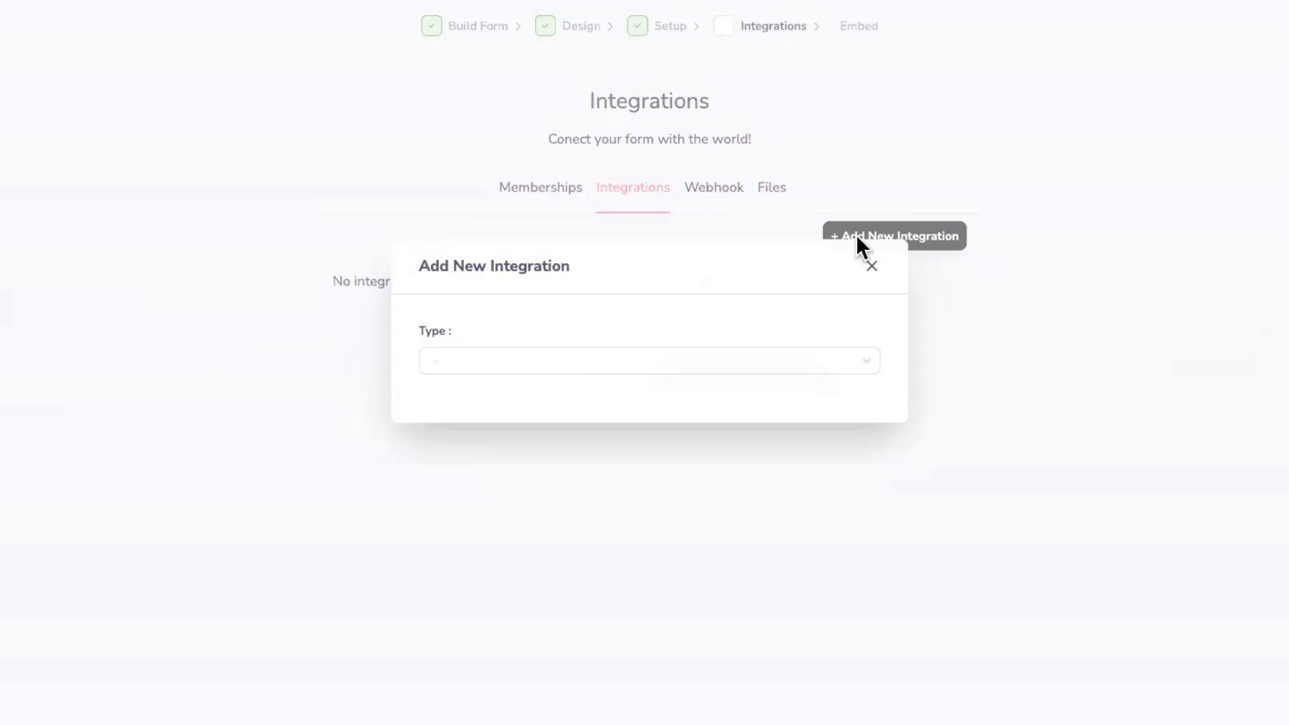
pyautogui.click(594, 369)
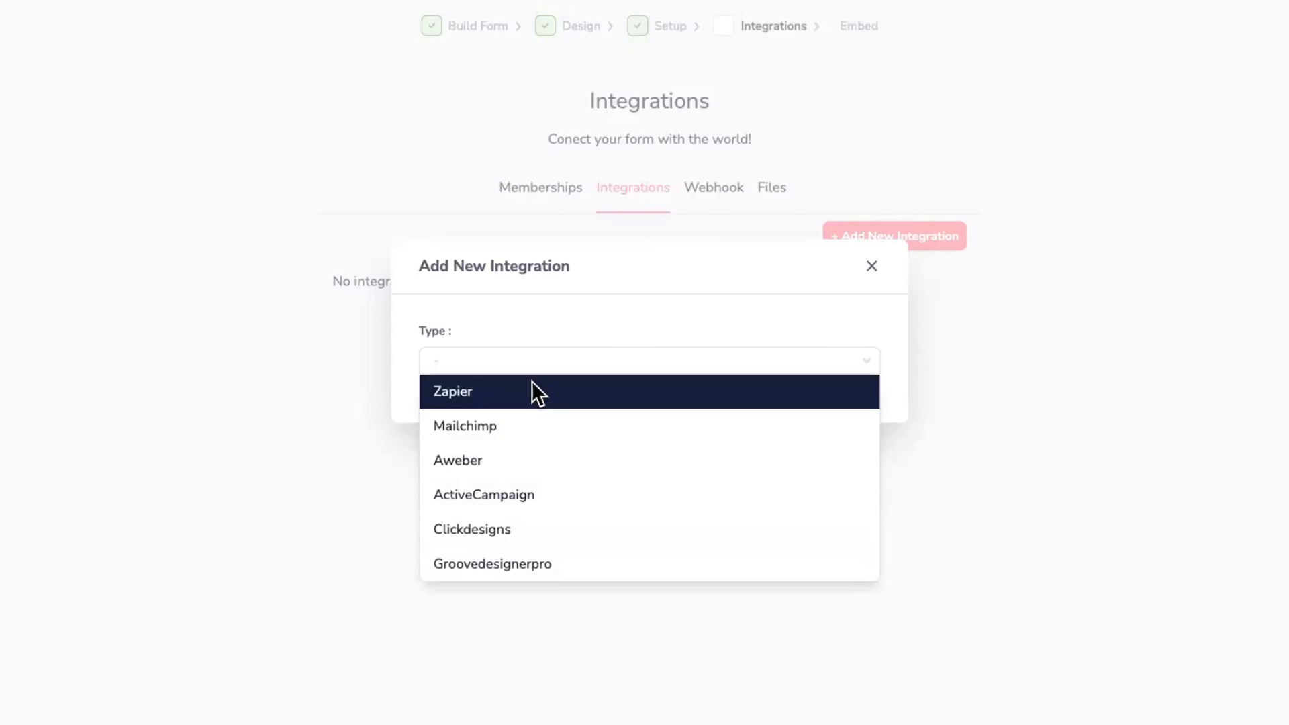
pyautogui.click(871, 266)
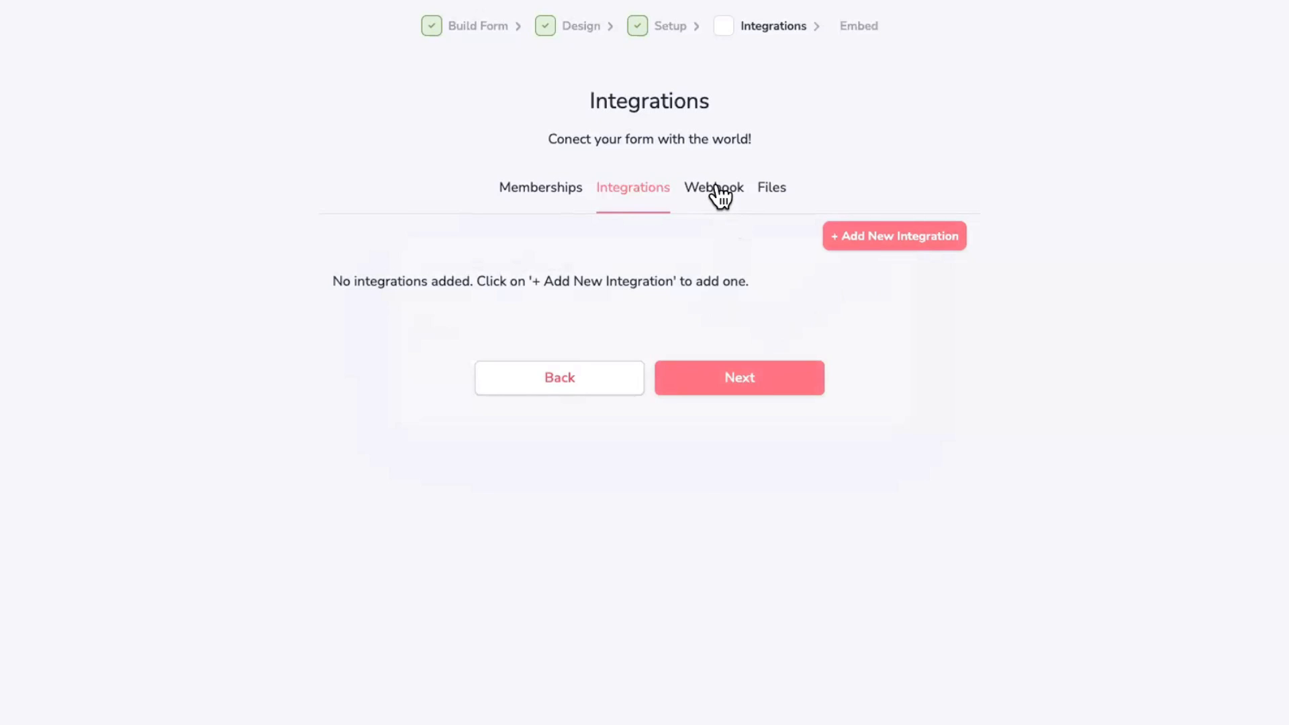
# Step: Attach Free 20 Step Cheat Sheet from the File Library to the form
pyautogui.click(766, 193)
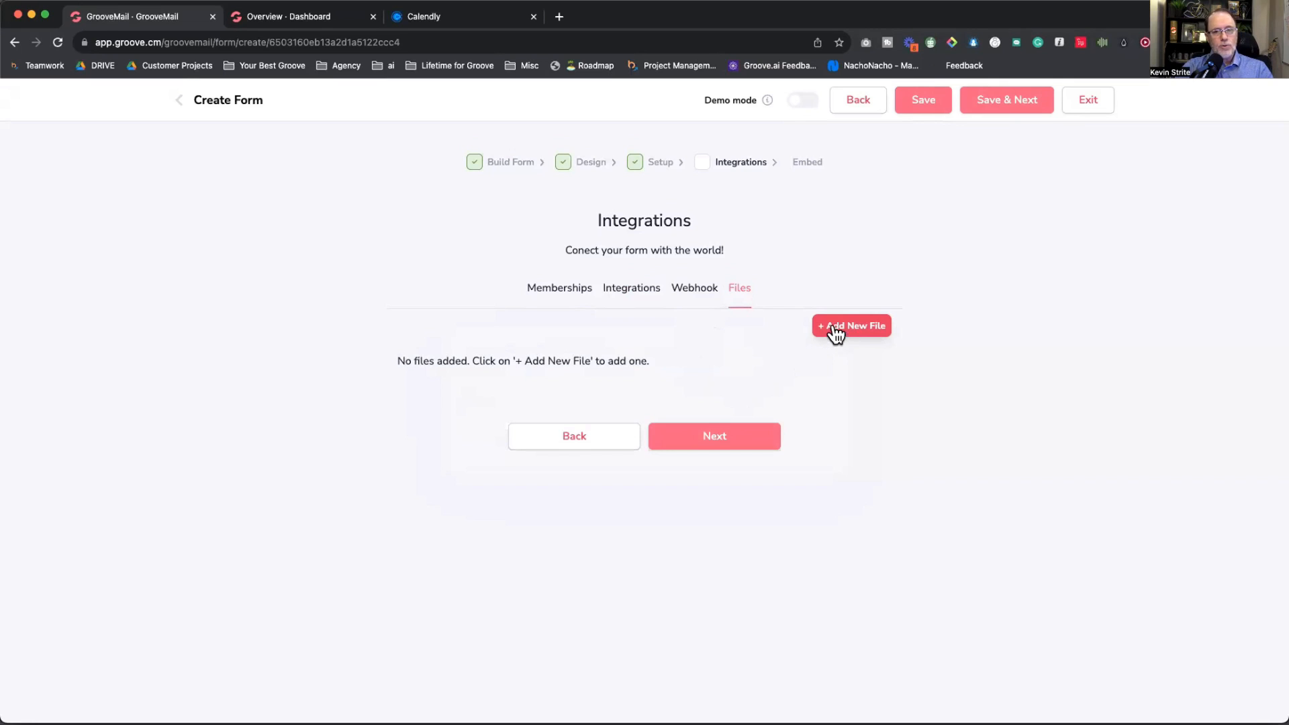
pyautogui.click(835, 331)
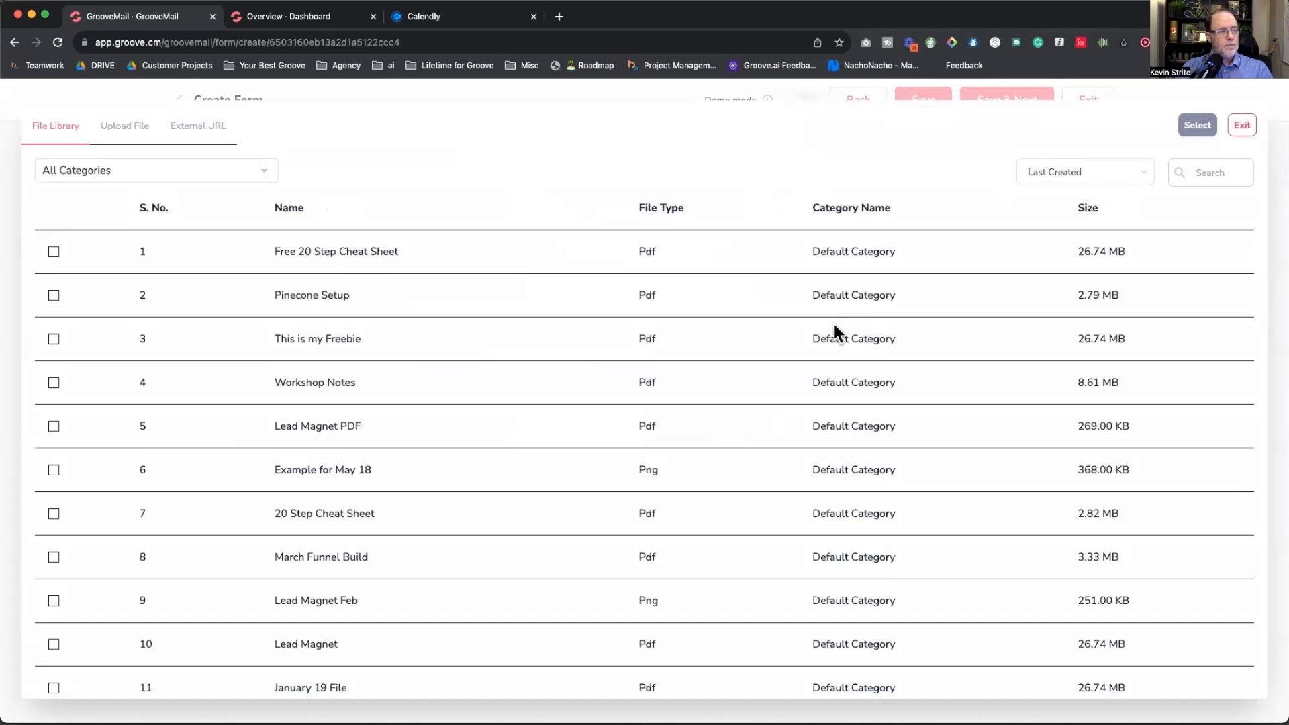
pyautogui.click(54, 253)
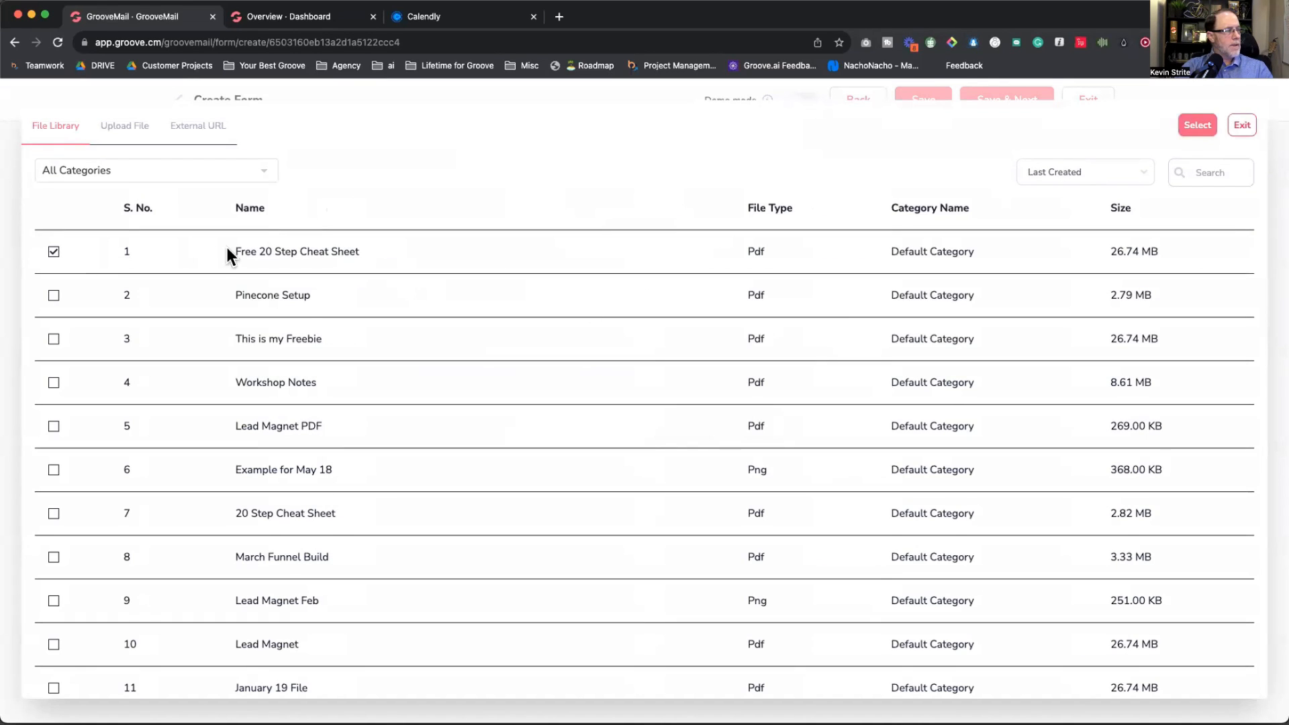
pyautogui.click(1198, 128)
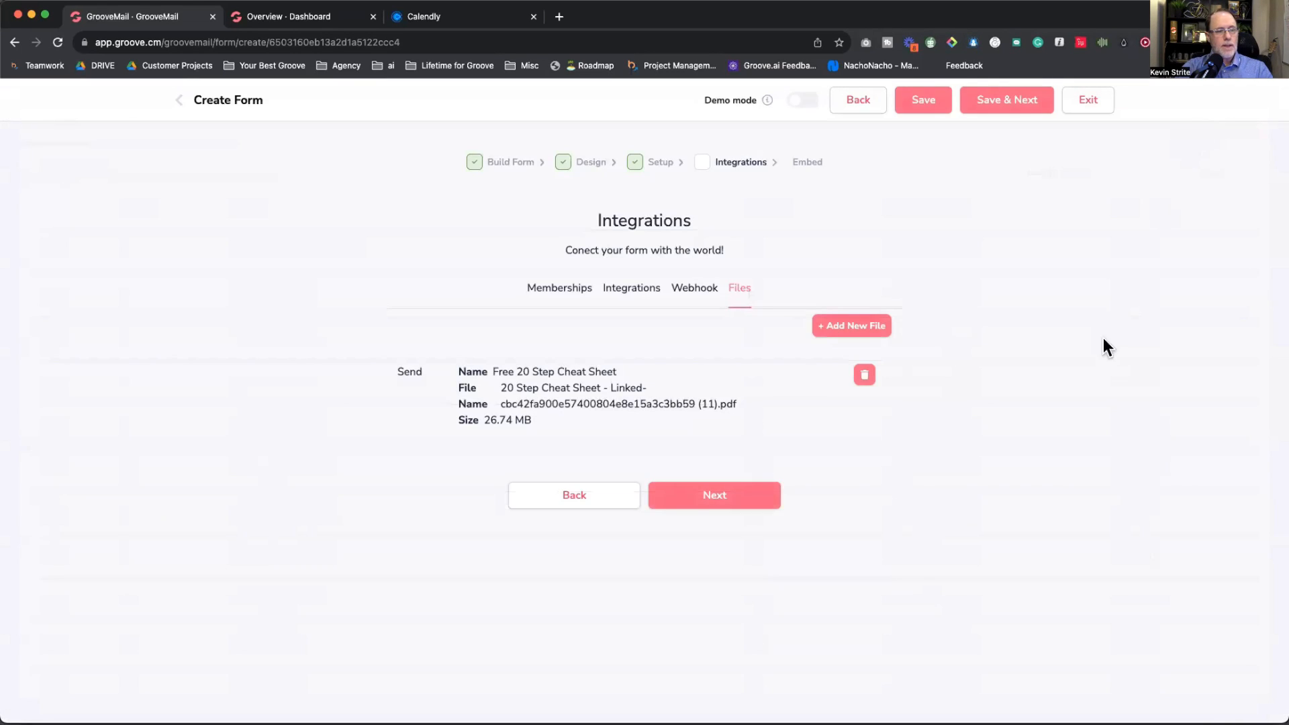
# Step: Attach Pinecone Setup as well, then delete both attached files
pyautogui.click(845, 327)
pyautogui.click(53, 295)
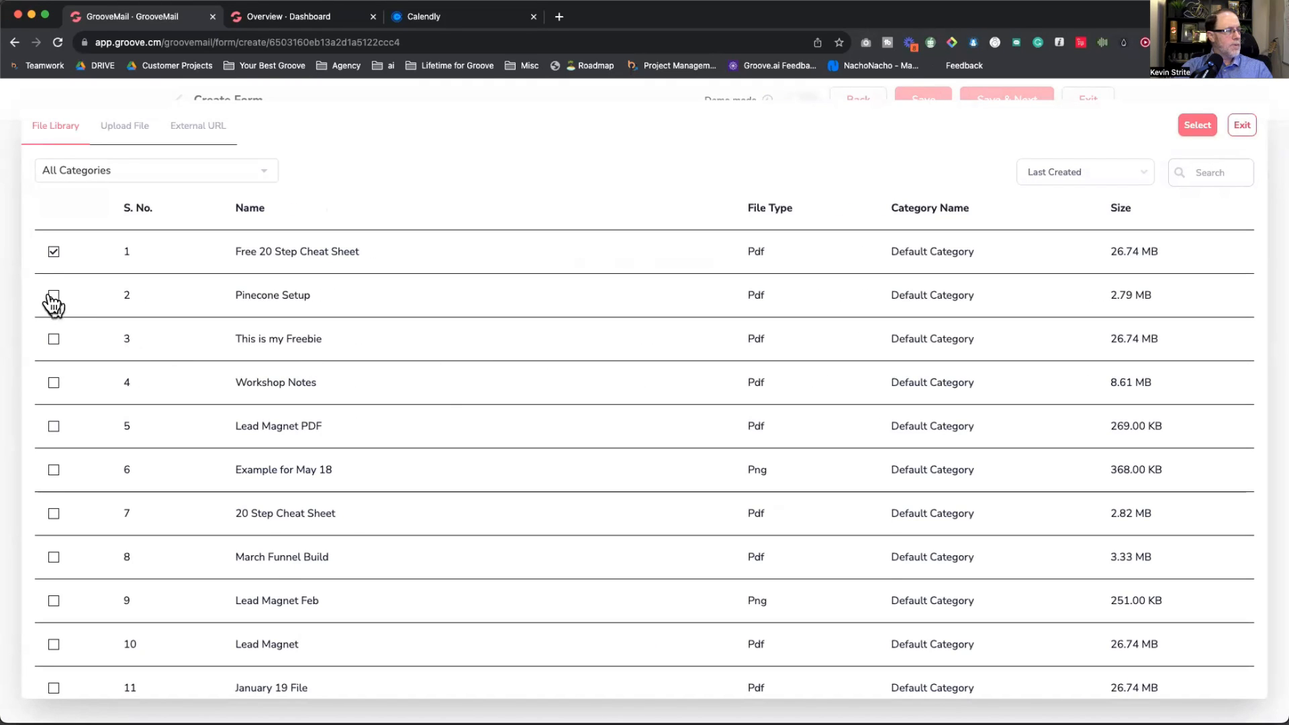
pyautogui.click(53, 343)
pyautogui.click(54, 296)
pyautogui.click(1199, 126)
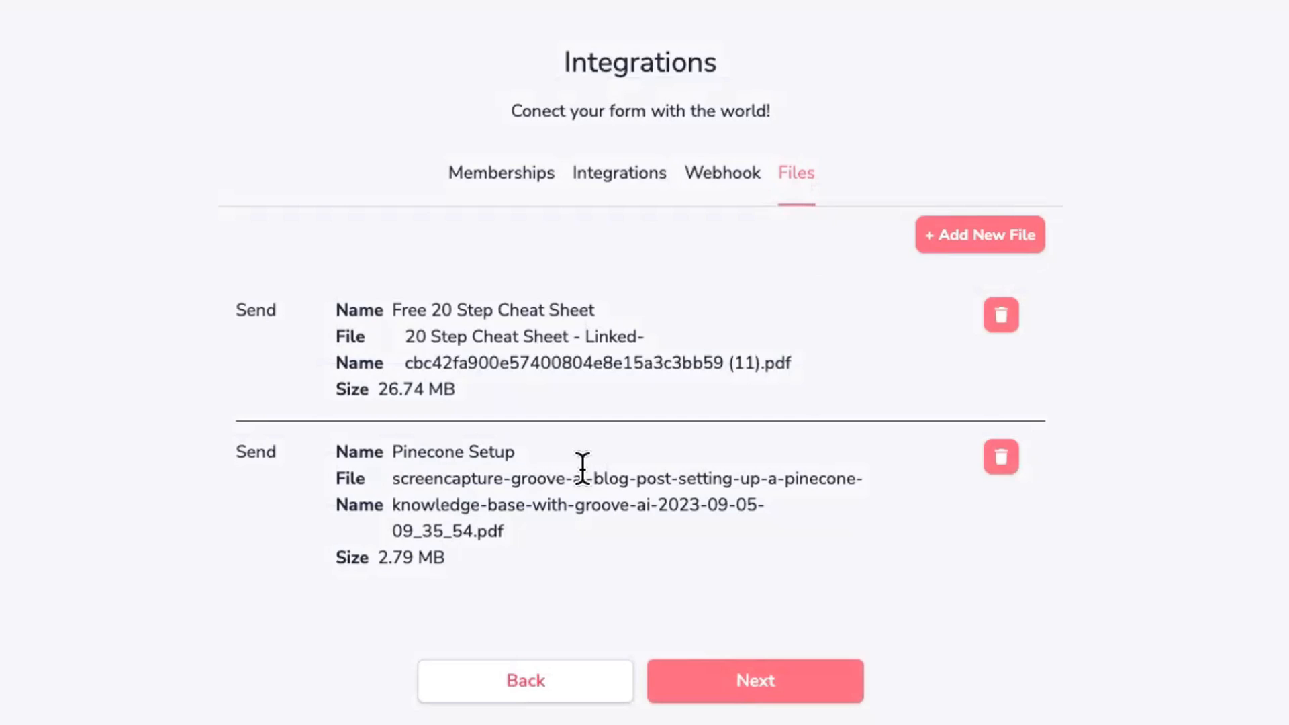
pyautogui.click(1002, 321)
pyautogui.click(1002, 321)
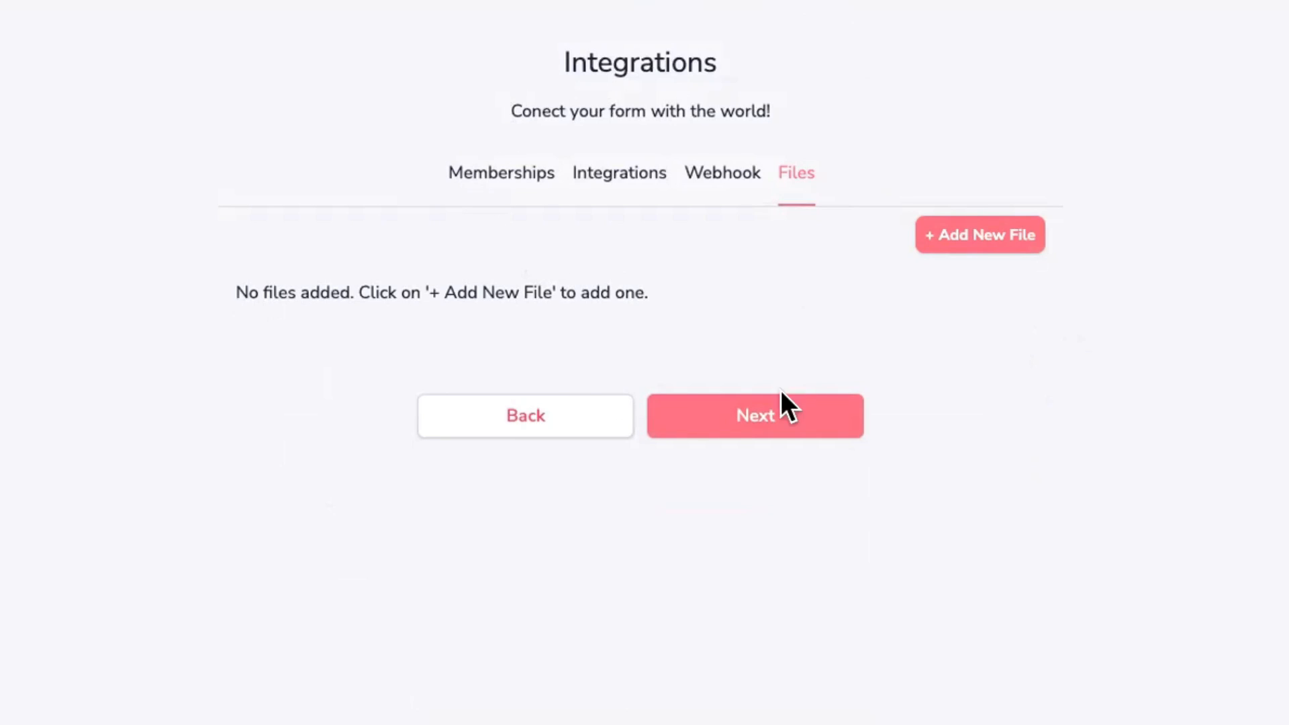
# Step: Finish the form, keep the Default Style preset, highlight its embed code, and return to Forms
pyautogui.click(783, 423)
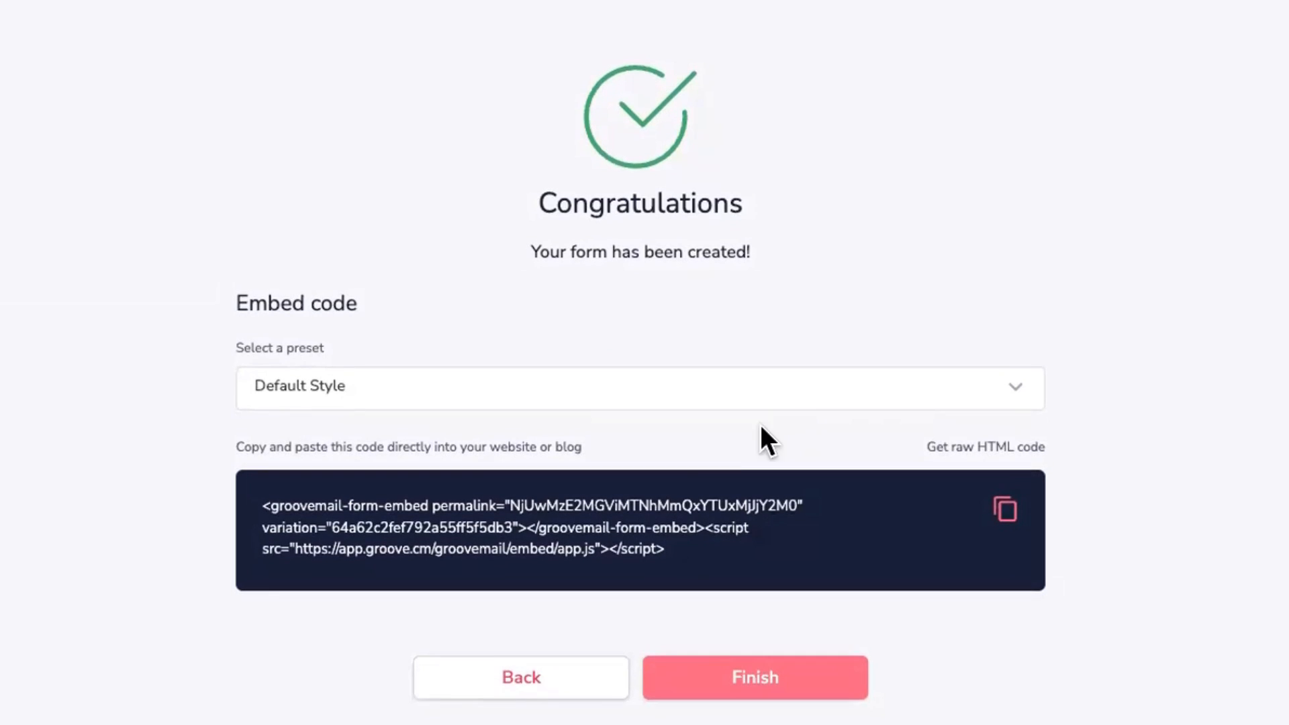
pyautogui.moveTo(740, 562); pyautogui.dragTo(276, 485)
pyautogui.click(322, 391)
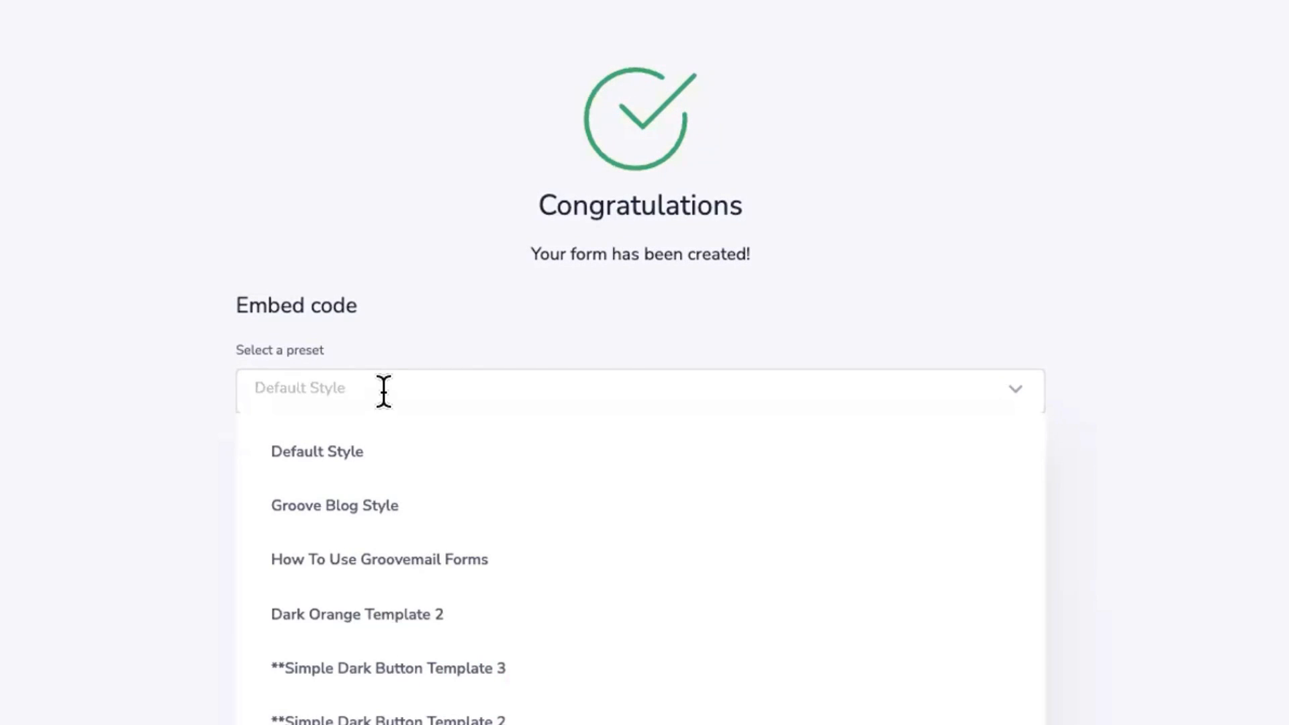
pyautogui.click(395, 329)
pyautogui.moveTo(688, 556); pyautogui.dragTo(300, 486)
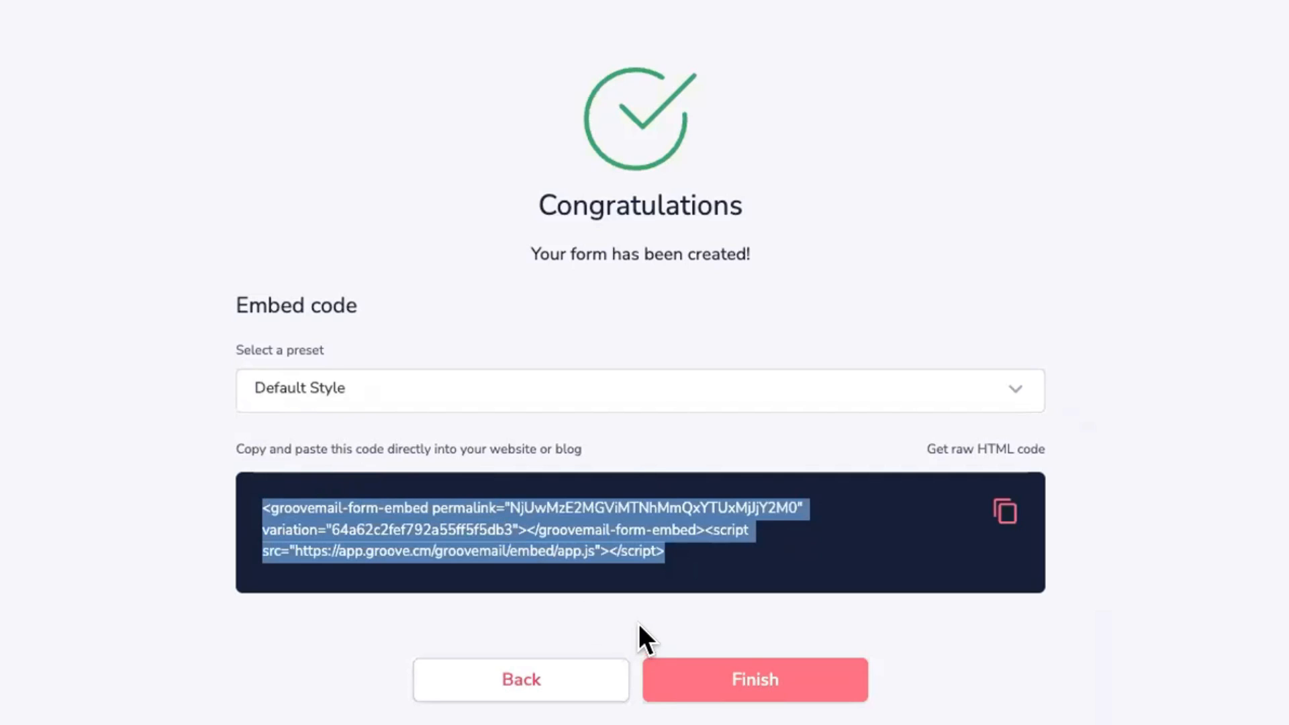
pyautogui.click(766, 686)
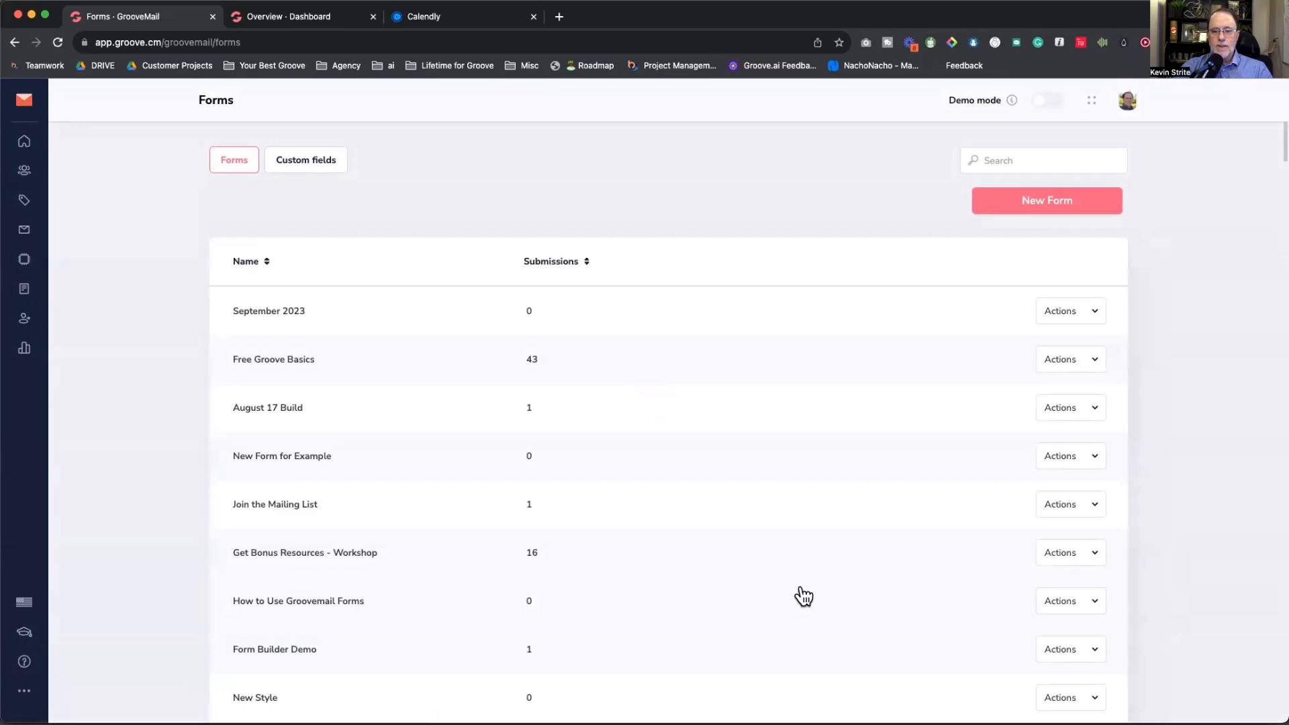
# Step: Go back to the lead-magnet link slide, then forward to Let's Build our Opt-in Form
pyautogui.press('super+Tab')
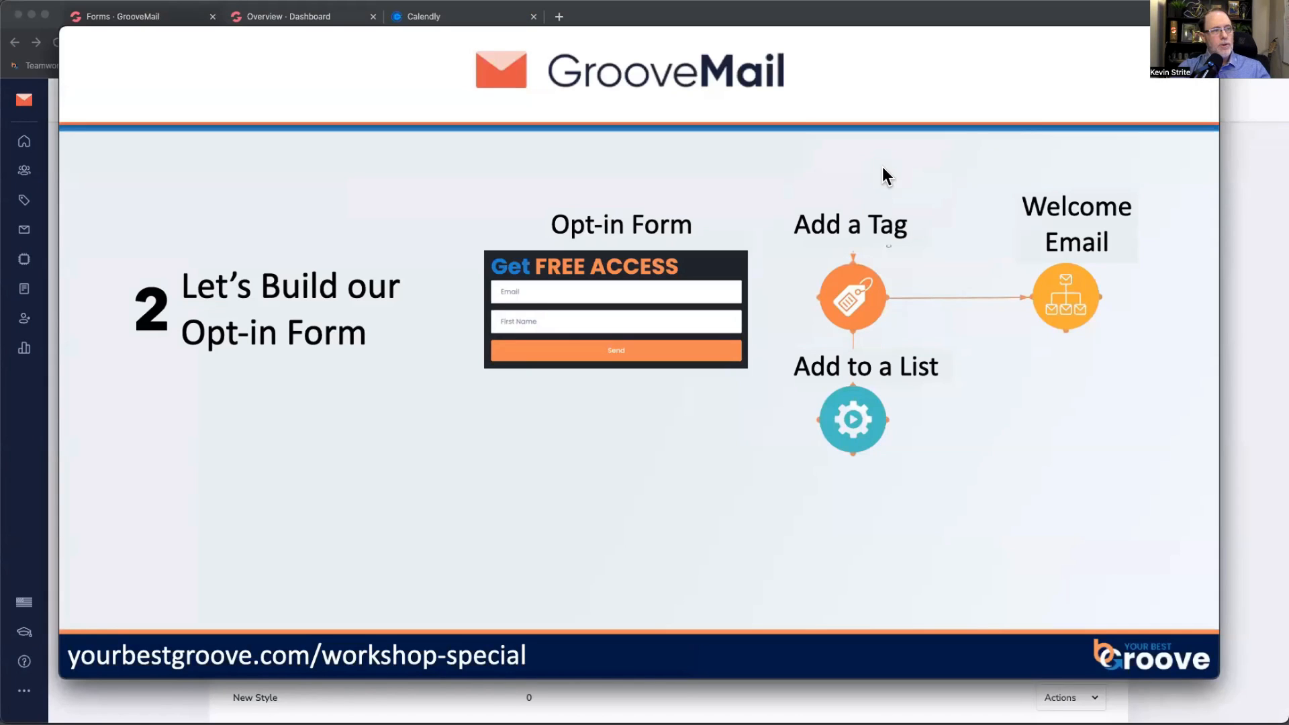
pyautogui.press('Left')
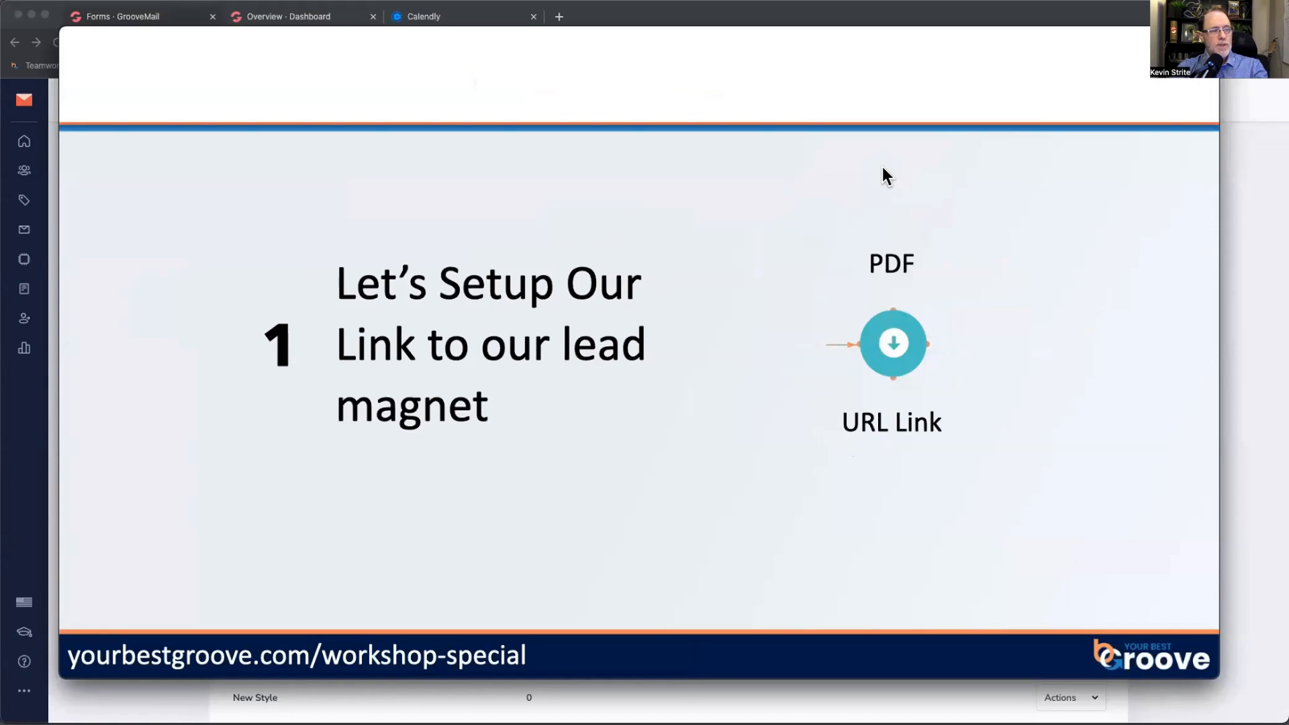
pyautogui.press('Right')
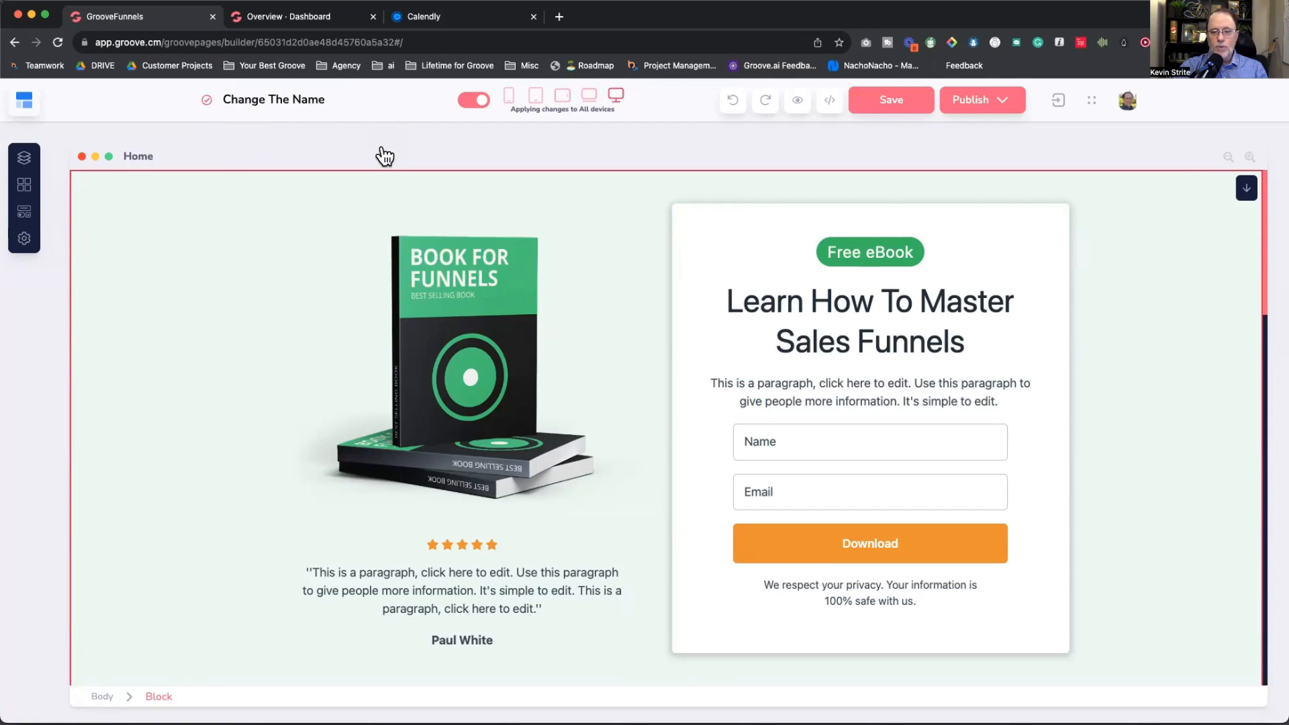
# Step: Advance the slide deck to the Before We Build slide
pyautogui.press('super+Tab')
pyautogui.press('Right')
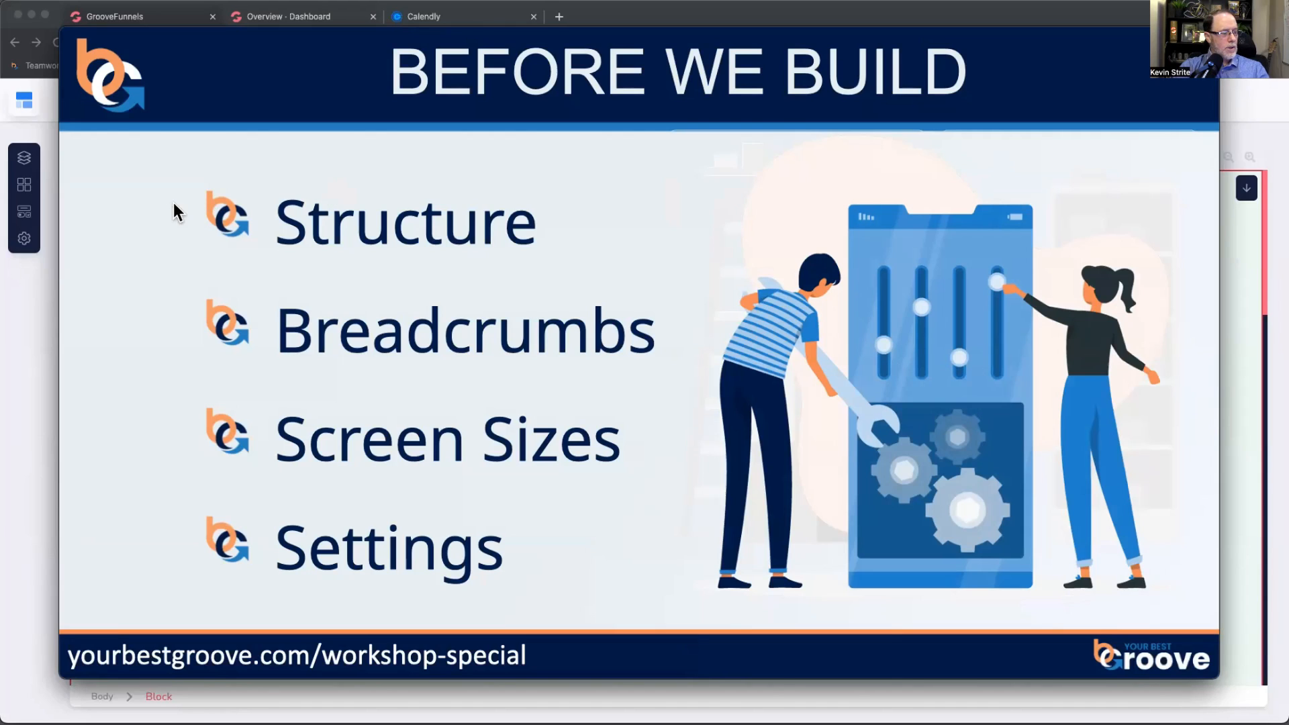
# Step: Switch from the slides back to the GroovePages editor showing empty Page 3
pyautogui.press('super+Tab')
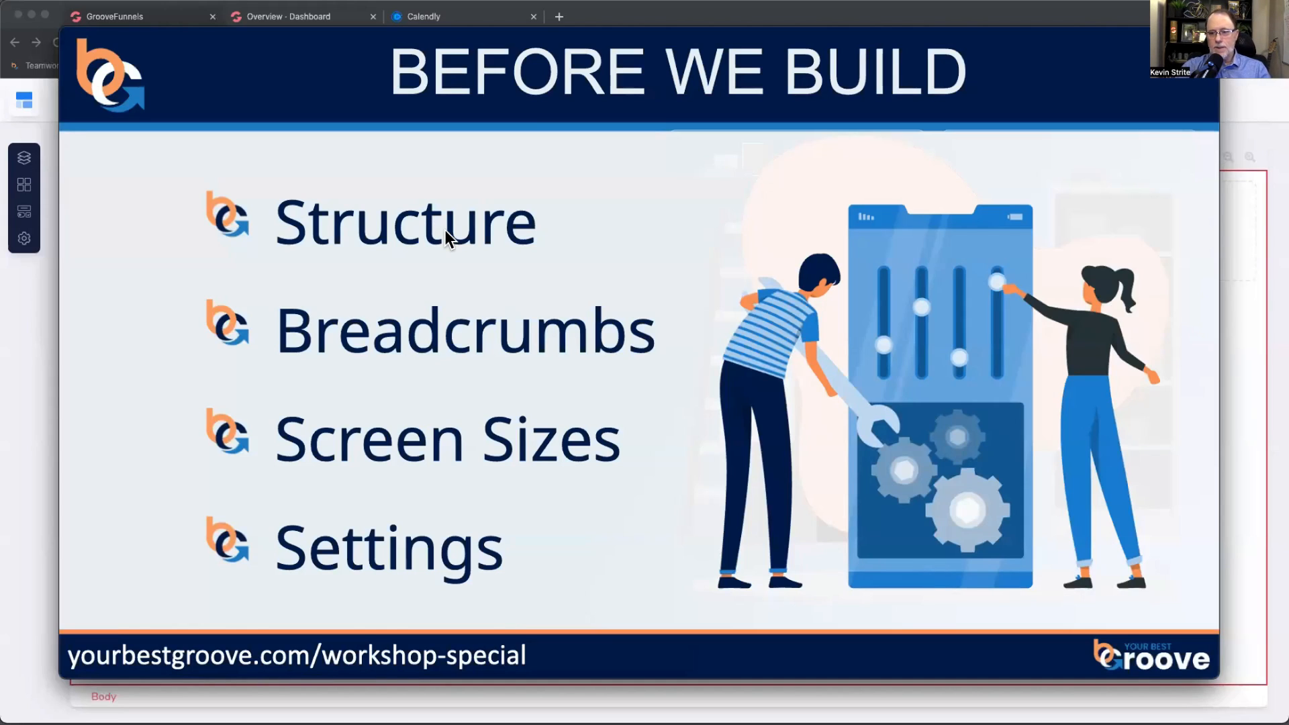
pyautogui.press('super+Tab')
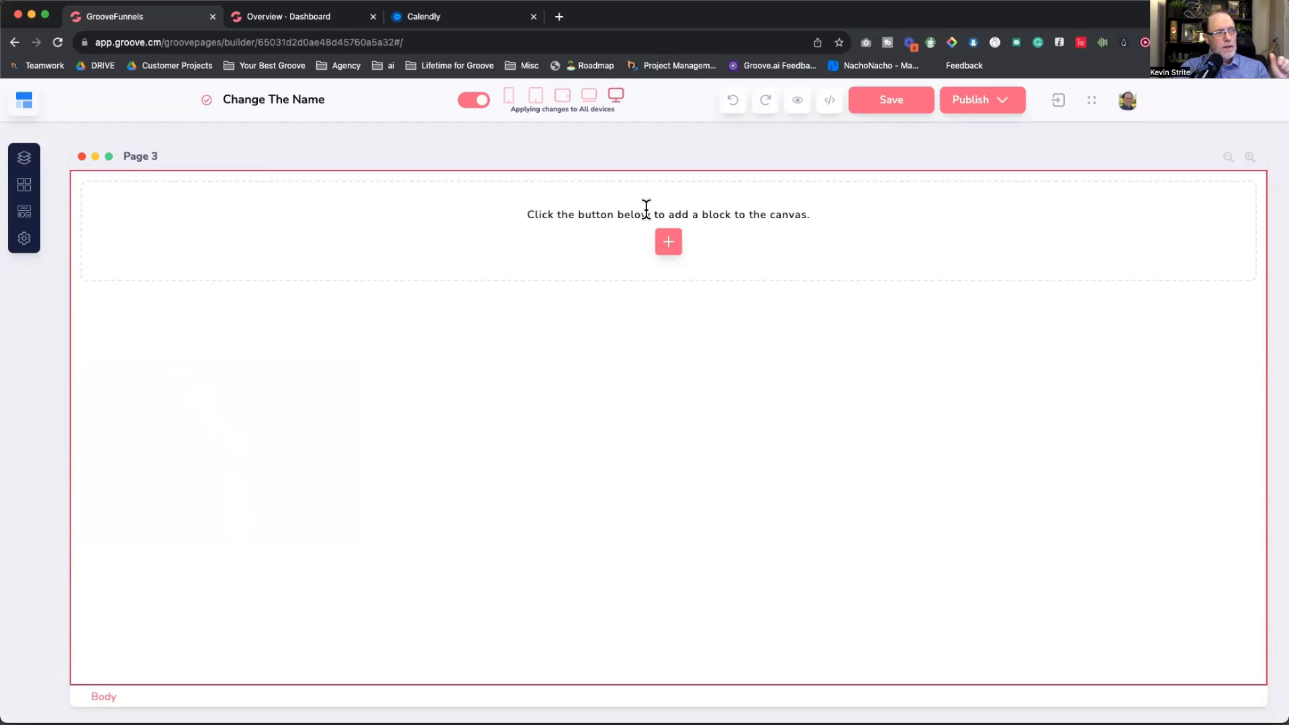
# Step: Insert an Empty container block onto Page 3 and select it to edit its Block style
pyautogui.click(668, 241)
pyautogui.click(108, 339)
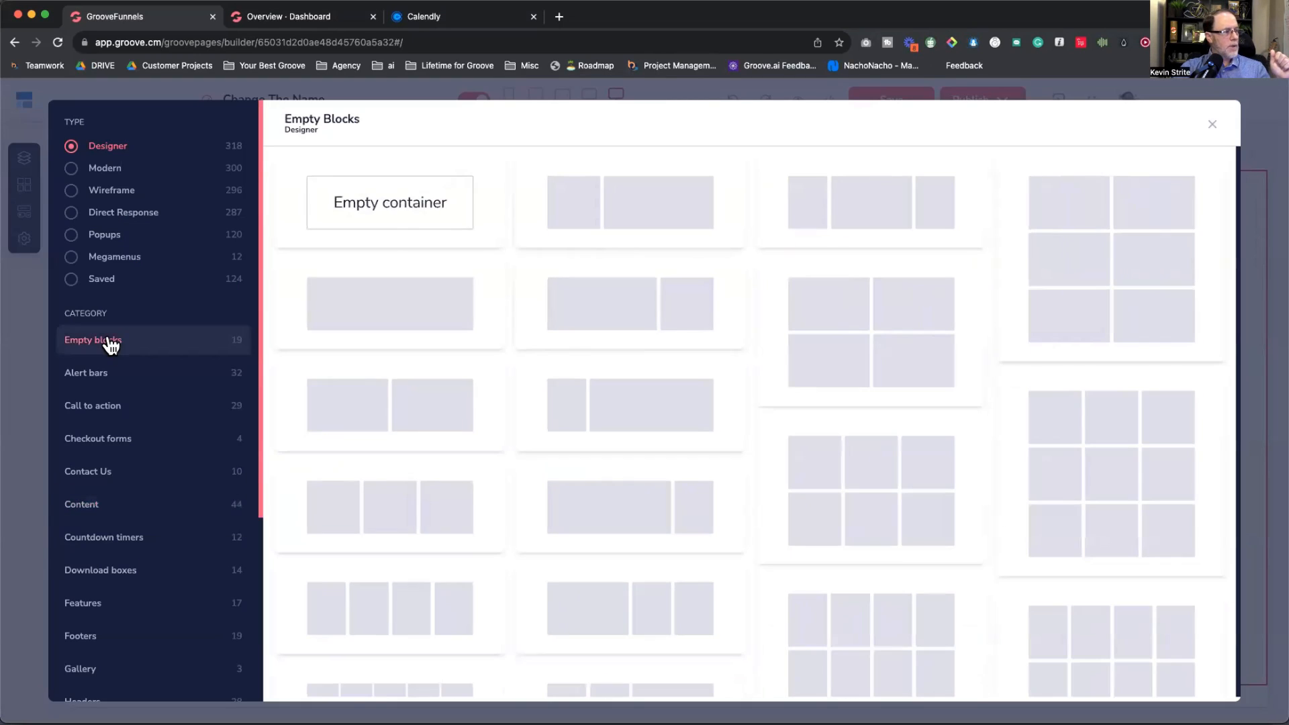
pyautogui.click(391, 209)
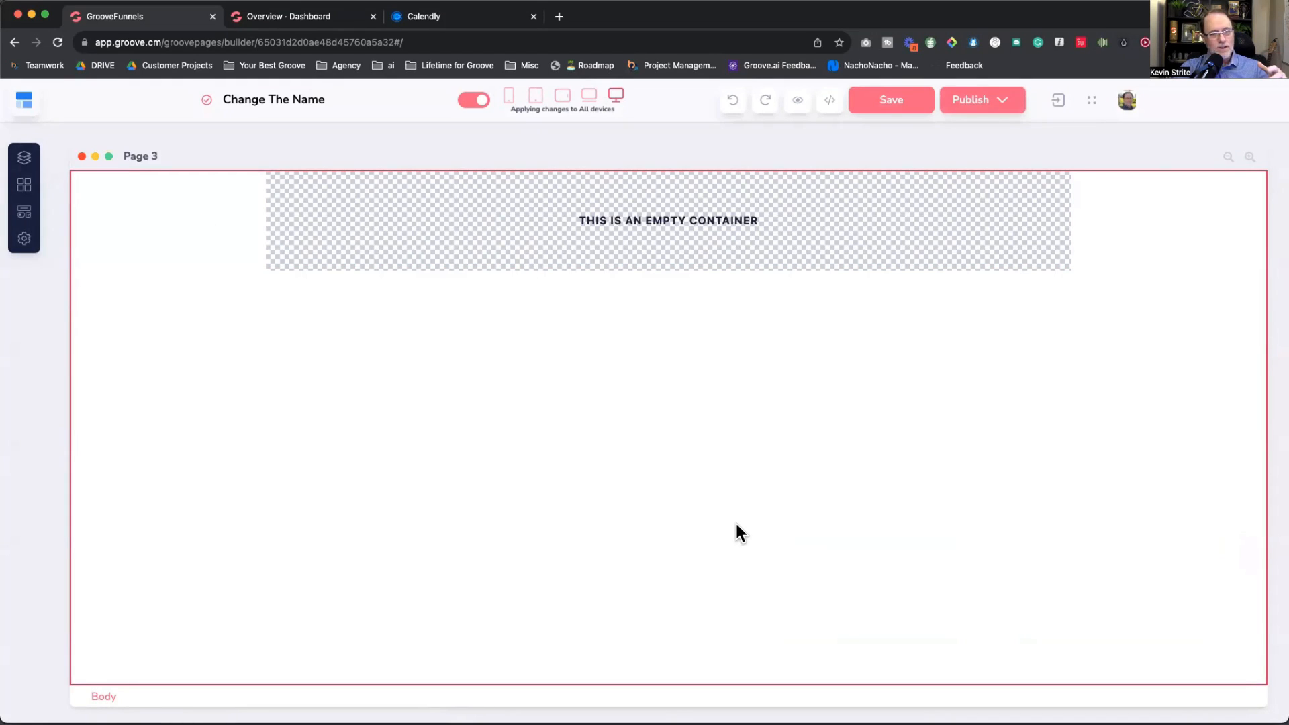
pyautogui.click(171, 216)
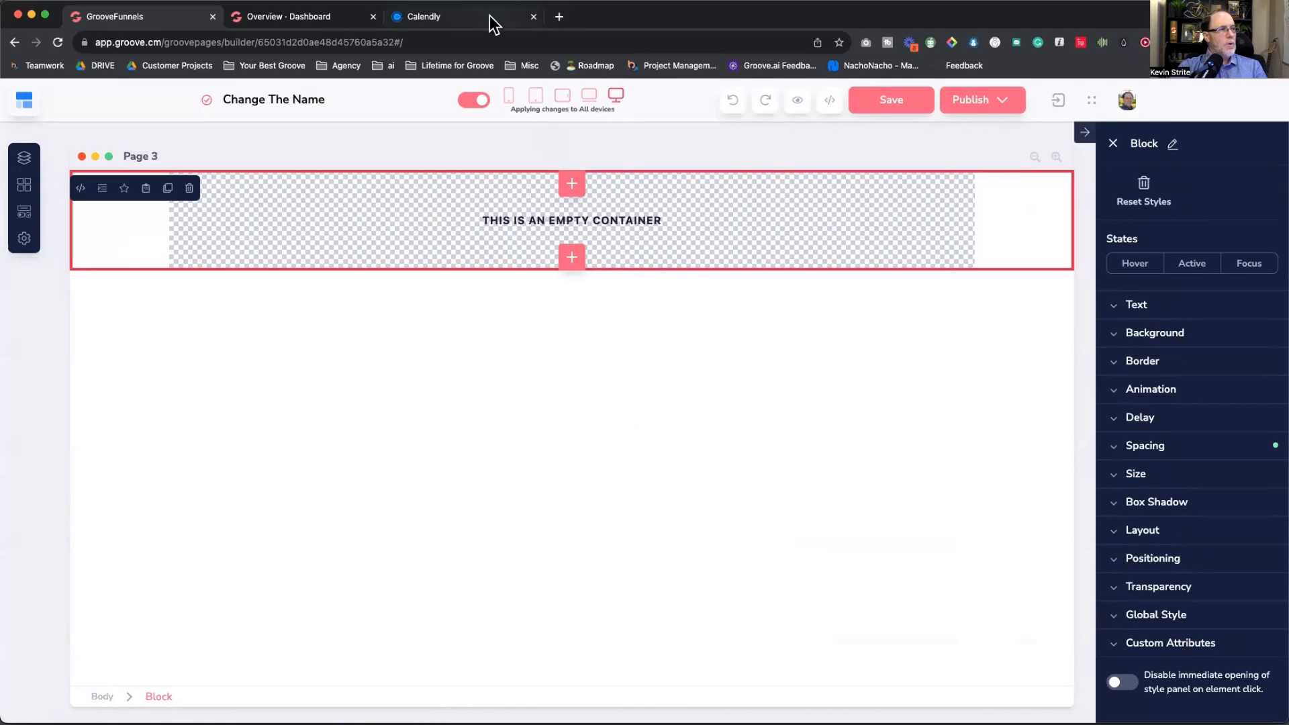
# Step: Load yourbestgroove.com in a new tab, scroll through its sections, then return to the GroovePages builder
pyautogui.click(559, 16)
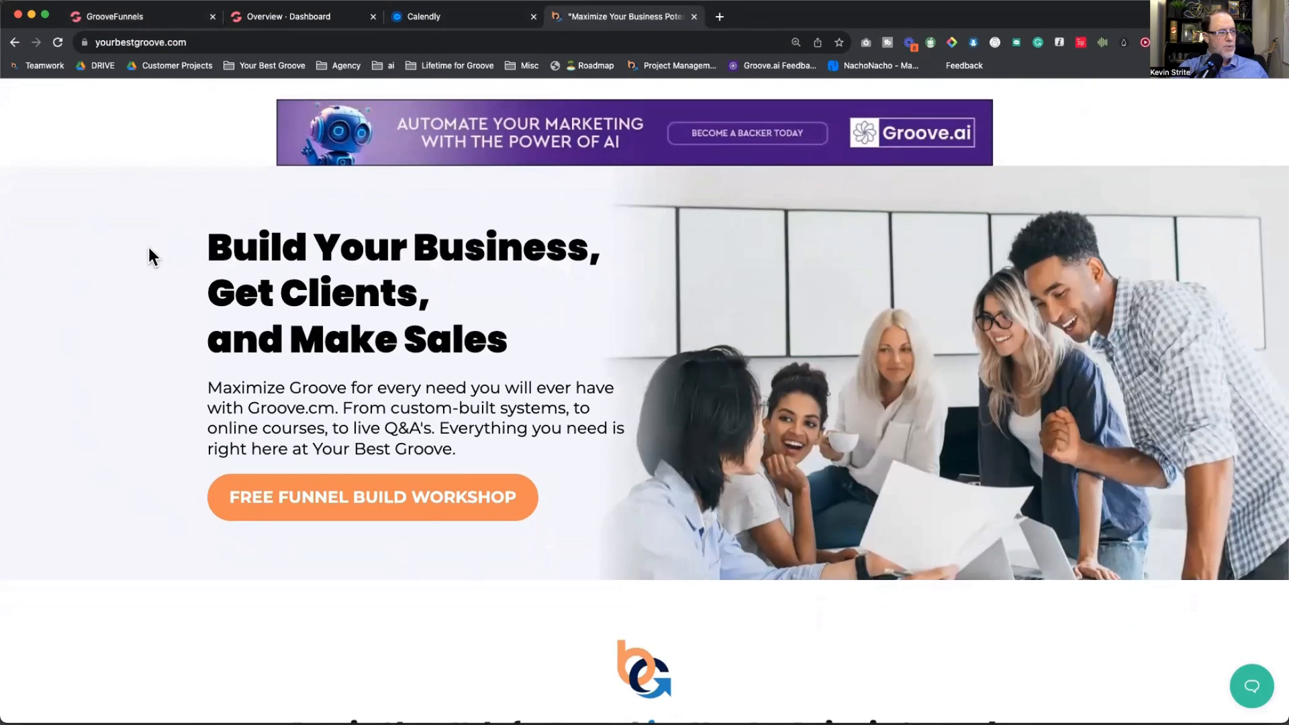
pyautogui.scroll(-6, 364, 368)
pyautogui.scroll(-1, 363, 364)
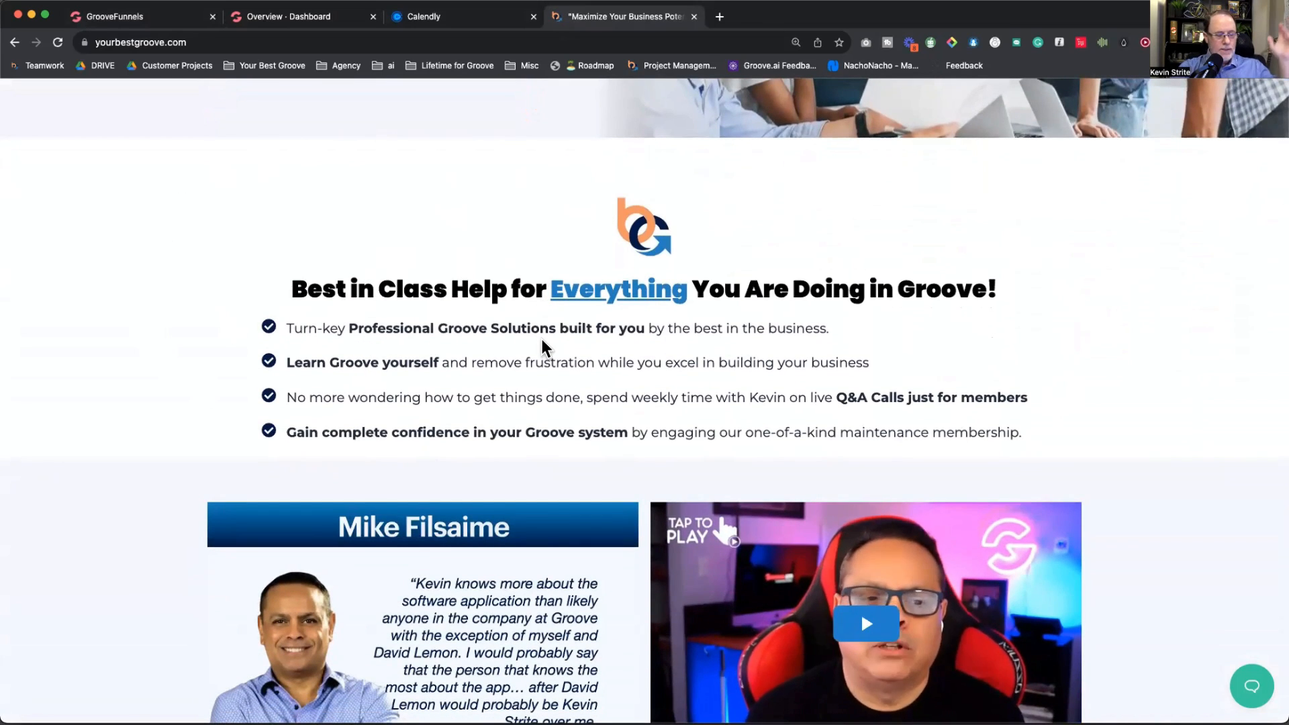
pyautogui.scroll(-5, 541, 340)
pyautogui.scroll(-7, 542, 340)
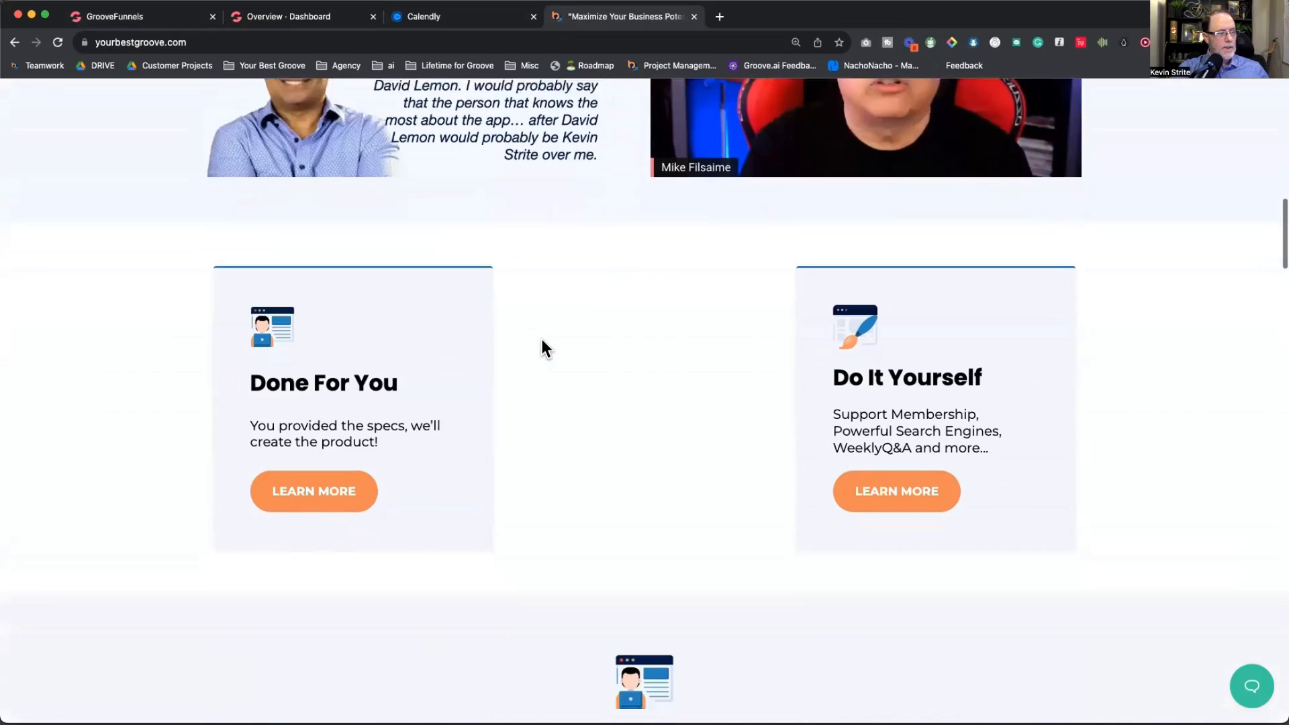
pyautogui.scroll(-6, 541, 340)
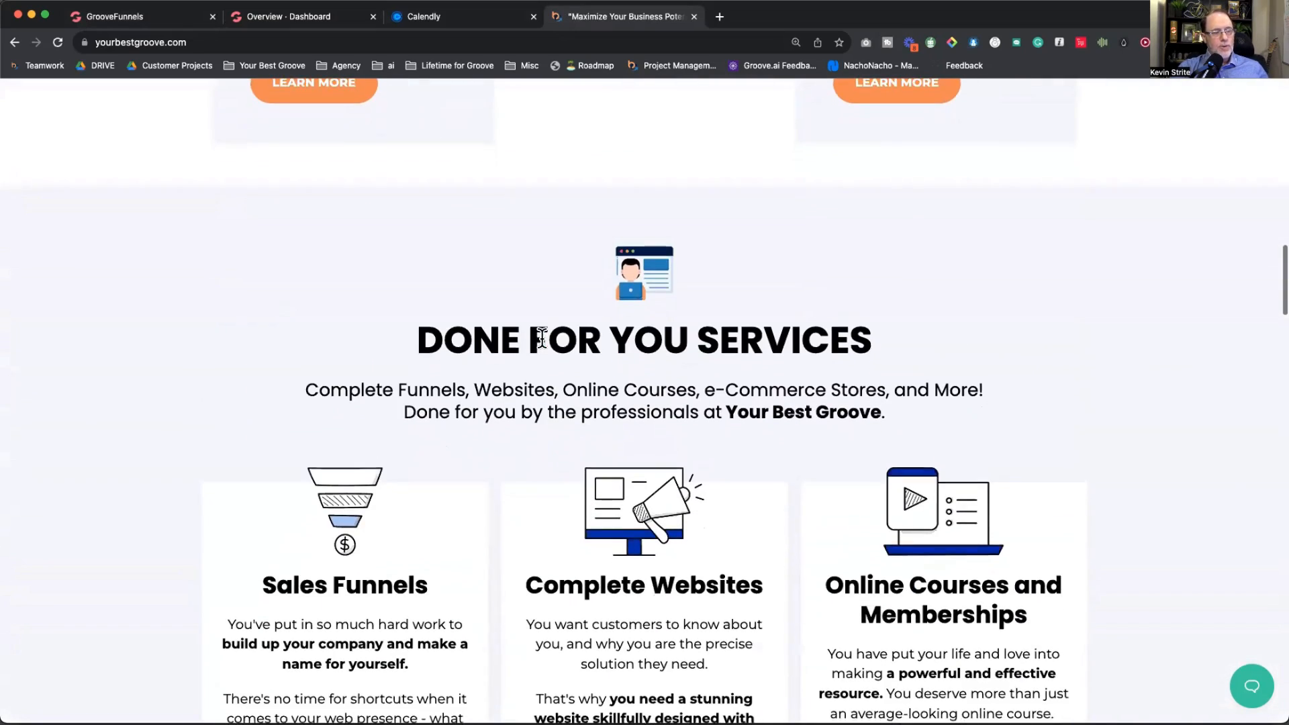
pyautogui.scroll(-5, 542, 340)
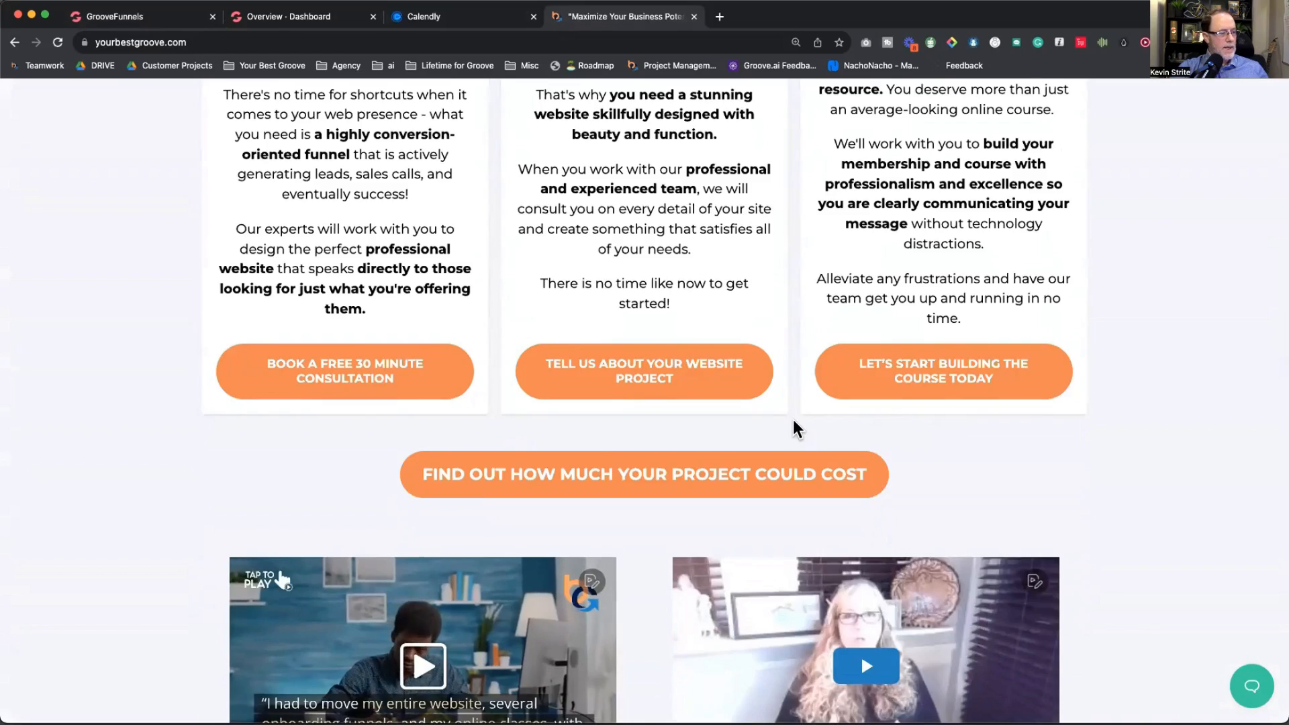
pyautogui.scroll(-3, 794, 426)
pyautogui.scroll(-4, 841, 441)
pyautogui.scroll(-7, 841, 441)
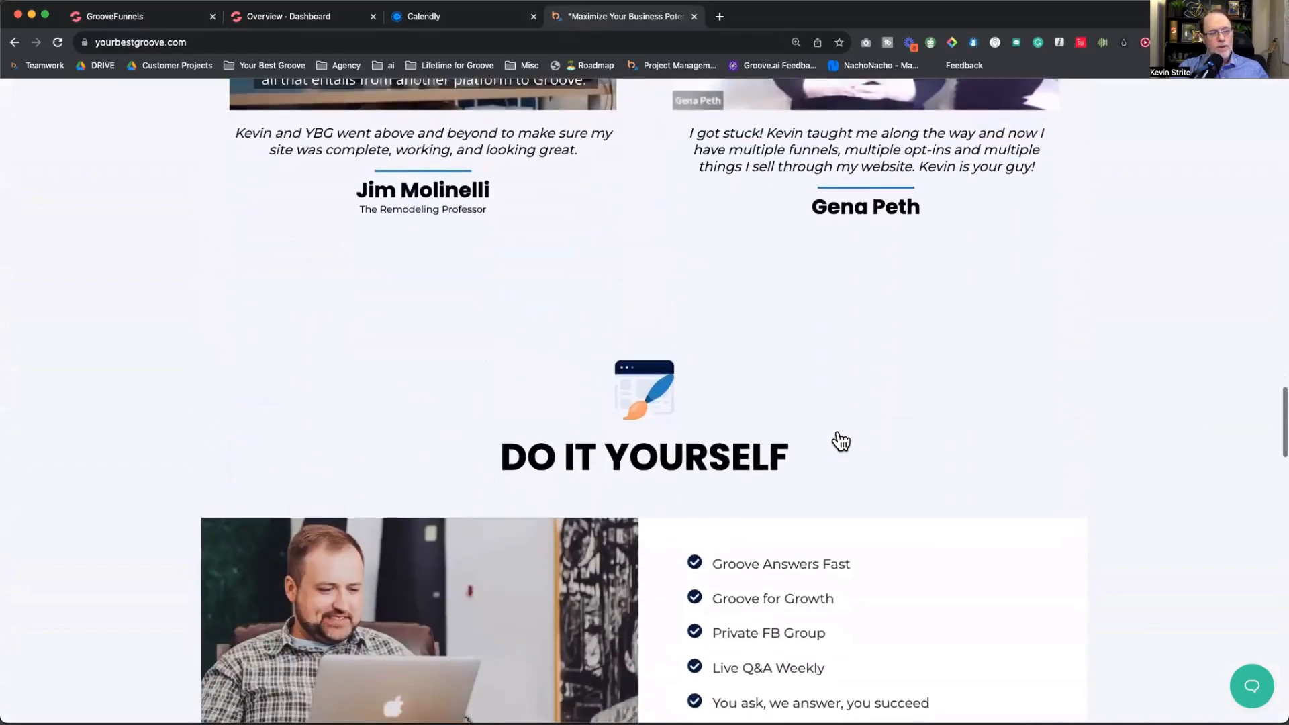
pyautogui.scroll(20, 841, 441)
pyautogui.scroll(10, 841, 441)
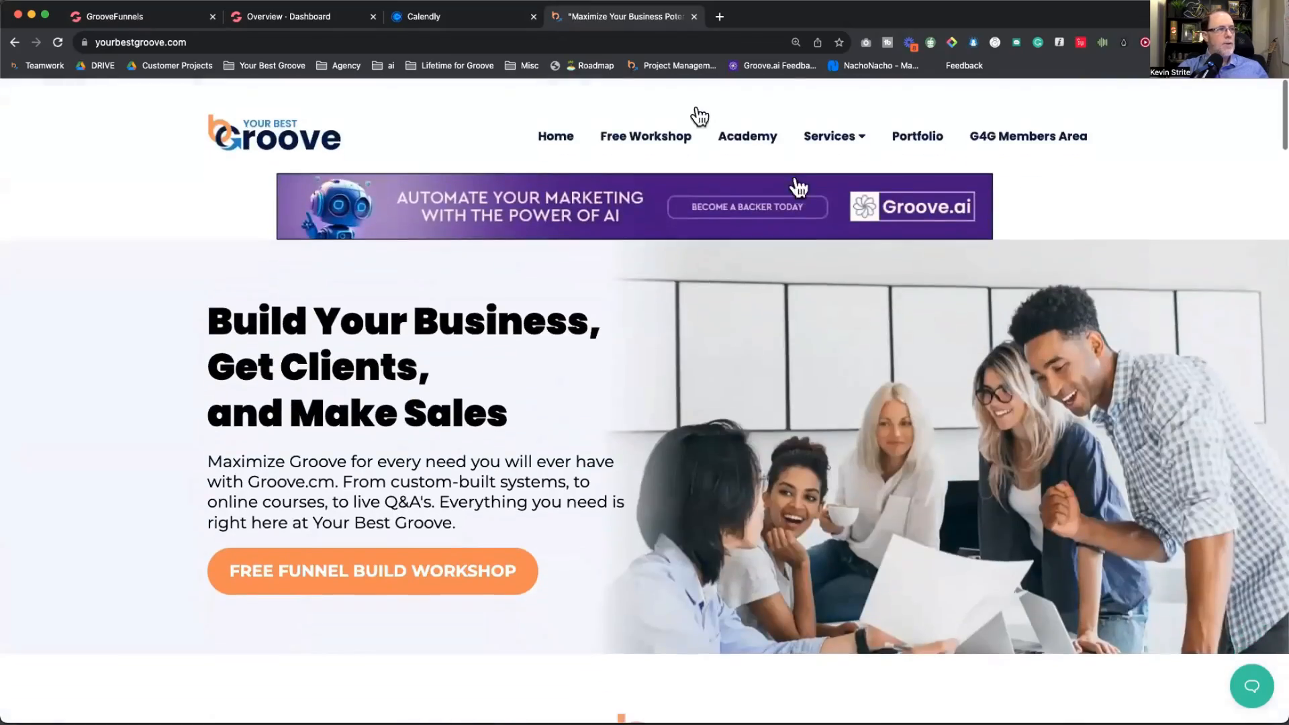
pyautogui.click(158, 15)
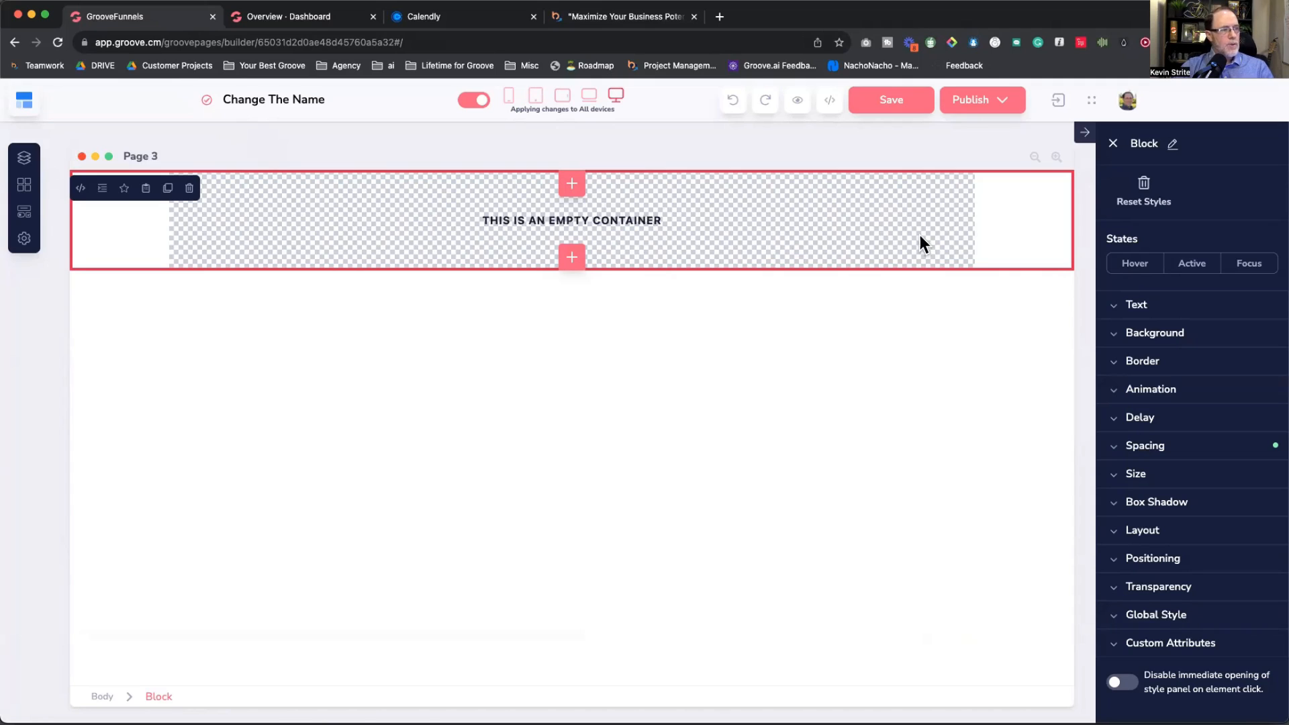
# Step: Link the block's top and bottom padding and set both to 98
pyautogui.click(1150, 447)
pyautogui.scroll(-2, 1189, 423)
pyautogui.click(1190, 371)
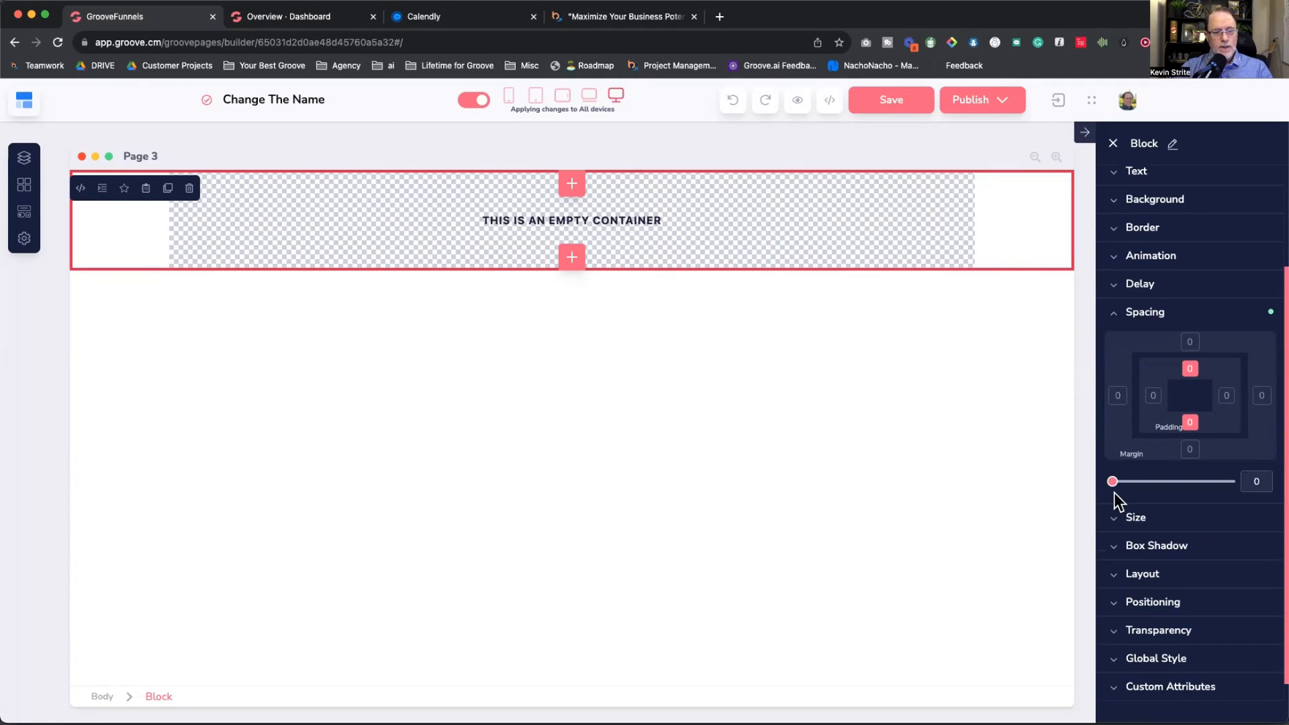
pyautogui.moveTo(1116, 481); pyautogui.dragTo(1124, 484)
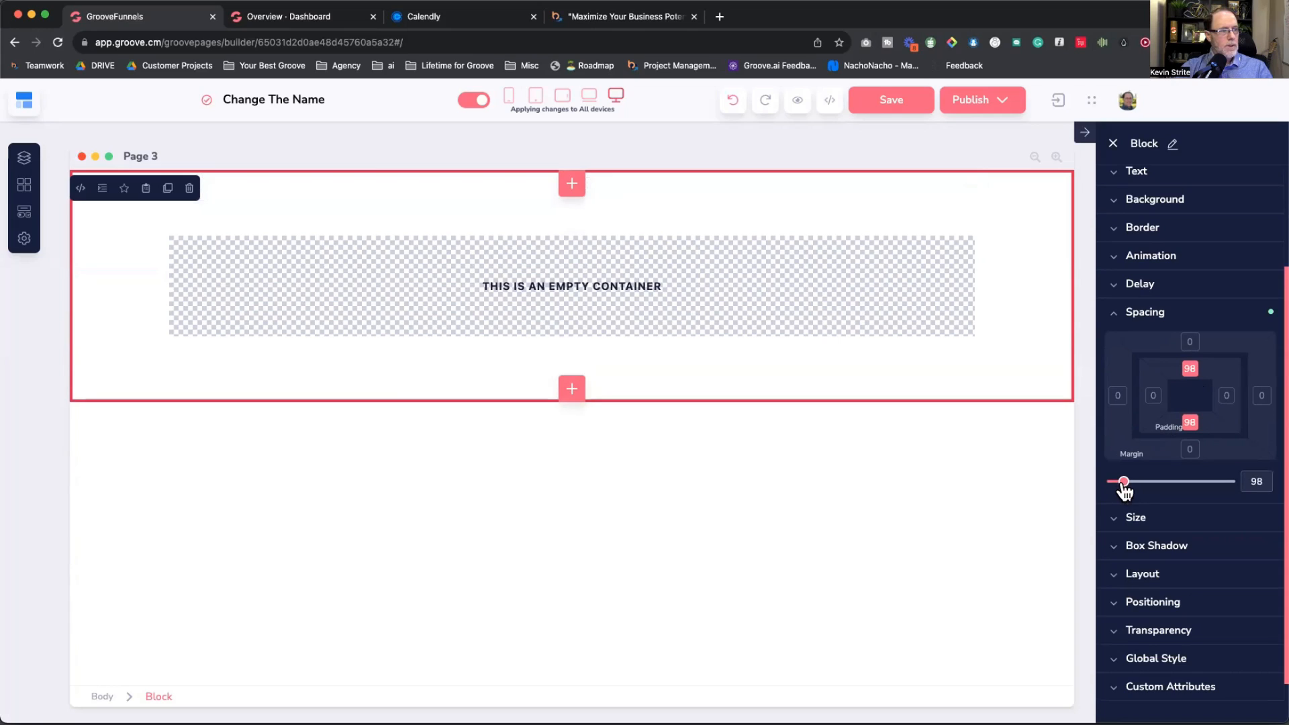
# Step: Set the block background colour to dark navy #001647, then select the inner container
pyautogui.click(1149, 200)
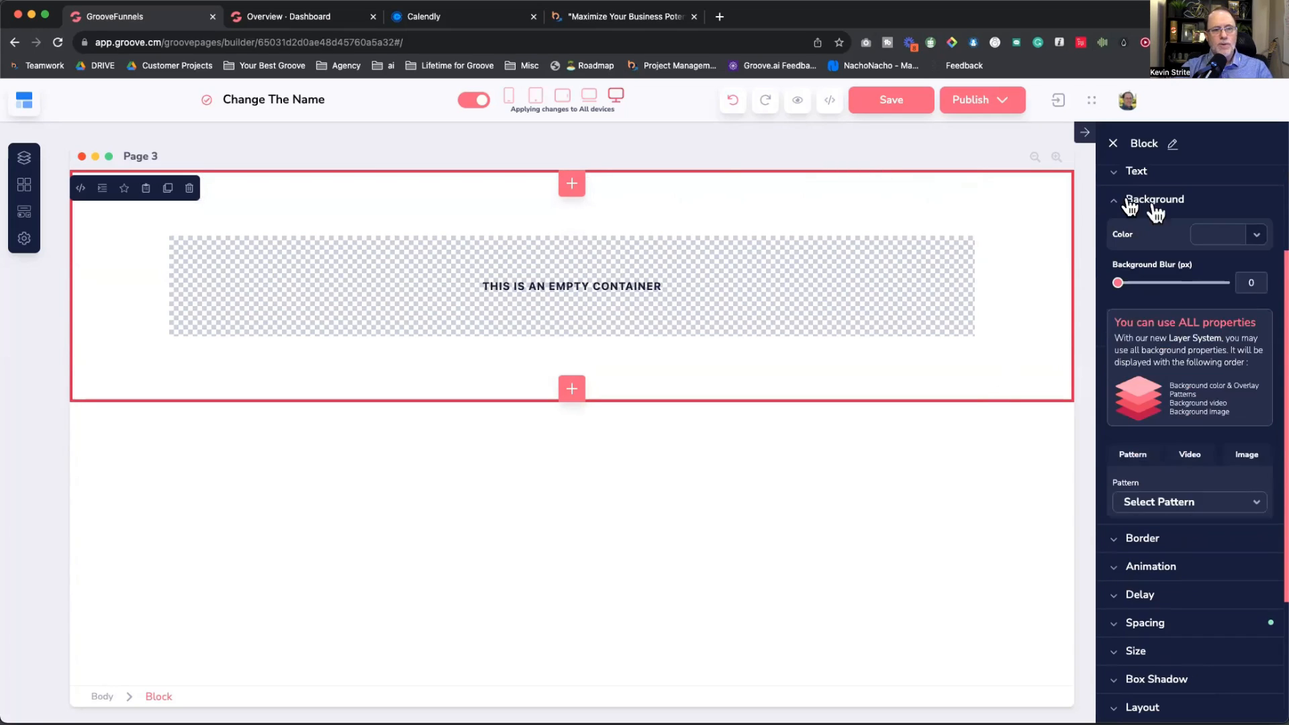
pyautogui.click(1255, 238)
pyautogui.click(1191, 465)
pyautogui.write('#001A47')
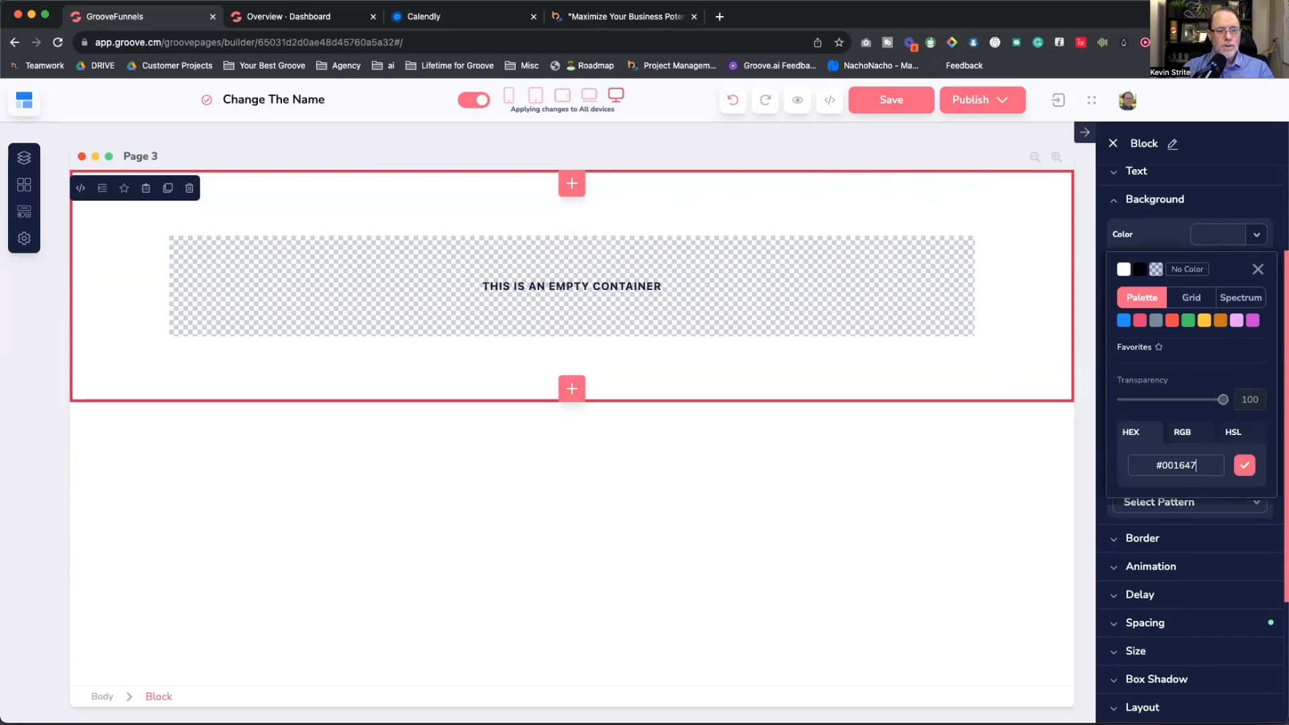
pyautogui.press('Return')
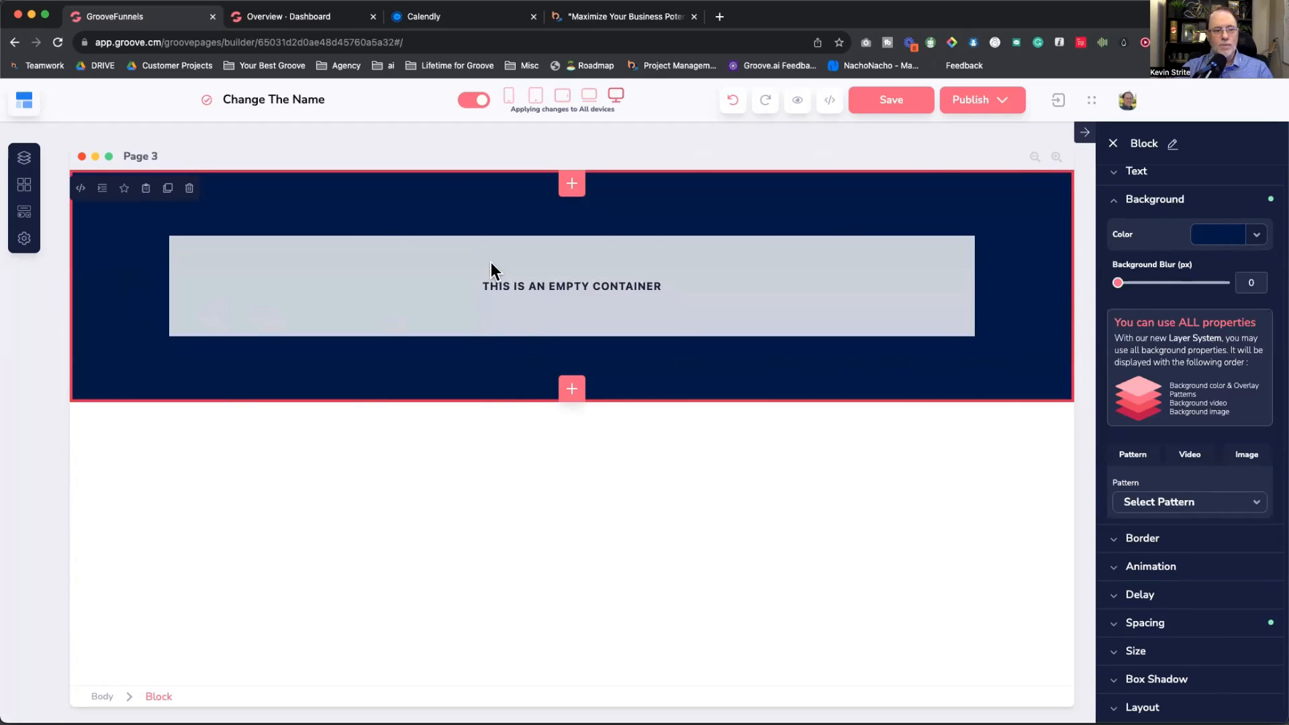
pyautogui.click(536, 284)
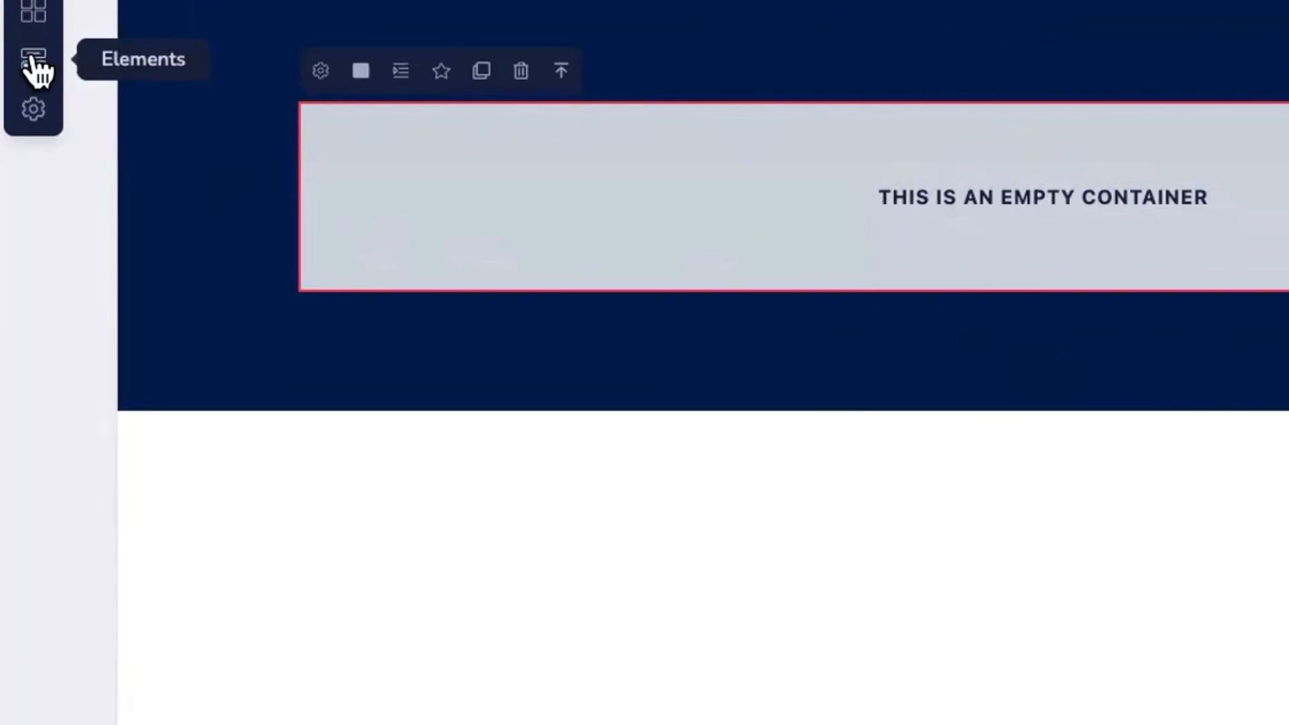
# Step: Drag an H1 heading from the Elements library's Text section onto the top of the navy block
pyautogui.click(25, 199)
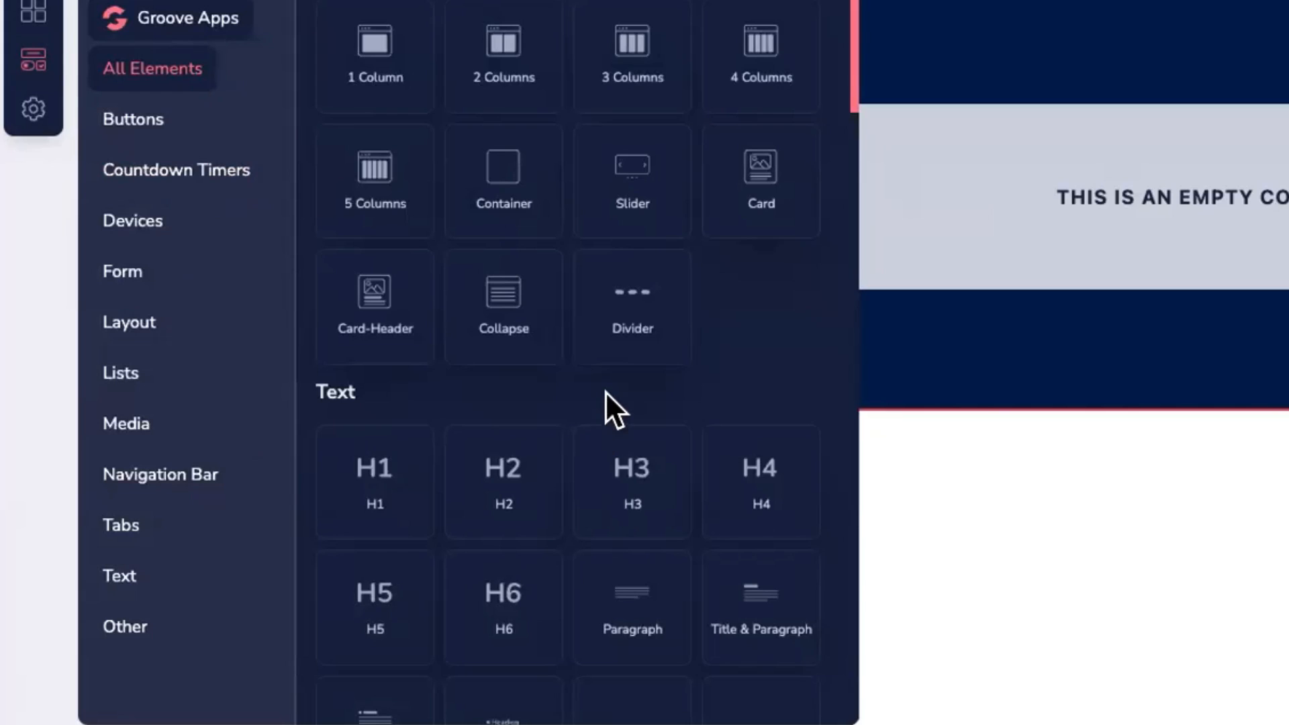
pyautogui.scroll(-15, 607, 396)
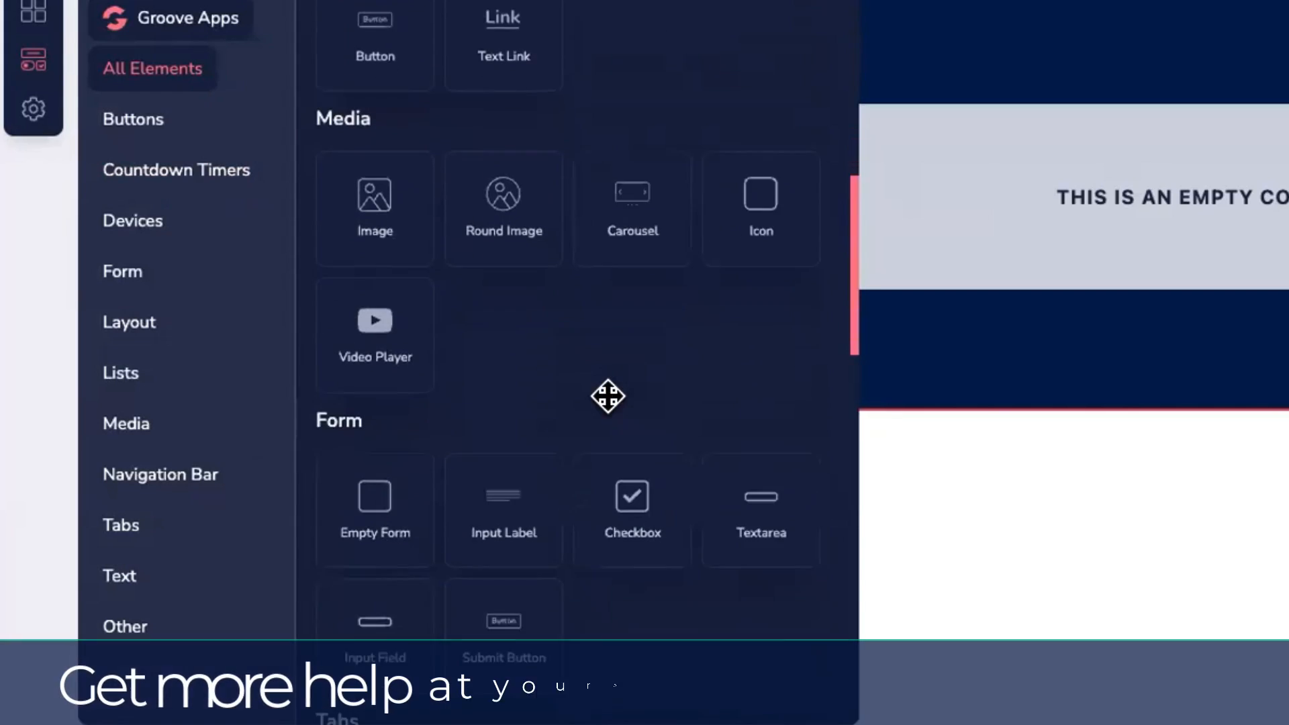
pyautogui.scroll(-12, 608, 396)
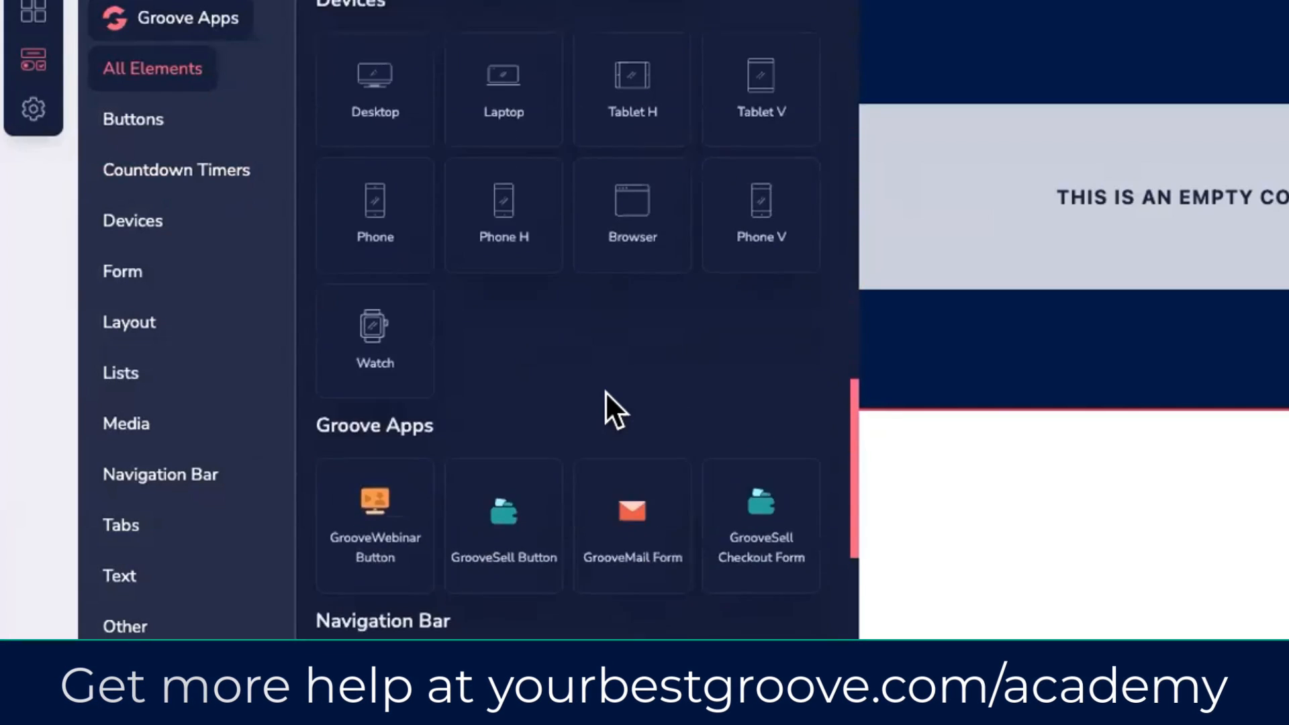
pyautogui.scroll(15, 606, 394)
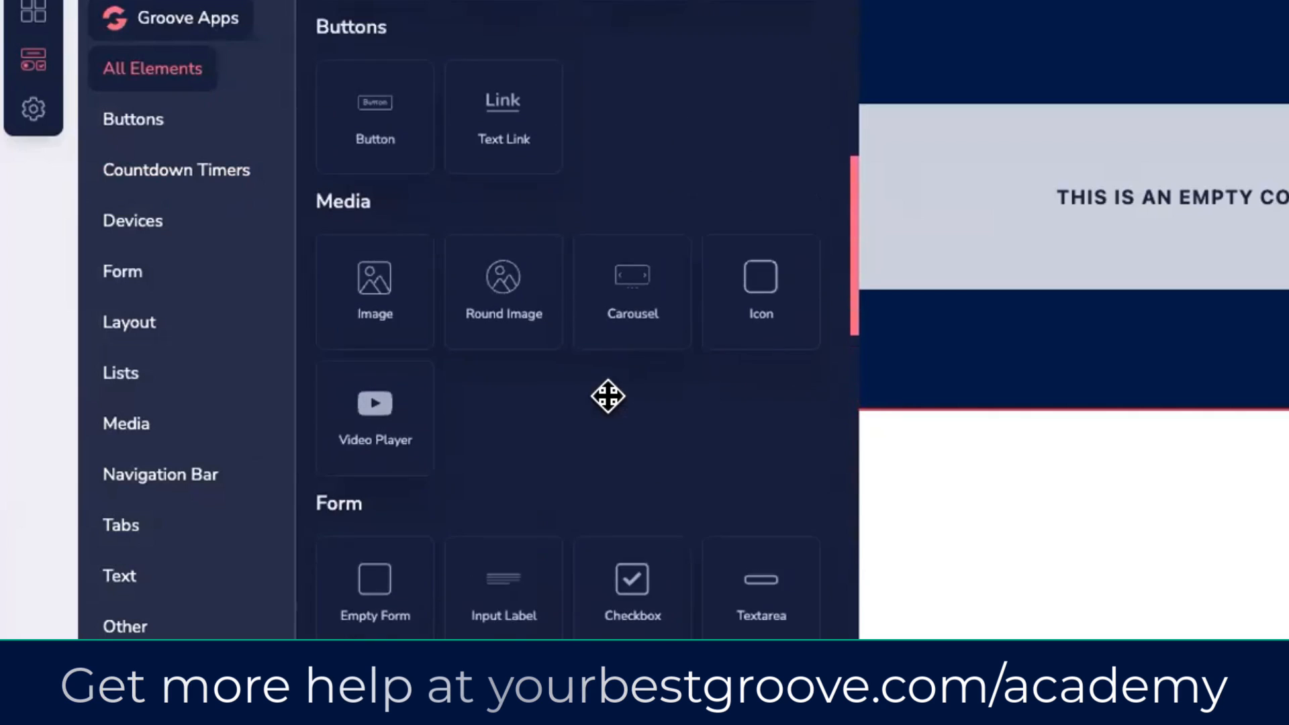
pyautogui.scroll(4, 607, 397)
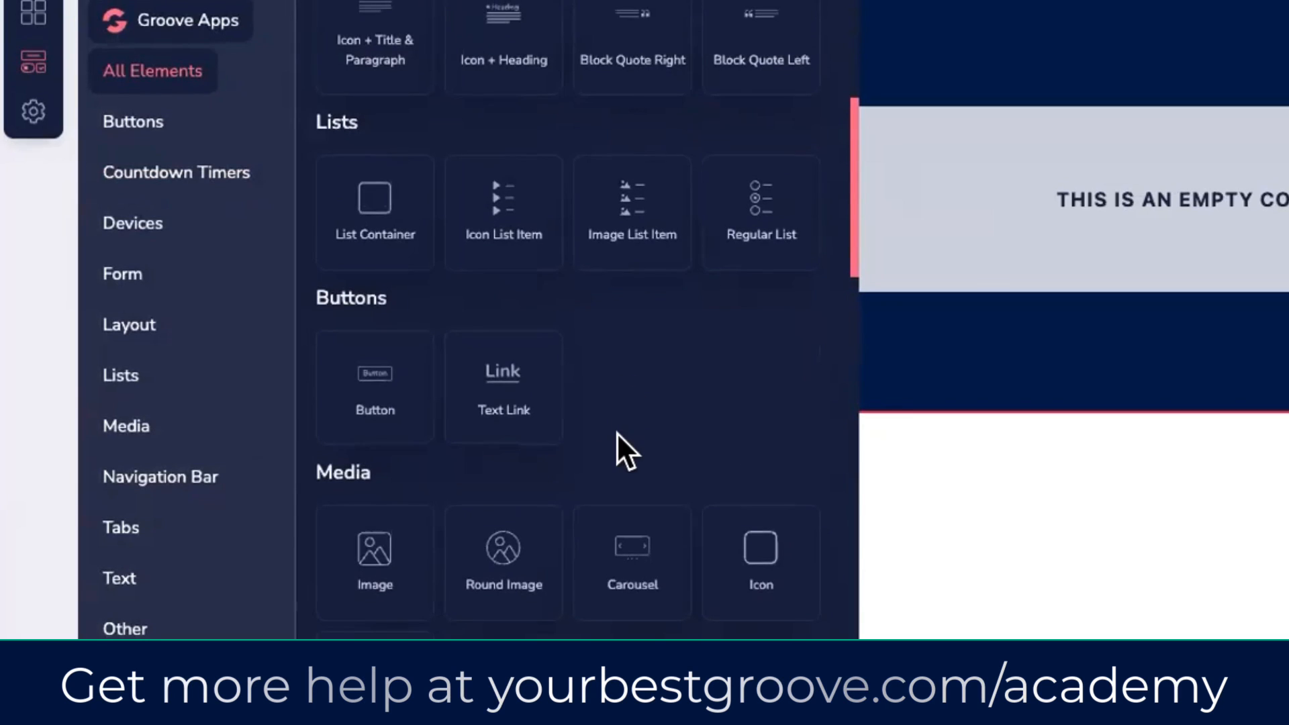
pyautogui.scroll(8, 616, 433)
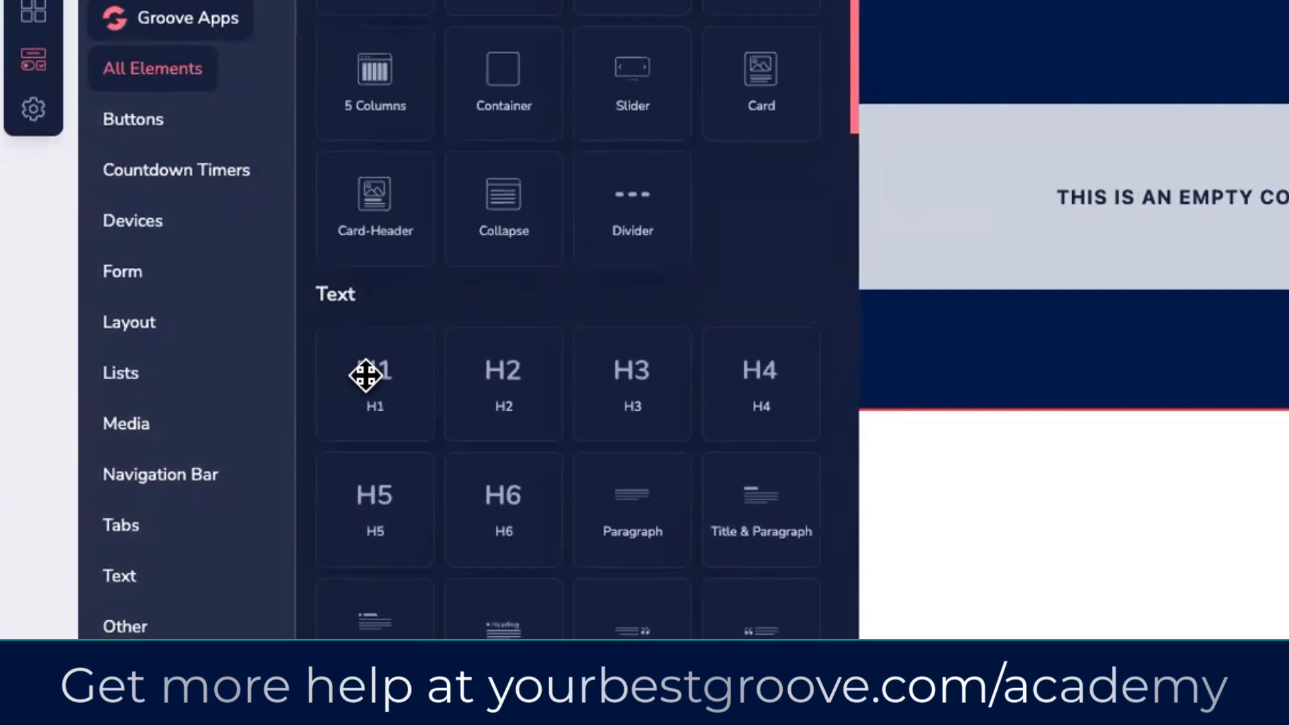
pyautogui.moveTo(366, 376); pyautogui.dragTo(865, 156)
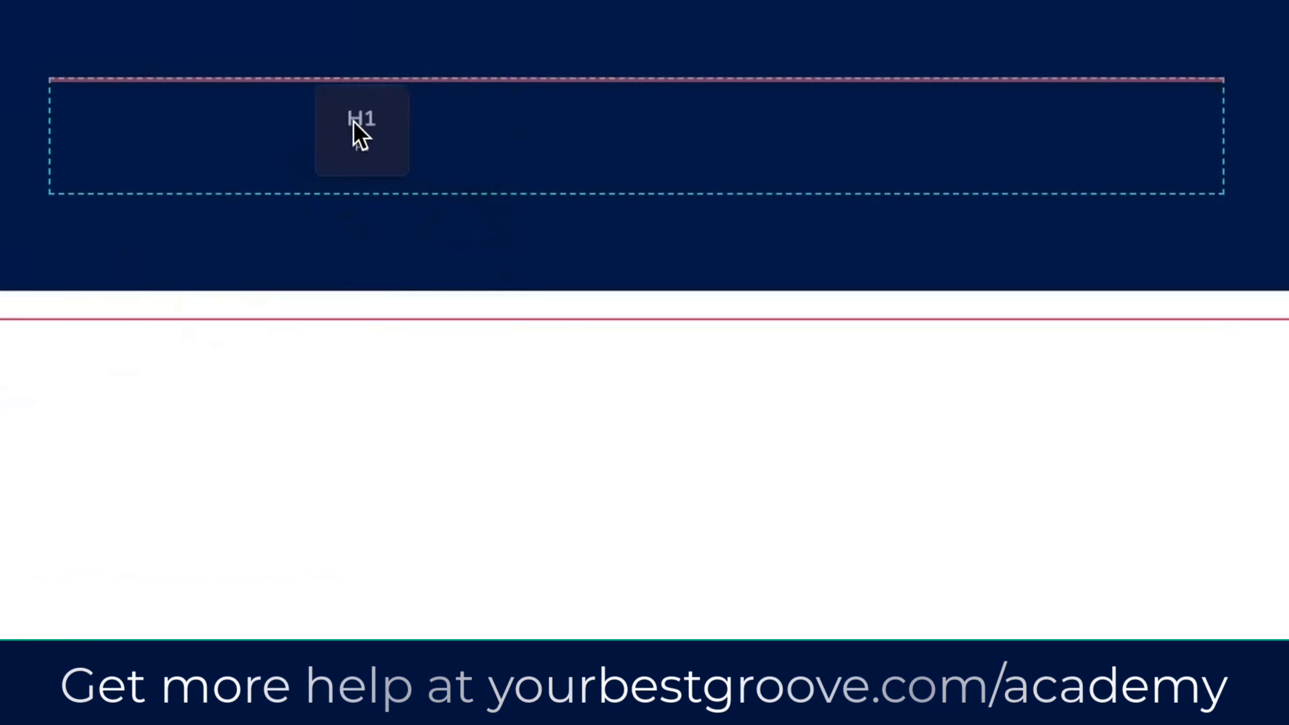
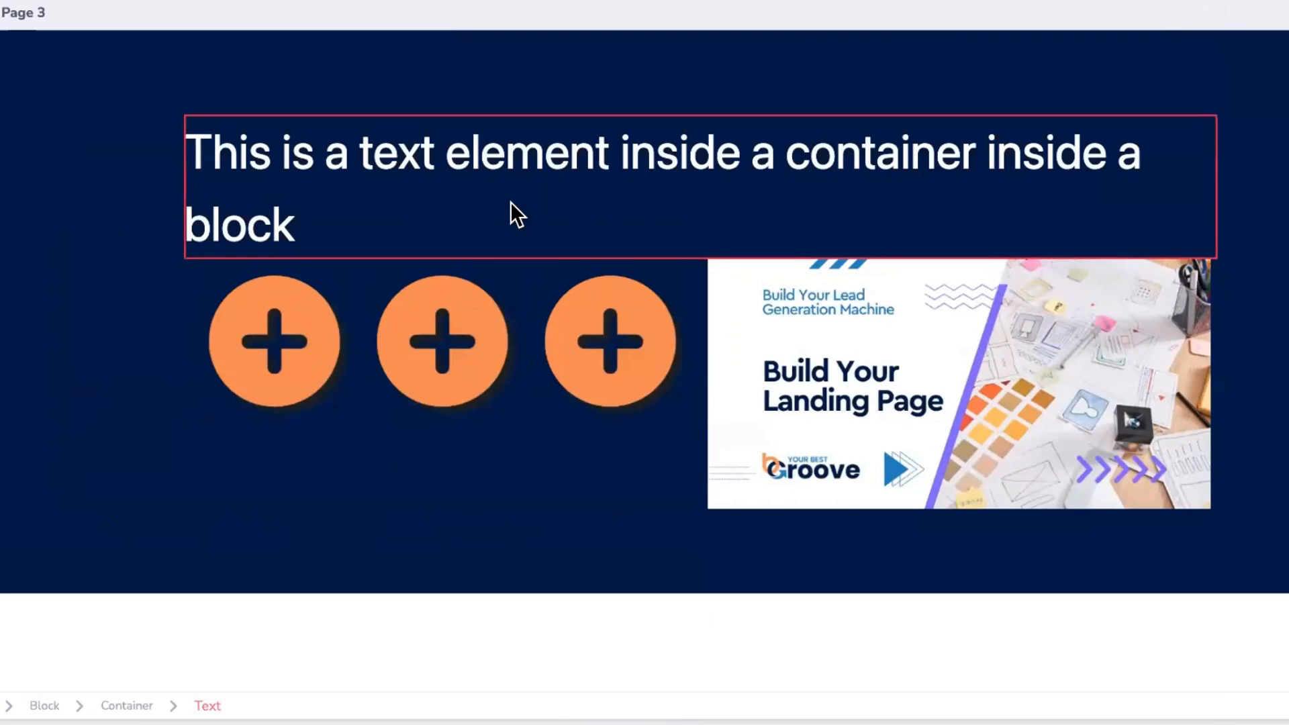
# Step: Select the heading and inspect the containers and orange circles below it in the block
pyautogui.click(511, 201)
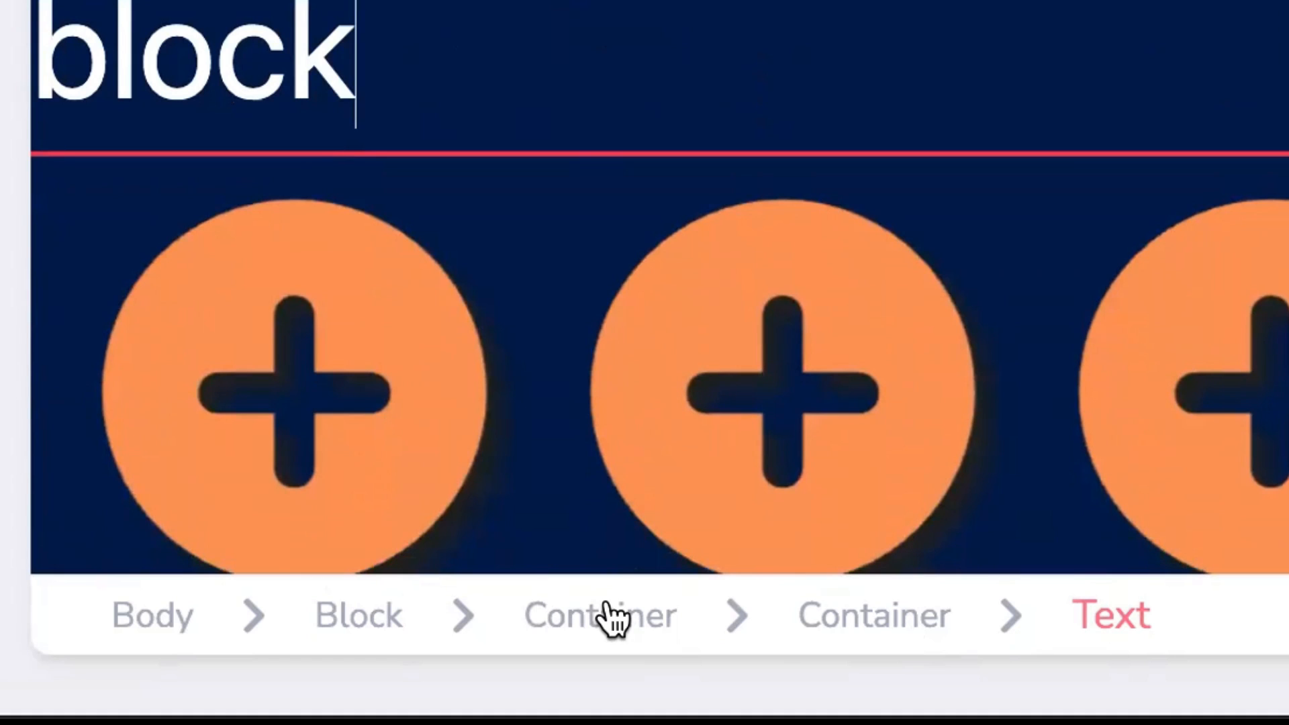
pyautogui.scroll(5, 813, 67)
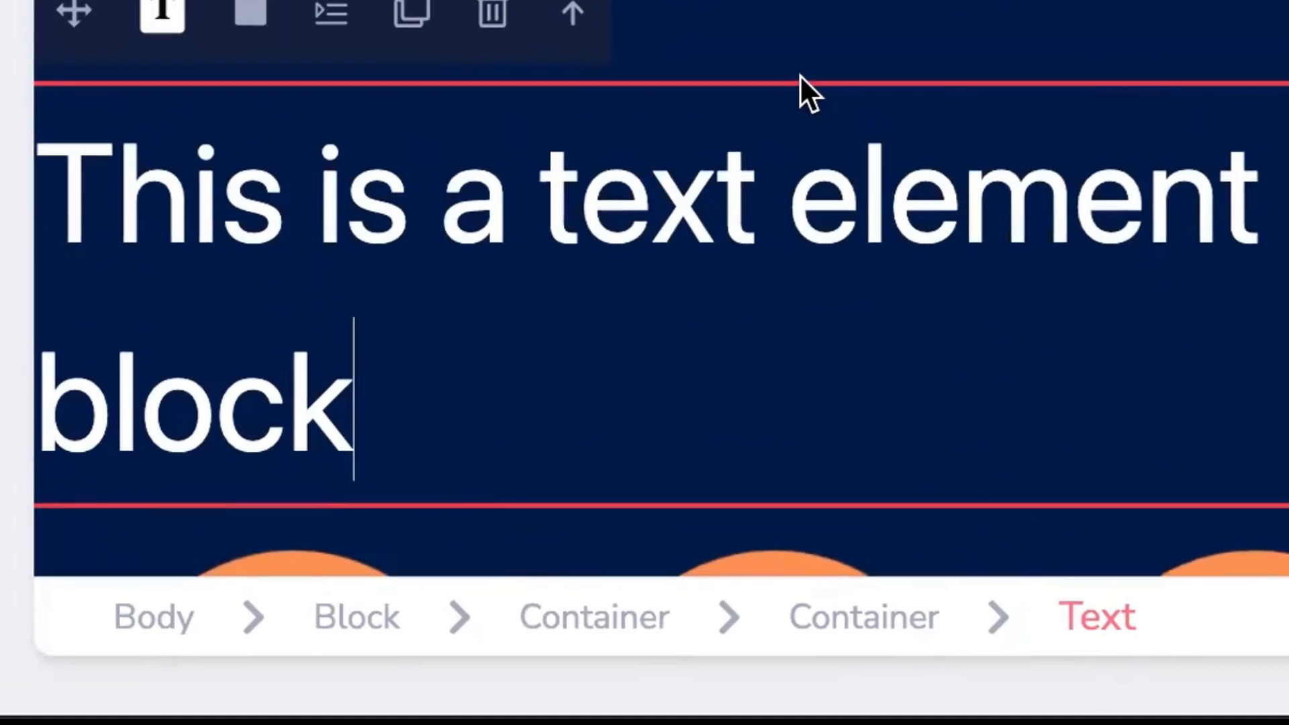
pyautogui.scroll(-2, 679, 213)
pyautogui.scroll(1, 680, 214)
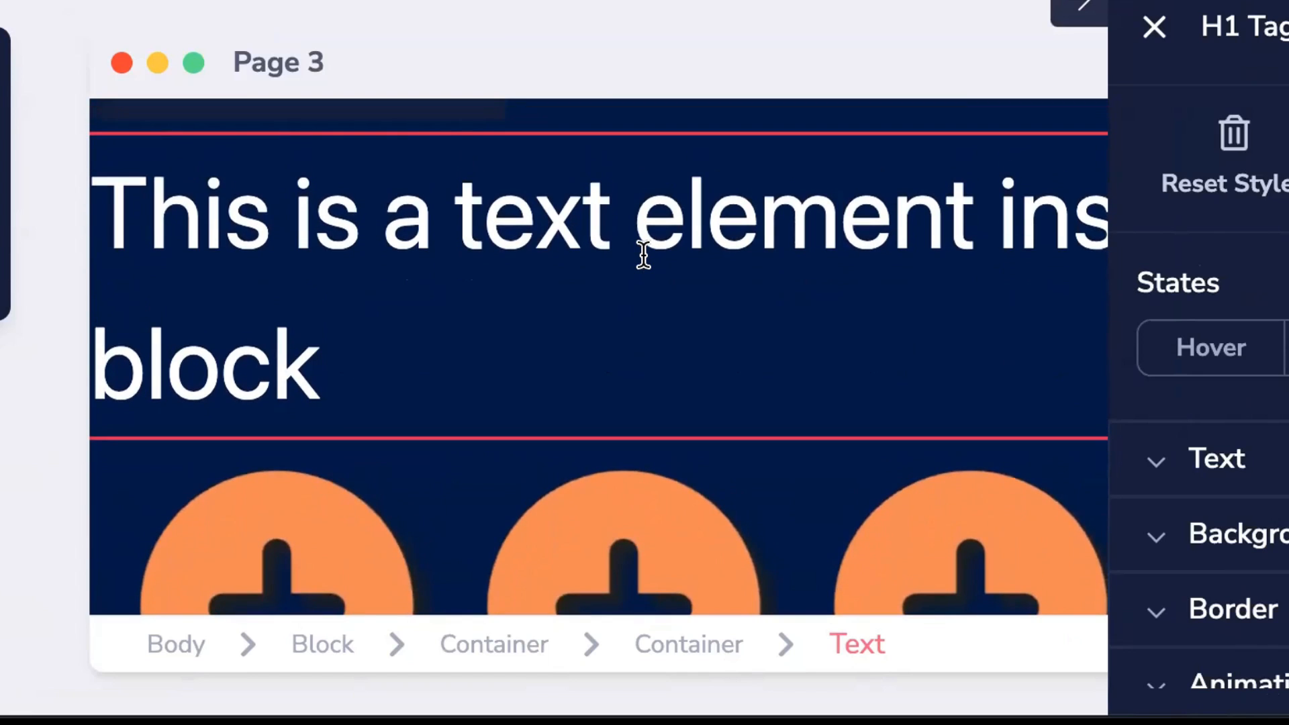
pyautogui.scroll(-4, 642, 253)
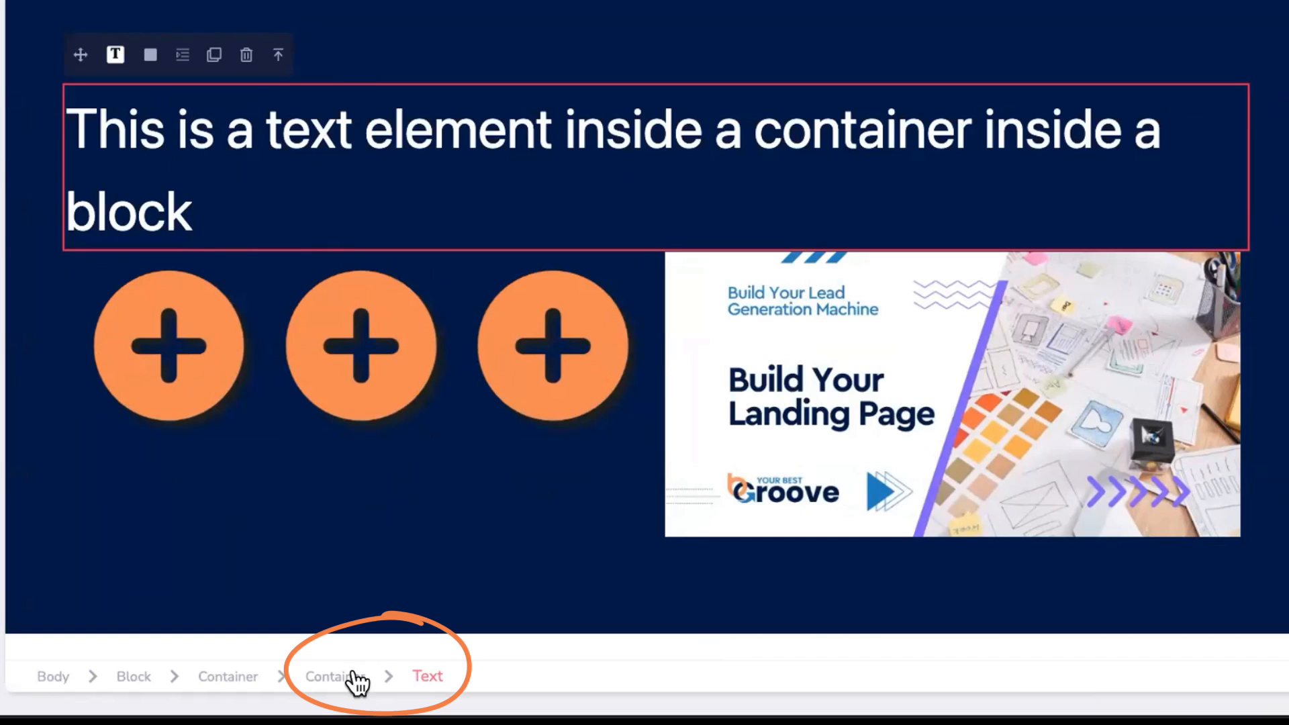
pyautogui.click(344, 675)
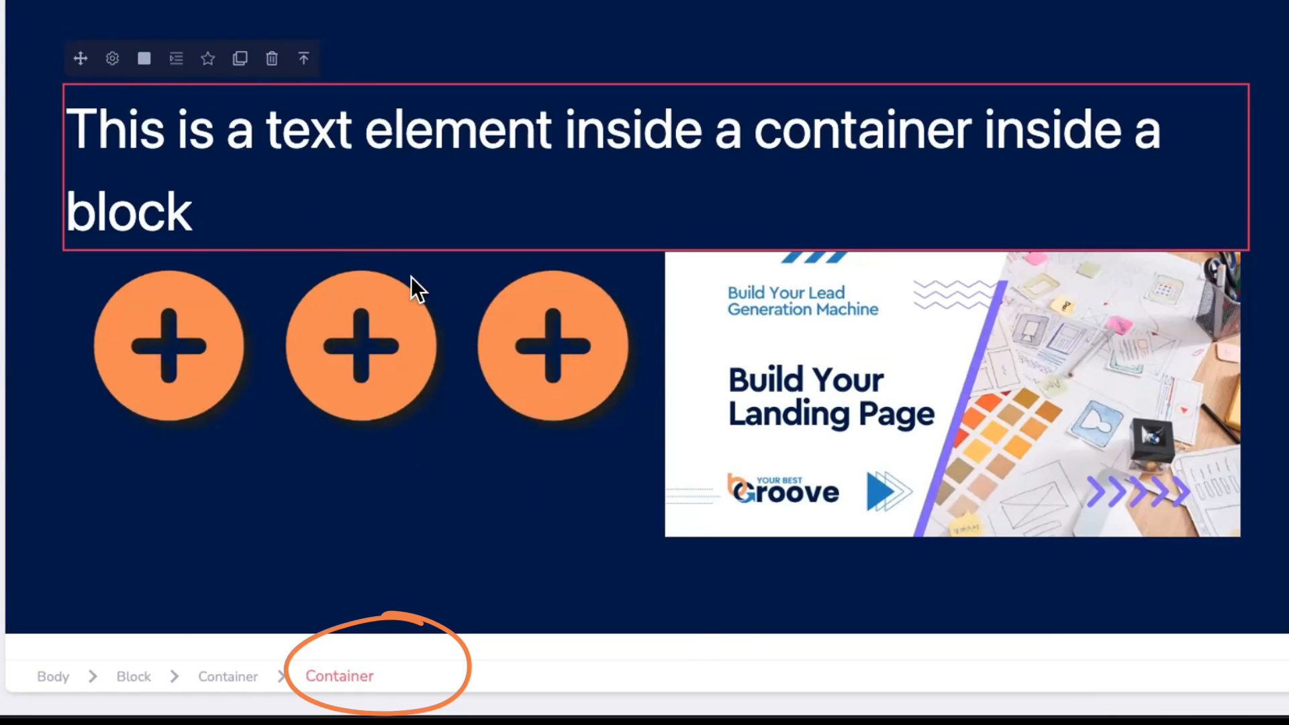
pyautogui.click(638, 372)
# Step: Select the whole layout-2-2 row of orange circles and the landing-page image, and delete it
pyautogui.click(671, 219)
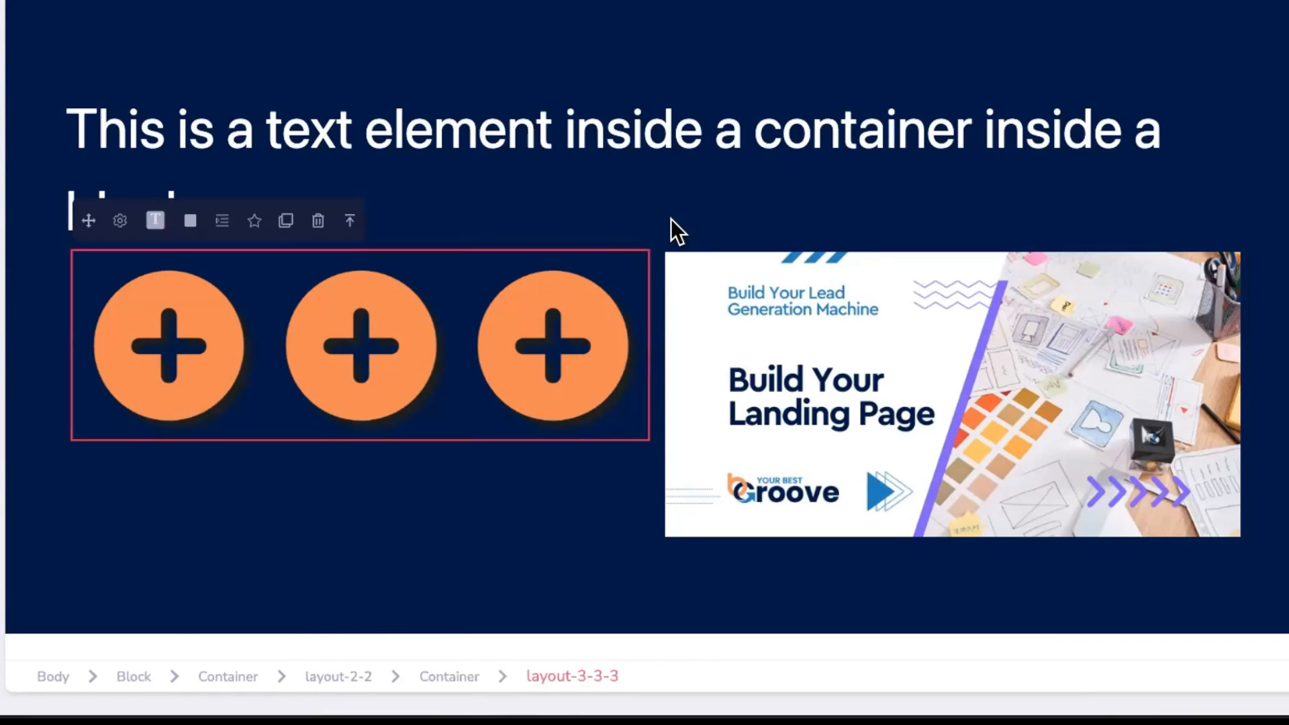
pyautogui.click(350, 220)
pyautogui.click(280, 220)
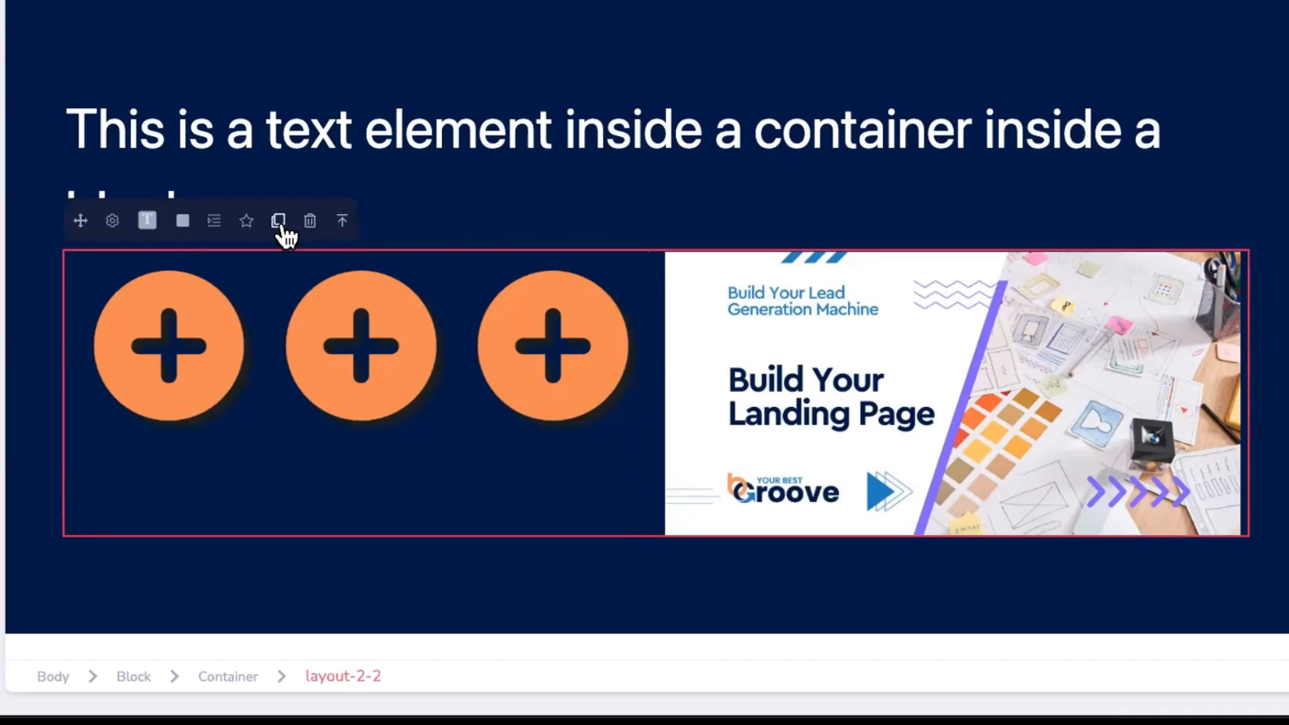
pyautogui.press('Delete')
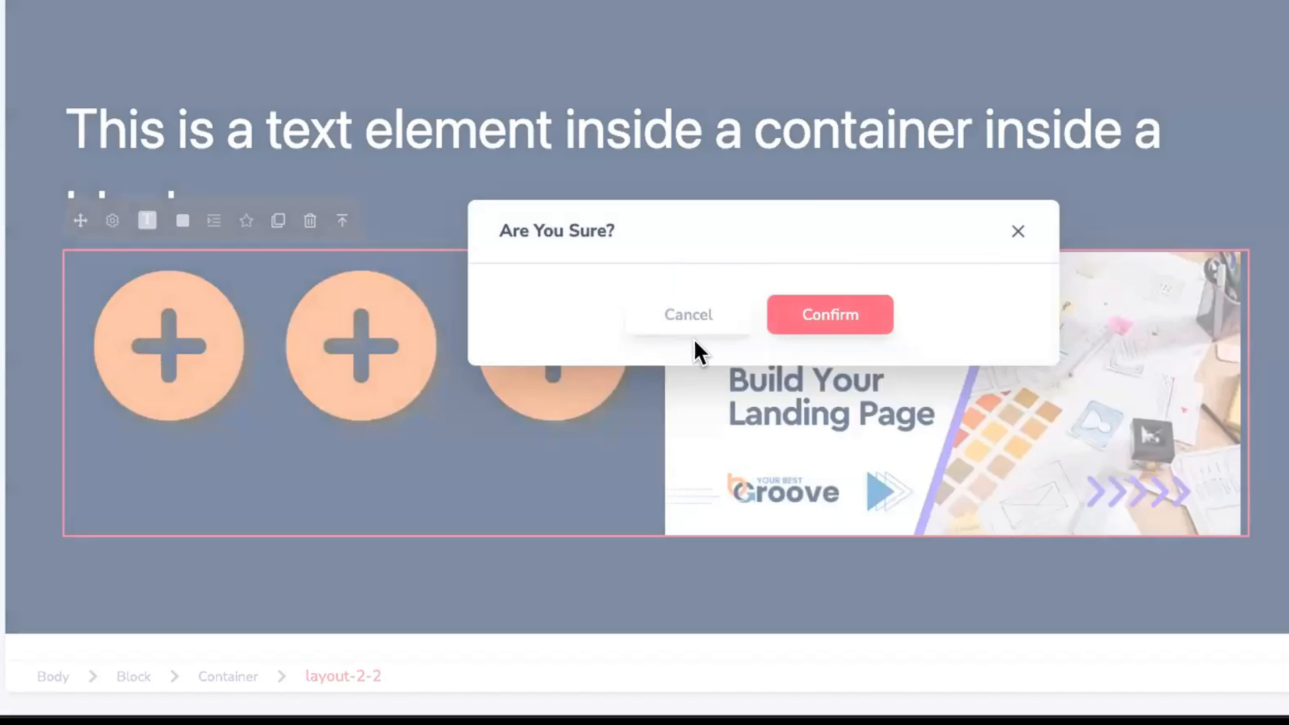
pyautogui.click(803, 319)
pyautogui.click(521, 215)
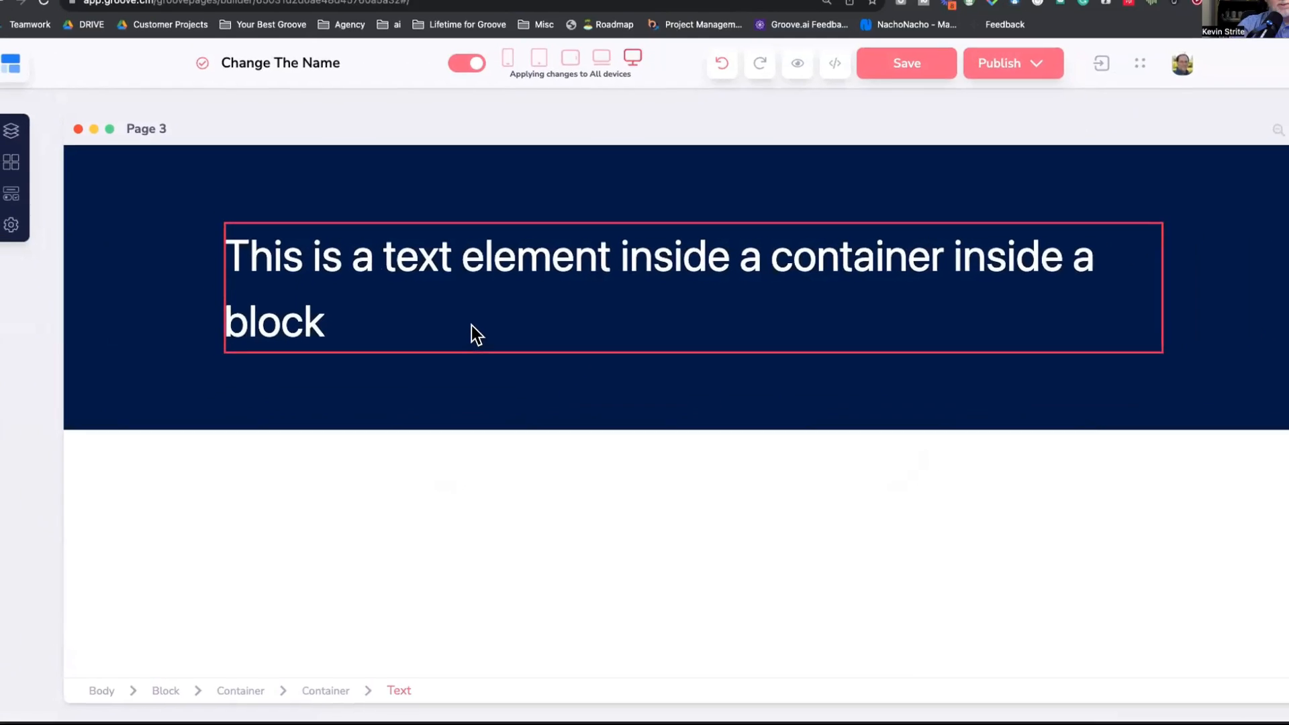
# Step: Check the heading at mobile width, then reposition its container within the block
pyautogui.click(460, 348)
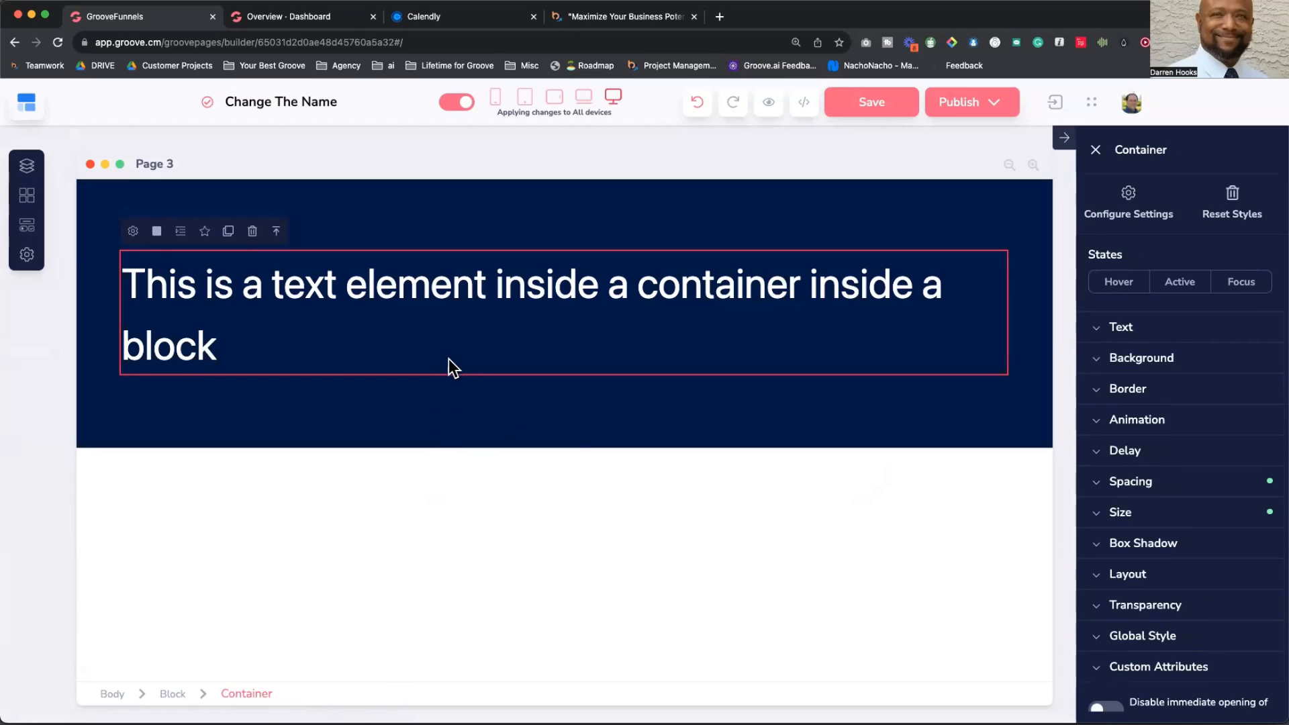
pyautogui.click(504, 360)
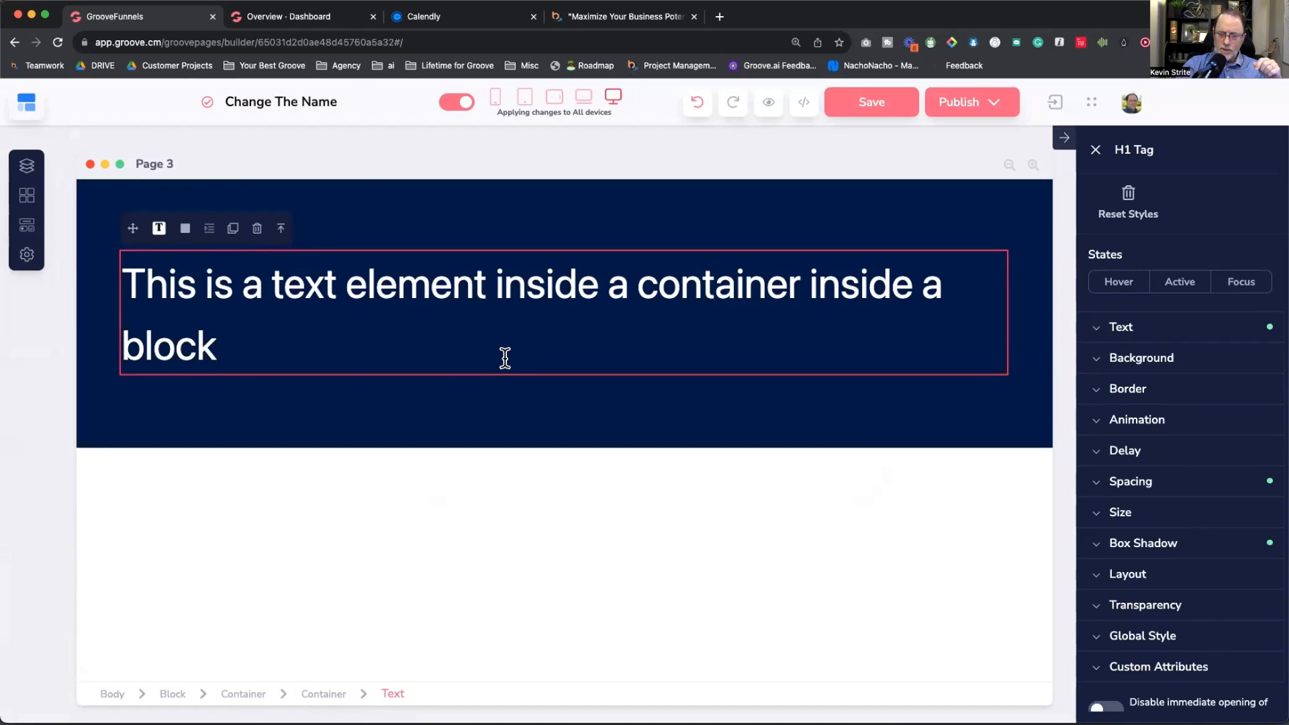
pyautogui.click(496, 96)
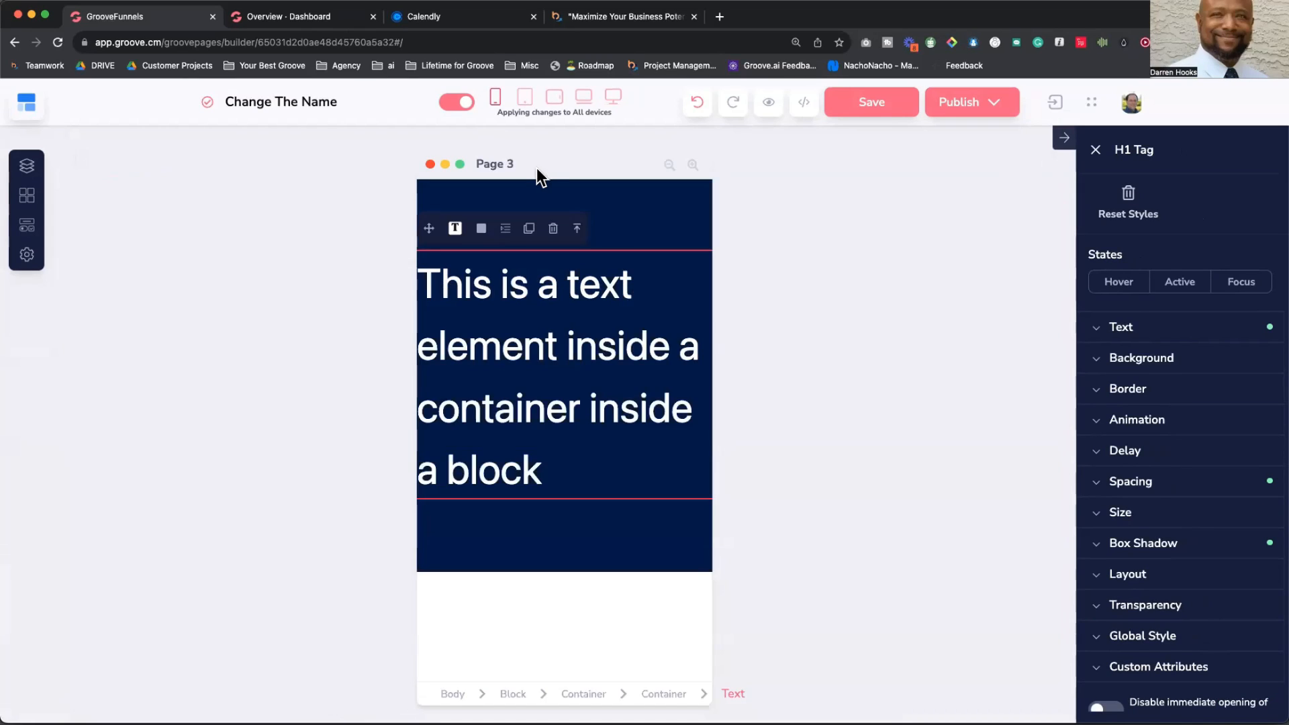
pyautogui.click(613, 98)
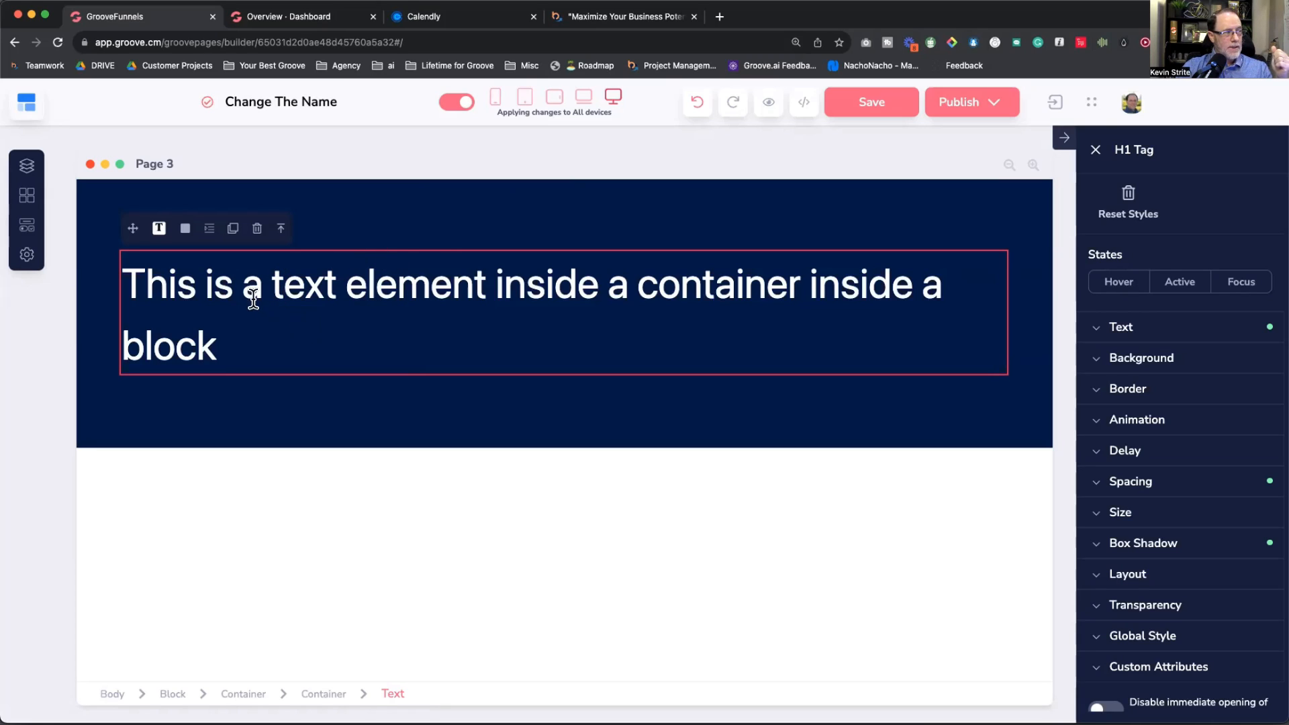
pyautogui.click(328, 695)
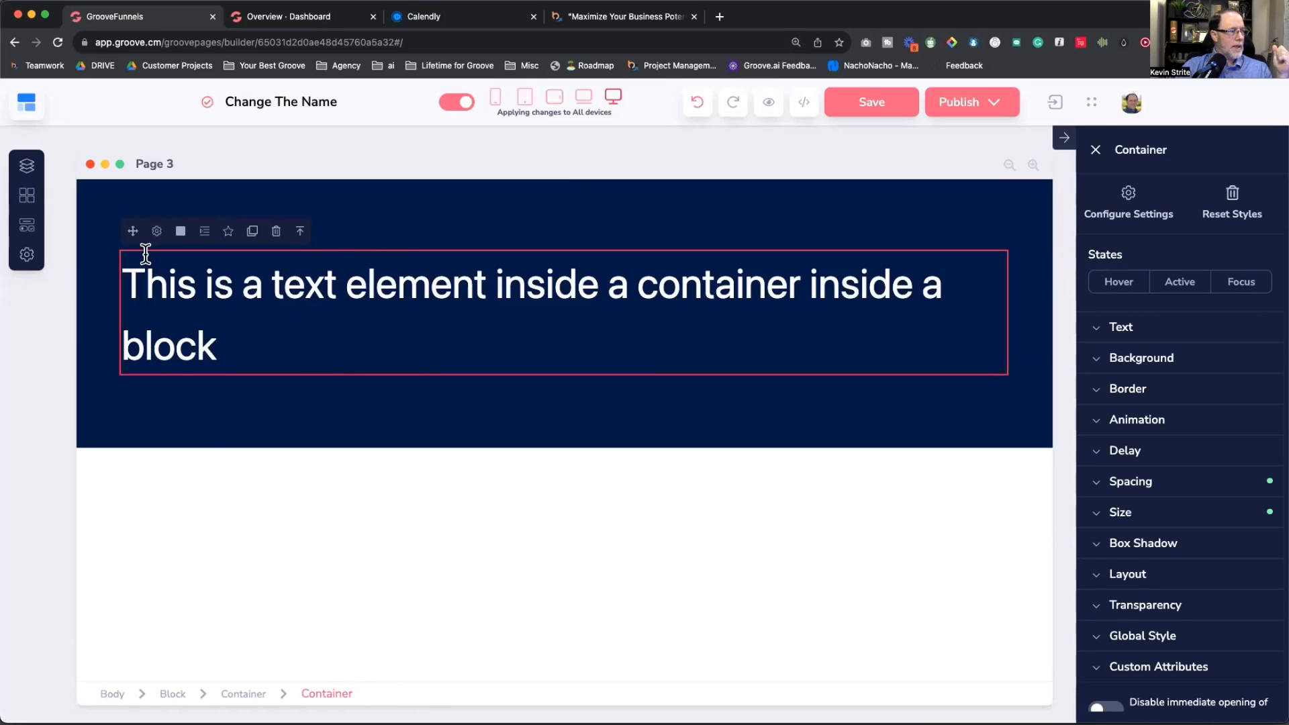
pyautogui.moveTo(133, 228); pyautogui.dragTo(324, 304)
pyautogui.click(301, 330)
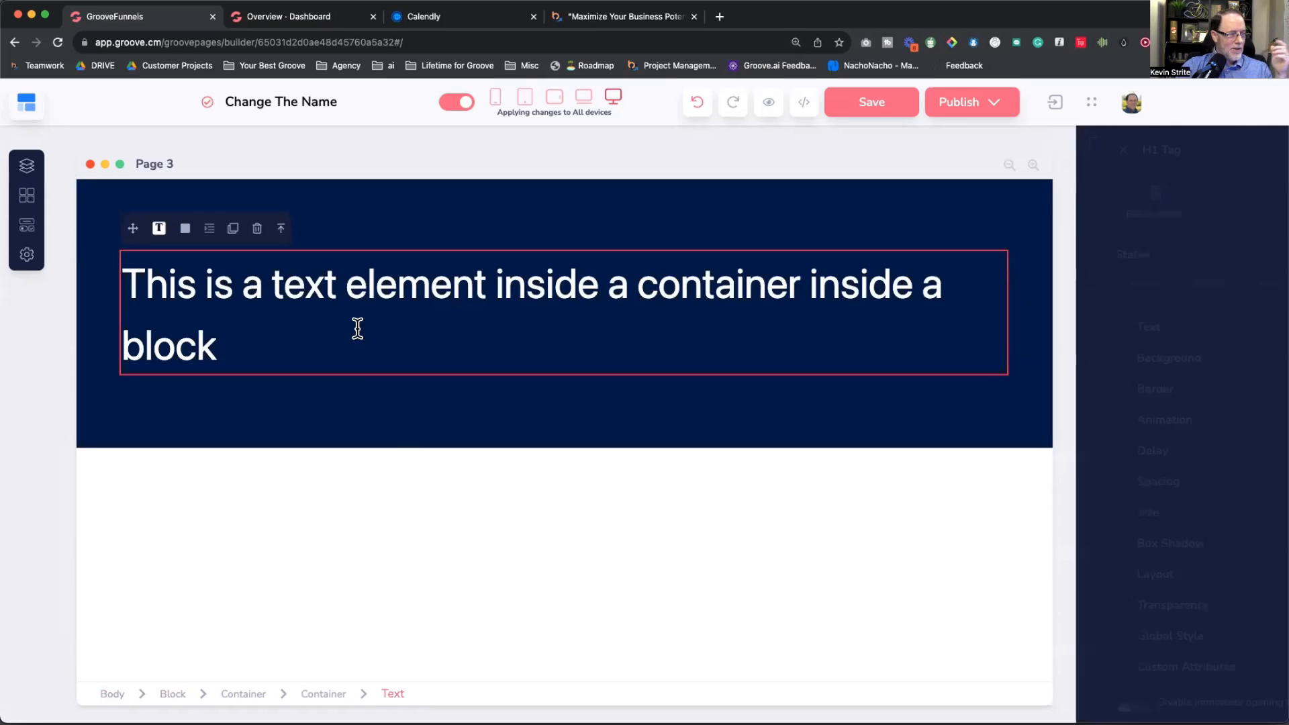
# Step: Set the heading's parent container width to 54%
pyautogui.click(323, 695)
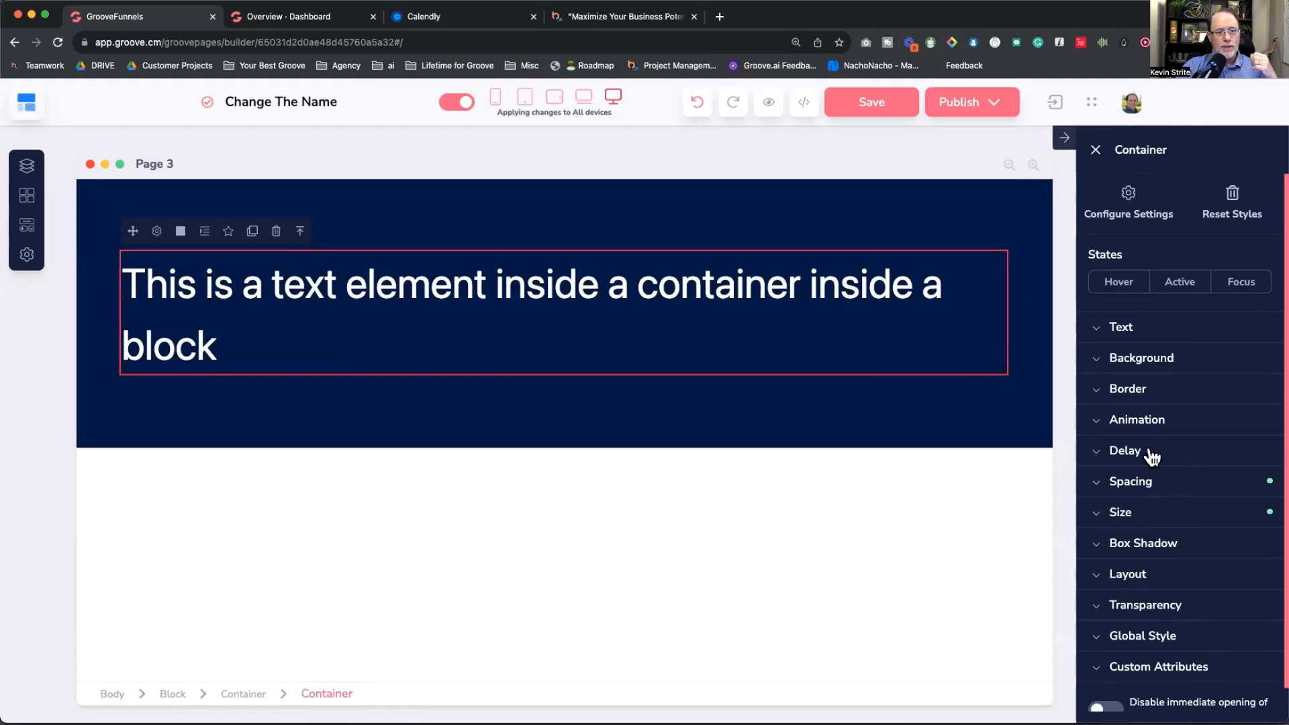
pyautogui.click(1120, 514)
pyautogui.scroll(-5, 1148, 463)
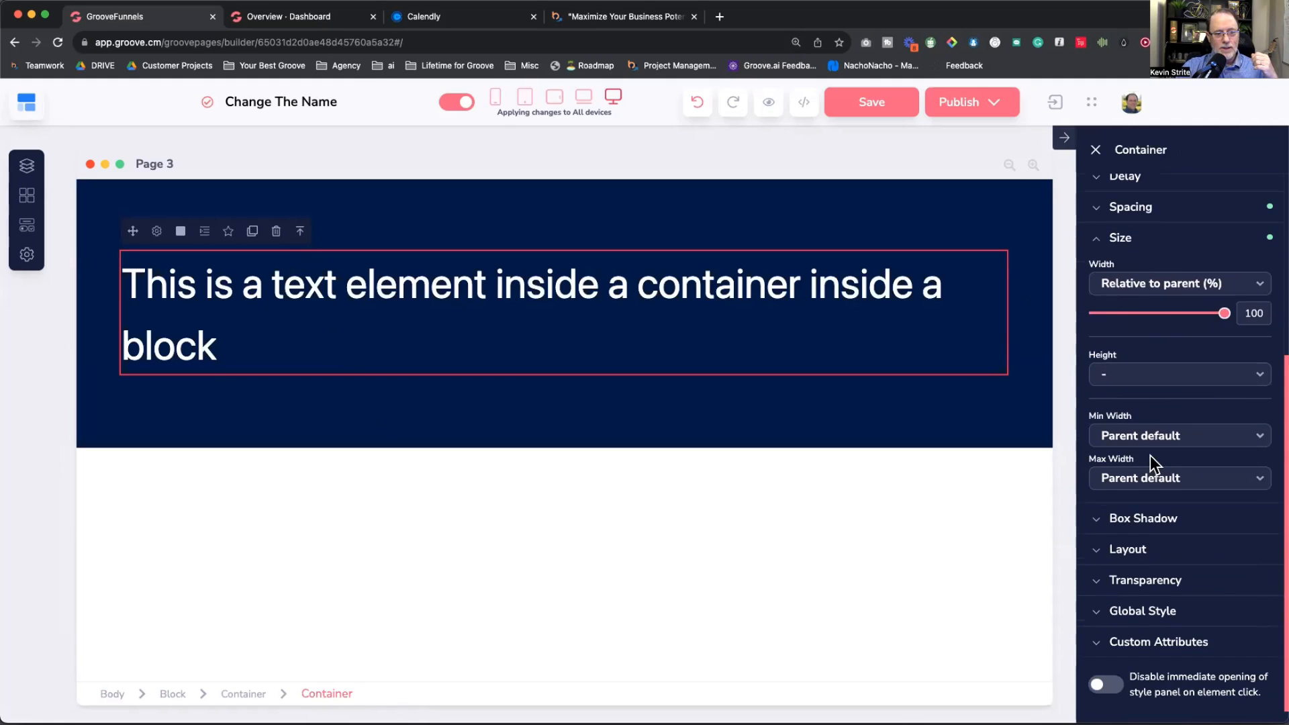
pyautogui.click(1173, 314)
pyautogui.moveTo(1144, 331)
pyautogui.mouseDown()
pyautogui.moveTo(1122, 333)
pyautogui.moveTo(1165, 327)
pyautogui.mouseUp()
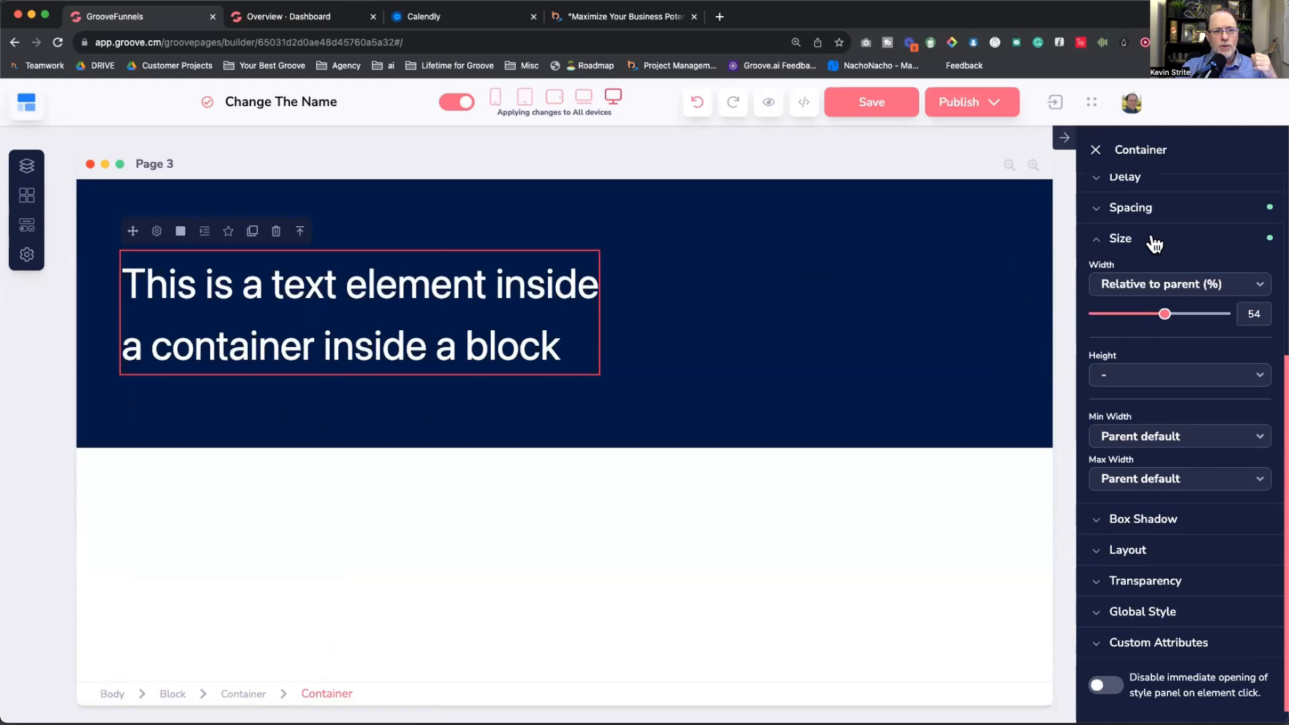
# Step: Give the heading's container a yellow #ffcc24 background
pyautogui.scroll(5, 1165, 340)
pyautogui.click(1151, 332)
pyautogui.click(1250, 371)
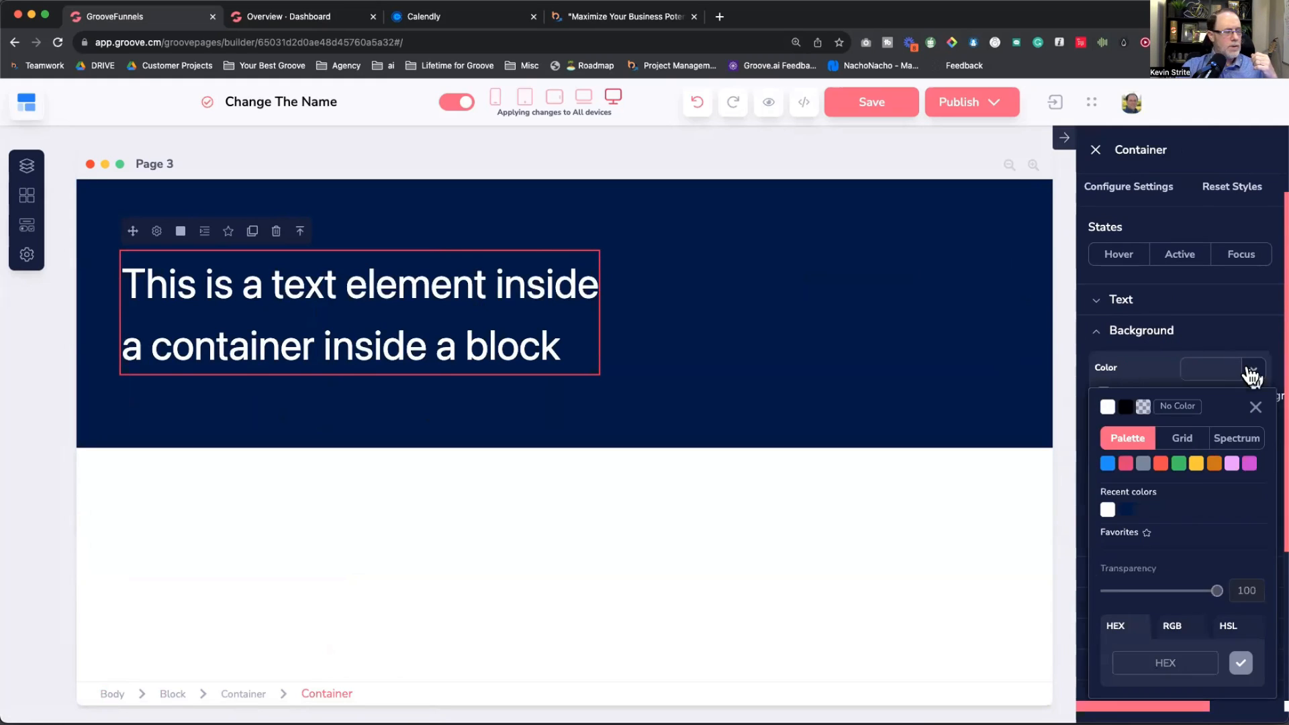
pyautogui.moveTo(1195, 464)
pyautogui.click(1197, 517)
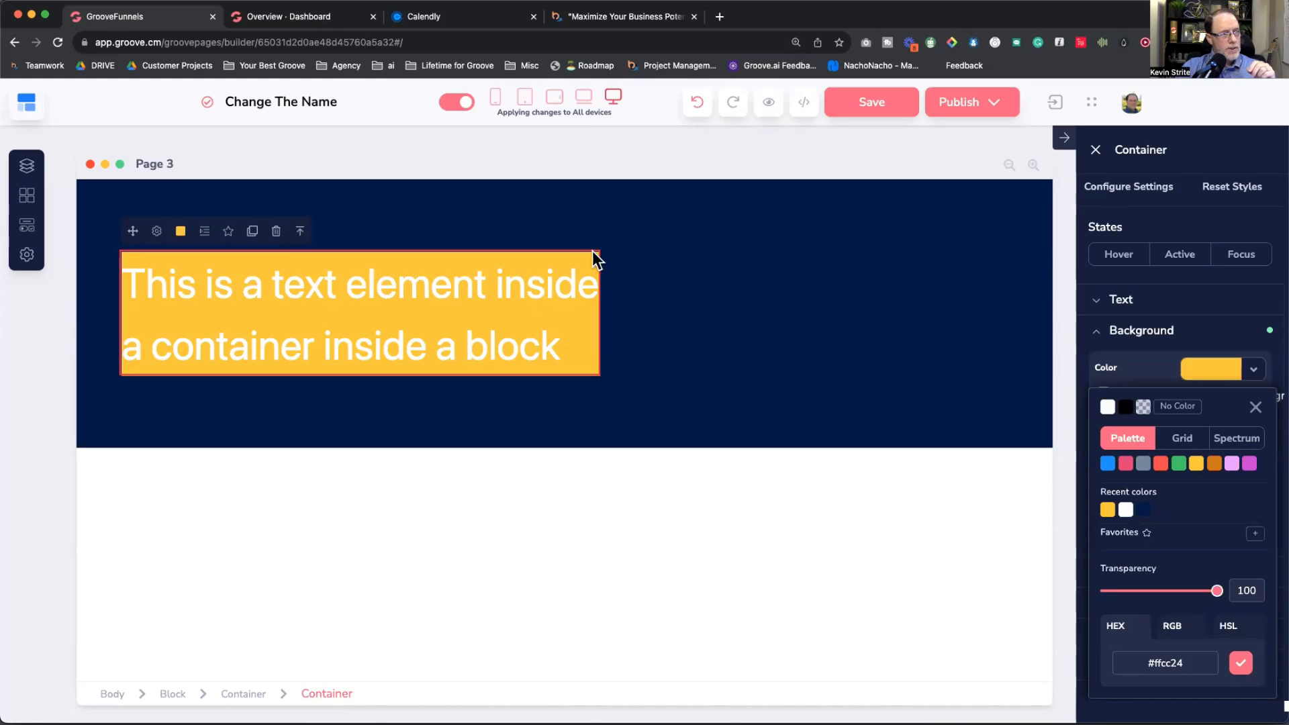
# Step: Move the heading out of the yellow container and delete the now-empty container
pyautogui.click(300, 232)
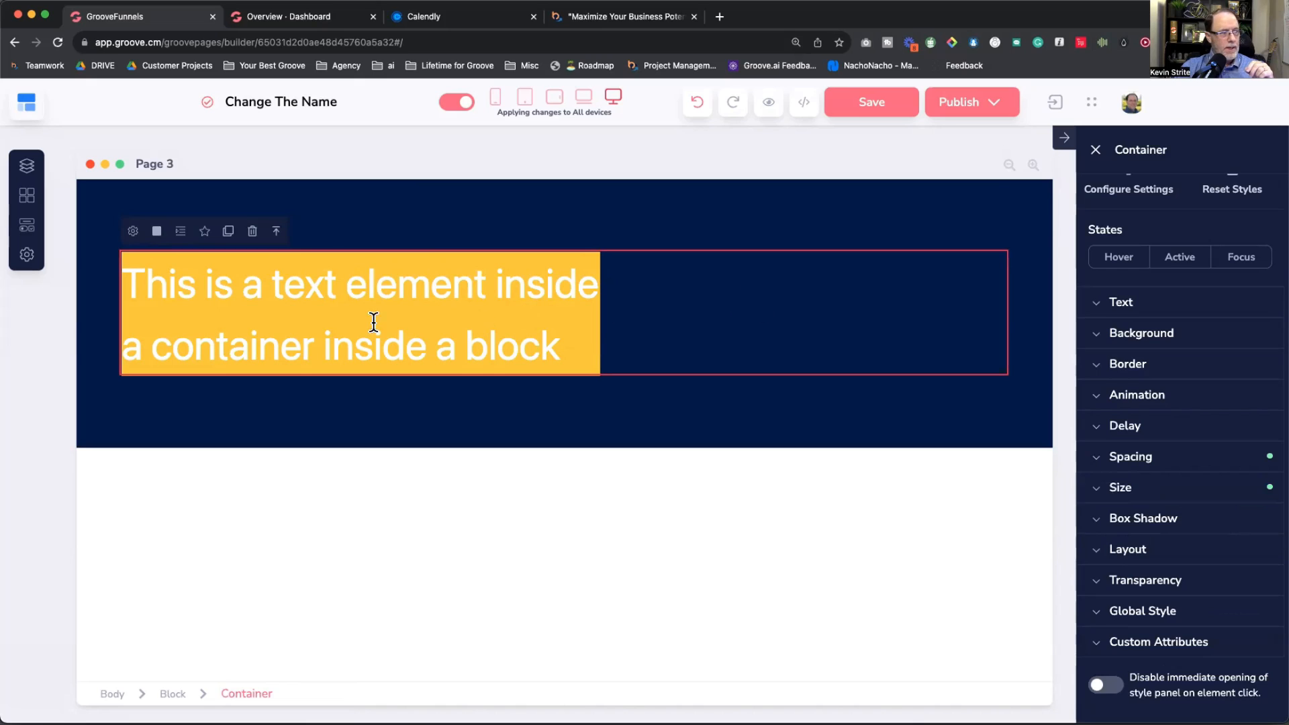
pyautogui.click(212, 282)
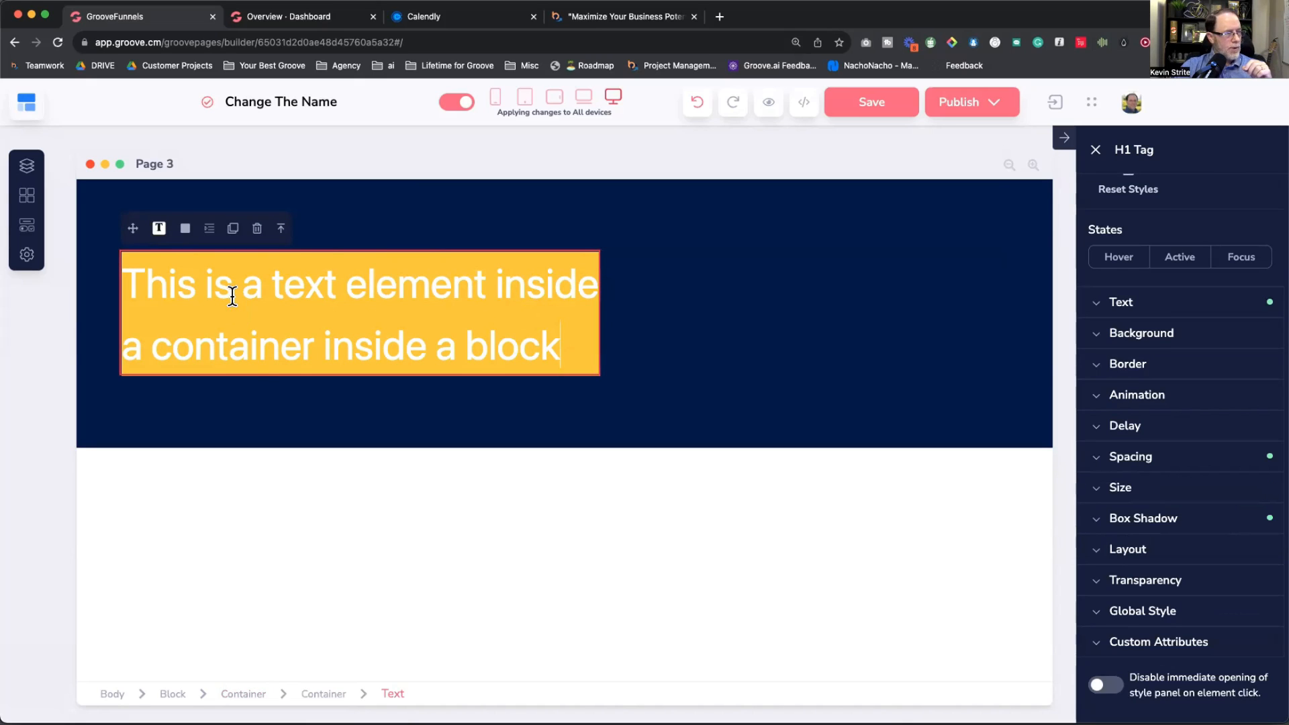
pyautogui.moveTo(133, 228); pyautogui.dragTo(797, 288)
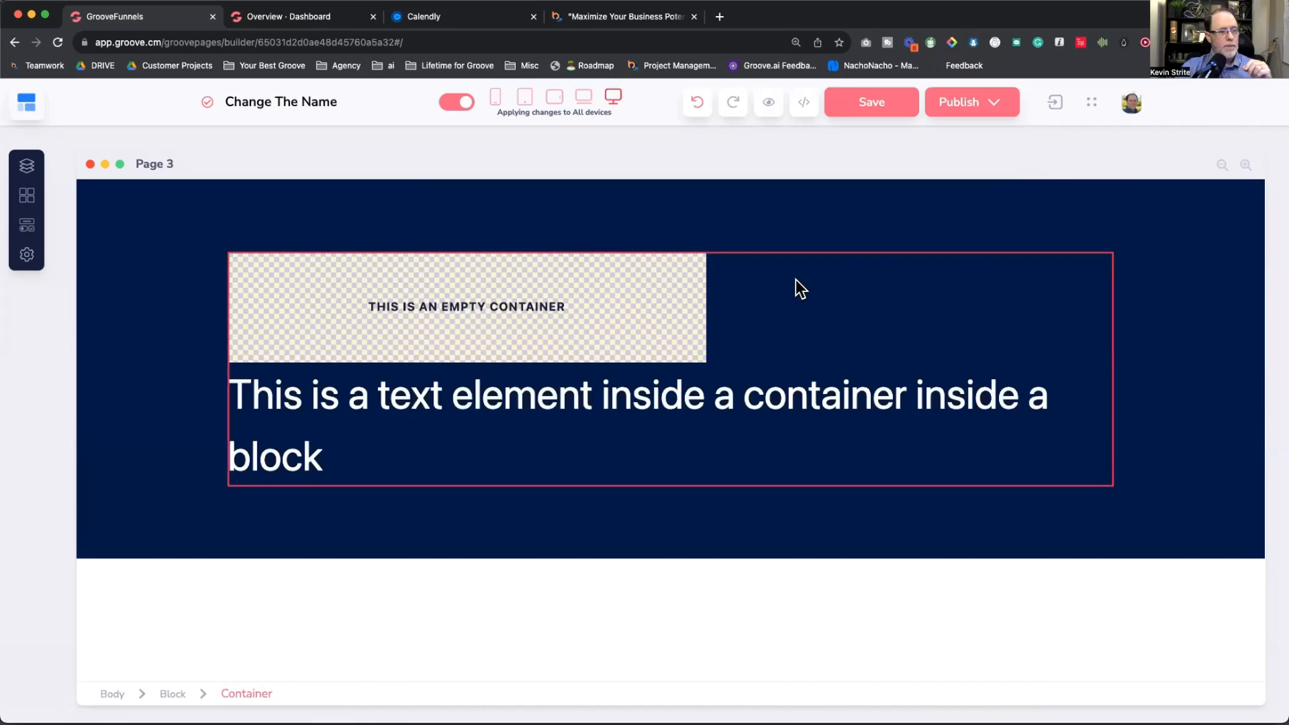
pyautogui.click(527, 277)
pyautogui.click(272, 236)
pyautogui.click(676, 423)
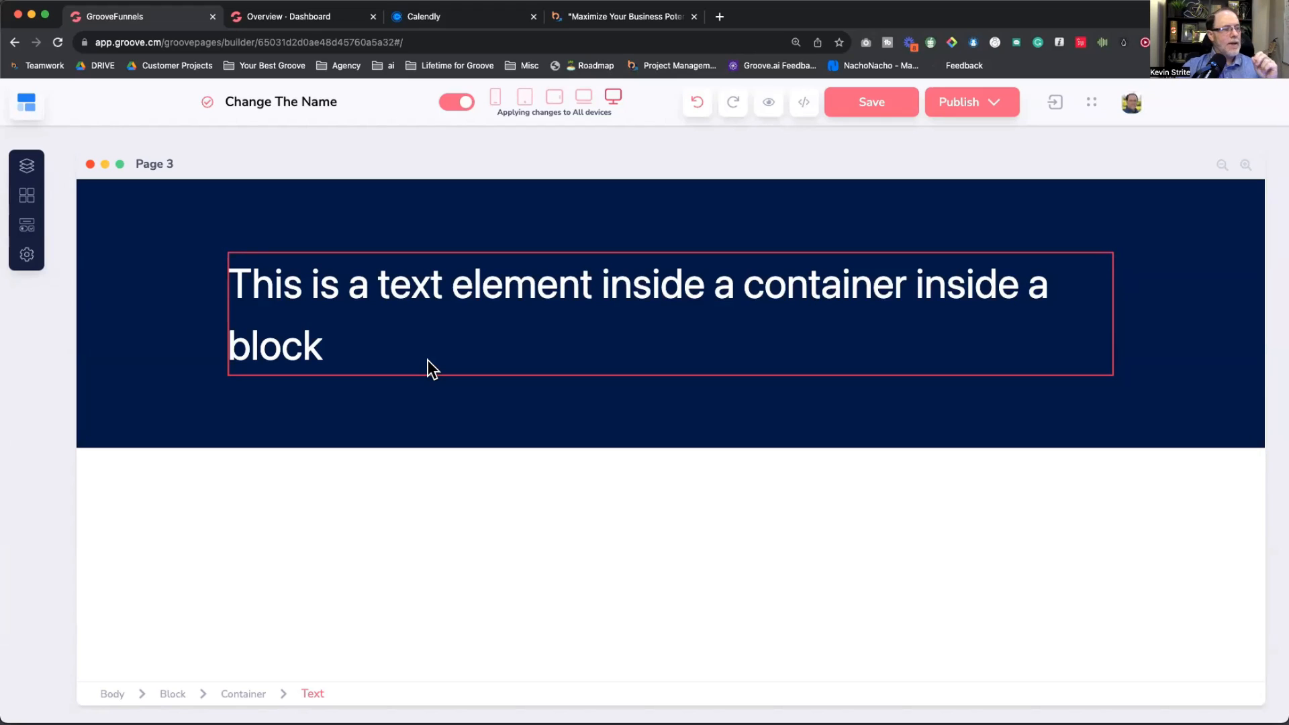
pyautogui.click(453, 326)
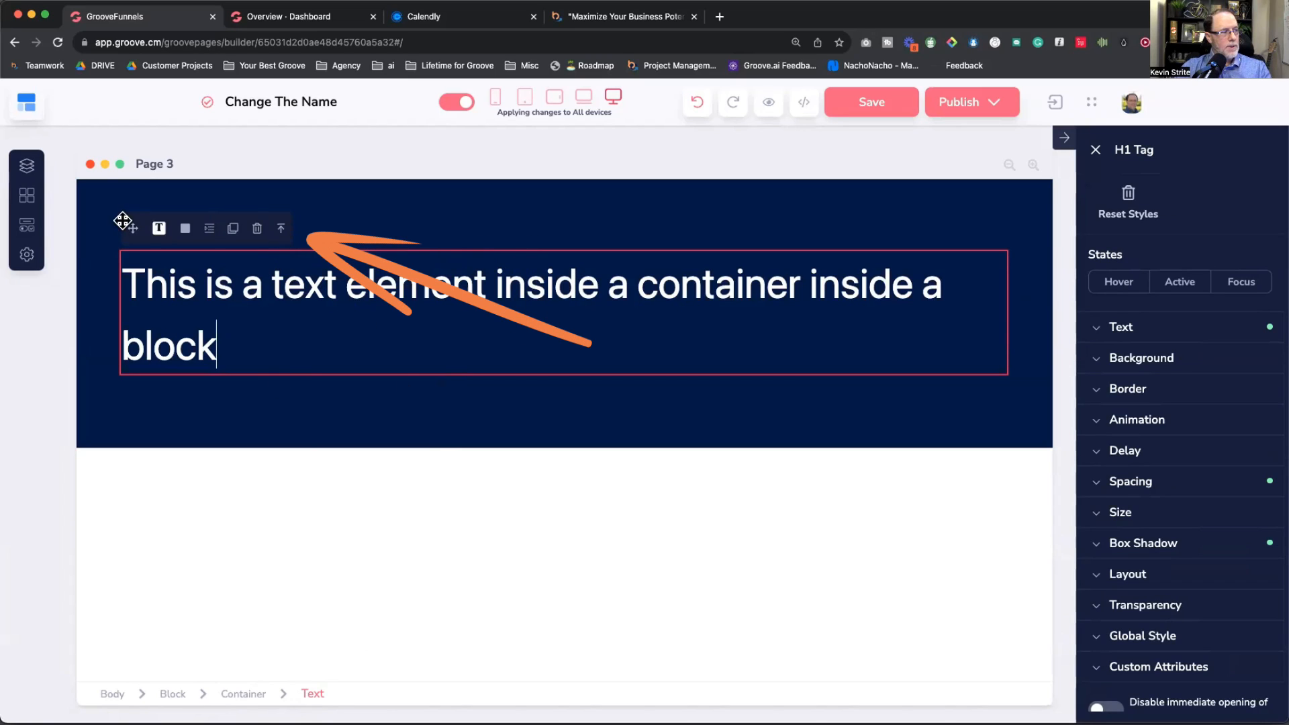
# Step: Give the heading text a green background
pyautogui.click(280, 226)
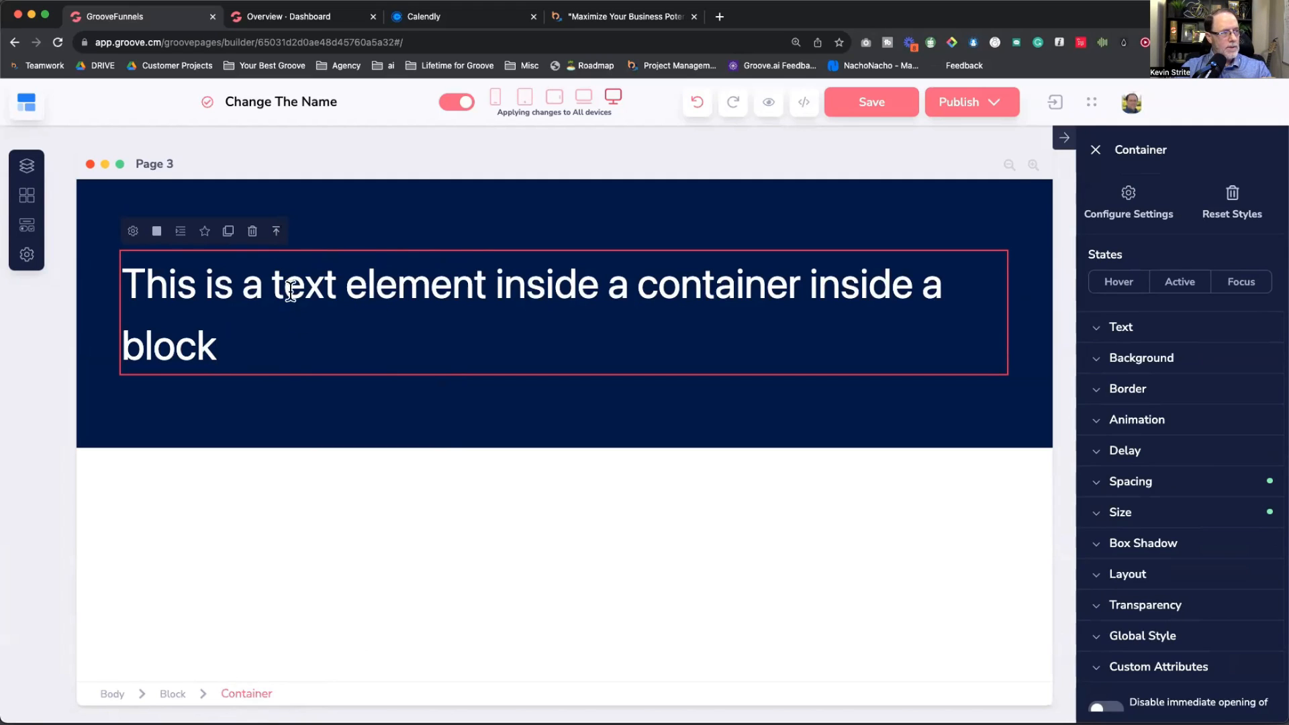
pyautogui.click(300, 336)
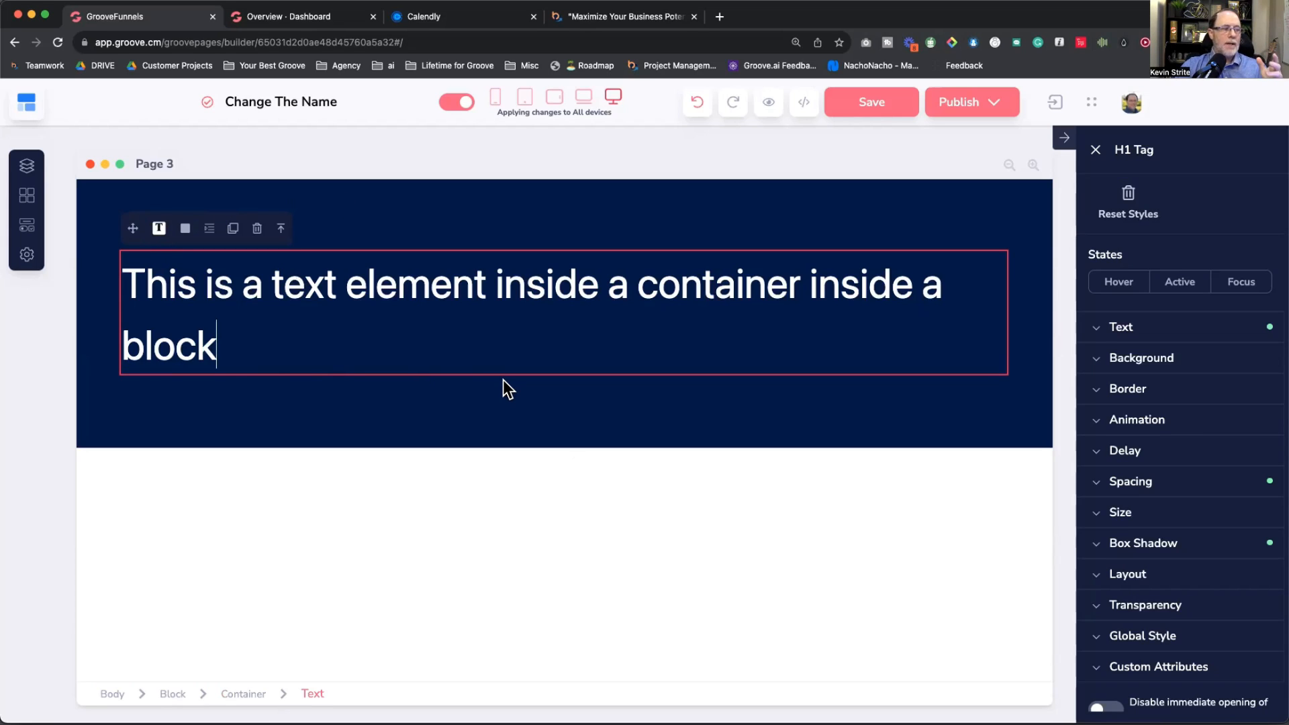
pyautogui.click(1115, 327)
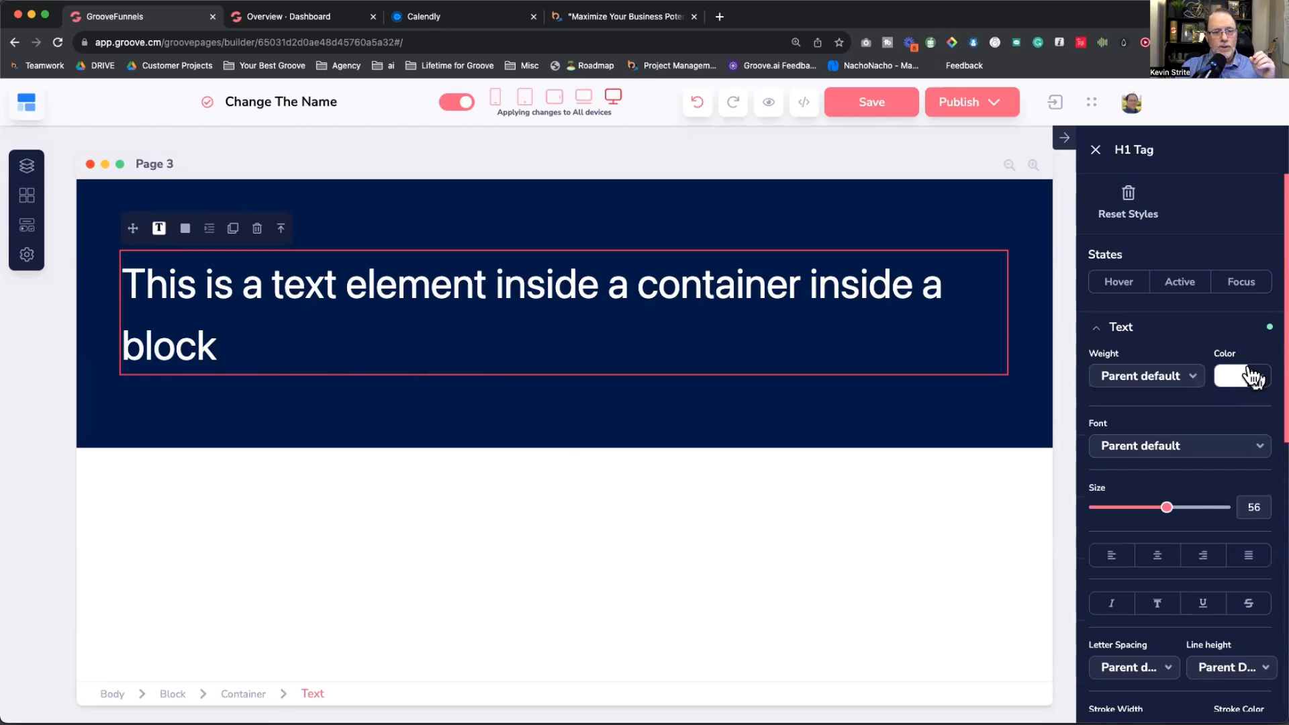
pyautogui.click(1112, 327)
pyautogui.click(1139, 358)
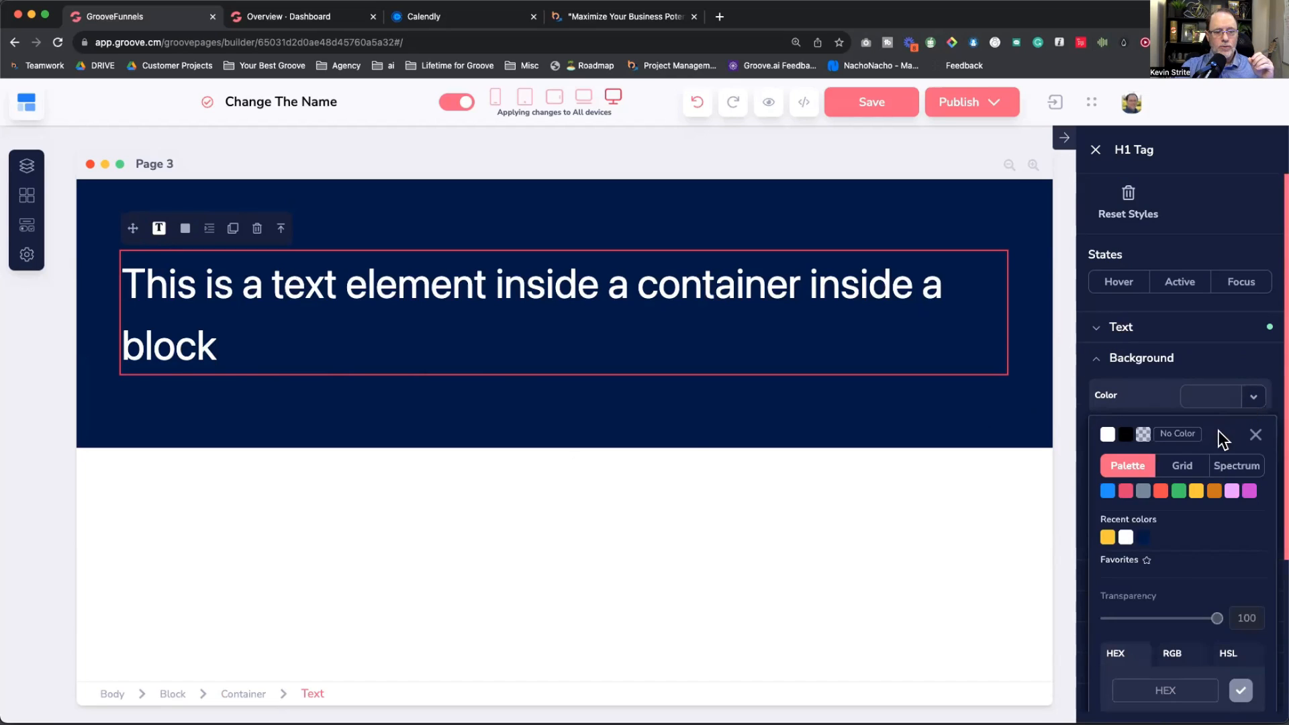
pyautogui.click(1178, 534)
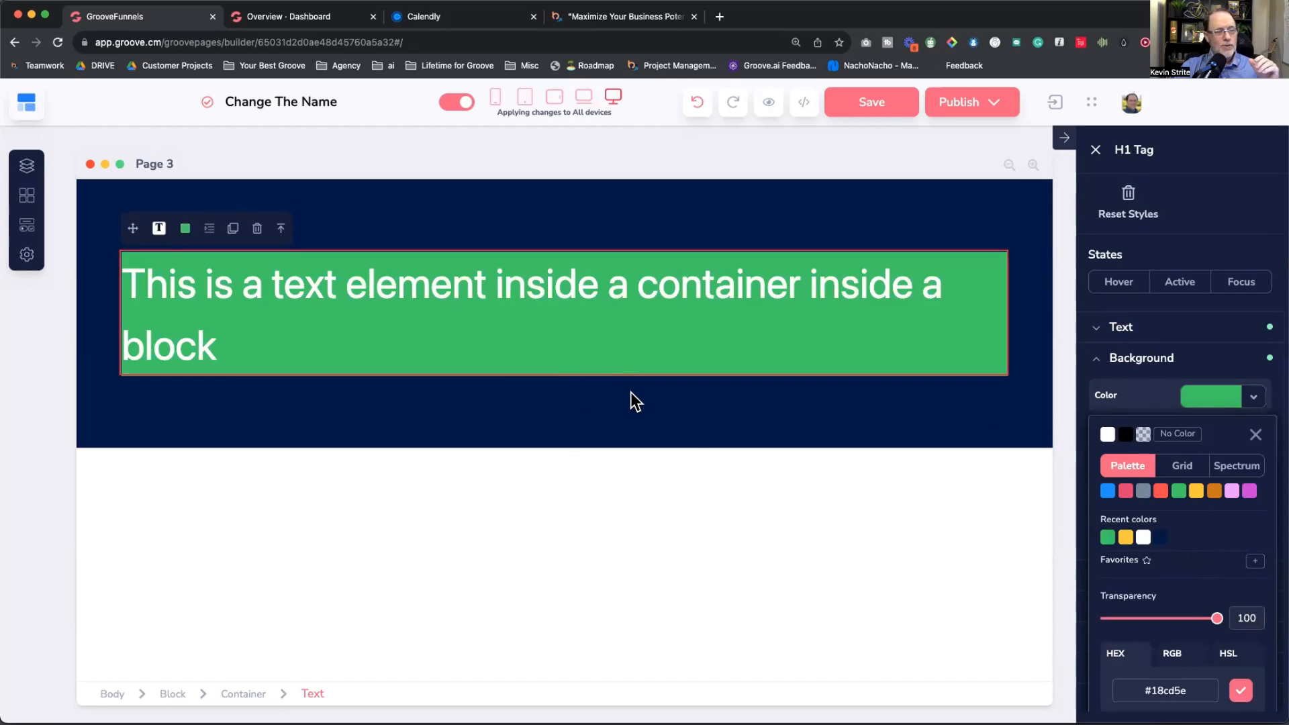
# Step: Set the heading container's top and bottom padding to 89
pyautogui.click(254, 692)
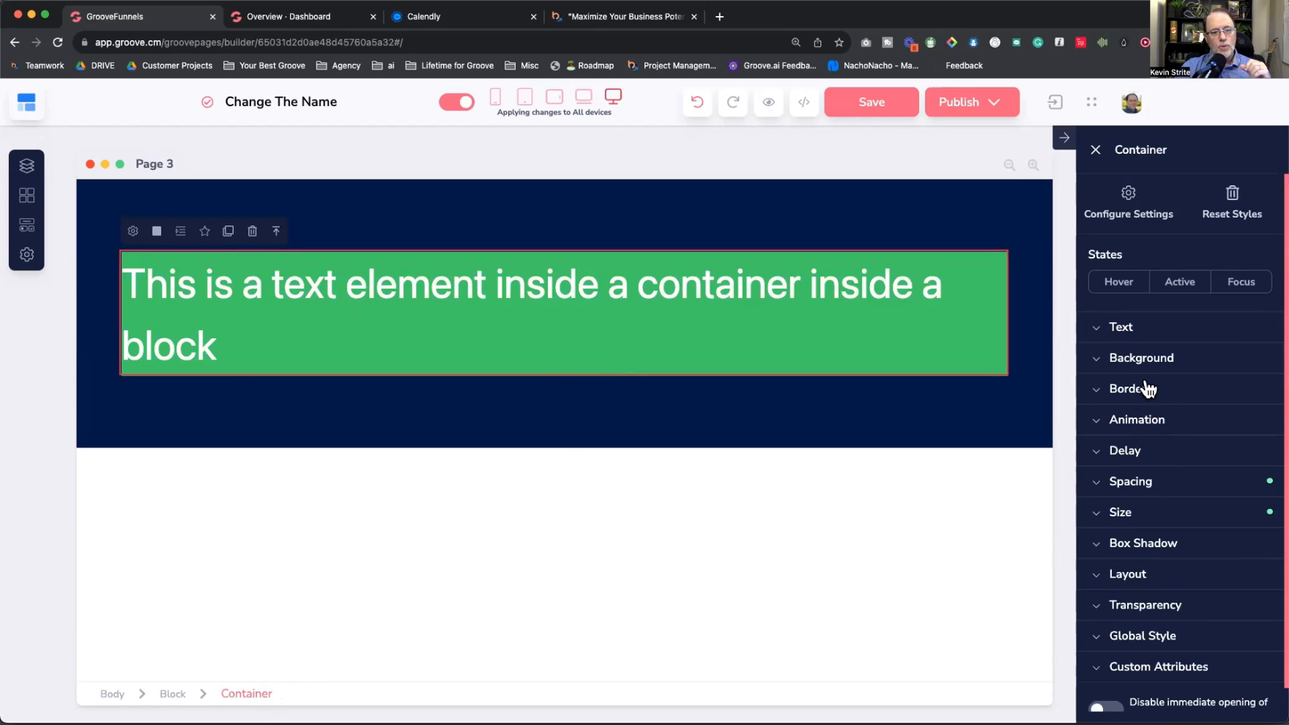
pyautogui.click(1145, 484)
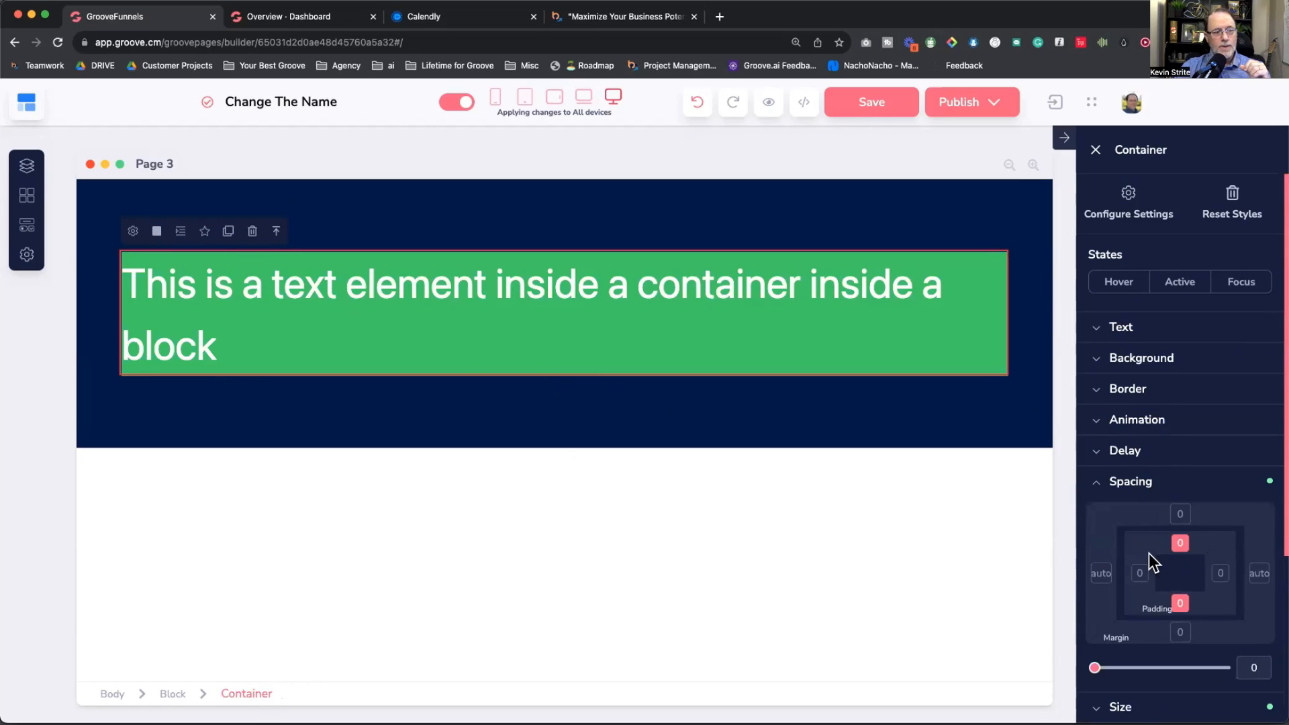
pyautogui.scroll(-4, 1149, 554)
pyautogui.moveTo(1095, 532)
pyautogui.mouseDown()
pyautogui.moveTo(1148, 536)
pyautogui.moveTo(1107, 535)
pyautogui.mouseUp()
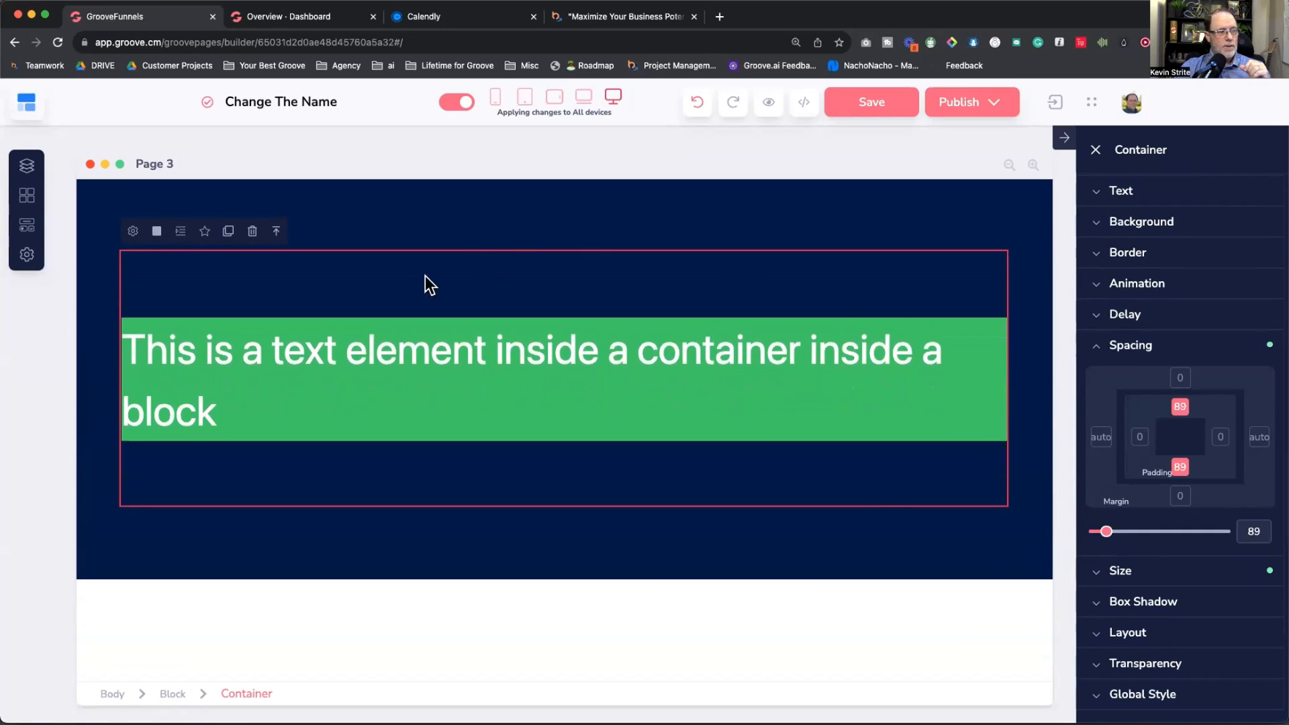
pyautogui.click(548, 421)
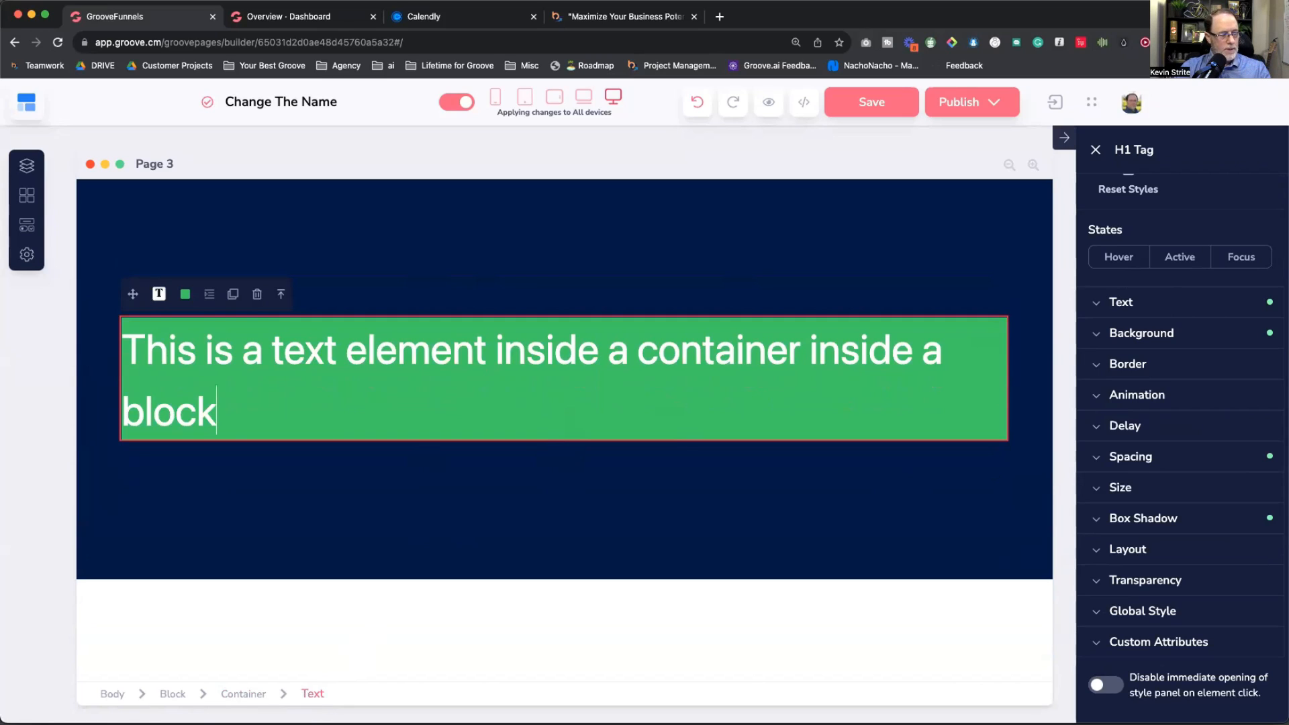
# Step: Give the green heading a 574 px left margin, pushing it to the right half
pyautogui.click(246, 695)
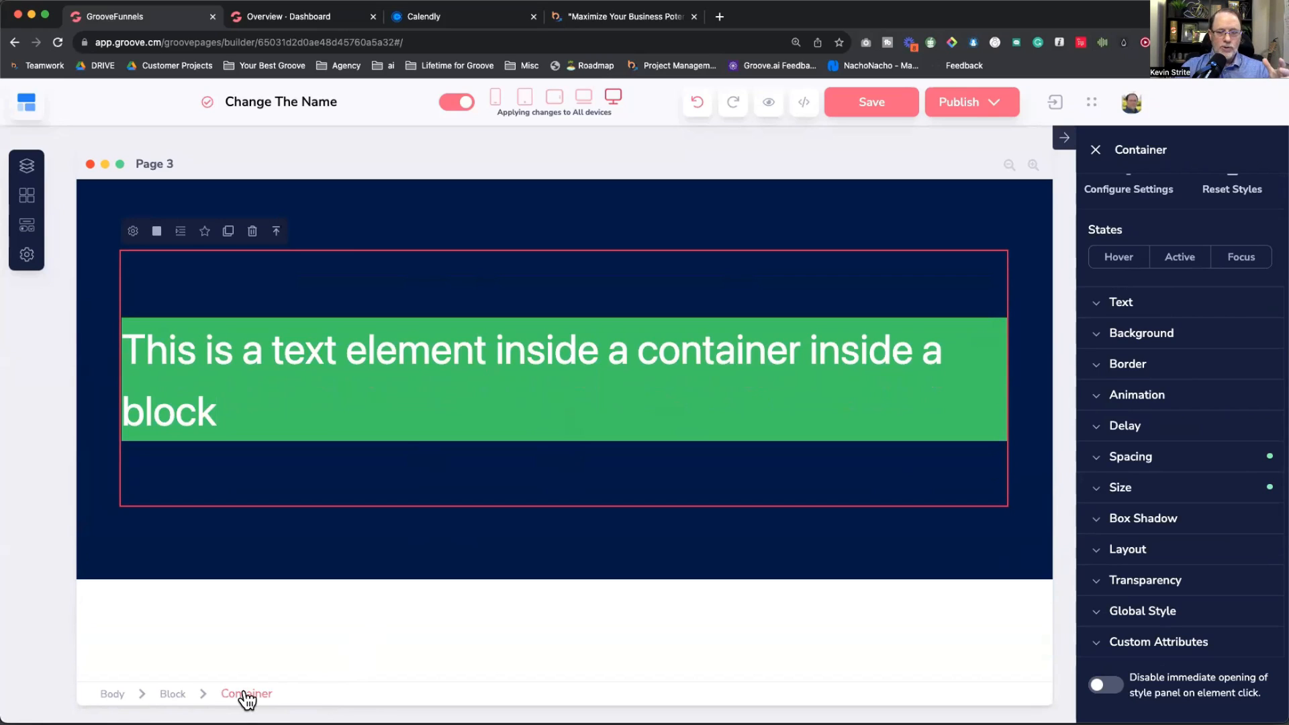
pyautogui.click(172, 695)
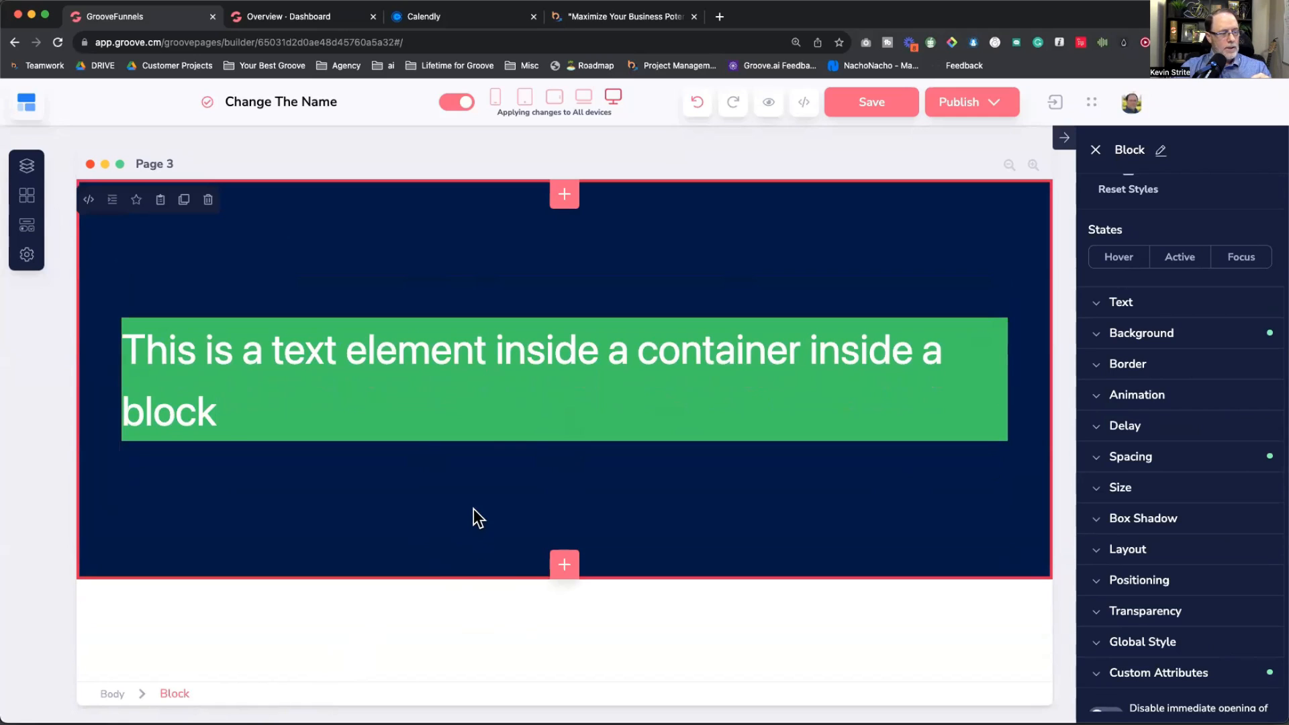
pyautogui.click(527, 432)
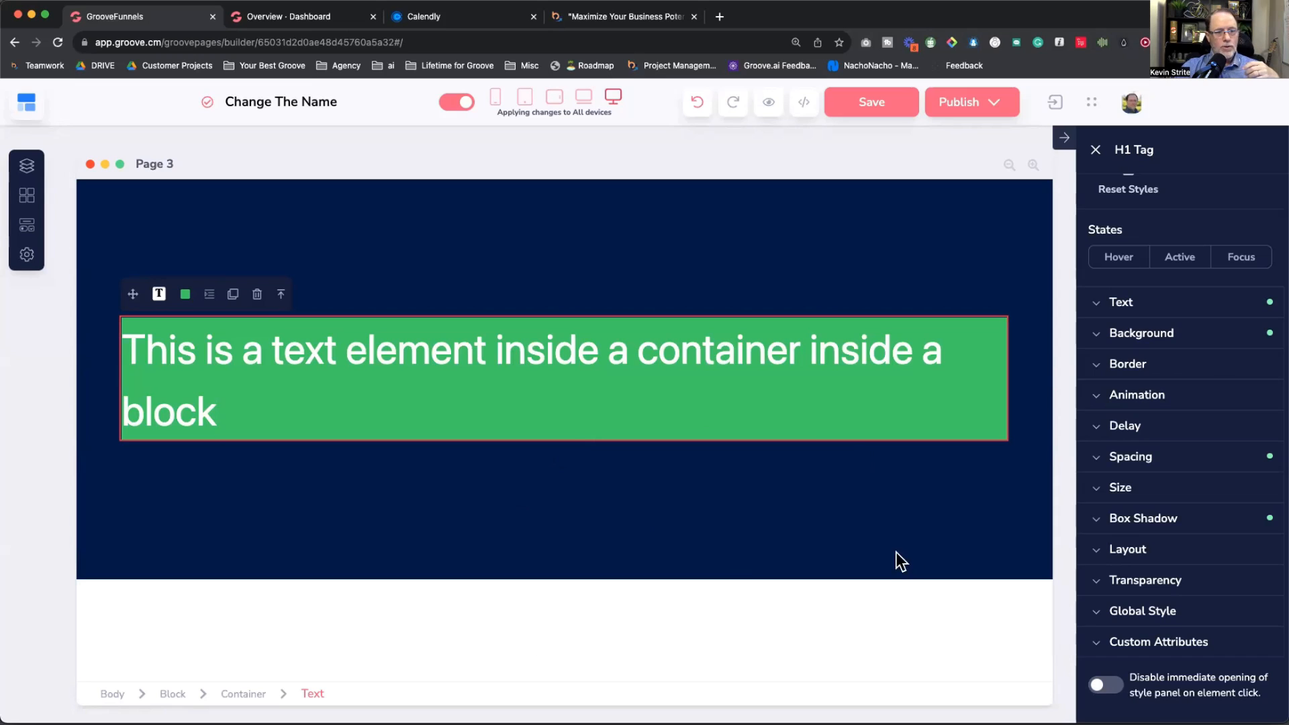
pyautogui.click(1135, 457)
pyautogui.scroll(-3, 1145, 453)
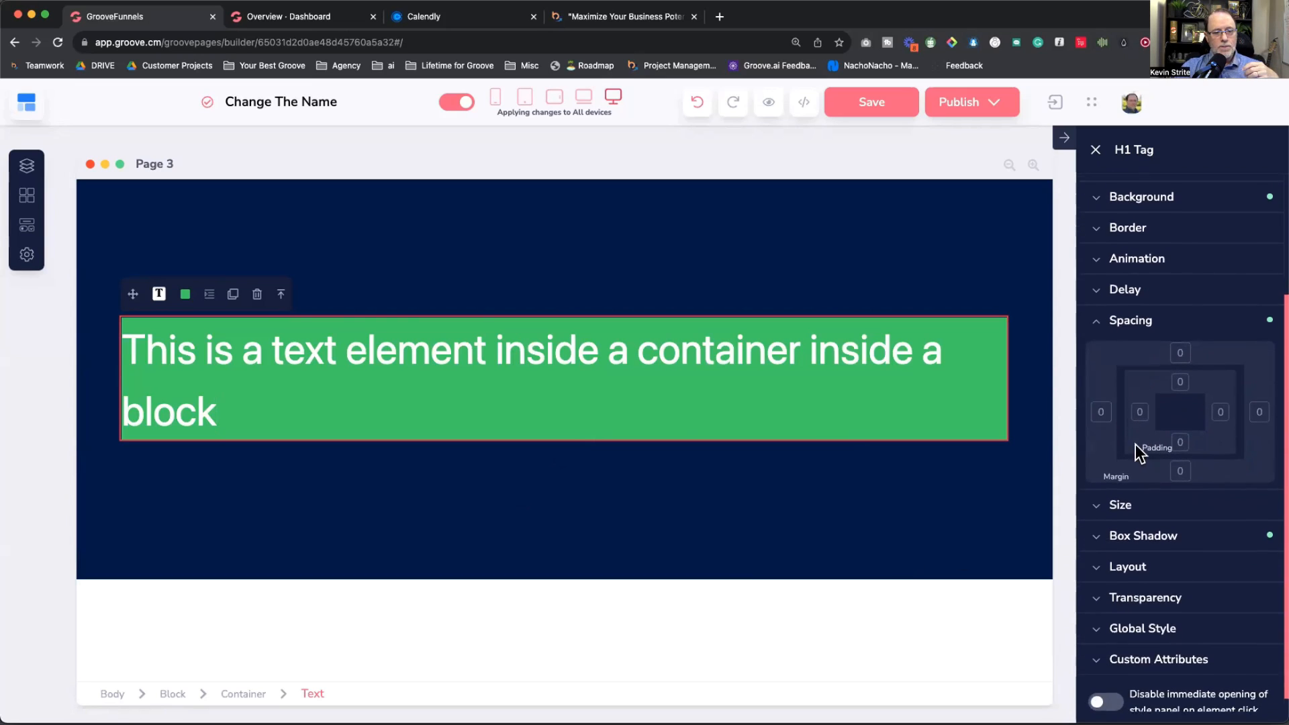
pyautogui.click(1110, 407)
pyautogui.moveTo(1108, 497); pyautogui.dragTo(1169, 500)
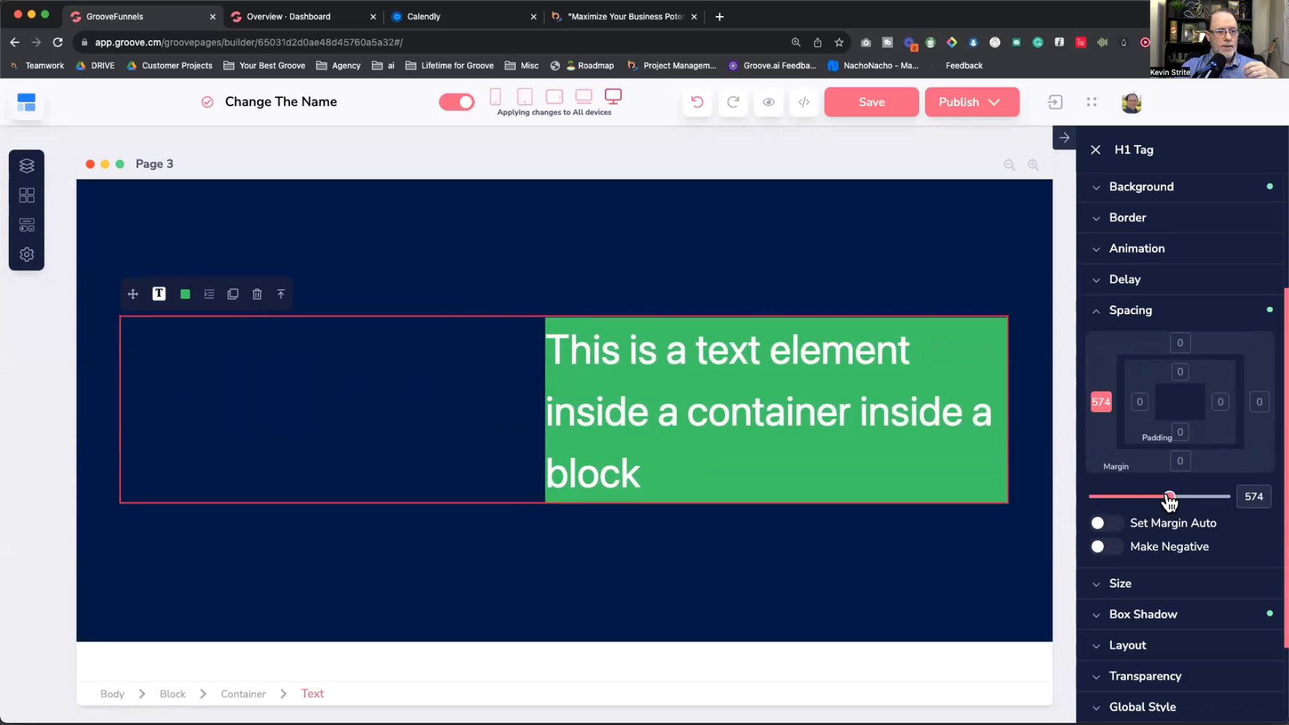
pyautogui.click(1141, 402)
pyautogui.click(944, 505)
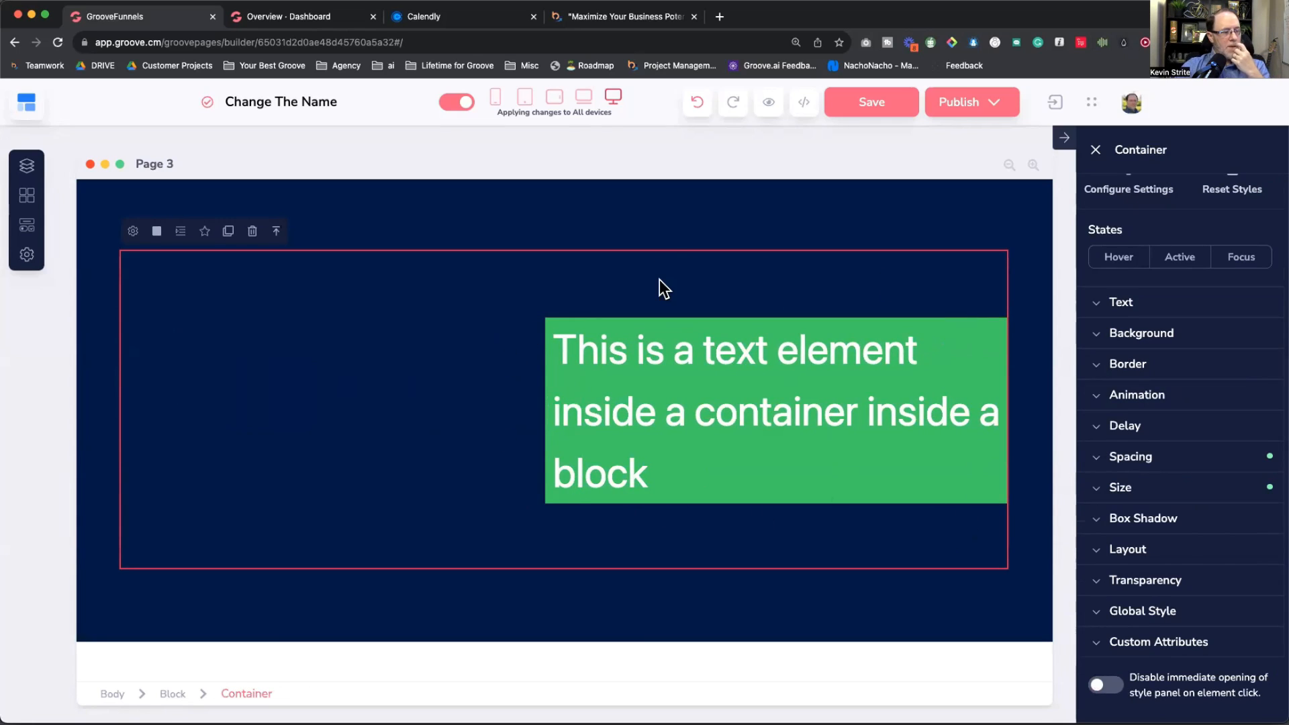
# Step: Check the page at phone width, then return to the desktop view
pyautogui.click(496, 98)
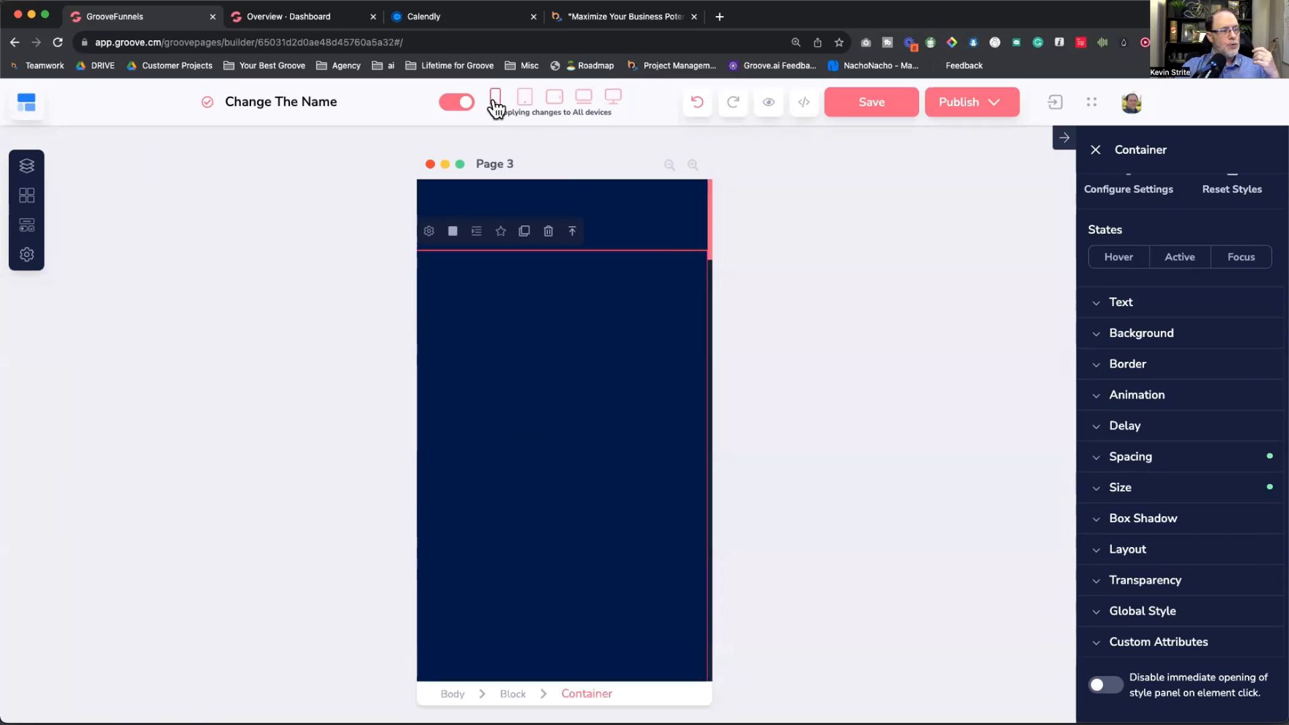
pyautogui.scroll(-10, 621, 373)
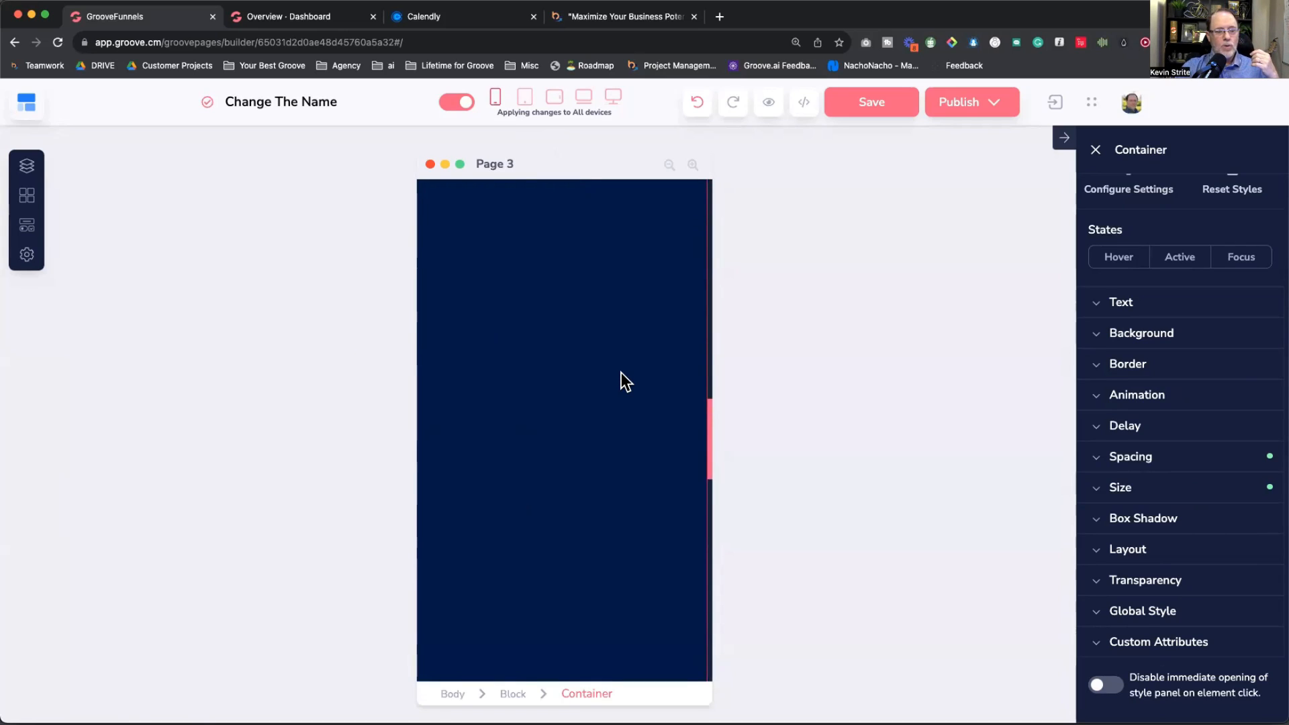
pyautogui.scroll(10, 622, 382)
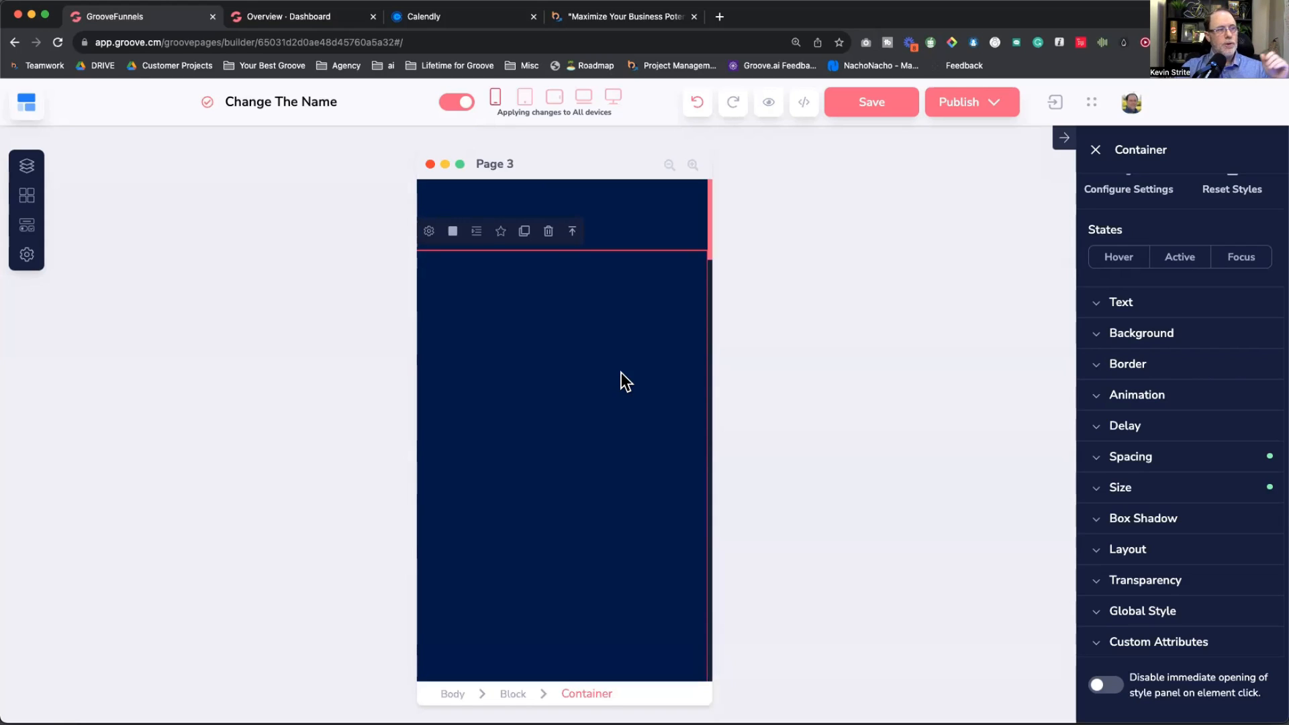
pyautogui.click(613, 98)
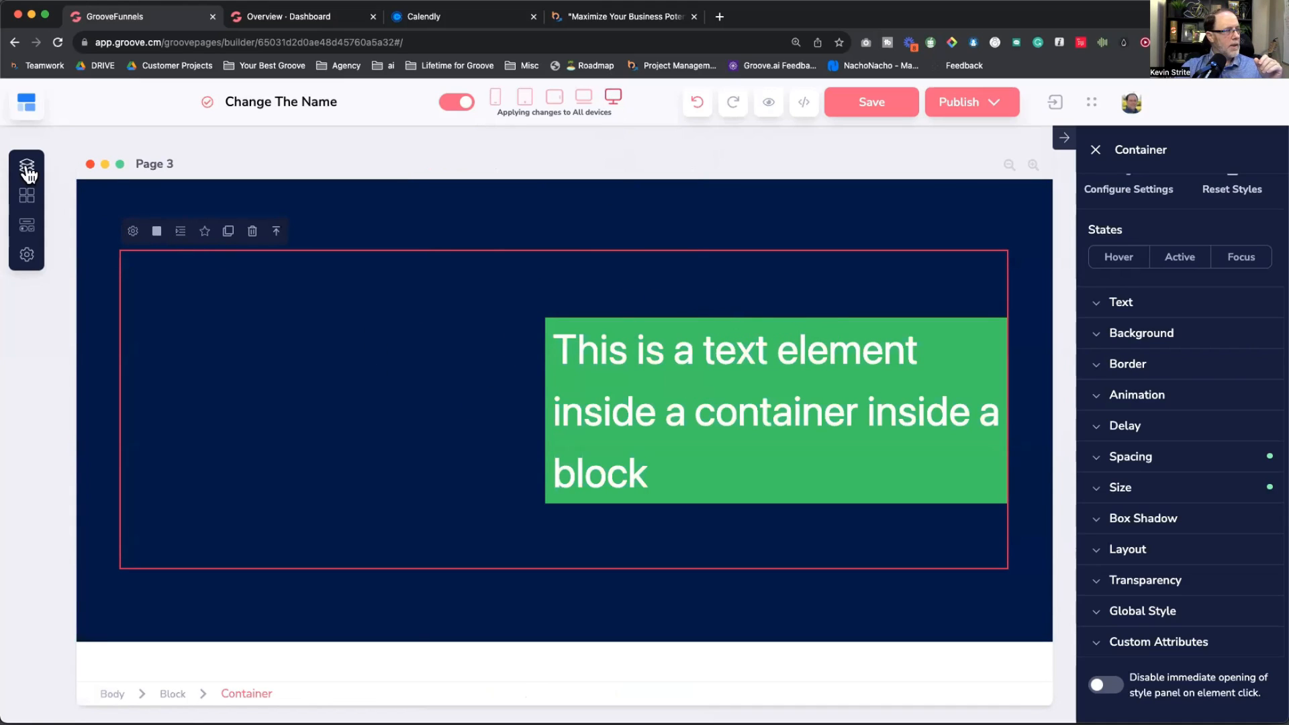
pyautogui.click(552, 436)
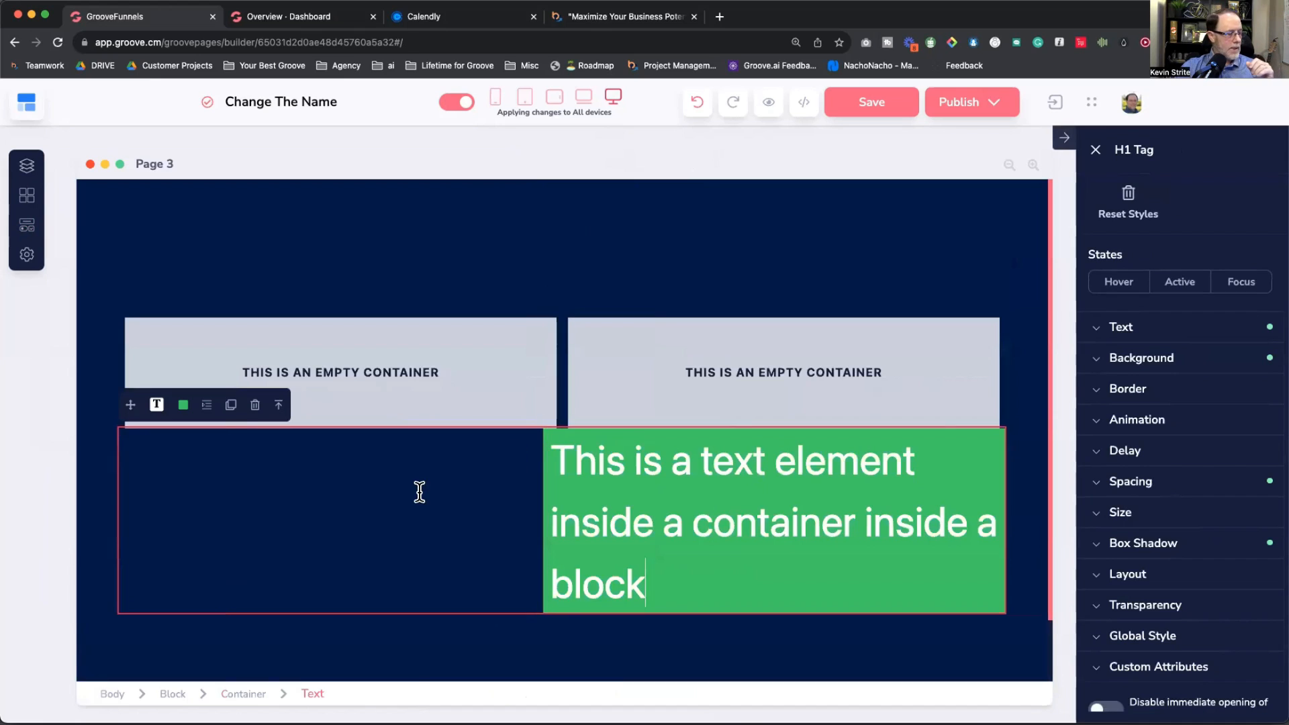
# Step: Move the green text into the right empty container and reset its left margin to 0
pyautogui.moveTo(414, 486); pyautogui.dragTo(842, 399)
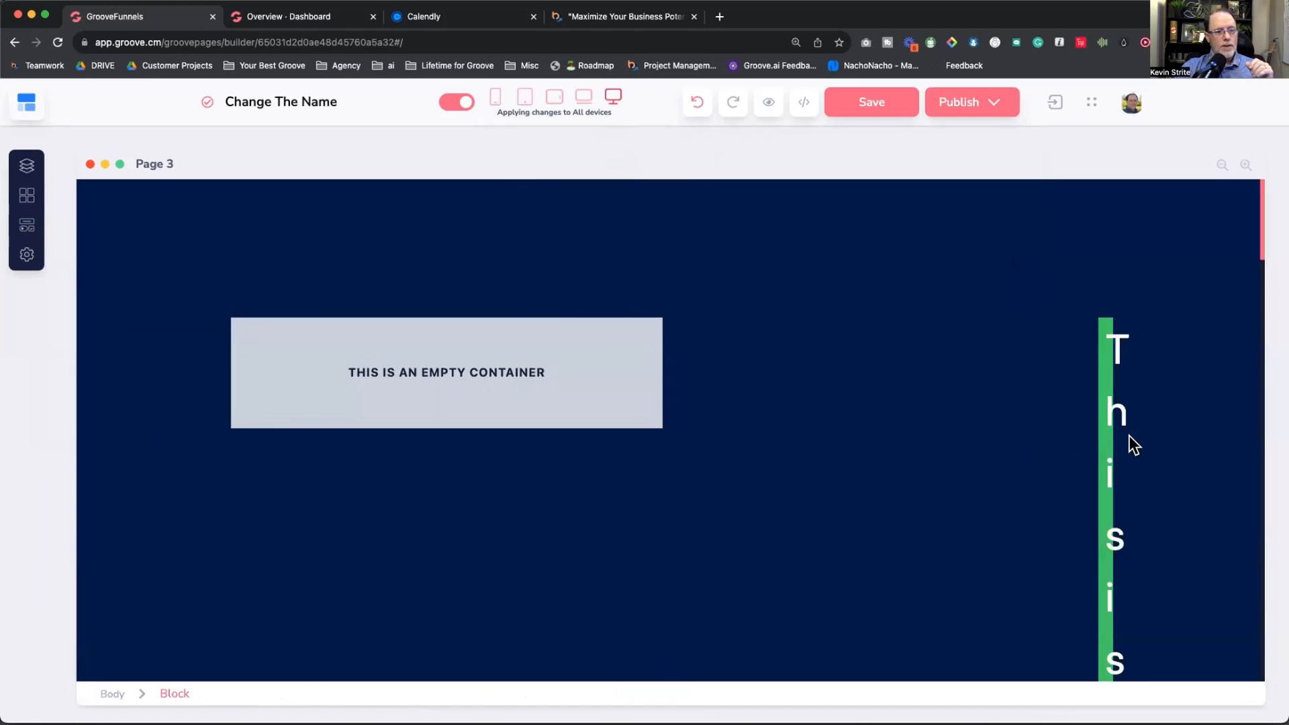
pyautogui.click(1105, 445)
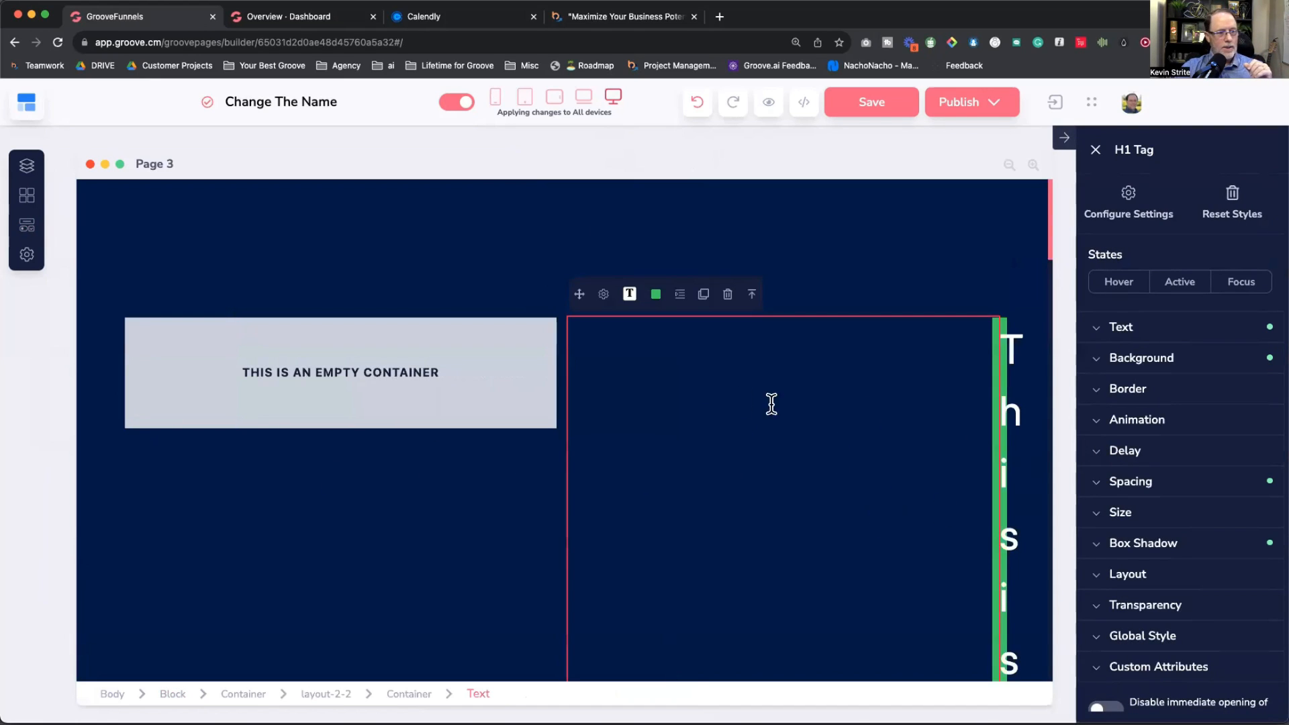
pyautogui.click(1146, 483)
pyautogui.scroll(-3, 1145, 483)
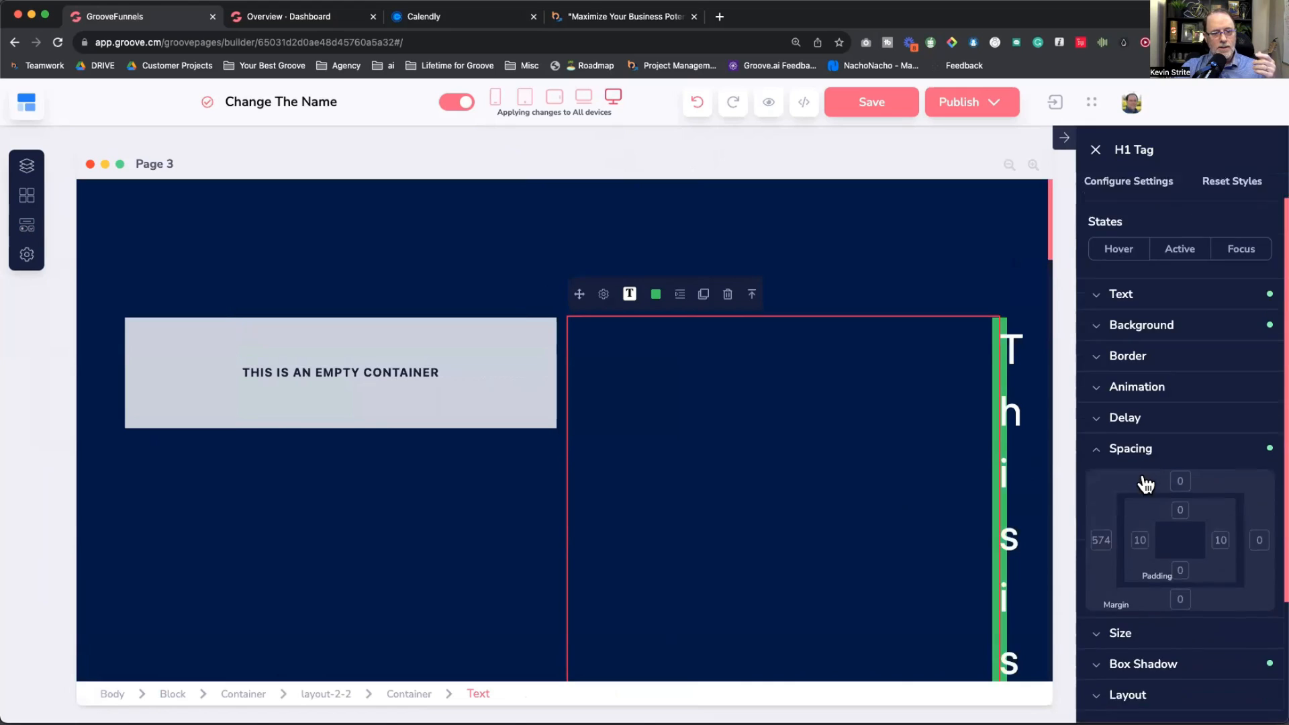
pyautogui.click(1101, 395)
pyautogui.moveTo(1169, 489); pyautogui.dragTo(911, 548)
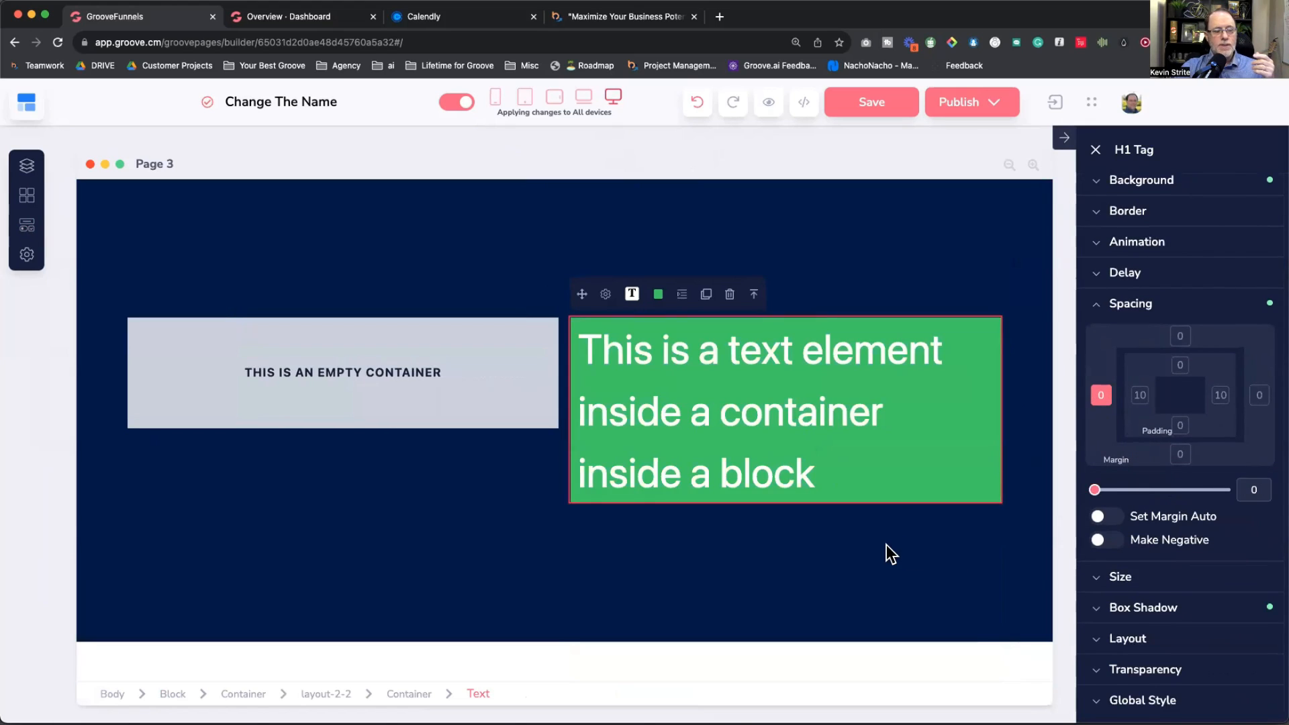
pyautogui.click(885, 562)
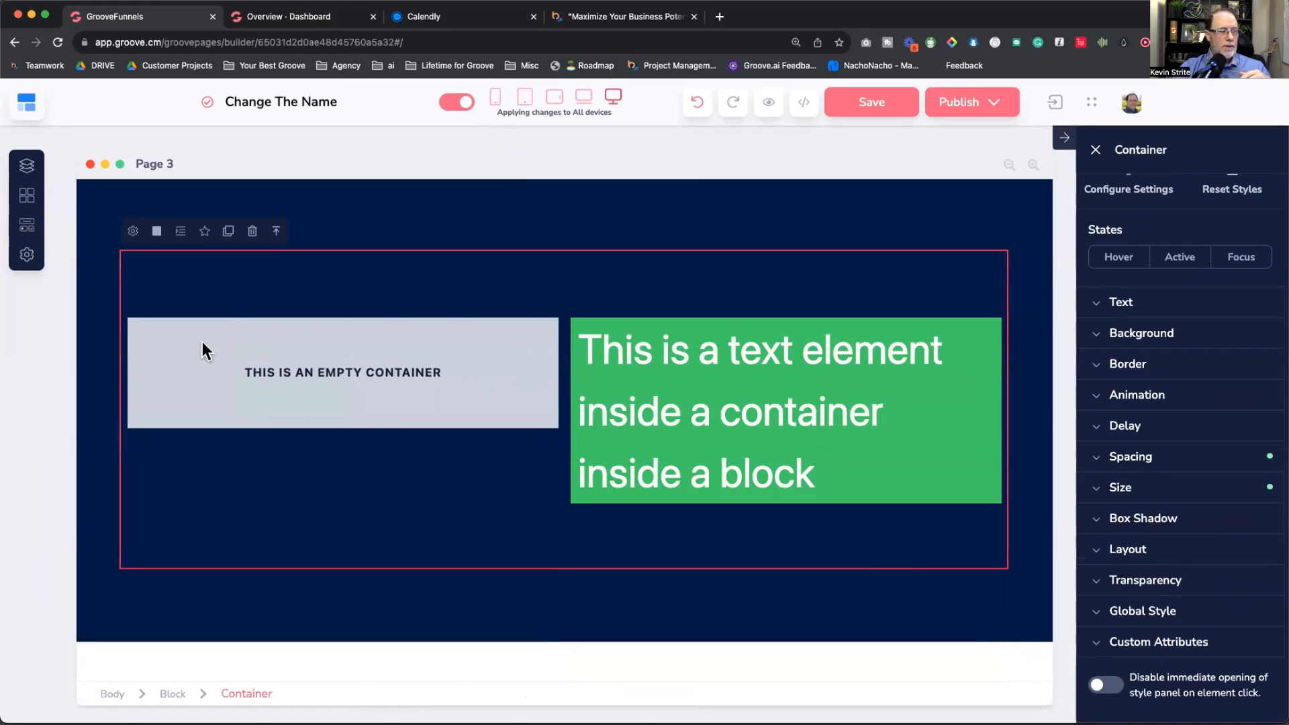
# Step: Preview the page in a new tab, then check it at phone and desktop widths
pyautogui.click(769, 102)
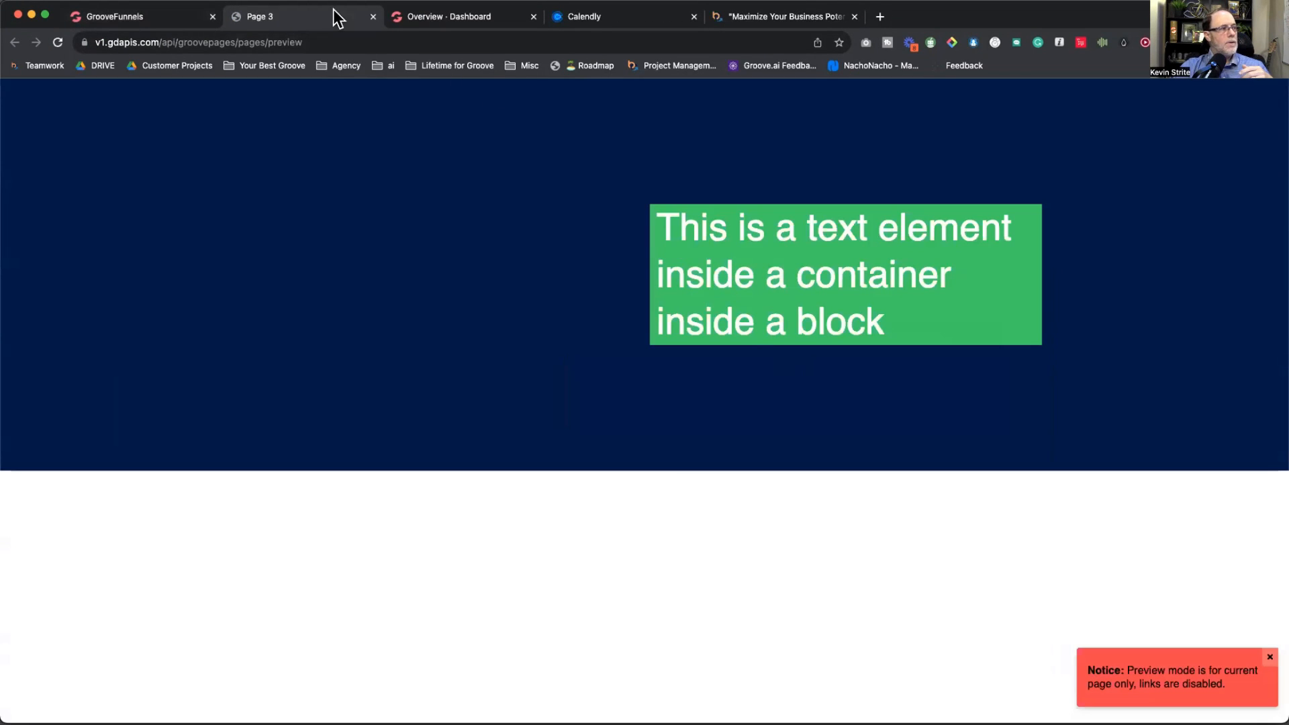
pyautogui.click(373, 17)
pyautogui.click(147, 24)
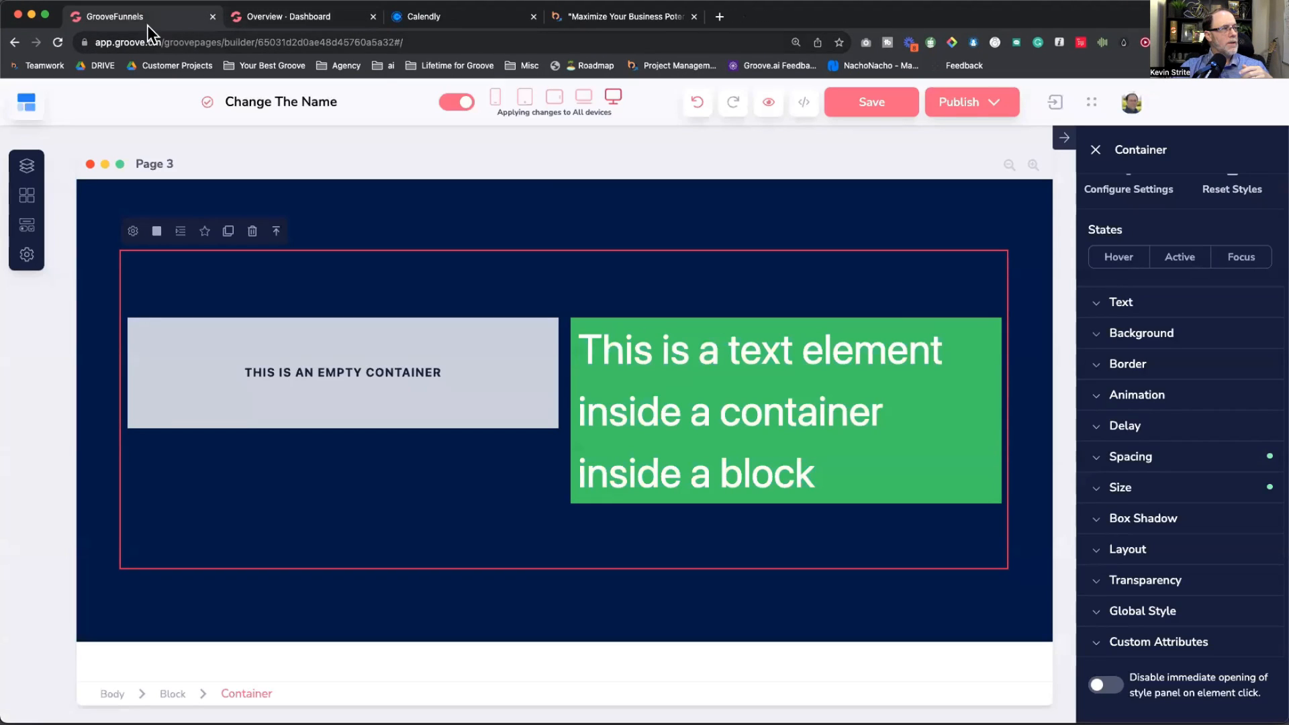
pyautogui.click(495, 98)
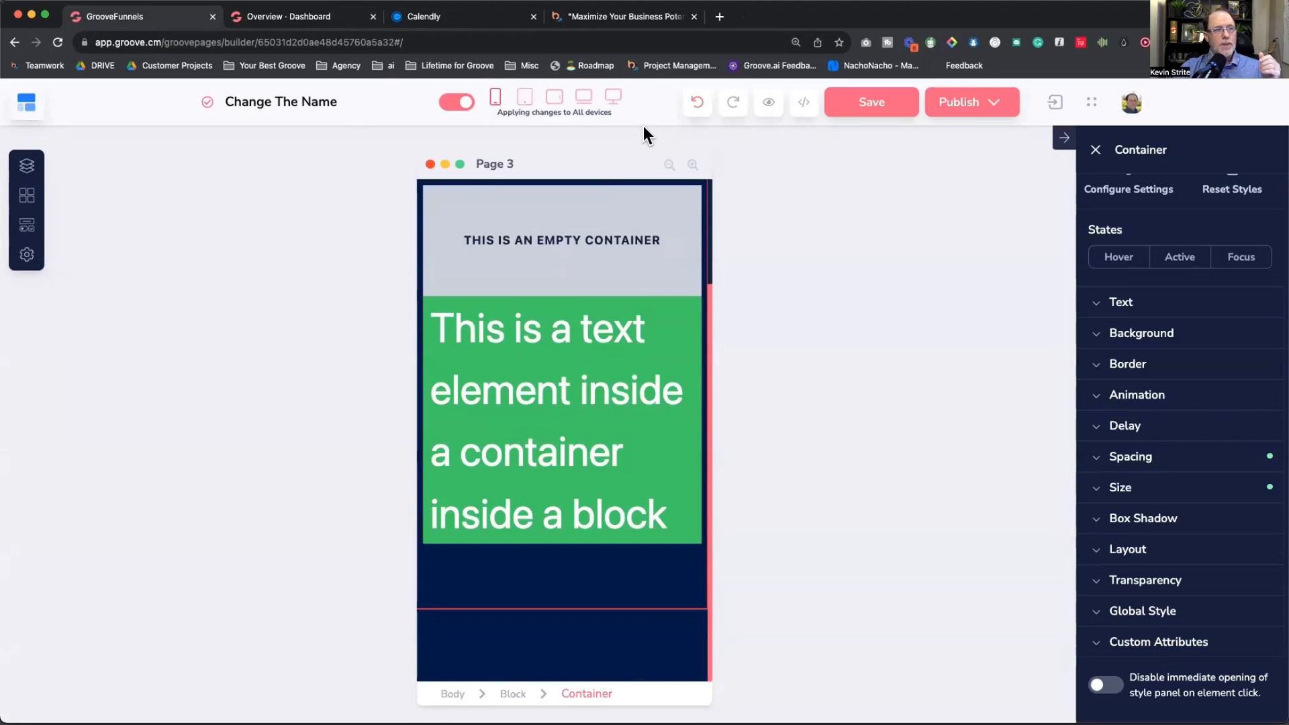
pyautogui.click(613, 98)
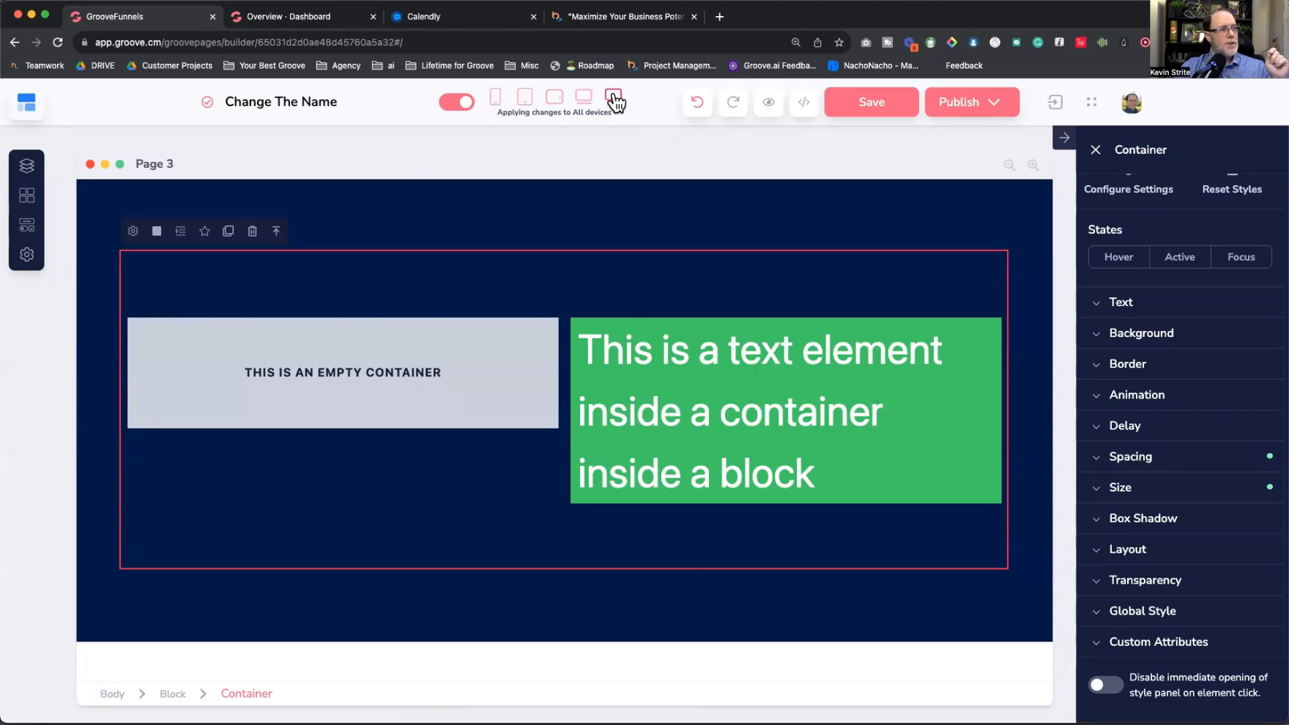
# Step: Inspect the two-column row and its containers, and check the layout at phone width
pyautogui.click(631, 325)
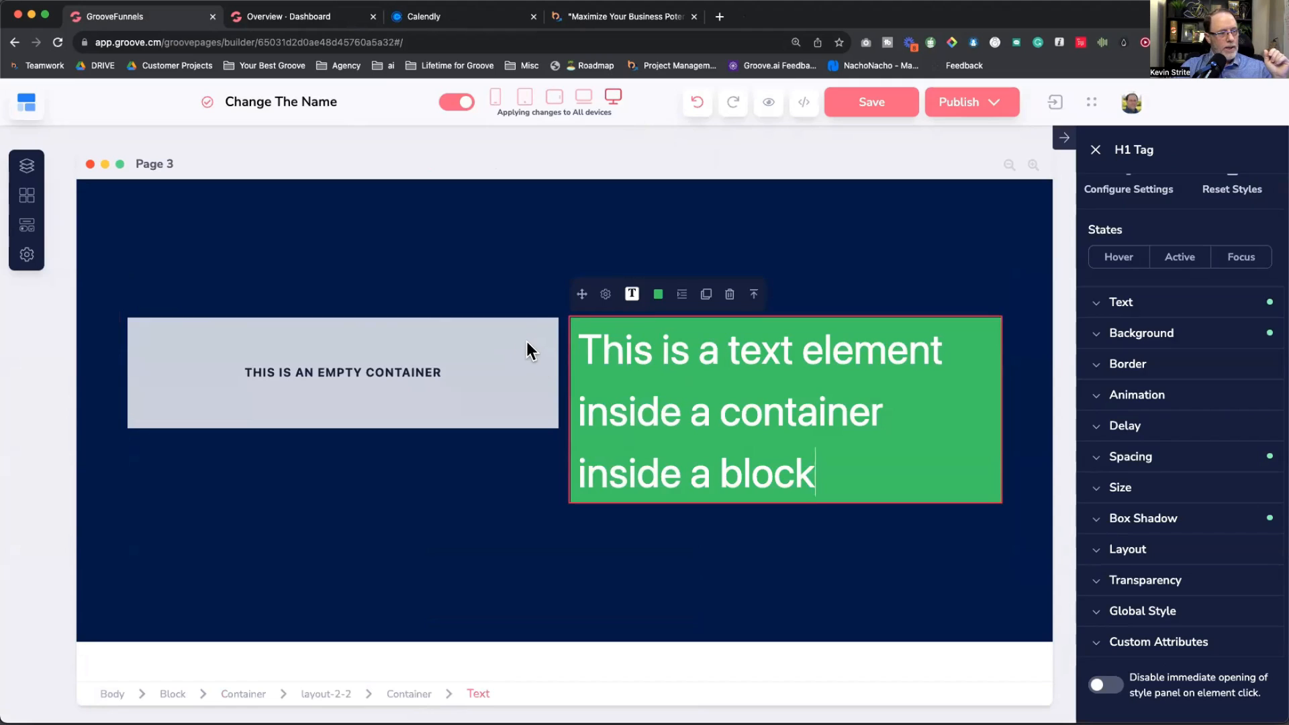
pyautogui.click(531, 346)
pyautogui.click(563, 346)
pyautogui.click(626, 328)
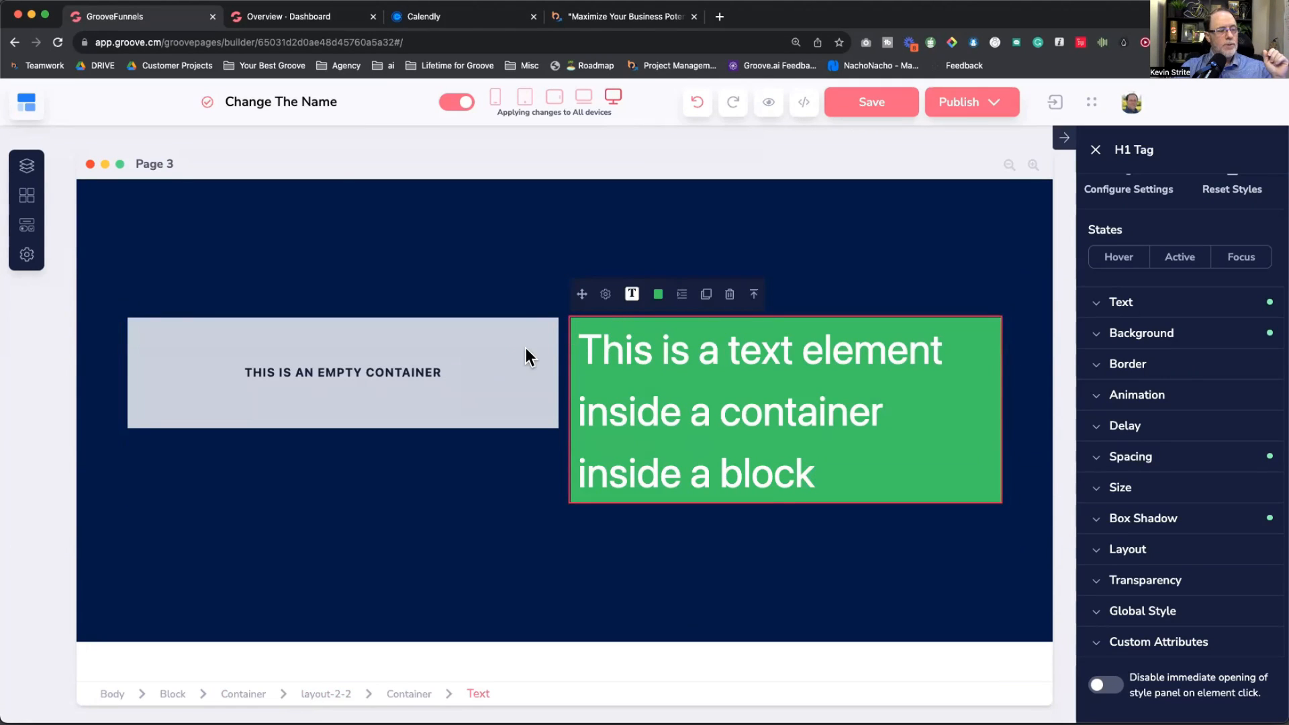
pyautogui.click(541, 332)
pyautogui.click(564, 332)
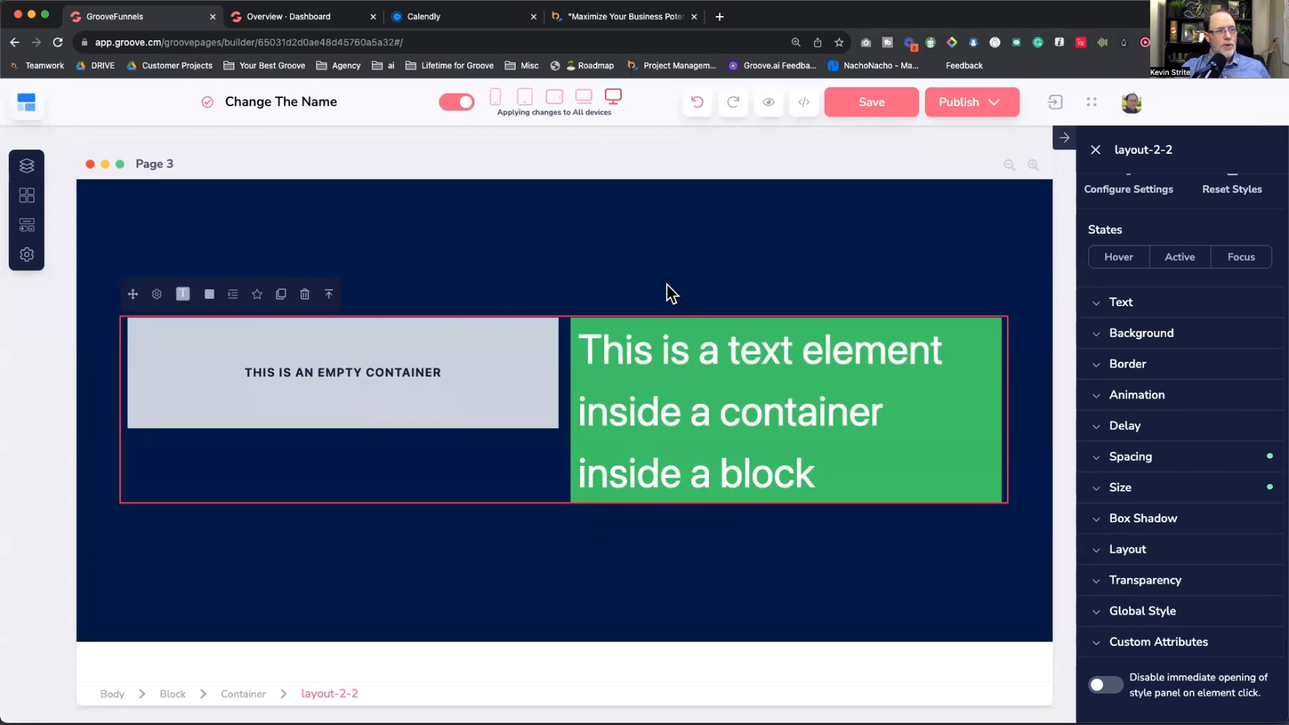
pyautogui.click(494, 100)
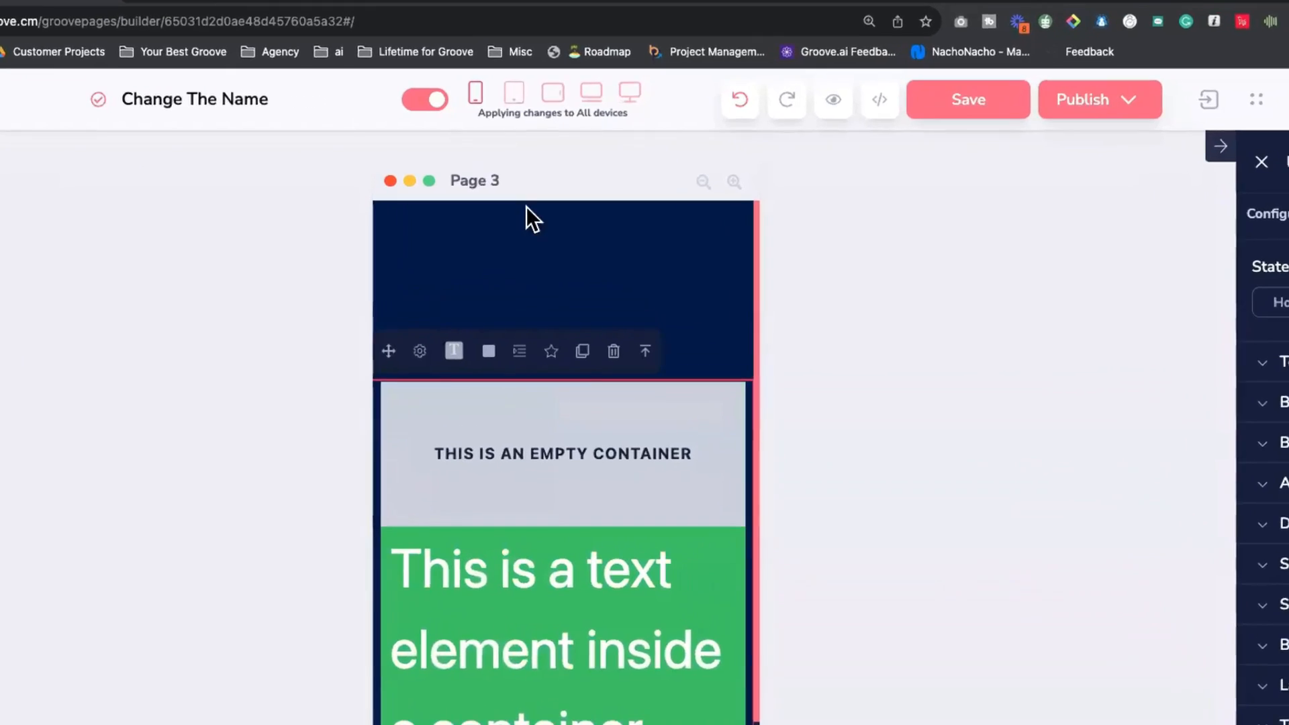
pyautogui.click(613, 96)
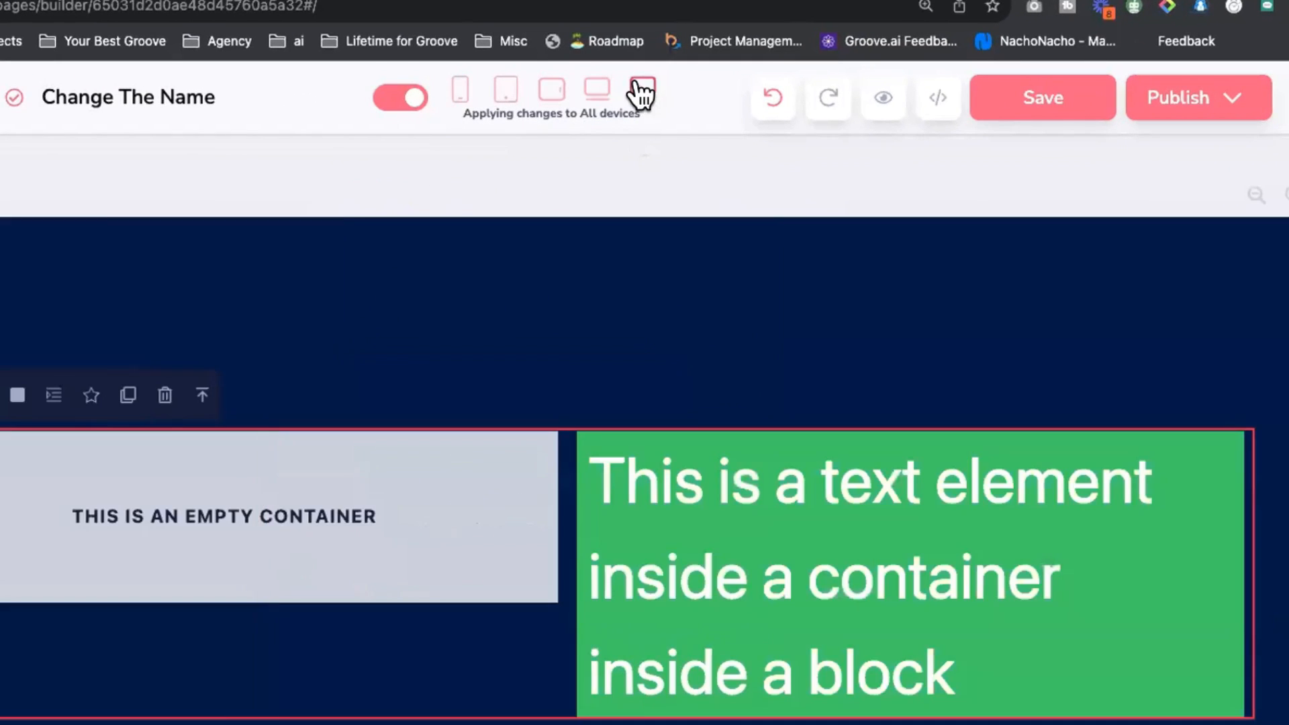
# Step: Undo two changes and delete the row of empty containers
pyautogui.click(771, 101)
pyautogui.click(771, 101)
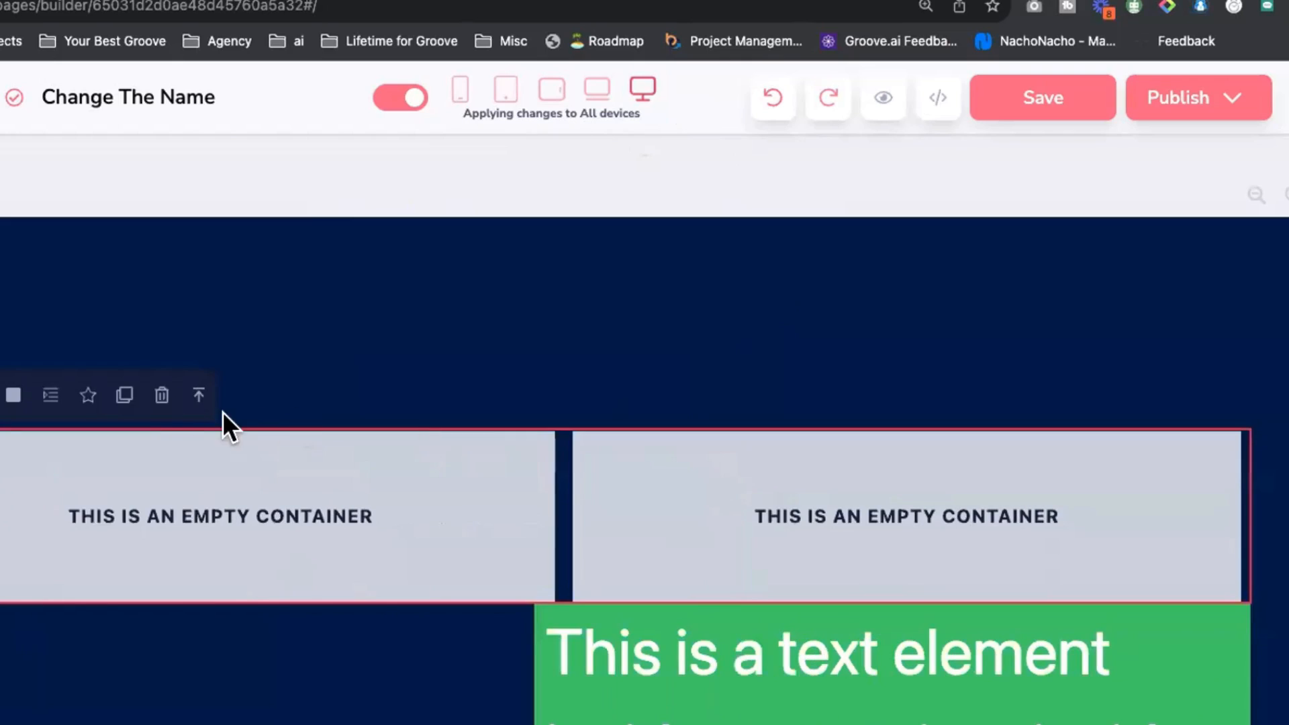
pyautogui.click(161, 395)
pyautogui.click(806, 594)
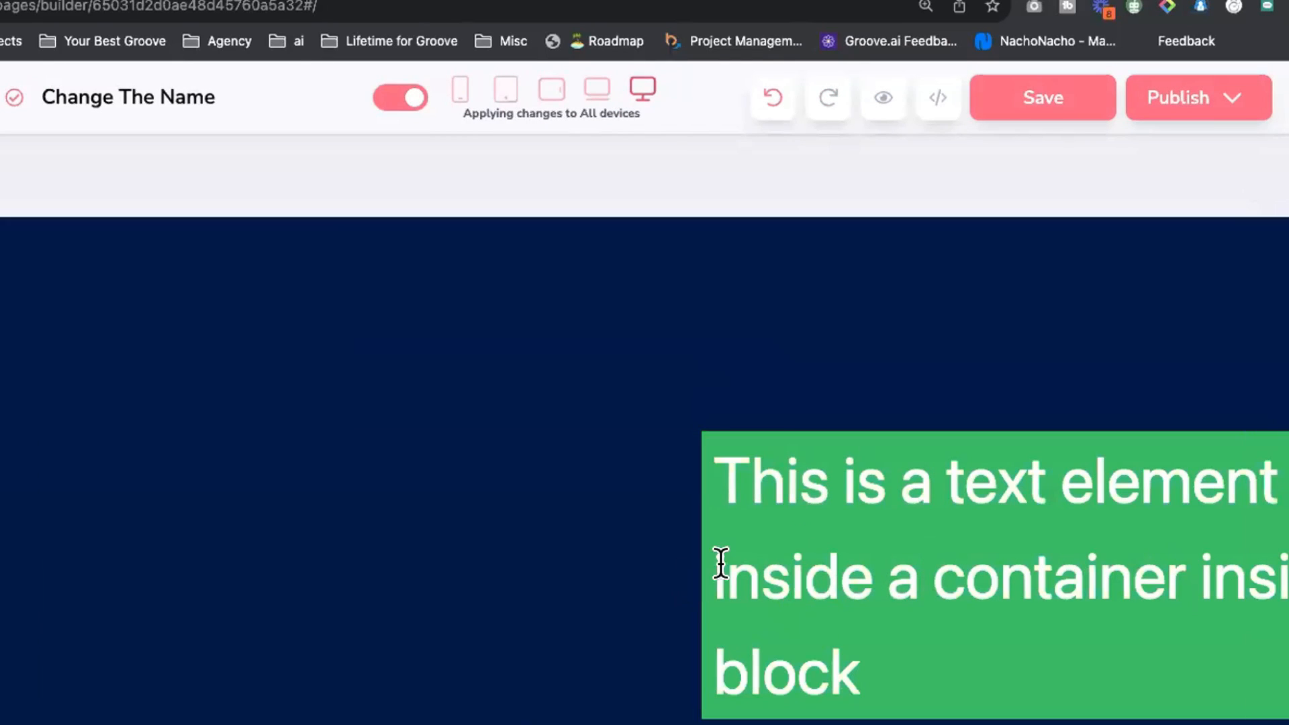
pyautogui.click(835, 447)
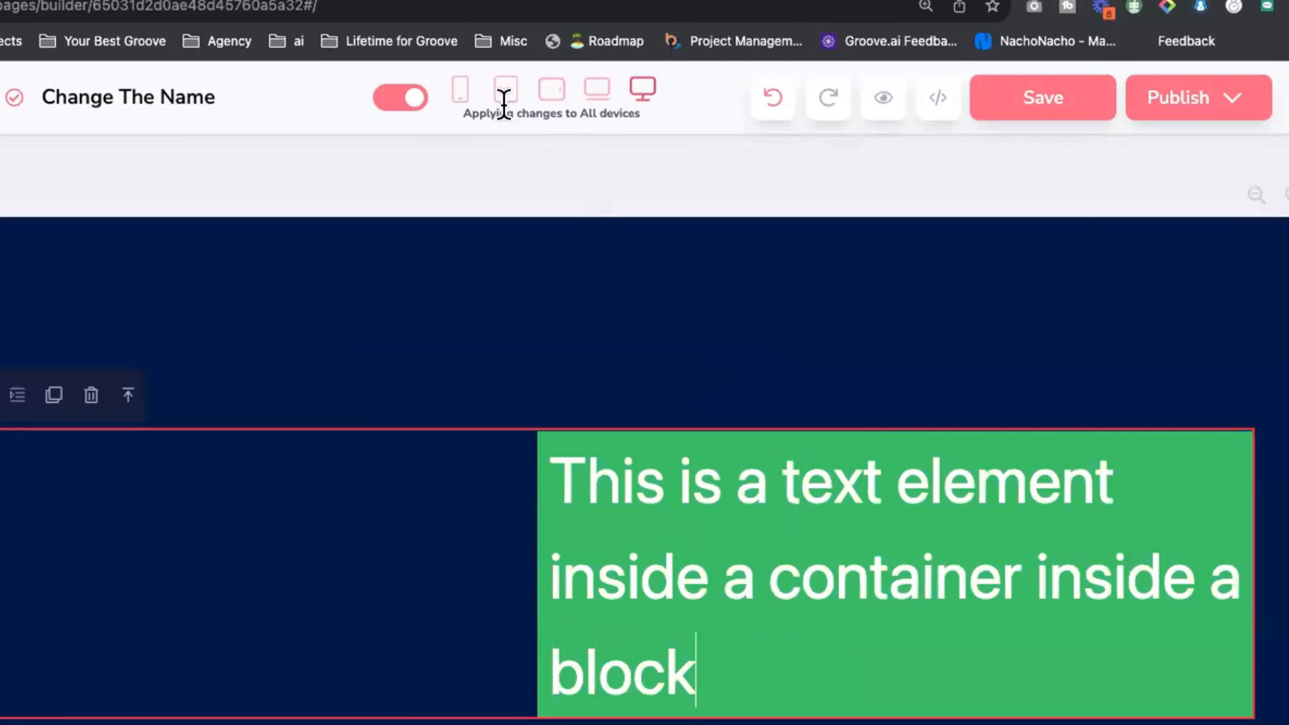
# Step: Switch to the phone-width preview, where the green heading is pushed out of view
pyautogui.click(460, 93)
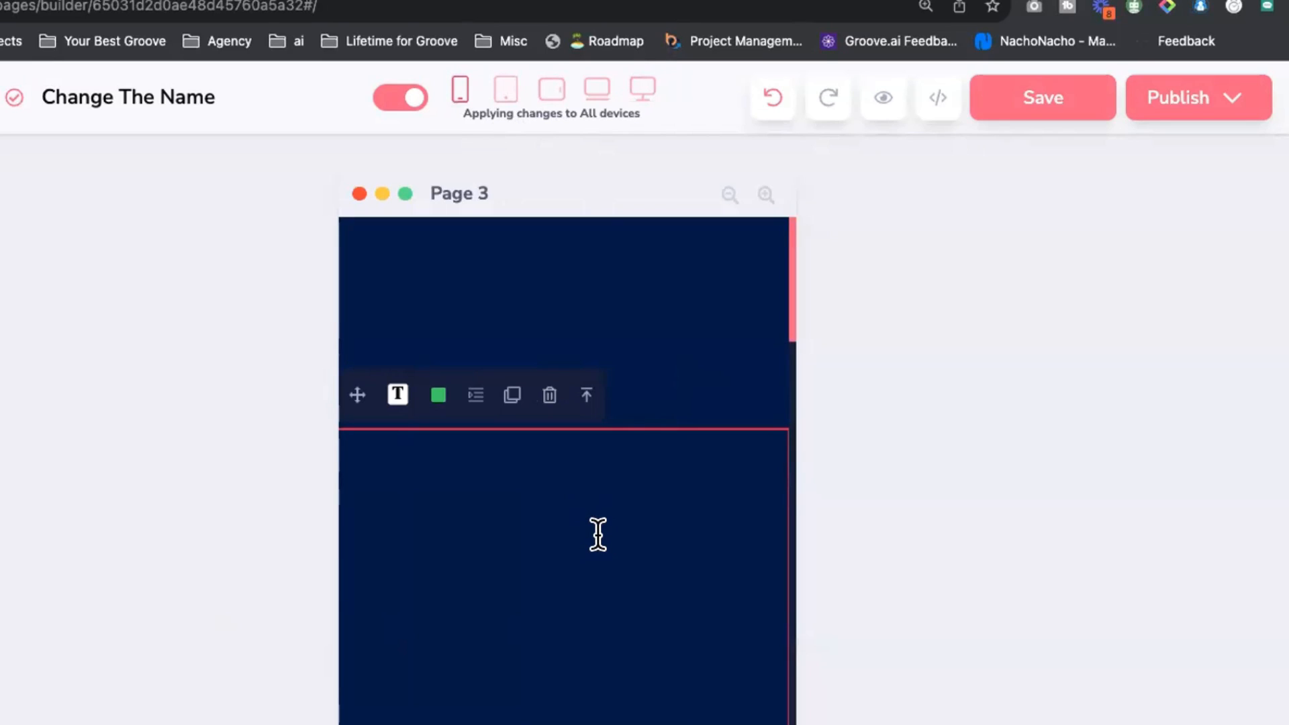
pyautogui.click(644, 94)
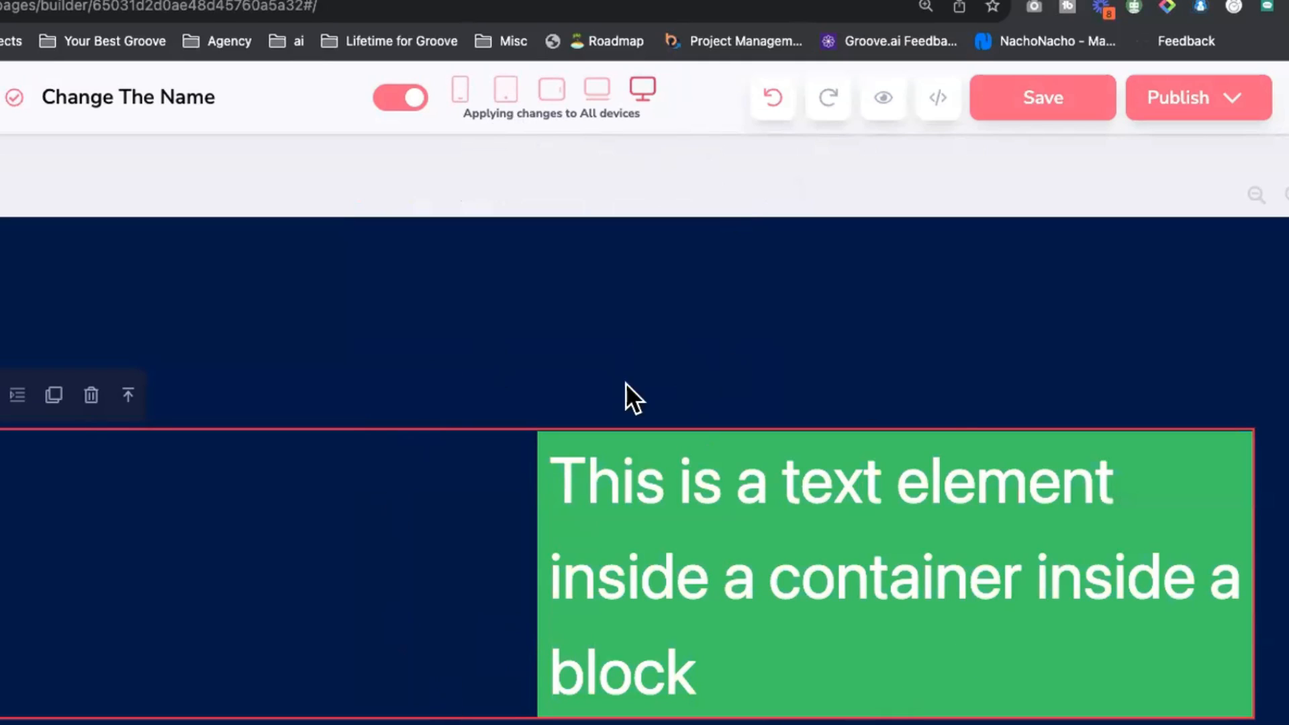
pyautogui.click(460, 94)
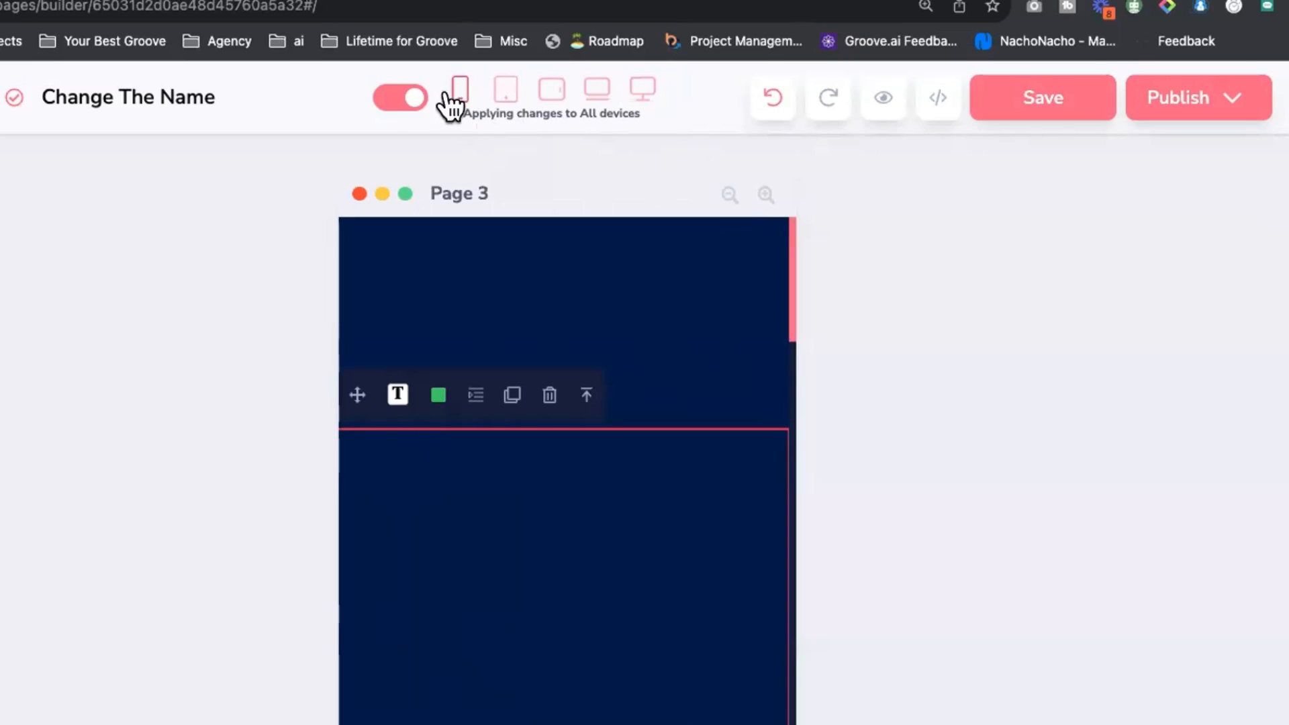
# Step: Restrict style edits to mobile only and set the heading's mobile left margin to 0
pyautogui.click(401, 101)
pyautogui.moveTo(454, 110); pyautogui.dragTo(647, 111)
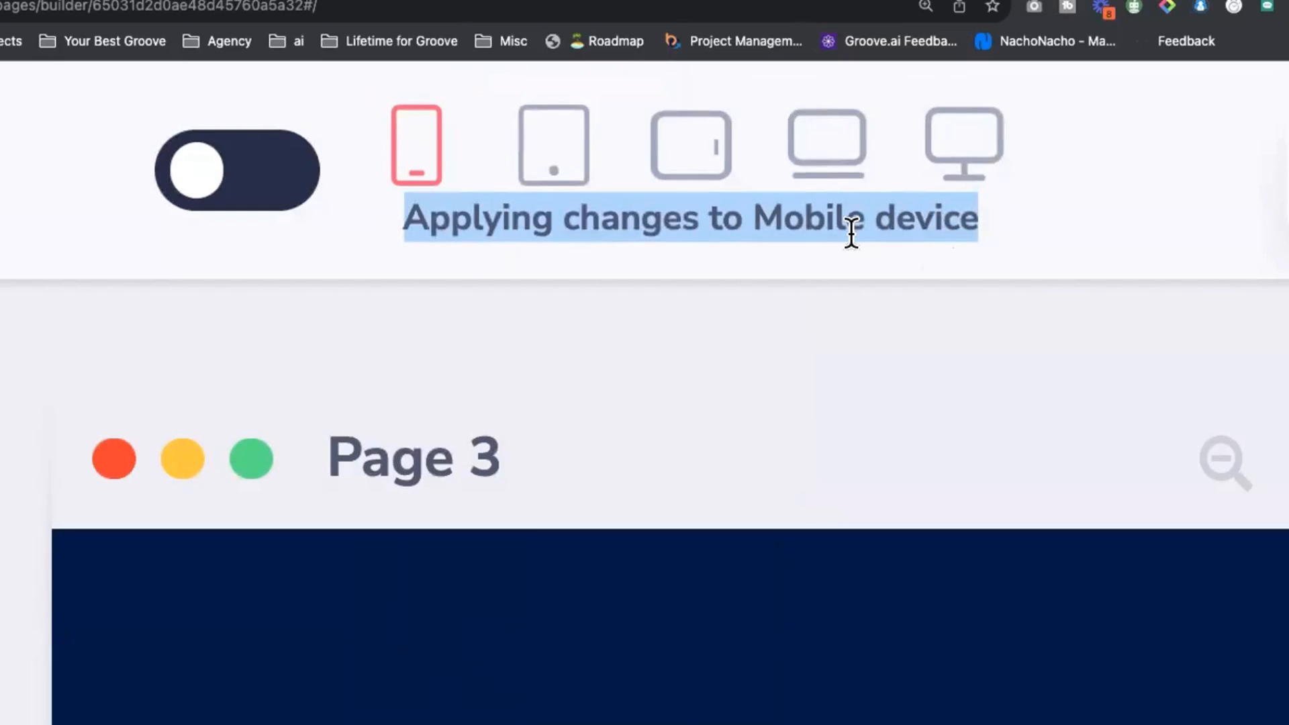
pyautogui.click(261, 187)
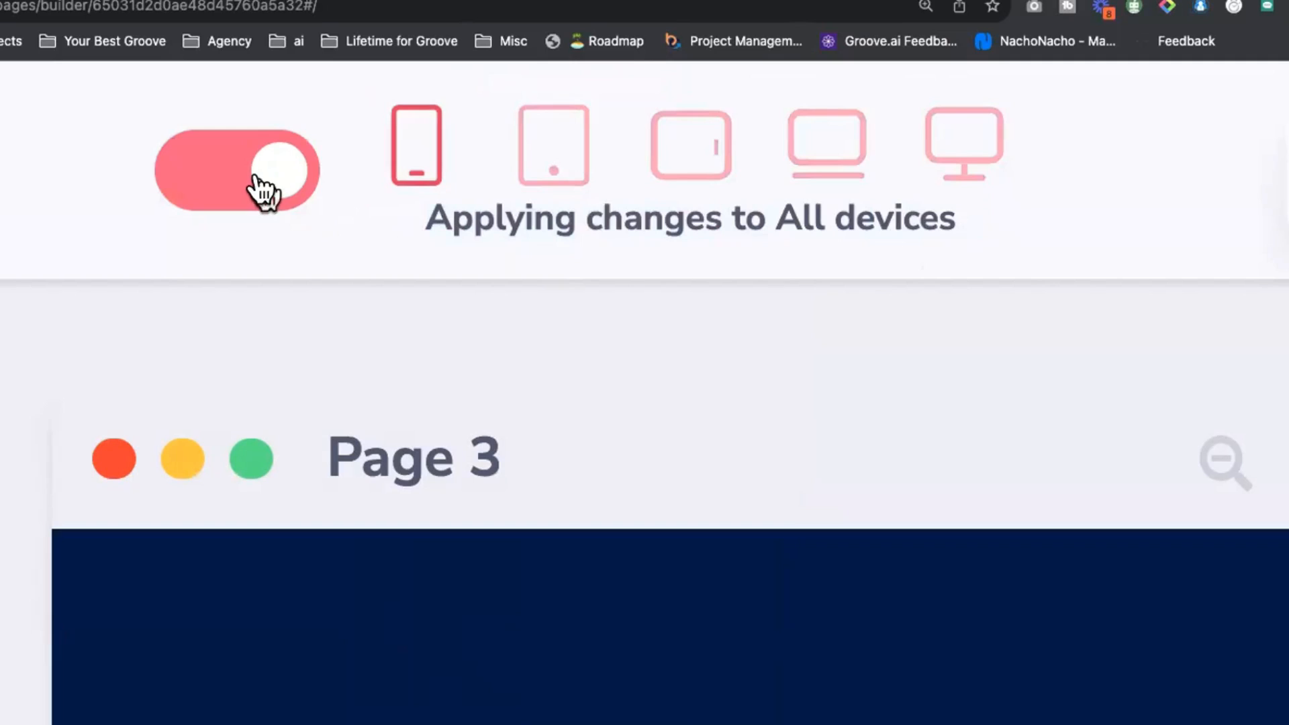
pyautogui.click(258, 188)
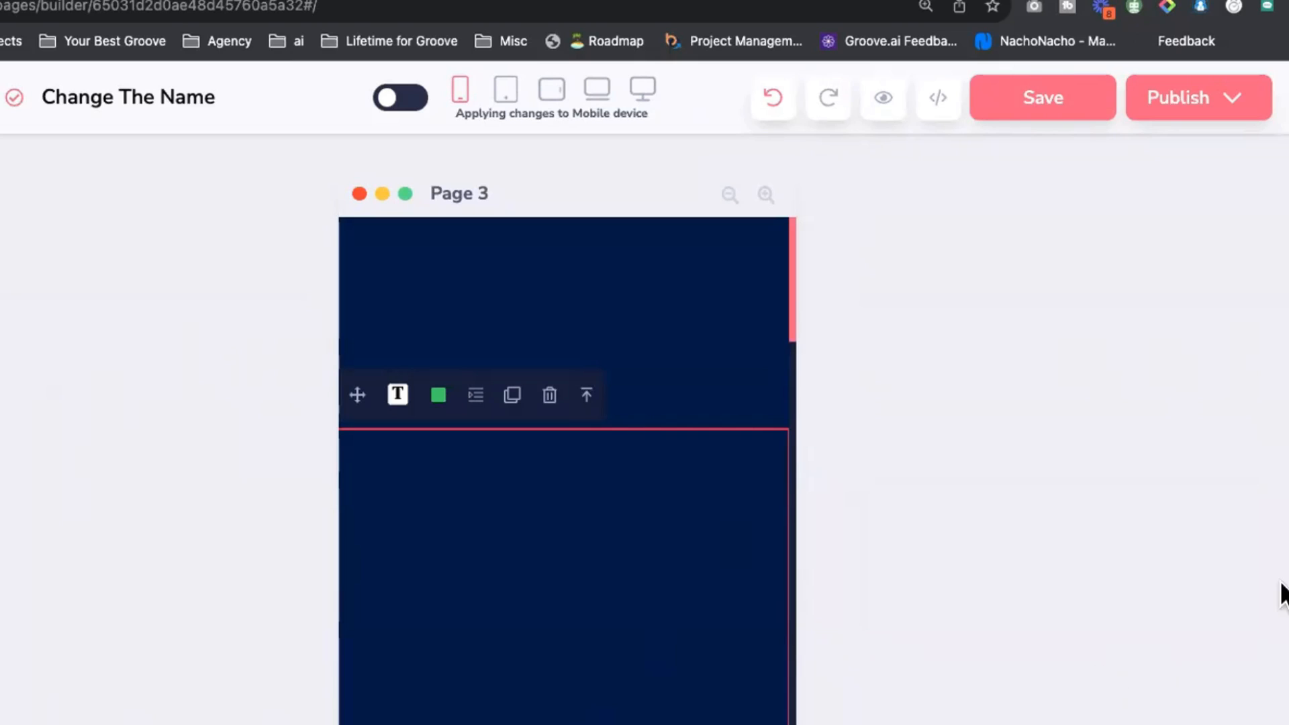
pyautogui.click(1097, 382)
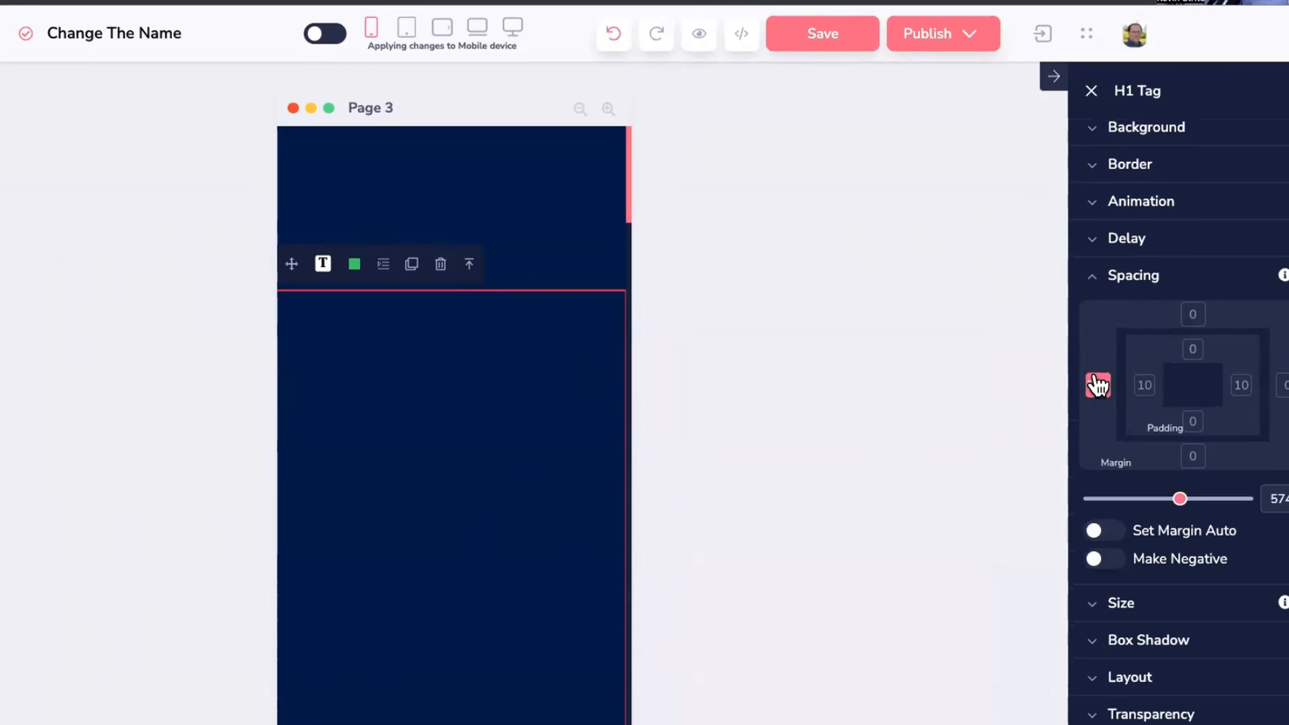
pyautogui.moveTo(1180, 497); pyautogui.dragTo(1082, 515)
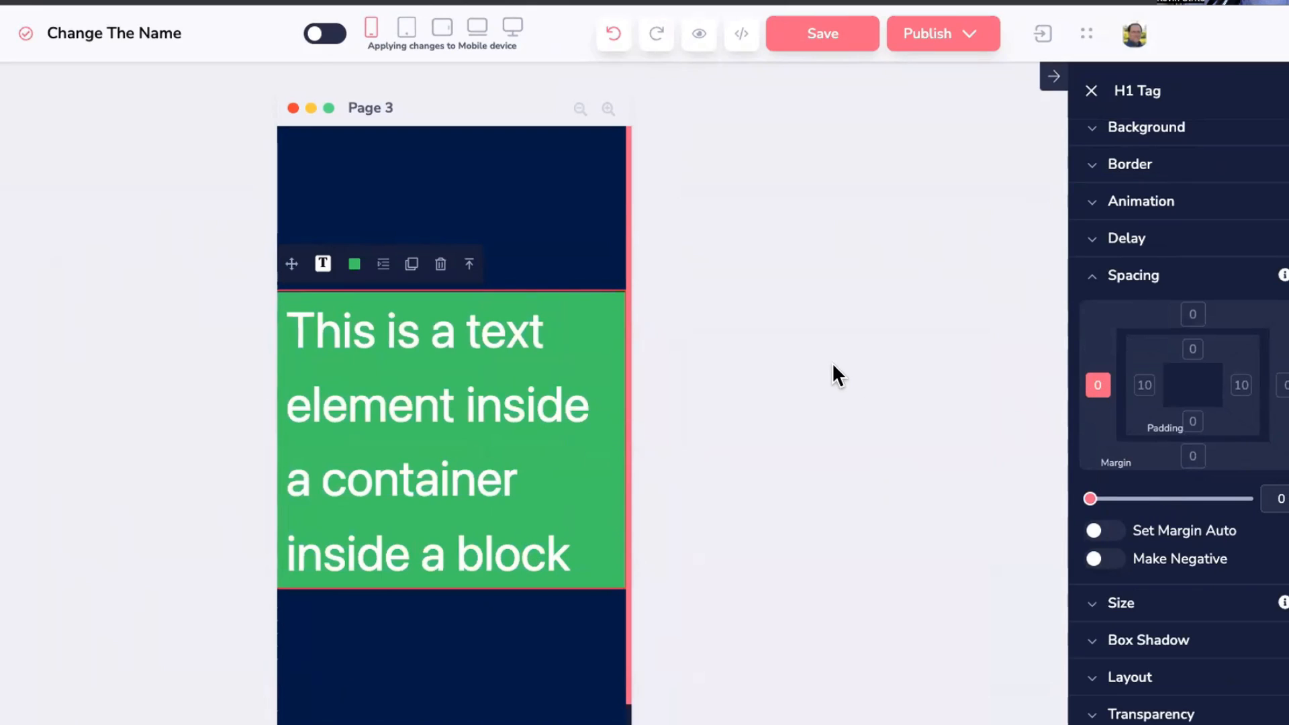
pyautogui.click(517, 31)
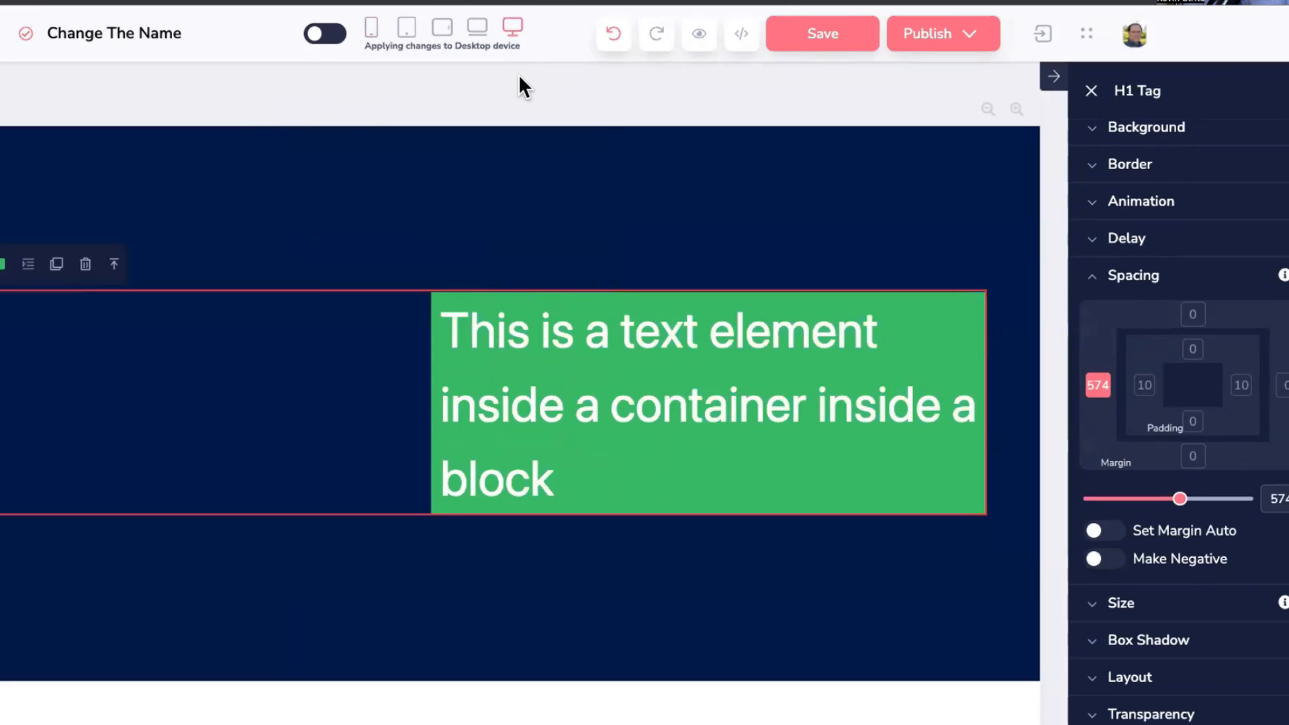
pyautogui.click(475, 29)
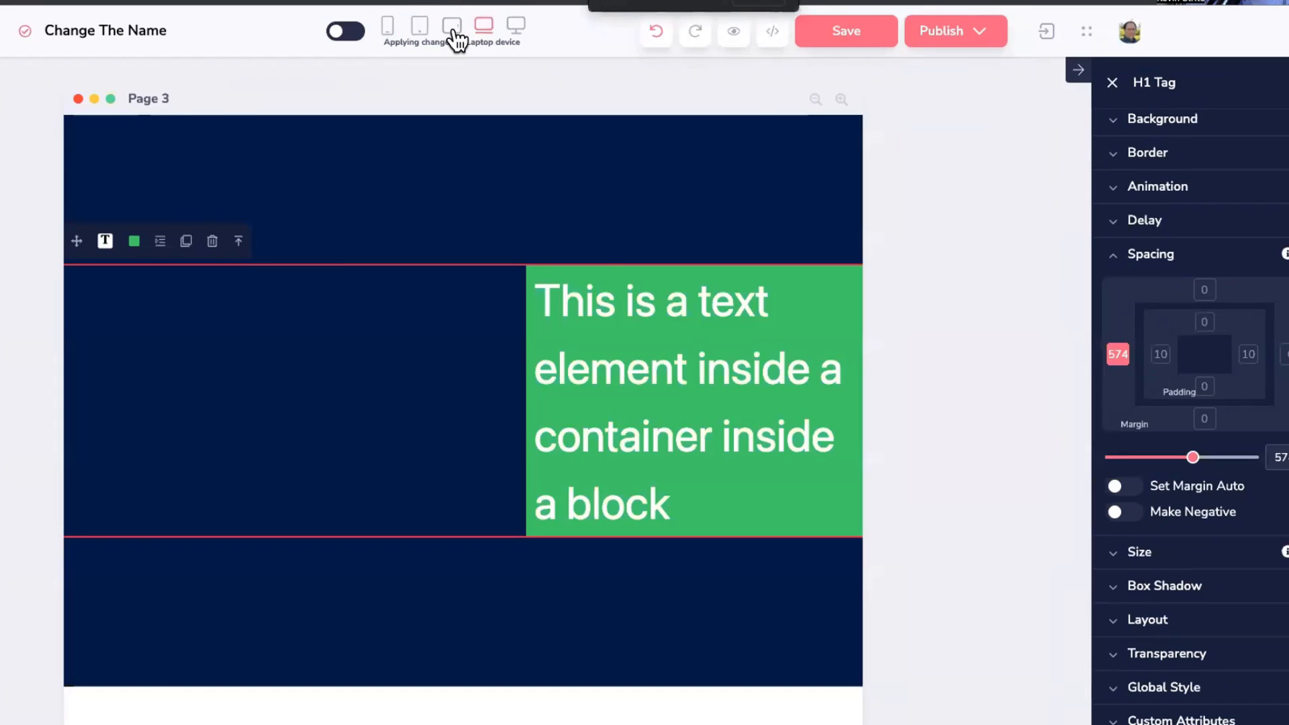
pyautogui.click(448, 27)
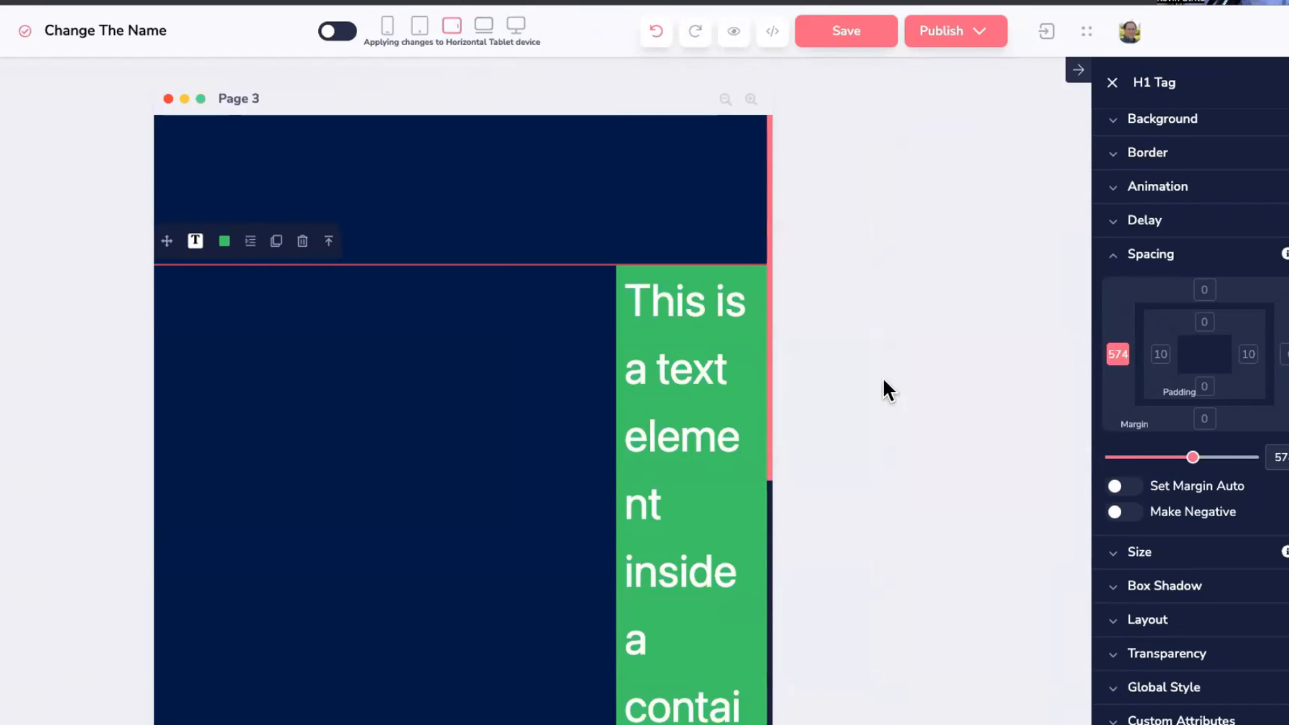
pyautogui.moveTo(1192, 458); pyautogui.dragTo(1133, 457)
pyautogui.click(419, 27)
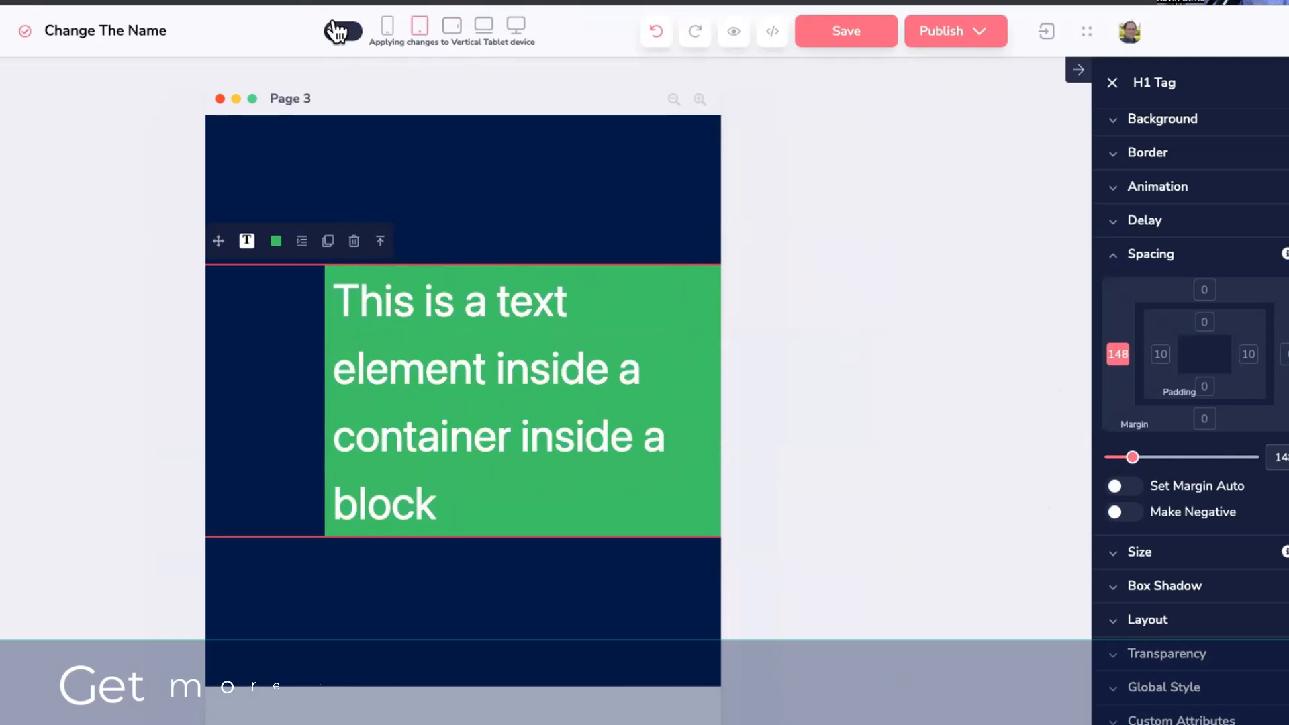
pyautogui.click(515, 26)
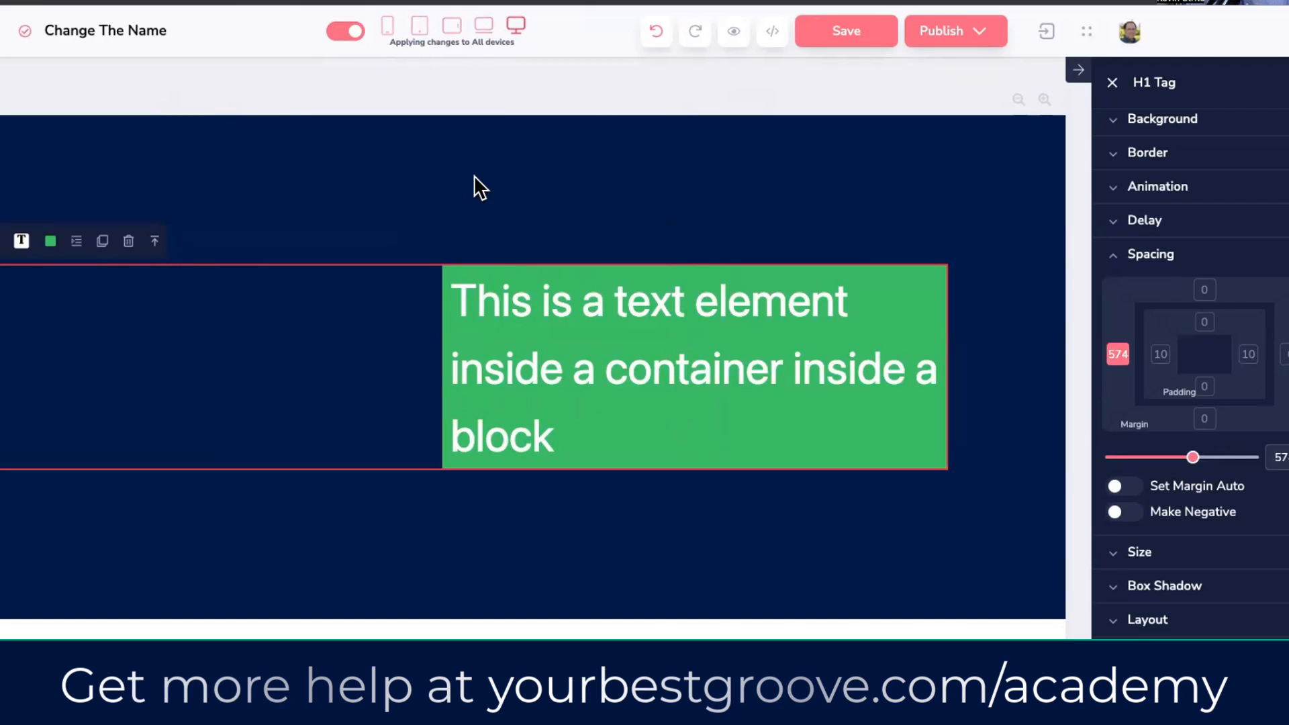
pyautogui.click(484, 25)
pyautogui.click(452, 27)
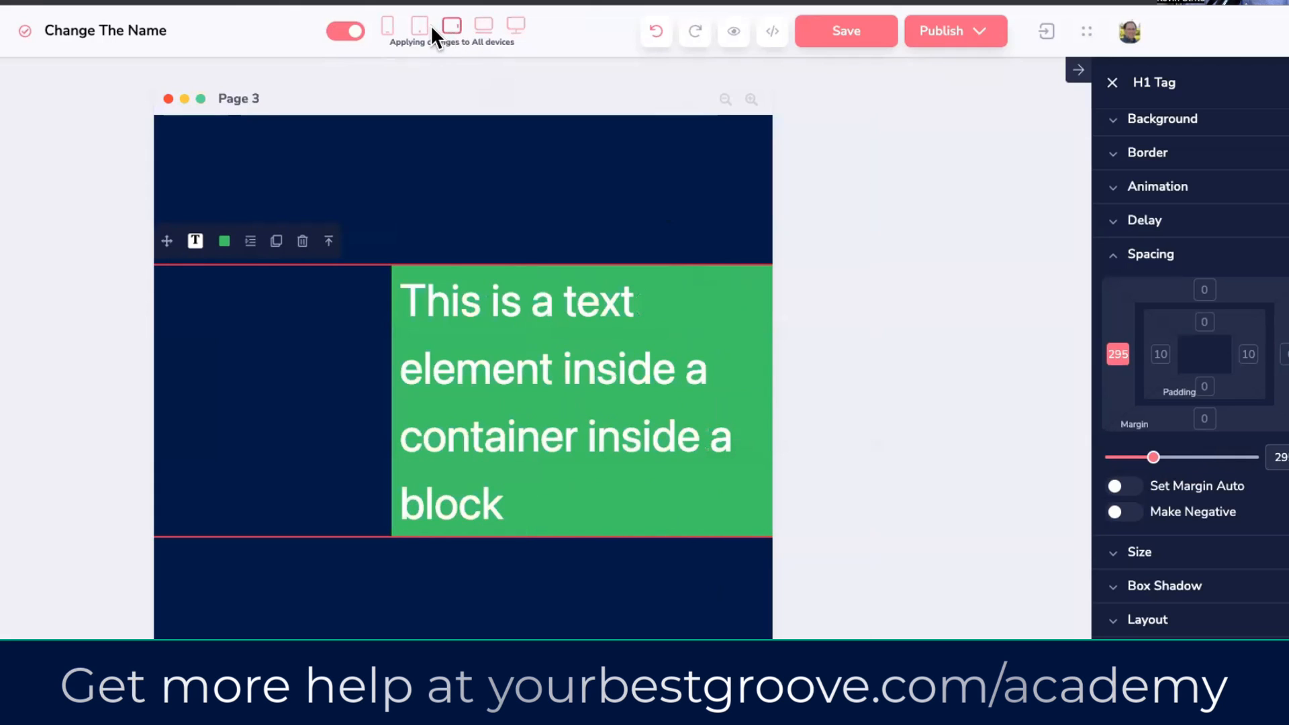
pyautogui.click(388, 25)
pyautogui.click(452, 26)
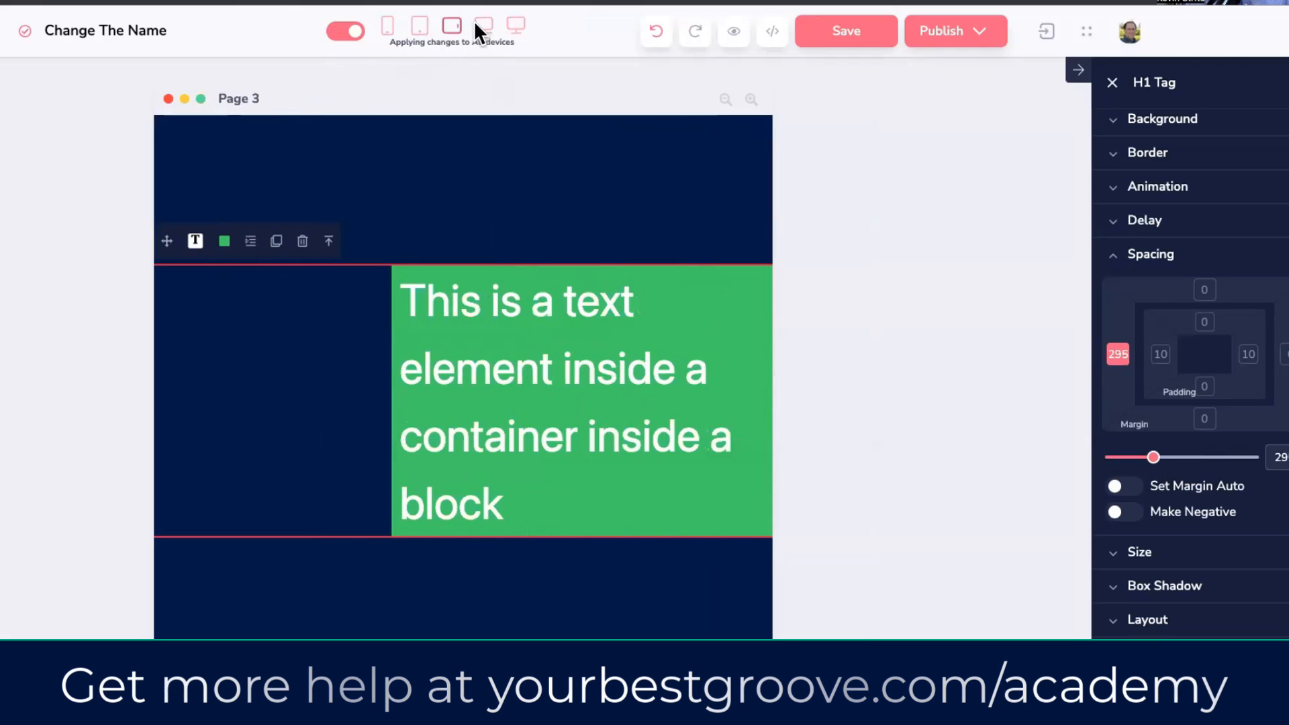
pyautogui.click(483, 26)
pyautogui.click(515, 25)
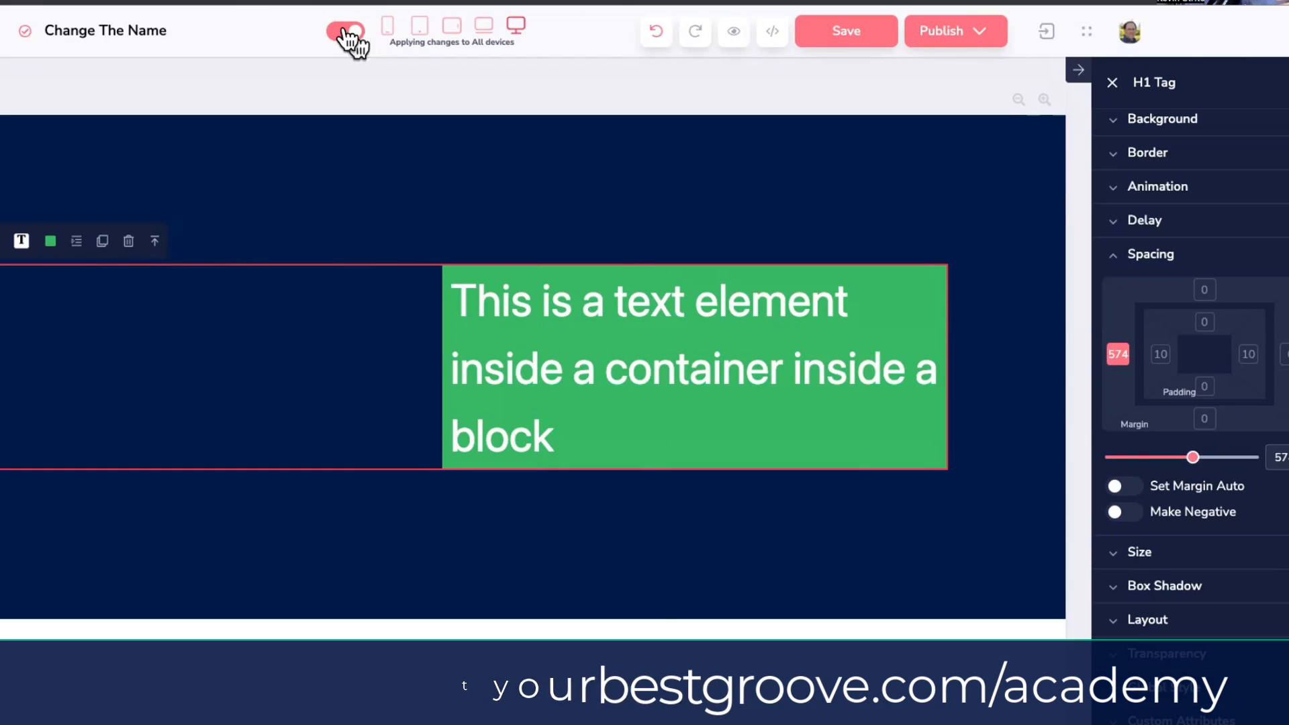
pyautogui.click(349, 32)
pyautogui.click(1120, 258)
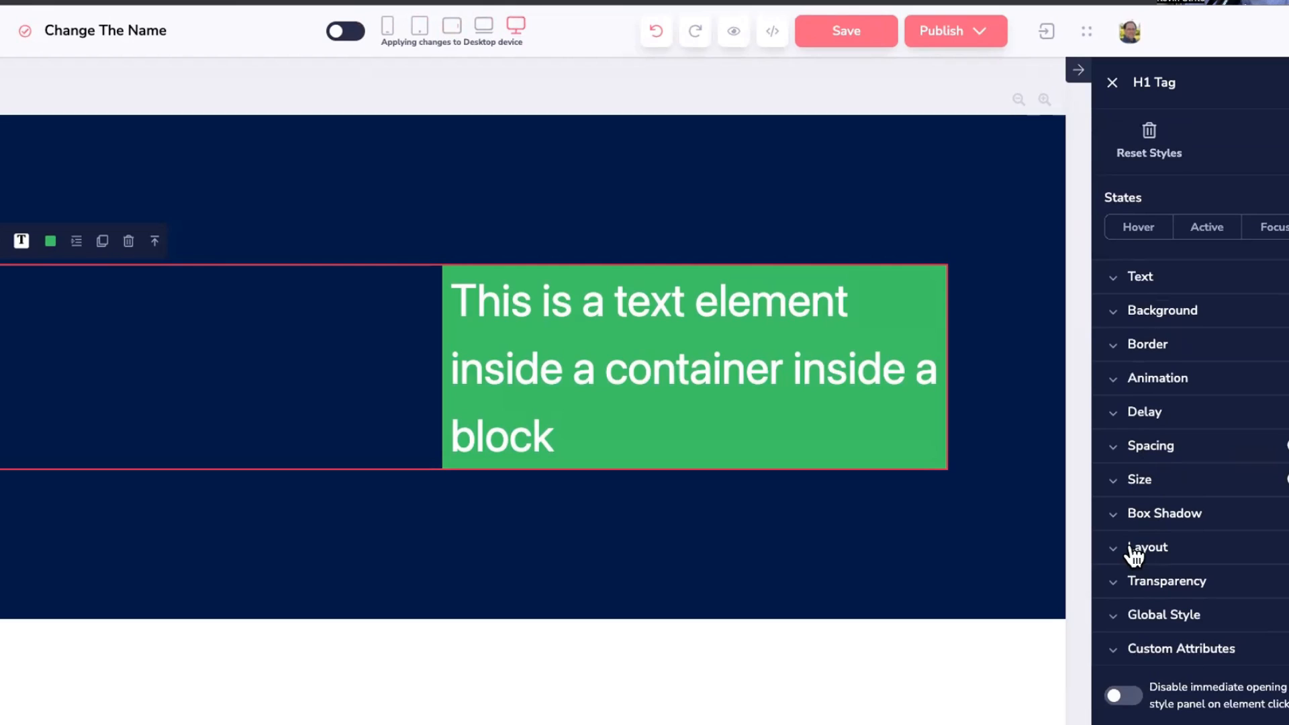
# Step: Replace the word 'text' in the heading with 'Beautiful'
pyautogui.click(1135, 481)
pyautogui.click(1132, 450)
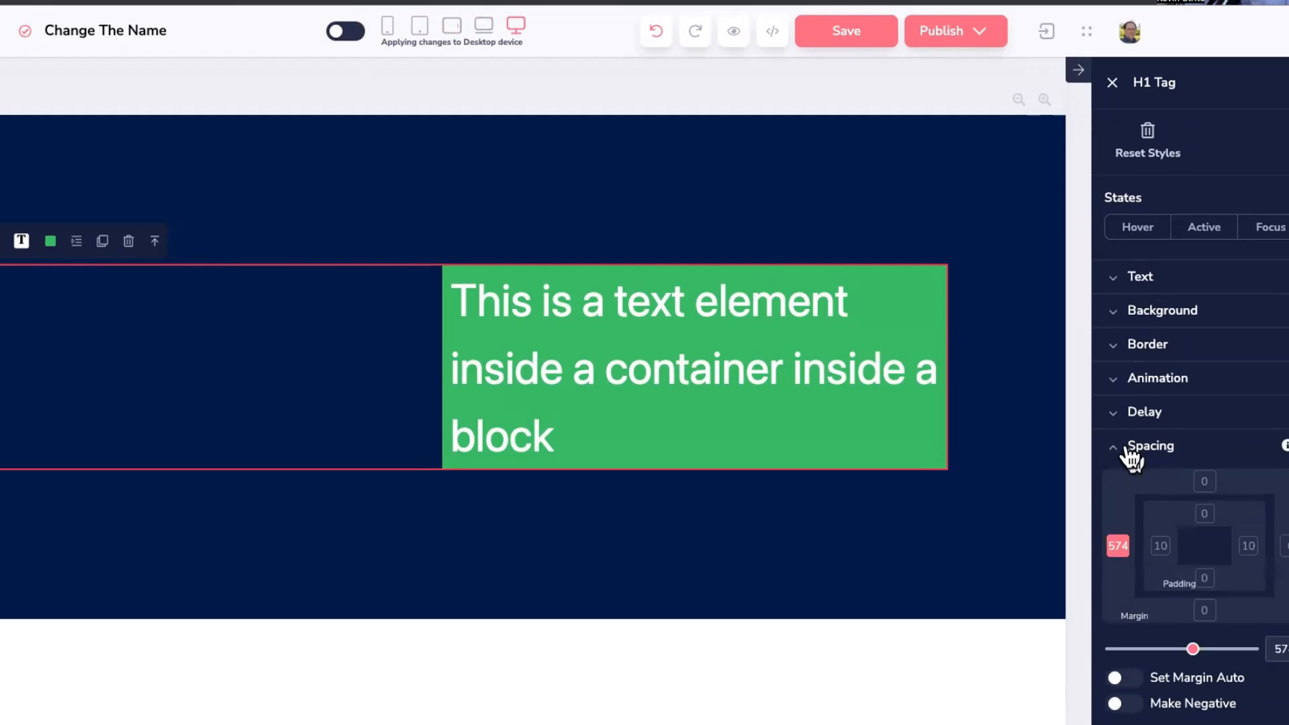
pyautogui.click(1133, 452)
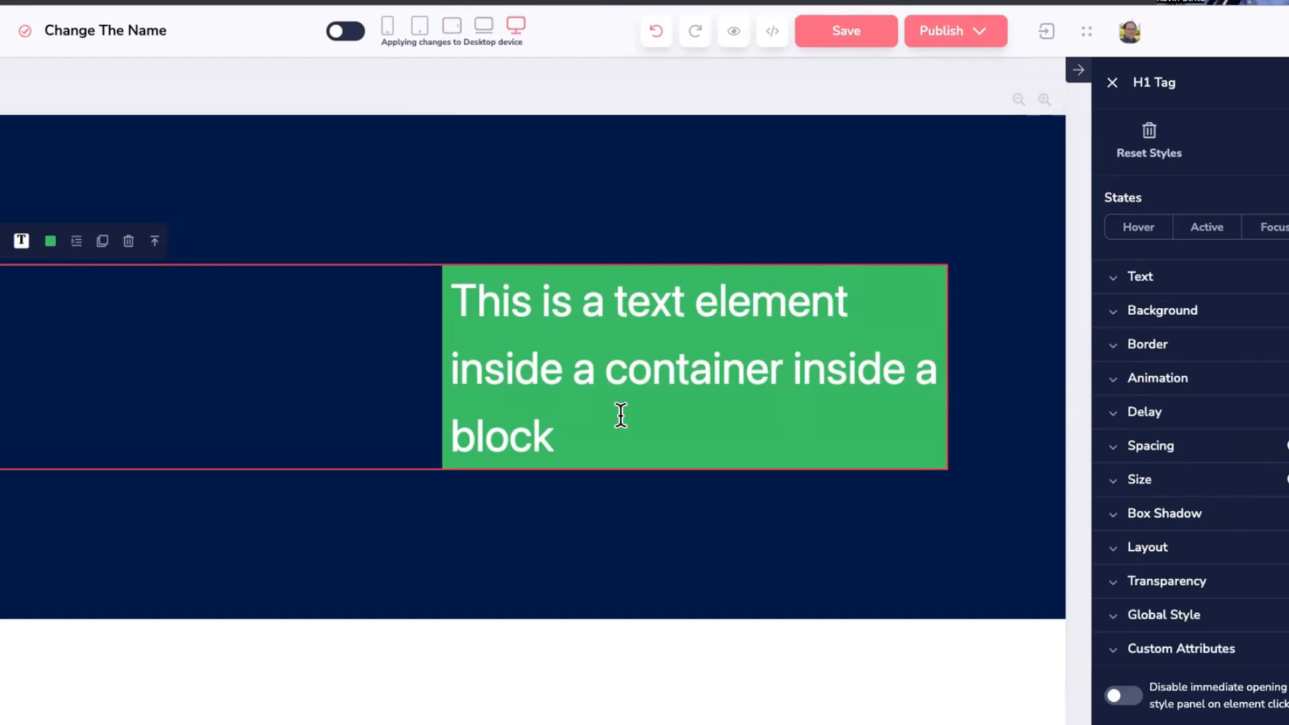
pyautogui.doubleClick(649, 305)
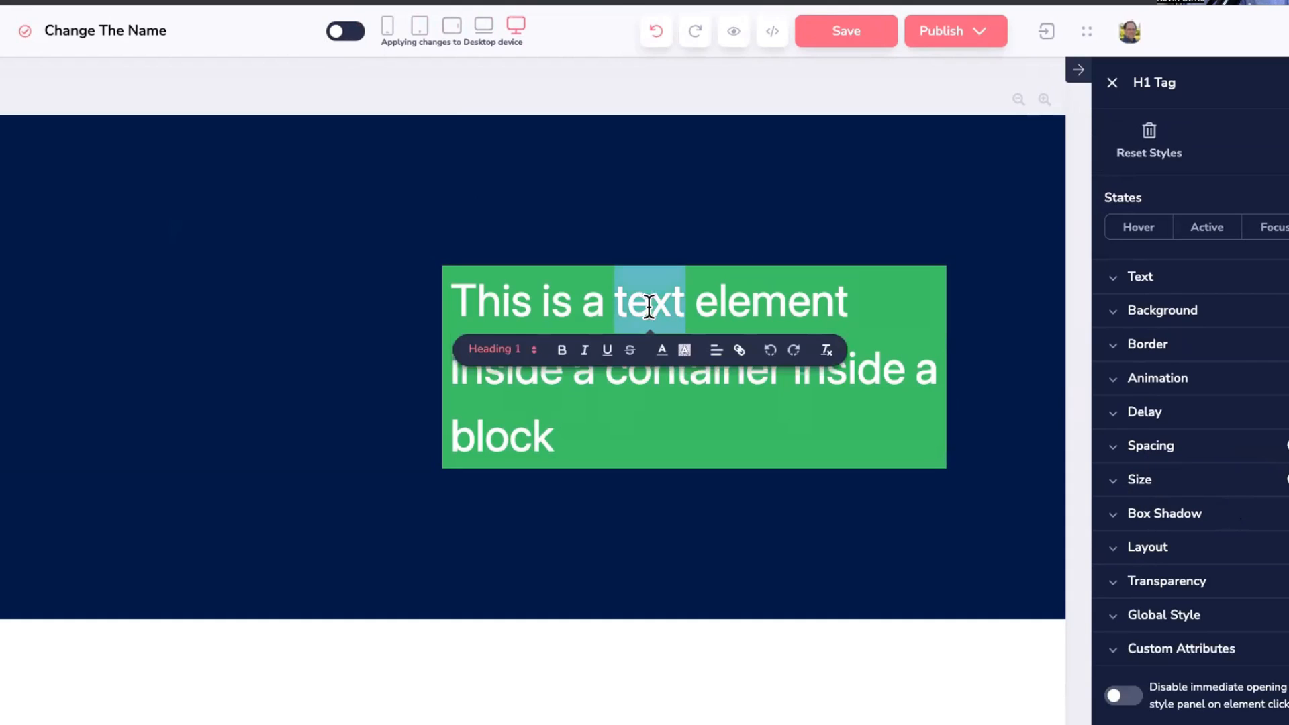
pyautogui.write('Beautiful')
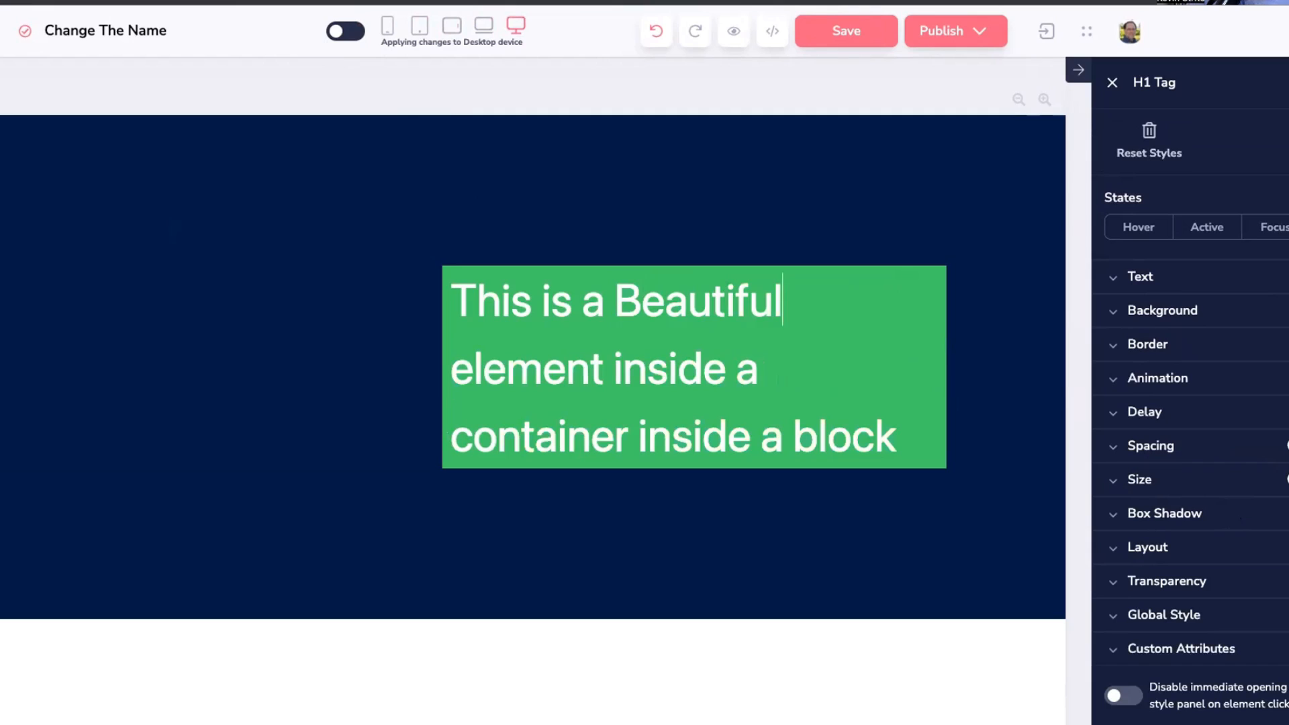
pyautogui.moveTo(619, 291); pyautogui.dragTo(815, 288)
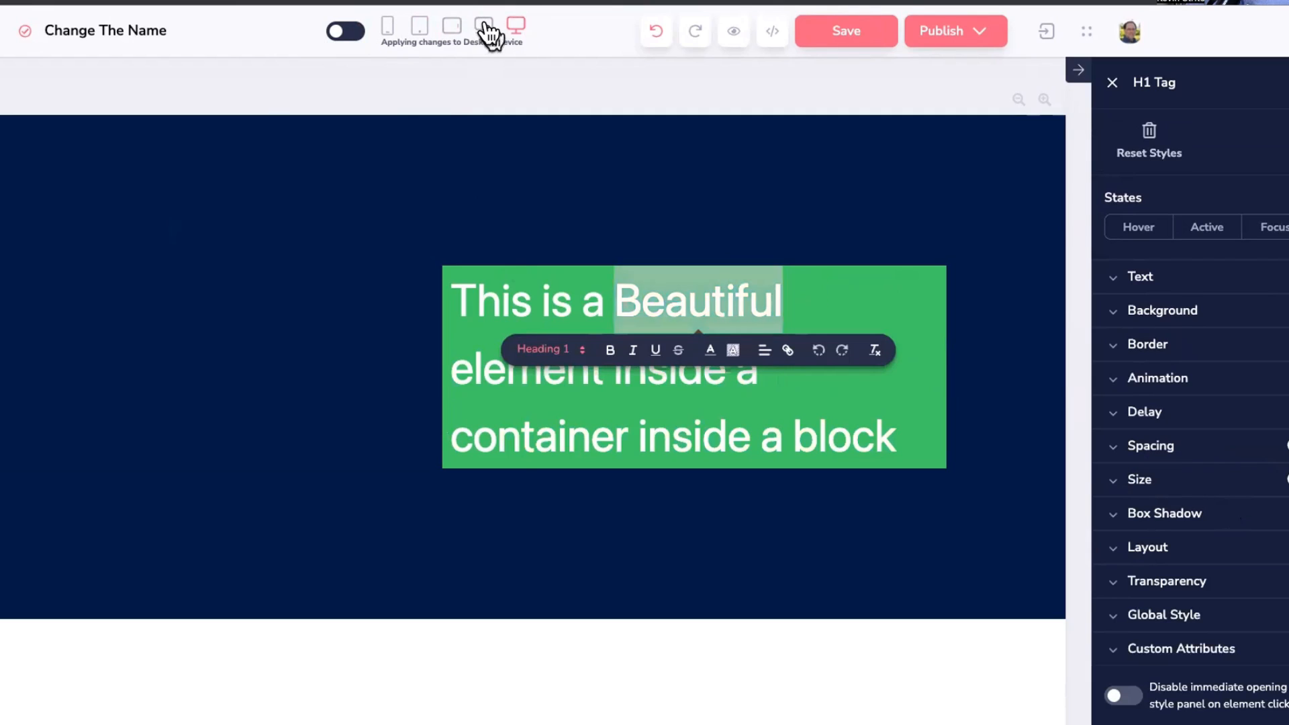
# Step: Check the edited heading at horizontal tablet, vertical tablet, mobile and desktop widths
pyautogui.click(452, 26)
pyautogui.click(419, 27)
pyautogui.click(387, 27)
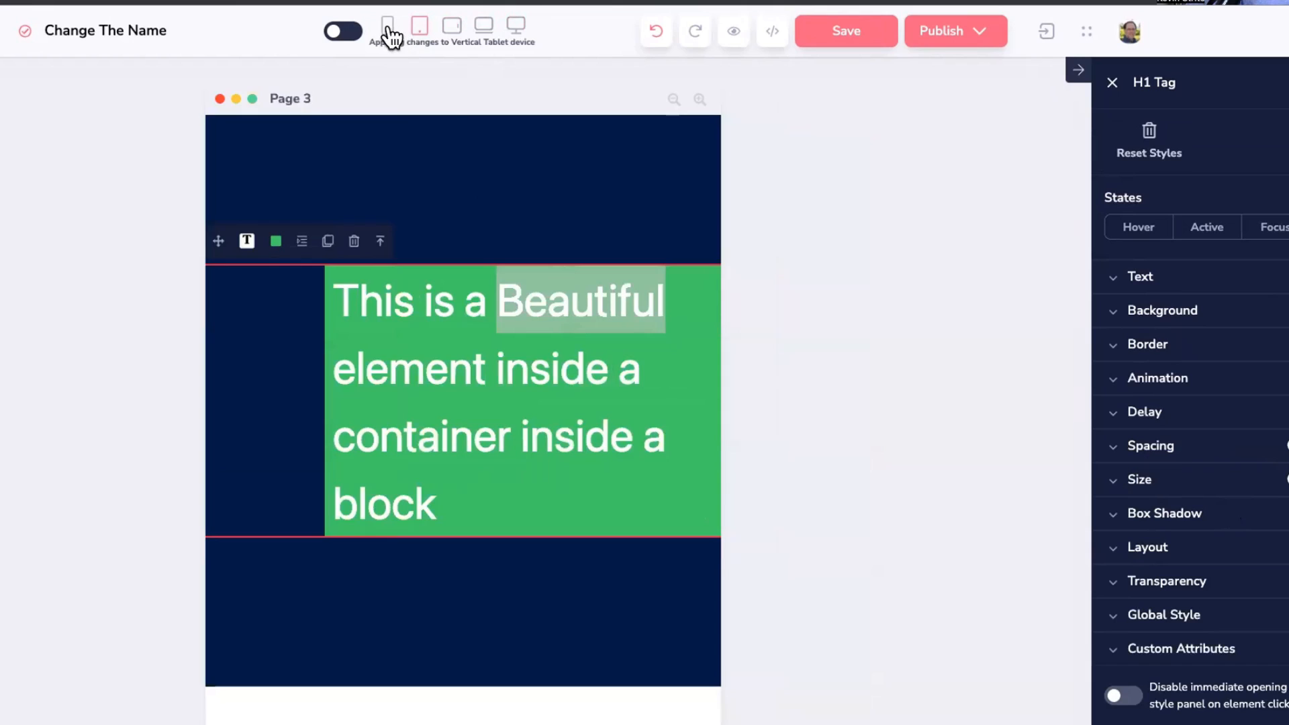
pyautogui.click(517, 27)
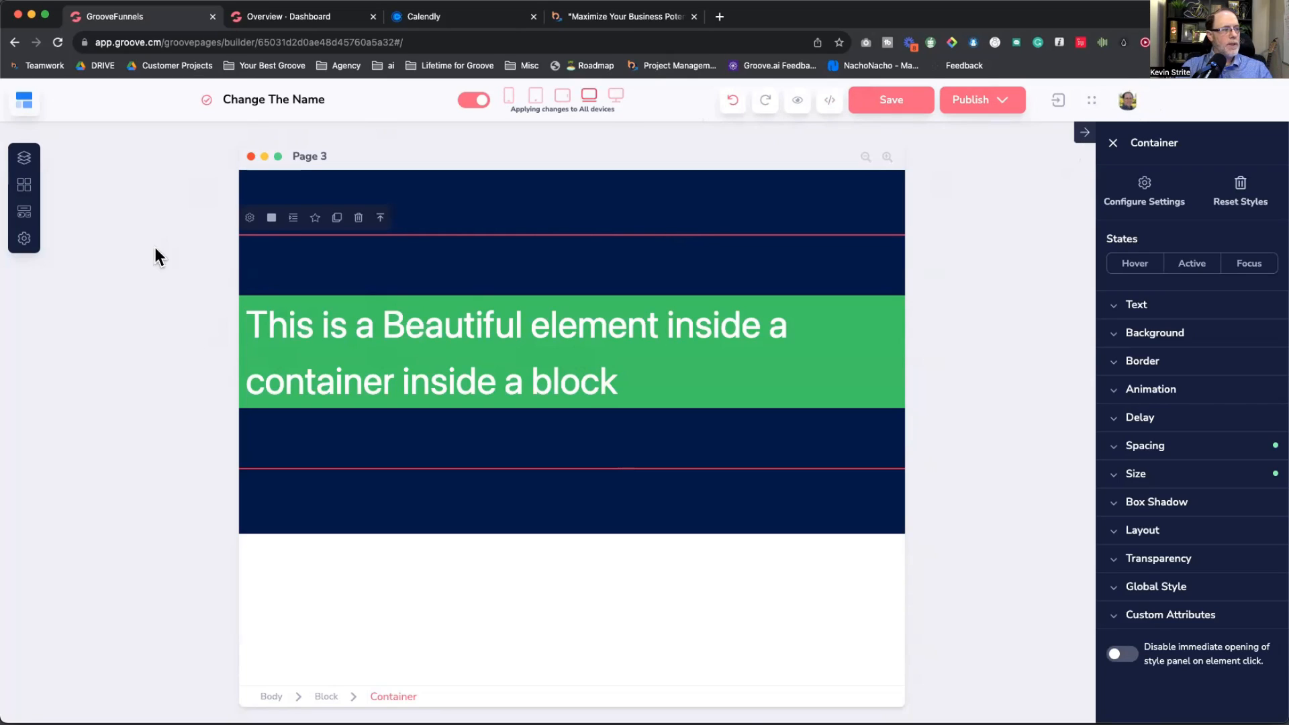
# Step: Review the account's connected domains in account settings, then close them
pyautogui.click(1128, 100)
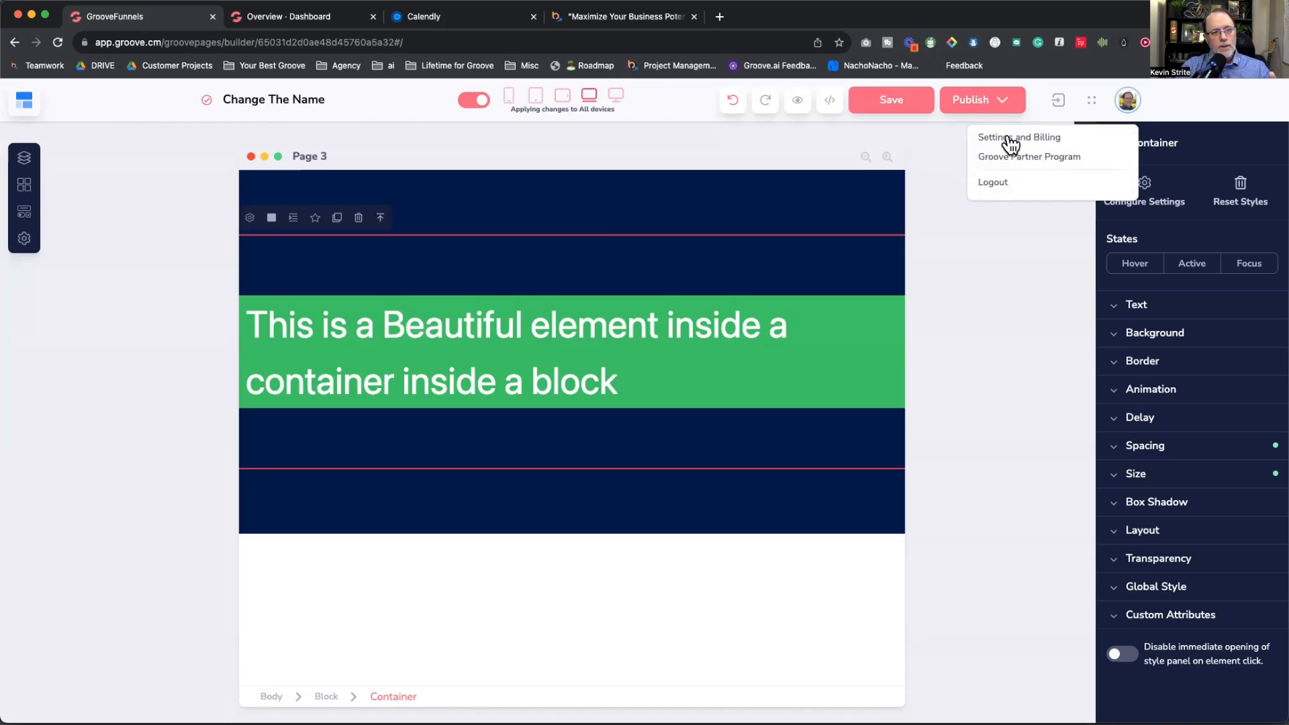
pyautogui.click(1008, 135)
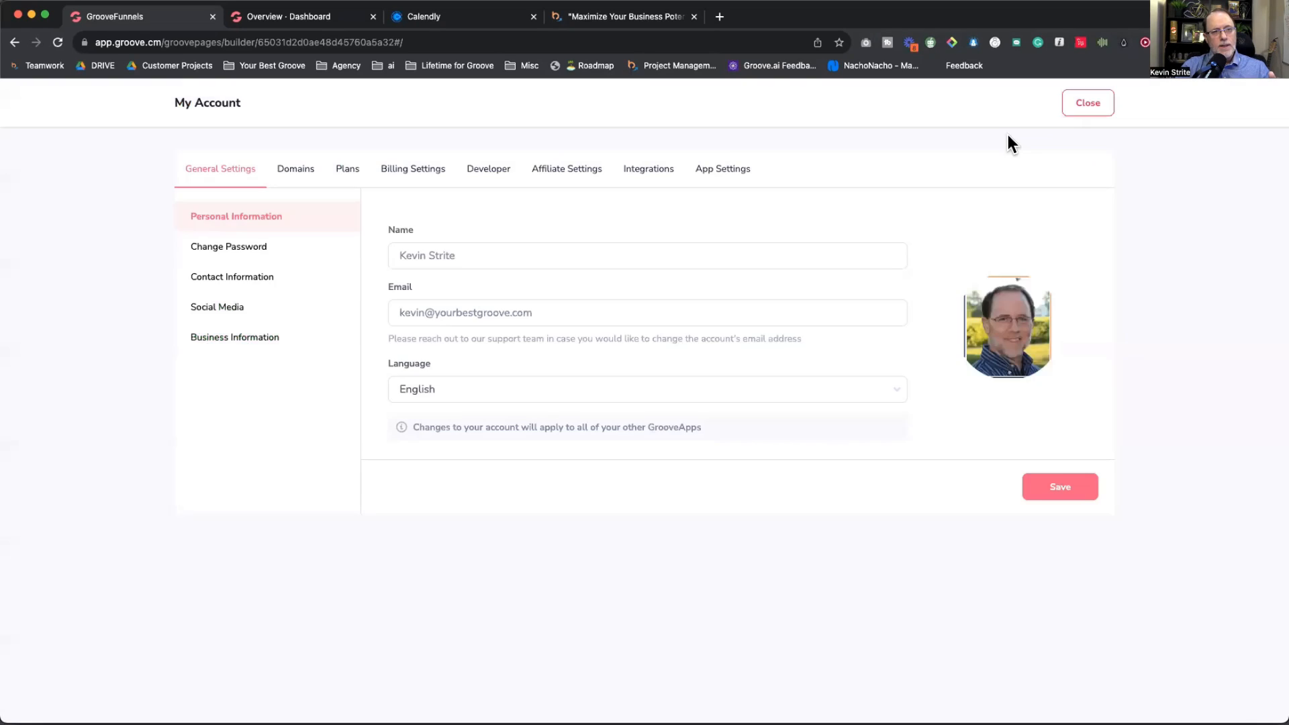
pyautogui.click(296, 176)
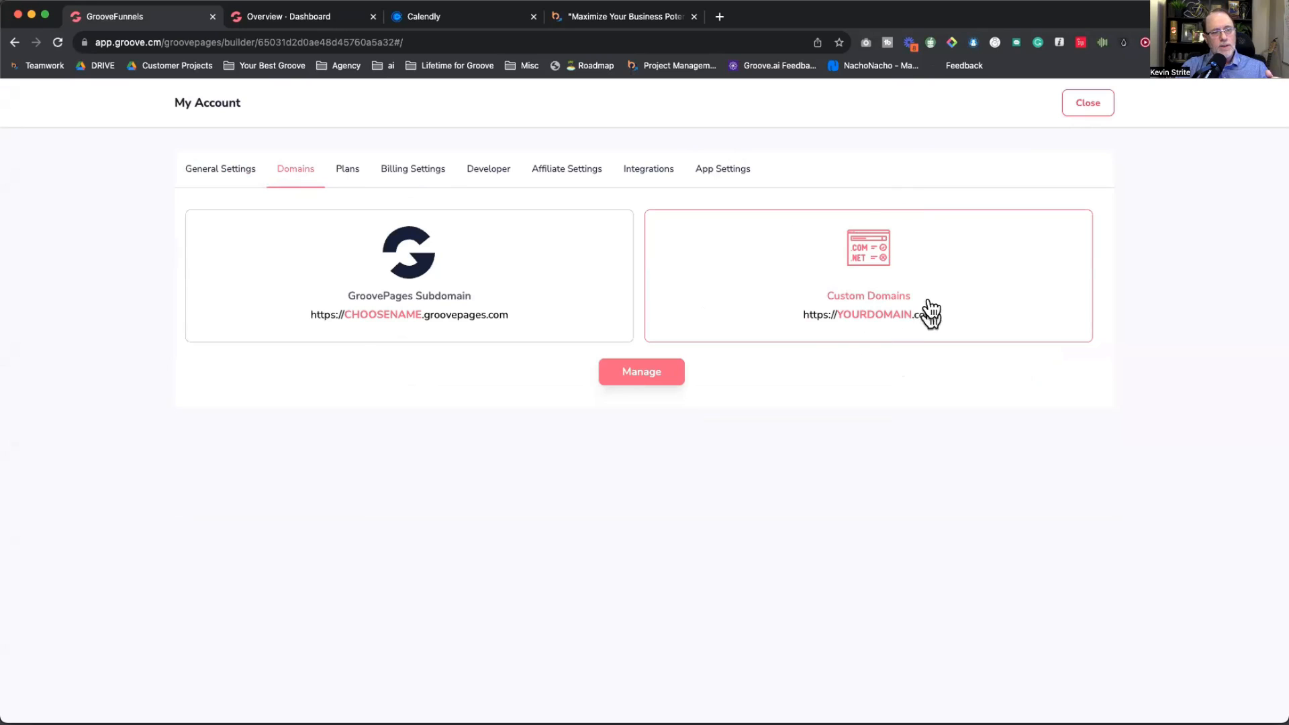
pyautogui.click(642, 374)
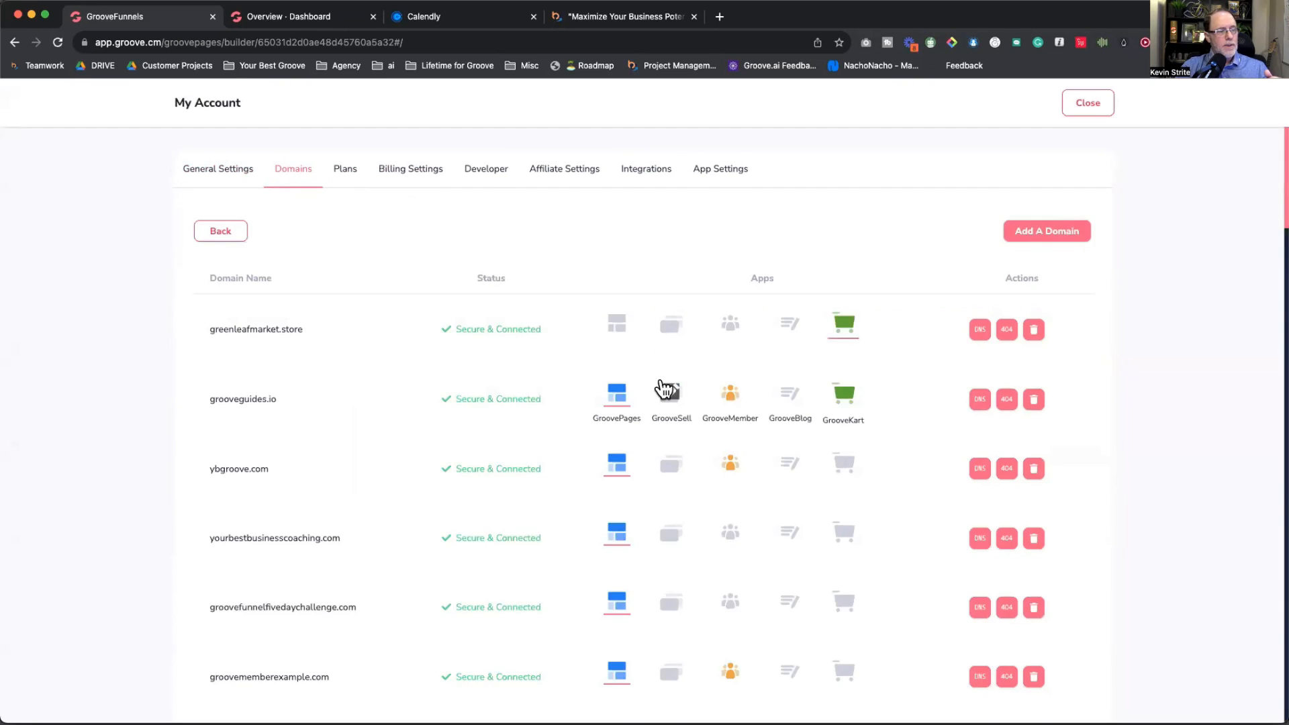
pyautogui.scroll(-10, 662, 385)
pyautogui.scroll(10, 662, 382)
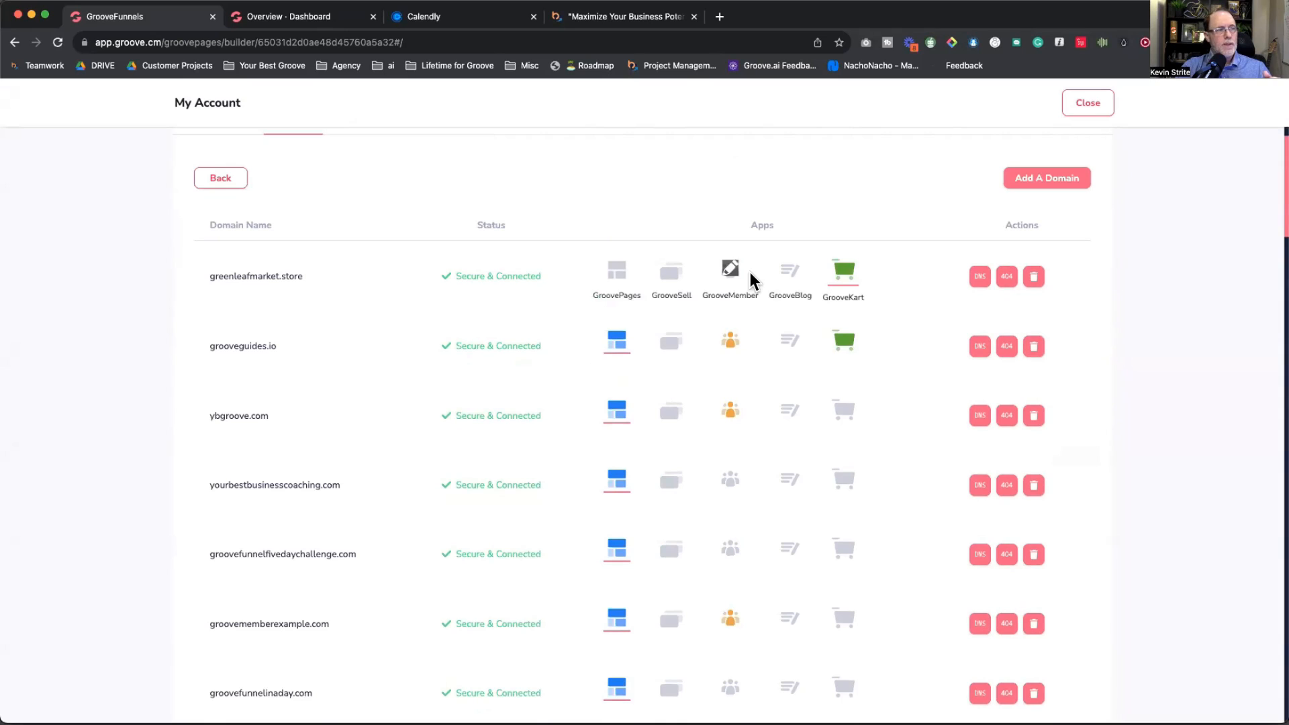
pyautogui.click(1084, 104)
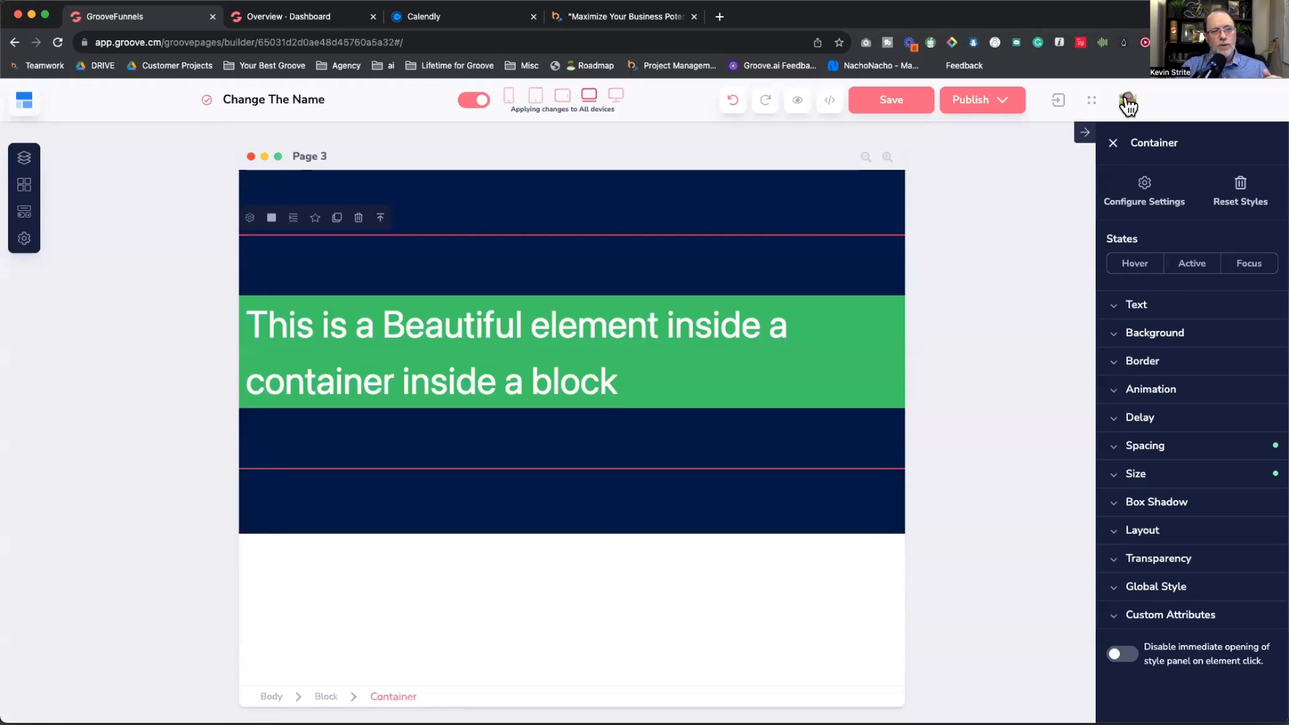
# Step: Review the Zapier, Mailchimp, AWeber and ActiveCampaign integrations, then return to the Page 3 builder
pyautogui.click(1128, 105)
pyautogui.click(1012, 135)
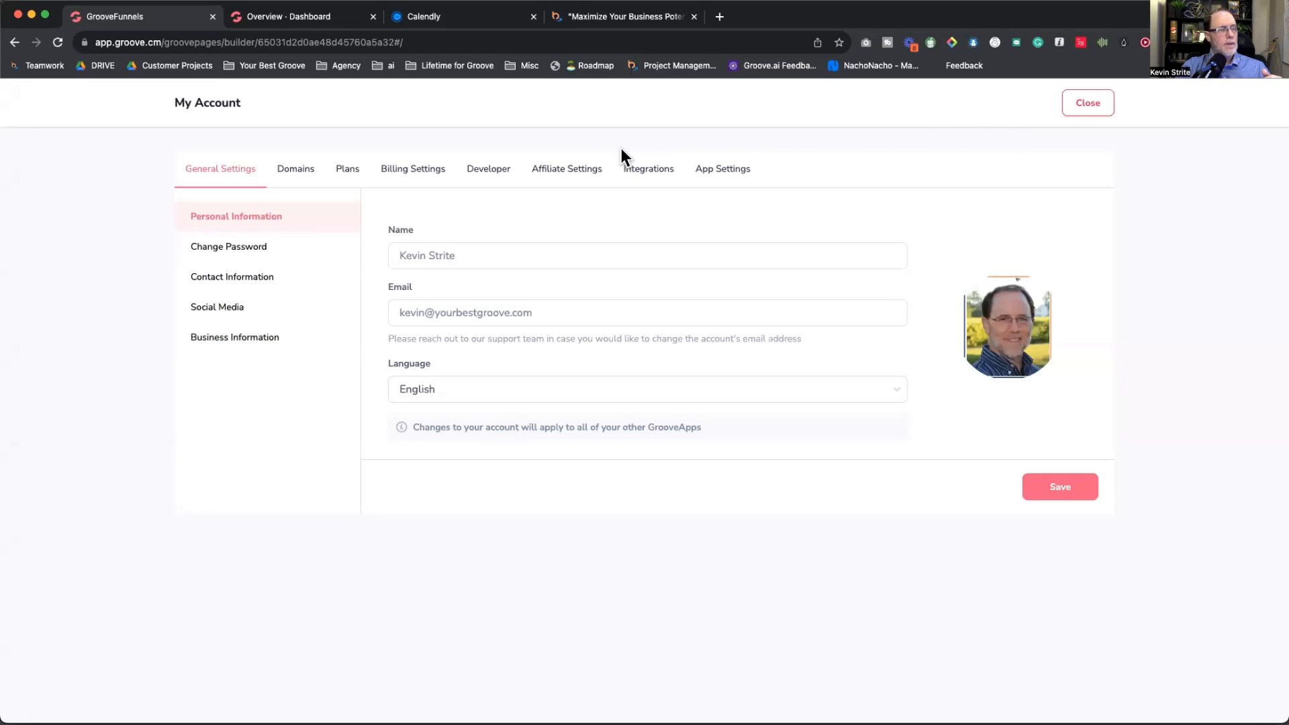
pyautogui.click(651, 176)
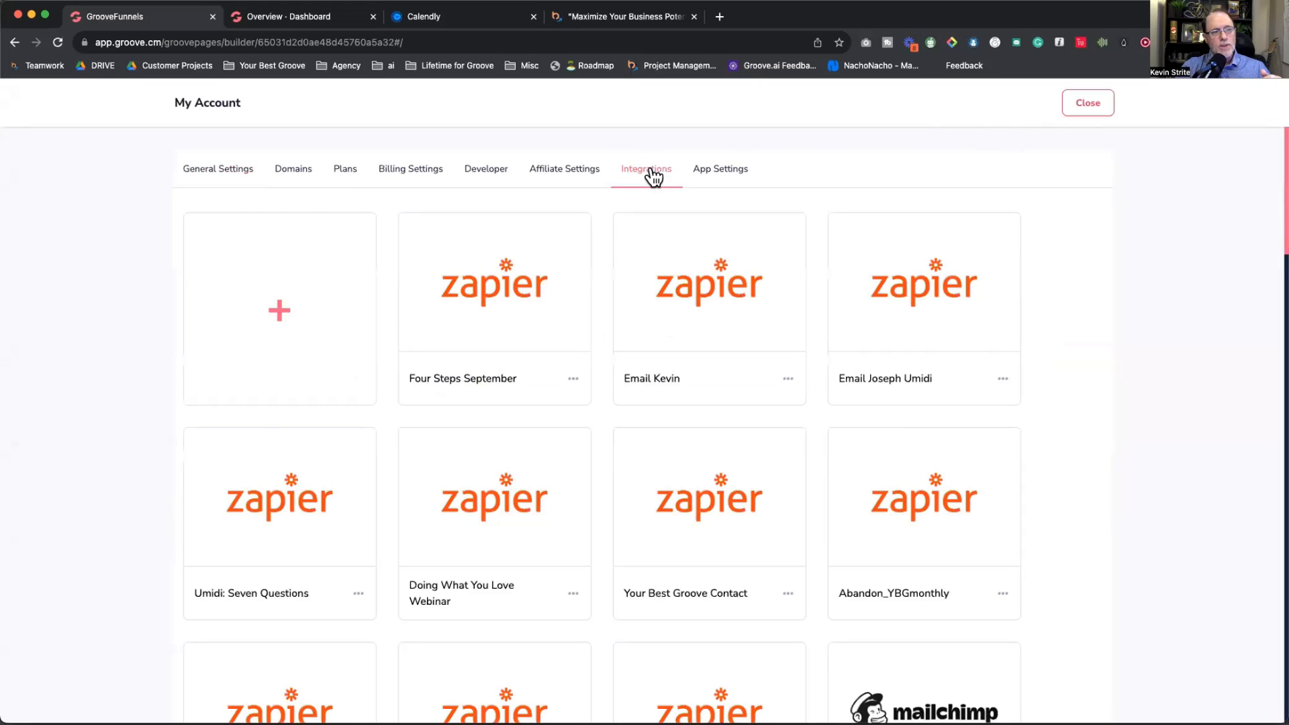
pyautogui.scroll(-10, 777, 460)
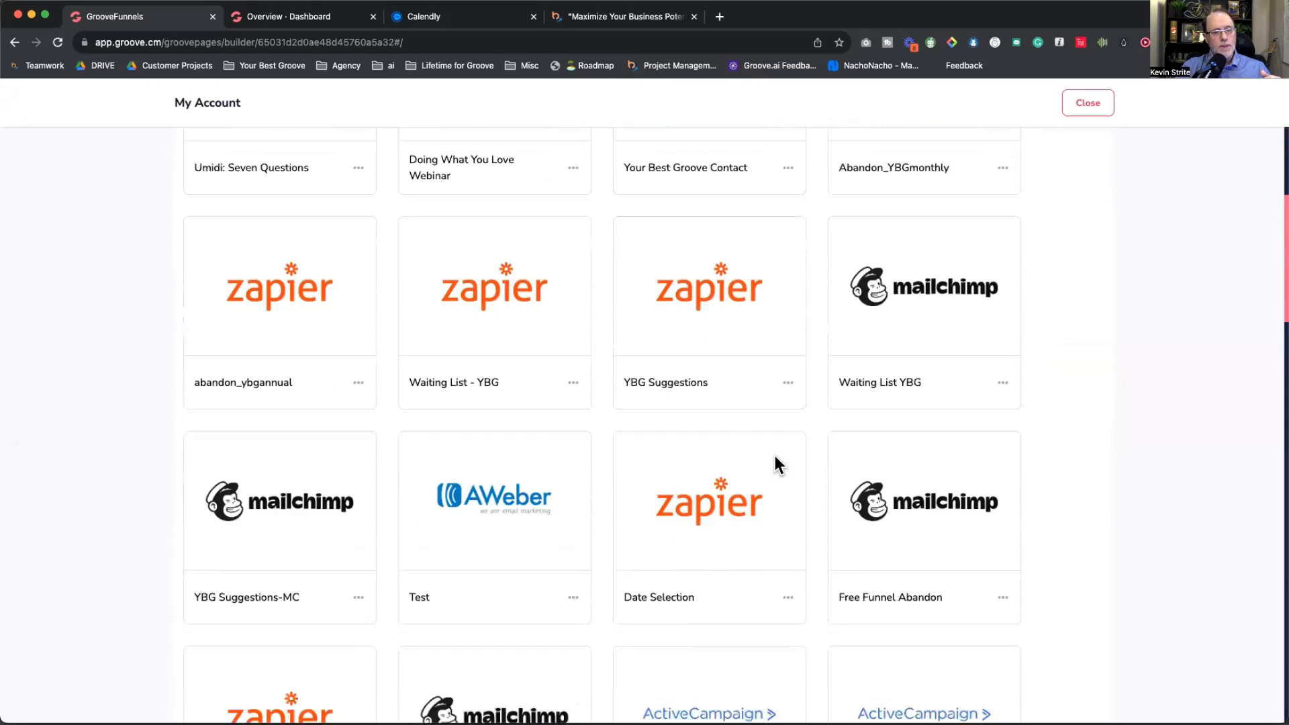
pyautogui.scroll(15, 776, 463)
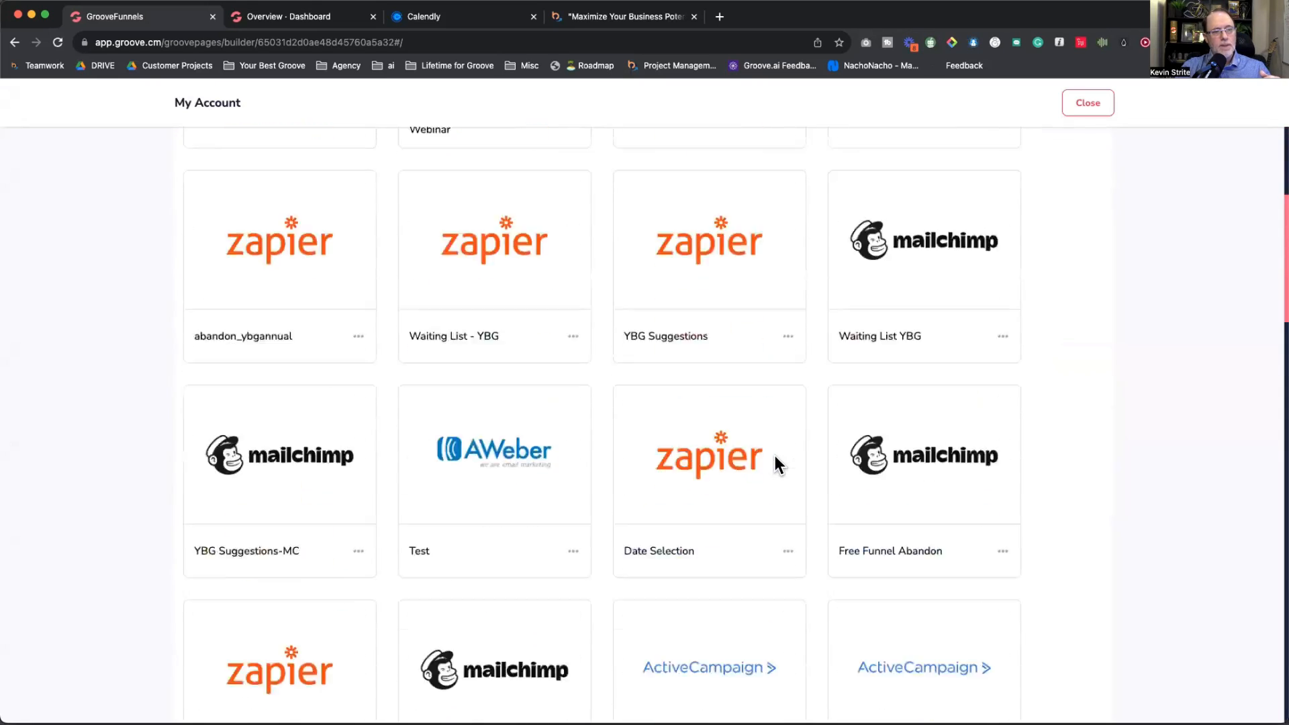
pyautogui.click(1088, 104)
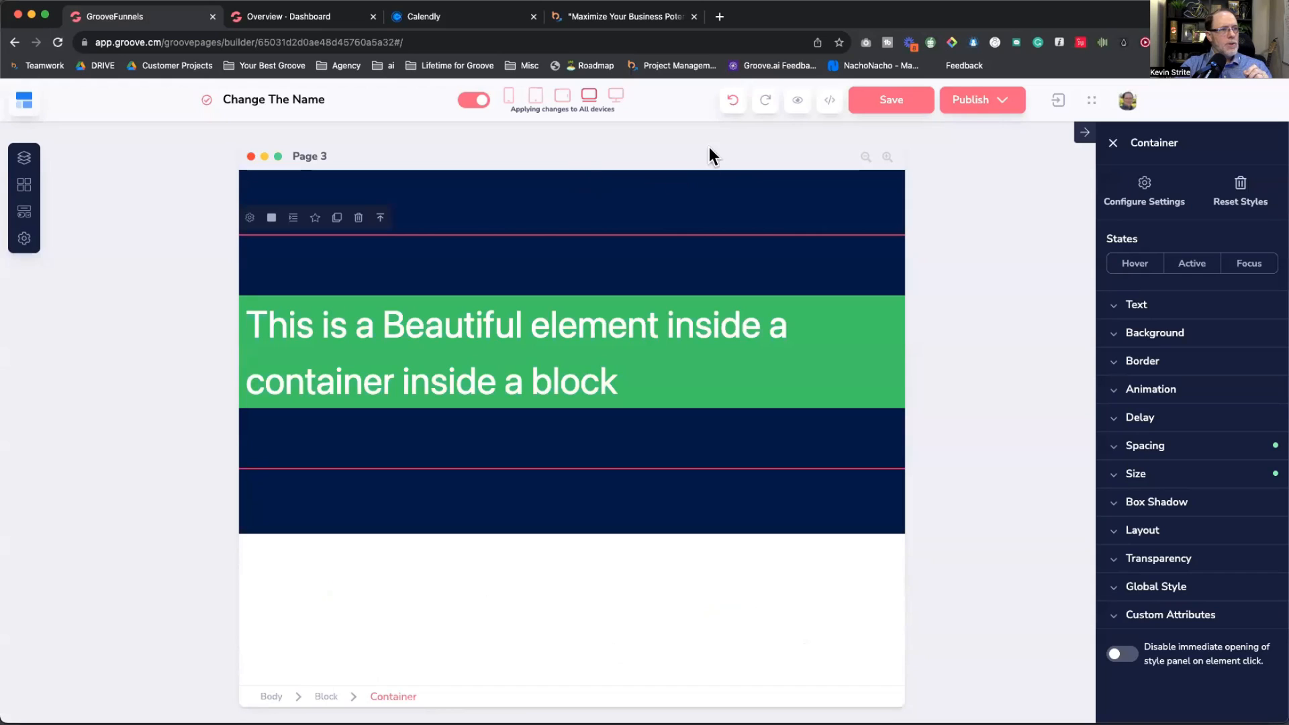
# Step: Show the canvas at desktop width and rename Page 3 to 'Example for class'
pyautogui.click(613, 96)
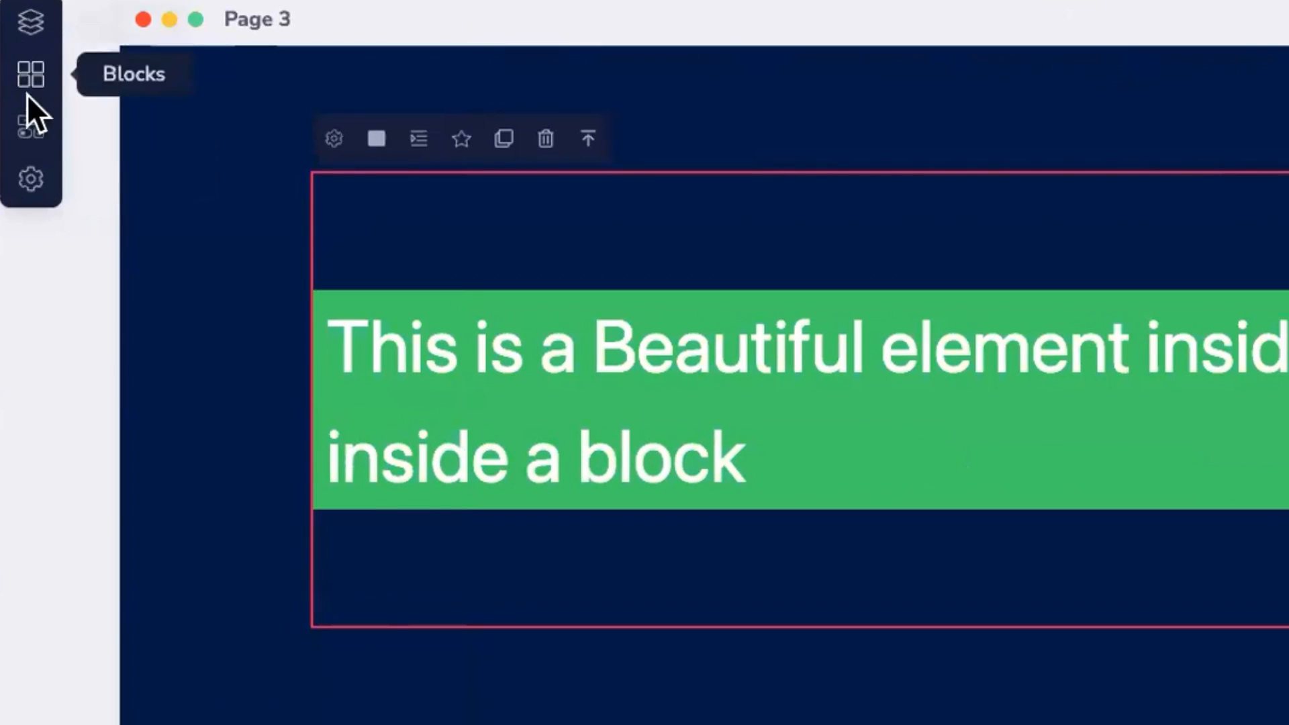
pyautogui.click(31, 180)
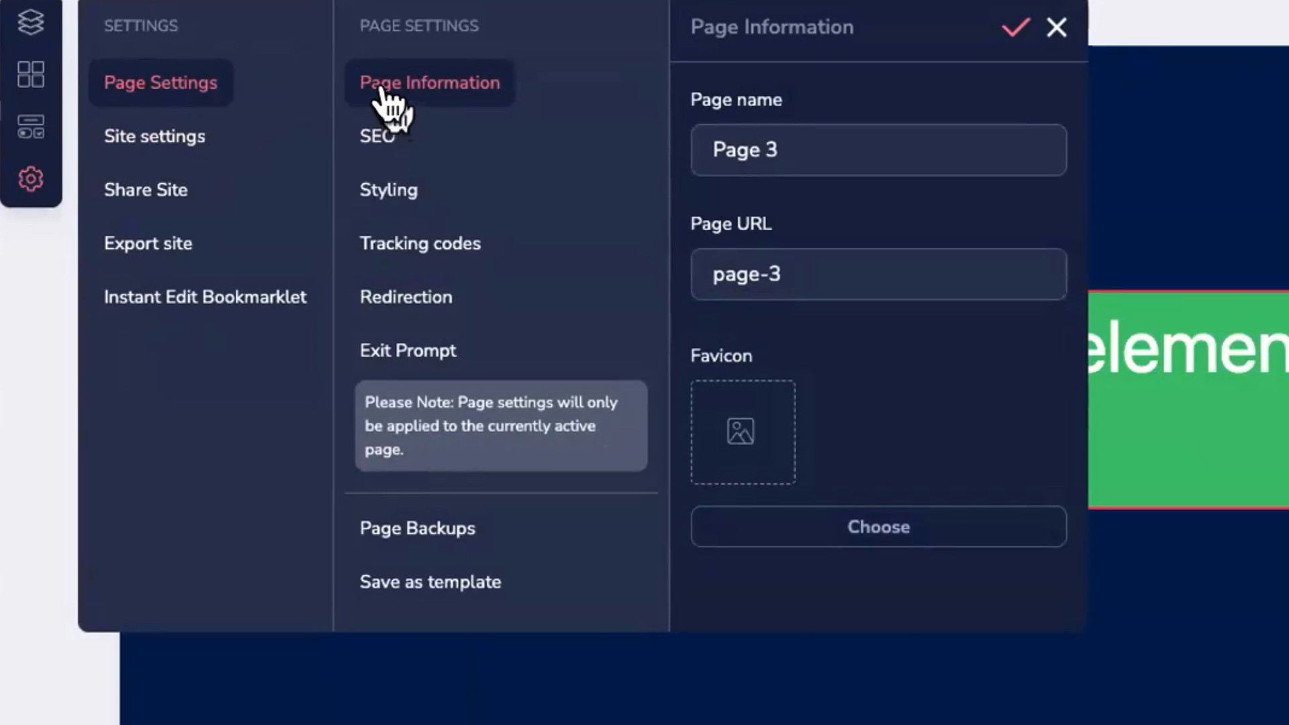
pyautogui.moveTo(815, 156); pyautogui.dragTo(674, 142)
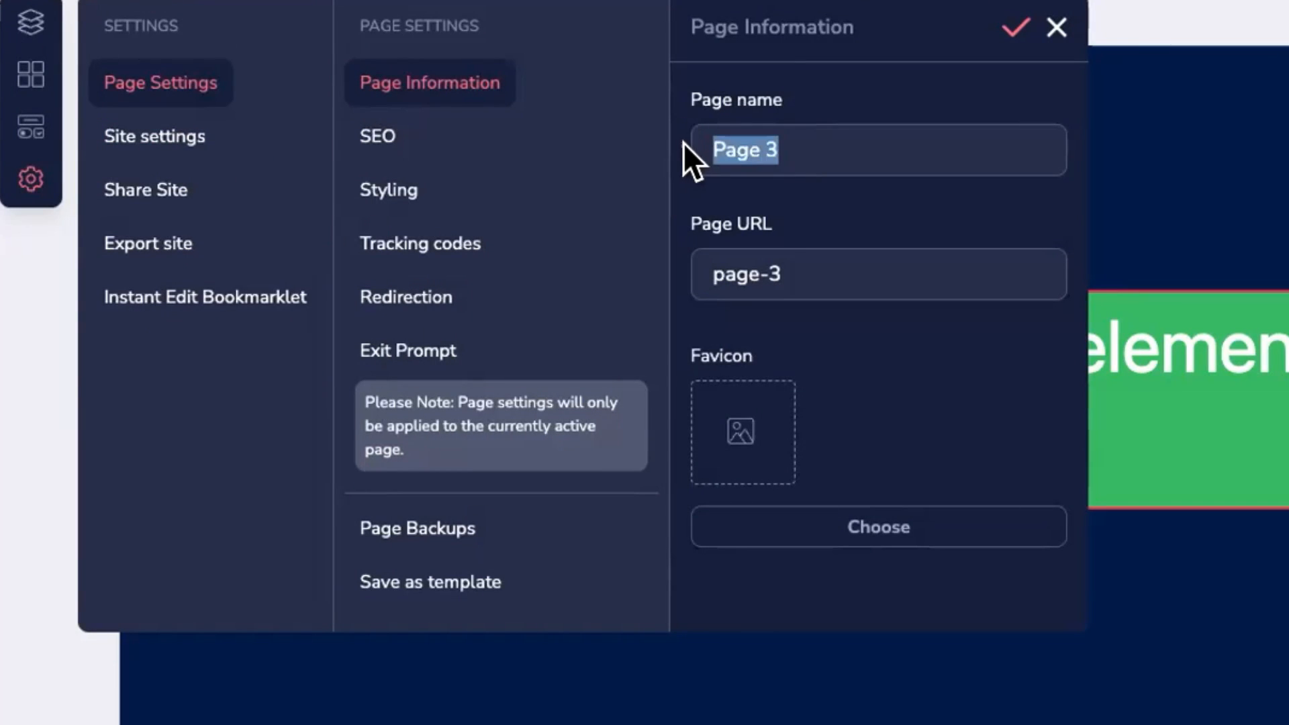
pyautogui.write('Example for class')
pyautogui.moveTo(840, 270); pyautogui.dragTo(694, 270)
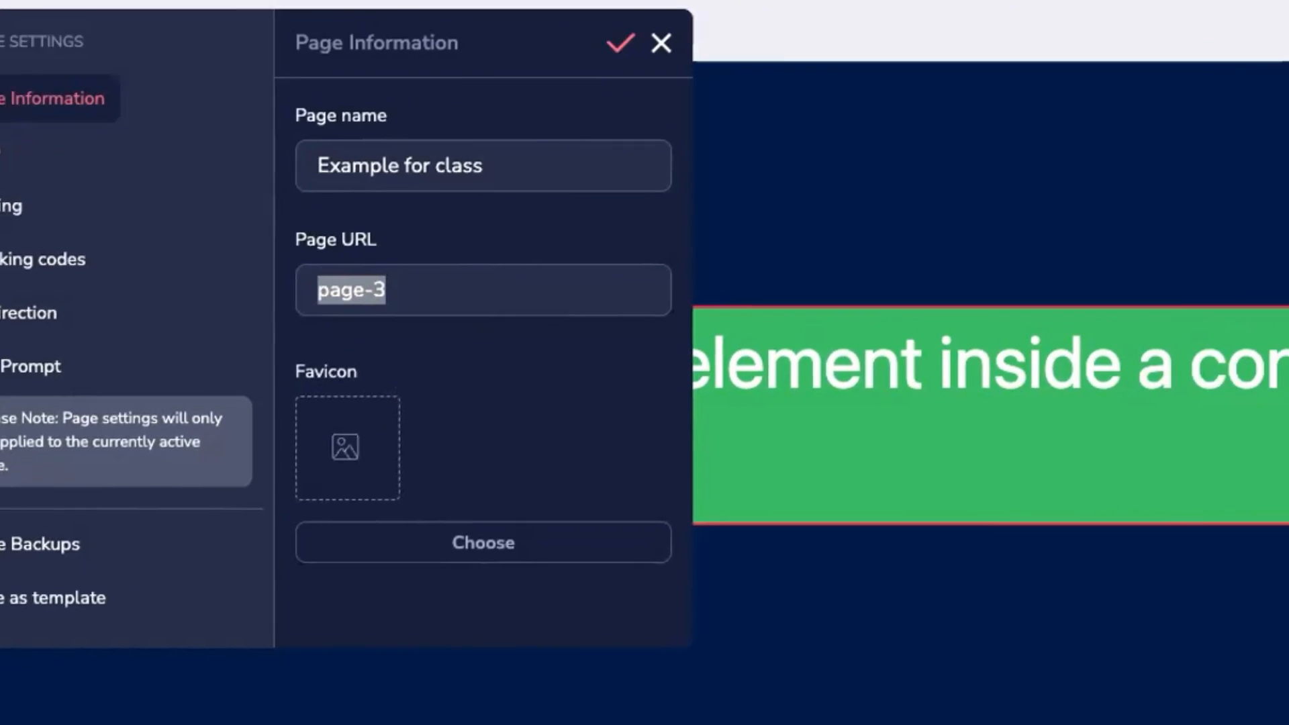
pyautogui.press('super+Tab')
# Step: Enlarge the notes and select the 'cheat-sheet-thank-you' slug there
pyautogui.moveTo(881, 121); pyautogui.dragTo(1037, 120)
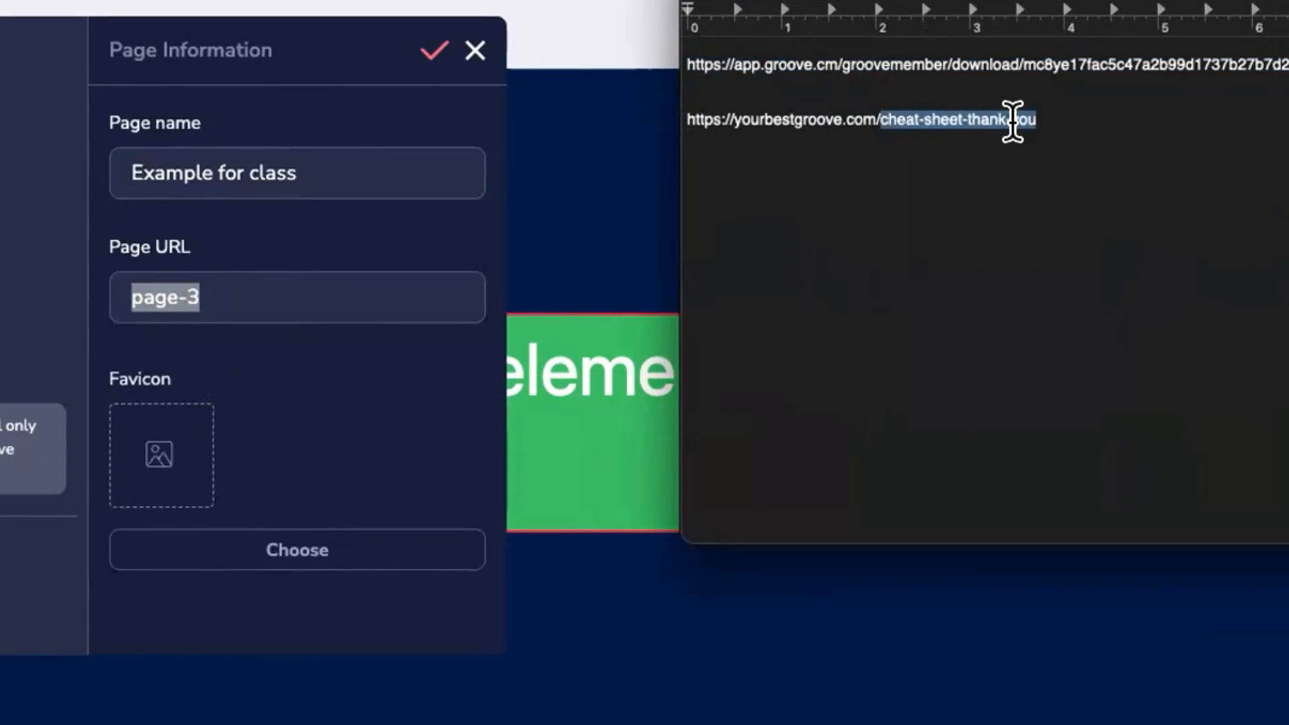
pyautogui.press('super+plus')
pyautogui.press('super+plus')
pyautogui.press('super+plus')
pyautogui.press('super+plus')
pyautogui.press('super+plus')
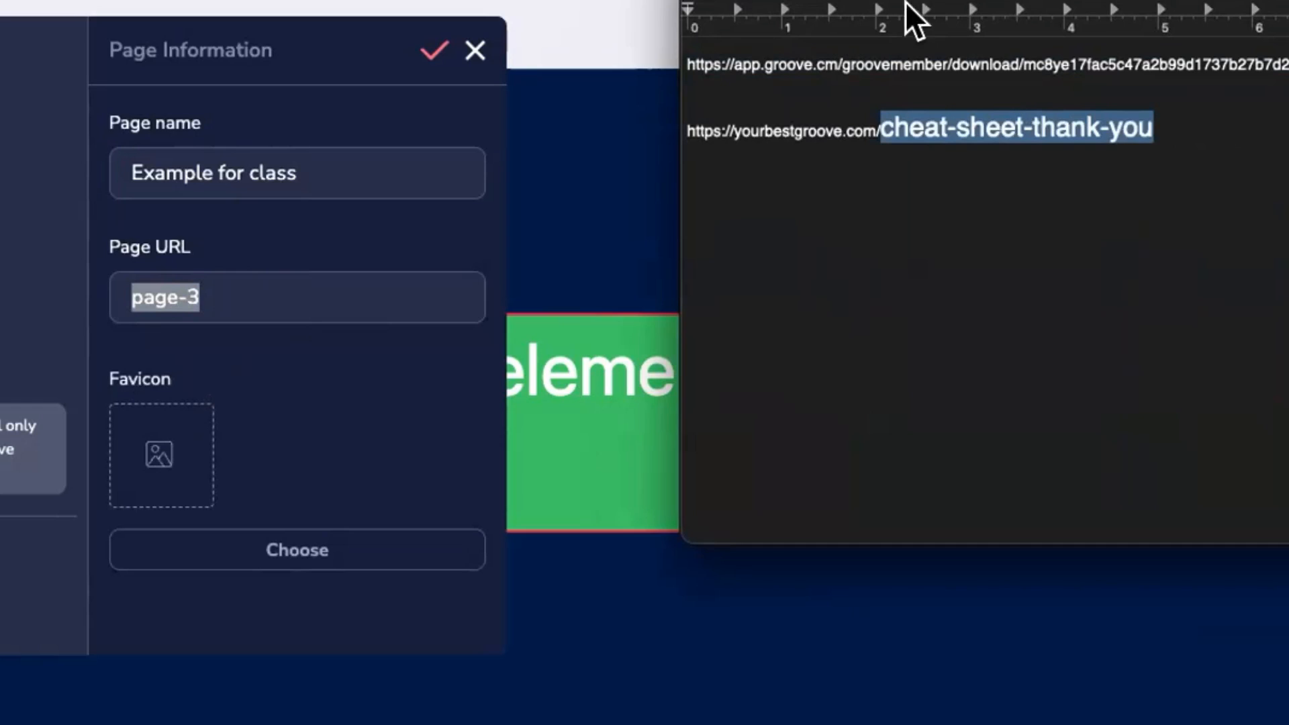
pyautogui.press('super+plus')
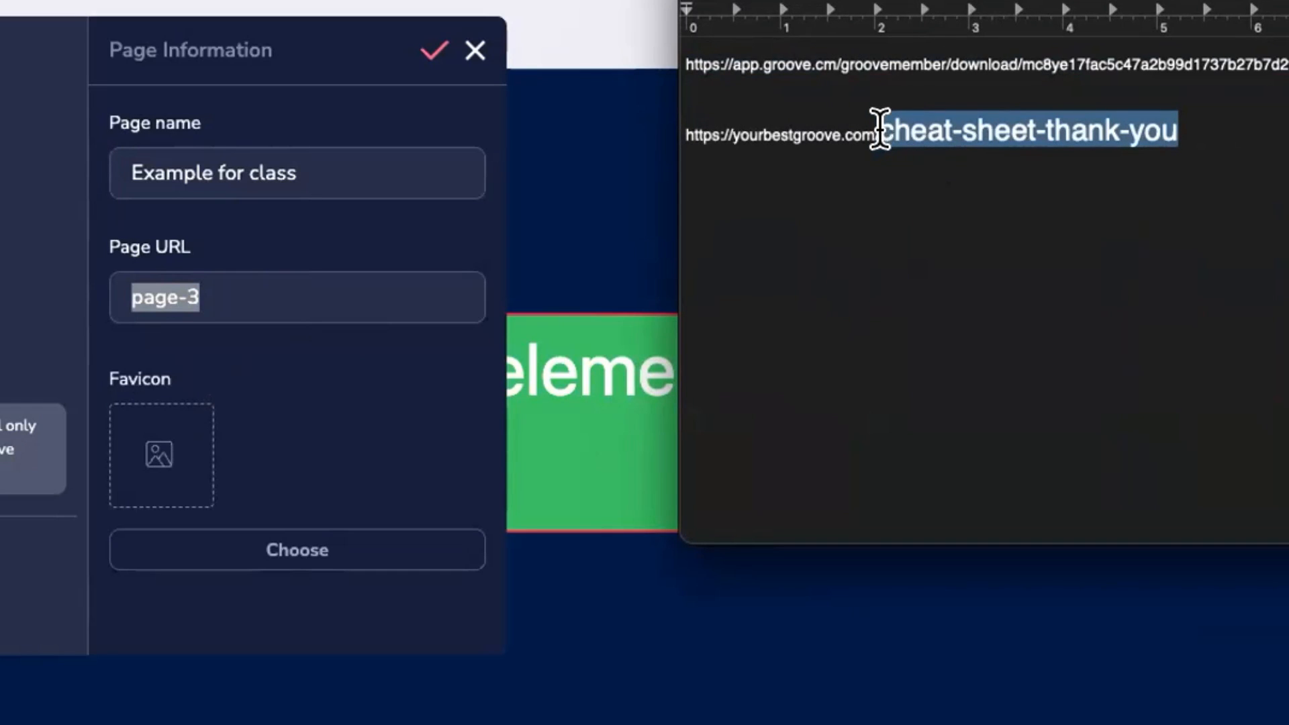
pyautogui.moveTo(881, 124); pyautogui.dragTo(970, 130)
pyautogui.moveTo(726, 133); pyautogui.dragTo(880, 127)
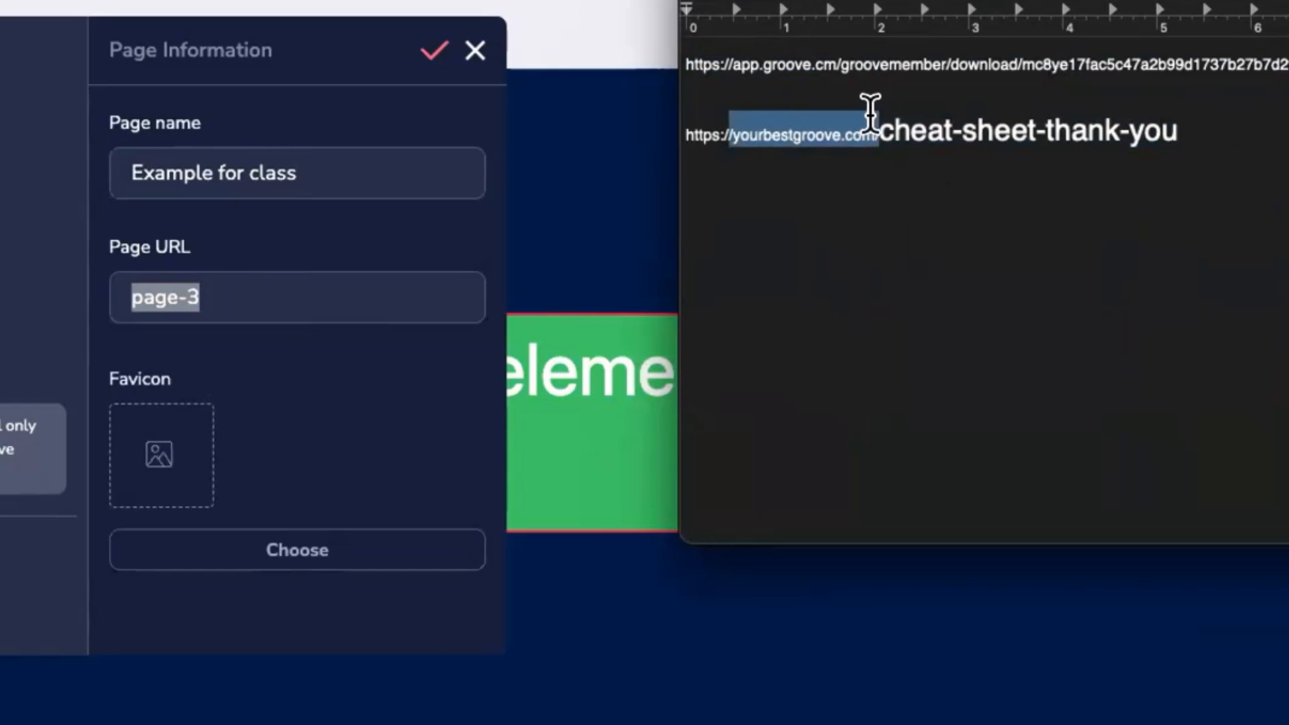
pyautogui.doubleClick(968, 126)
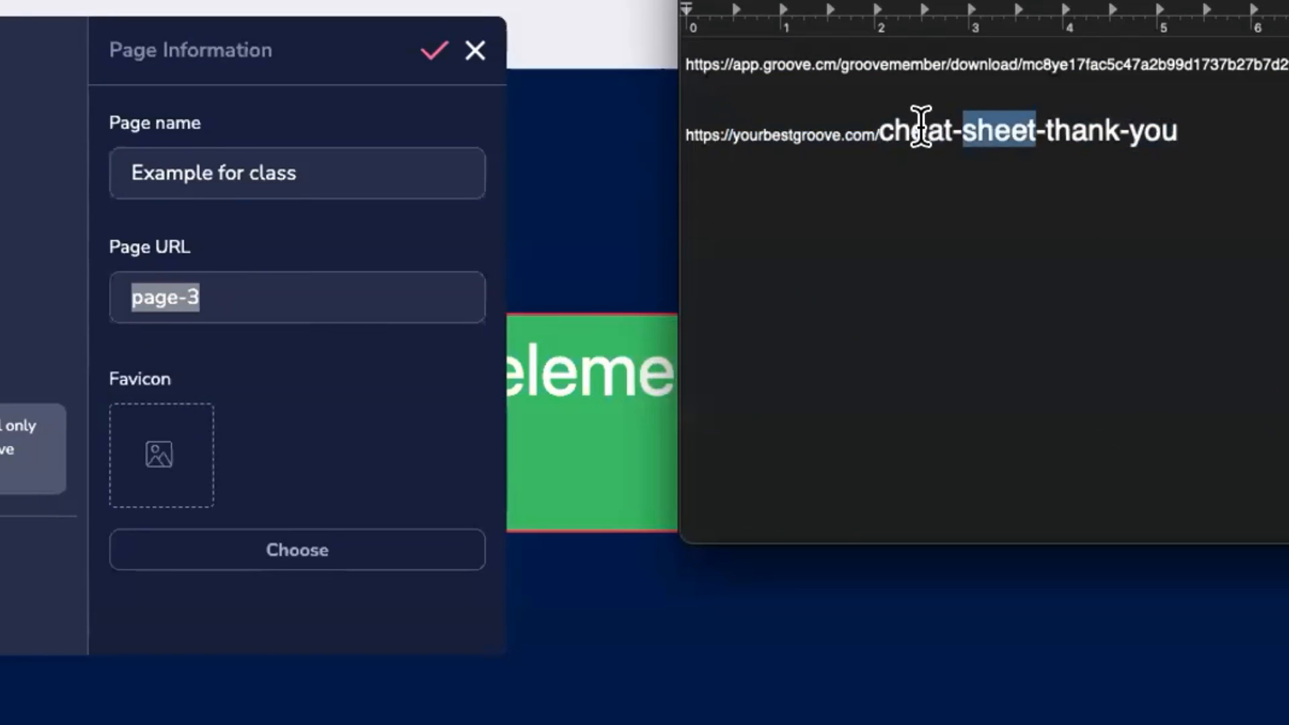
pyautogui.moveTo(880, 128); pyautogui.dragTo(1175, 130)
pyautogui.press('super+c')
# Step: Paste the slug into the Page URL field and remove the leftover 'page-3' text
pyautogui.doubleClick(255, 290)
pyautogui.click(255, 290)
pyautogui.press('super+v')
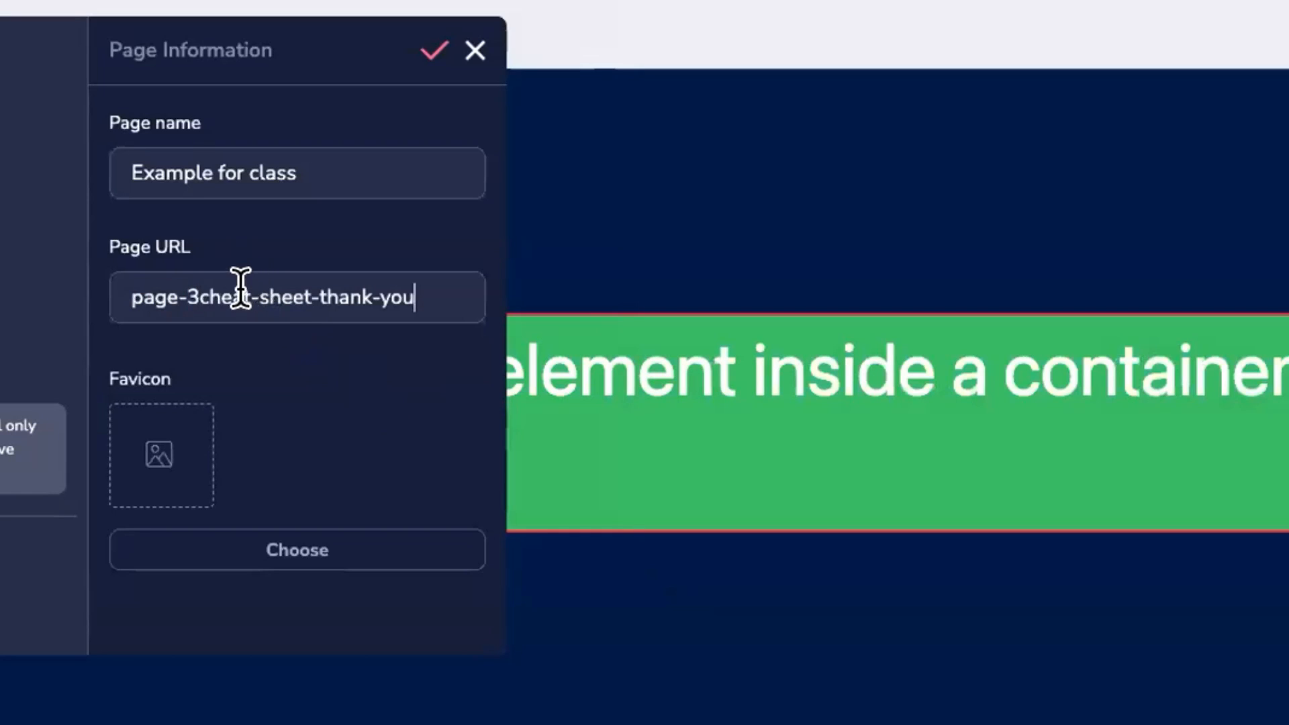
pyautogui.doubleClick(237, 291)
pyautogui.click(241, 290)
pyautogui.doubleClick(184, 289)
pyautogui.click(185, 289)
pyautogui.doubleClick(171, 289)
pyautogui.doubleClick(172, 289)
pyautogui.press('super+a')
pyautogui.press('super+v')
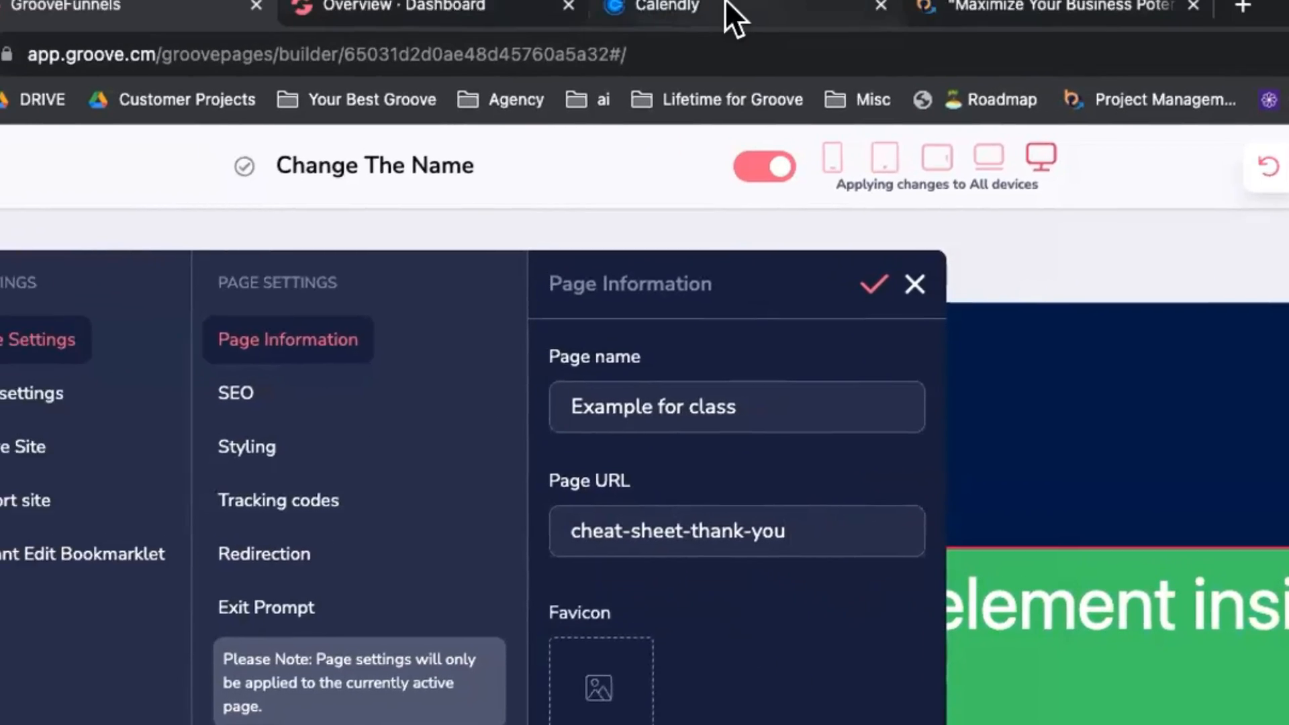
# Step: Glance at the Calendly page, then review the page's SEO, meta data, styling and tracking code settings
pyautogui.click(733, 14)
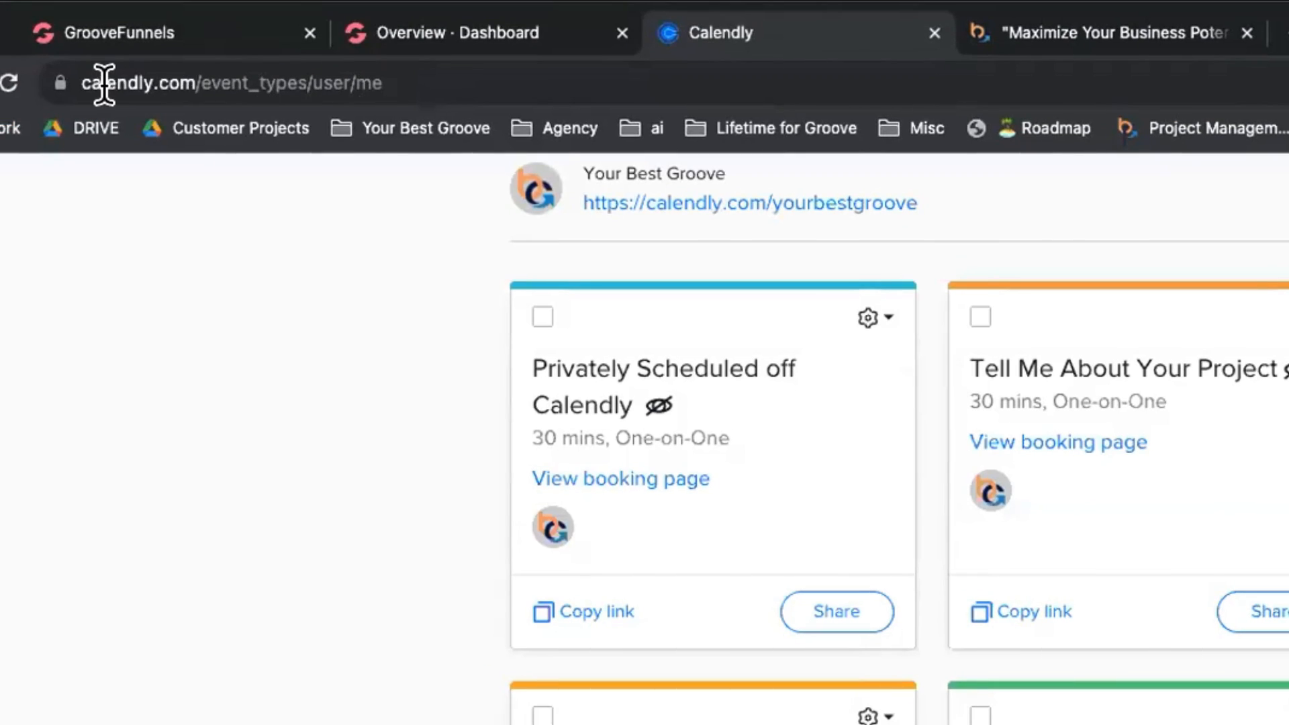
pyautogui.moveTo(200, 80); pyautogui.dragTo(302, 79)
pyautogui.click(190, 31)
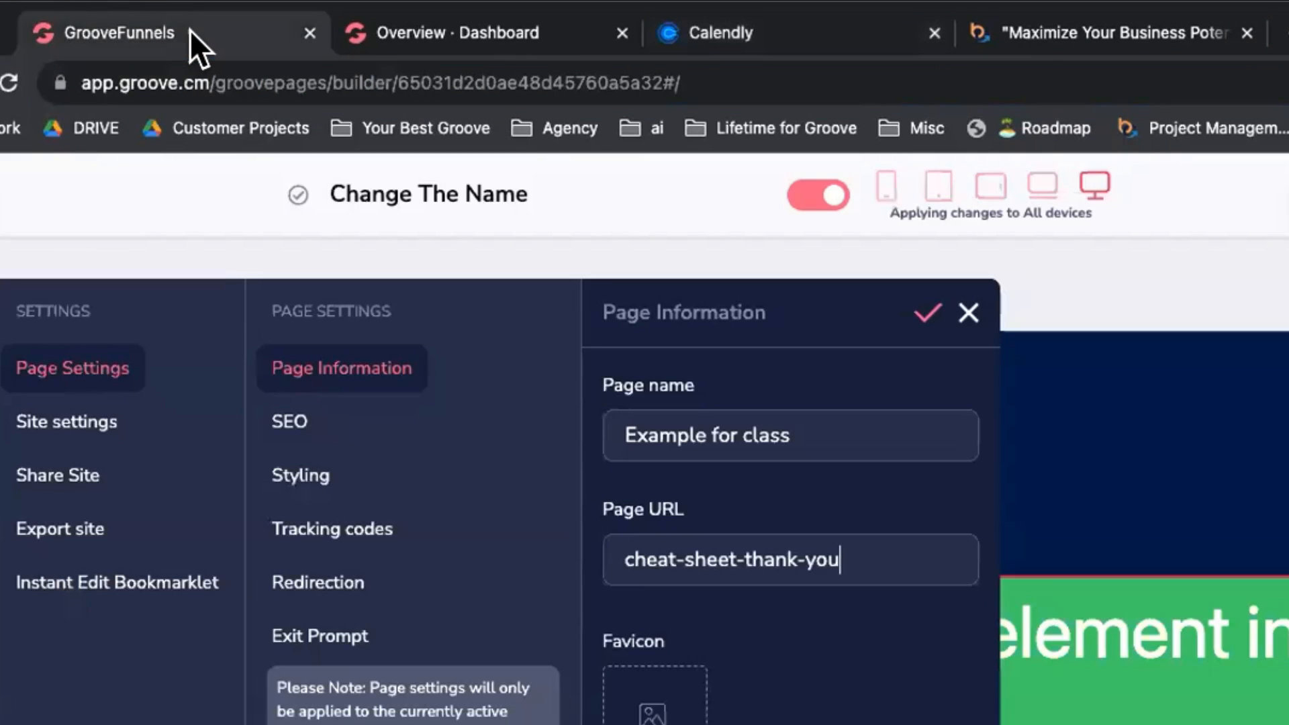
pyautogui.click(306, 427)
pyautogui.click(653, 423)
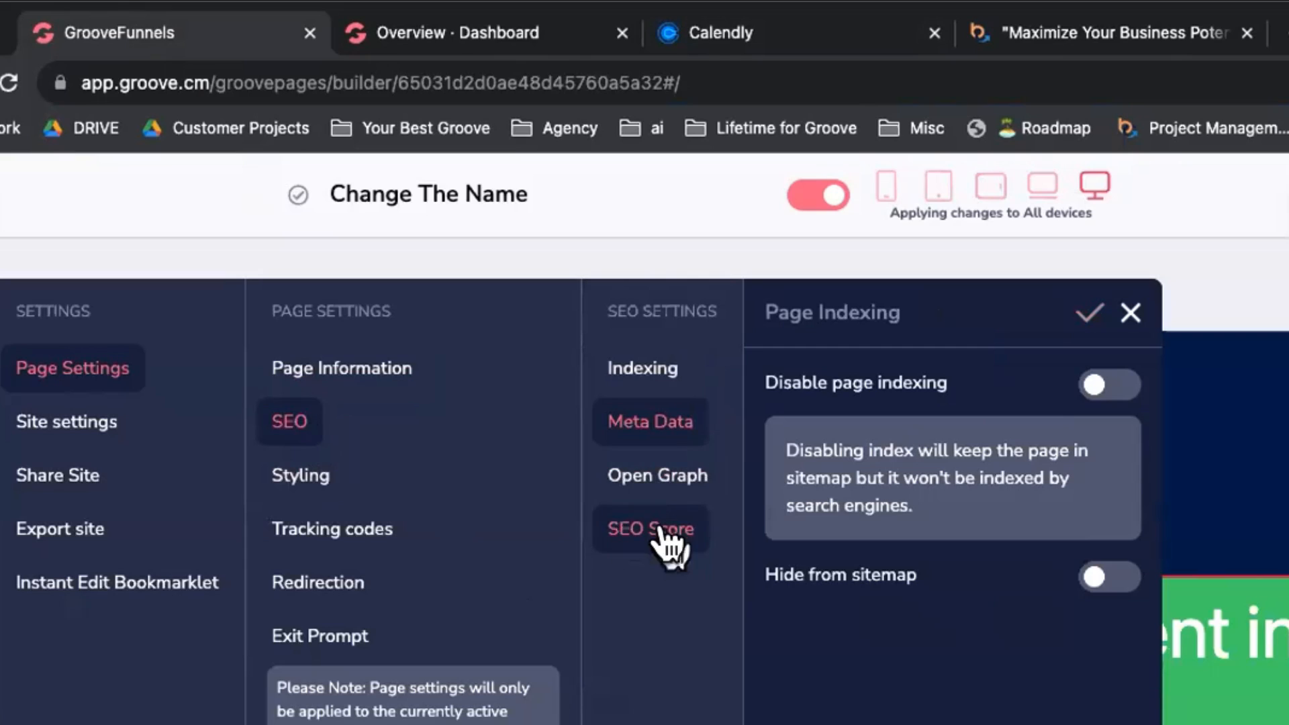
pyautogui.click(309, 490)
pyautogui.click(354, 535)
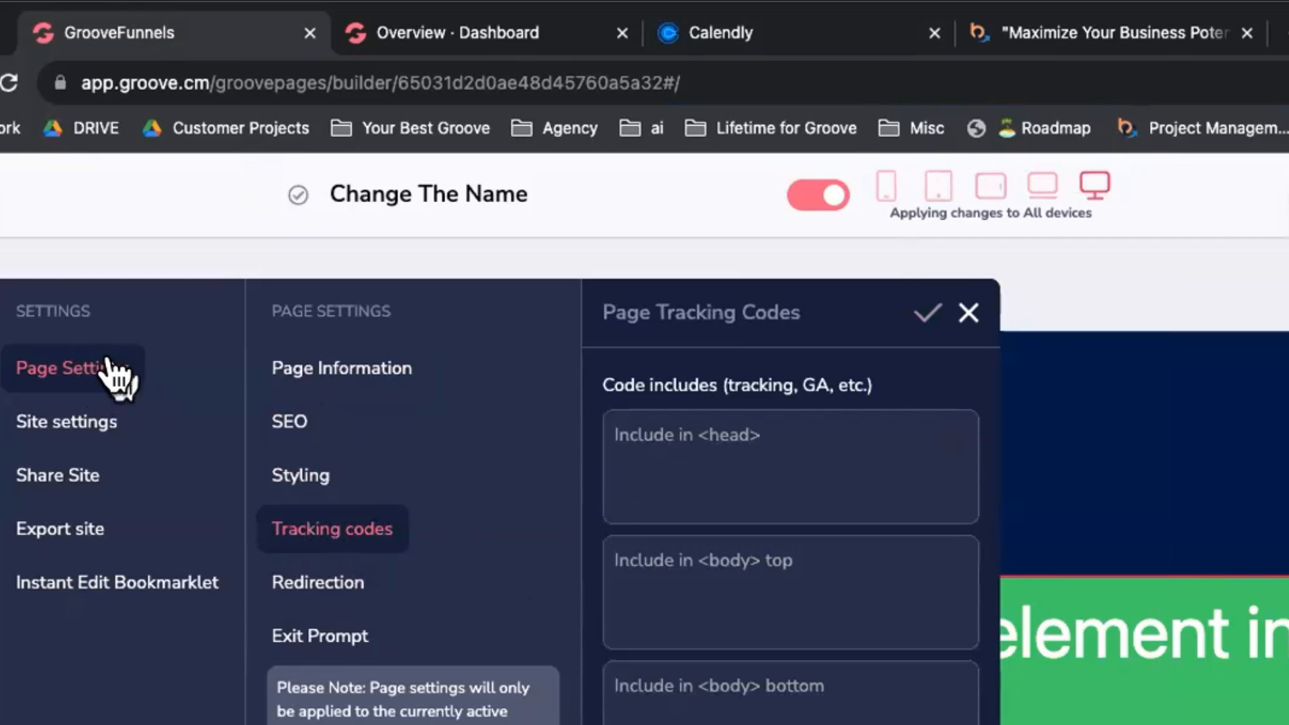
# Step: Review site settings (business name, SEO, styling, tracking codes) and close the panel
pyautogui.click(69, 437)
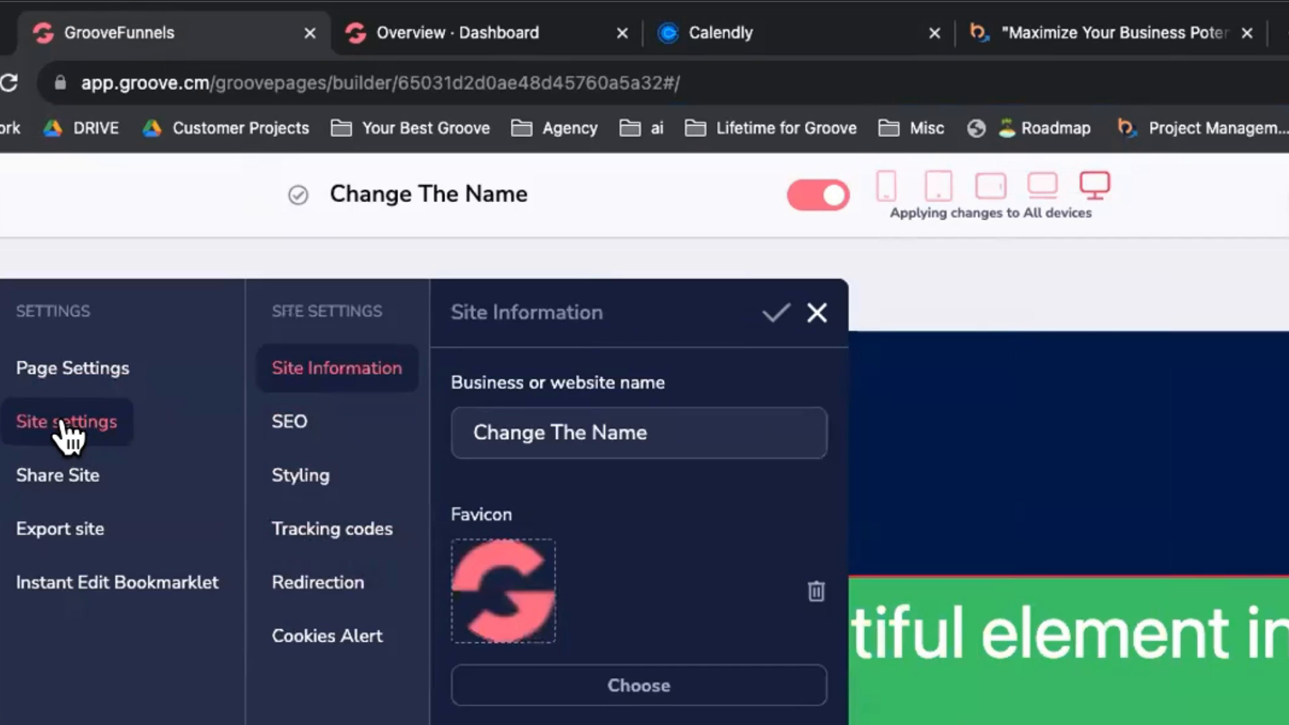
pyautogui.moveTo(695, 431); pyautogui.dragTo(430, 430)
pyautogui.click(645, 424)
pyautogui.click(288, 422)
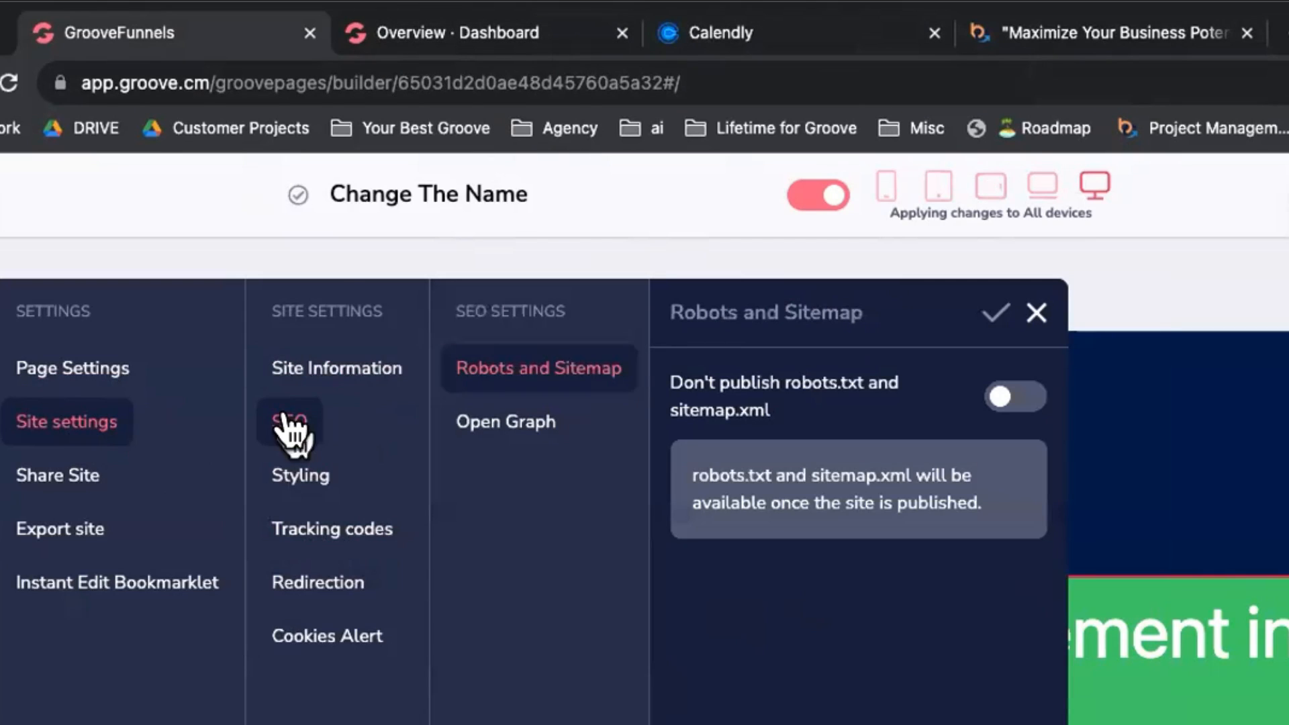
pyautogui.click(300, 477)
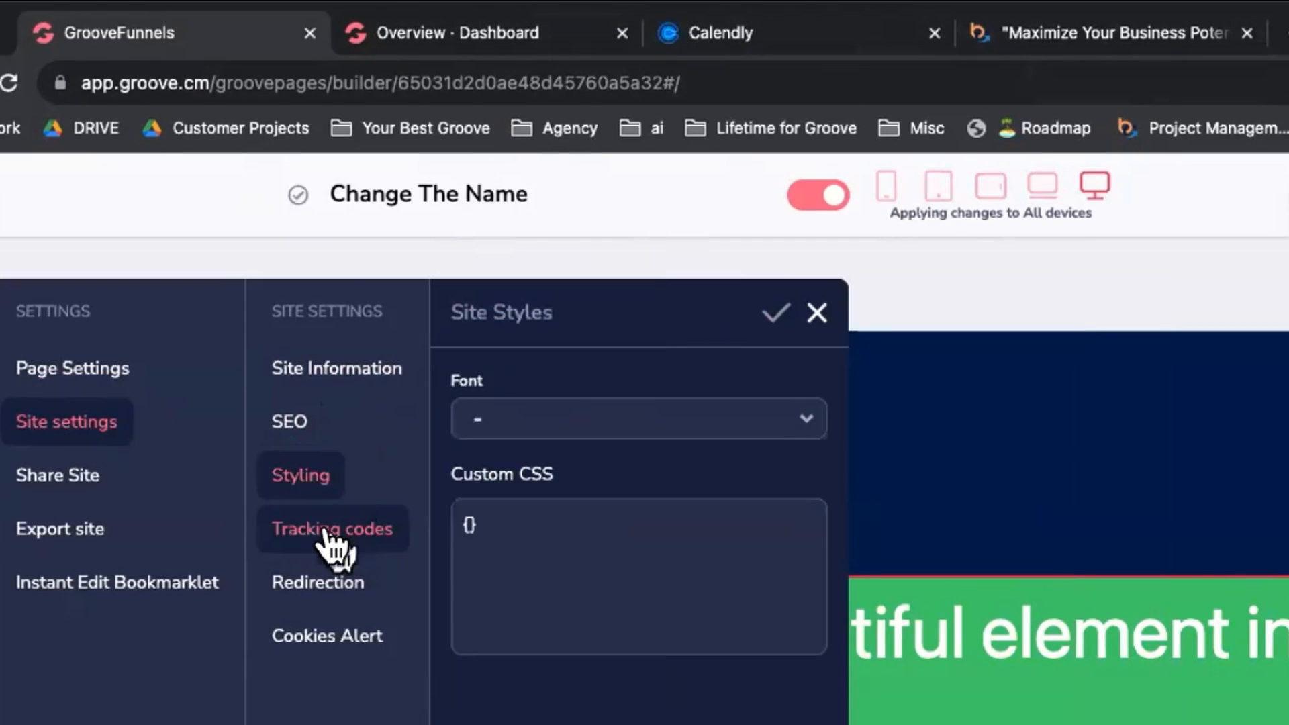
pyautogui.click(302, 534)
pyautogui.click(814, 307)
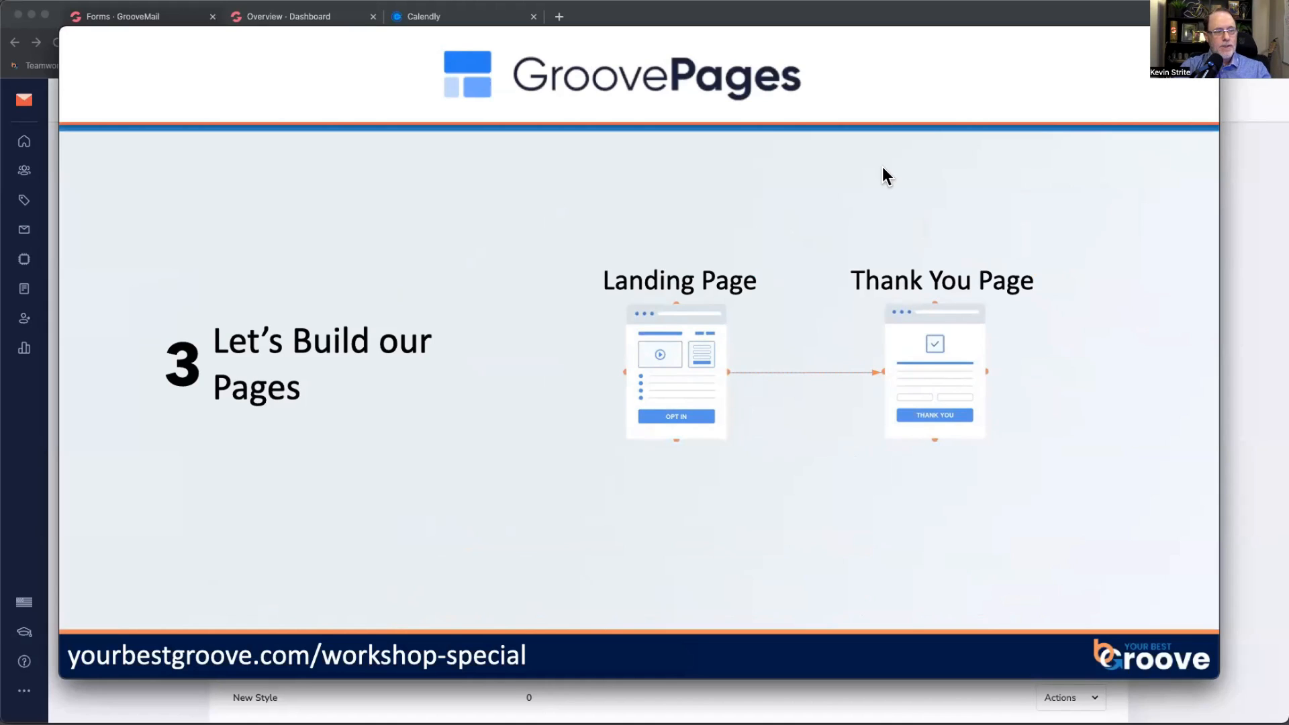
# Step: Leave the slide and go to GroovePages from the Groove apps menu
pyautogui.press('super+Tab')
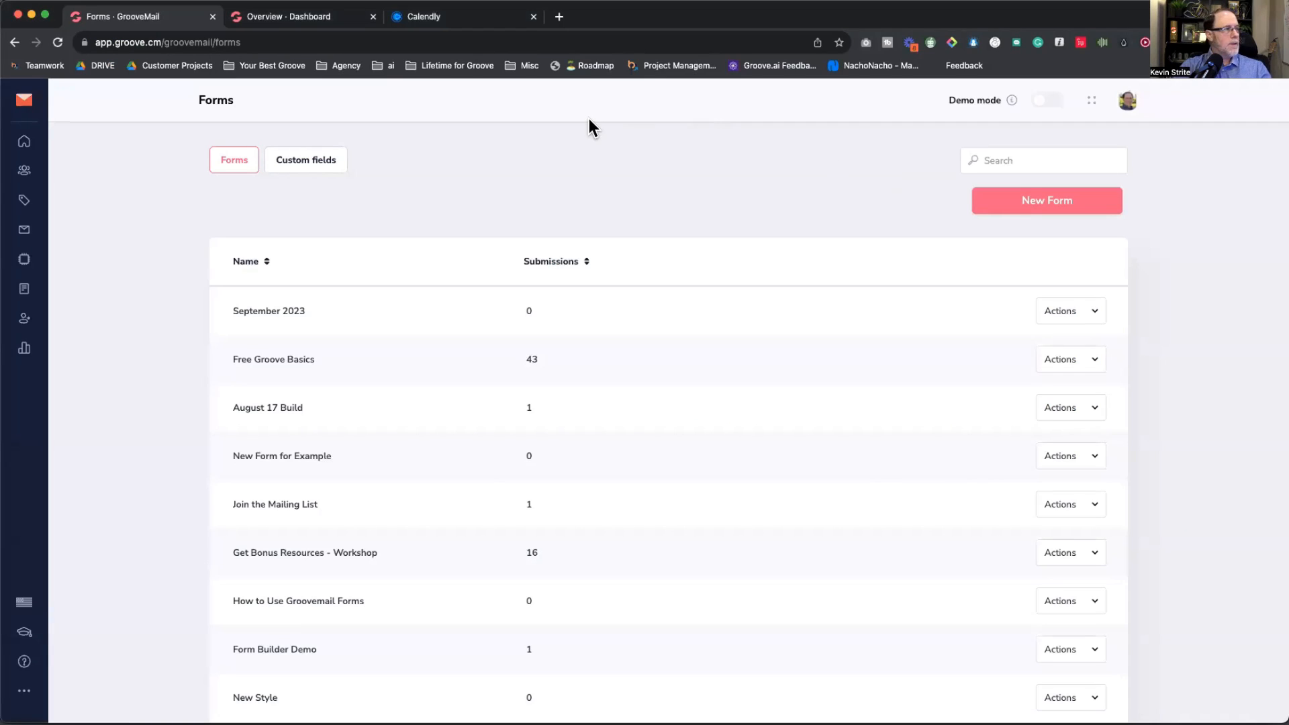
pyautogui.click(29, 101)
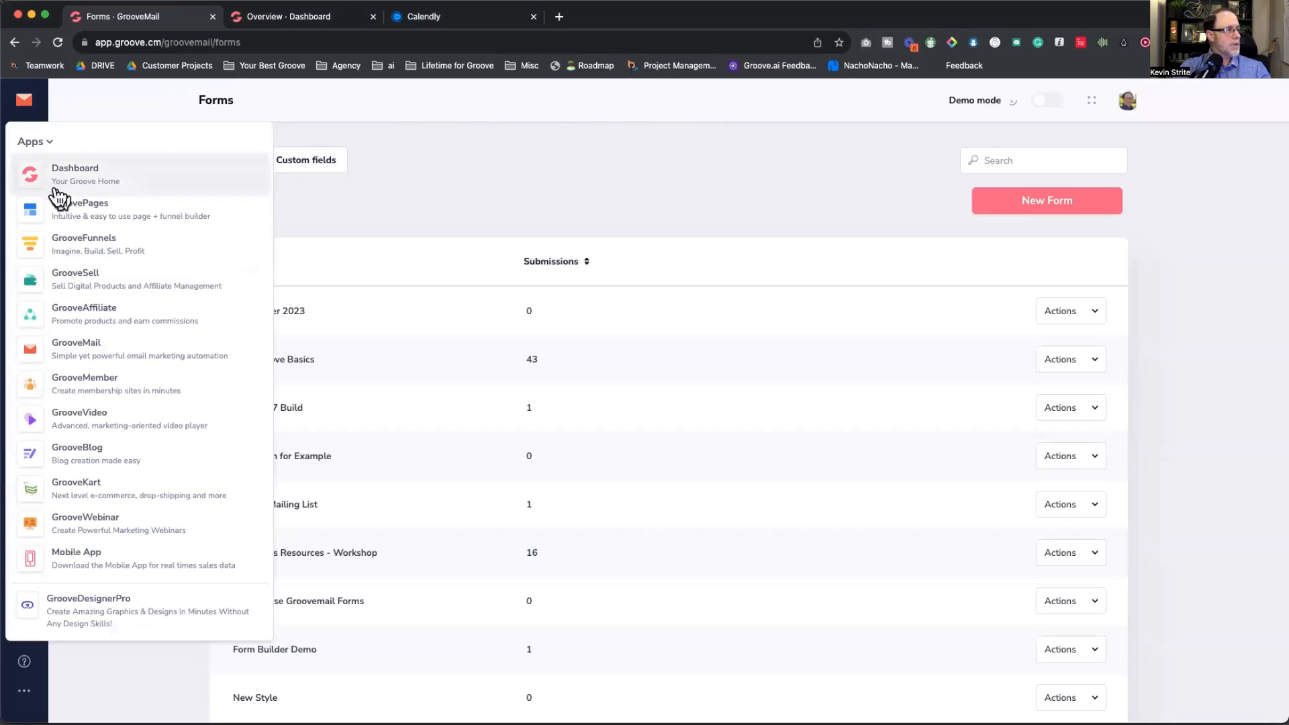
pyautogui.click(72, 211)
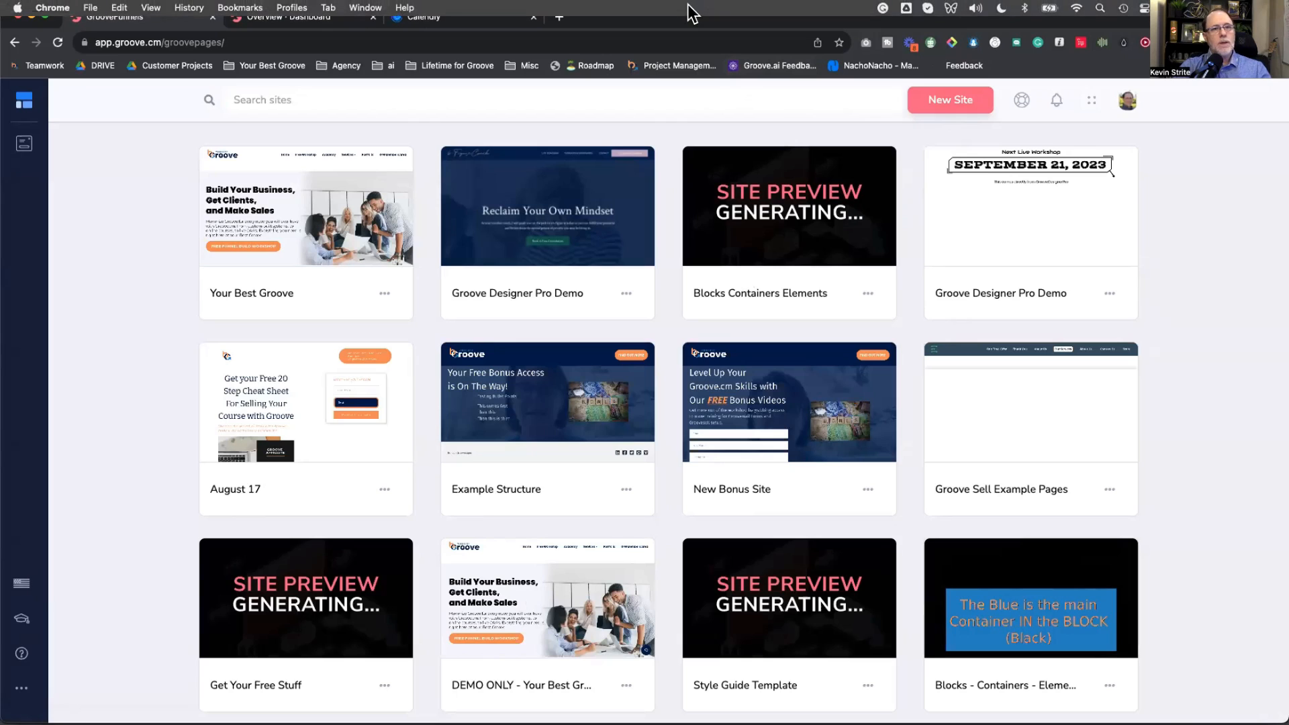
# Step: Start a new site and filter the template gallery to Funnels only
pyautogui.click(952, 104)
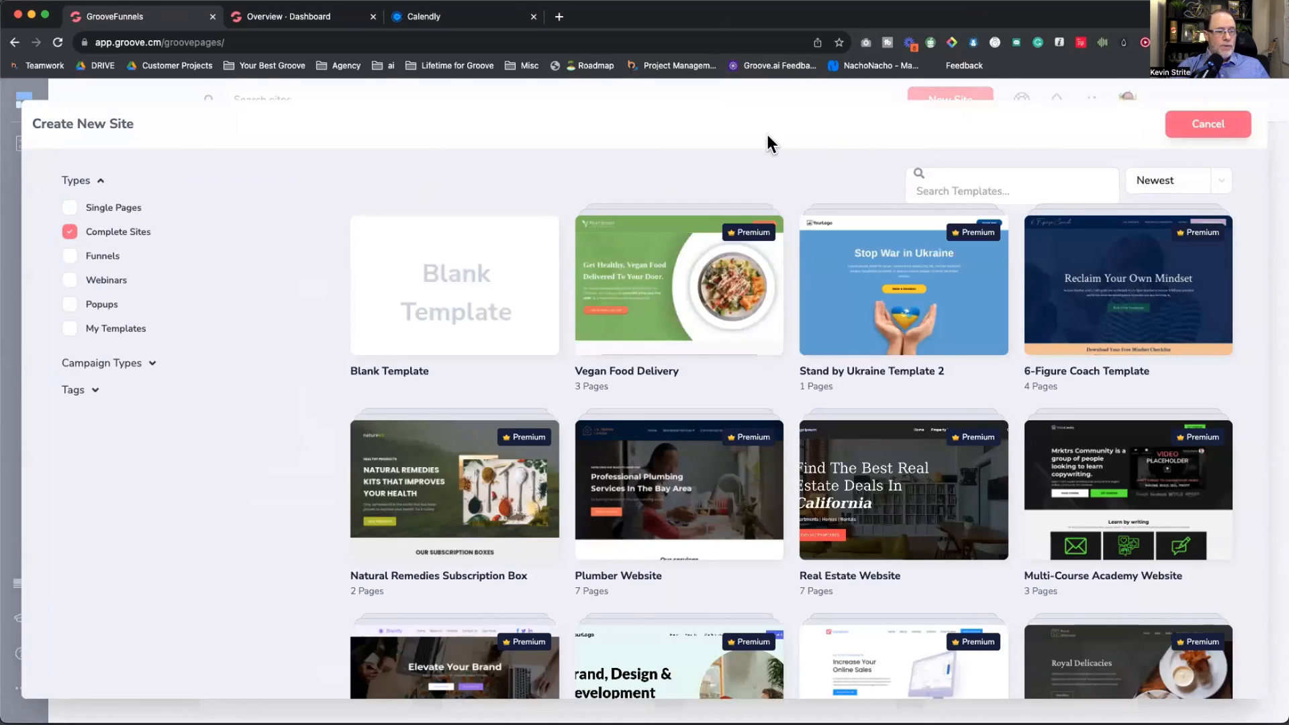
pyautogui.scroll(-5, 661, 393)
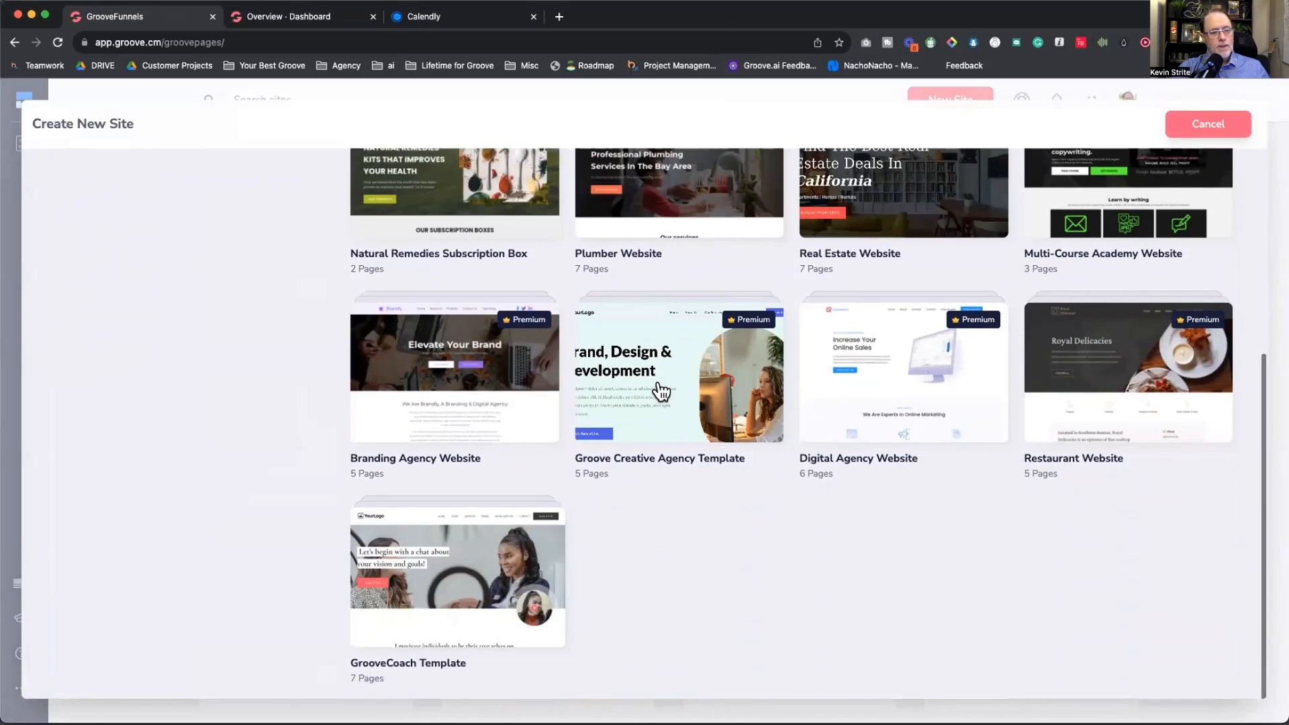
pyautogui.scroll(5, 662, 393)
pyautogui.scroll(-4, 662, 390)
pyautogui.scroll(4, 662, 389)
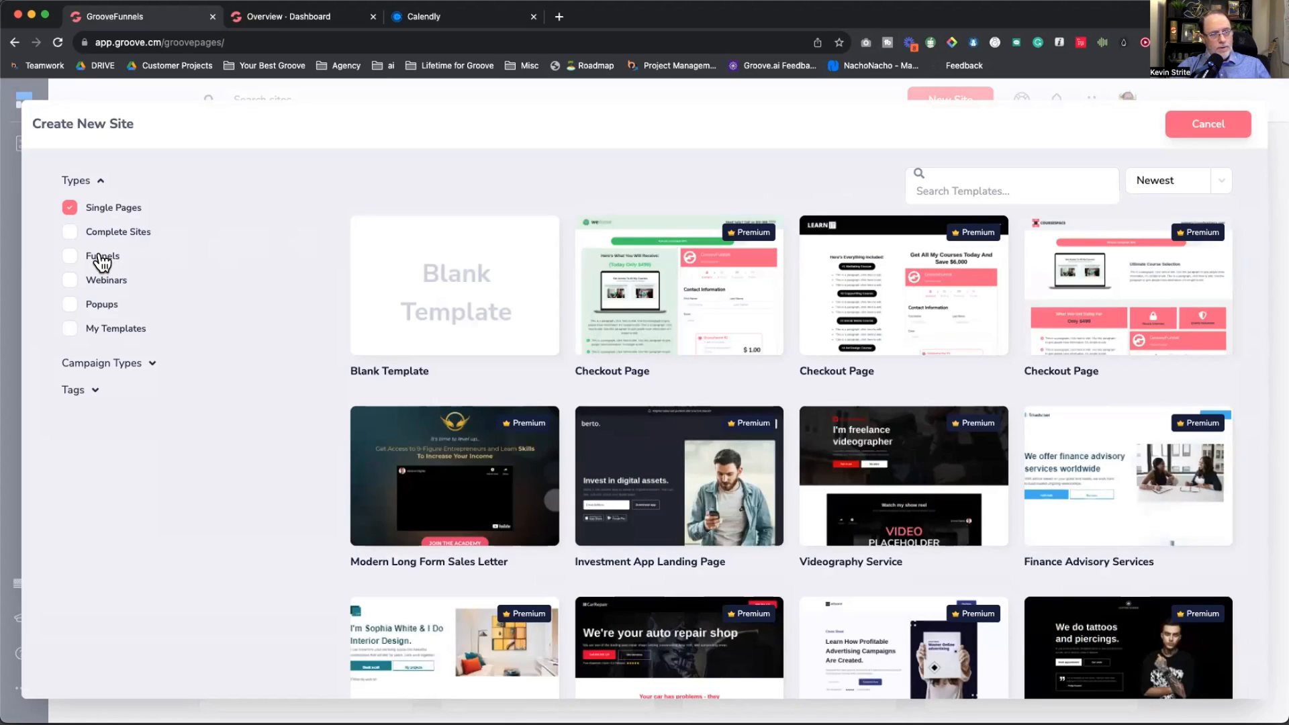
pyautogui.click(102, 261)
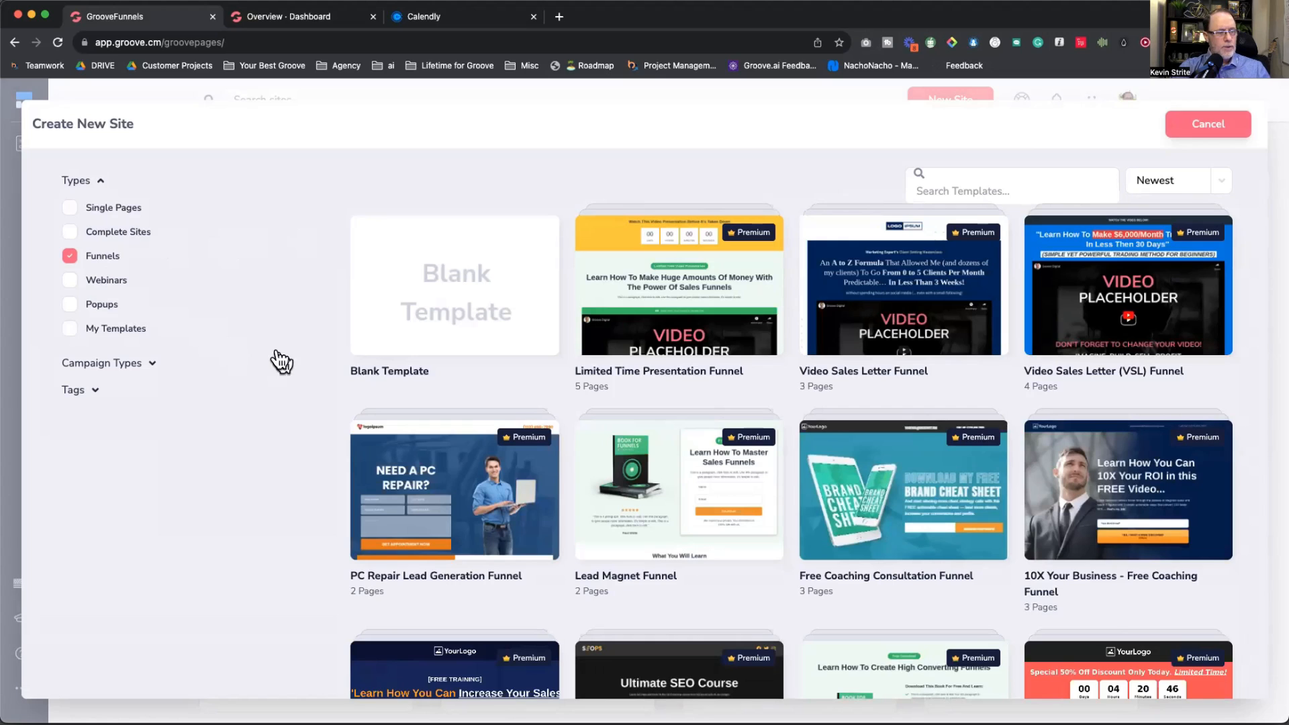
pyautogui.scroll(-3, 320, 386)
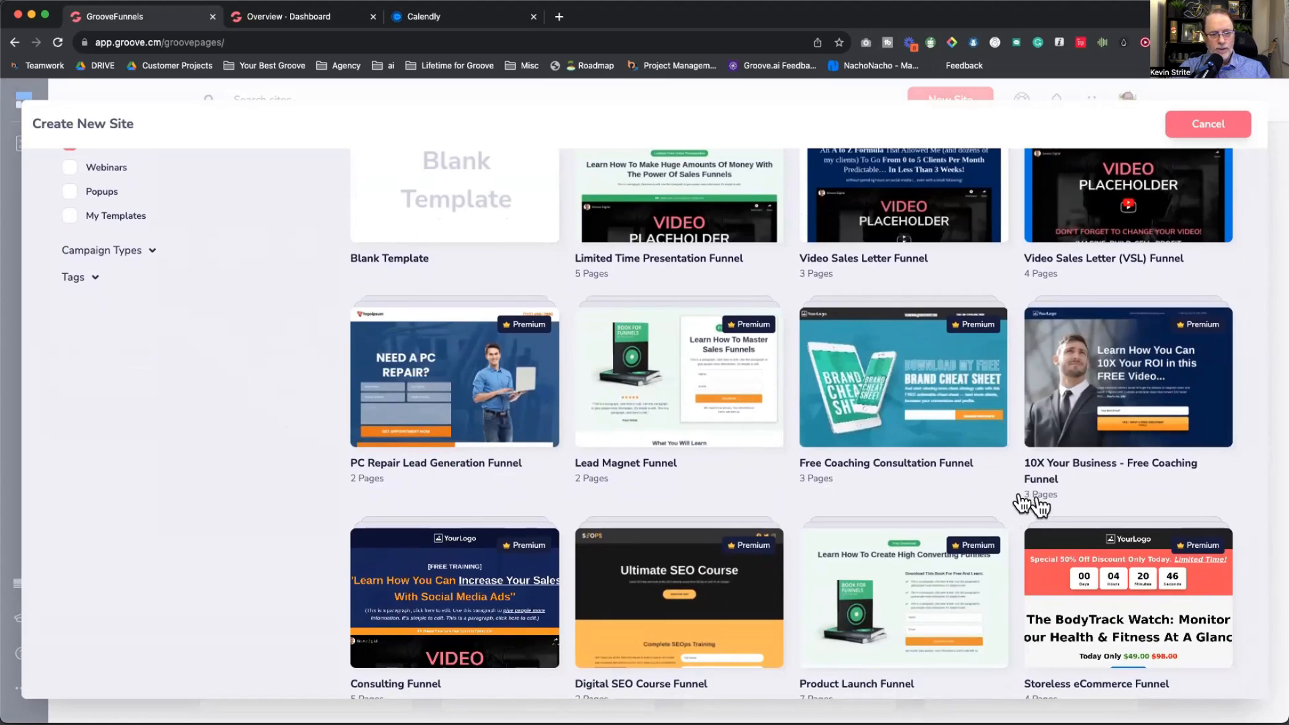
# Step: Open the PC Repair Lead Generation Funnel and preview its opt-in and thank-you pages
pyautogui.click(484, 379)
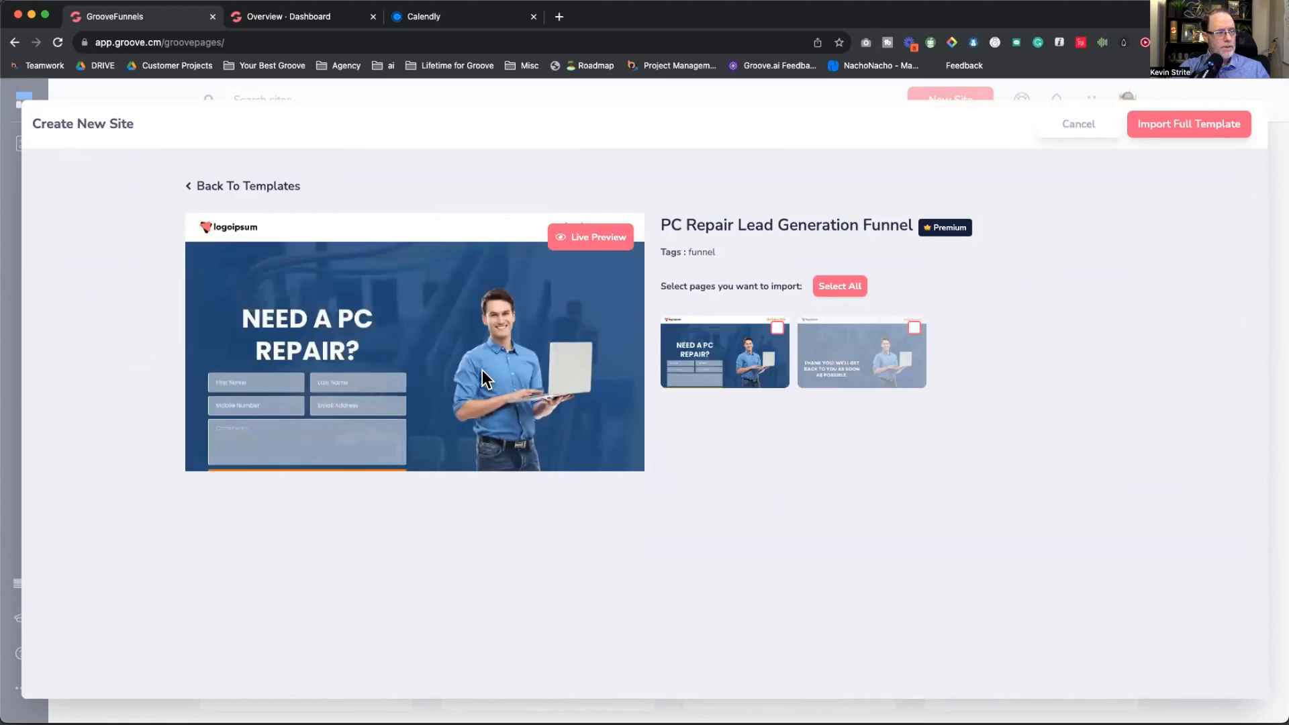
pyautogui.click(871, 371)
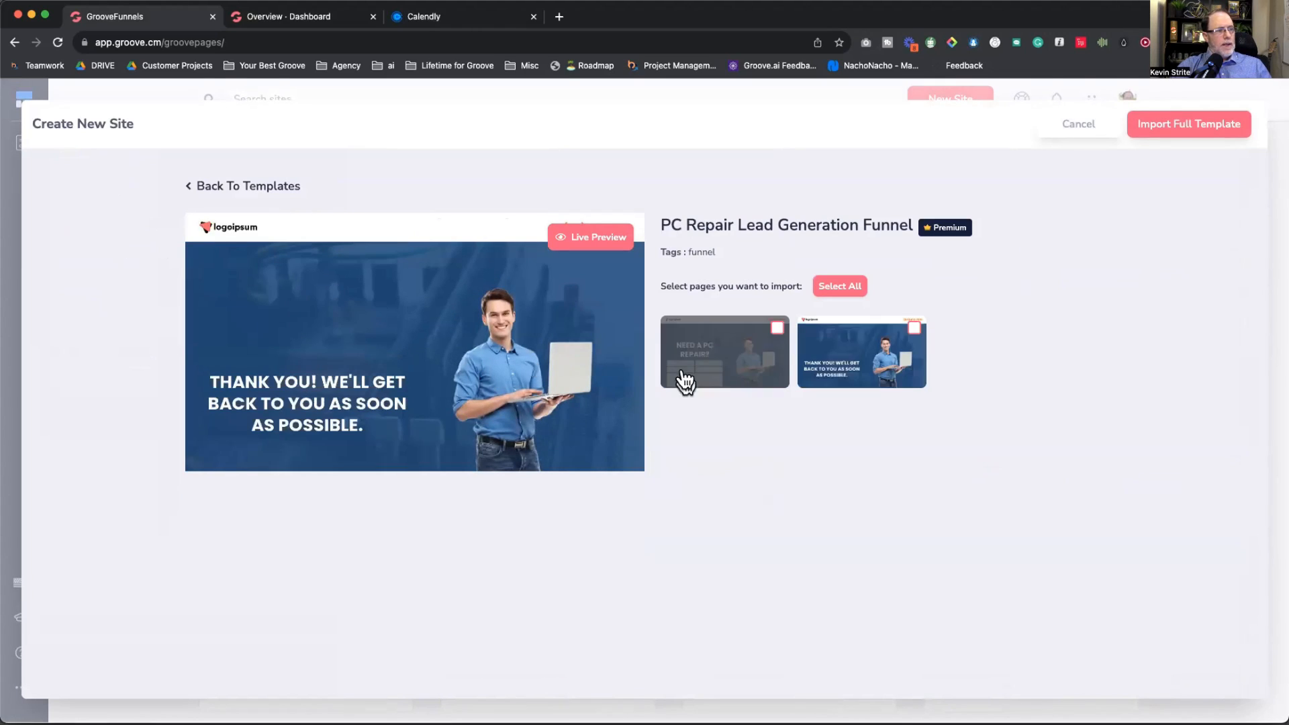
pyautogui.click(710, 369)
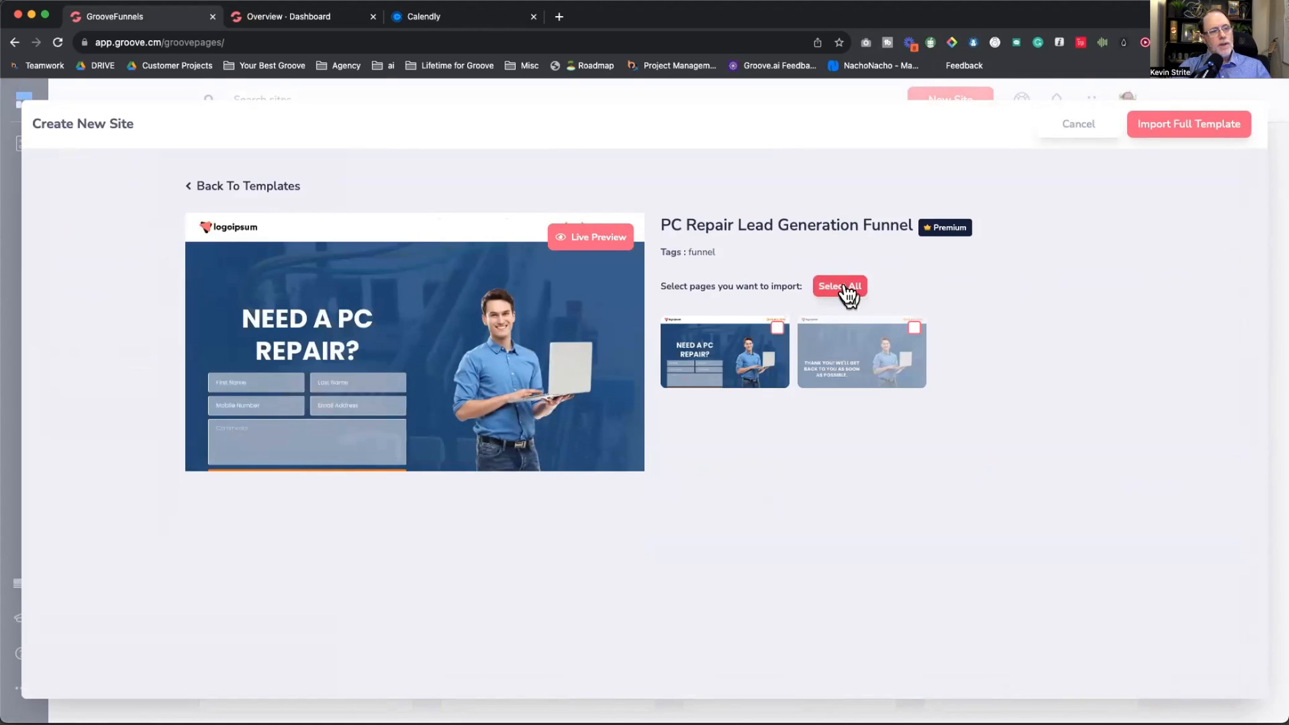
pyautogui.click(670, 320)
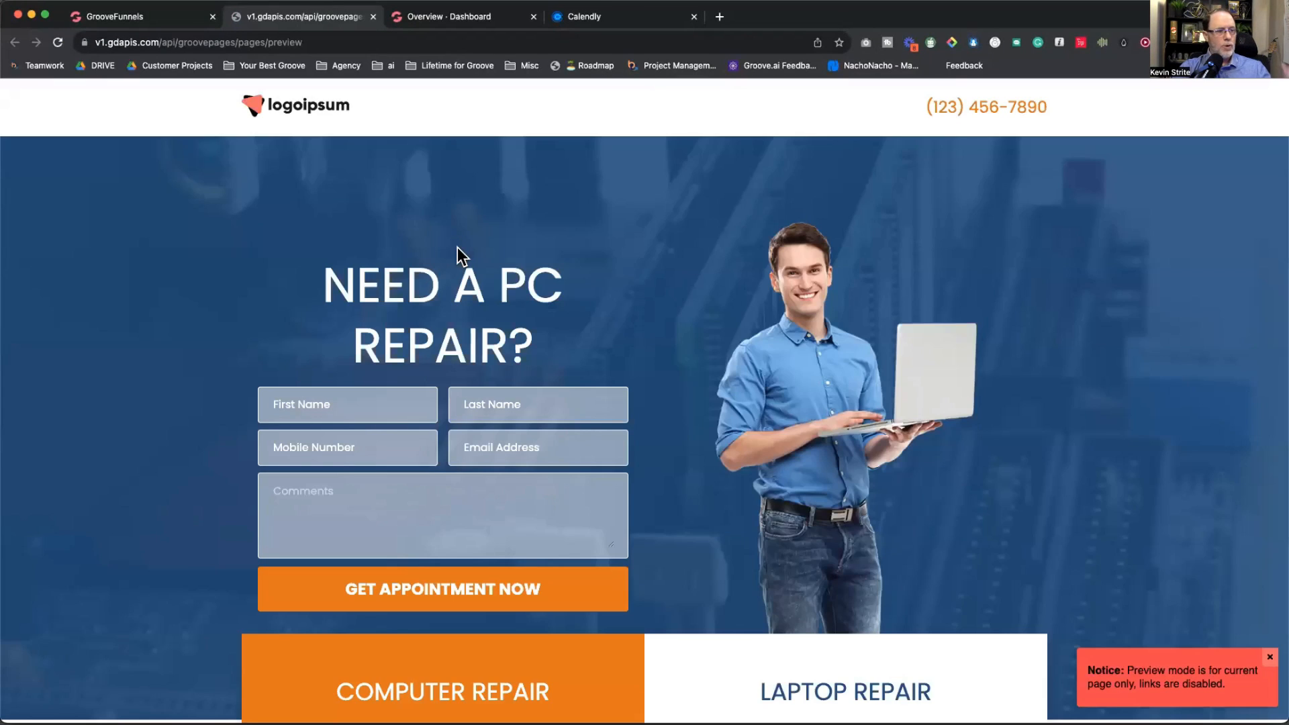
# Step: Close the live preview and go back to the full template gallery
pyautogui.scroll(-7, 477, 253)
pyautogui.scroll(-15, 477, 251)
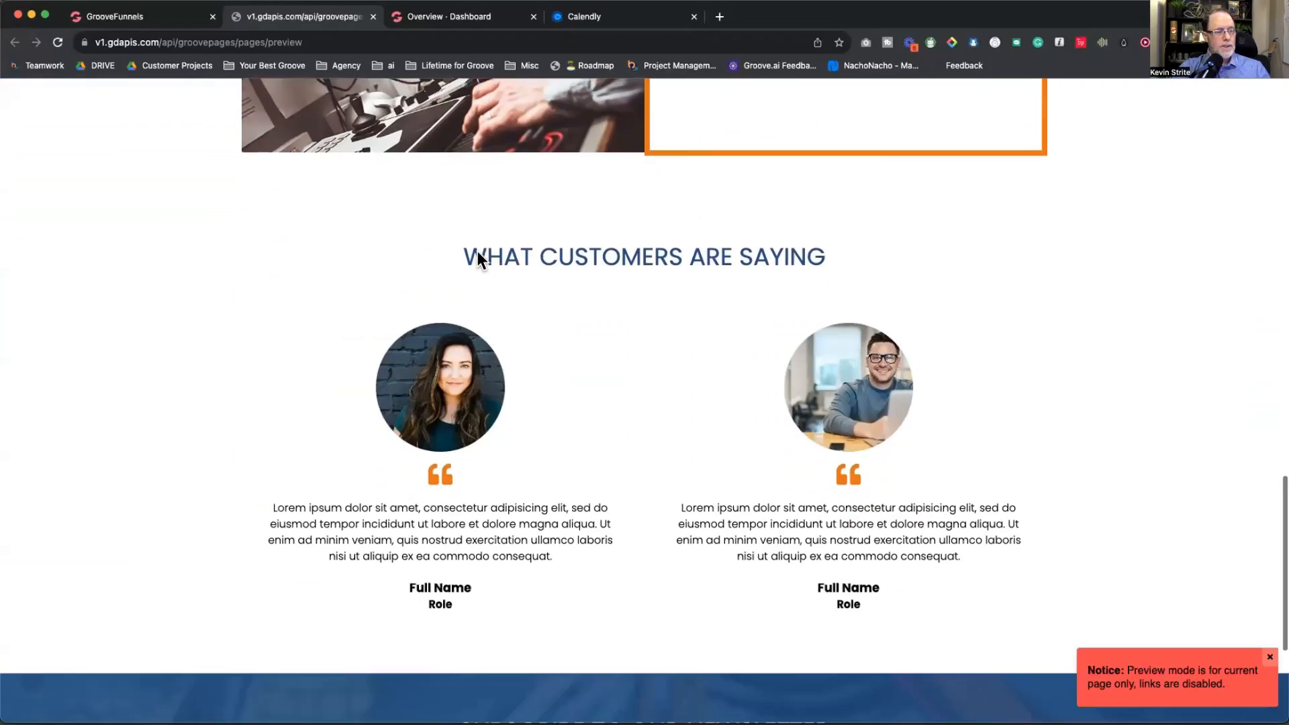
pyautogui.scroll(17, 477, 251)
pyautogui.click(373, 16)
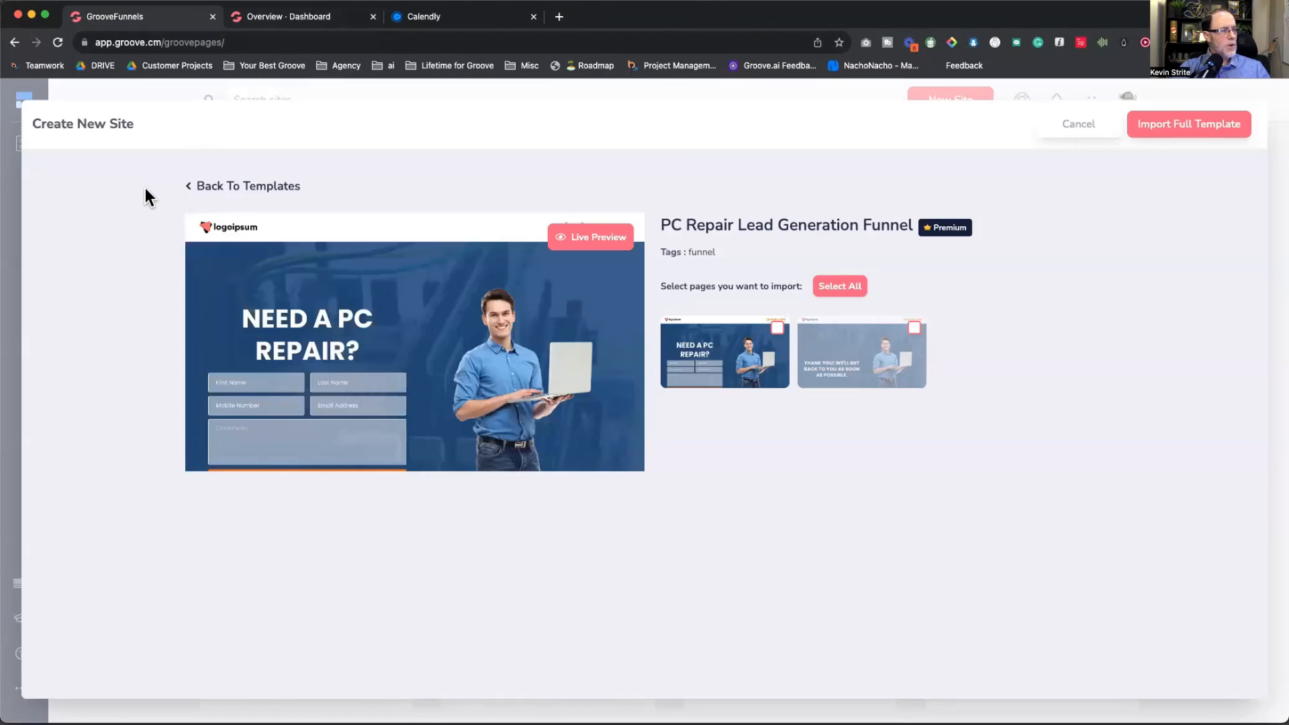
pyautogui.click(185, 188)
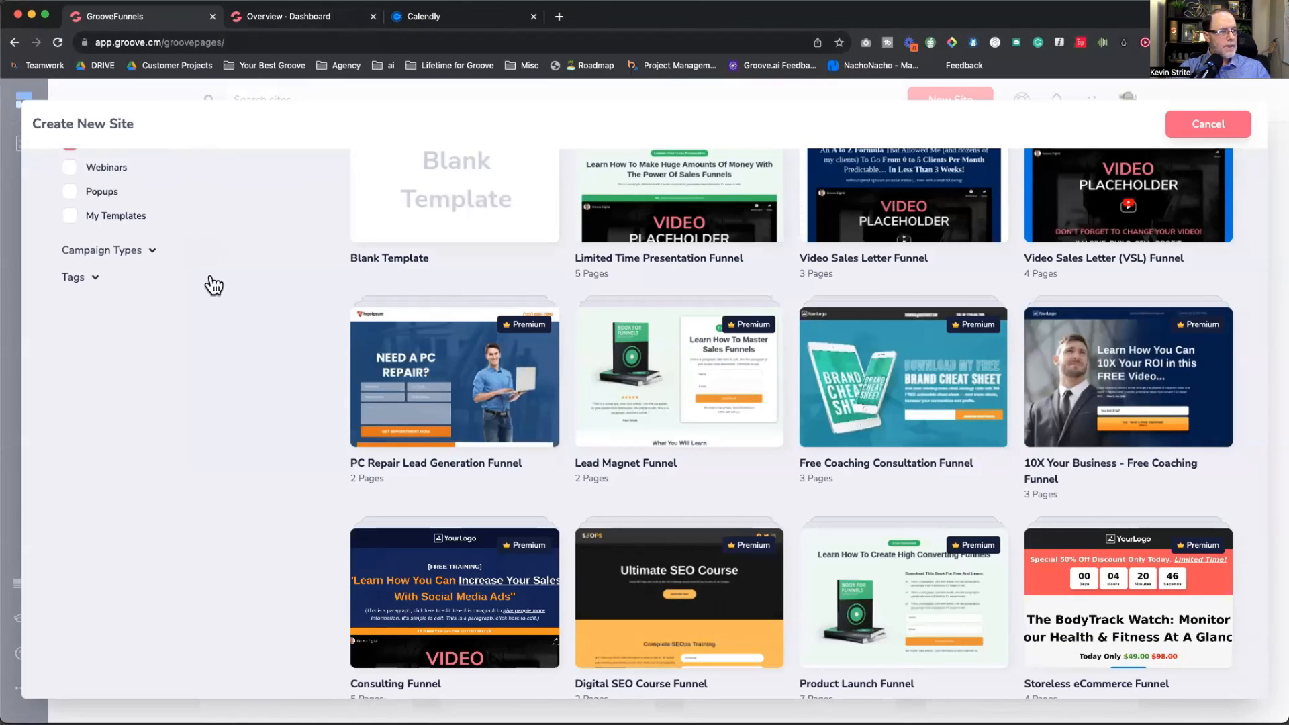
# Step: Scroll the funnel templates and open the Lead Magnet Funnel details
pyautogui.scroll(-2, 280, 342)
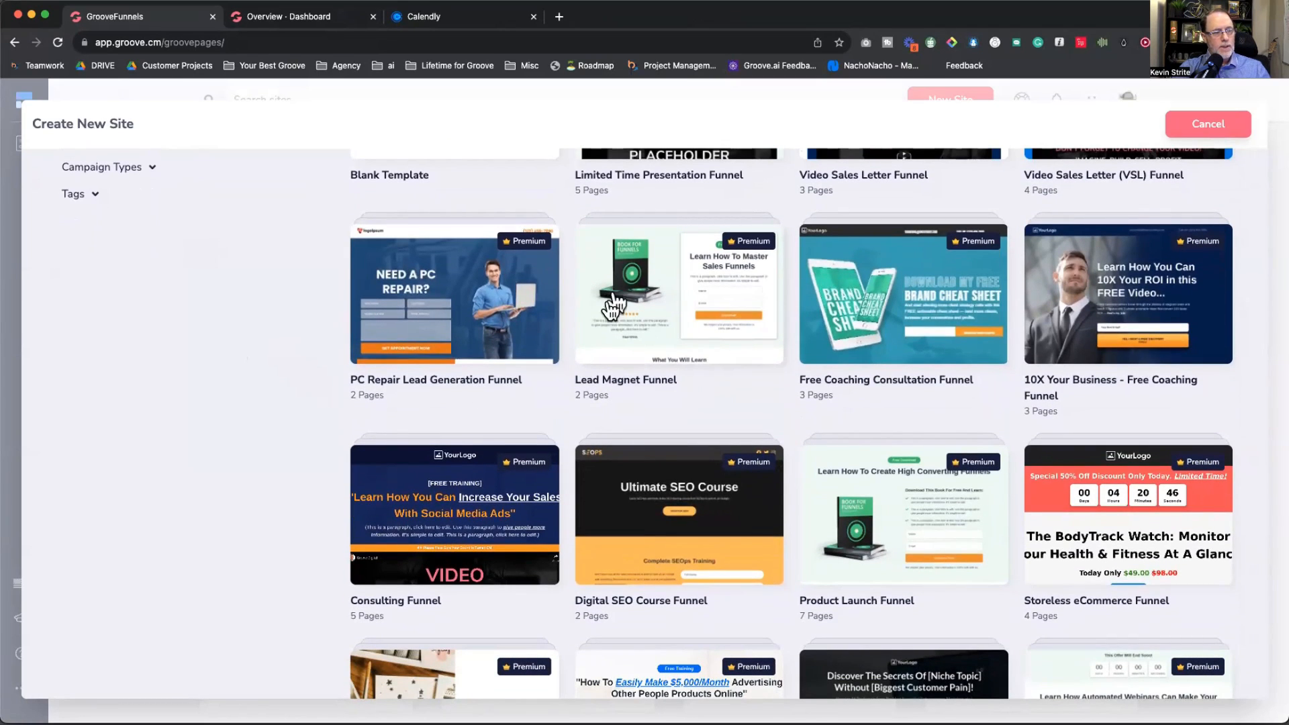
pyautogui.scroll(4, 708, 319)
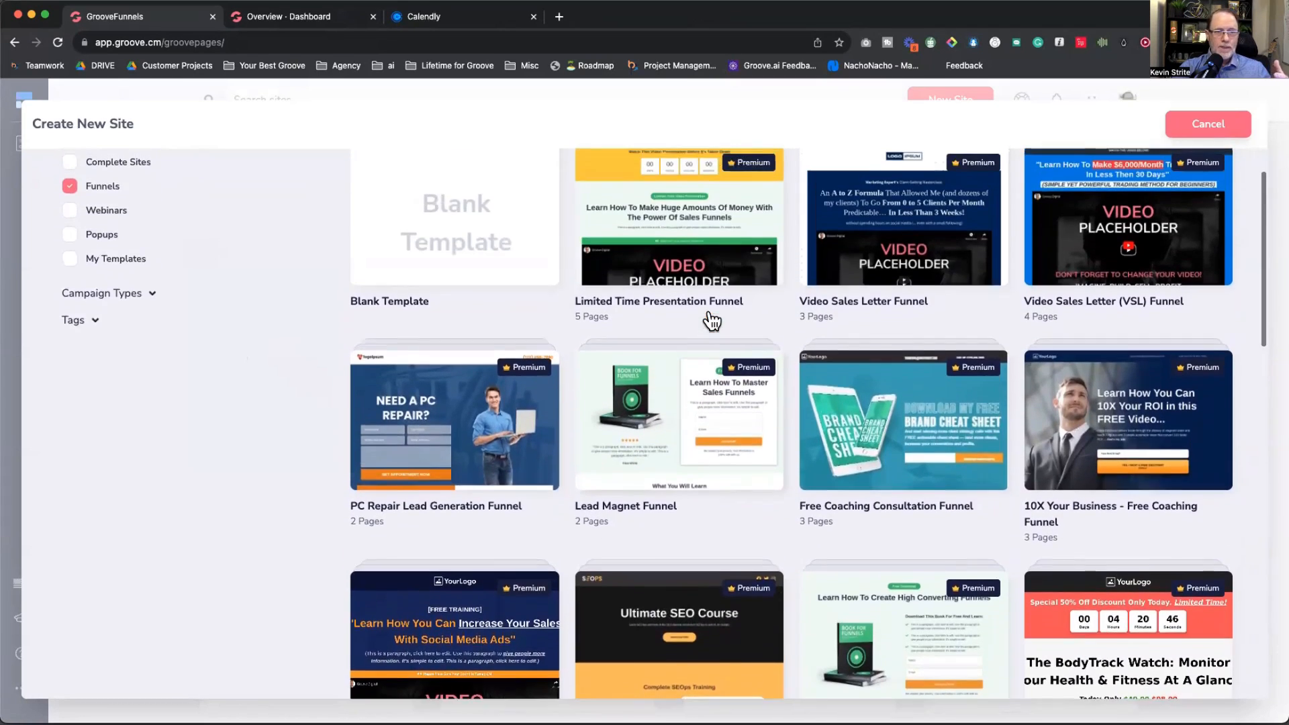
pyautogui.scroll(-5, 712, 319)
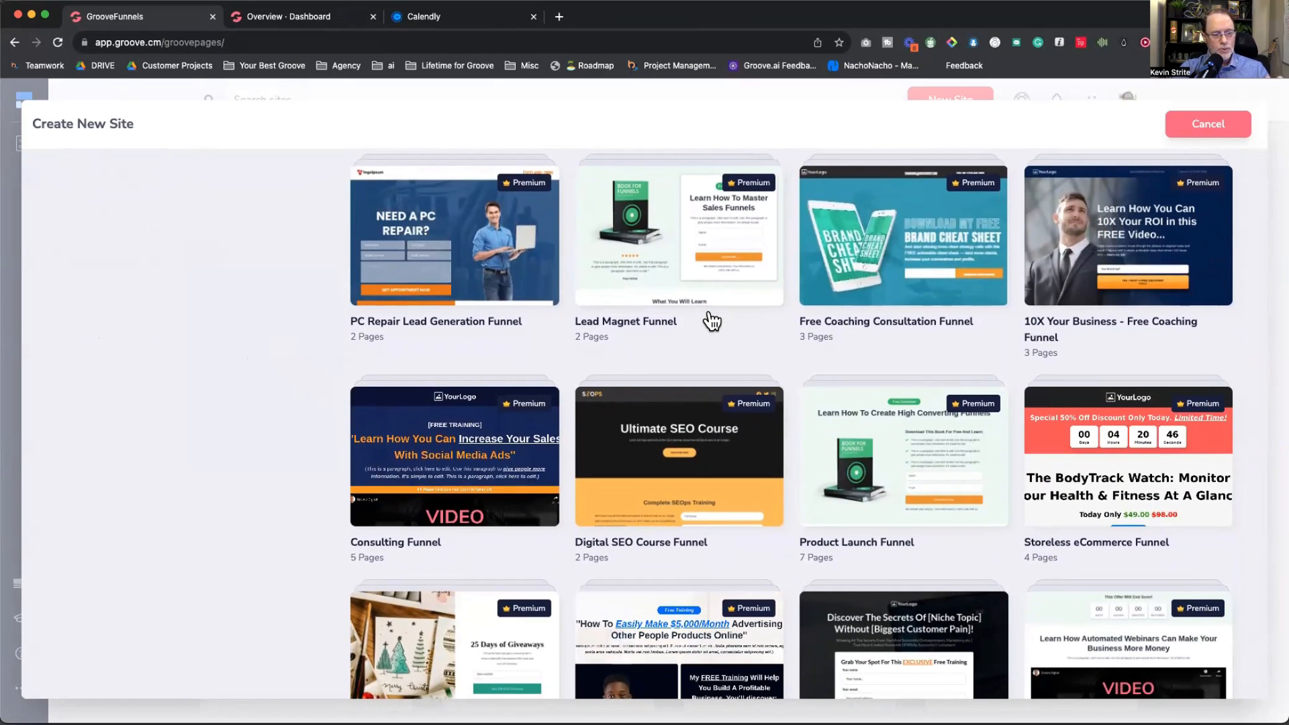
pyautogui.click(660, 268)
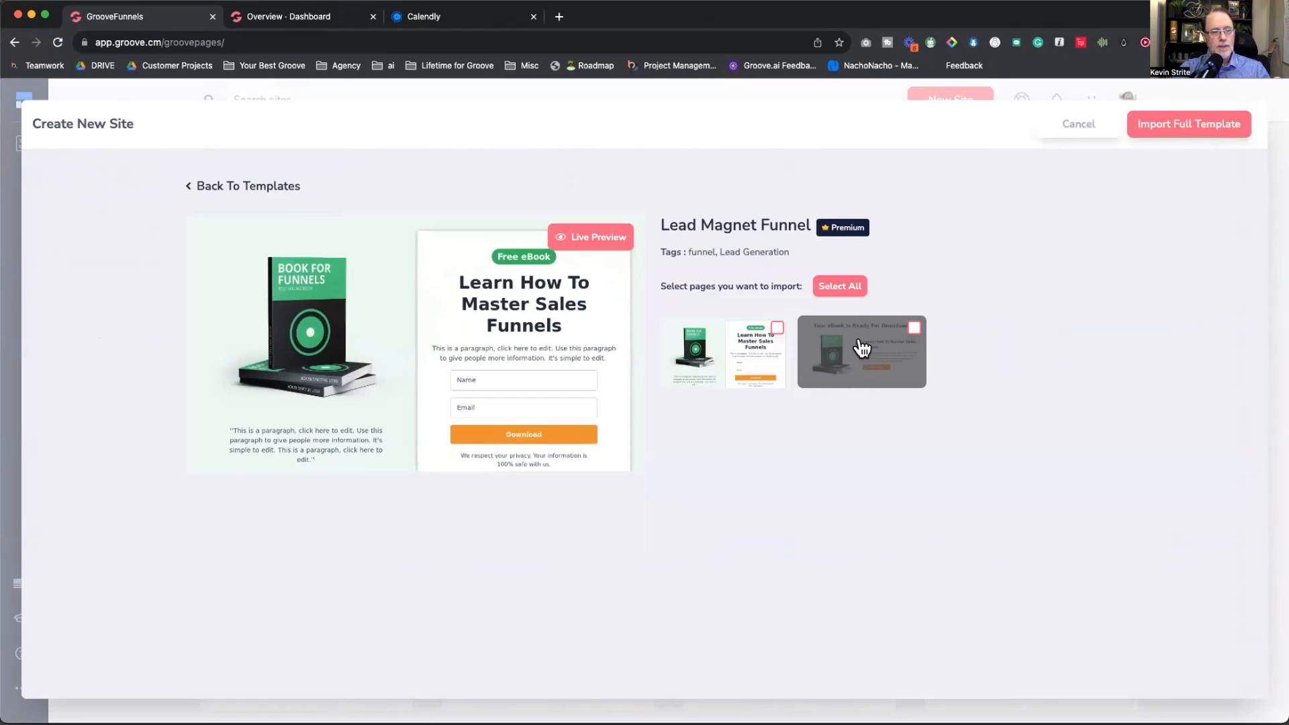
# Step: Import both Lead Magnet Funnel pages as a new site named 'September Build'
pyautogui.click(840, 288)
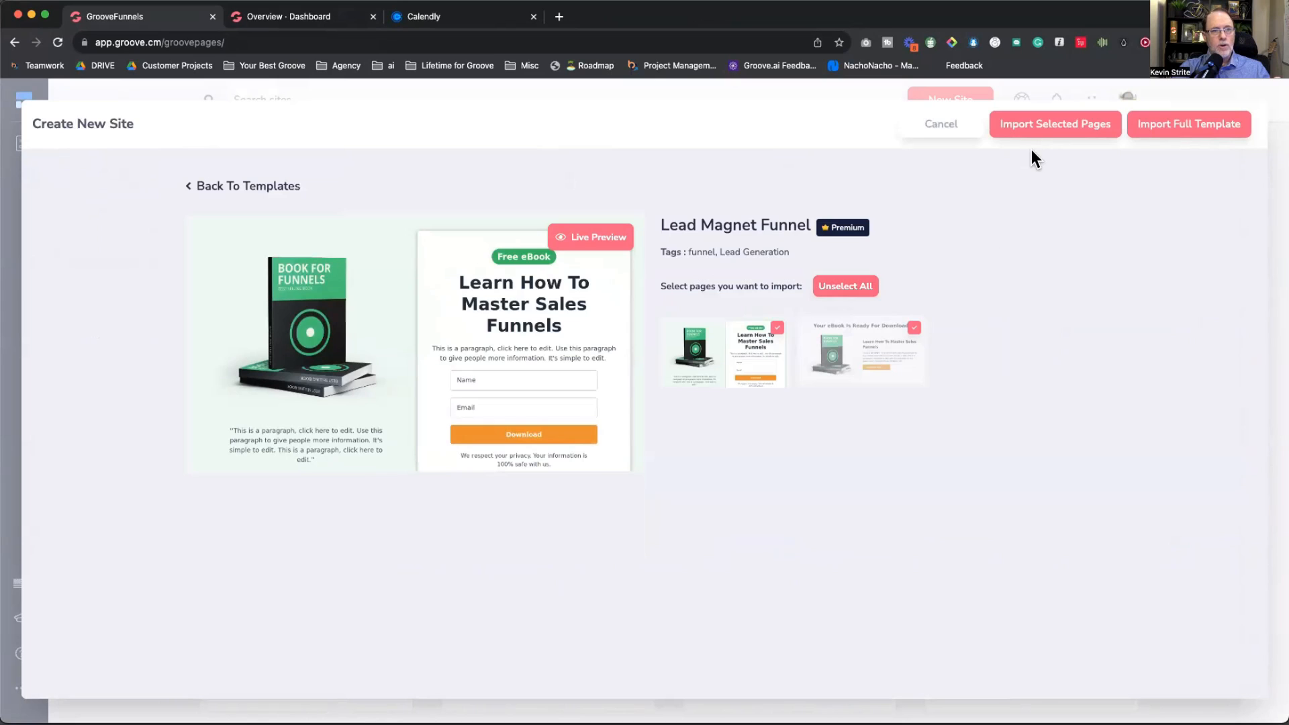
pyautogui.click(1047, 133)
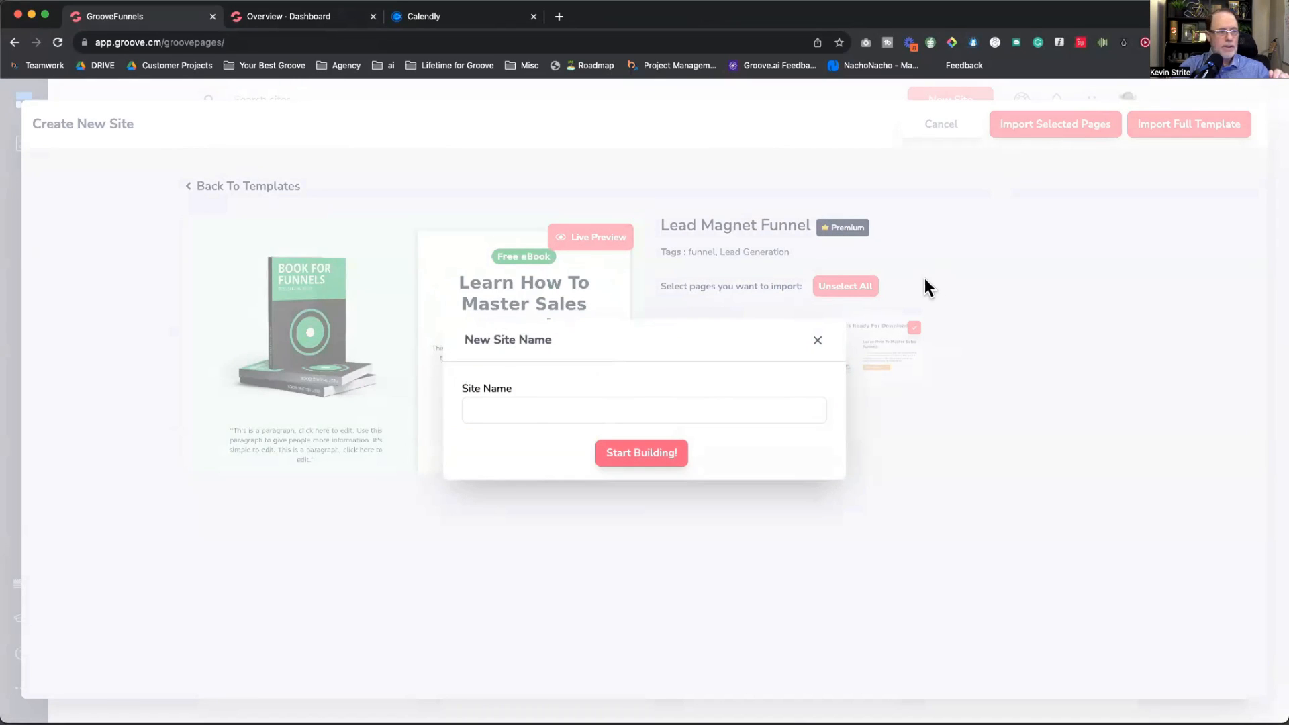
pyautogui.click(490, 408)
pyautogui.write('September Build')
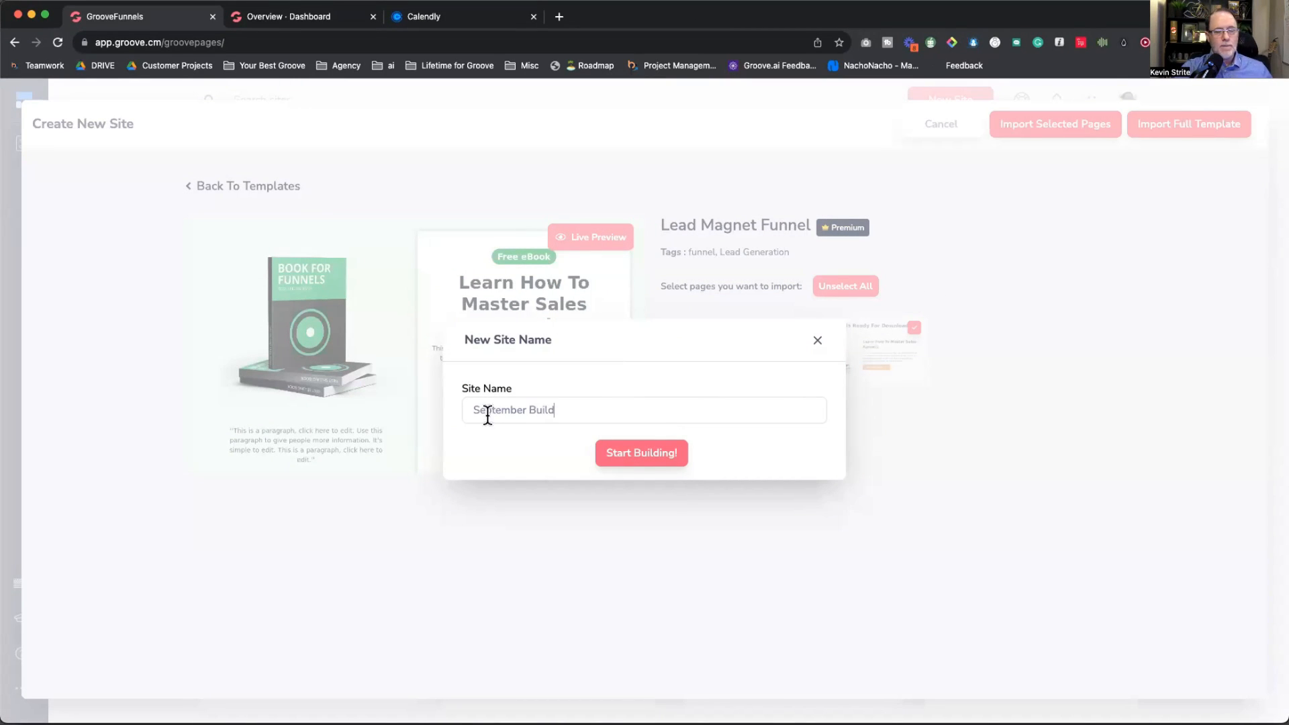
pyautogui.click(628, 453)
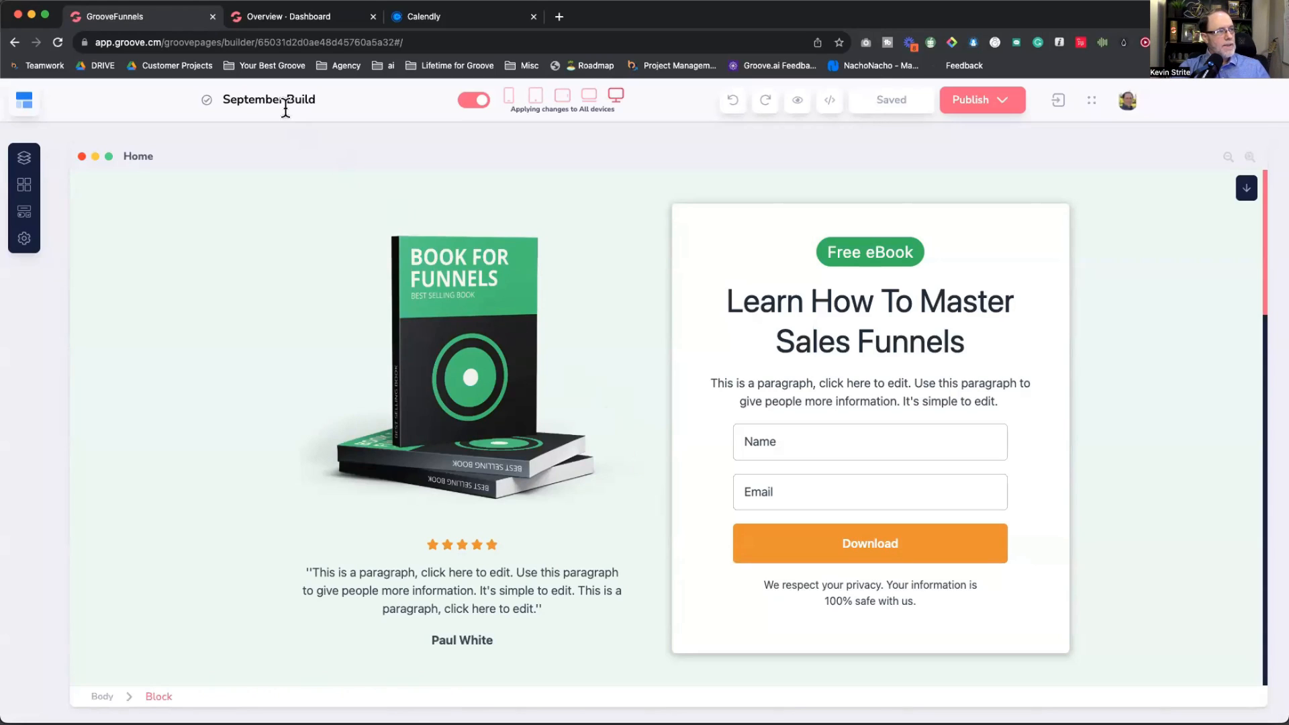
# Step: Select the site title text for renaming, then scroll through the opt-in page
pyautogui.click(255, 99)
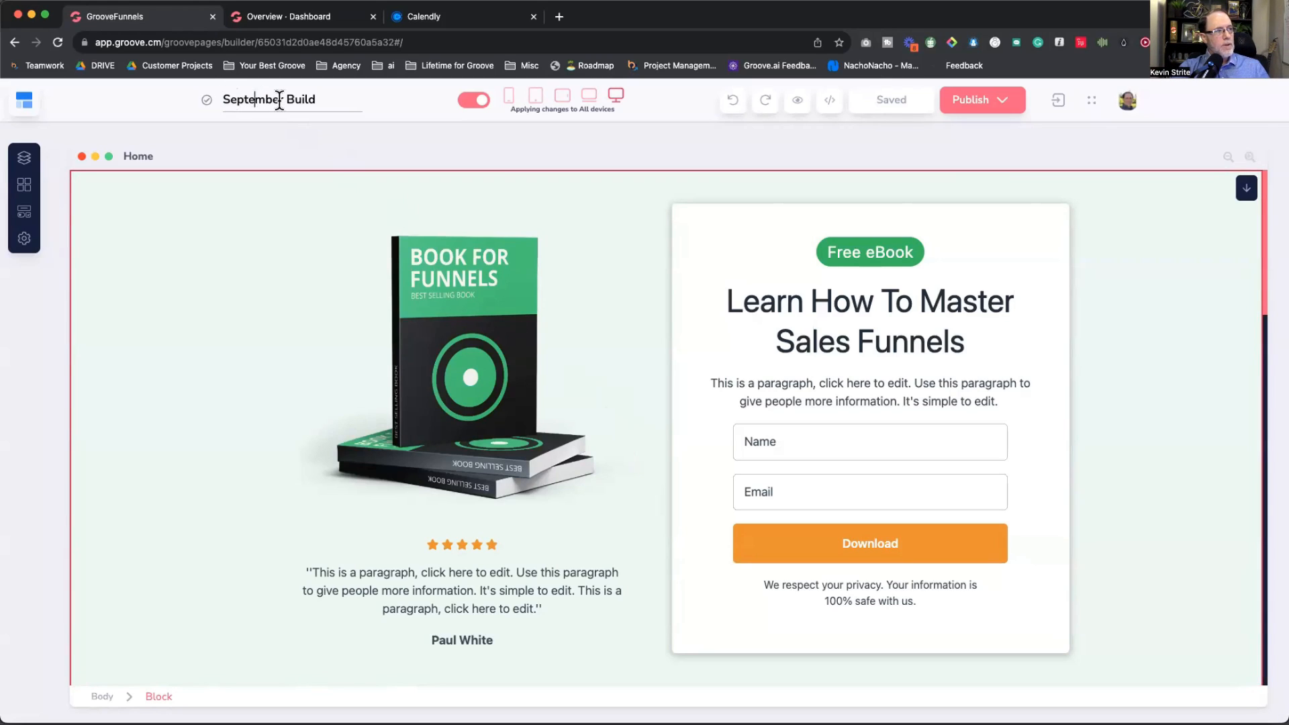
pyautogui.moveTo(308, 99); pyautogui.dragTo(234, 97)
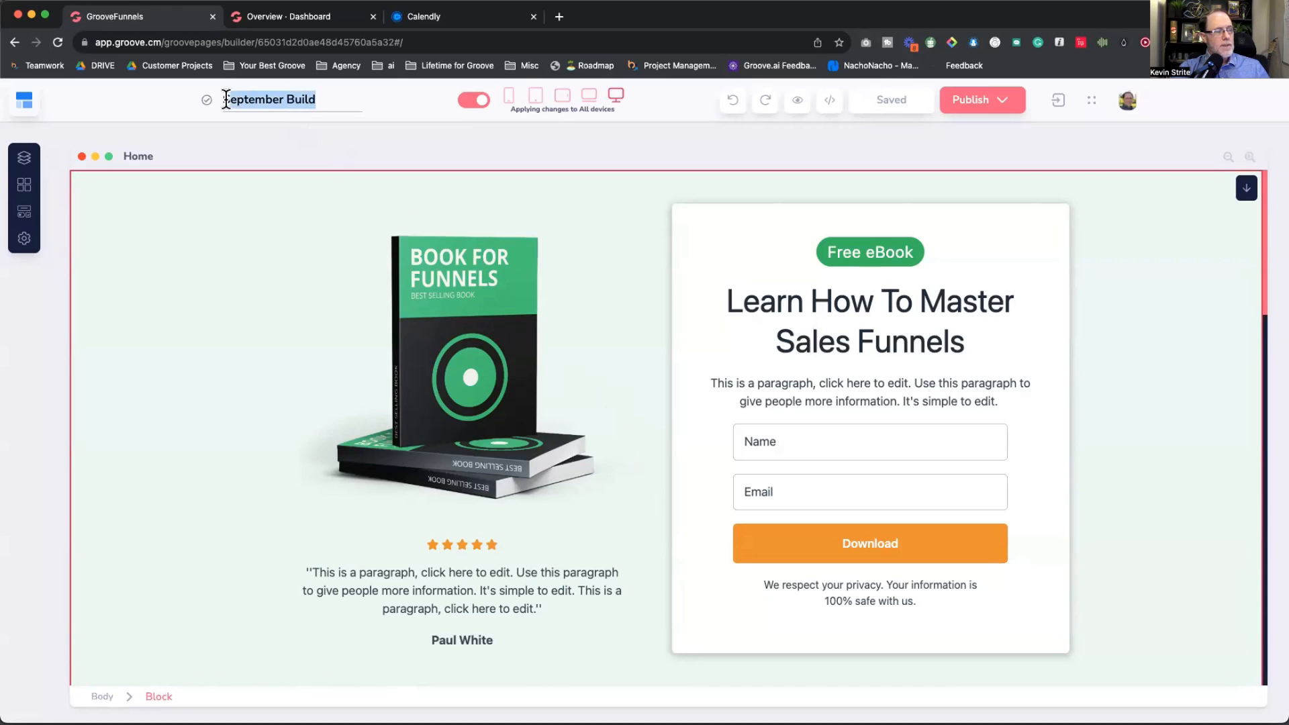
pyautogui.click(241, 95)
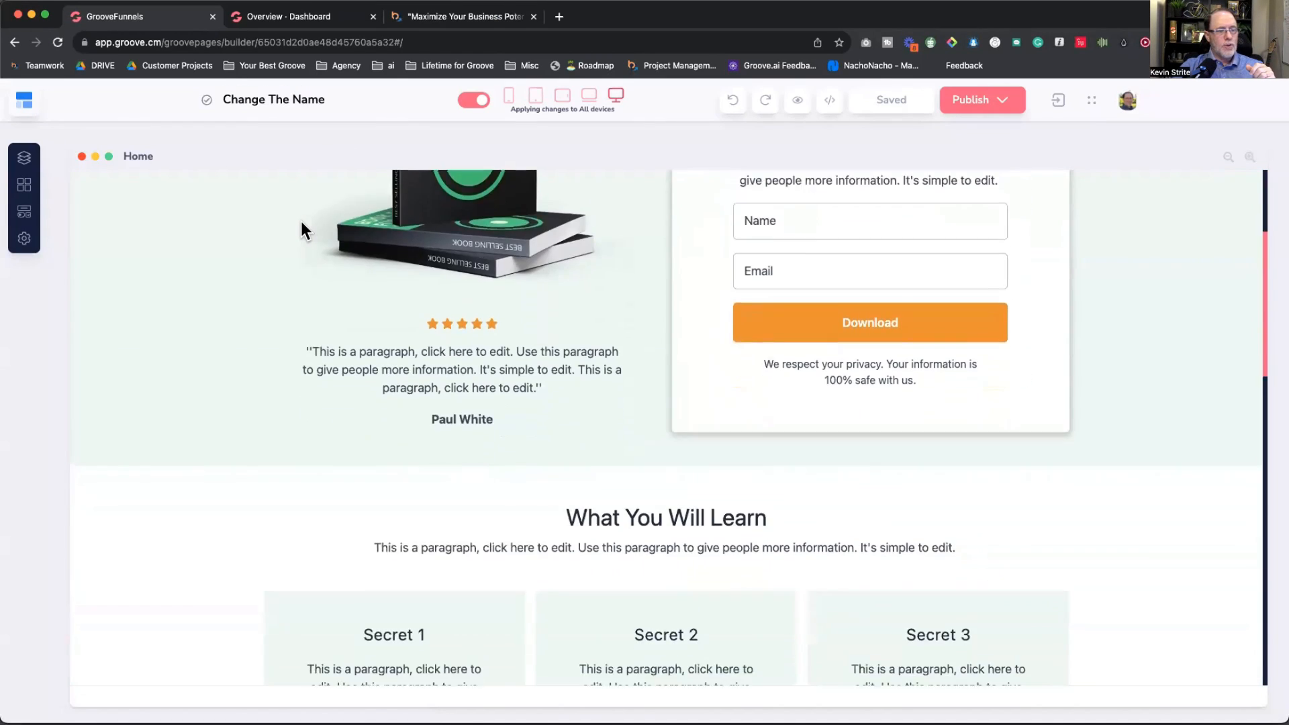
pyautogui.scroll(-10, 301, 225)
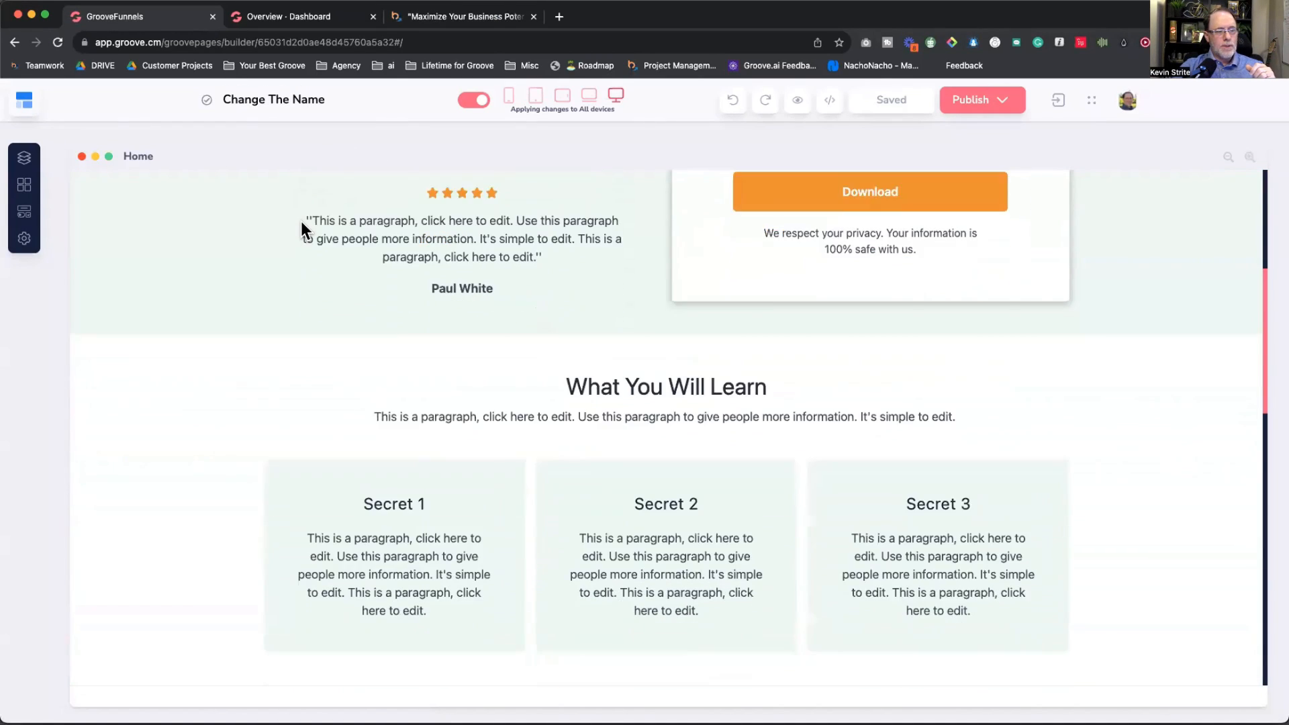
pyautogui.scroll(-7, 301, 221)
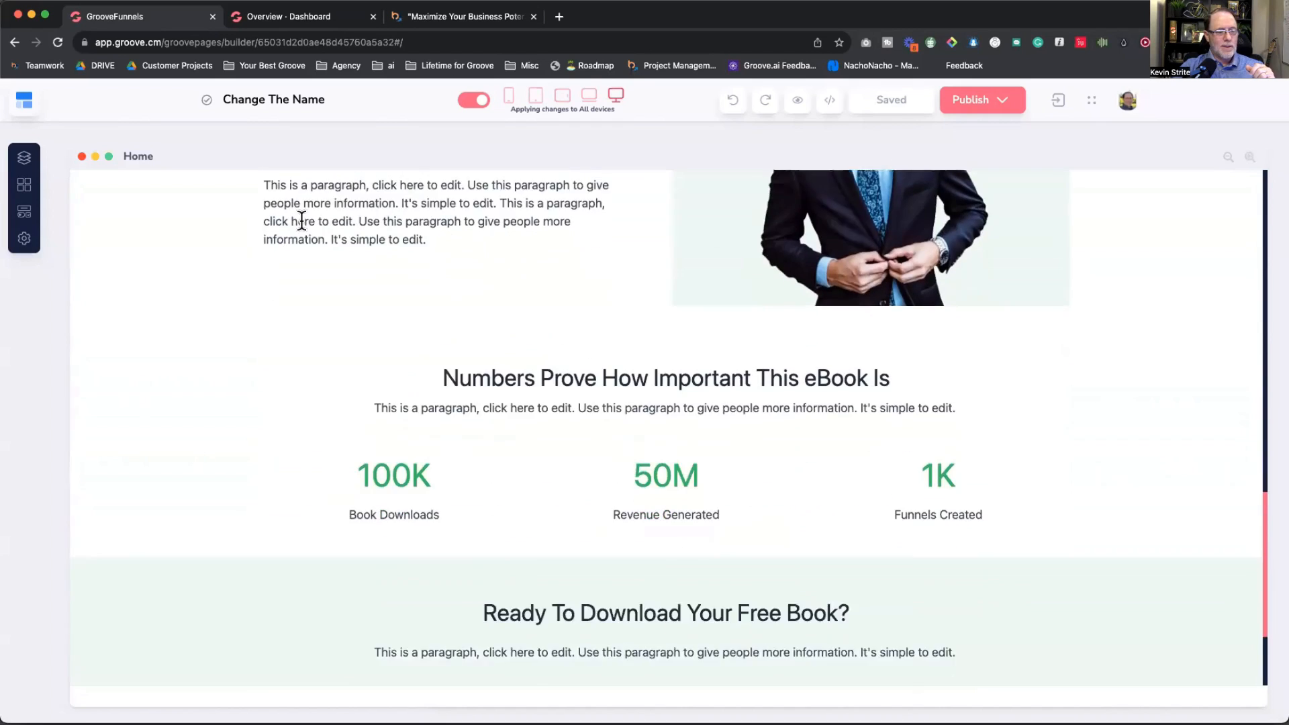
pyautogui.scroll(15, 301, 220)
pyautogui.scroll(-10, 301, 223)
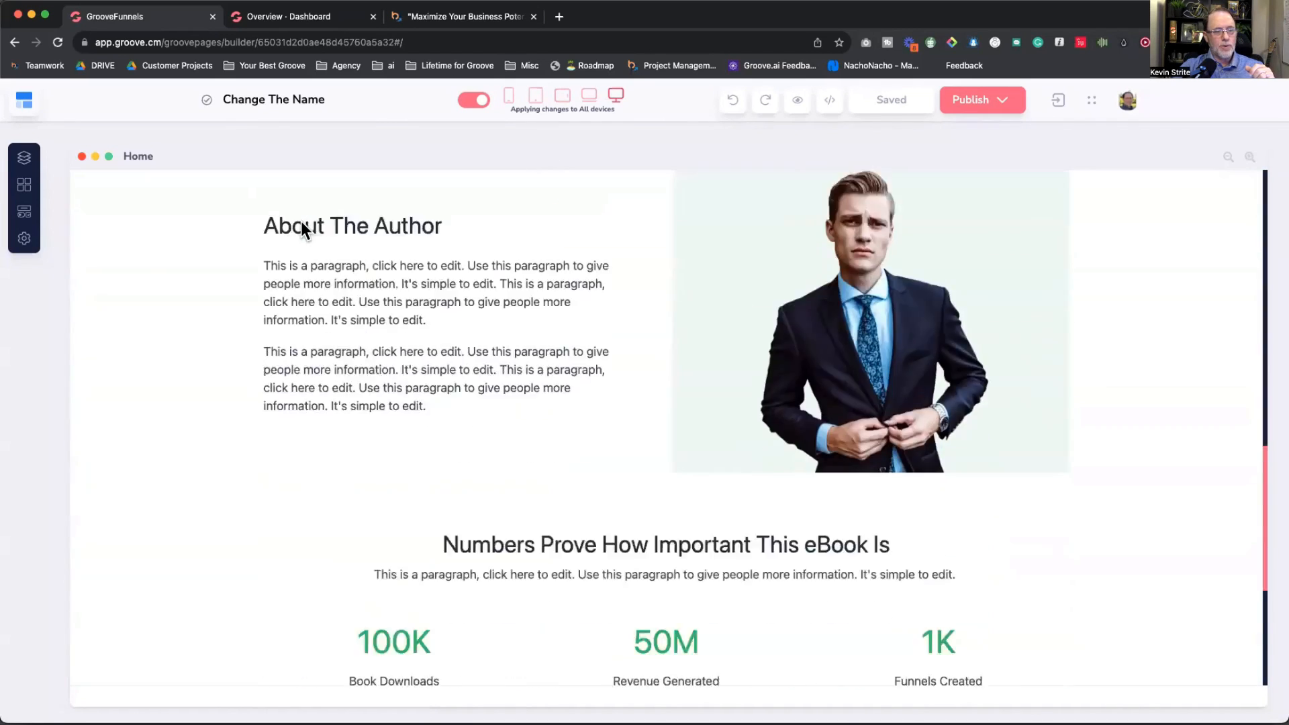
pyautogui.scroll(15, 301, 223)
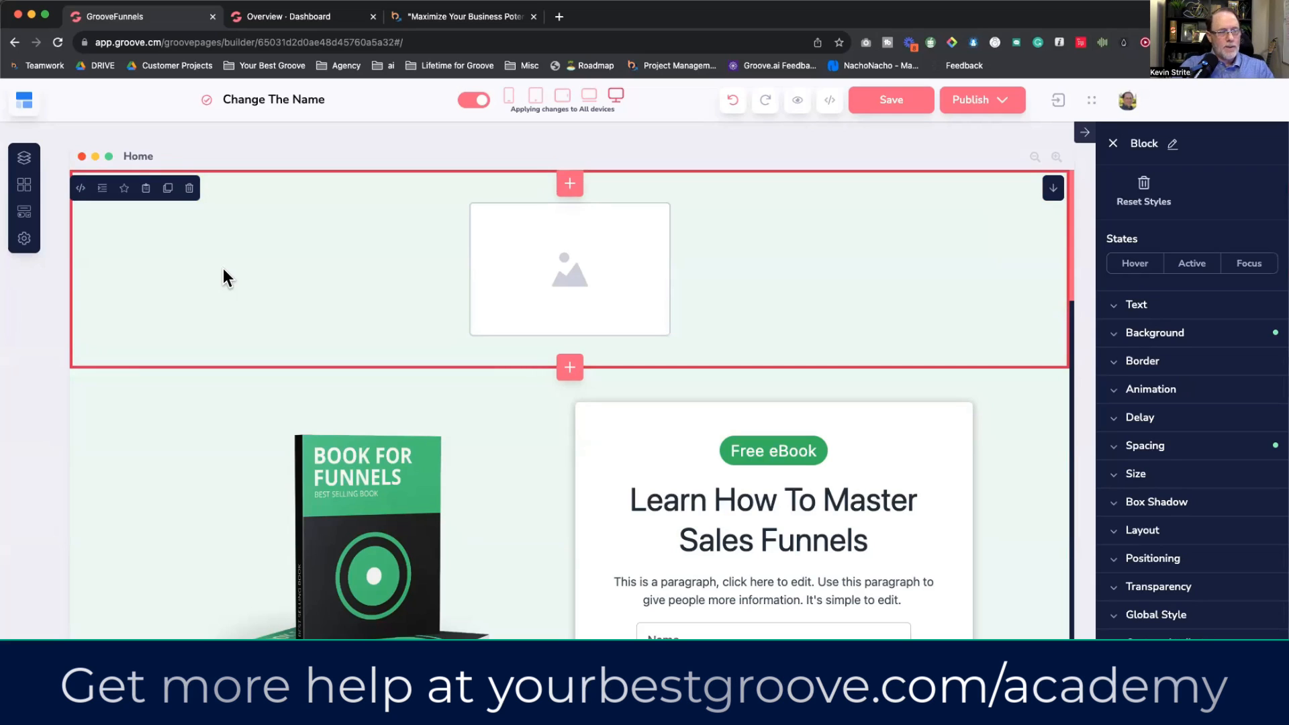
# Step: Select the top placeholder image, open its settings and browse the stored image library
pyautogui.click(521, 276)
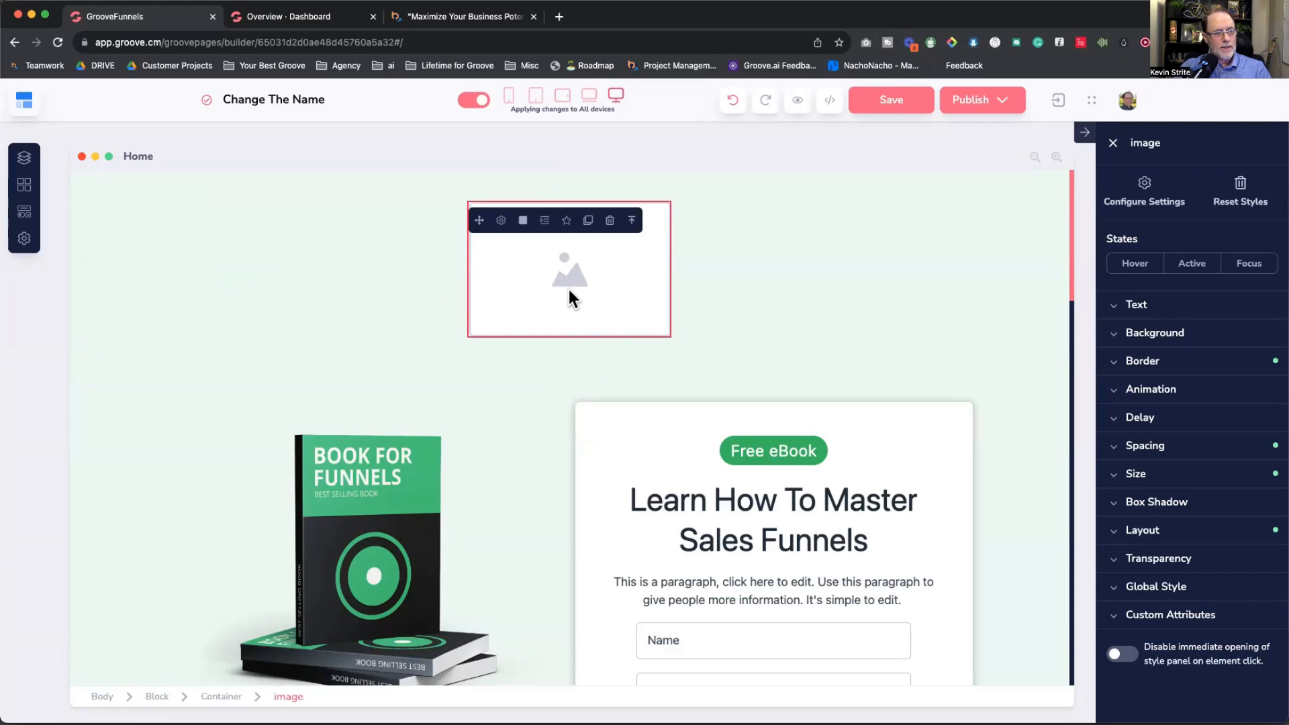
pyautogui.click(390, 510)
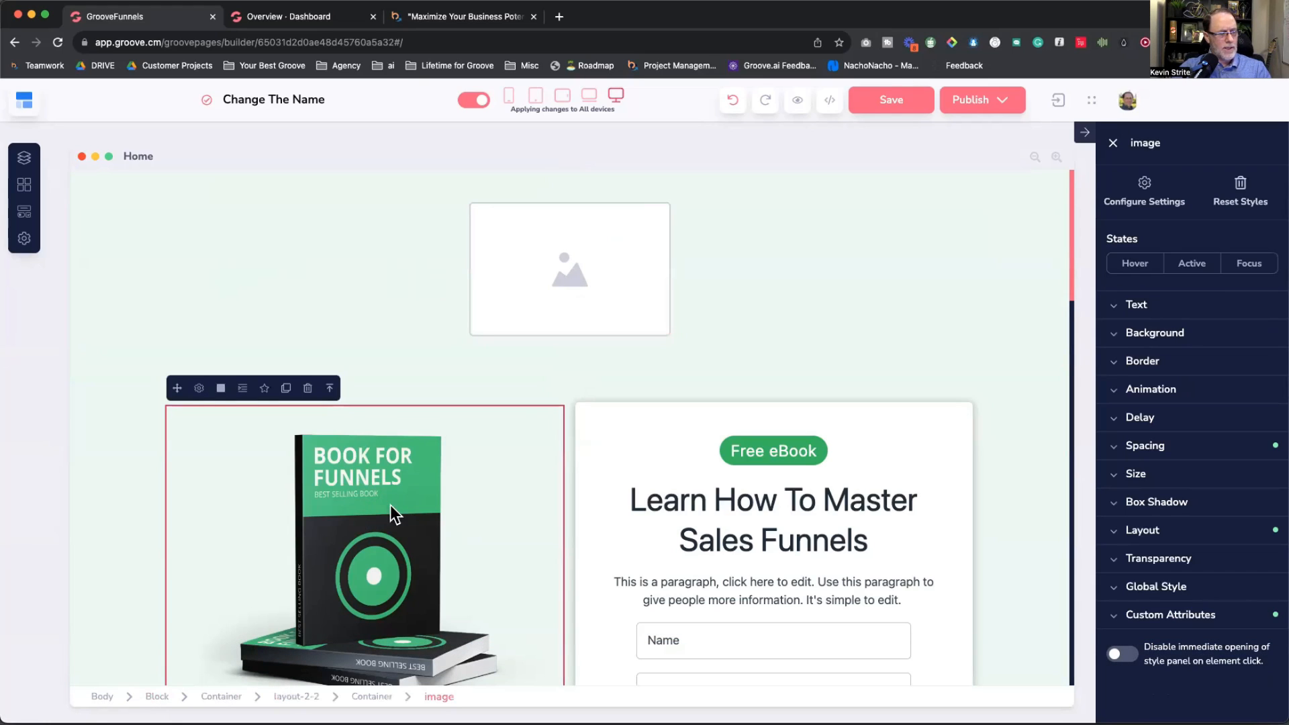
pyautogui.click(549, 314)
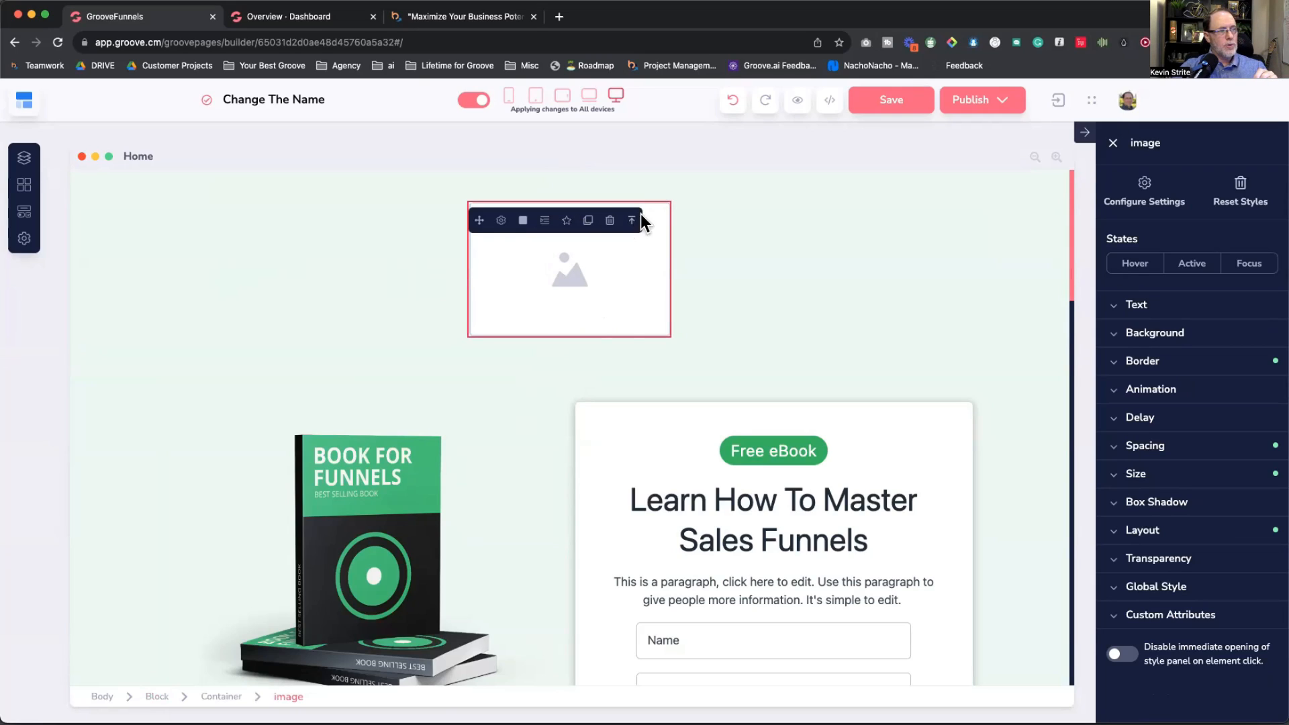
pyautogui.click(501, 221)
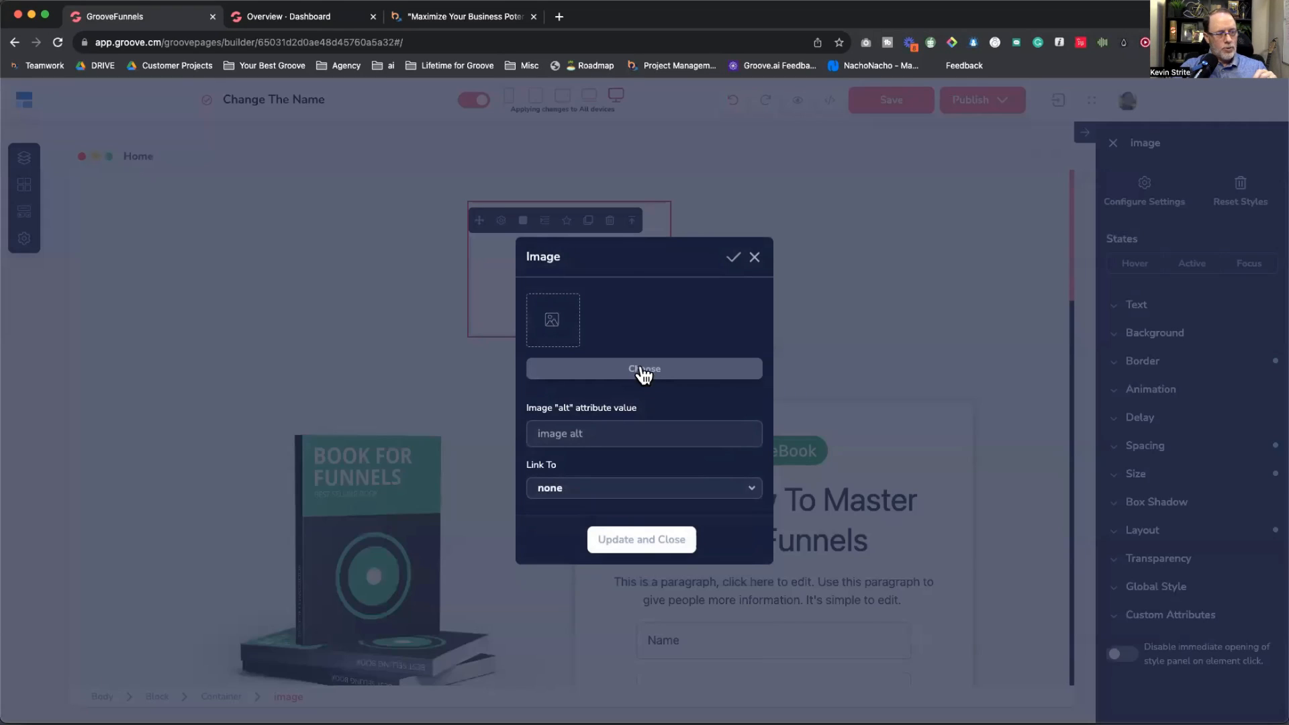
pyautogui.click(644, 371)
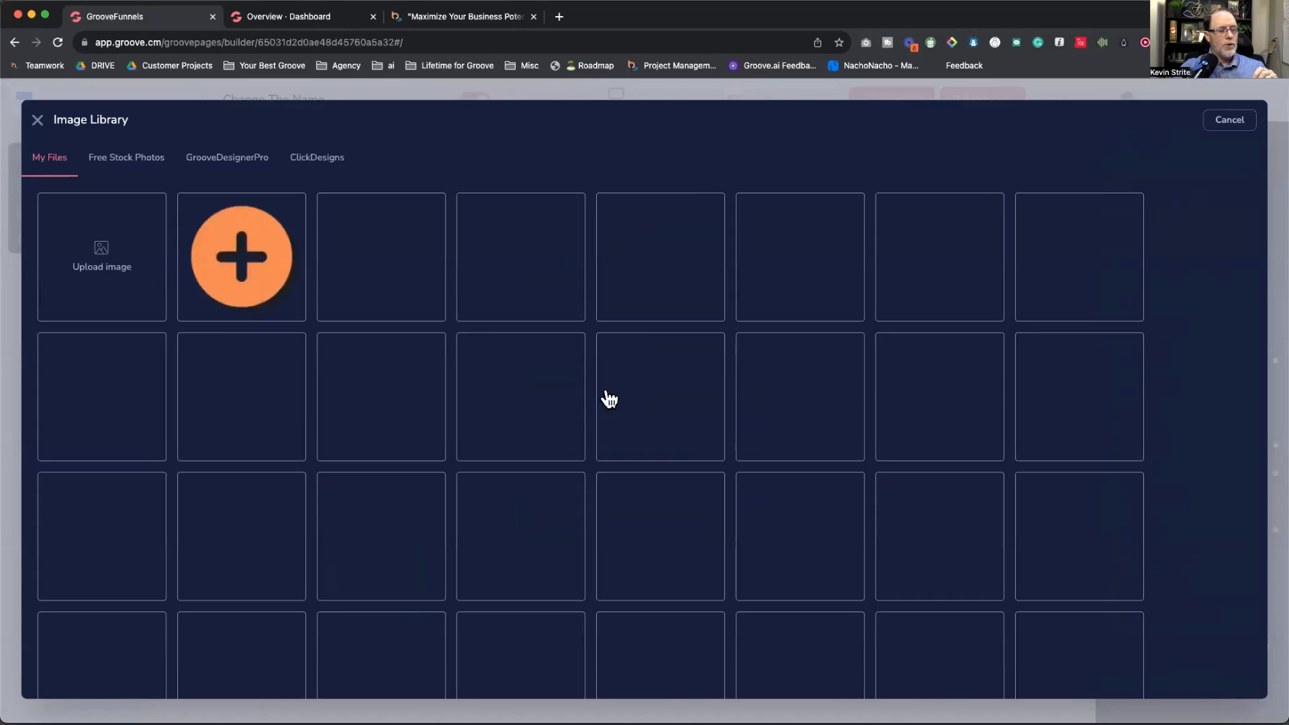
pyautogui.scroll(-7, 591, 416)
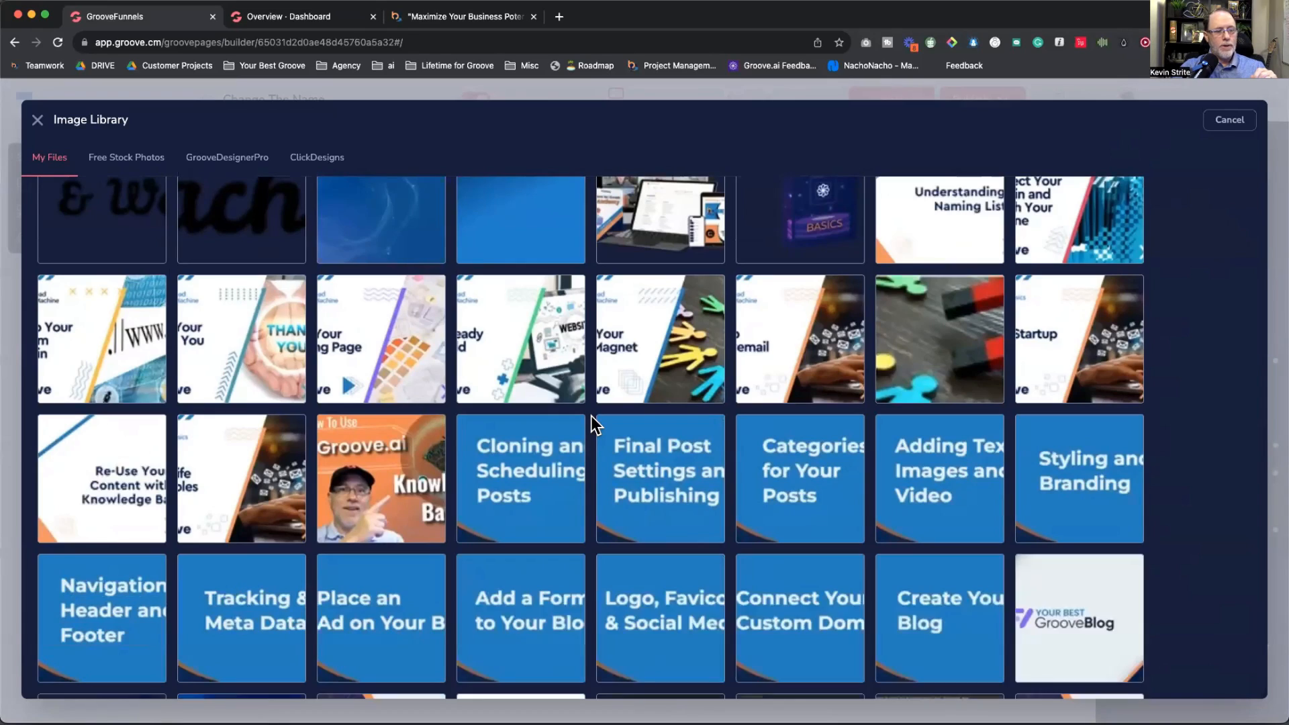
pyautogui.scroll(-10, 591, 416)
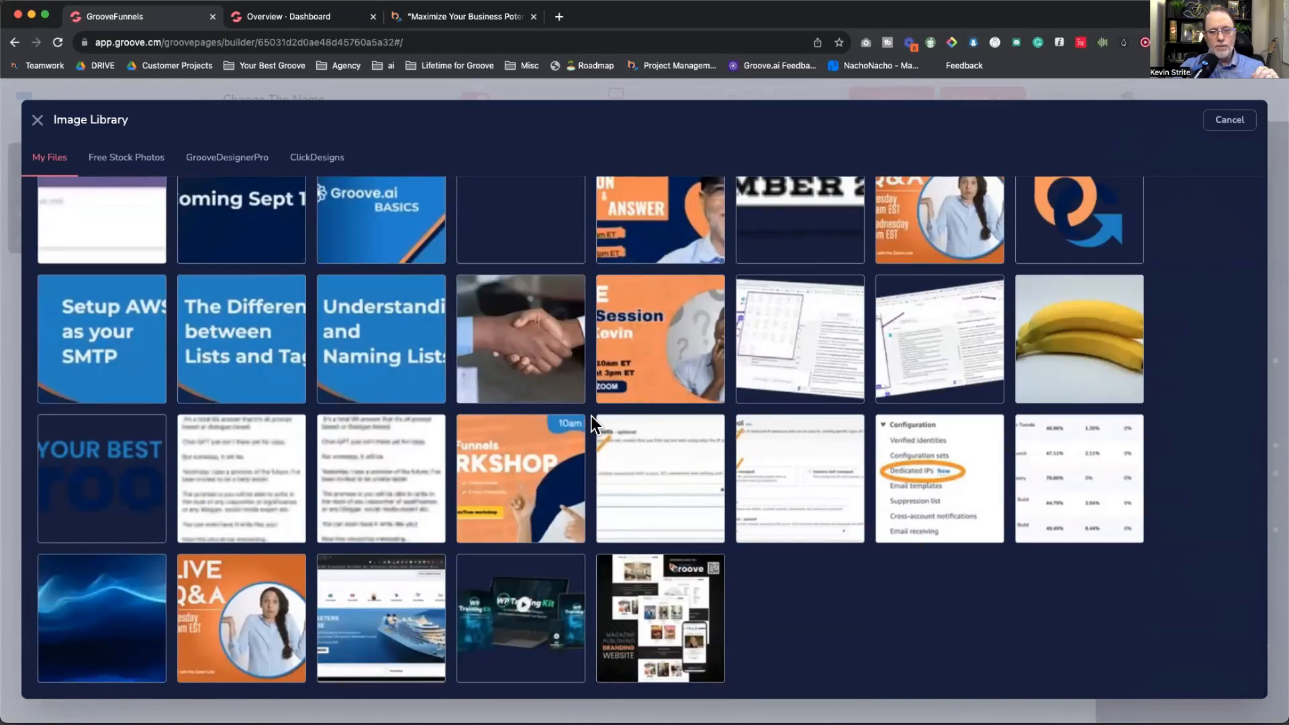
pyautogui.scroll(-10, 590, 416)
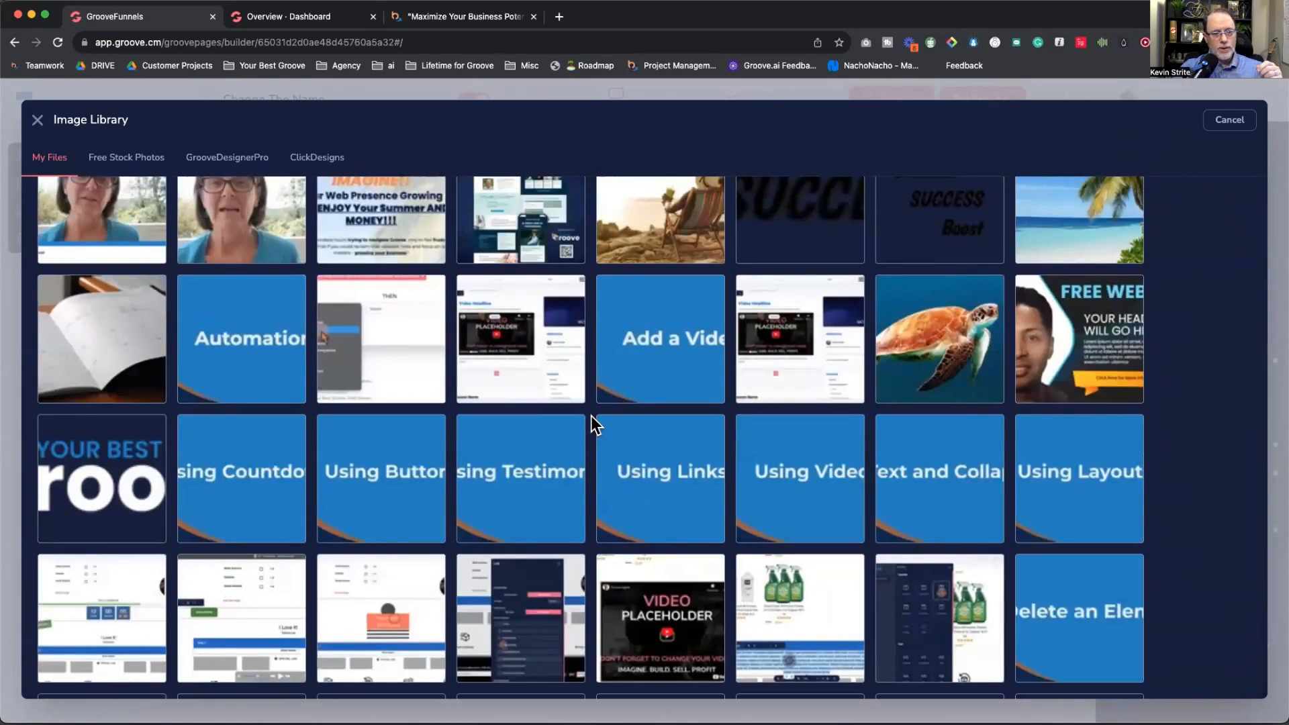
pyautogui.scroll(-10, 591, 416)
pyautogui.scroll(20, 591, 417)
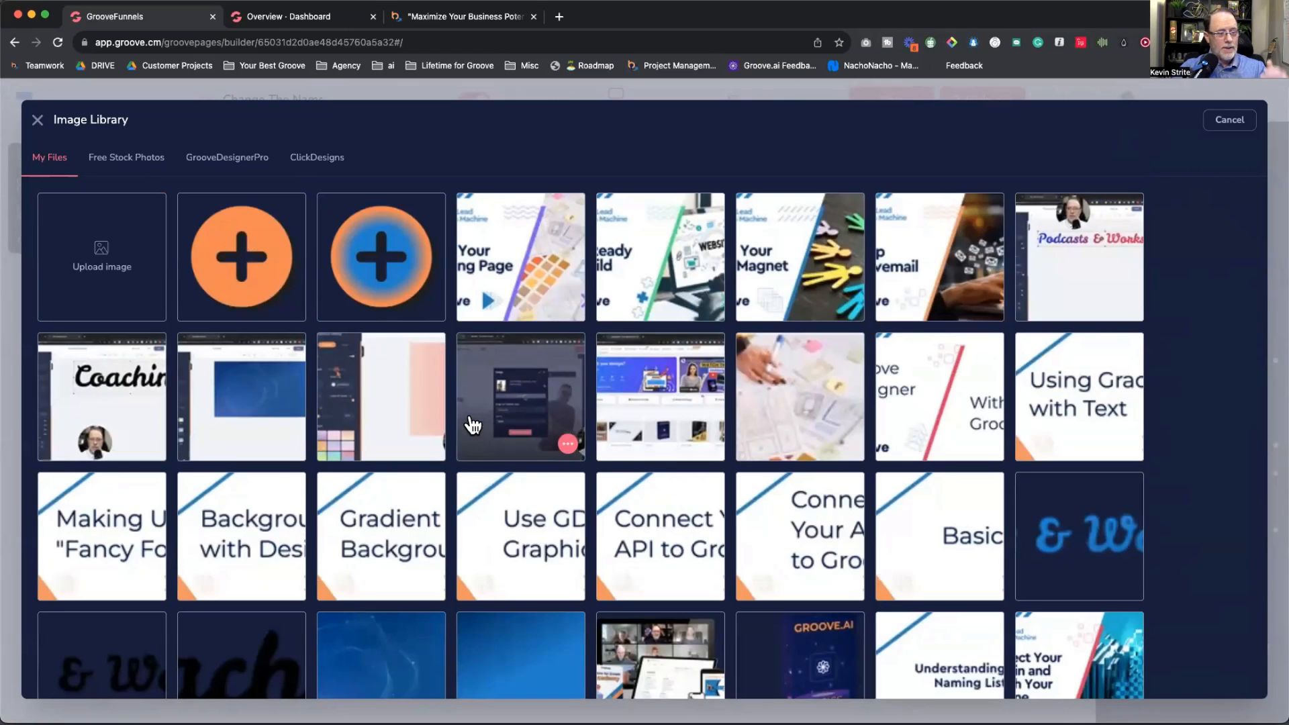
pyautogui.scroll(-2, 472, 425)
pyautogui.scroll(2, 470, 423)
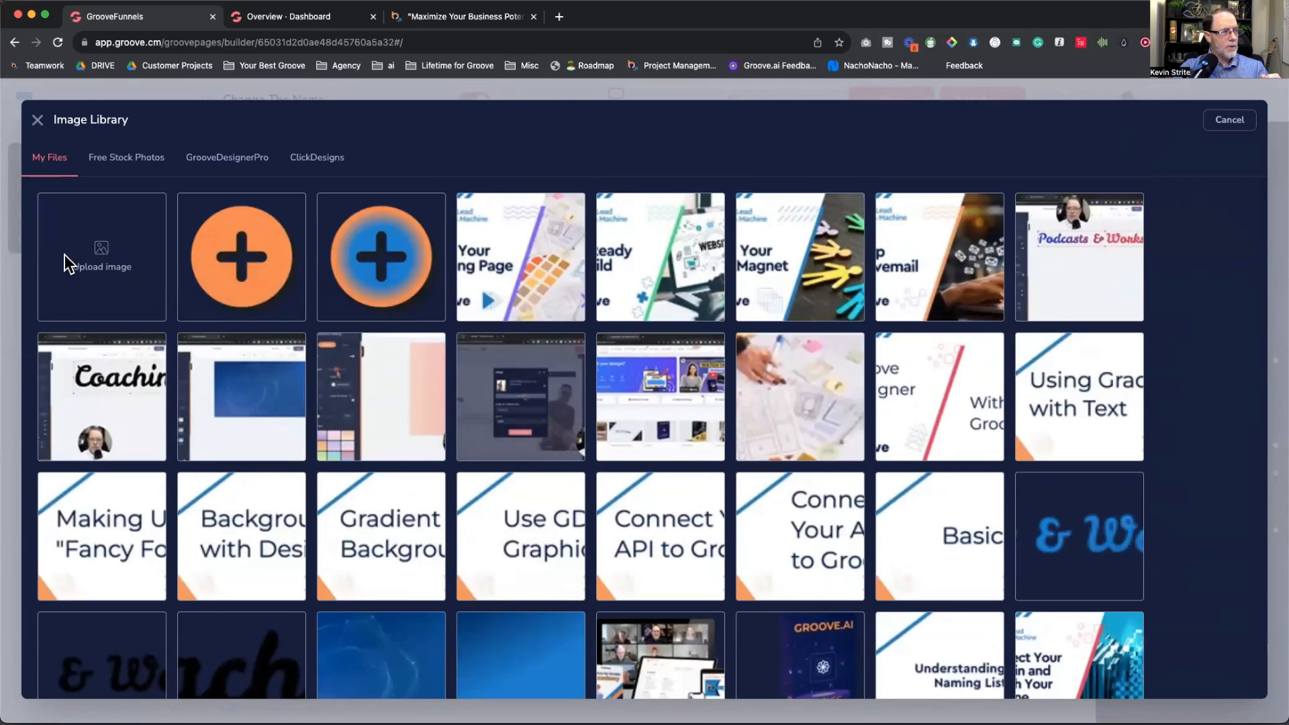
# Step: Upload the Your Best Groove logo from Logos > GA - New and use it as the image
pyautogui.click(100, 252)
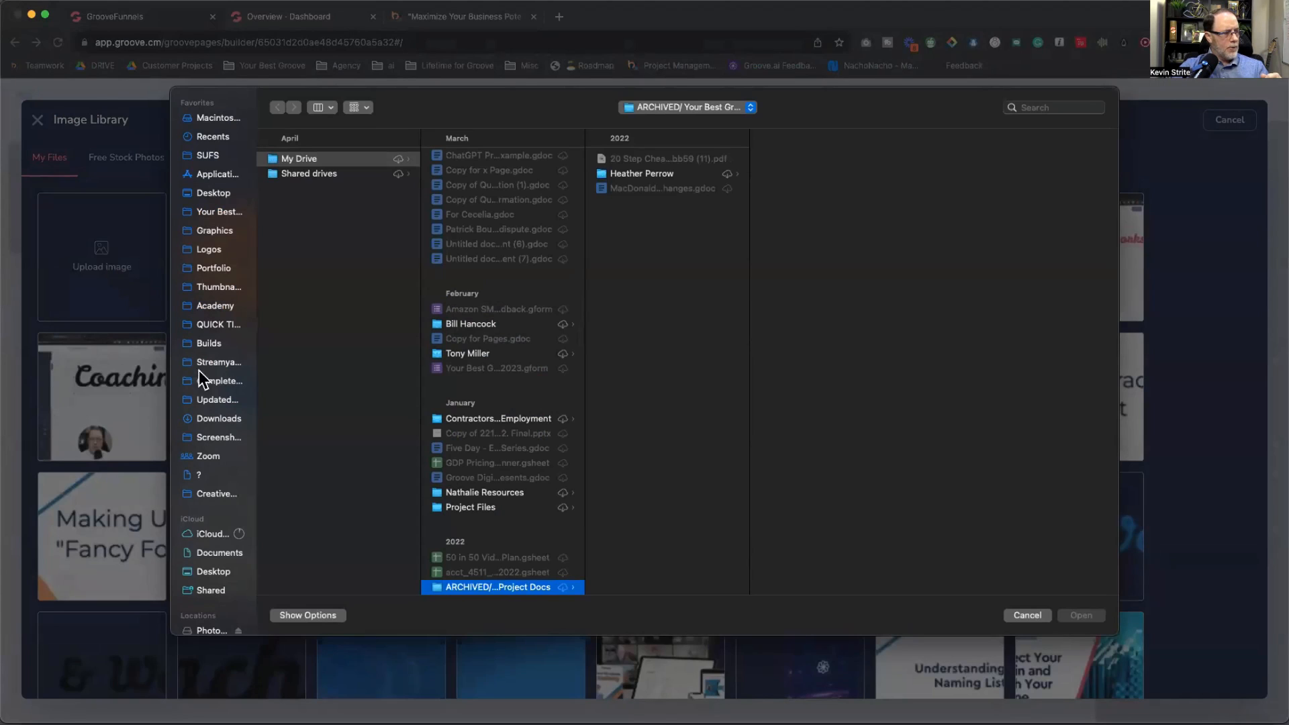
pyautogui.click(209, 251)
pyautogui.click(315, 222)
pyautogui.click(488, 325)
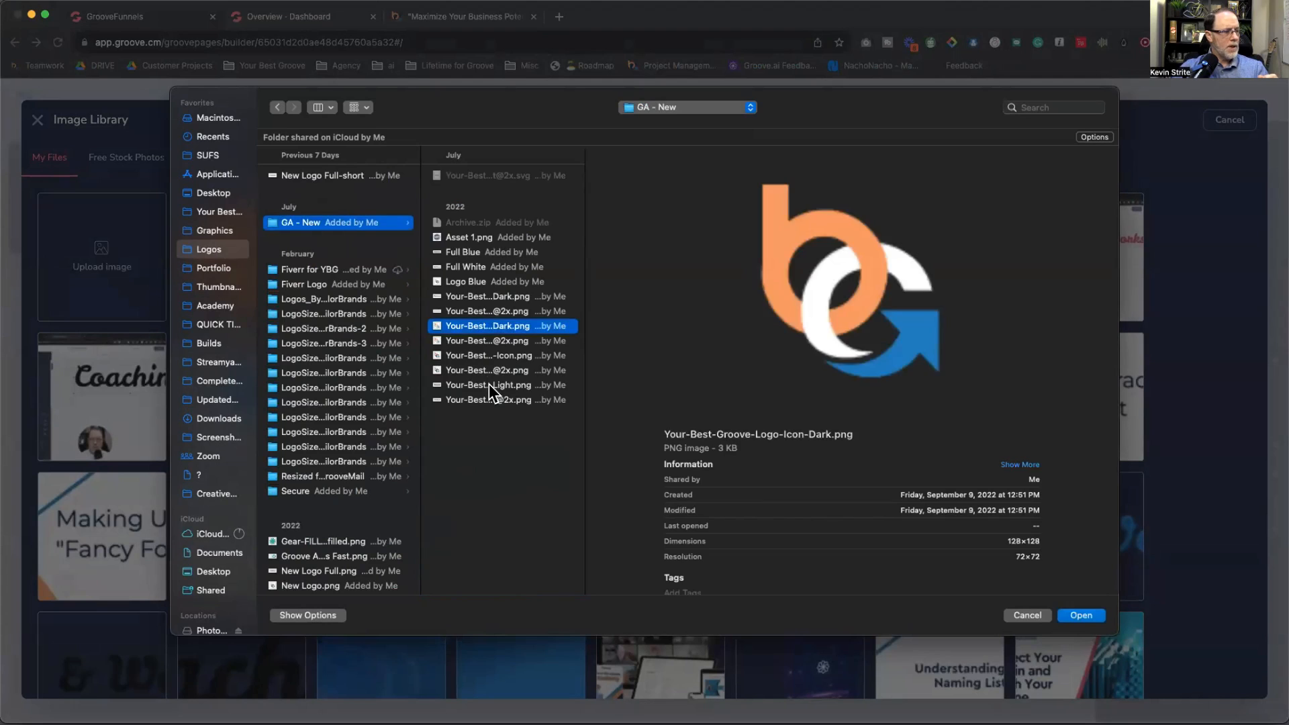
pyautogui.click(489, 385)
pyautogui.doubleClick(503, 383)
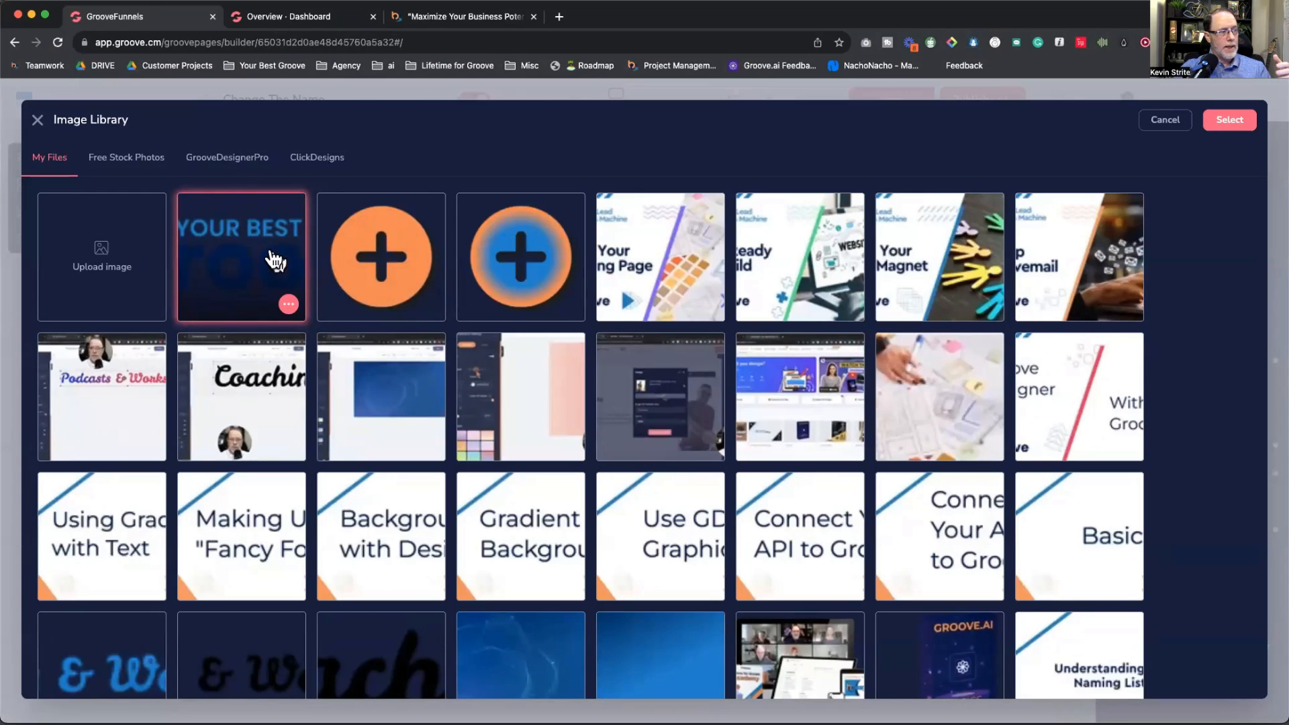
pyautogui.click(1230, 128)
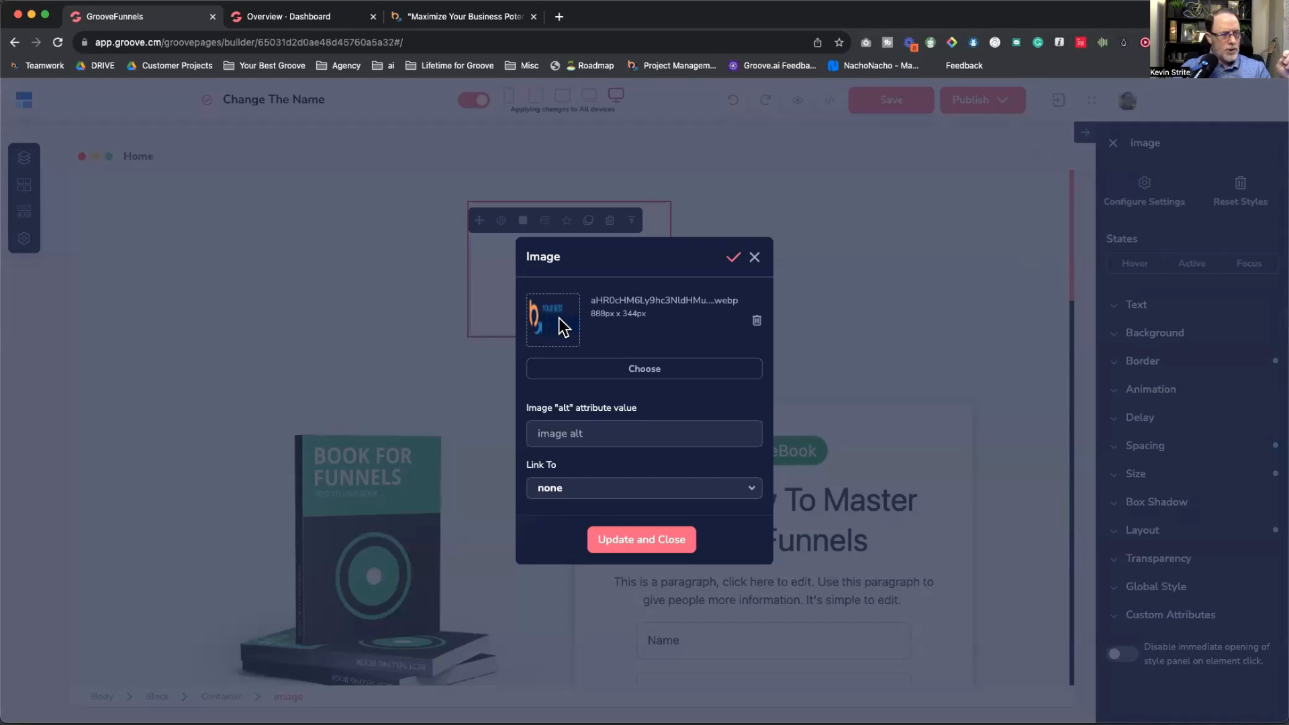
# Step: Insert the Your Best Groove logo into the header image element and widen the canvas
pyautogui.click(643, 539)
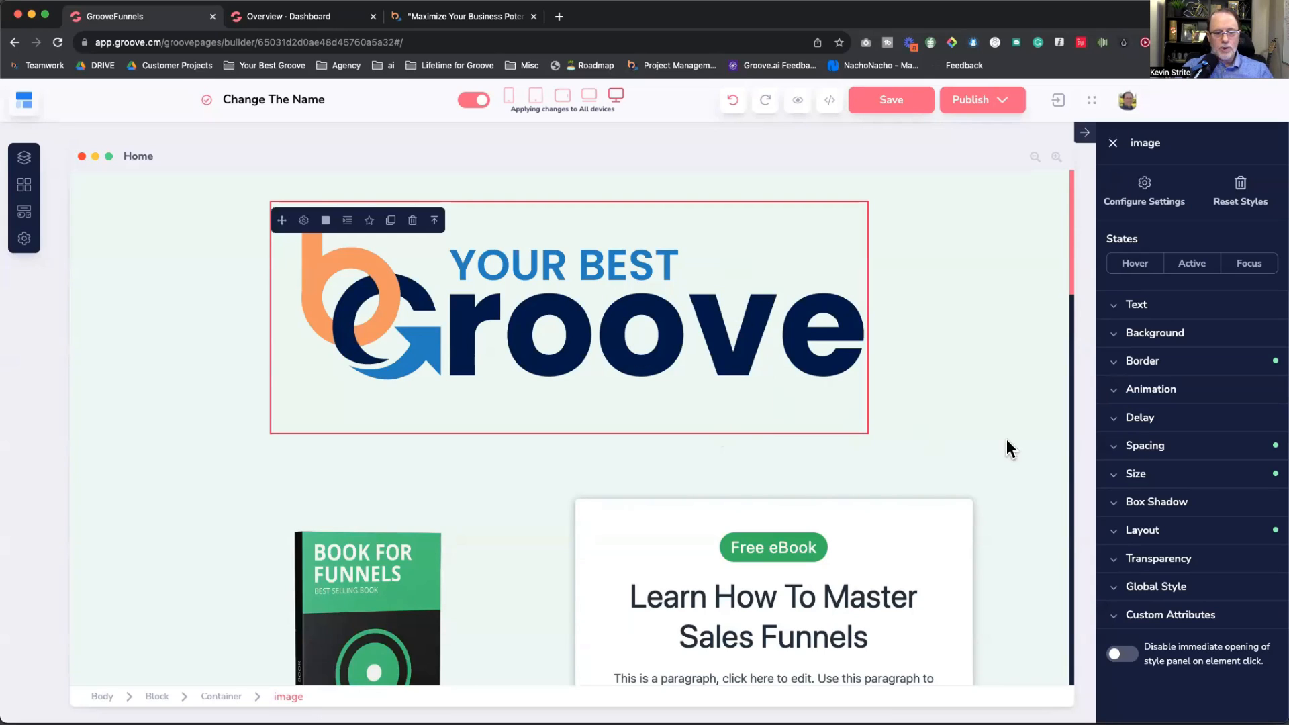
pyautogui.click(1083, 132)
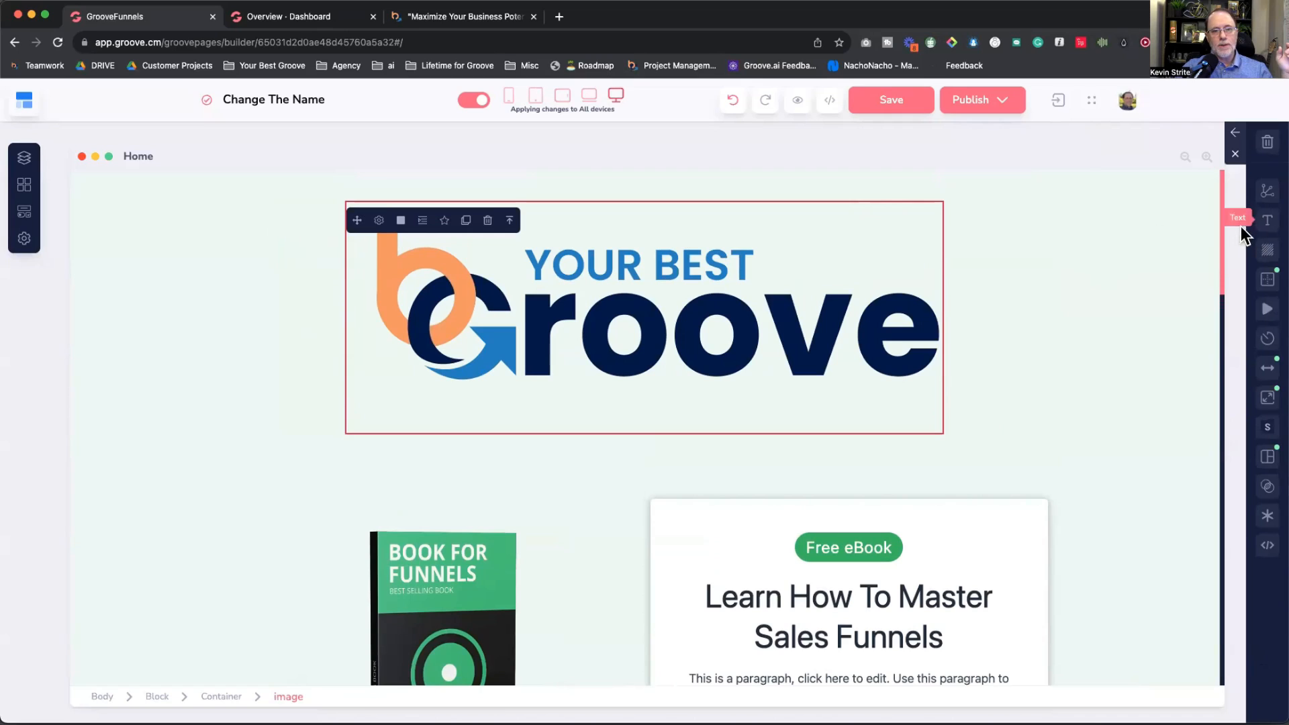
pyautogui.click(1234, 156)
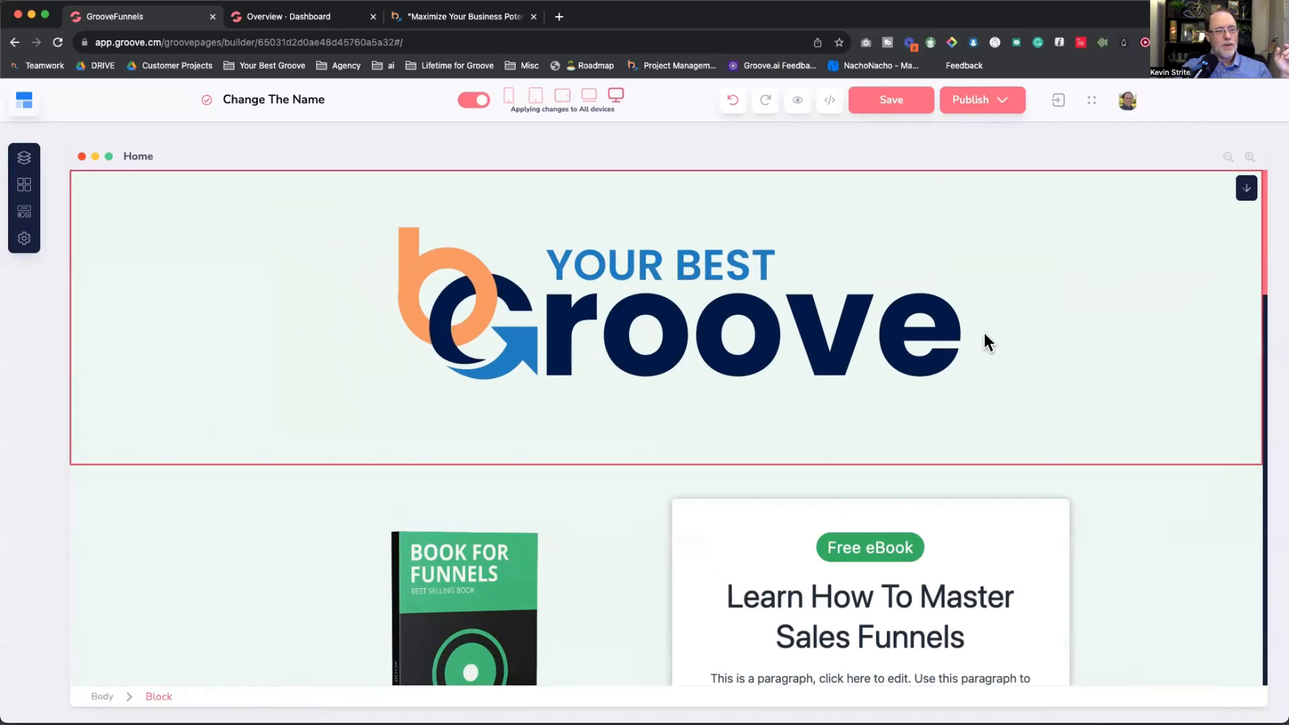
# Step: Select the logo image and bring back its full style settings
pyautogui.click(671, 313)
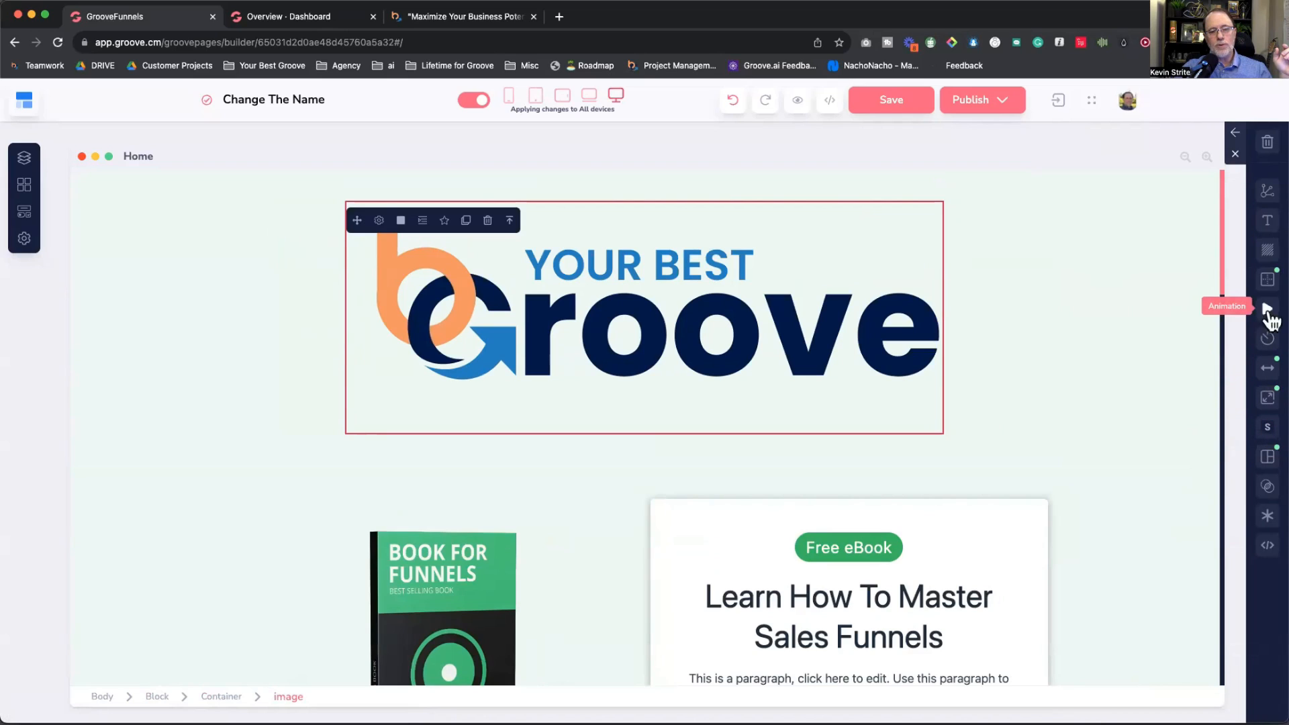
pyautogui.click(1267, 279)
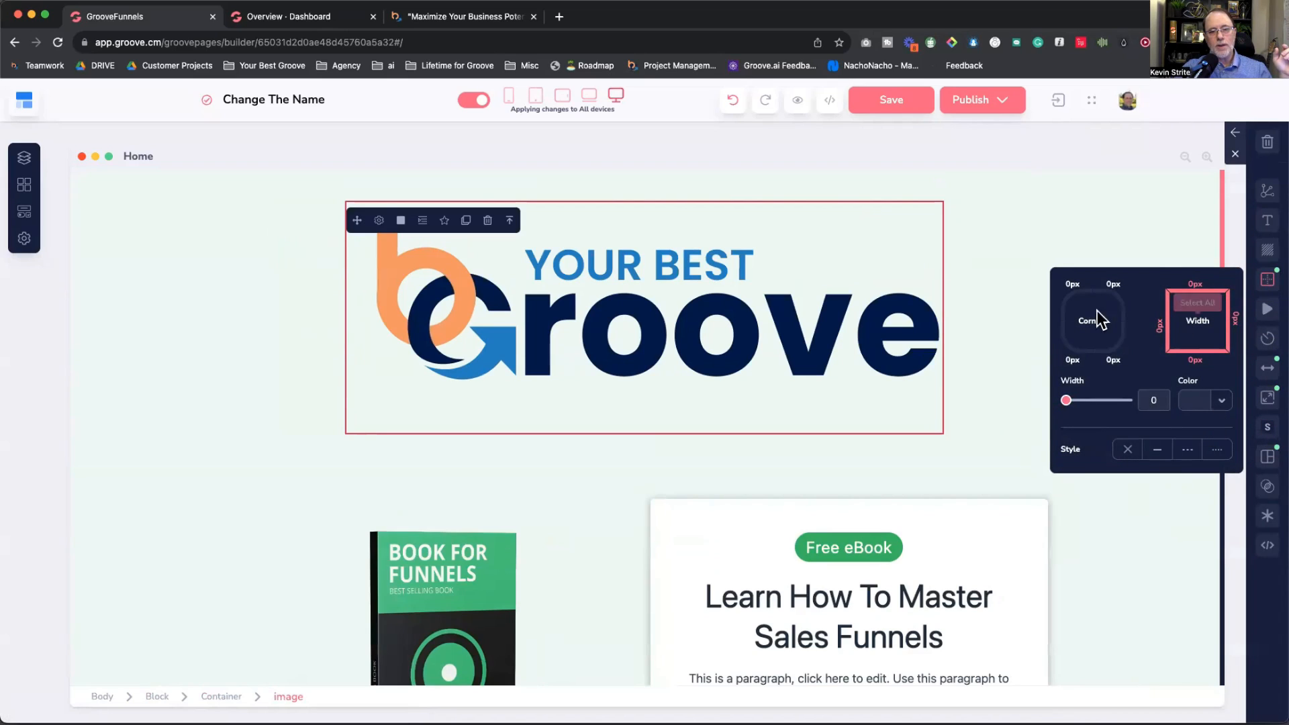
pyautogui.click(1236, 135)
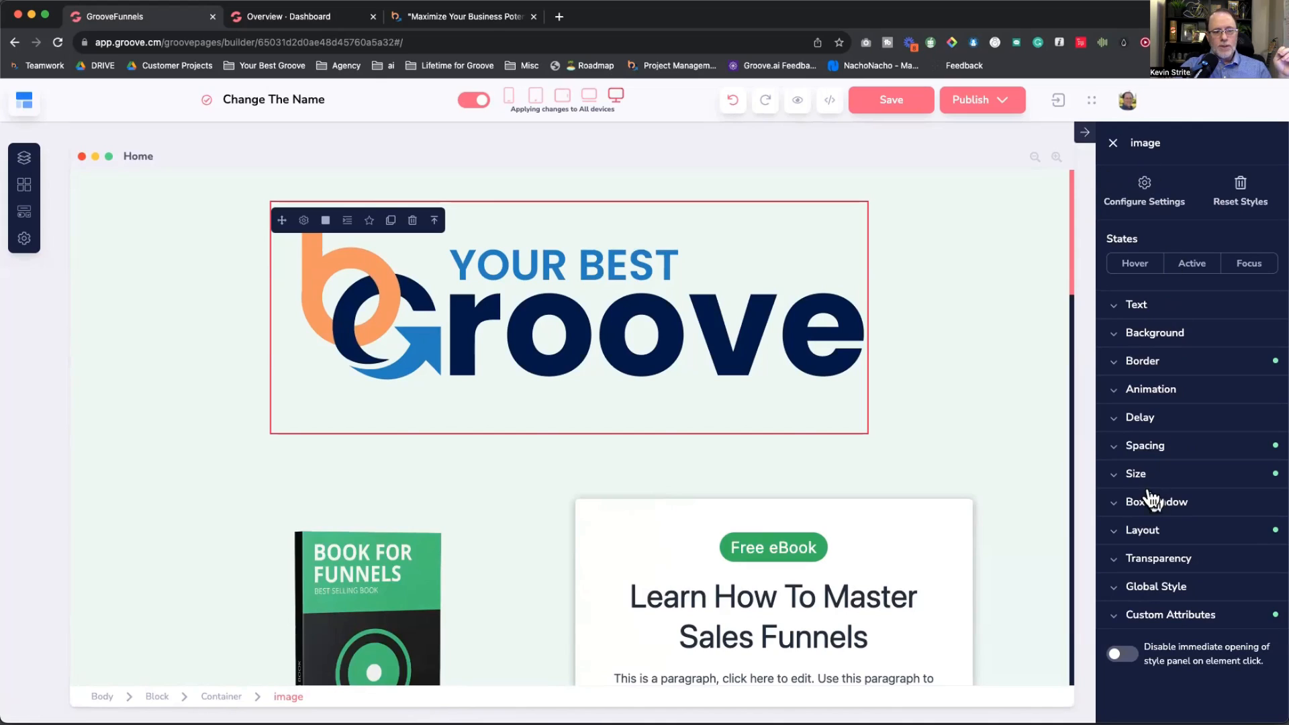
# Step: Make the logo's width relative to its parent and reduce it to 65%
pyautogui.click(1132, 478)
pyautogui.scroll(-3, 1133, 481)
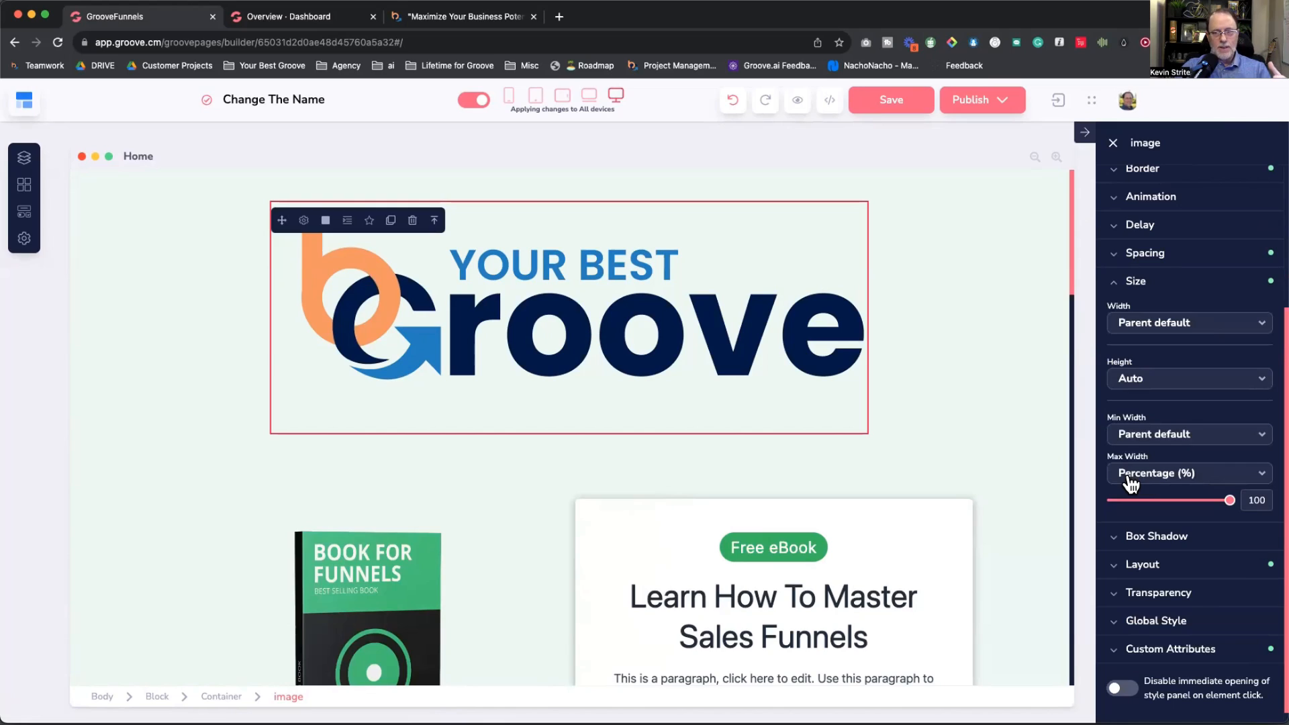
pyautogui.click(1153, 327)
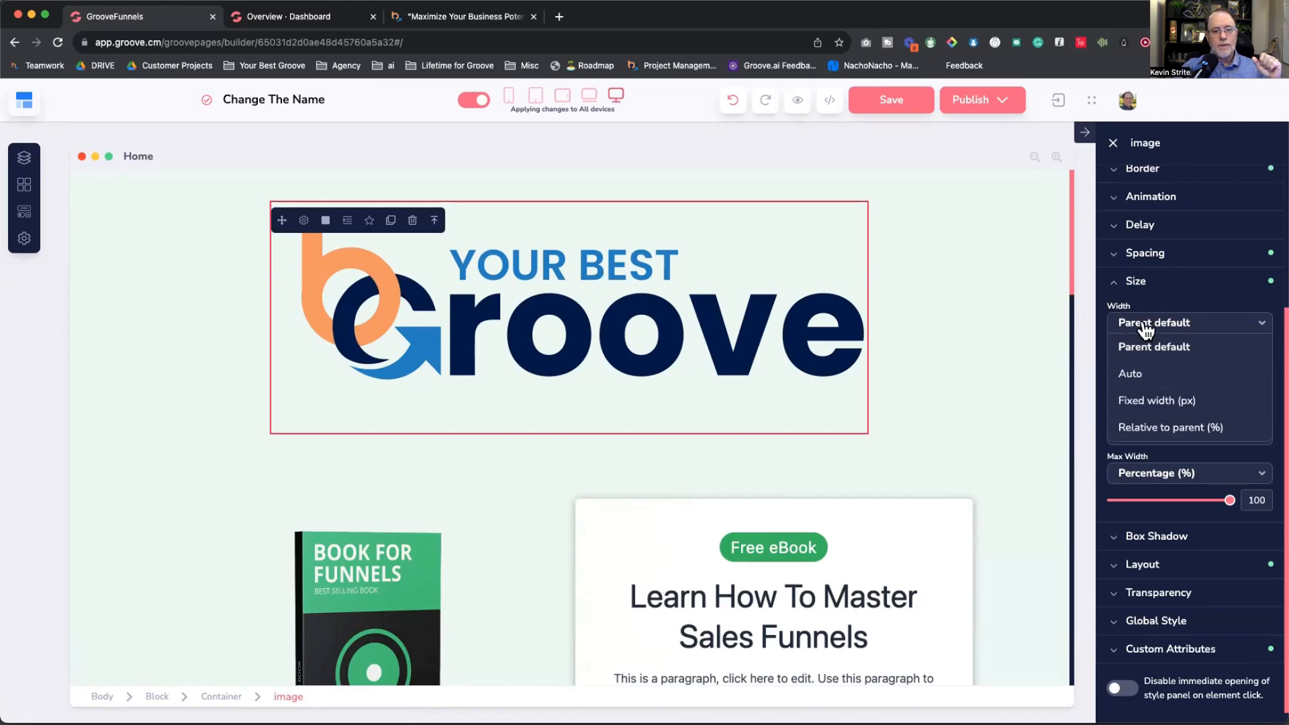
pyautogui.click(1151, 422)
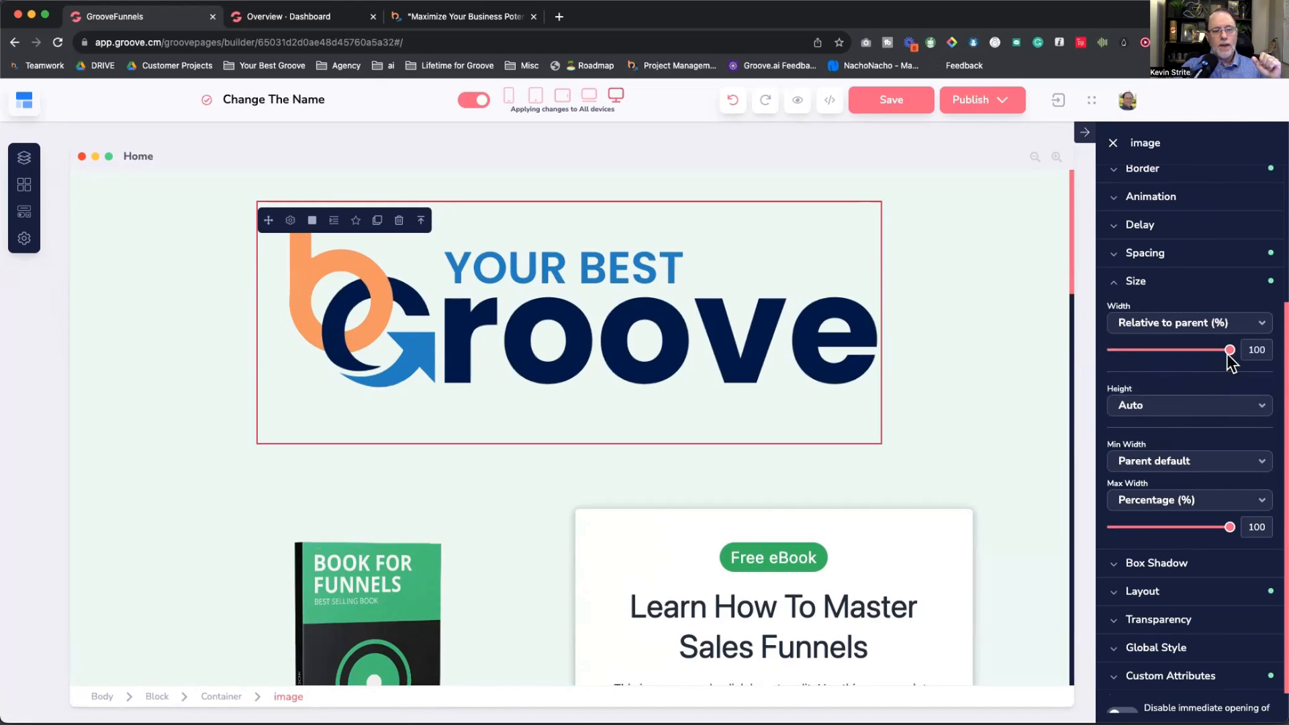
pyautogui.moveTo(1229, 354); pyautogui.dragTo(1190, 369)
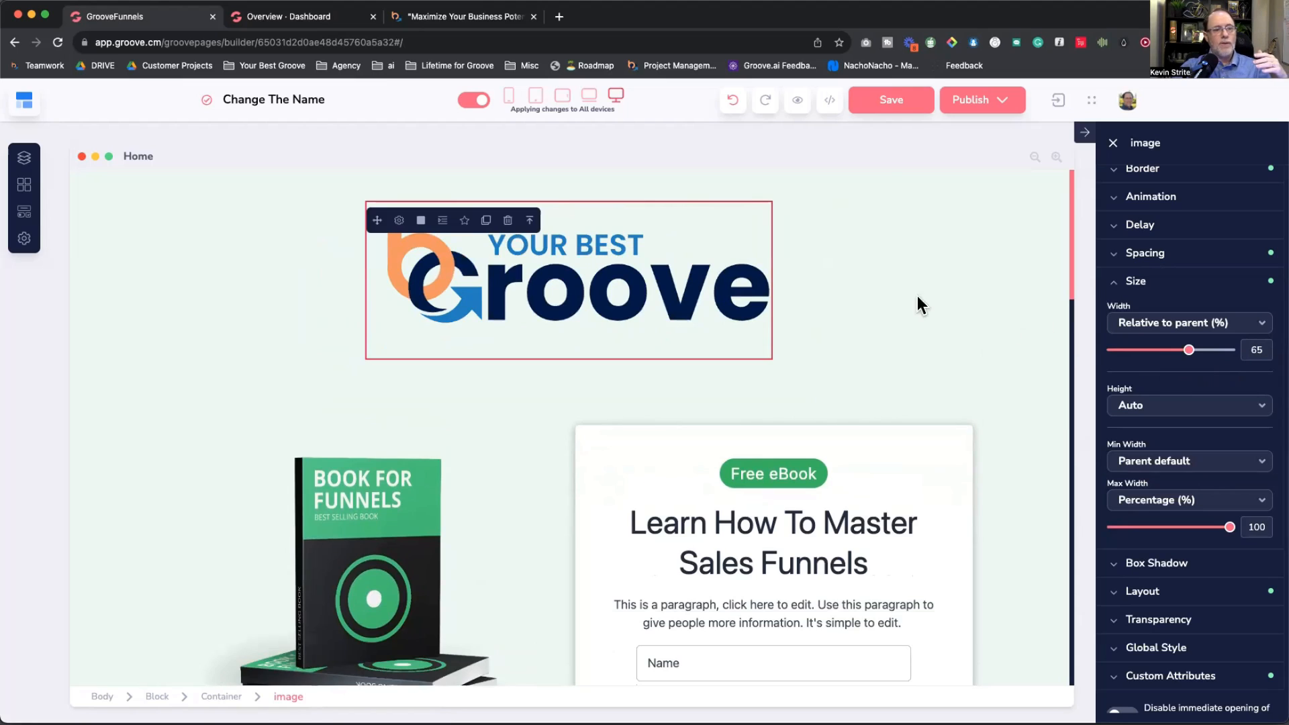
pyautogui.click(897, 298)
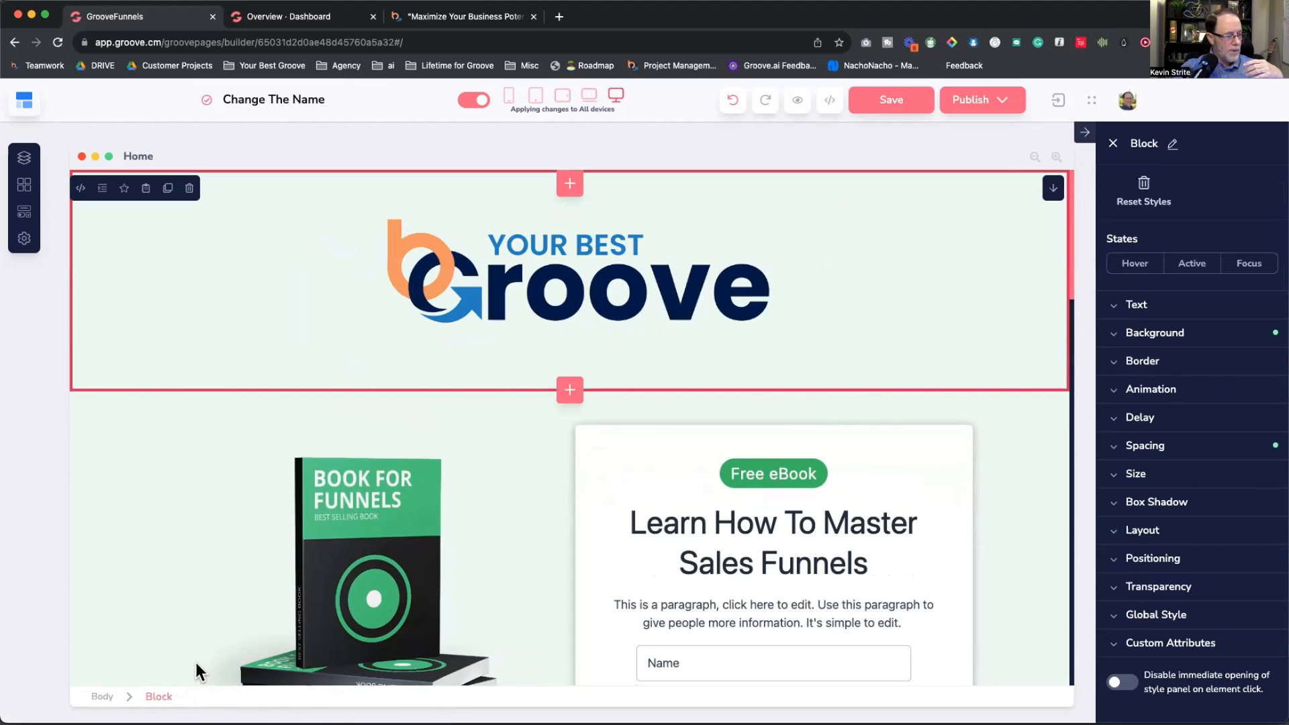
# Step: Try narrowing the header container, restore full width, and apply styles to all devices
pyautogui.click(571, 322)
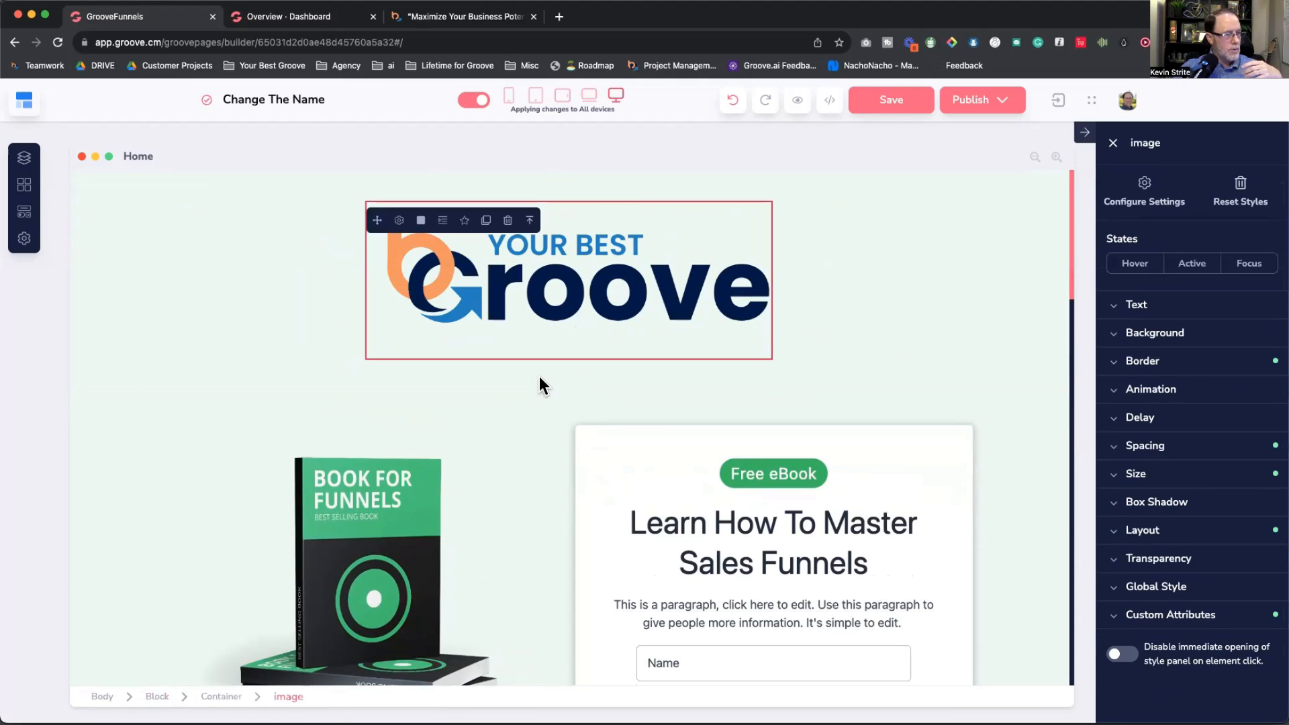
pyautogui.click(222, 697)
pyautogui.click(1160, 476)
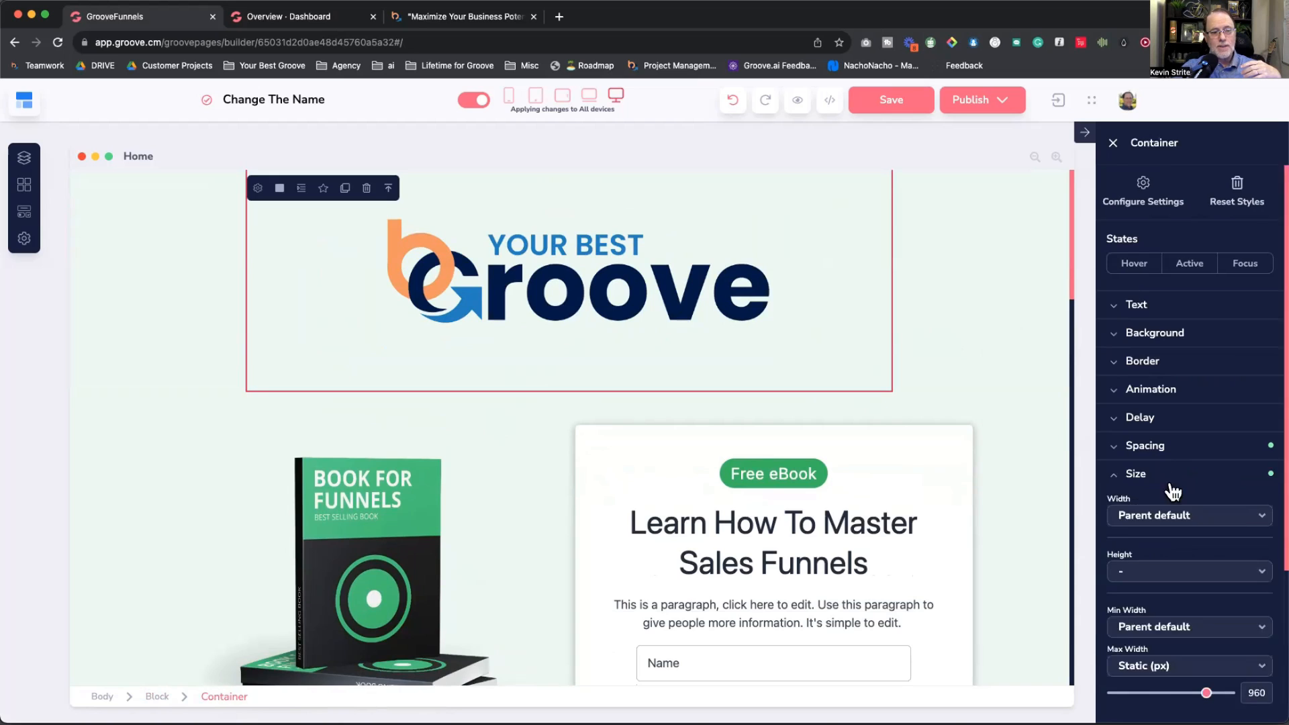
pyautogui.scroll(-3, 1178, 425)
pyautogui.moveTo(1135, 363)
pyautogui.mouseDown()
pyautogui.moveTo(1179, 363)
pyautogui.moveTo(1149, 371)
pyautogui.mouseUp()
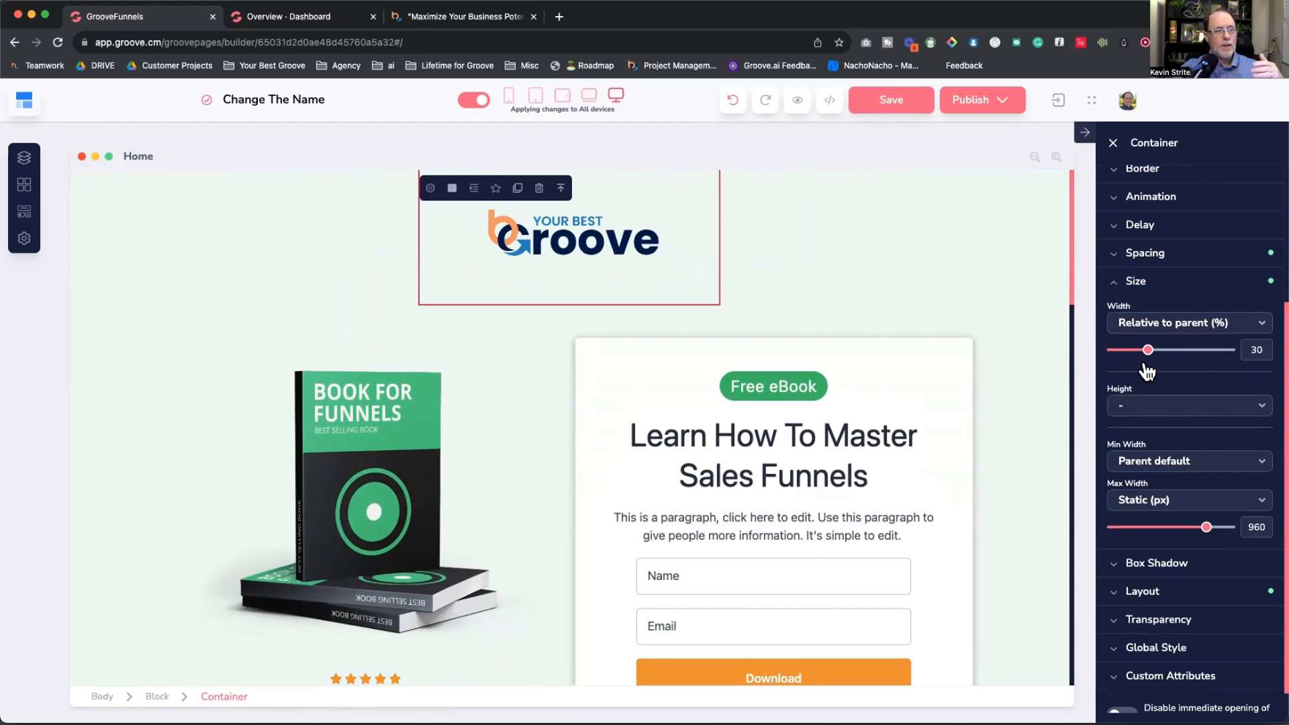
pyautogui.moveTo(1149, 371); pyautogui.dragTo(1257, 365)
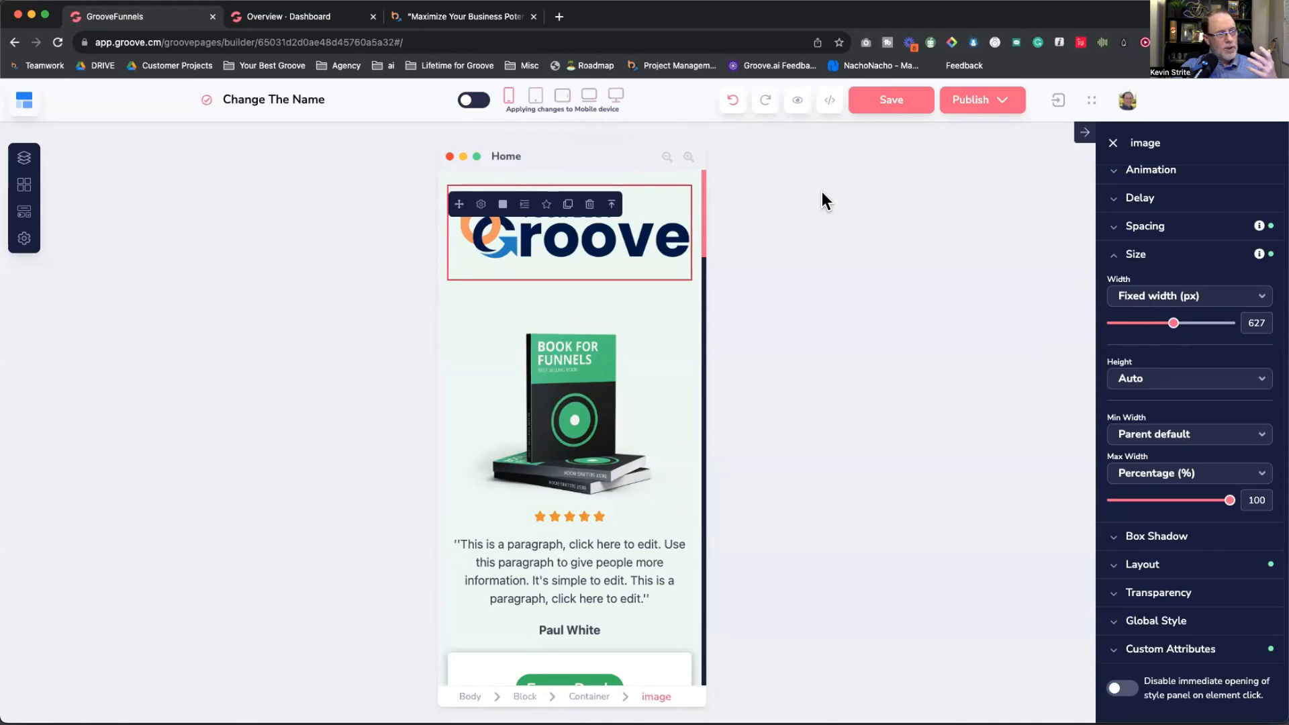
pyautogui.click(614, 97)
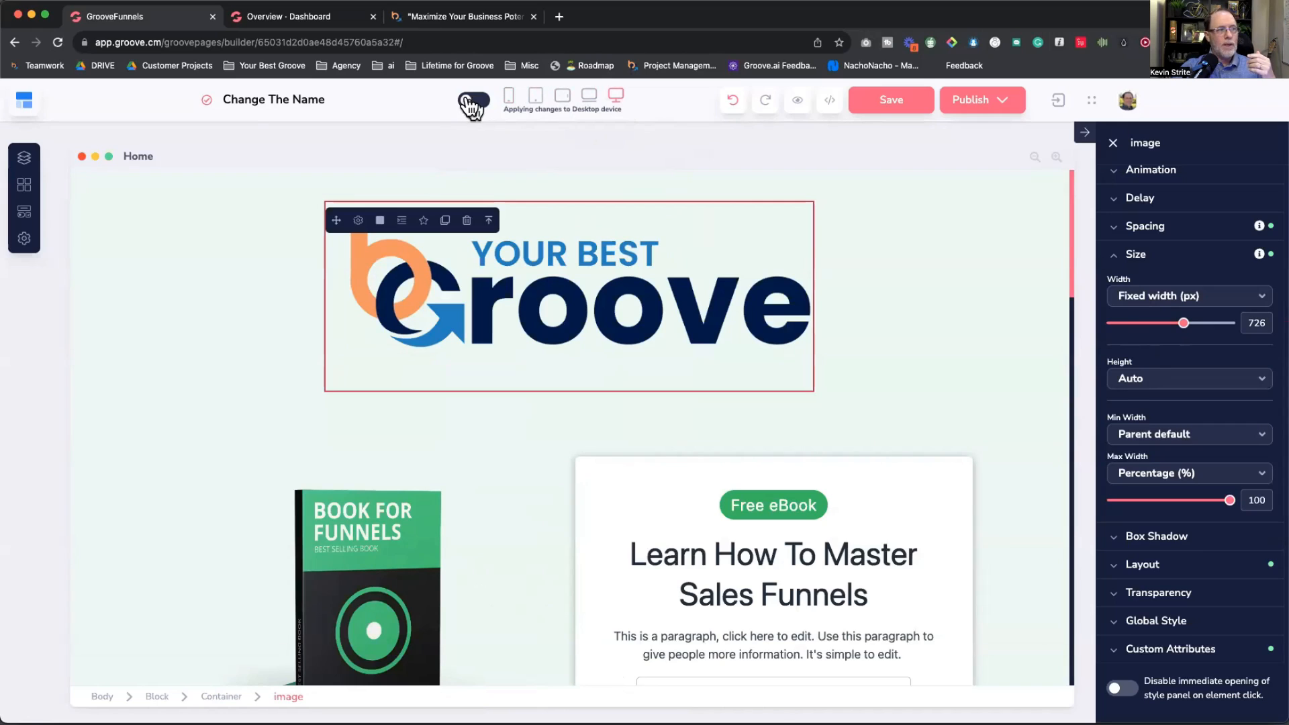
pyautogui.click(474, 100)
# Step: Set the logo width relative to its parent at 35%
pyautogui.click(1129, 302)
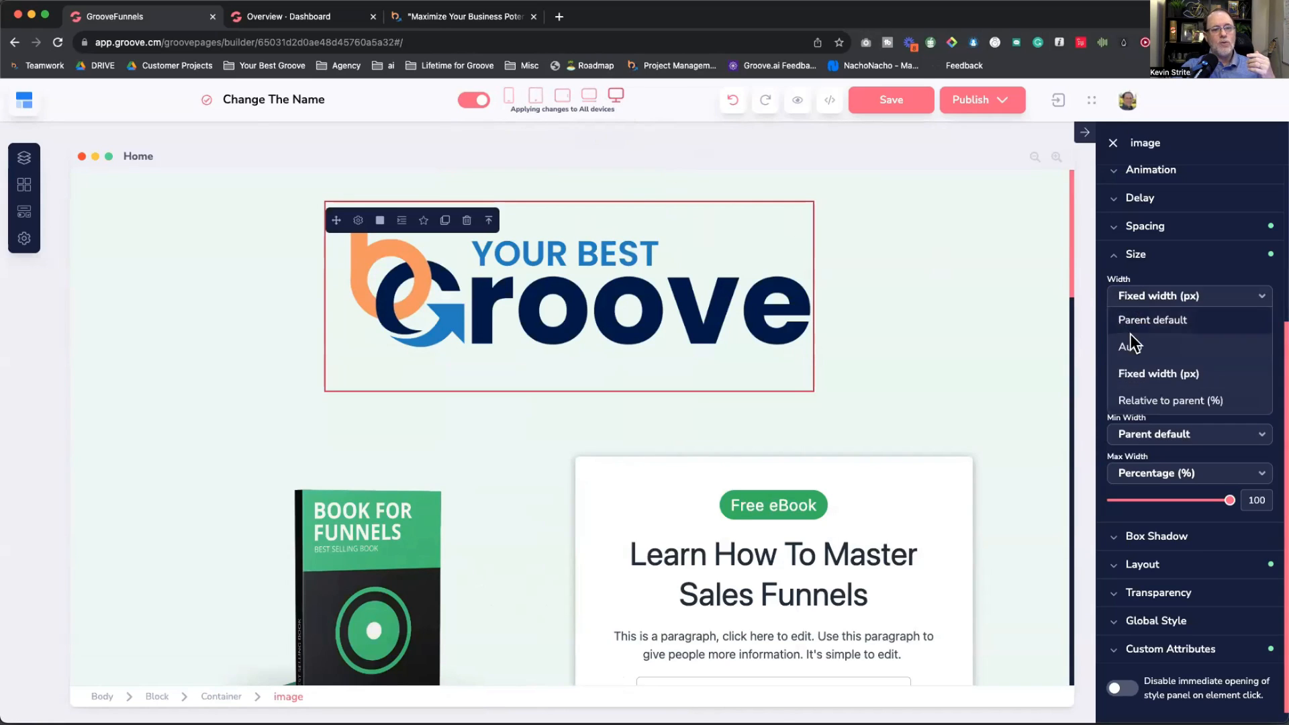
pyautogui.click(1146, 397)
pyautogui.moveTo(1219, 322)
pyautogui.mouseDown()
pyautogui.moveTo(1187, 324)
pyautogui.moveTo(1231, 323)
pyautogui.mouseUp()
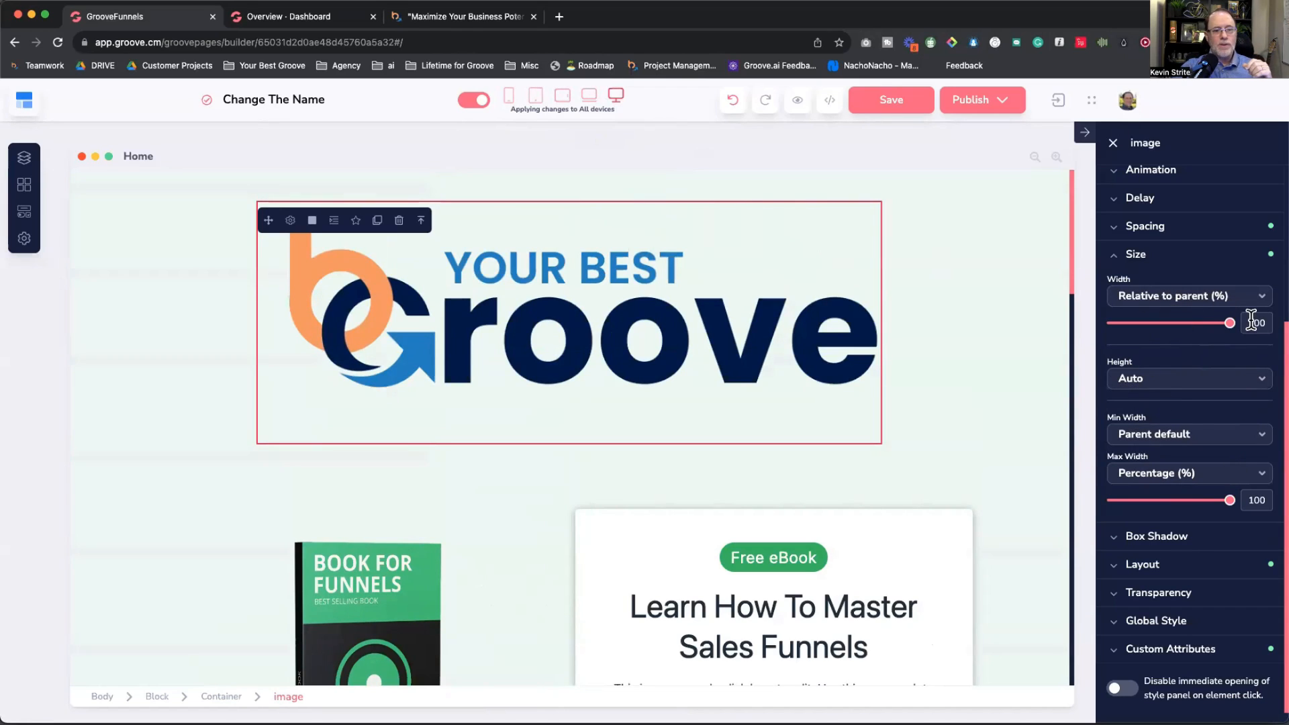
pyautogui.moveTo(1230, 324); pyautogui.dragTo(1153, 324)
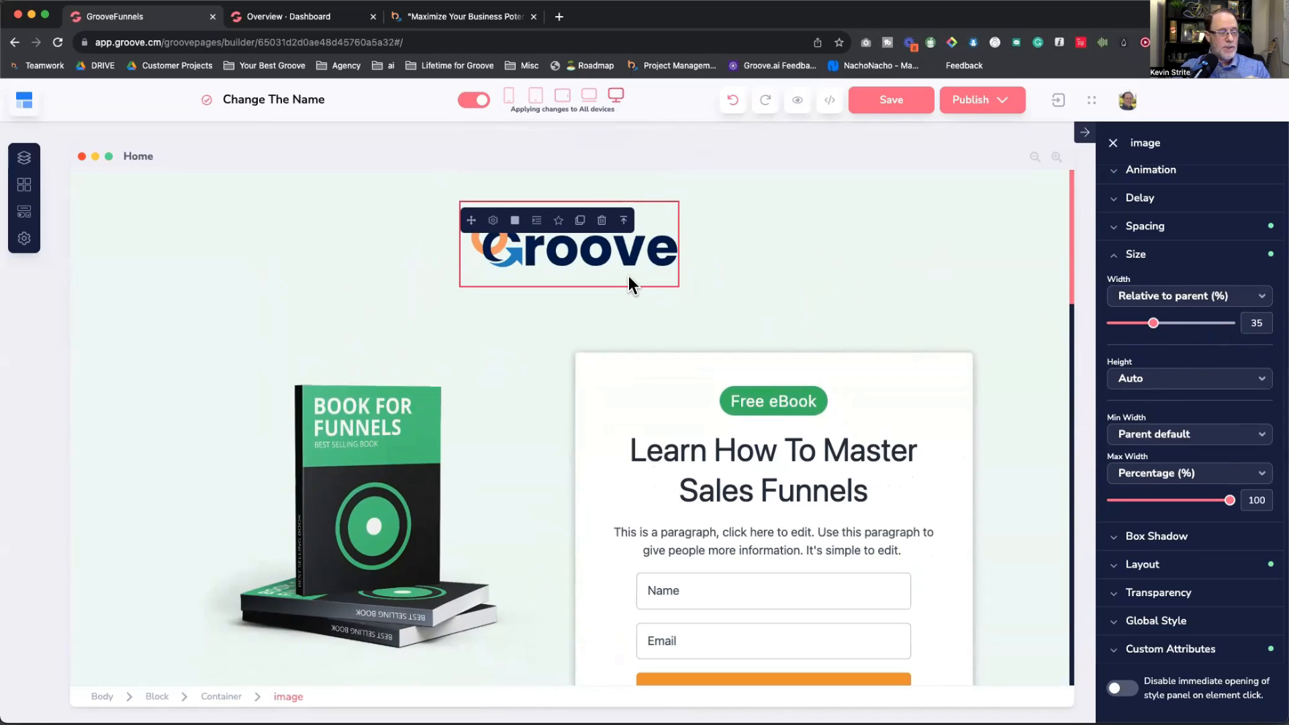
# Step: Change the logo container's layout direction to vertical
pyautogui.click(225, 698)
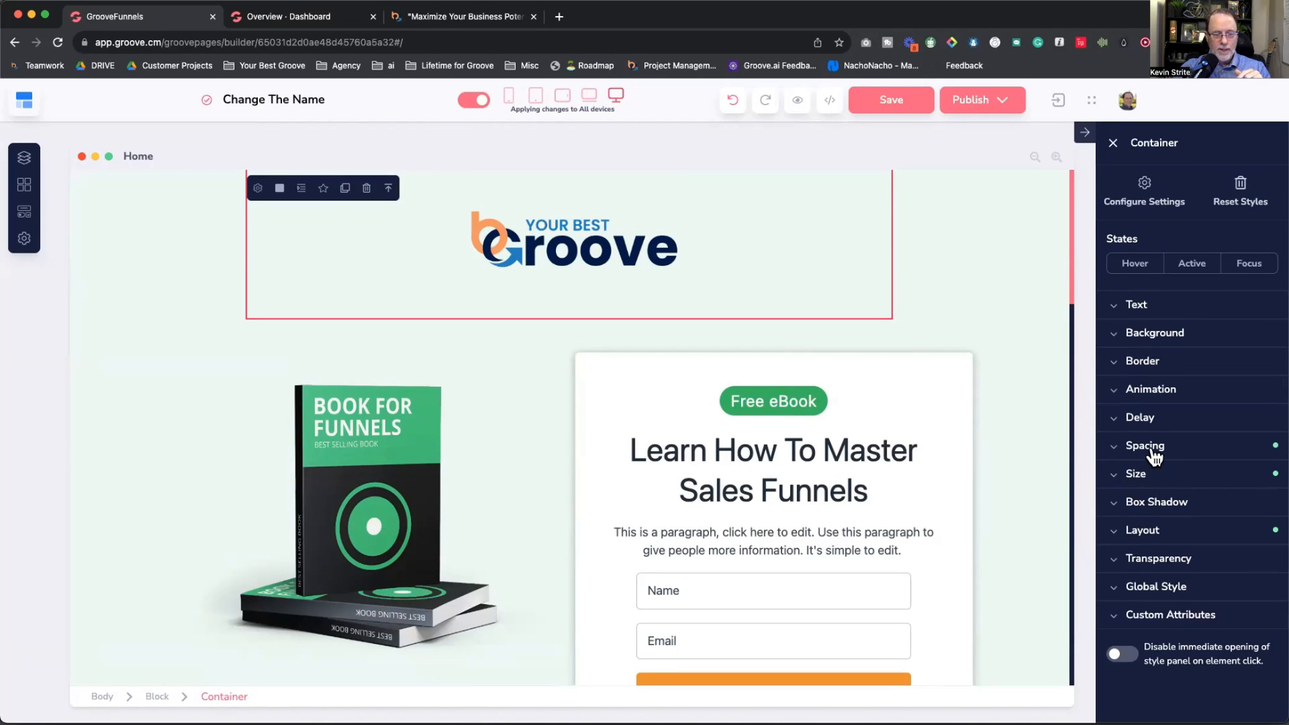
pyautogui.click(1145, 530)
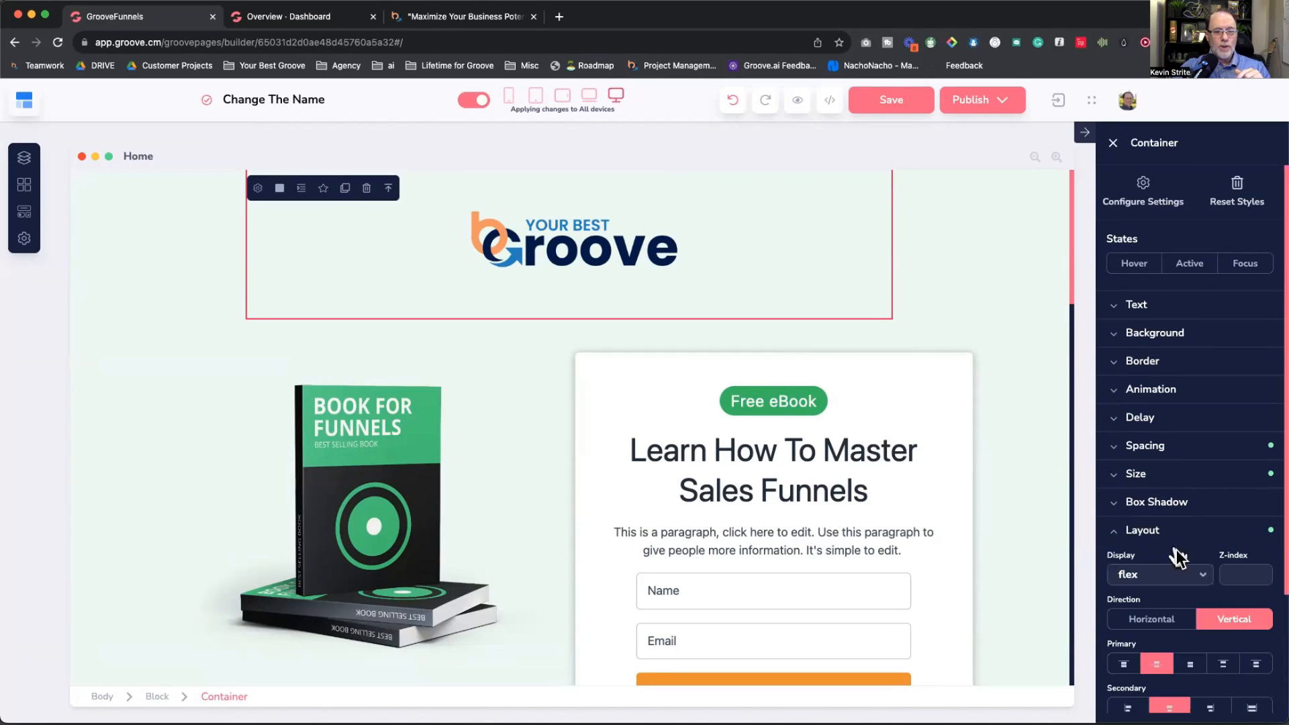
pyautogui.click(1233, 617)
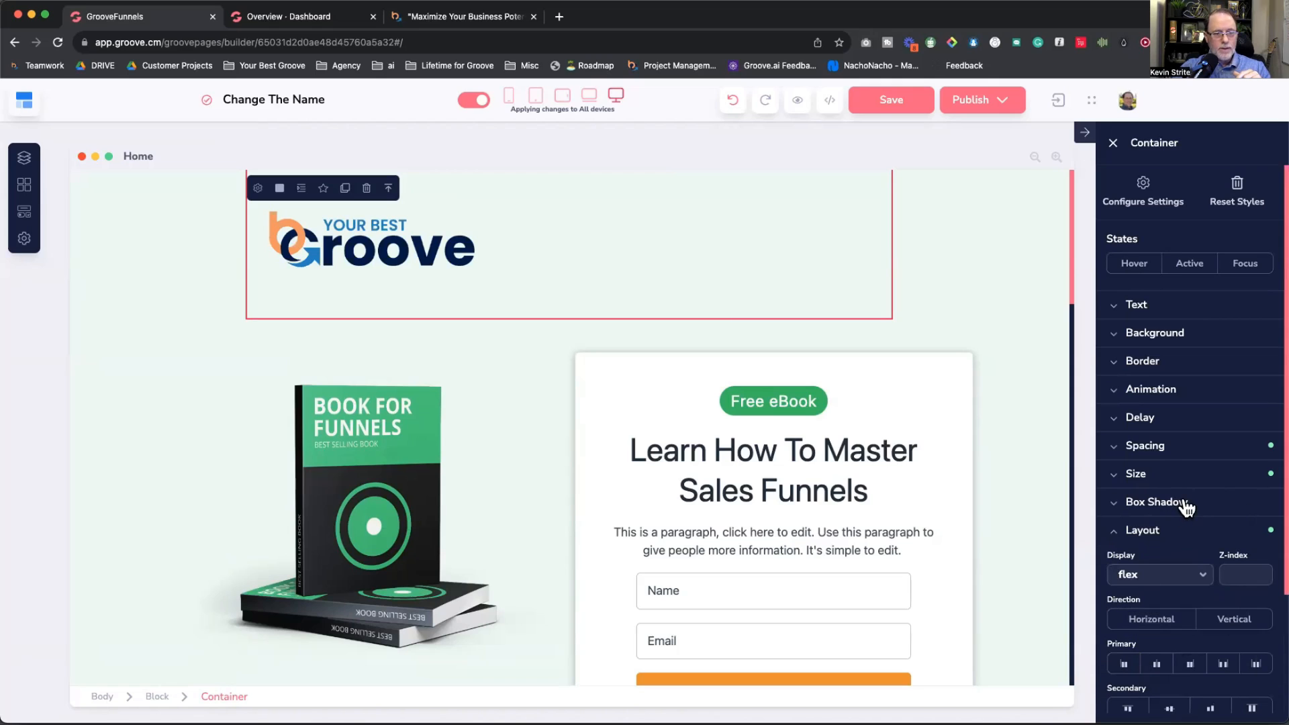
pyautogui.click(1167, 533)
pyautogui.click(1159, 478)
pyautogui.click(908, 320)
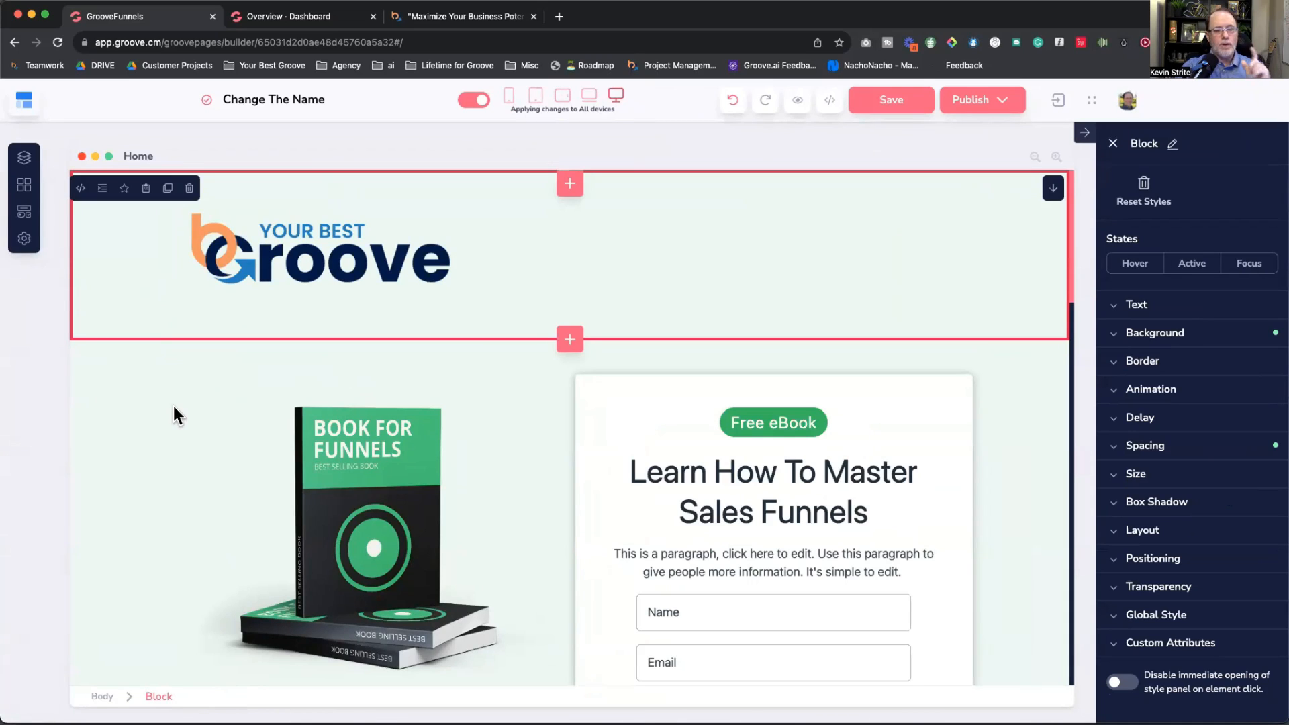
# Step: Add a left margin to the logo and compare mobile and desktop previews
pyautogui.click(299, 266)
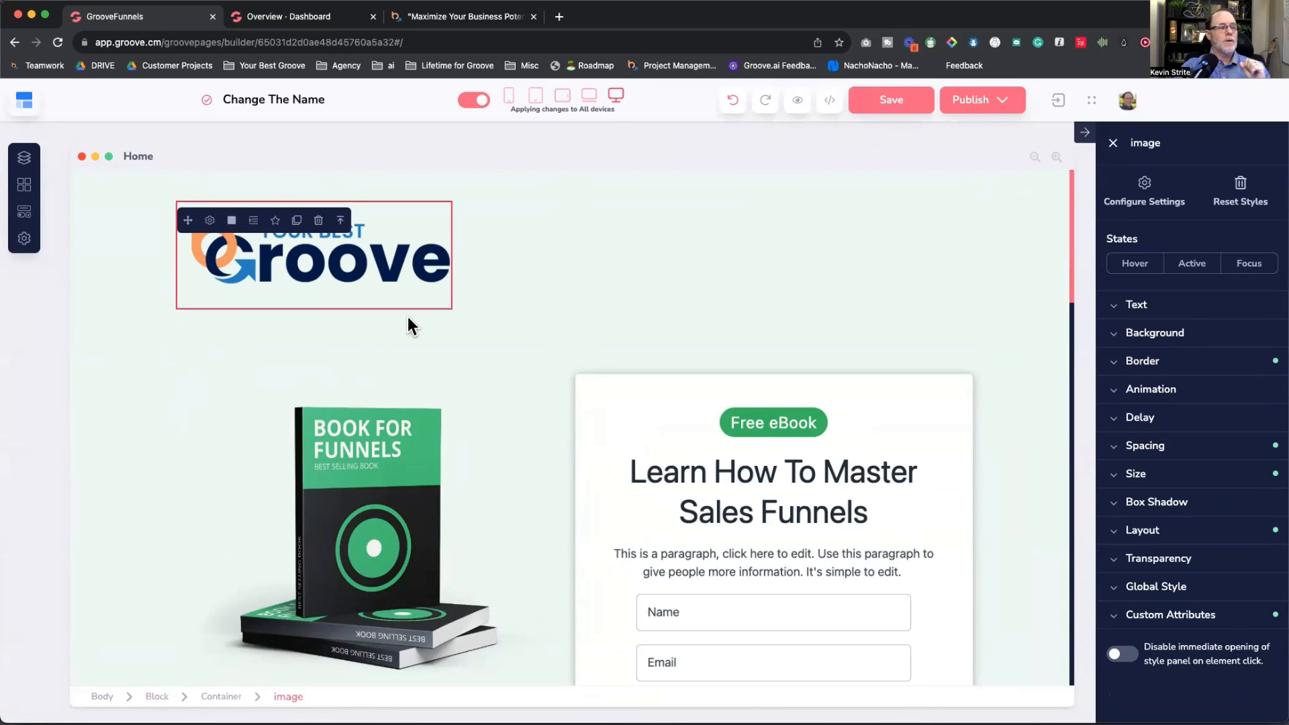
pyautogui.click(1117, 446)
pyautogui.scroll(-3, 1118, 451)
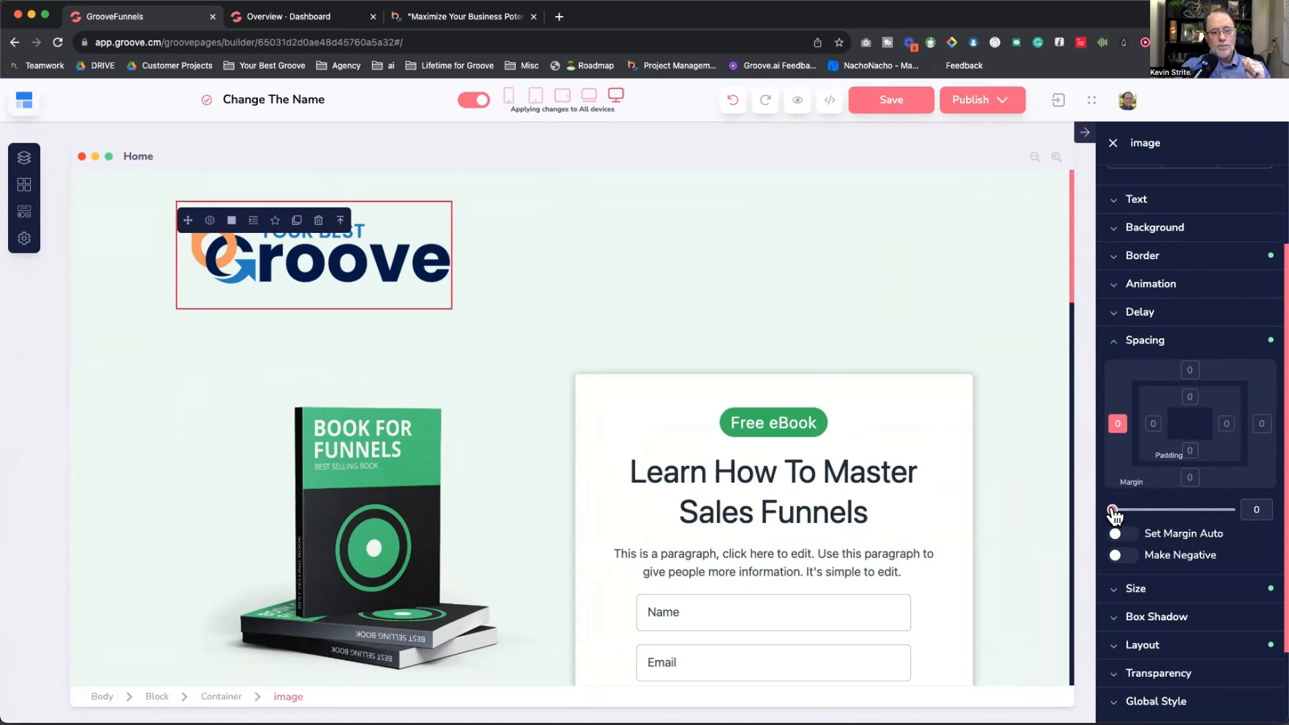
pyautogui.moveTo(1113, 512); pyautogui.dragTo(1149, 512)
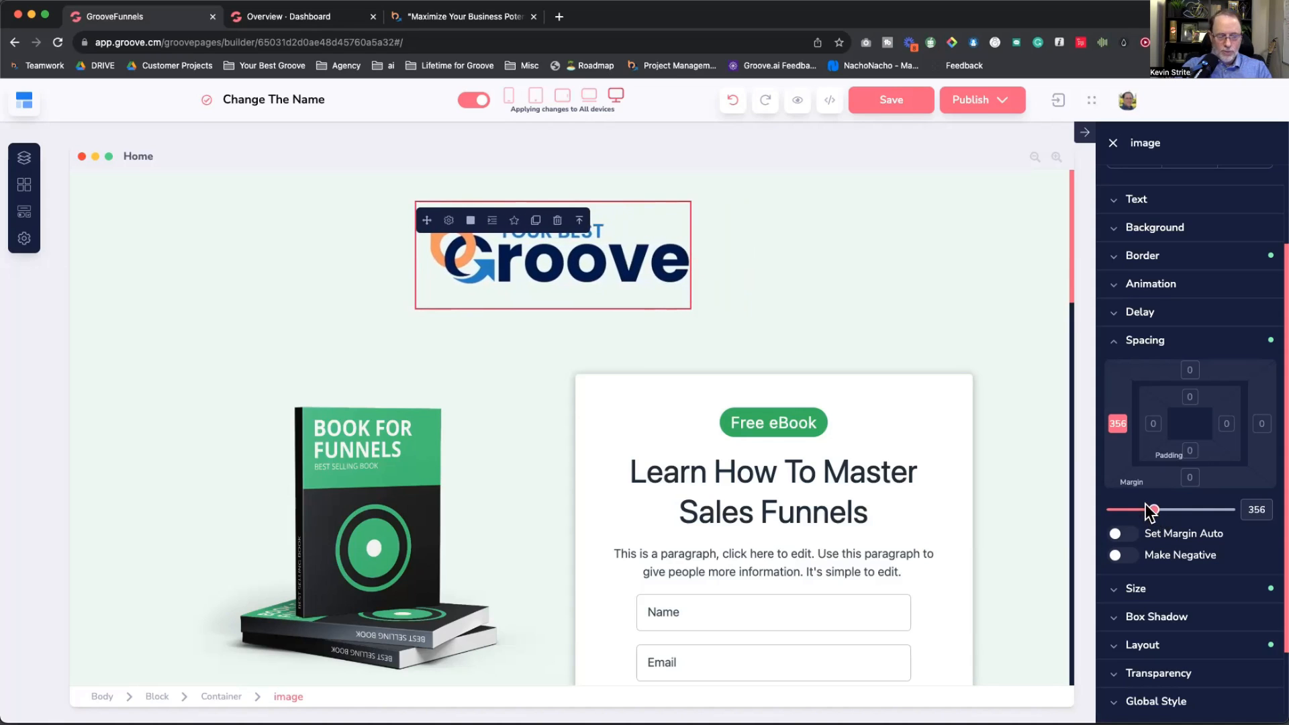
pyautogui.press('super+minus')
pyautogui.press('super+minus')
pyautogui.press('super+minus')
pyautogui.press('super+minus')
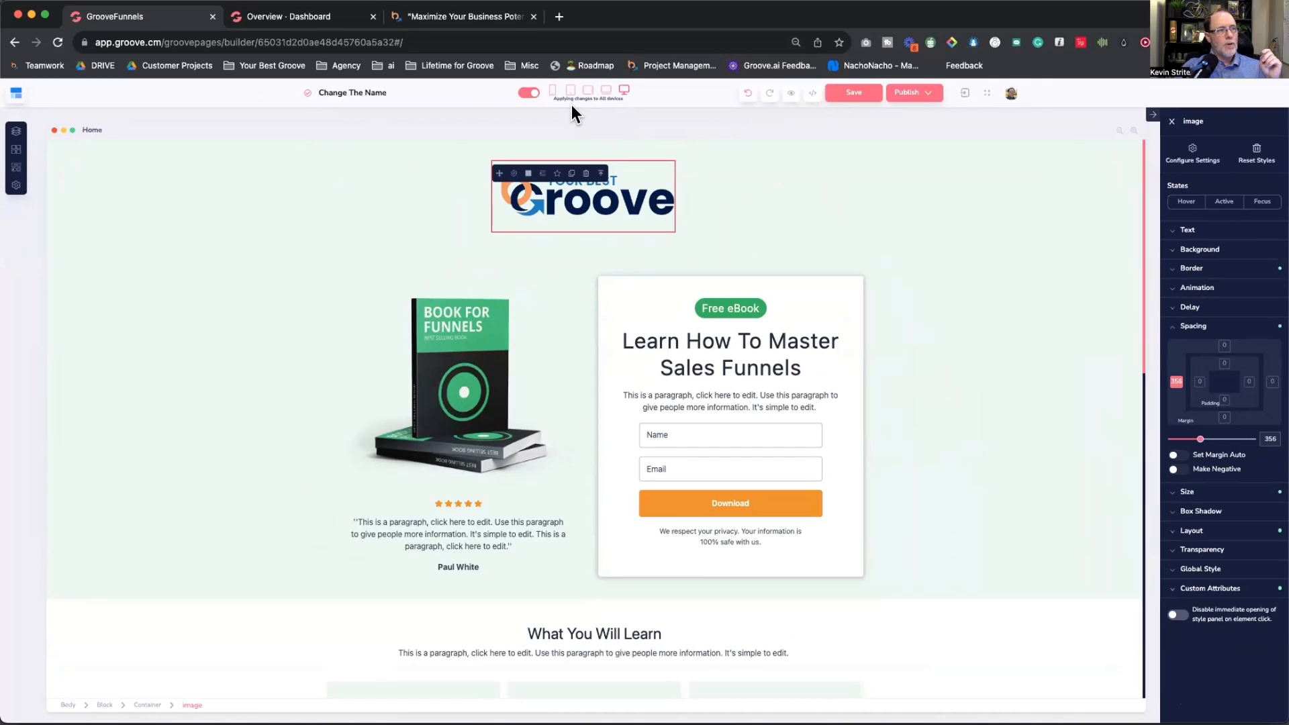
pyautogui.click(552, 91)
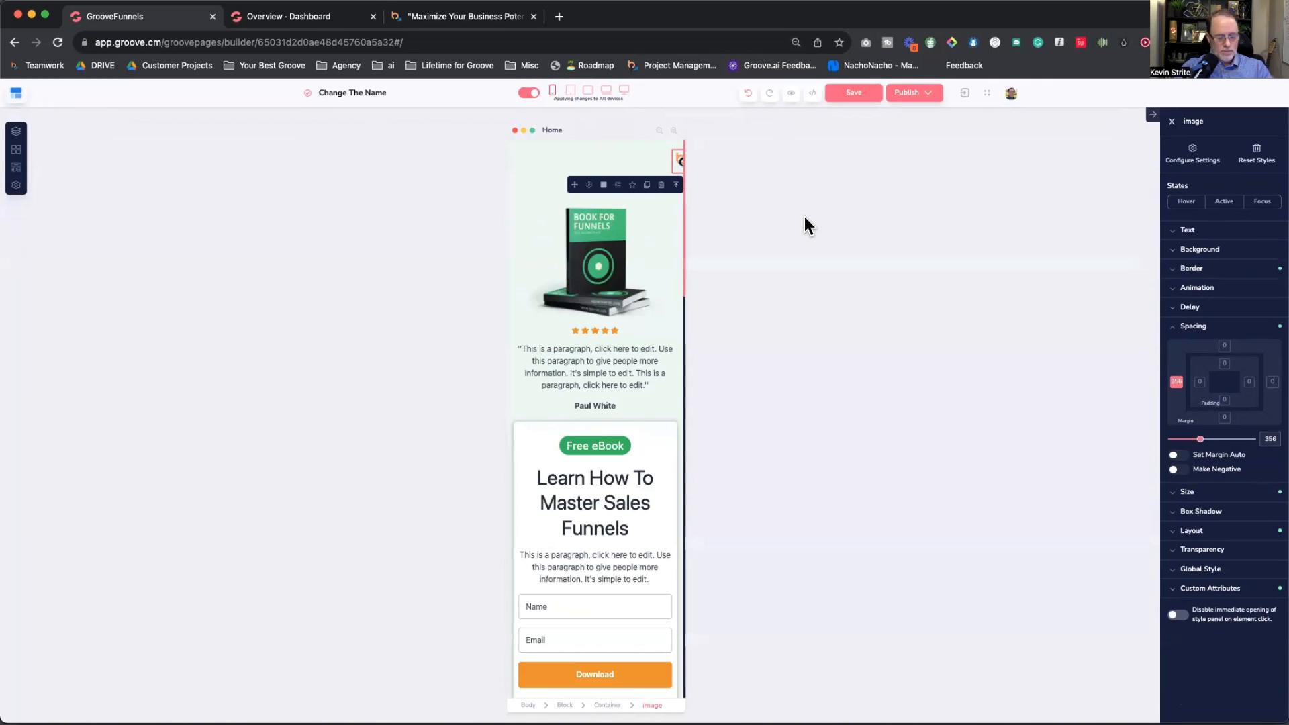
pyautogui.press('super+plus')
pyautogui.press('super+plus')
pyautogui.press('super+plus')
pyautogui.press('super+plus')
pyautogui.press('super+plus')
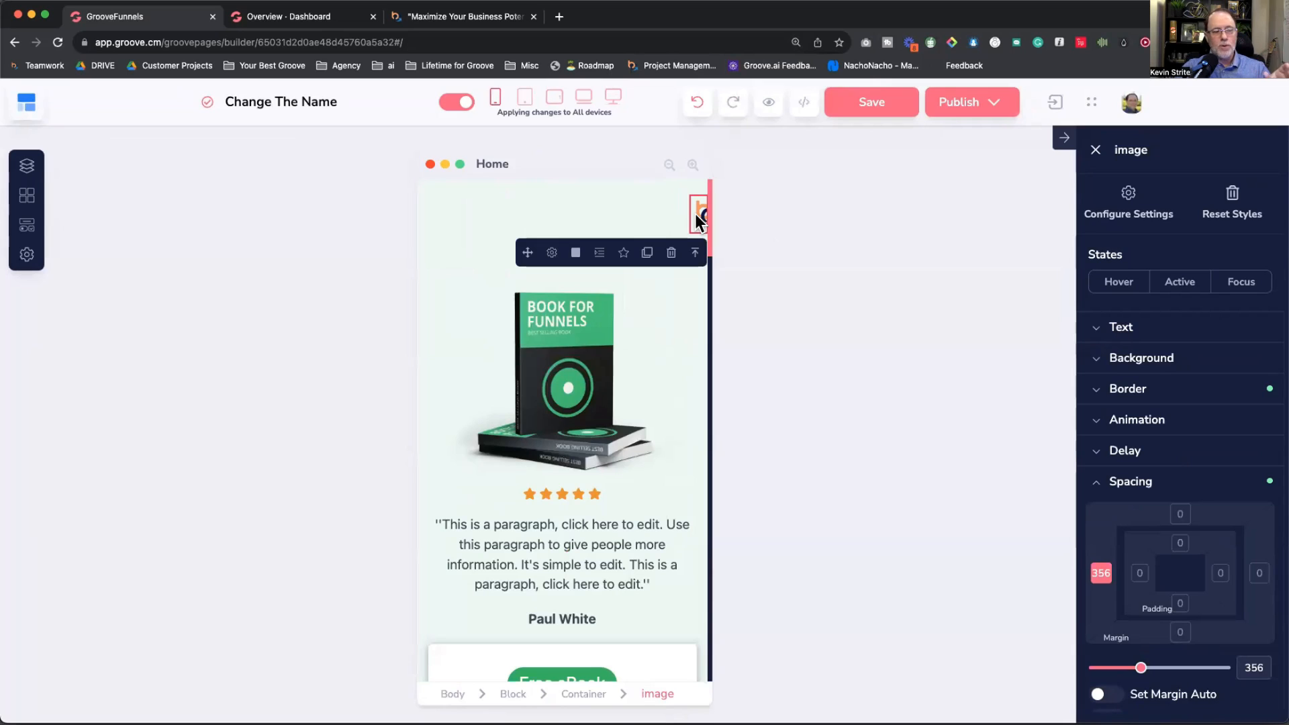
pyautogui.click(622, 98)
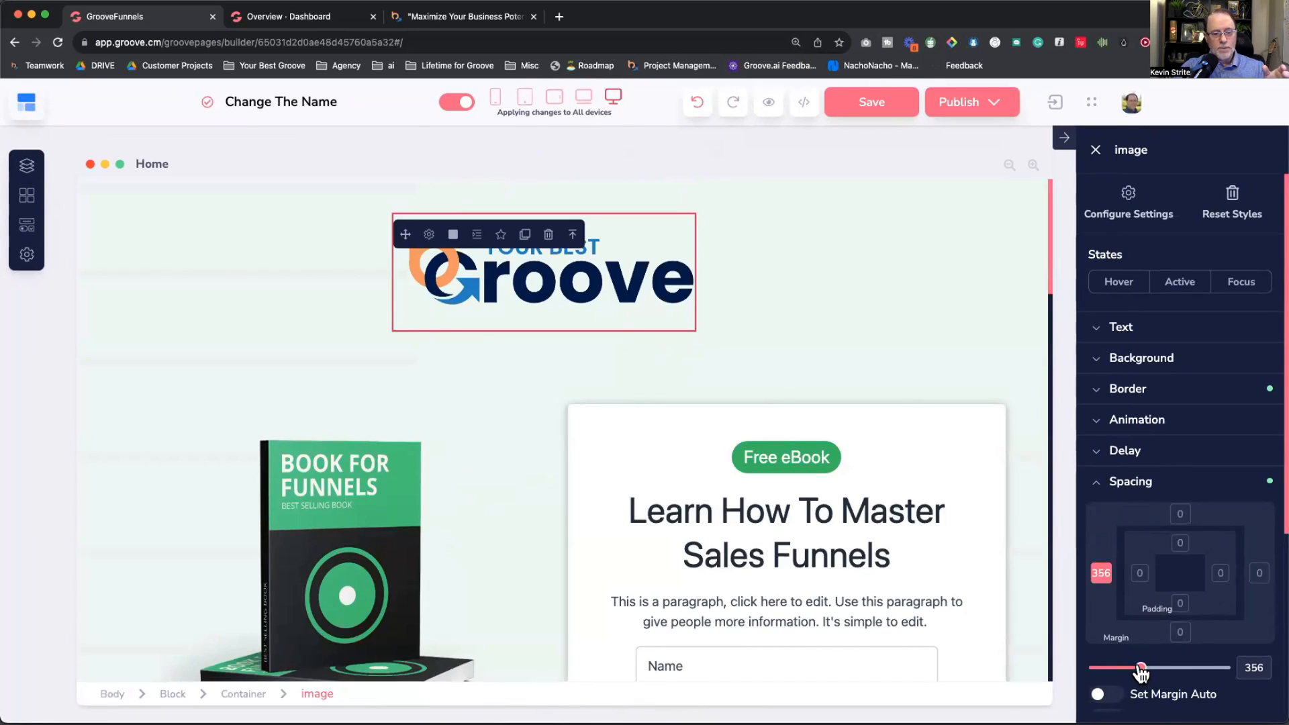
# Step: Push the logo's left margin to 650, recheck previews, then reset it to 0
pyautogui.moveTo(1140, 667); pyautogui.dragTo(1178, 669)
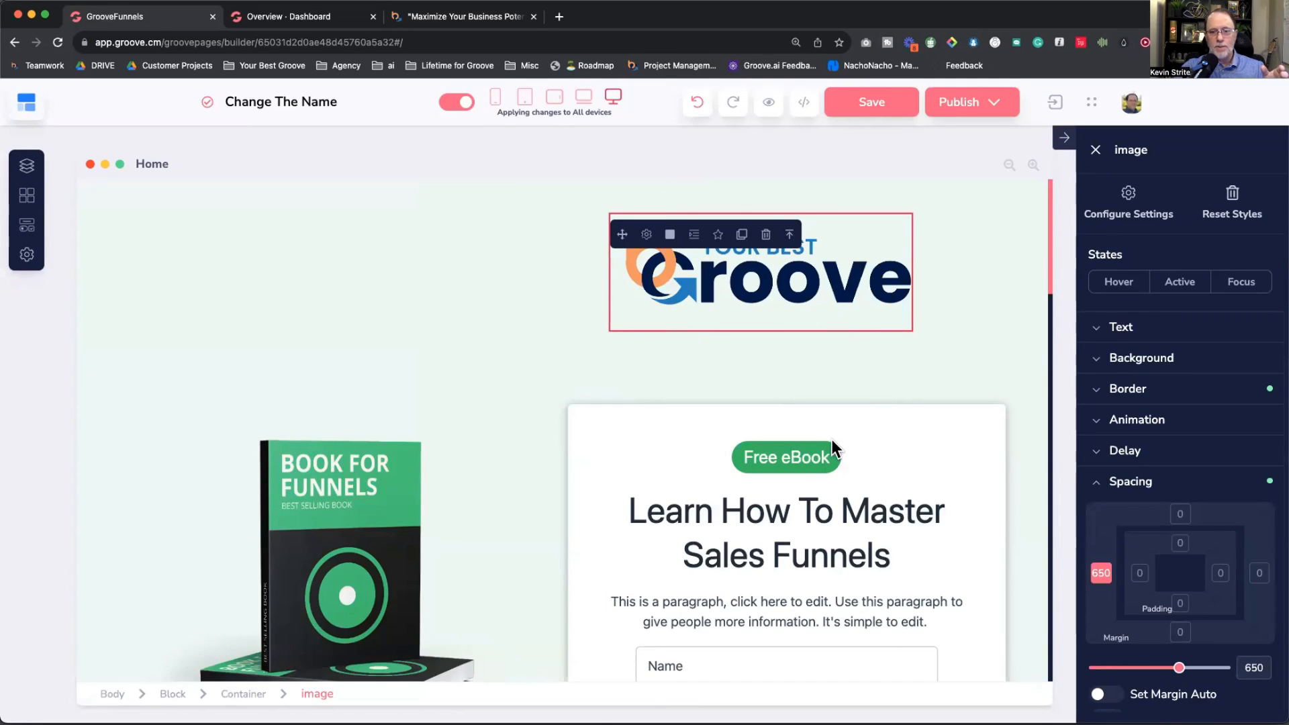
pyautogui.click(504, 101)
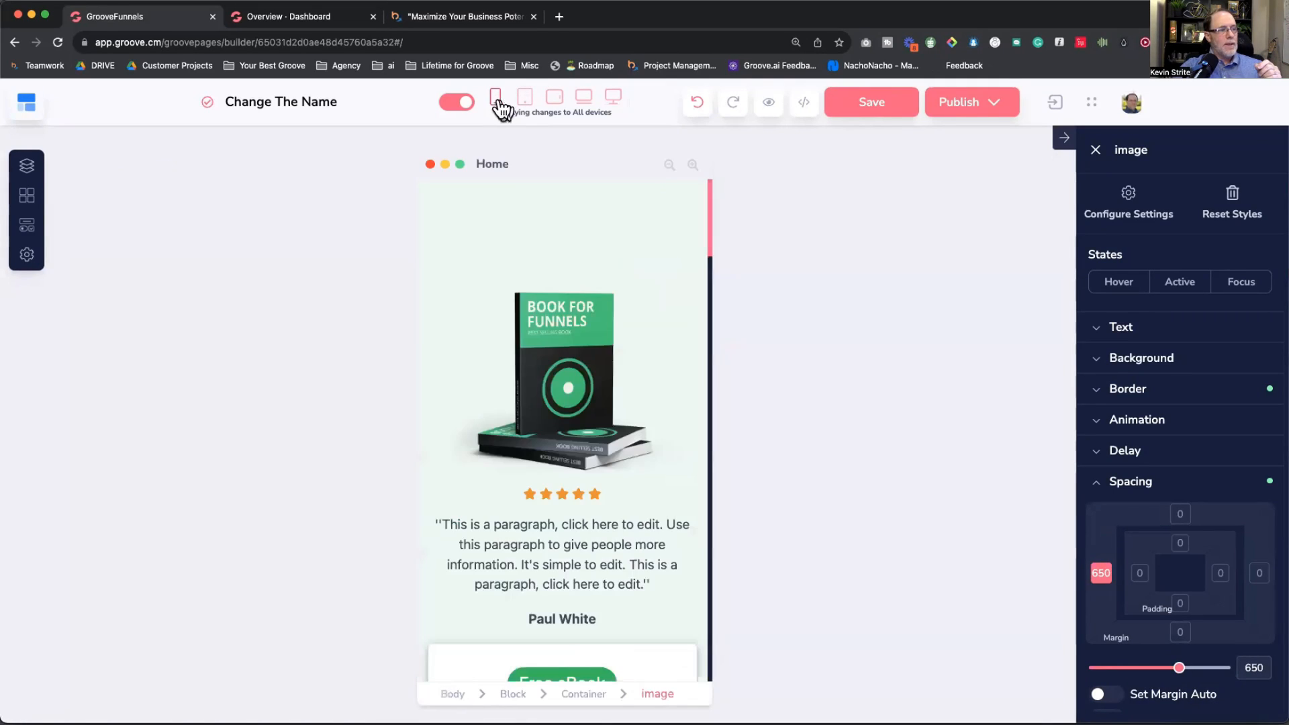
pyautogui.click(613, 96)
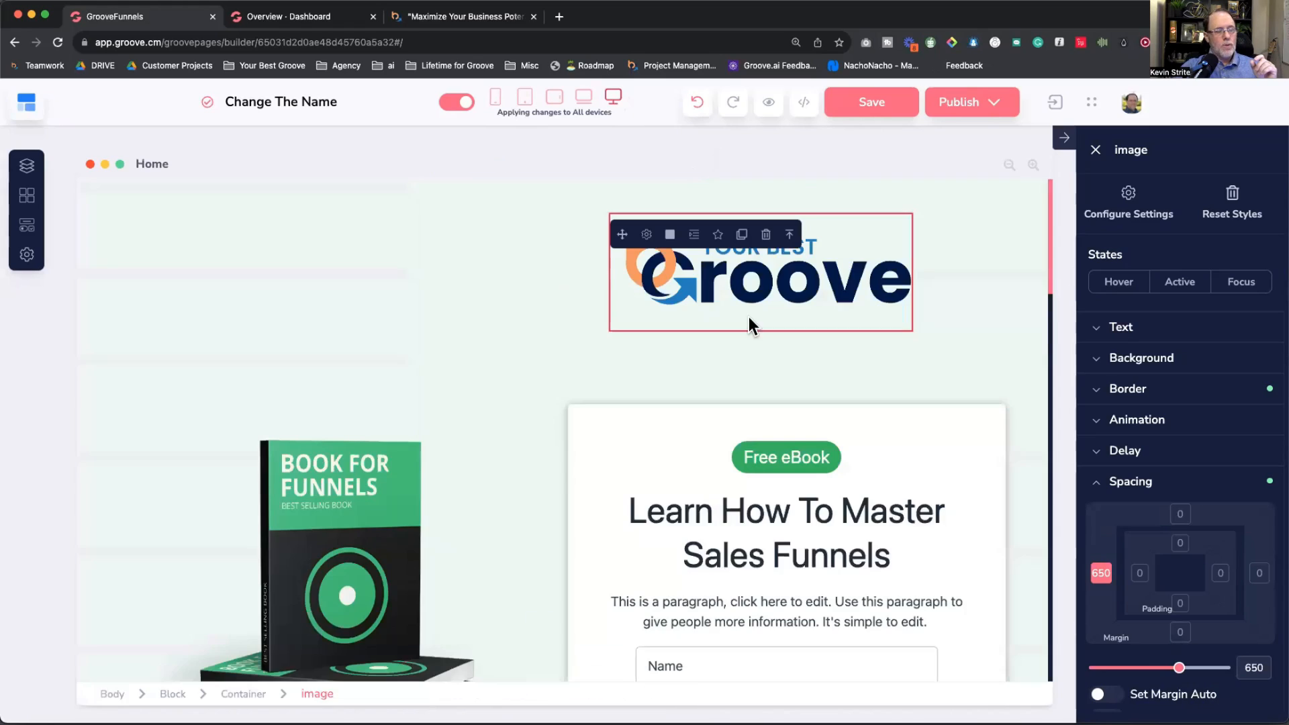
pyautogui.moveTo(1180, 668); pyautogui.dragTo(1094, 668)
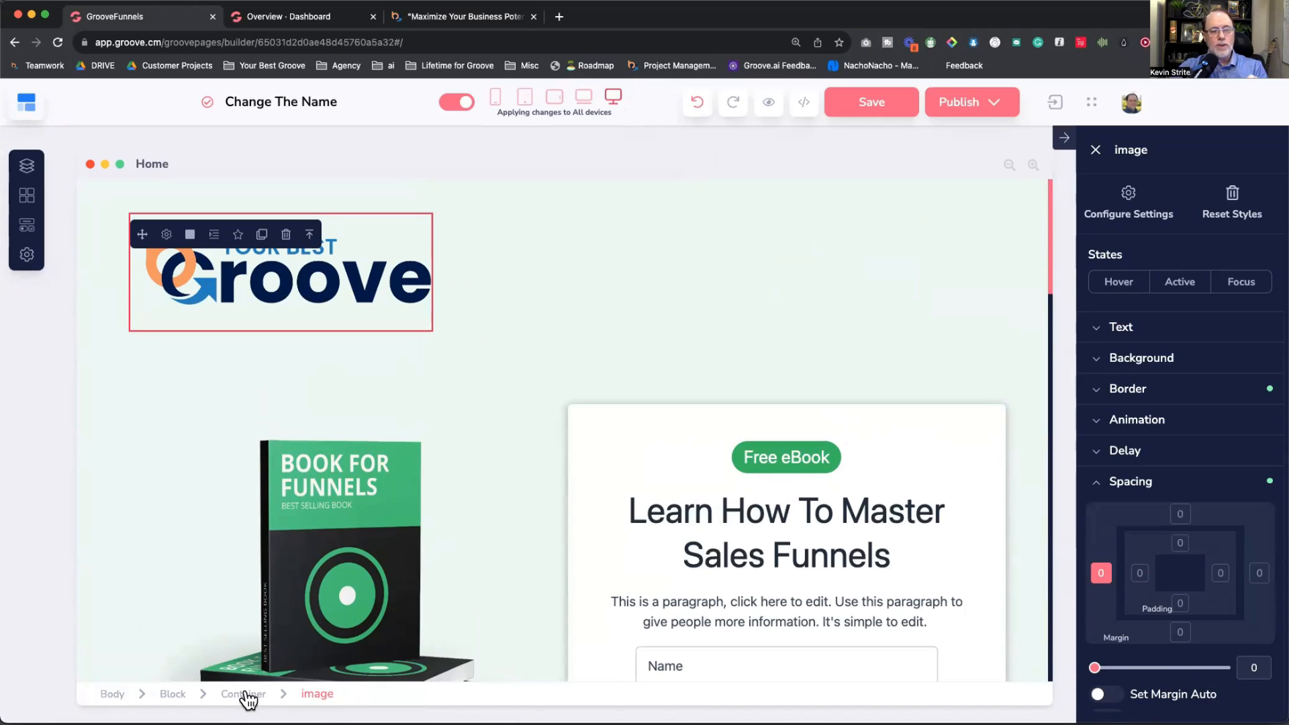
# Step: Set the header container to vertical direction with centred secondary alignment
pyautogui.click(1096, 484)
pyautogui.scroll(-1, 1115, 522)
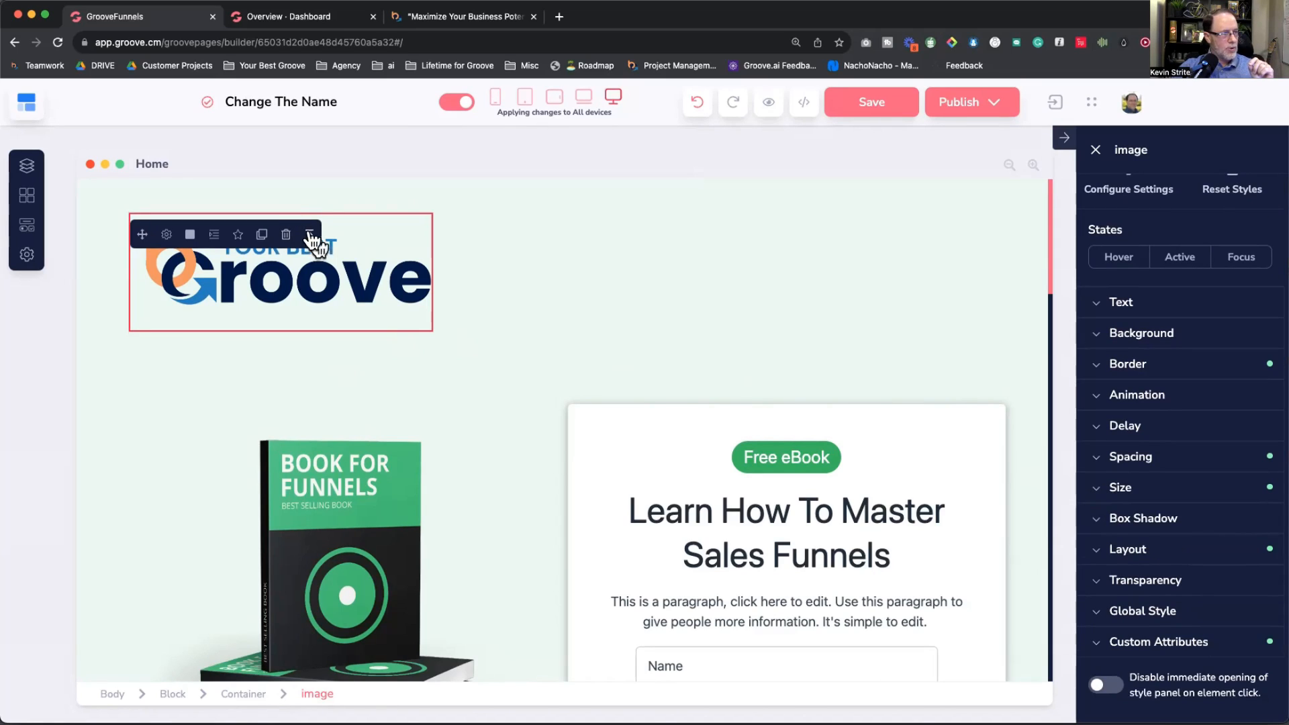
pyautogui.click(236, 692)
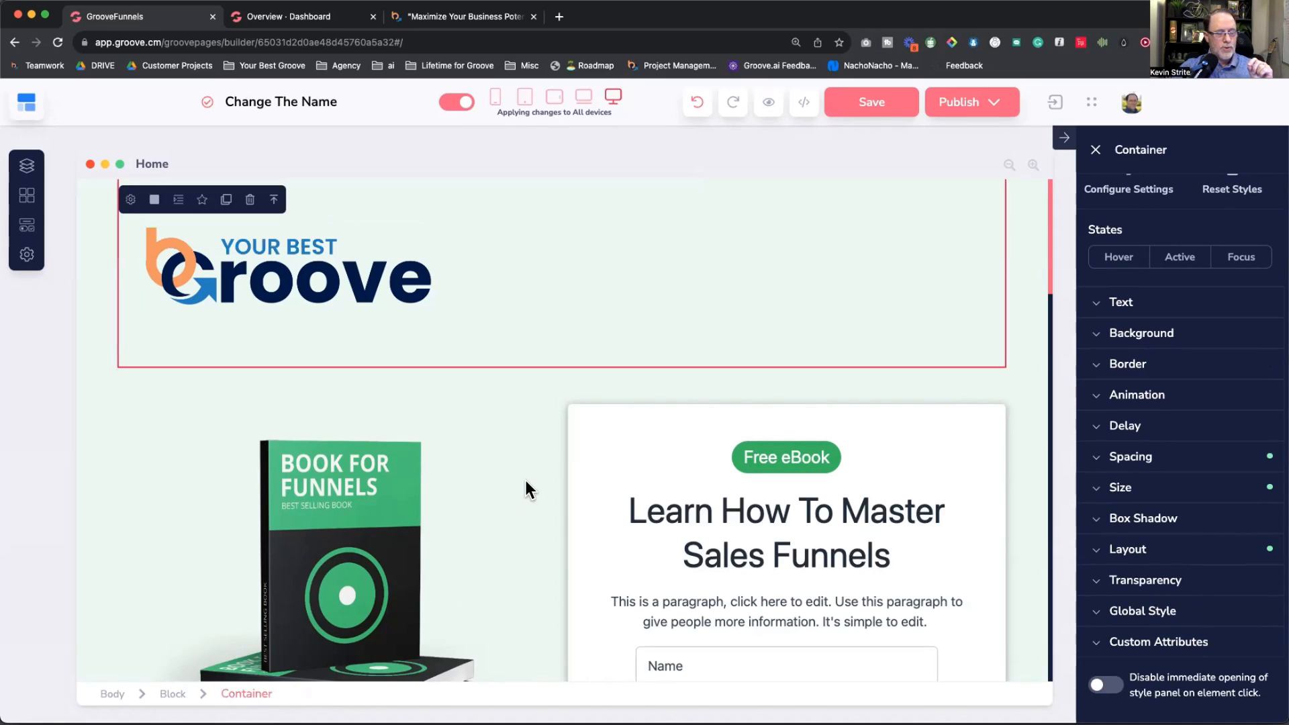
pyautogui.click(1096, 553)
pyautogui.scroll(-3, 1108, 557)
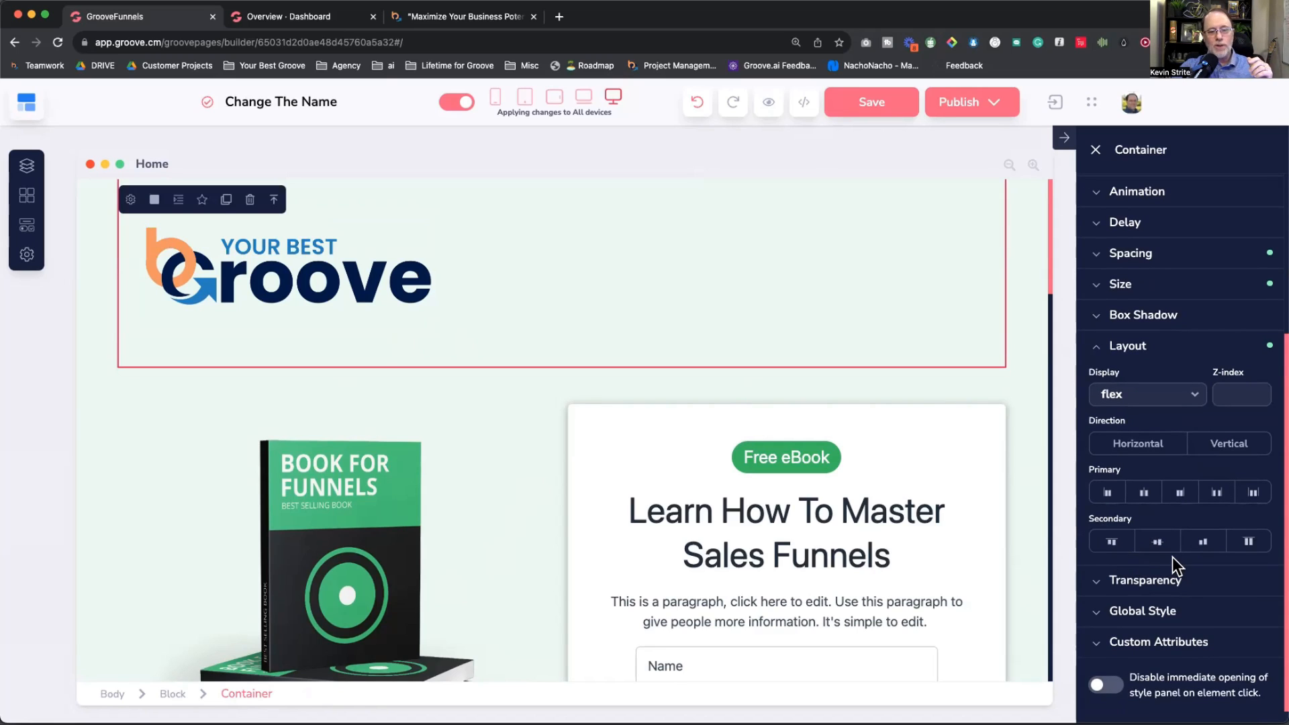
pyautogui.click(1233, 444)
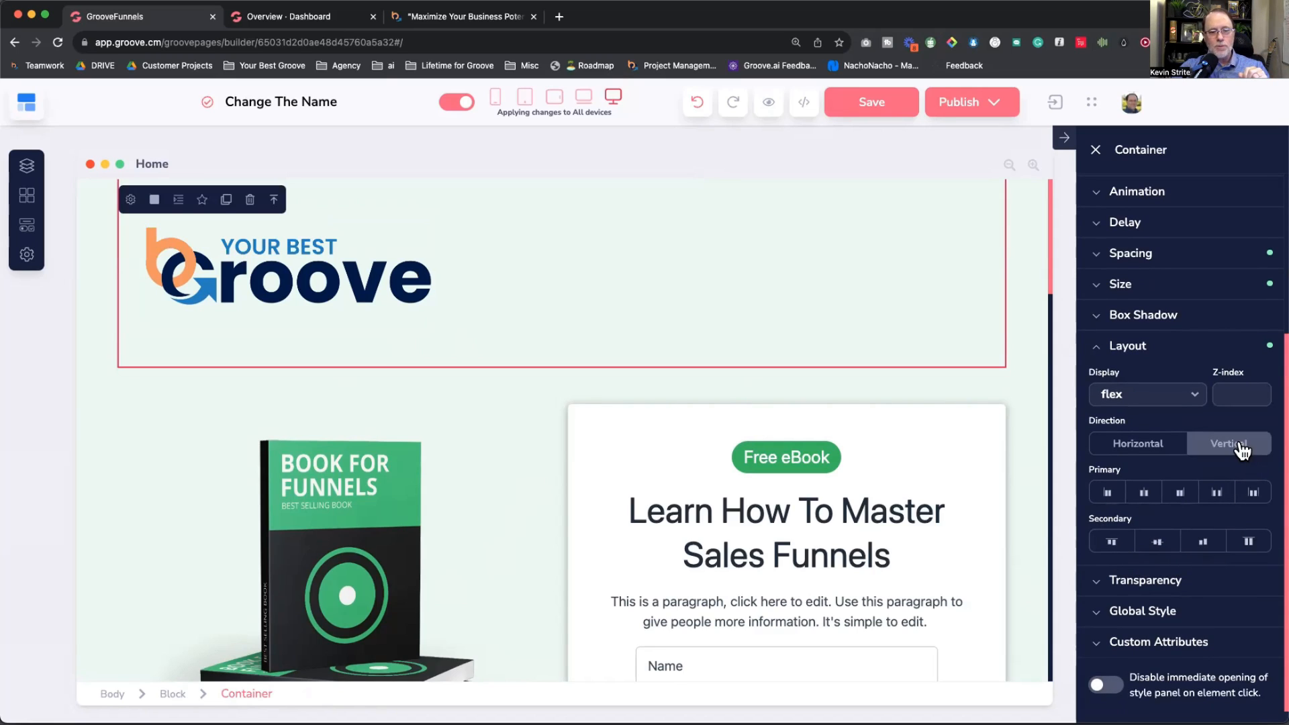
pyautogui.click(1157, 544)
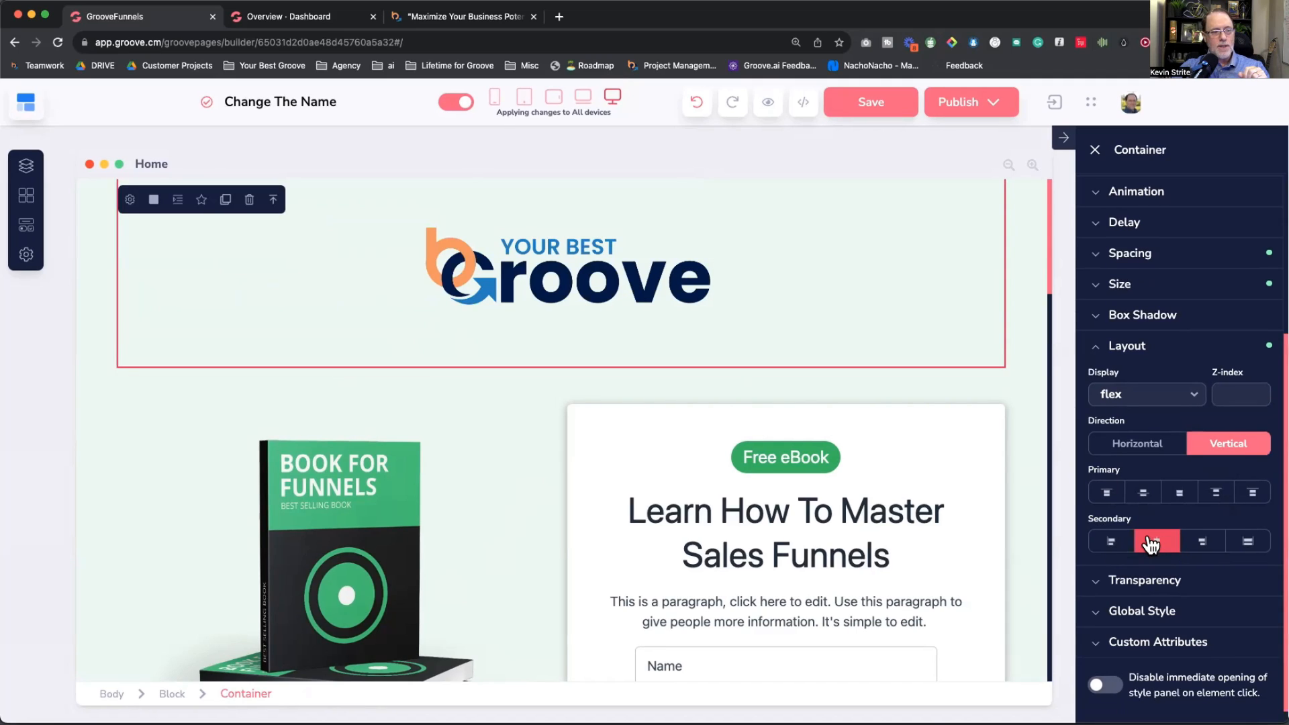
# Step: Try left and right logo alignment, settle on centre, and check the mobile preview
pyautogui.click(1113, 543)
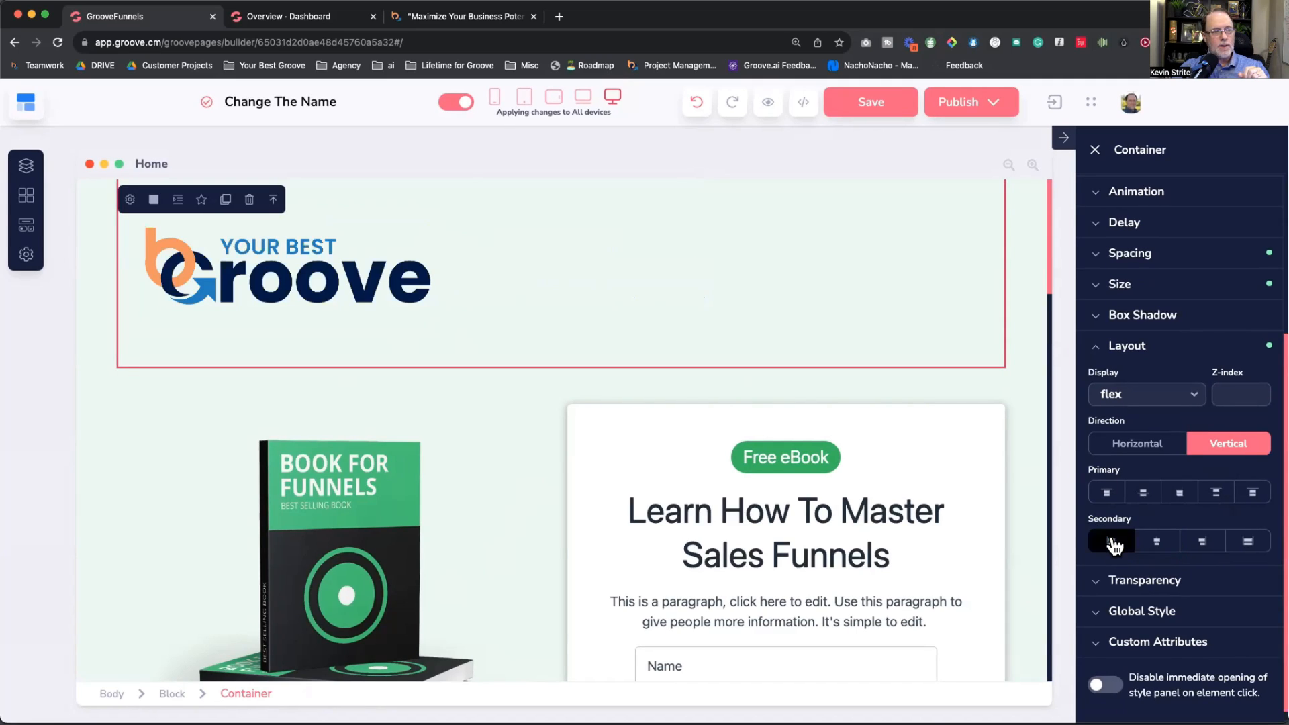
pyautogui.click(1155, 544)
pyautogui.click(1202, 551)
pyautogui.click(1159, 543)
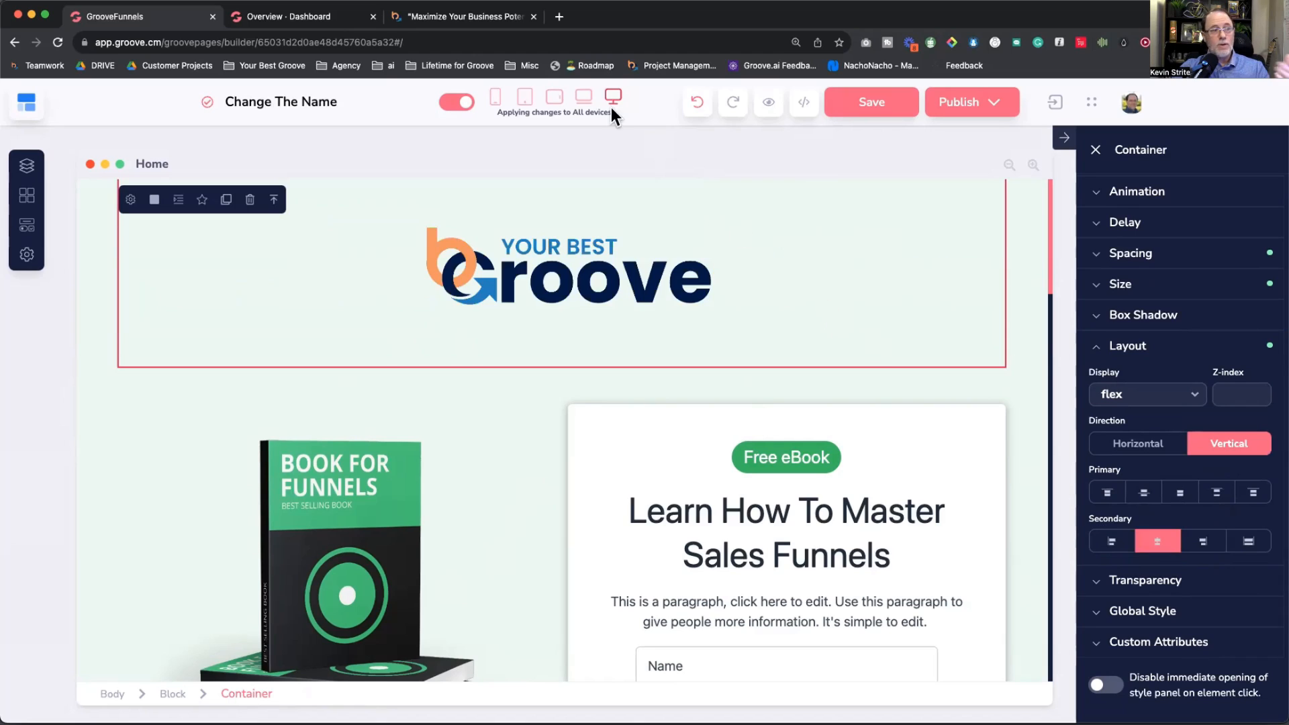
pyautogui.click(495, 97)
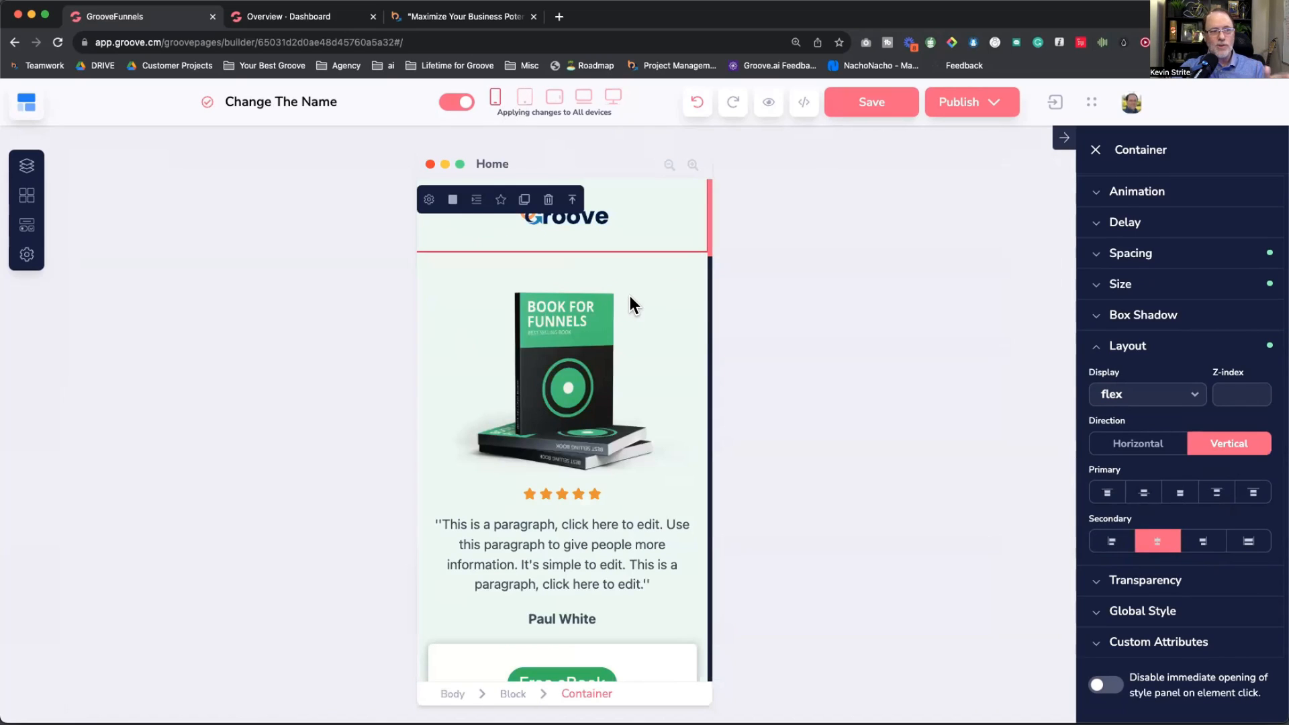
pyautogui.click(613, 98)
# Step: Review the logo's layout settings and confirm the container stays vertically stacked
pyautogui.click(579, 274)
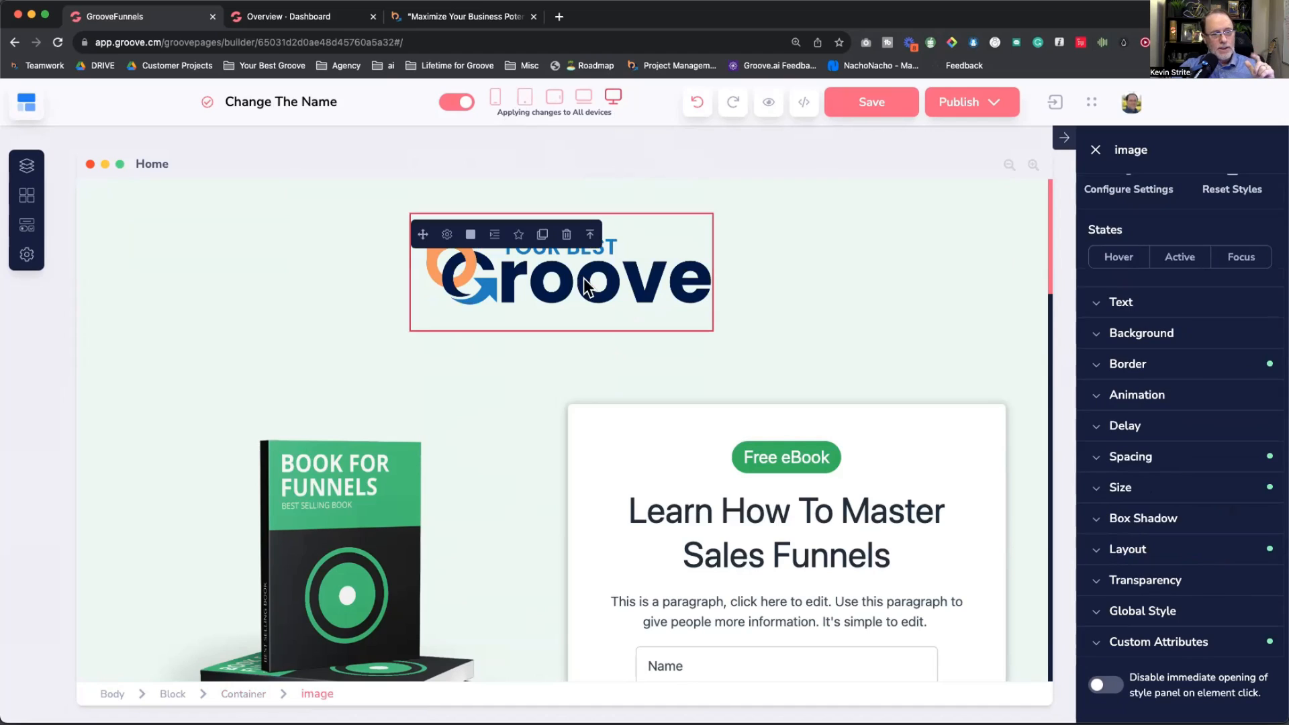
pyautogui.click(1118, 548)
pyautogui.scroll(-1, 1124, 549)
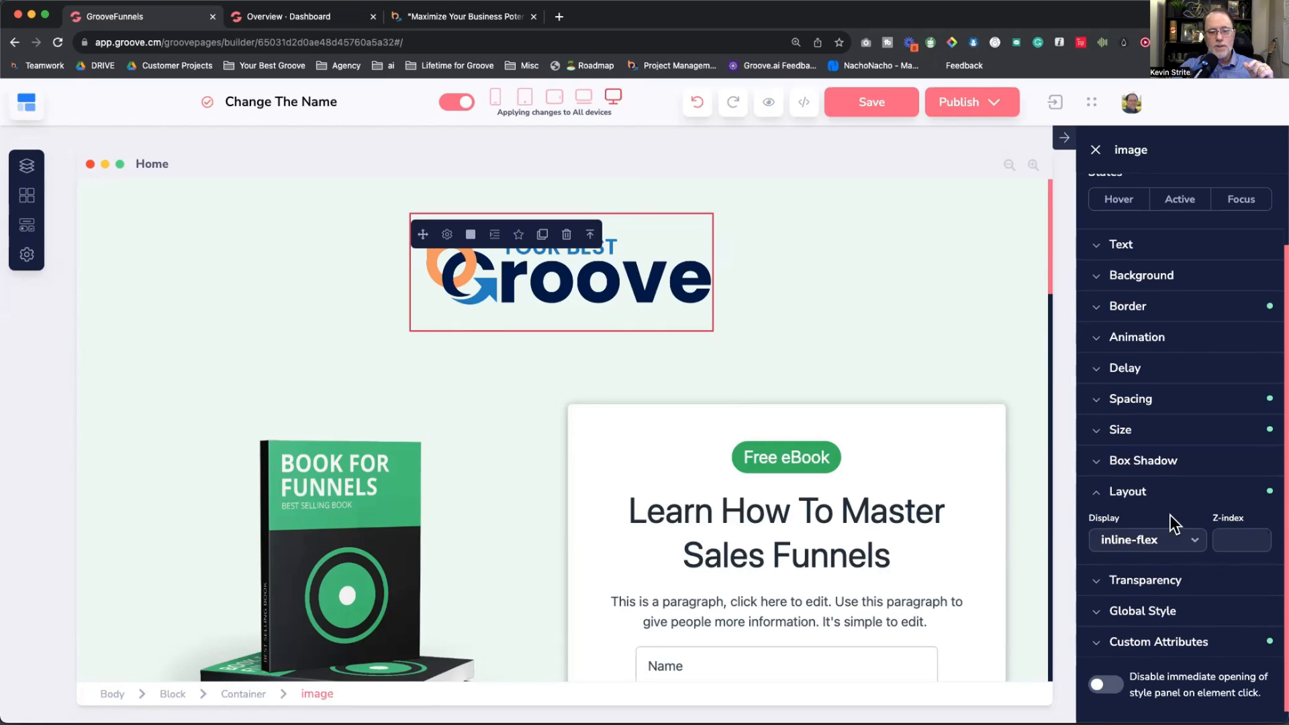
pyautogui.click(1122, 497)
pyautogui.click(1132, 545)
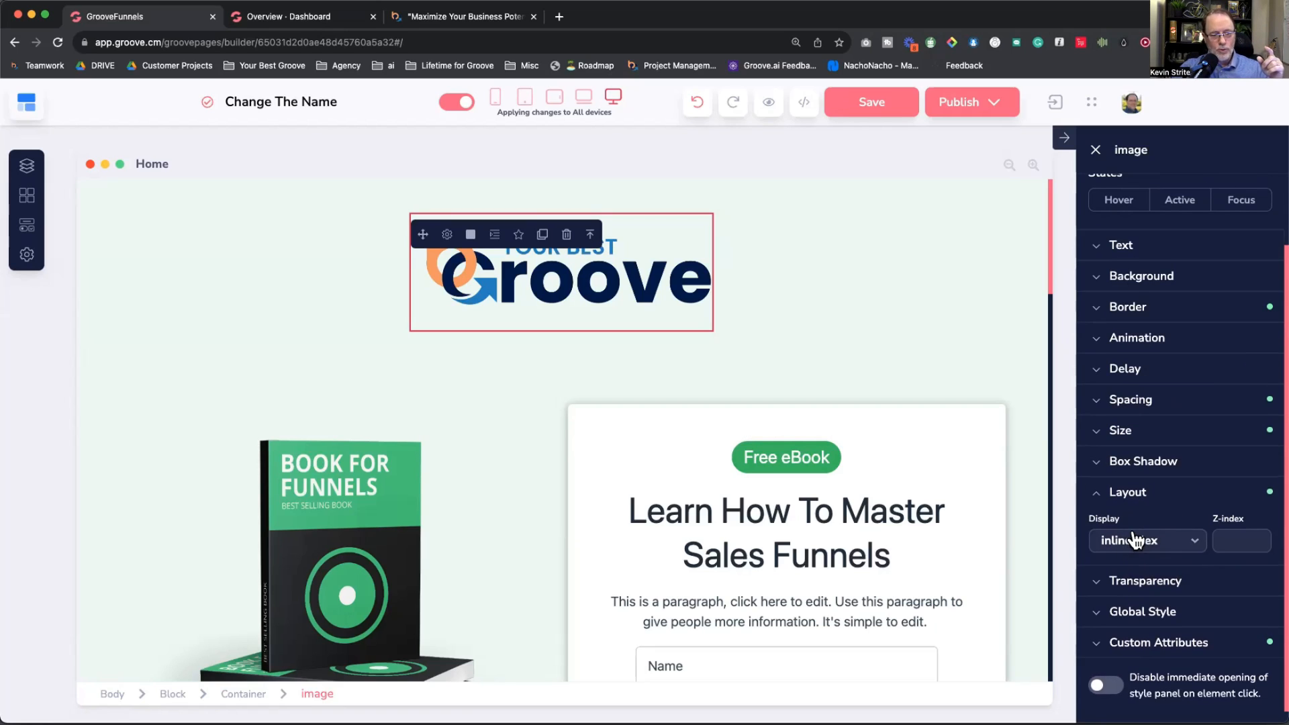
pyautogui.click(786, 353)
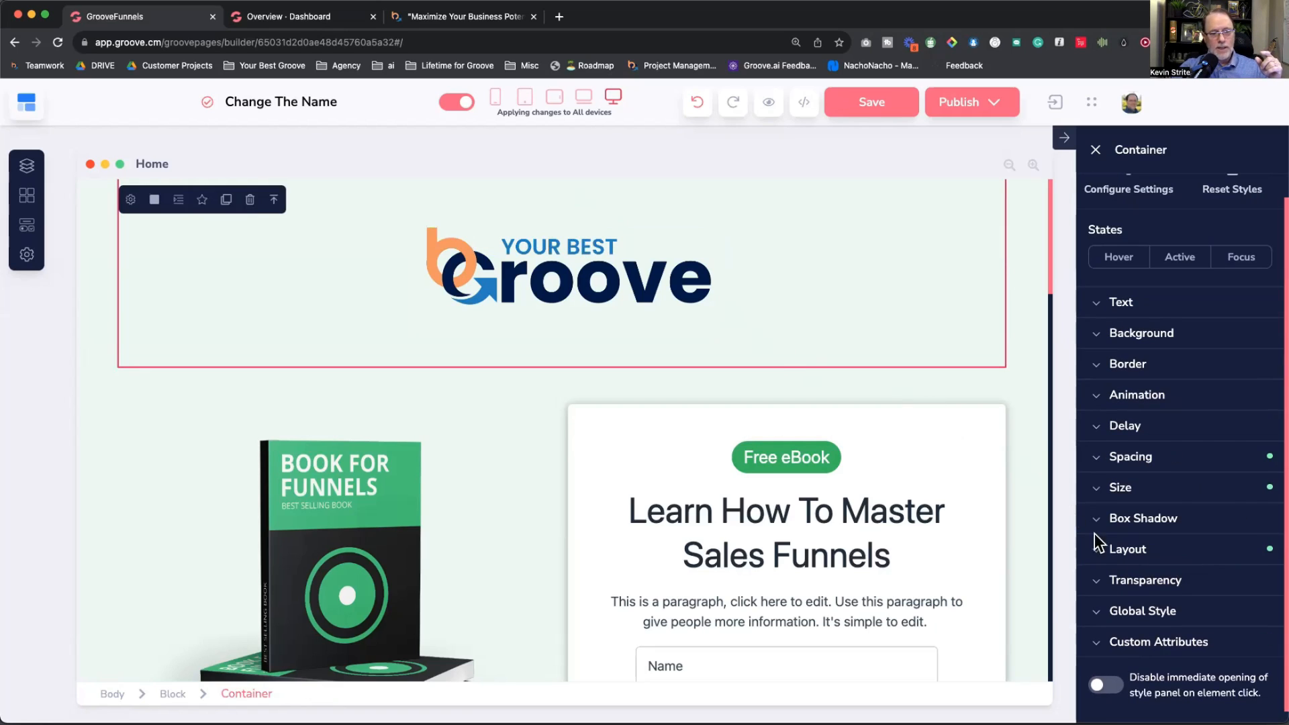
pyautogui.click(1128, 548)
pyautogui.click(1229, 445)
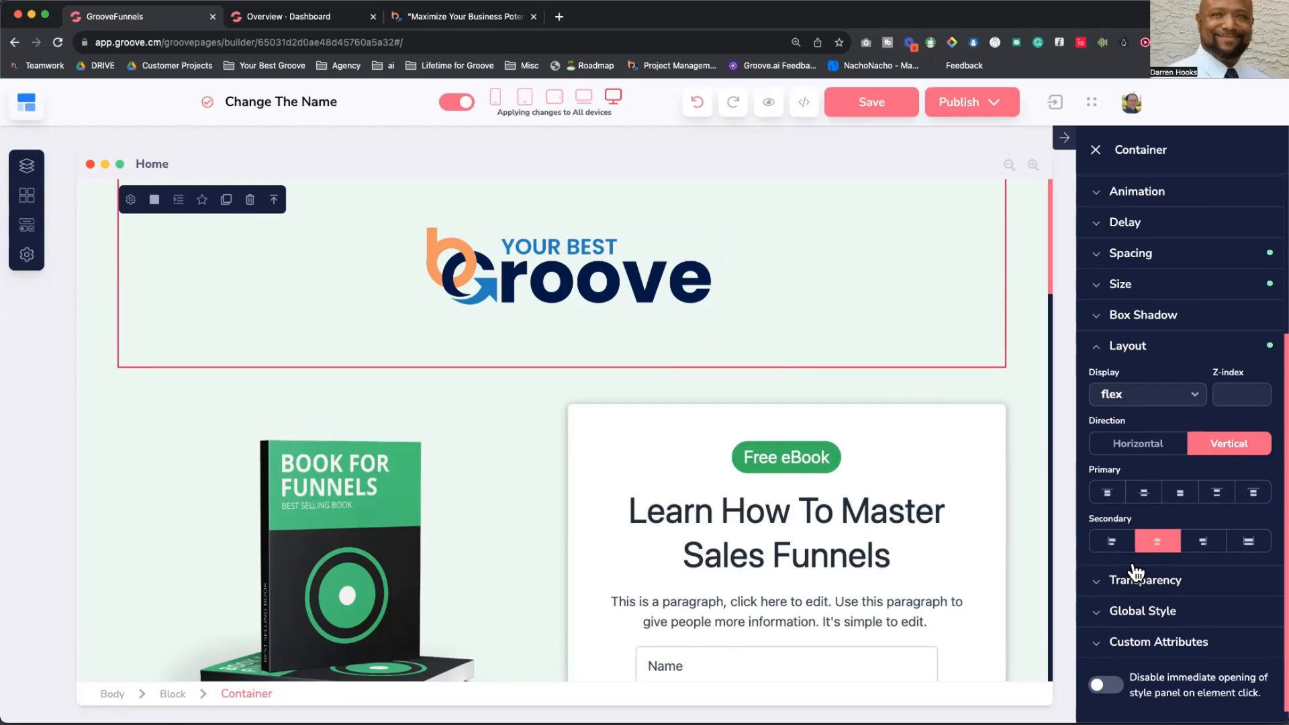
pyautogui.click(580, 276)
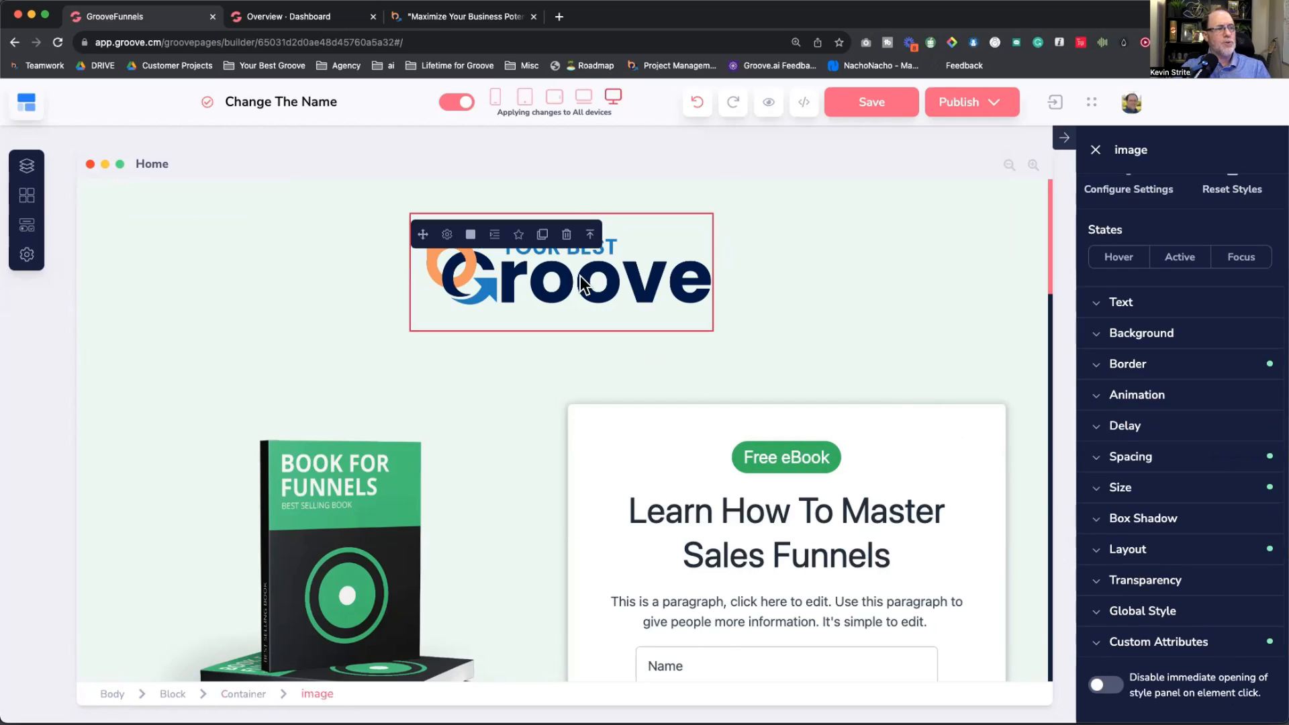
# Step: Duplicate the logo and give its container a green #18cd5e background
pyautogui.click(543, 234)
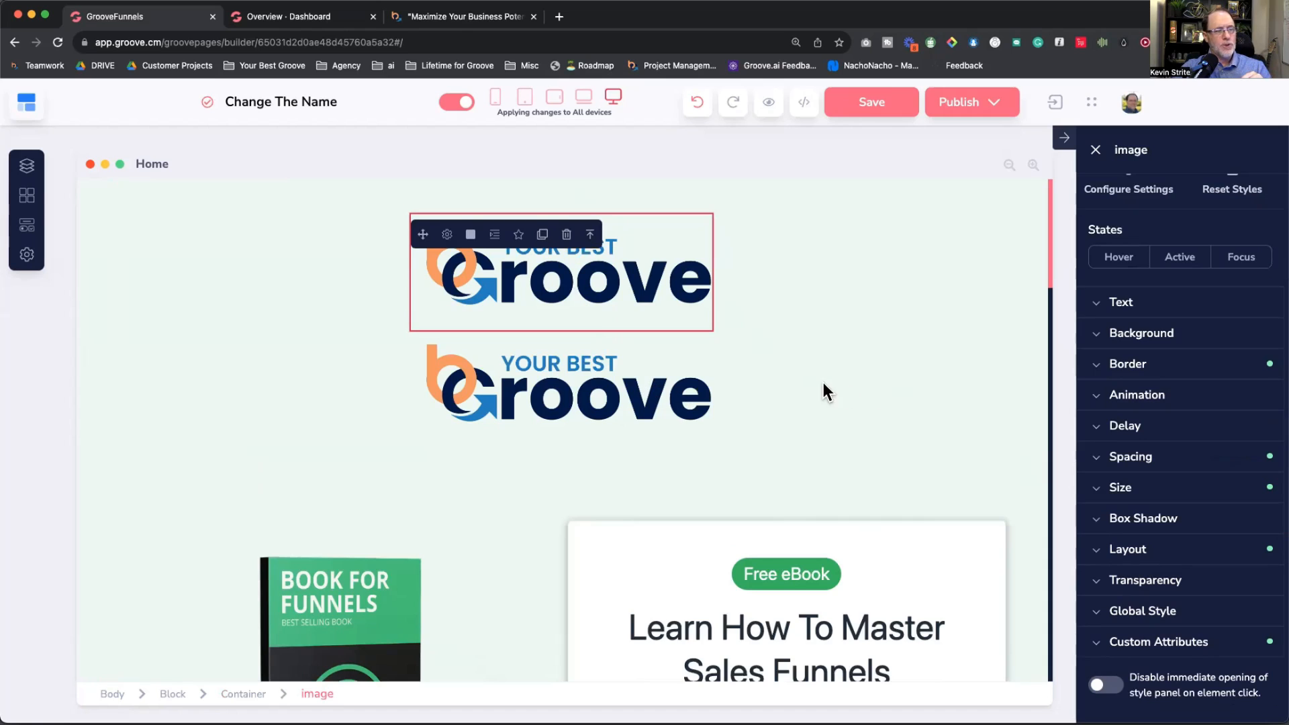
pyautogui.click(816, 330)
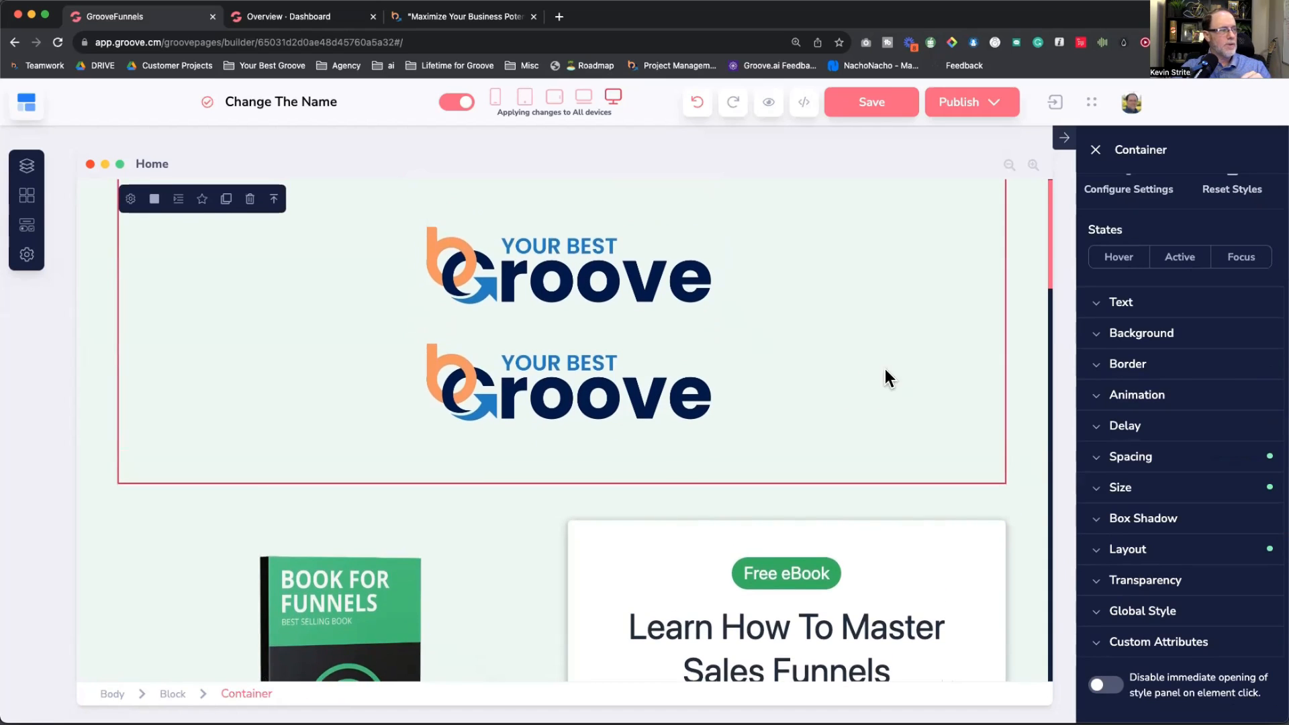
pyautogui.click(1129, 336)
pyautogui.click(1253, 373)
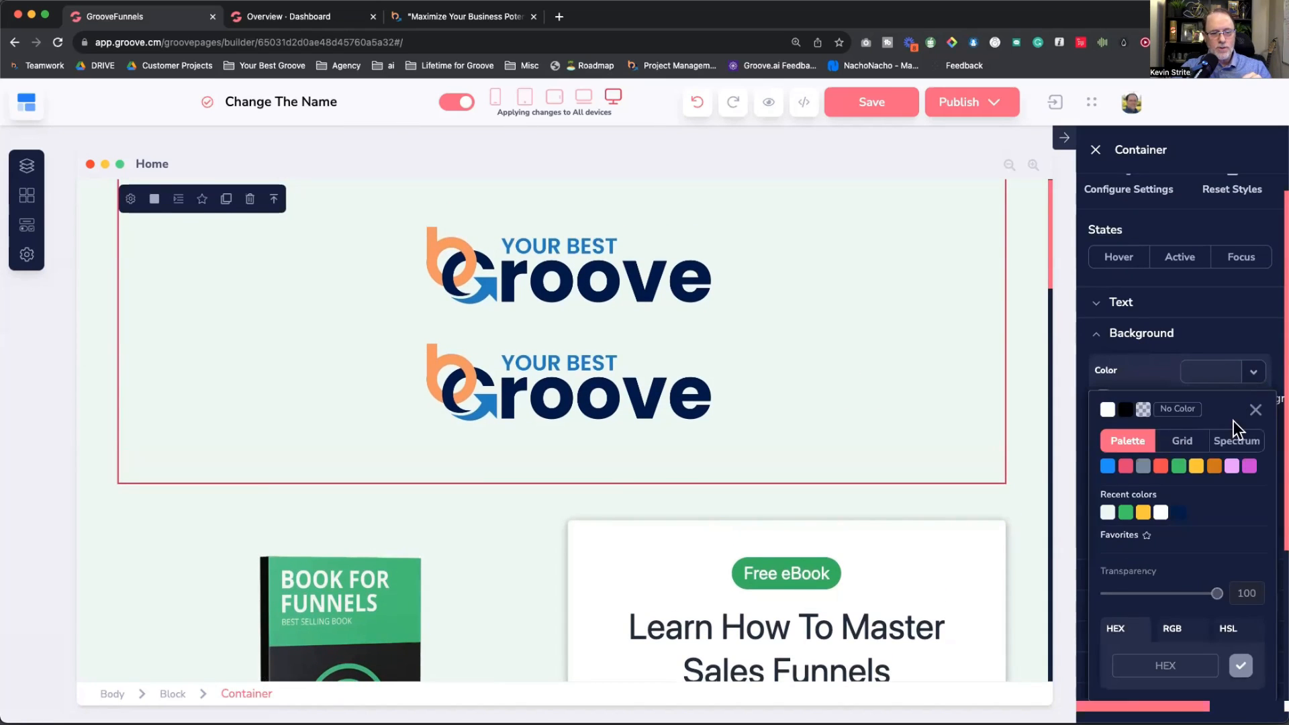
pyautogui.click(1126, 512)
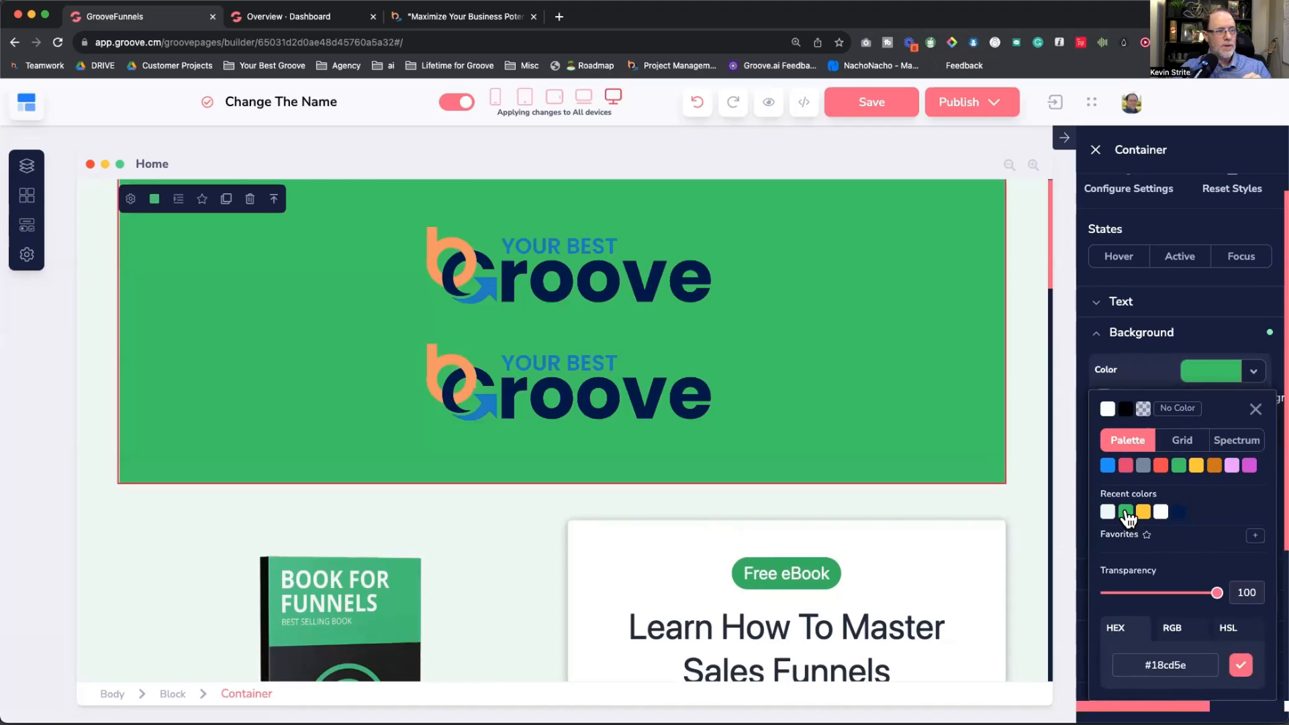
pyautogui.click(1017, 384)
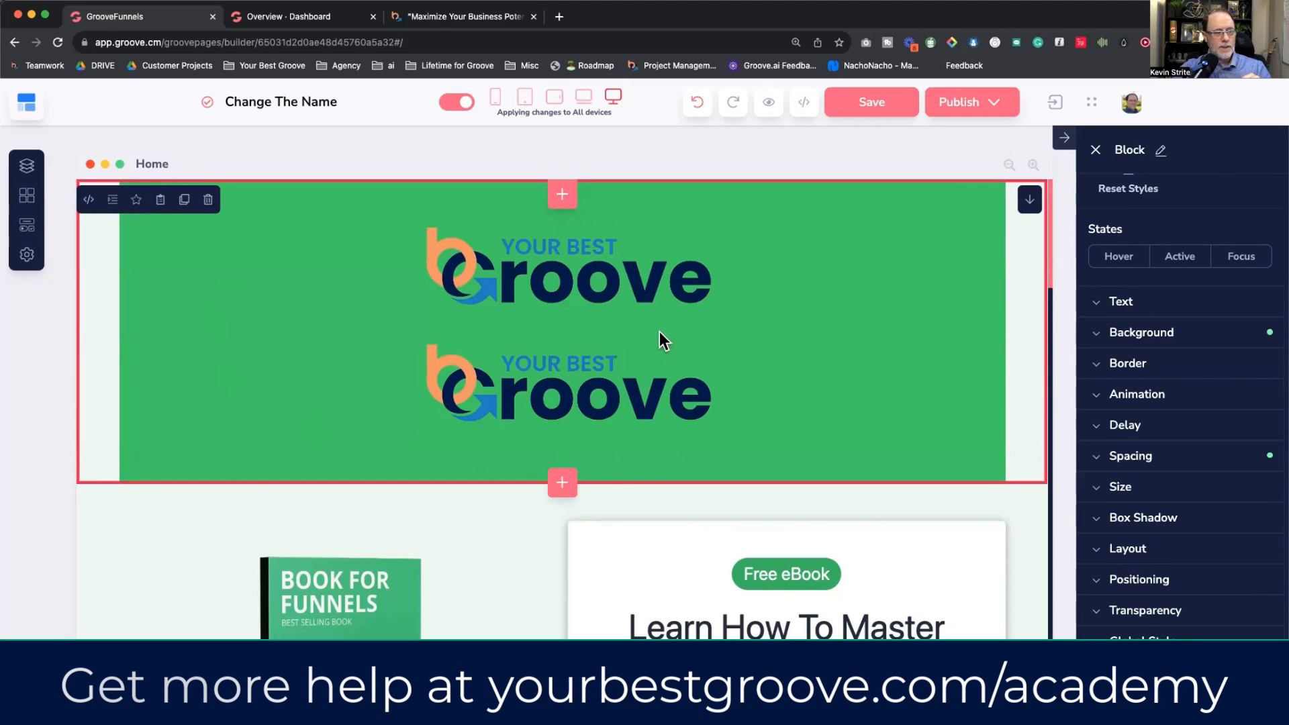
pyautogui.click(659, 331)
pyautogui.click(1118, 551)
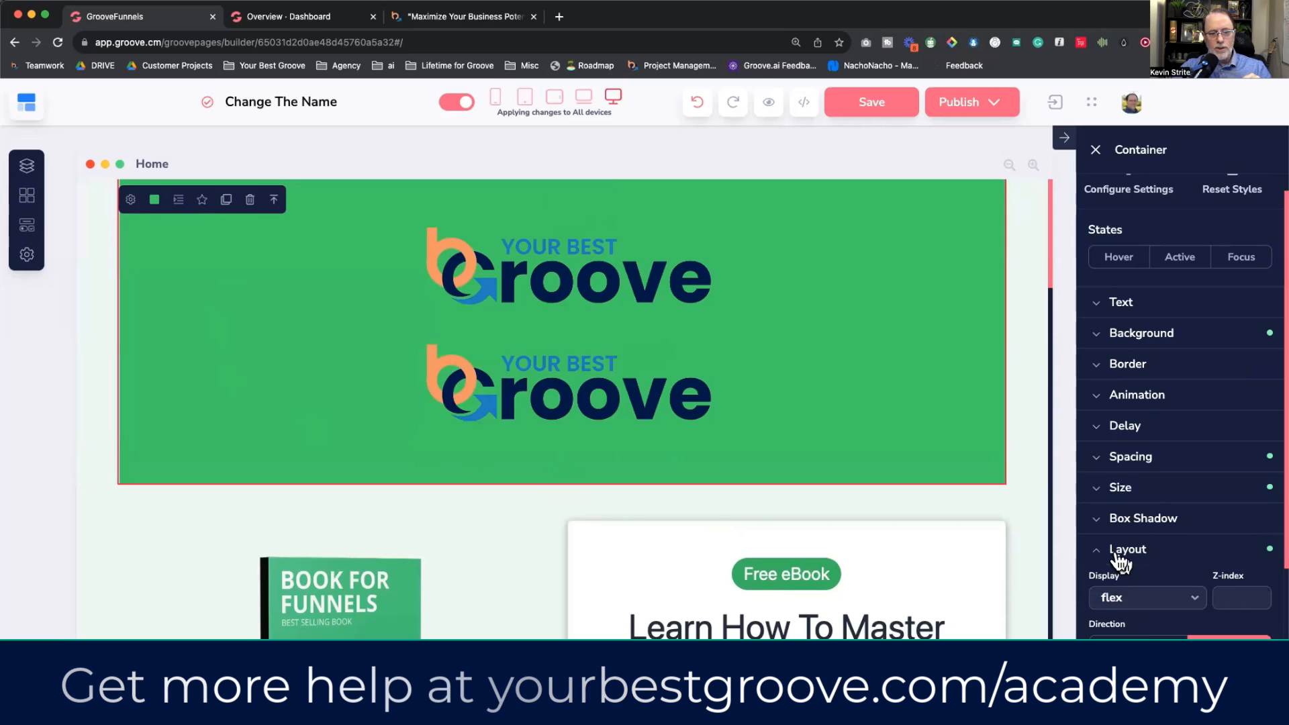
pyautogui.scroll(-3, 1121, 557)
pyautogui.click(1152, 544)
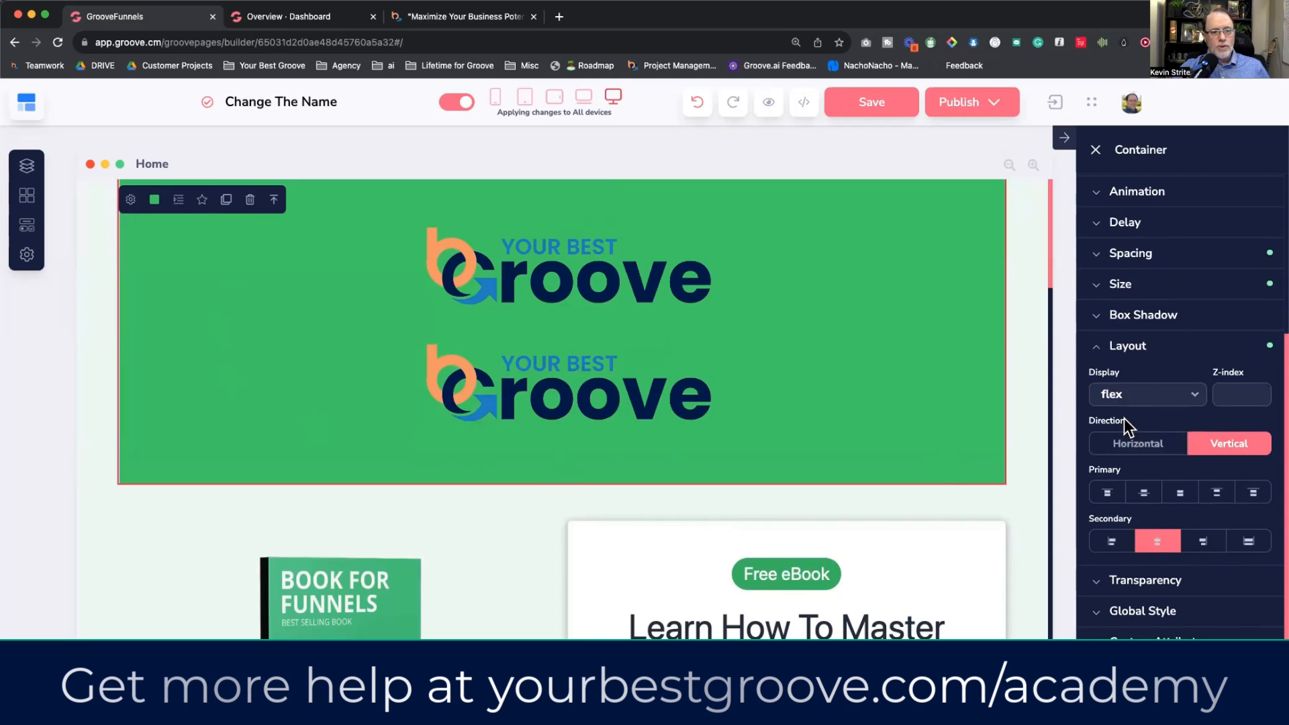
# Step: Give the header container a fixed height of 1100 px
pyautogui.click(1120, 284)
pyautogui.click(1148, 421)
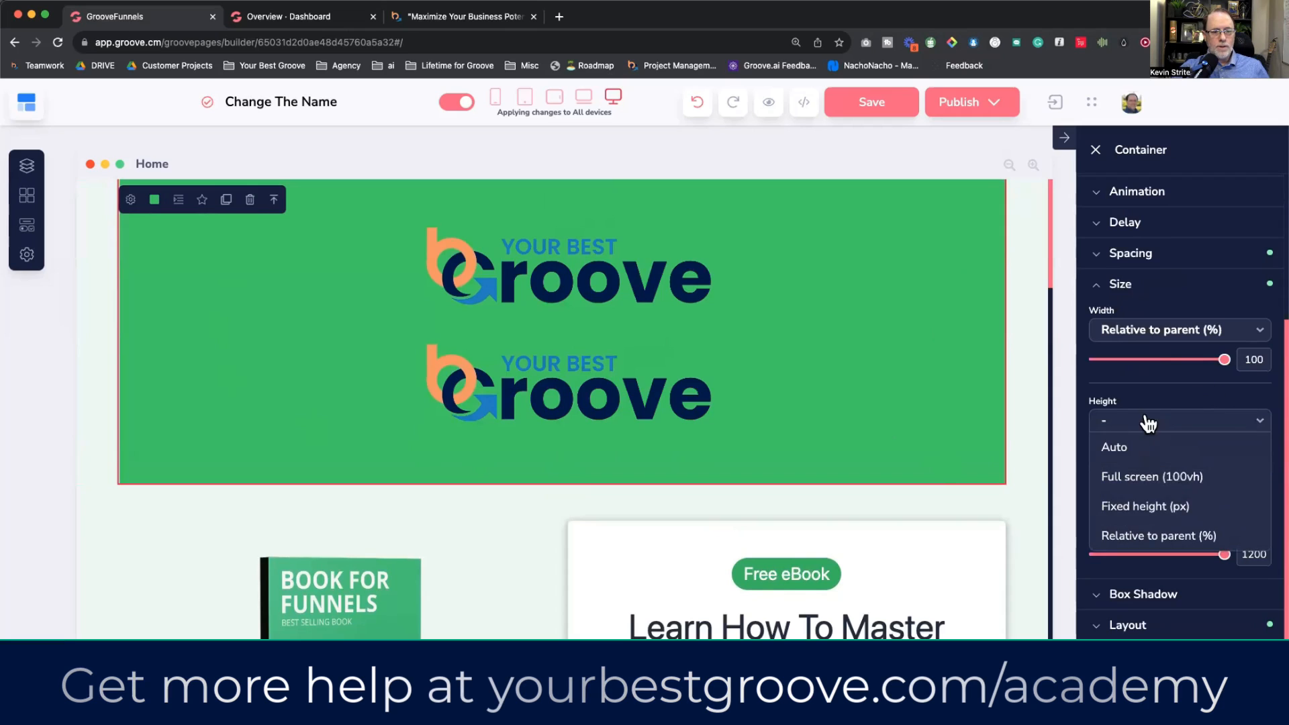
pyautogui.click(1116, 508)
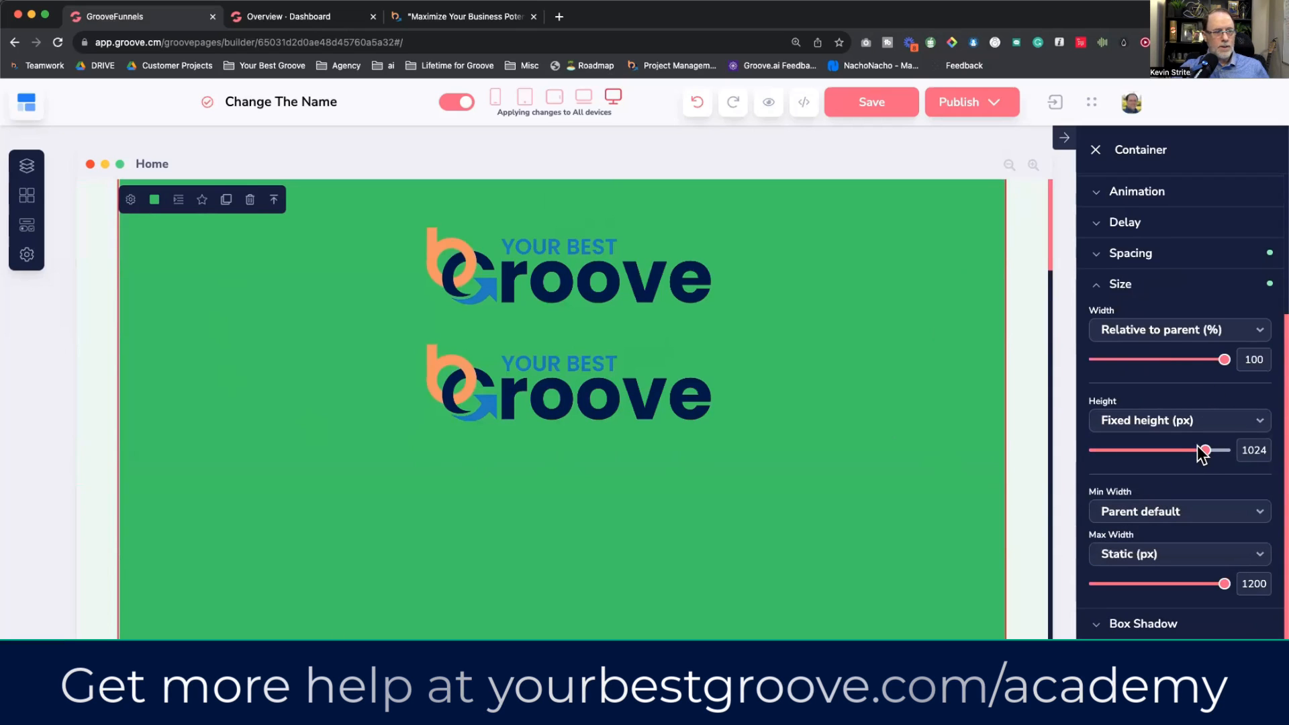
pyautogui.moveTo(1202, 455); pyautogui.dragTo(1214, 451)
pyautogui.scroll(-2, 1195, 510)
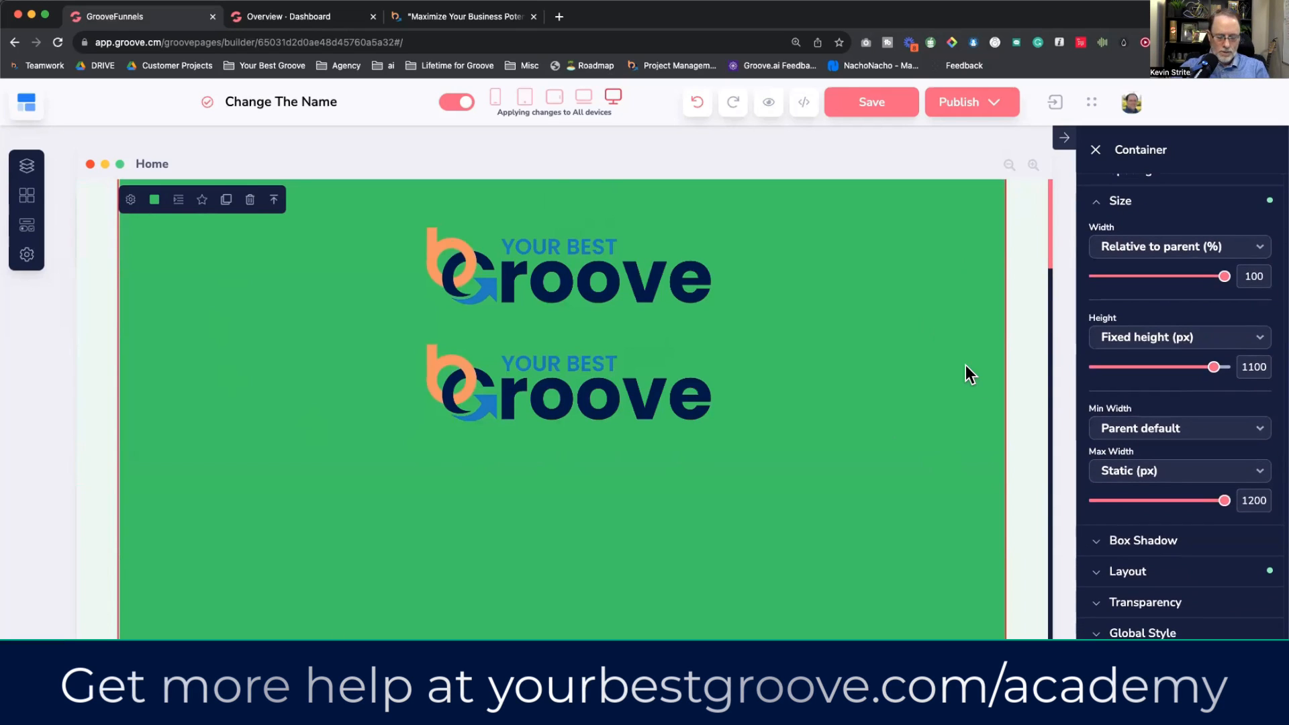
pyautogui.press('super+minus')
pyautogui.press('super+minus')
pyautogui.click(855, 363)
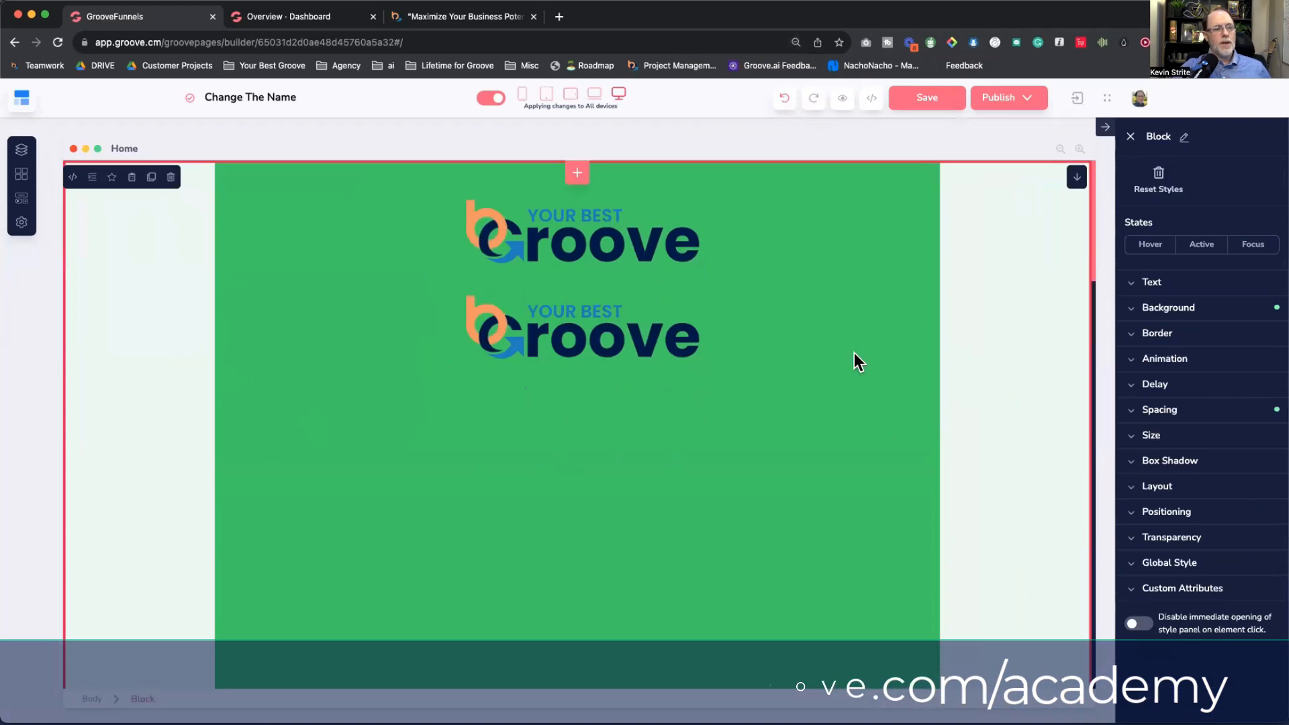
pyautogui.click(877, 352)
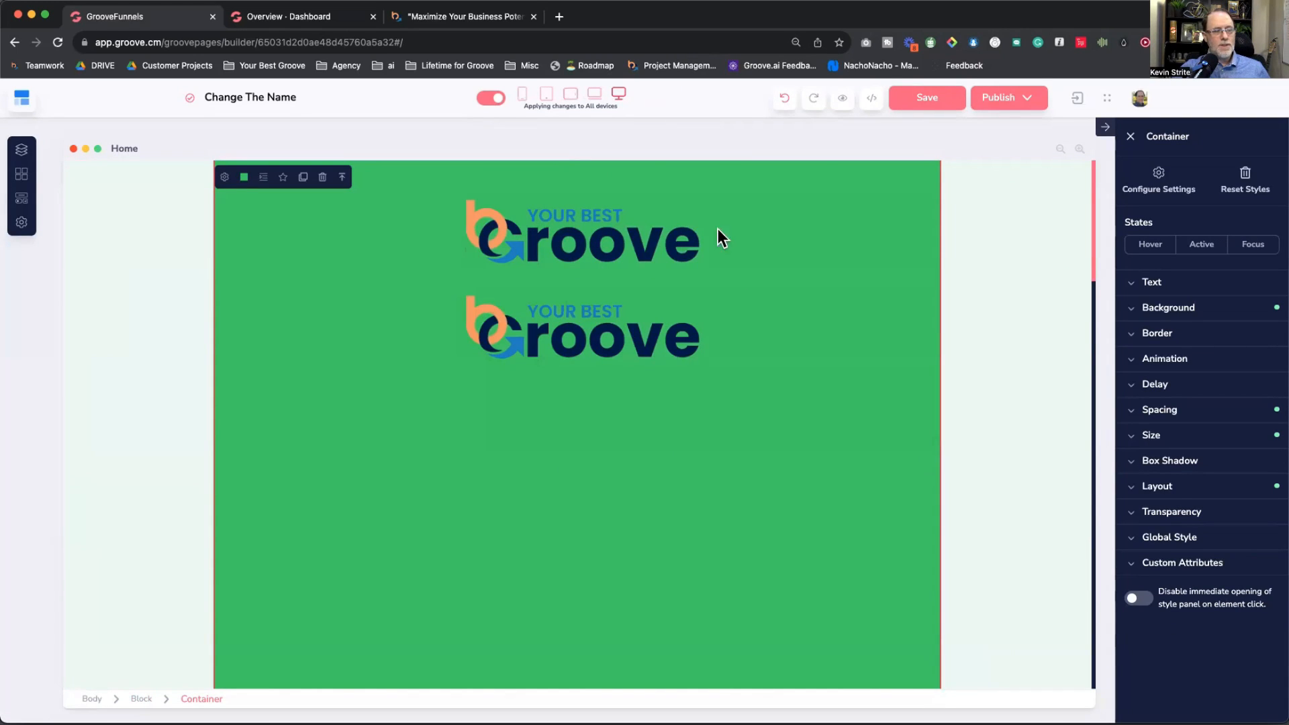
pyautogui.click(1156, 485)
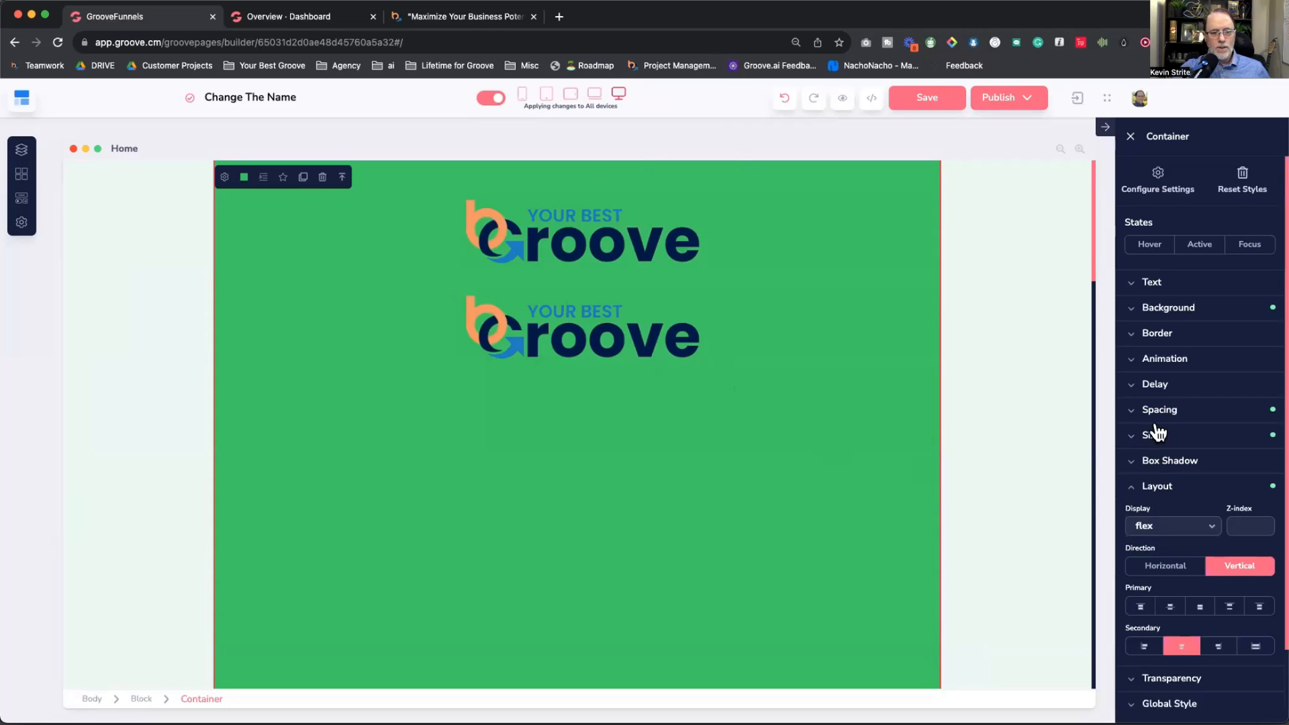
pyautogui.scroll(-1, 1156, 432)
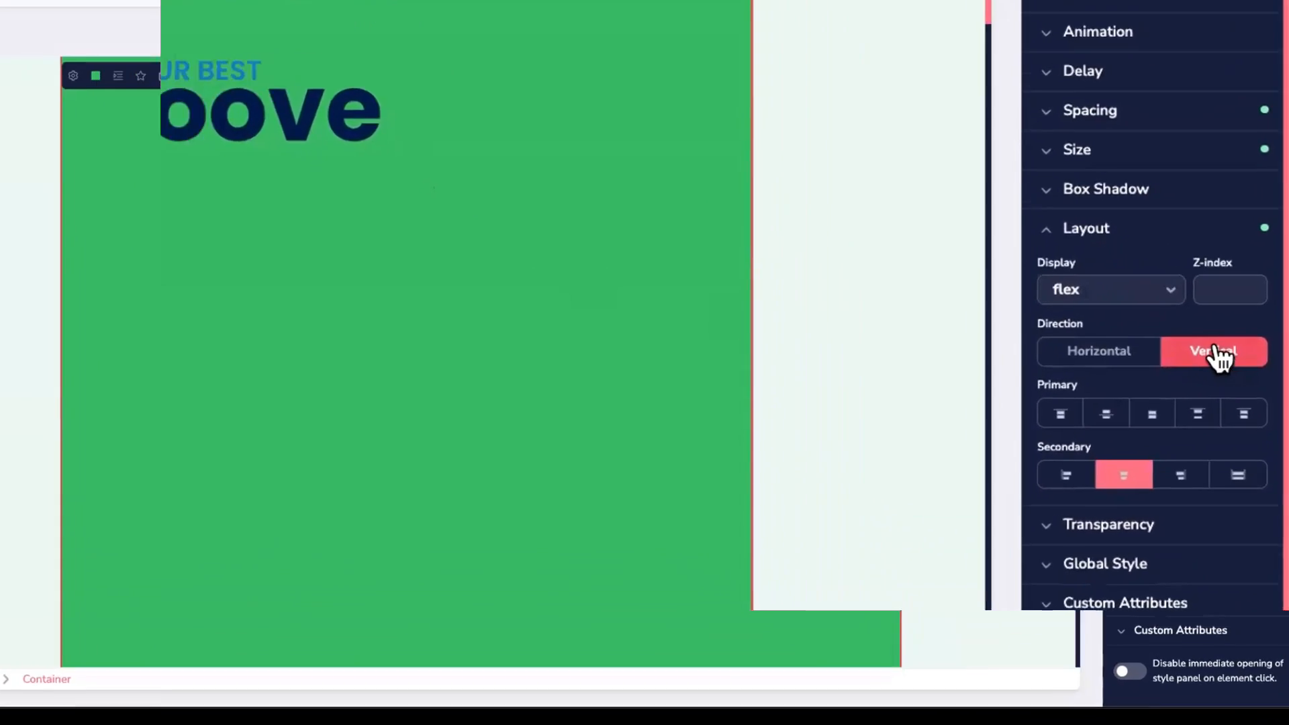
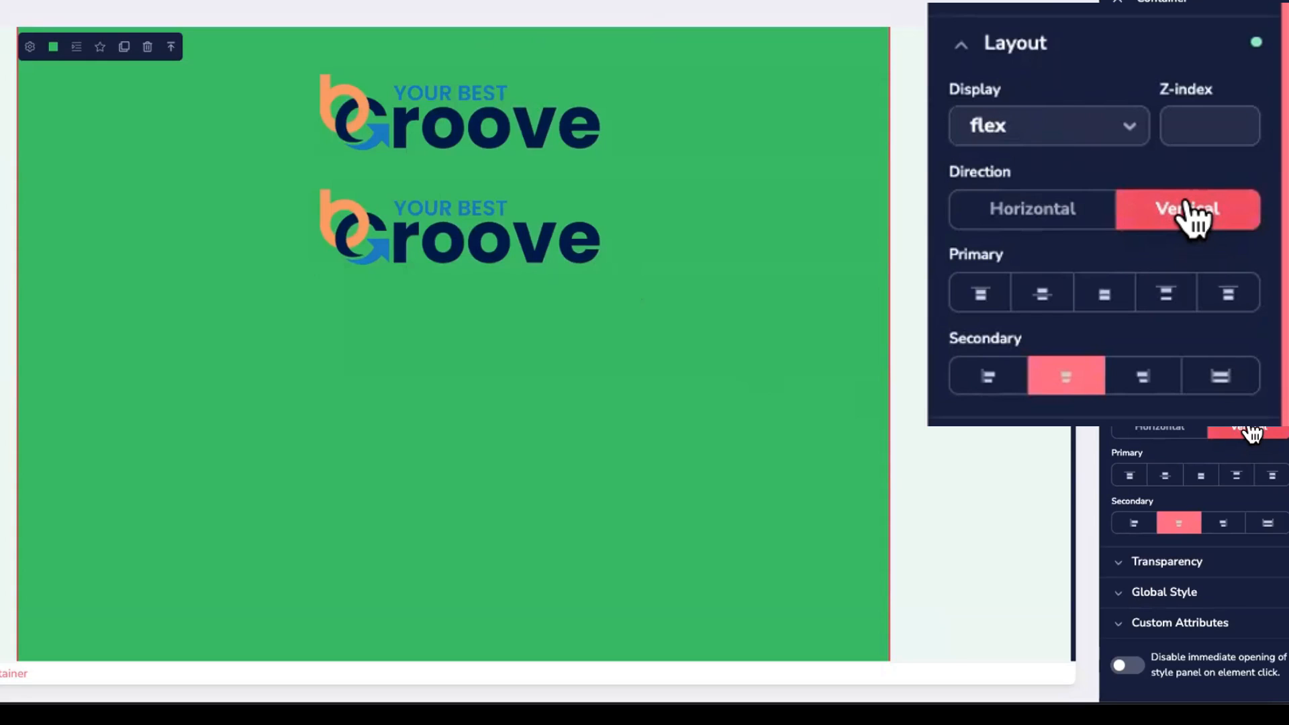
# Step: Set the logo container to Vertical direction, testing top/centre/bottom and left/centre/right alignments before re-centring
pyautogui.click(1035, 210)
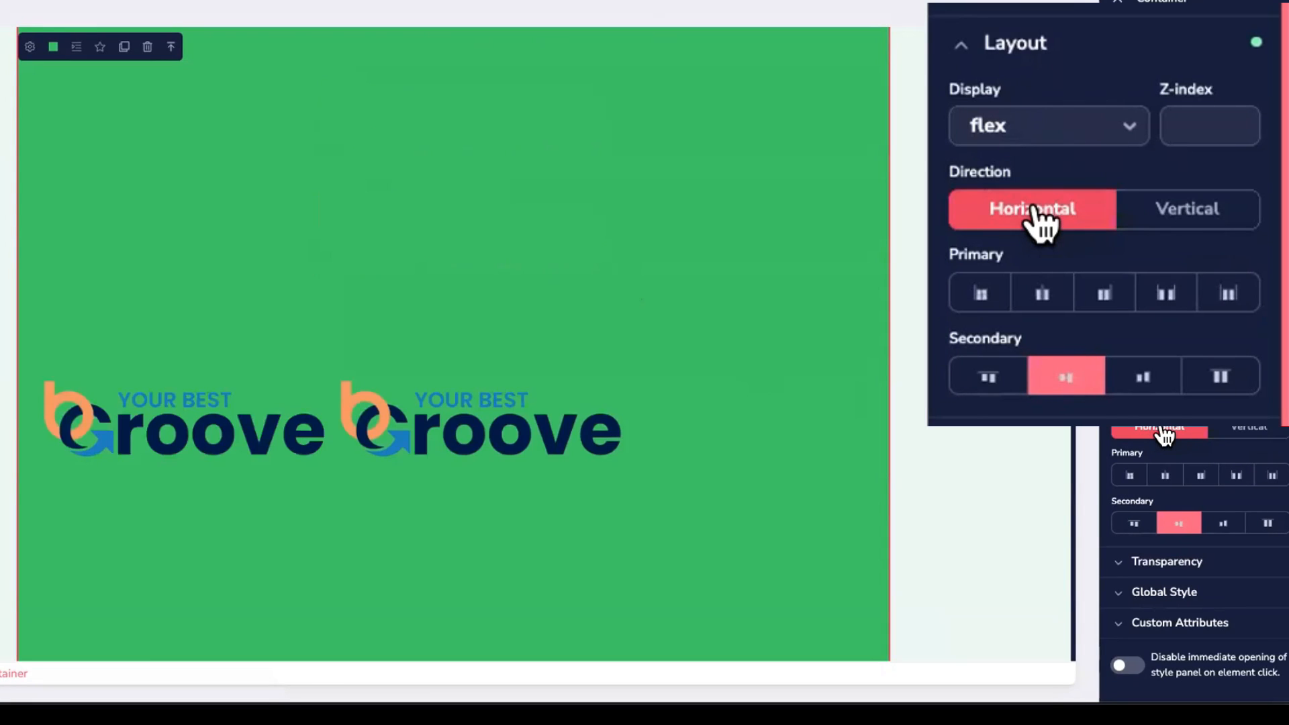
pyautogui.click(1171, 216)
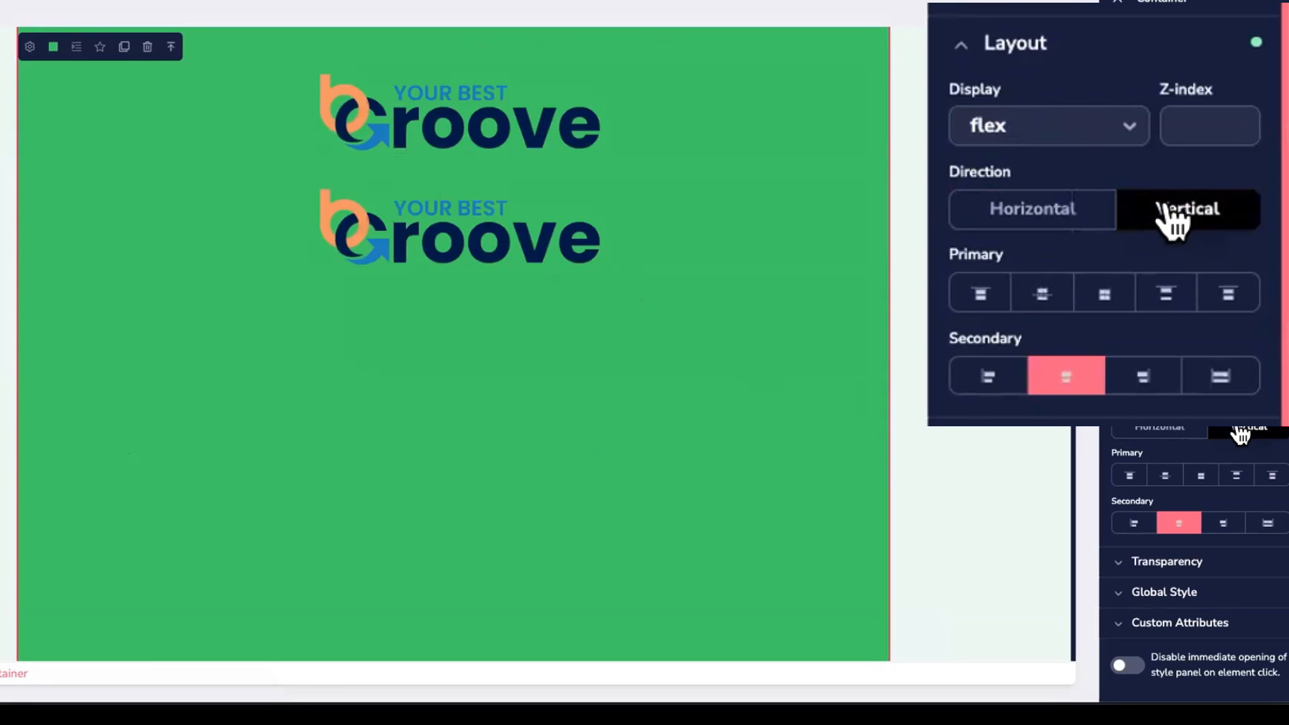
pyautogui.click(977, 295)
pyautogui.click(1051, 301)
pyautogui.click(1099, 296)
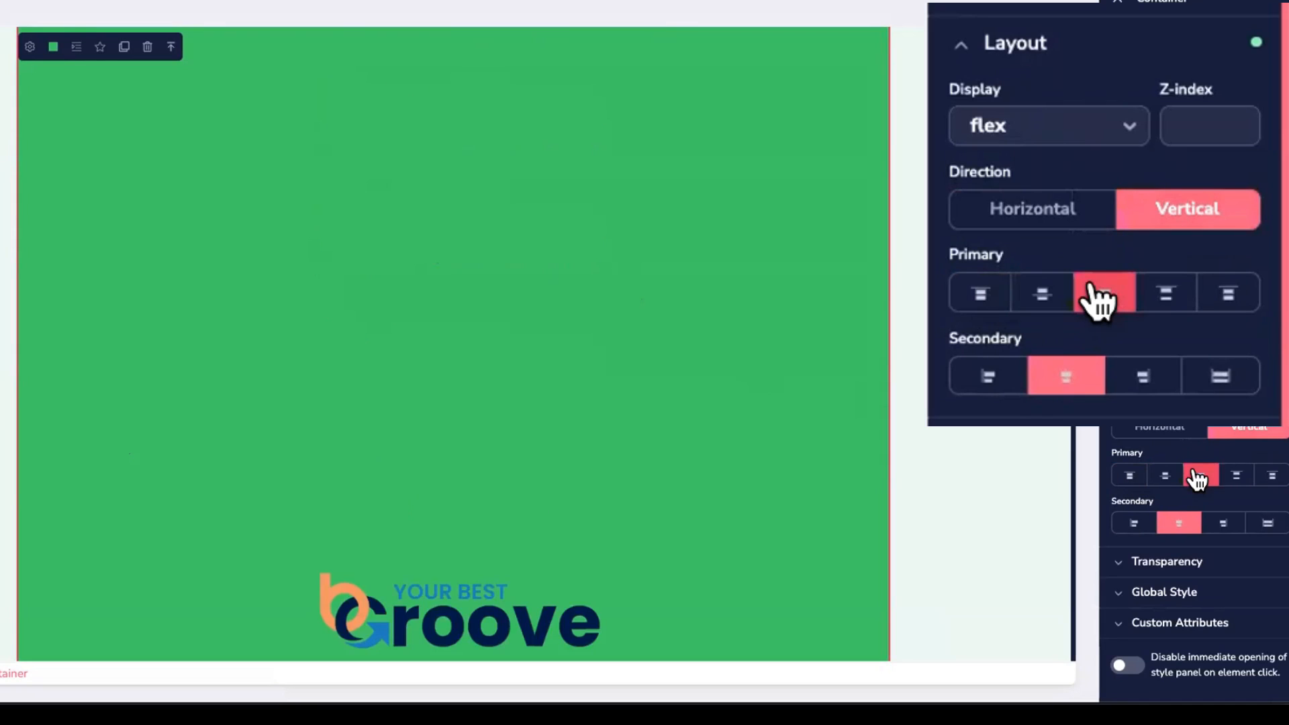
pyautogui.click(991, 366)
pyautogui.click(1053, 370)
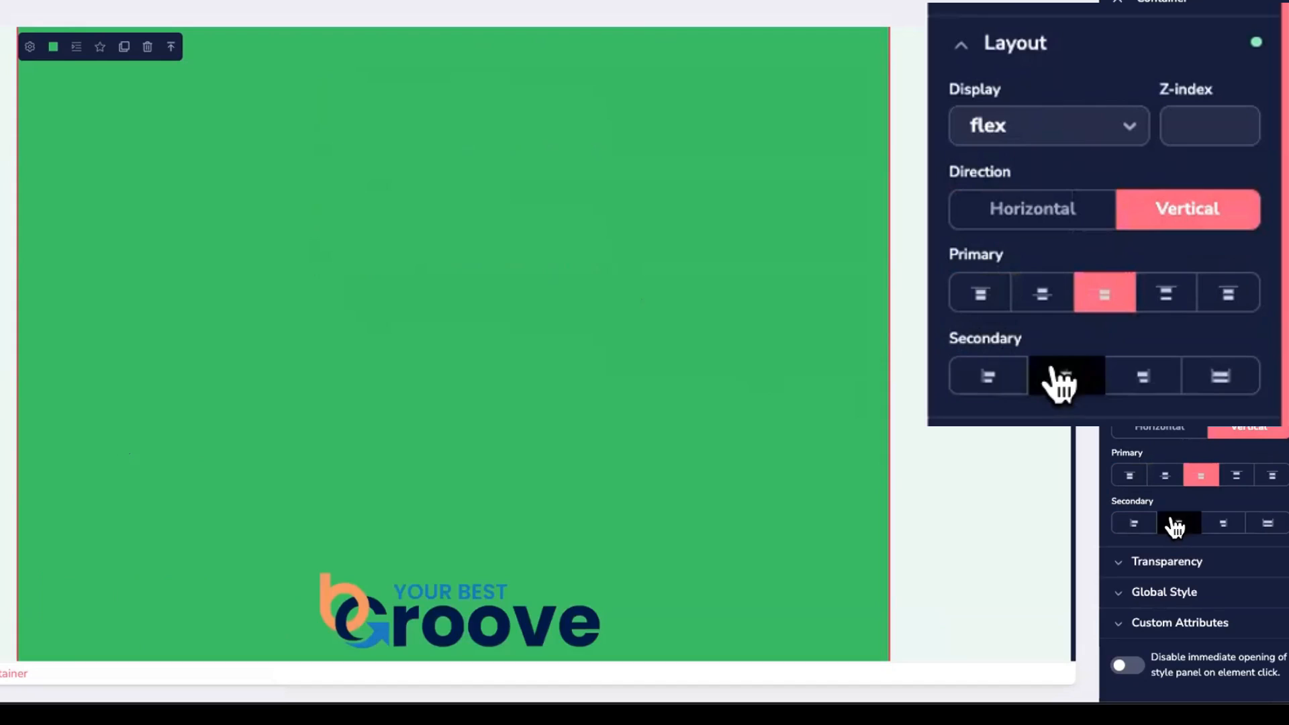
pyautogui.click(1135, 372)
pyautogui.click(1074, 378)
# Step: Compare side-by-side alignments, then settle on vertical stacking with both alignments centred
pyautogui.click(1026, 215)
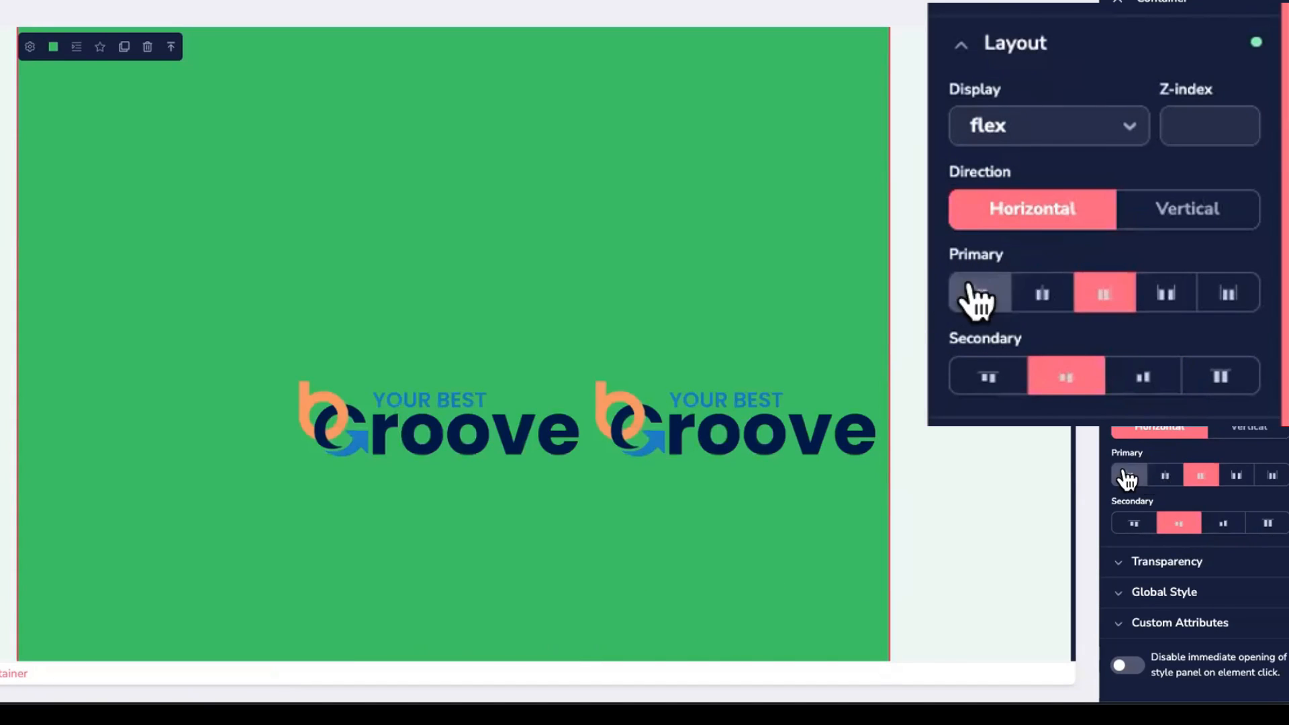
pyautogui.click(1025, 289)
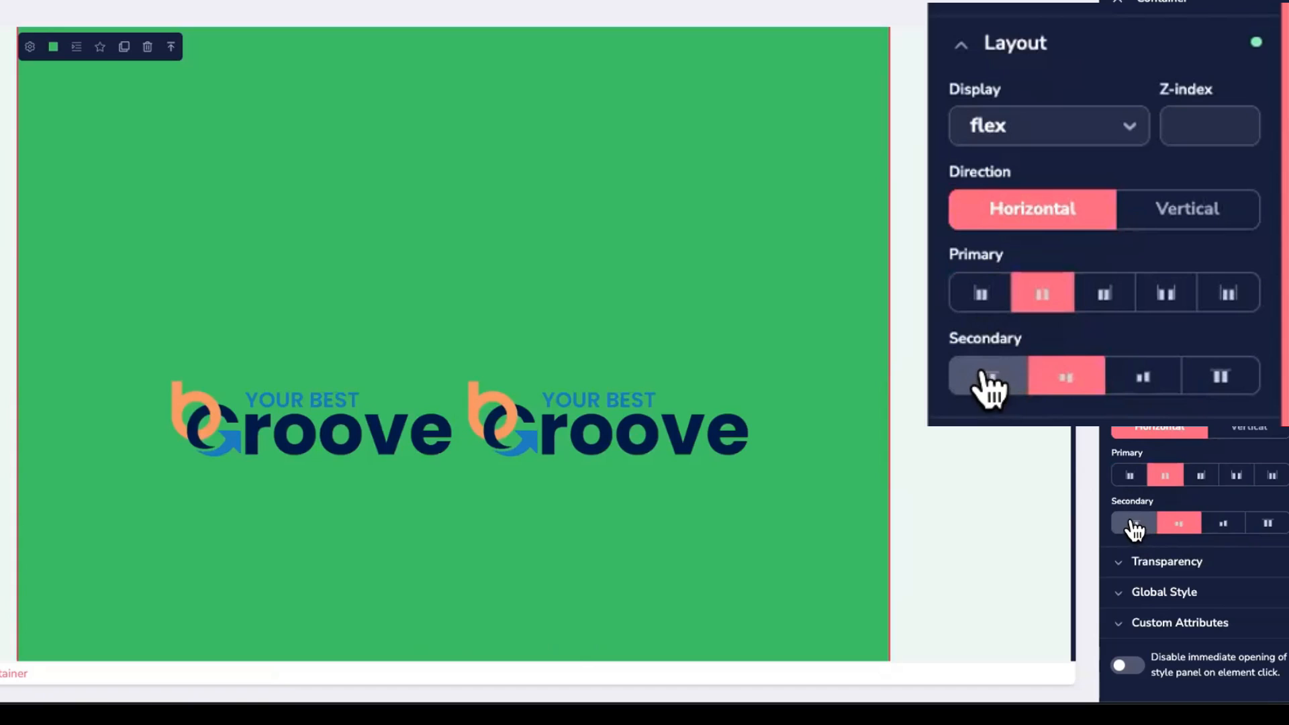
pyautogui.click(983, 374)
pyautogui.click(1068, 374)
pyautogui.click(1129, 372)
pyautogui.click(1158, 216)
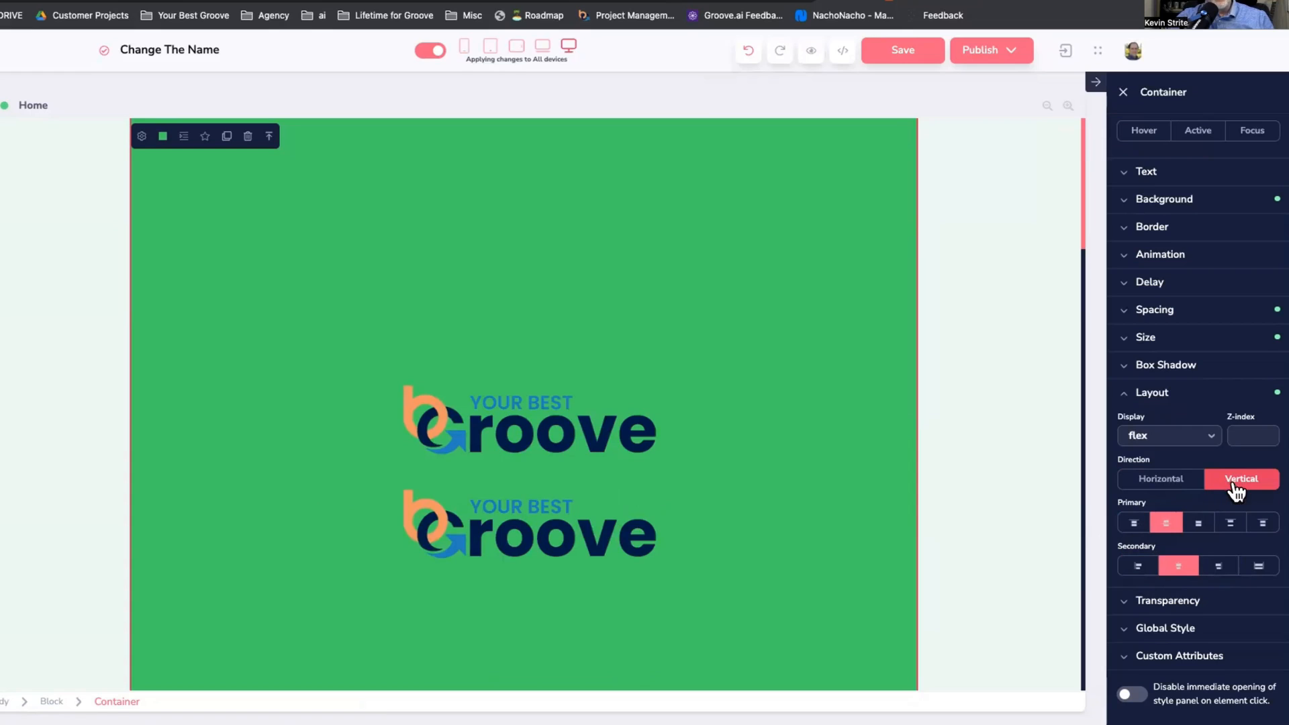
pyautogui.click(1242, 480)
pyautogui.click(1237, 485)
pyautogui.click(1167, 523)
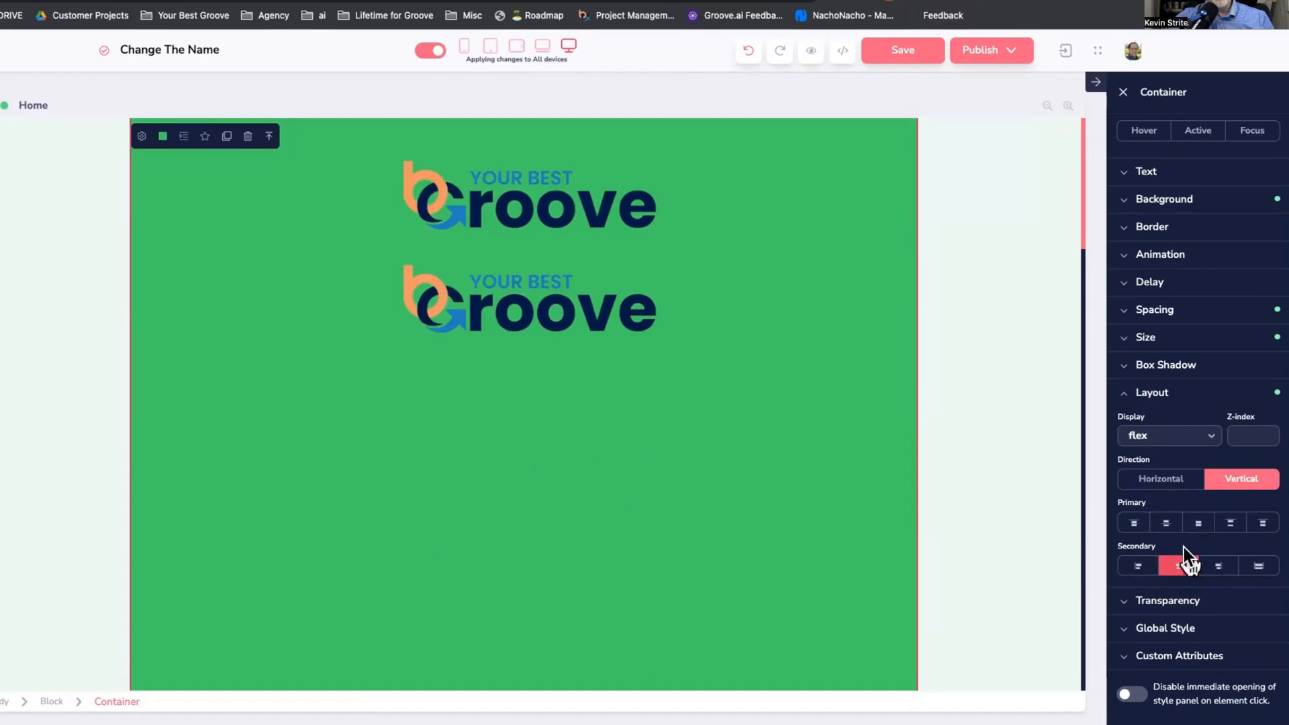
pyautogui.click(1166, 523)
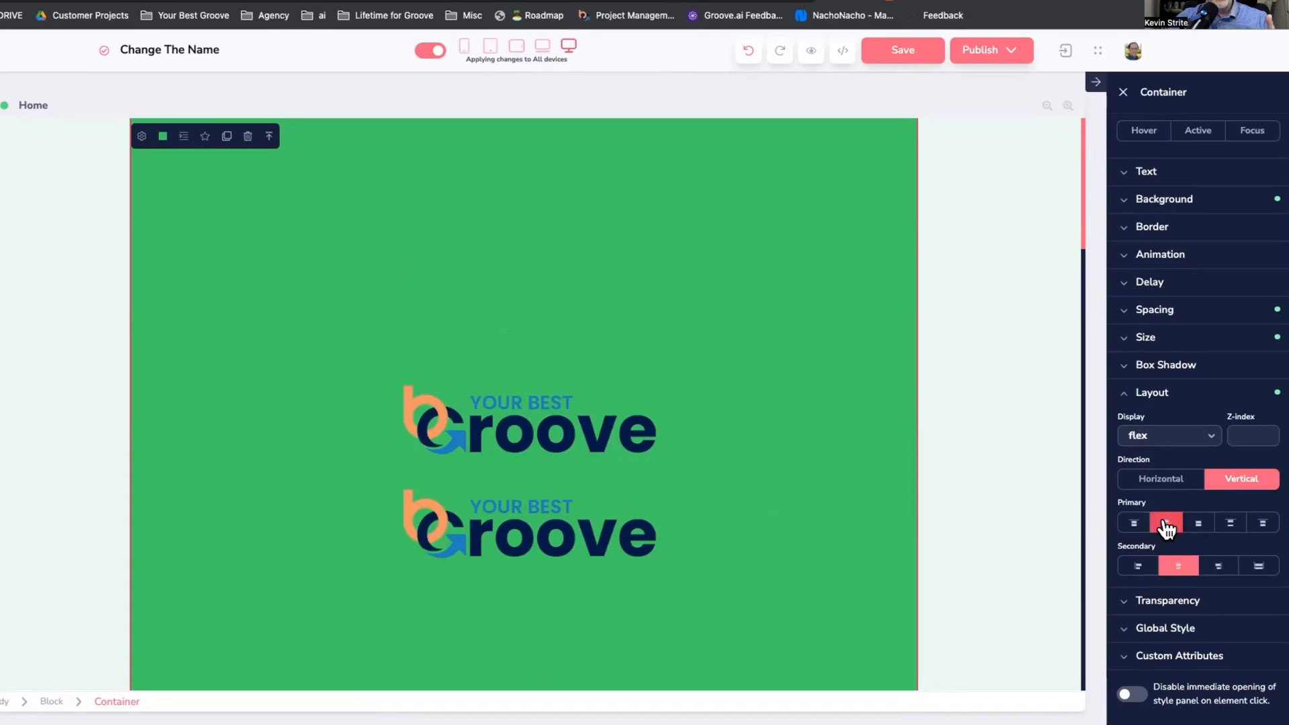
pyautogui.scroll(-4, 840, 419)
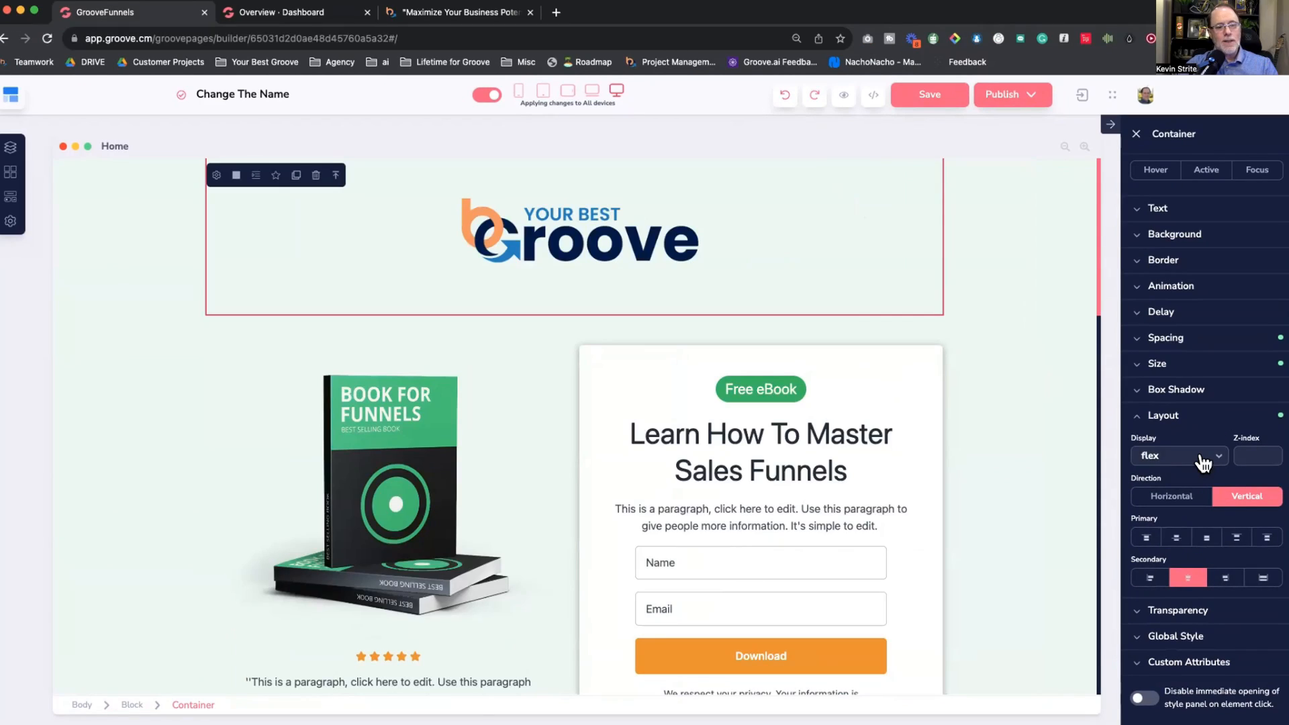
# Step: Hide the Your Best Groove logo in mobile preview by setting its Display to none
pyautogui.click(583, 227)
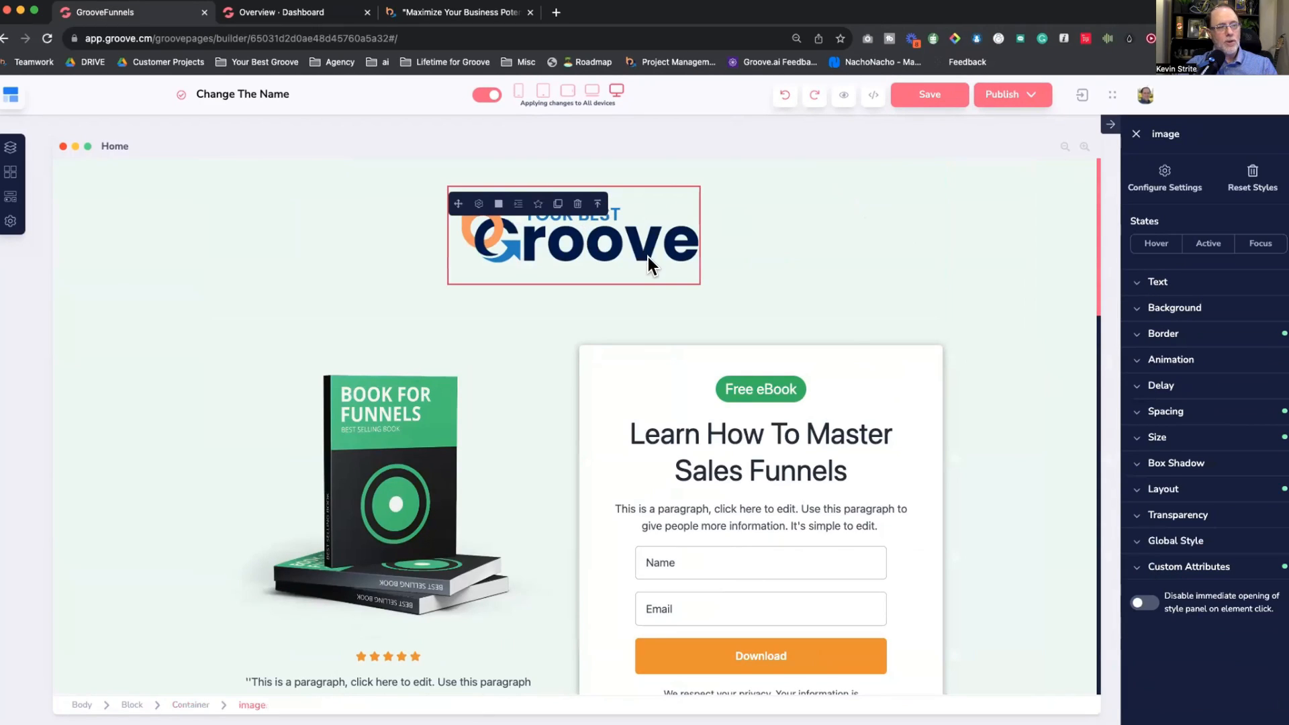
pyautogui.click(519, 93)
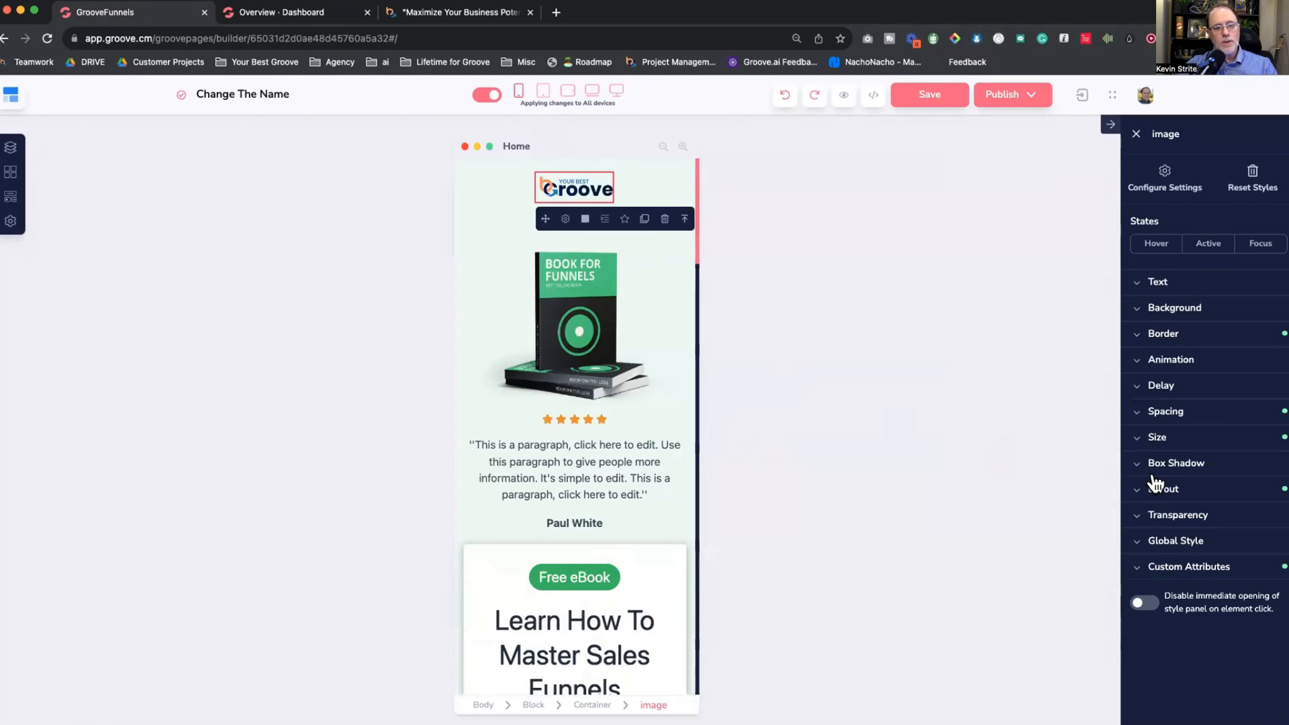
pyautogui.click(1156, 489)
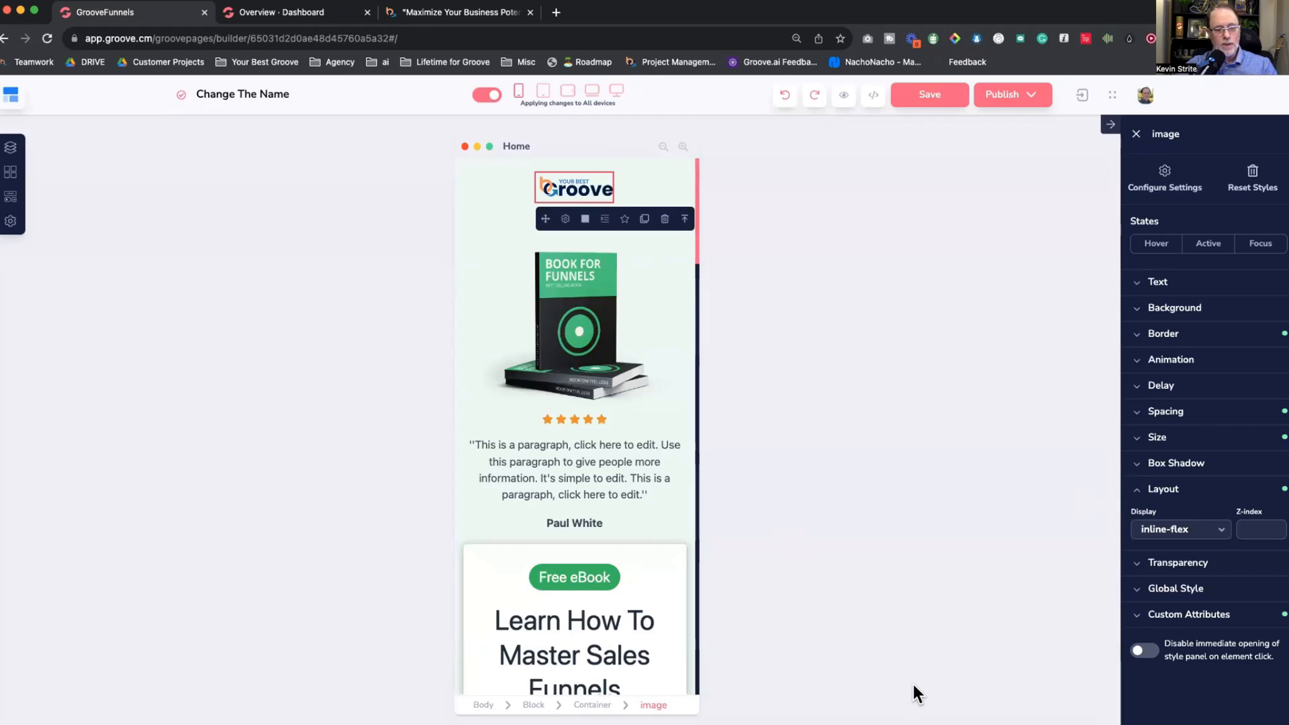
pyautogui.click(1191, 533)
pyautogui.scroll(-2, 1163, 618)
pyautogui.click(1158, 702)
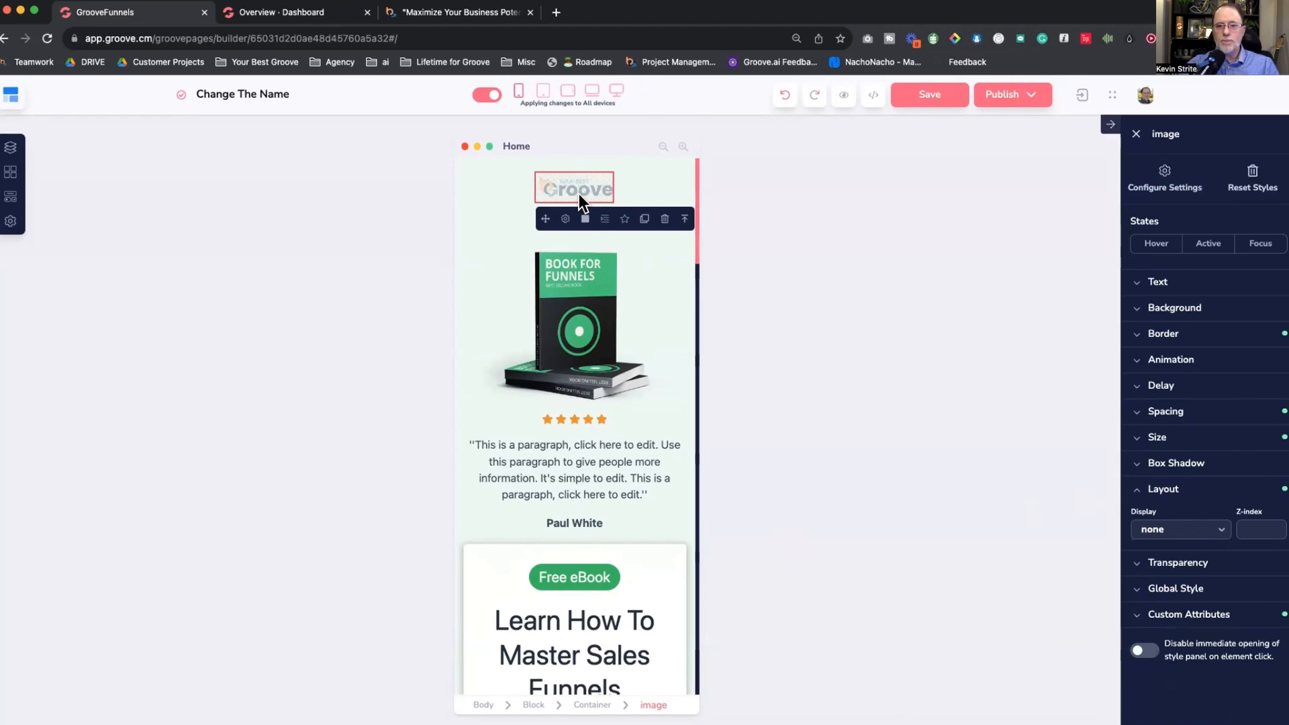
# Step: Return to desktop, undo the hiding, and make edits apply to desktop only
pyautogui.click(617, 92)
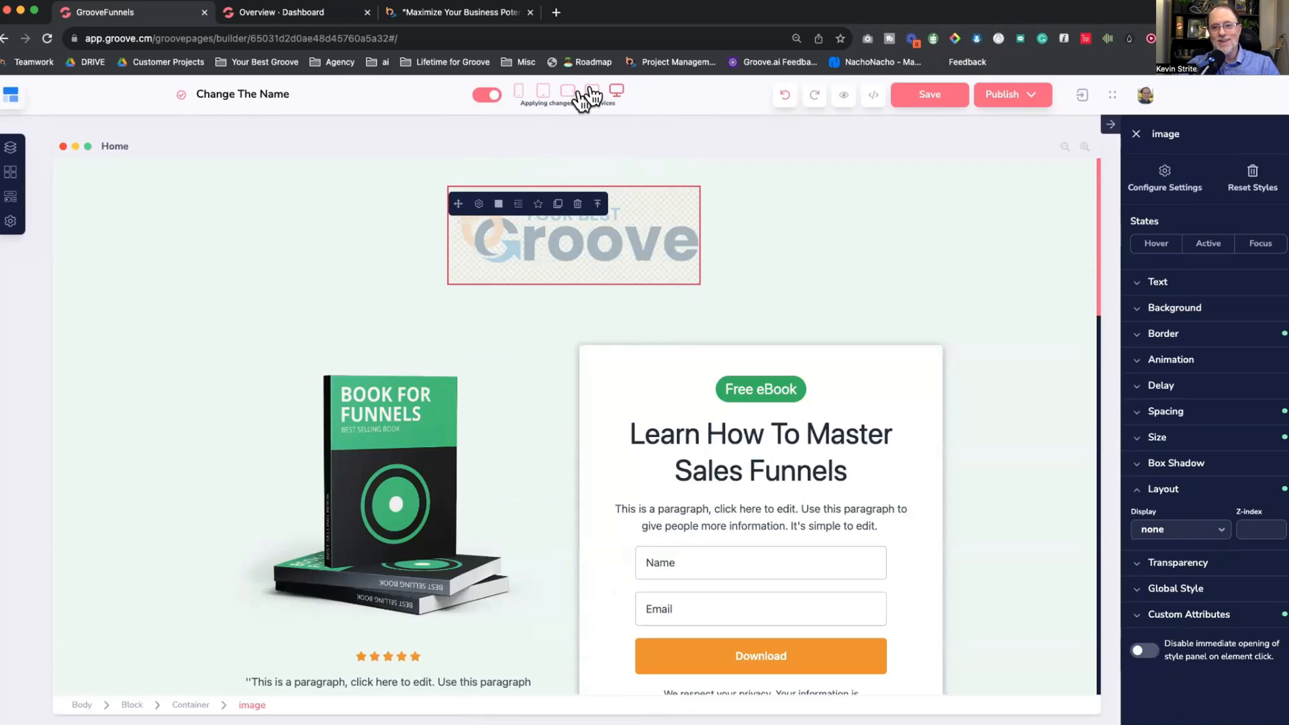
pyautogui.click(784, 94)
pyautogui.click(487, 95)
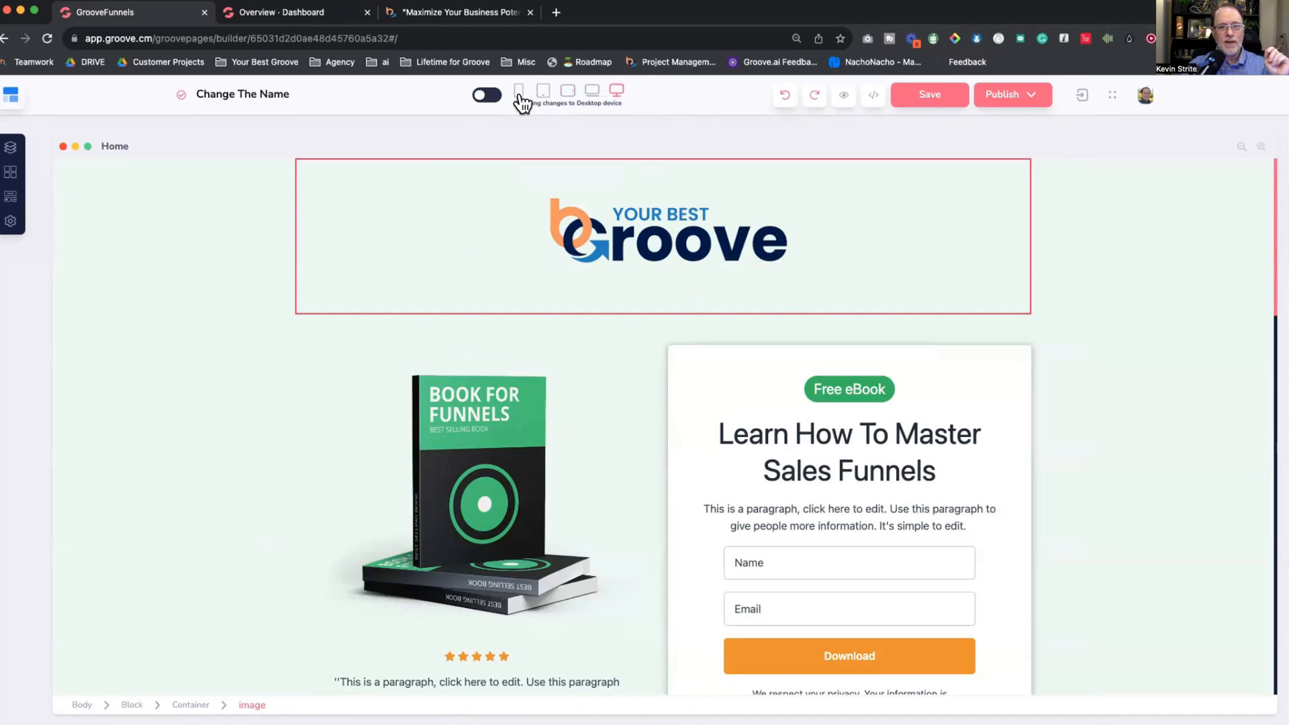
pyautogui.click(615, 252)
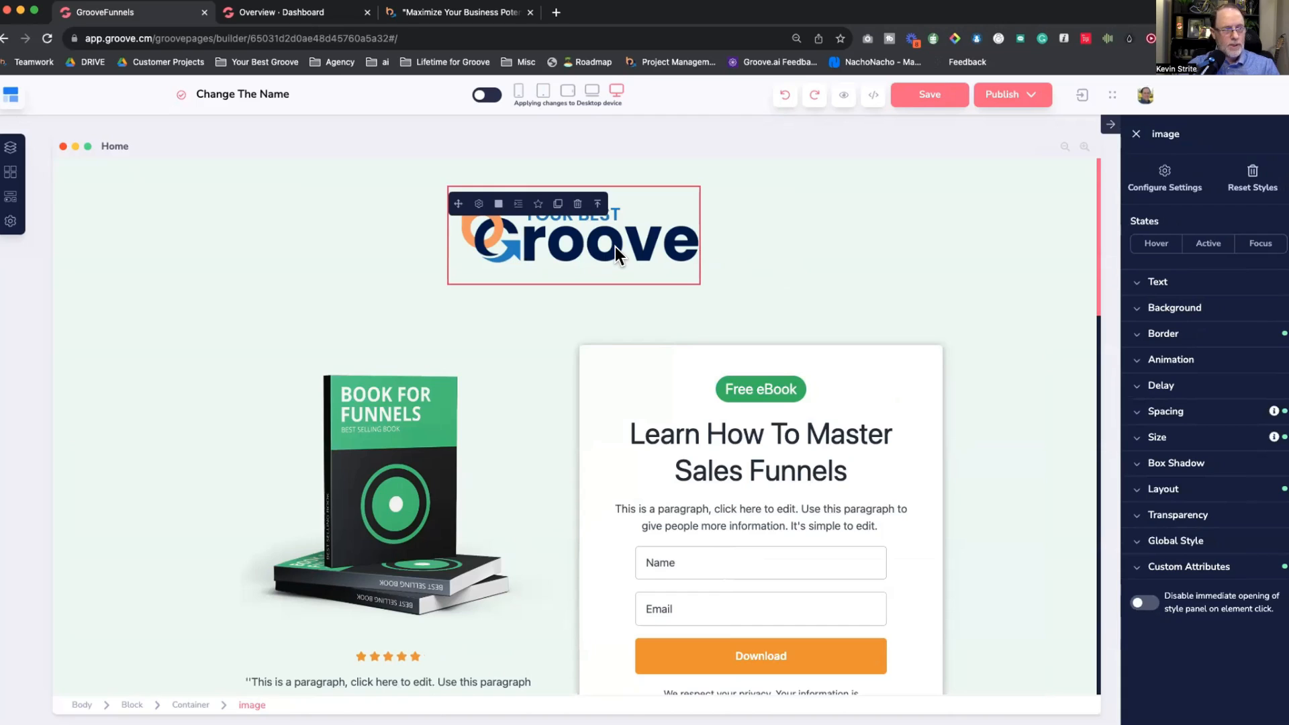
# Step: Replace the header image with the YOUR BEST logo from the Image Library and select its container
pyautogui.click(480, 203)
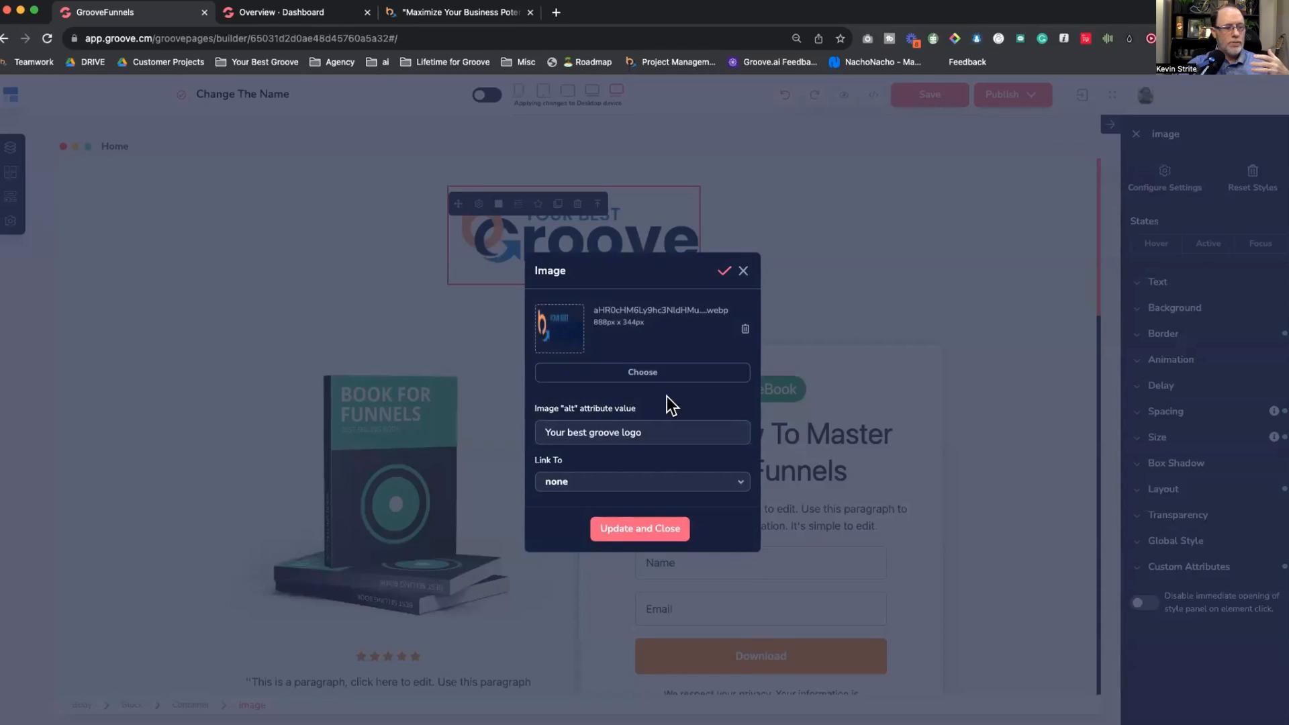
pyautogui.click(643, 372)
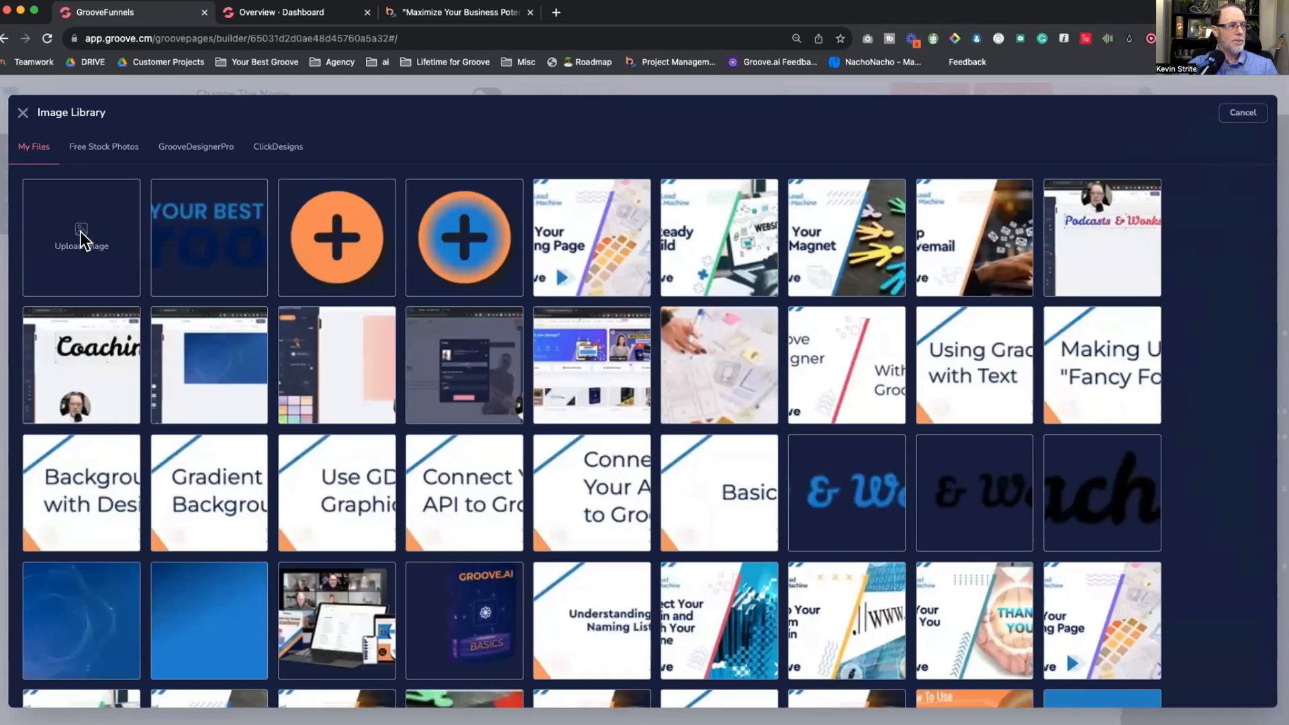
pyautogui.click(194, 236)
pyautogui.click(1243, 112)
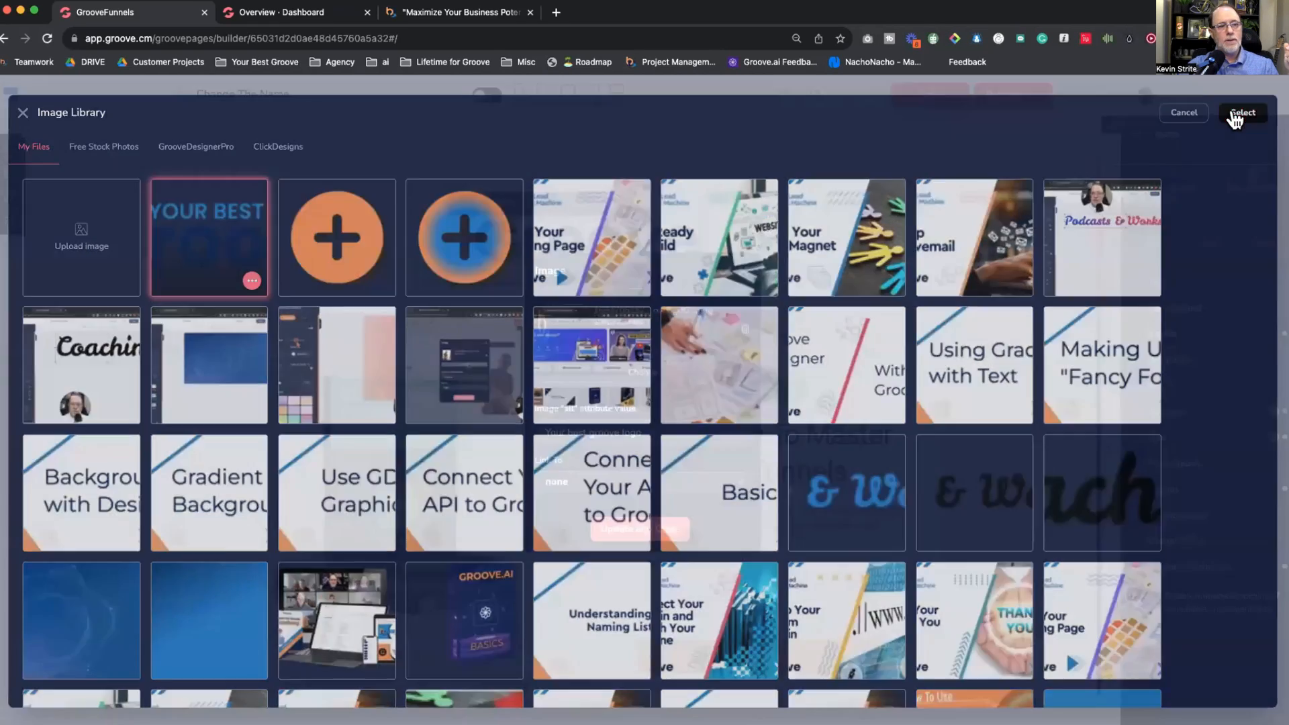
pyautogui.click(634, 526)
pyautogui.click(894, 289)
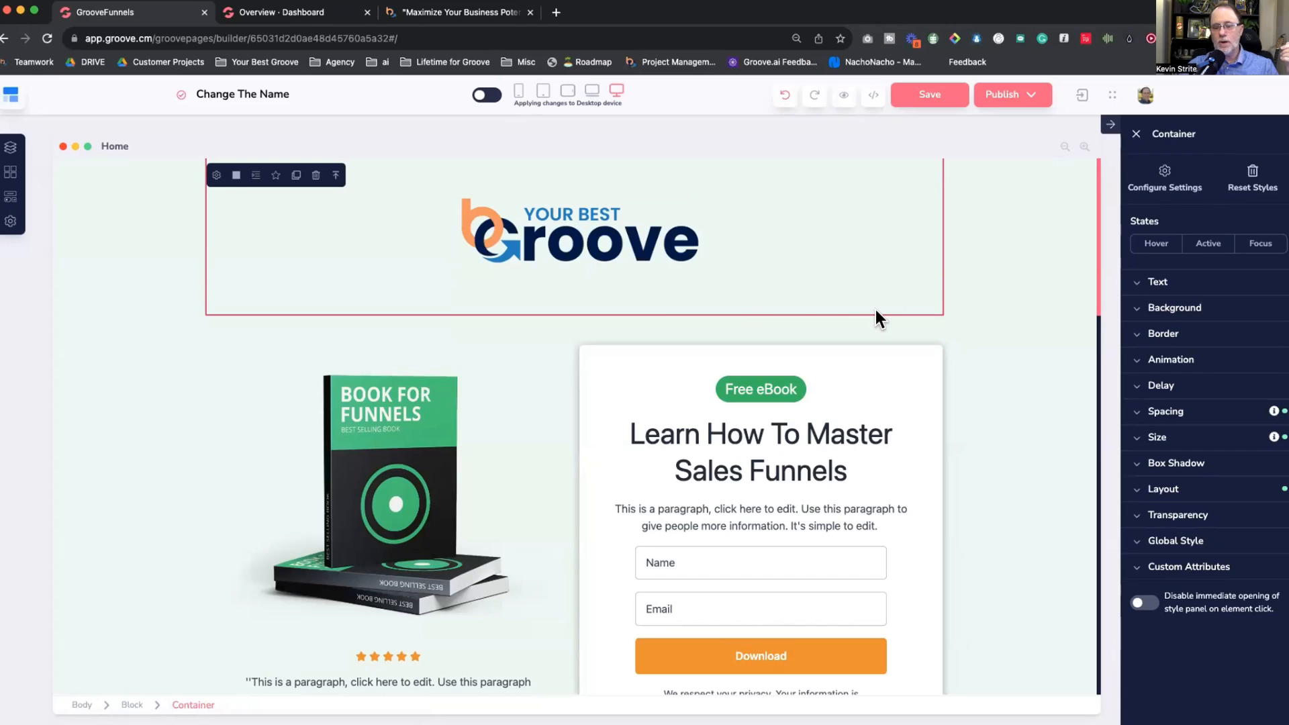
pyautogui.press('super+Tab')
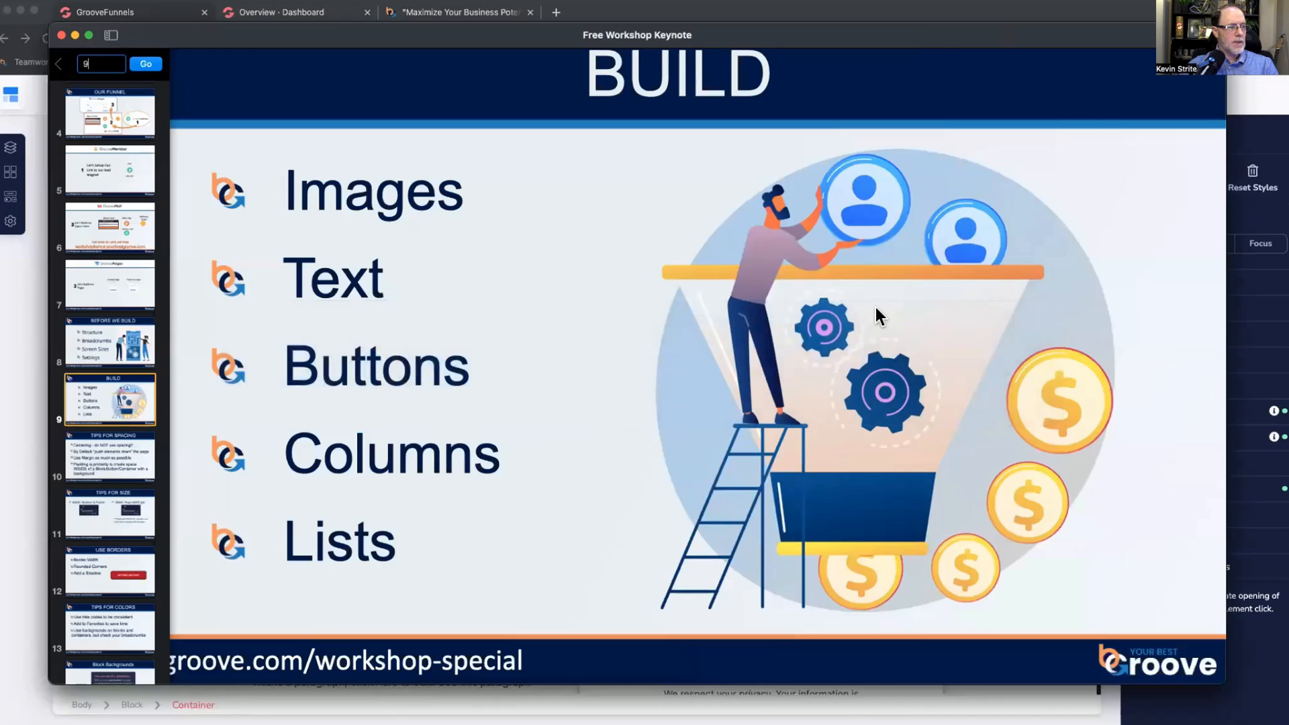
pyautogui.press('super+Tab')
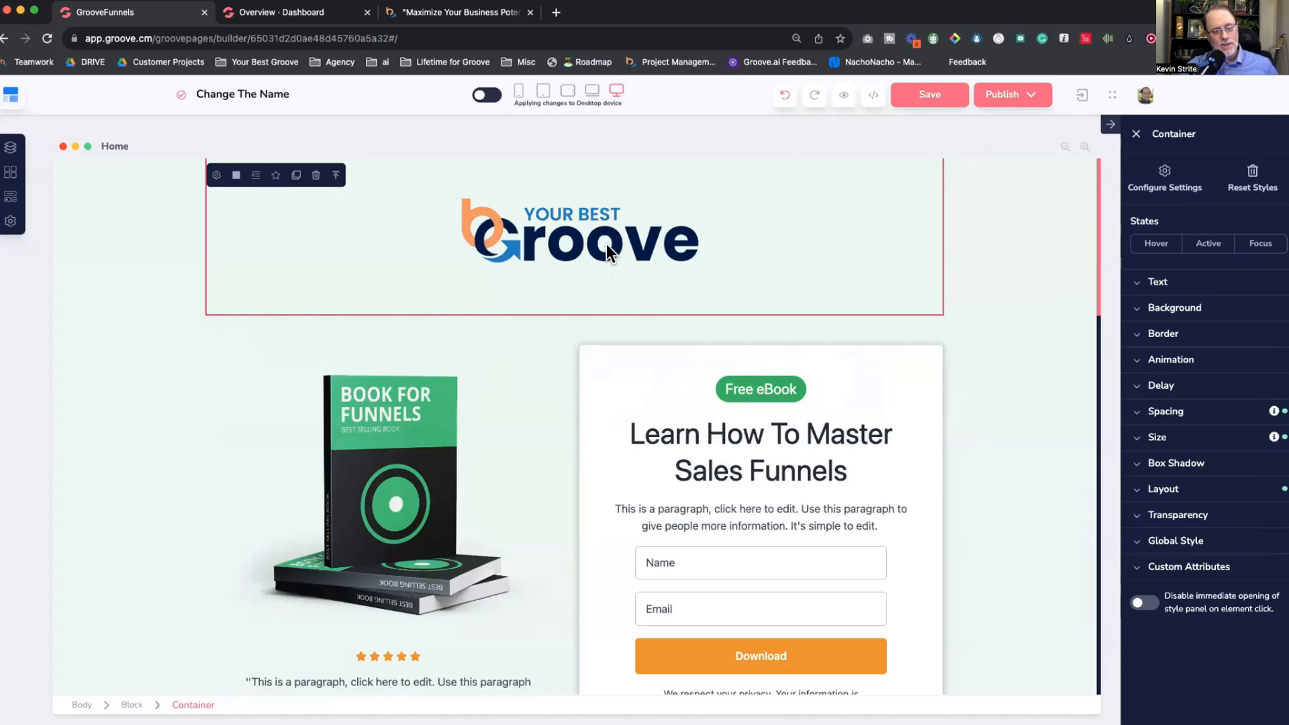
# Step: Delete the logo image and drop a new image element into the empty container
pyautogui.click(566, 242)
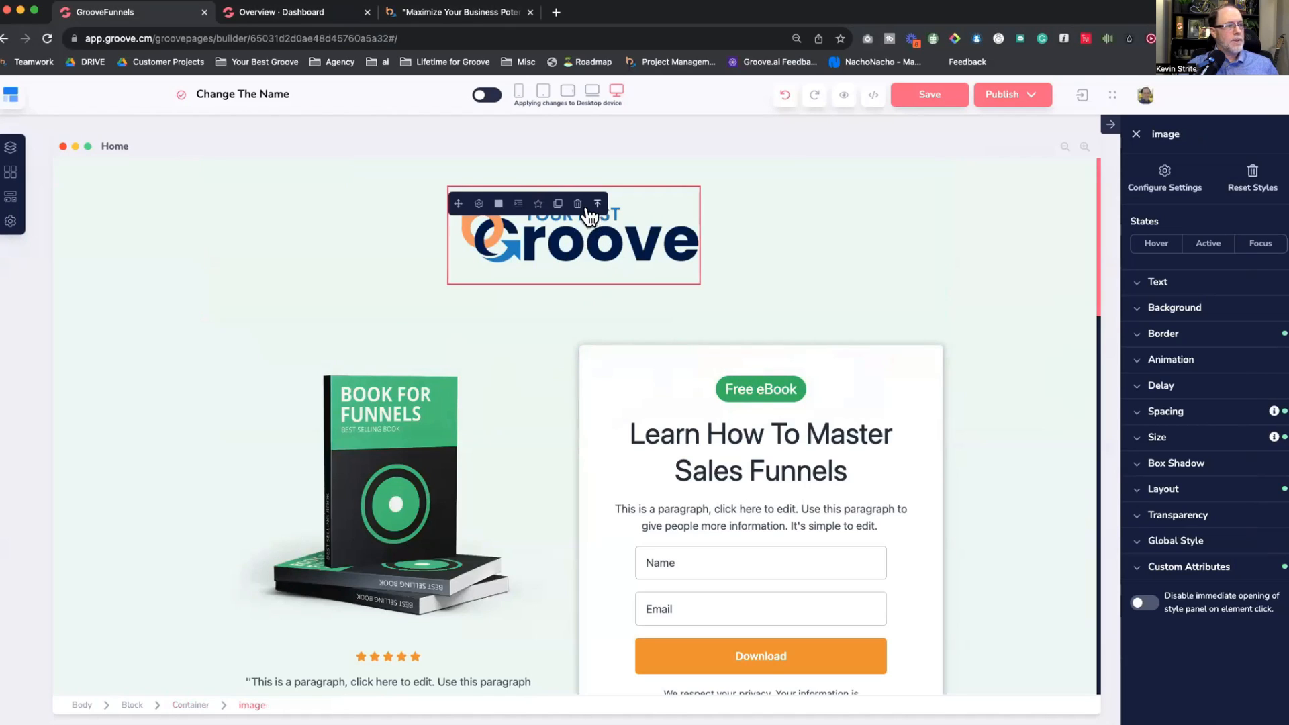
pyautogui.click(578, 203)
pyautogui.click(685, 421)
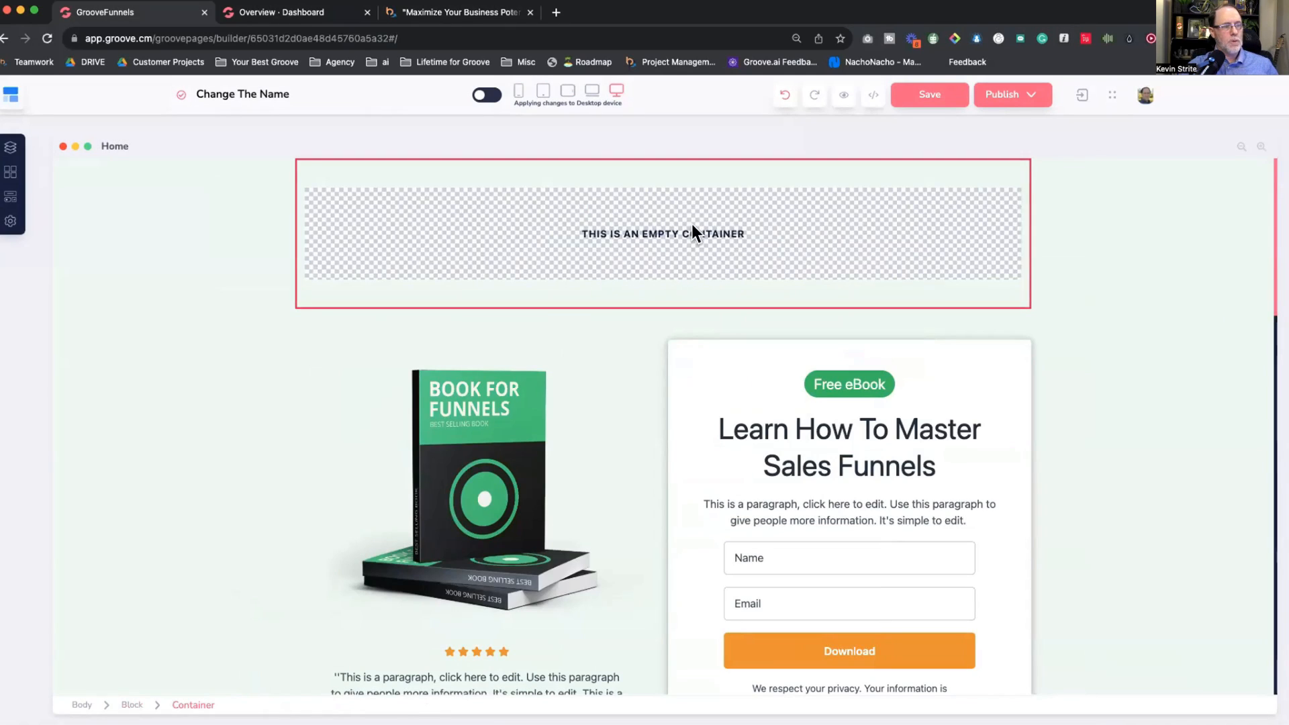
pyautogui.click(11, 198)
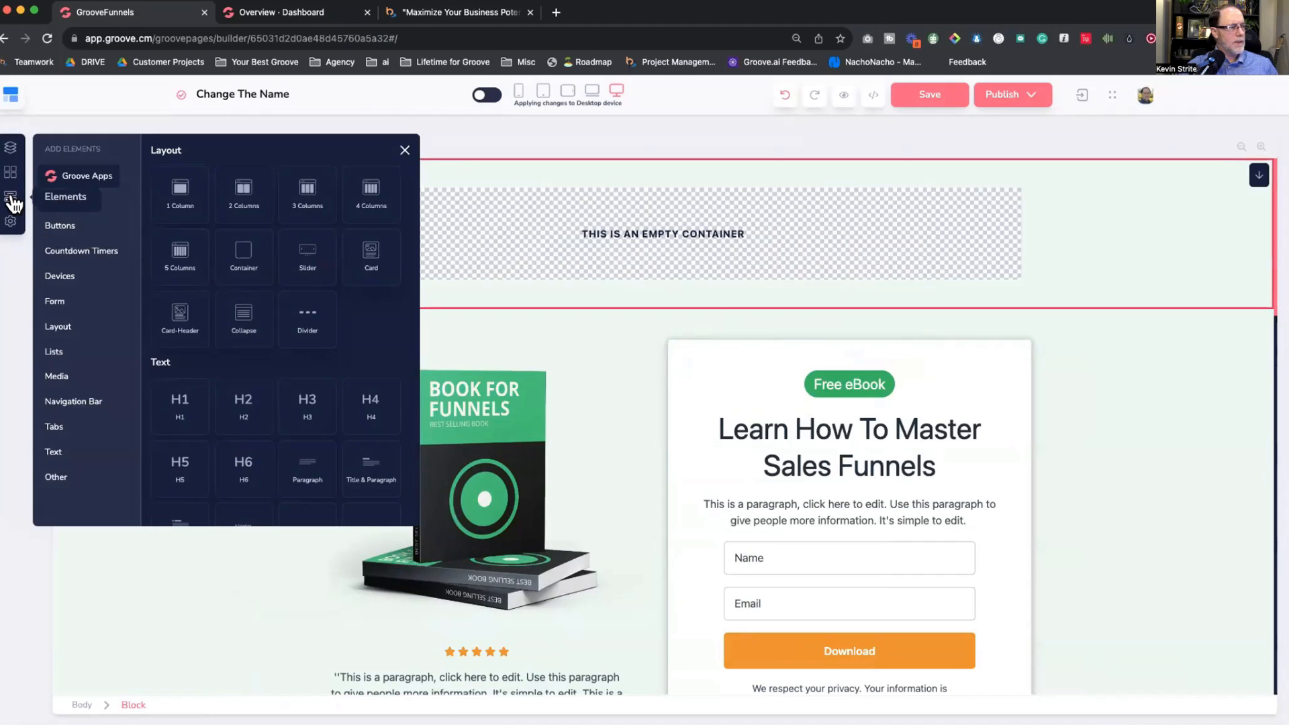
pyautogui.click(56, 377)
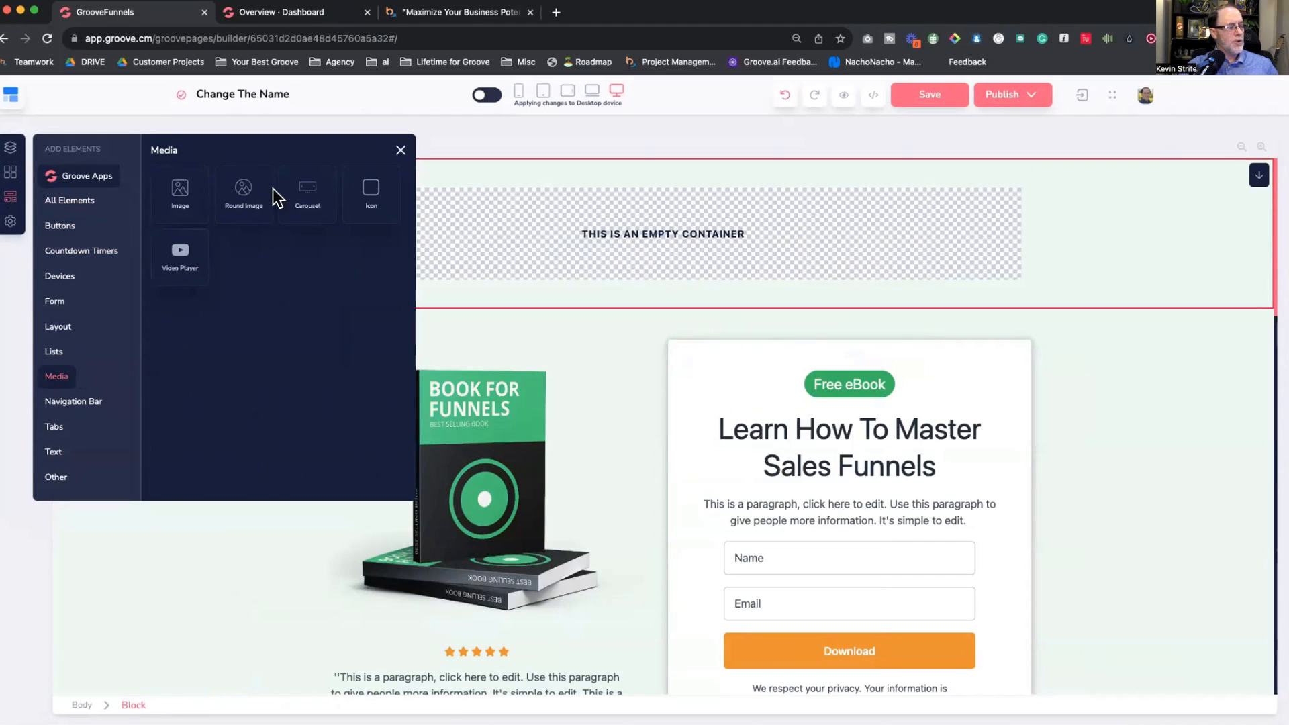
pyautogui.moveTo(183, 194); pyautogui.dragTo(622, 201)
pyautogui.click(398, 153)
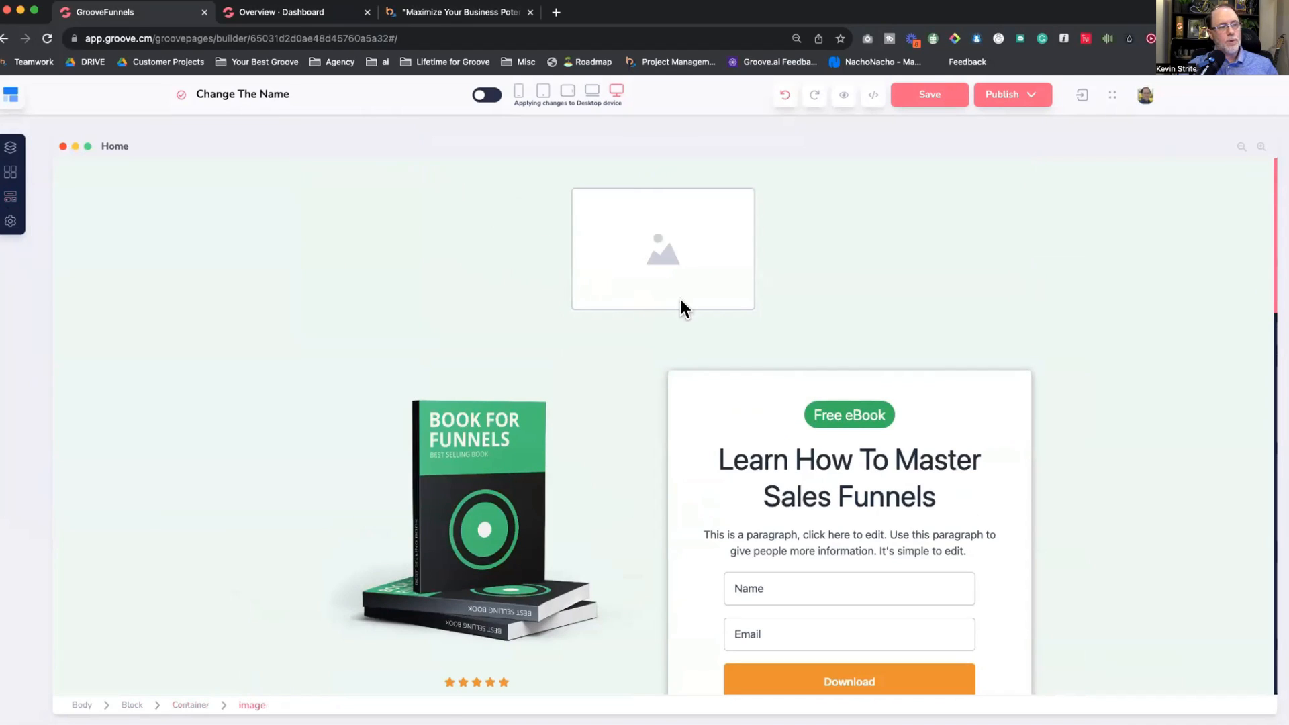
# Step: Fill the new image with the YOUR BEST logo from the Image Library
pyautogui.click(666, 255)
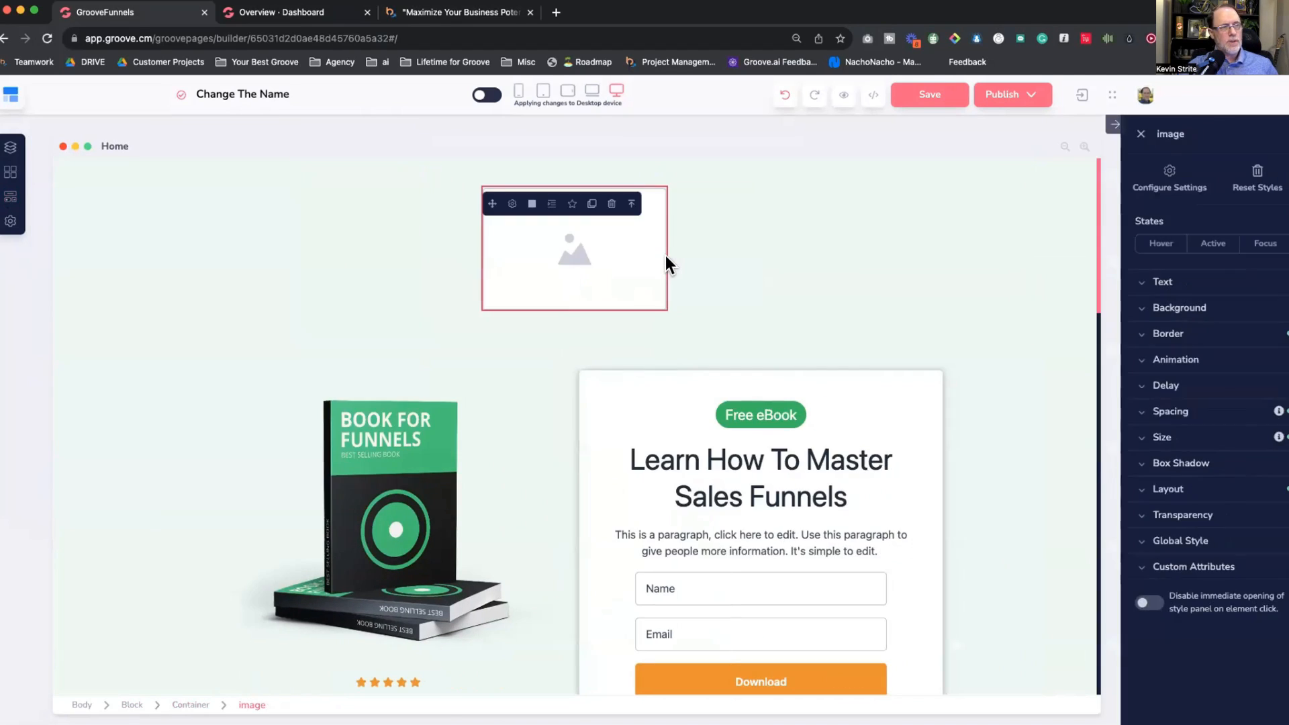
pyautogui.click(512, 203)
pyautogui.click(611, 370)
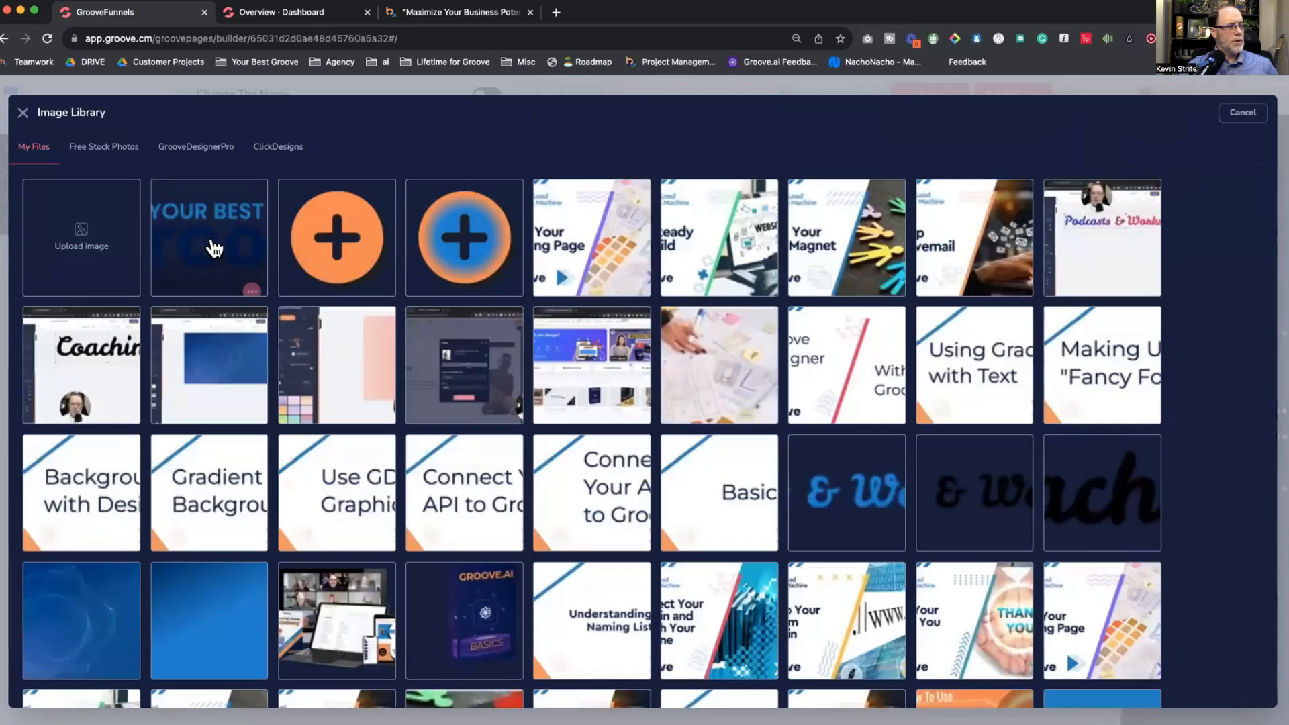
pyautogui.click(207, 248)
pyautogui.click(1243, 113)
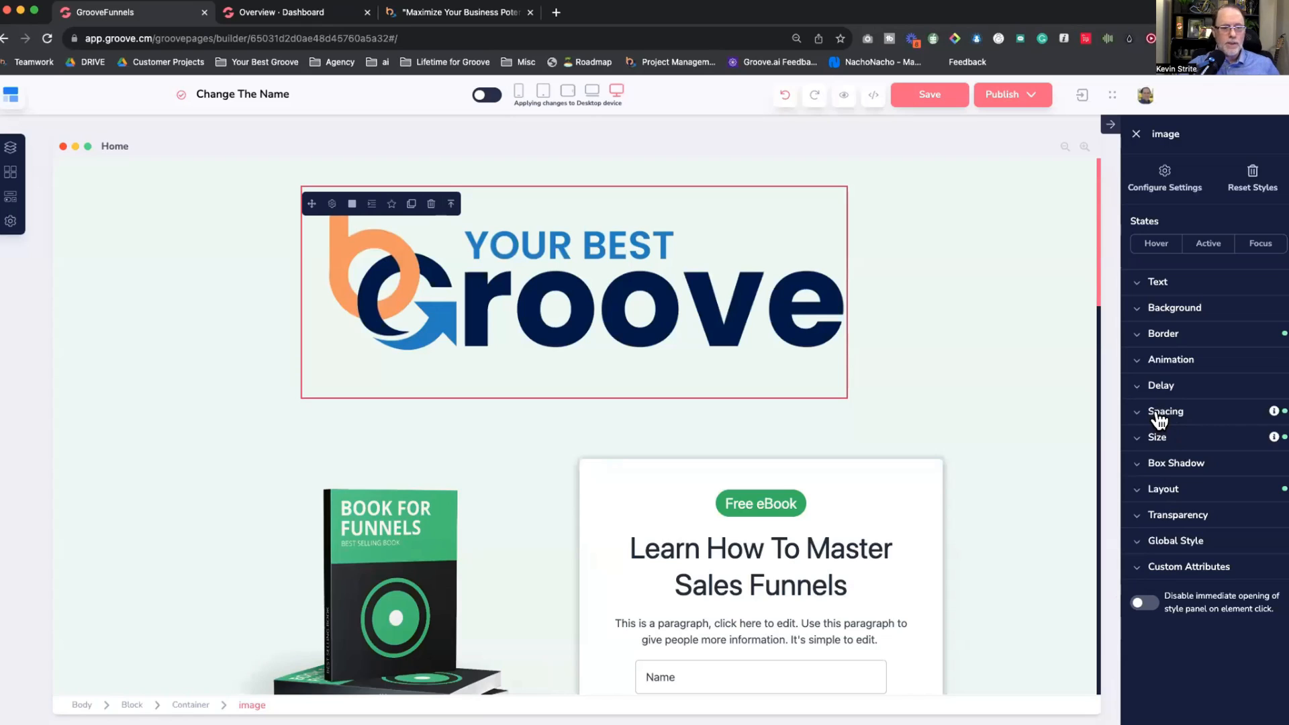
# Step: Make the logo width relative to its parent at about 23%
pyautogui.click(1156, 438)
pyautogui.click(1195, 477)
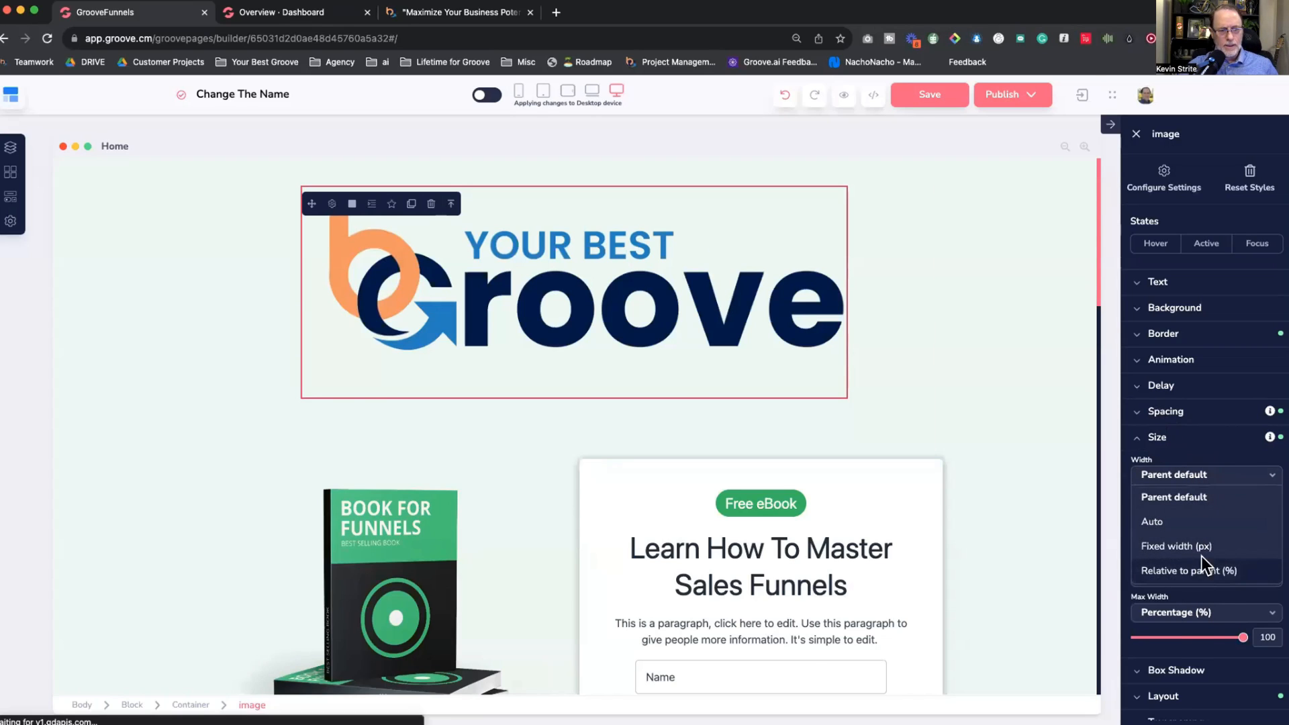
pyautogui.click(1203, 565)
pyautogui.moveTo(1243, 500); pyautogui.dragTo(1158, 513)
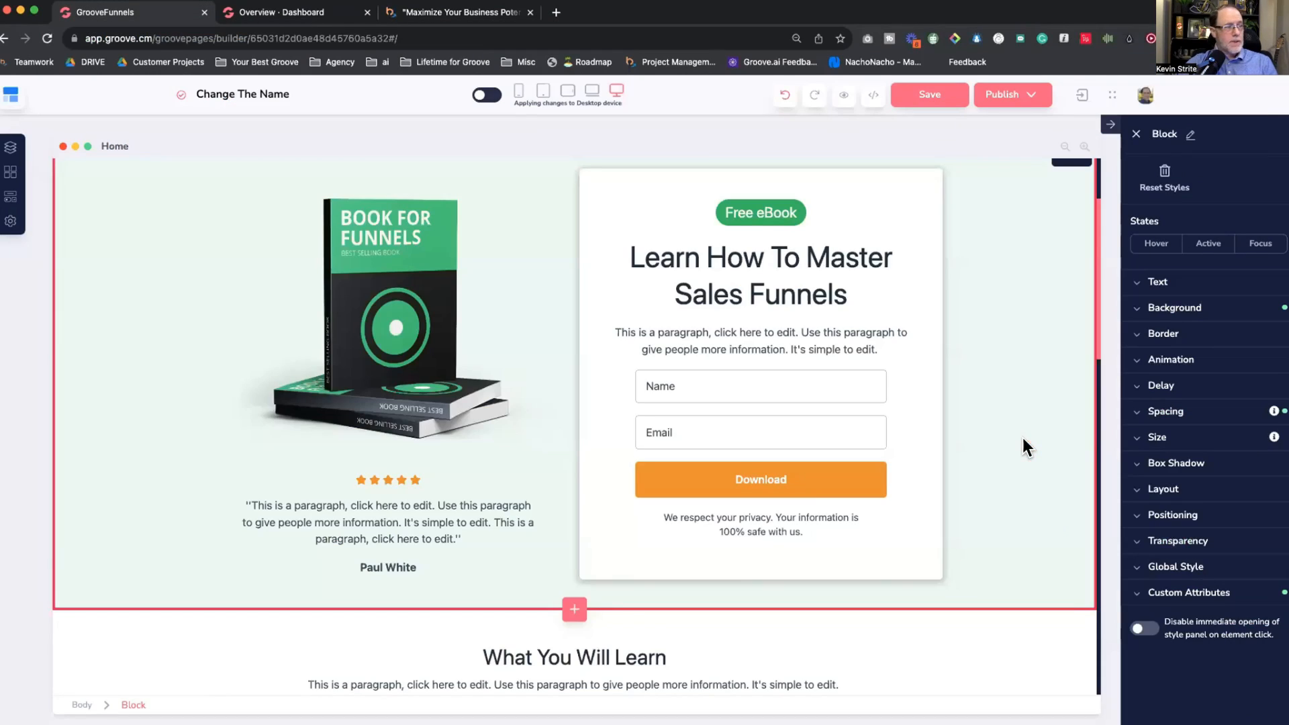
# Step: Replace the word Learn in the ebook heading with Change
pyautogui.click(668, 256)
pyautogui.doubleClick(666, 258)
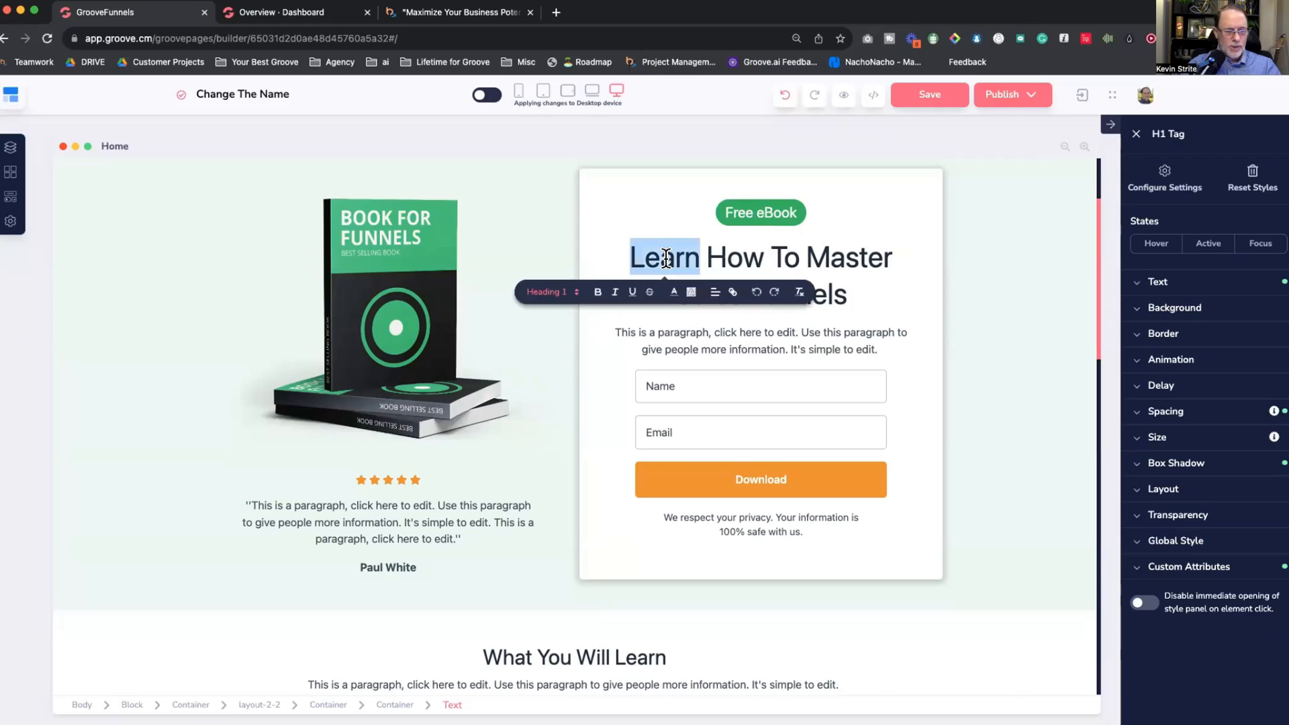
pyautogui.write('Change')
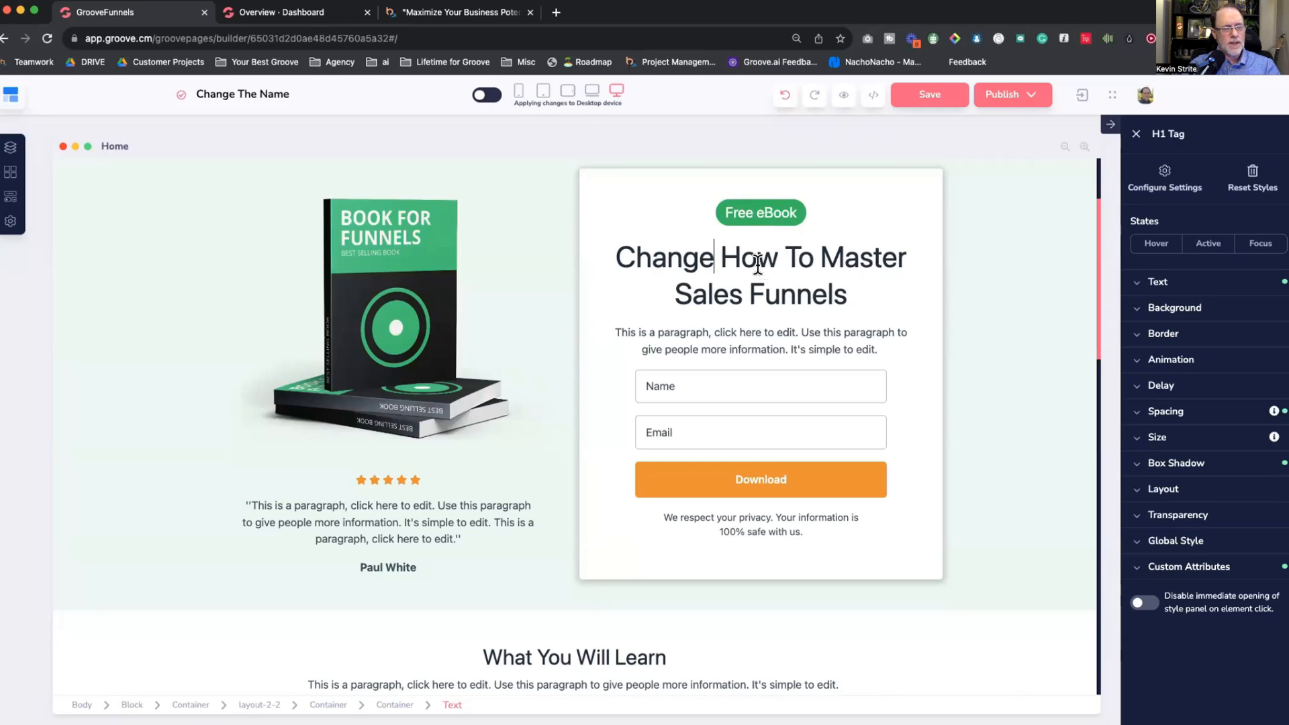
pyautogui.click(926, 278)
# Step: Set the heading's text weight to Light after briefly trying extra heavy
pyautogui.click(772, 271)
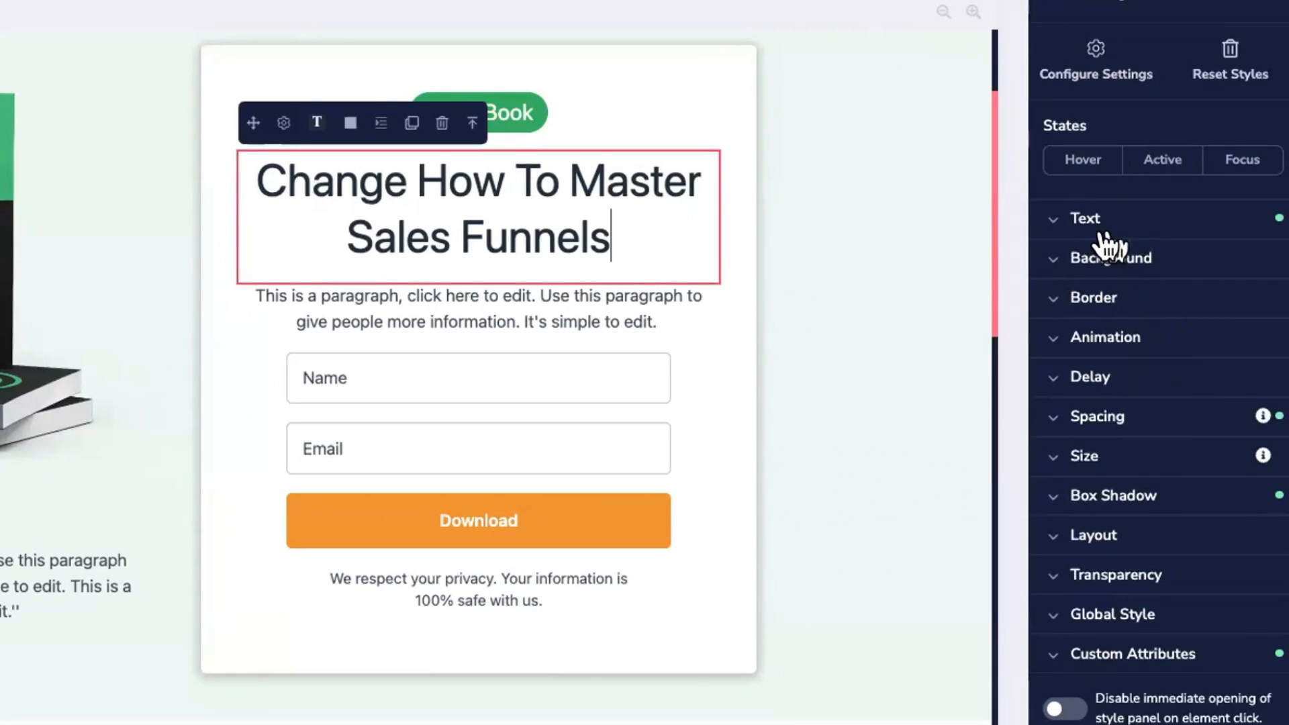
pyautogui.click(1061, 223)
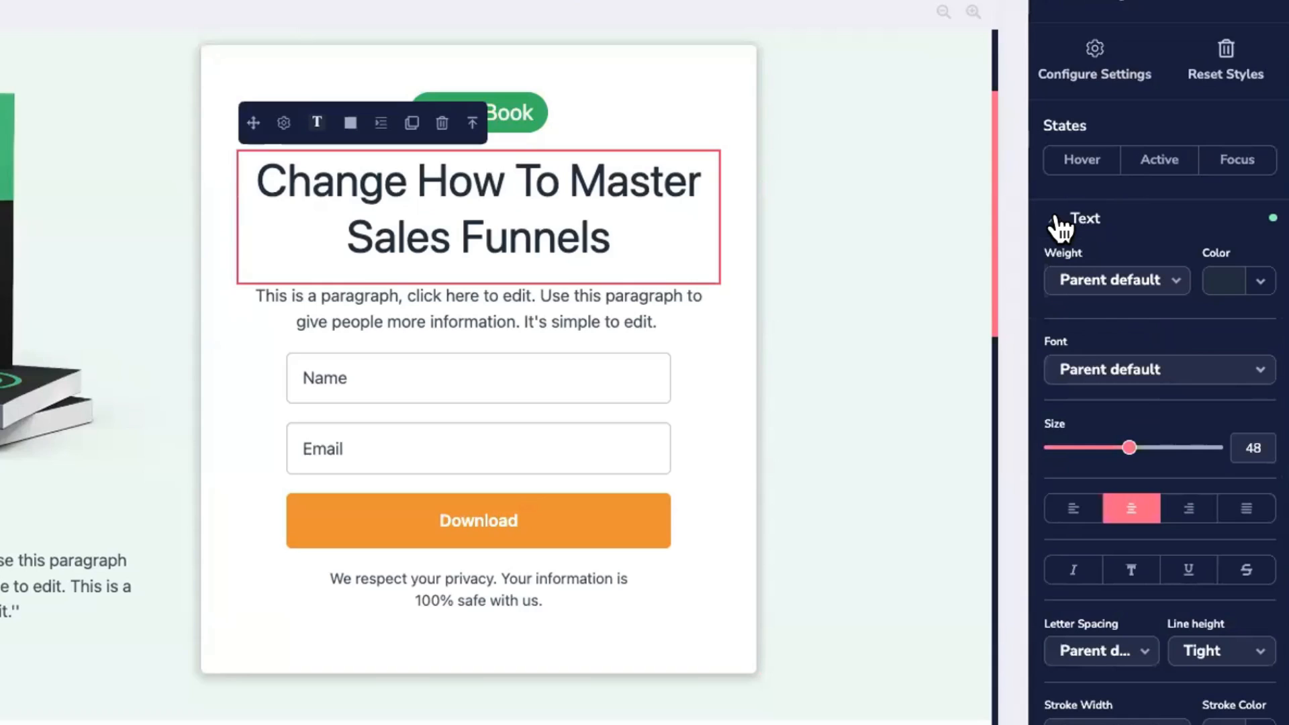
pyautogui.scroll(-2, 1089, 374)
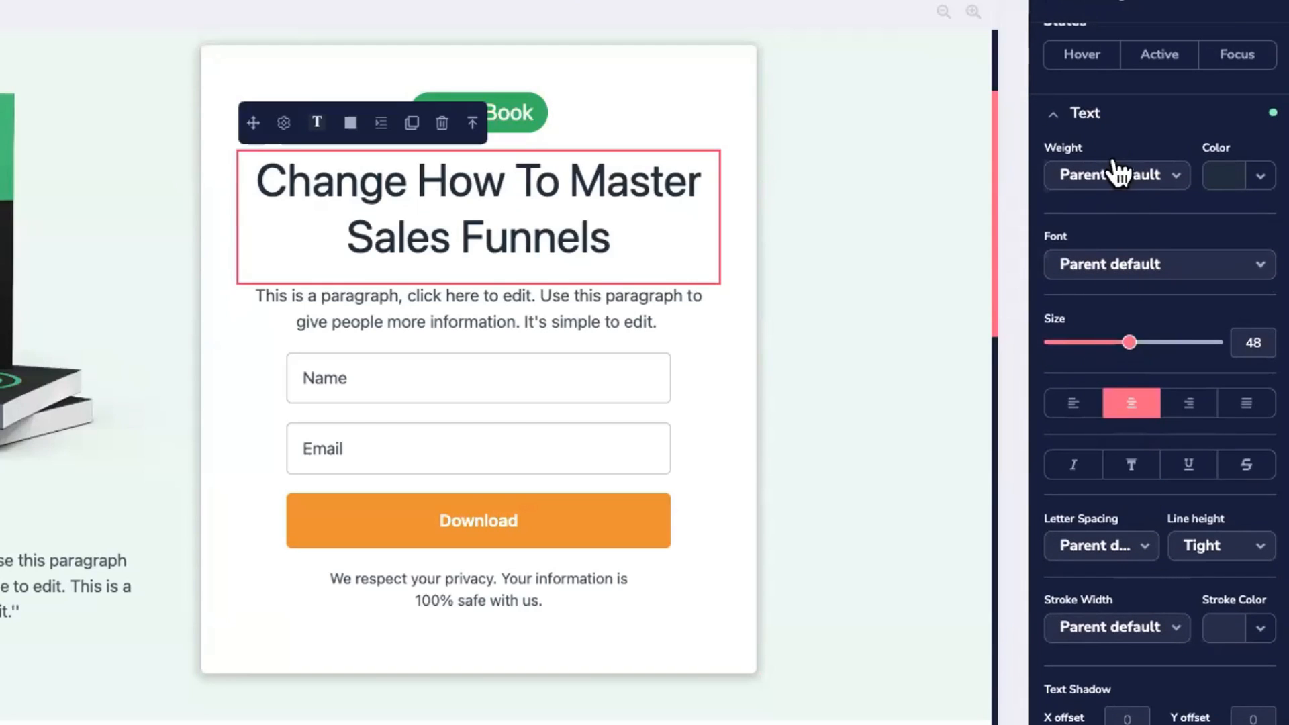
pyautogui.click(1153, 179)
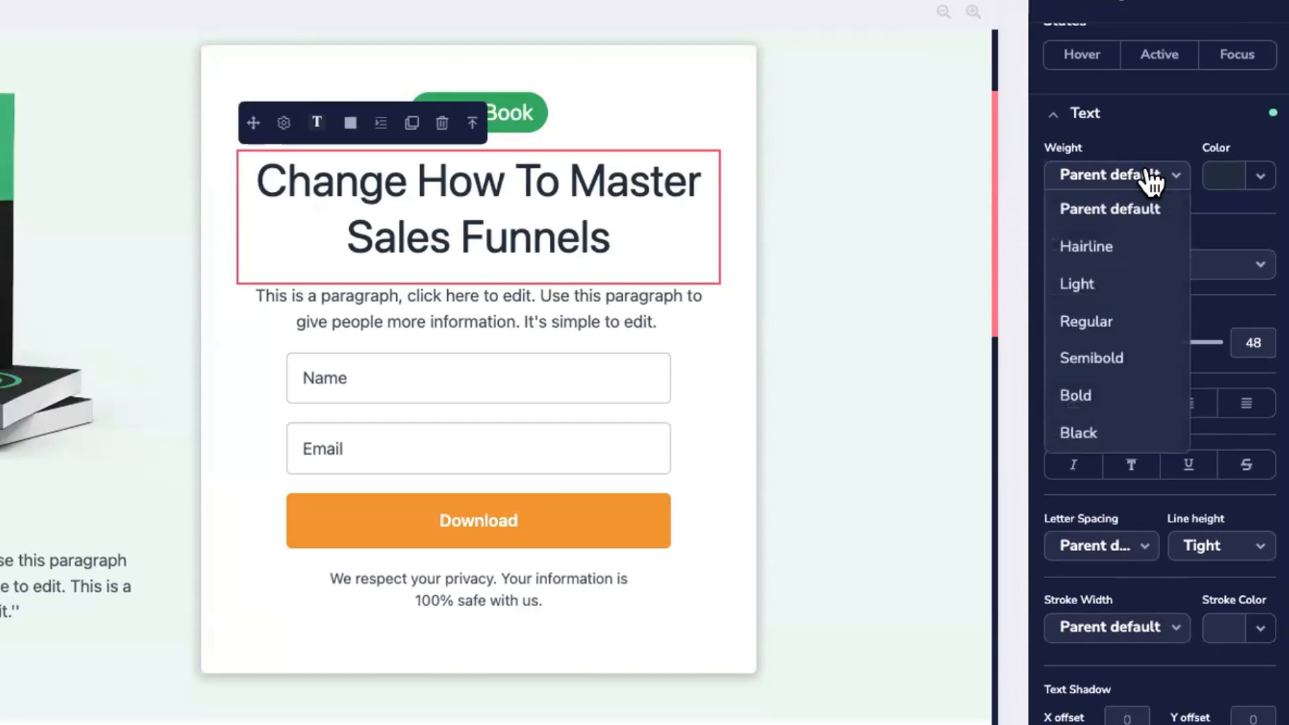
pyautogui.click(1077, 433)
pyautogui.click(1095, 185)
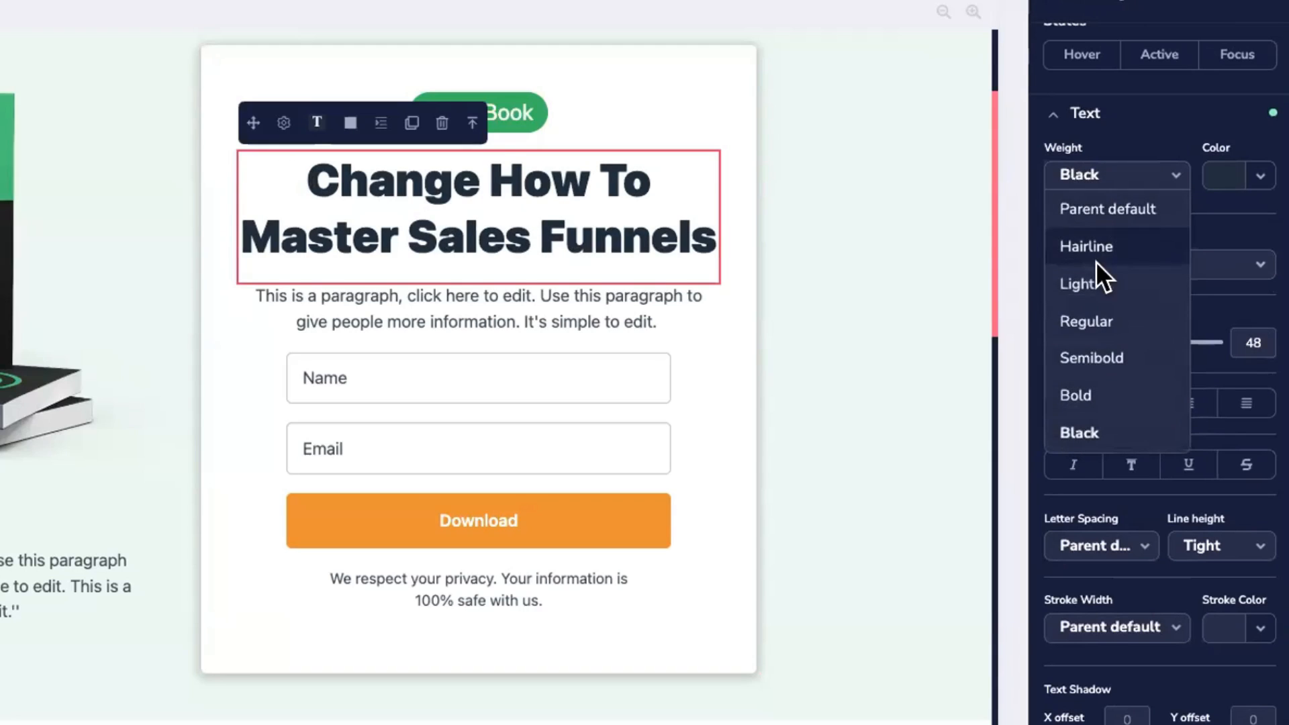
pyautogui.click(1095, 276)
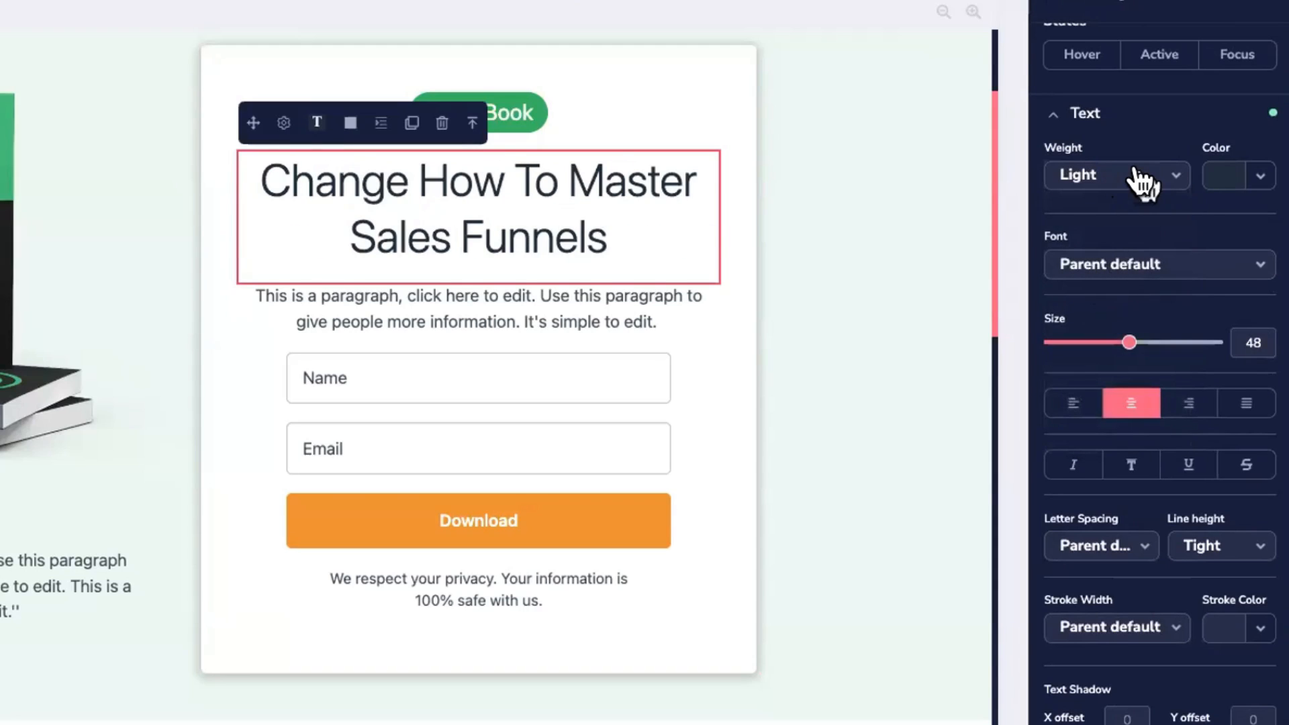
# Step: Try pink, yellow, orange, purple and peach heading colours from the palette and grid
pyautogui.click(1260, 176)
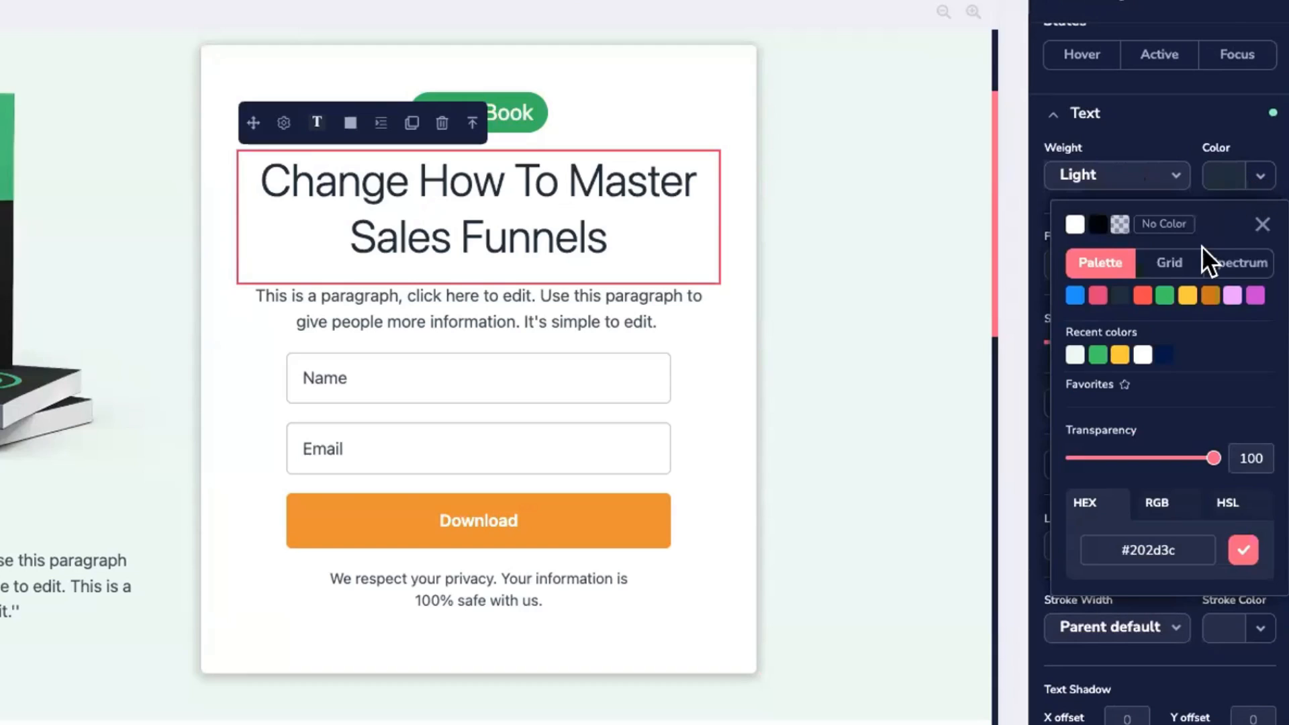
pyautogui.click(1098, 356)
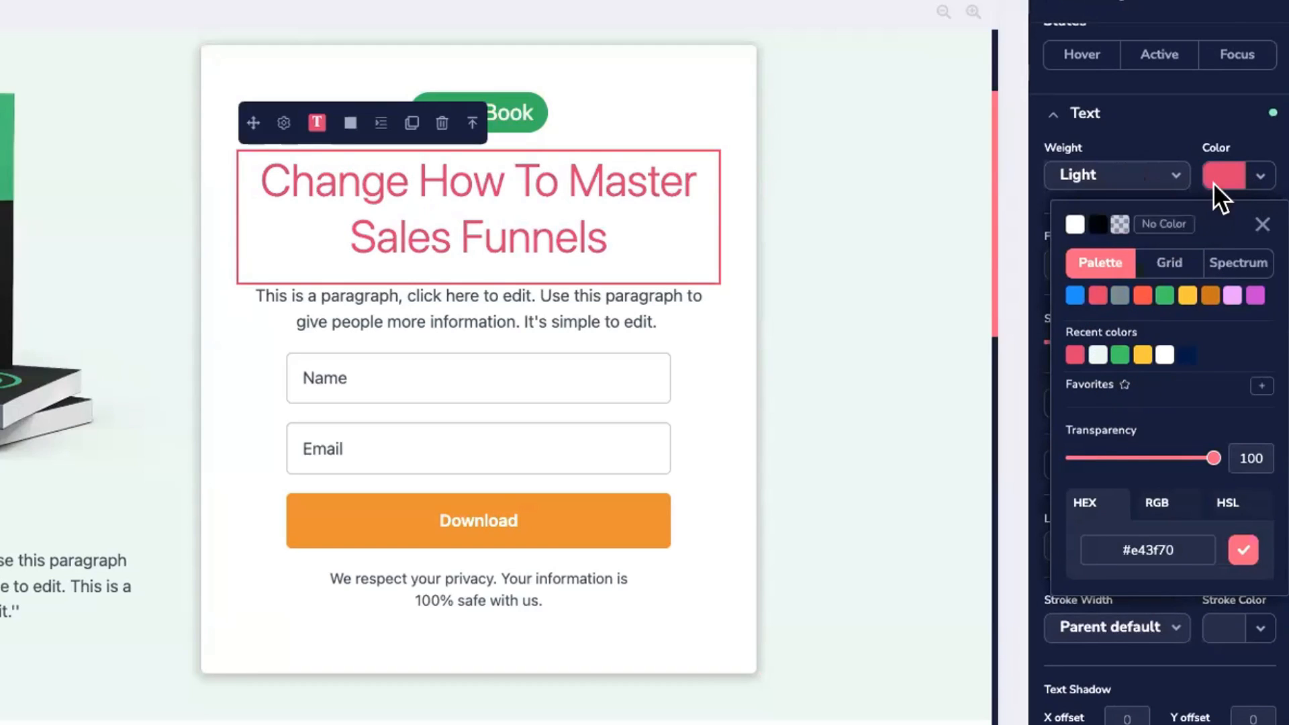
pyautogui.click(1253, 174)
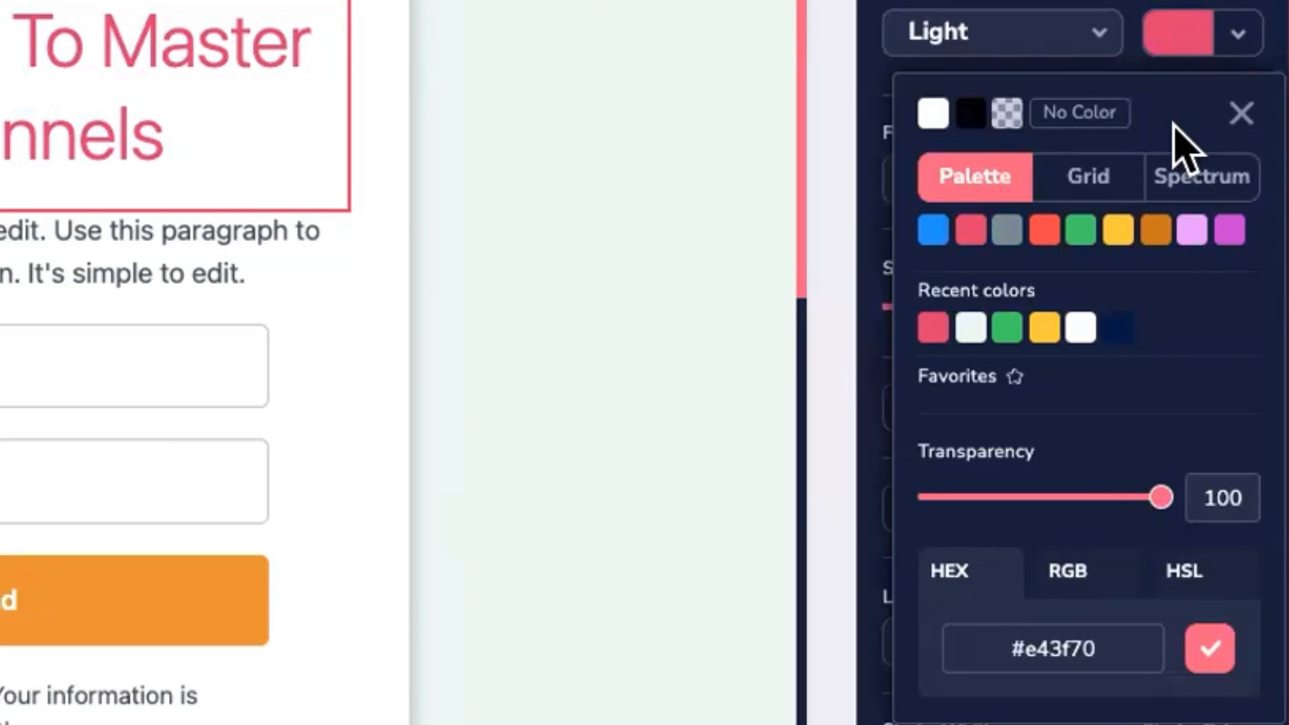
pyautogui.moveTo(1186, 303)
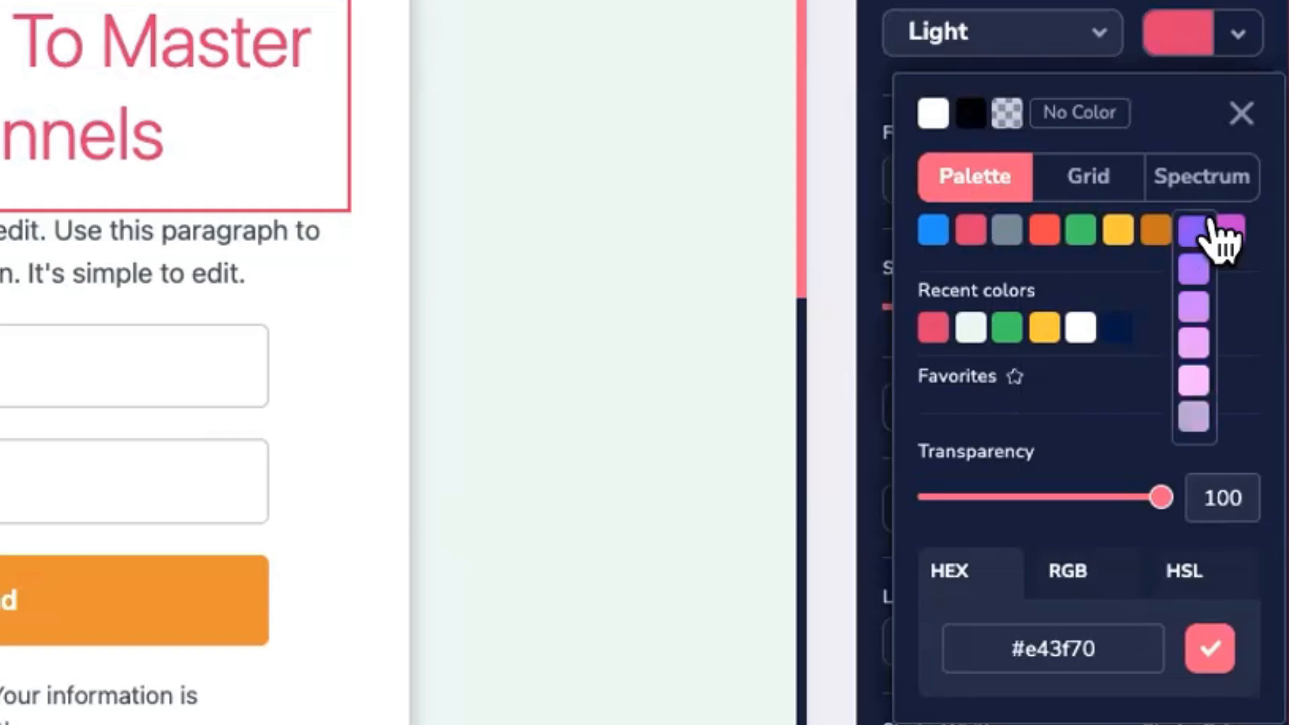
pyautogui.click(1120, 230)
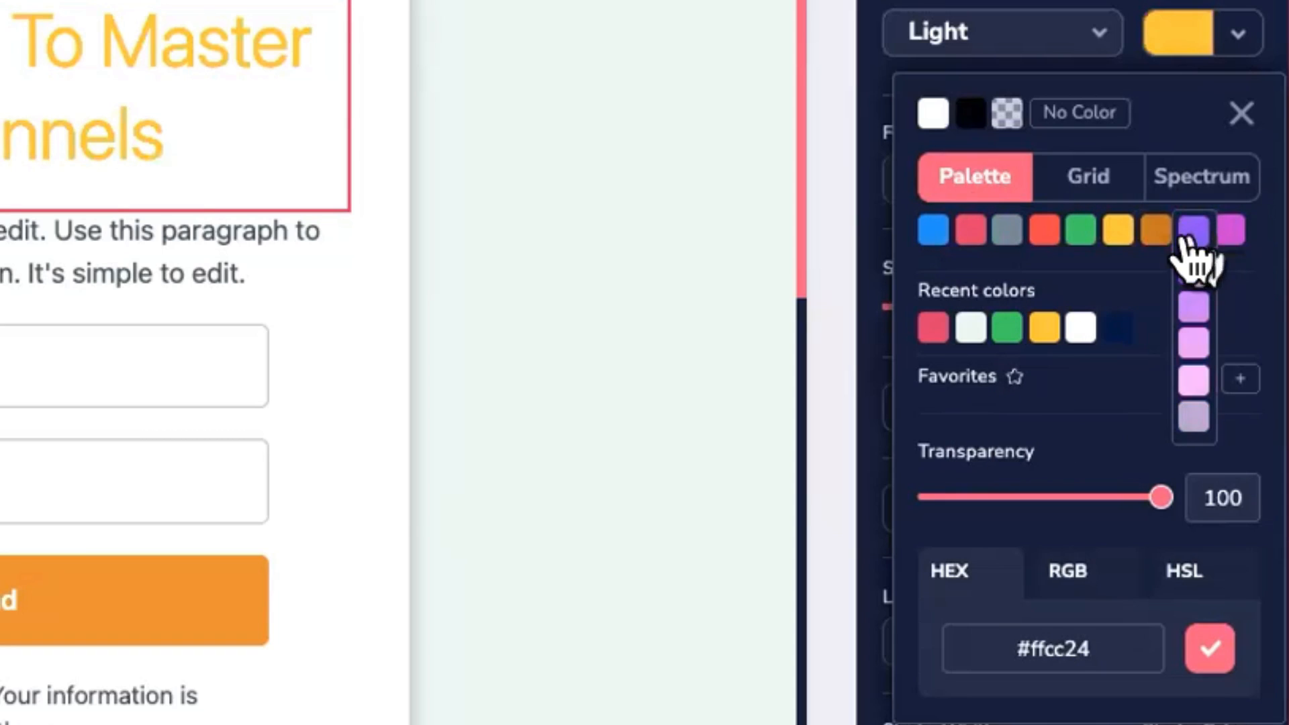
pyautogui.click(1086, 176)
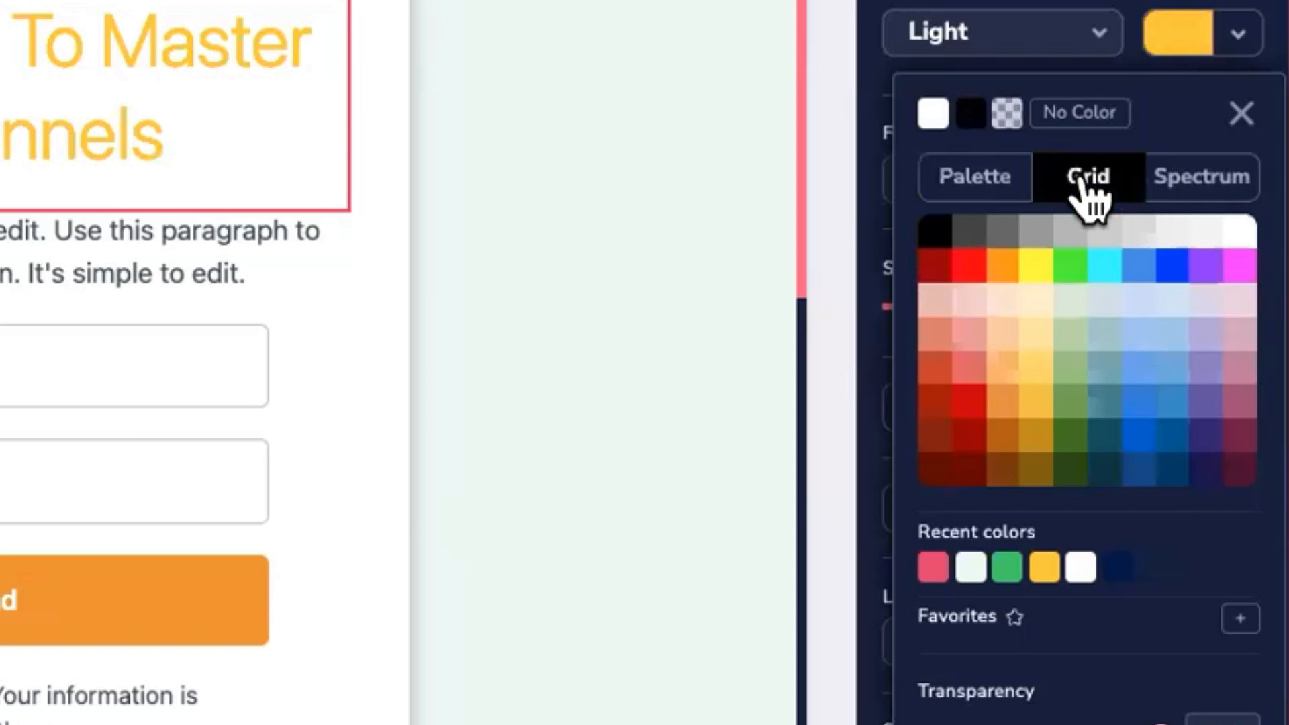
pyautogui.click(1000, 367)
pyautogui.click(1202, 368)
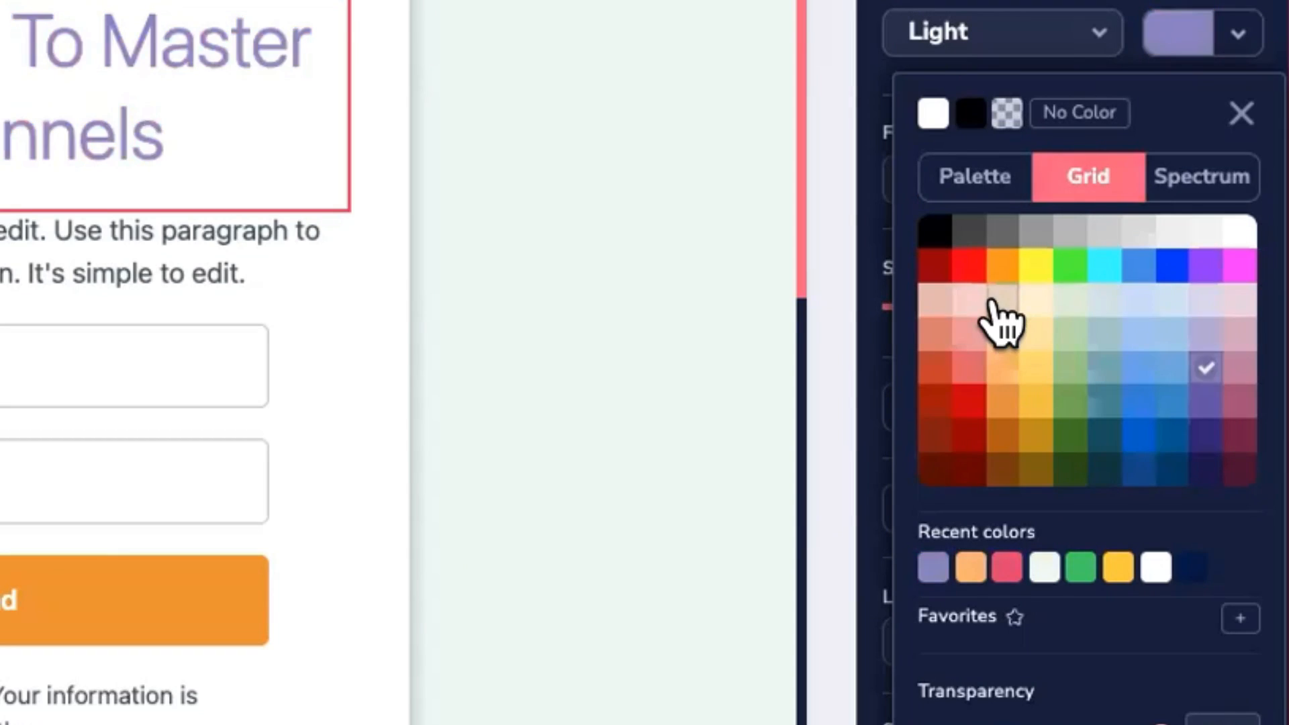
pyautogui.click(1002, 303)
# Step: Pick blue #277bce for the heading in the spectrum picker and save it to Favorites
pyautogui.click(1202, 178)
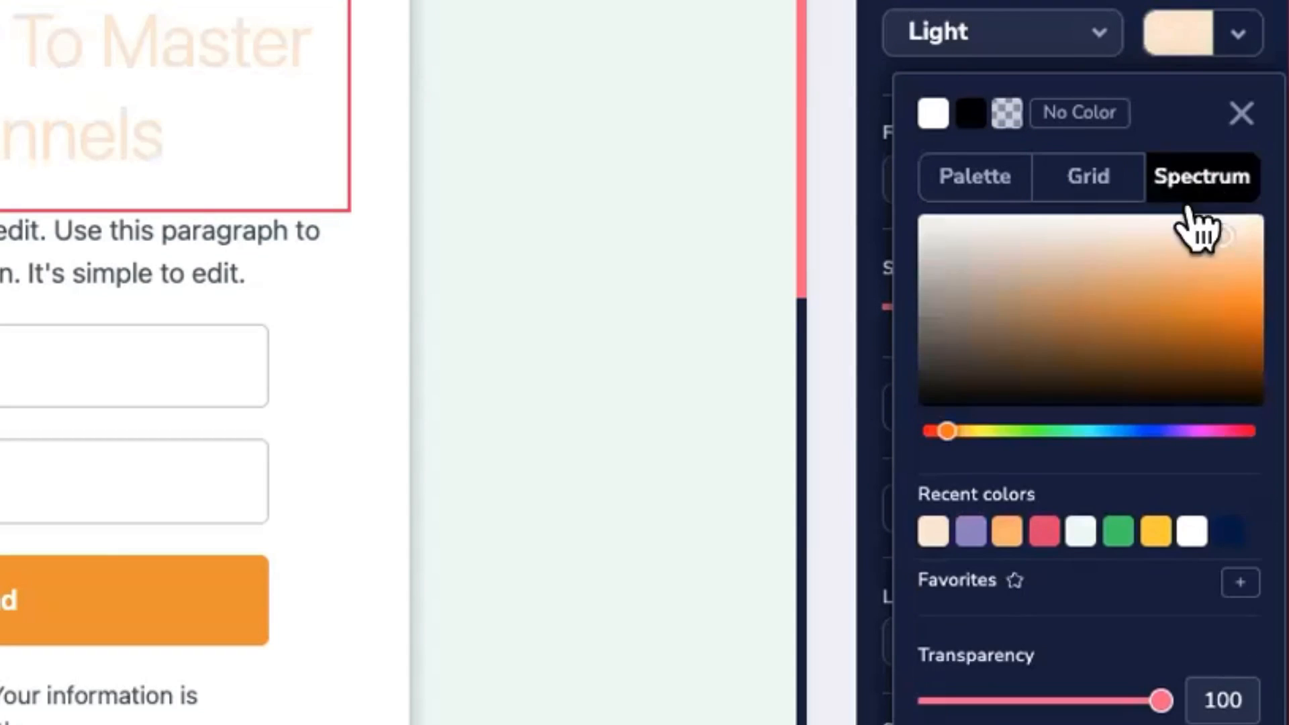
pyautogui.moveTo(944, 430); pyautogui.dragTo(1142, 431)
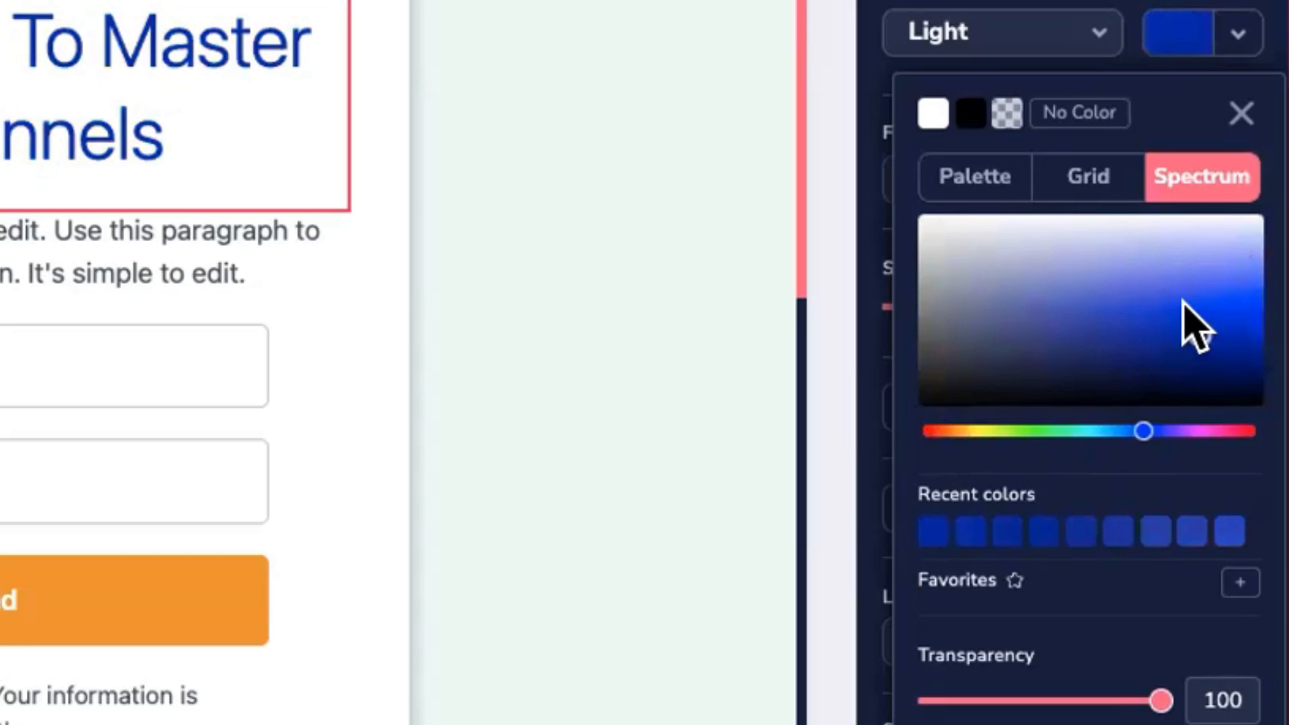
pyautogui.moveTo(1120, 308); pyautogui.dragTo(1217, 333)
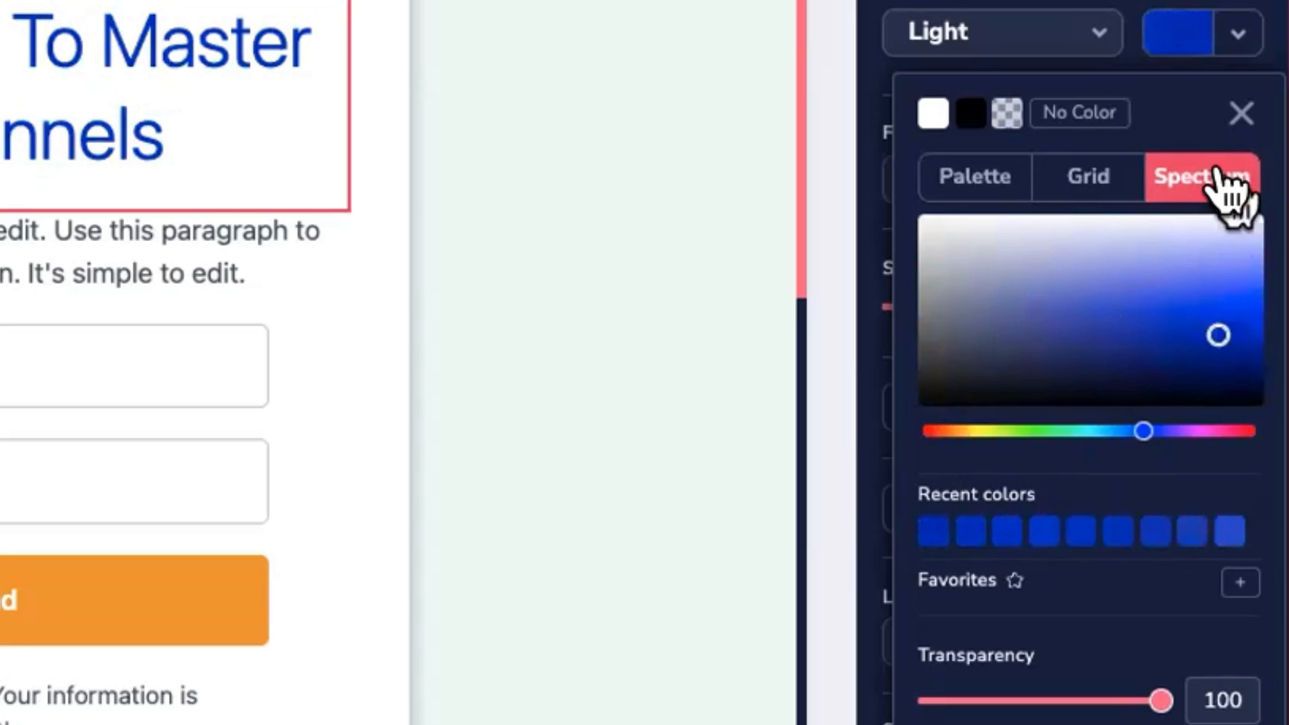
pyautogui.scroll(-5, 1135, 470)
pyautogui.scroll(3, 1144, 469)
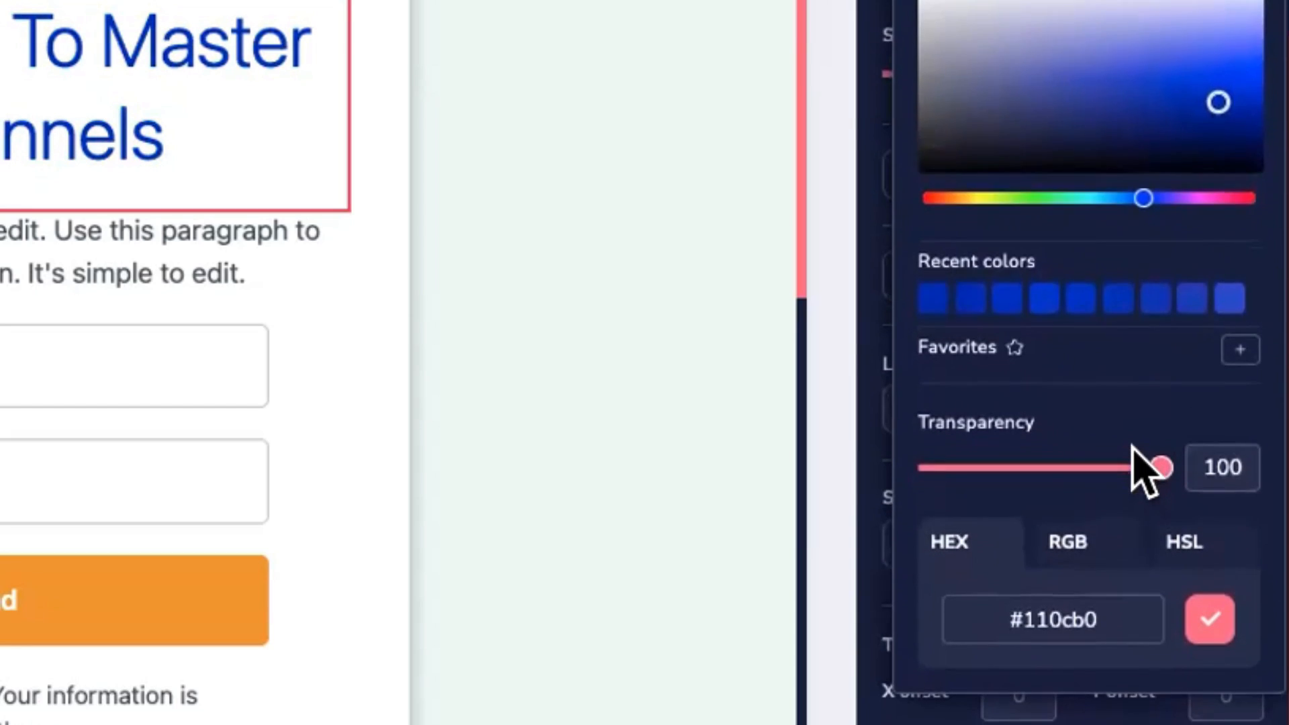
pyautogui.scroll(-5, 1117, 360)
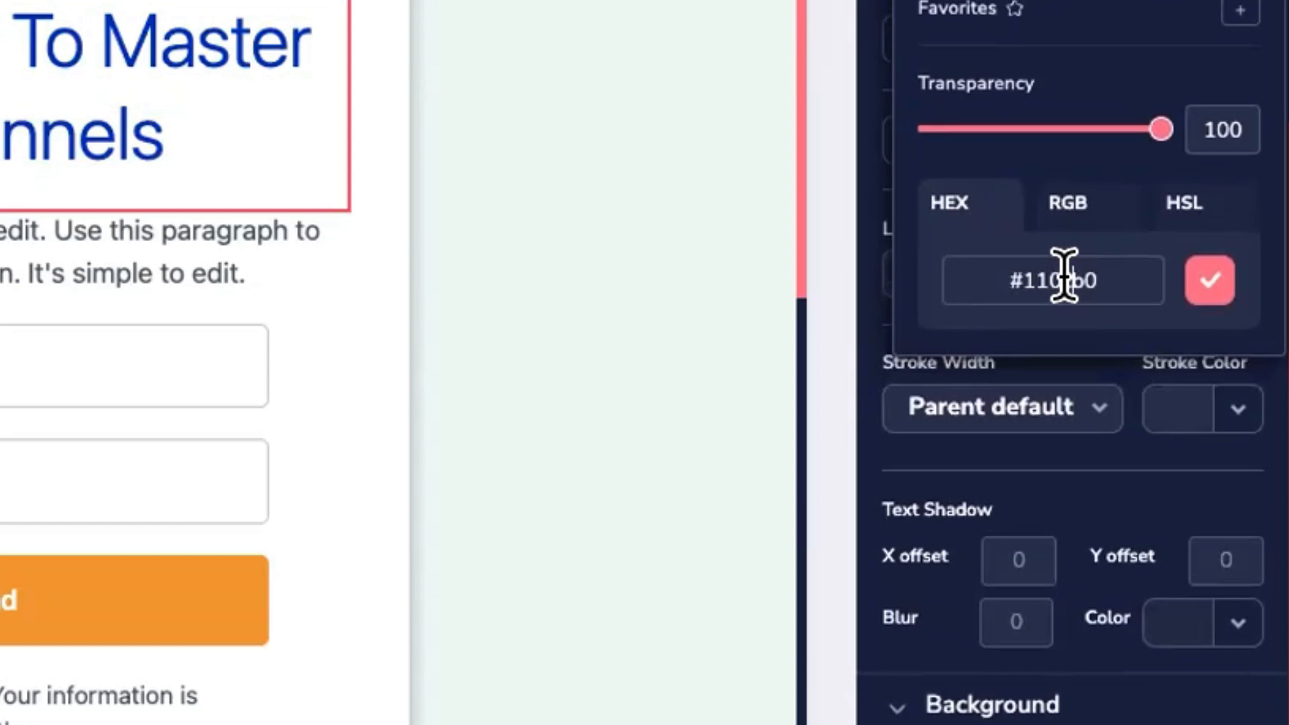
pyautogui.doubleClick(1064, 279)
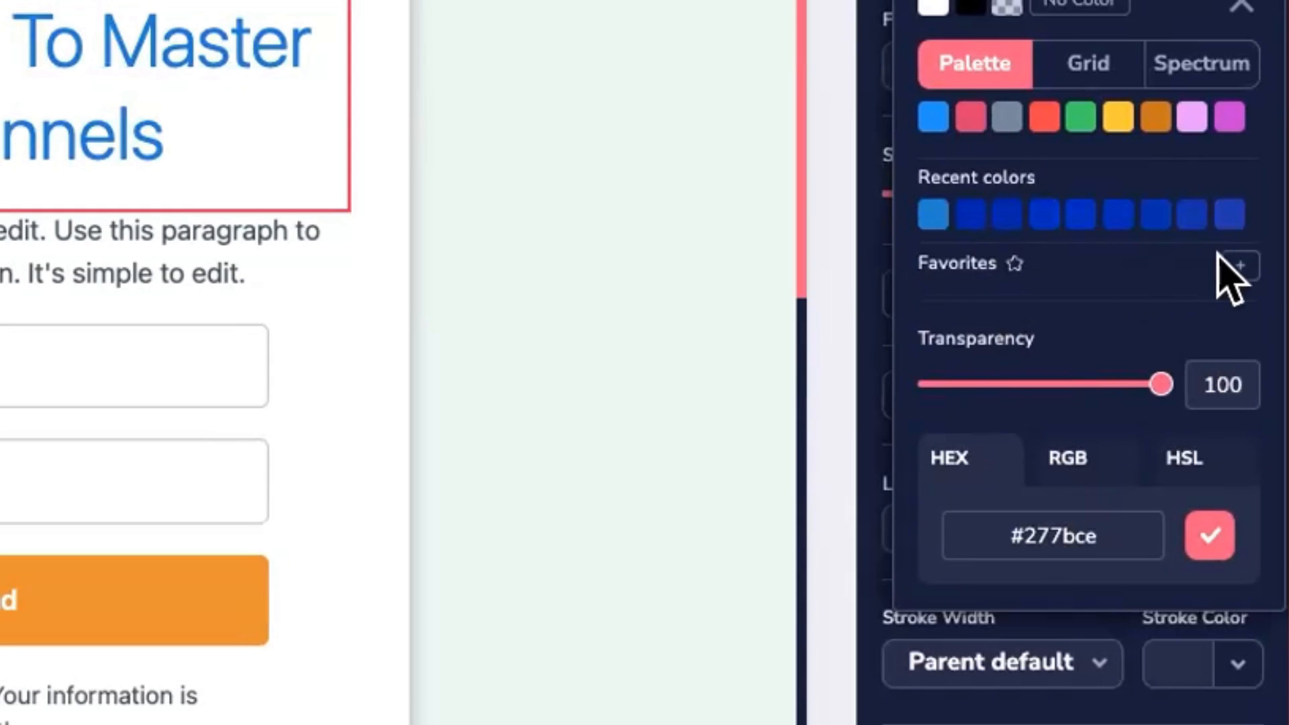
pyautogui.click(1240, 266)
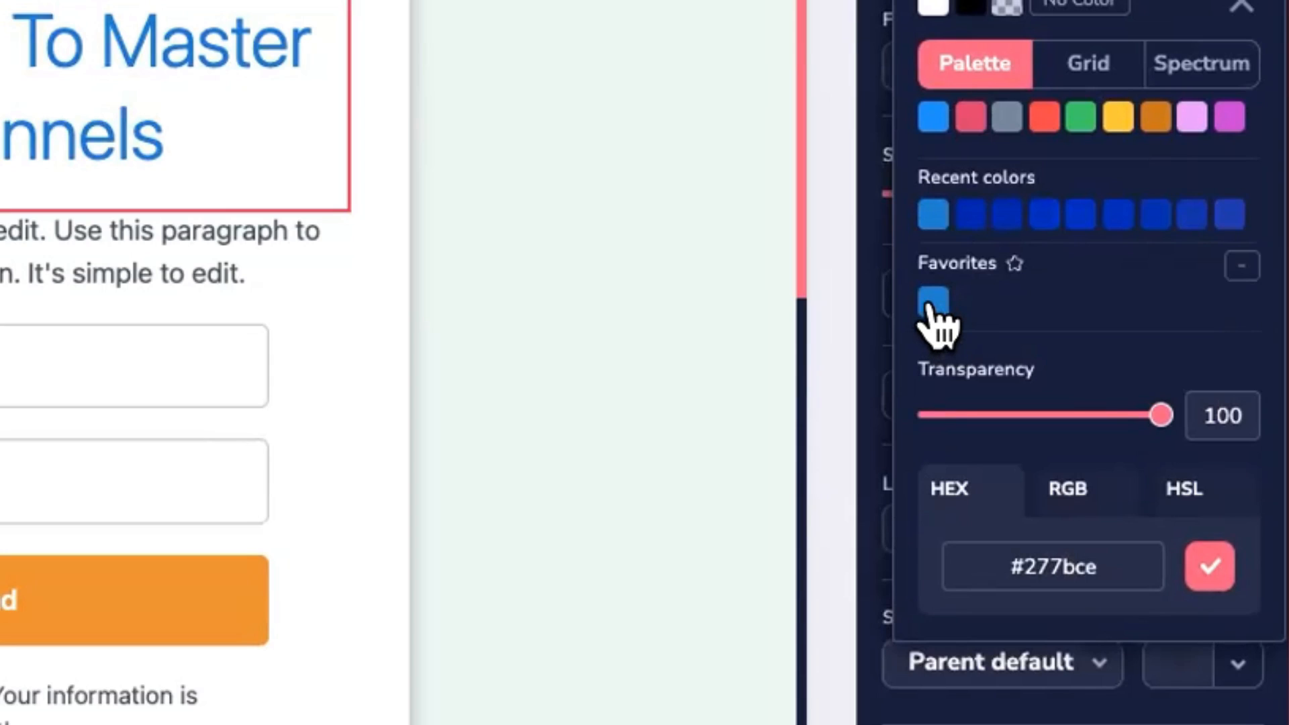
pyautogui.doubleClick(1068, 566)
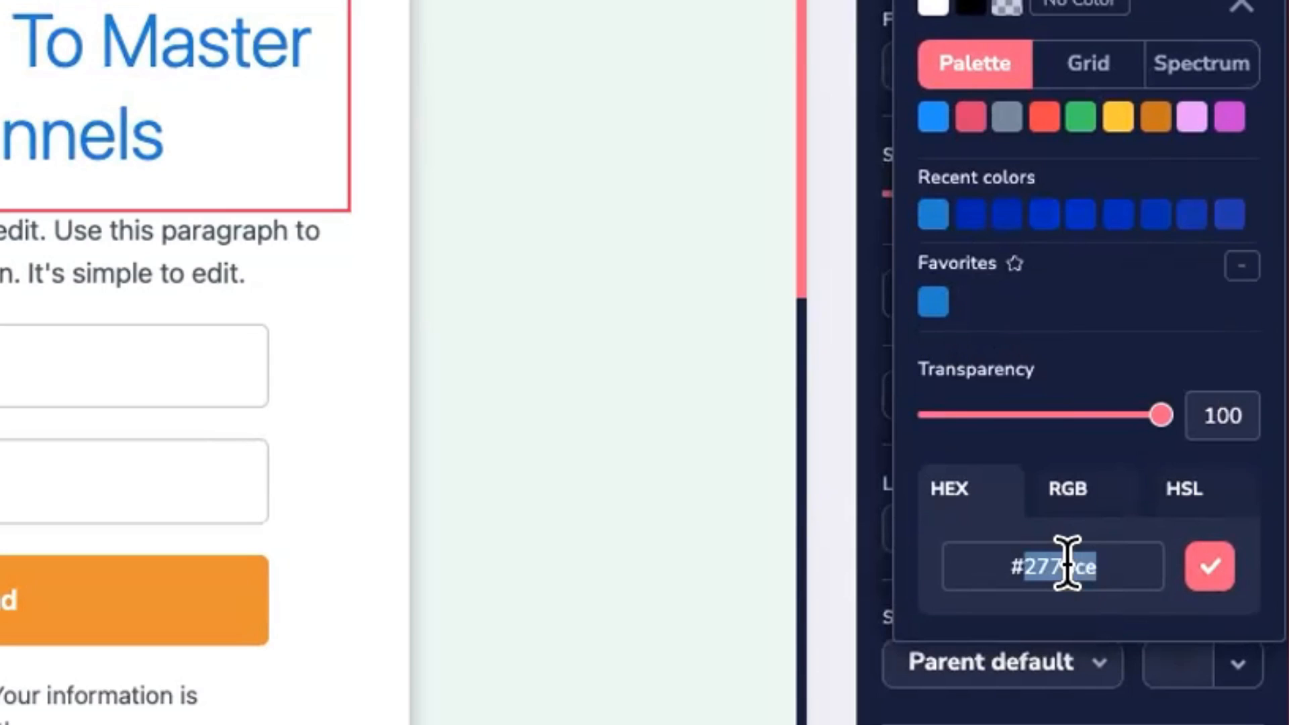
pyautogui.write('f')
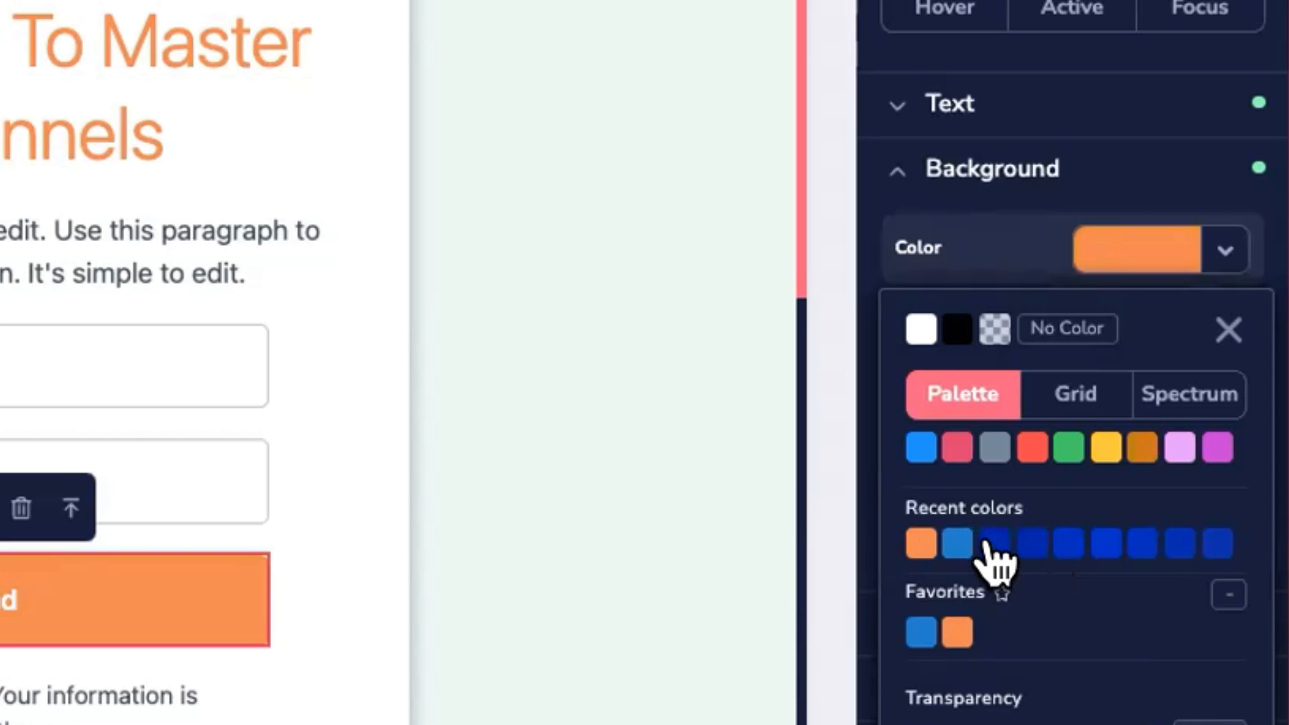
# Step: Set the headline font to Bebas Neue
pyautogui.scroll(-2, 996, 561)
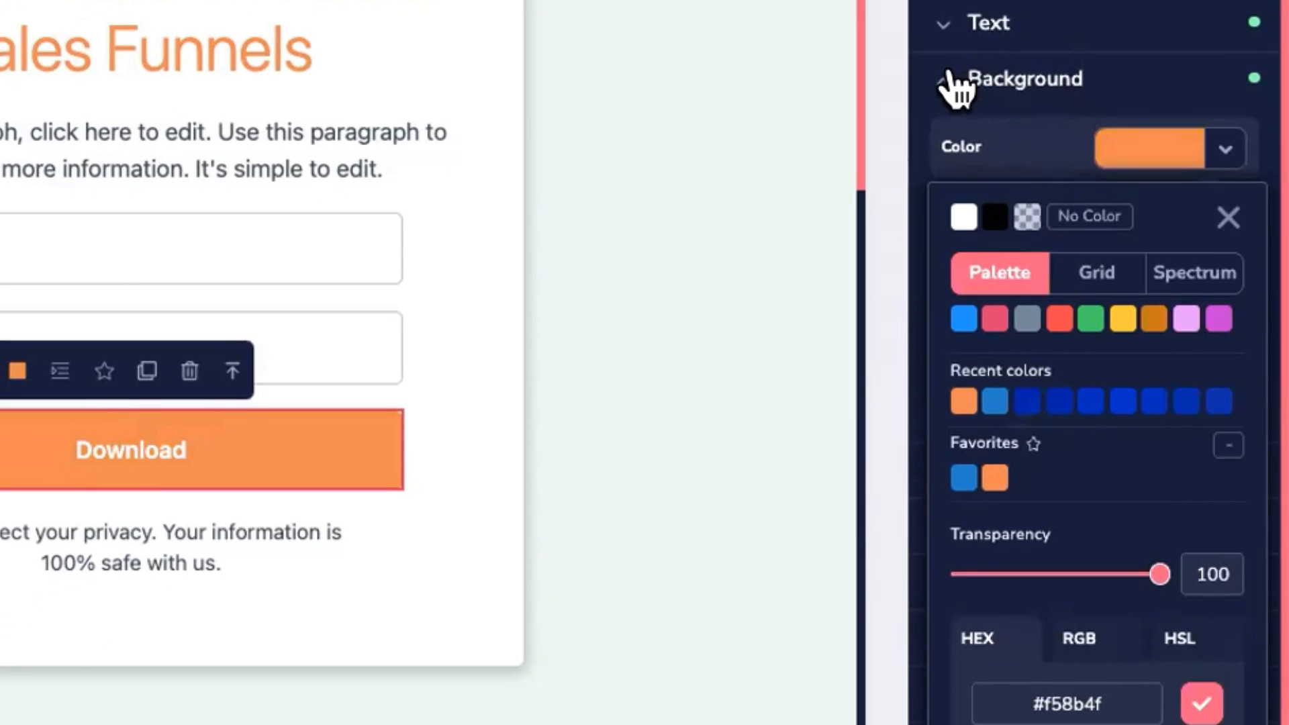
pyautogui.click(957, 84)
pyautogui.click(413, 33)
pyautogui.click(1044, 245)
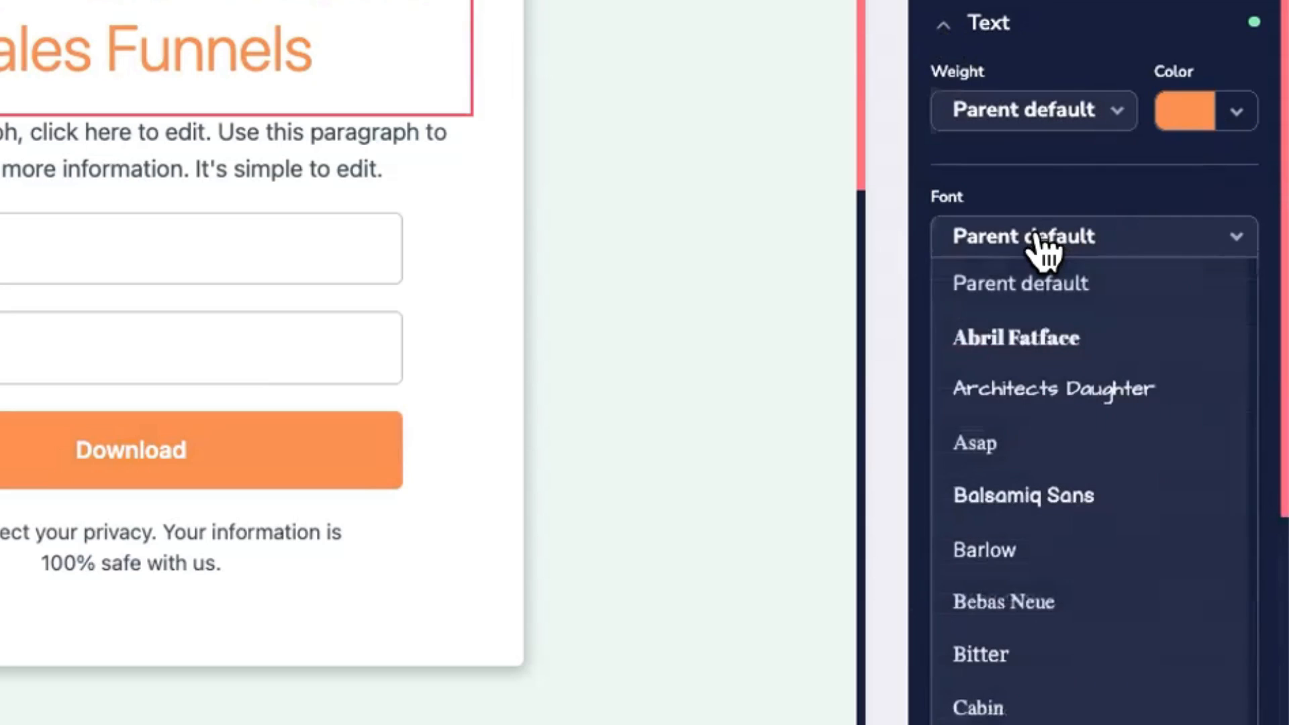
pyautogui.click(1032, 603)
# Step: Set the headline size to 50 and review its alignment, line height and stroke options
pyautogui.scroll(-1, 1051, 336)
pyautogui.moveTo(1051, 263)
pyautogui.mouseDown()
pyautogui.moveTo(965, 268)
pyautogui.moveTo(1057, 267)
pyautogui.moveTo(984, 270)
pyautogui.moveTo(1039, 269)
pyautogui.mouseUp()
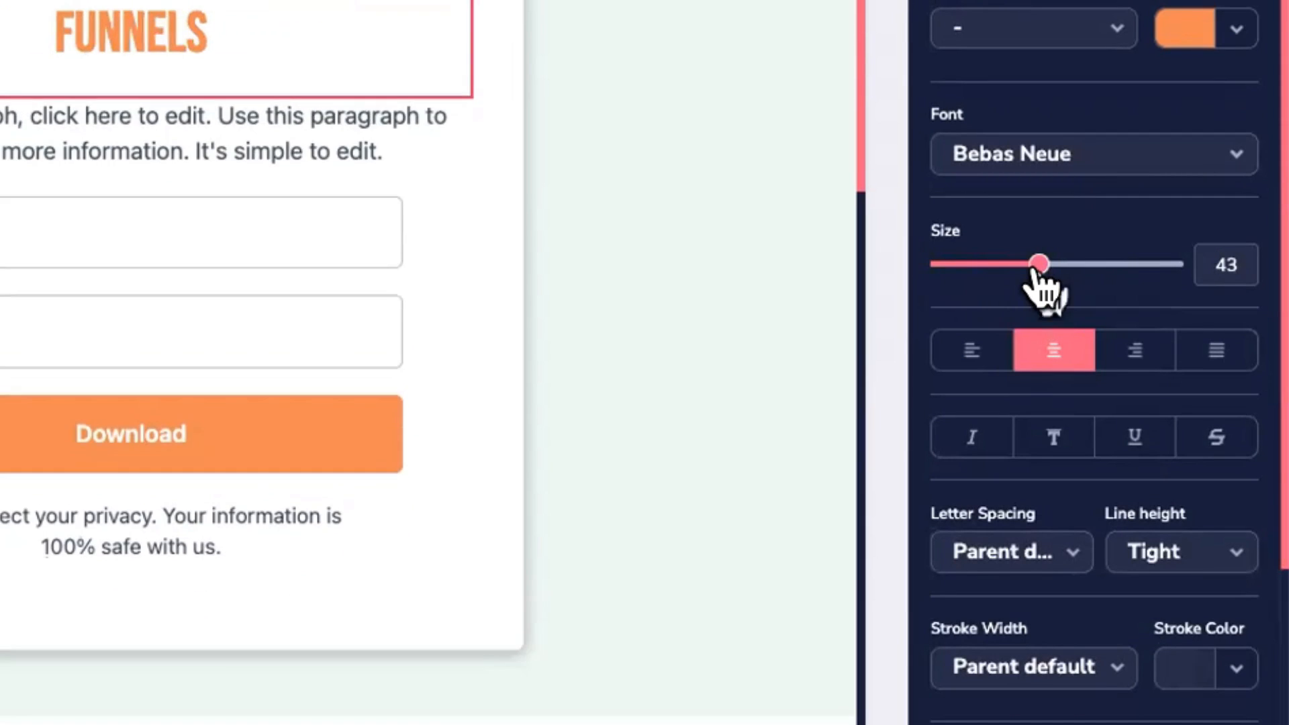
pyautogui.doubleClick(1221, 265)
pyautogui.write('50')
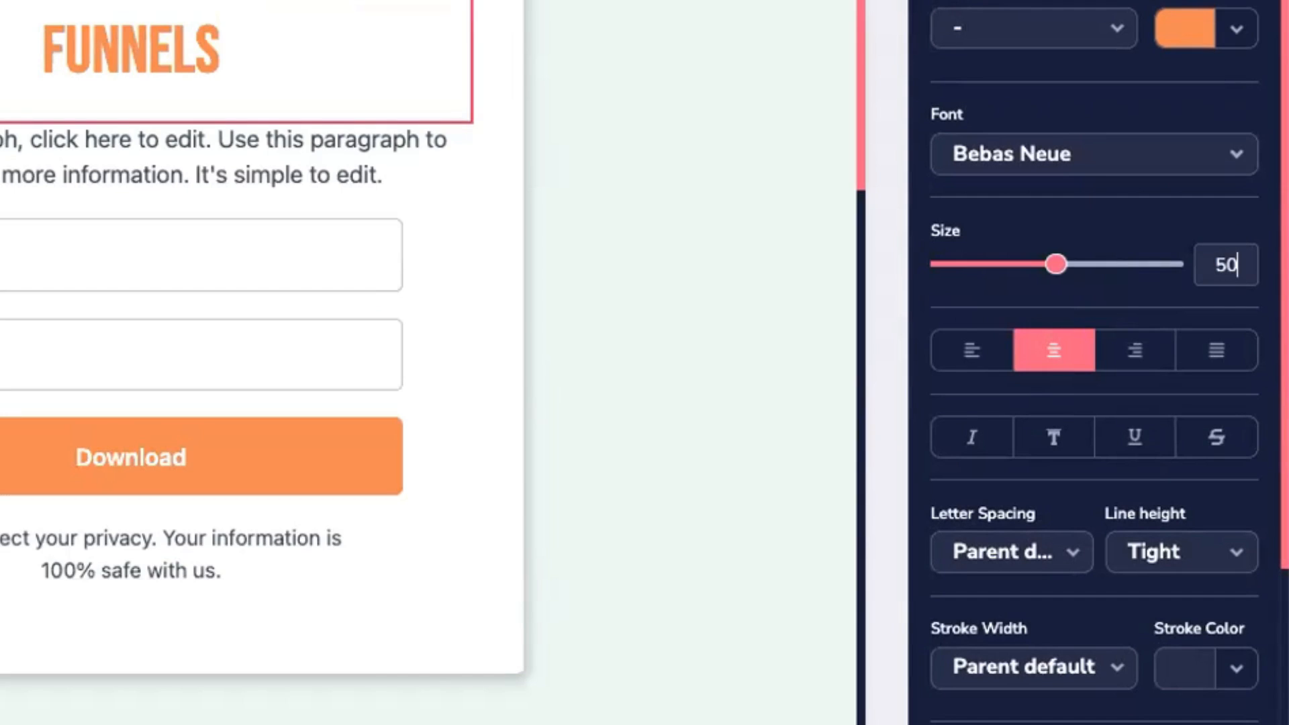
pyautogui.doubleClick(1212, 253)
pyautogui.write('50')
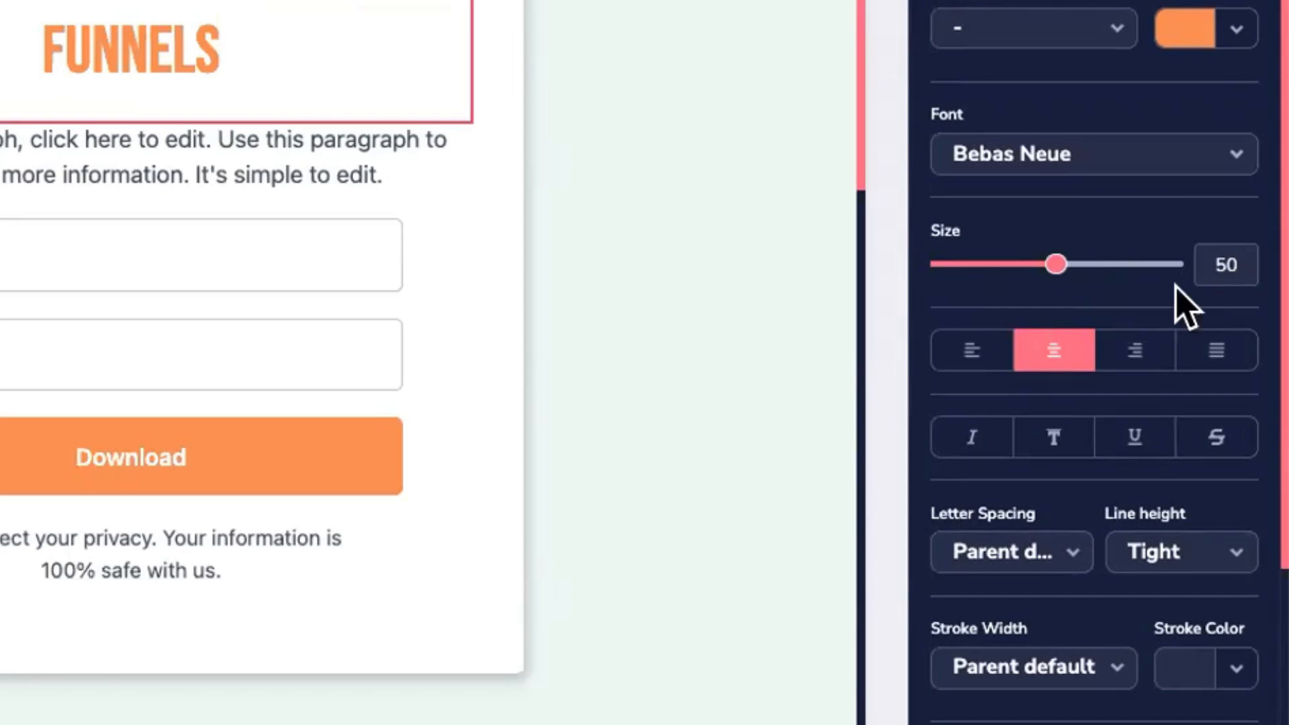
pyautogui.moveTo(1057, 264); pyautogui.dragTo(1057, 263)
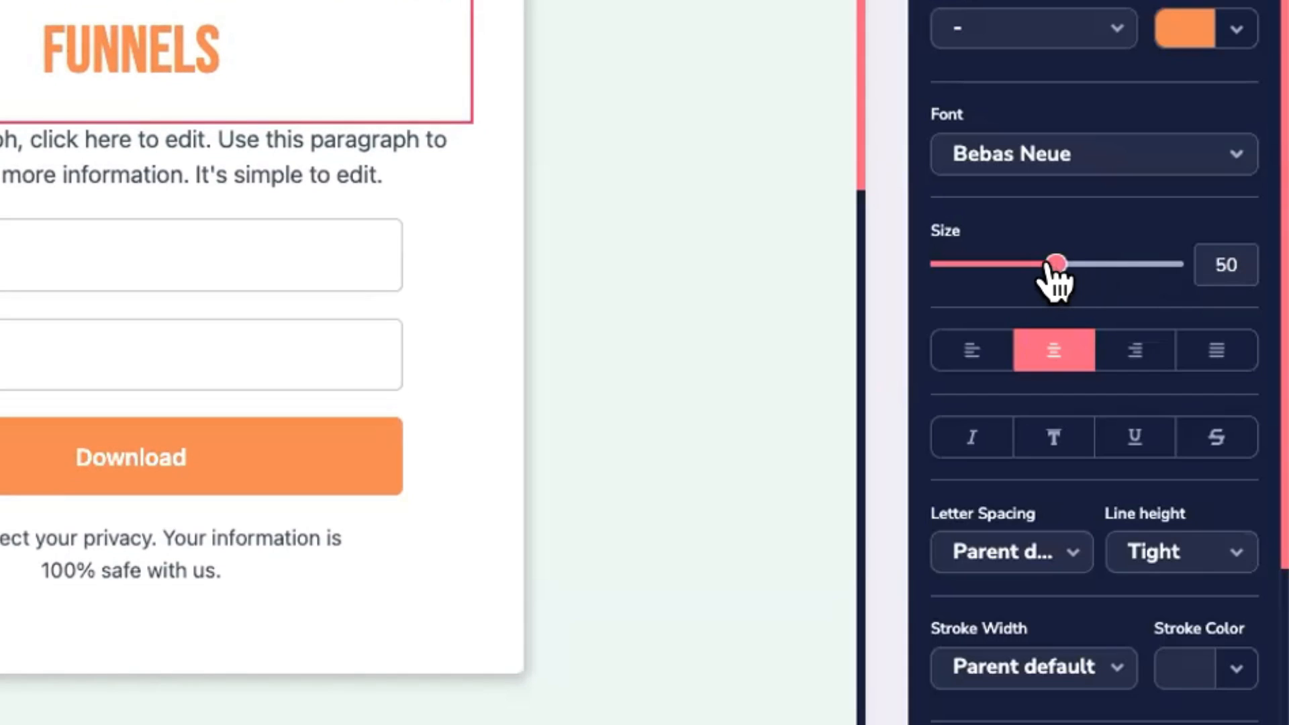
pyautogui.doubleClick(1224, 265)
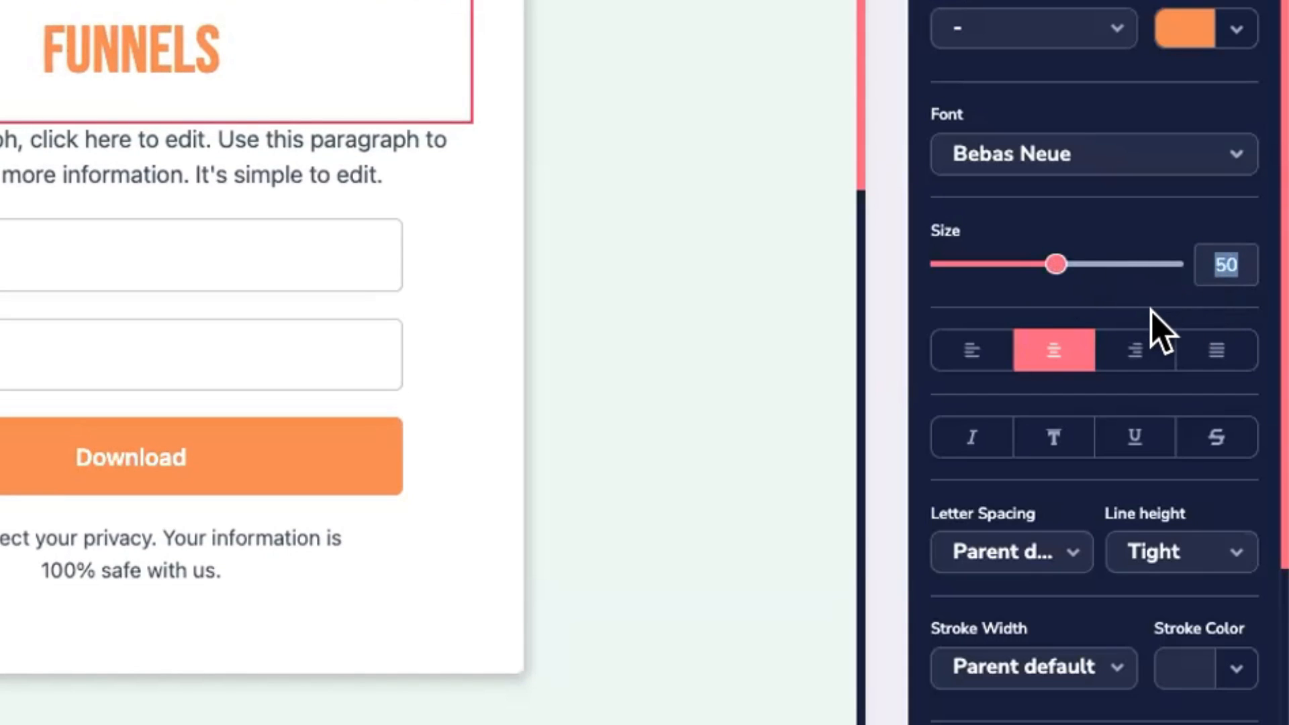
pyautogui.scroll(-4, 1151, 325)
pyautogui.scroll(-1, 1040, 275)
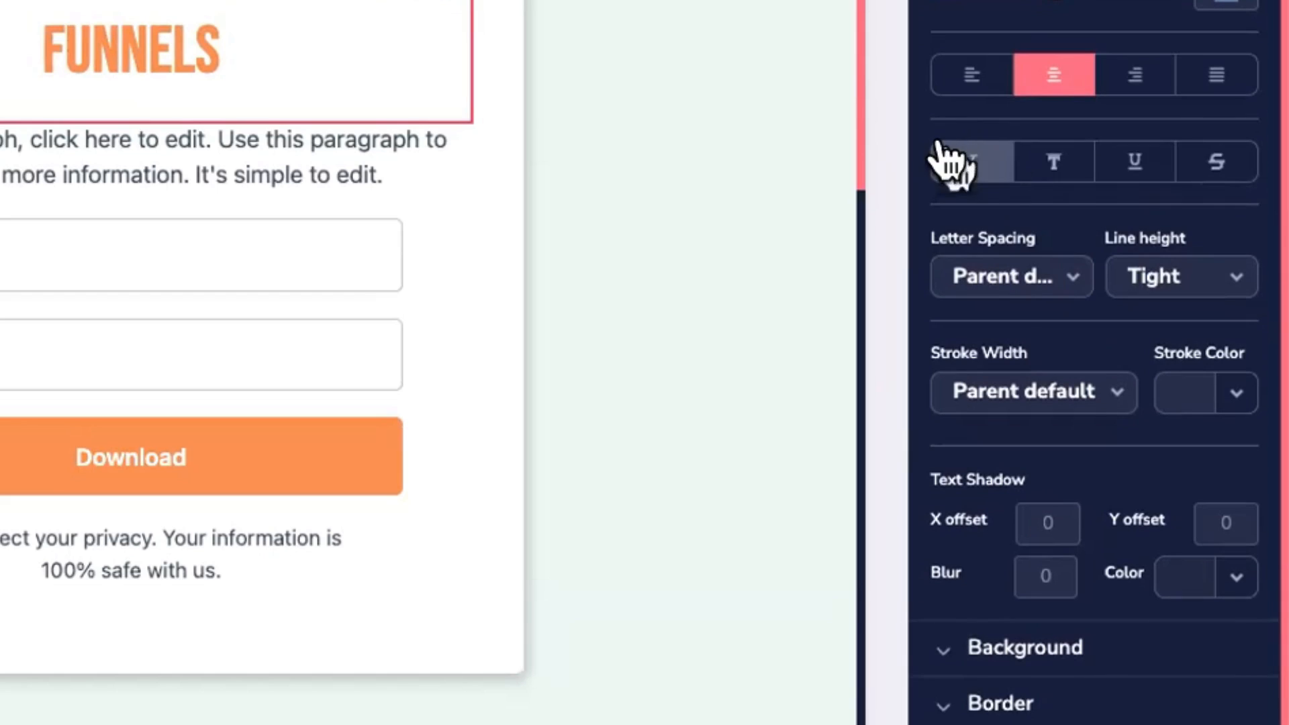
pyautogui.scroll(6, 1050, 301)
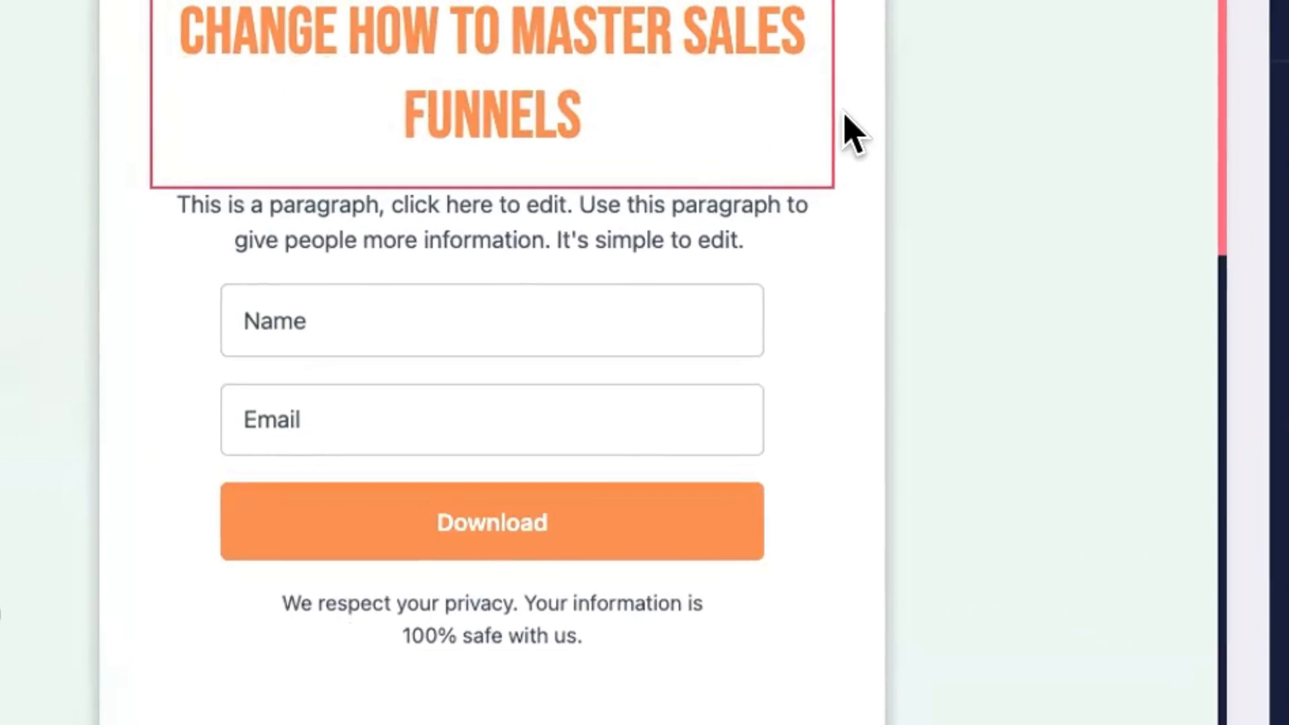
# Step: Colour the word MASTER blue #277bce, leaving the rest of the headline orange
pyautogui.click(317, 65)
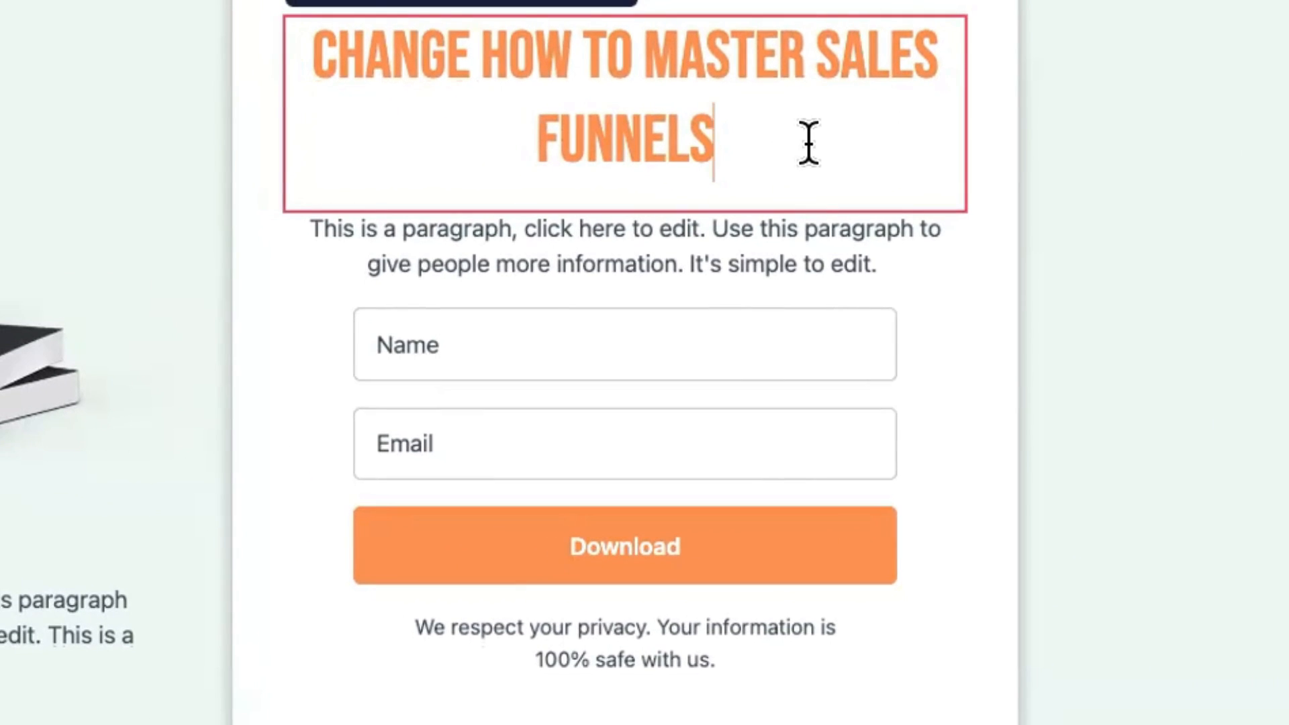
pyautogui.doubleClick(722, 49)
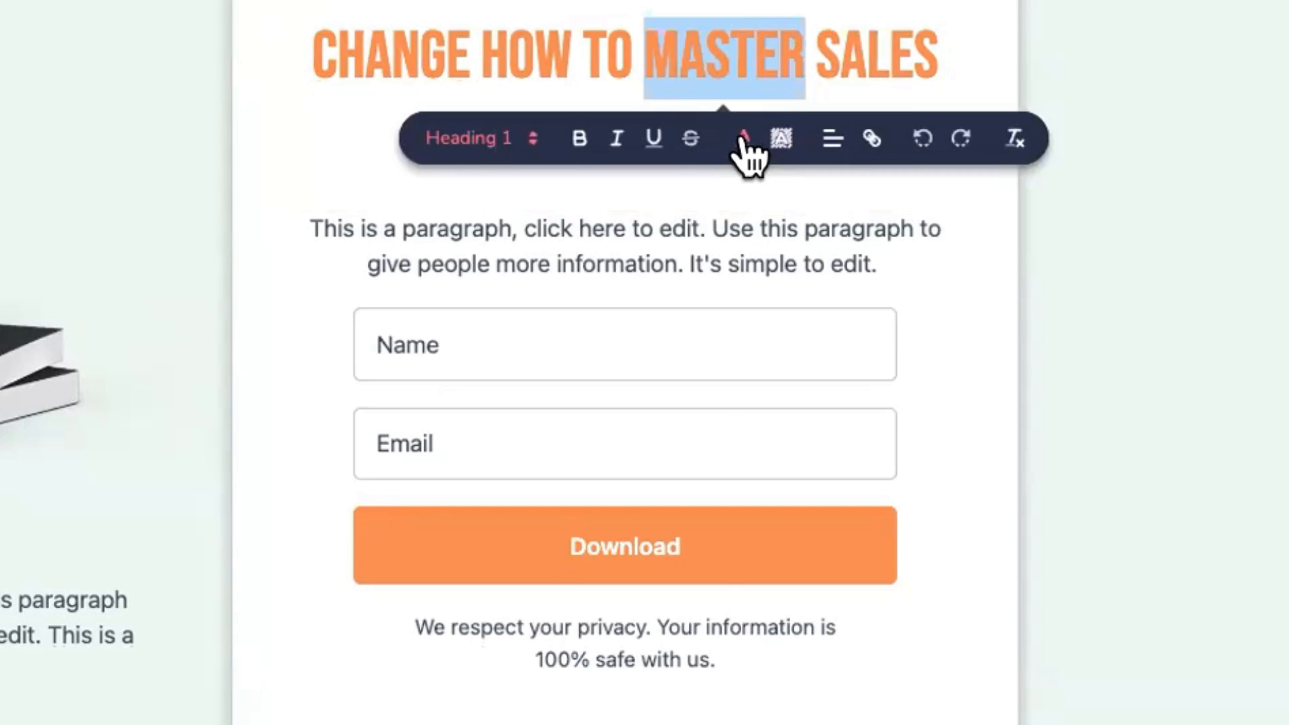
pyautogui.click(742, 138)
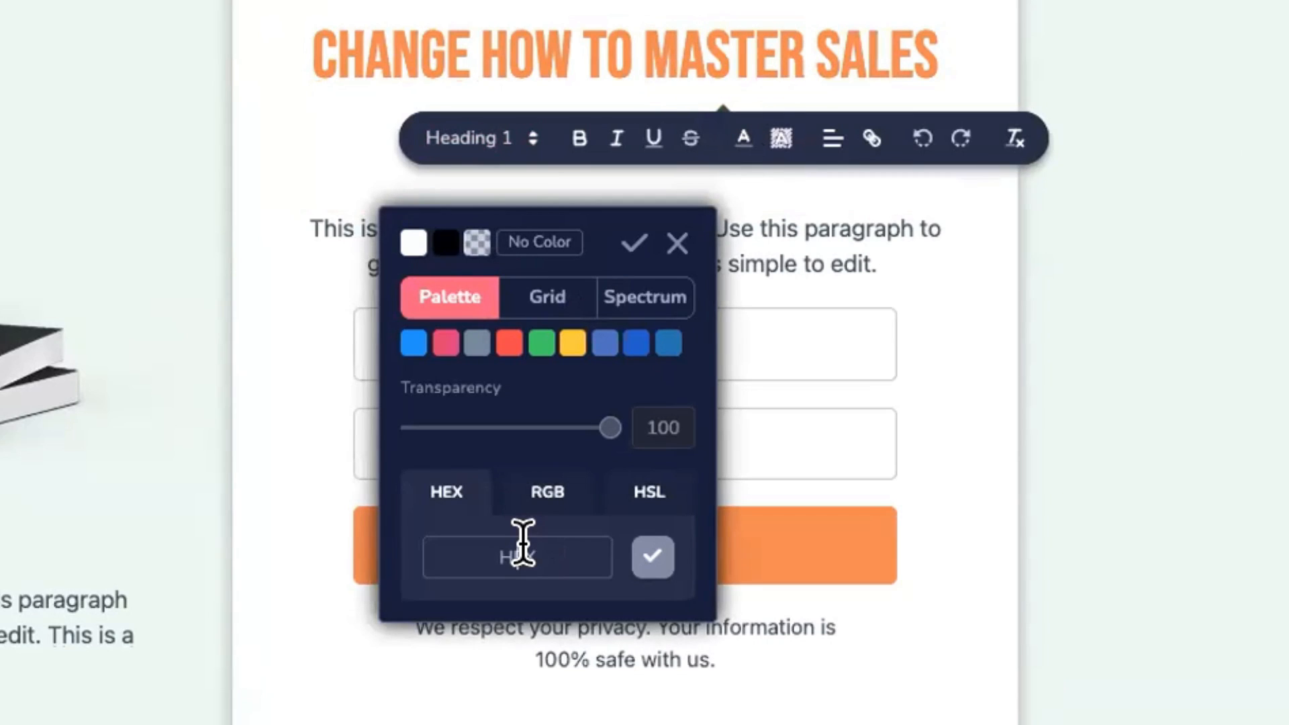
pyautogui.click(522, 544)
pyautogui.write('#277b')
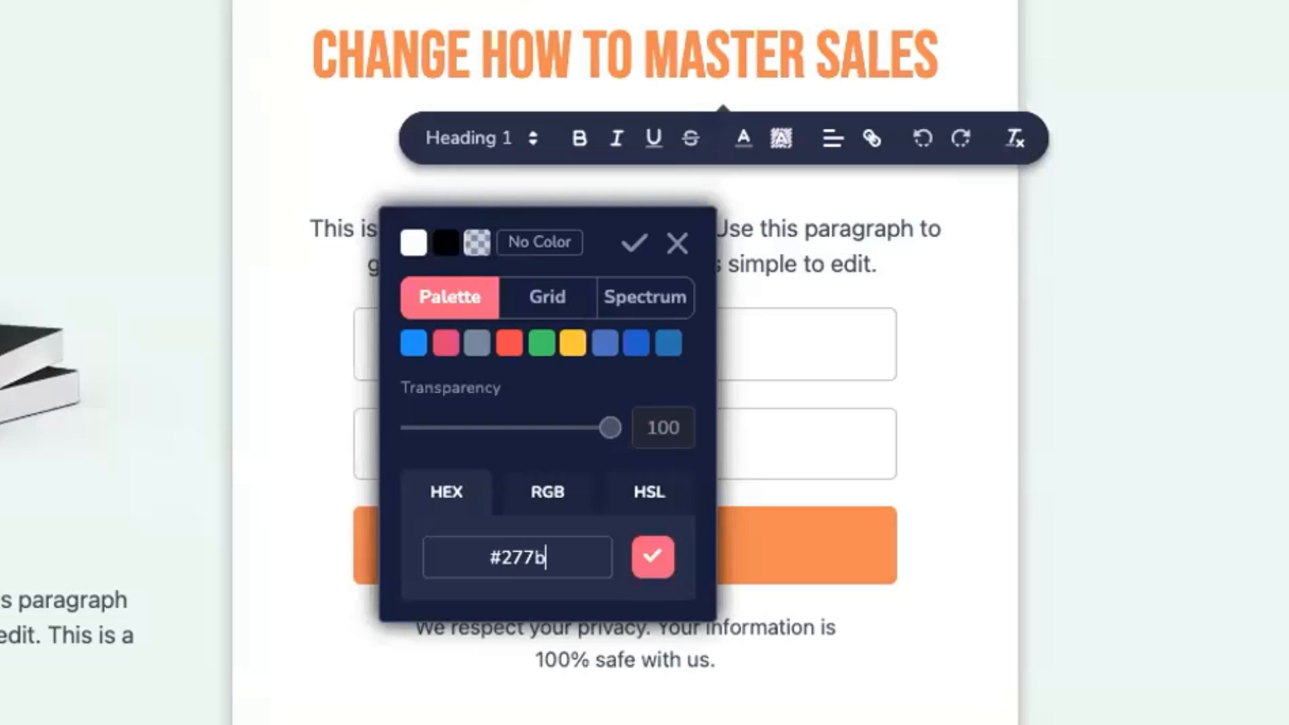
pyautogui.write('ce')
pyautogui.click(648, 560)
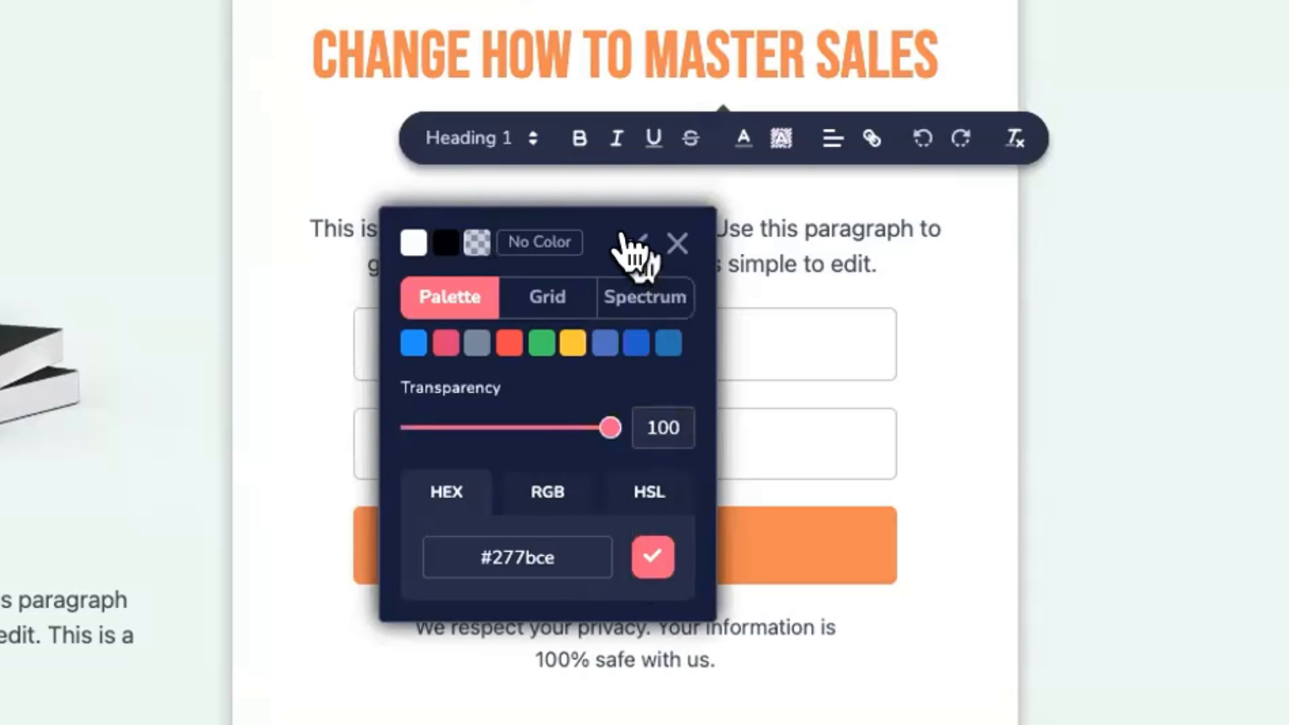
pyautogui.click(634, 243)
pyautogui.click(819, 148)
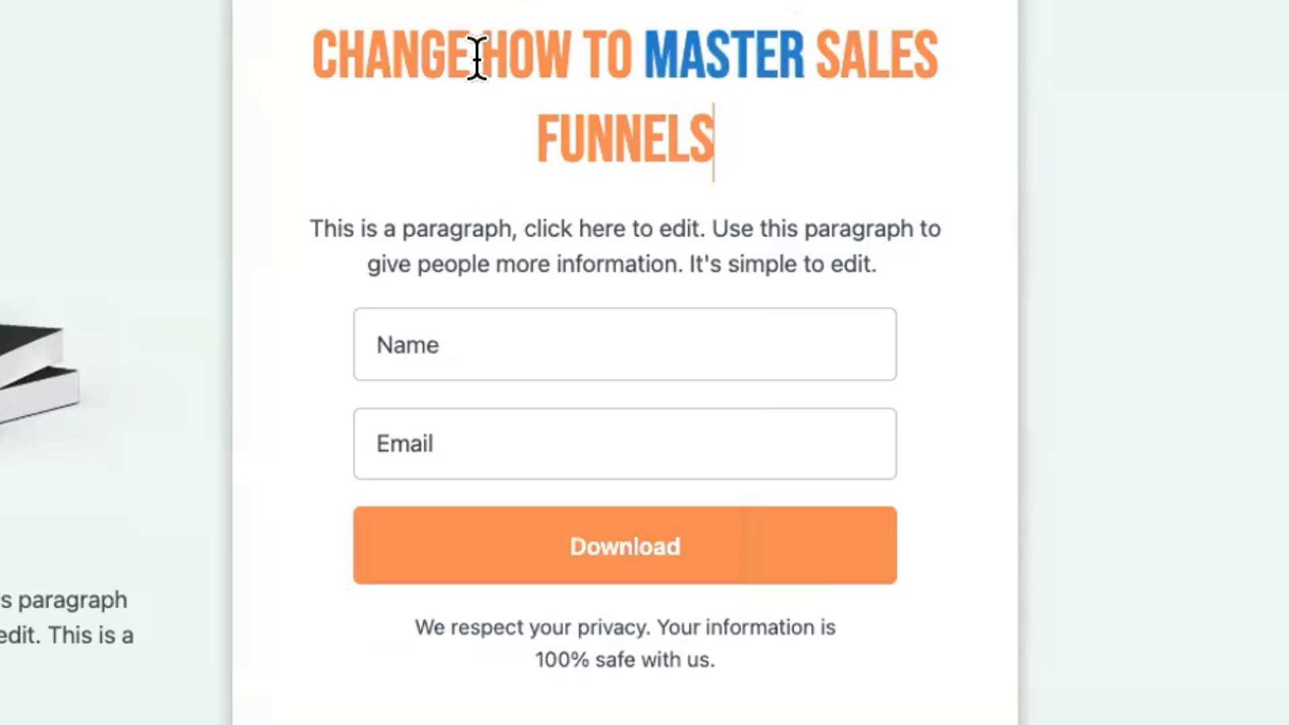
pyautogui.tripleClick(578, 50)
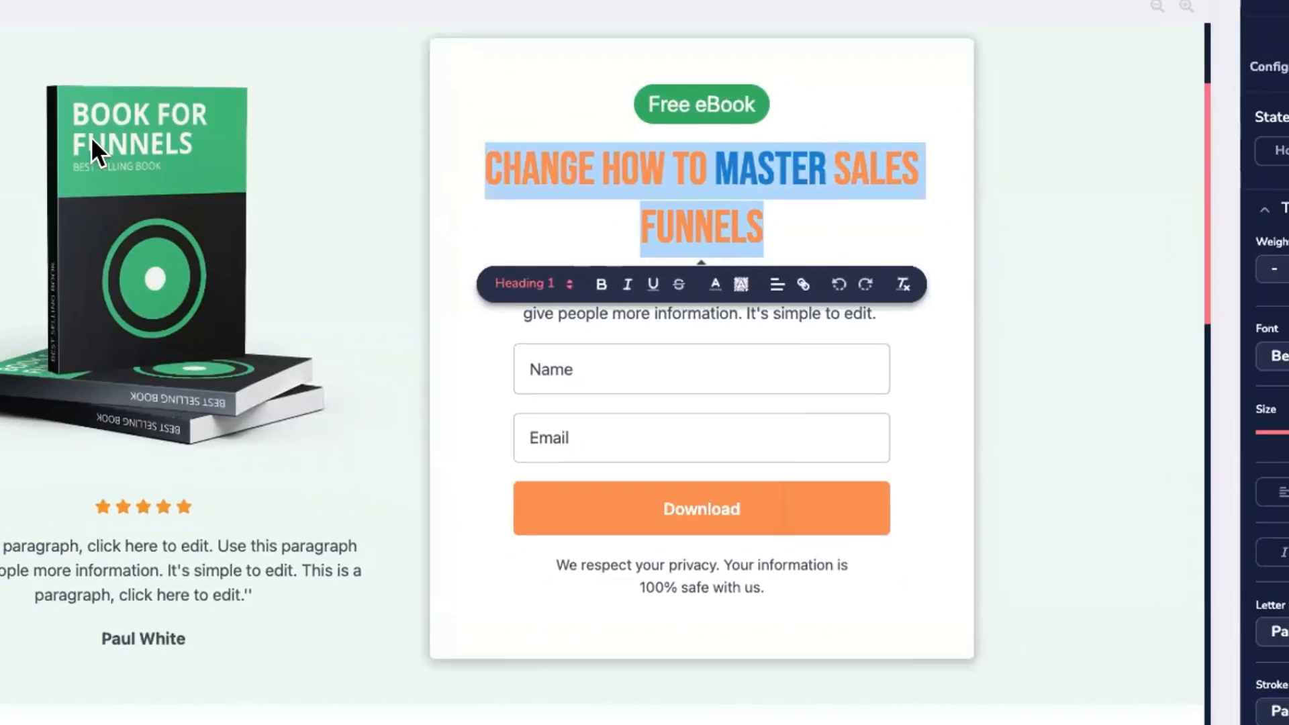
pyautogui.click(22, 199)
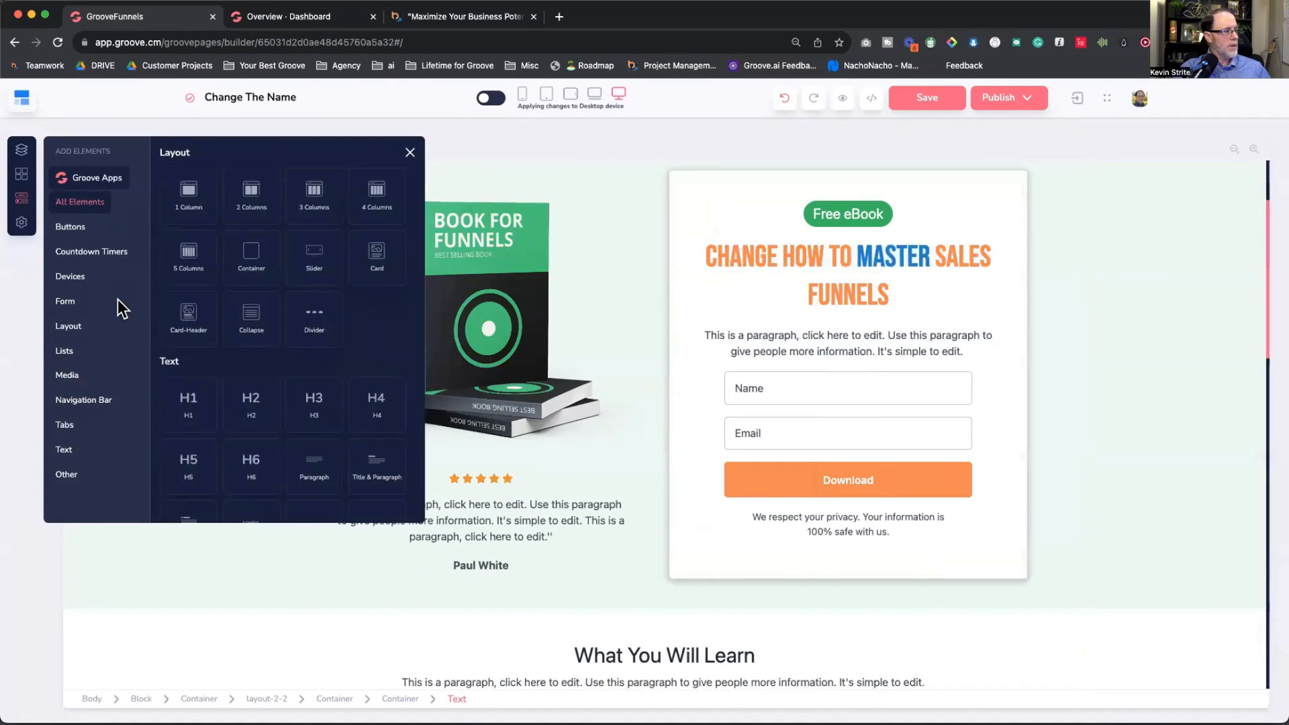
# Step: Drag H1 and H4 headings into the form and an H3 heading above the book column's stars
pyautogui.scroll(-5, 216, 340)
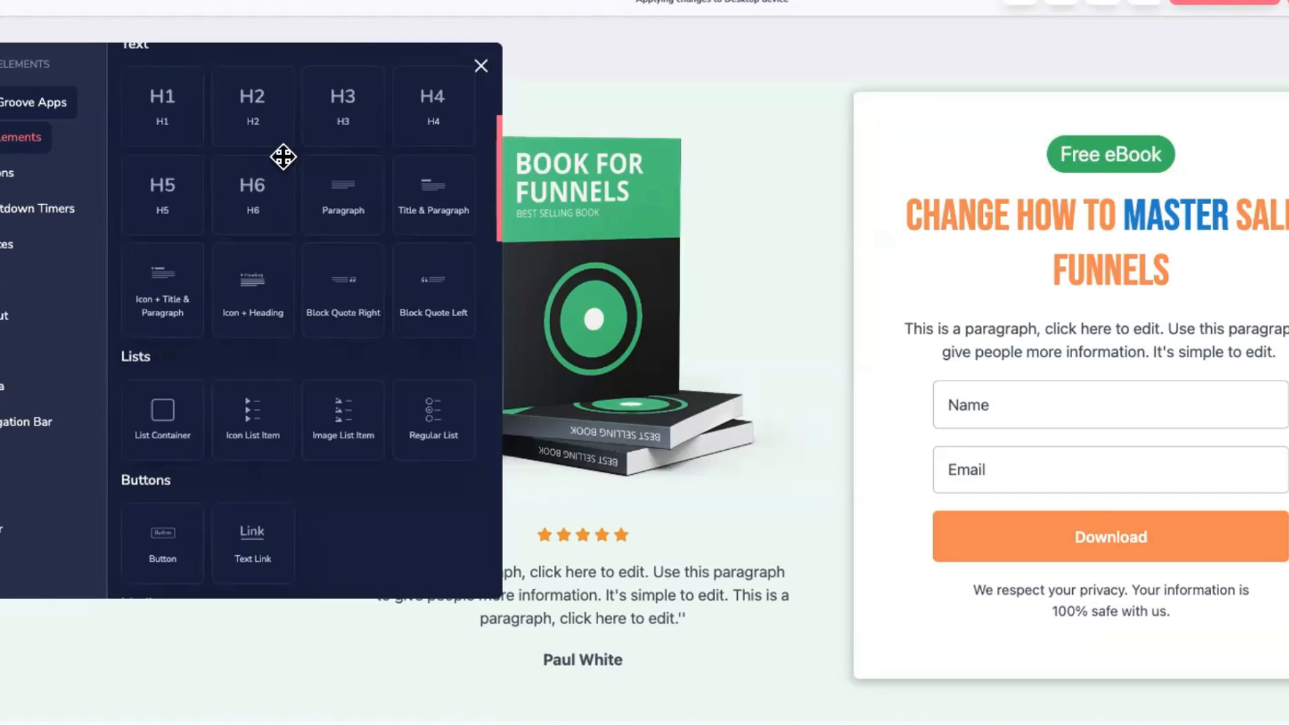
pyautogui.moveTo(167, 103); pyautogui.dragTo(1065, 222)
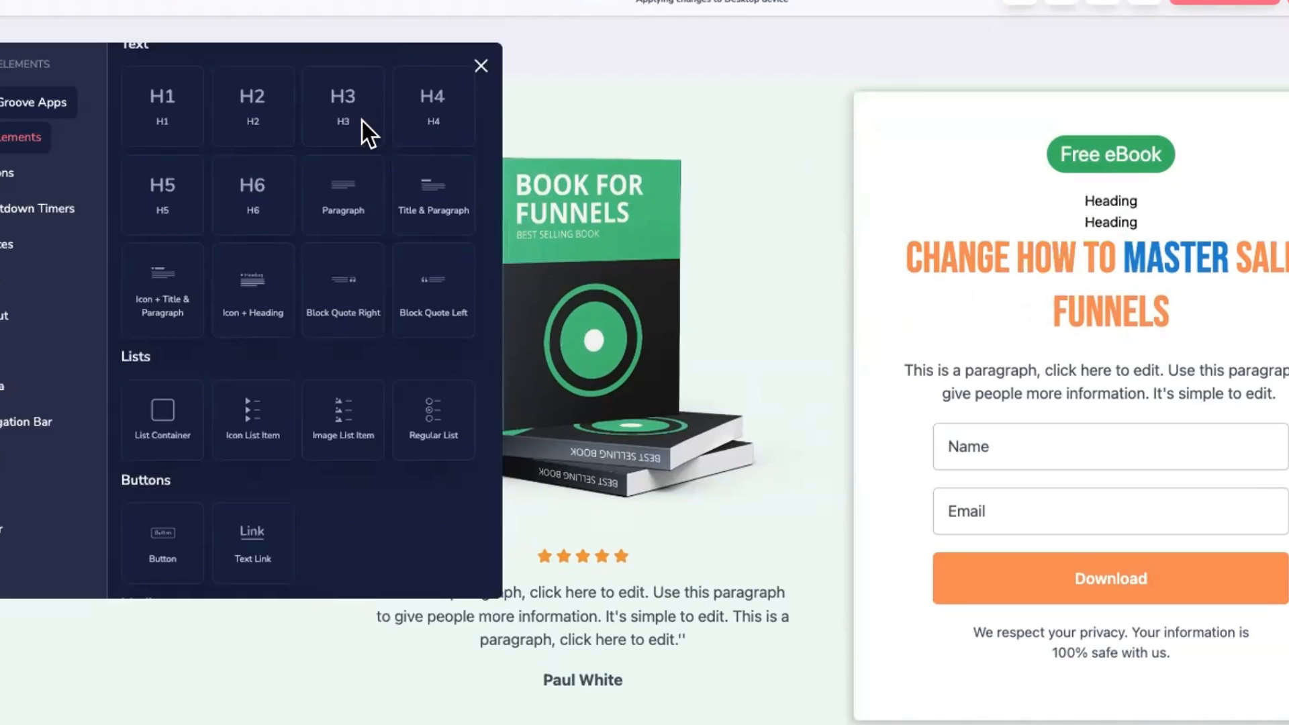
pyautogui.moveTo(343, 101); pyautogui.dragTo(207, 173)
pyautogui.moveTo(425, 101); pyautogui.dragTo(1106, 246)
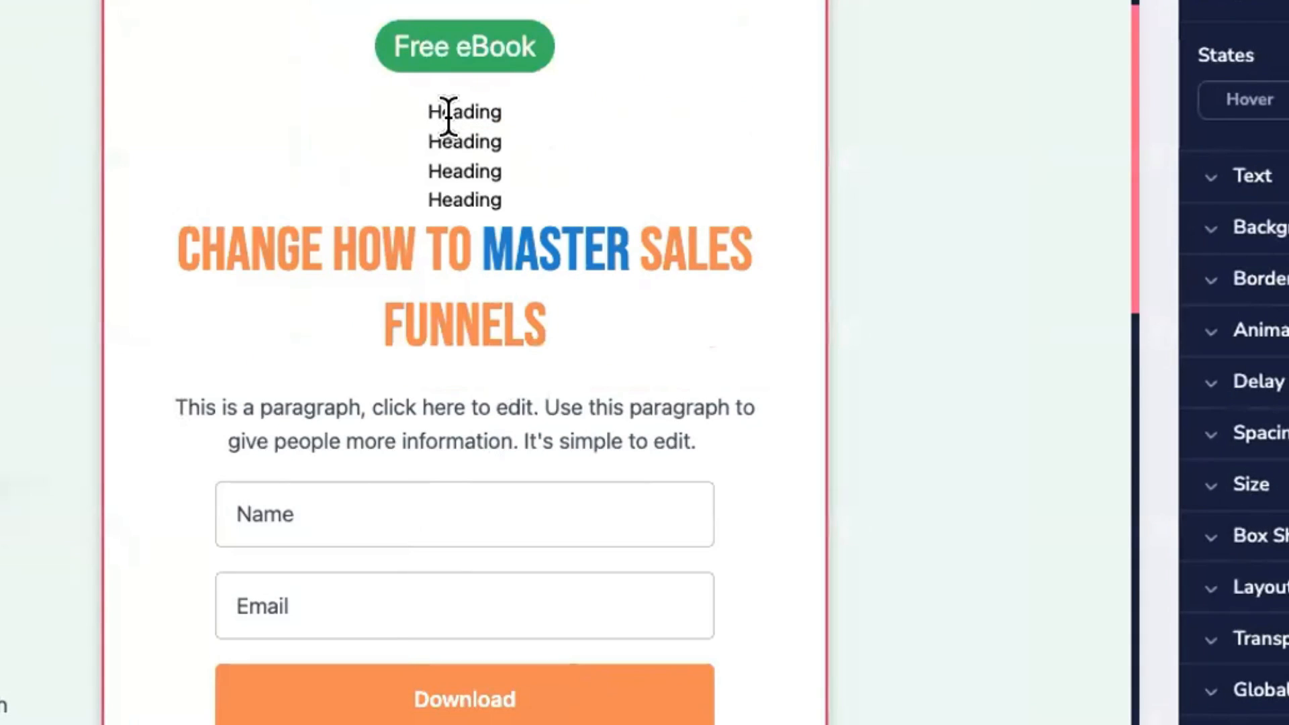
# Step: Switch the headline's format to Normal, then back to Heading 1
pyautogui.doubleClick(456, 110)
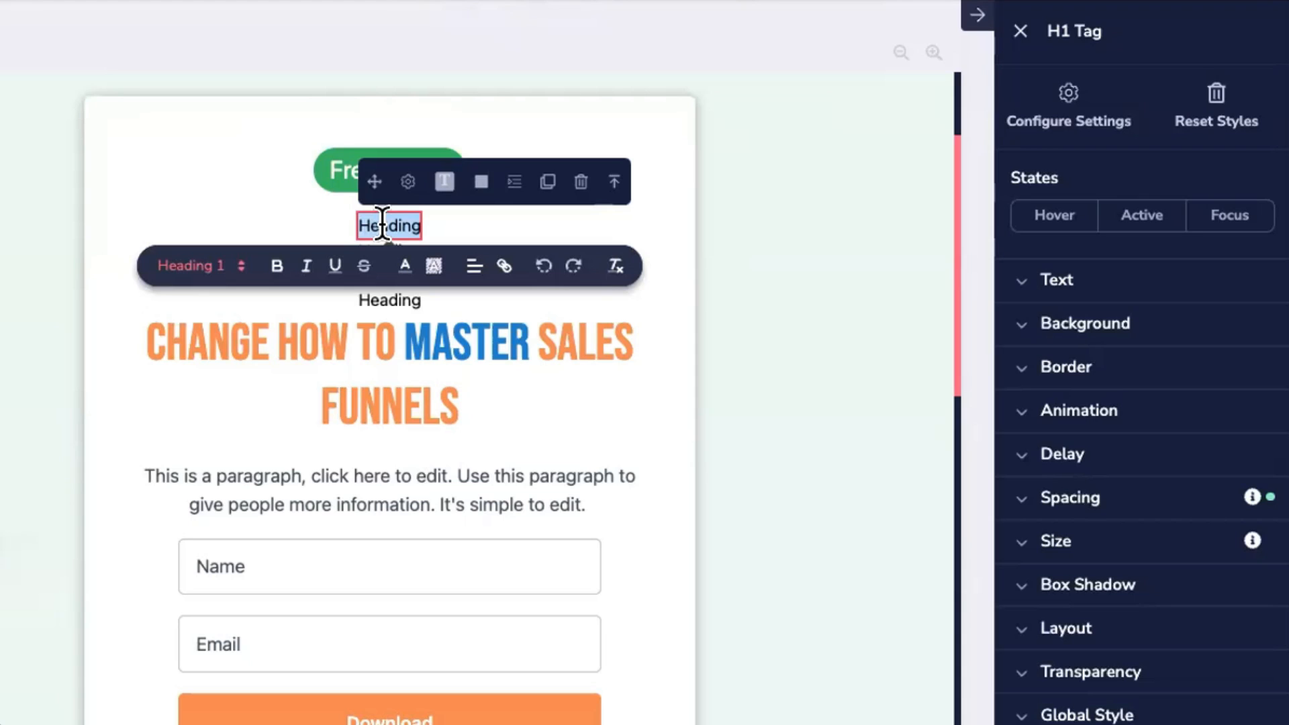
pyautogui.click(374, 337)
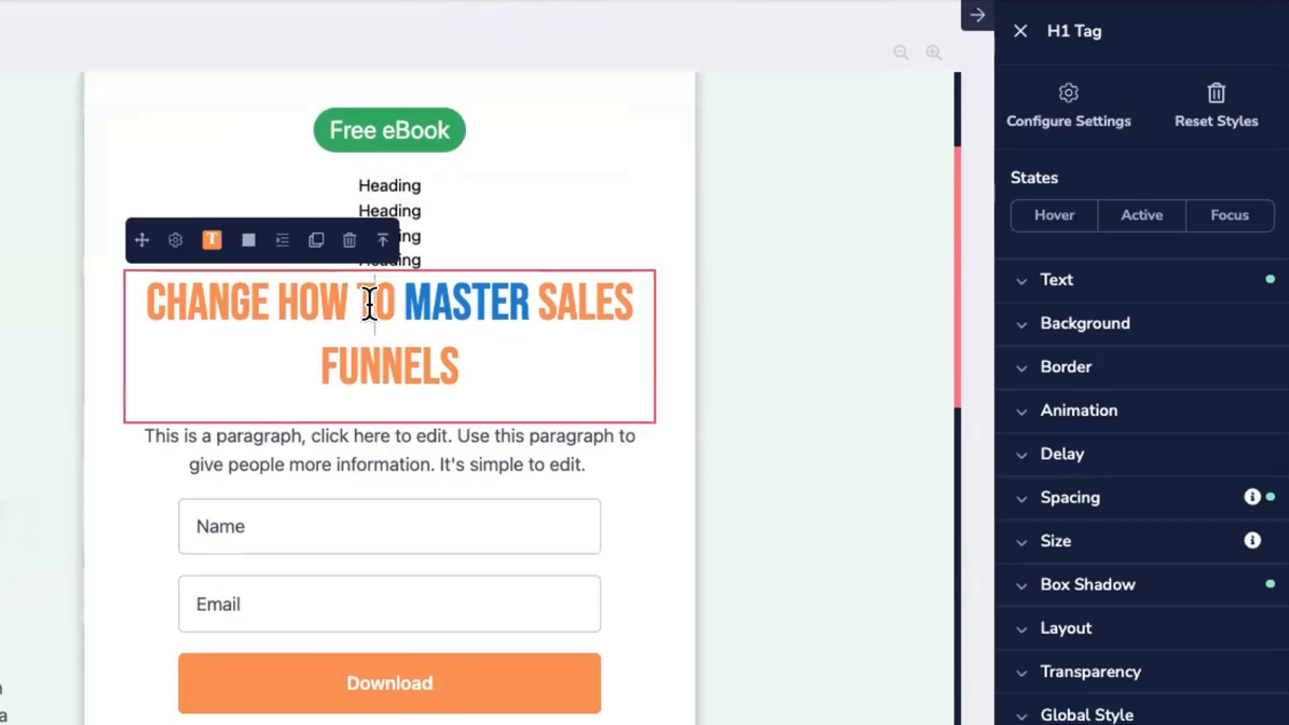
pyautogui.click(370, 305)
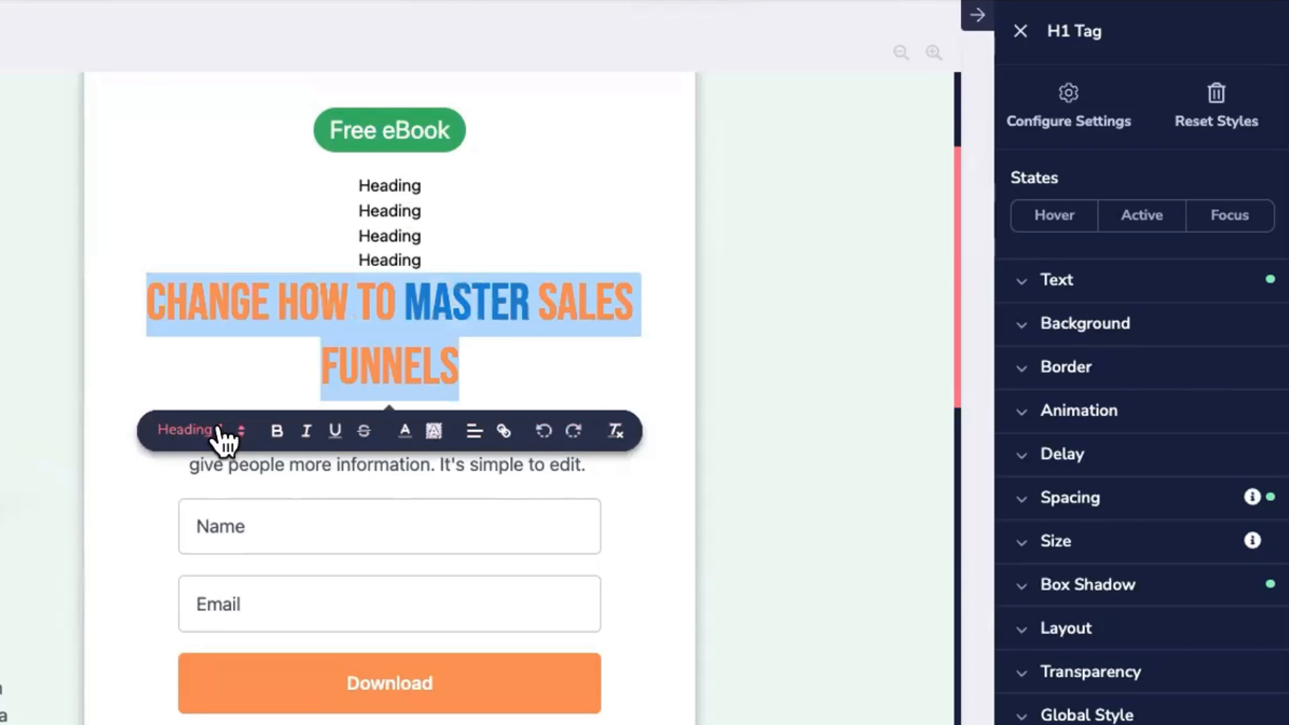
pyautogui.moveTo(1046, 27); pyautogui.dragTo(1106, 27)
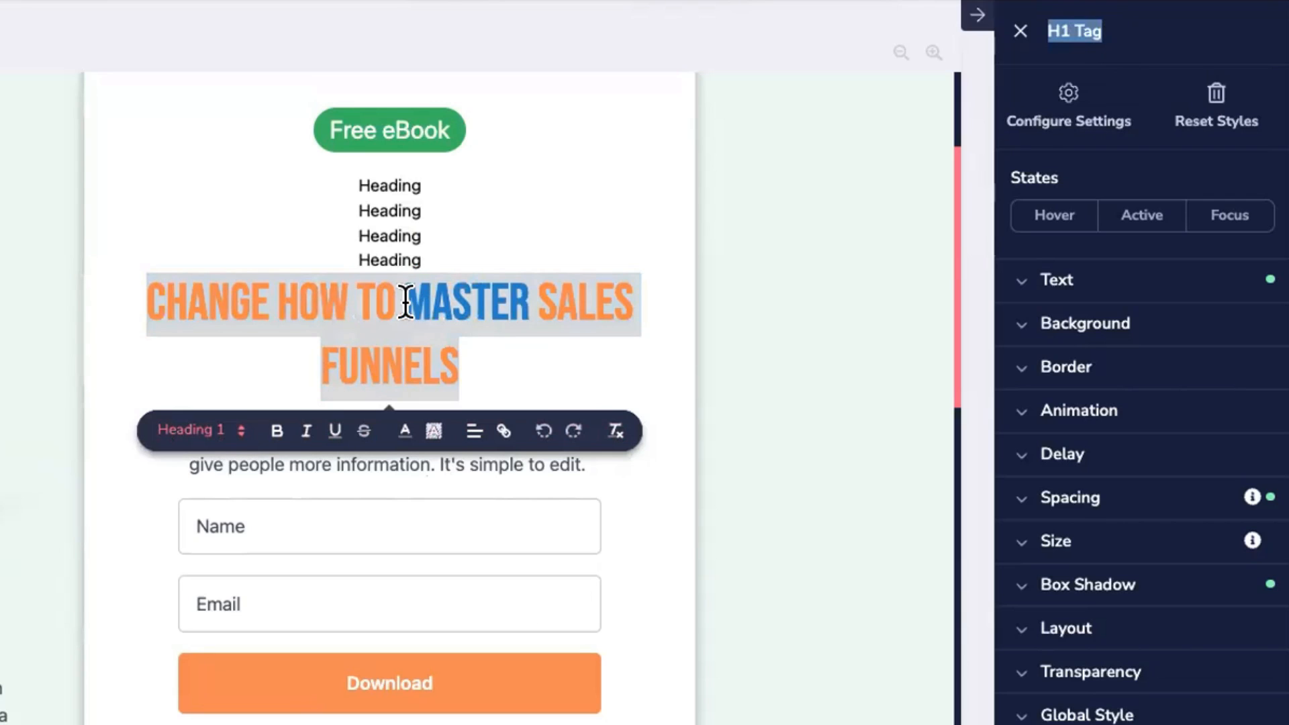
pyautogui.click(240, 431)
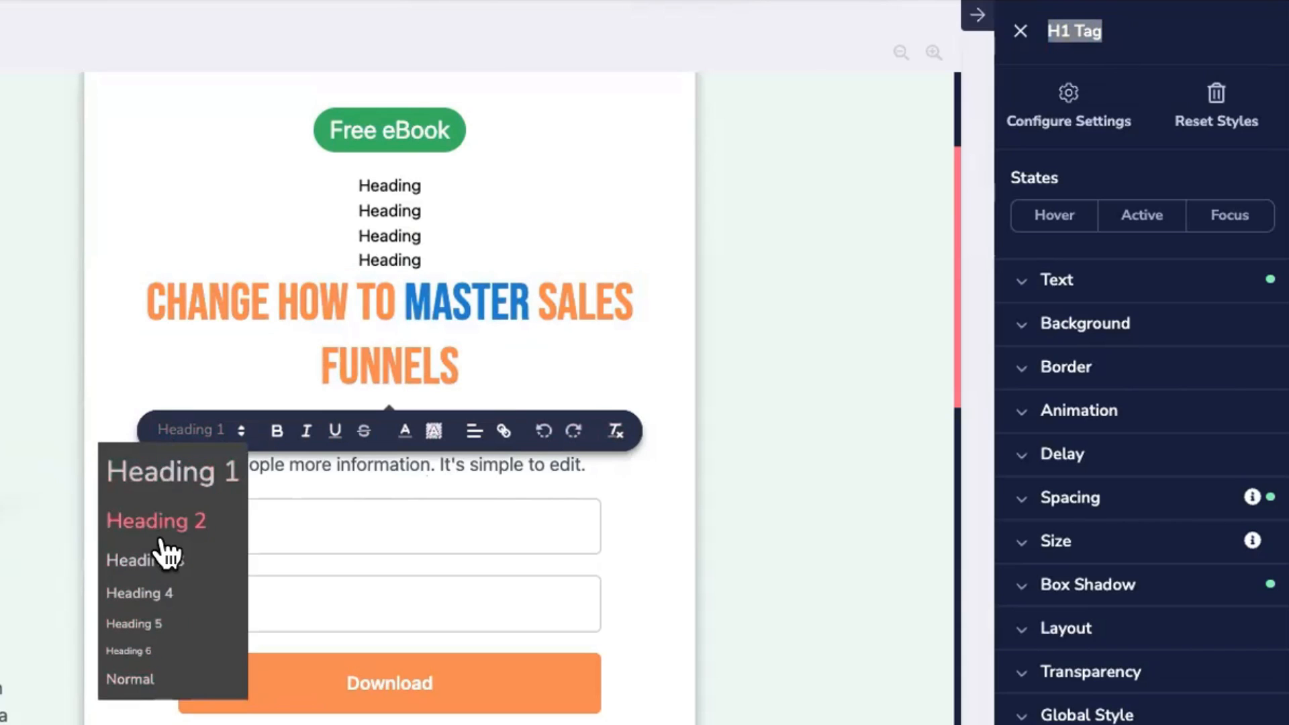
pyautogui.click(132, 675)
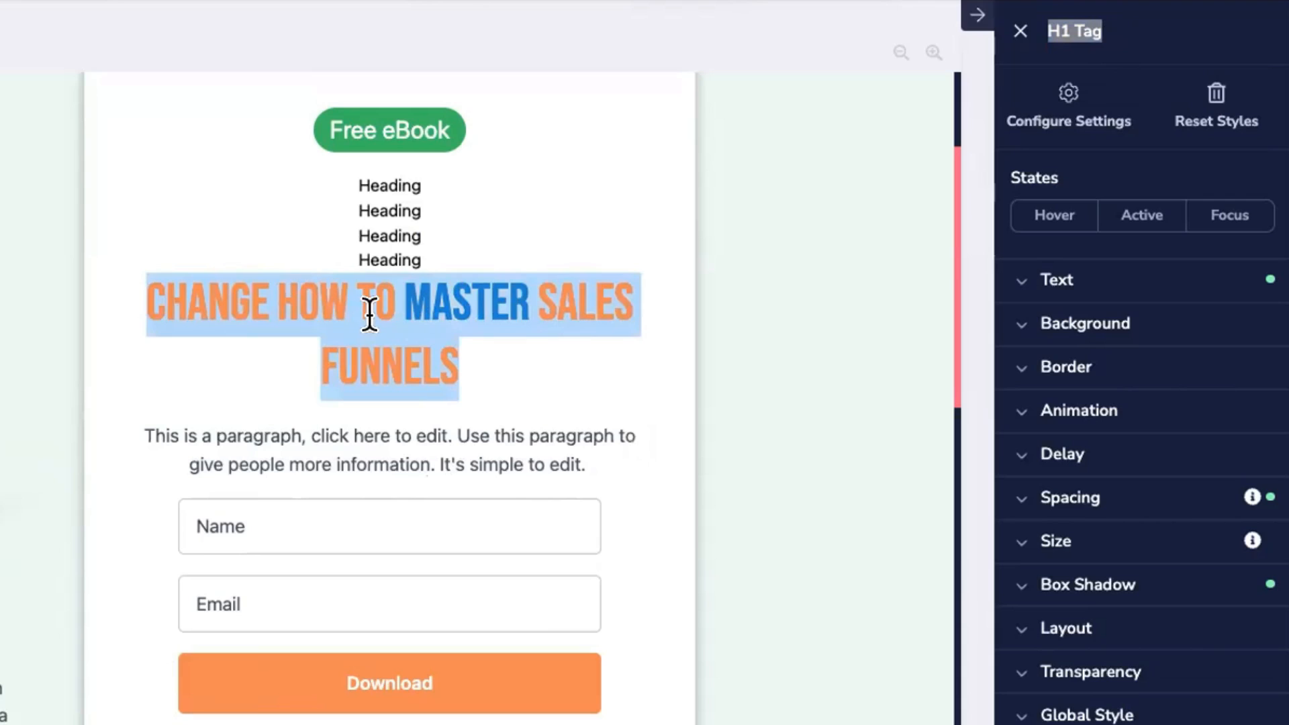
pyautogui.tripleClick(350, 304)
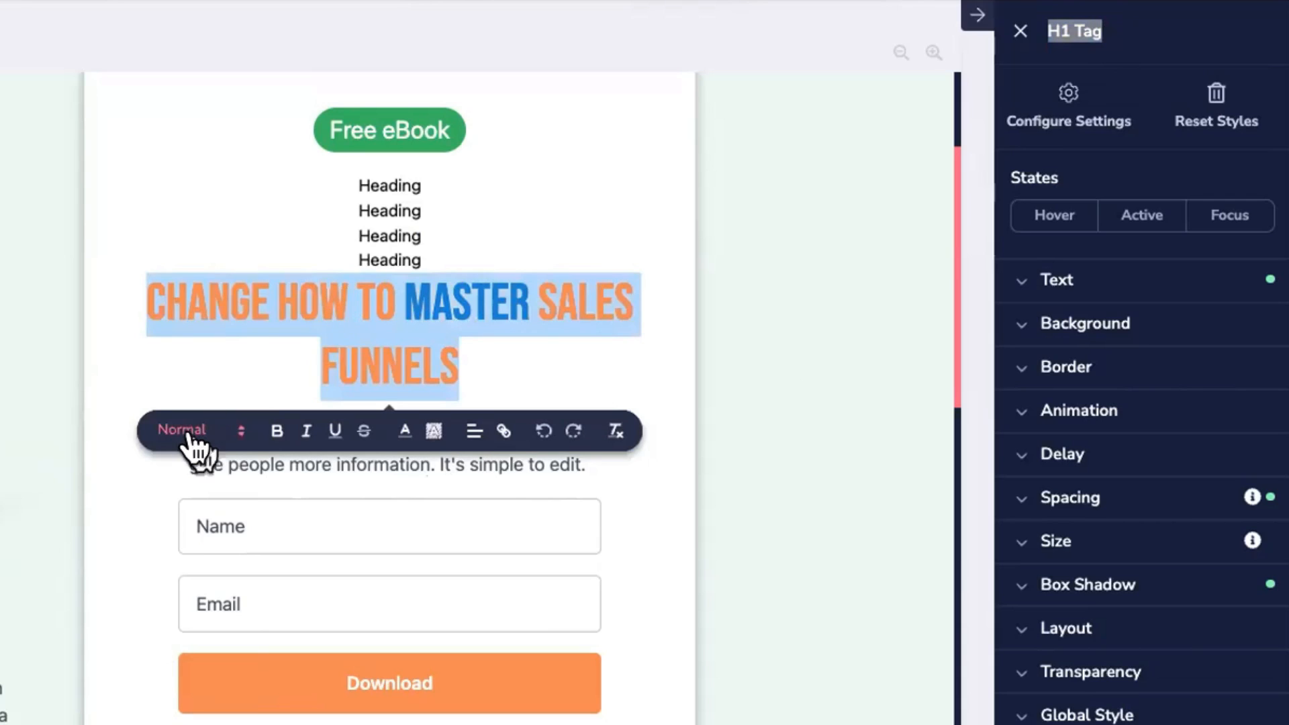
pyautogui.click(190, 435)
pyautogui.click(190, 464)
# Step: Start a new global style from the headline's formatting
pyautogui.click(1013, 283)
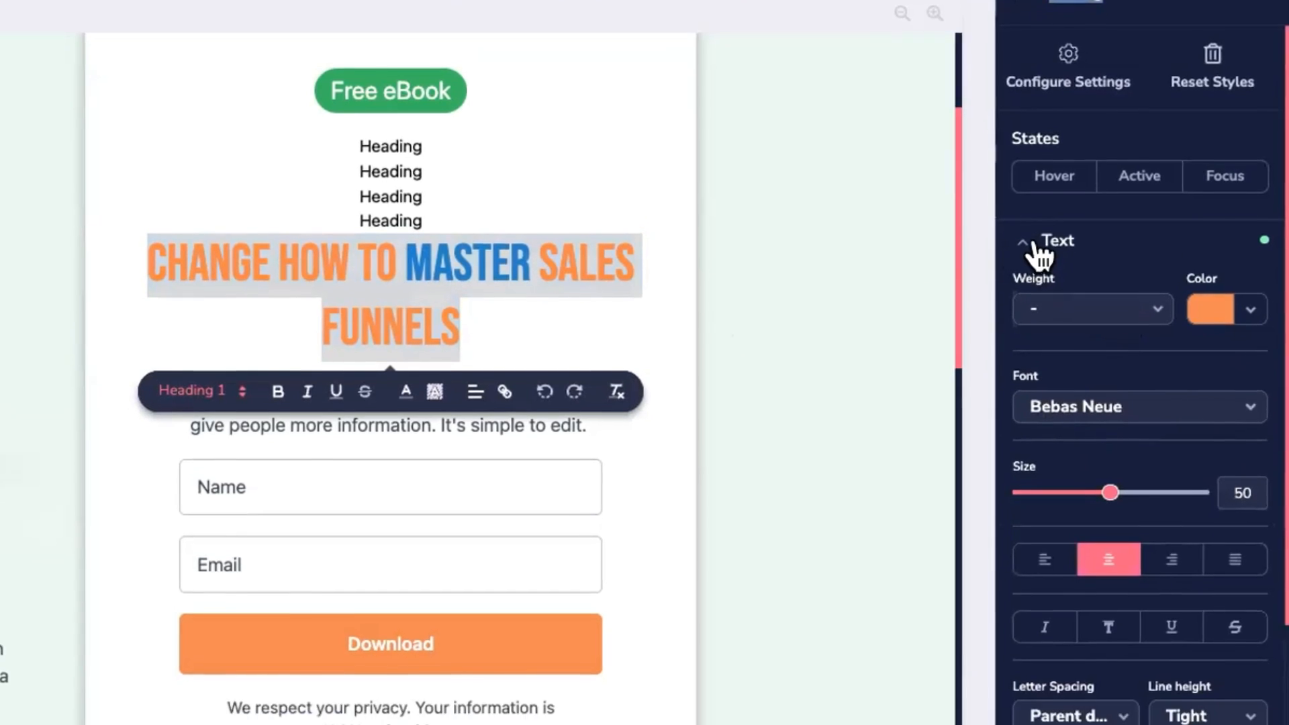
pyautogui.click(1026, 282)
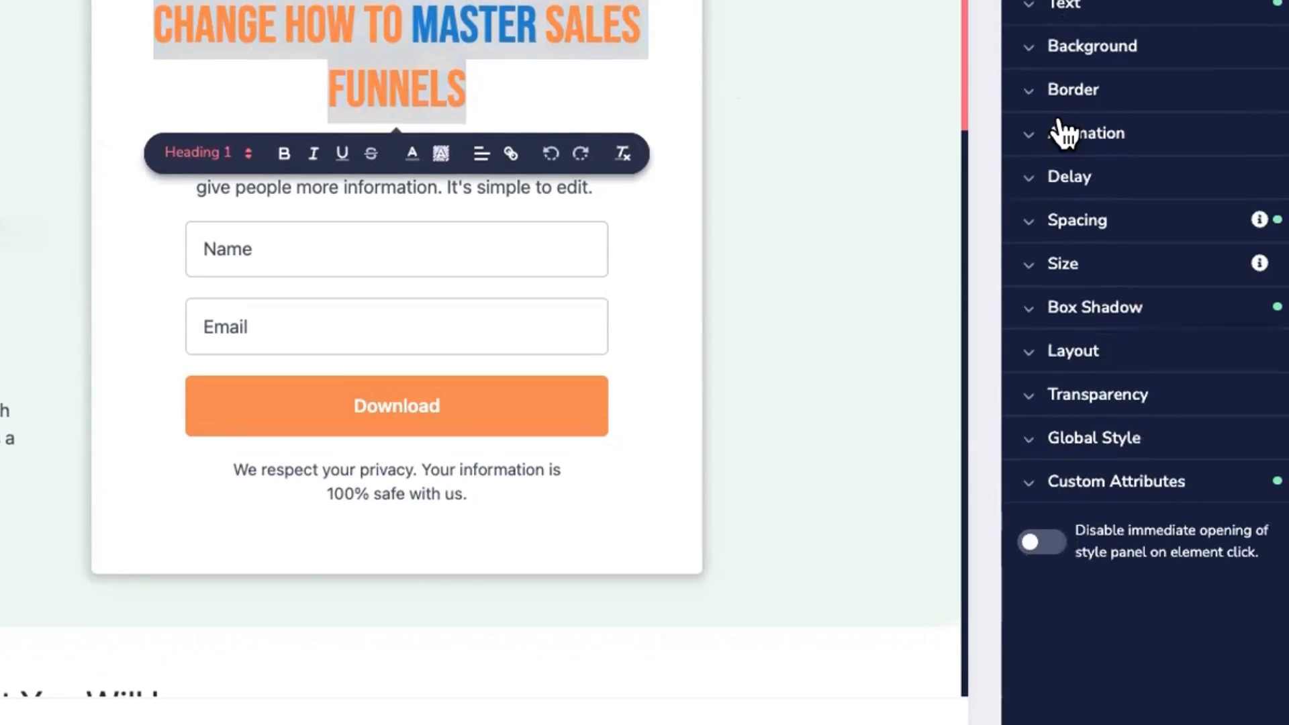
pyautogui.click(1032, 443)
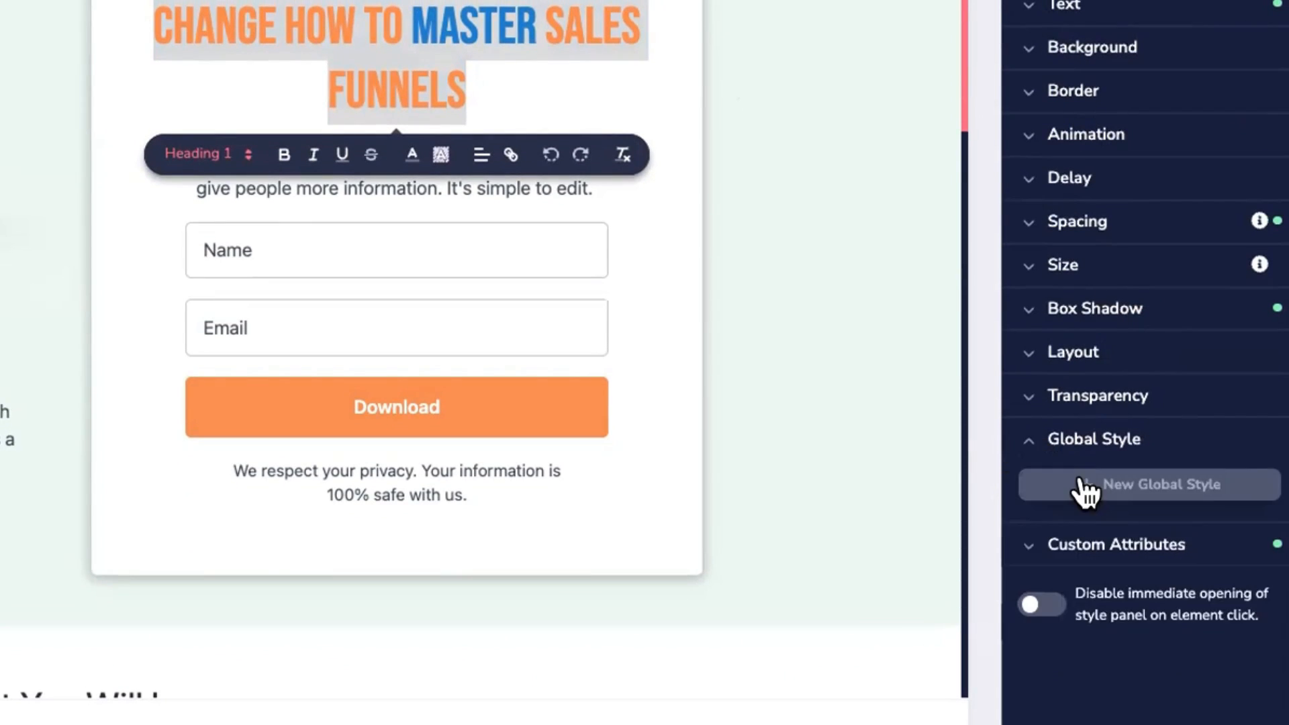
pyautogui.click(1083, 485)
pyautogui.scroll(-2, 1041, 368)
# Step: Save the headline's formatting as a global style named H1
pyautogui.click(1041, 368)
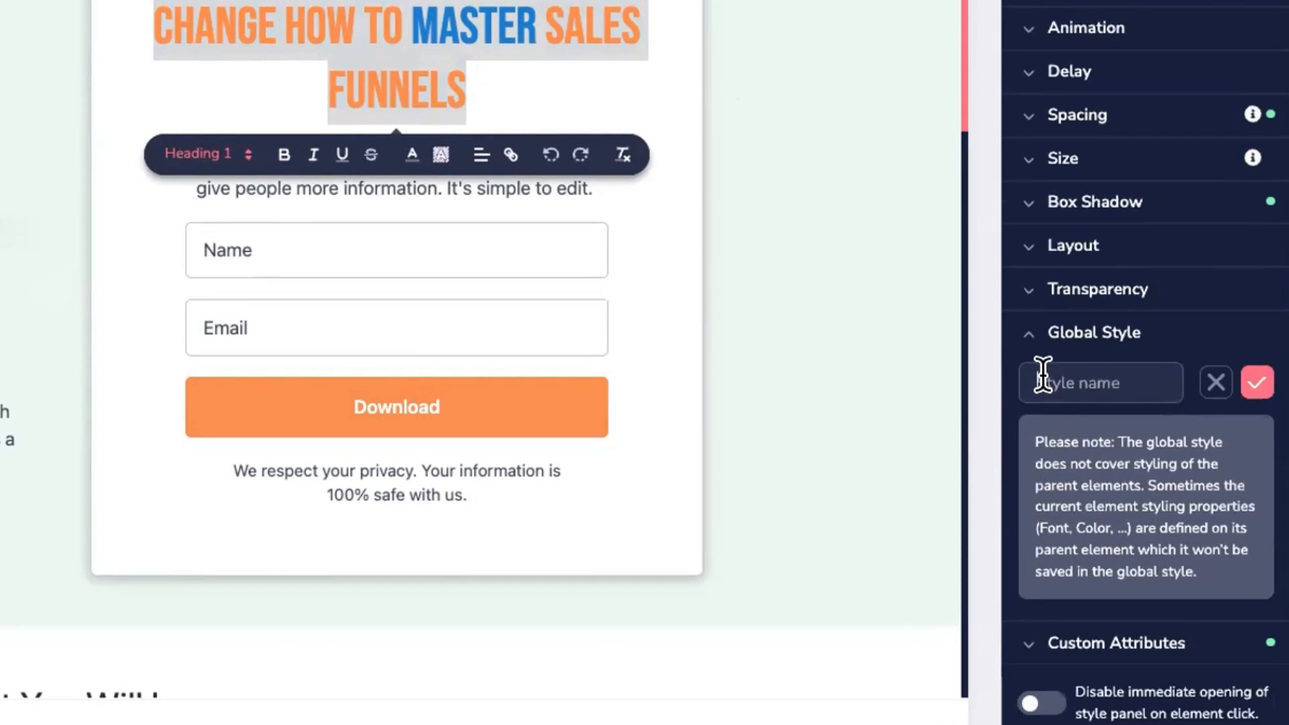
pyautogui.write('H1')
pyautogui.click(1256, 384)
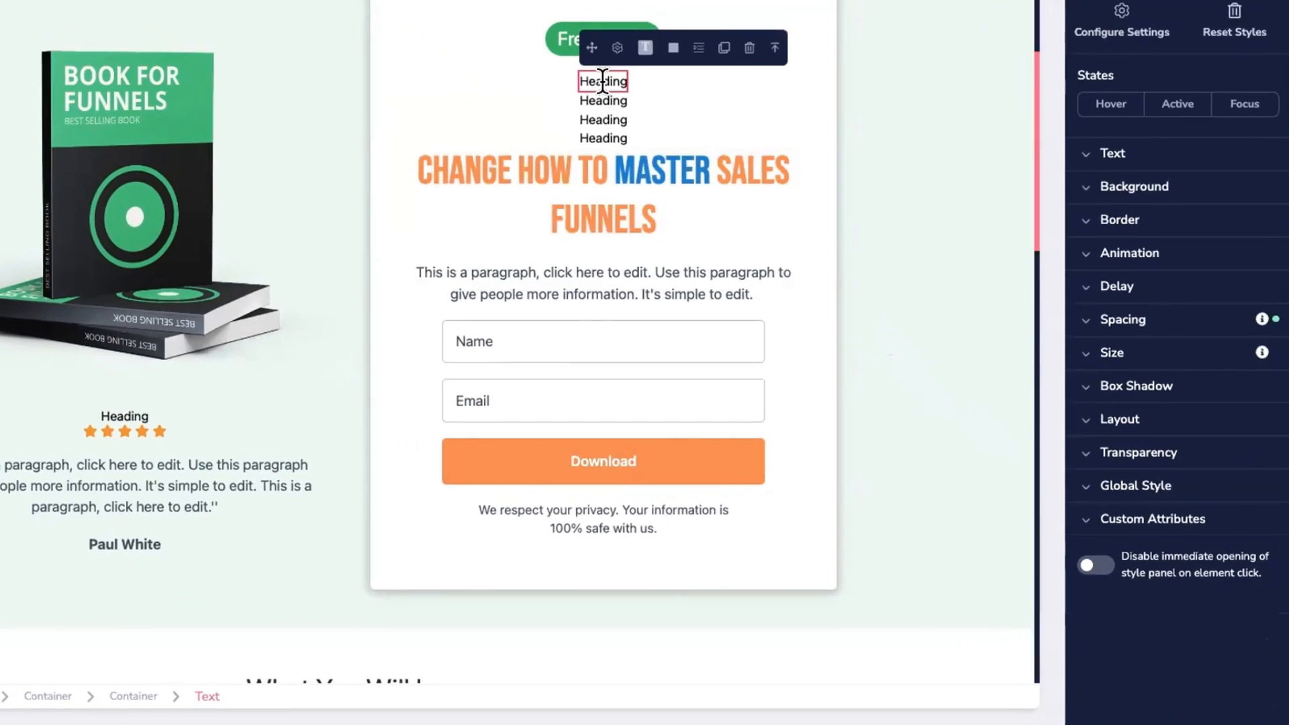
# Step: Apply the H1 global style to the first placeholder Heading
pyautogui.click(1142, 488)
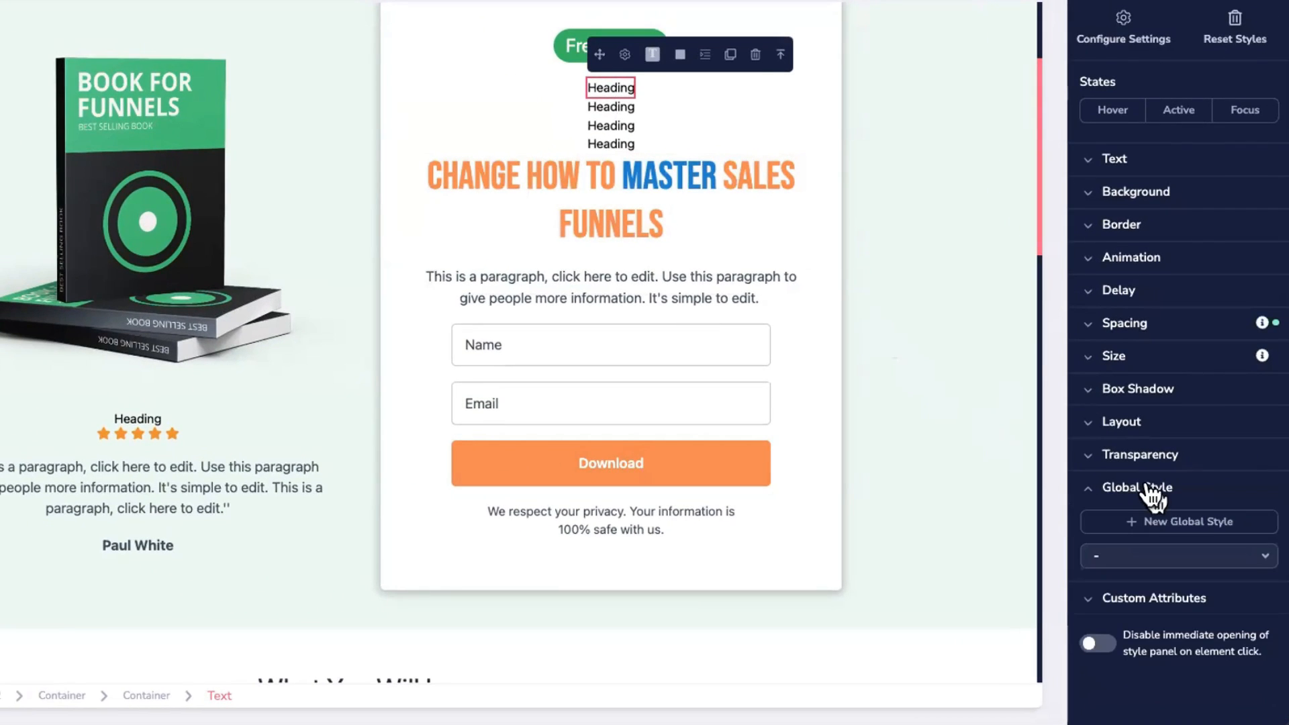
pyautogui.click(1159, 556)
pyautogui.click(1112, 582)
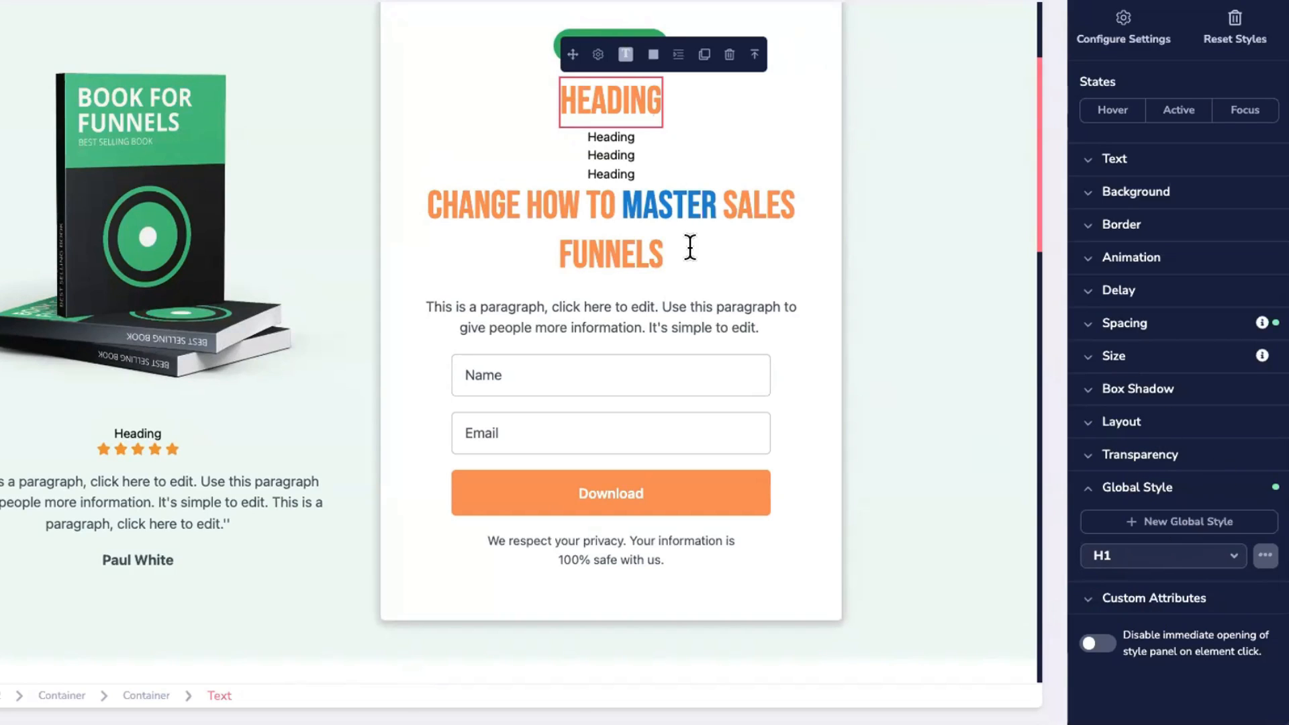
pyautogui.click(622, 202)
pyautogui.click(685, 136)
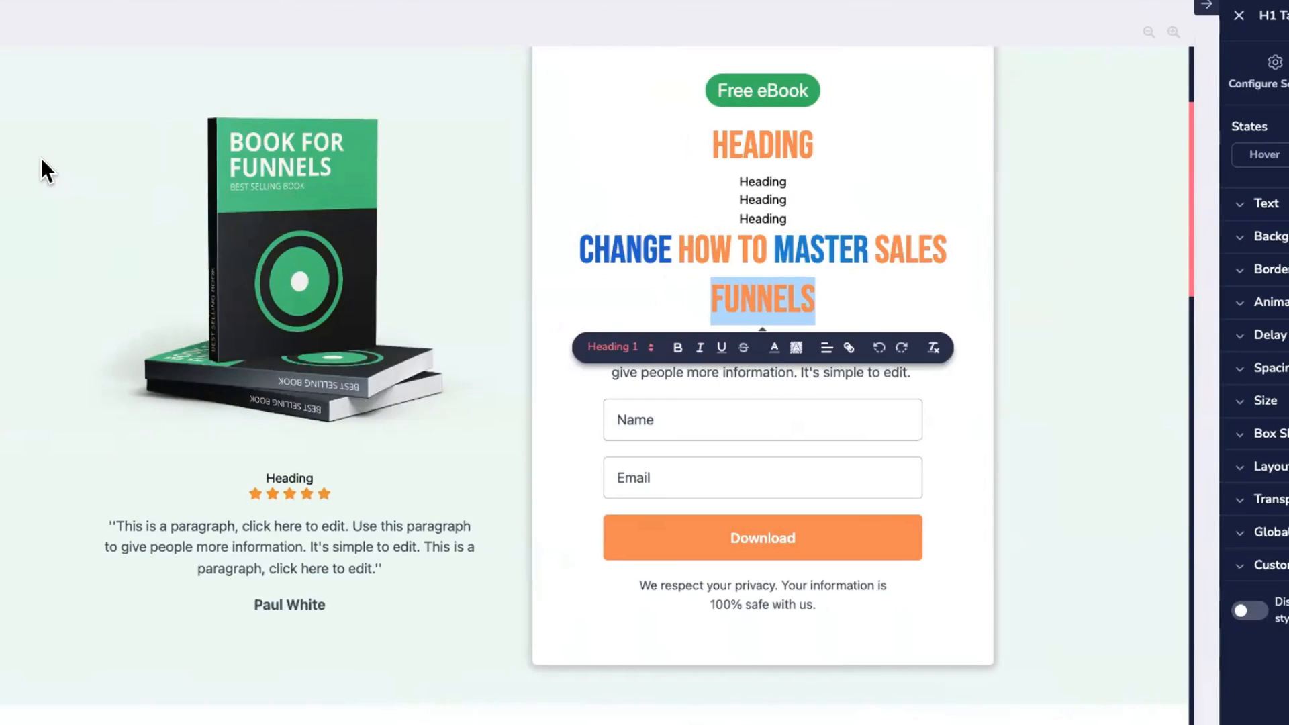
# Step: Delete the HEADING text above the main title in the form card
pyautogui.press('super+Tab')
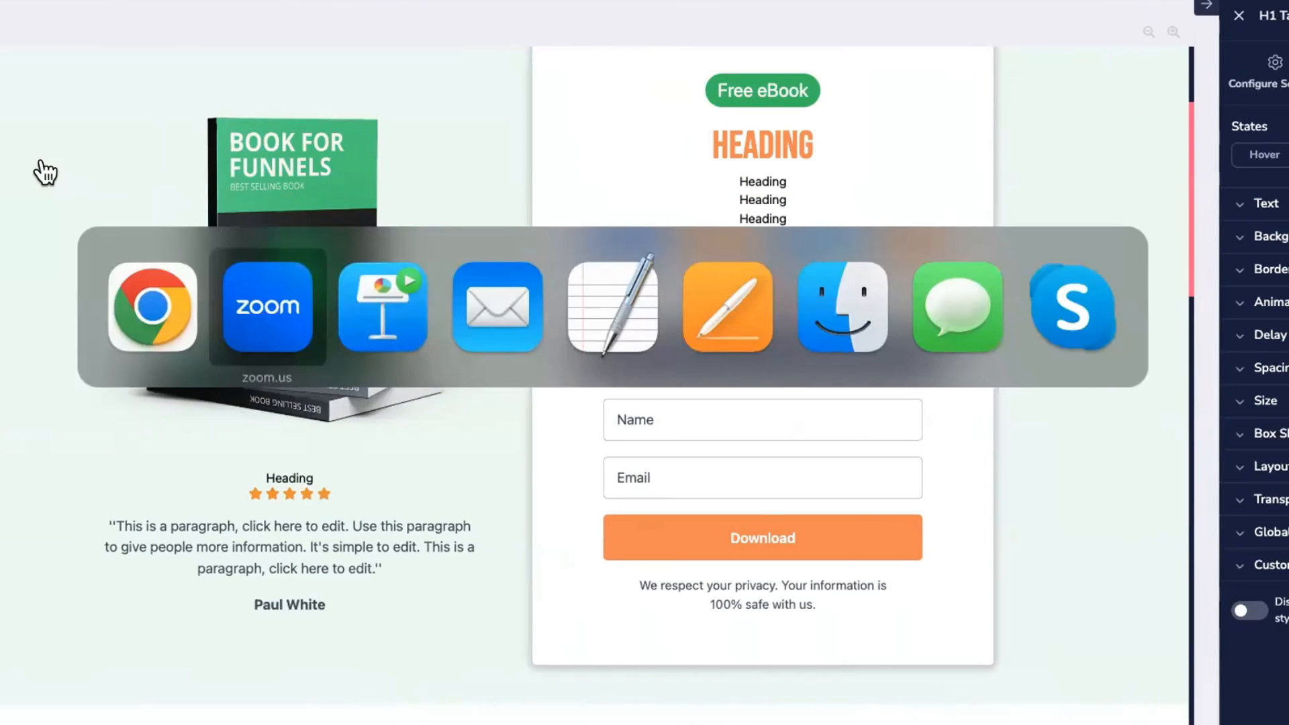
pyautogui.click(932, 184)
pyautogui.scroll(2, 934, 185)
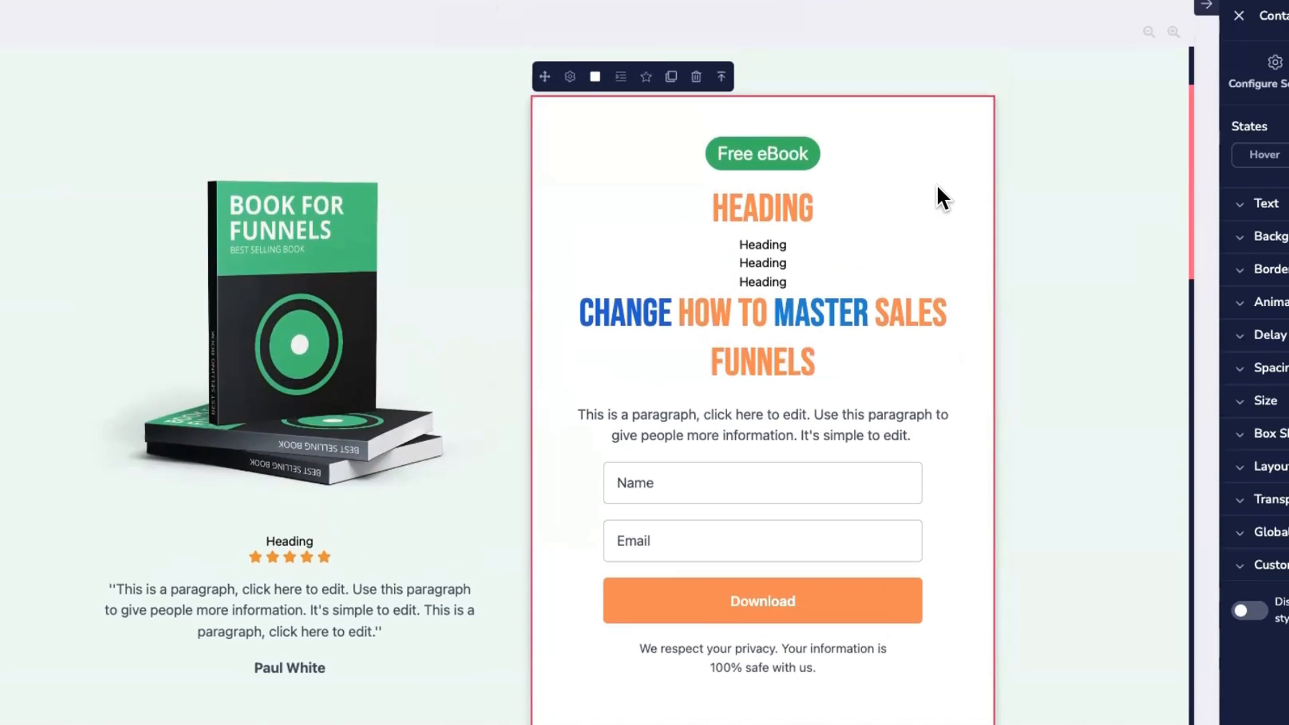
pyautogui.click(751, 153)
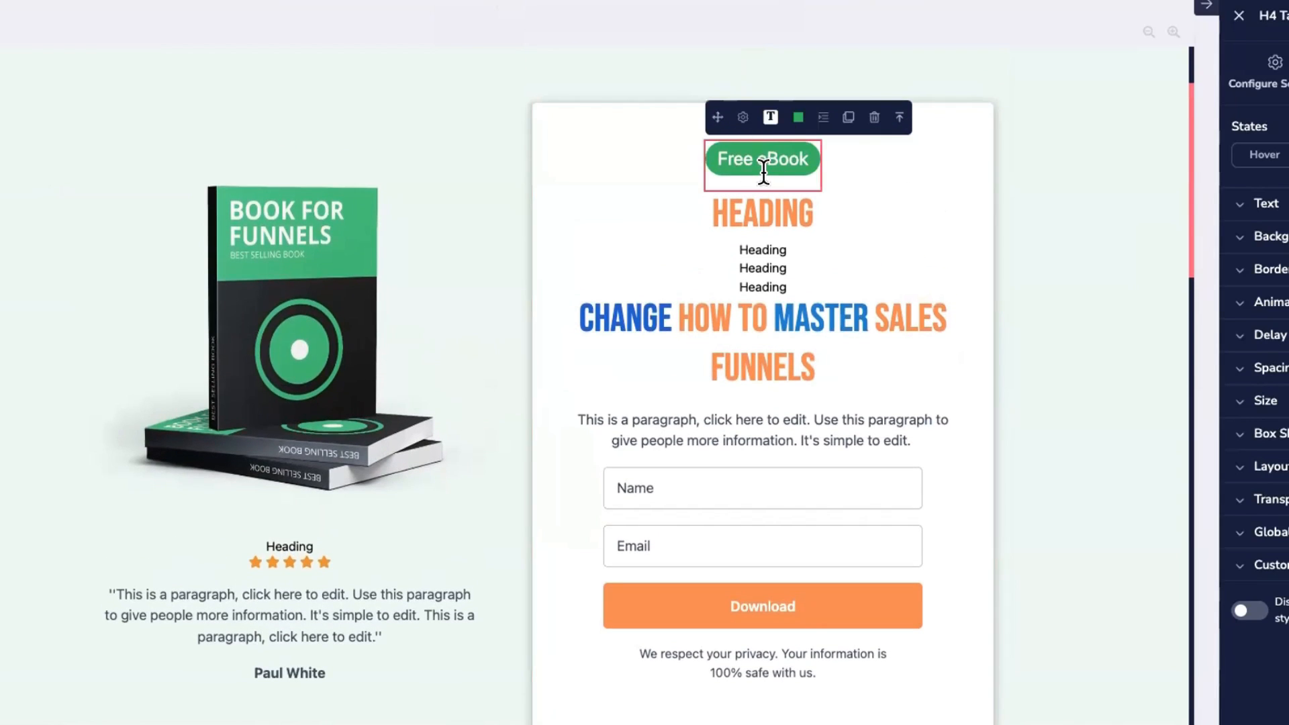
pyautogui.click(778, 215)
pyautogui.click(881, 167)
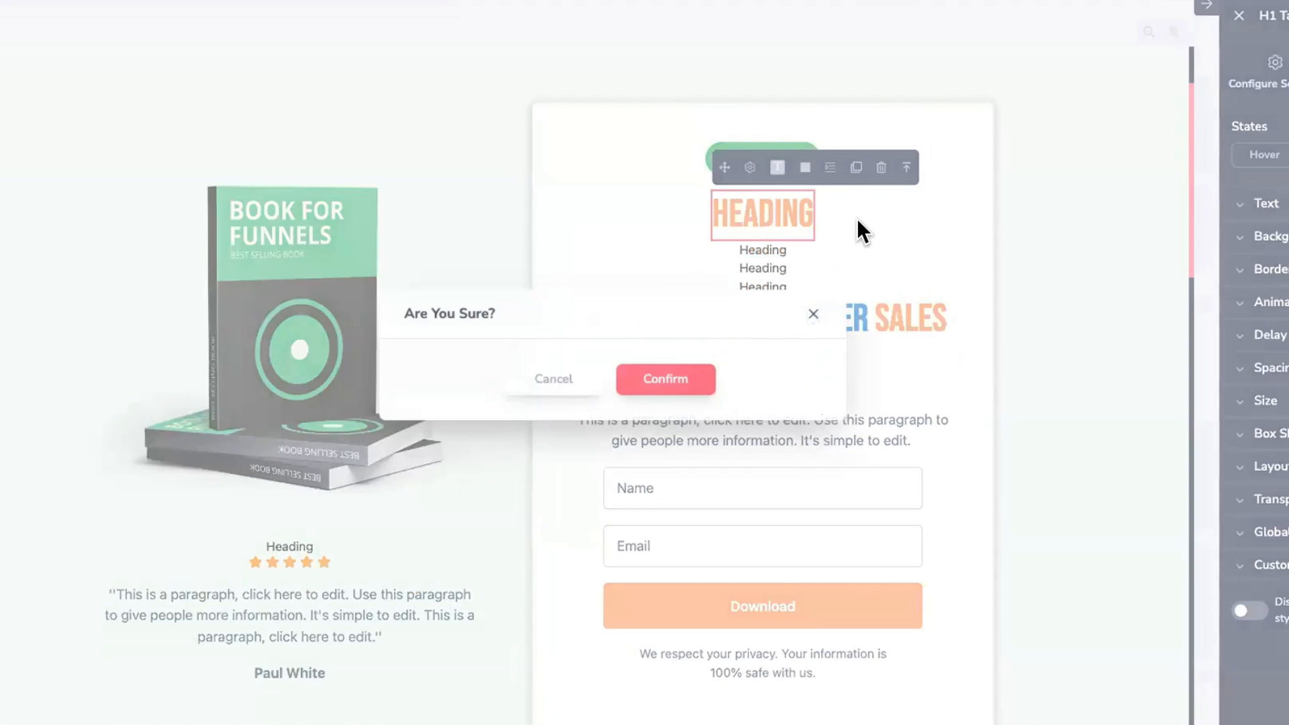
pyautogui.click(661, 380)
# Step: Delete the three leftover Heading lines between the Free eBook badge and the title
pyautogui.click(850, 197)
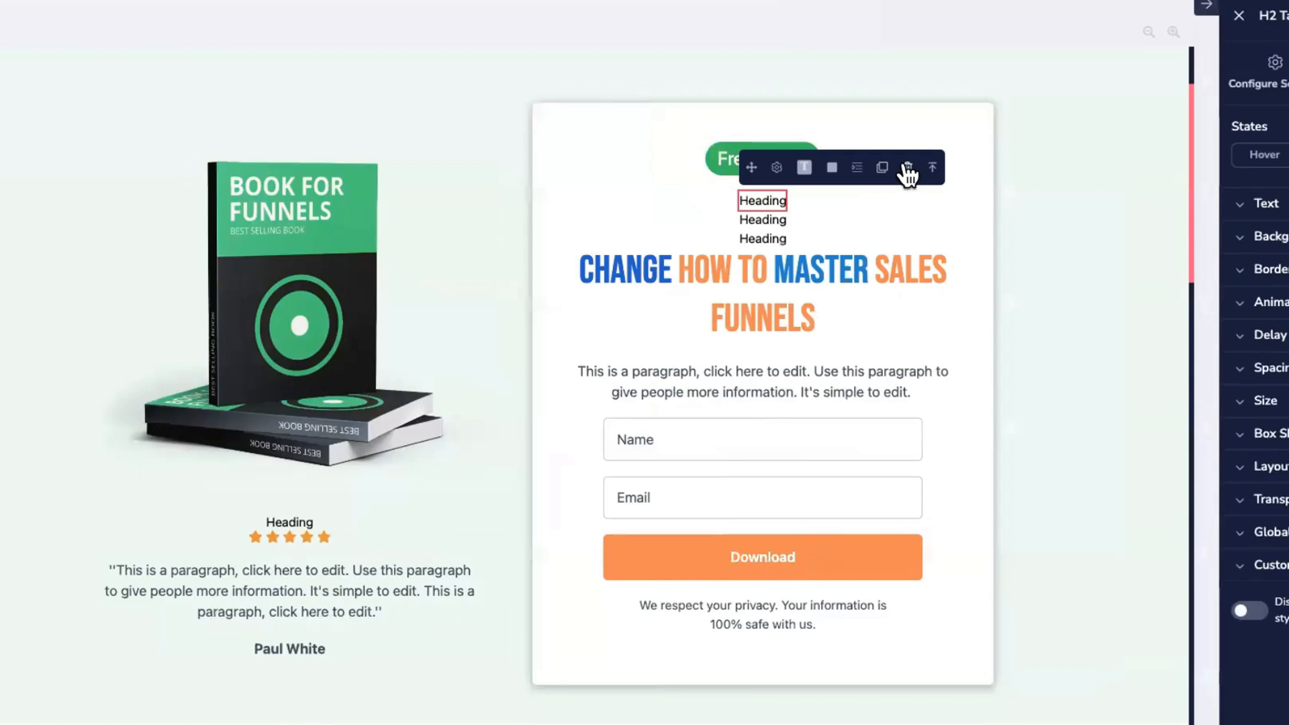
pyautogui.click(907, 167)
pyautogui.click(660, 377)
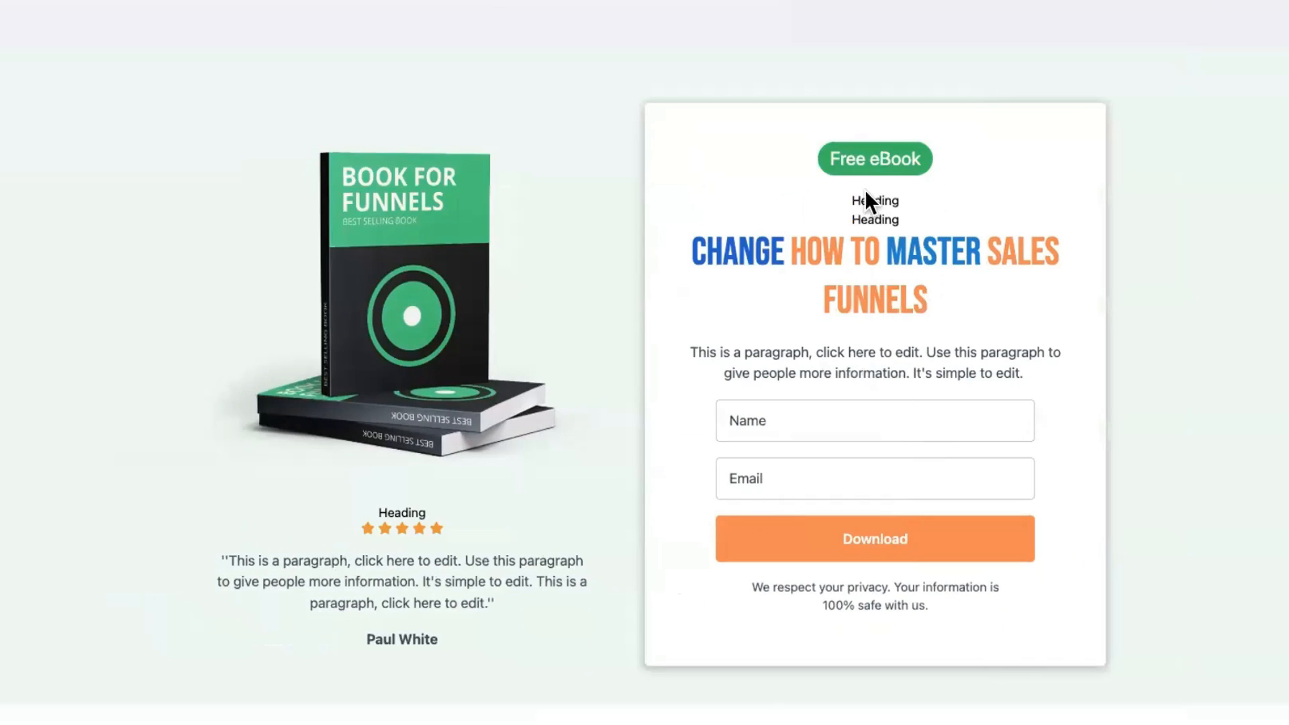
pyautogui.click(870, 201)
pyautogui.click(906, 167)
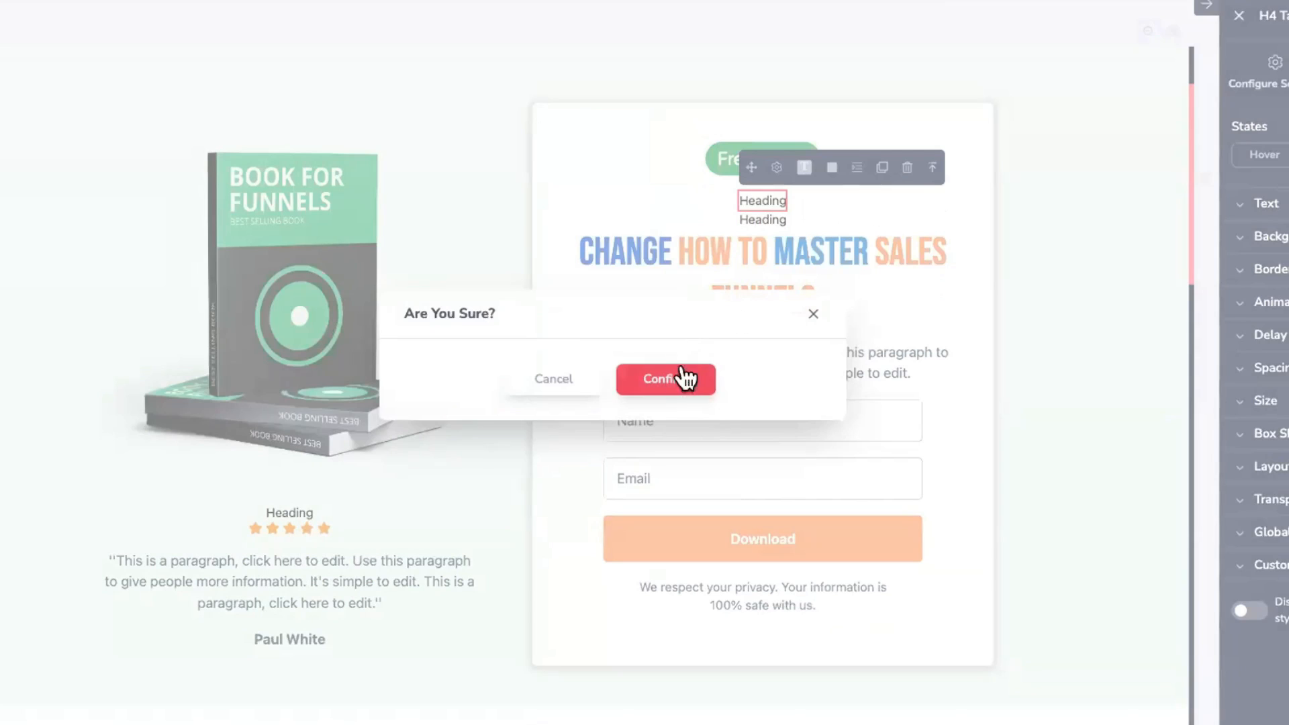
pyautogui.click(660, 378)
pyautogui.click(867, 199)
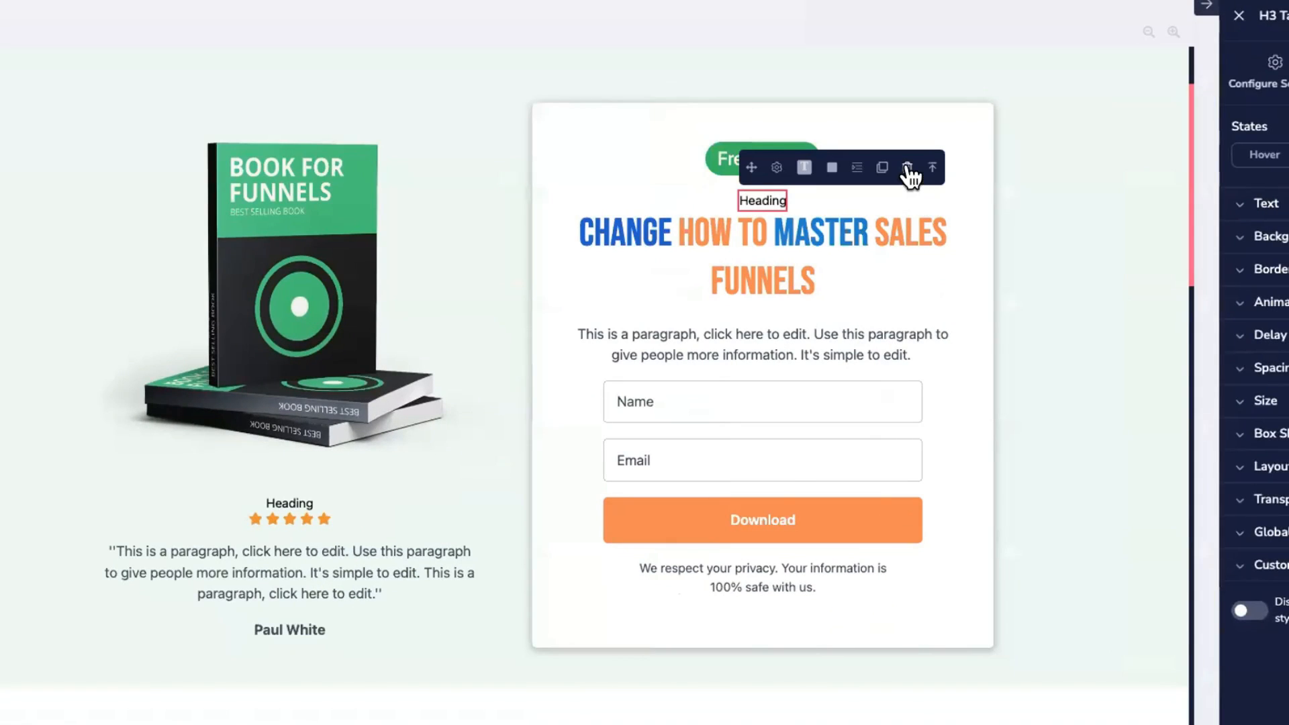
pyautogui.click(907, 168)
pyautogui.click(675, 391)
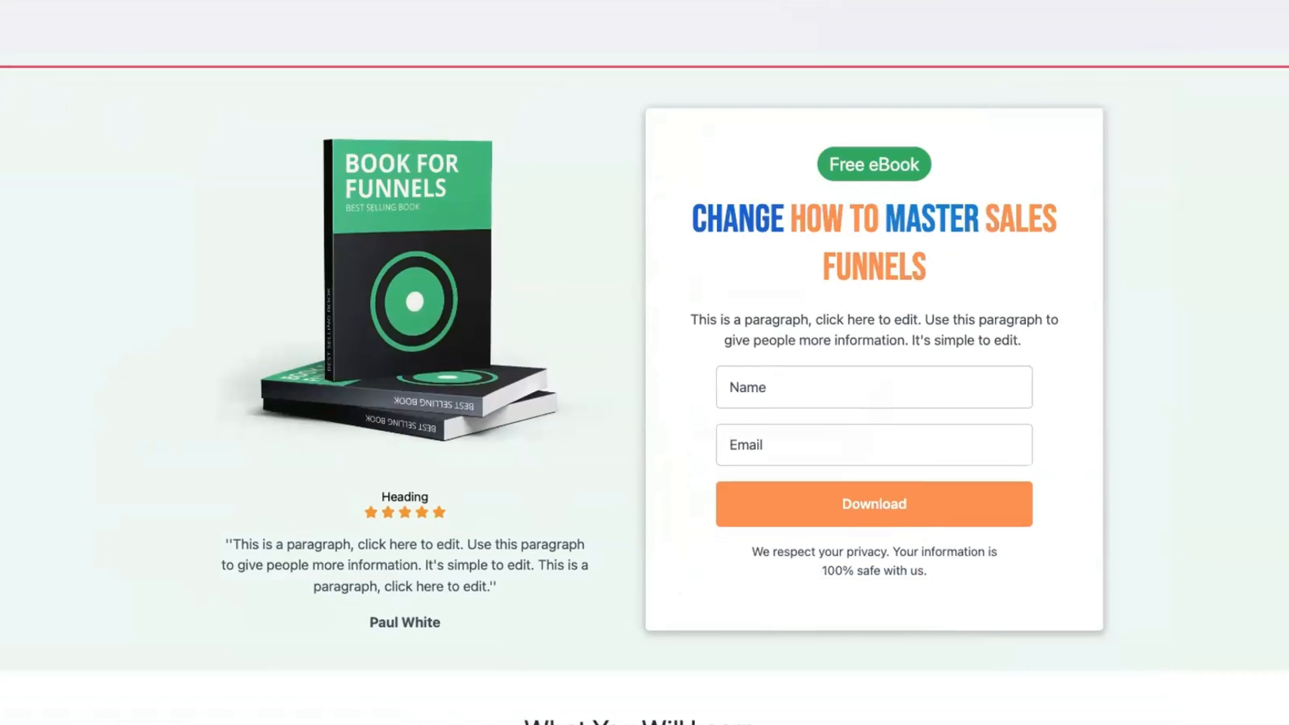
# Step: Drag a Standard button under the testimonial quote, then select it
pyautogui.click(21, 198)
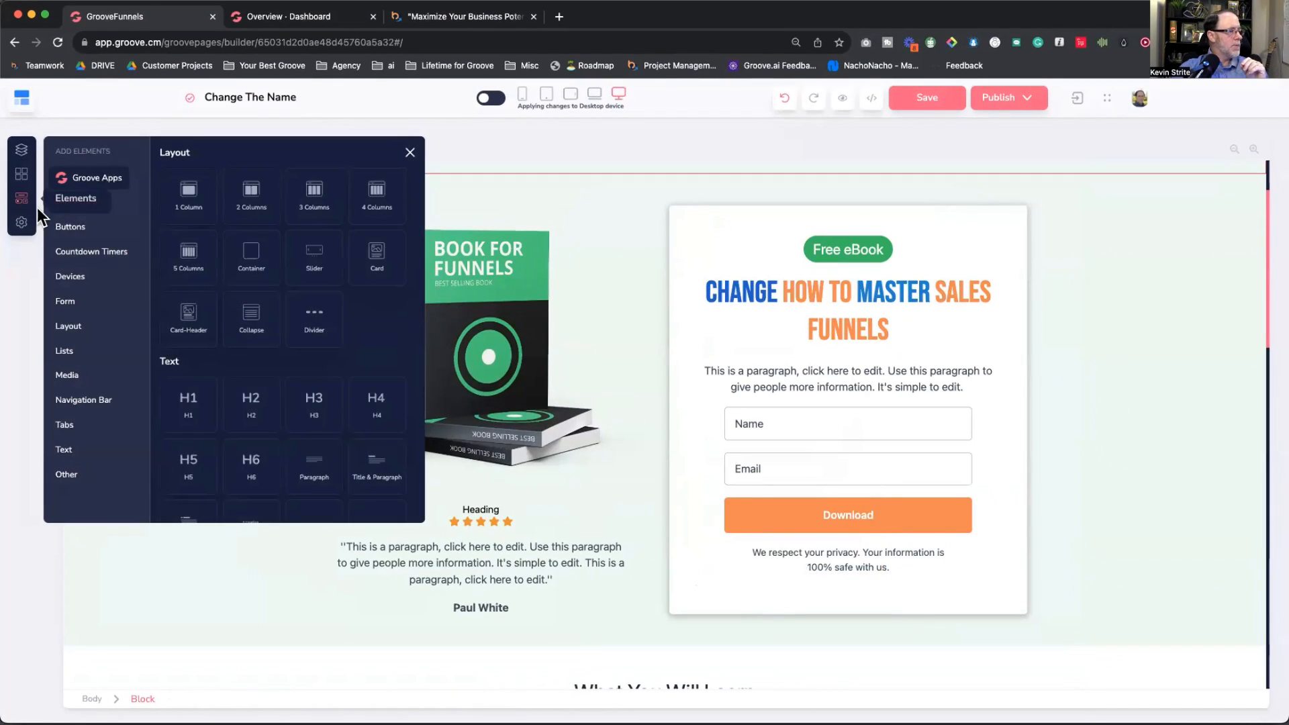
pyautogui.click(70, 227)
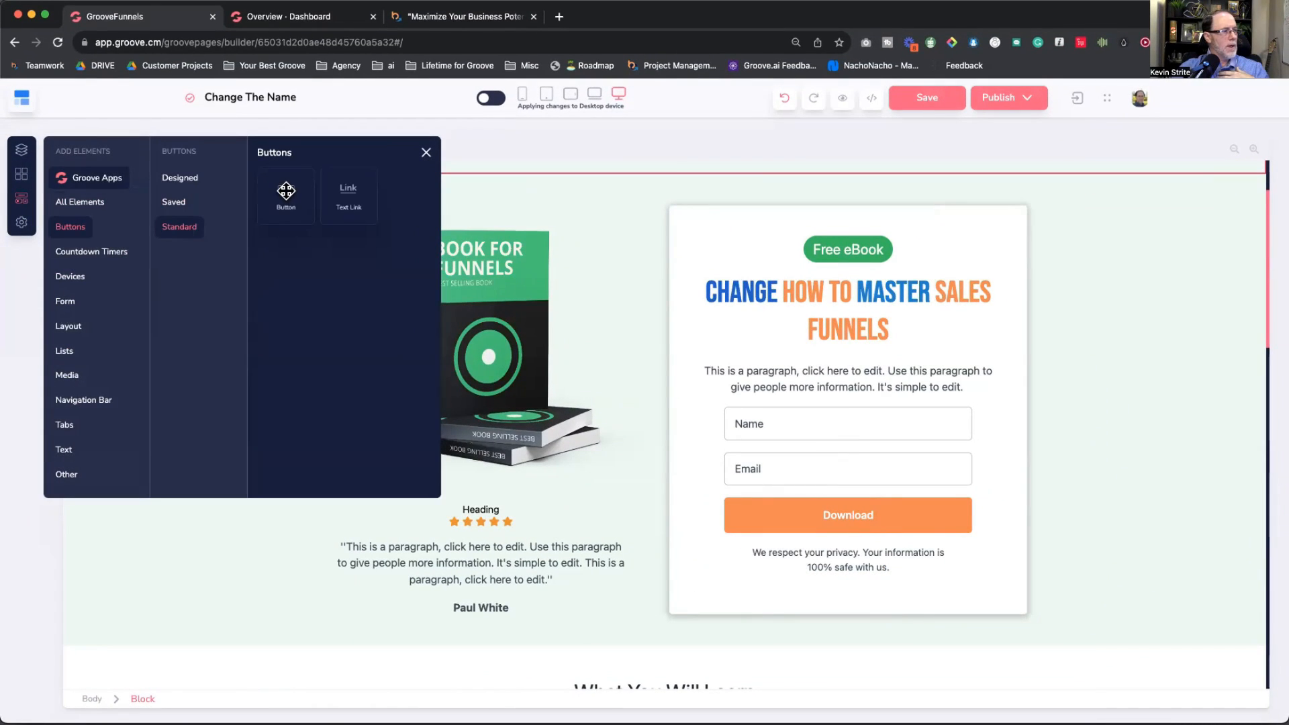
pyautogui.moveTo(284, 191); pyautogui.dragTo(473, 618)
pyautogui.click(428, 153)
pyautogui.scroll(-3, 526, 484)
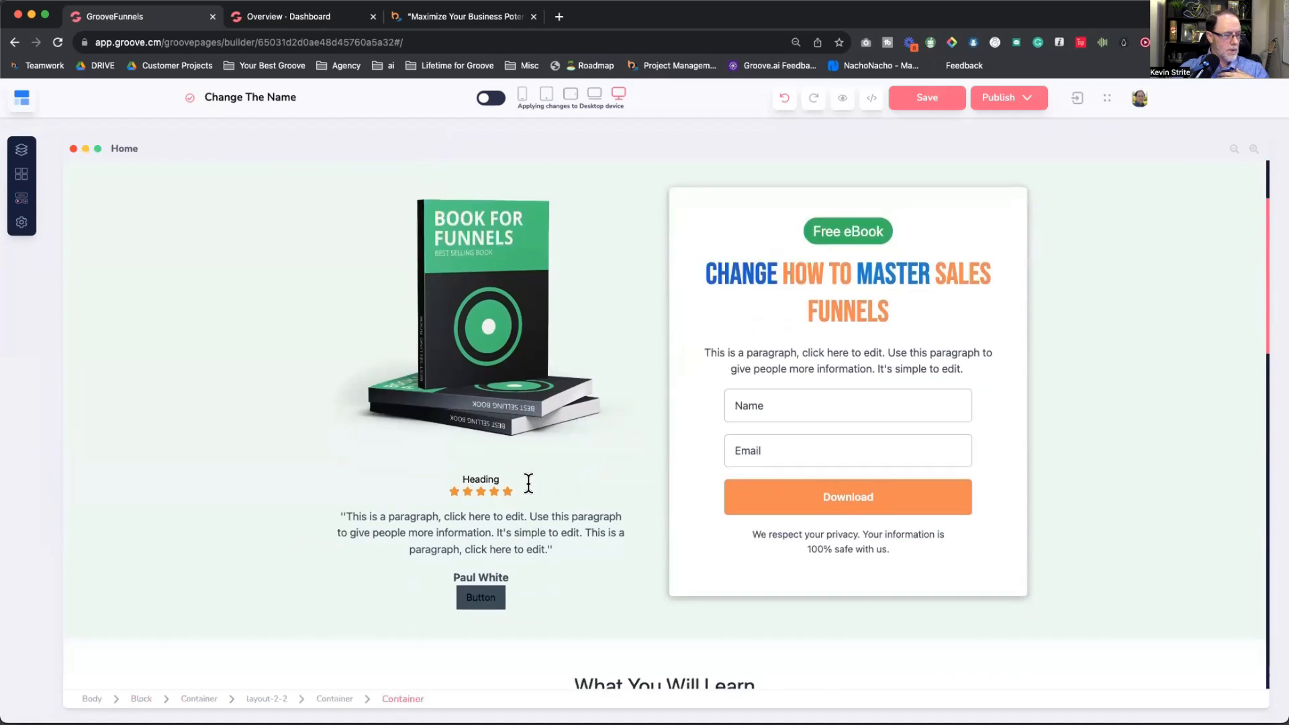
pyautogui.click(493, 416)
pyautogui.click(495, 422)
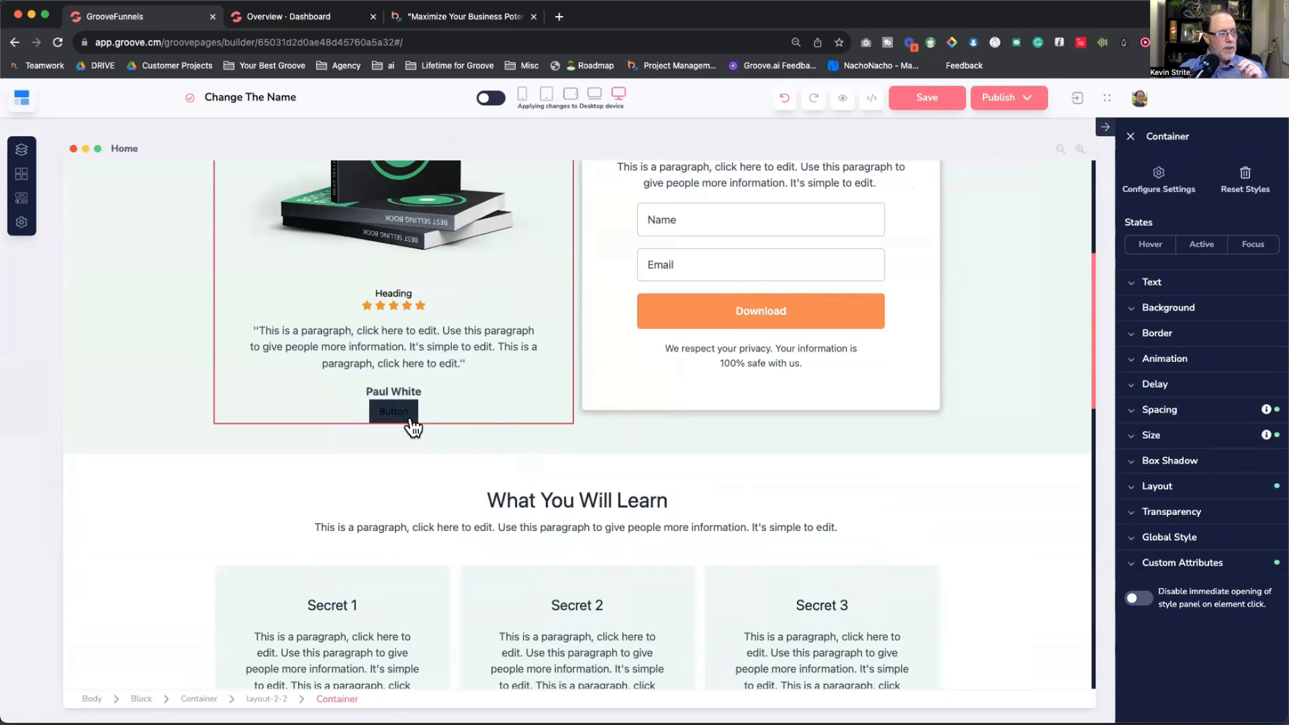
pyautogui.click(410, 423)
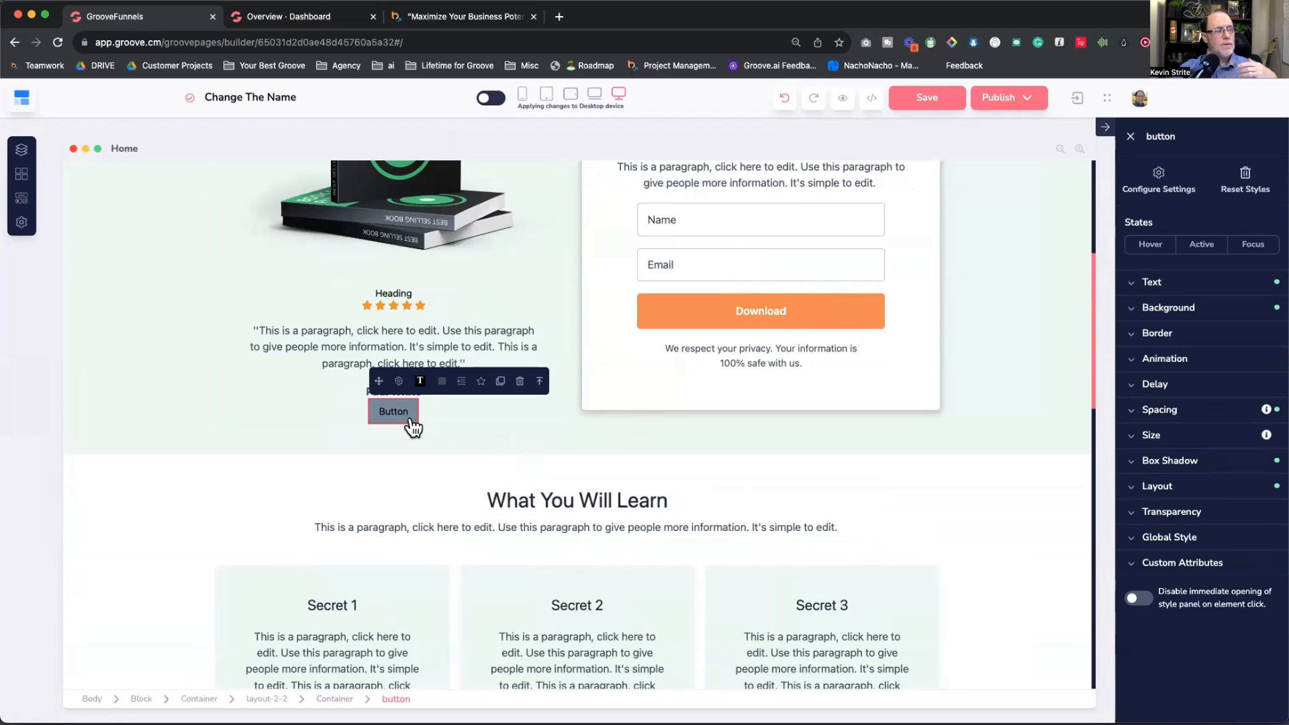
pyautogui.click(660, 335)
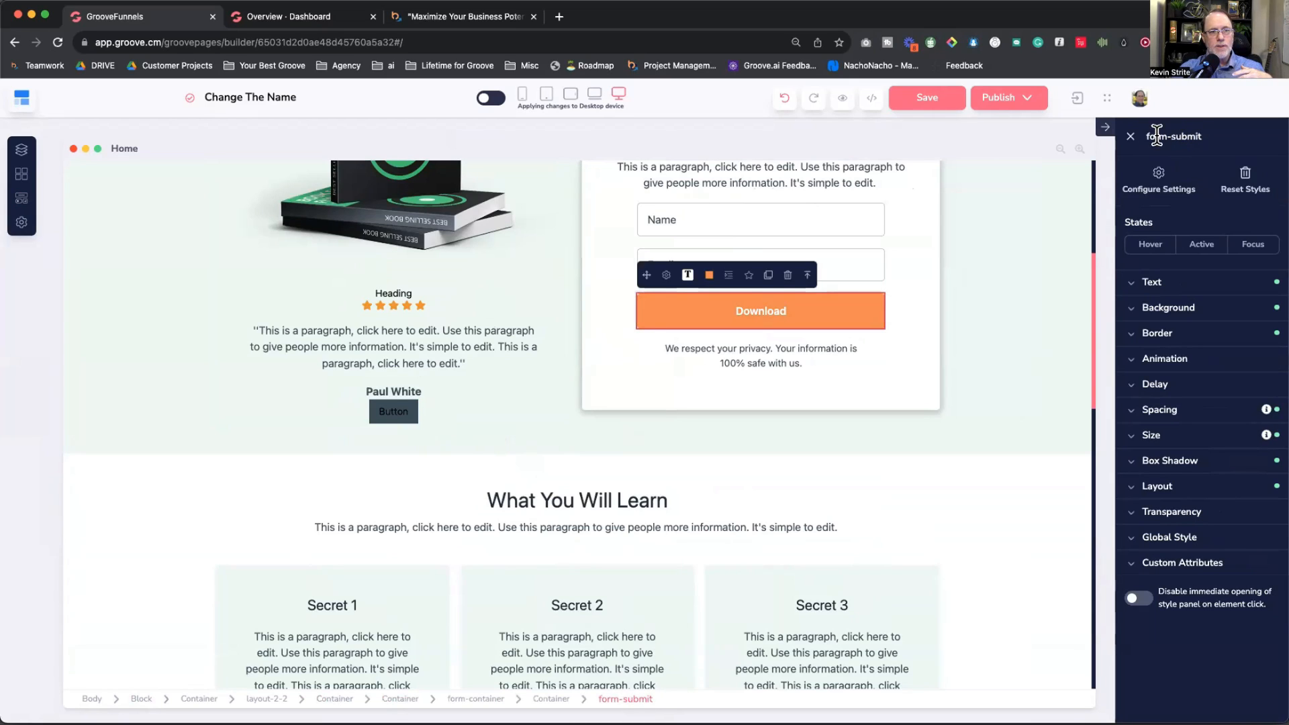
pyautogui.click(393, 411)
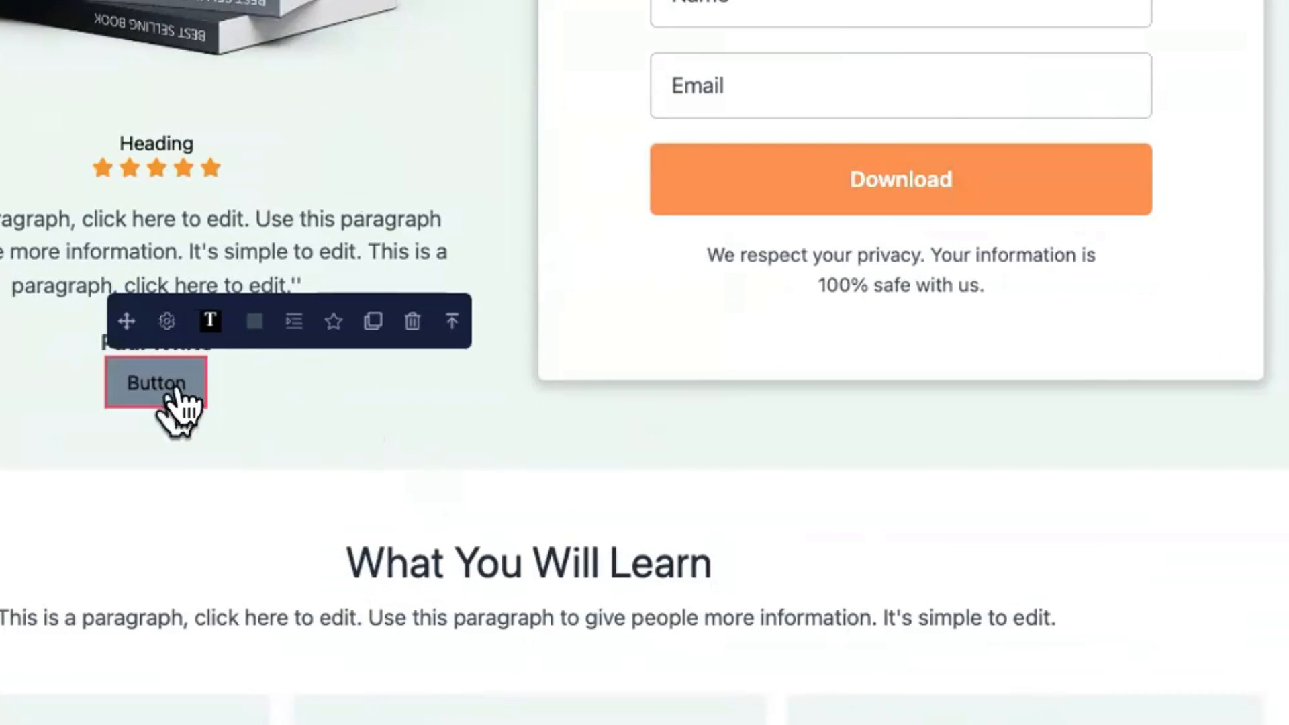
# Step: Open the new button's settings and explore the Link To popup options
pyautogui.click(167, 321)
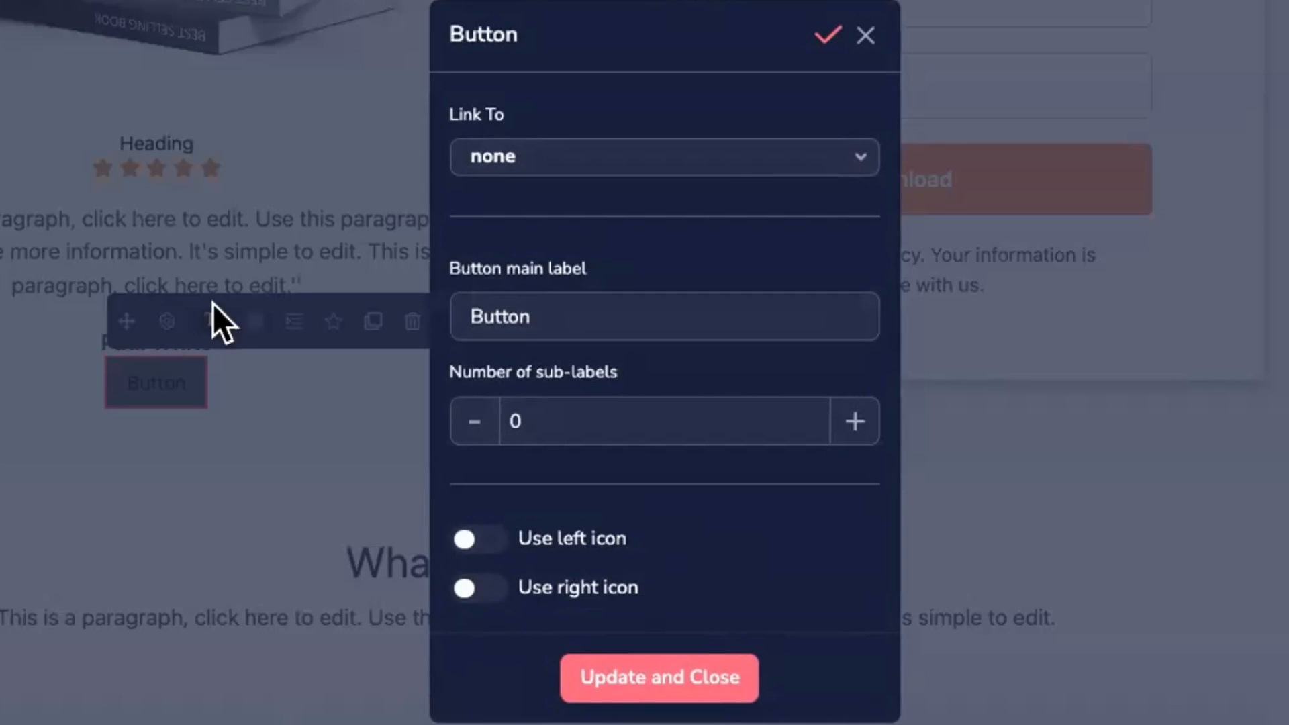
pyautogui.click(644, 158)
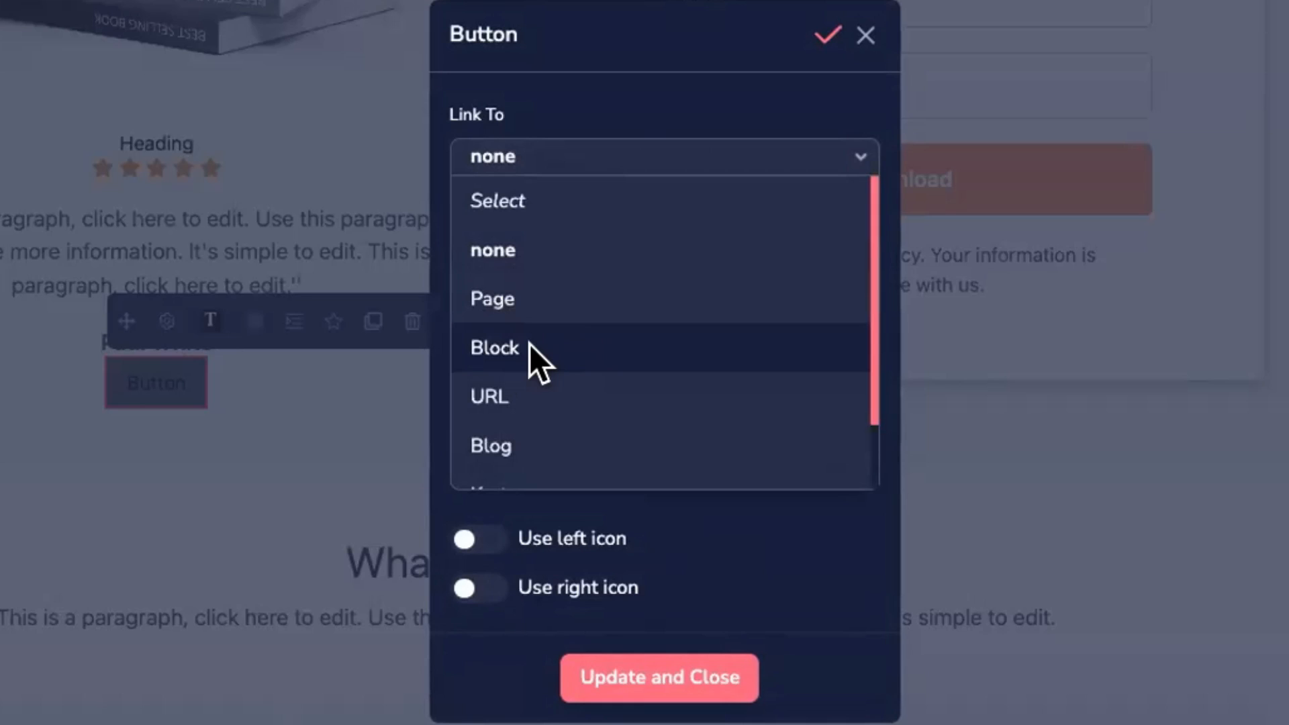
pyautogui.scroll(-1, 569, 321)
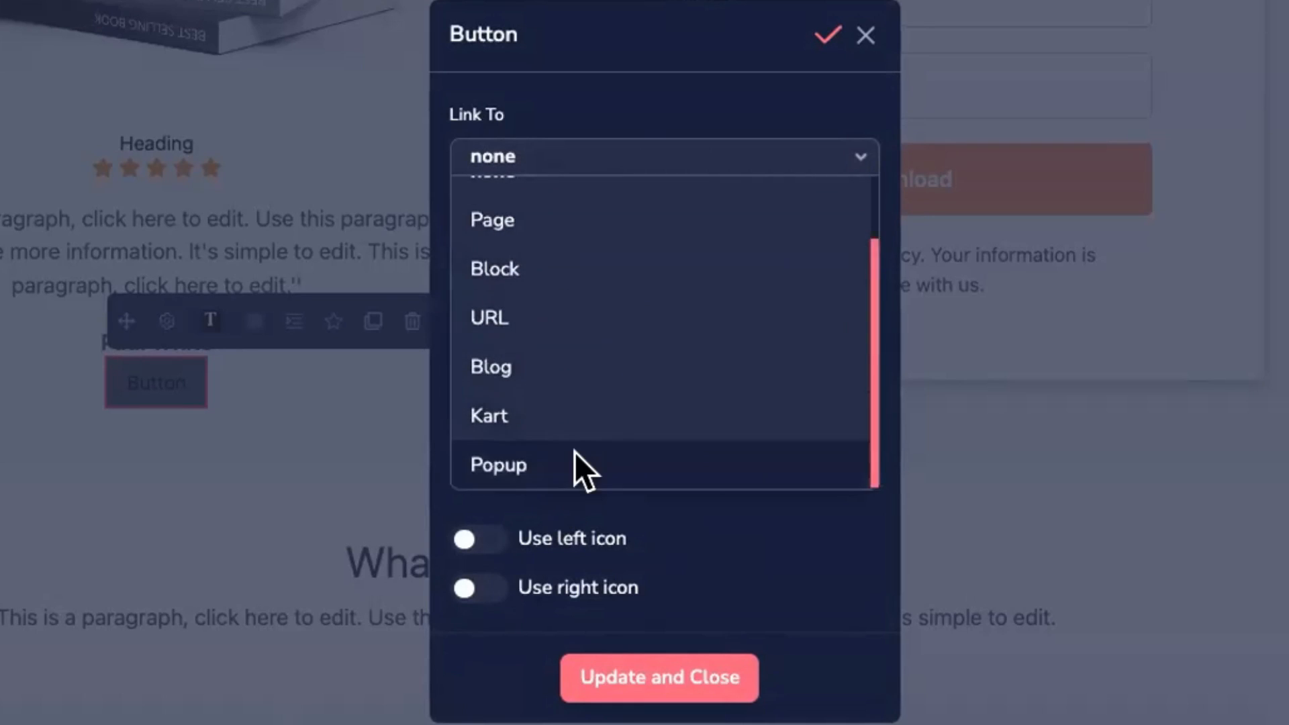
pyautogui.scroll(1, 615, 309)
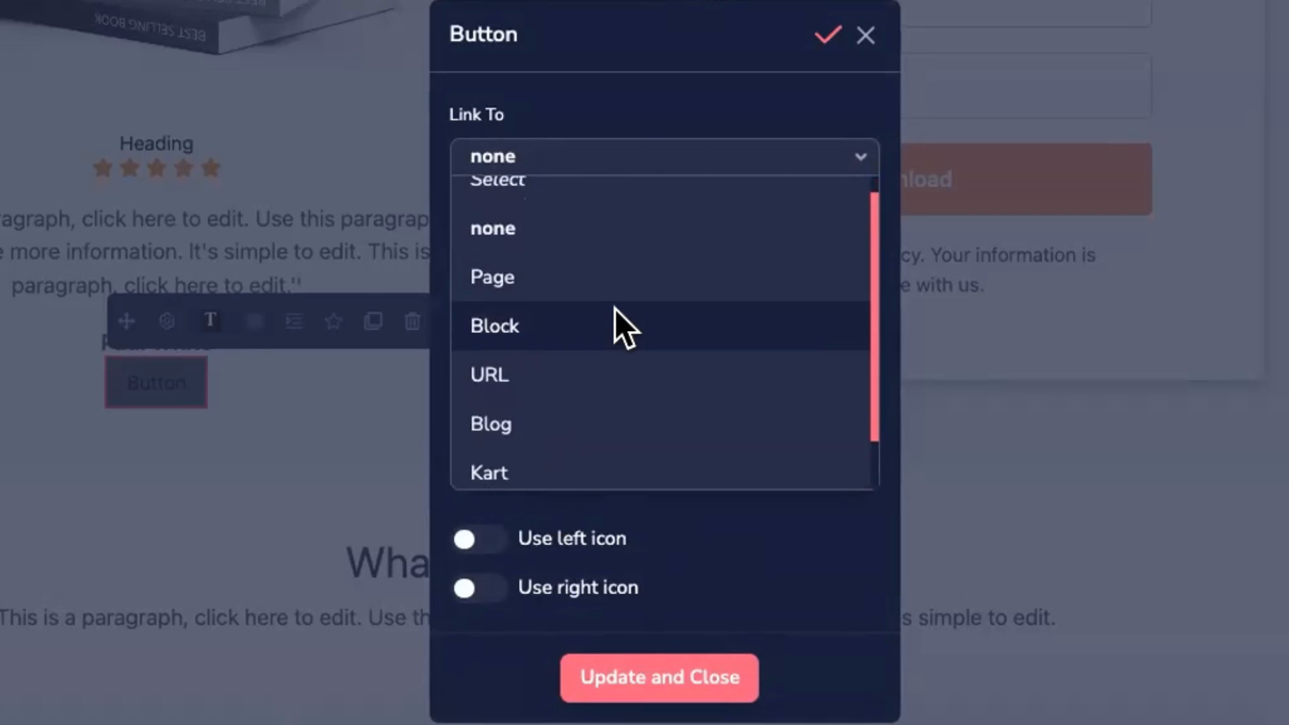
pyautogui.scroll(-2, 604, 336)
pyautogui.click(552, 462)
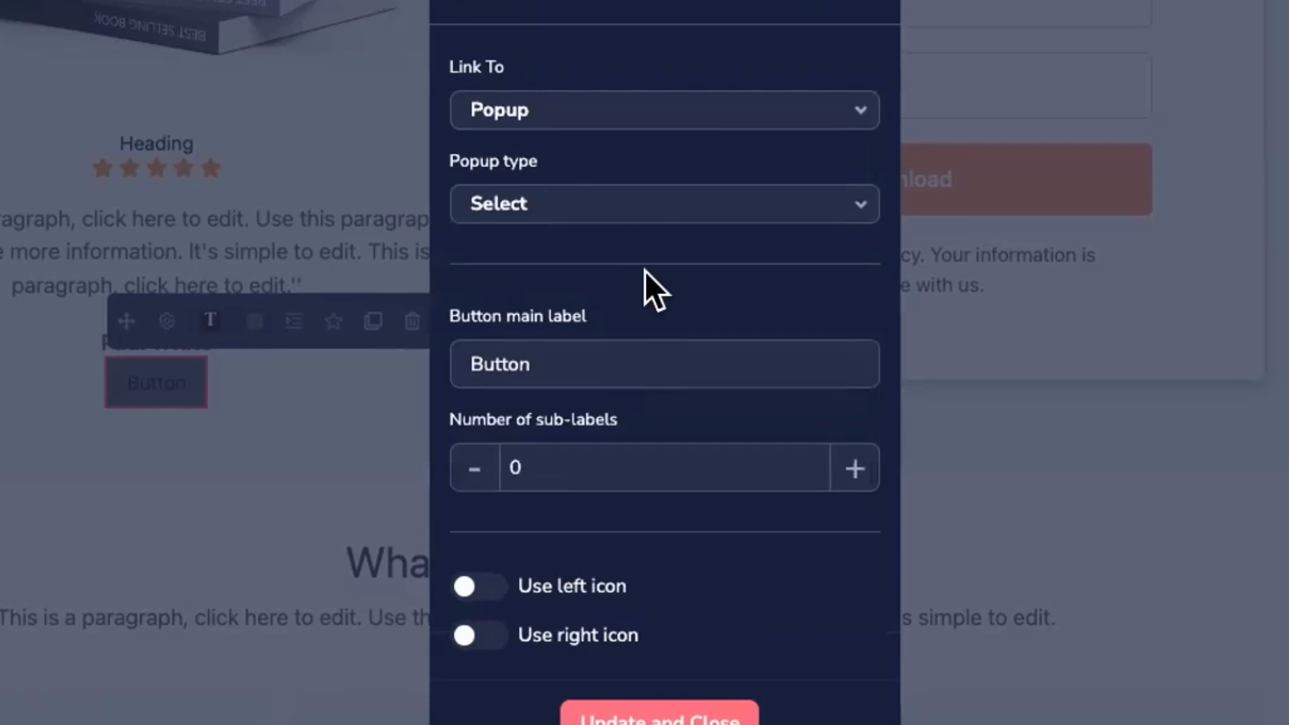
pyautogui.click(546, 206)
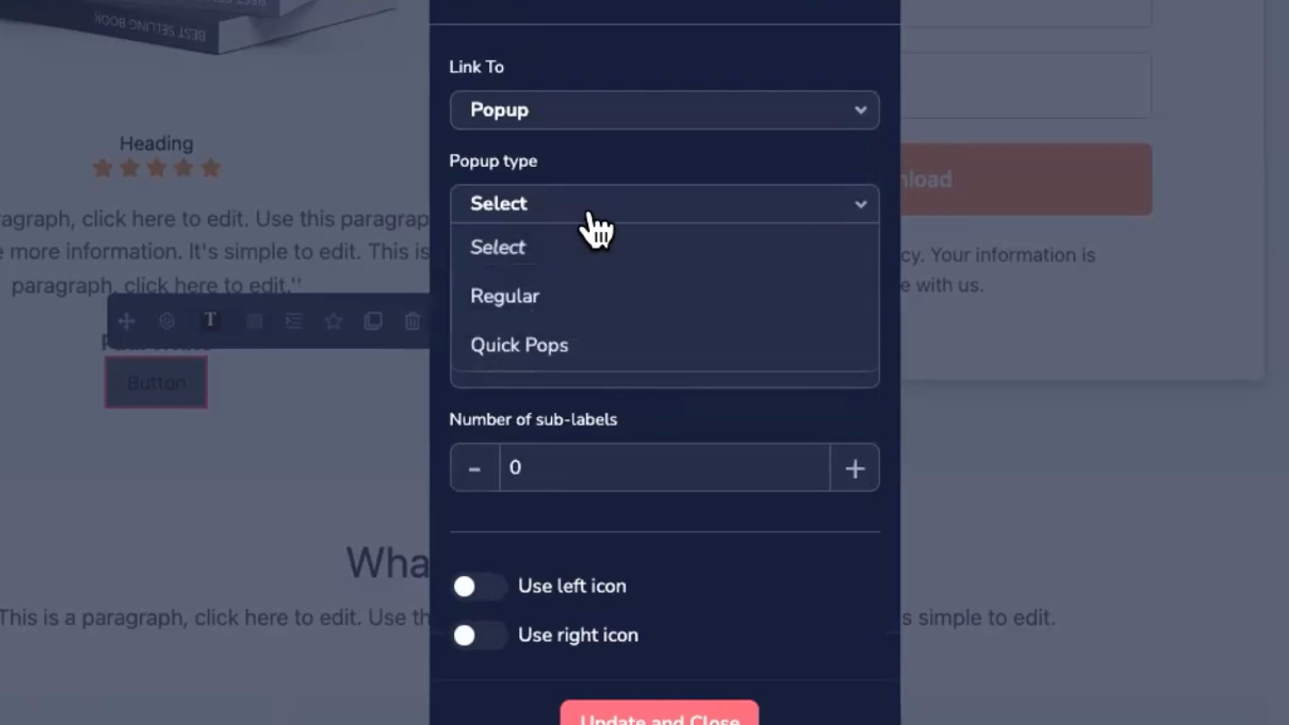
pyautogui.click(517, 296)
pyautogui.click(567, 258)
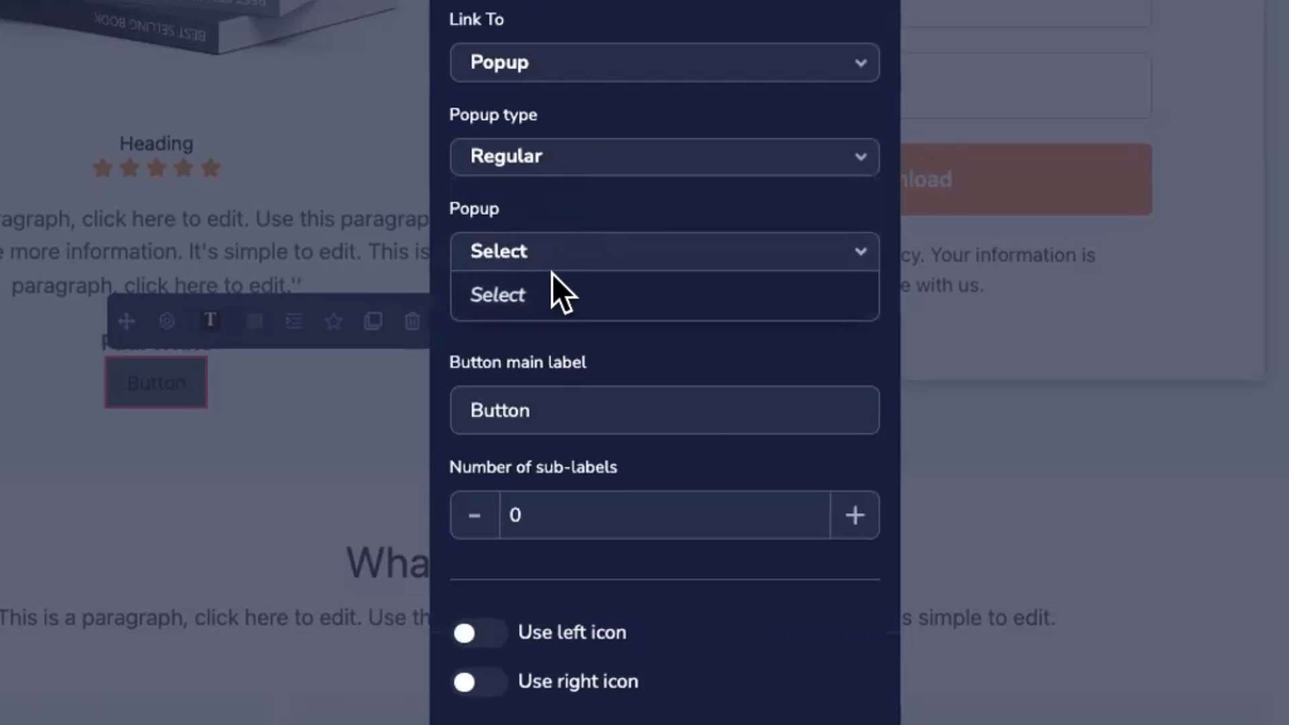
# Step: Relabel the button 'Download Your Freebie Now', set Link To none, and update
pyautogui.doubleClick(536, 409)
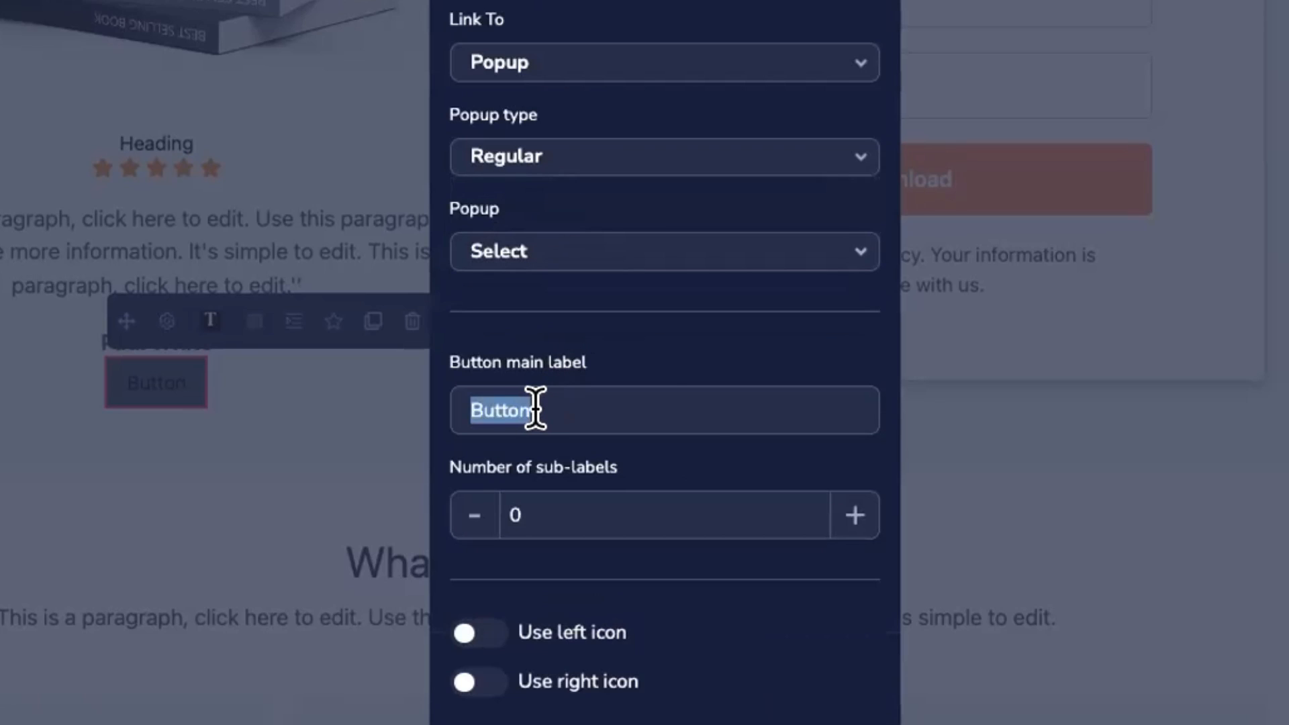
pyautogui.write('Downloa')
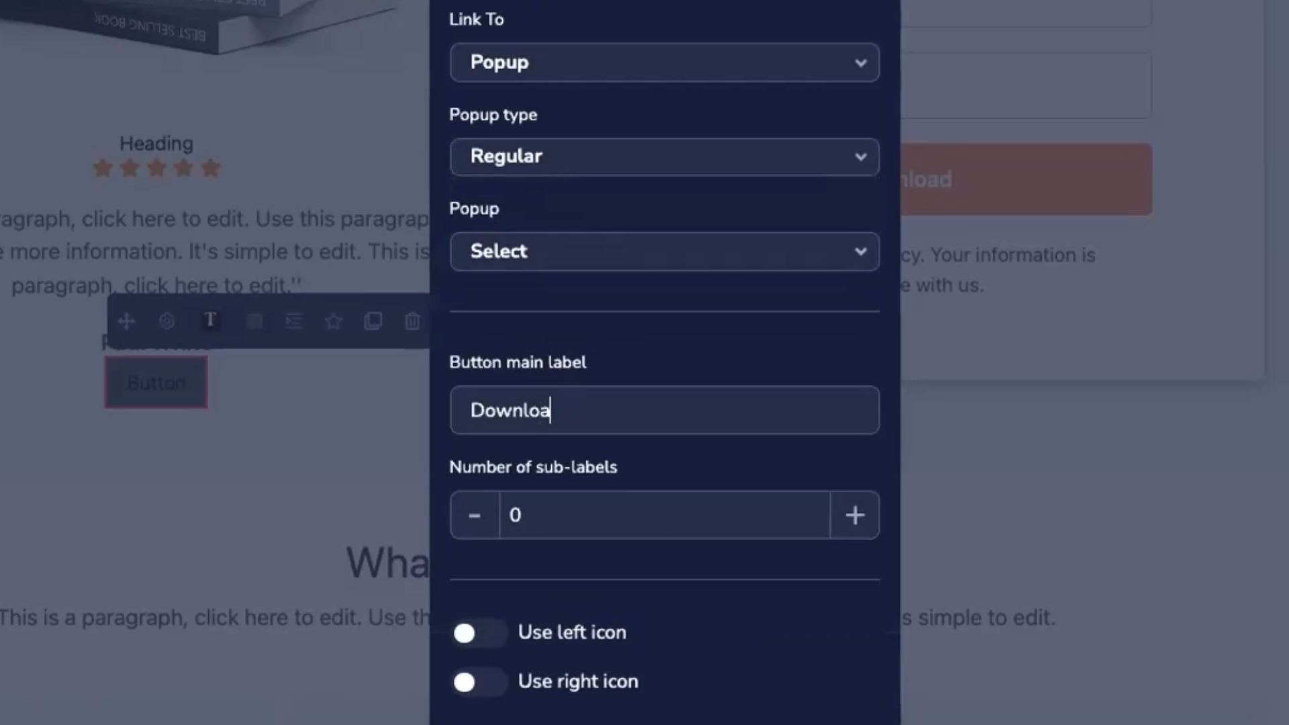
pyautogui.write('d Your Freebie Now')
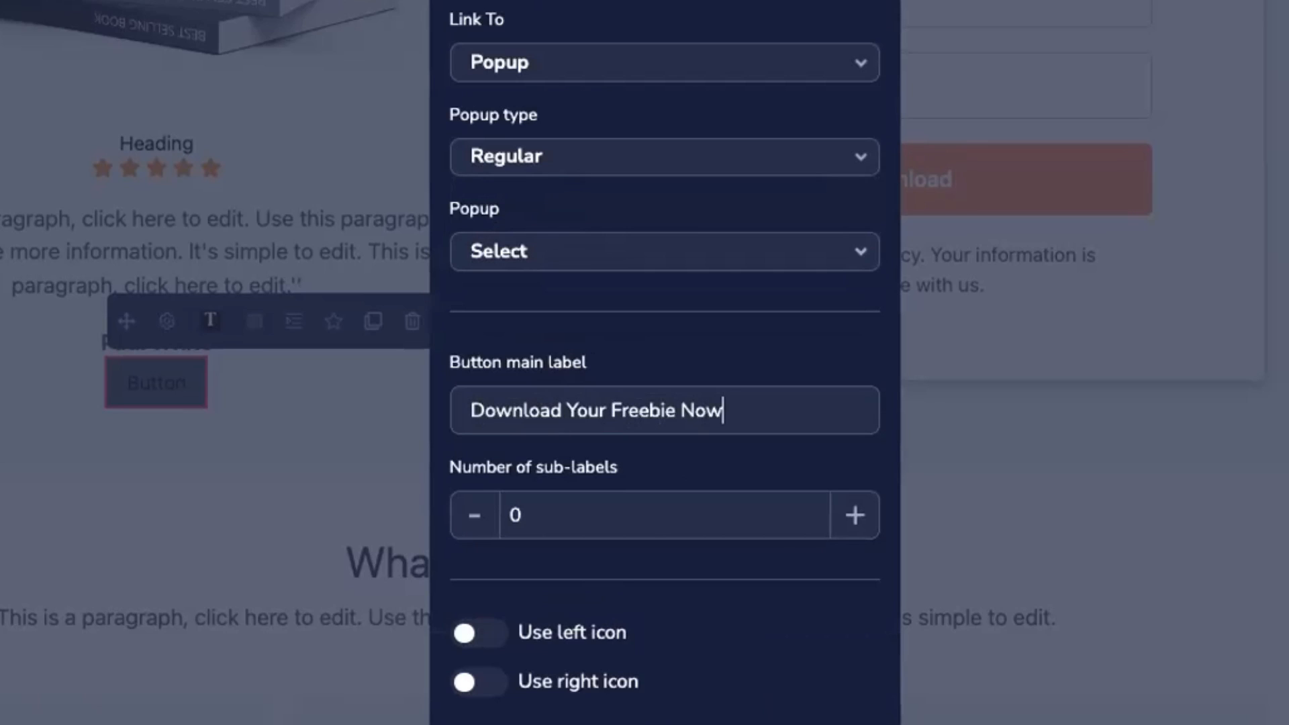
pyautogui.click(568, 65)
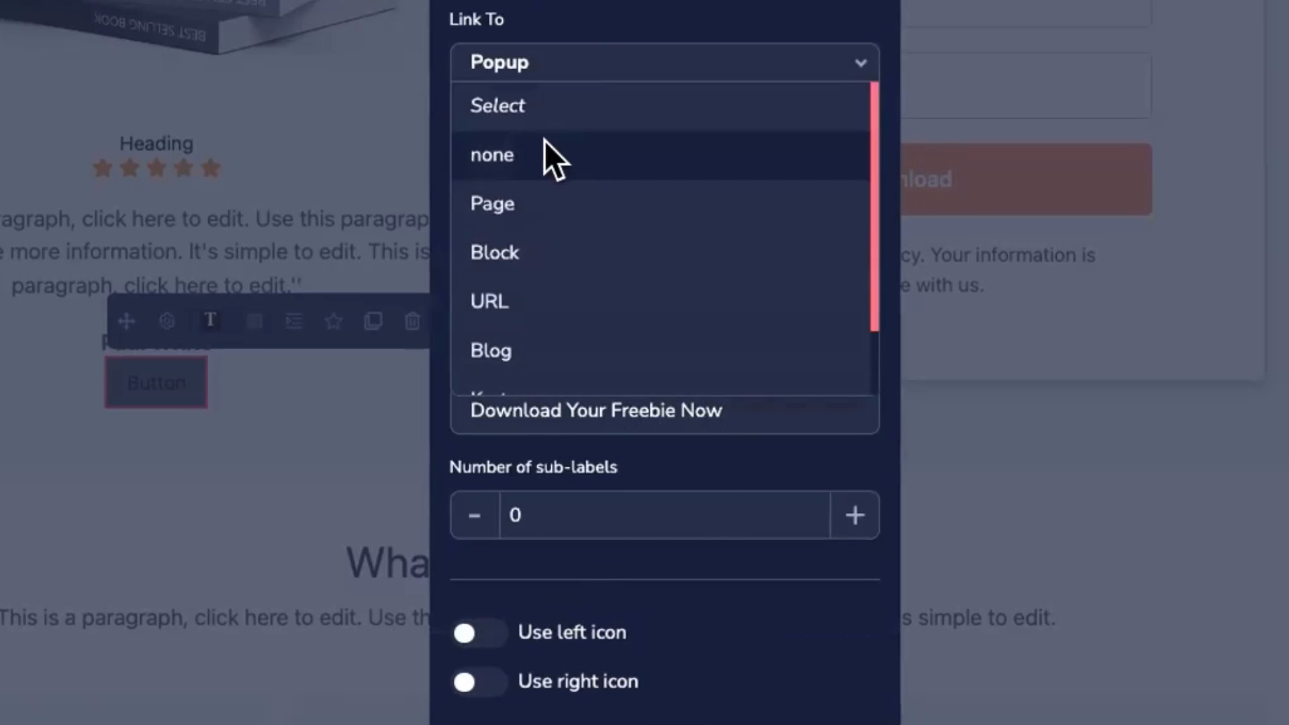
pyautogui.click(529, 160)
pyautogui.click(670, 678)
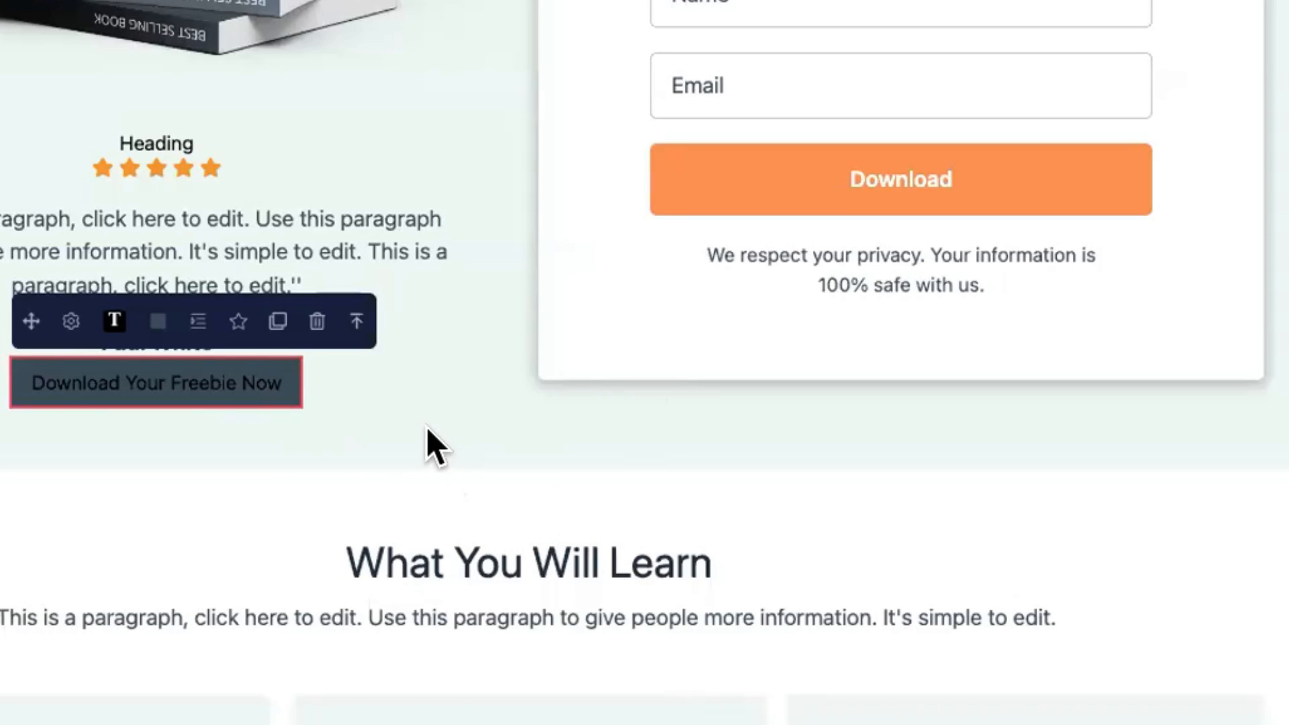
# Step: Open the form Download button's settings and close them without changes
pyautogui.click(697, 209)
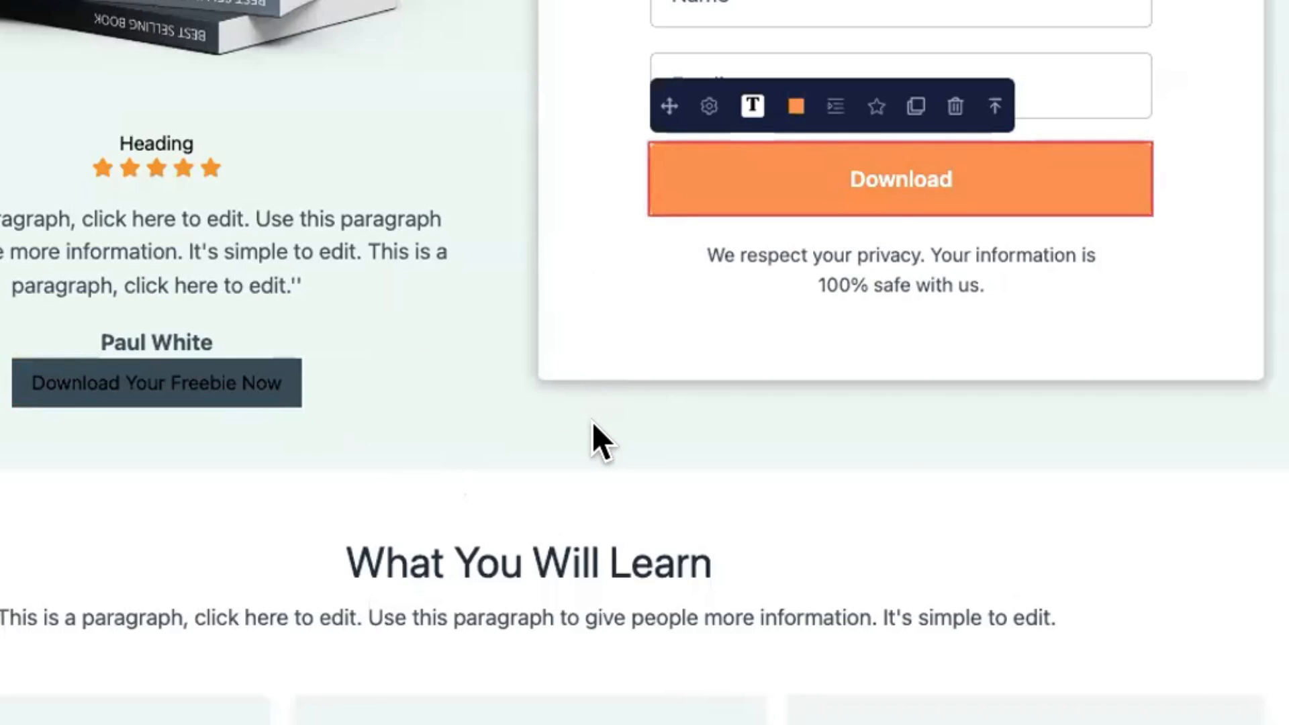
pyautogui.click(707, 104)
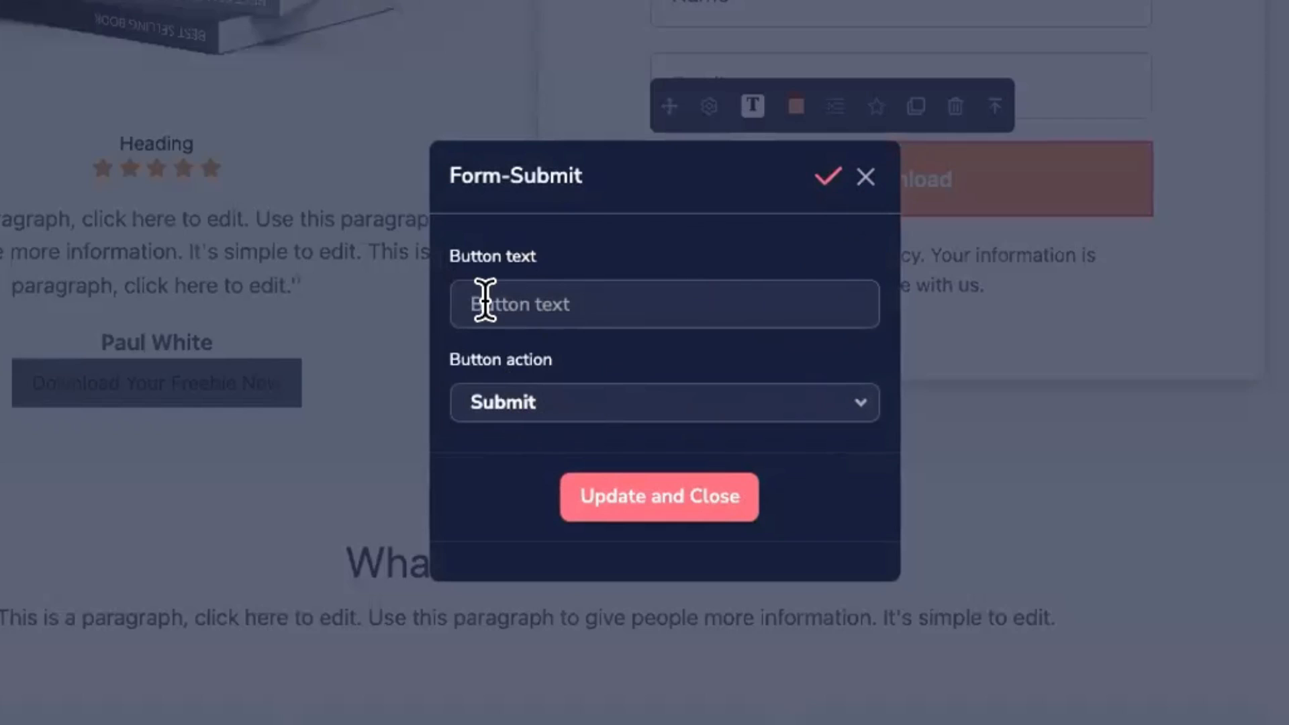
pyautogui.click(870, 187)
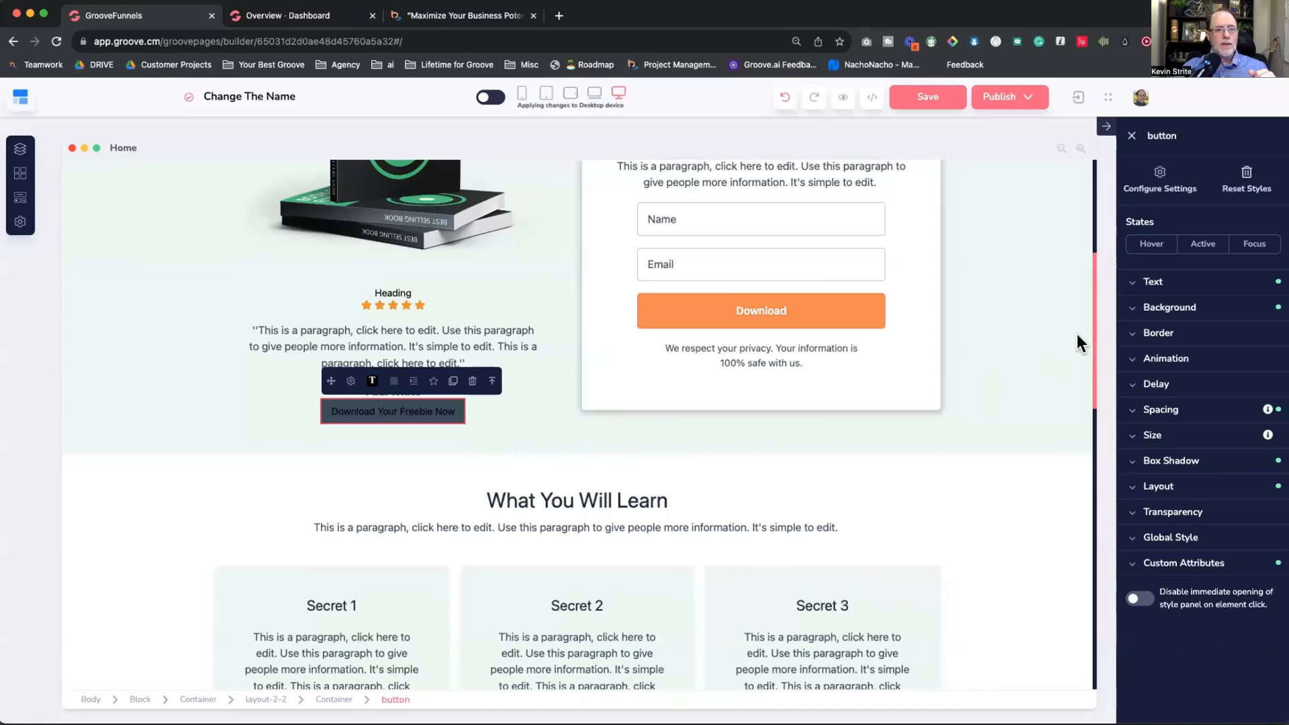
# Step: Set the freebie button's background colour to orange #f58b4f
pyautogui.click(1170, 307)
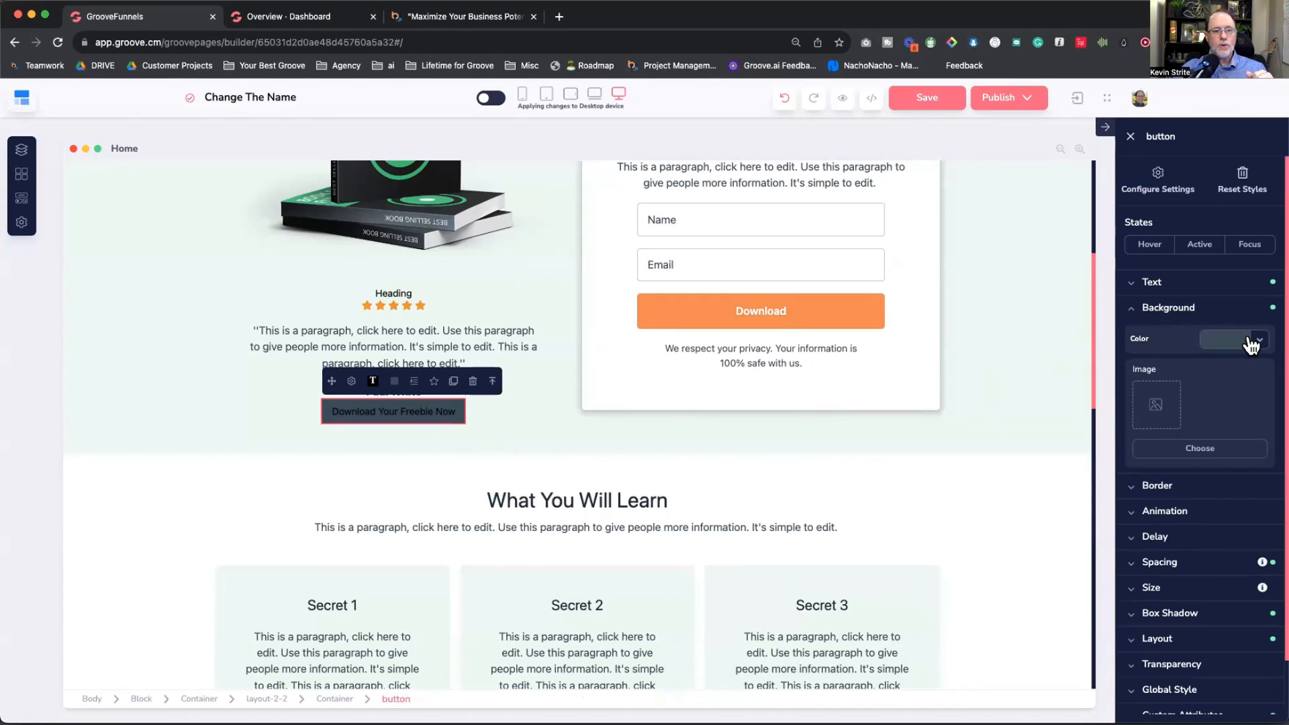
pyautogui.click(1252, 339)
pyautogui.click(1155, 490)
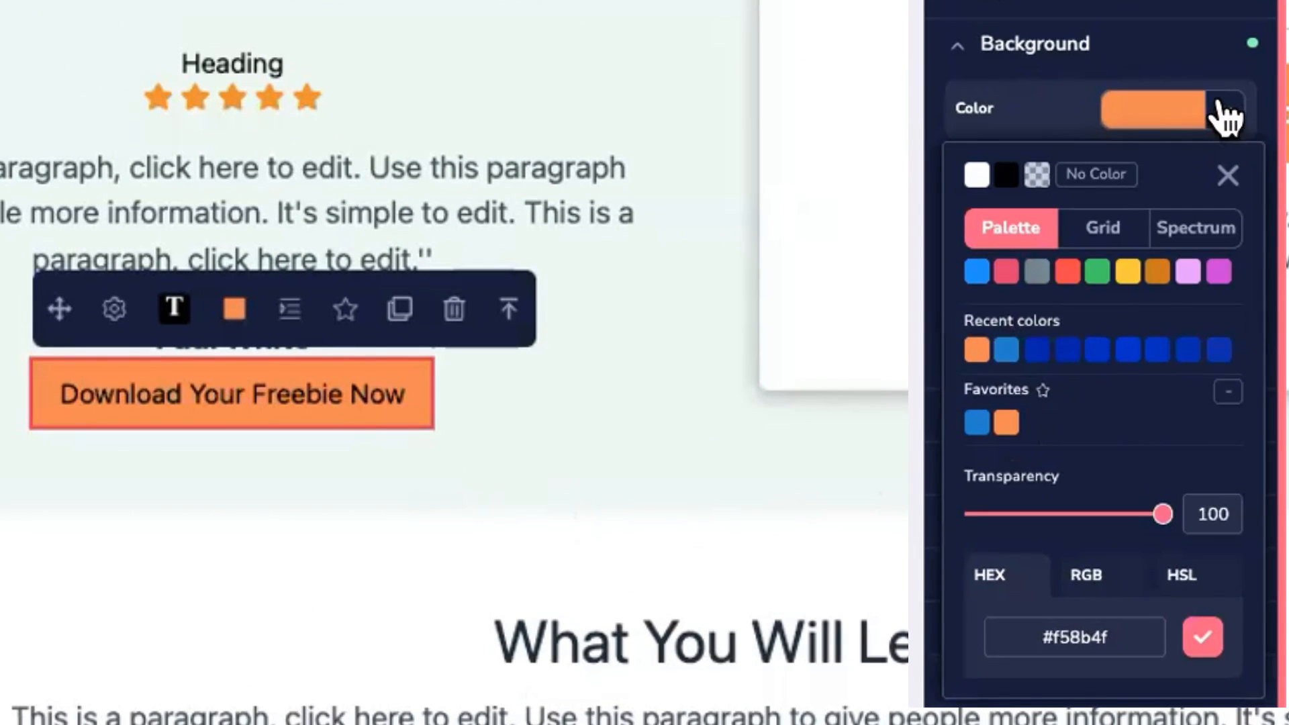
pyautogui.click(1226, 115)
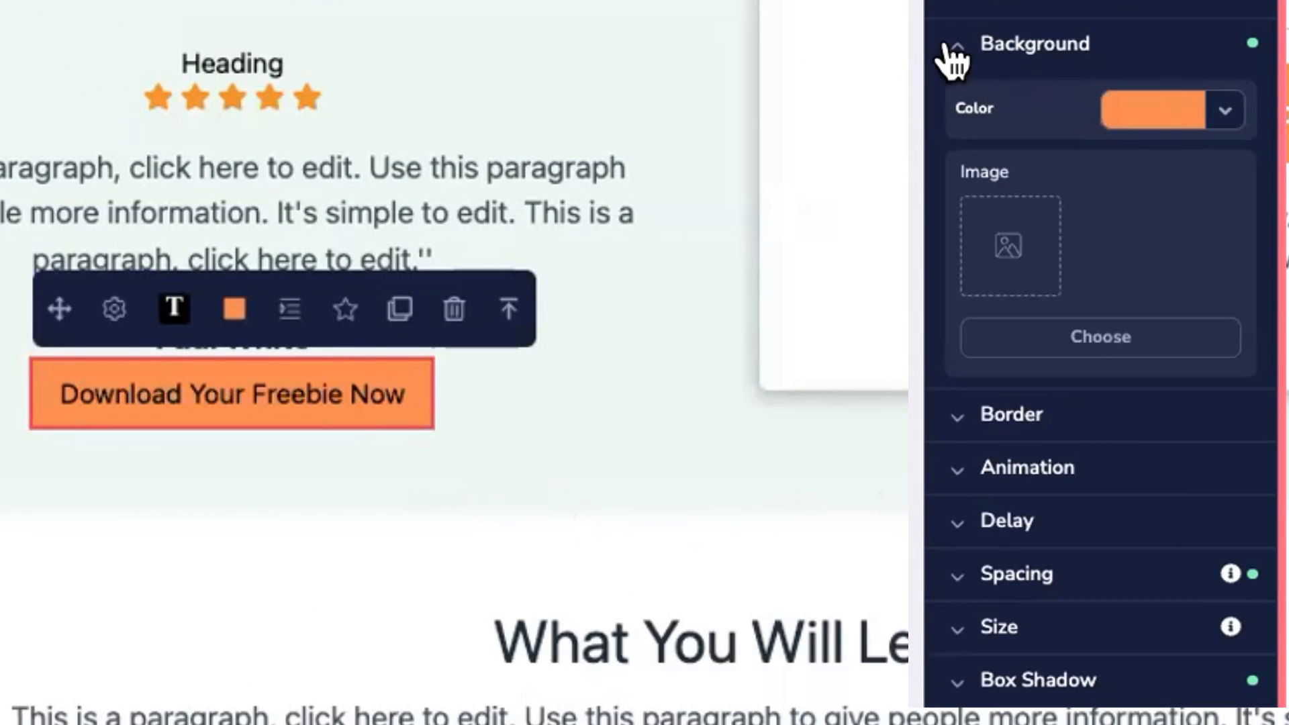
pyautogui.click(950, 51)
# Step: Give the button a 3px blue border, keeping square corners
pyautogui.click(994, 96)
pyautogui.scroll(-3, 1065, 80)
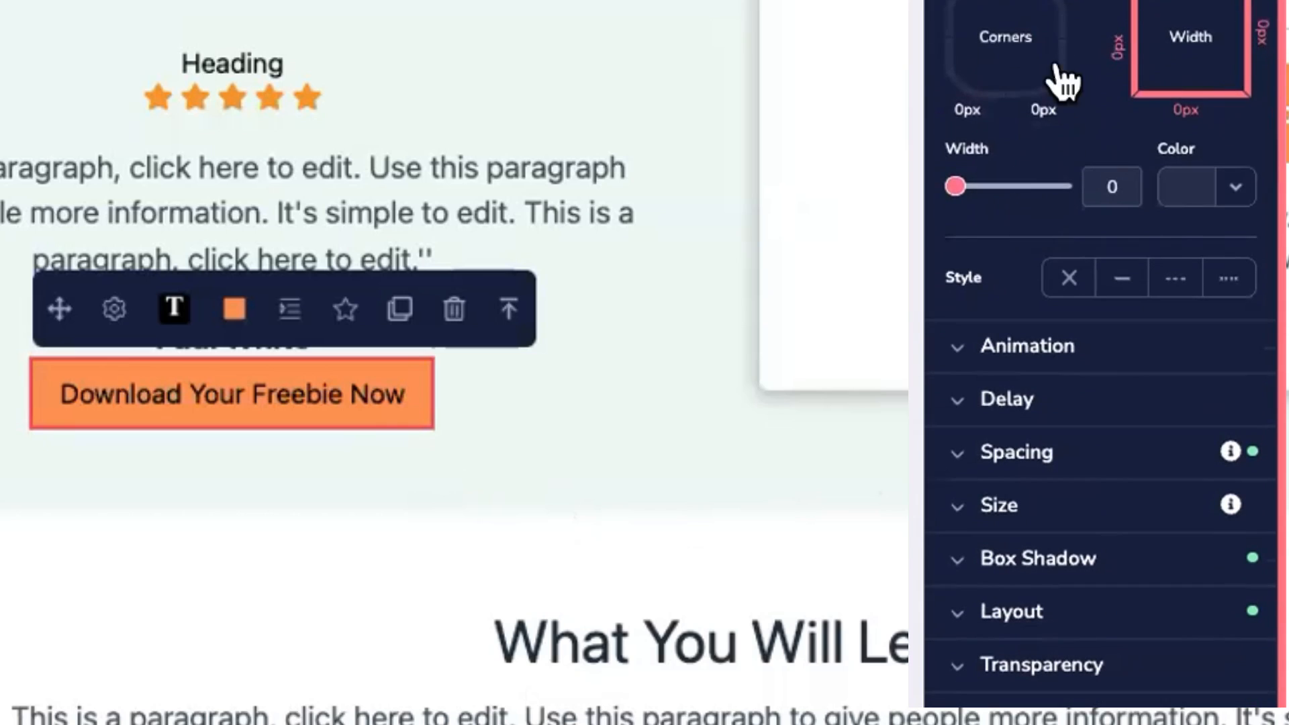
pyautogui.click(1010, 39)
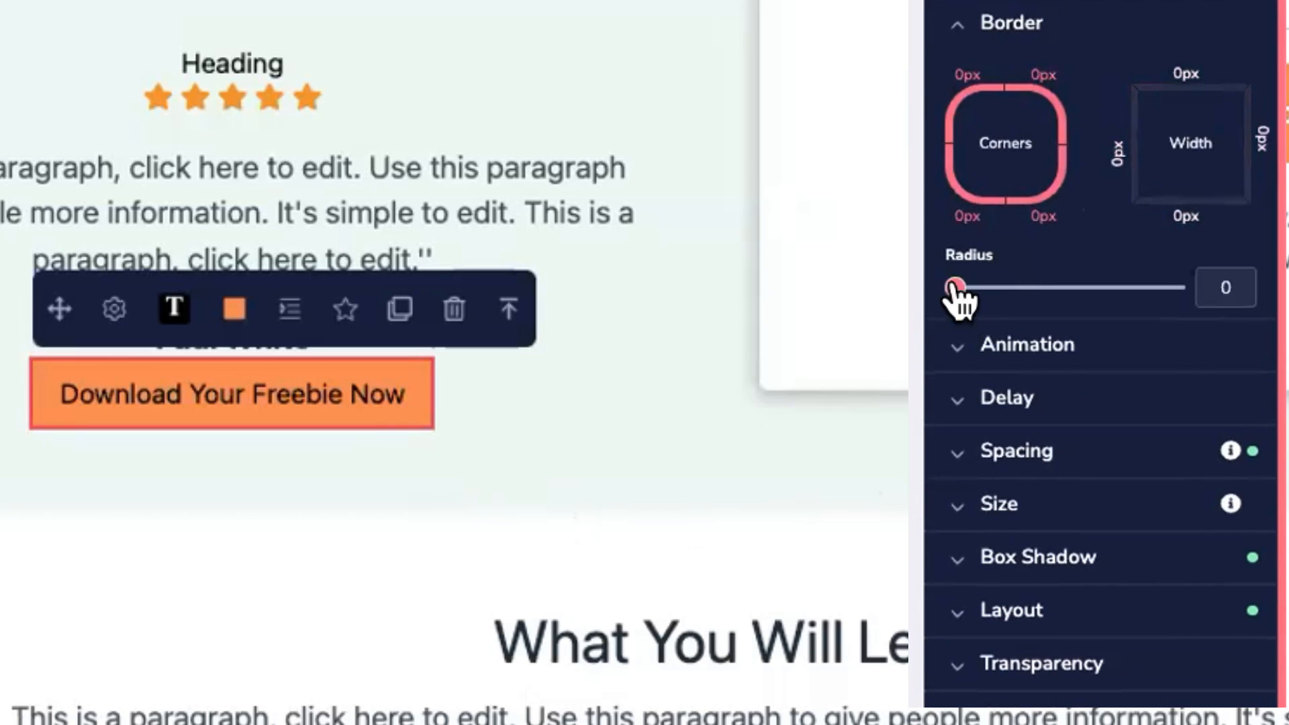
pyautogui.moveTo(957, 289); pyautogui.dragTo(1161, 289)
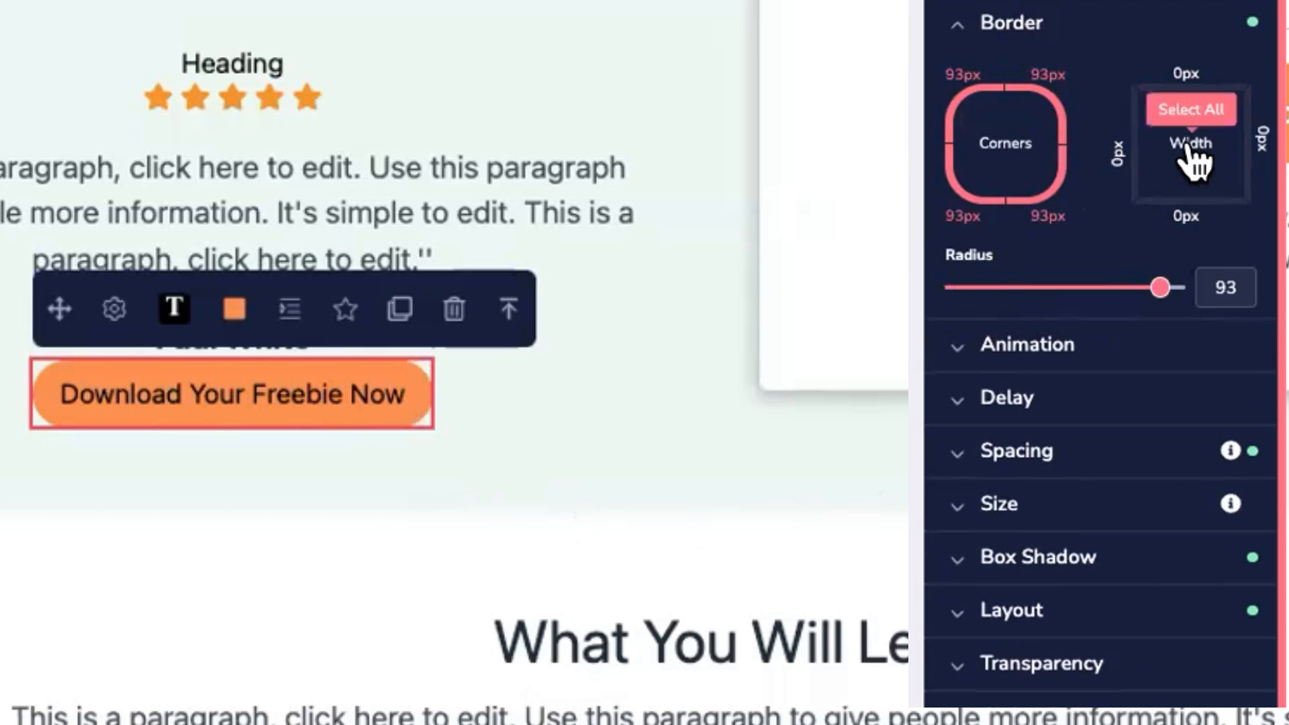
pyautogui.click(1193, 151)
pyautogui.click(1234, 293)
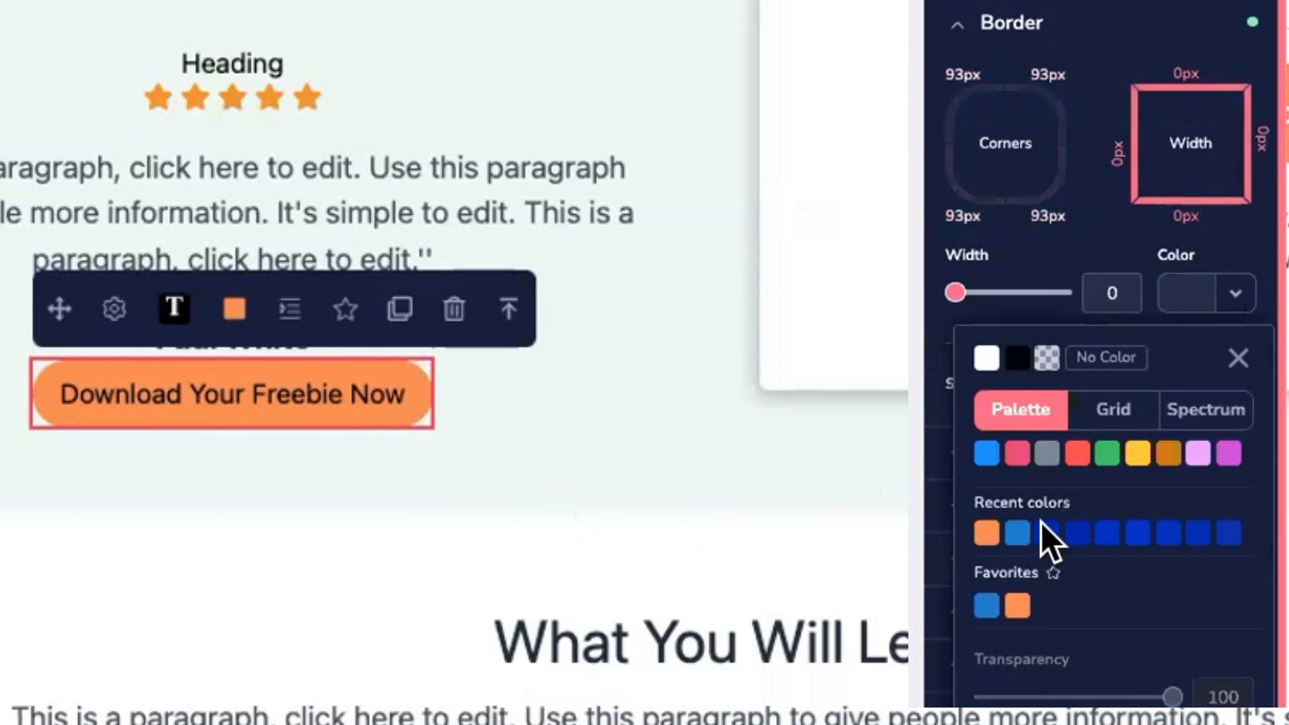
pyautogui.click(1018, 532)
pyautogui.moveTo(956, 293)
pyautogui.mouseDown()
pyautogui.moveTo(1007, 293)
pyautogui.moveTo(958, 294)
pyautogui.mouseUp()
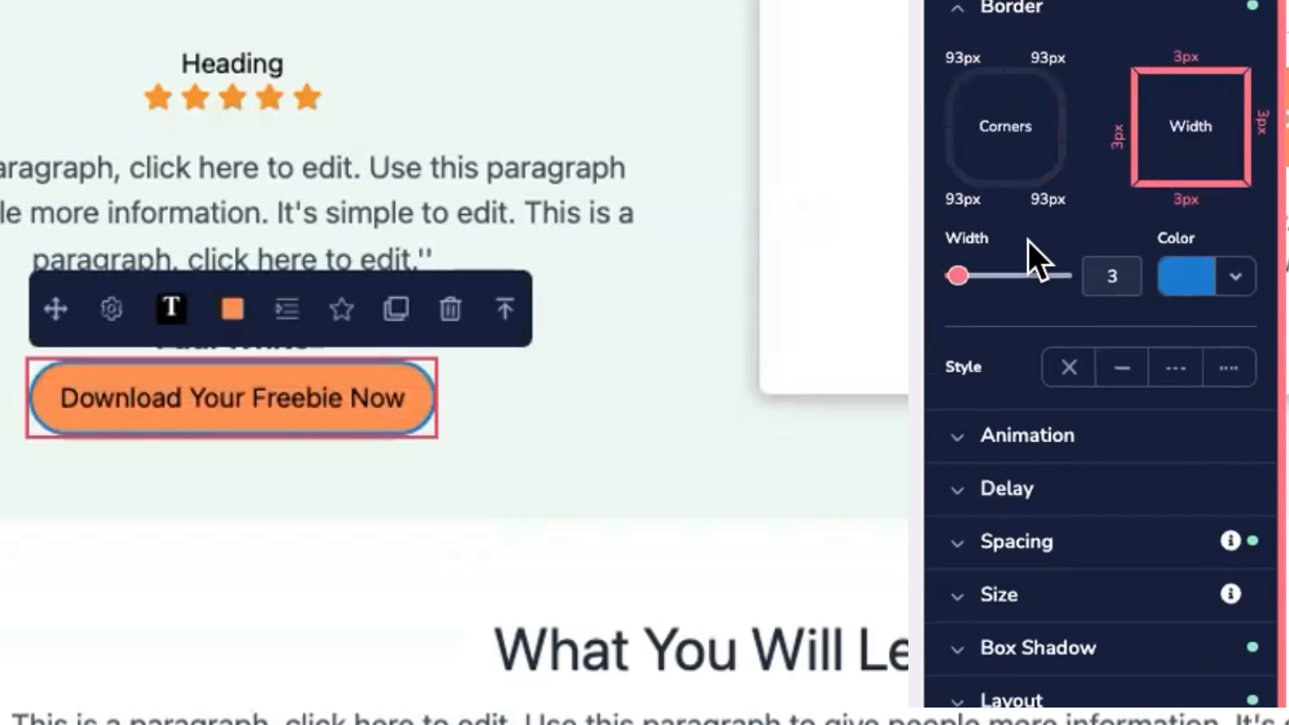
# Step: Apply the Lg box shadow and compare it with the form's Download button
pyautogui.scroll(-2, 1028, 322)
pyautogui.click(1038, 558)
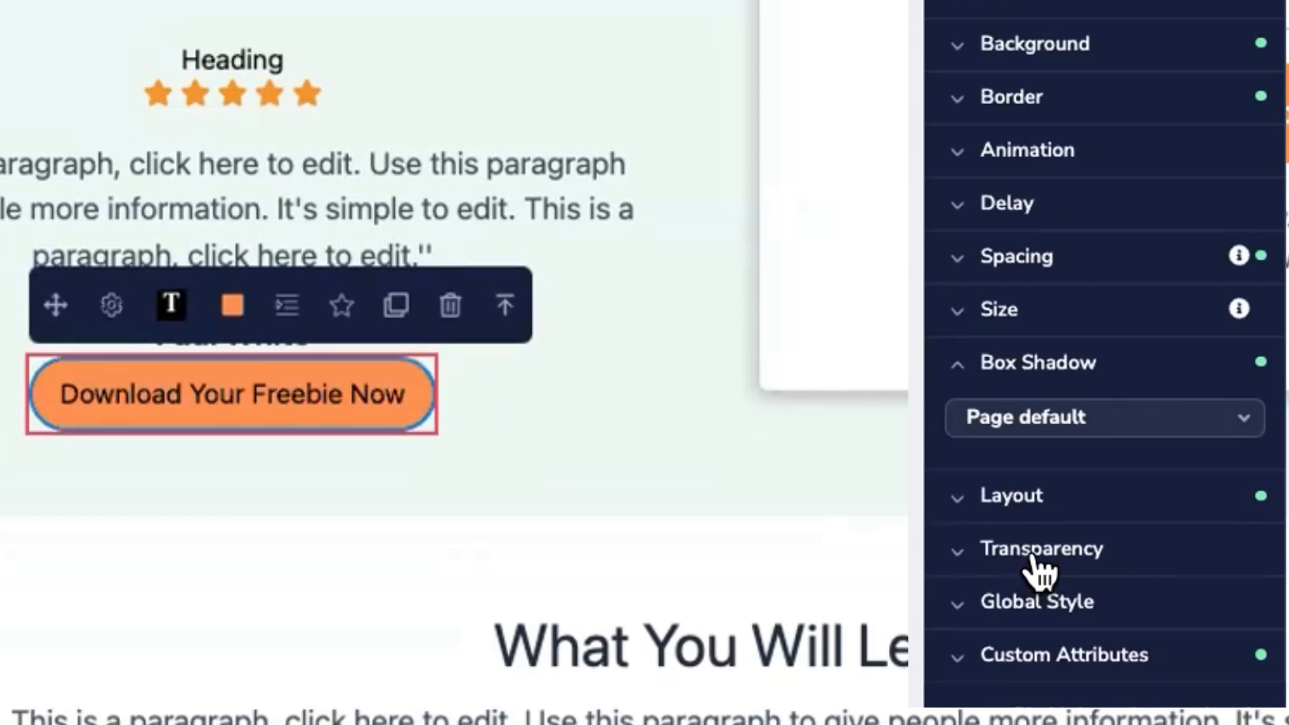
pyautogui.click(1009, 420)
pyautogui.click(981, 705)
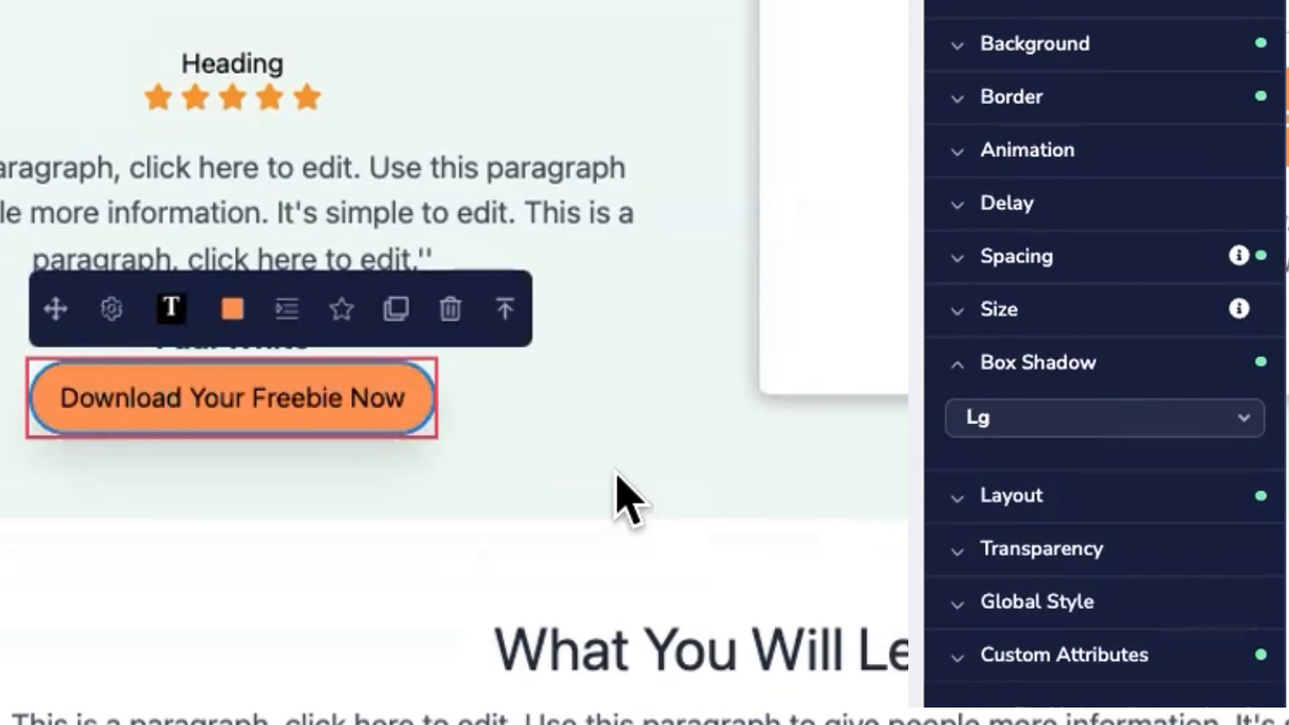
pyautogui.click(615, 471)
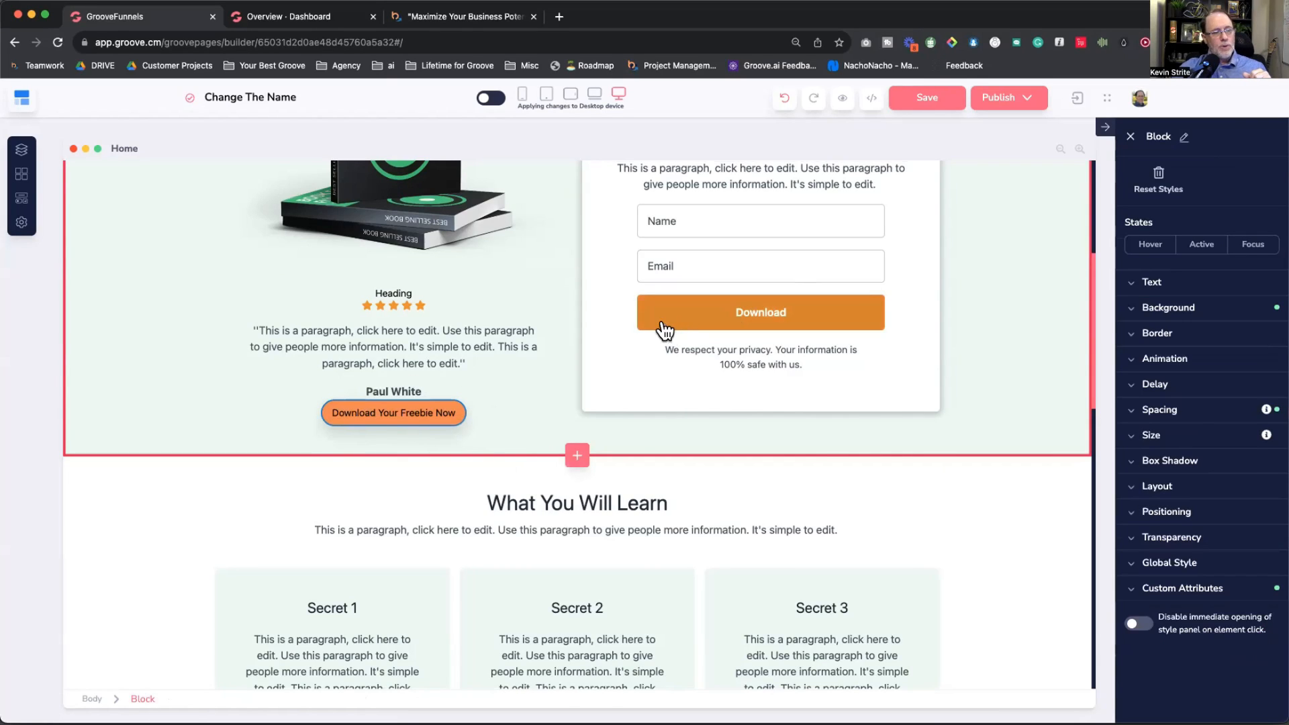
pyautogui.click(664, 329)
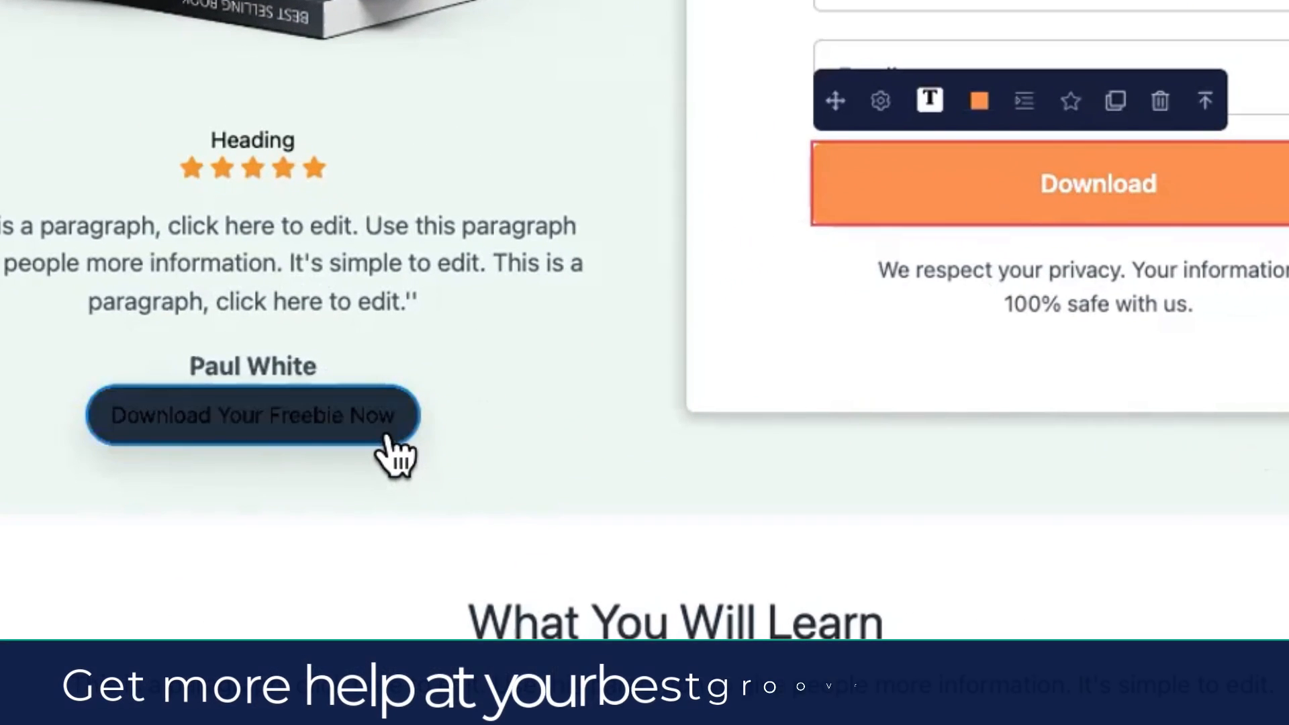
pyautogui.click(420, 440)
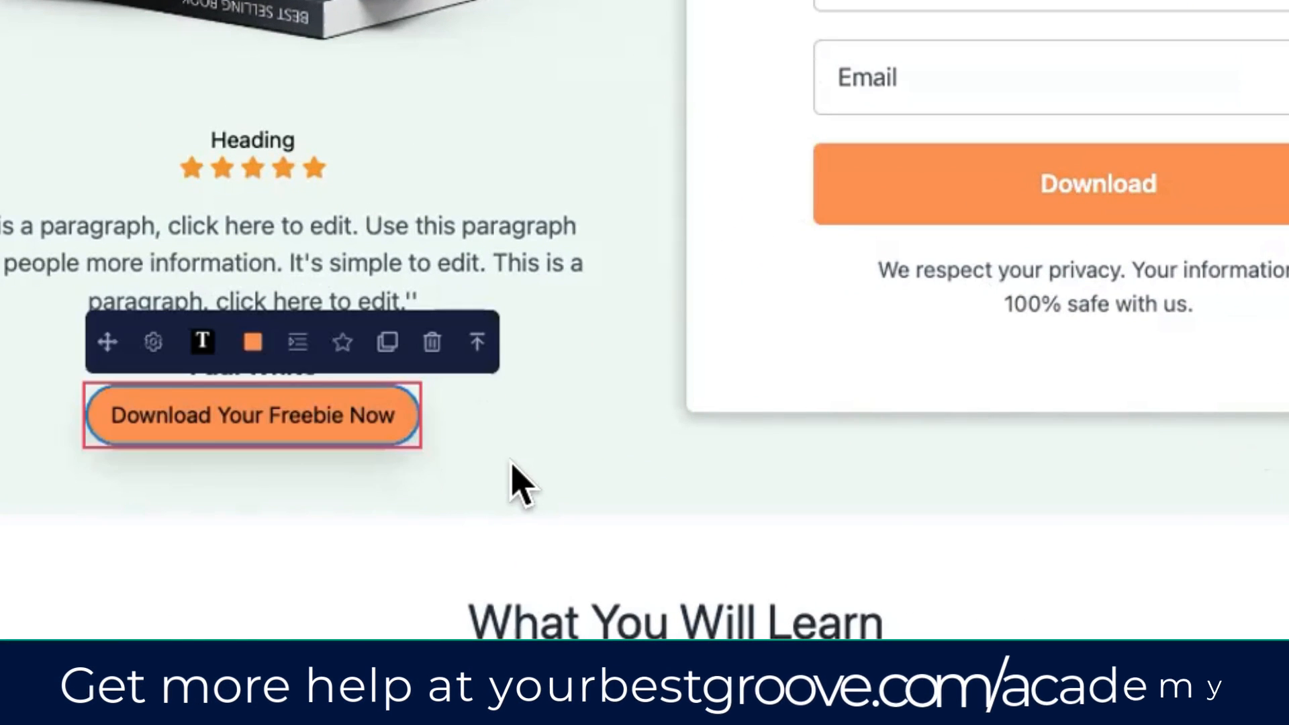
pyautogui.scroll(-2, 524, 482)
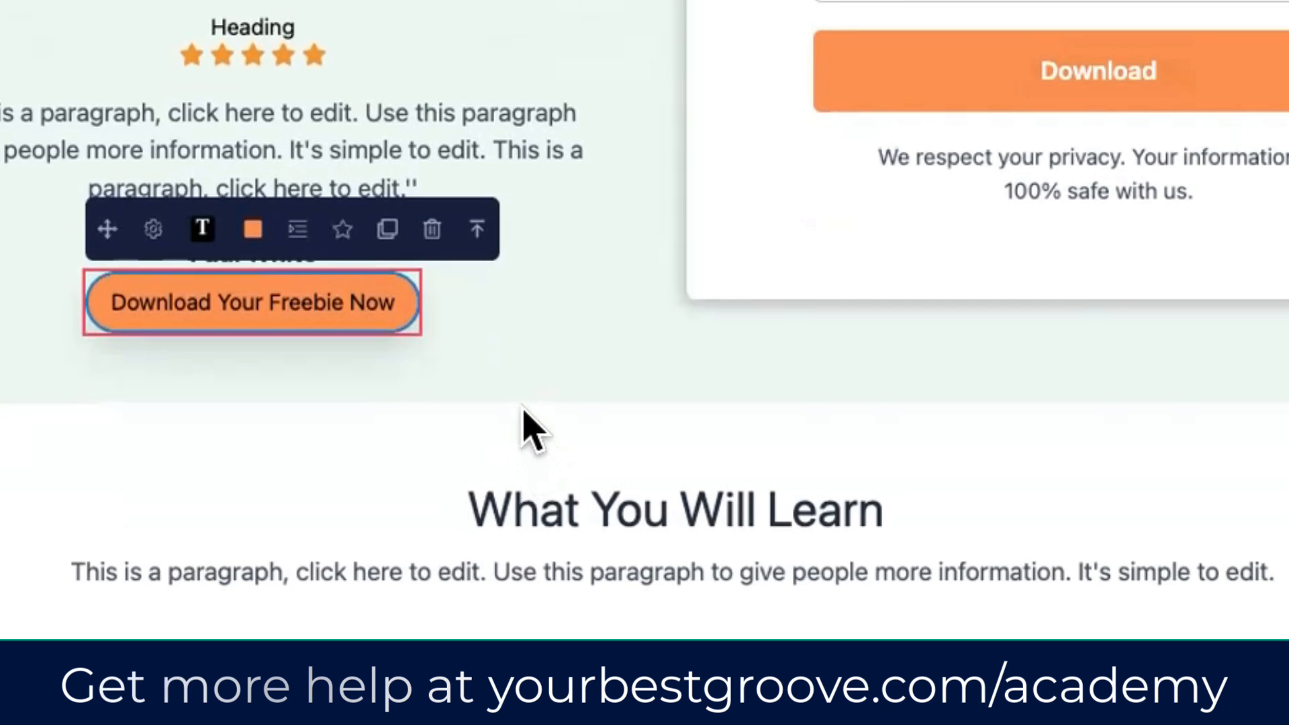
pyautogui.click(528, 332)
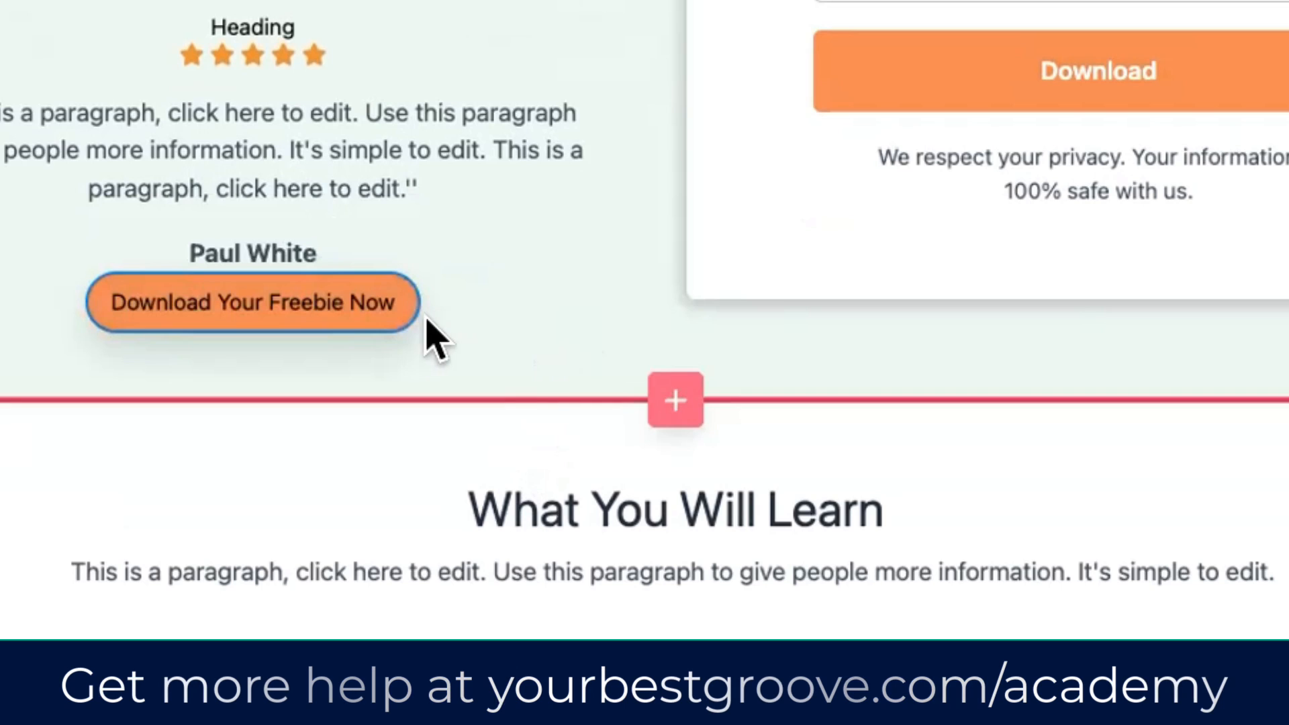
pyautogui.click(403, 339)
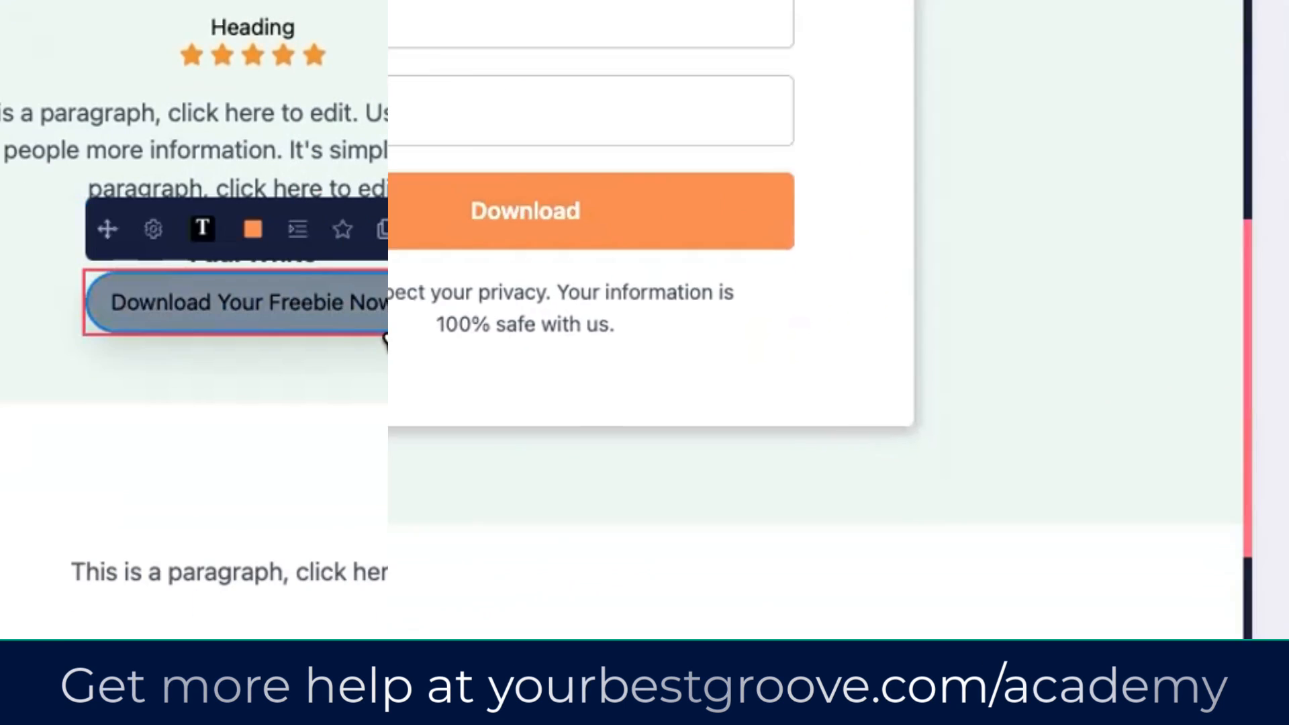
# Step: Make the freebie button's Hover state background the blue favourite colour
pyautogui.click(252, 229)
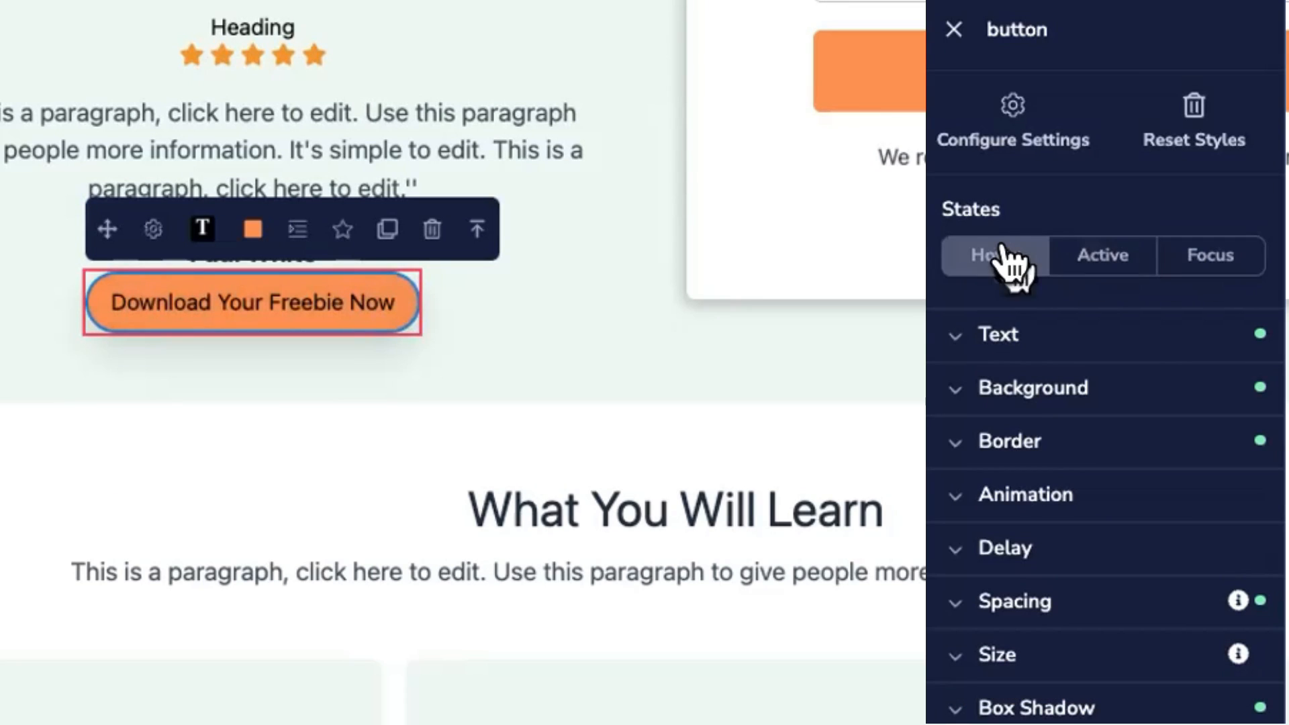
pyautogui.click(1007, 259)
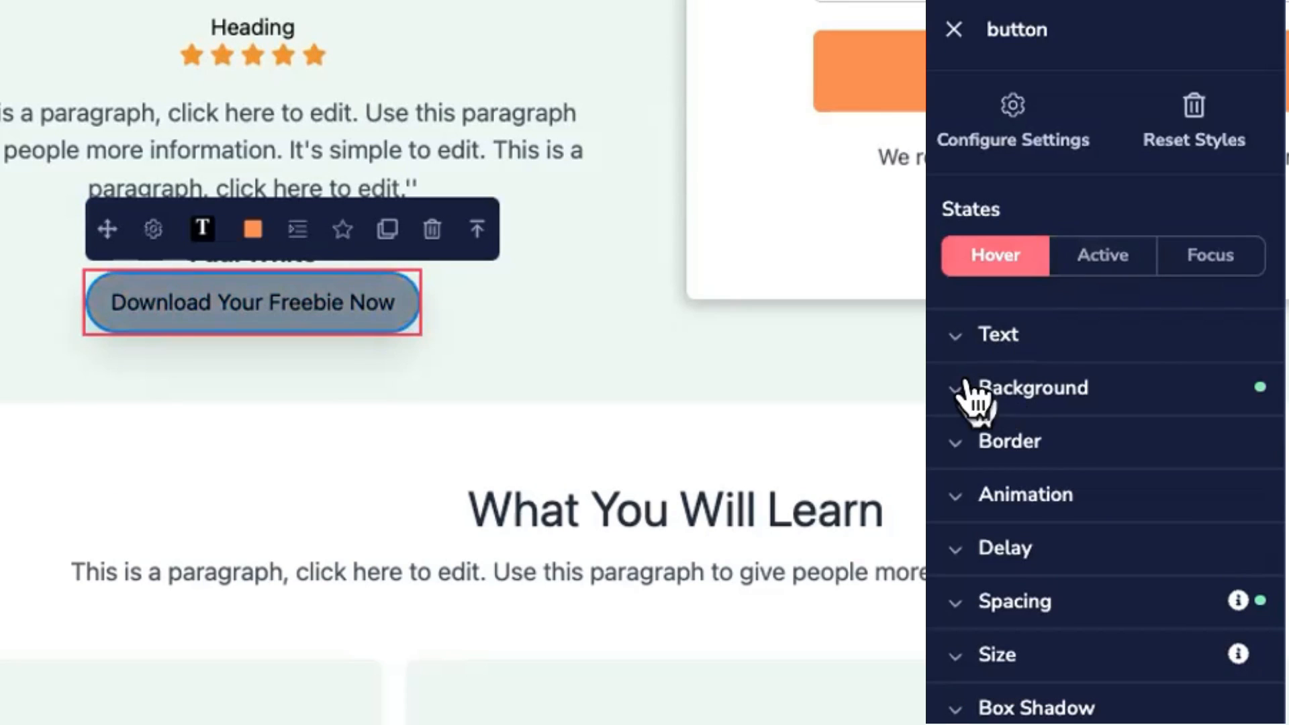
pyautogui.click(962, 391)
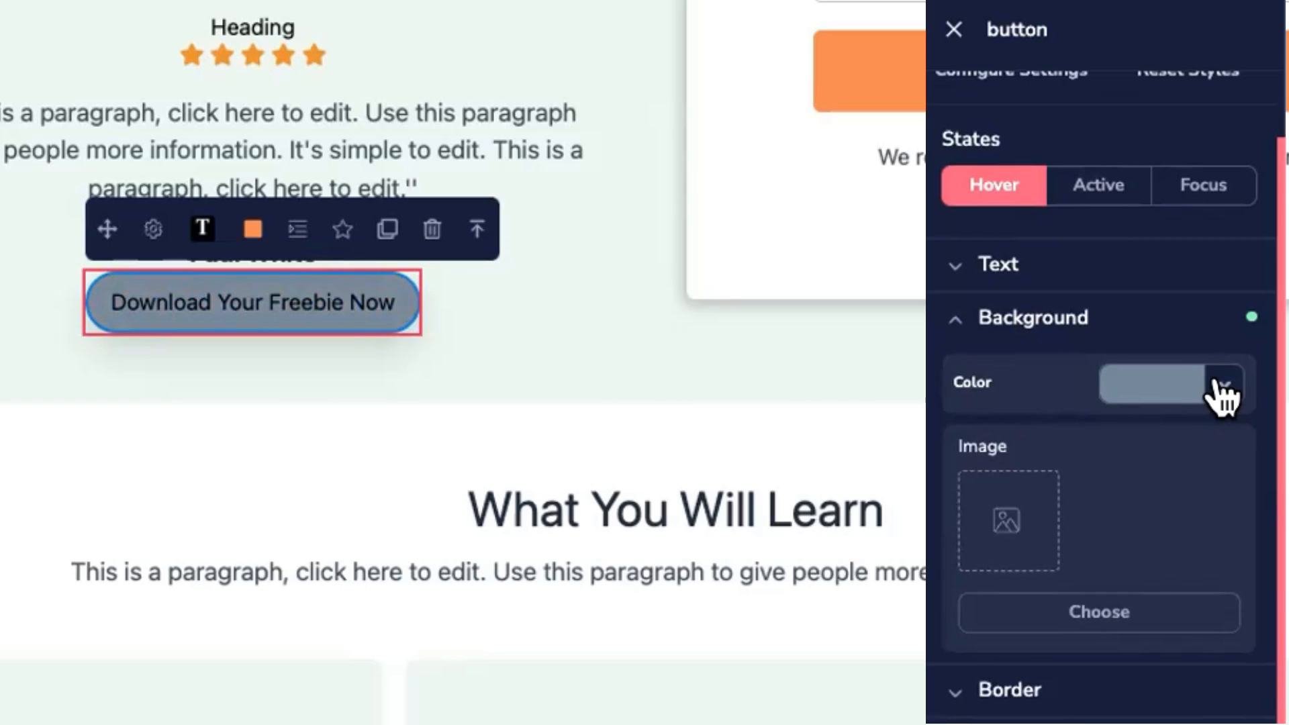
pyautogui.click(1219, 385)
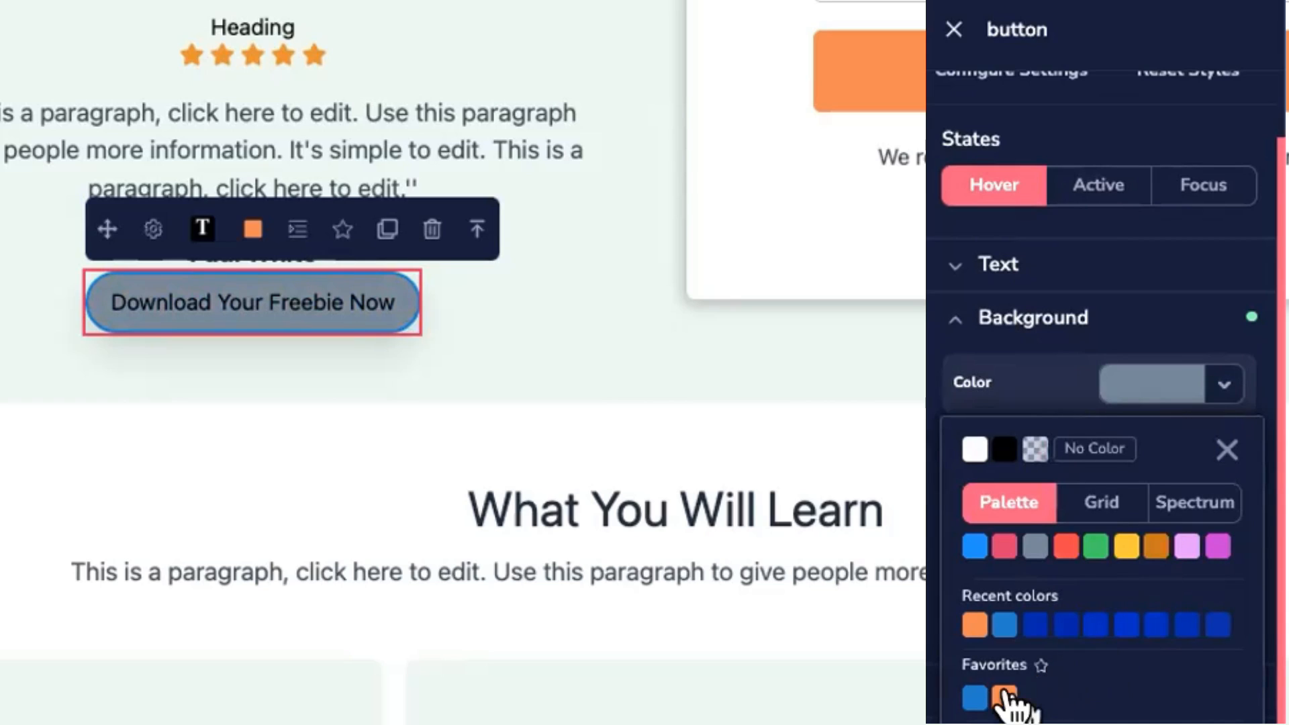
pyautogui.click(975, 699)
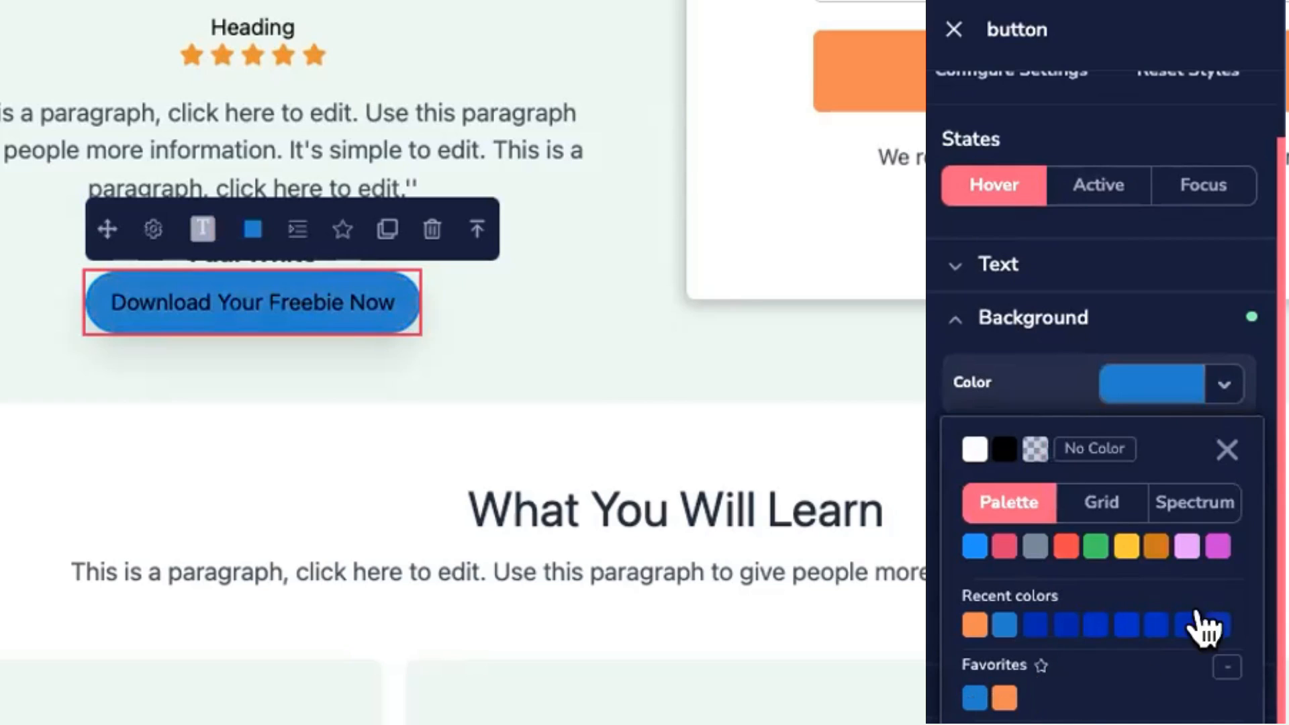
pyautogui.click(1213, 379)
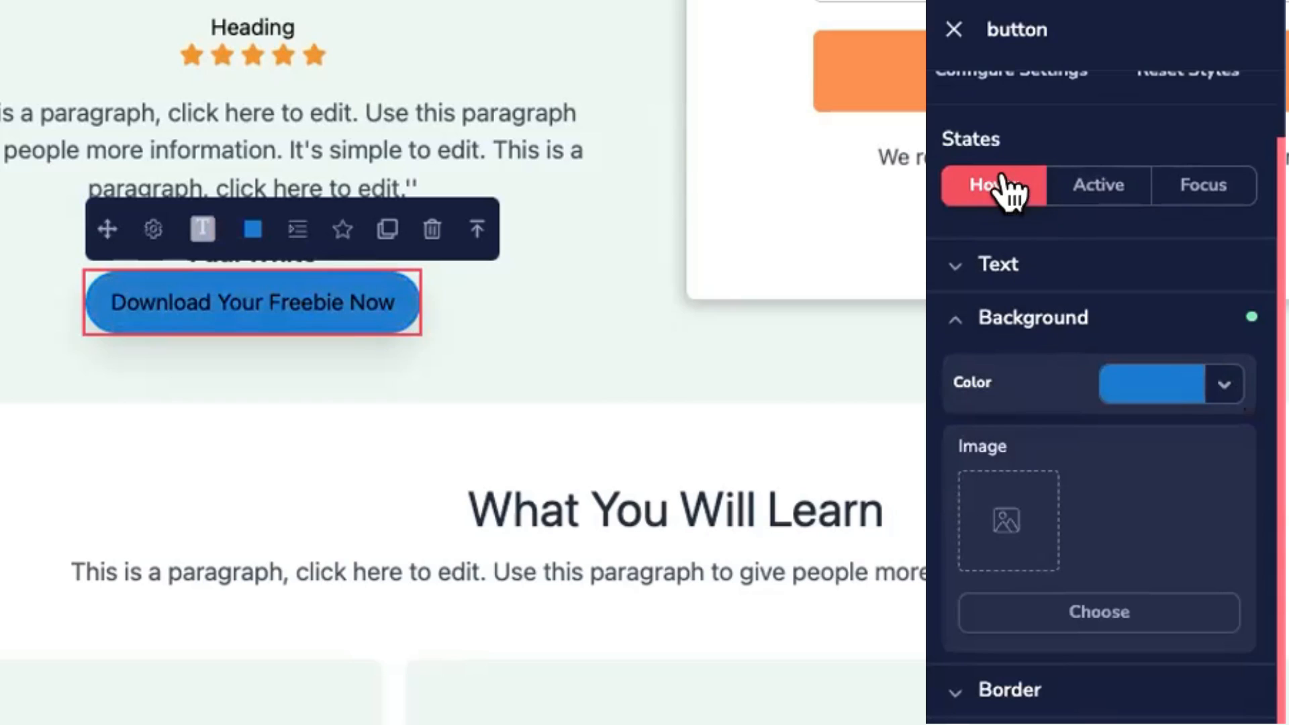
pyautogui.click(899, 353)
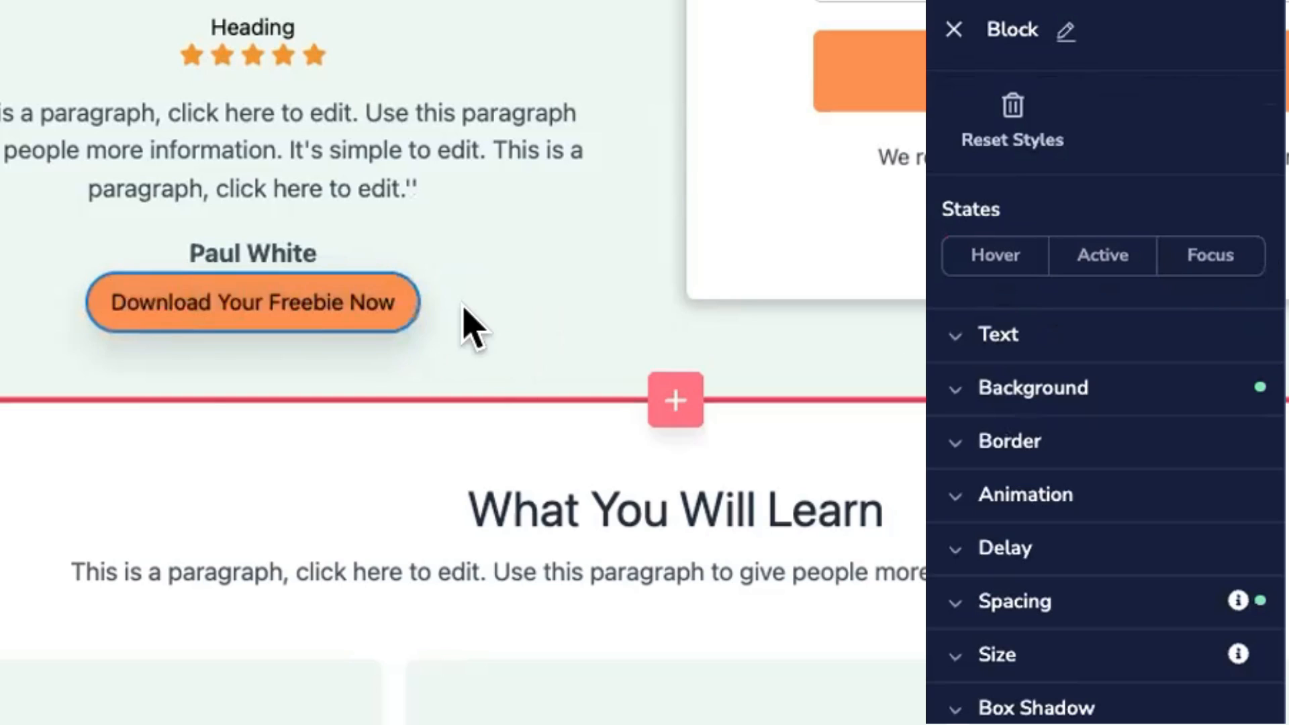
pyautogui.scroll(-1, 475, 317)
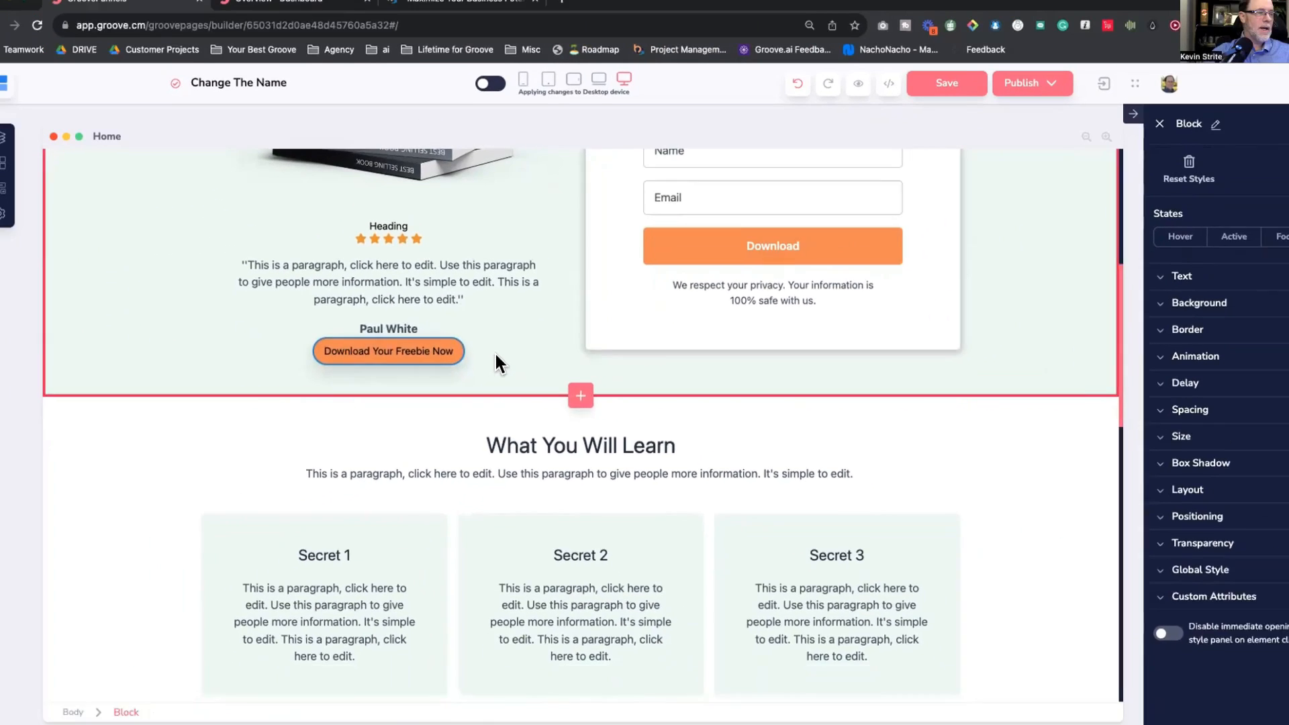
pyautogui.press('super+Tab')
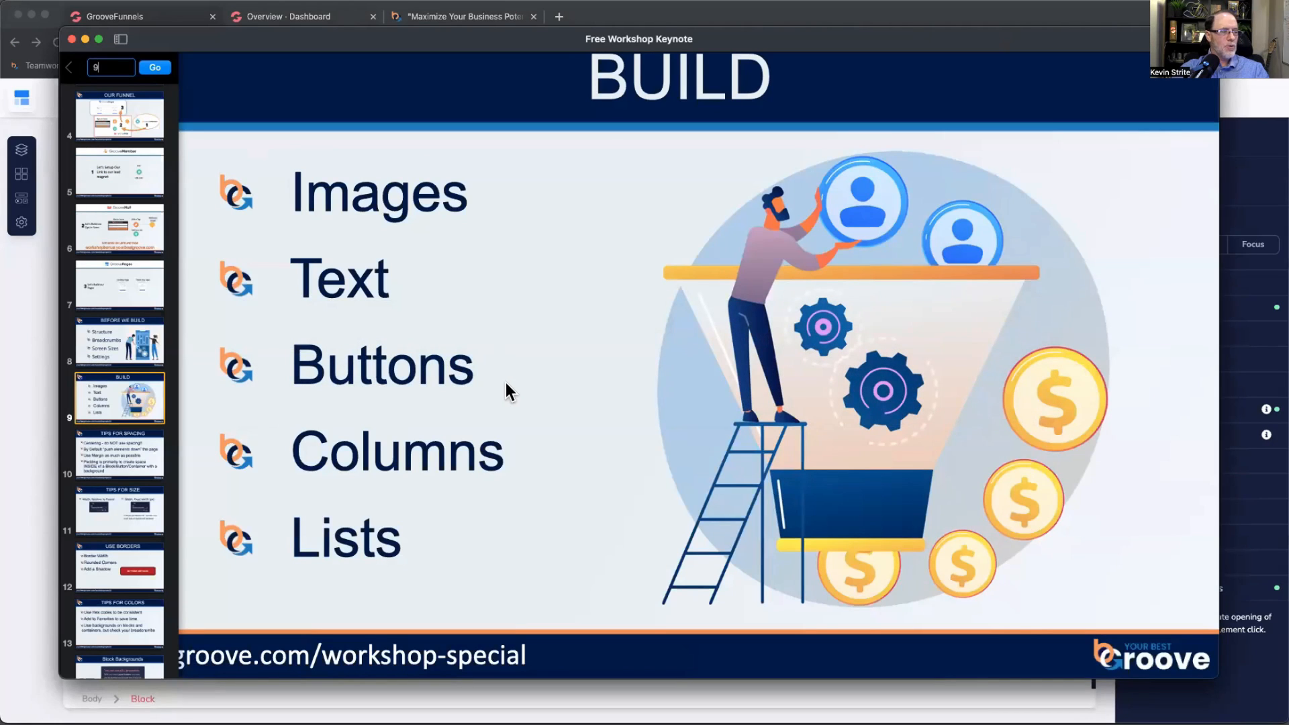
pyautogui.press('super+Tab')
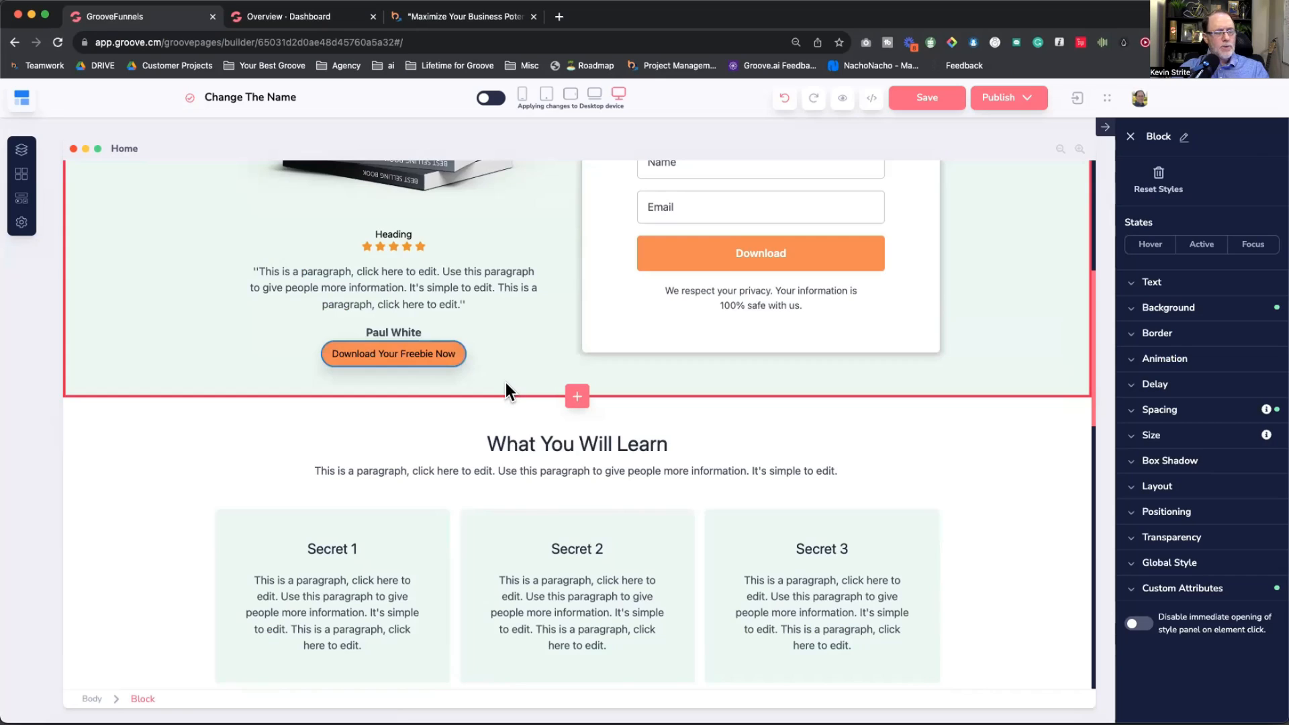
pyautogui.scroll(3, 509, 389)
pyautogui.scroll(3, 505, 383)
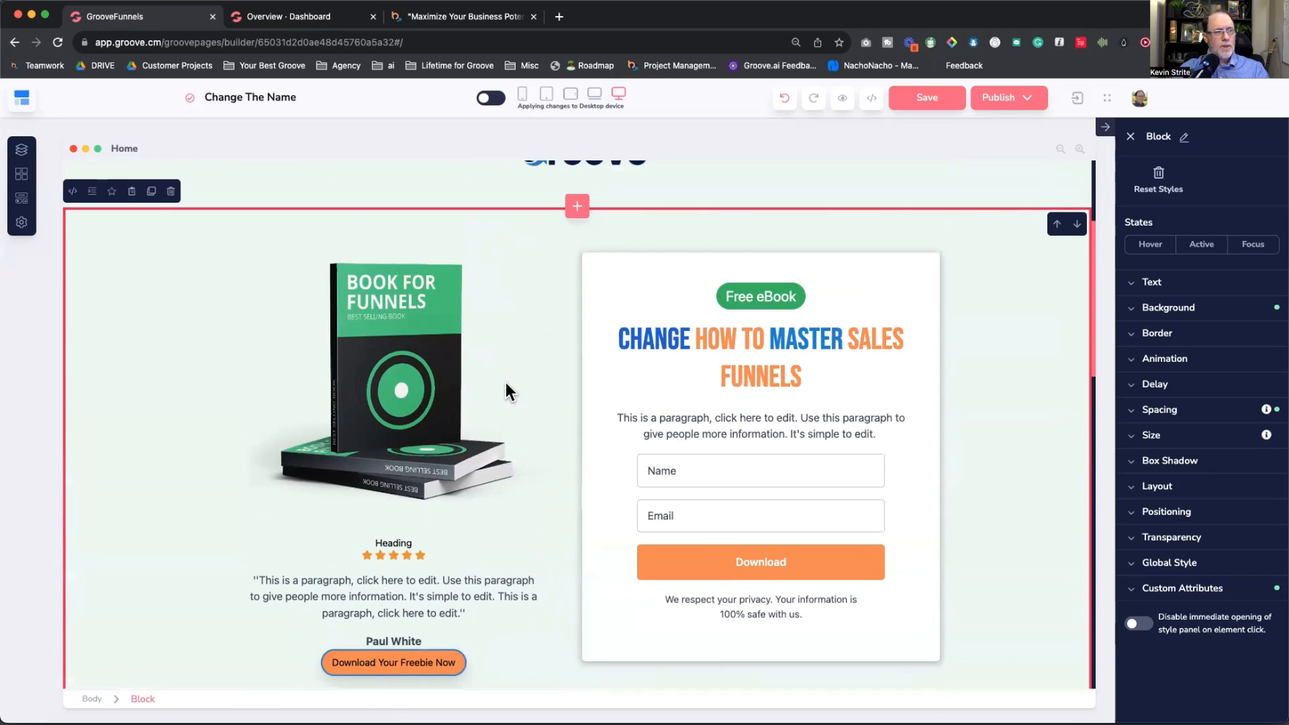
pyautogui.click(560, 313)
pyautogui.click(576, 308)
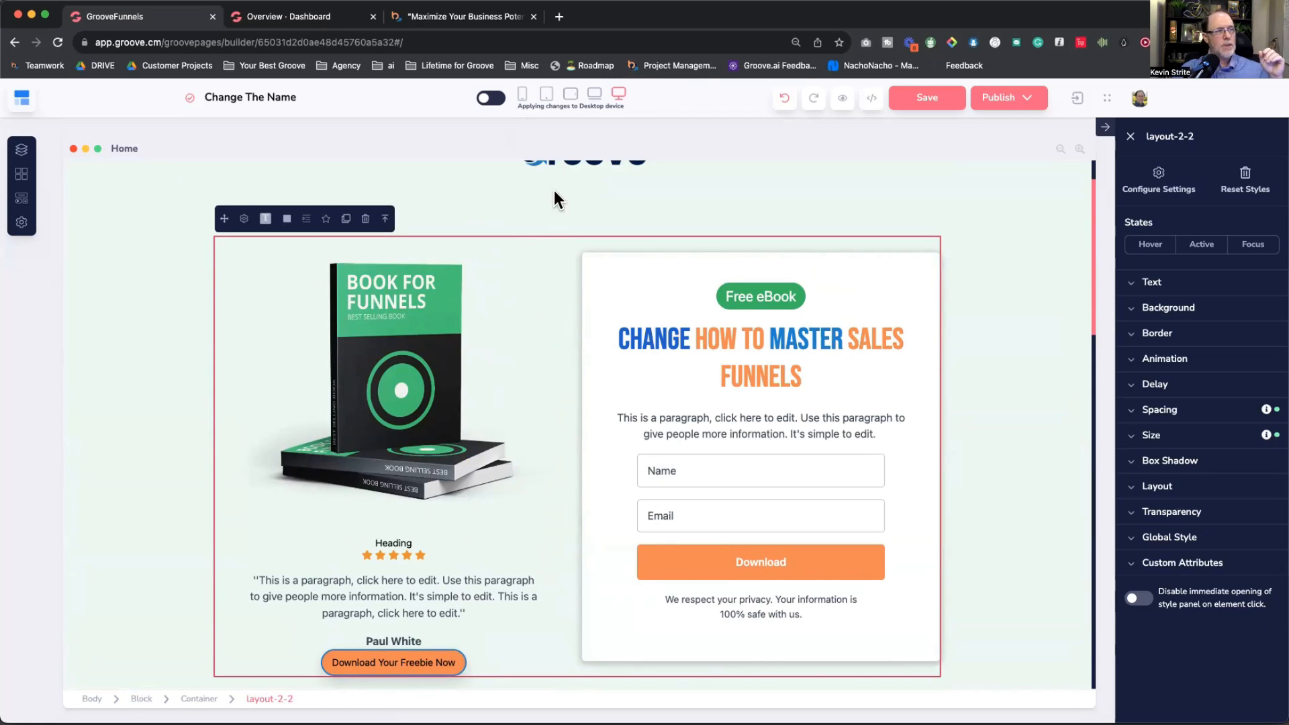
pyautogui.click(523, 95)
pyautogui.scroll(-10, 577, 409)
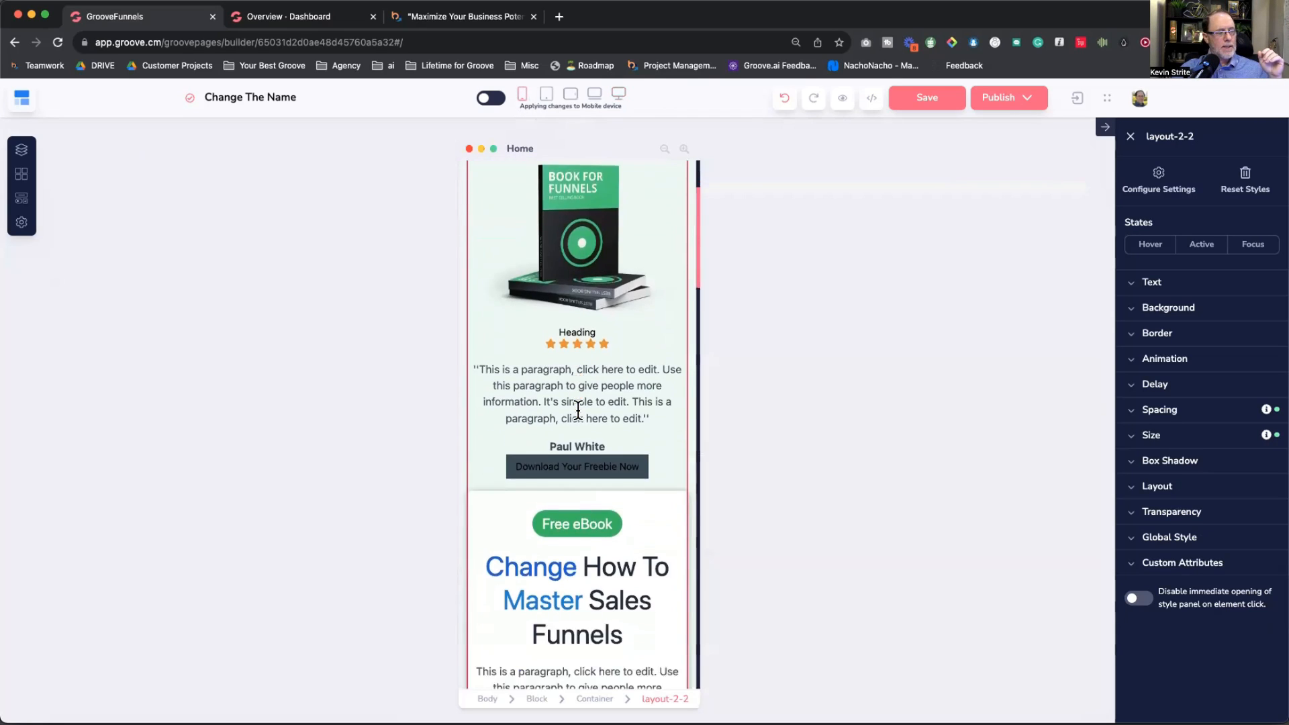
pyautogui.scroll(-5, 578, 416)
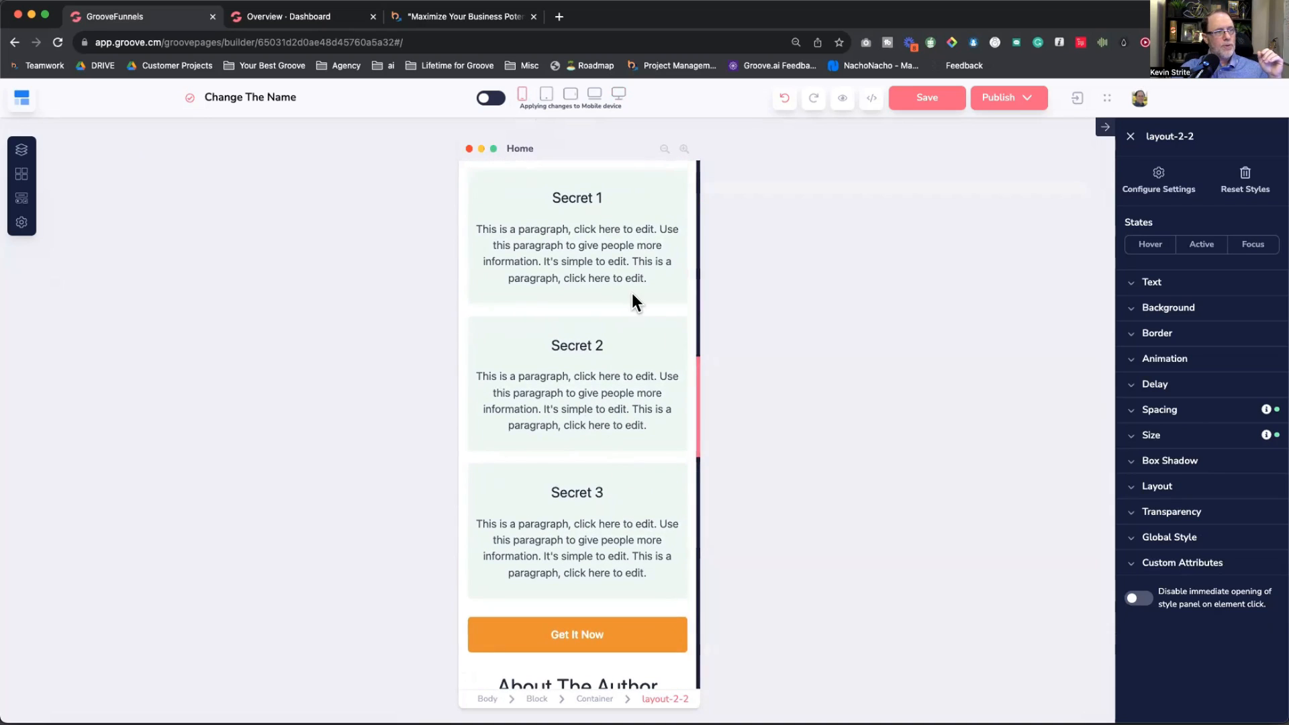
pyautogui.scroll(5, 631, 293)
pyautogui.click(618, 95)
pyautogui.scroll(3, 654, 430)
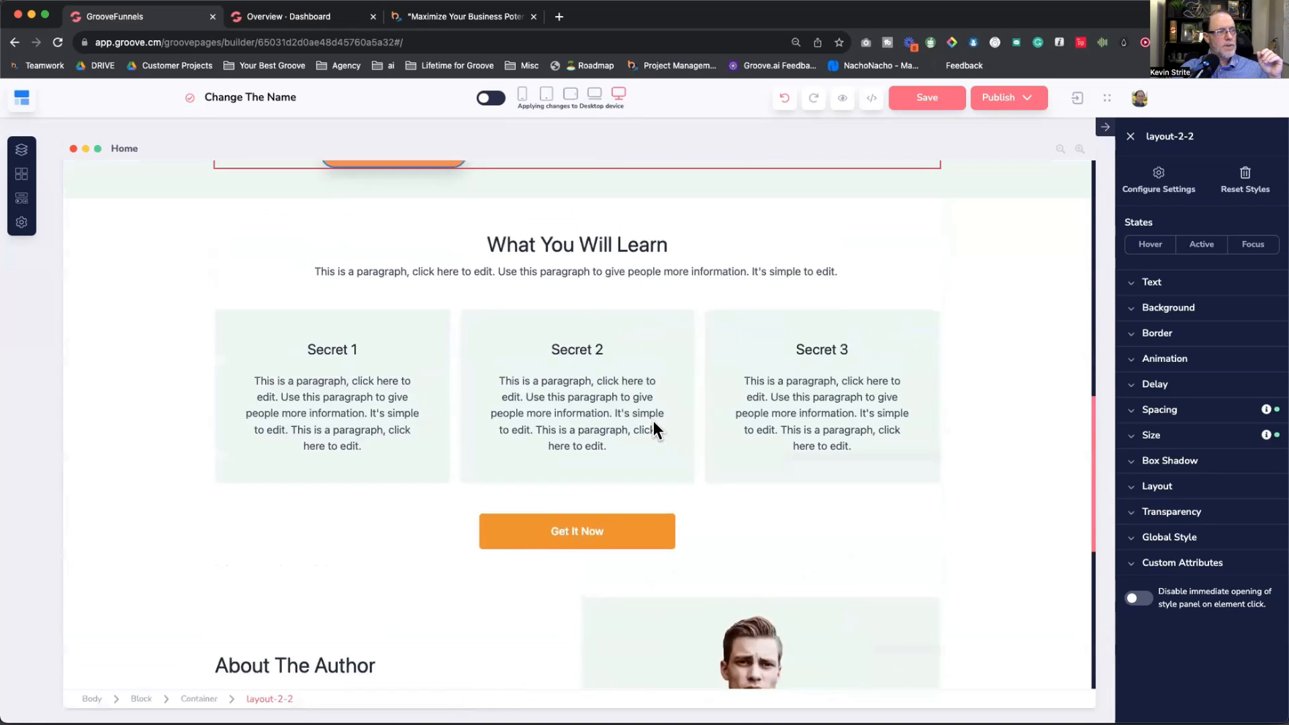
pyautogui.click(590, 477)
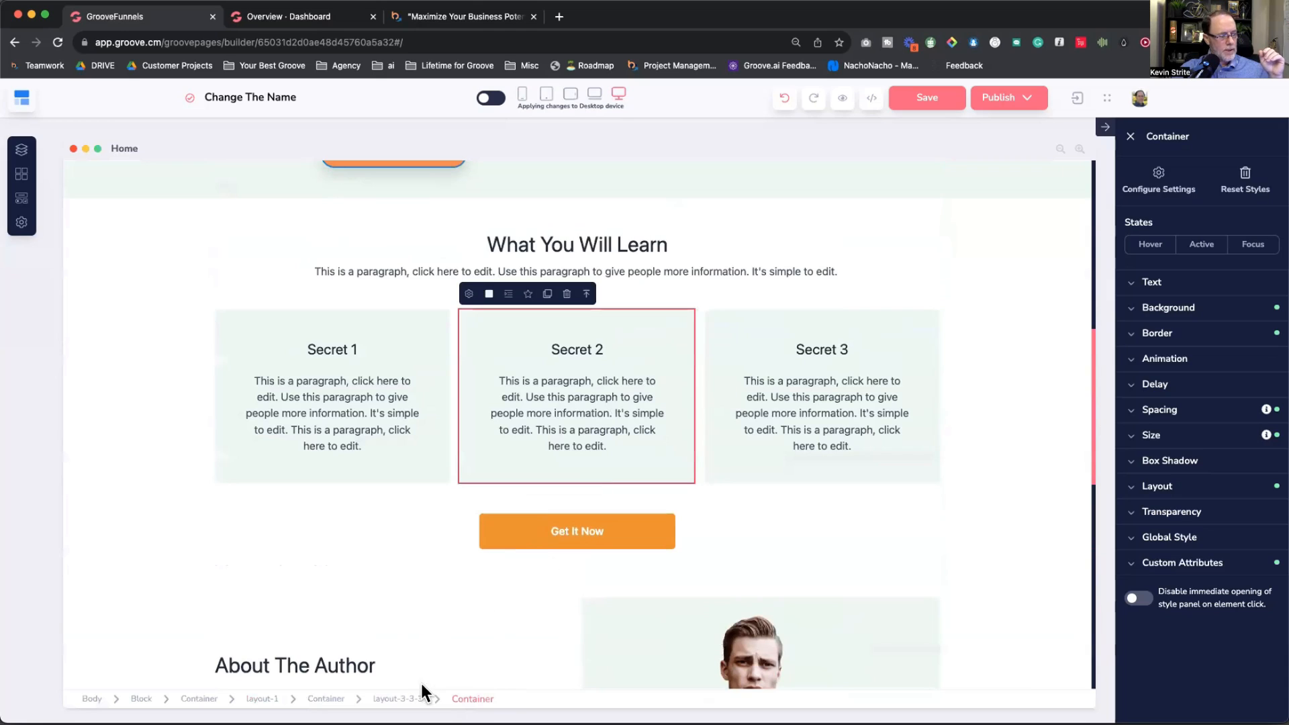
pyautogui.click(406, 699)
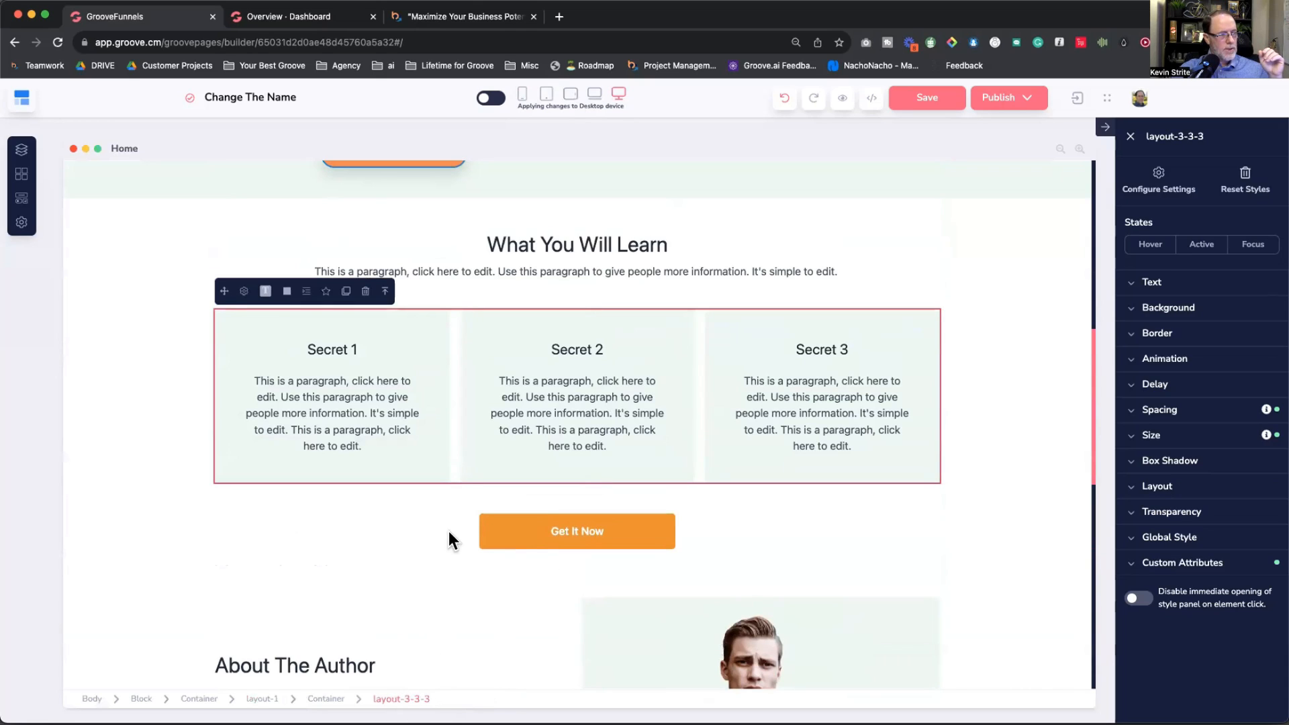
pyautogui.click(524, 95)
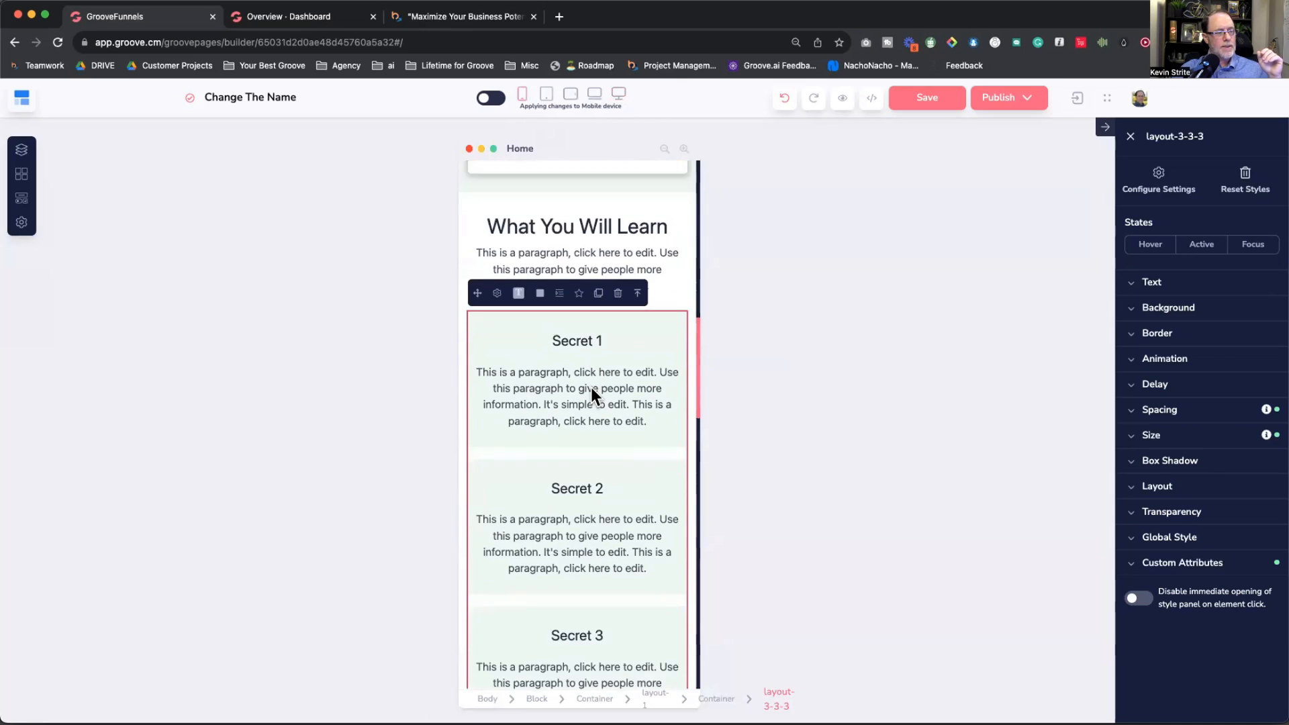
pyautogui.scroll(-6, 591, 391)
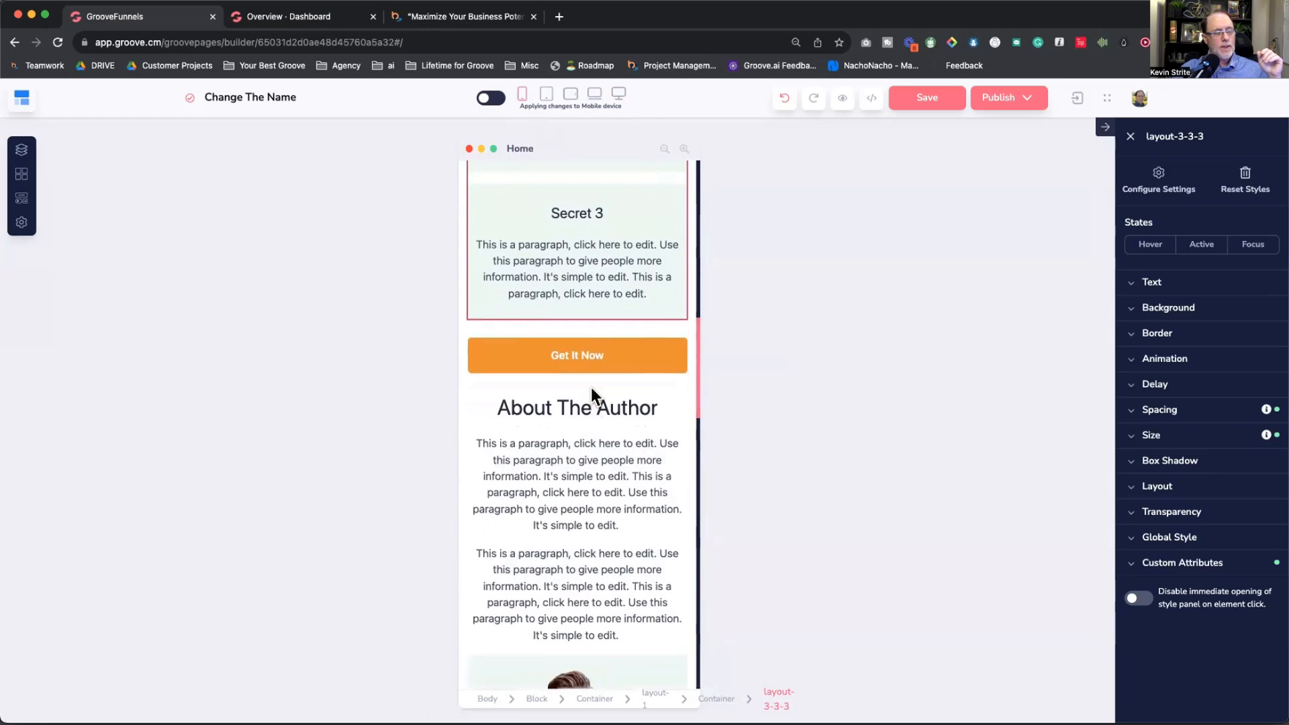
pyautogui.scroll(-3, 591, 388)
pyautogui.scroll(10, 591, 388)
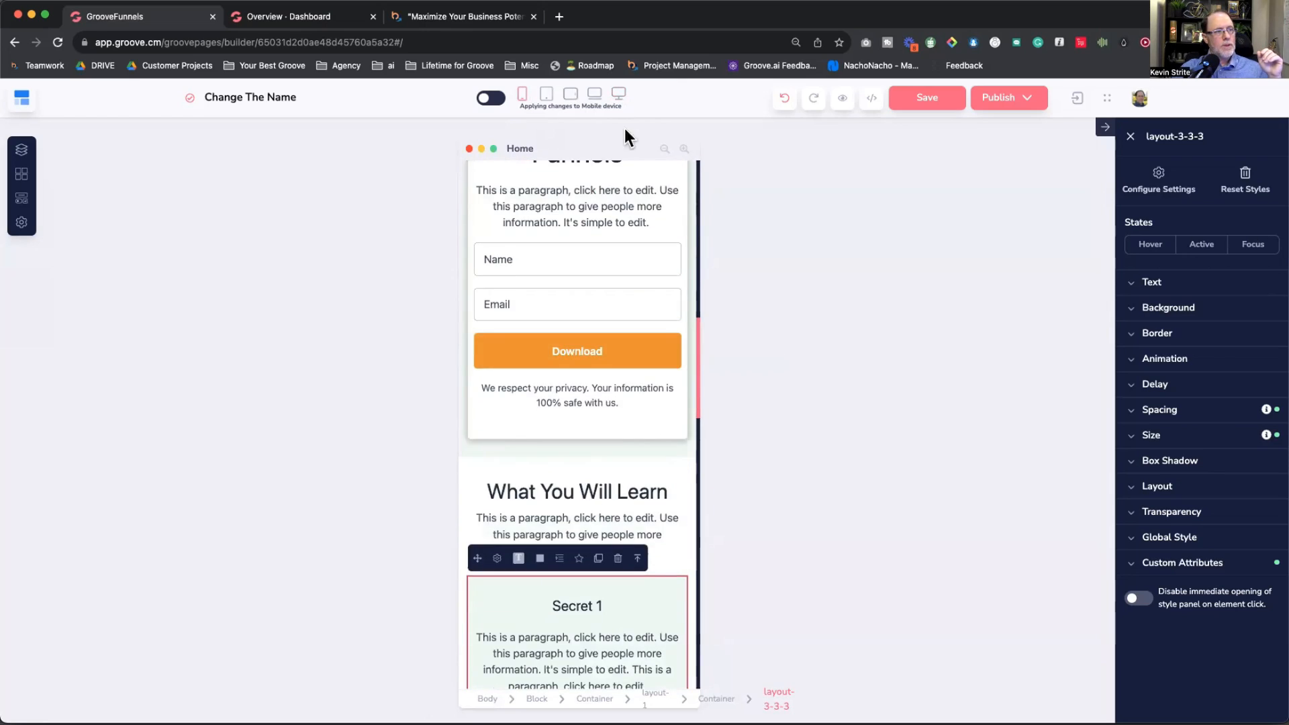
pyautogui.click(619, 94)
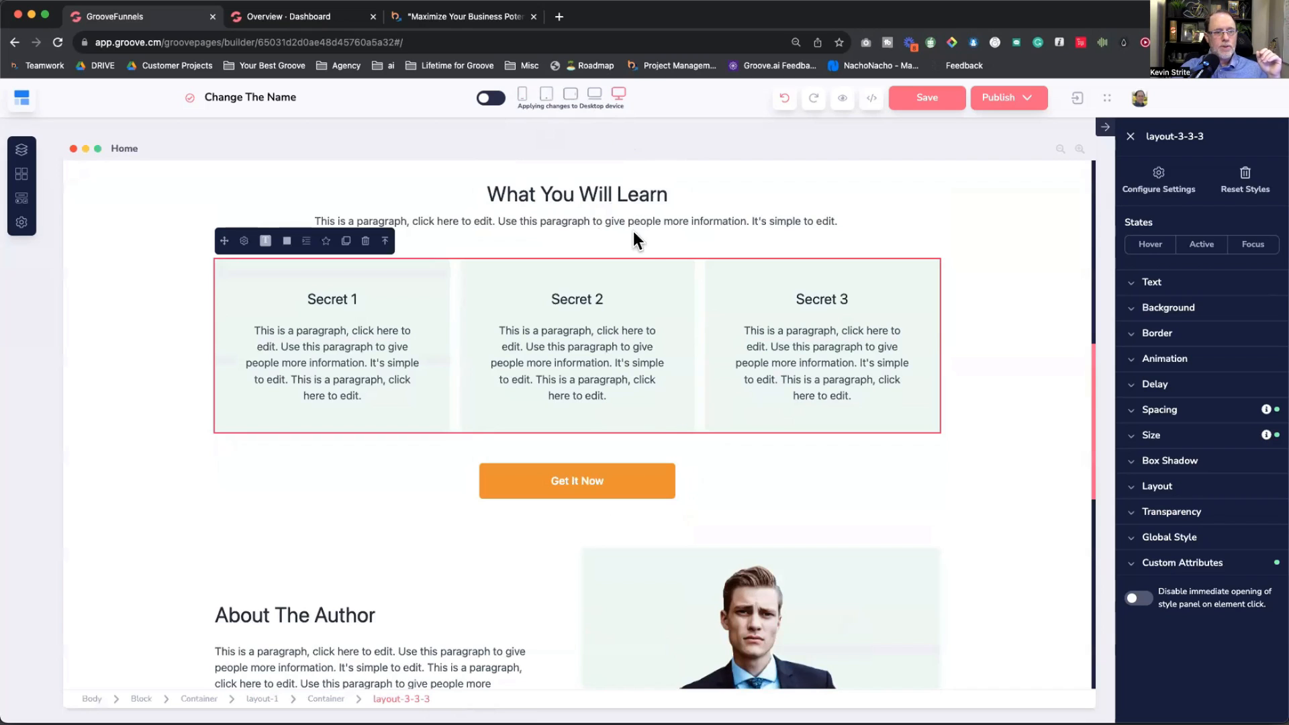
pyautogui.scroll(5, 650, 268)
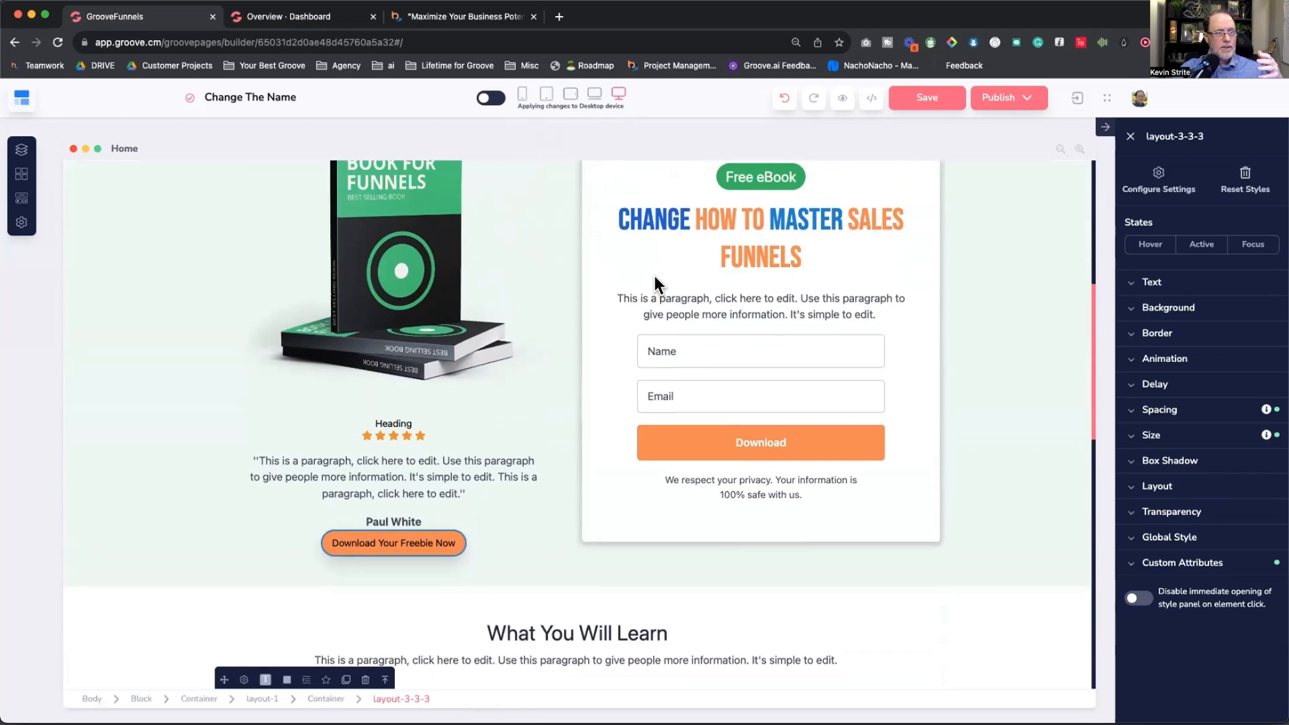
pyautogui.scroll(2, 654, 273)
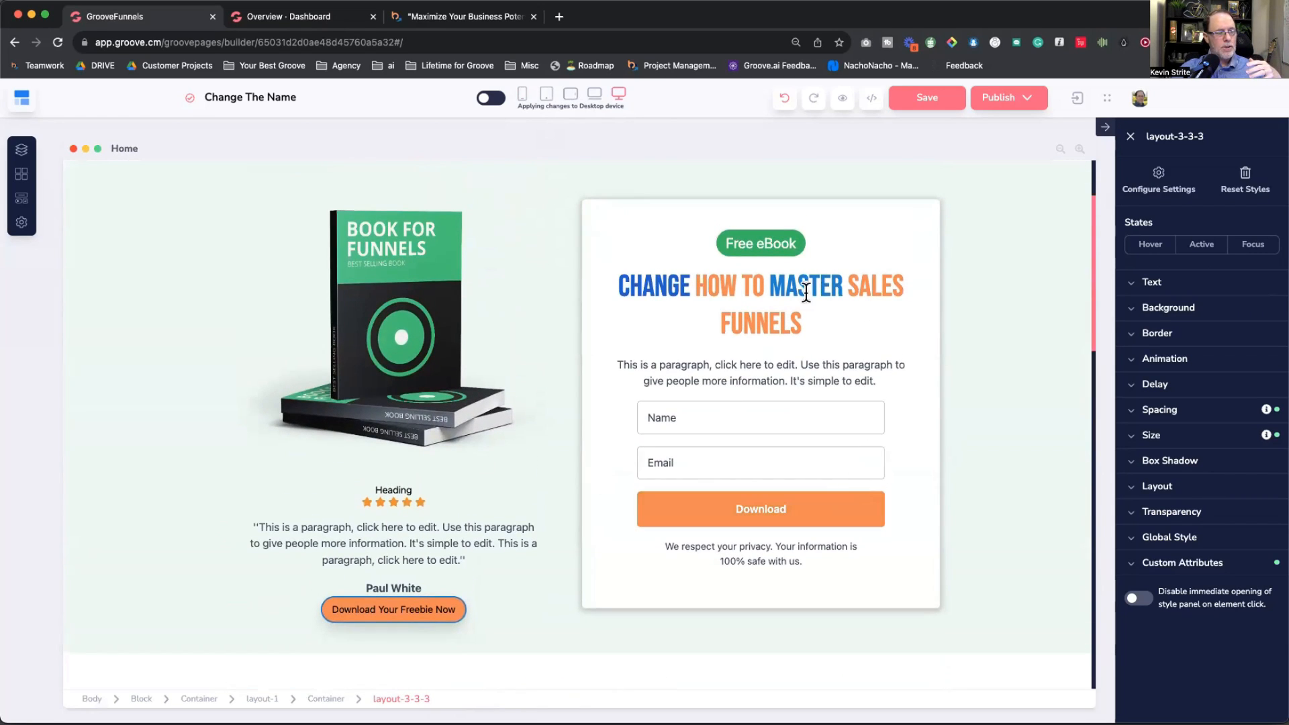
pyautogui.scroll(-7, 502, 434)
pyautogui.scroll(9, 504, 435)
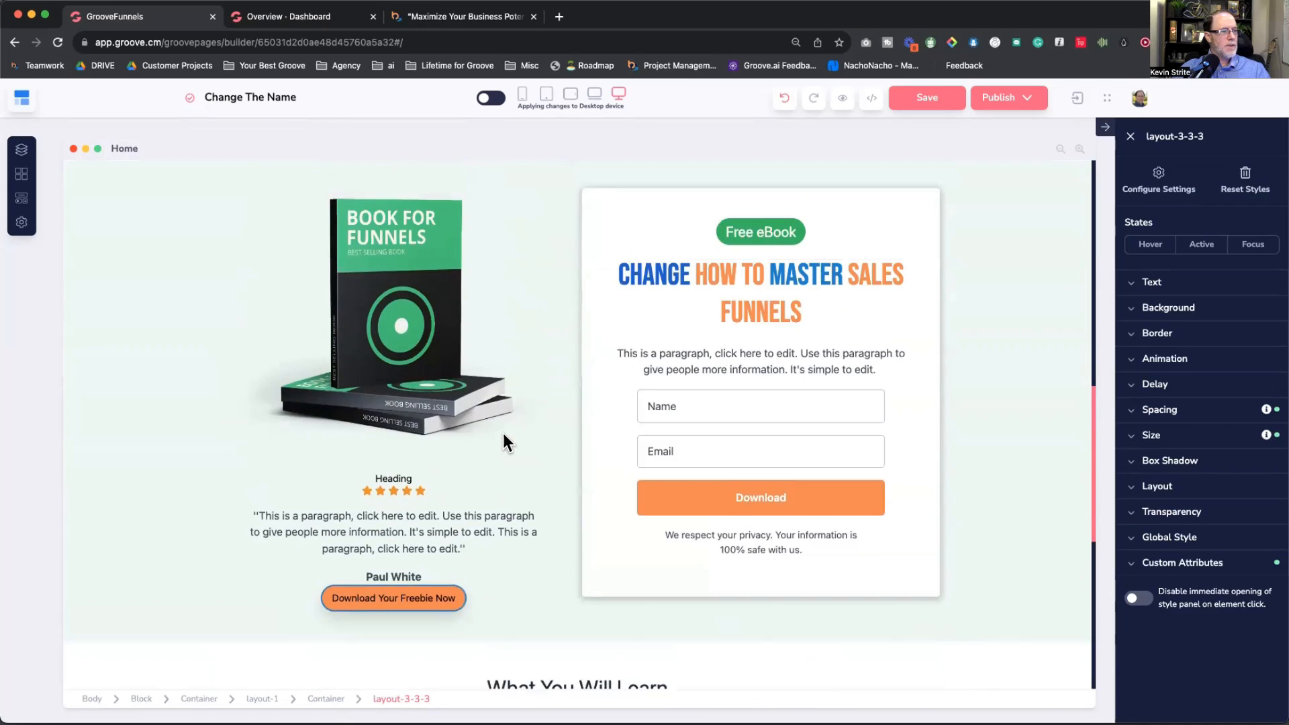
pyautogui.scroll(-6, 503, 433)
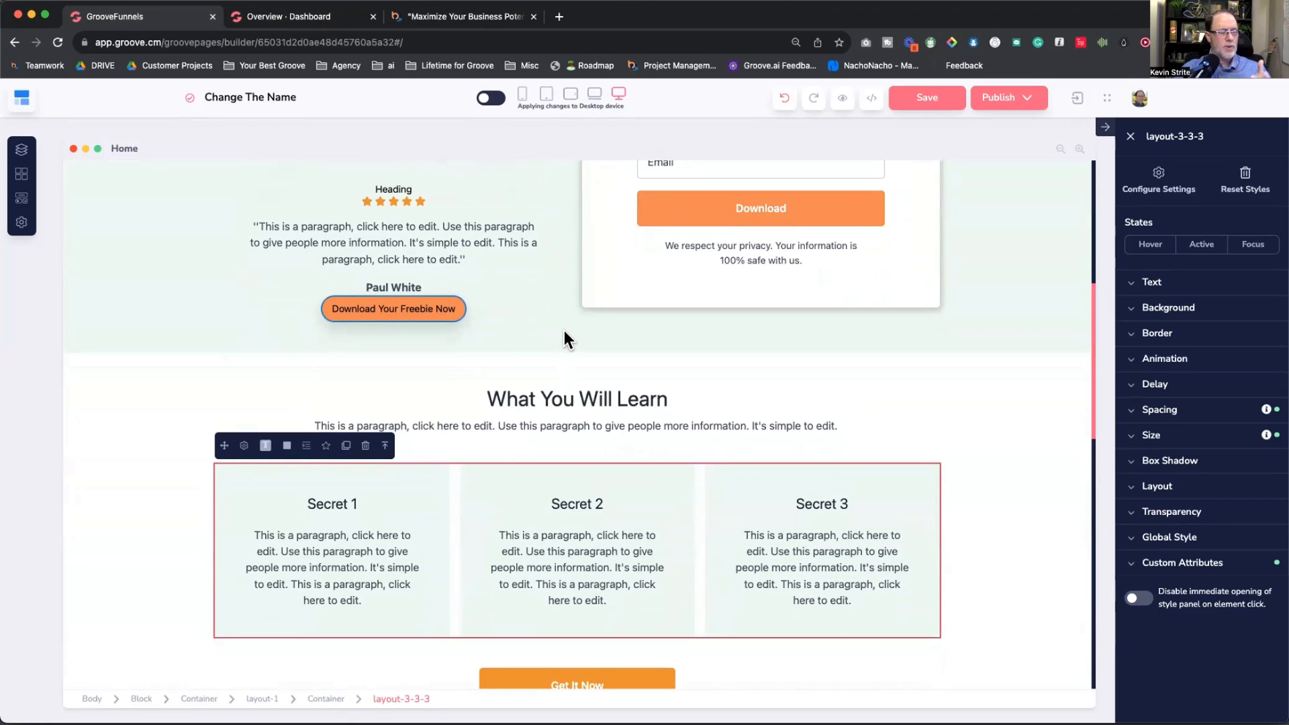
pyautogui.scroll(2, 564, 330)
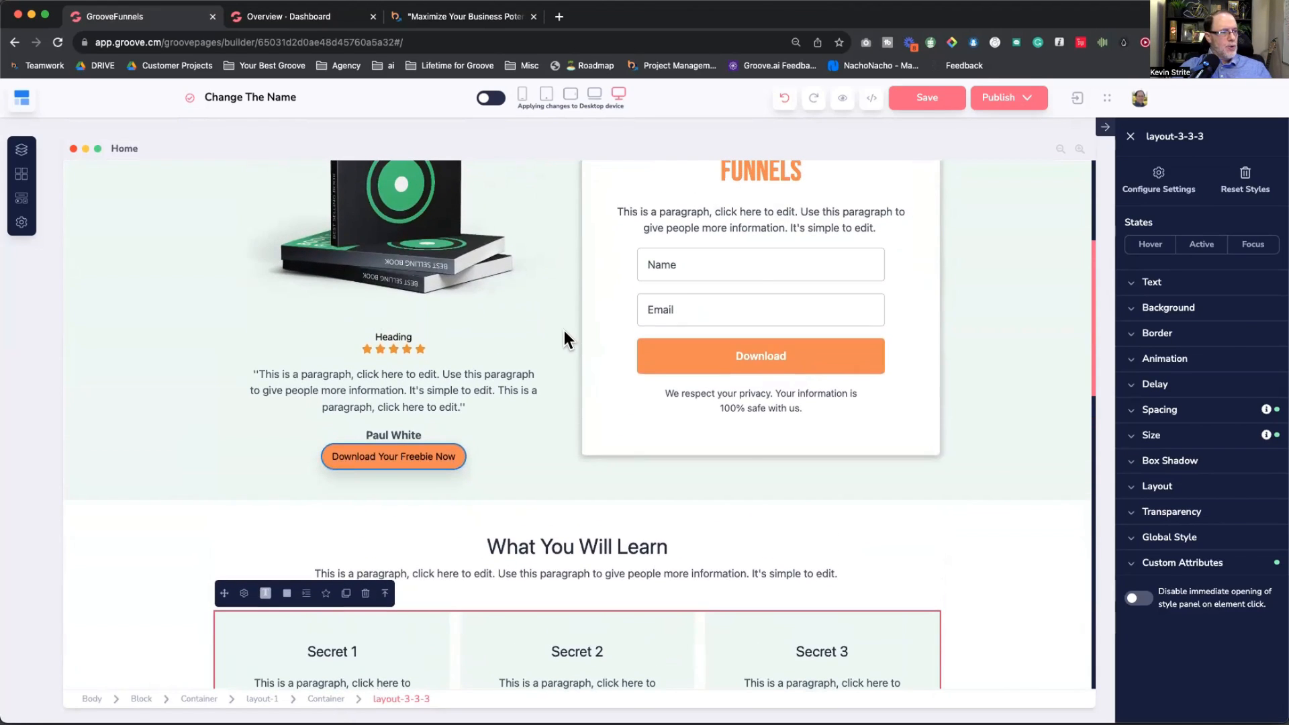
pyautogui.press('super+Tab')
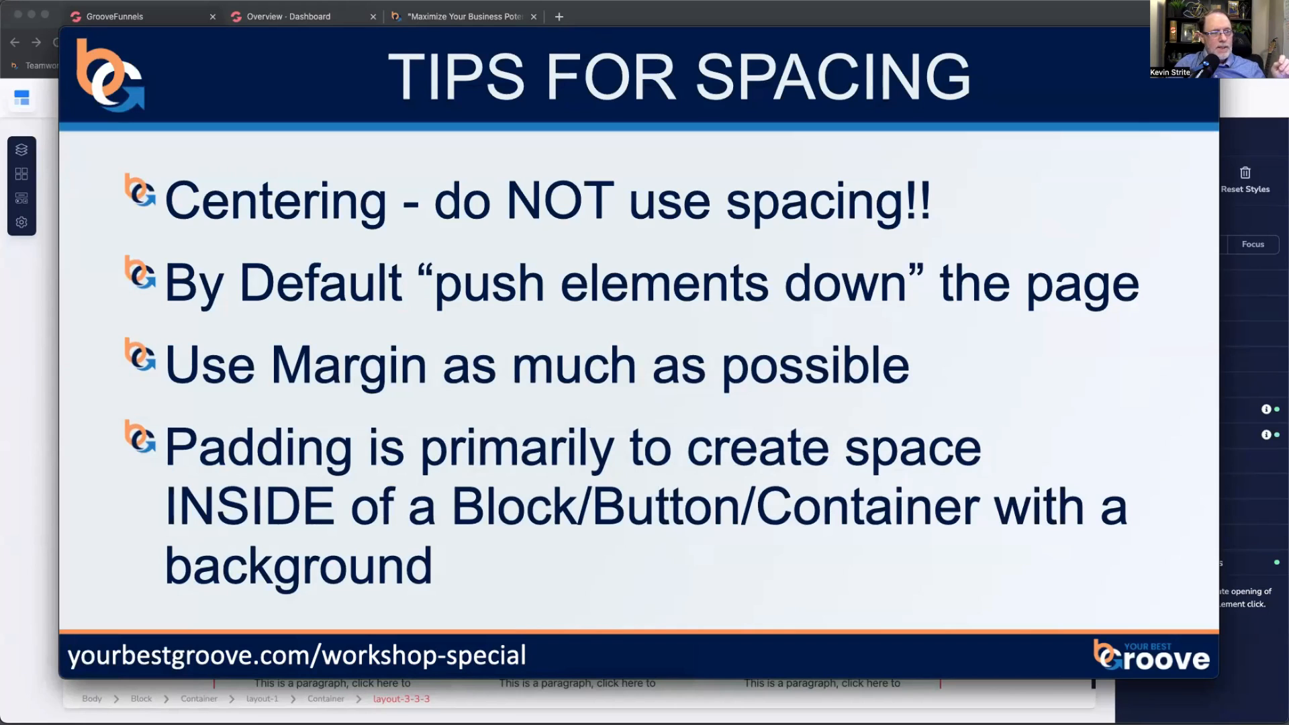
pyautogui.press('super+Tab')
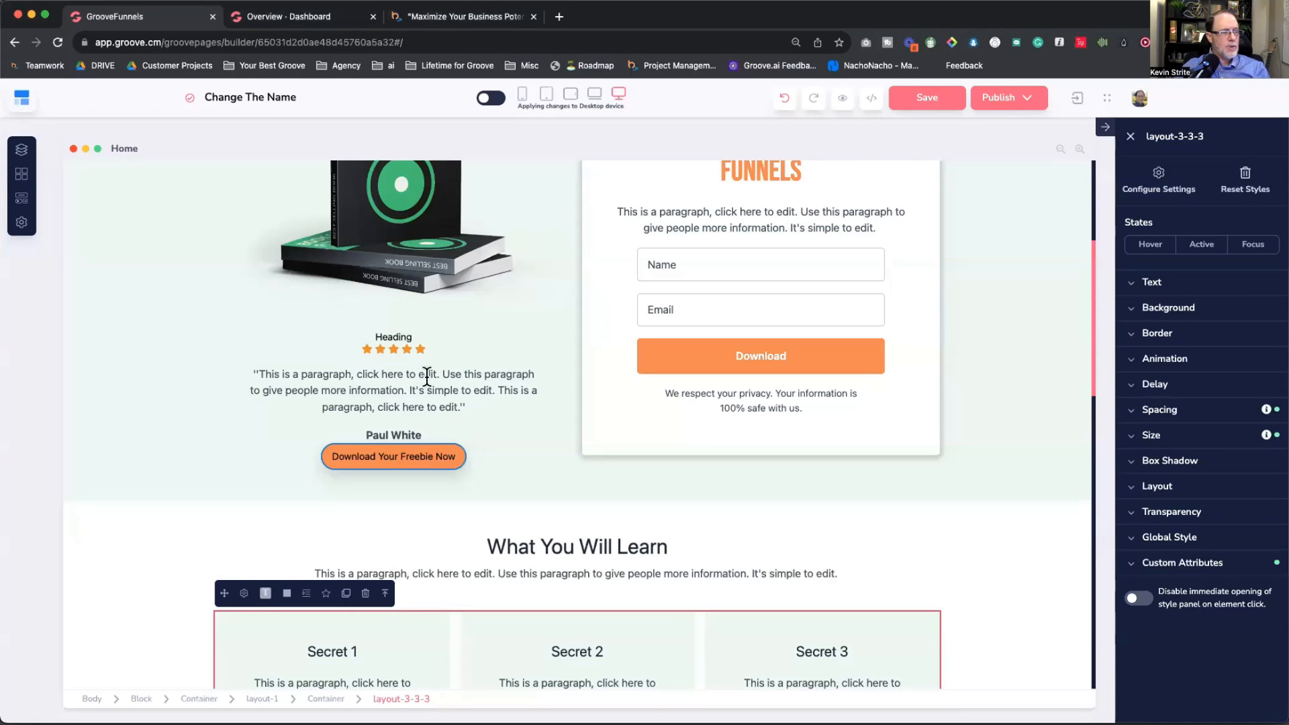
# Step: Set the book image's bottom margin to 0 after trying extra bottom padding
pyautogui.scroll(-2, 500, 401)
pyautogui.scroll(5, 497, 400)
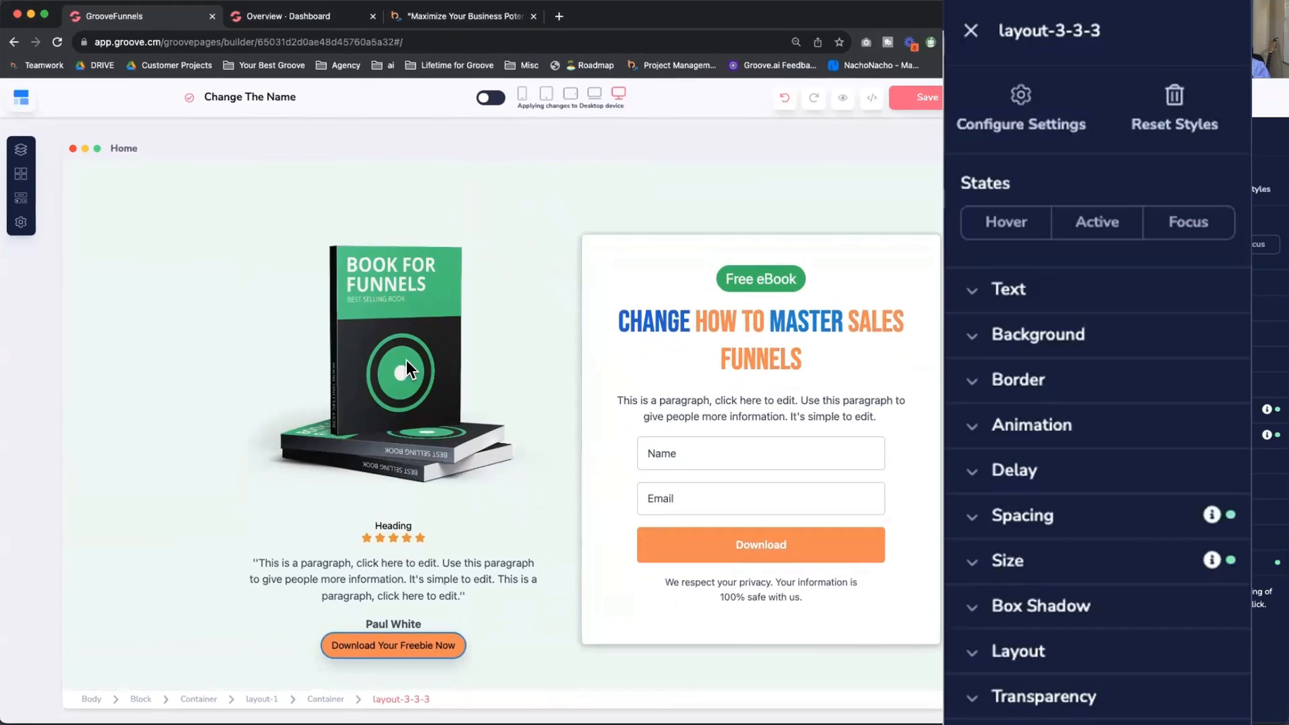
pyautogui.click(406, 361)
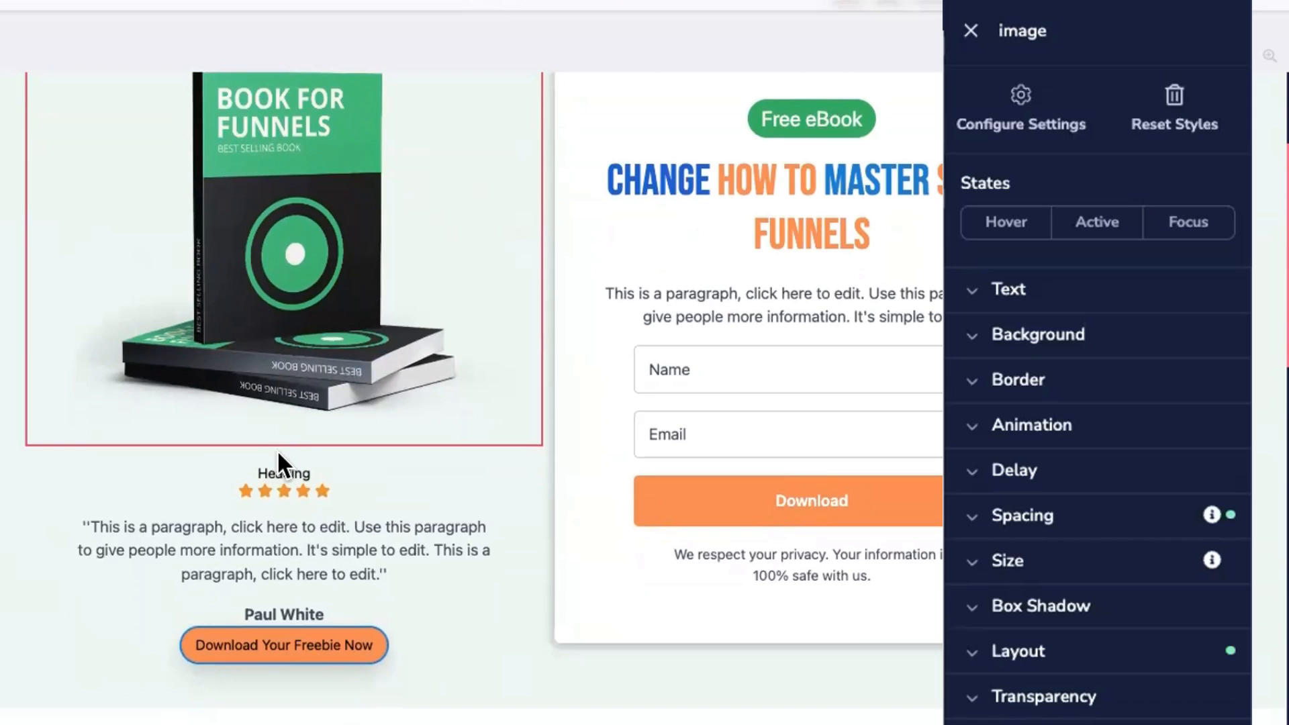
pyautogui.scroll(2, 335, 474)
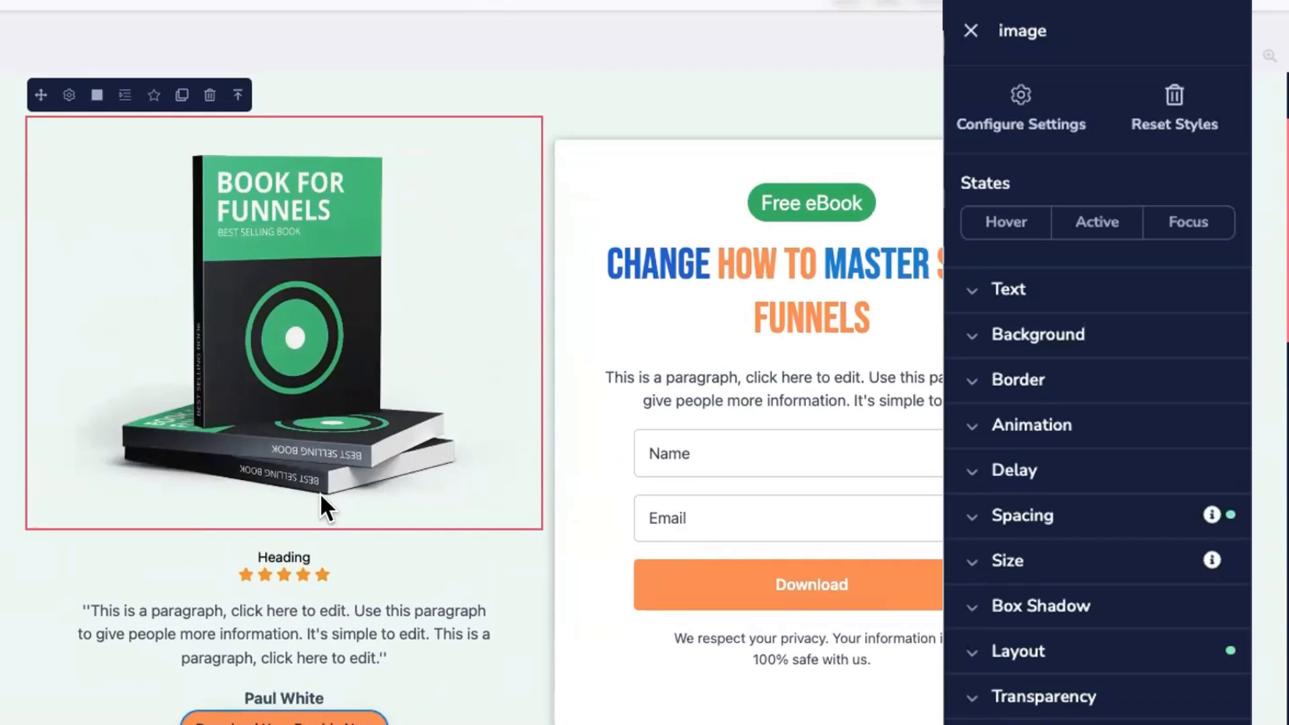
pyautogui.click(1024, 517)
pyautogui.click(1112, 464)
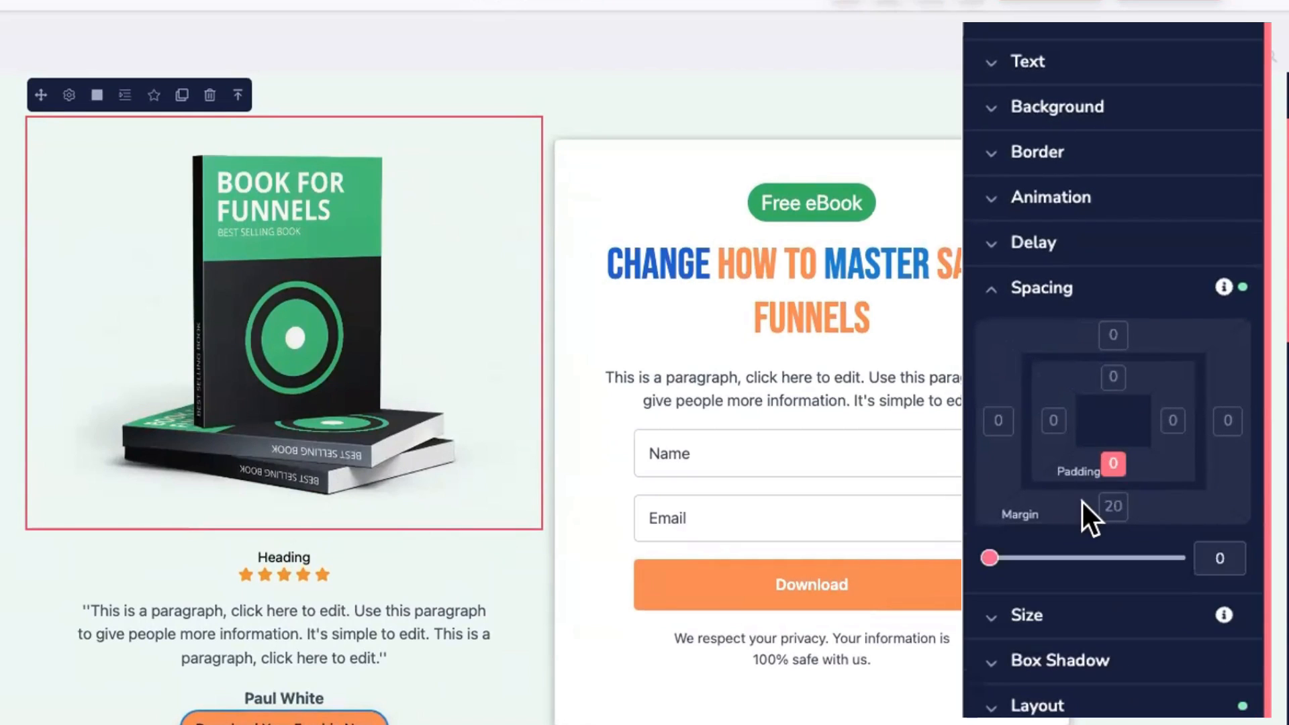
pyautogui.moveTo(993, 565)
pyautogui.mouseDown()
pyautogui.moveTo(1015, 568)
pyautogui.moveTo(970, 573)
pyautogui.mouseUp()
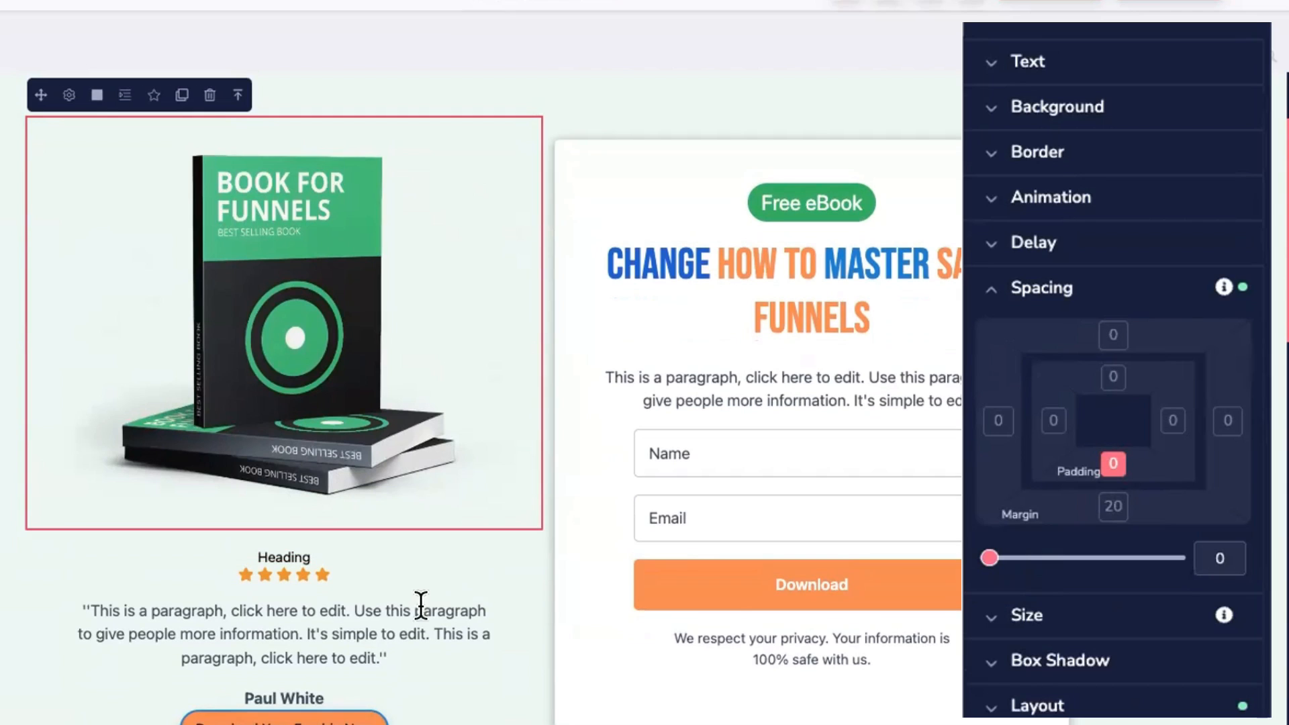
pyautogui.click(1112, 509)
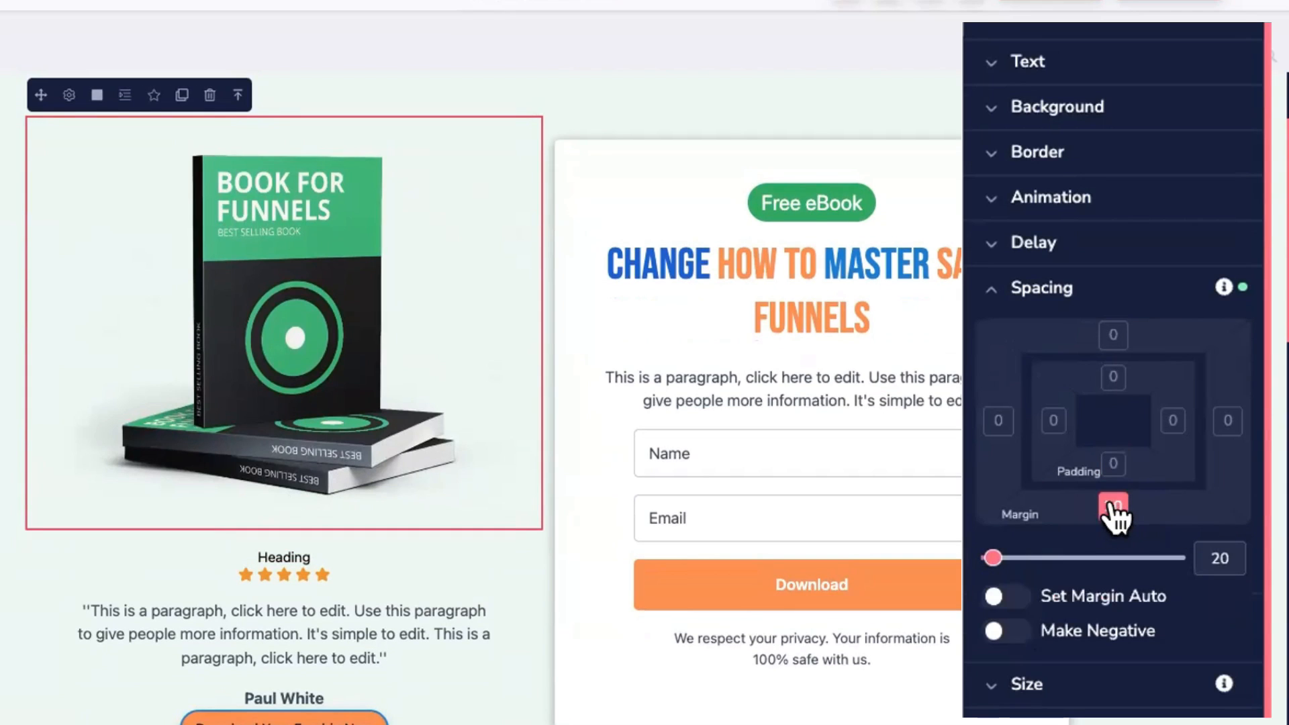
pyautogui.moveTo(992, 561)
pyautogui.mouseDown()
pyautogui.moveTo(1021, 568)
pyautogui.moveTo(985, 567)
pyautogui.mouseUp()
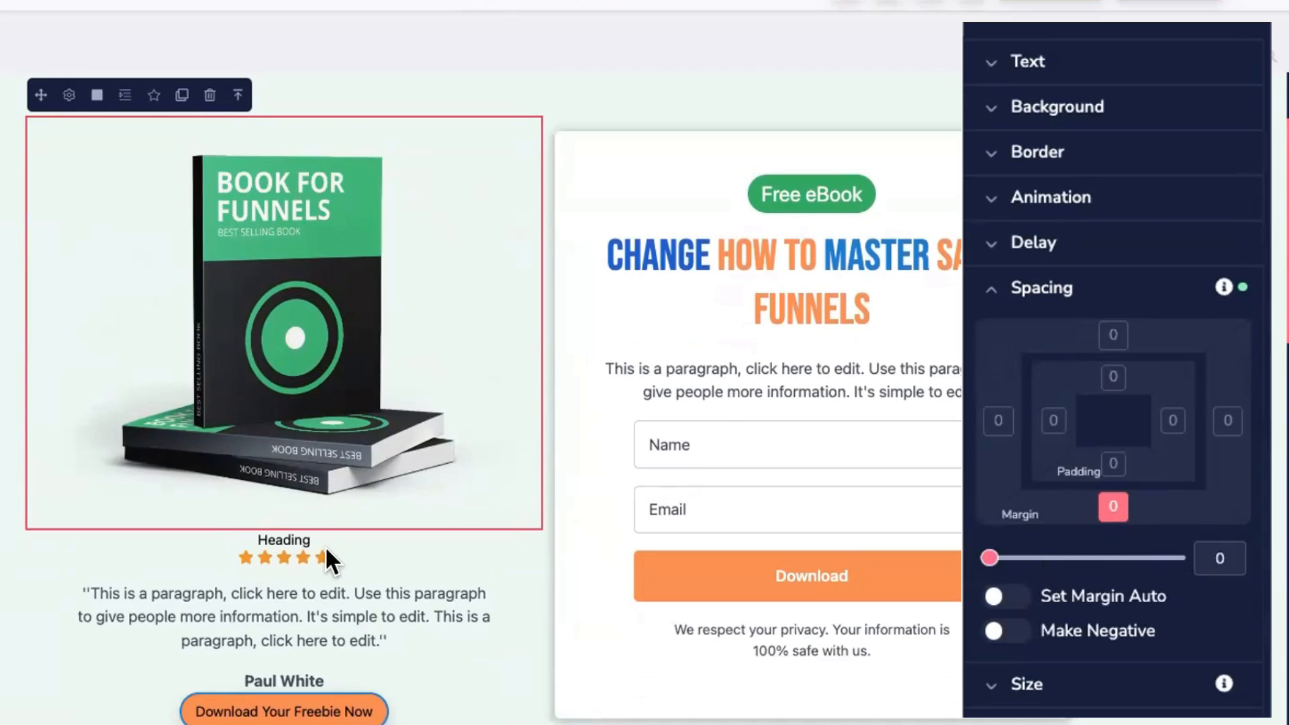
# Step: Test a top margin and padding on the Heading below the image, leaving them reset
pyautogui.click(292, 540)
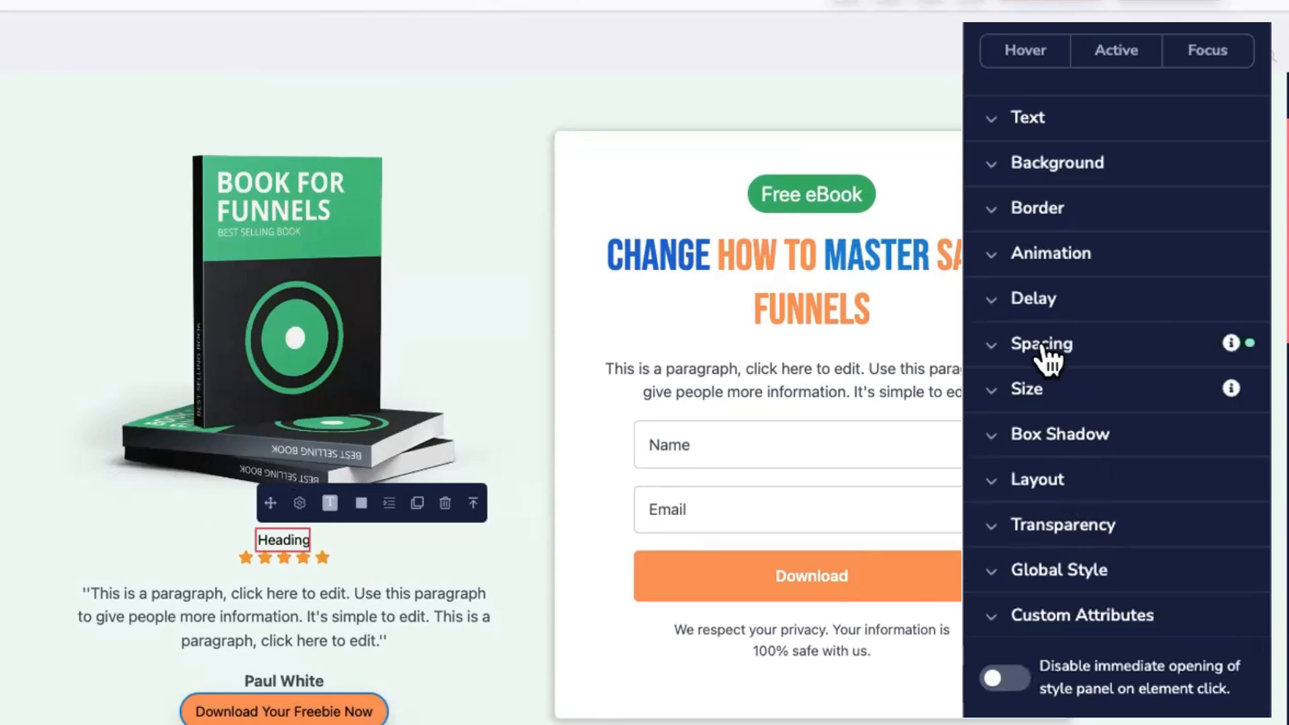
pyautogui.click(1064, 356)
pyautogui.click(1115, 391)
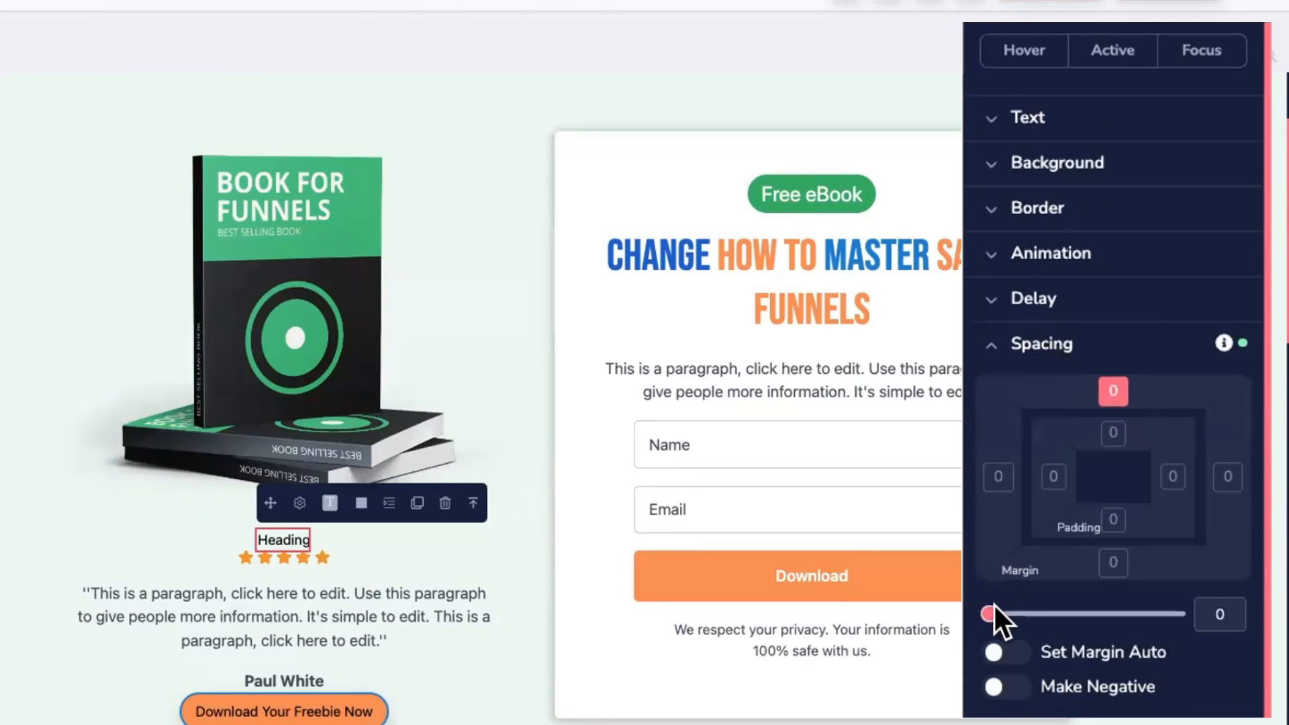
pyautogui.moveTo(994, 607)
pyautogui.mouseDown()
pyautogui.moveTo(1016, 613)
pyautogui.moveTo(989, 614)
pyautogui.mouseUp()
pyautogui.click(1114, 433)
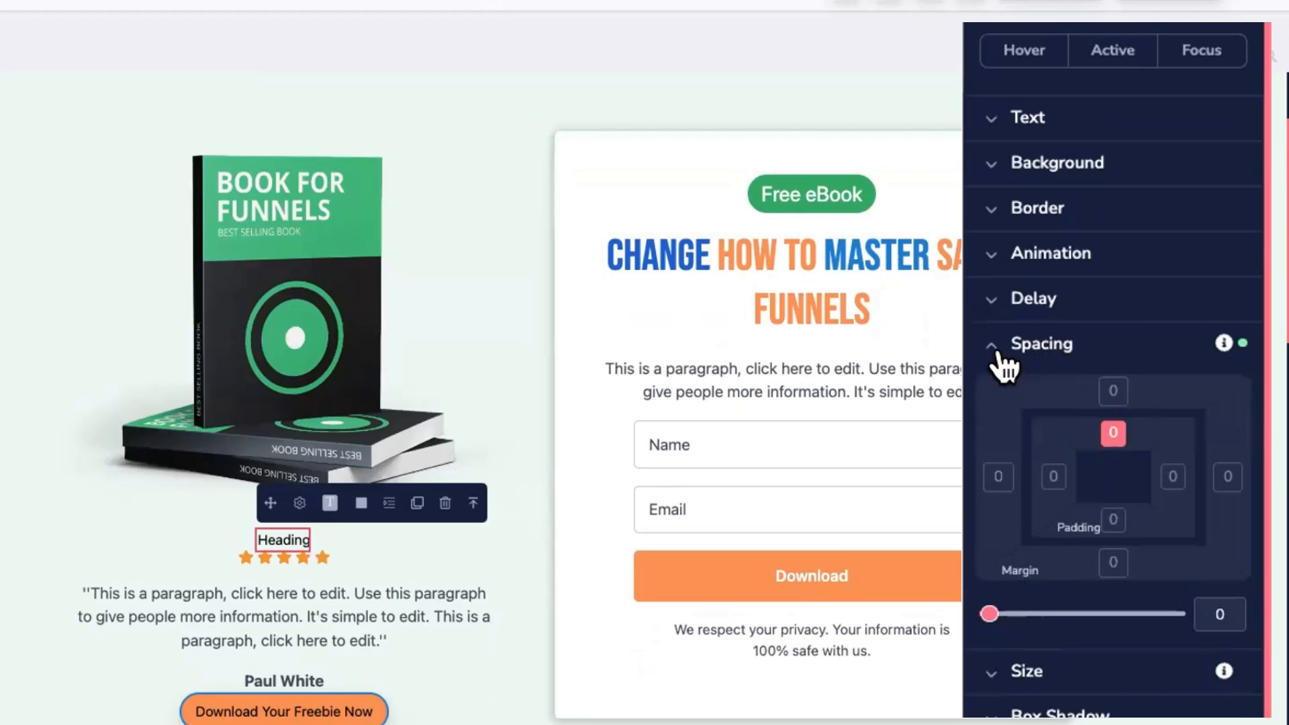
pyautogui.click(1000, 359)
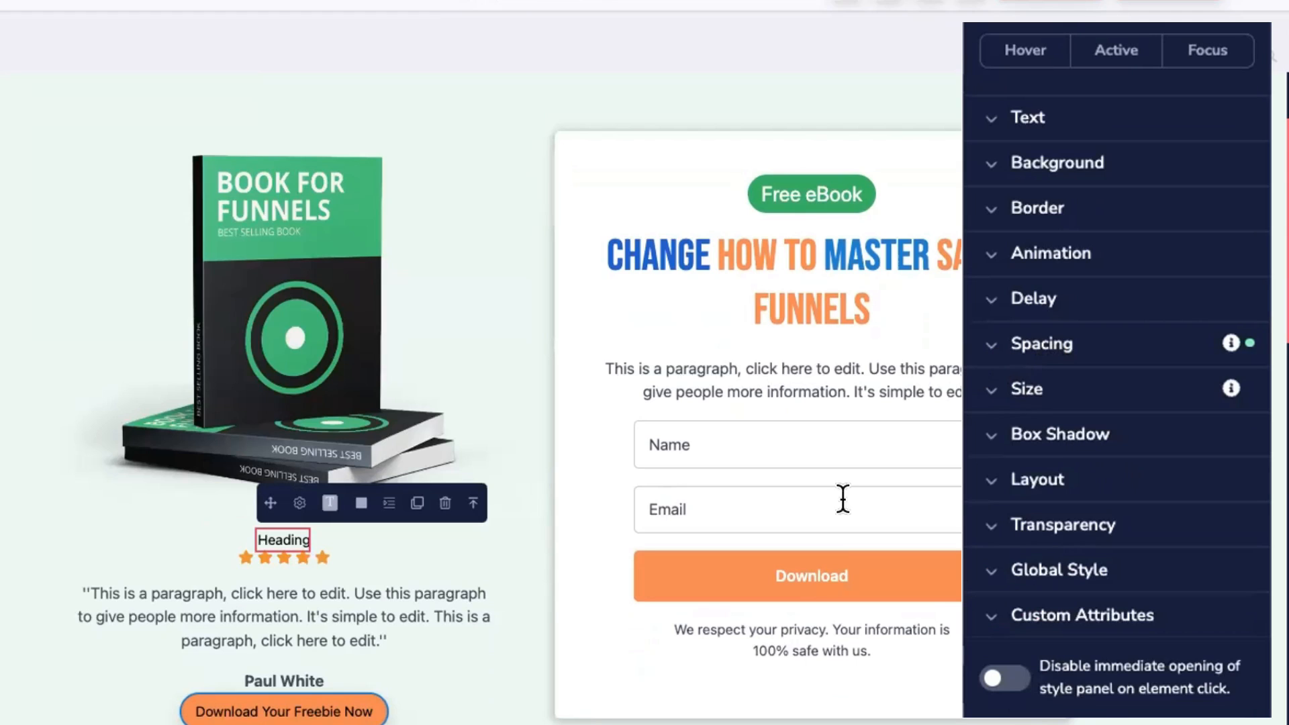
pyautogui.click(397, 462)
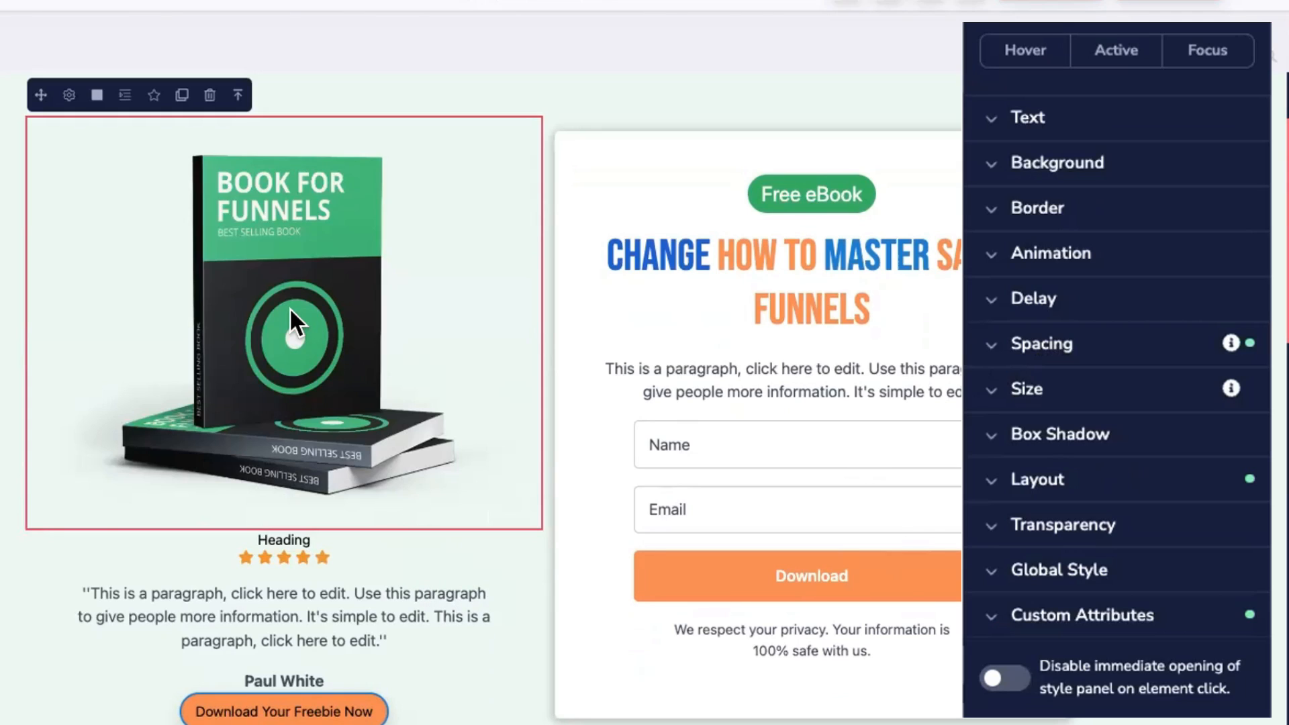
pyautogui.click(802, 259)
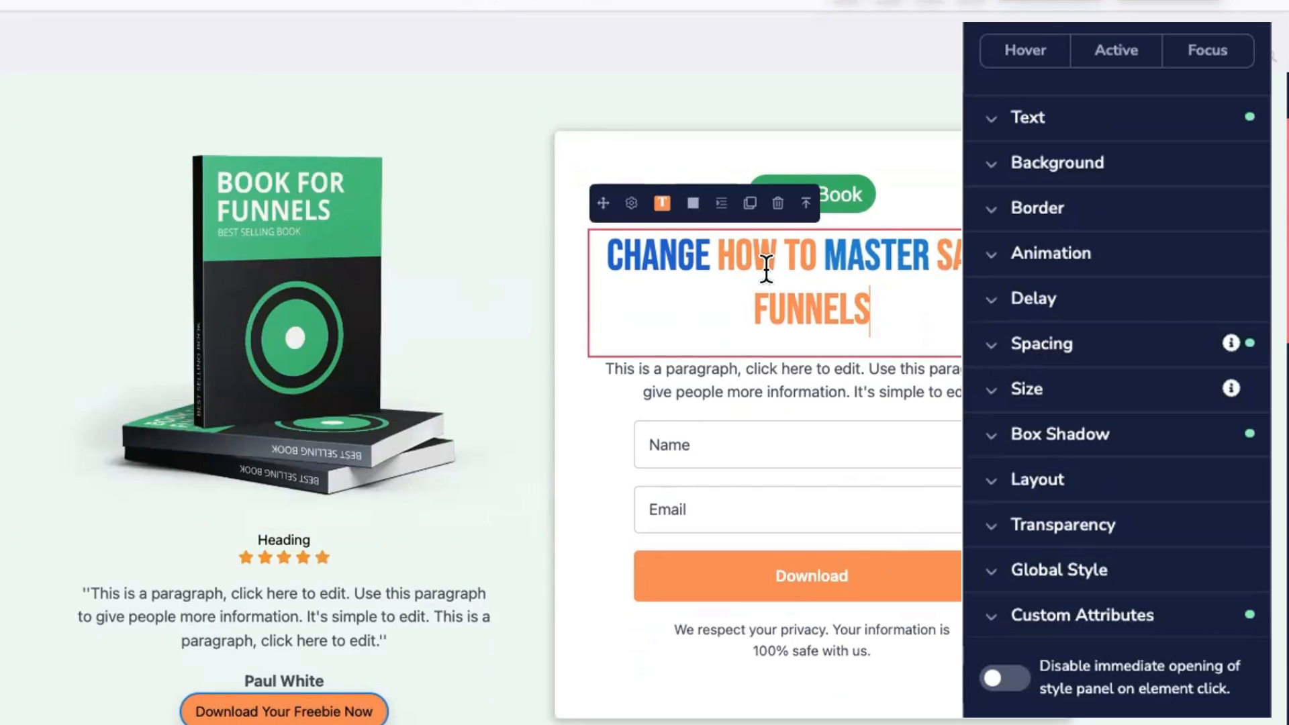
pyautogui.click(1027, 345)
pyautogui.click(1114, 564)
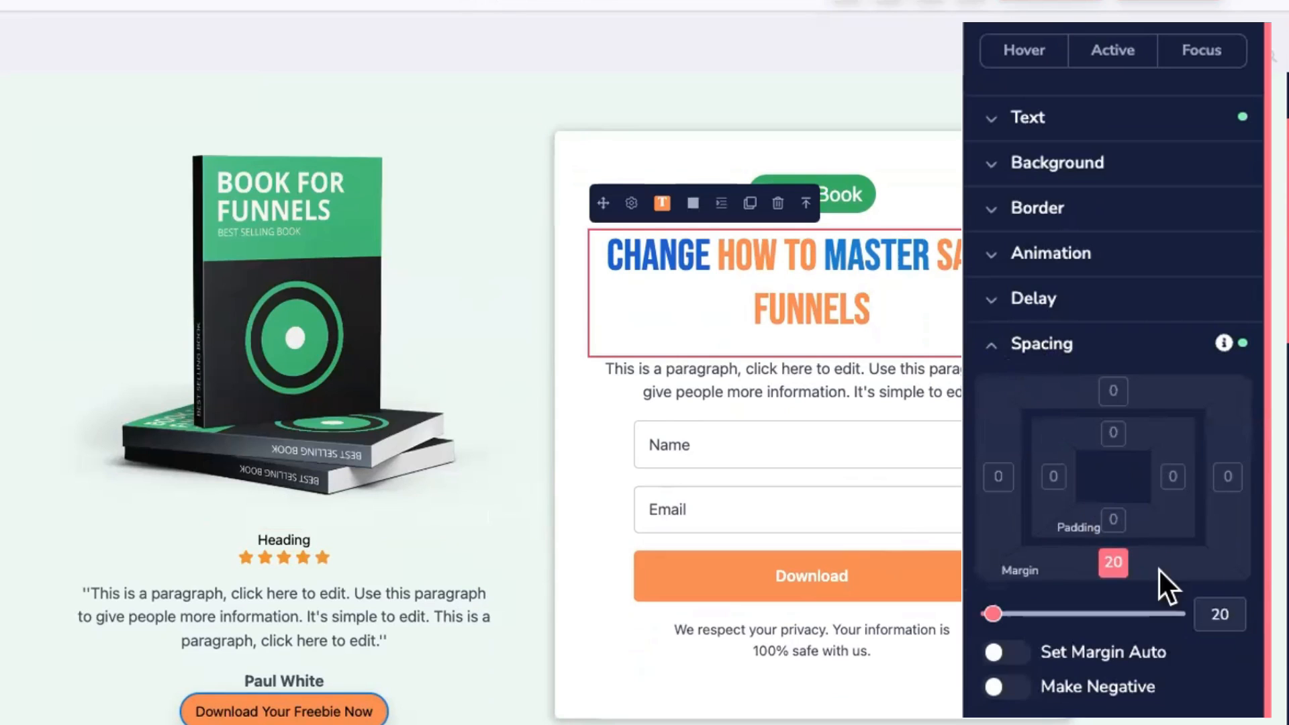
pyautogui.doubleClick(1216, 613)
pyautogui.write('40')
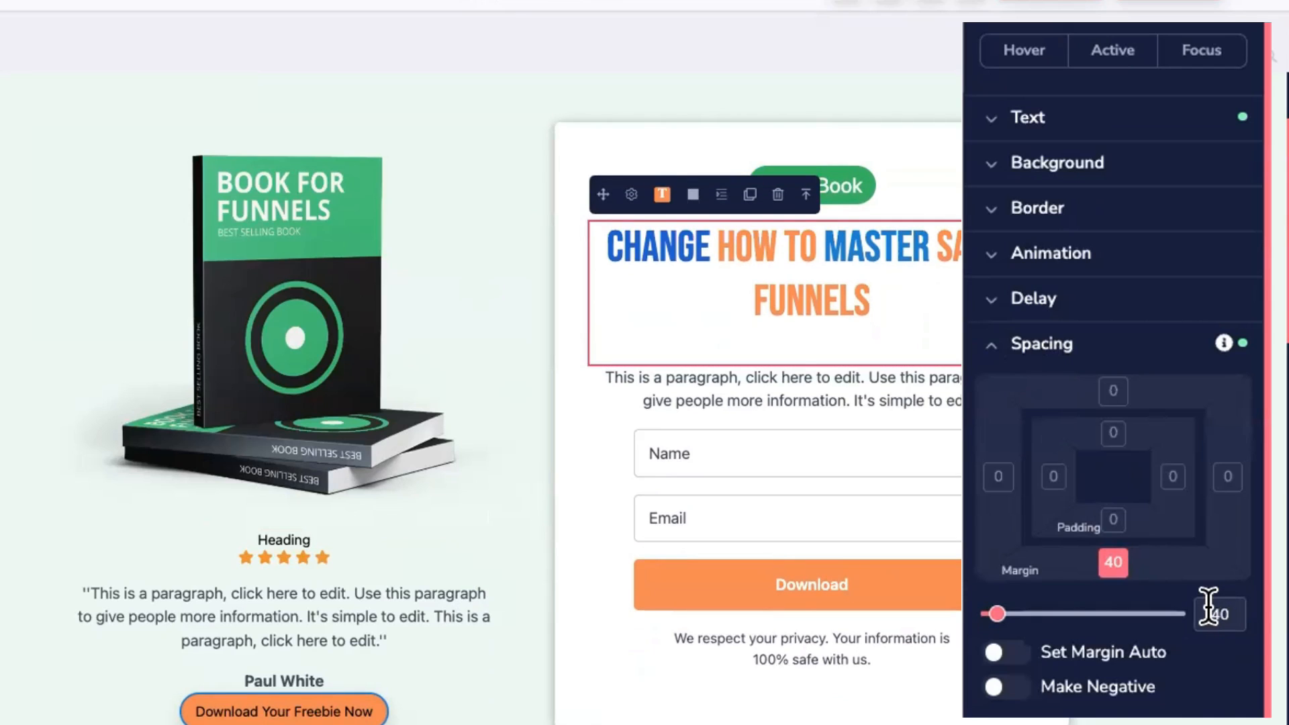
pyautogui.press('BackSpace')
pyautogui.press('BackSpace')
pyautogui.write('2')
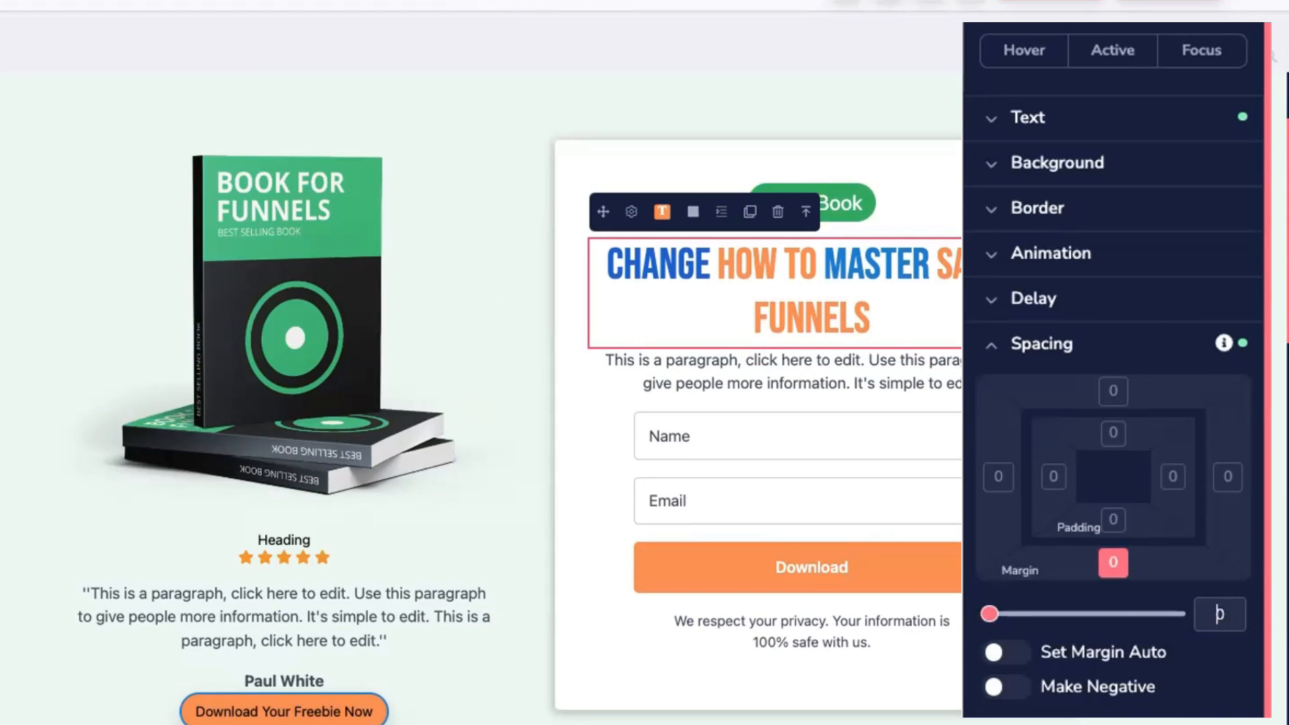
pyautogui.click(1051, 309)
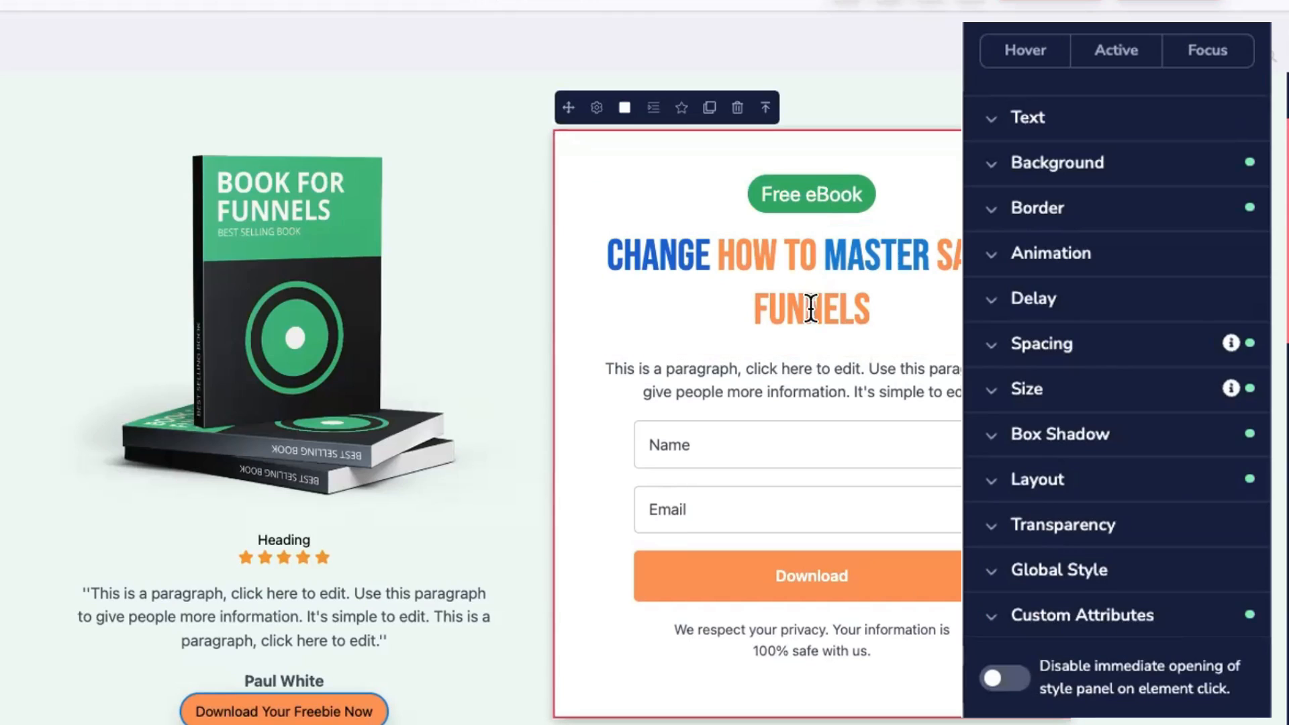
pyautogui.click(956, 322)
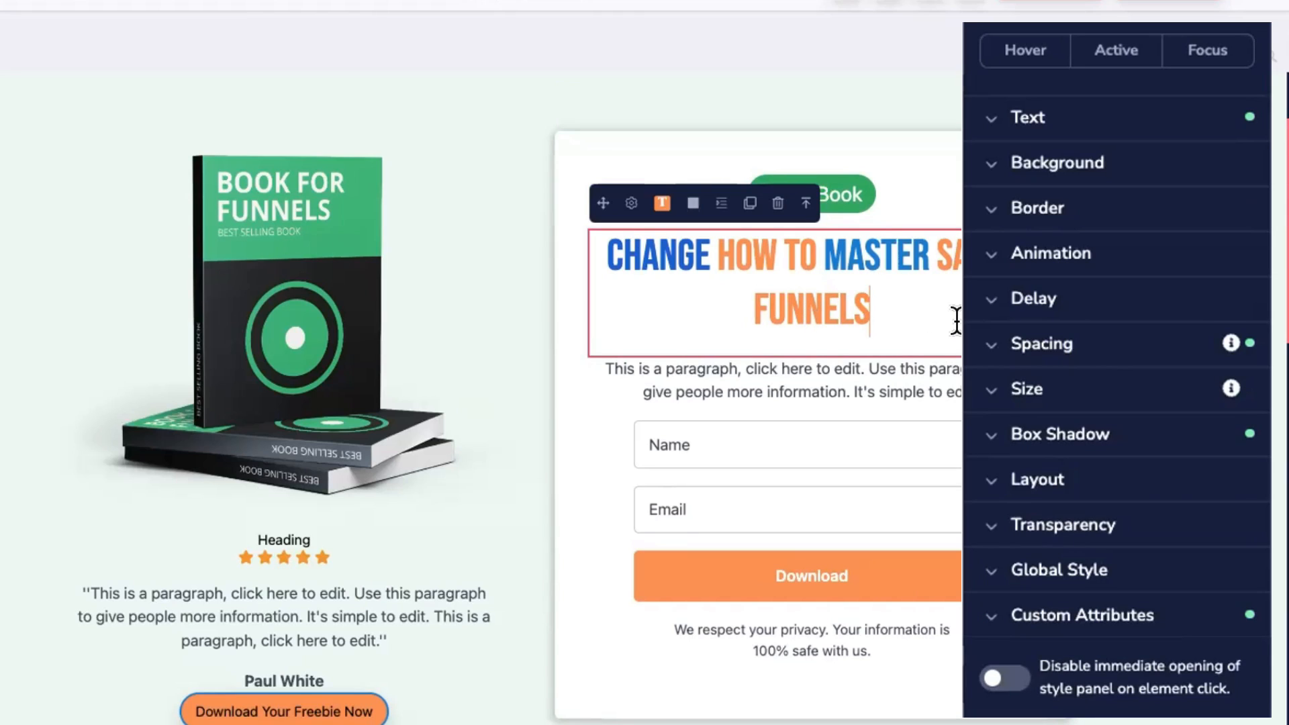
pyautogui.scroll(-2, 956, 321)
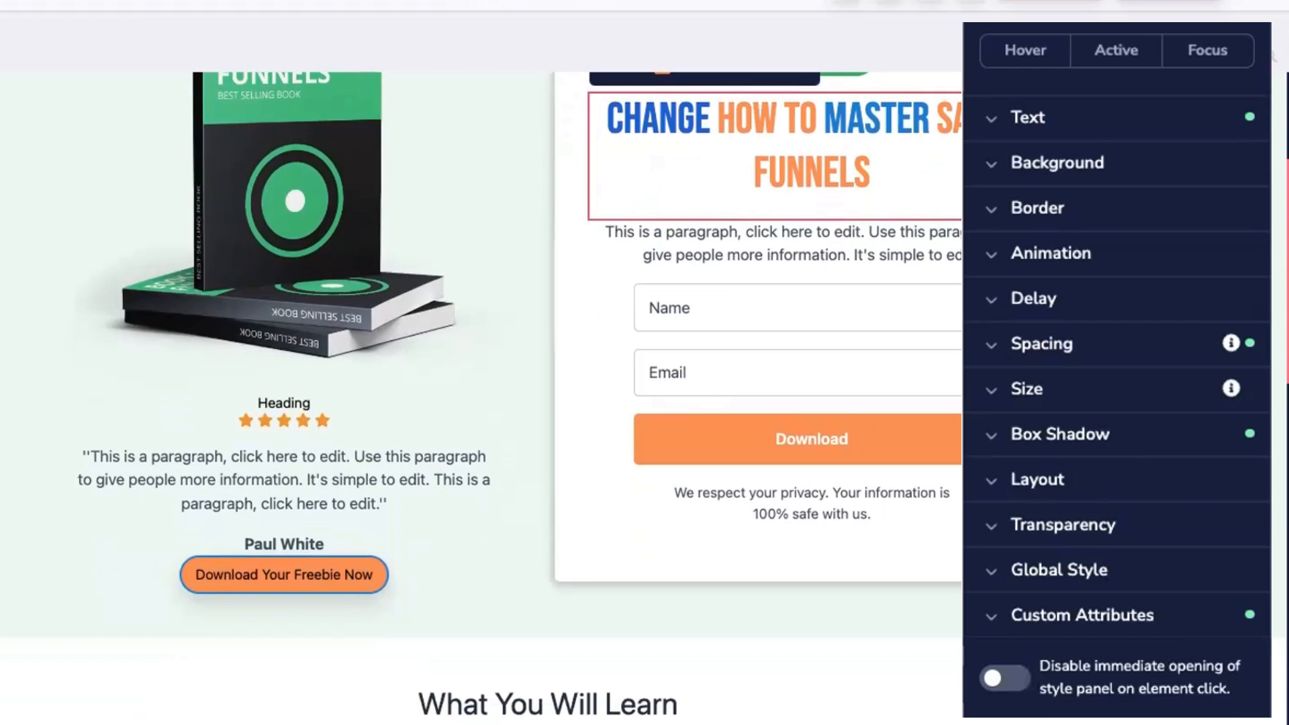
pyautogui.click(748, 621)
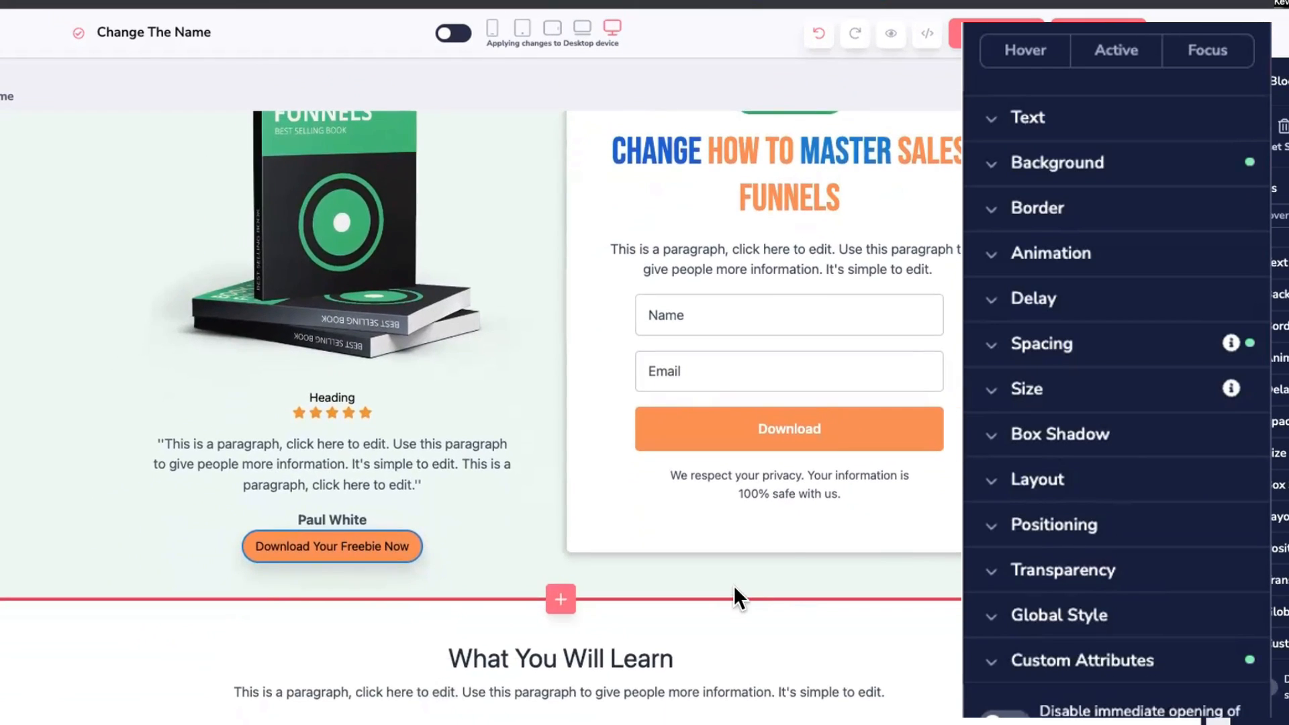
pyautogui.scroll(4, 577, 266)
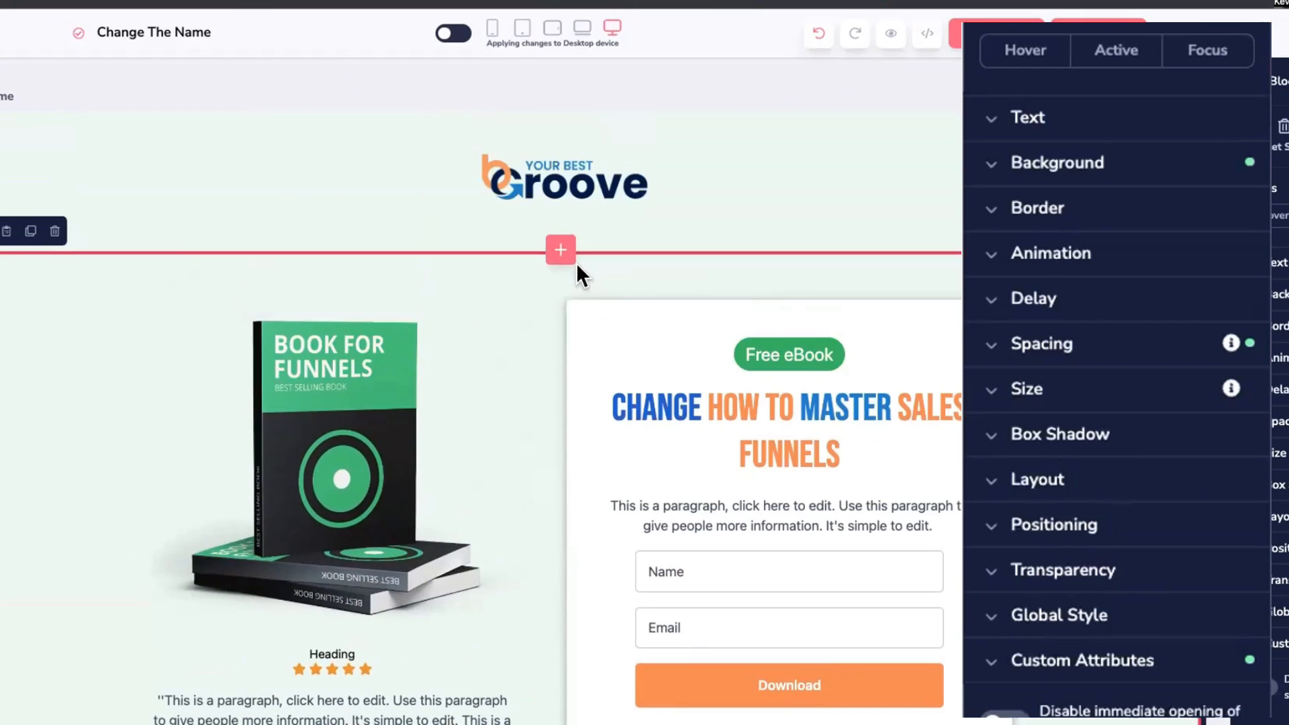
pyautogui.scroll(-1, 388, 410)
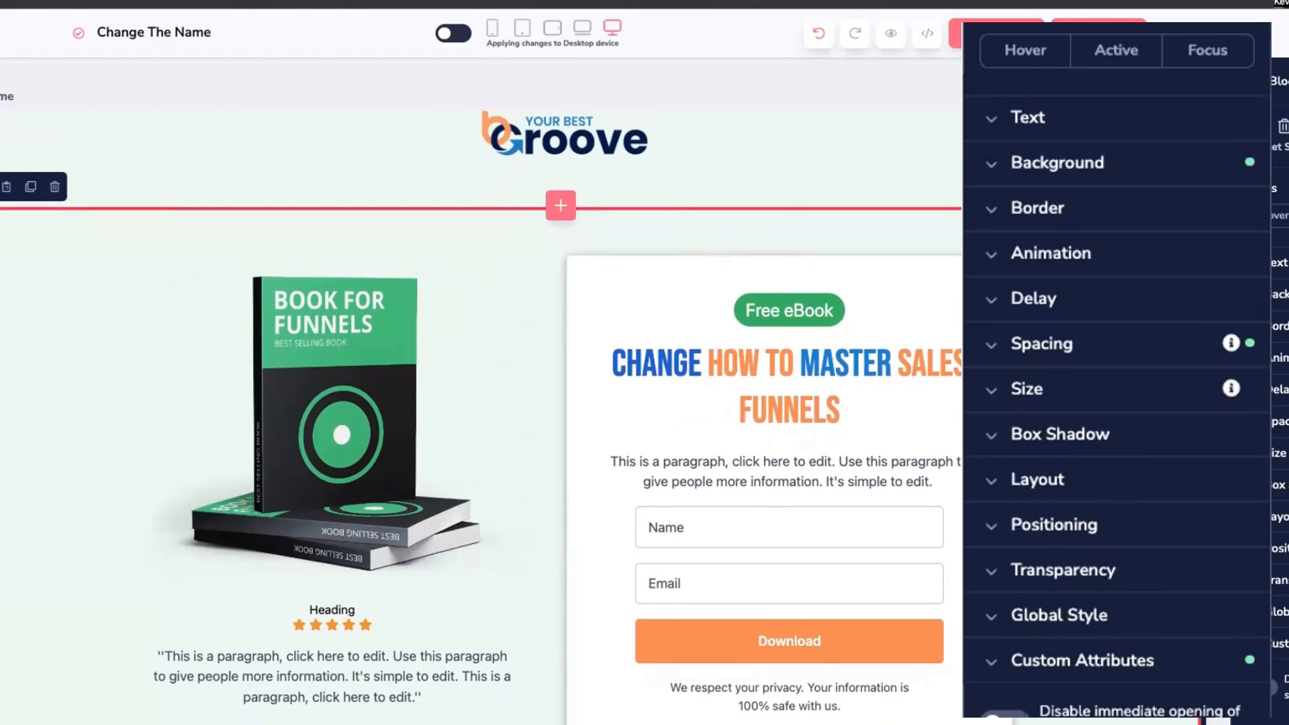
pyautogui.scroll(-3, 481, 416)
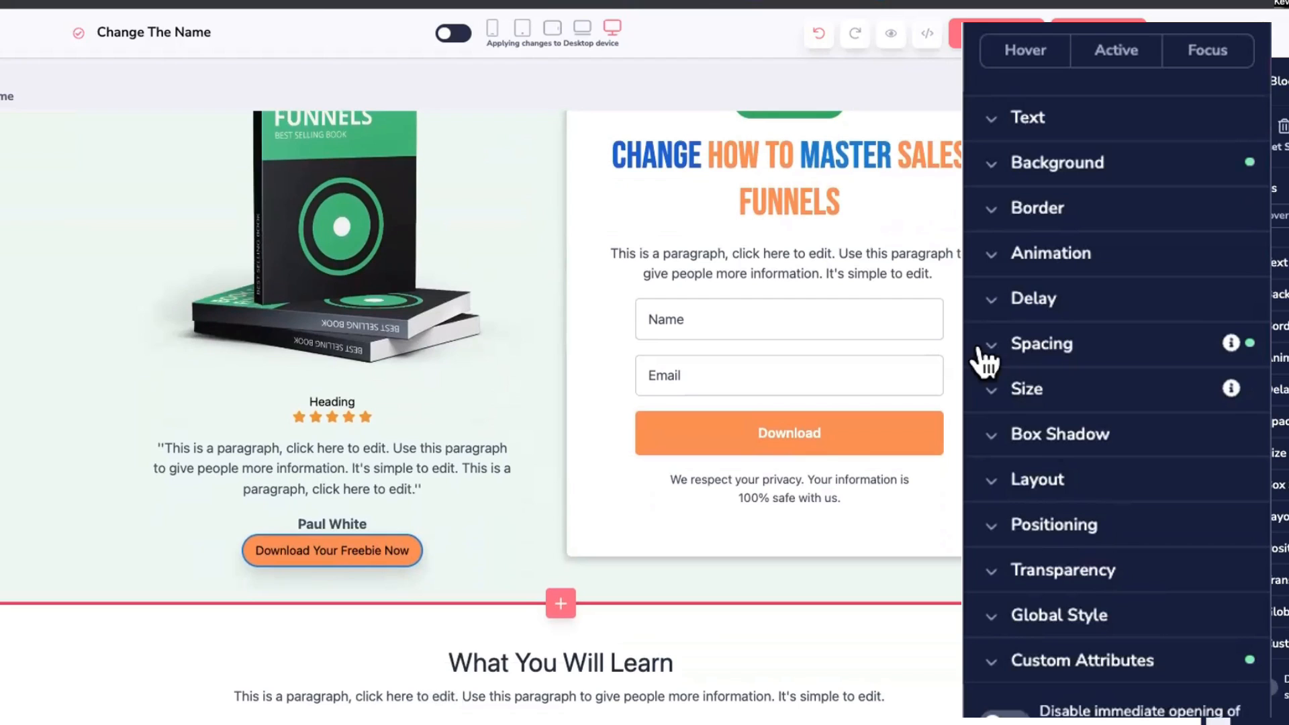
pyautogui.click(991, 344)
pyautogui.scroll(-2, 1006, 392)
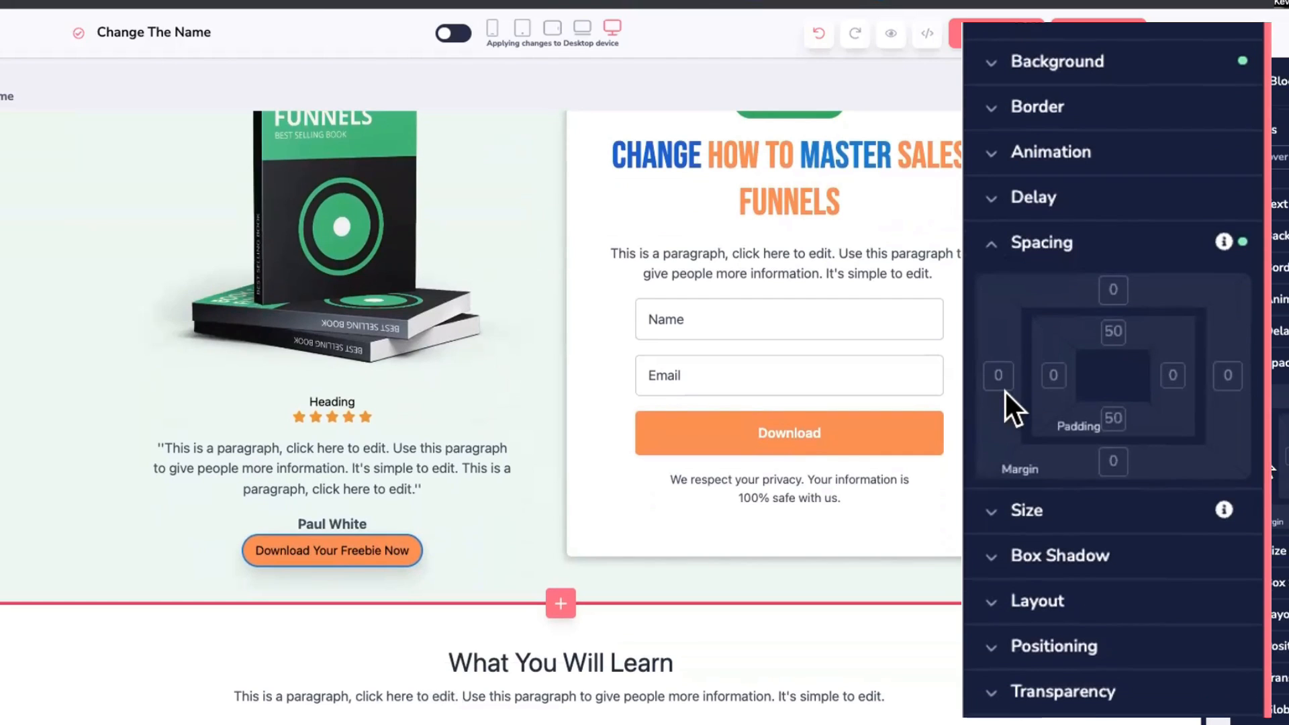
pyautogui.click(1112, 419)
pyautogui.click(1112, 332)
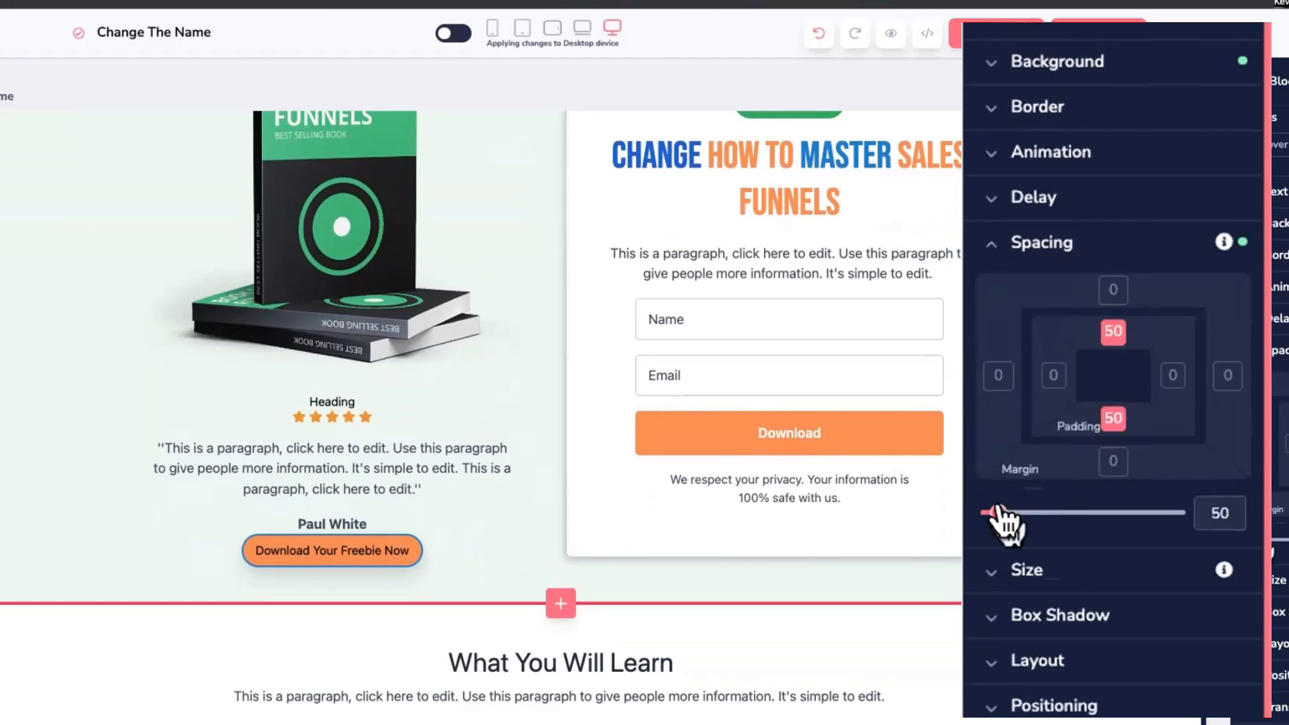
pyautogui.moveTo(998, 513)
pyautogui.mouseDown()
pyautogui.moveTo(1022, 517)
pyautogui.moveTo(1001, 517)
pyautogui.mouseUp()
pyautogui.doubleClick(1214, 513)
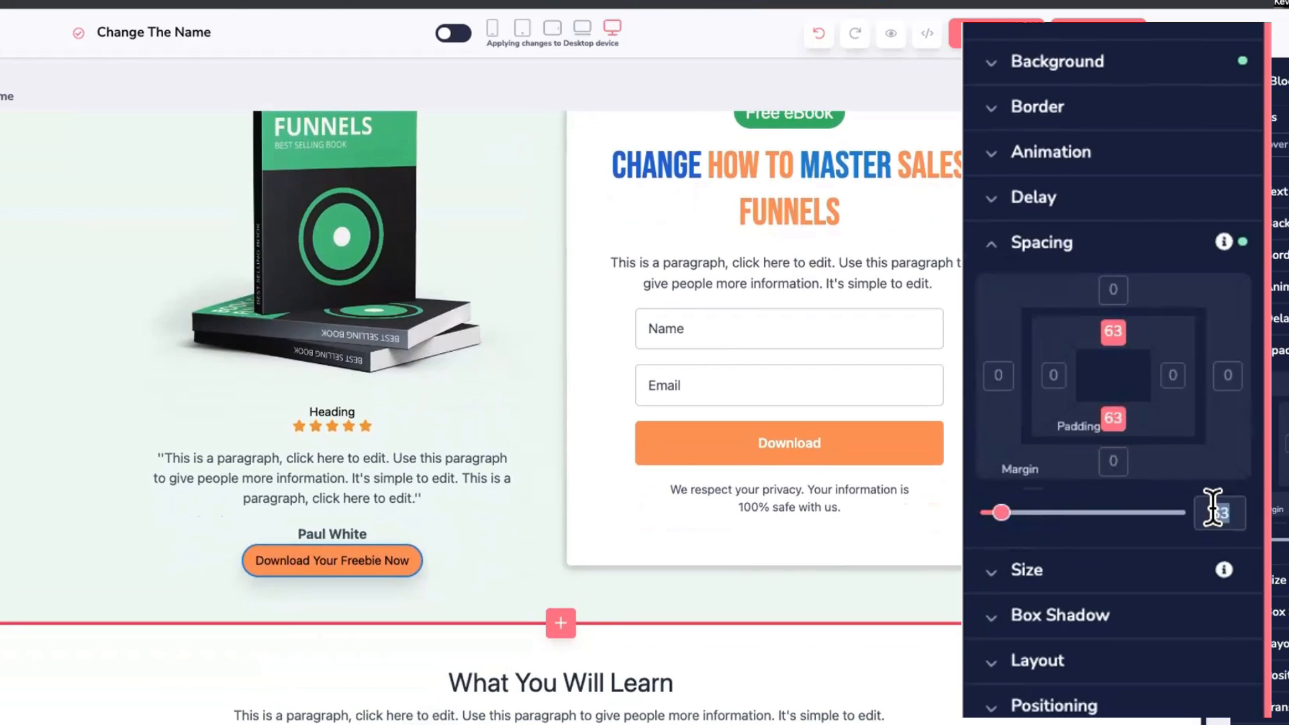
pyautogui.write('50')
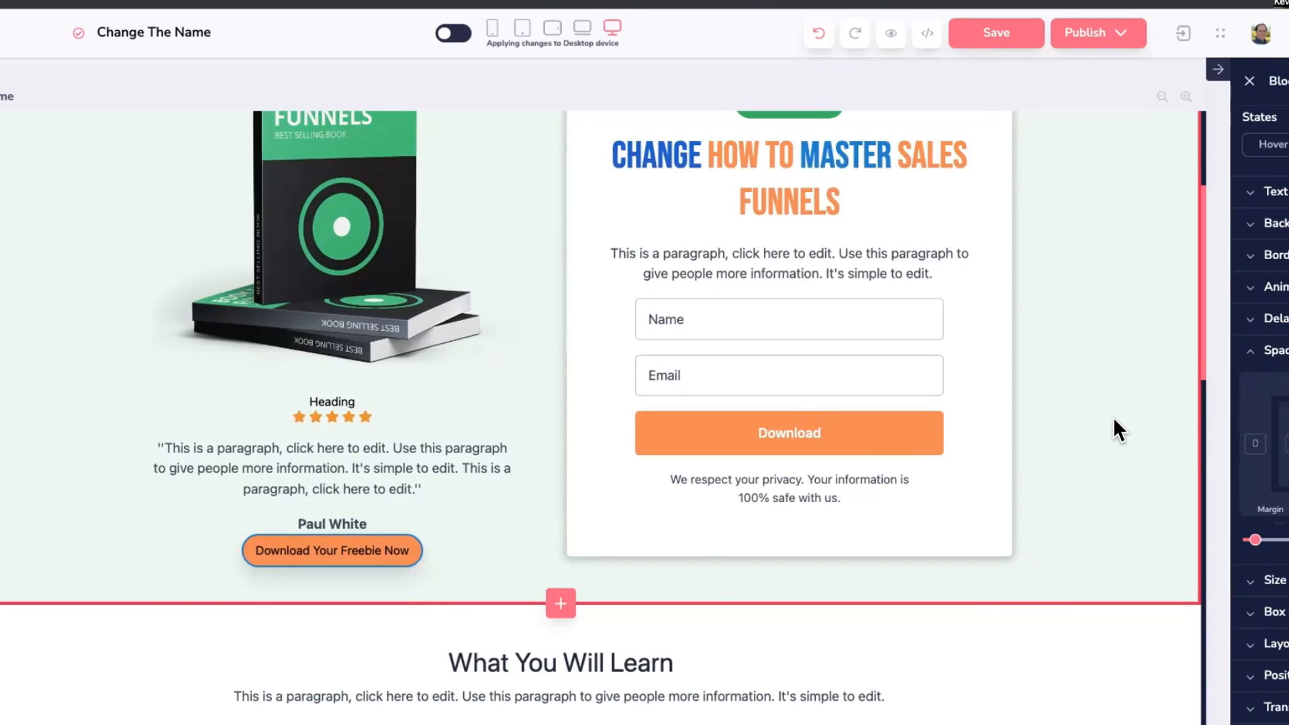
pyautogui.scroll(3, 1113, 417)
pyautogui.scroll(-3, 1113, 417)
# Step: Advance the slide deck past the size, borders and colour tips to Block Backgrounds
pyautogui.press('super+Tab')
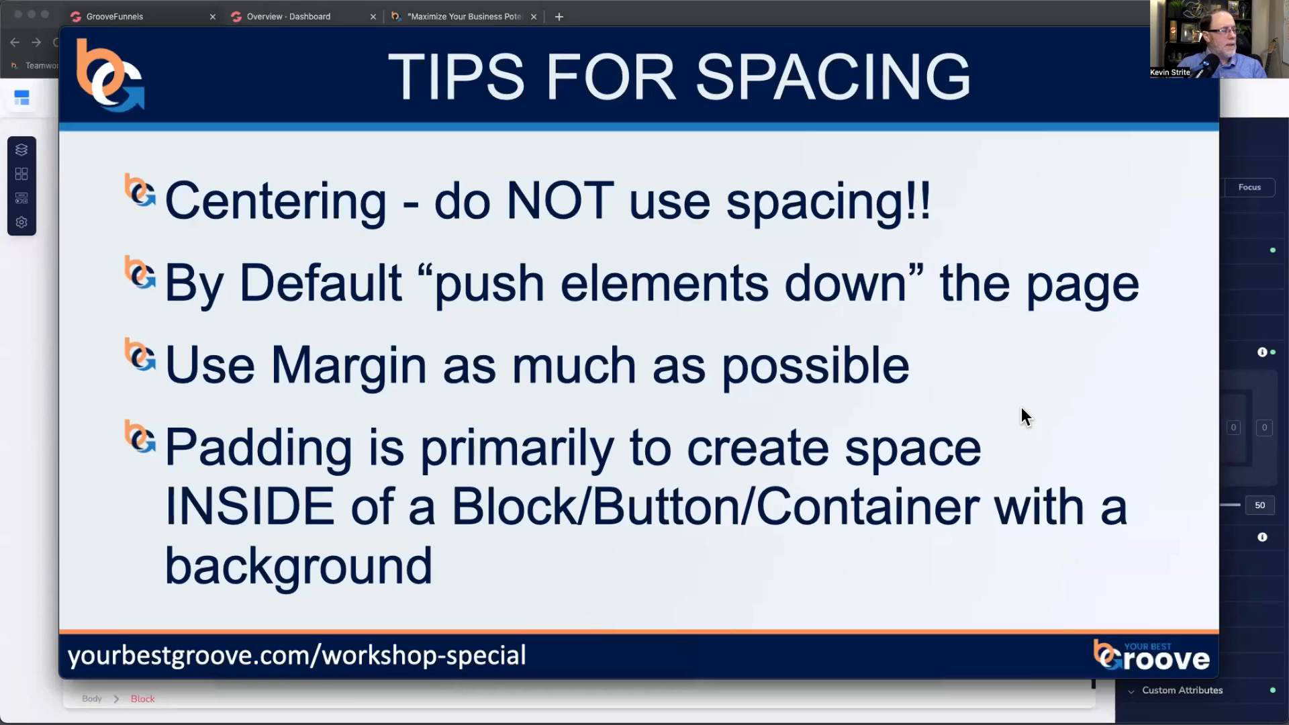
pyautogui.press('Right')
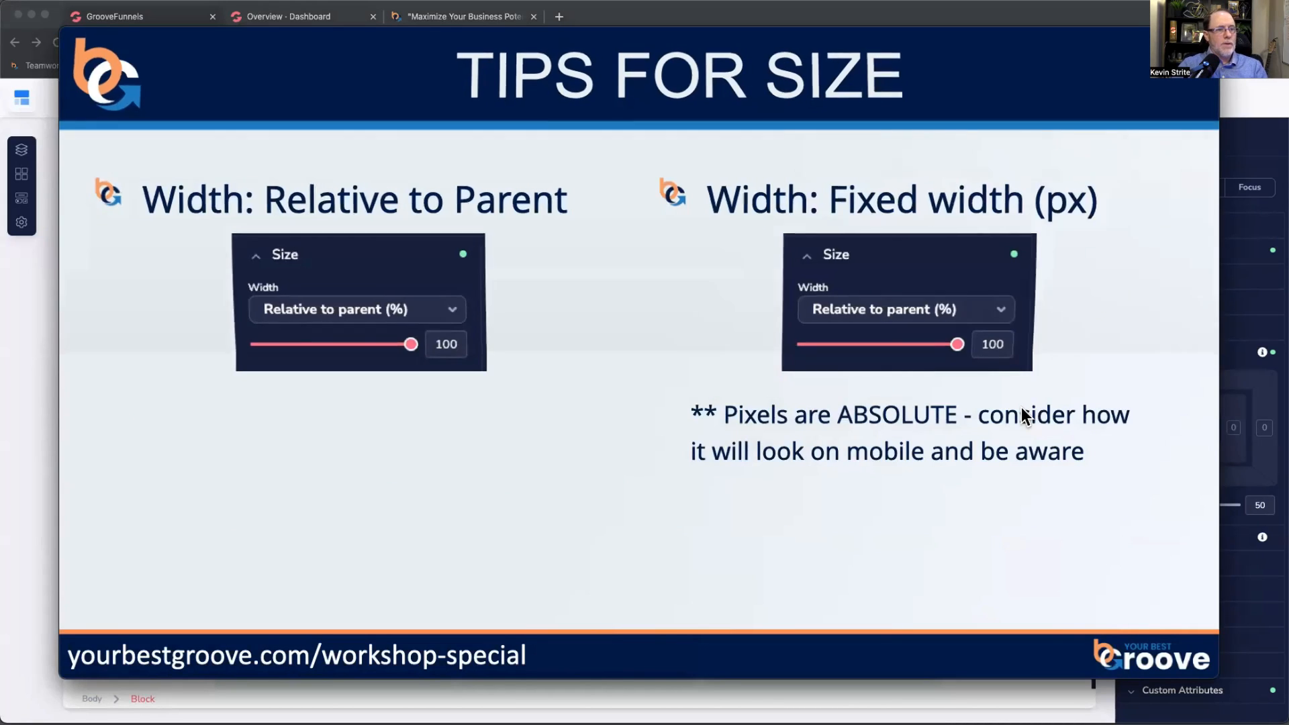
pyautogui.press('Right')
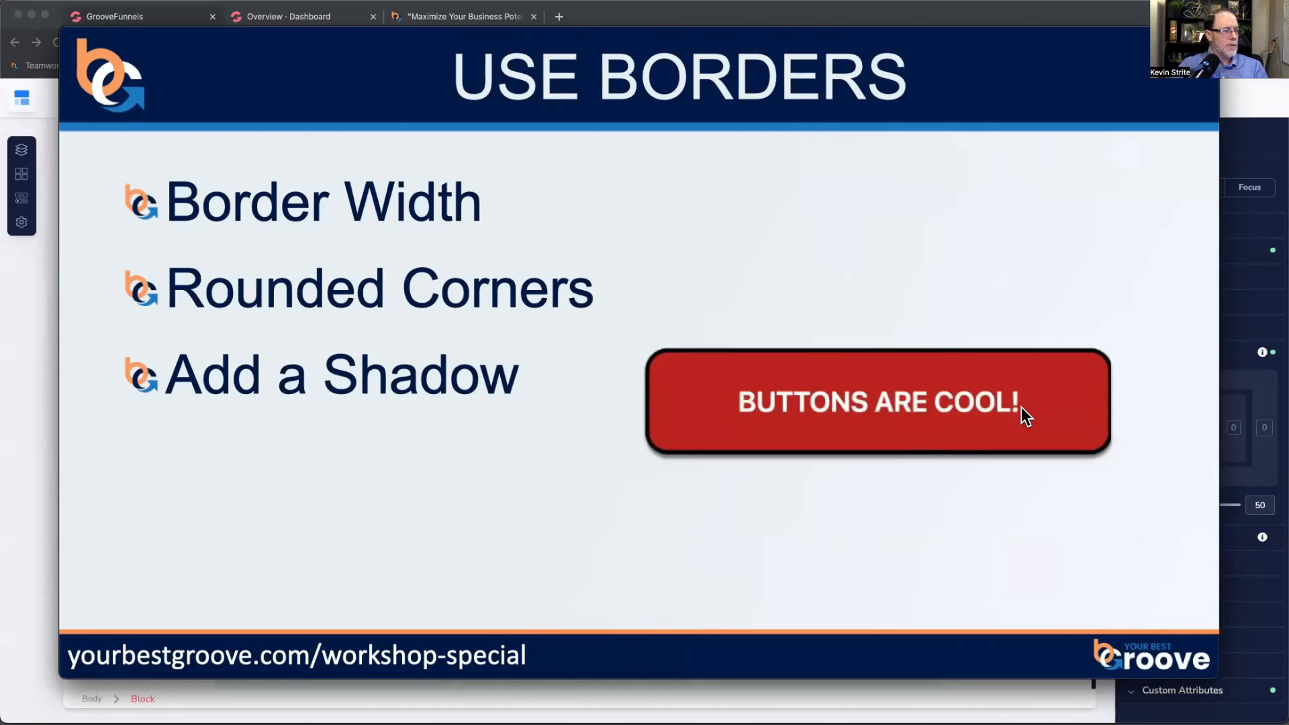
pyautogui.press('Right')
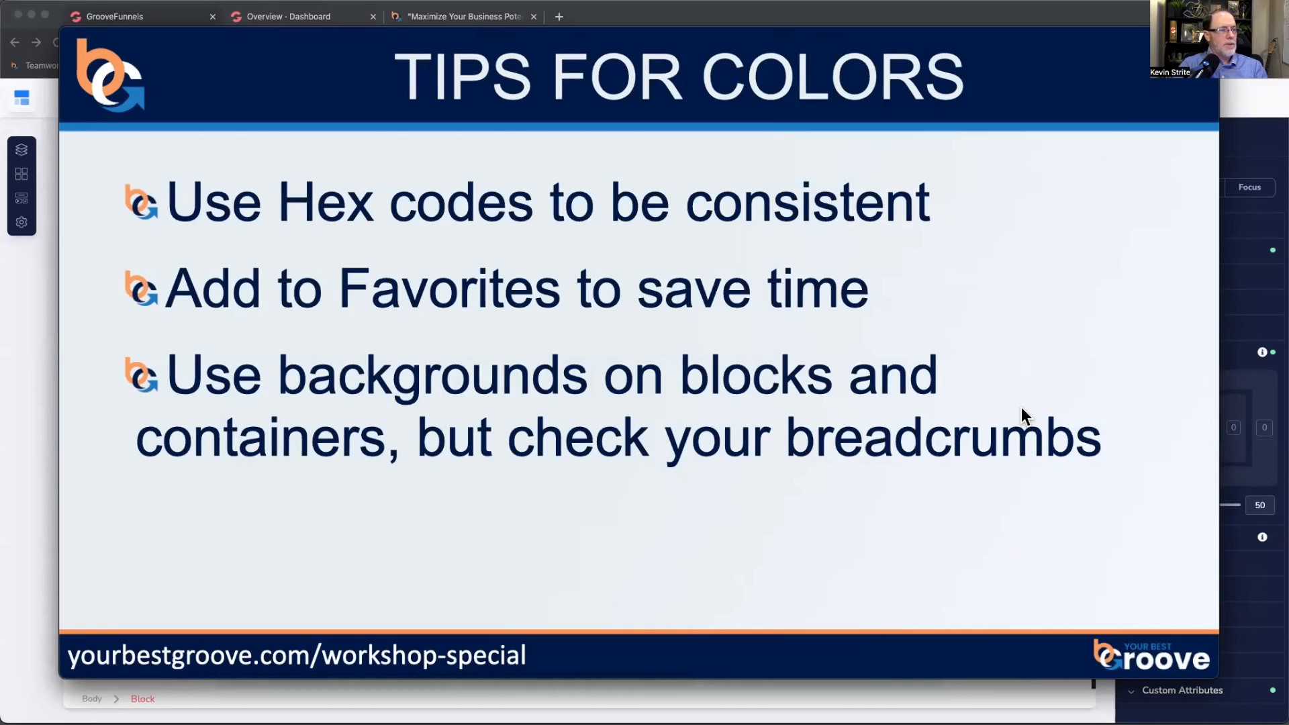
pyautogui.press('Right')
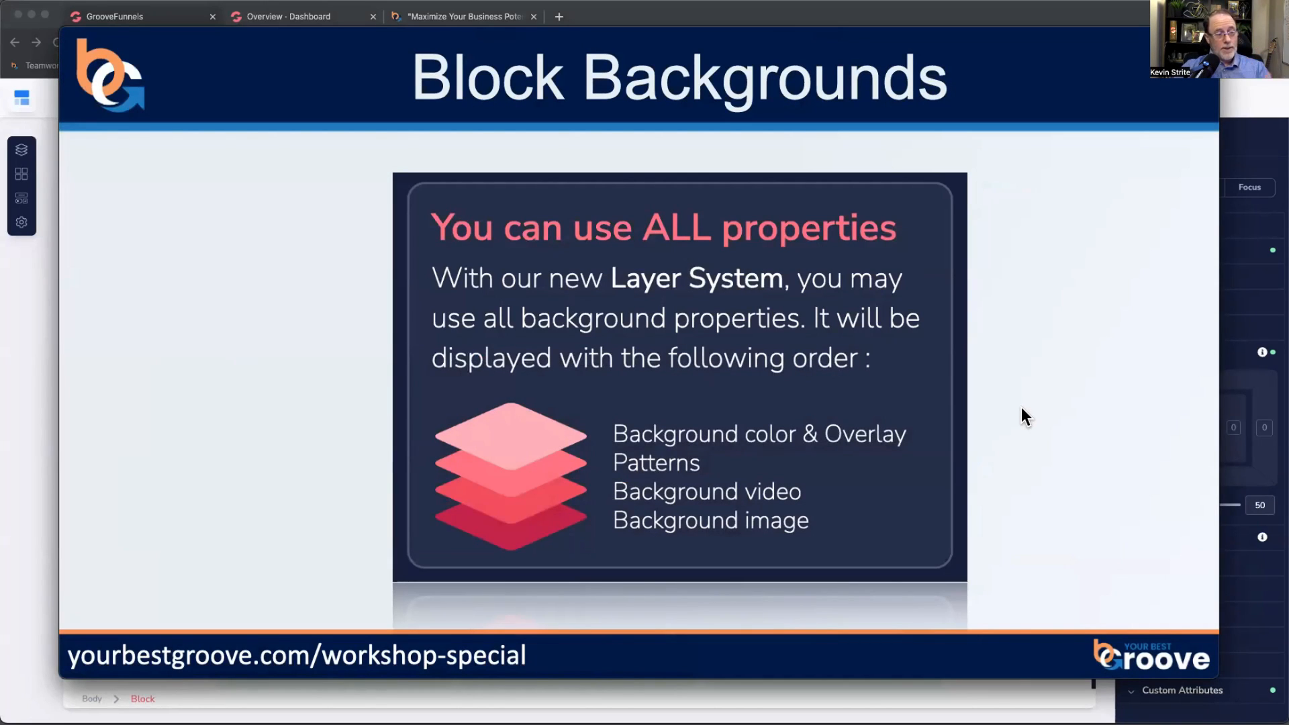
# Step: Search Free Stock Photos for 'puppie' and set the puppies photo as the hero background image
pyautogui.press('super+Tab')
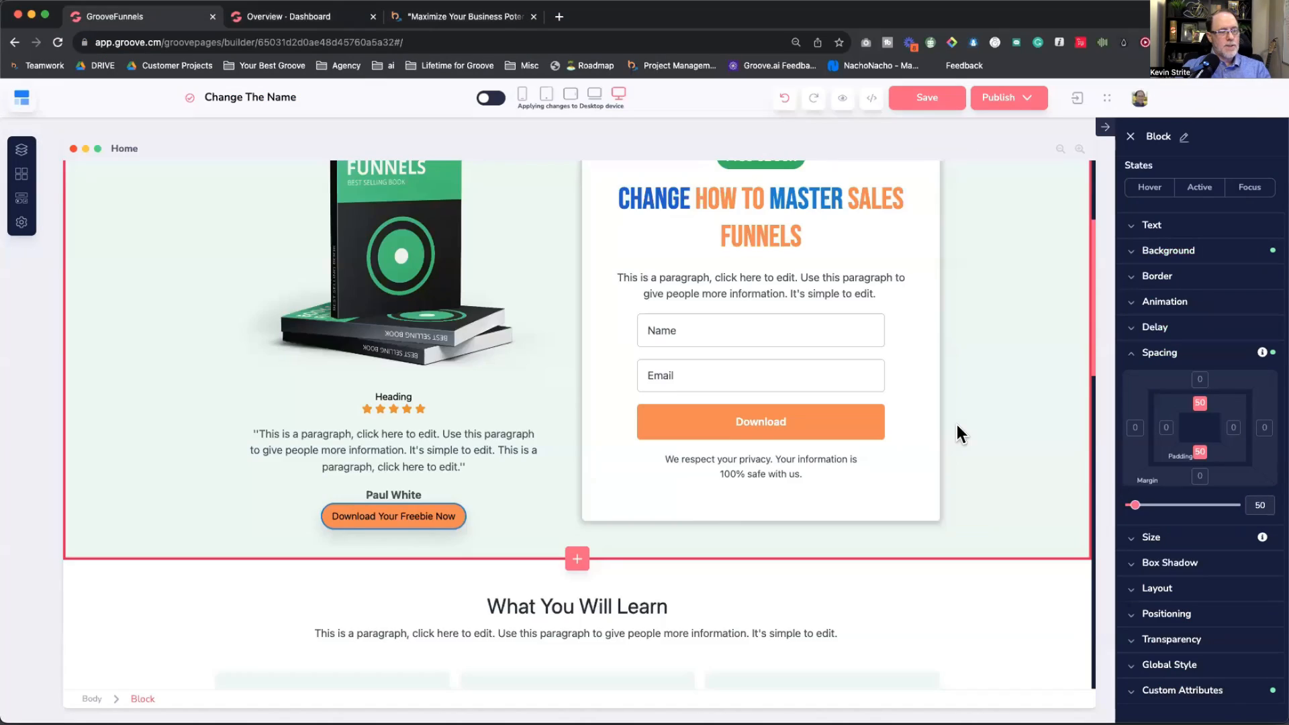
pyautogui.scroll(3, 957, 425)
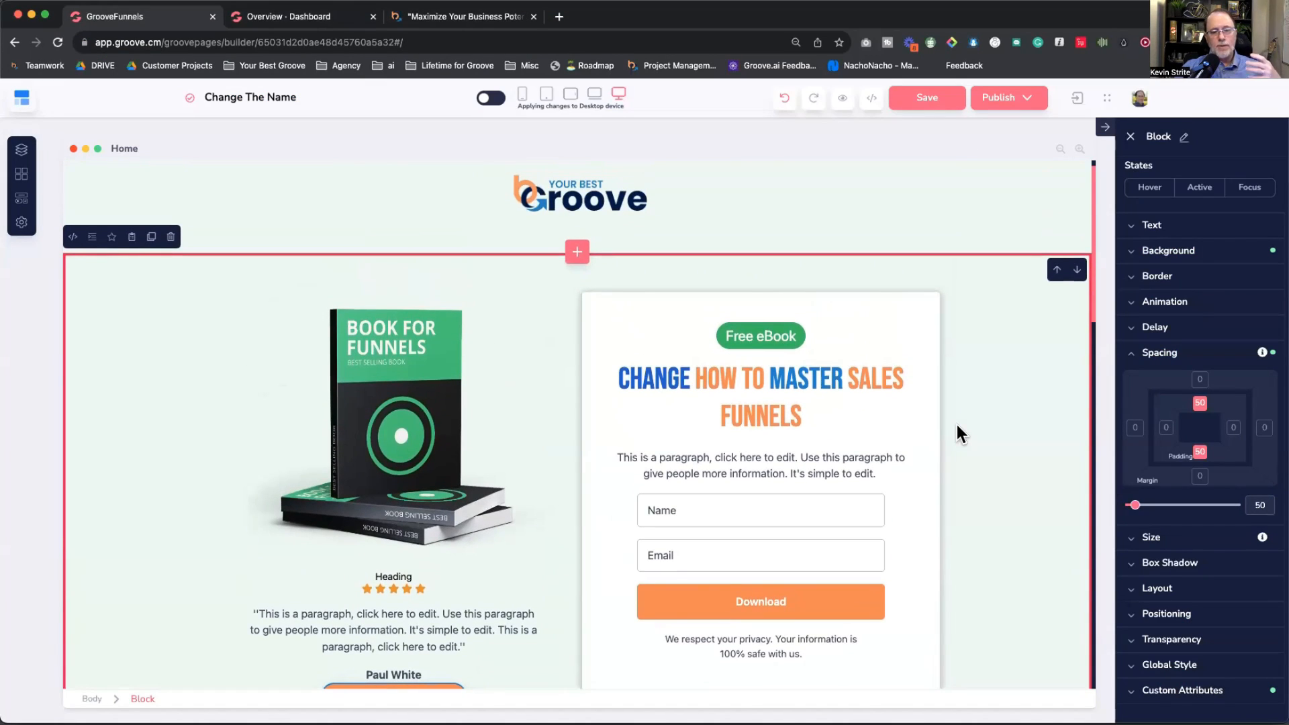
pyautogui.click(1157, 352)
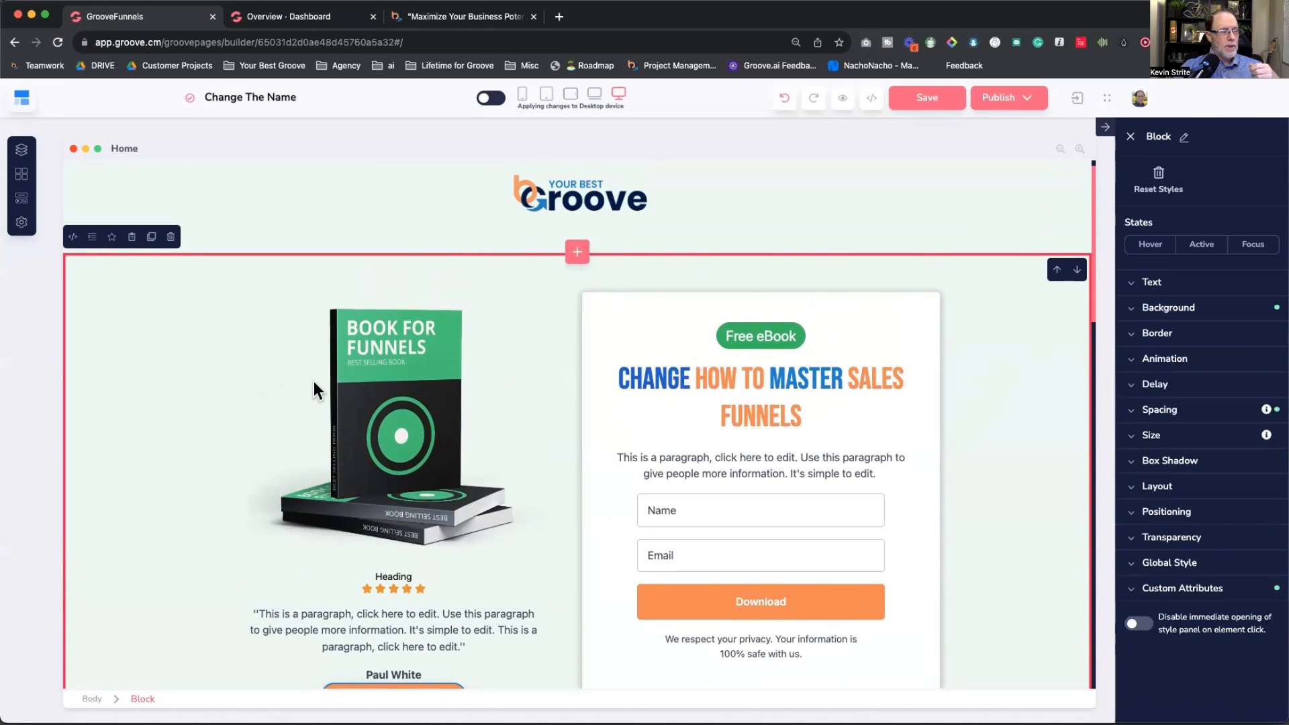
pyautogui.click(1134, 307)
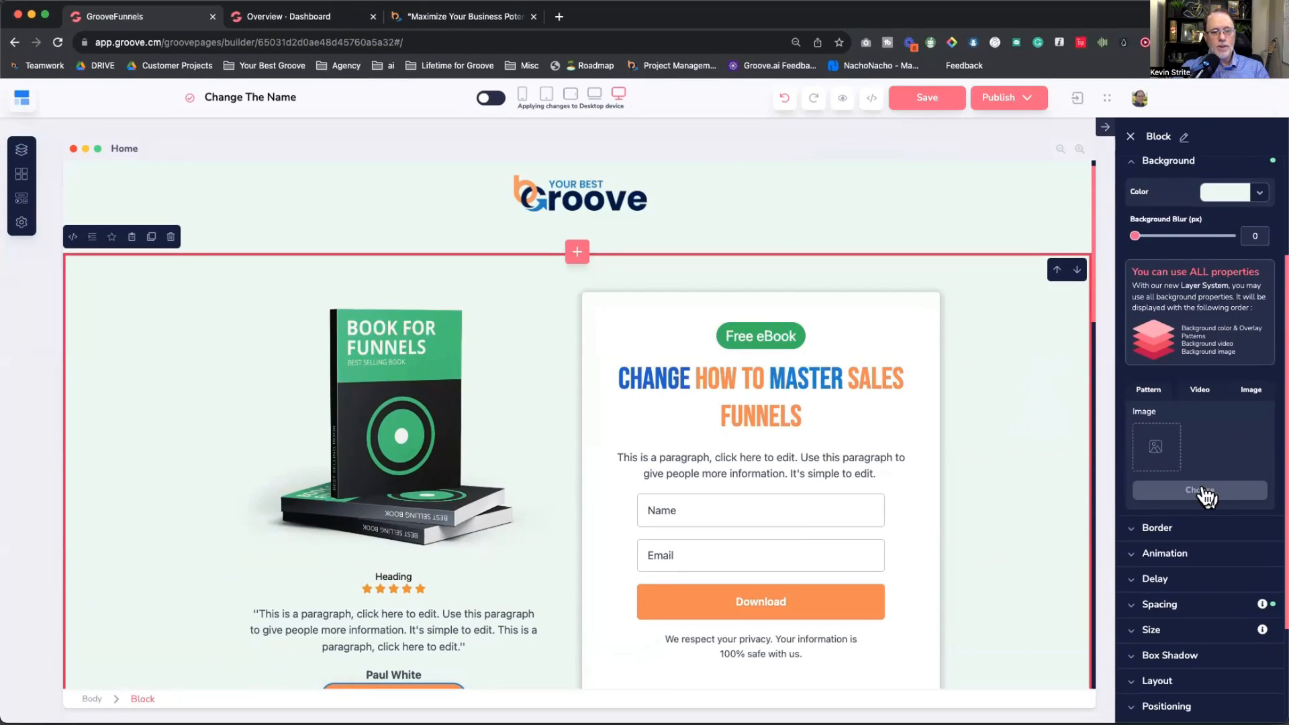
pyautogui.click(1203, 490)
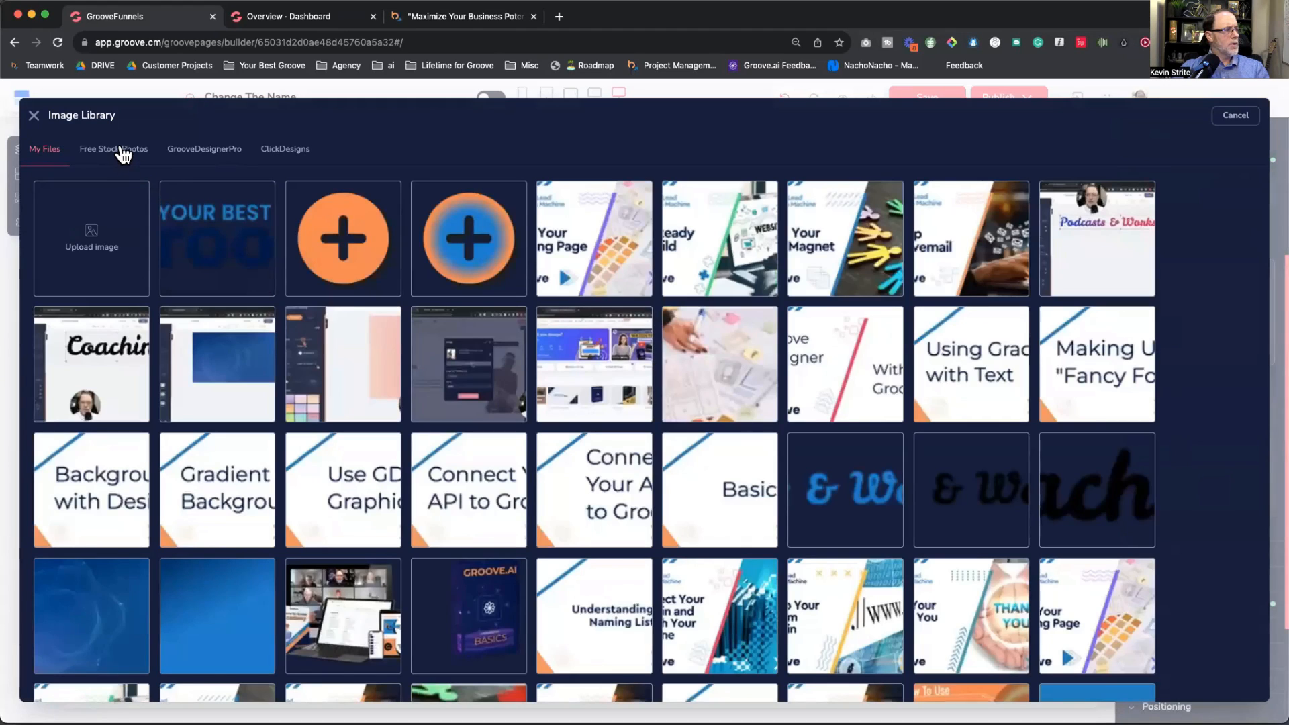
pyautogui.click(124, 152)
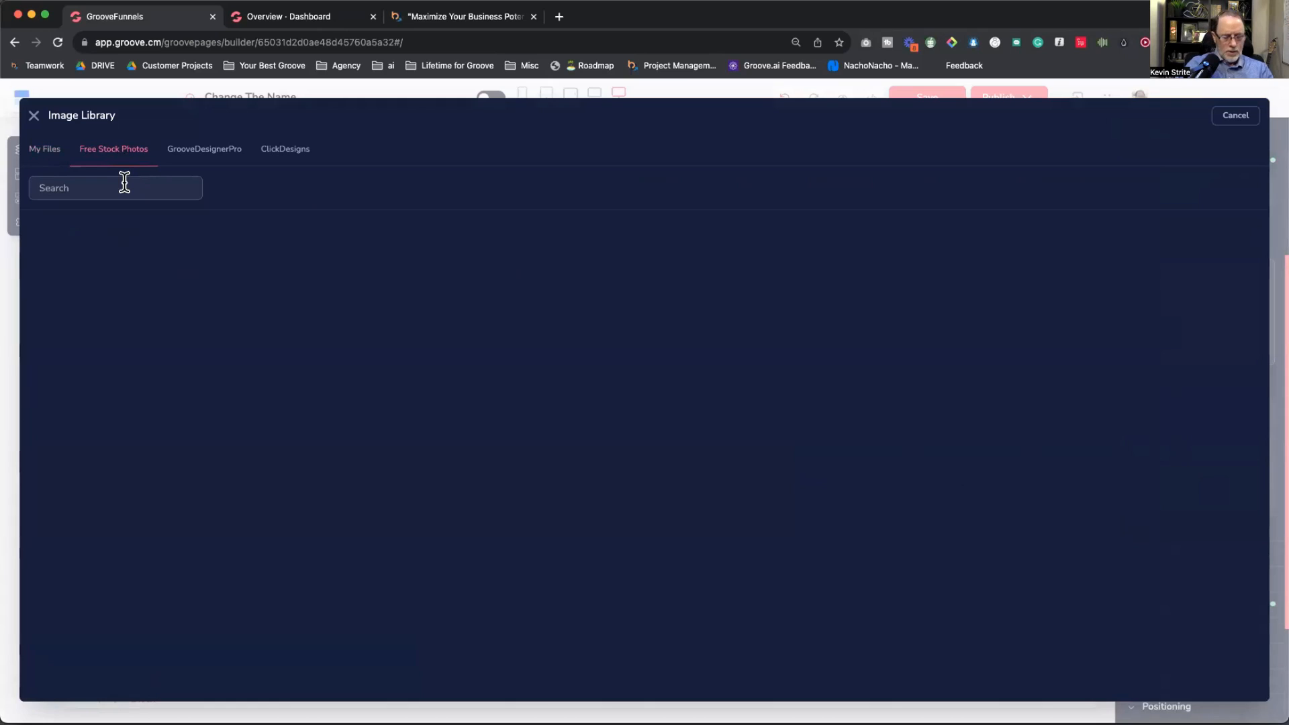
pyautogui.write('puppie')
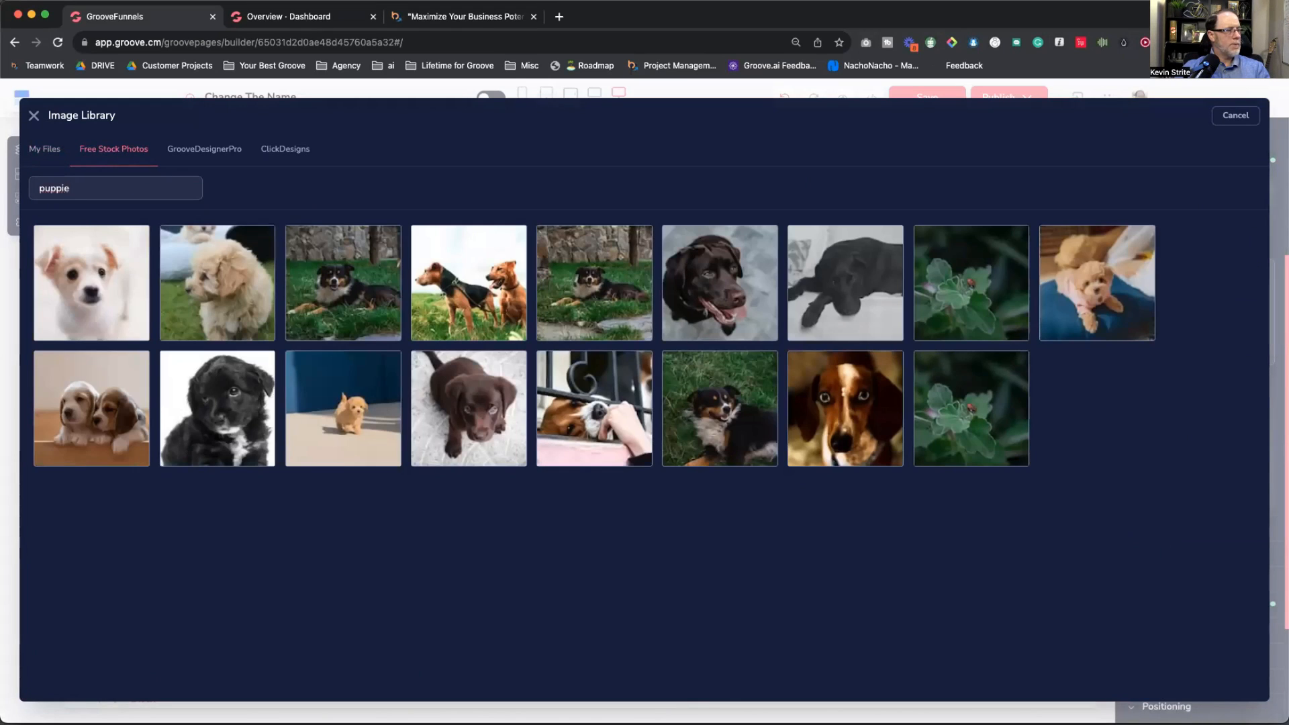
pyautogui.click(93, 408)
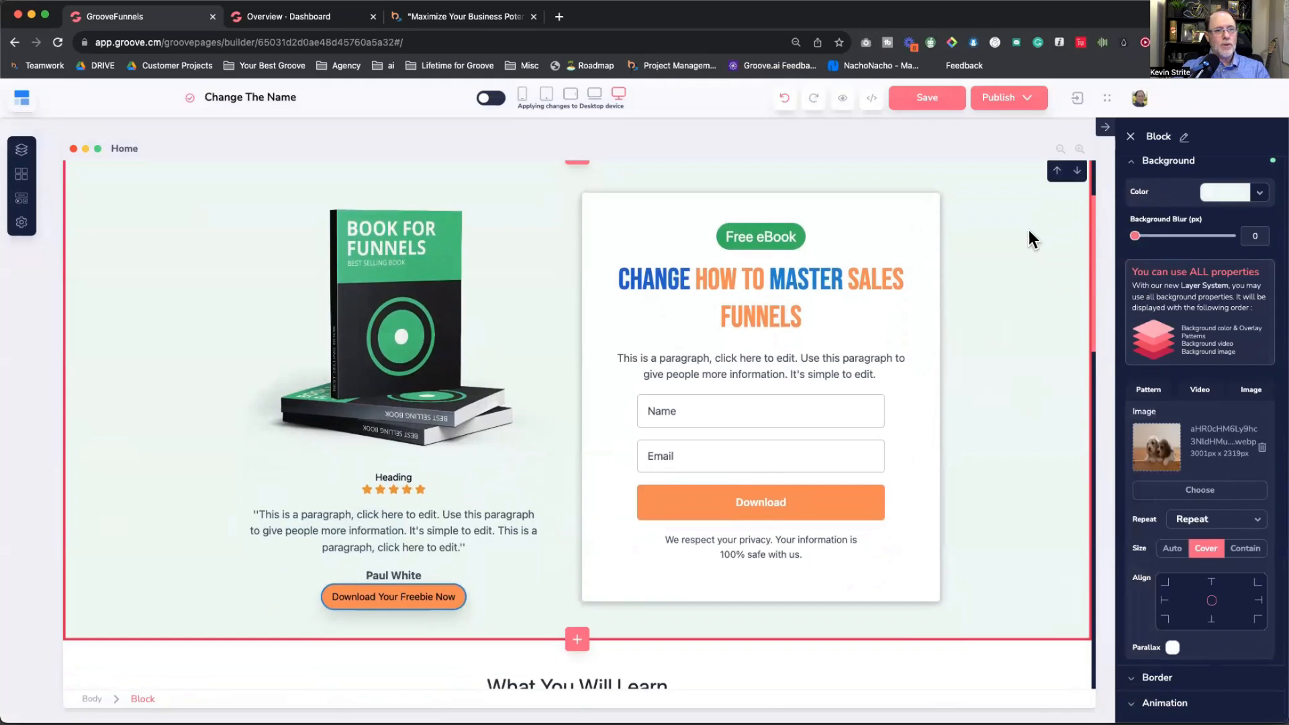
# Step: Make the hero block's background colour partly transparent over the puppy photo
pyautogui.scroll(1, 1006, 302)
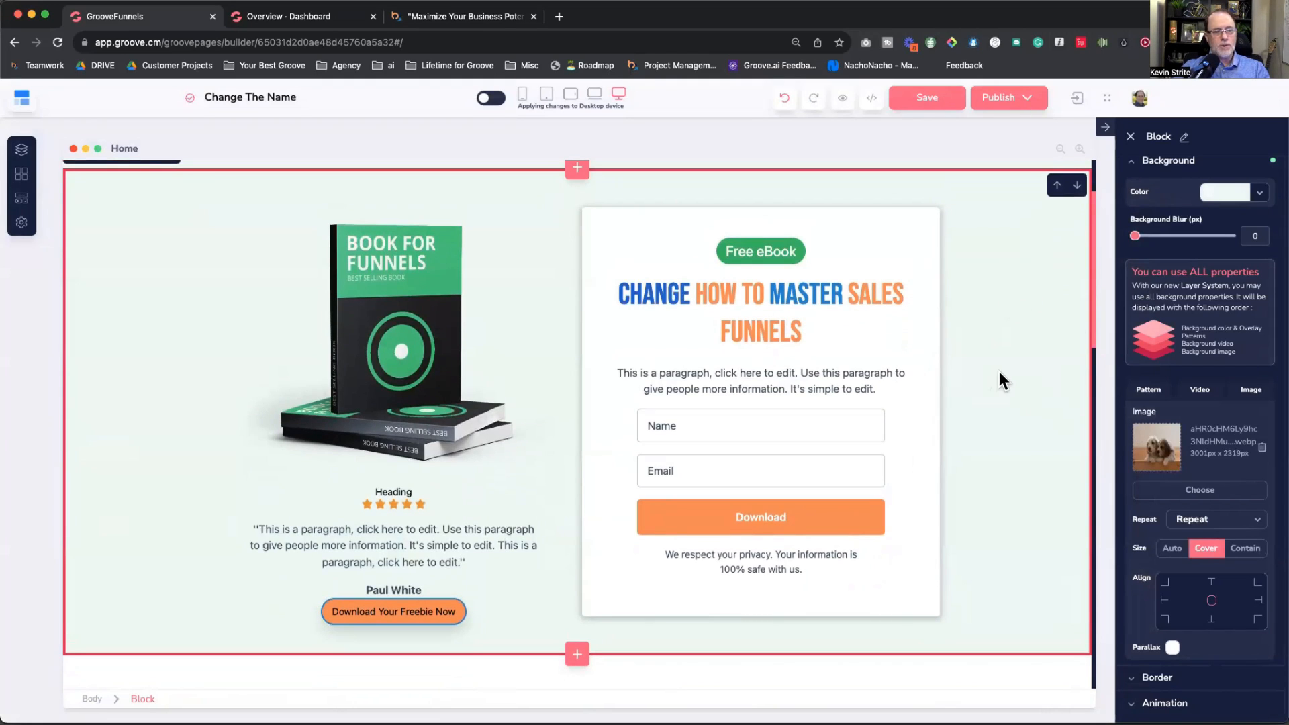
pyautogui.press('super+Tab')
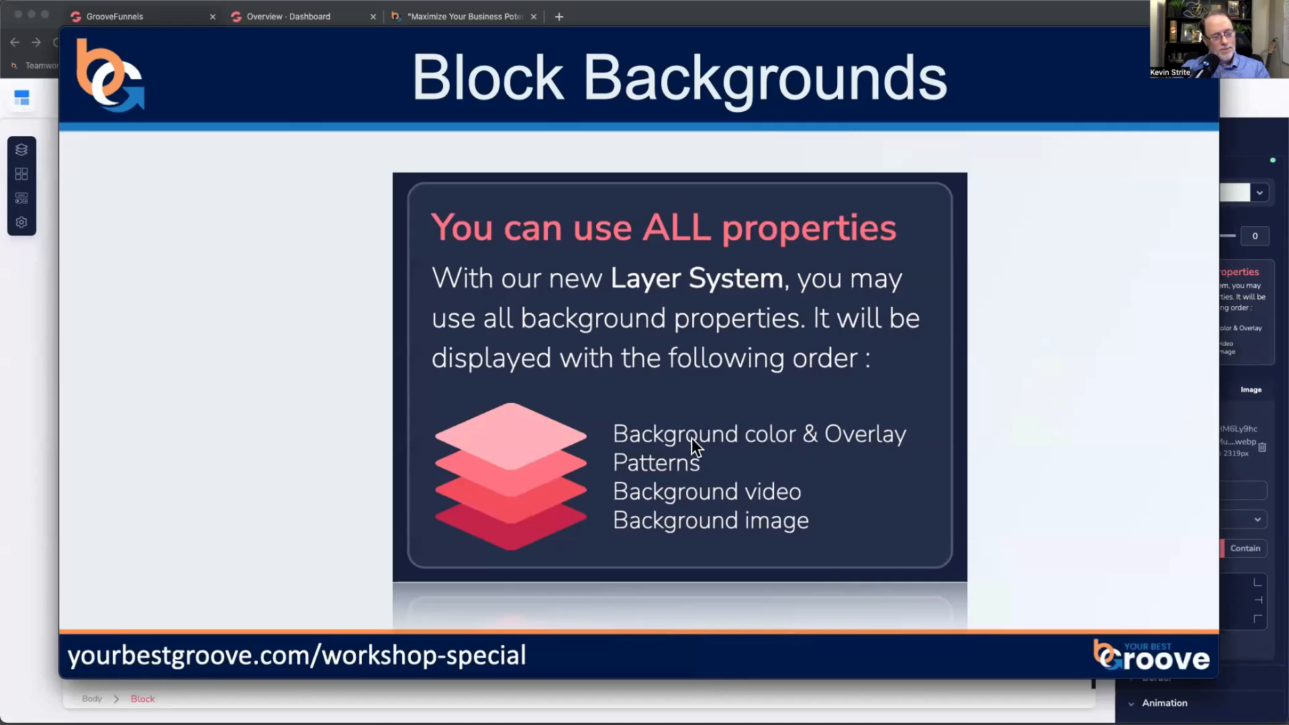
pyautogui.press('super+Tab')
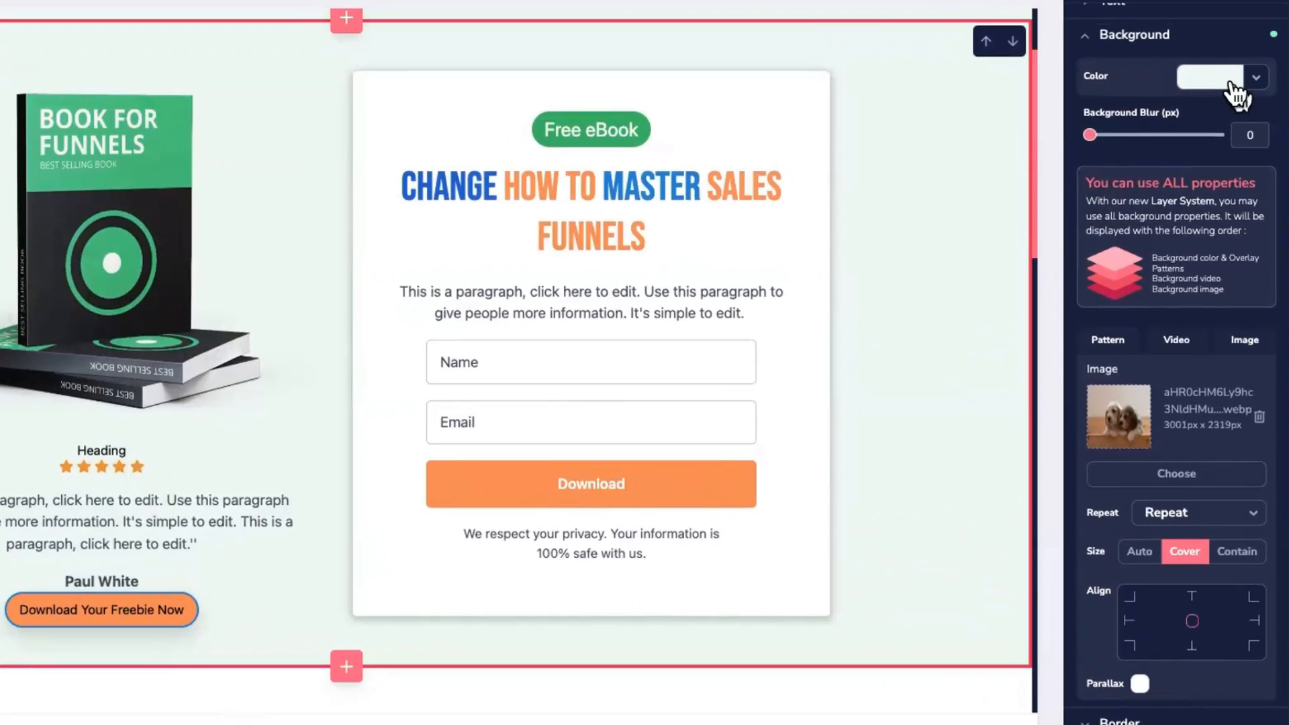
pyautogui.click(1231, 84)
pyautogui.moveTo(1214, 336); pyautogui.dragTo(1164, 349)
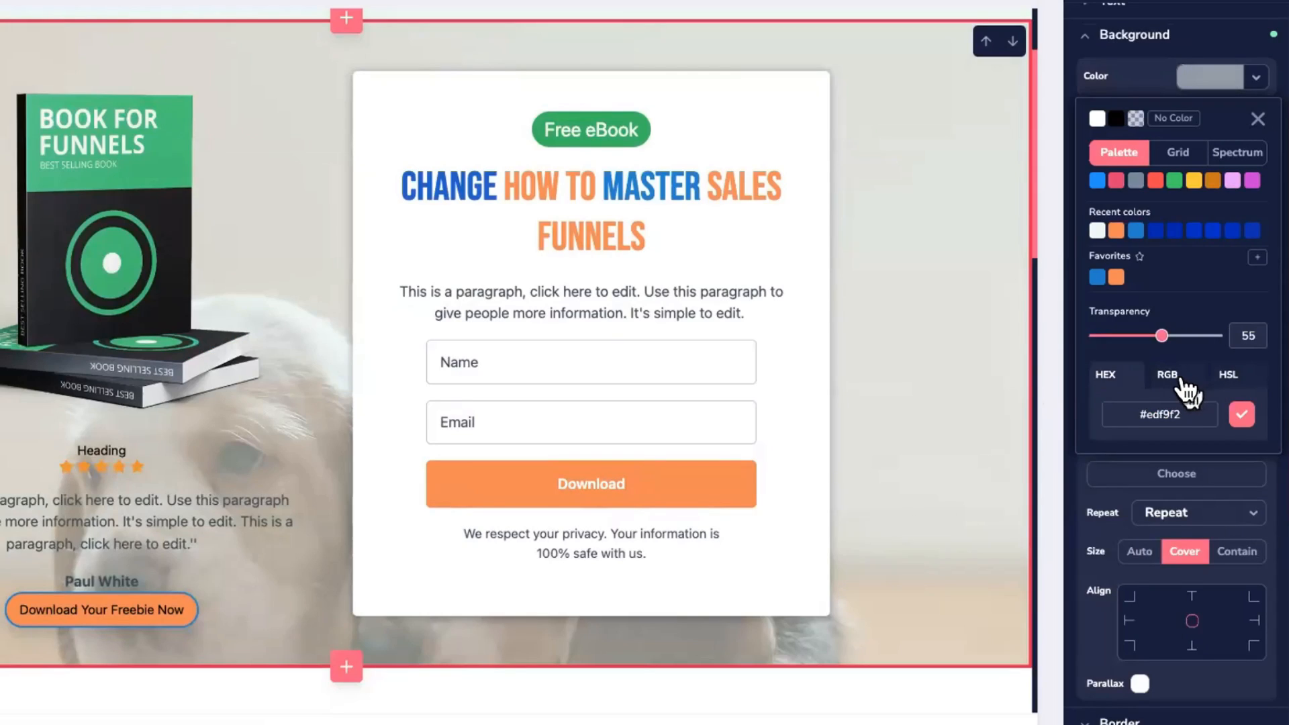
pyautogui.scroll(-5, 1182, 383)
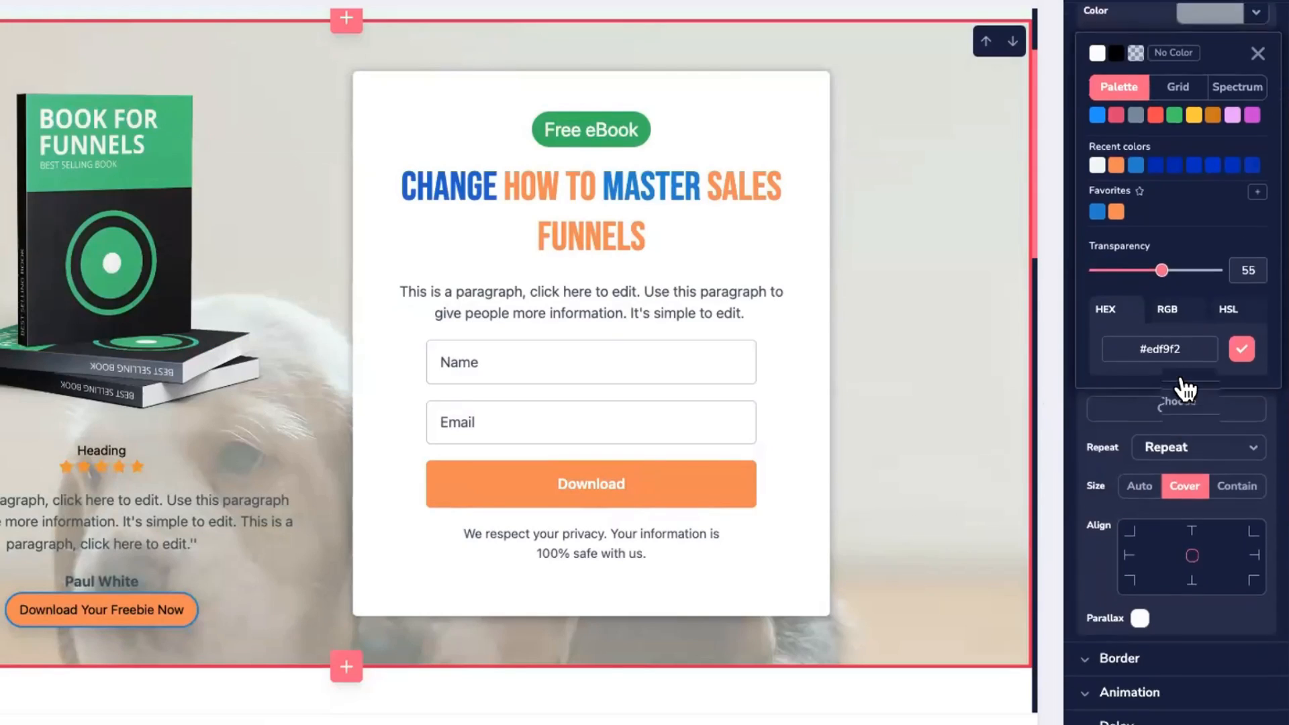
pyautogui.scroll(5, 1193, 297)
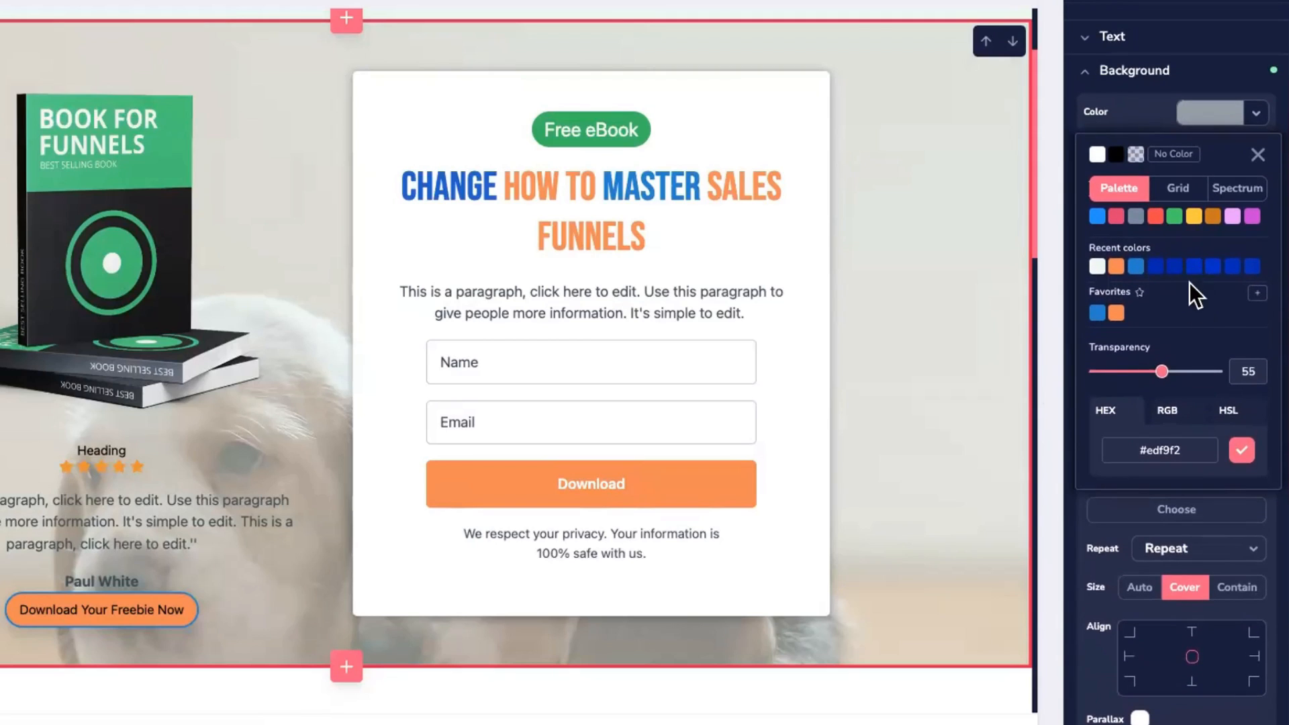
pyautogui.click(1254, 111)
pyautogui.scroll(-1, 1197, 289)
pyautogui.scroll(-1, 1197, 288)
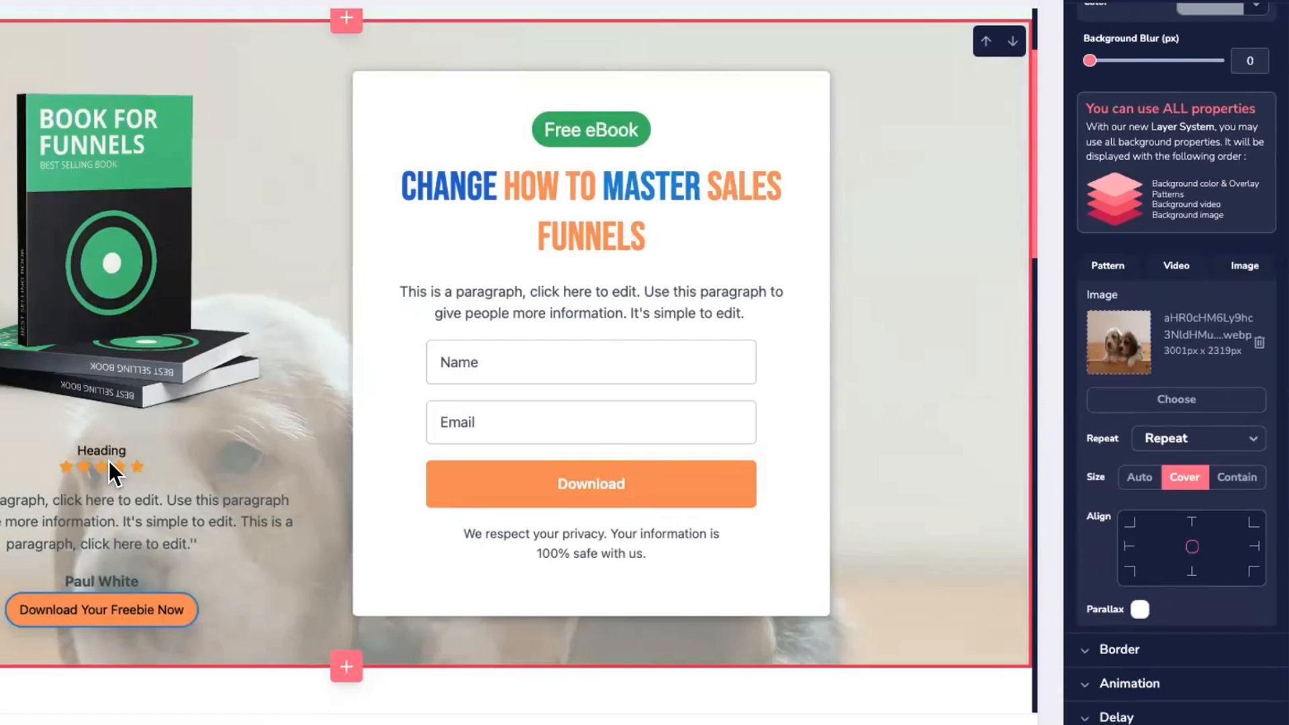
pyautogui.scroll(6, 1128, 376)
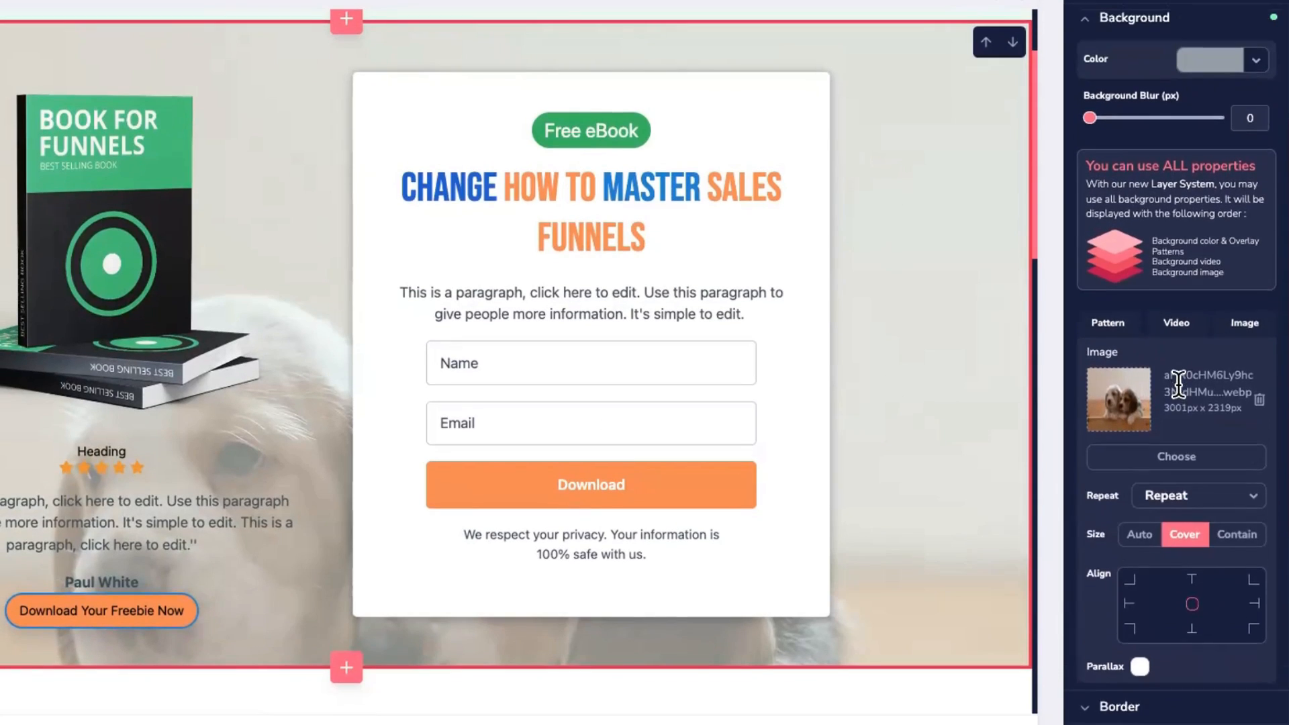
# Step: Switch the overlay colour to dark #280b14 and lower its transparency to about 33
pyautogui.click(1251, 245)
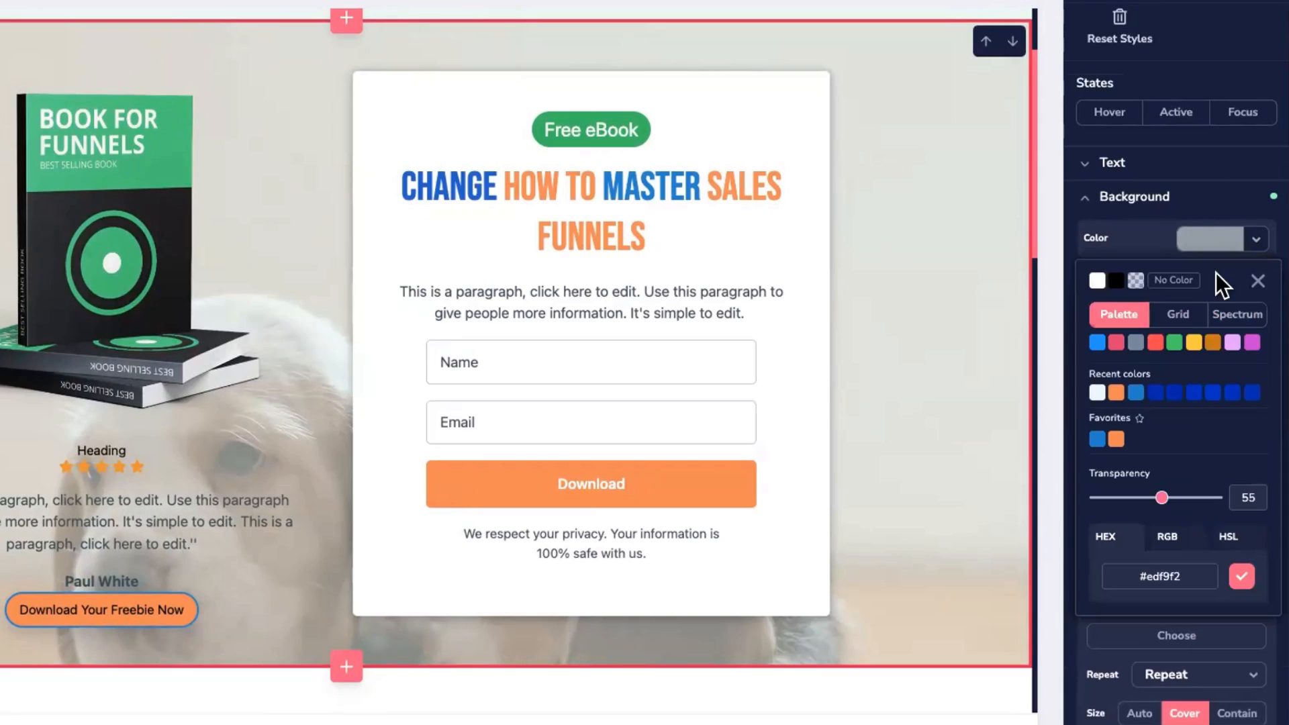
pyautogui.moveTo(1165, 497); pyautogui.dragTo(1055, 510)
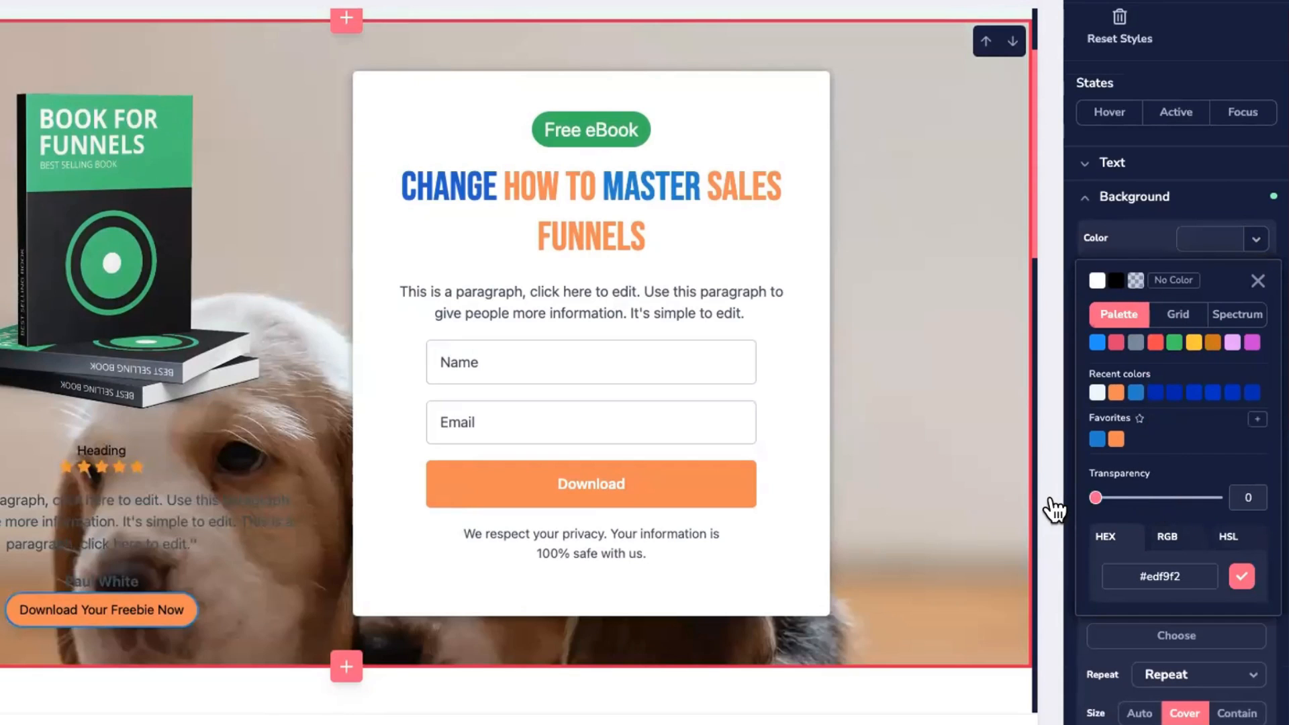
pyautogui.moveTo(1096, 499); pyautogui.dragTo(1194, 512)
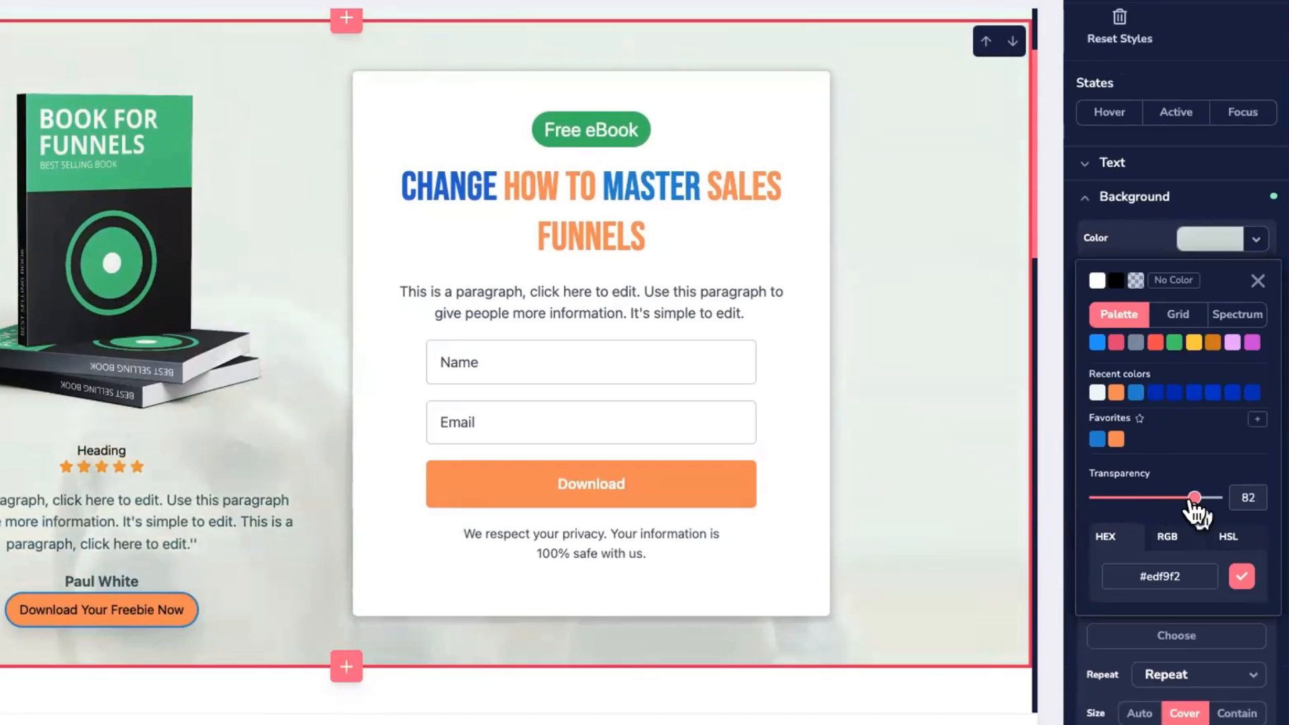
pyautogui.scroll(-3, 897, 423)
pyautogui.scroll(1, 896, 420)
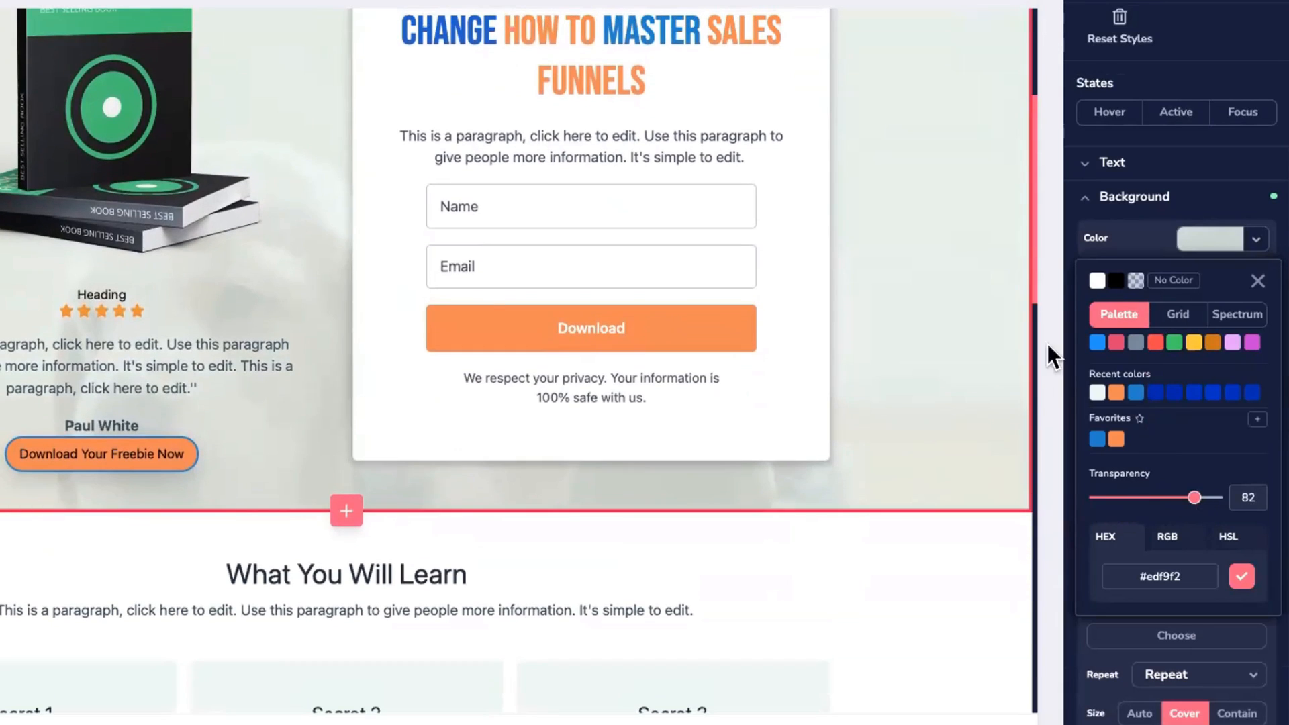
pyautogui.click(1116, 345)
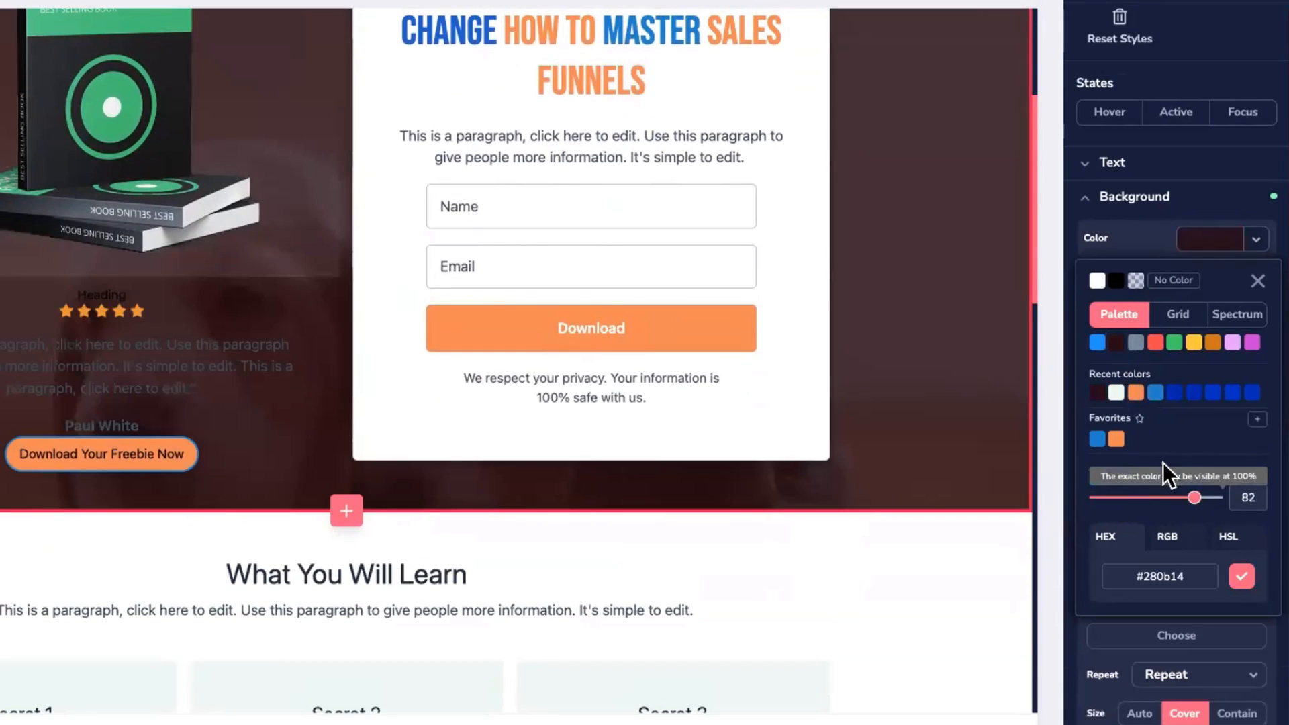
pyautogui.moveTo(1194, 497); pyautogui.dragTo(1134, 502)
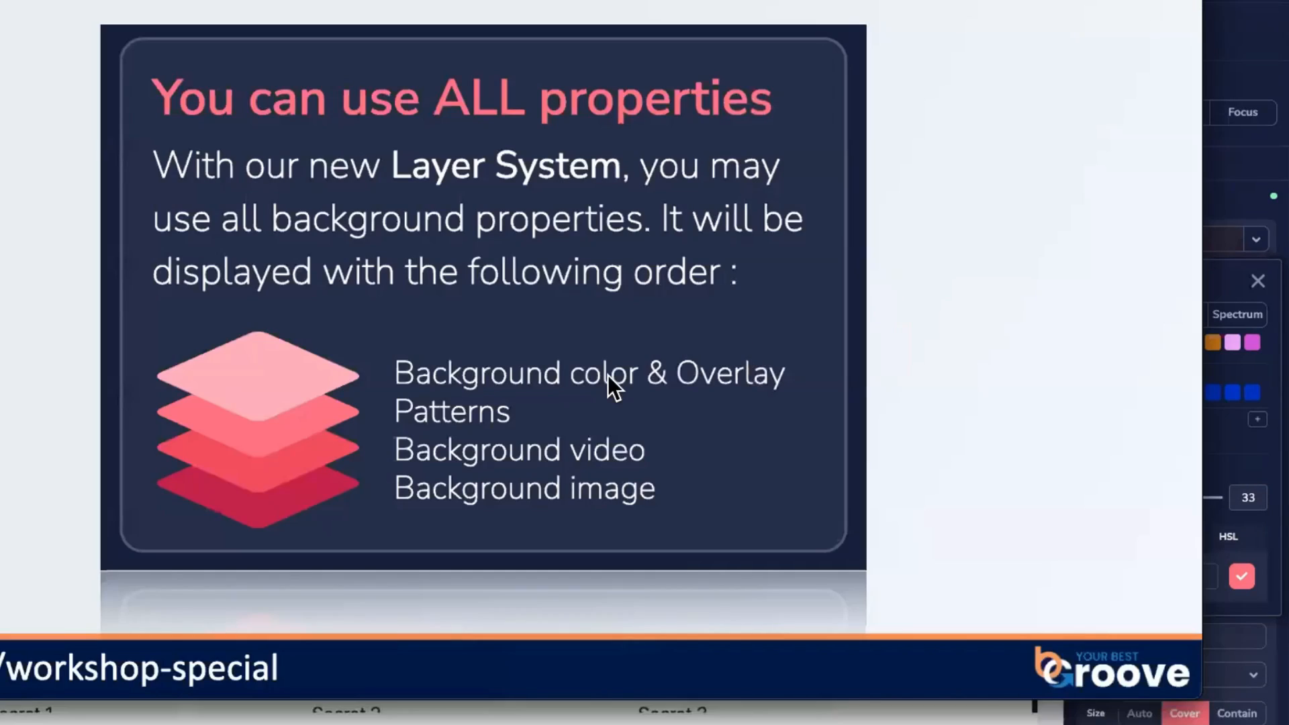
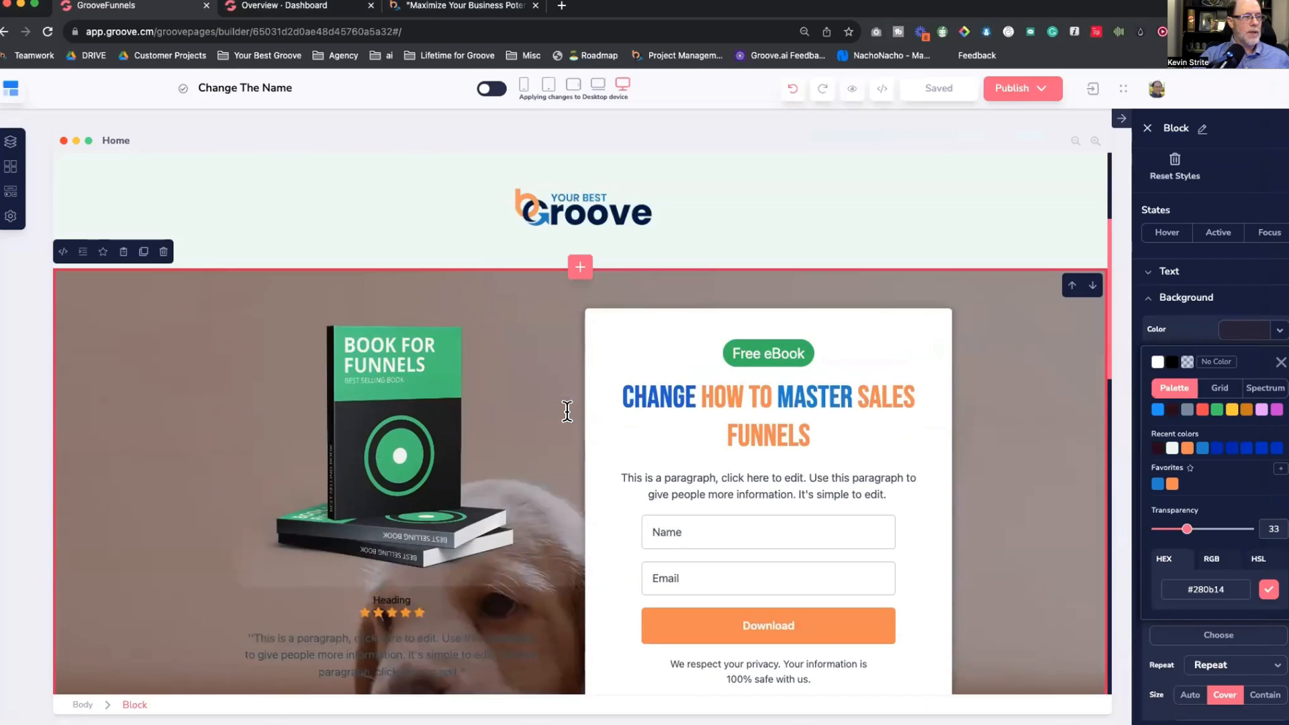
# Step: Review the hero's puppy photo under its dark #280b14 overlay, then bring up the application switcher
pyautogui.scroll(-8, 567, 412)
pyautogui.scroll(5, 566, 412)
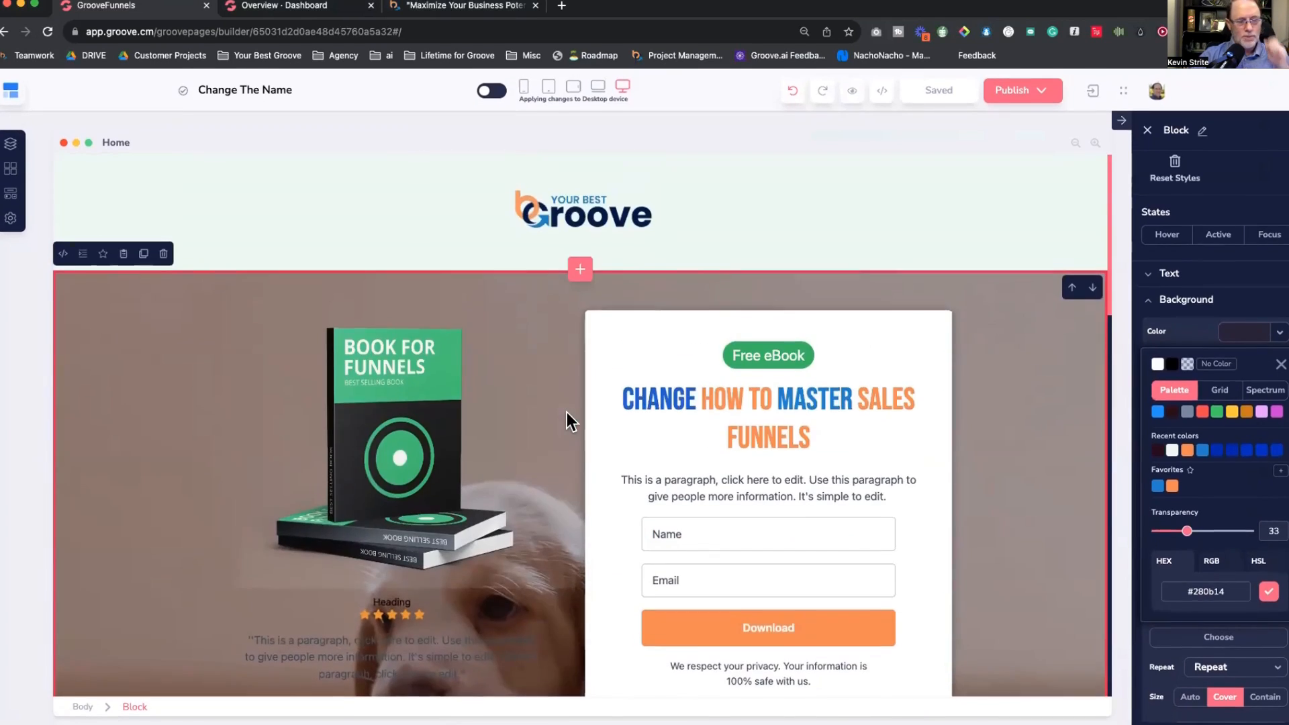
pyautogui.scroll(-3, 567, 412)
pyautogui.press('super+Tab')
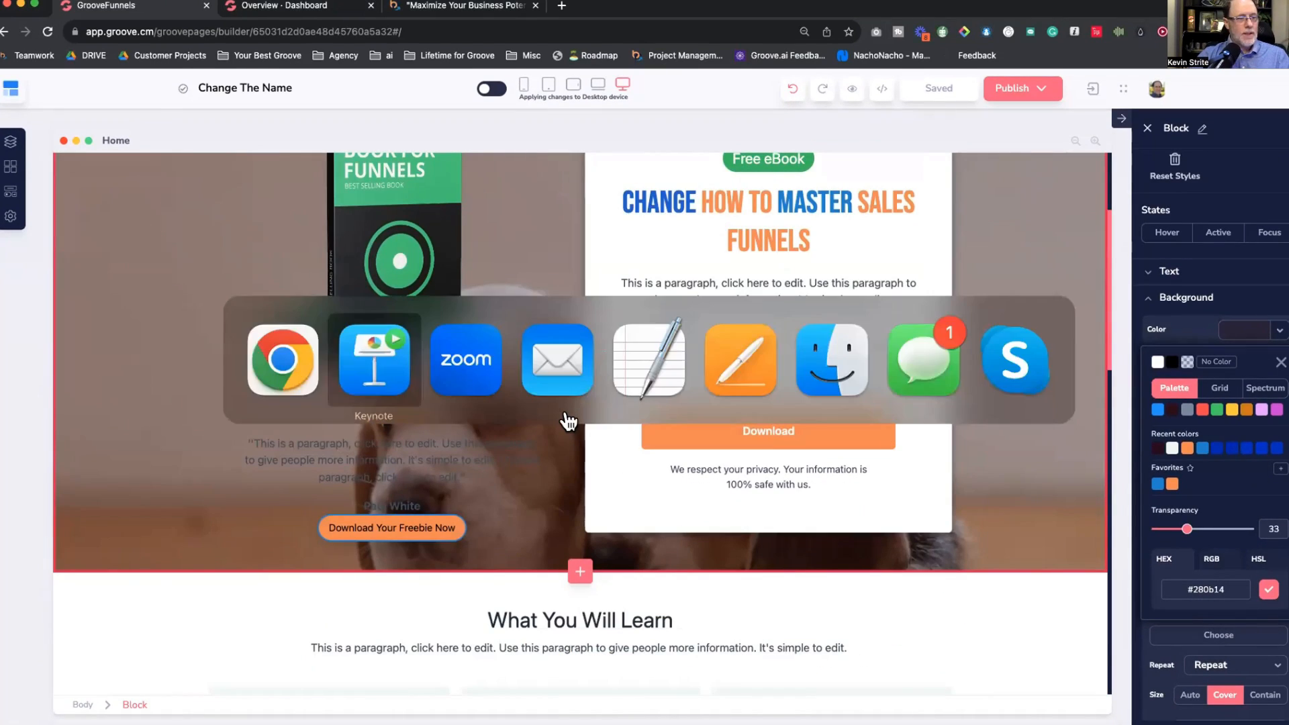
# Step: Delete the Name/Email/Download opt-in form-container from the Free eBook card
pyautogui.press('Escape')
pyautogui.click(765, 361)
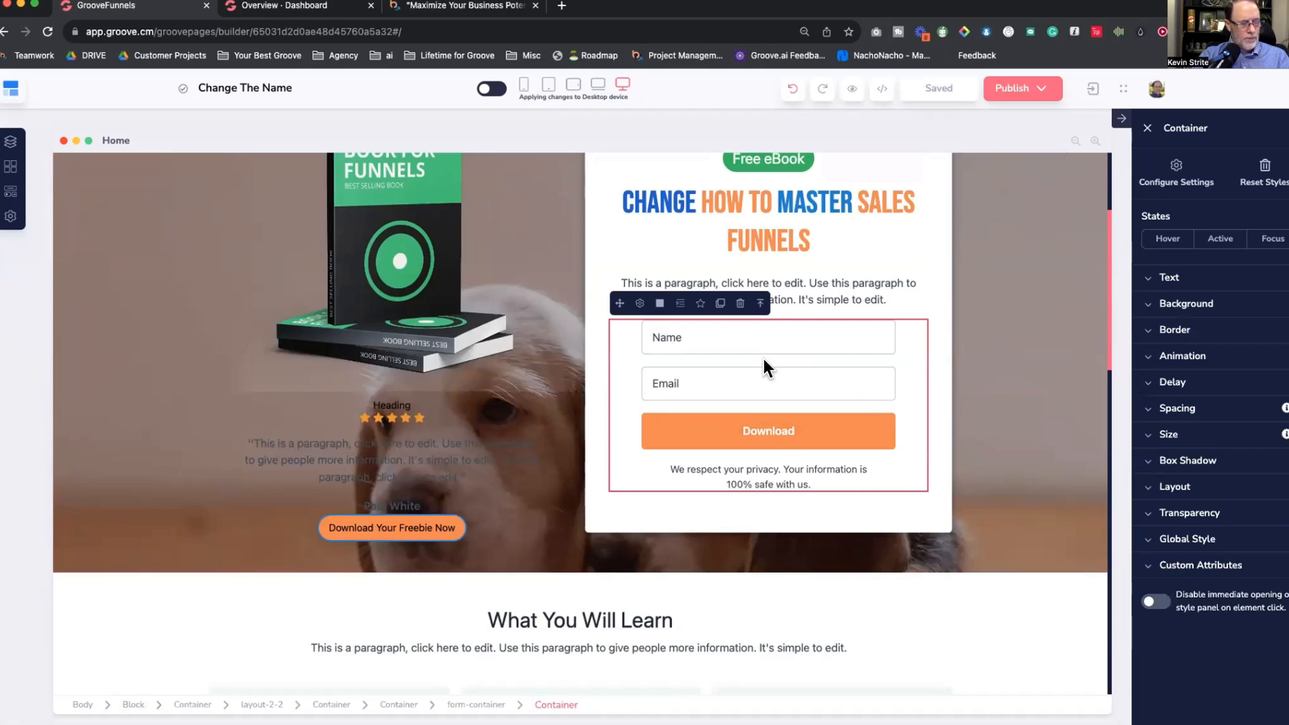
pyautogui.click(933, 296)
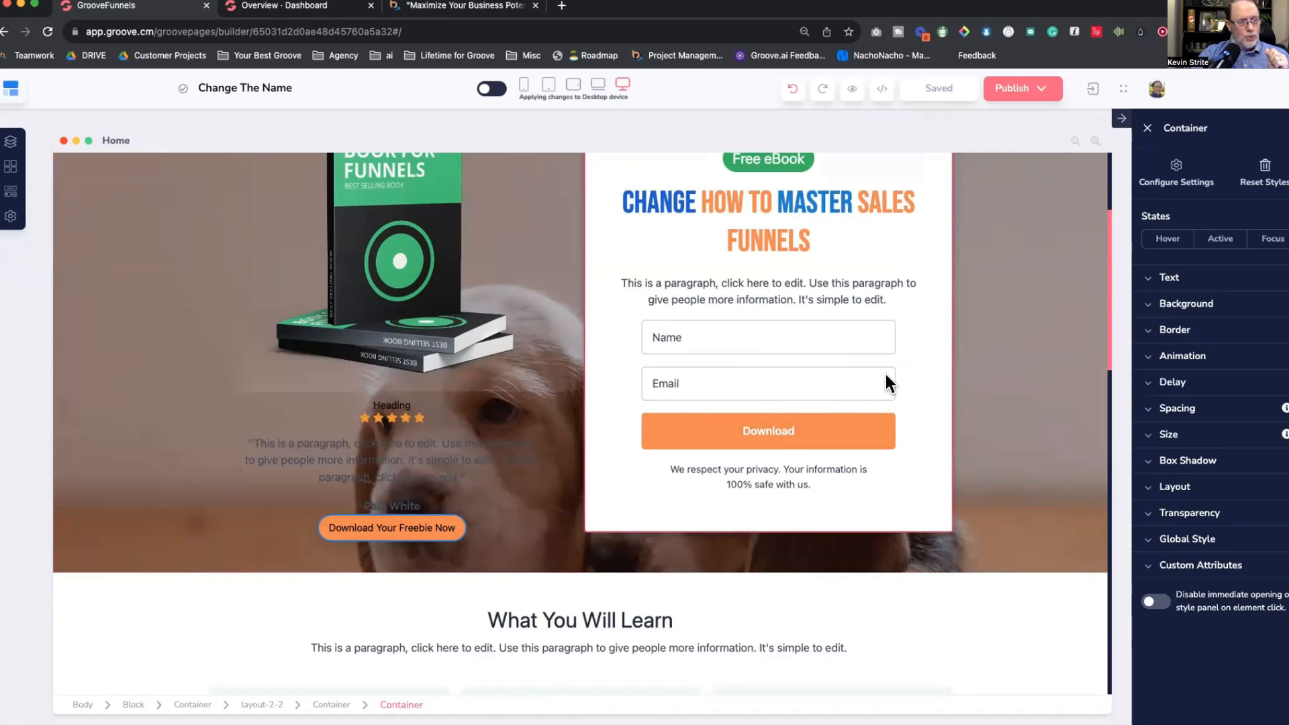
pyautogui.click(773, 363)
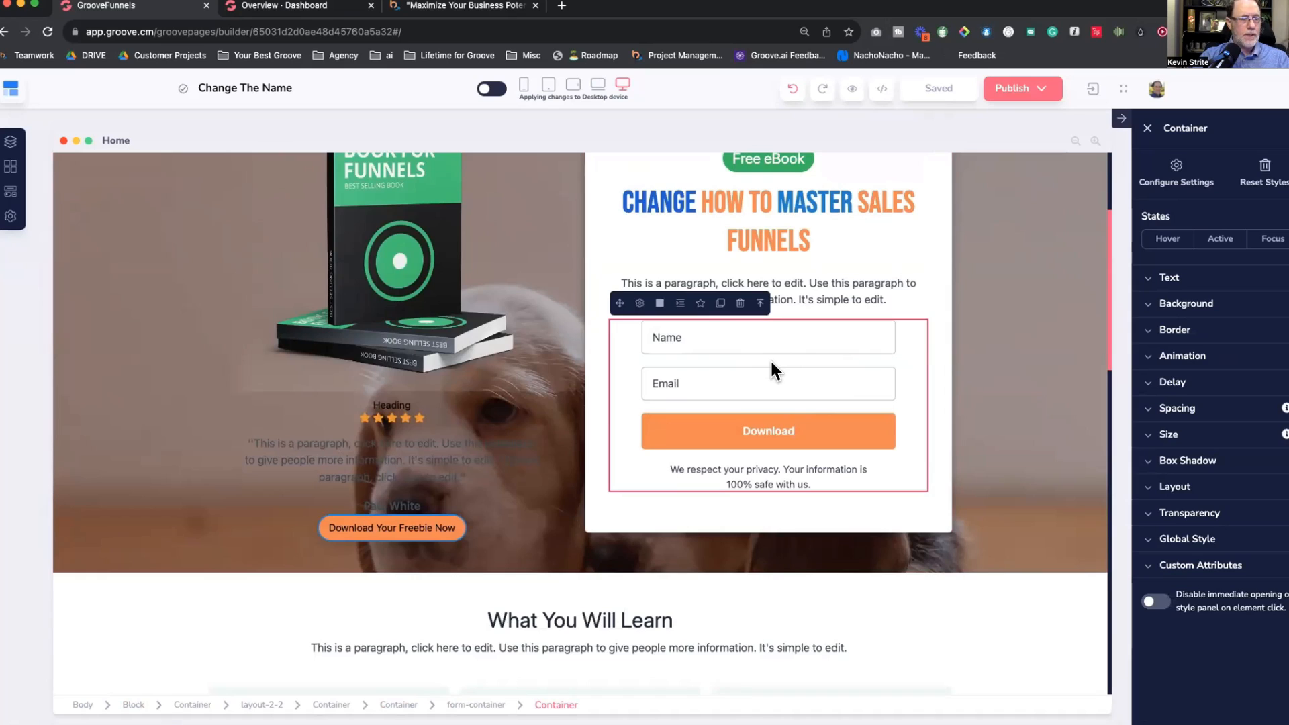
pyautogui.scroll(-2, 772, 363)
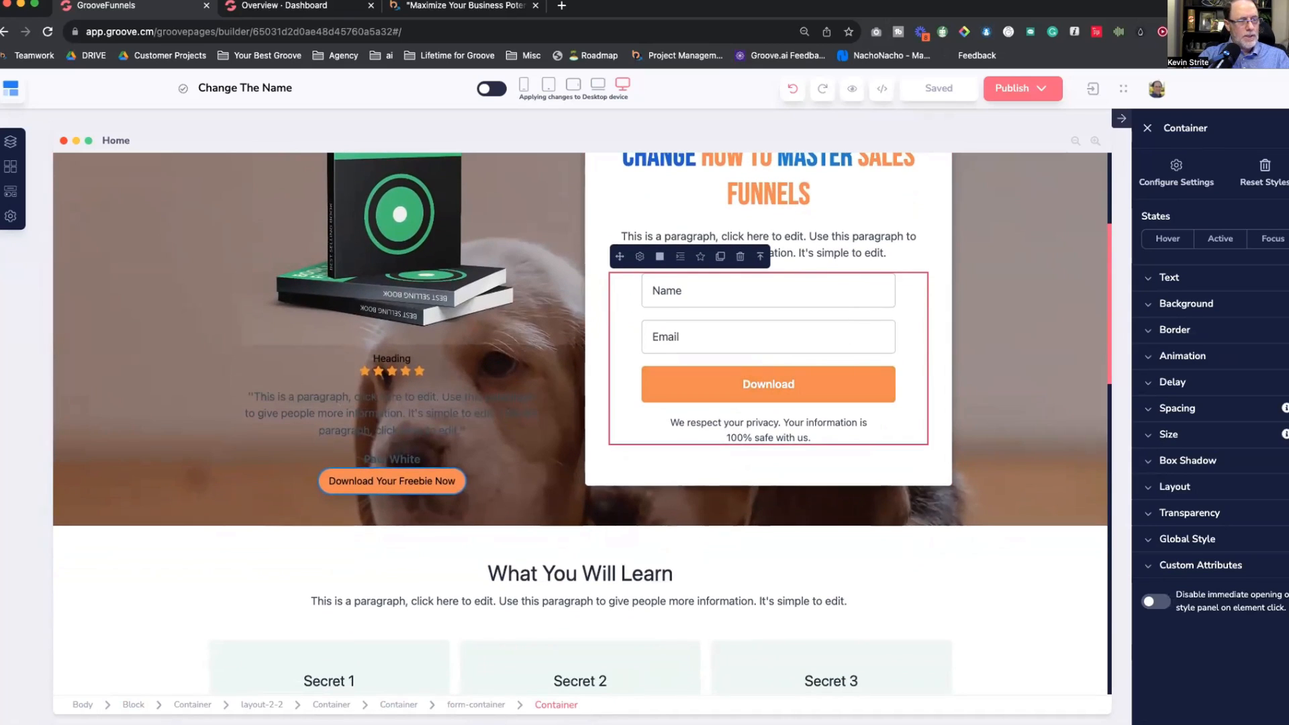
pyautogui.click(476, 705)
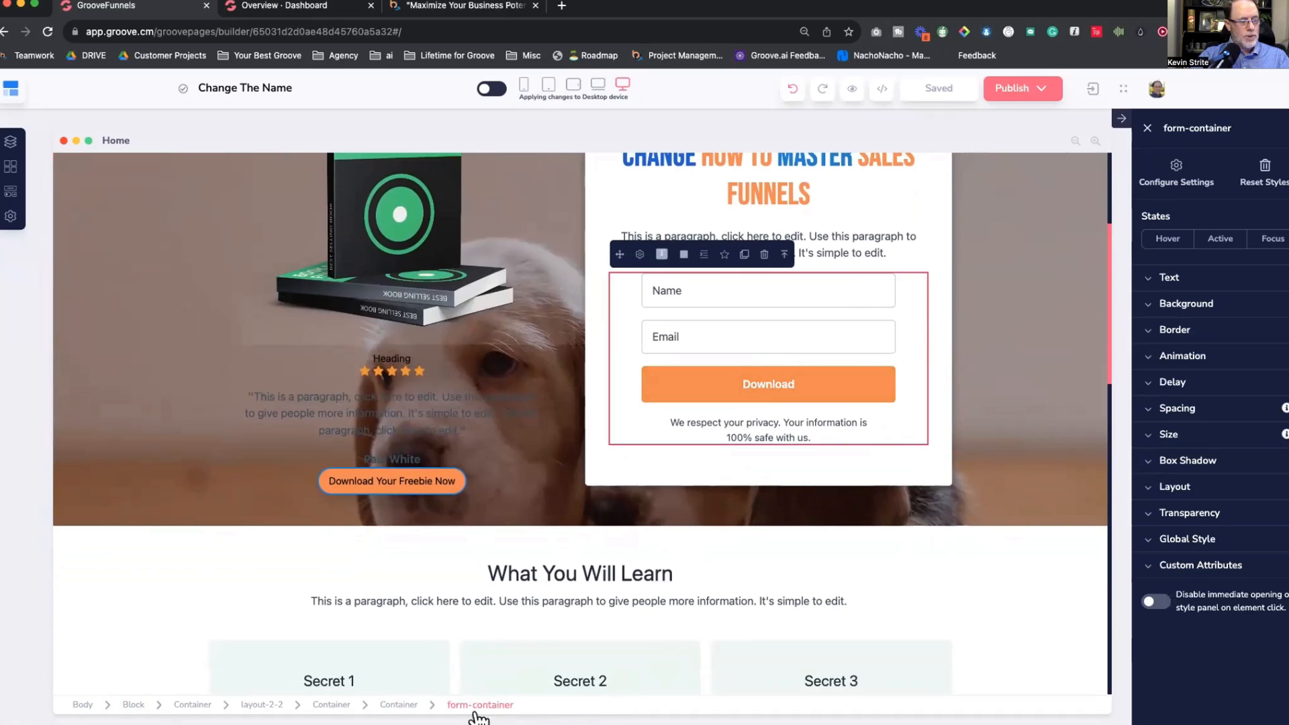
pyautogui.click(764, 254)
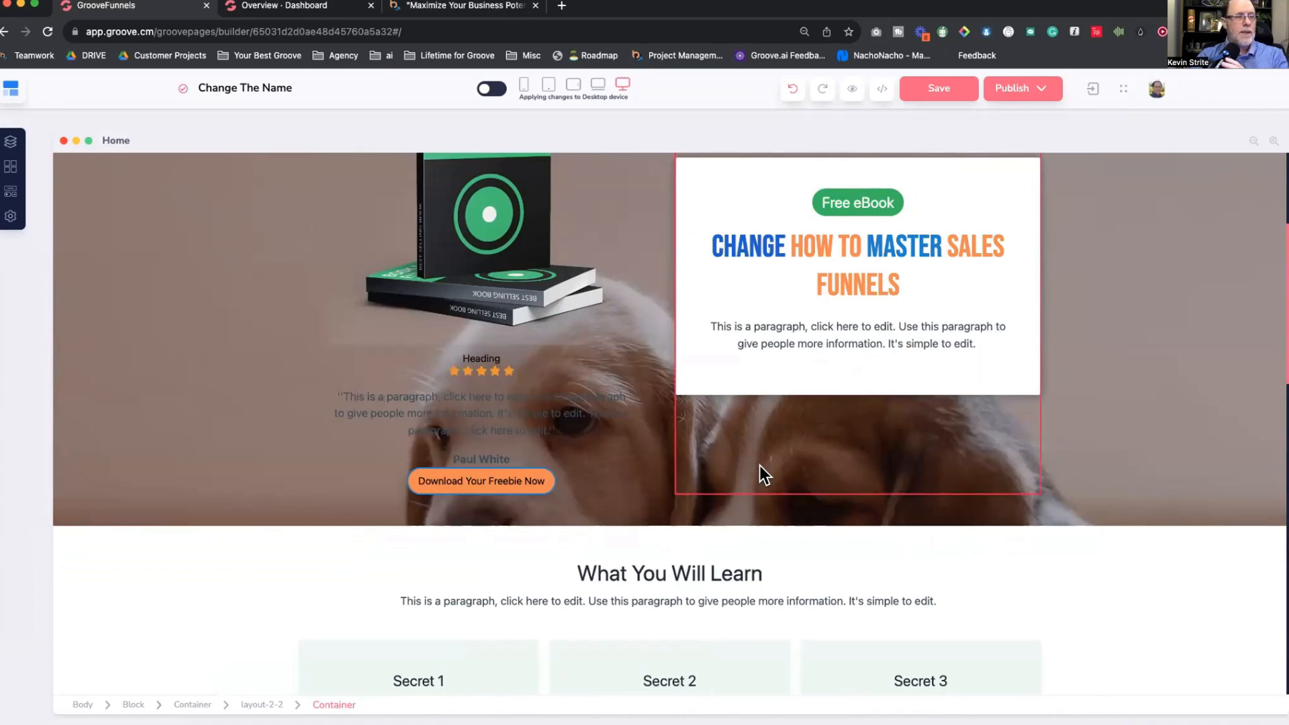
pyautogui.click(203, 247)
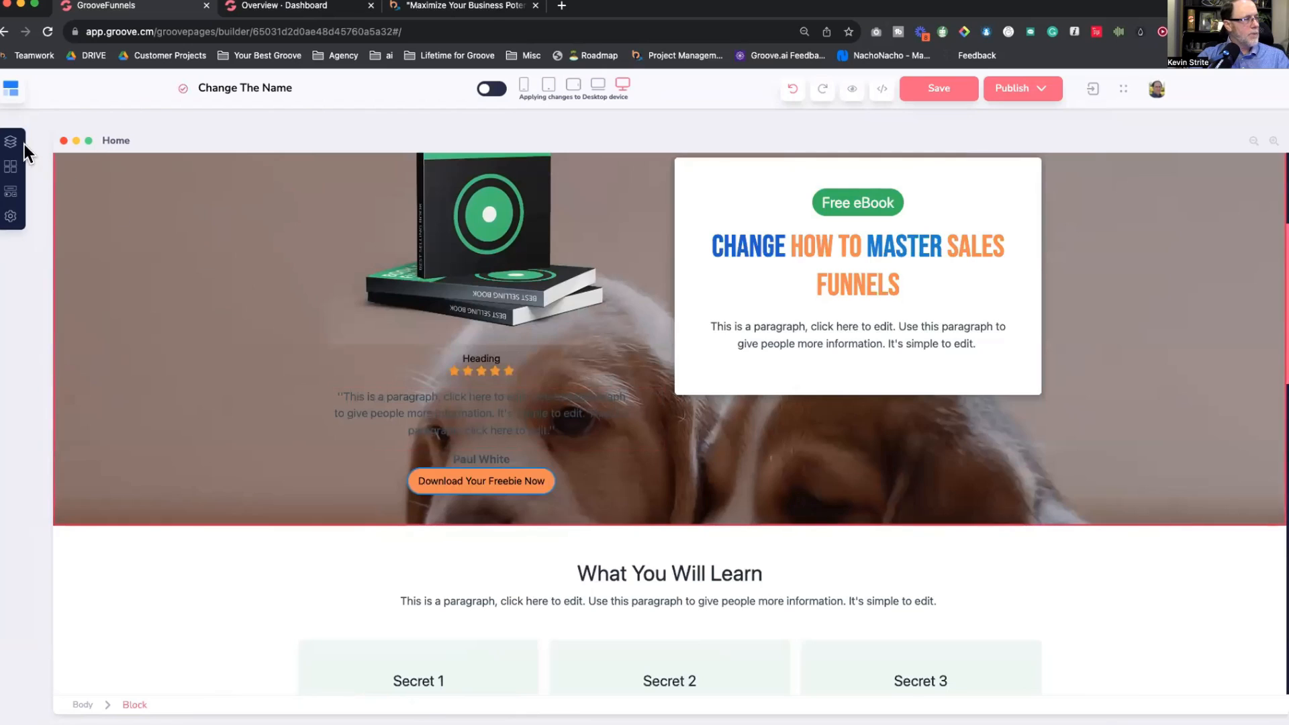
# Step: Drag a GrooveMail Form from Groove Apps into the eBook card below the paragraph
pyautogui.click(11, 196)
pyautogui.click(75, 174)
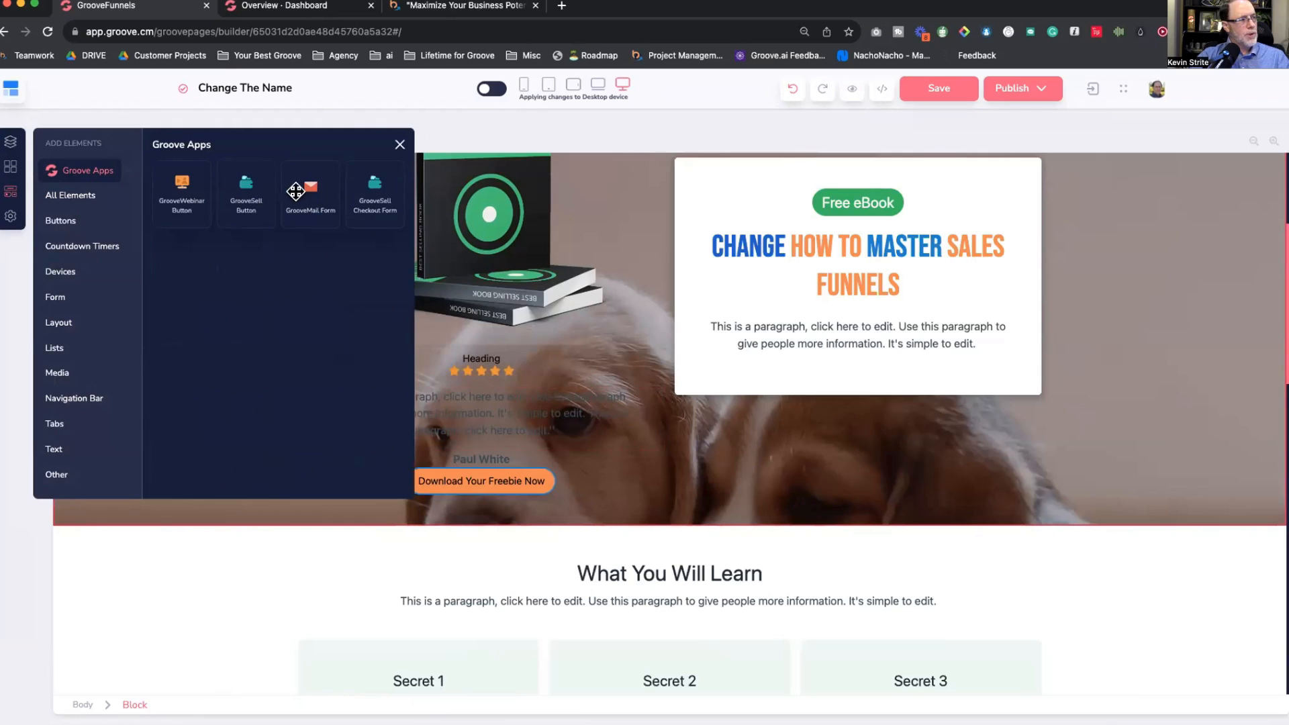
pyautogui.moveTo(302, 189); pyautogui.dragTo(856, 349)
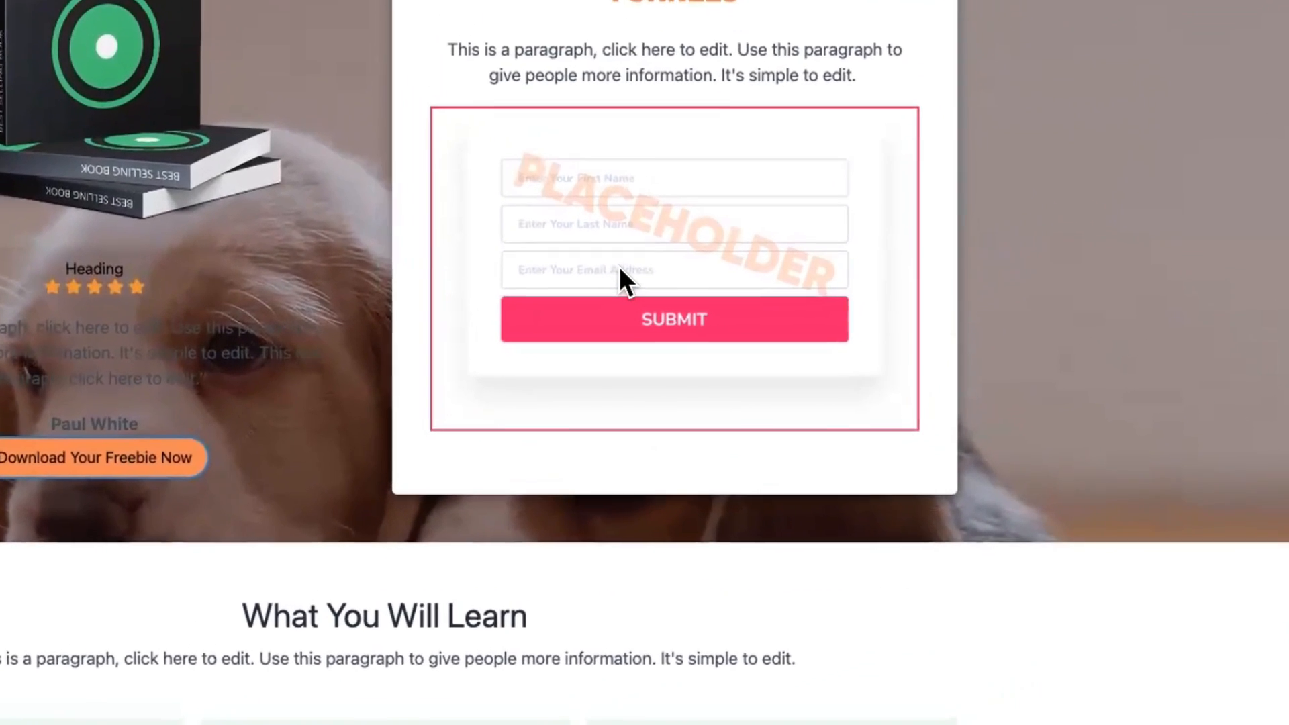
pyautogui.click(615, 264)
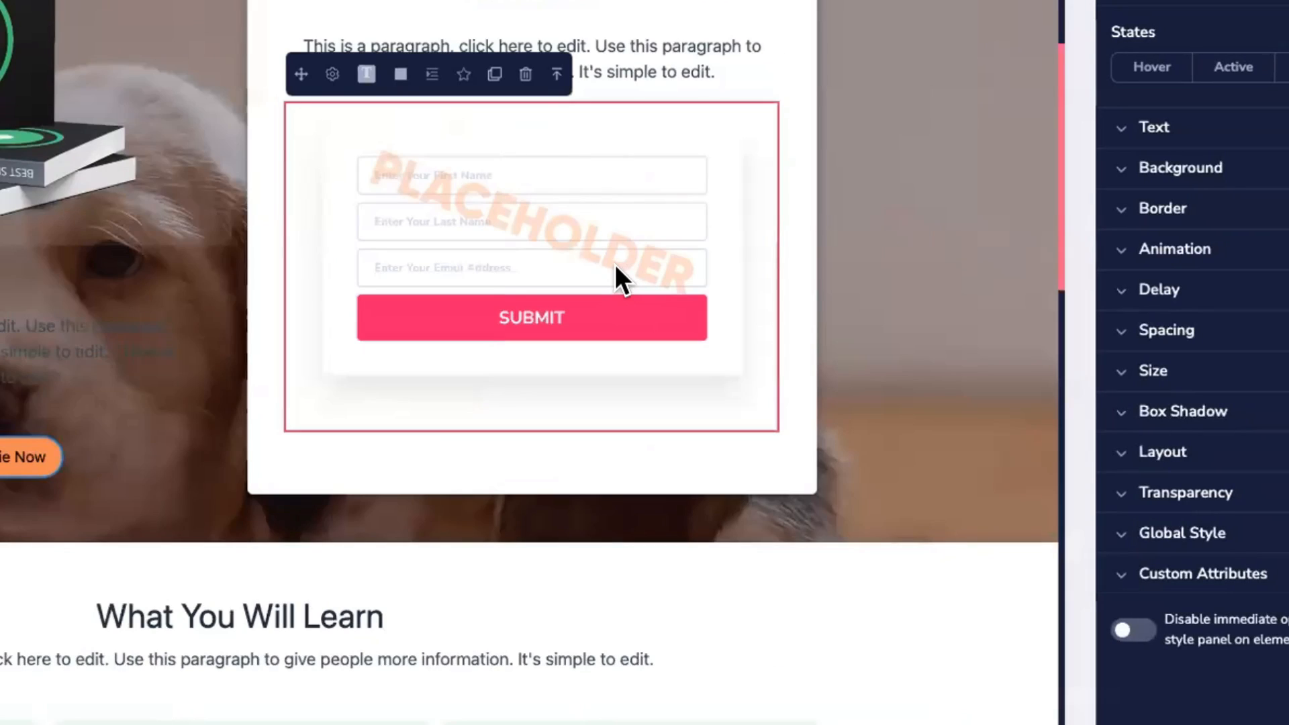
# Step: Set the card's GrooveMail form to September 2023 with presets off and apply it
pyautogui.click(330, 73)
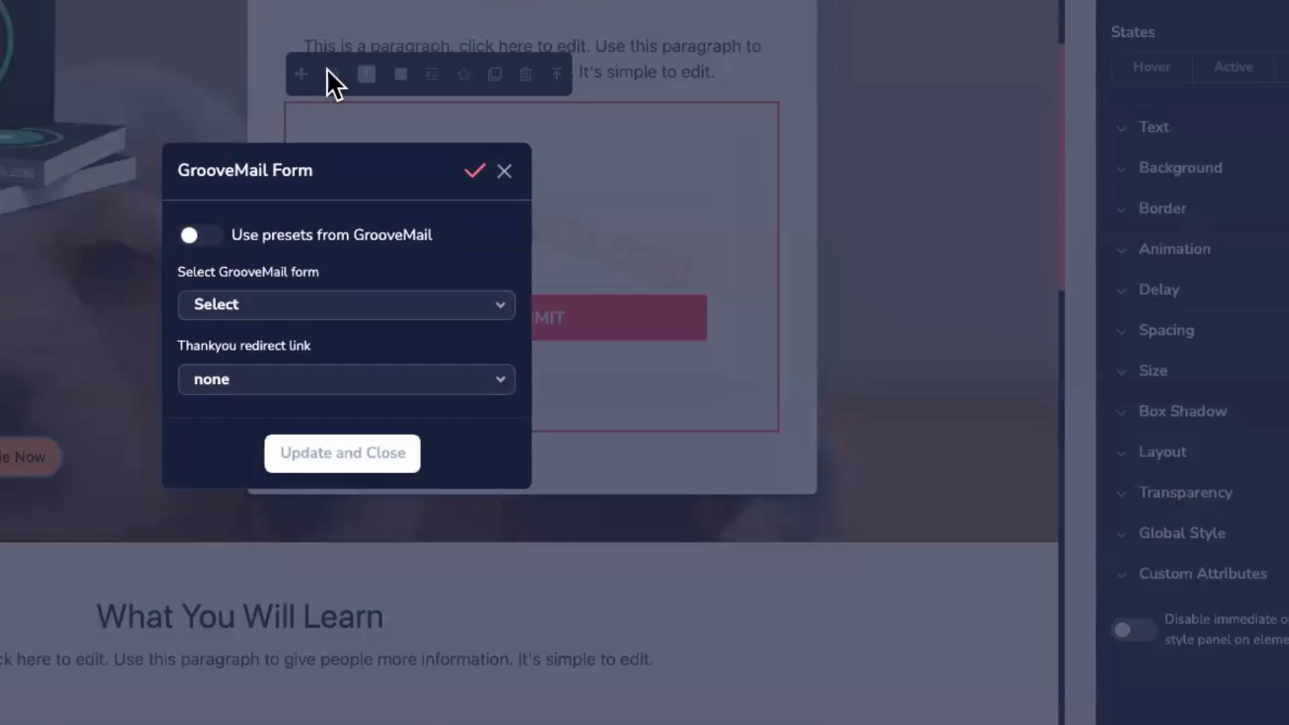
pyautogui.click(264, 310)
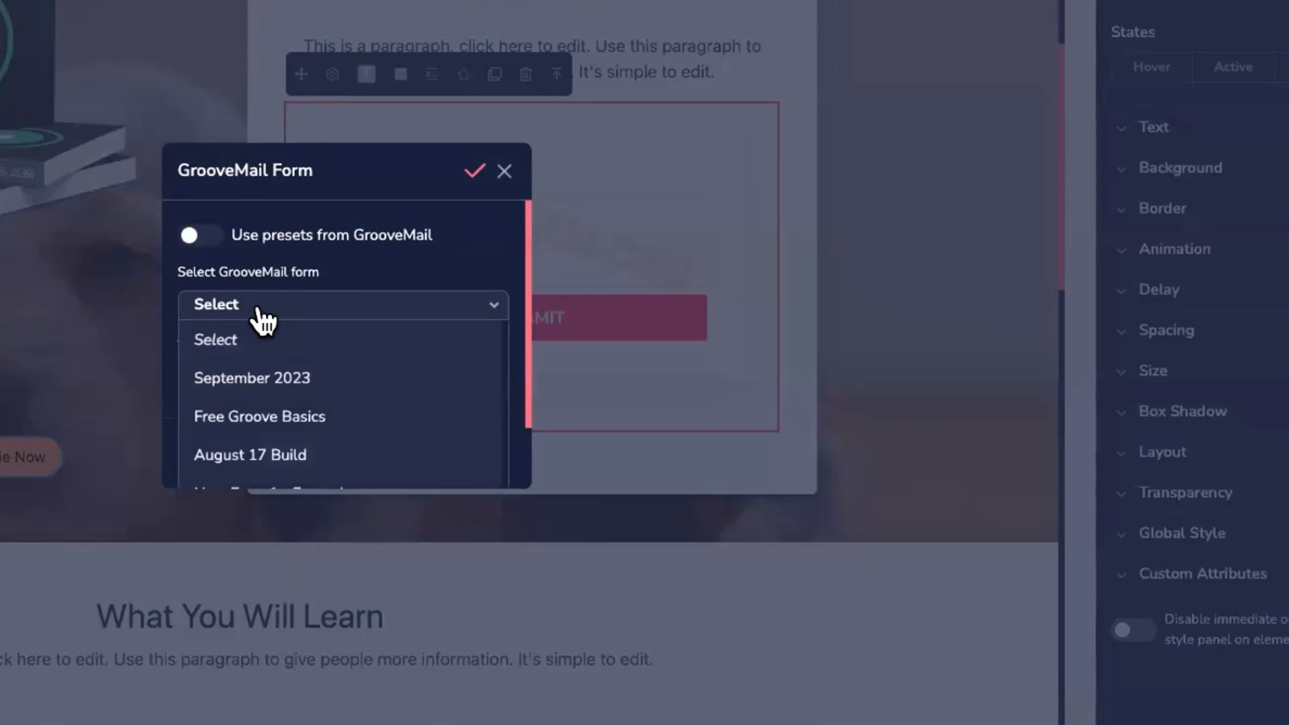
pyautogui.click(260, 376)
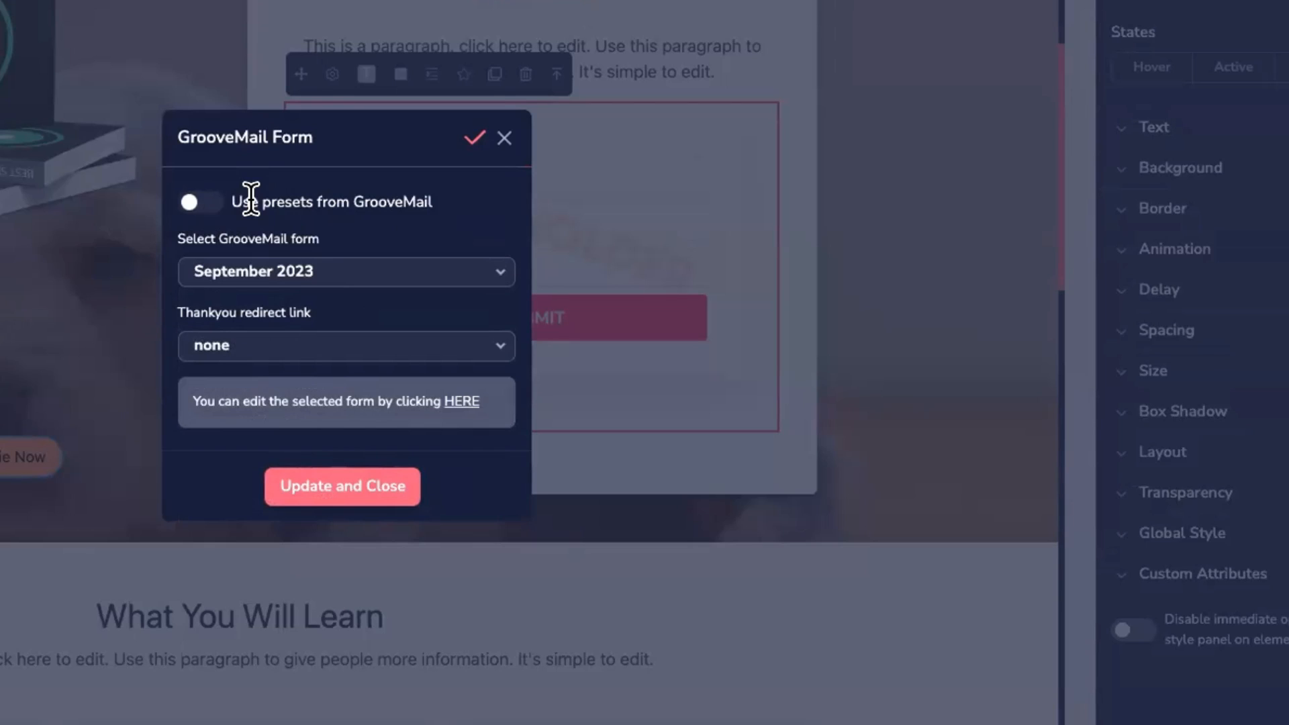
pyautogui.click(205, 203)
pyautogui.click(247, 347)
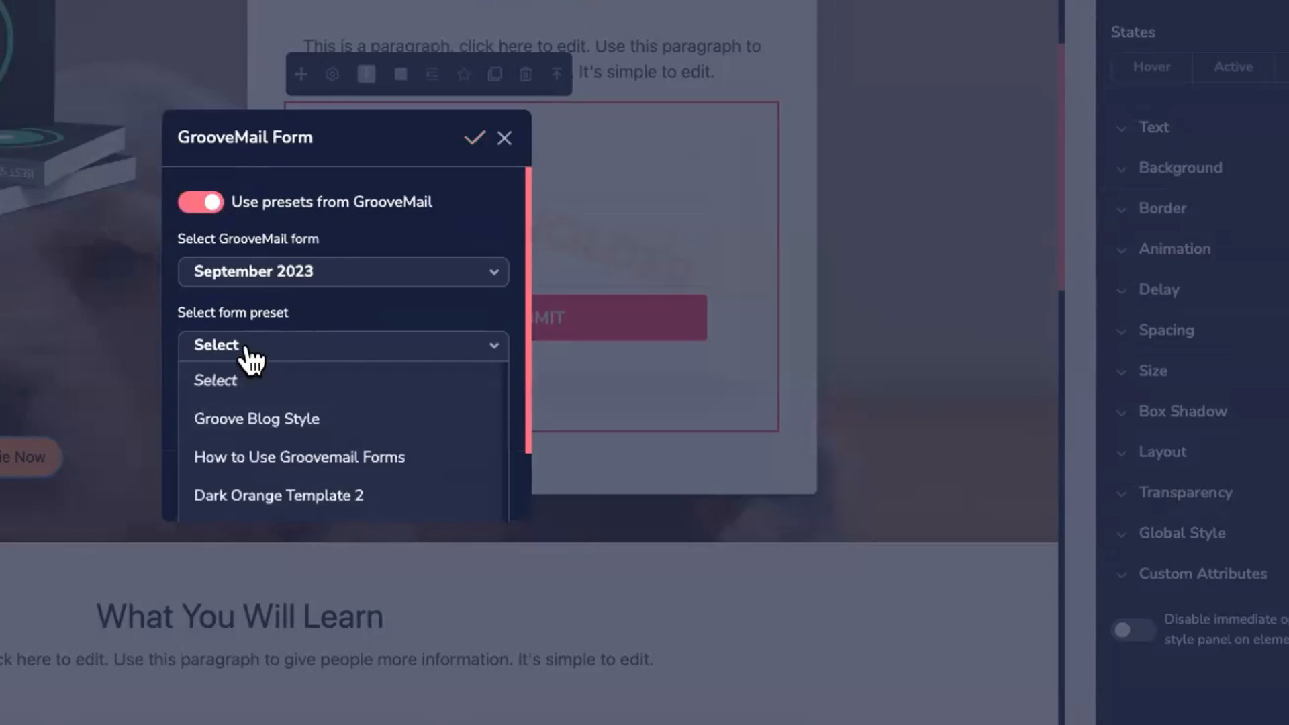
pyautogui.scroll(-1, 276, 403)
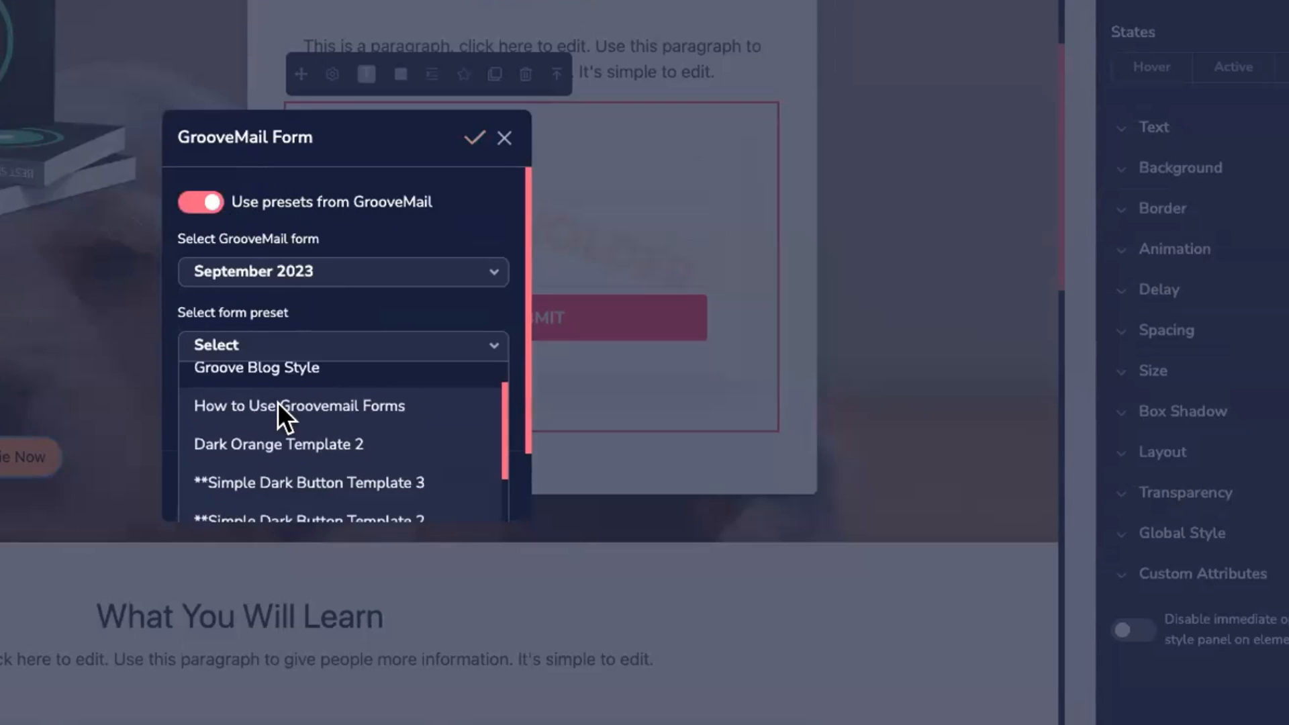
pyautogui.scroll(-6, 276, 401)
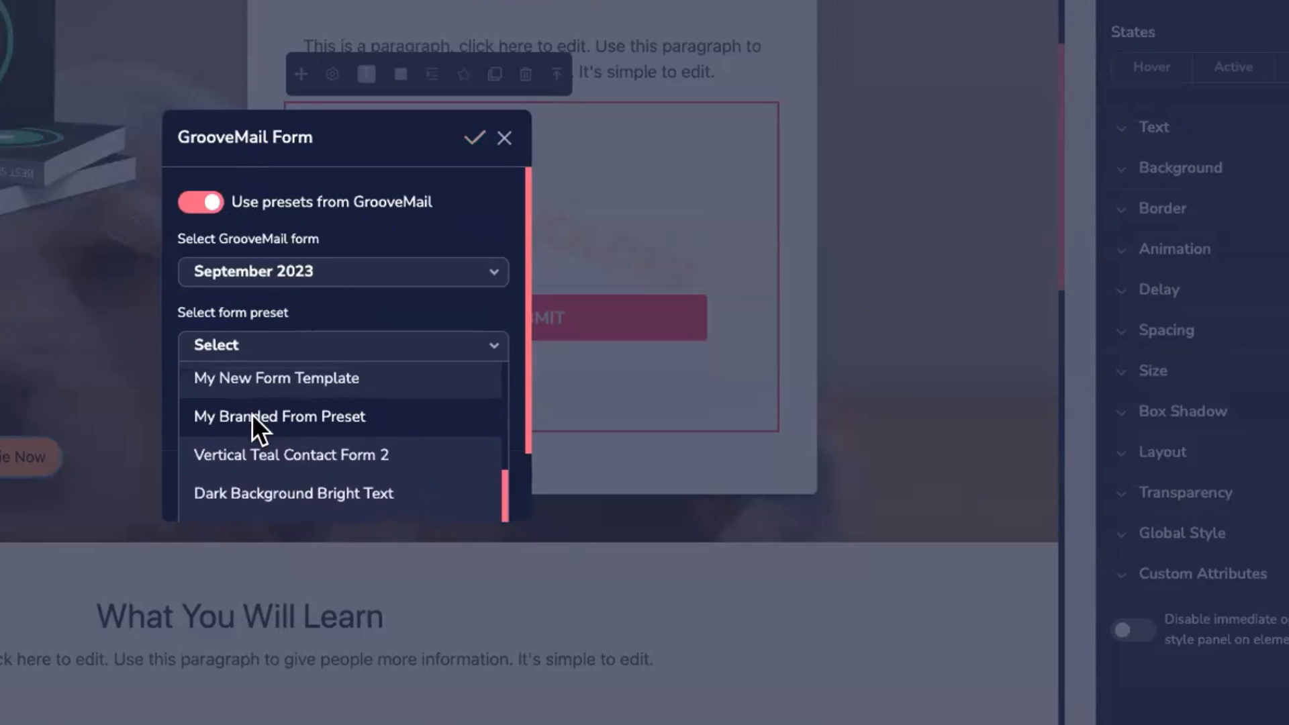
pyautogui.click(279, 418)
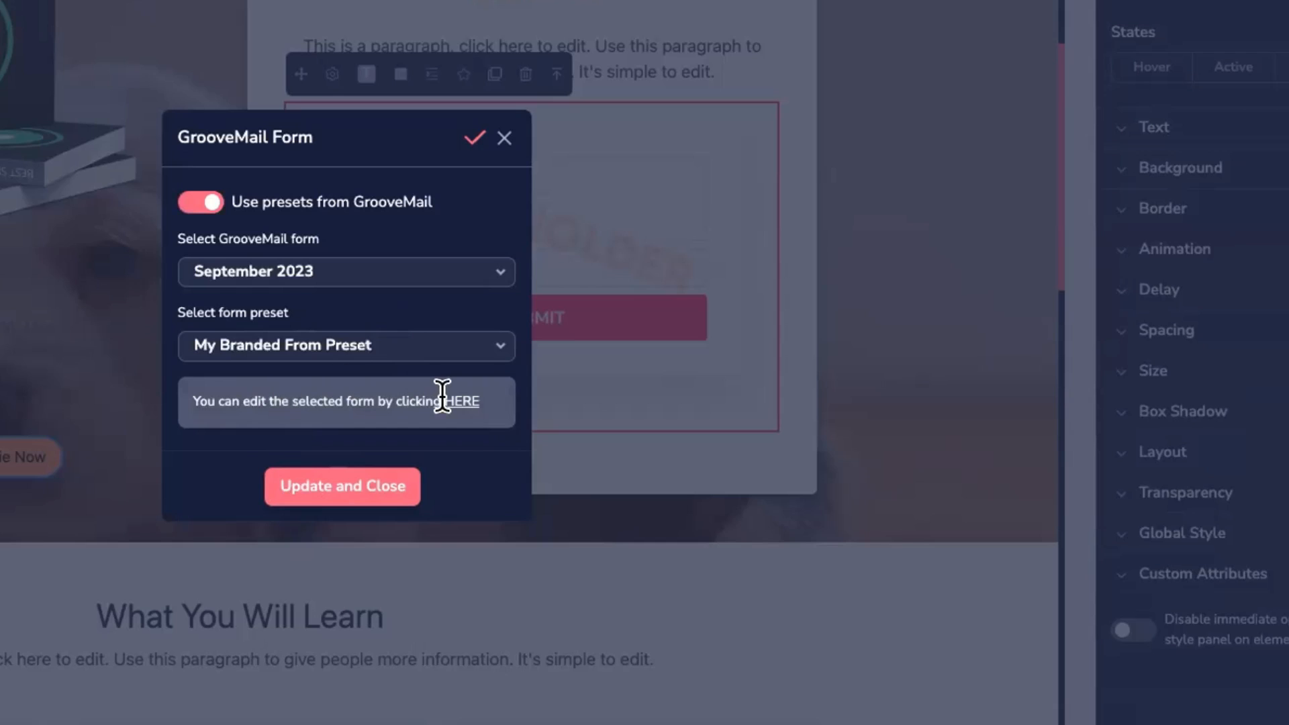
pyautogui.click(200, 202)
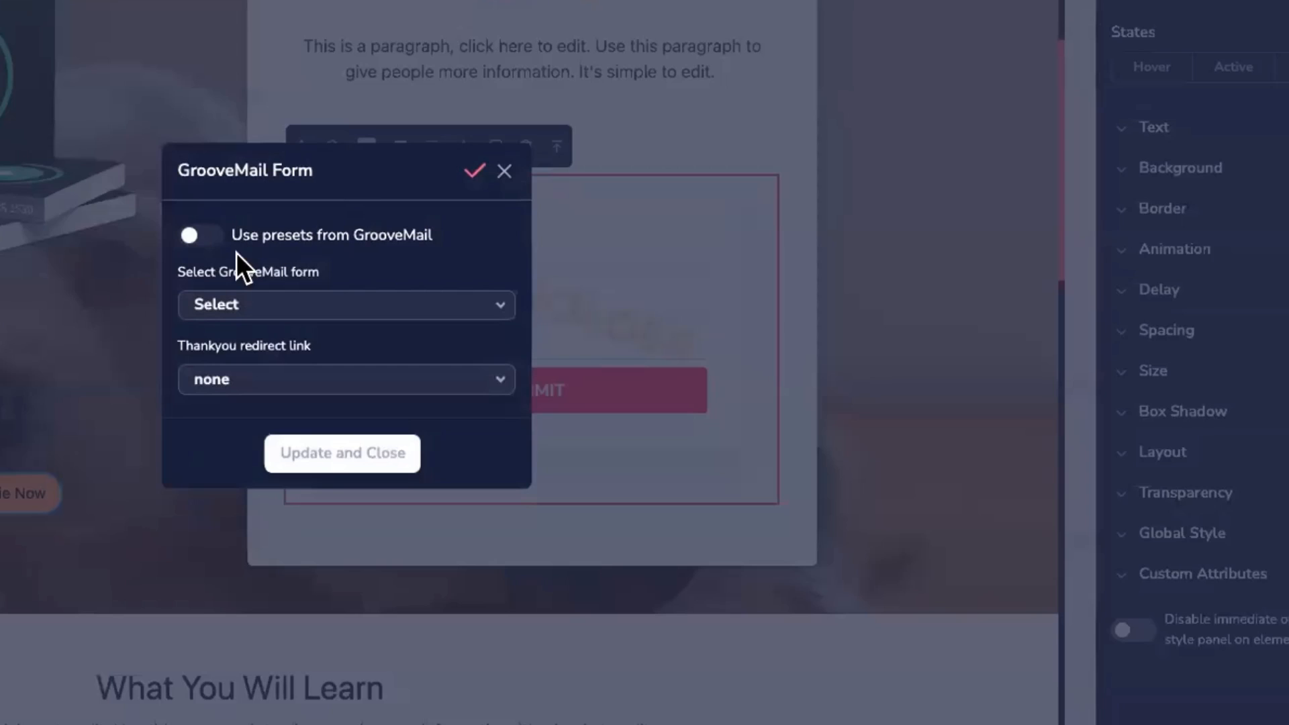
pyautogui.click(269, 306)
pyautogui.click(272, 373)
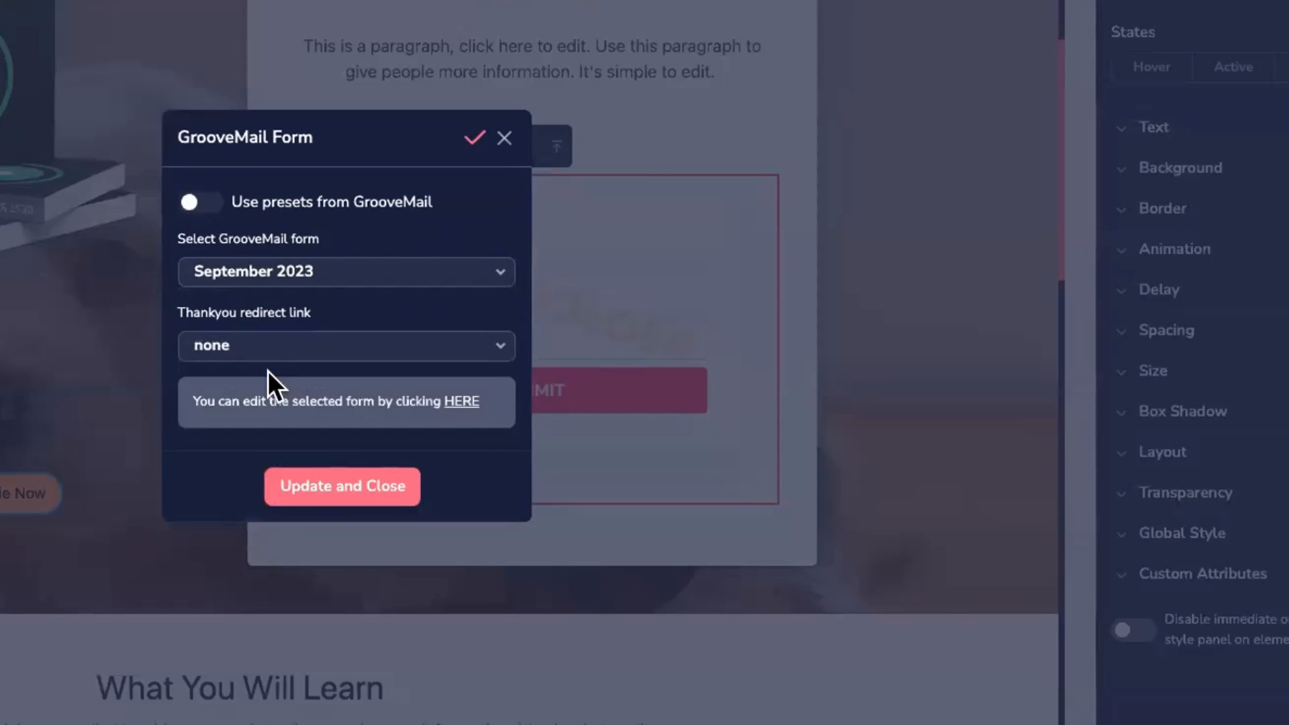
pyautogui.click(252, 353)
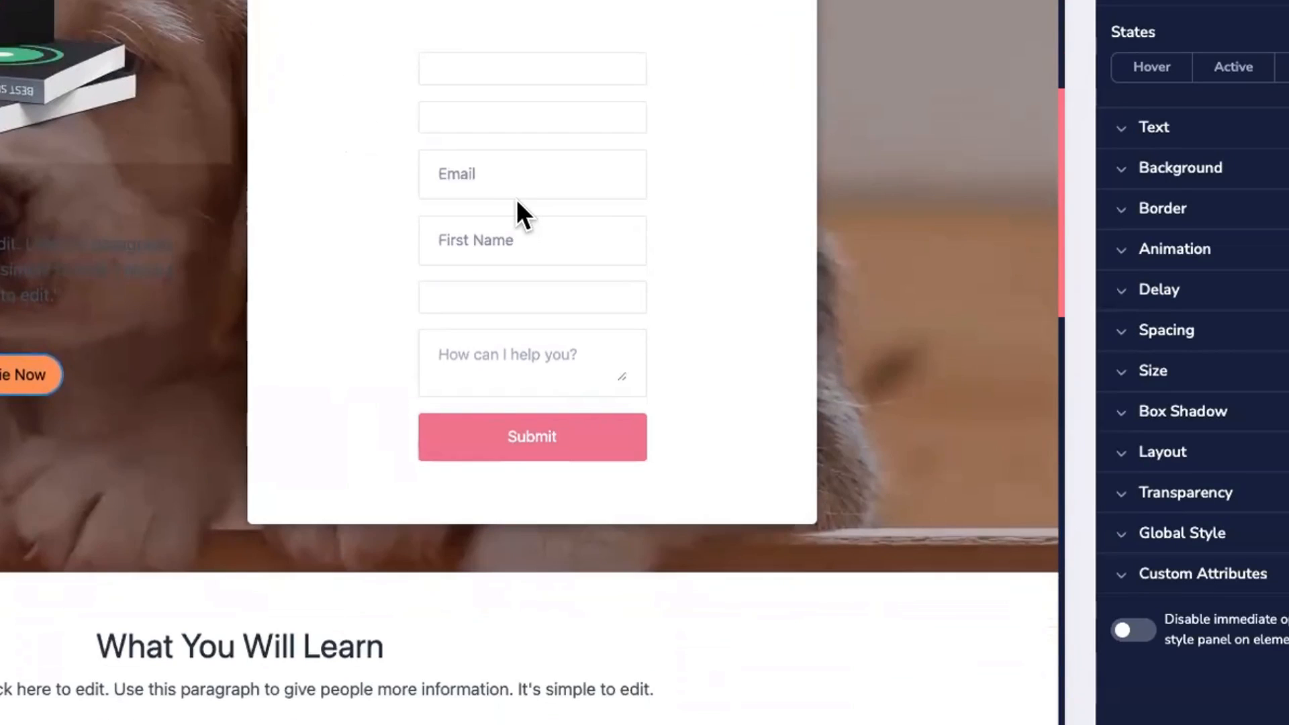
pyautogui.click(525, 205)
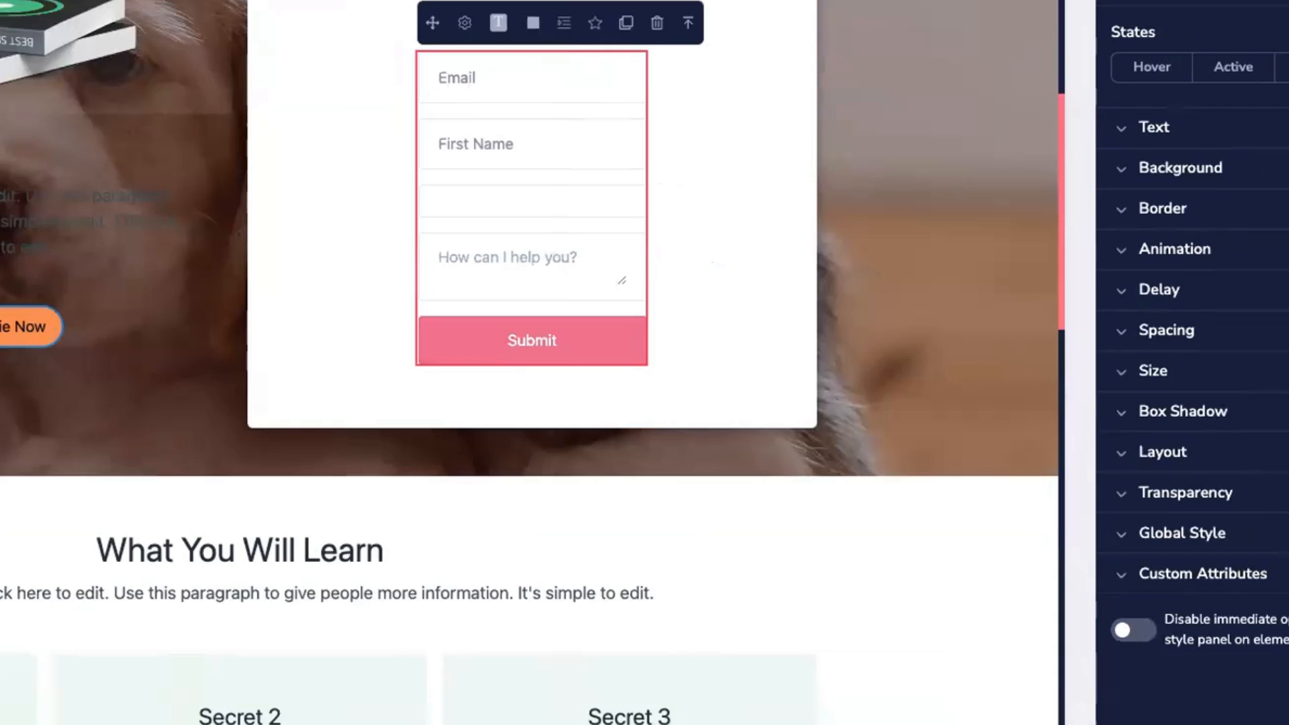
pyautogui.click(1175, 373)
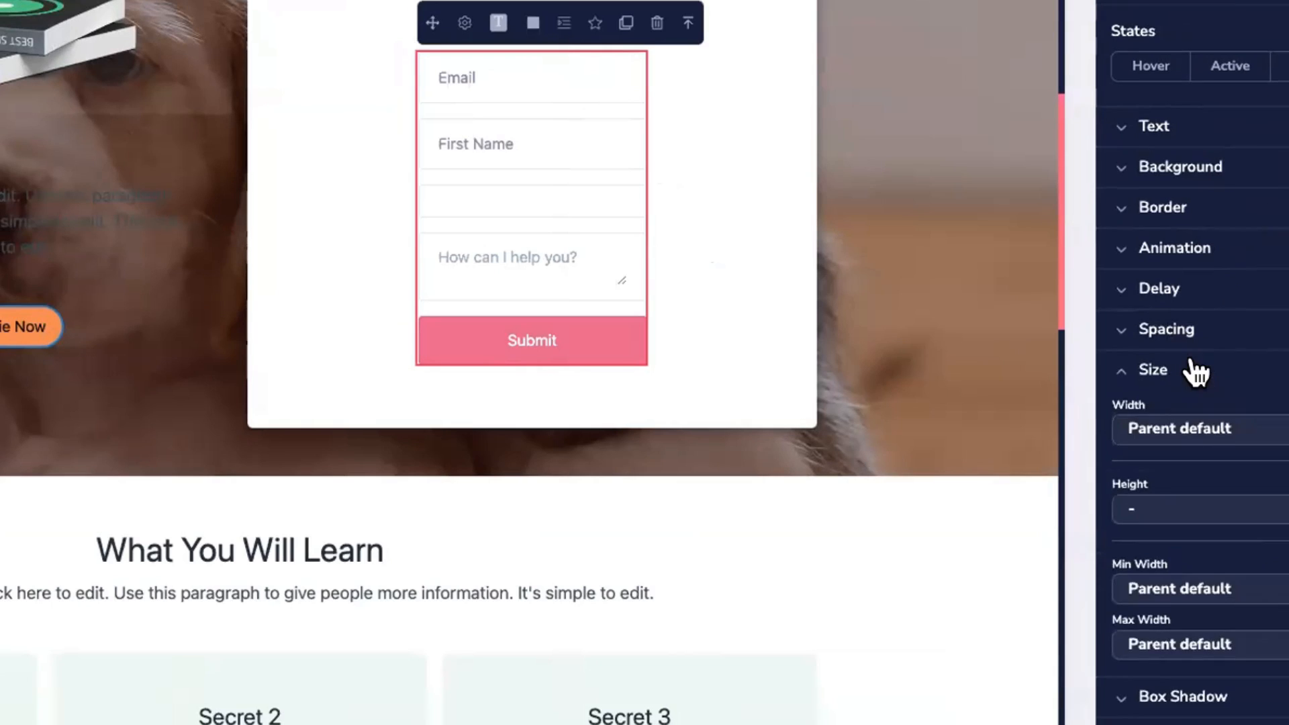
pyautogui.scroll(-2, 1198, 309)
pyautogui.click(1199, 310)
pyautogui.click(1195, 433)
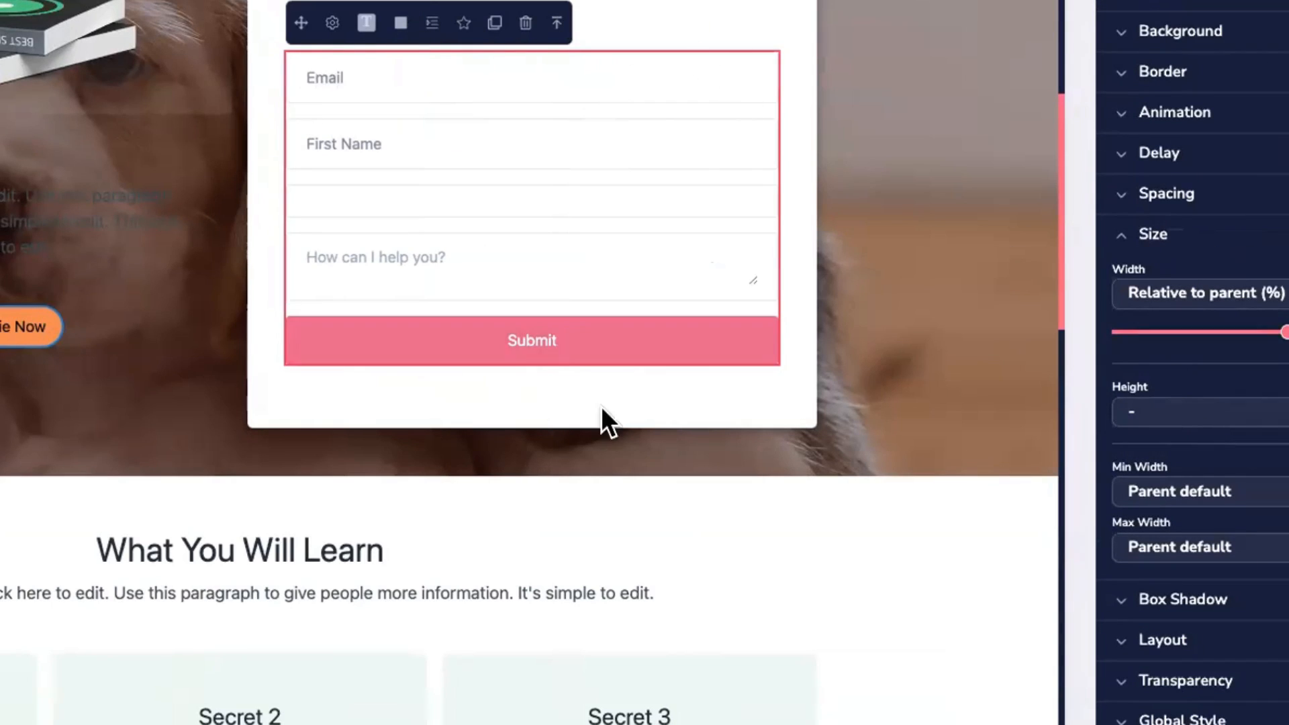
pyautogui.click(564, 94)
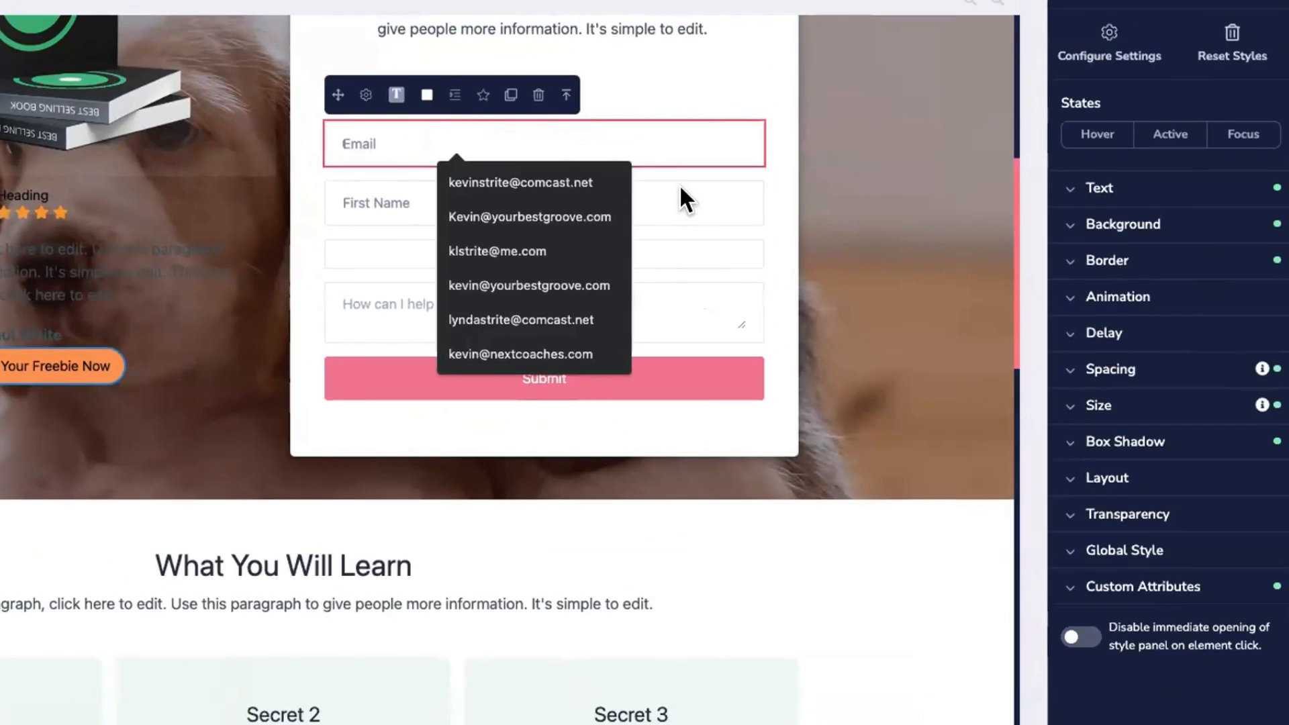
pyautogui.click(678, 201)
pyautogui.click(665, 252)
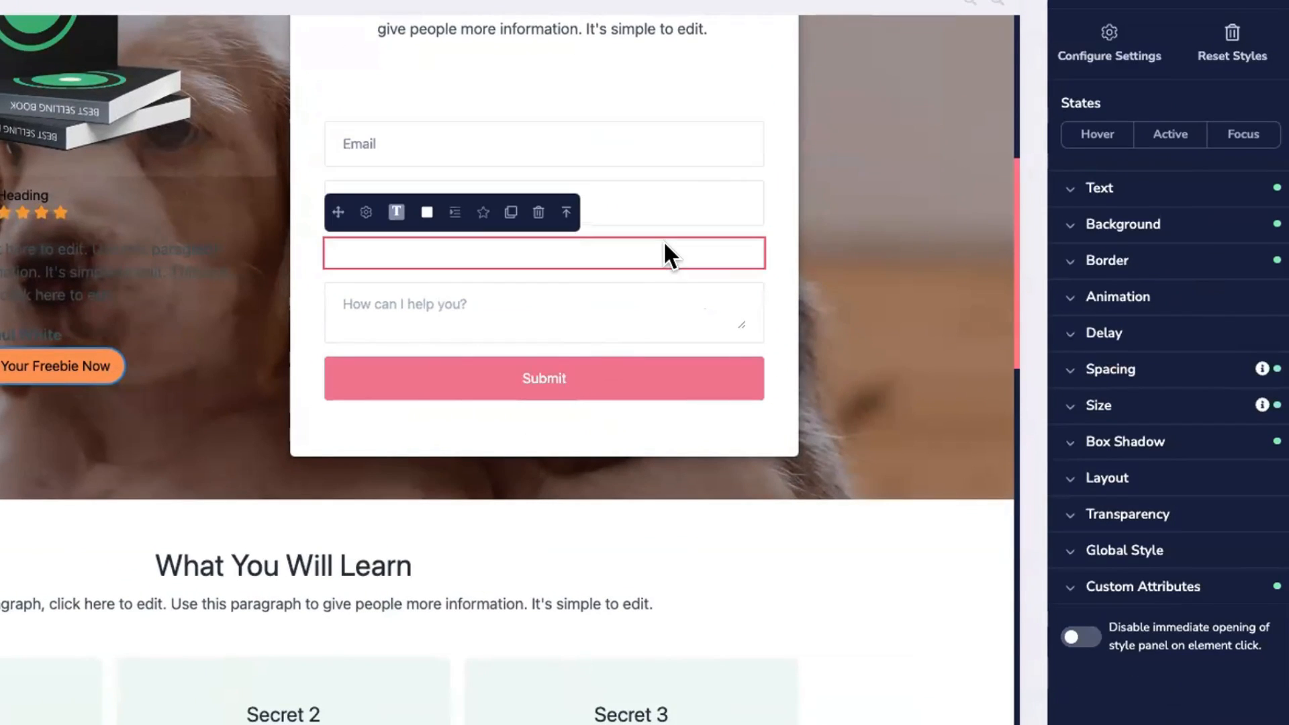
pyautogui.click(538, 213)
pyautogui.click(484, 377)
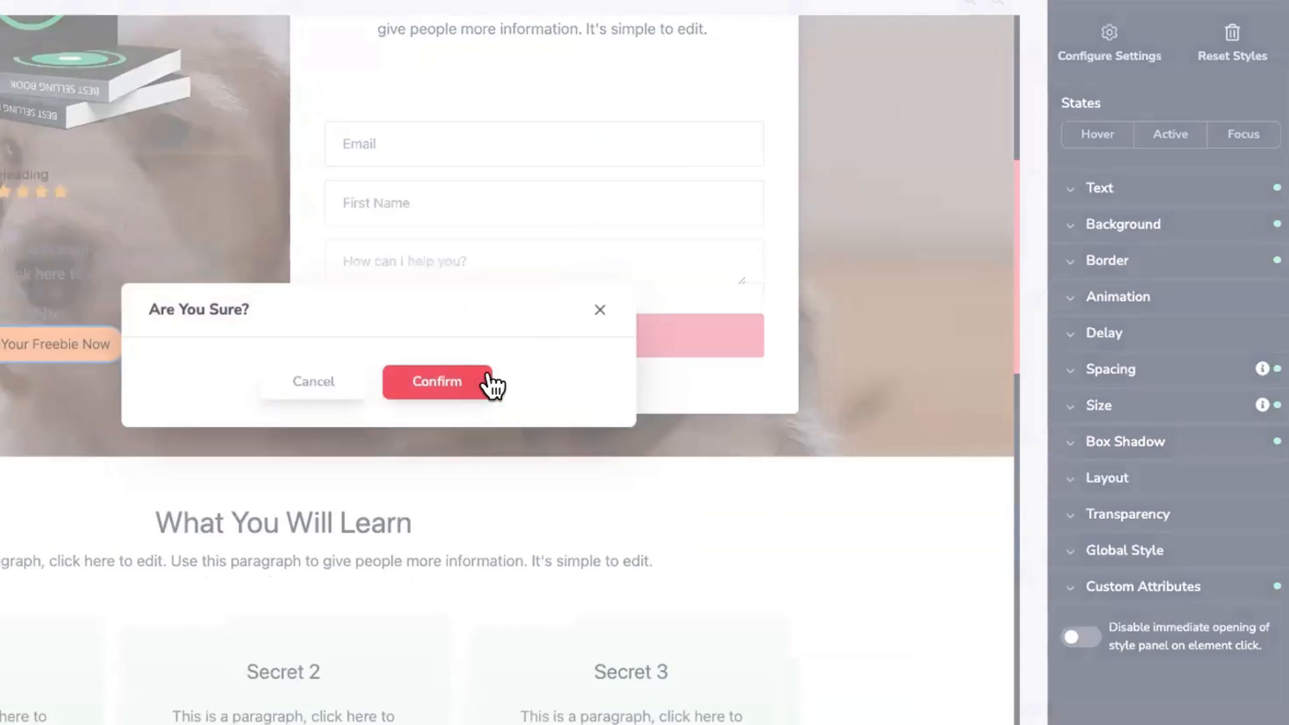
pyautogui.click(515, 356)
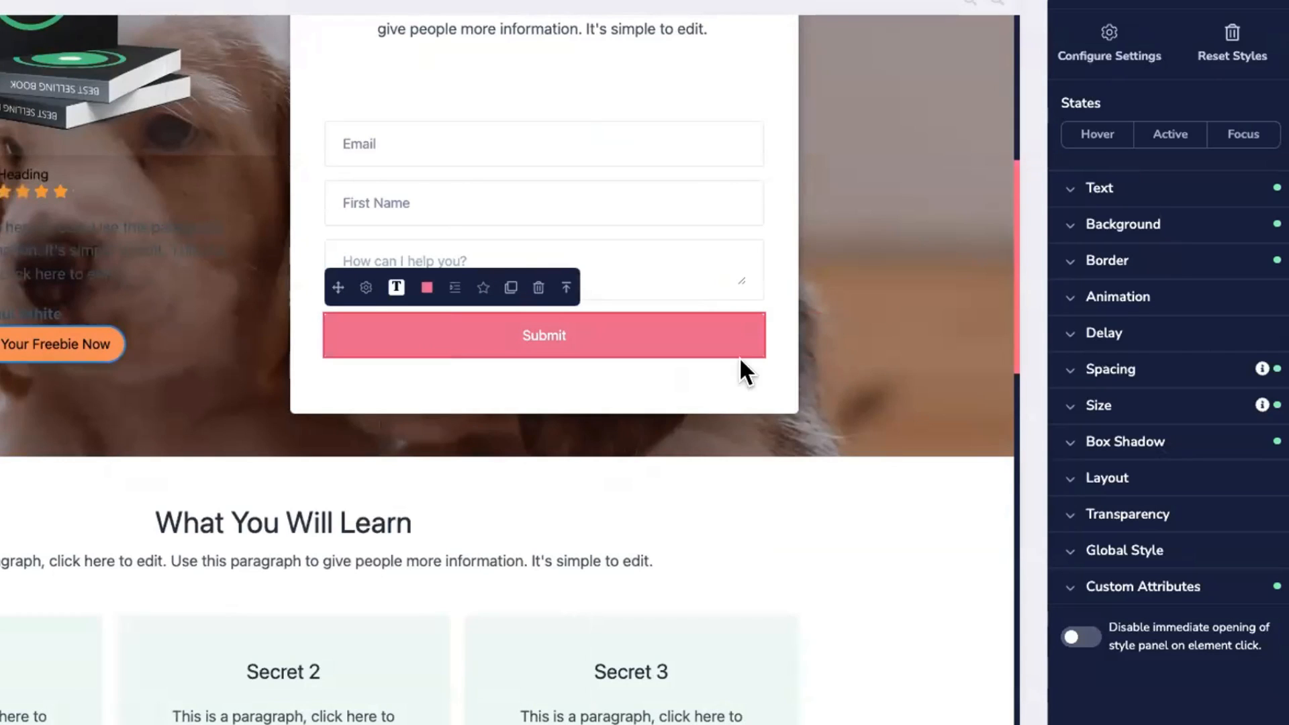
pyautogui.click(1094, 227)
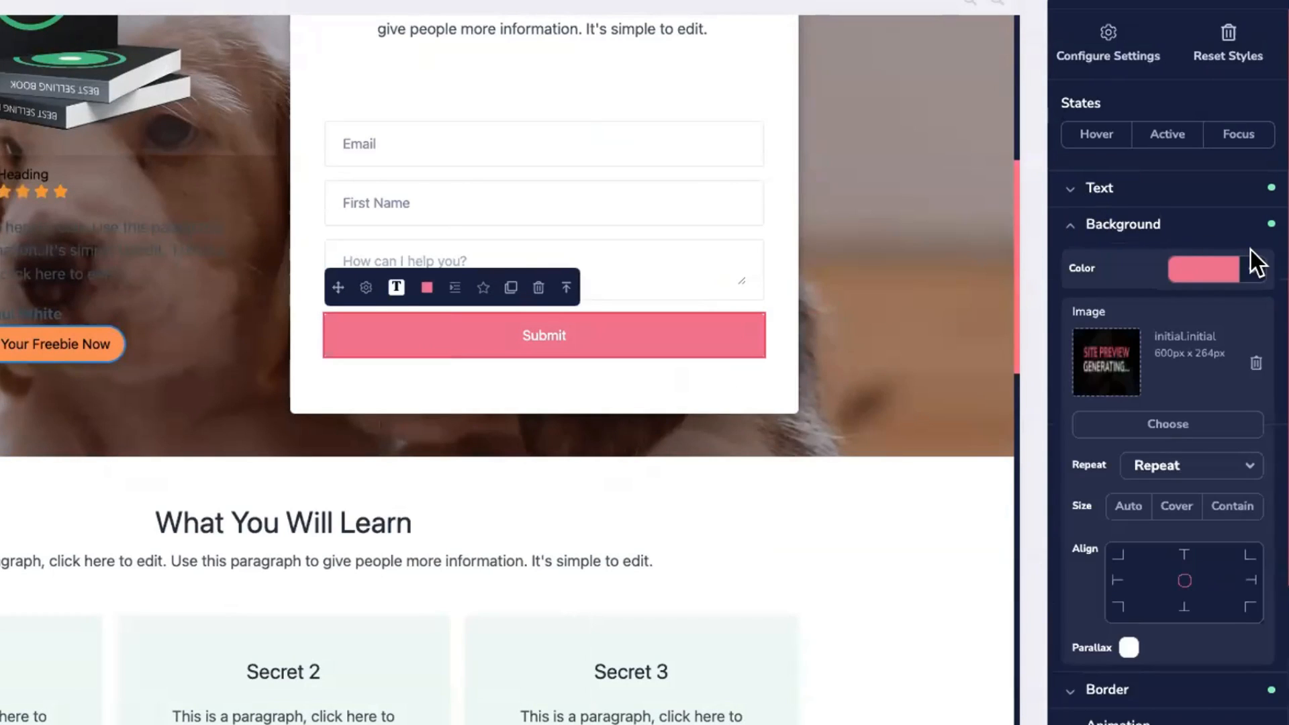
pyautogui.click(1252, 261)
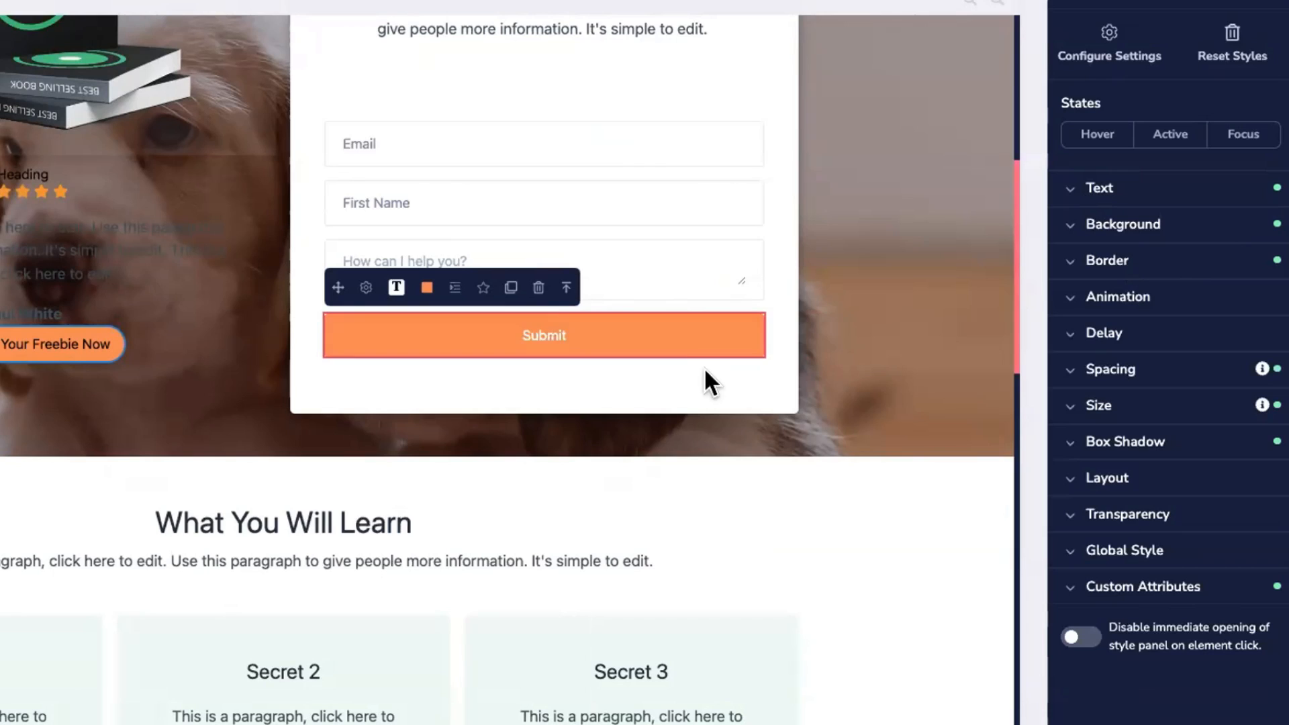
pyautogui.click(776, 353)
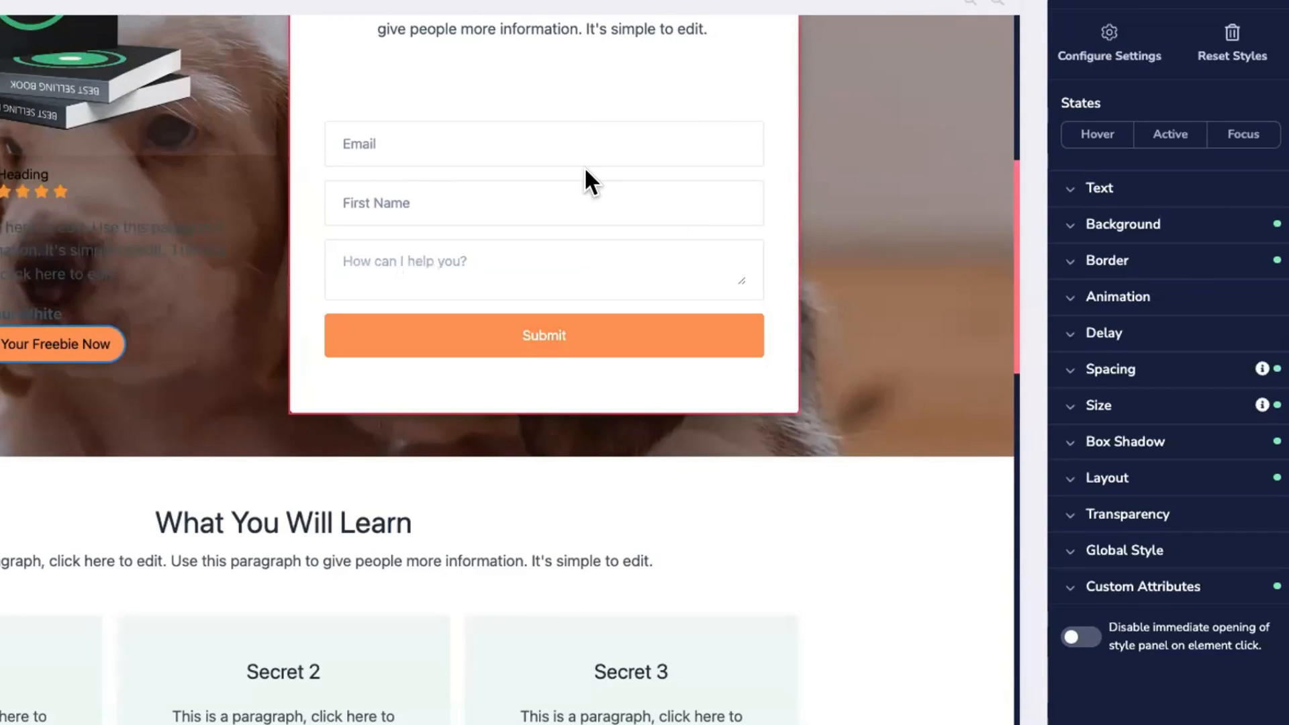
pyautogui.scroll(2, 585, 171)
pyautogui.scroll(3, 545, 192)
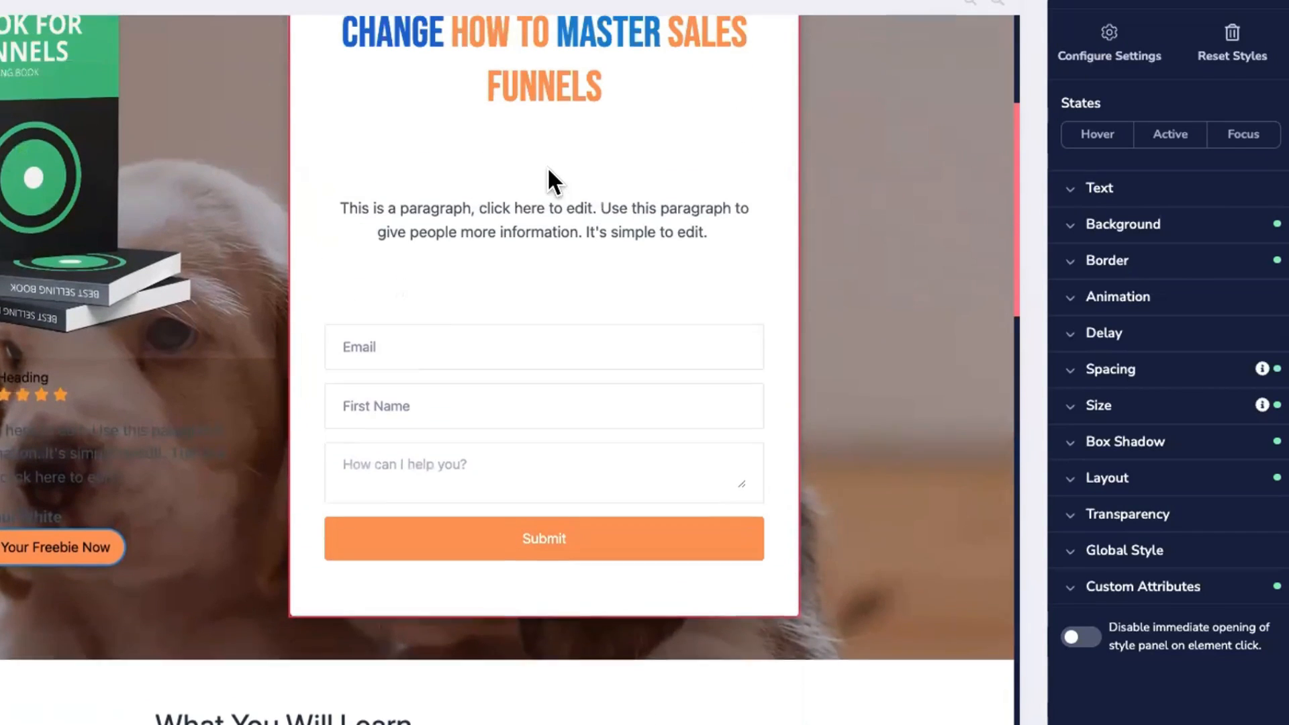
pyautogui.scroll(-3, 537, 242)
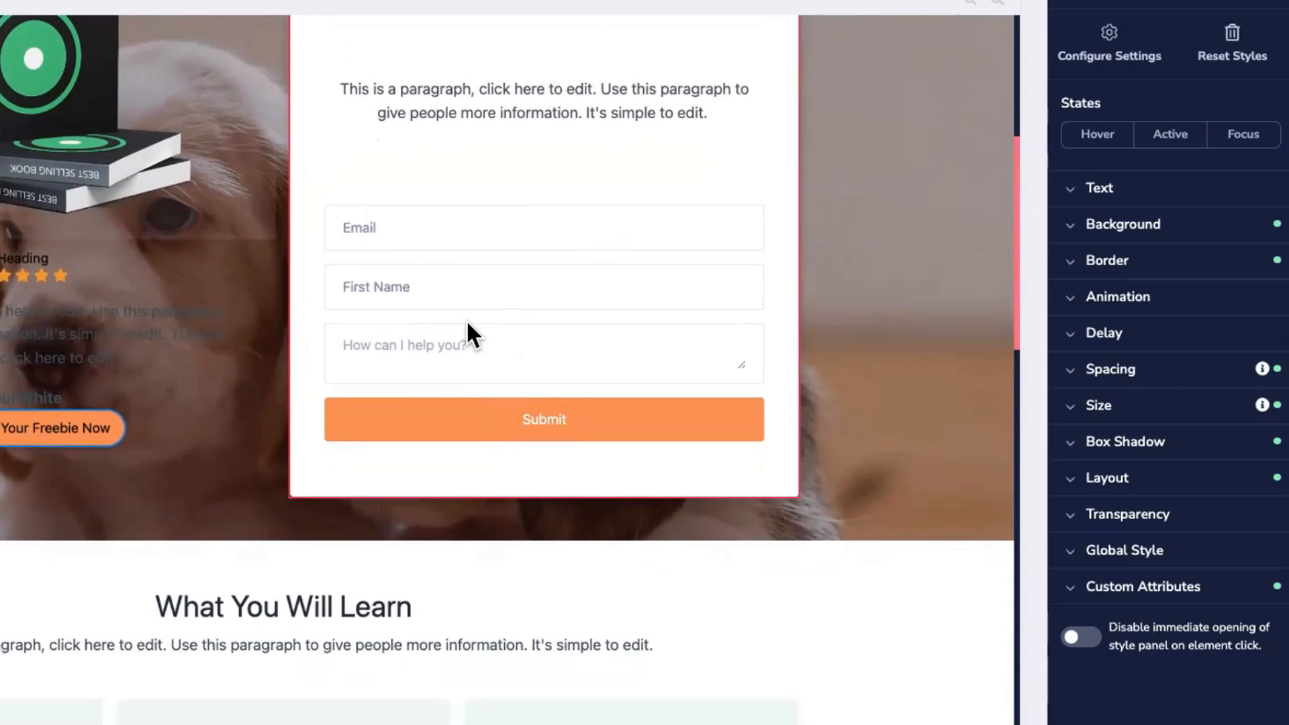
# Step: Give the hero section a solid #277bce blue background at 100 opacity
pyautogui.click(903, 303)
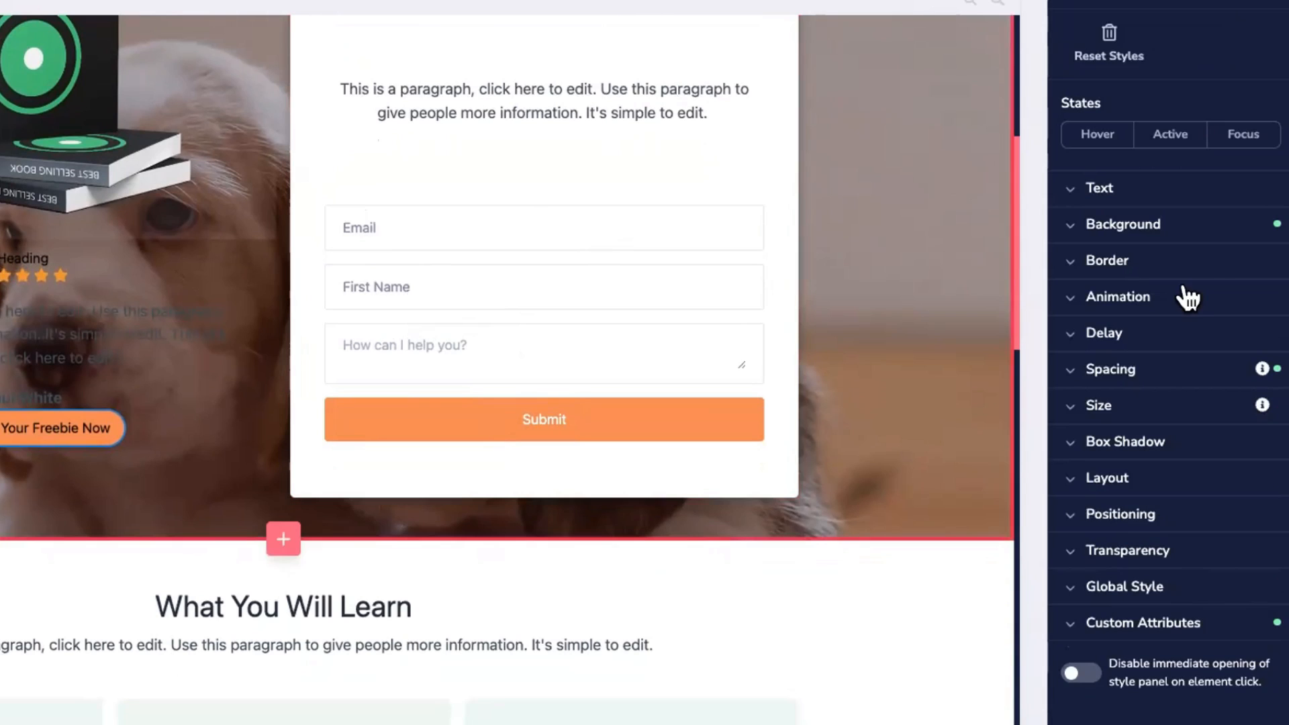
pyautogui.click(1143, 226)
pyautogui.click(1249, 272)
pyautogui.click(1084, 483)
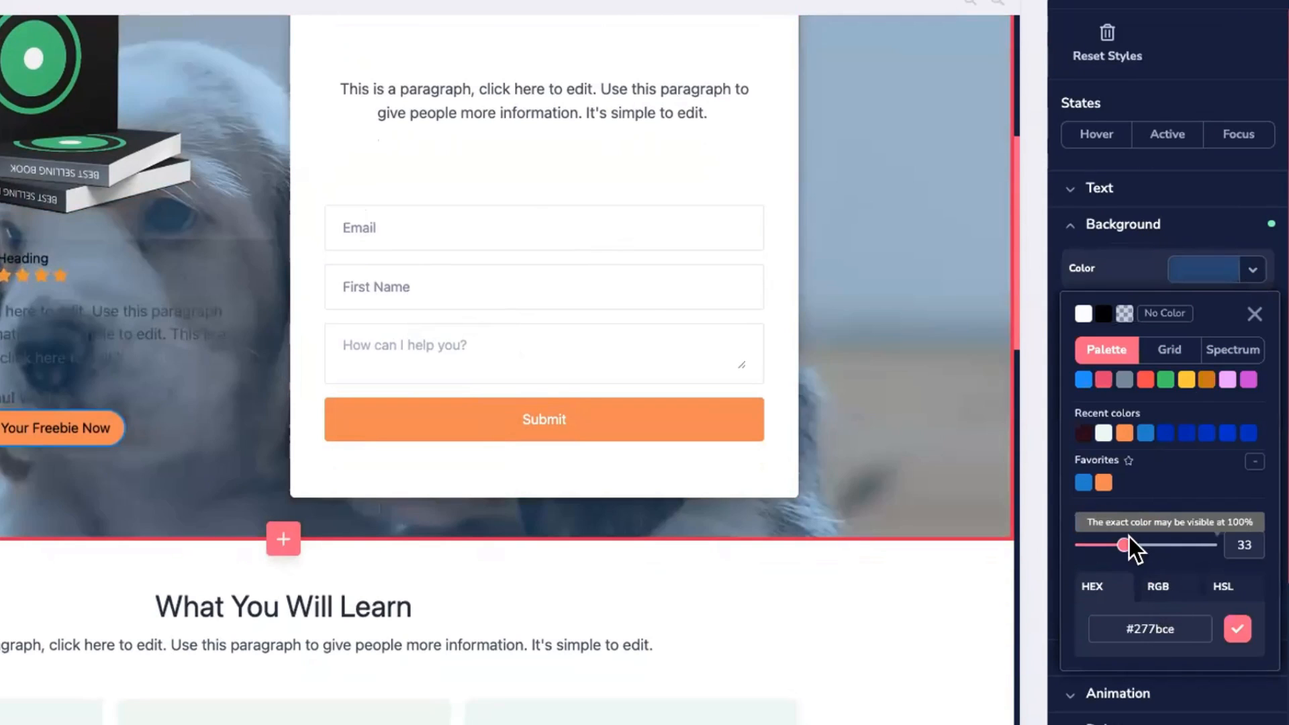
pyautogui.moveTo(1130, 545); pyautogui.dragTo(1212, 545)
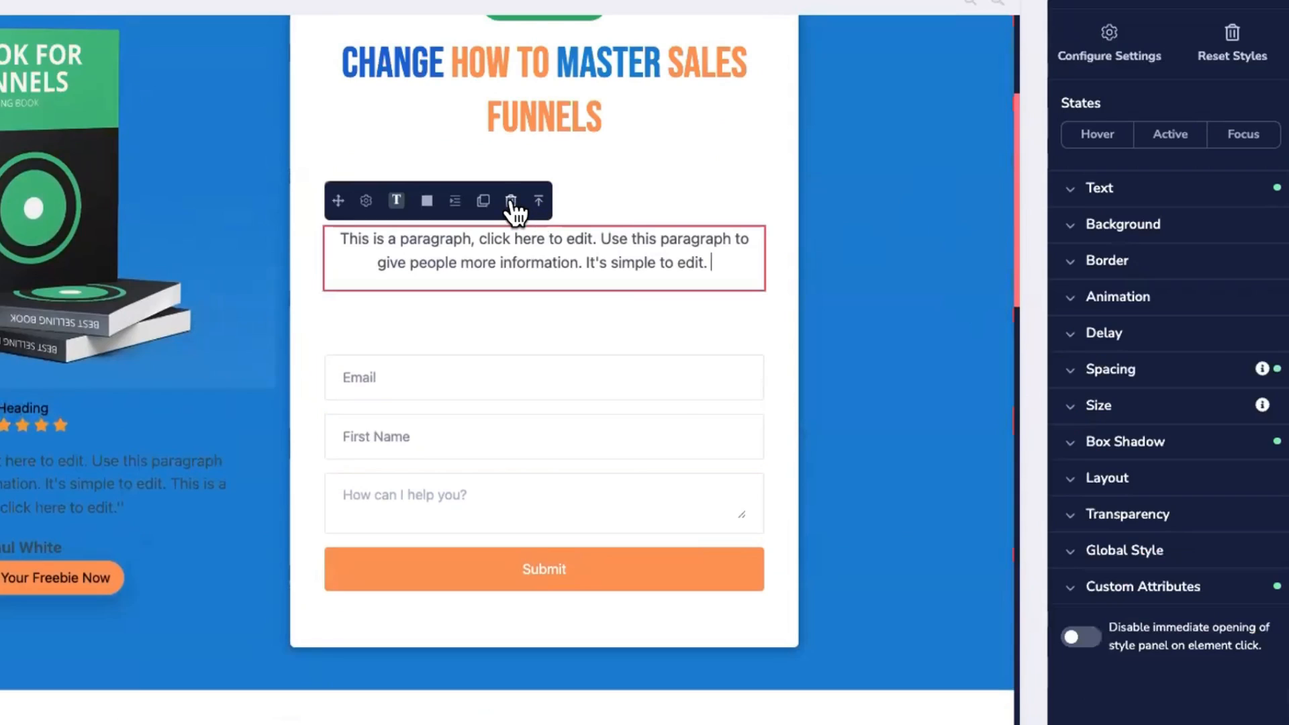
# Step: Delete the paragraph under the Change How To Master Sales Funnels headline
pyautogui.click(517, 207)
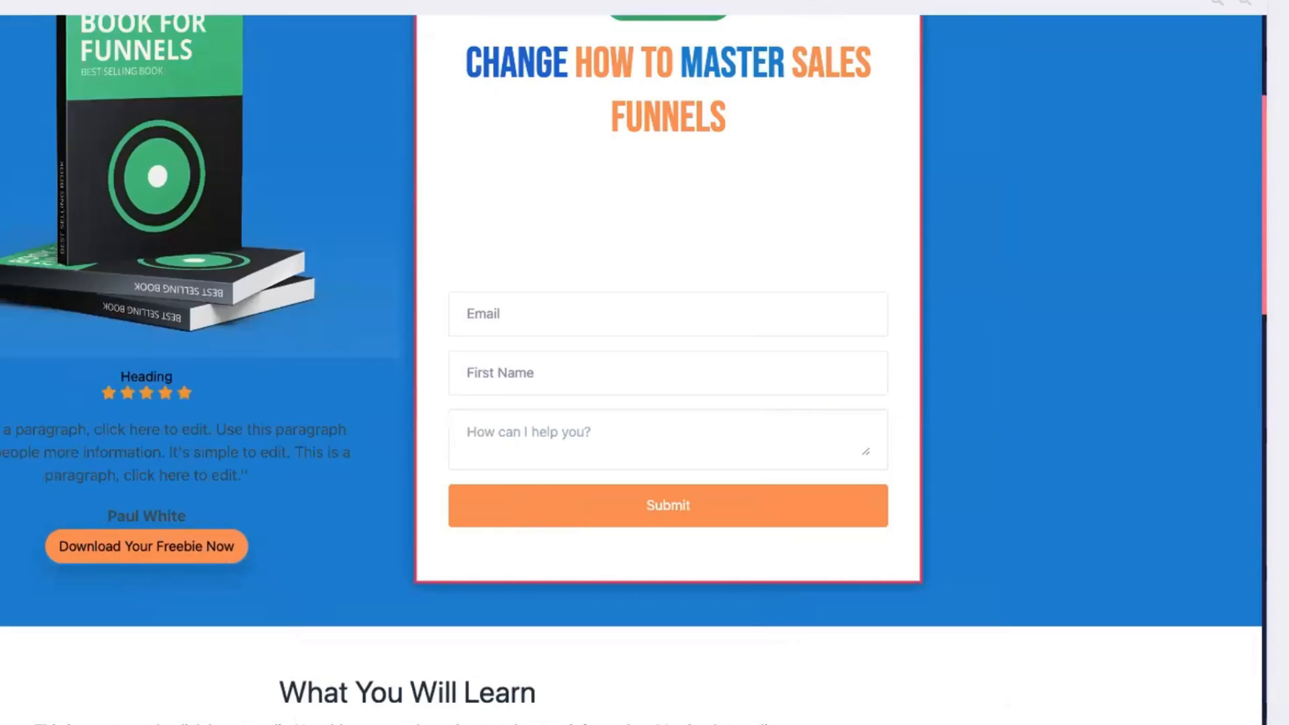
pyautogui.scroll(3, 364, 284)
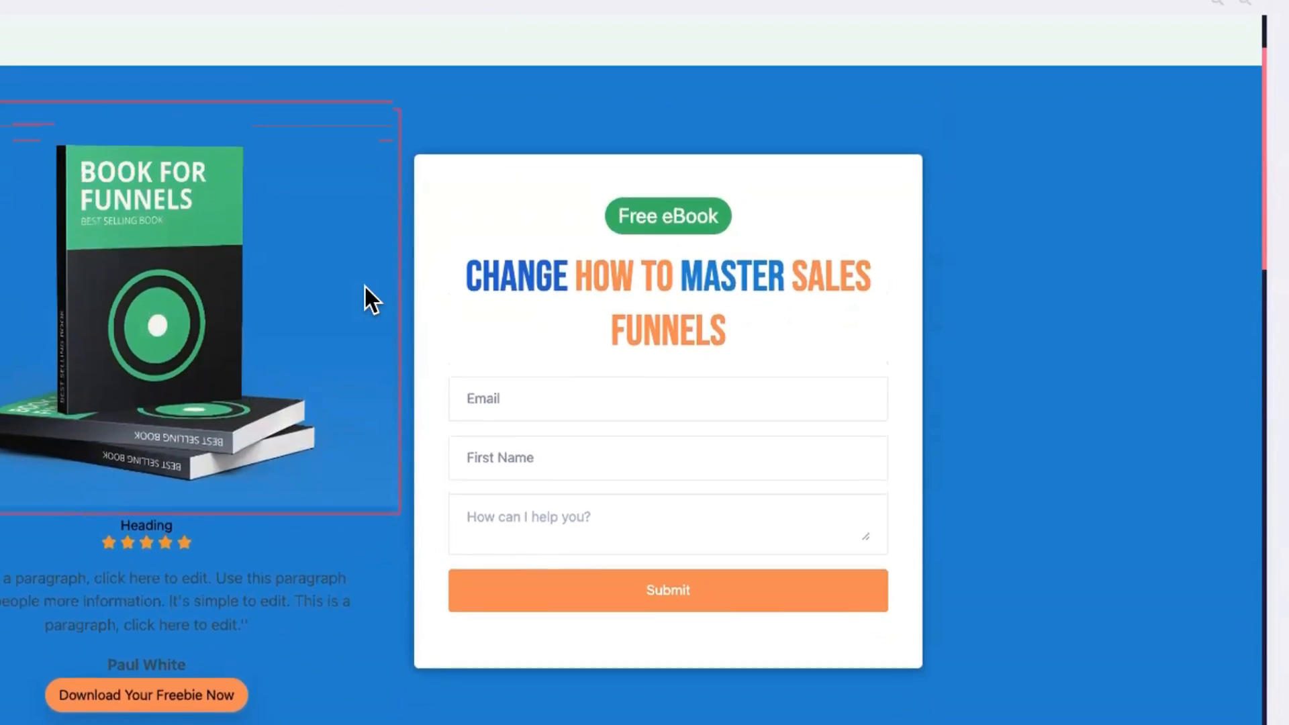
pyautogui.scroll(-6, 364, 284)
pyautogui.press('super+Tab')
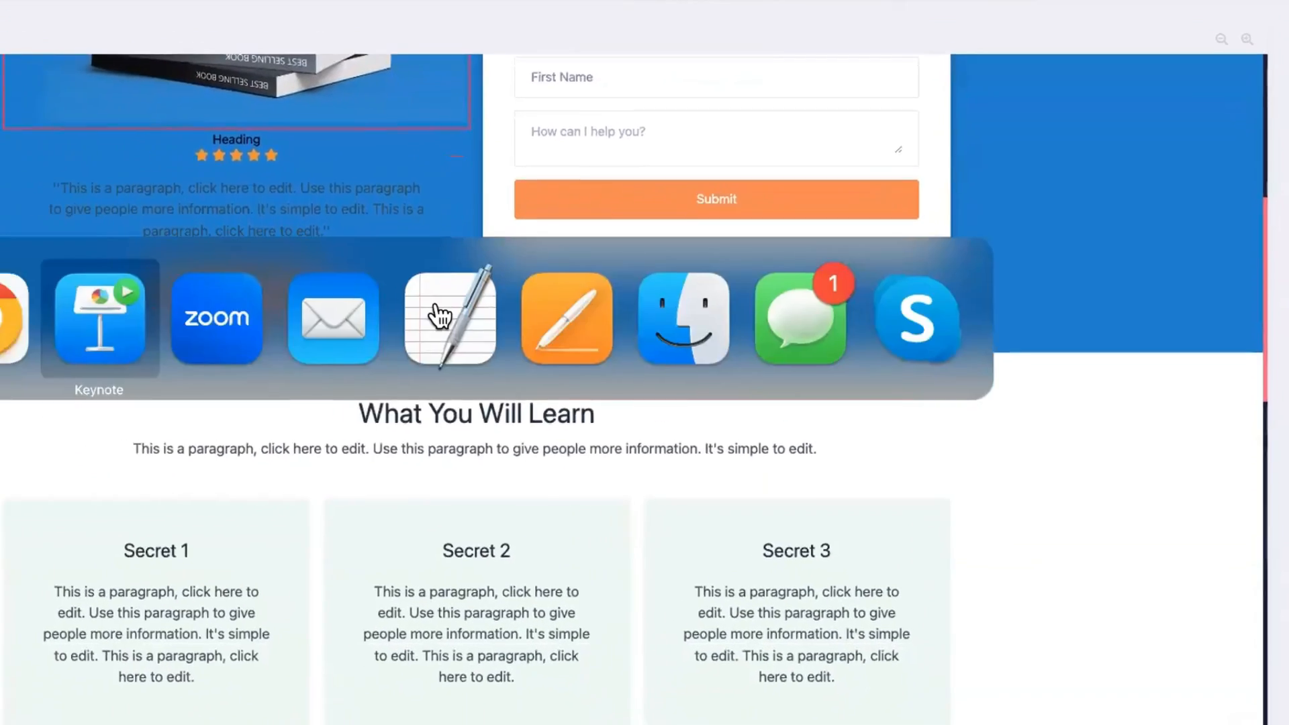
# Step: Create Popup 1 from the Newsletter Subscription Pop-ups 4 template
pyautogui.press('super+Tab')
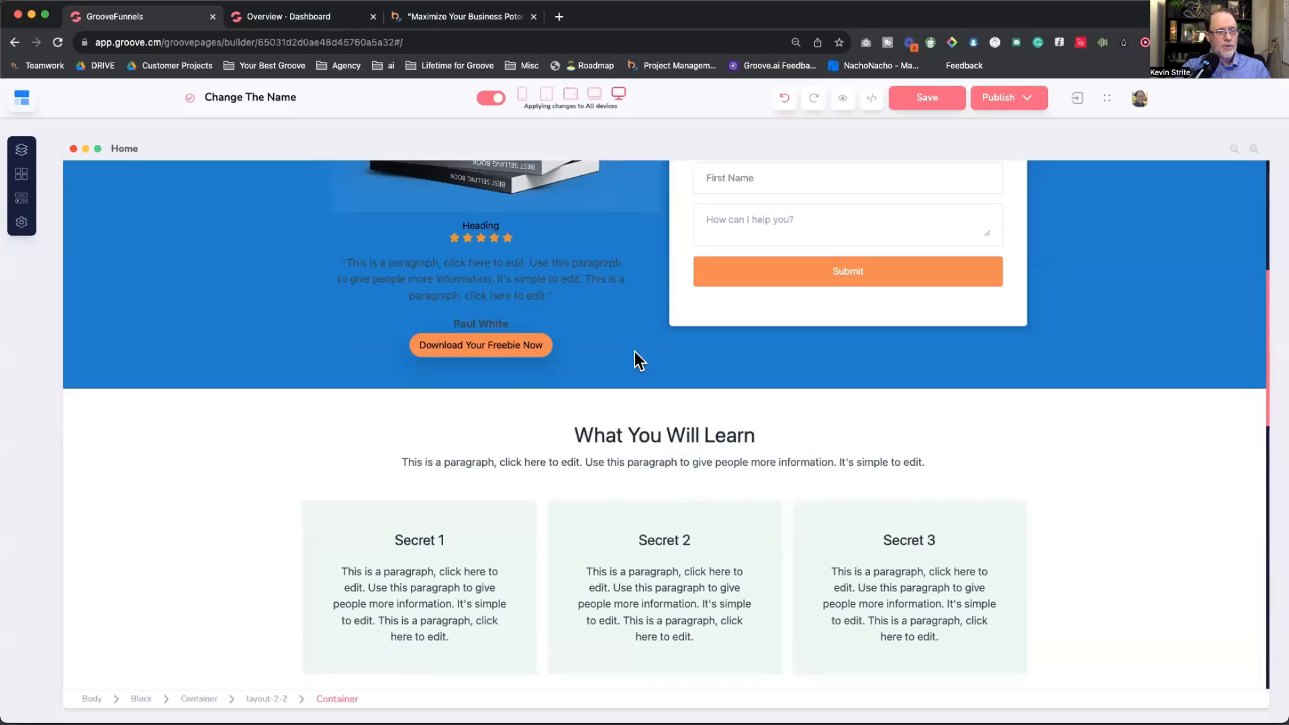
pyautogui.scroll(2, 634, 352)
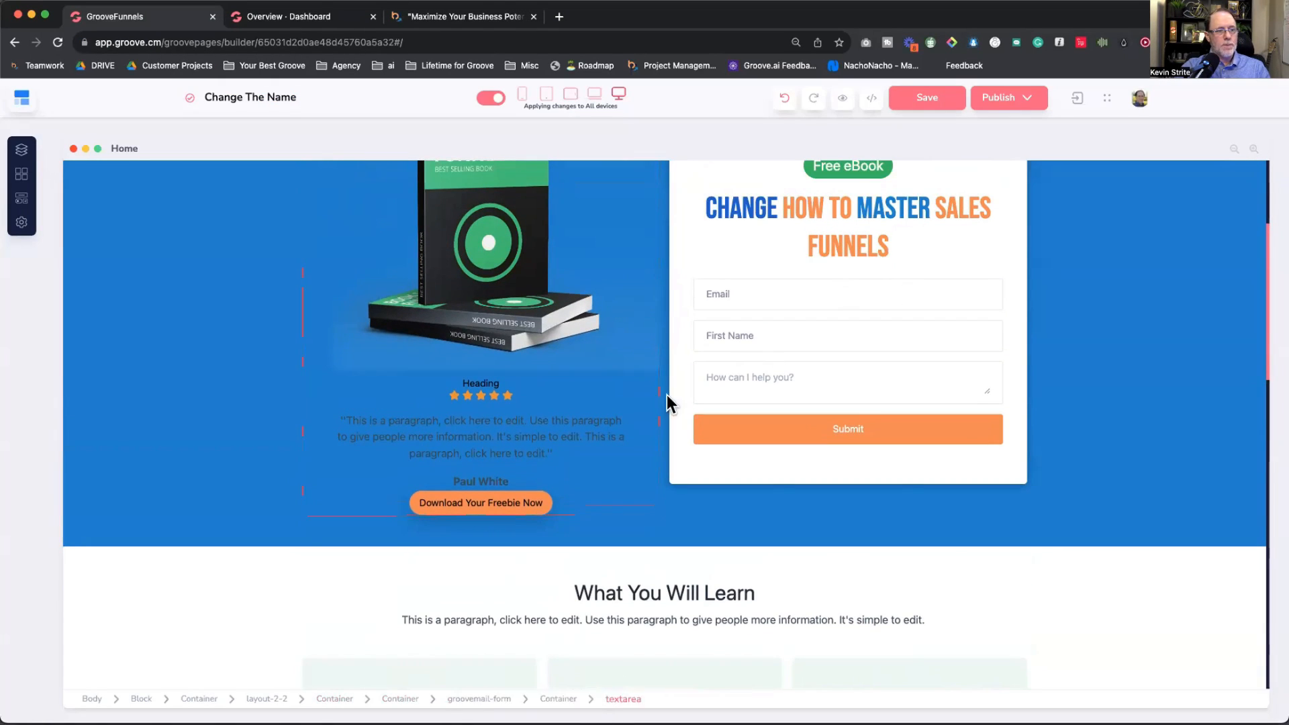
pyautogui.scroll(1, 605, 403)
pyautogui.click(533, 533)
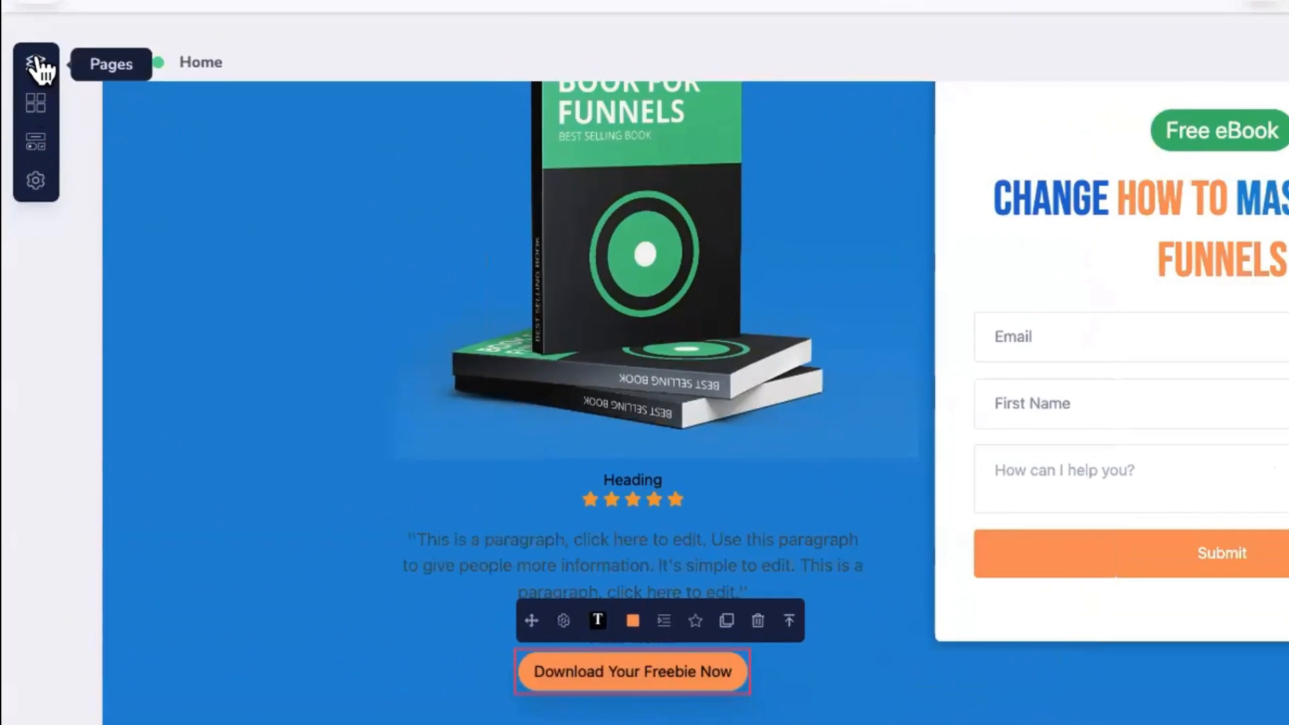
pyautogui.click(21, 148)
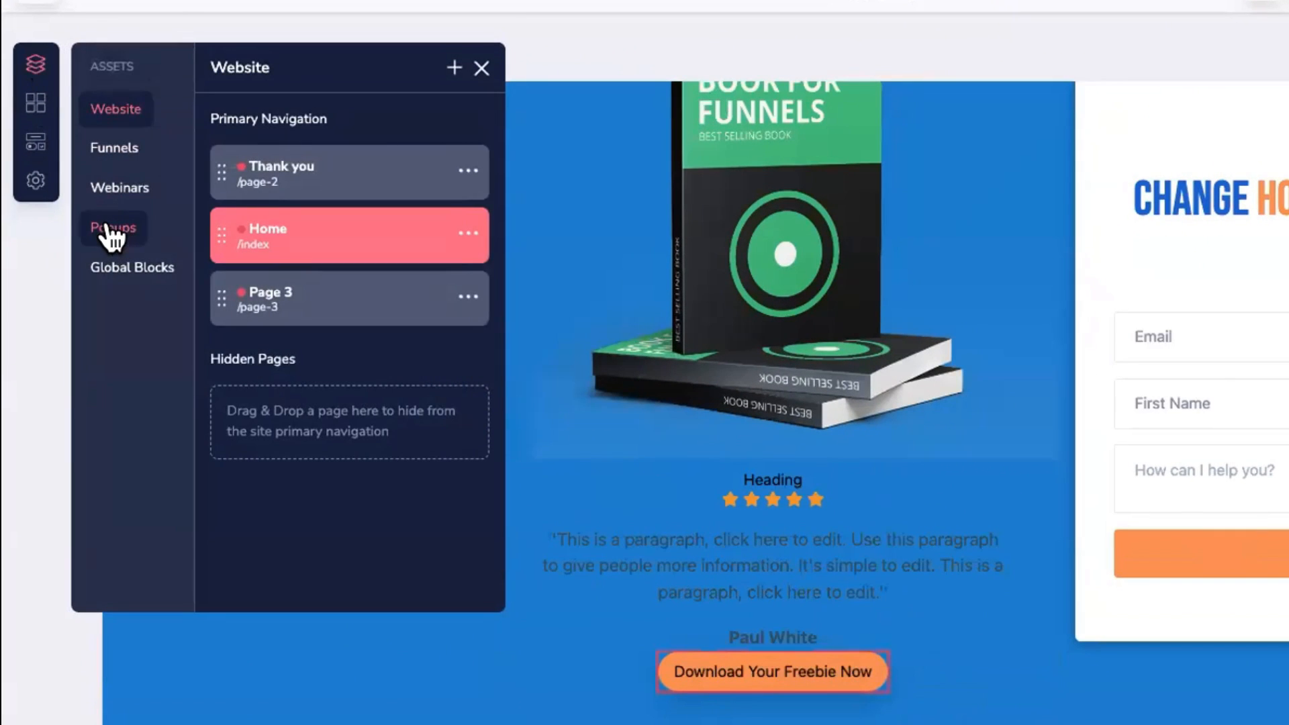
pyautogui.click(111, 232)
pyautogui.click(454, 67)
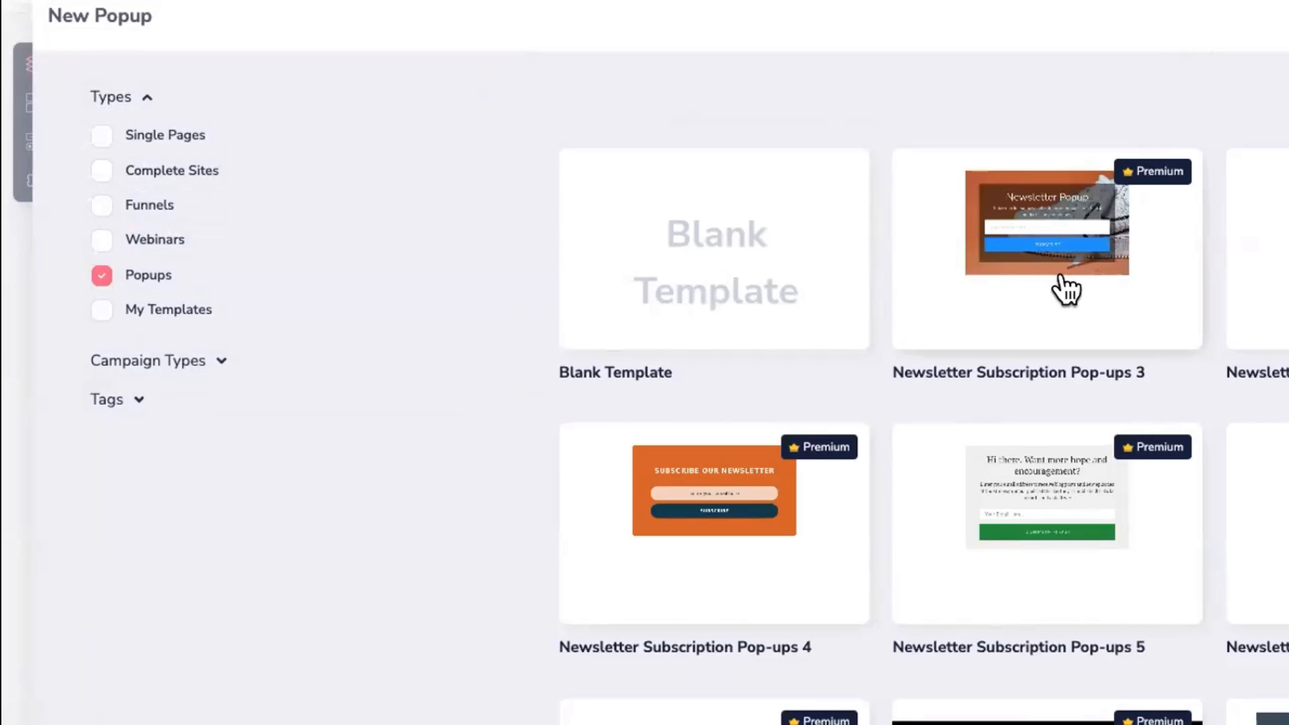
pyautogui.click(739, 543)
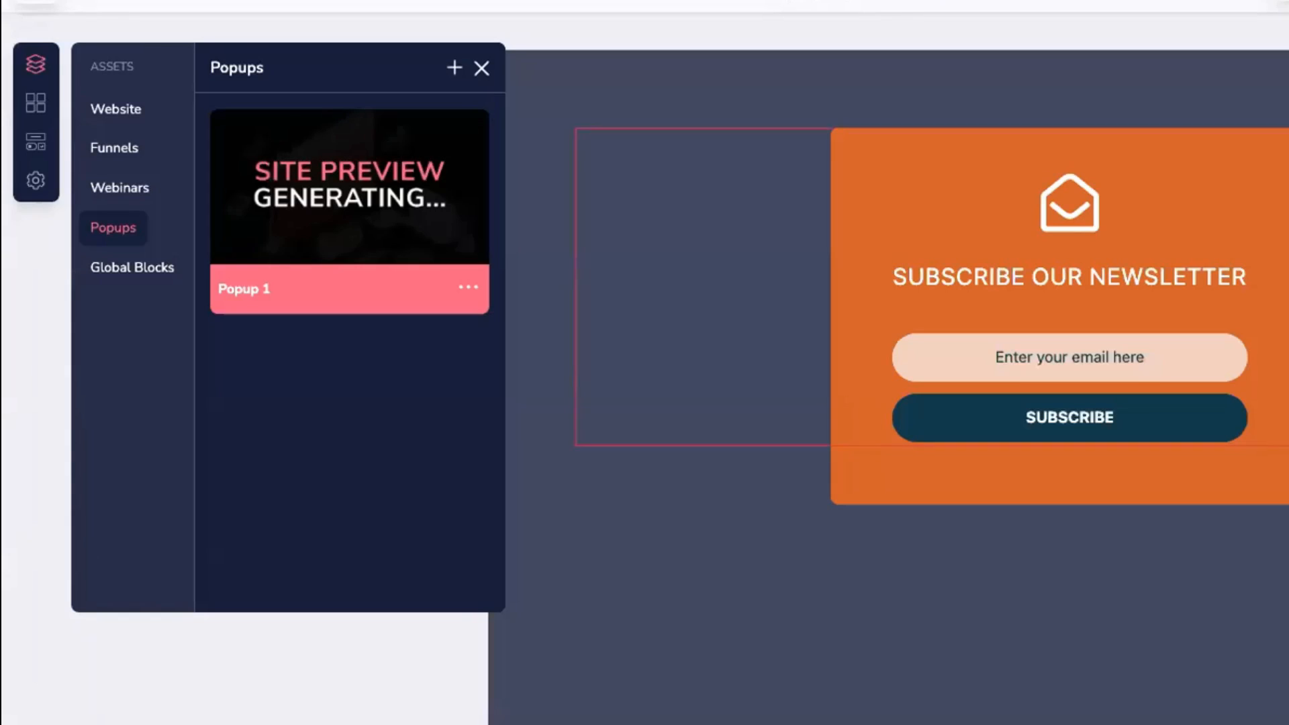
# Step: Delete the template's original email-and-subscribe form block from the popup
pyautogui.click(1113, 381)
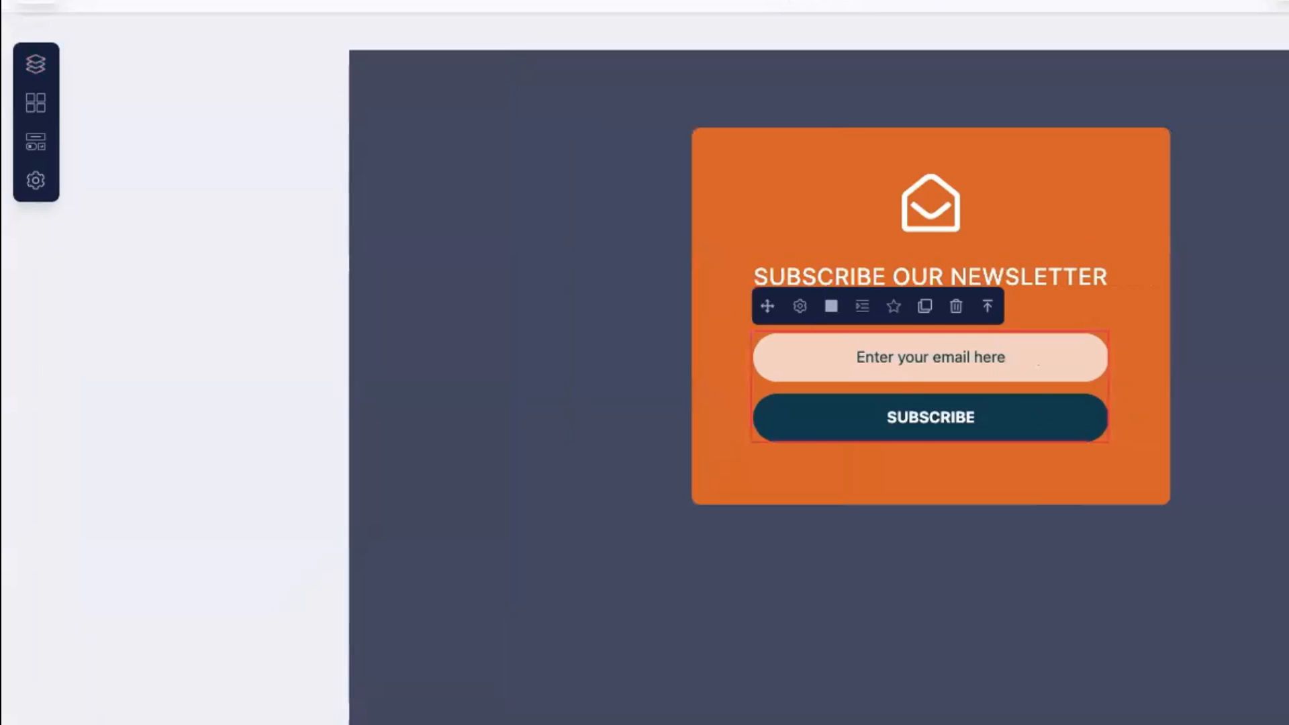
pyautogui.click(1114, 380)
pyautogui.click(980, 288)
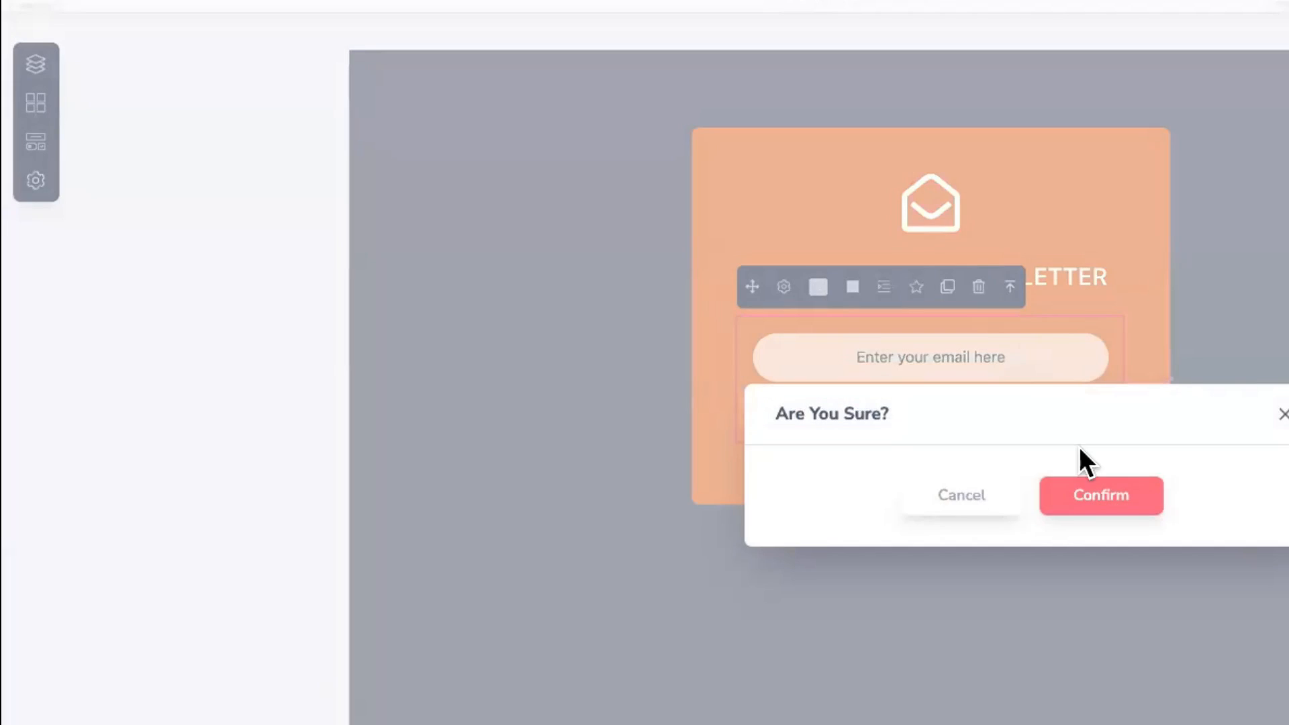
pyautogui.click(1099, 495)
# Step: Add a GrooveMail Form to the popup using the September 2023 form and Default Style preset
pyautogui.click(37, 66)
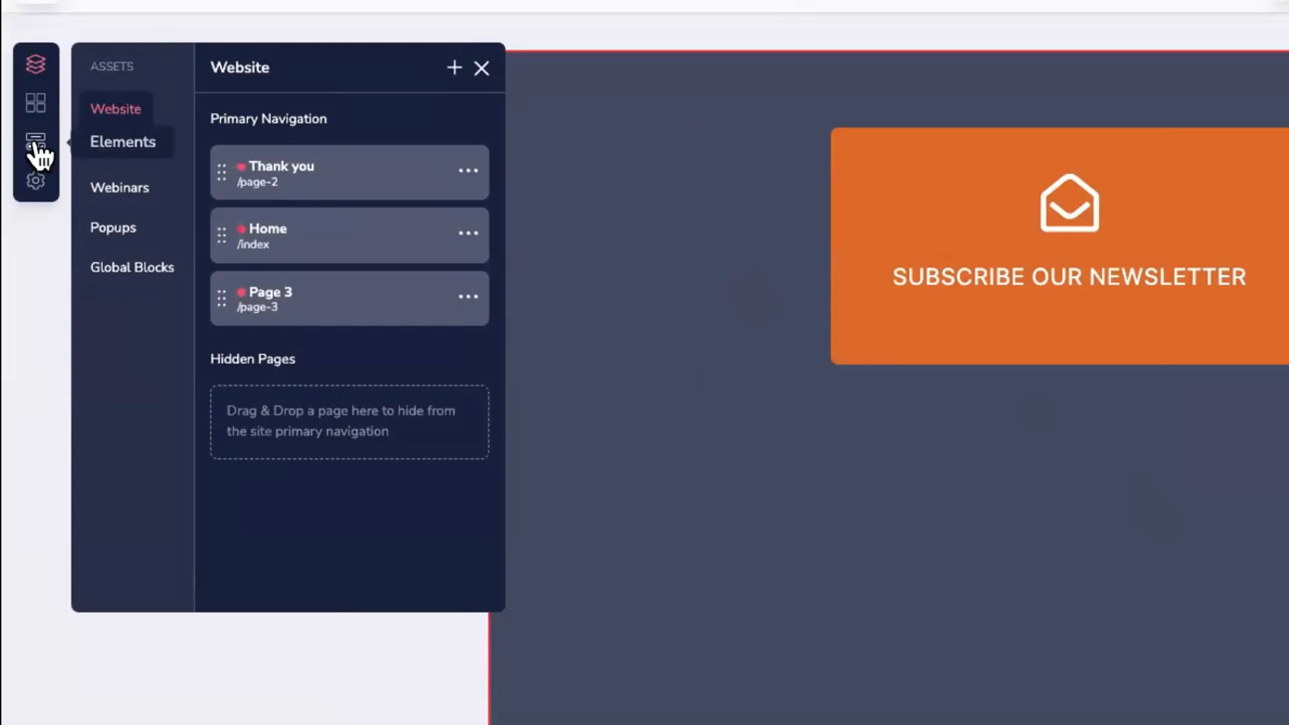
pyautogui.click(39, 143)
pyautogui.click(101, 115)
pyautogui.moveTo(500, 141); pyautogui.dragTo(1041, 220)
pyautogui.click(784, 288)
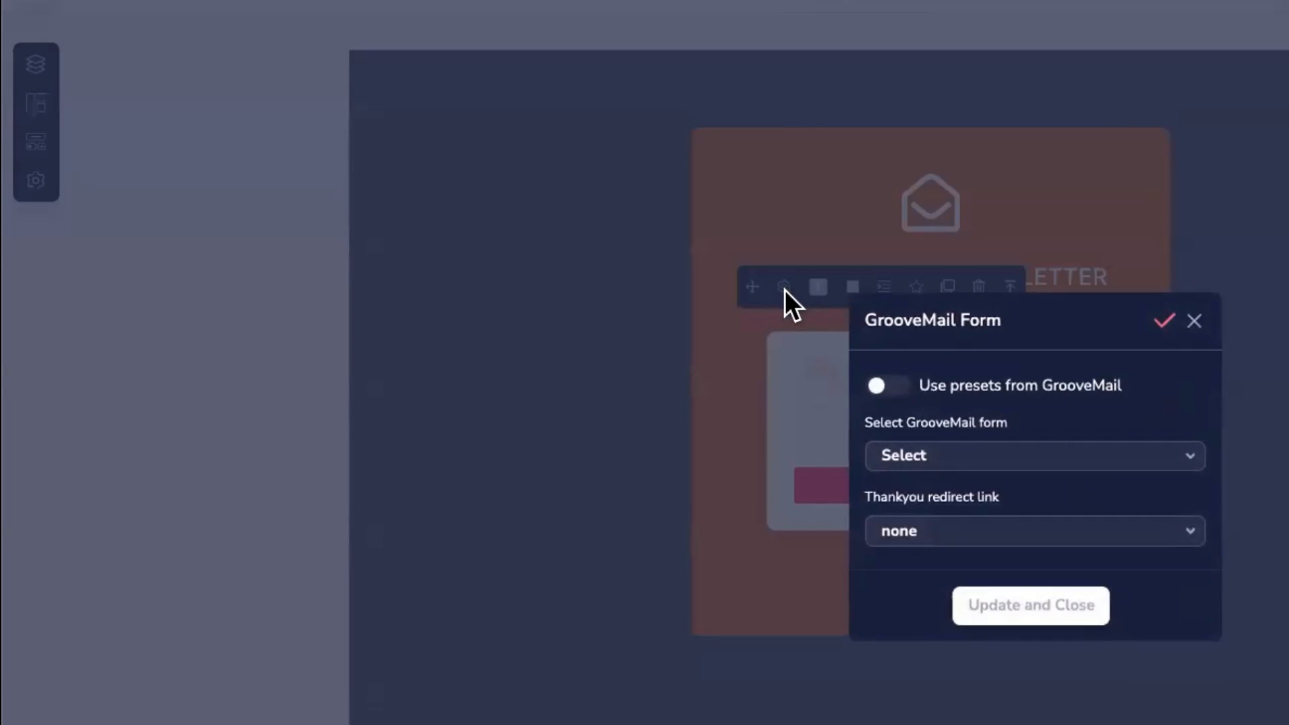
pyautogui.click(888, 386)
pyautogui.click(960, 457)
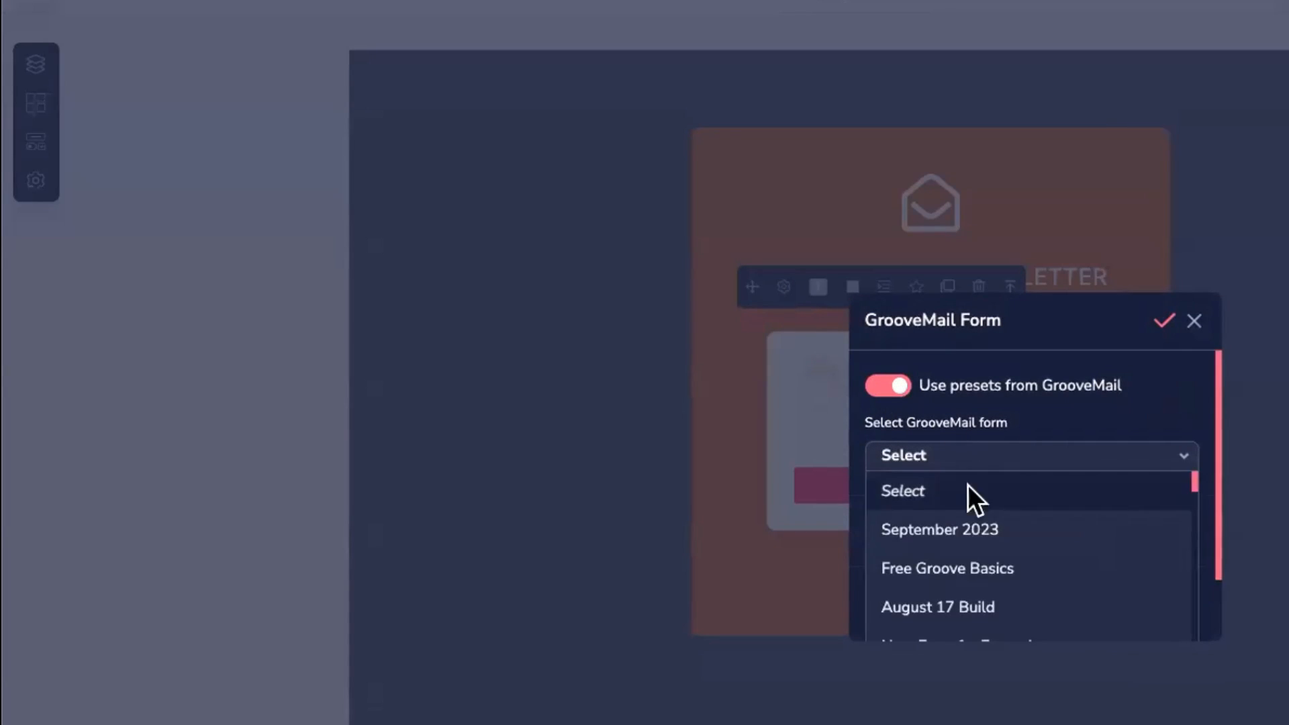
pyautogui.click(964, 528)
pyautogui.click(937, 652)
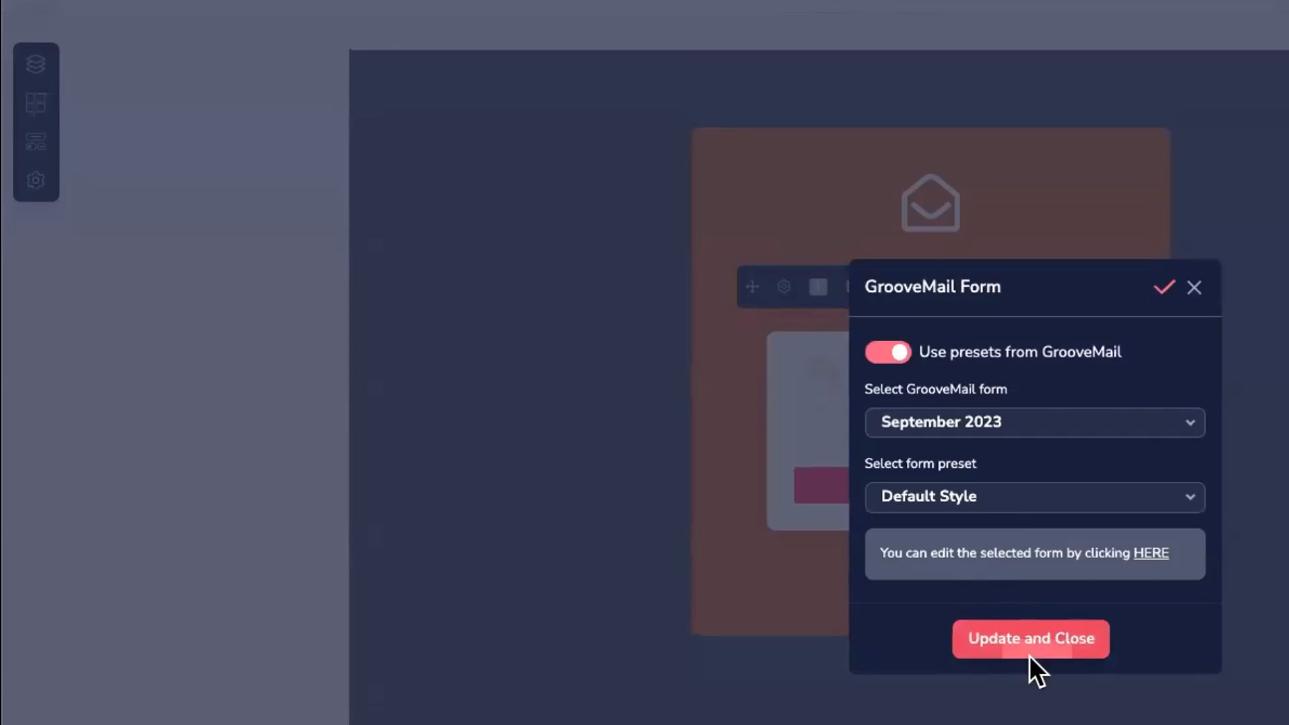
pyautogui.click(1011, 637)
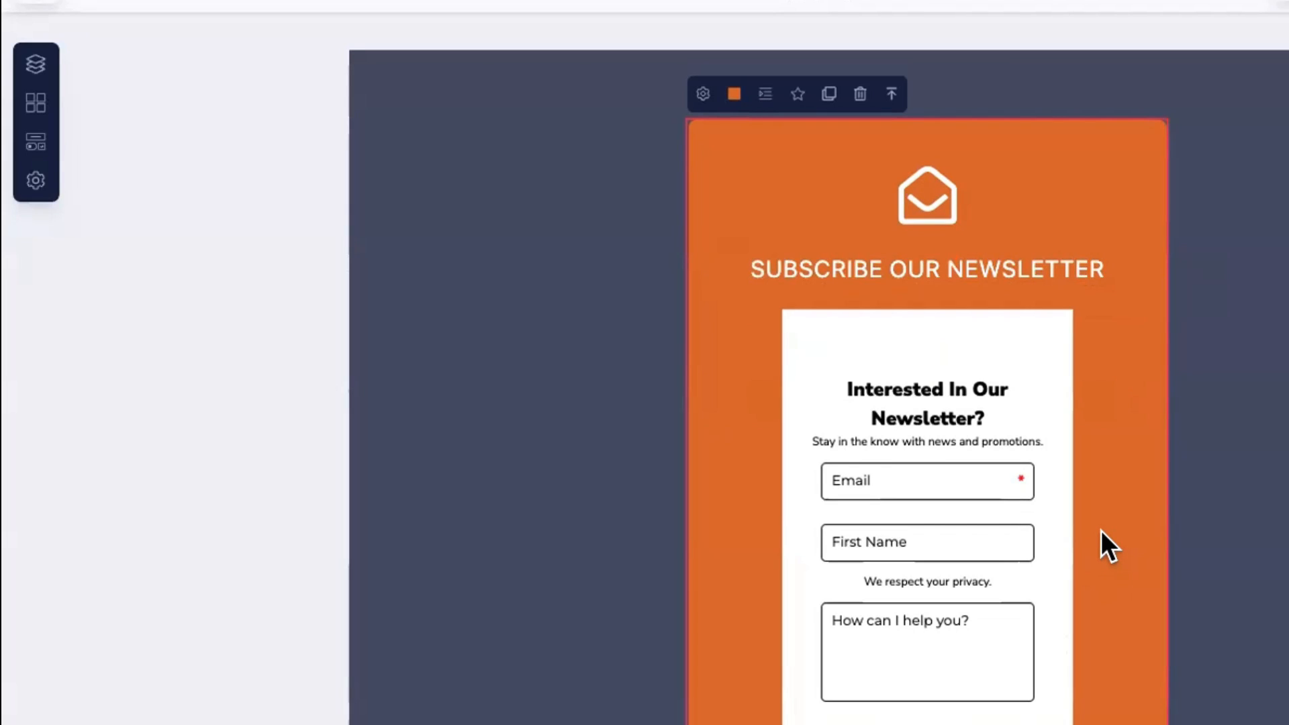
pyautogui.click(1061, 537)
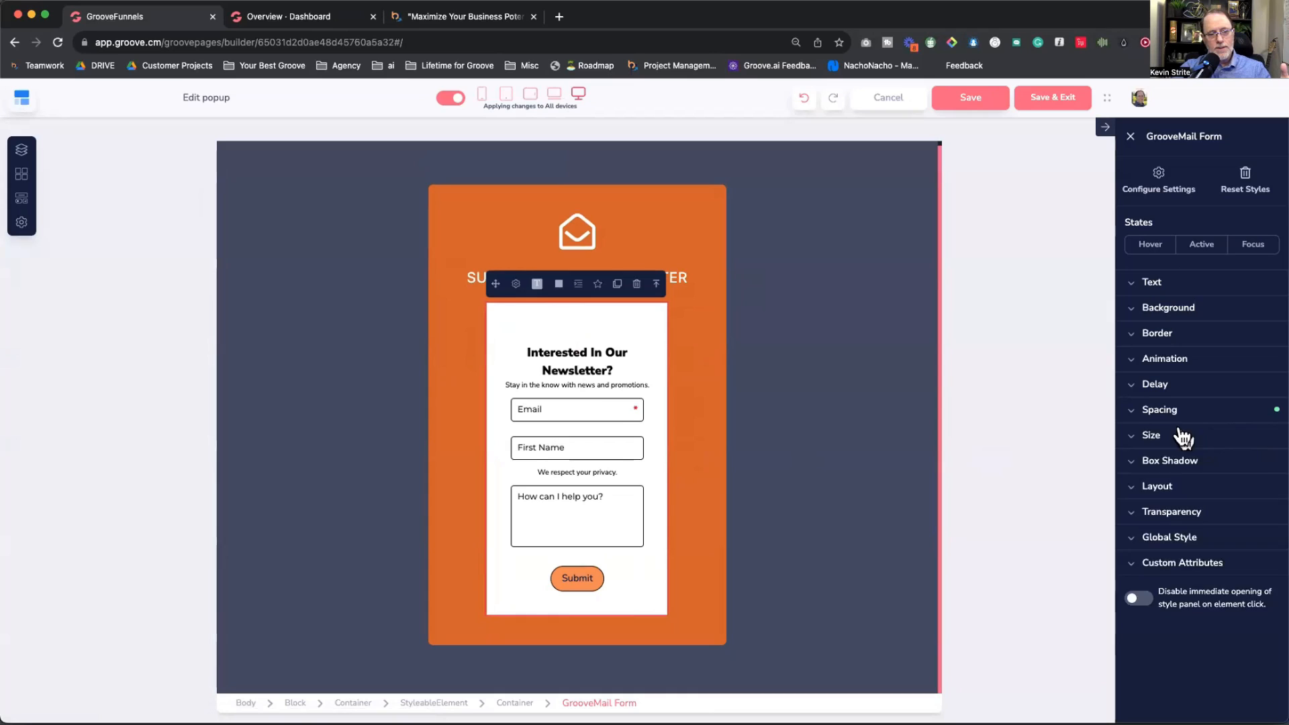
# Step: Make the popup's form width 100% relative to its parent
pyautogui.click(1182, 436)
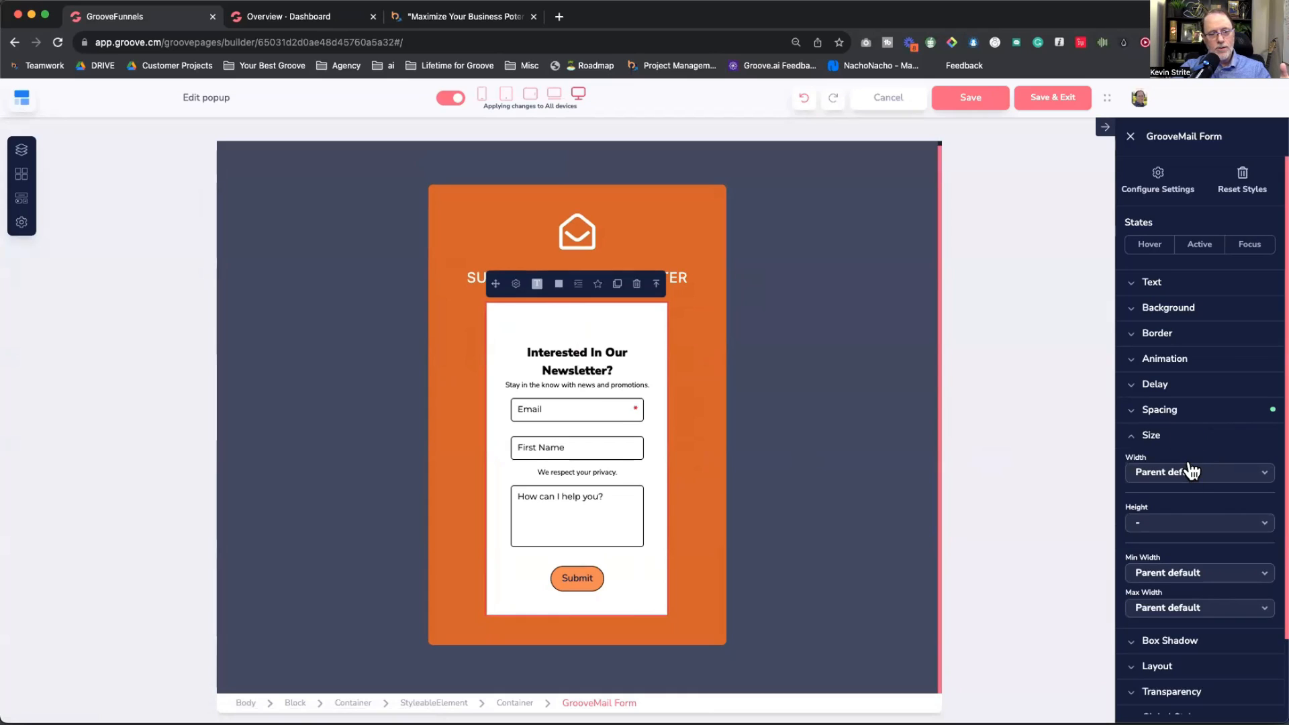
pyautogui.click(1202, 472)
pyautogui.click(1198, 565)
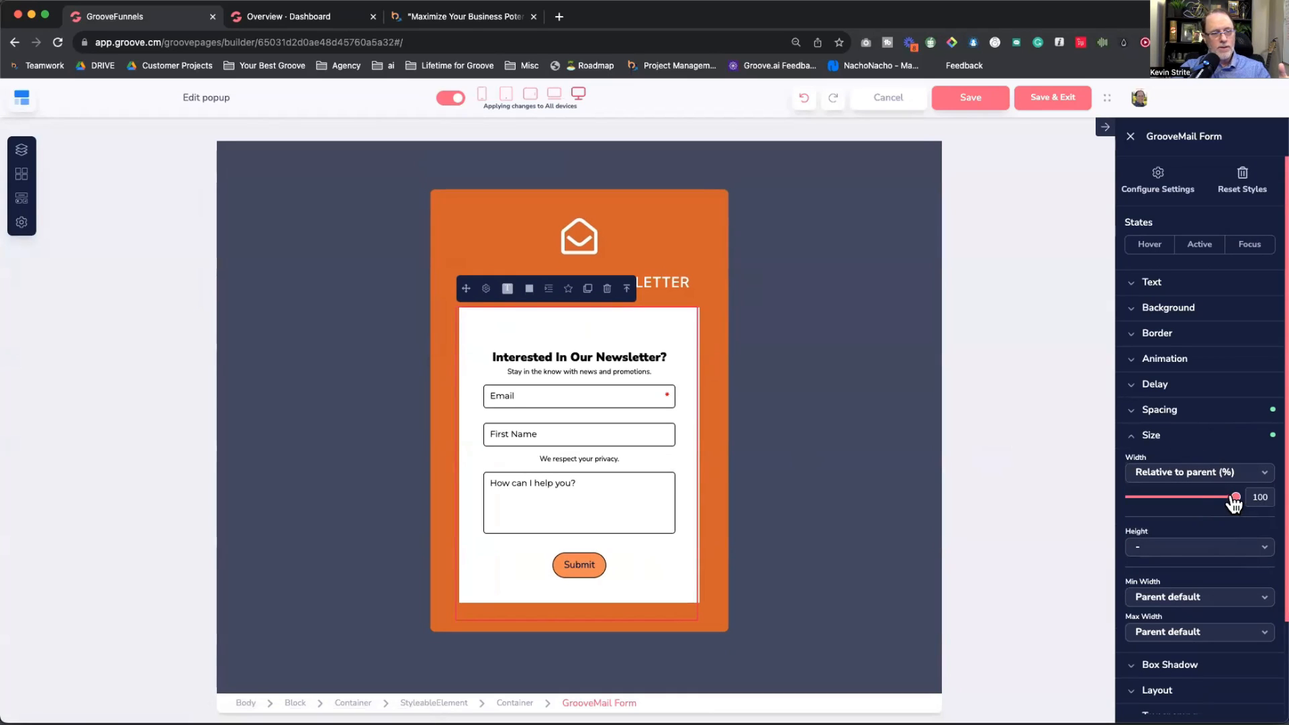
pyautogui.moveTo(1236, 497); pyautogui.dragTo(1284, 500)
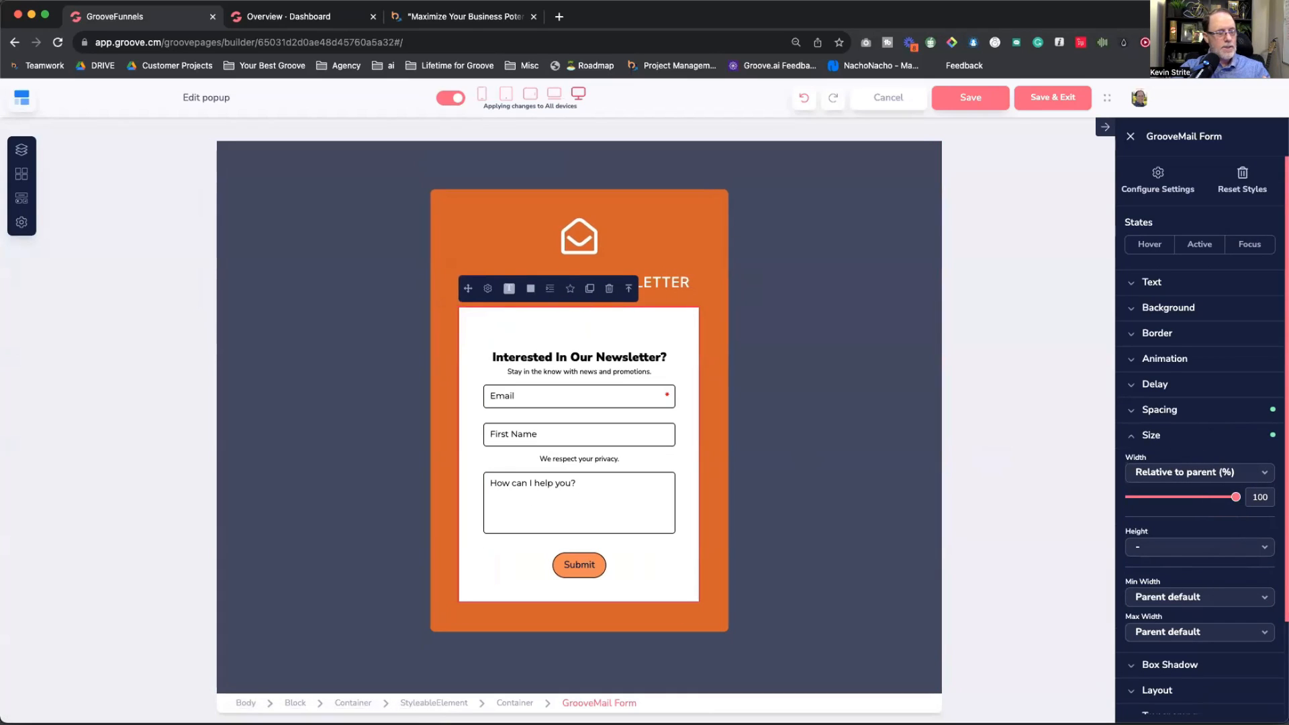
# Step: Change the heading to 'Download your Freebie', remove the envelope icon, and save the popup
pyautogui.click(605, 285)
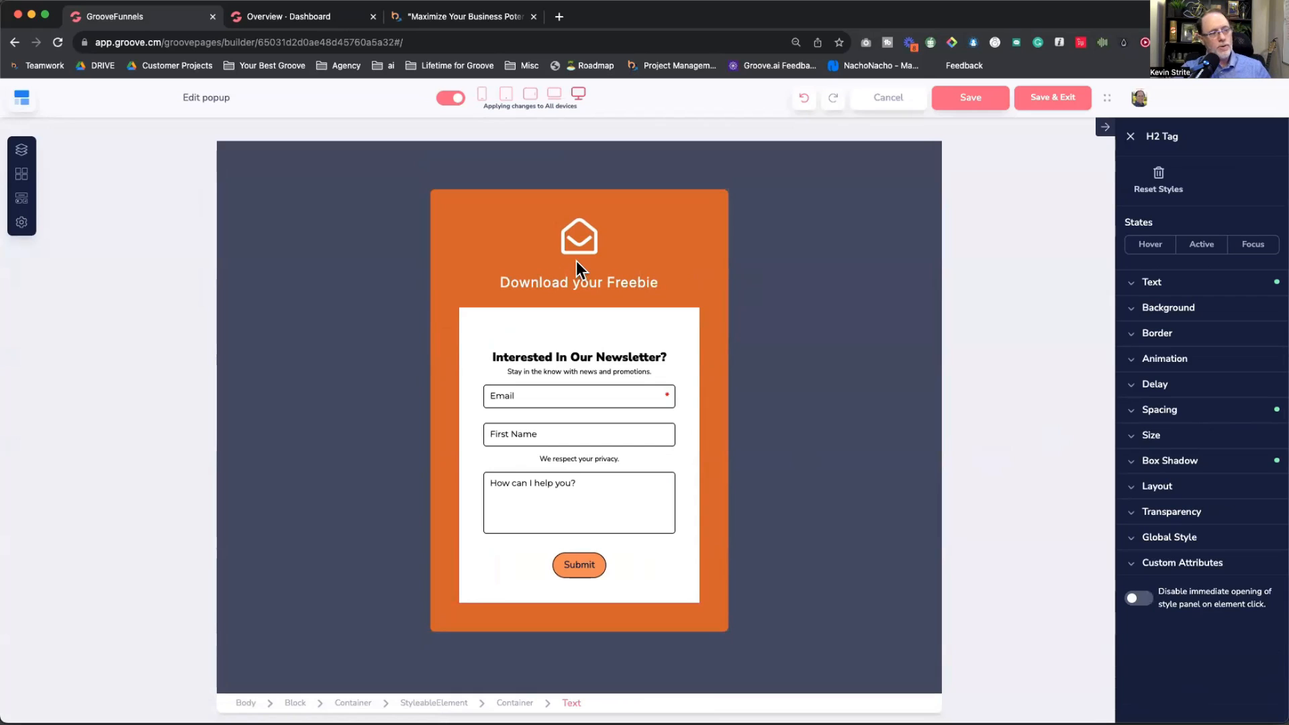
pyautogui.click(579, 235)
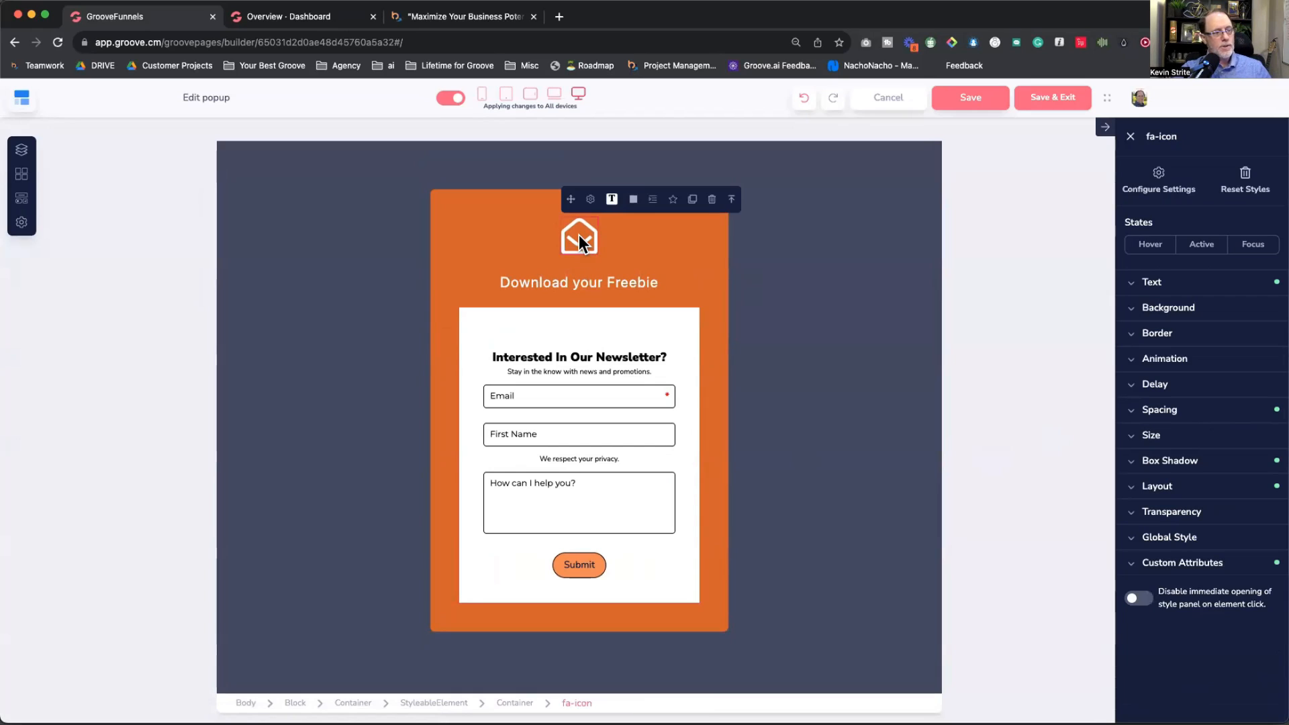
pyautogui.click(711, 199)
pyautogui.click(694, 423)
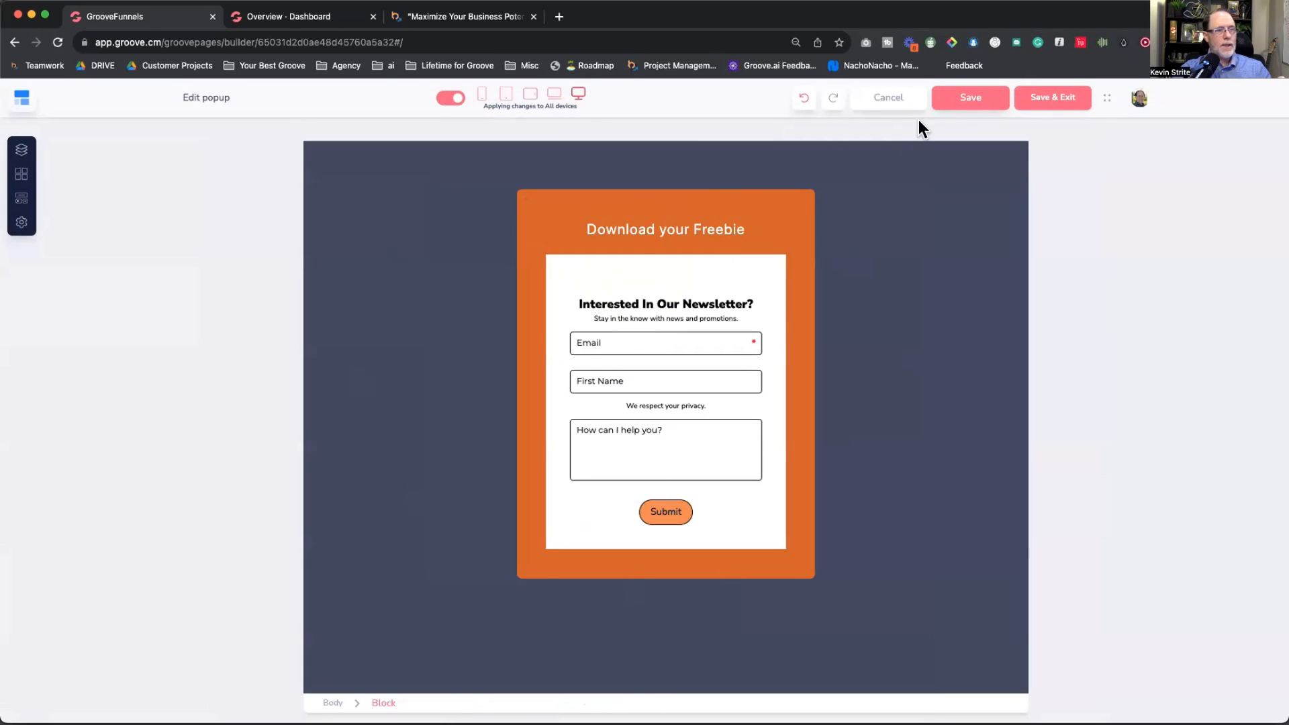
pyautogui.click(967, 98)
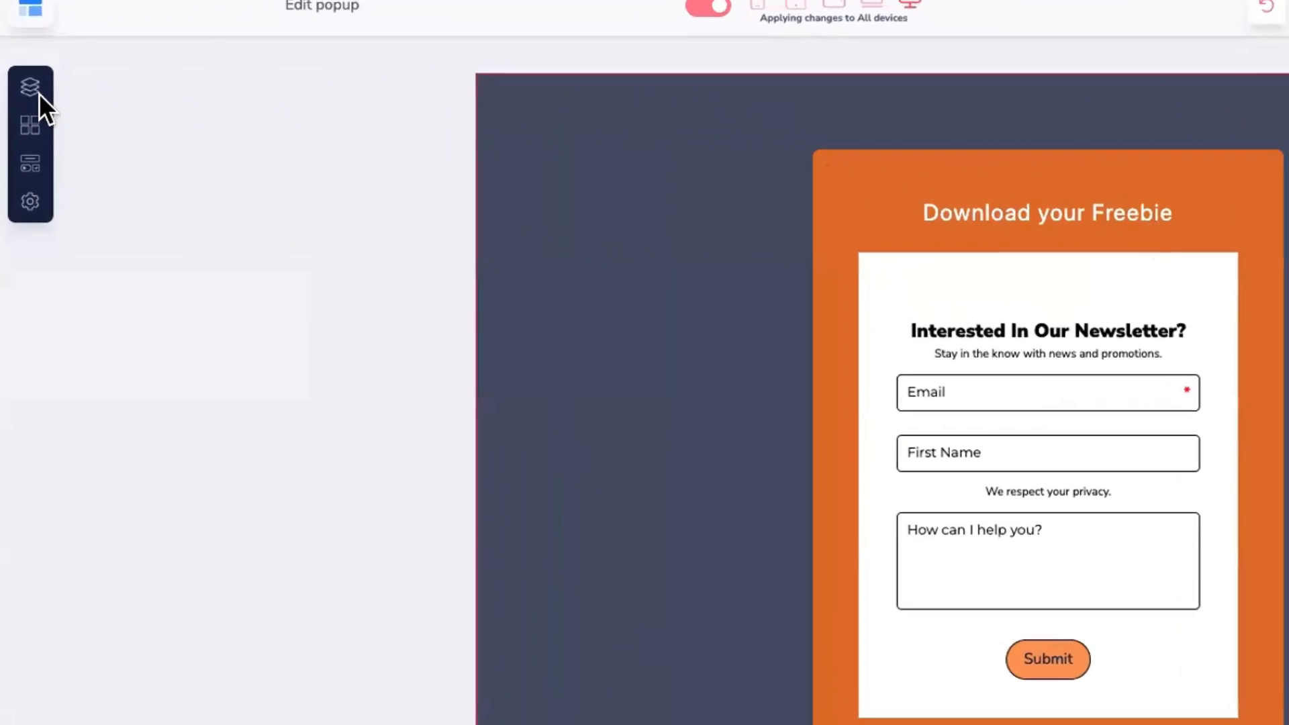
# Step: Limit Popup 1 to the Home page under Primary Navigation
pyautogui.click(22, 150)
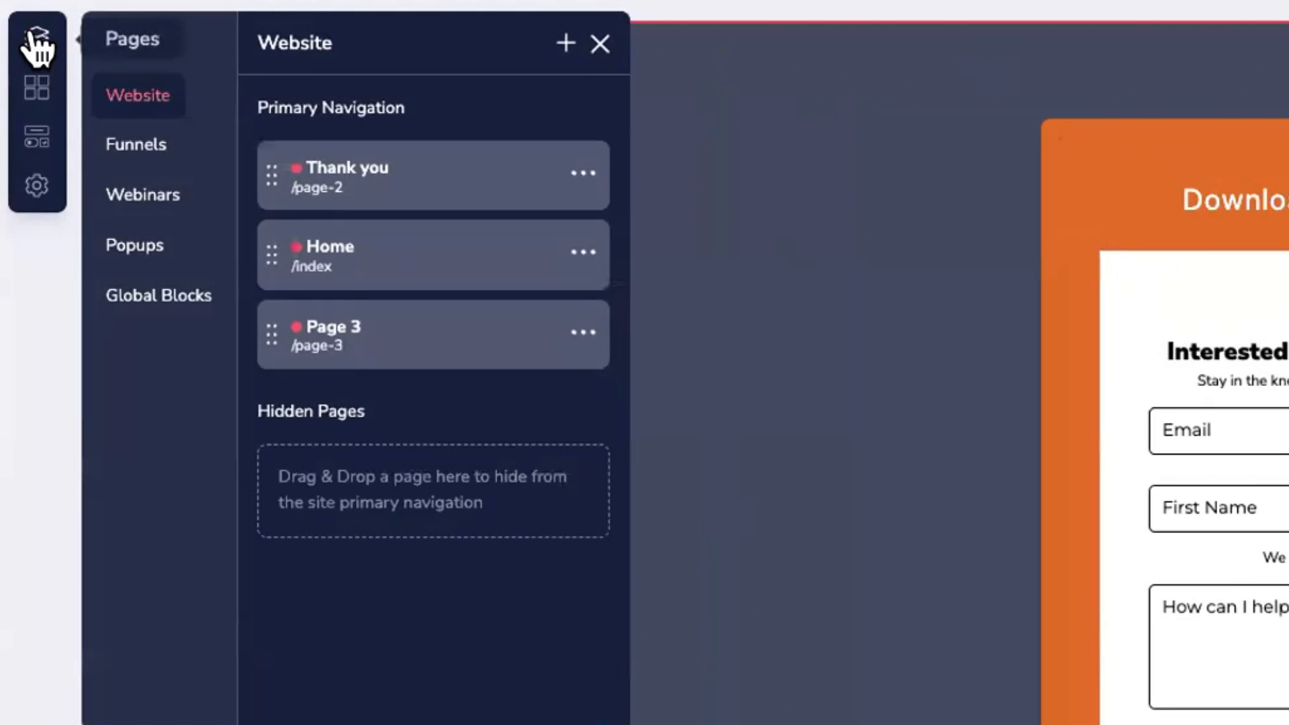
pyautogui.click(134, 246)
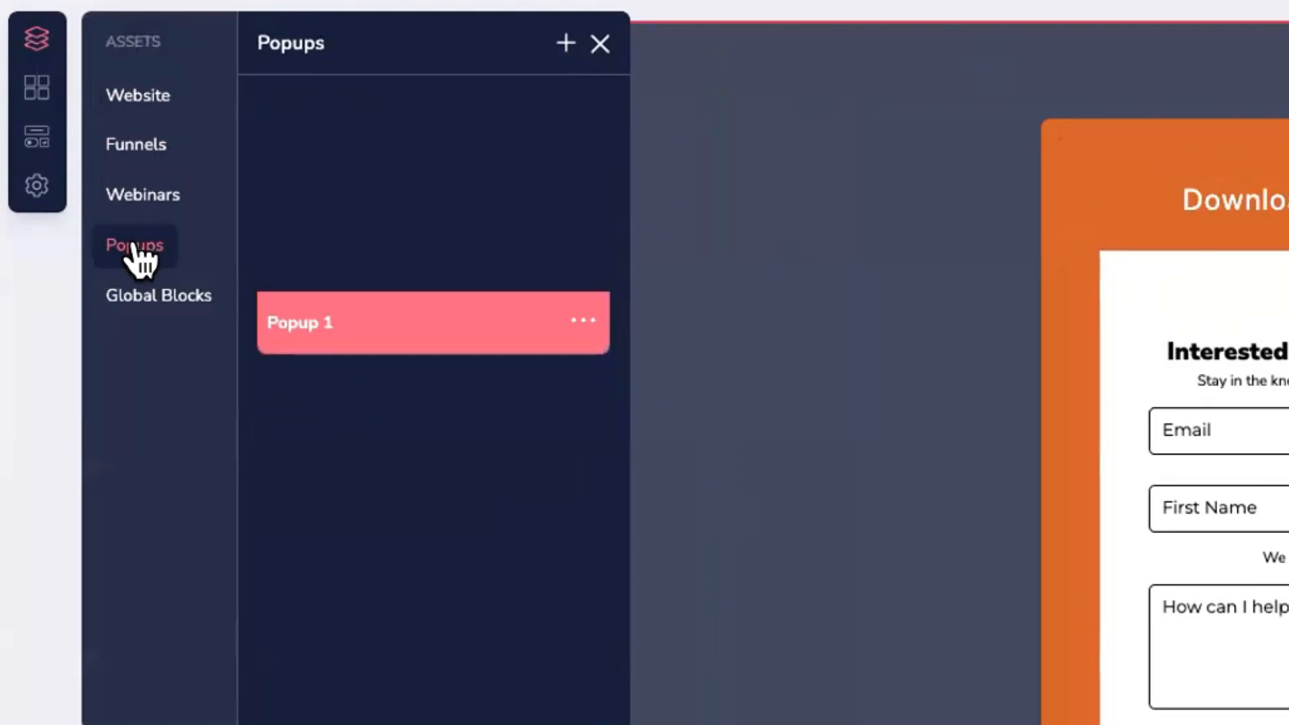
pyautogui.click(584, 324)
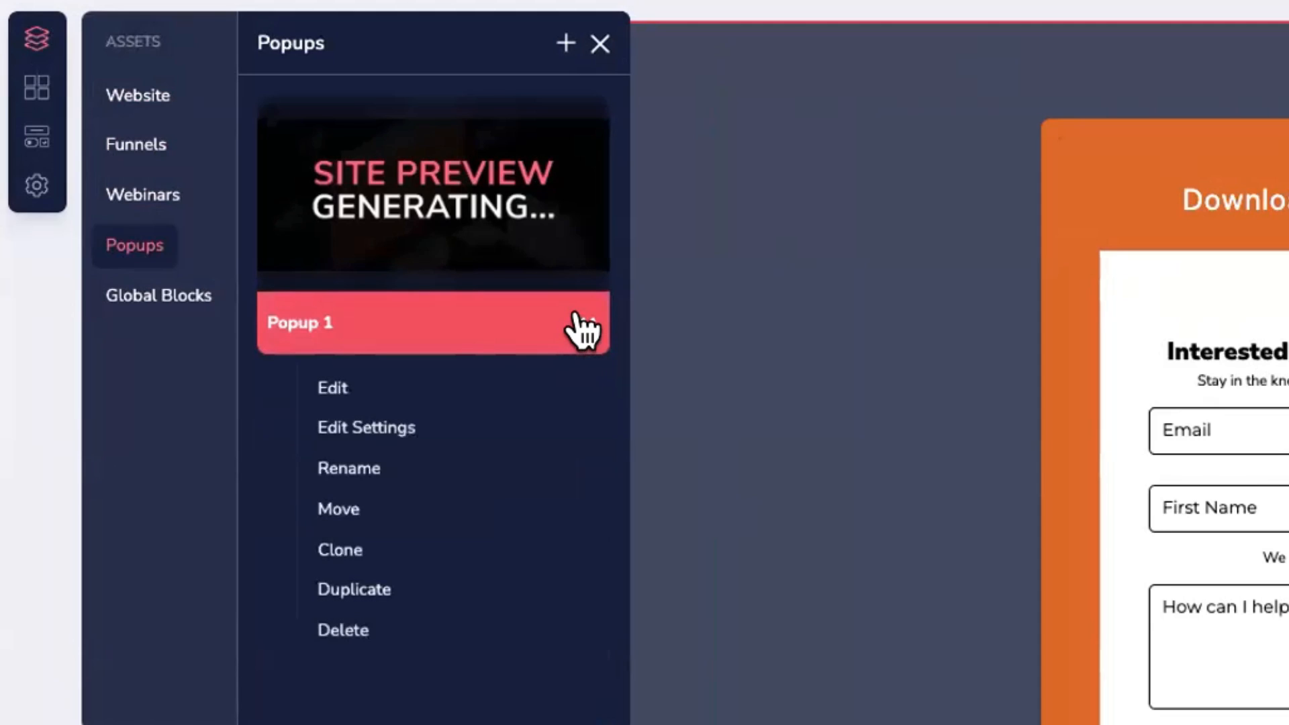
pyautogui.click(368, 428)
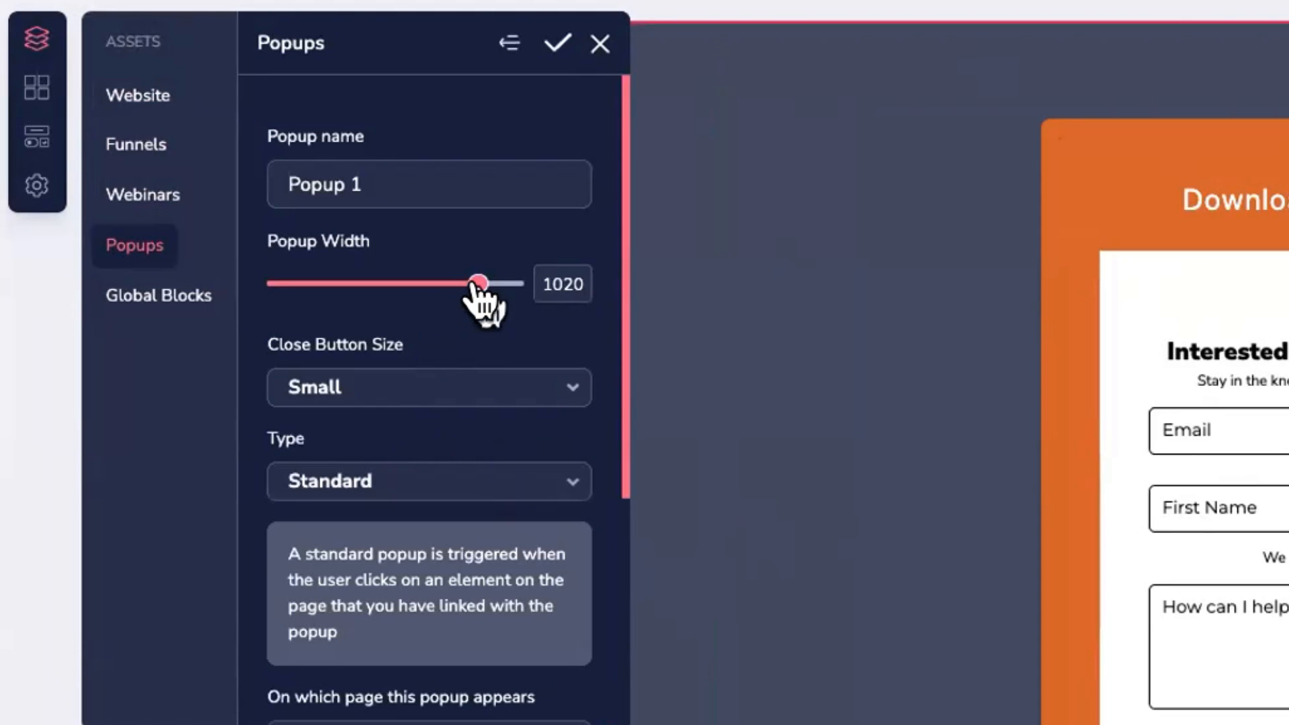
pyautogui.scroll(-5, 464, 322)
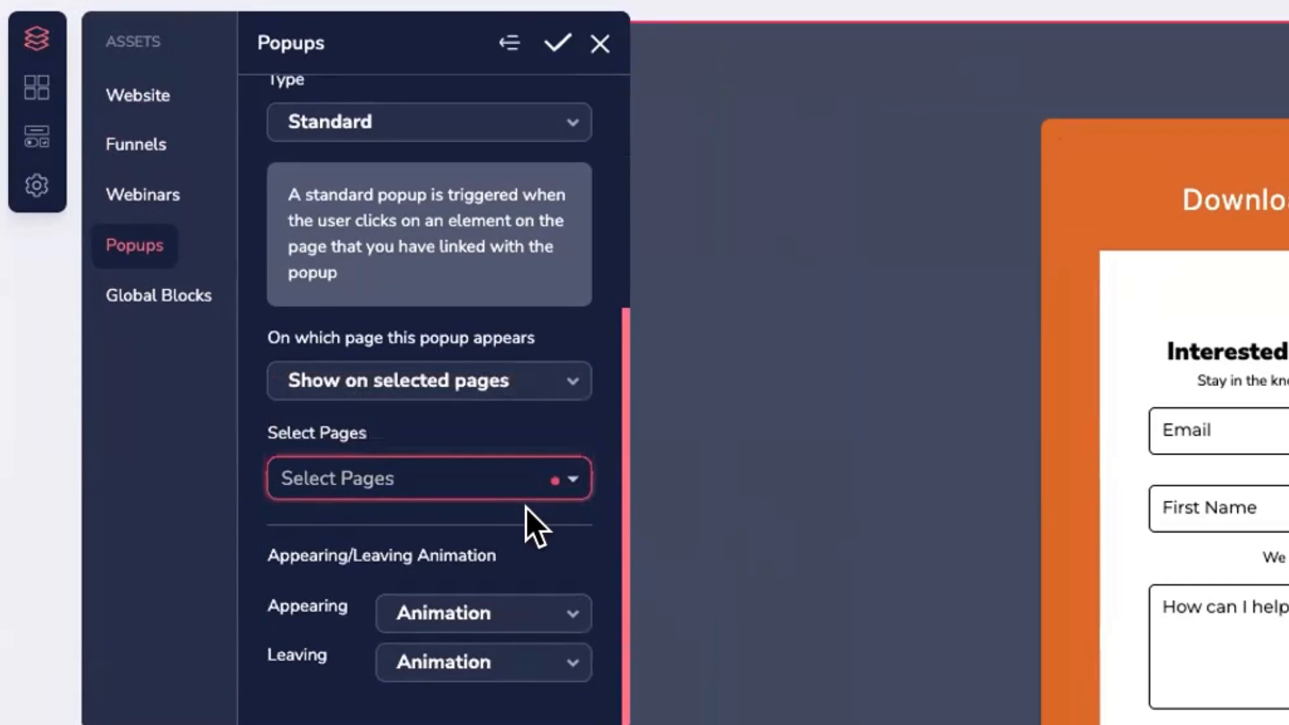
pyautogui.click(569, 480)
pyautogui.click(287, 524)
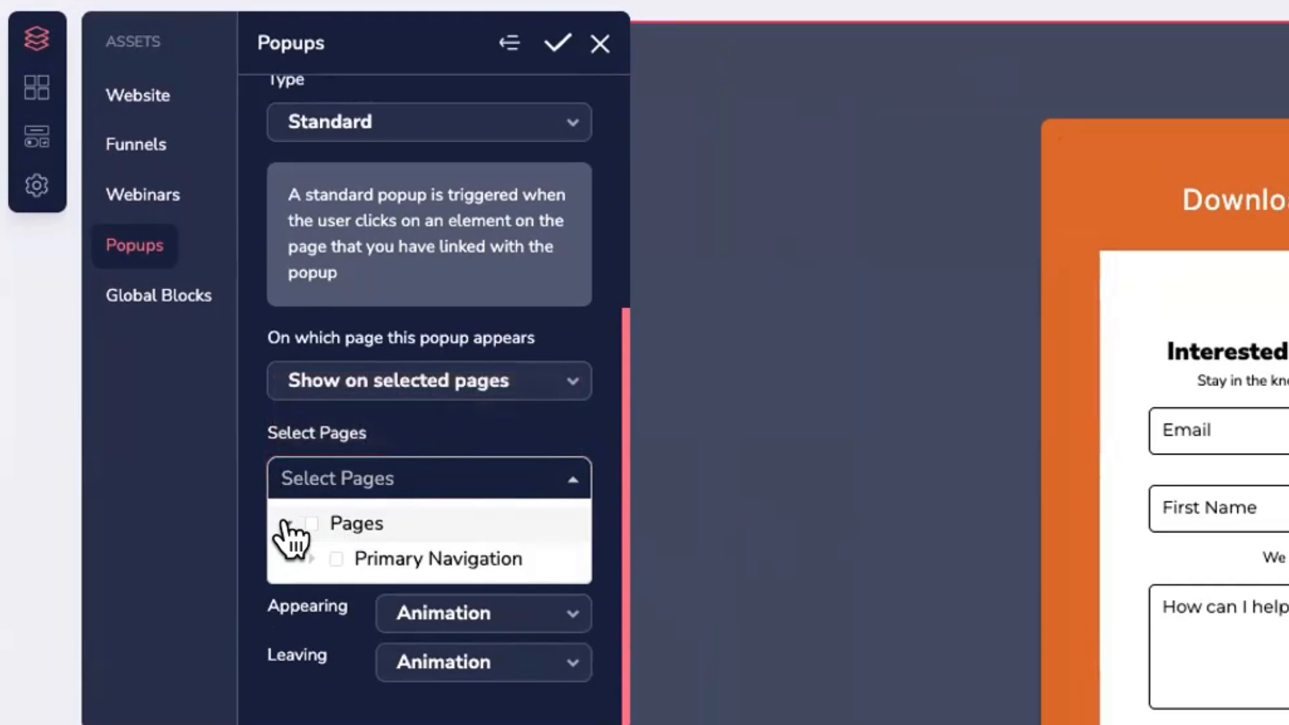
pyautogui.click(311, 557)
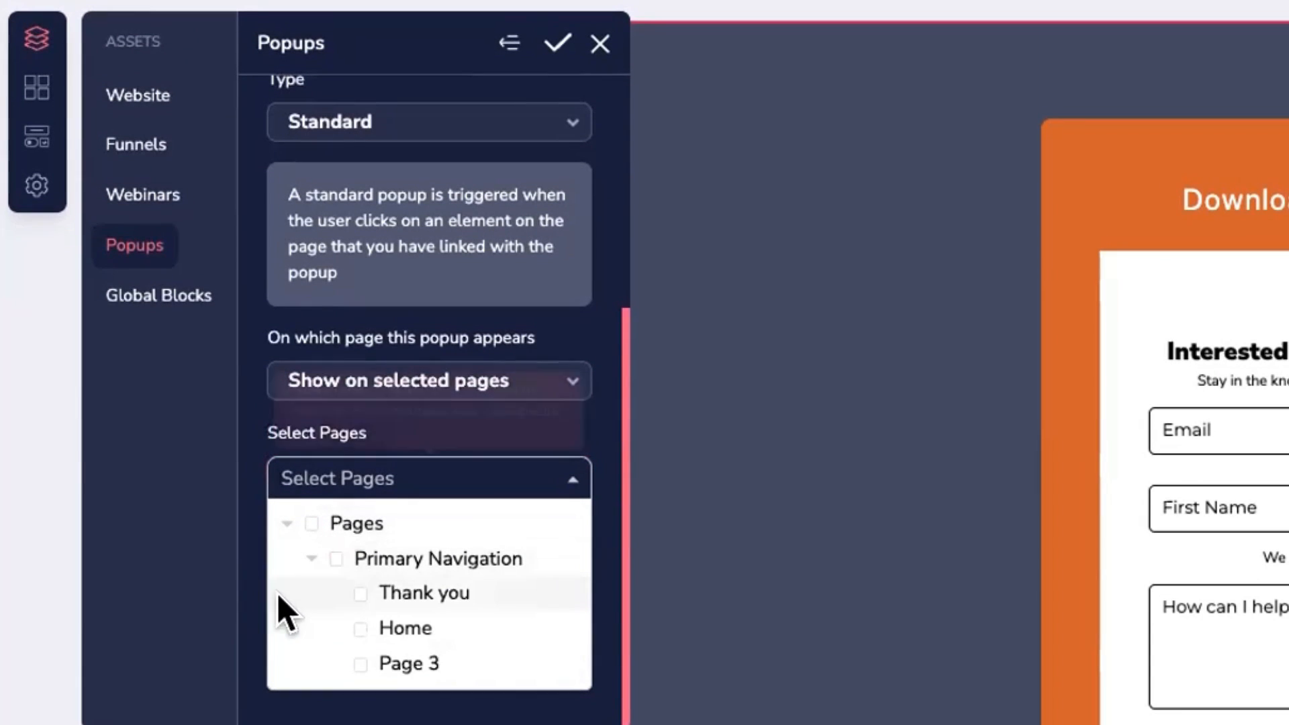
pyautogui.click(360, 629)
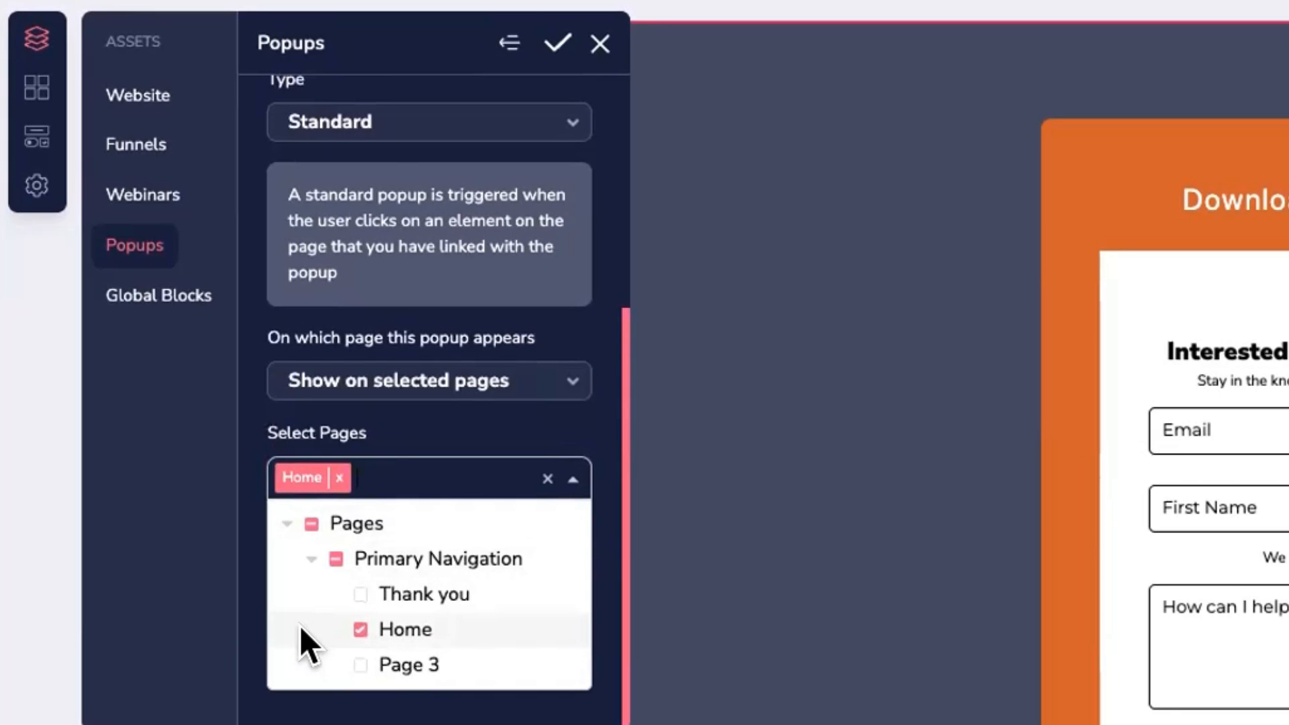
pyautogui.click(598, 508)
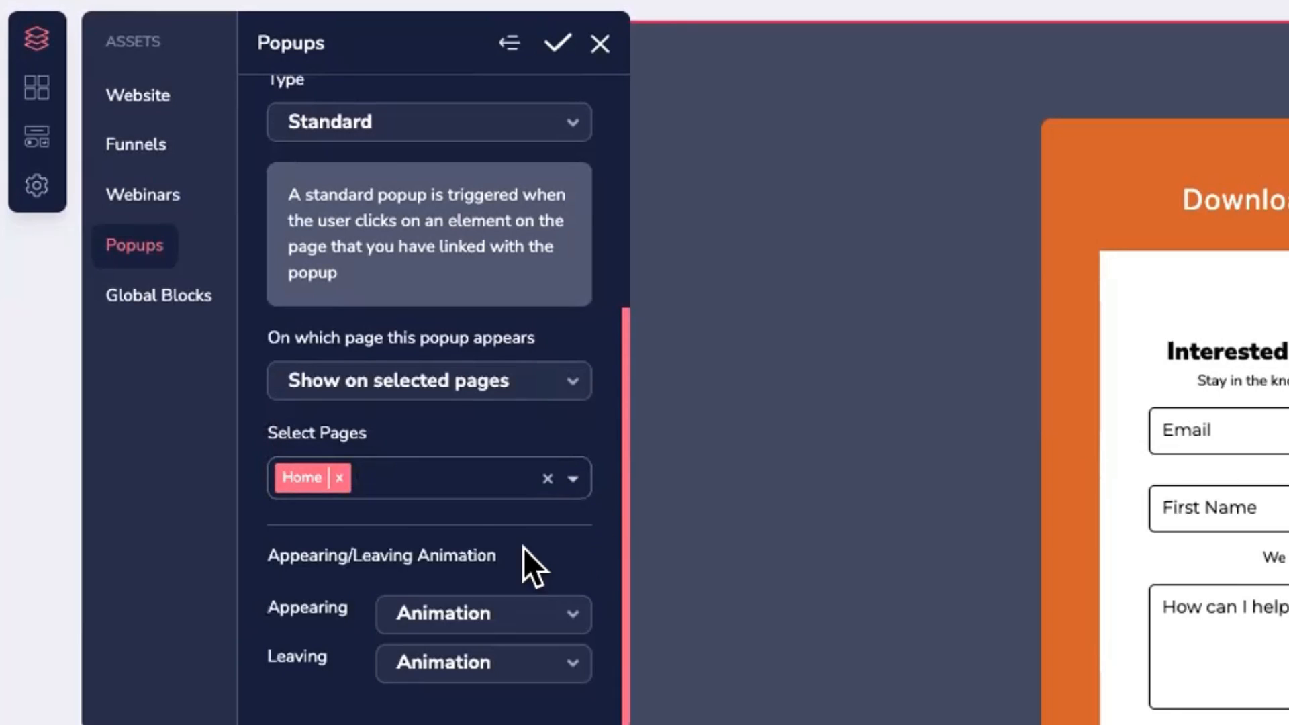
# Step: Set Popup 1 to appear with bounce and leave with bounceOutRight, and save the settings
pyautogui.click(501, 614)
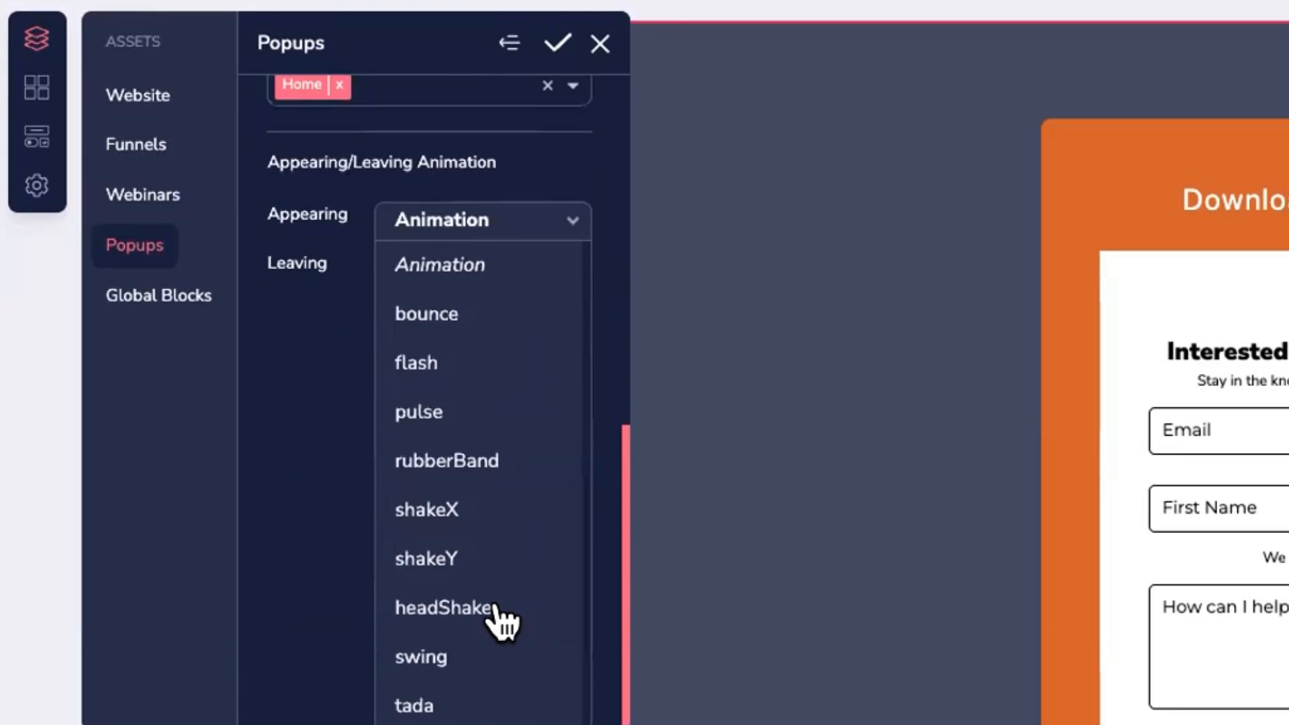
pyautogui.click(450, 310)
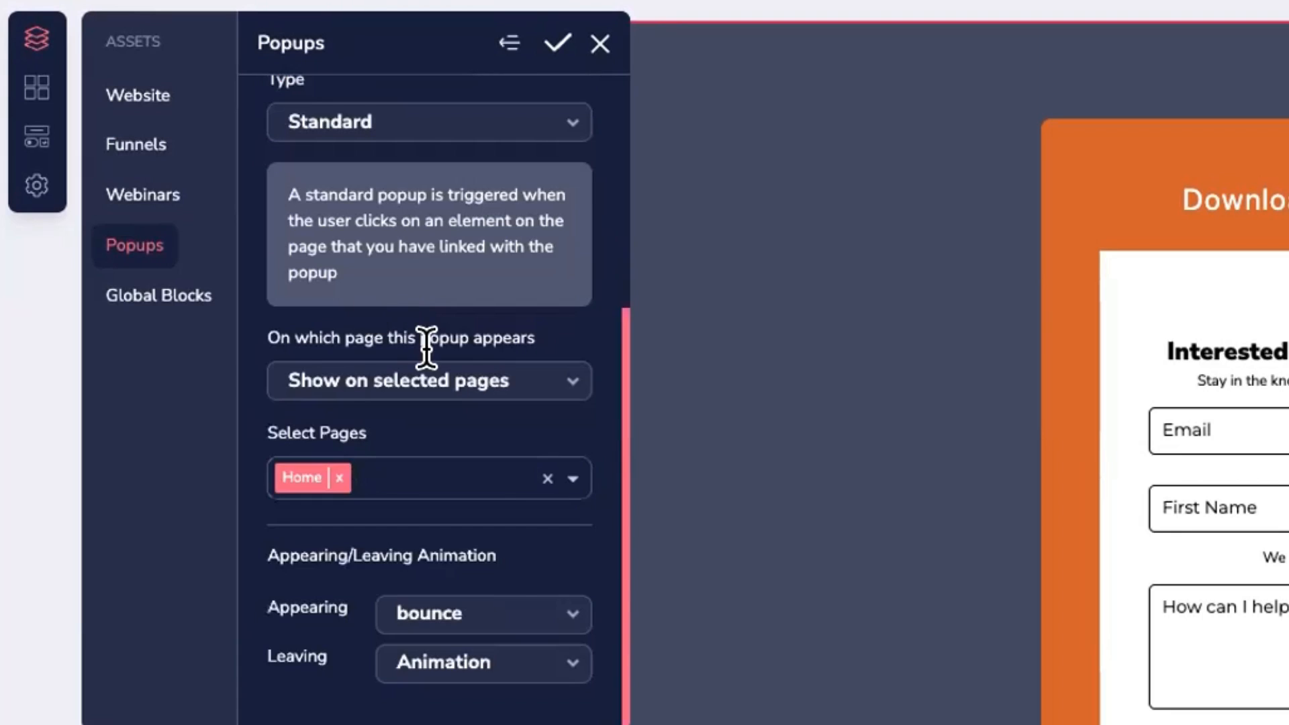
pyautogui.click(511, 664)
pyautogui.scroll(-2, 510, 658)
pyautogui.click(489, 445)
pyautogui.scroll(10, 535, 530)
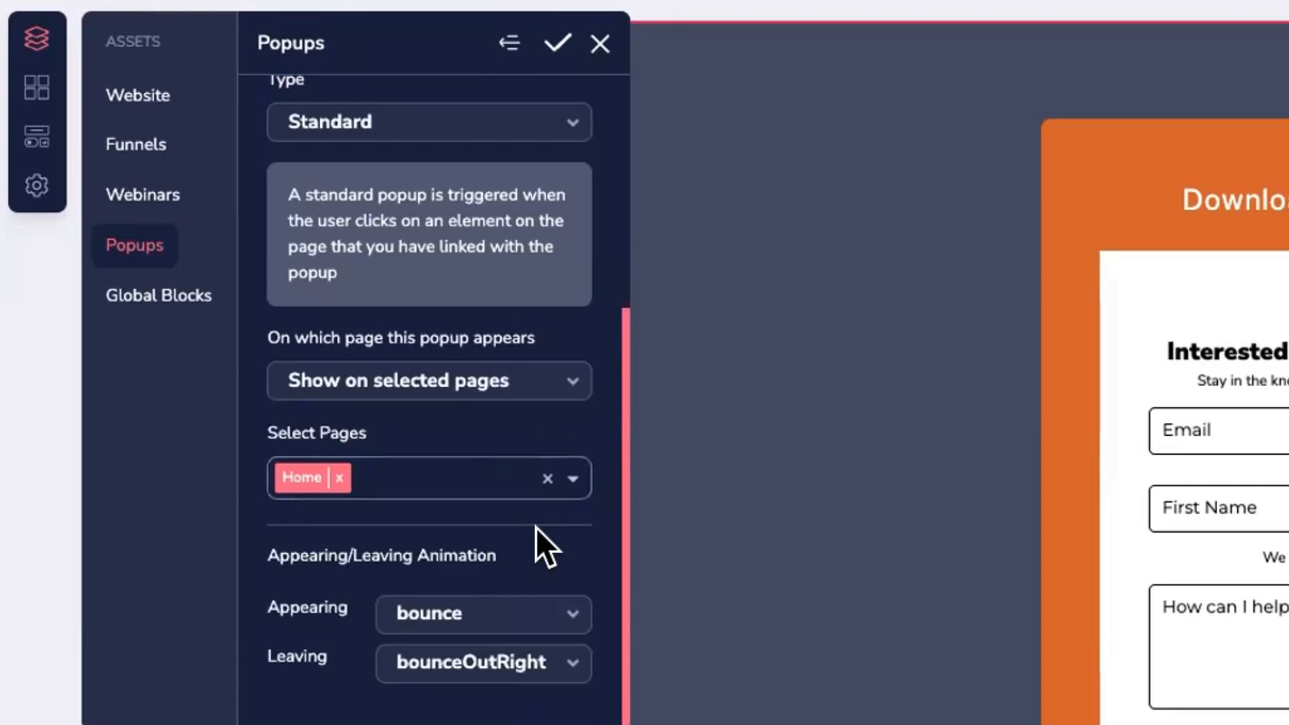
pyautogui.click(555, 45)
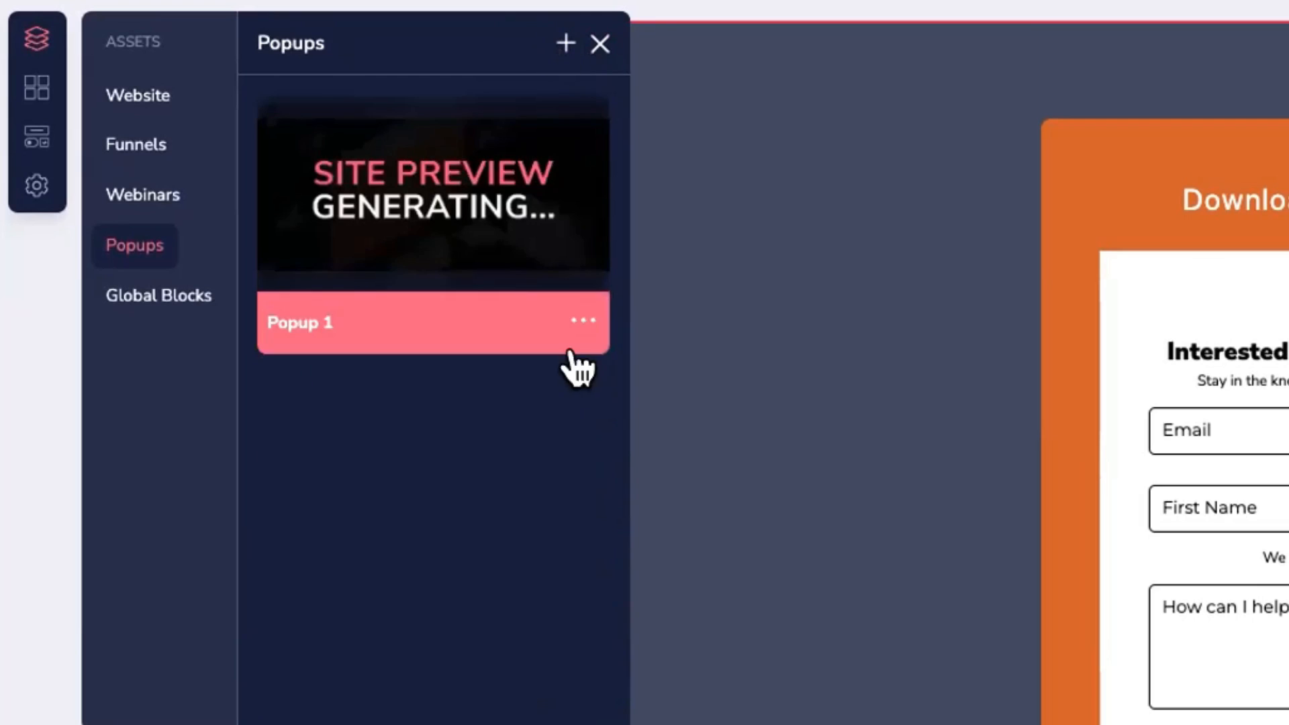
# Step: Return to the Home page and select the Download Your Freebie Now button
pyautogui.click(597, 40)
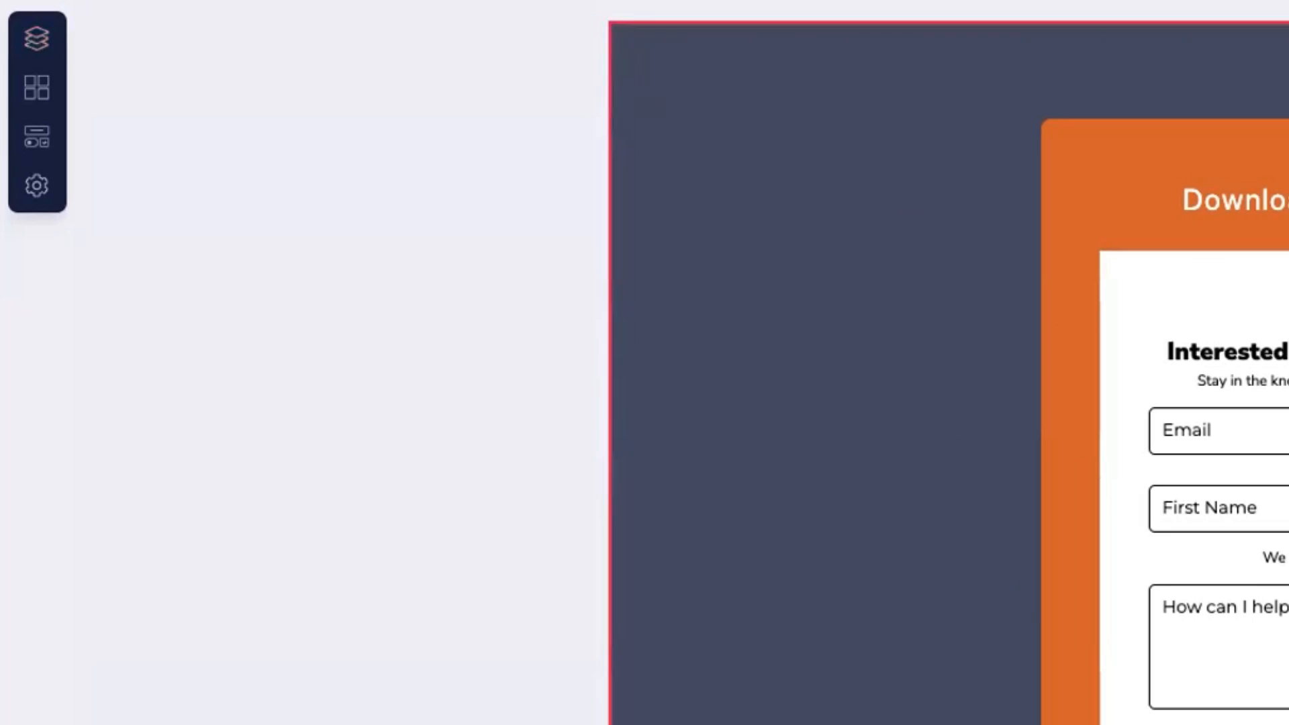
pyautogui.click(1054, 95)
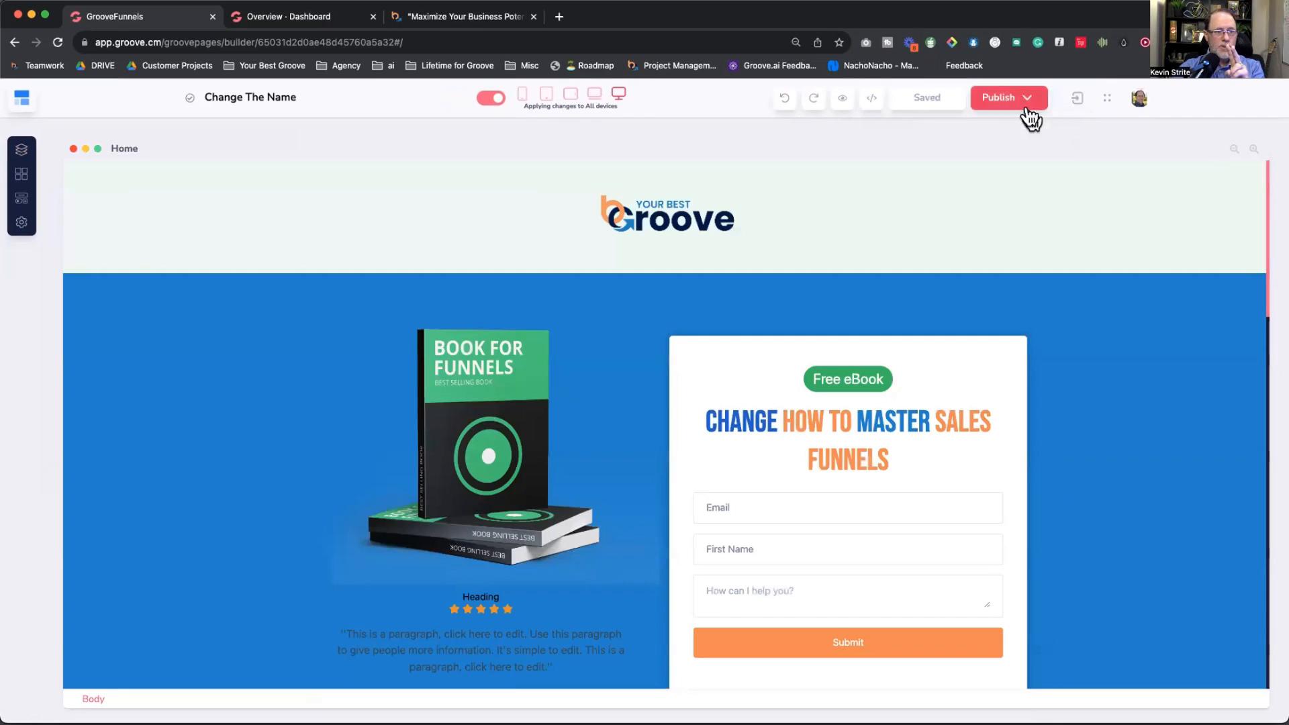
pyautogui.scroll(-4, 900, 302)
pyautogui.click(886, 281)
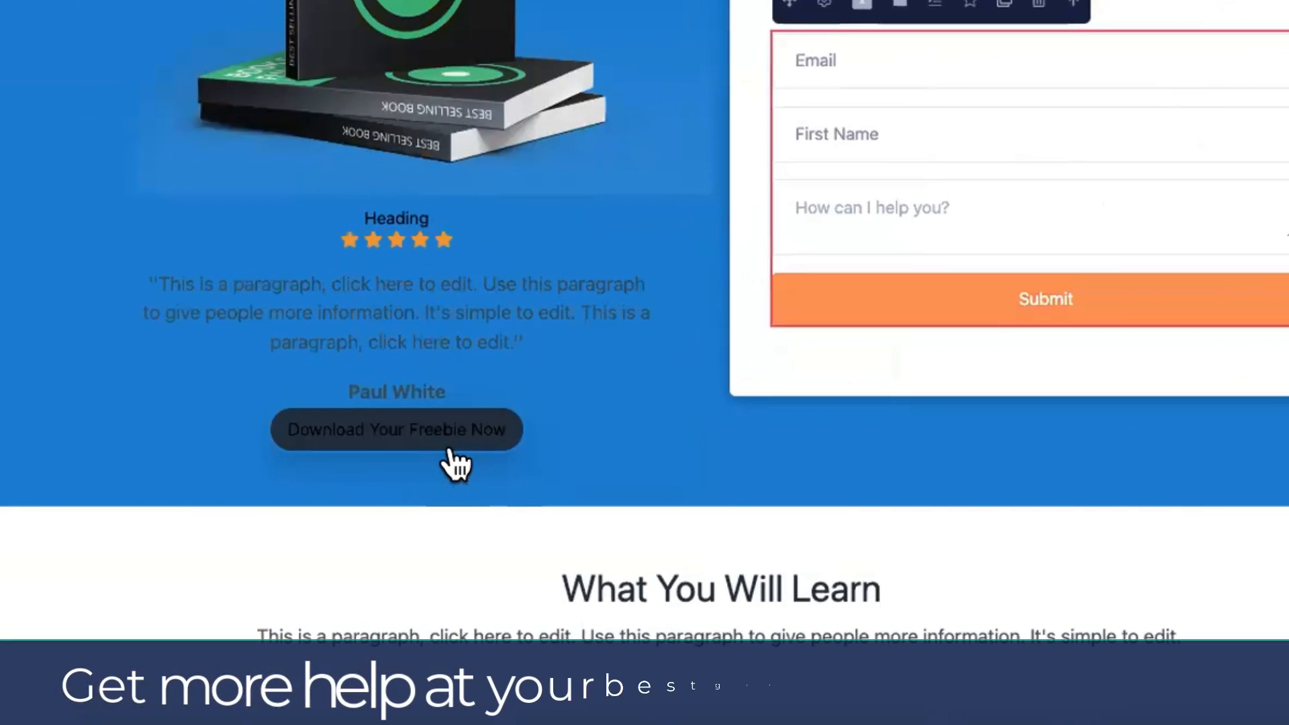
pyautogui.click(392, 466)
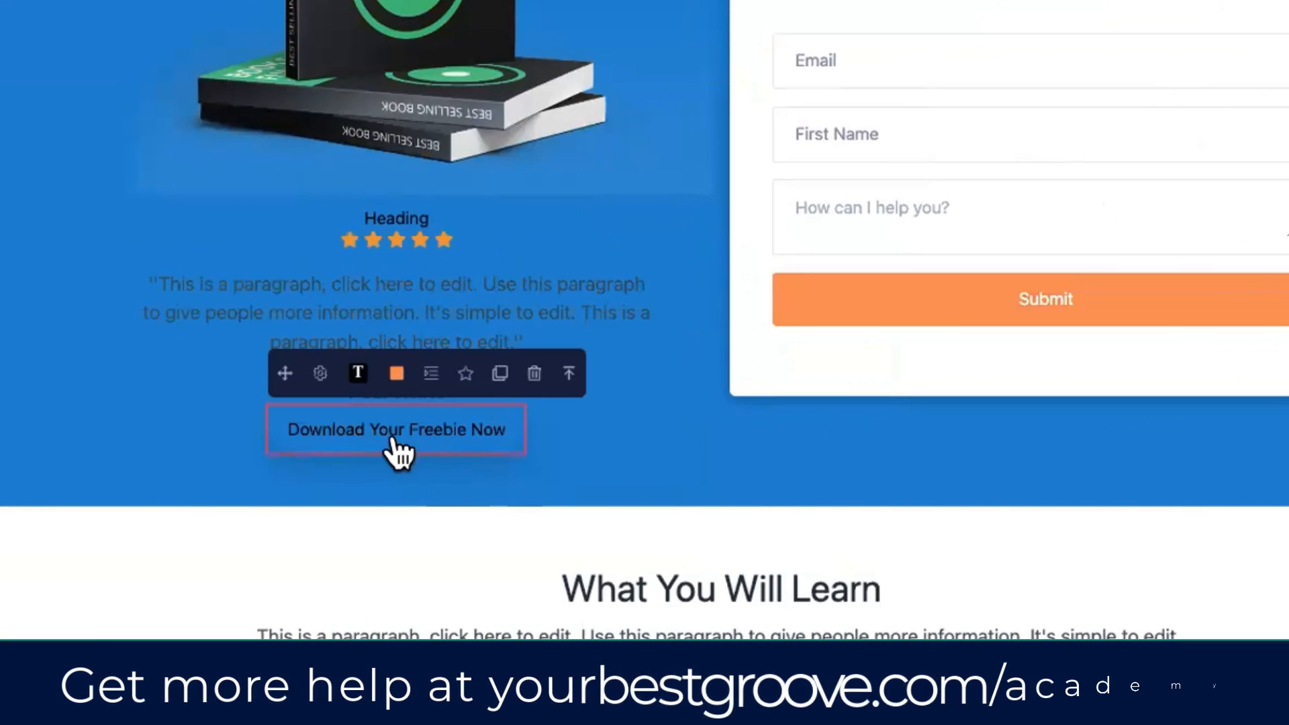
# Step: Link the button to Popup 1 and save the Home page
pyautogui.click(320, 373)
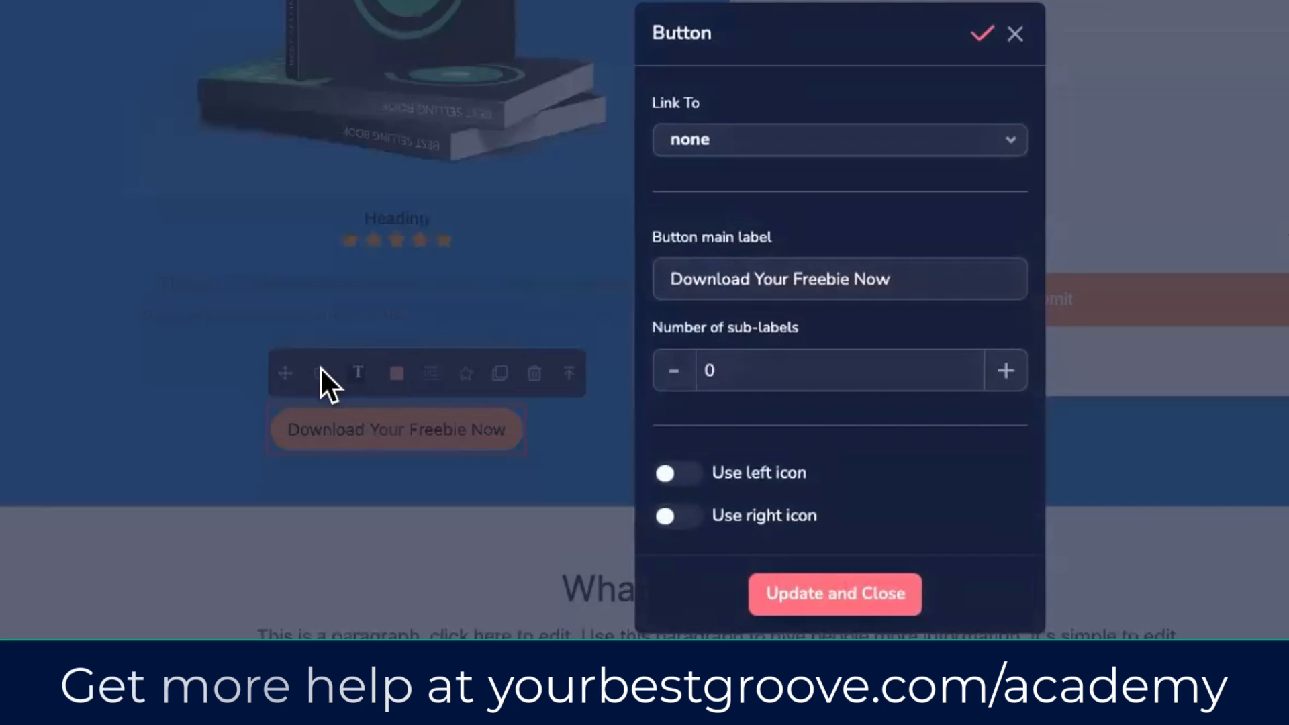
pyautogui.click(783, 140)
pyautogui.scroll(-2, 755, 377)
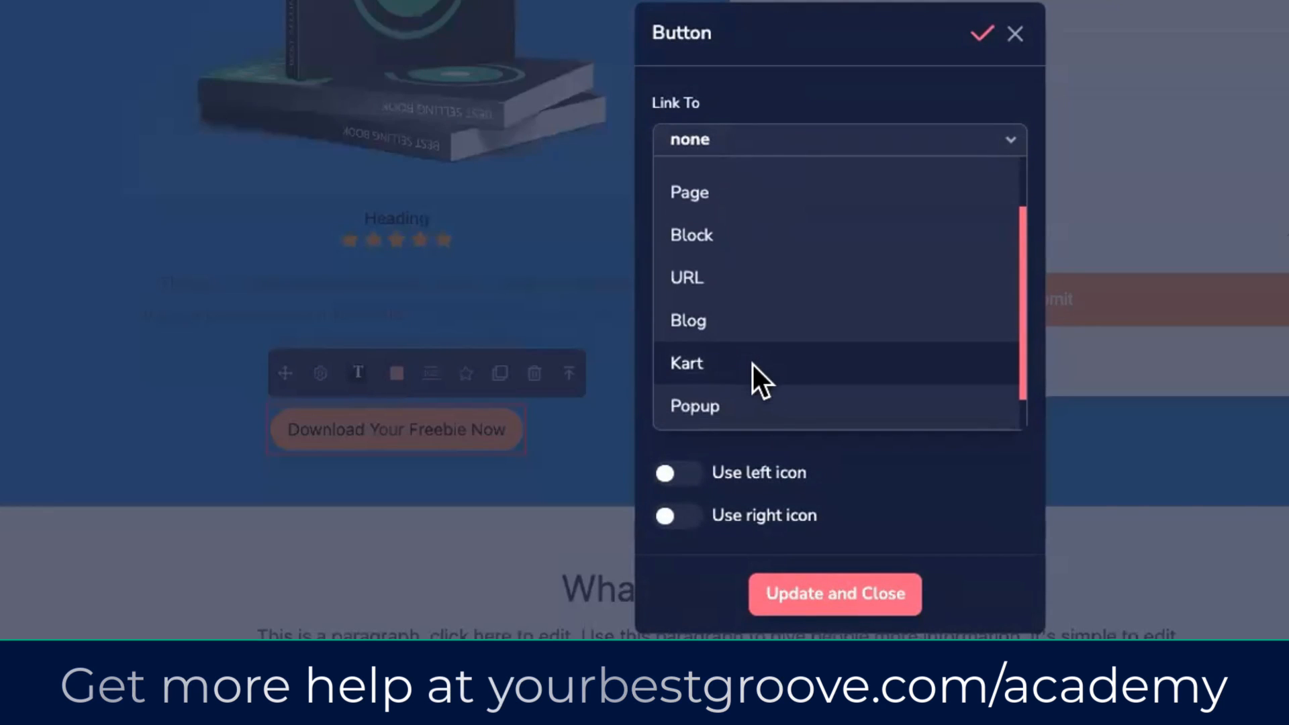
pyautogui.click(754, 406)
pyautogui.click(772, 226)
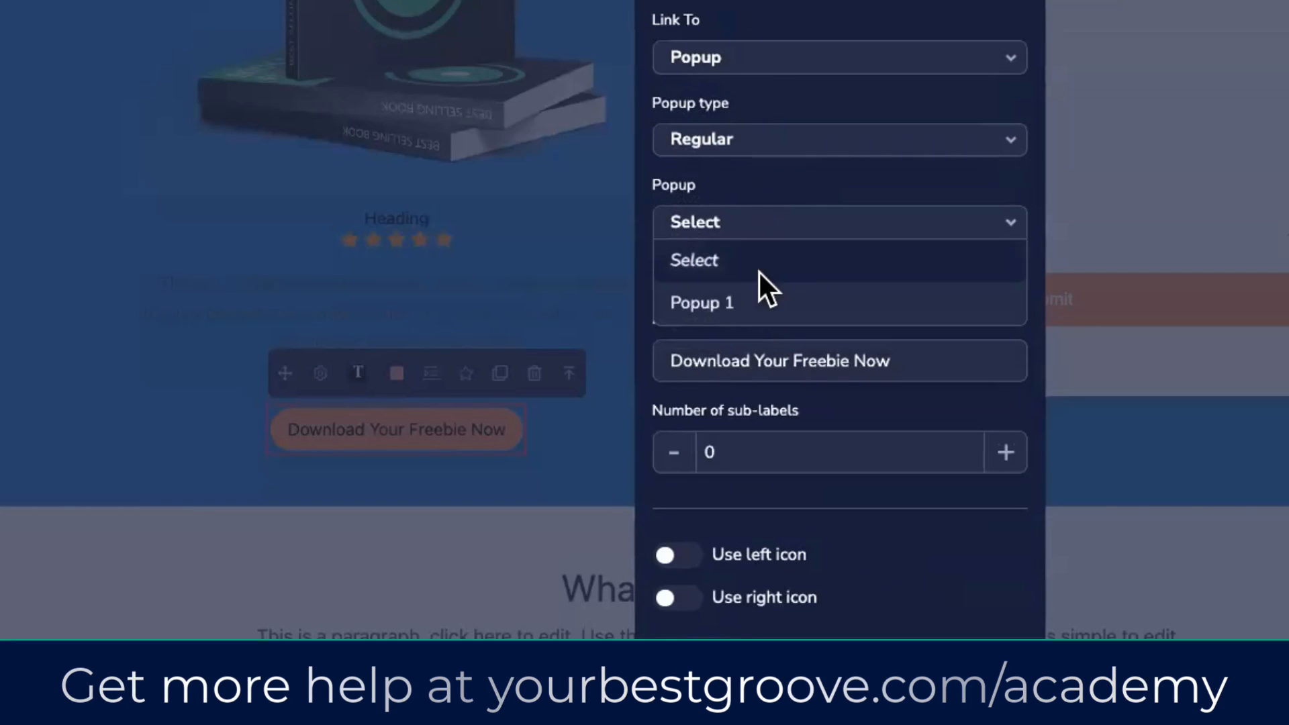
pyautogui.click(702, 300)
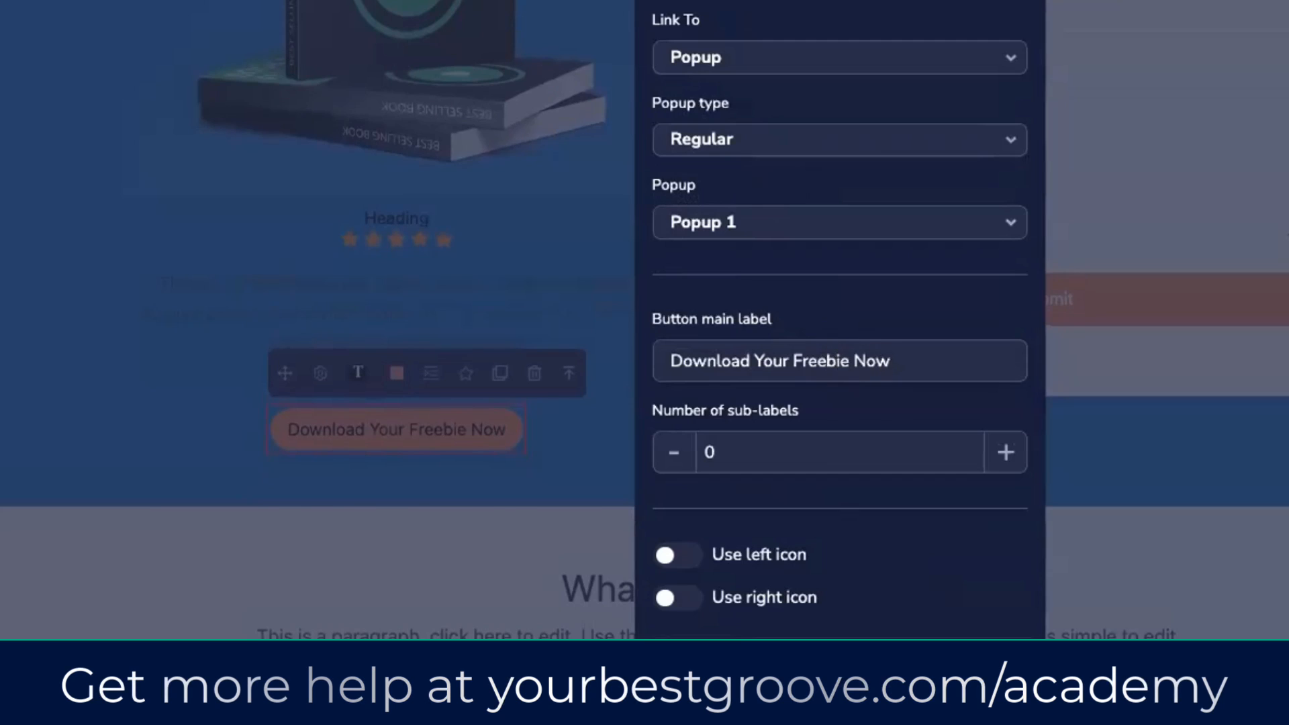
pyautogui.click(973, 684)
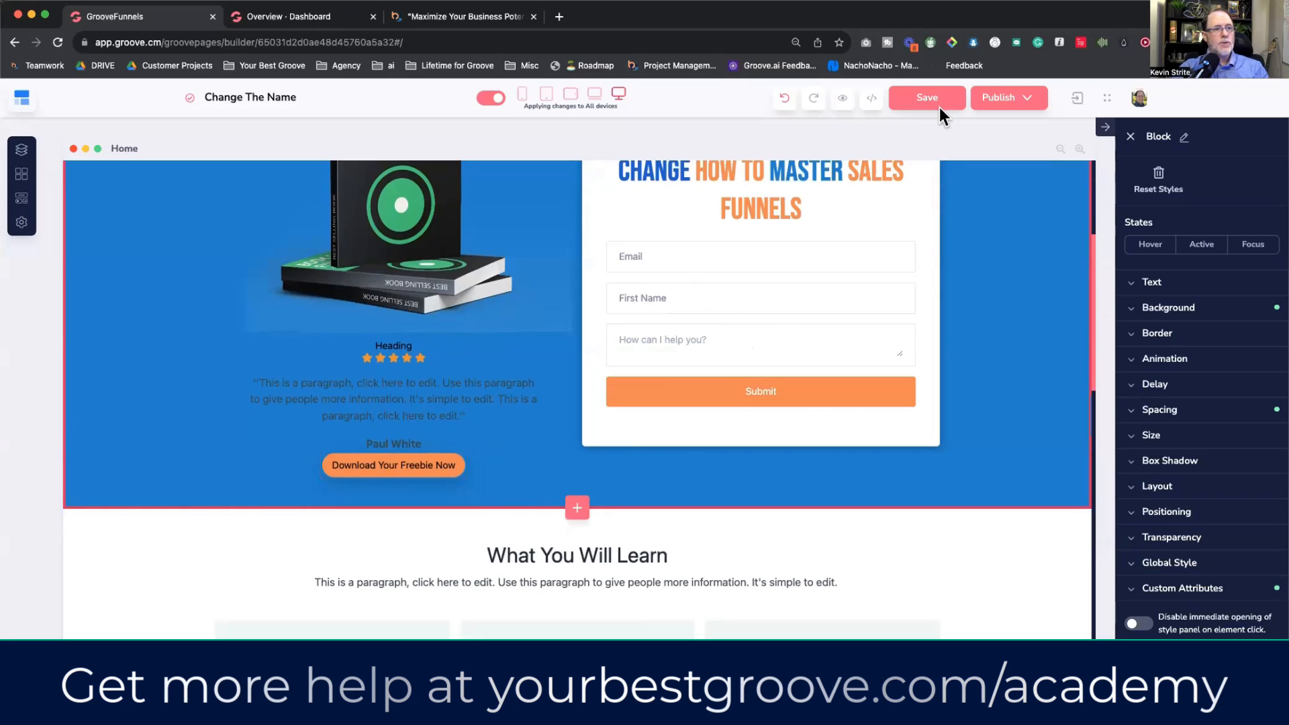
pyautogui.click(931, 101)
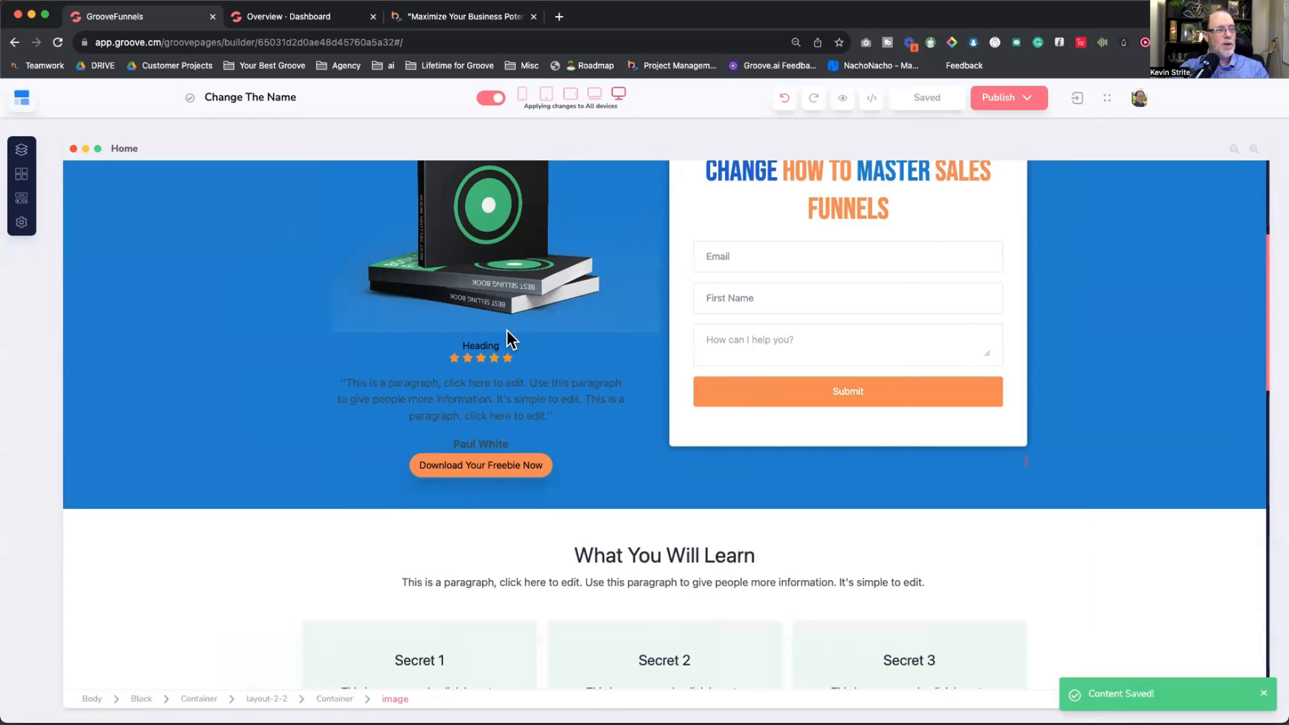
# Step: Move Home to the top of the page list and open the Thank you page
pyautogui.click(22, 154)
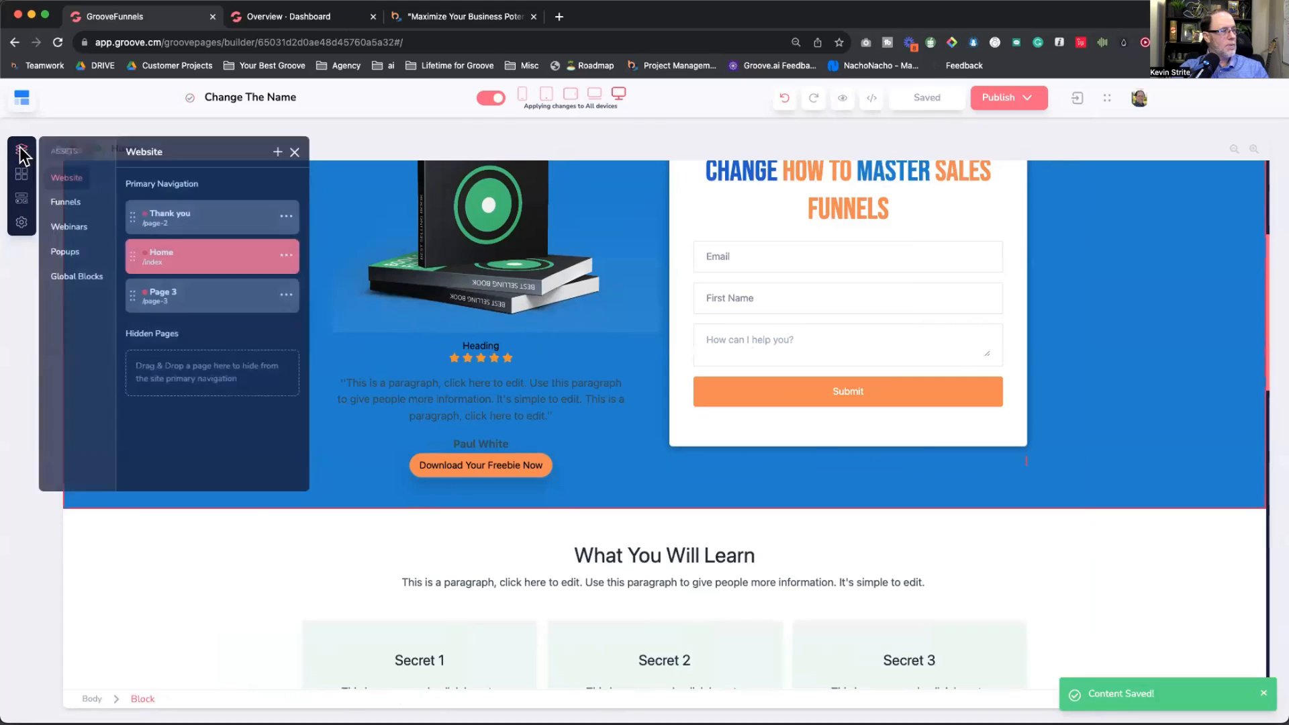
pyautogui.moveTo(138, 255); pyautogui.dragTo(138, 213)
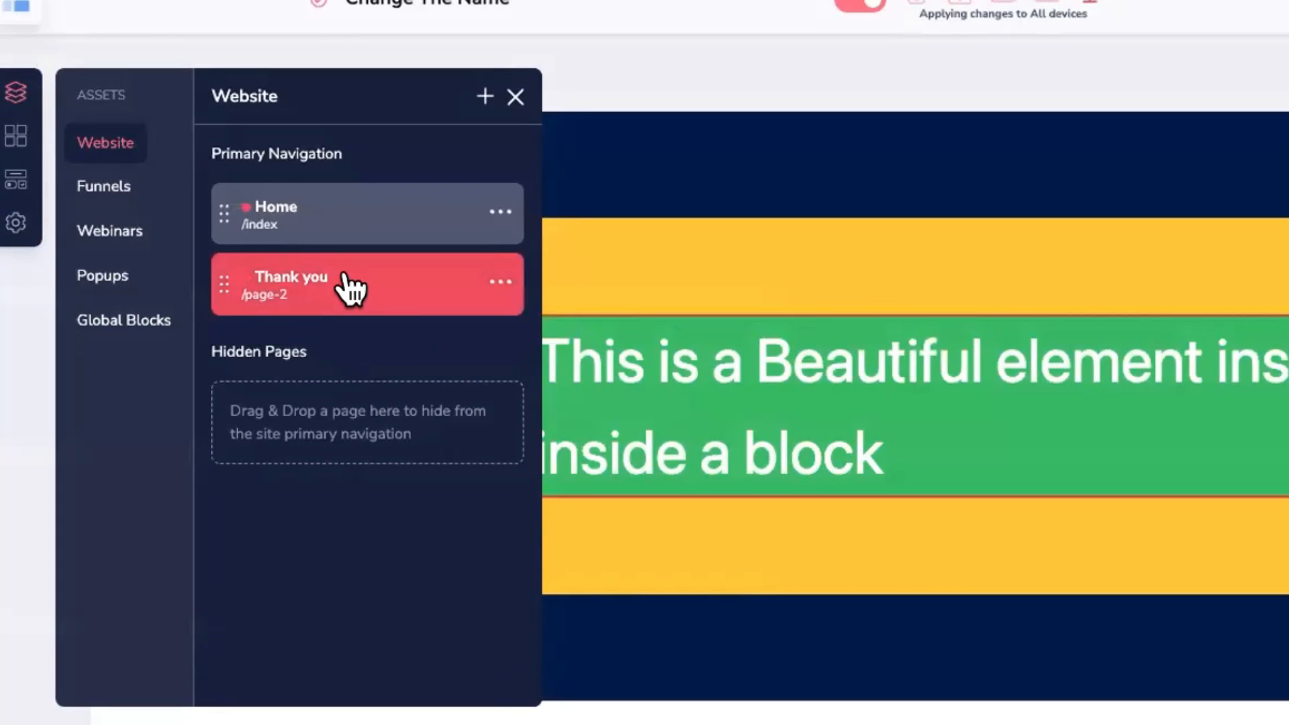
pyautogui.click(349, 287)
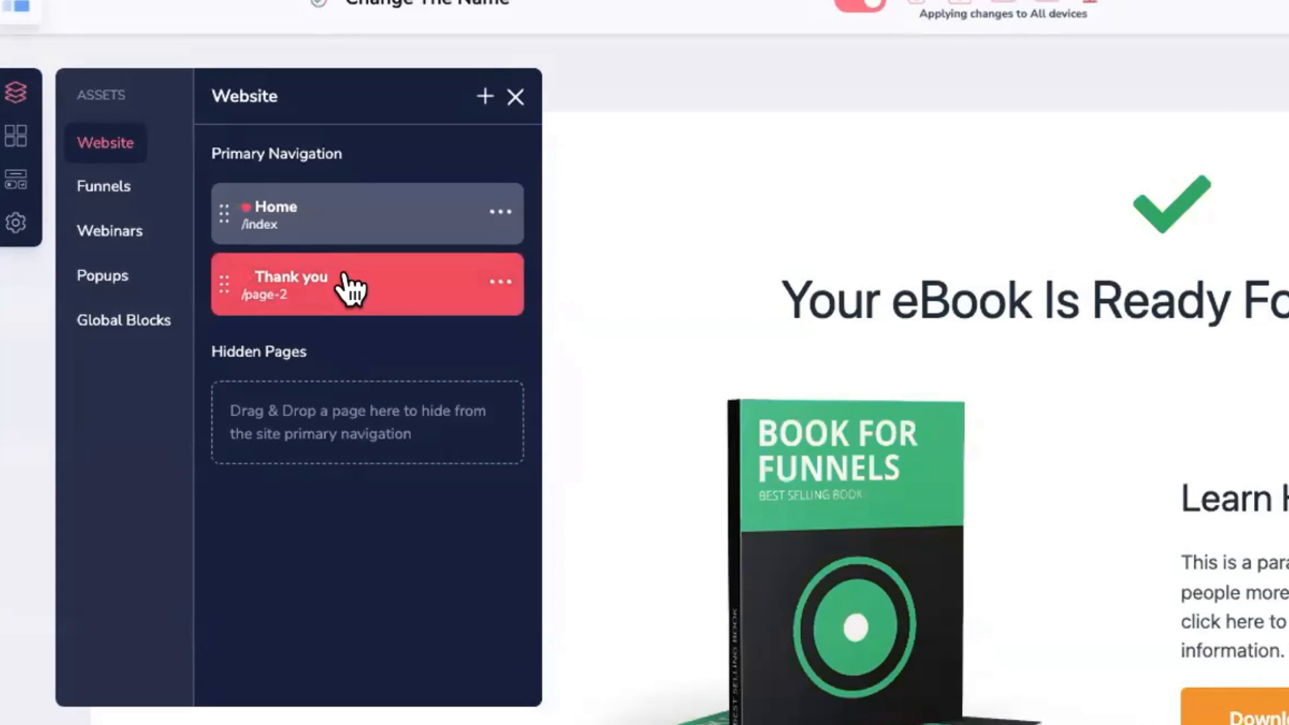
pyautogui.scroll(-5, 1247, 421)
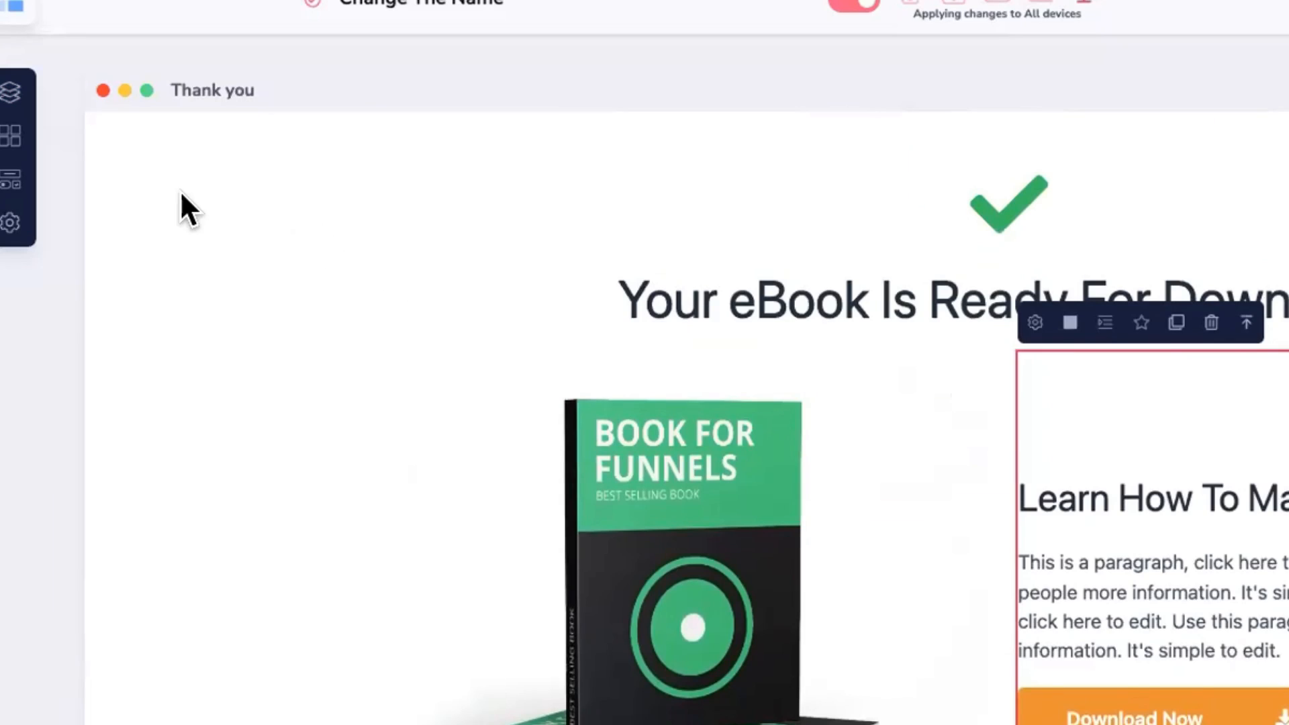
# Step: Change the Thank you page URL to cheat-sheet-thank-you, copied from the notes, and save
pyautogui.click(11, 92)
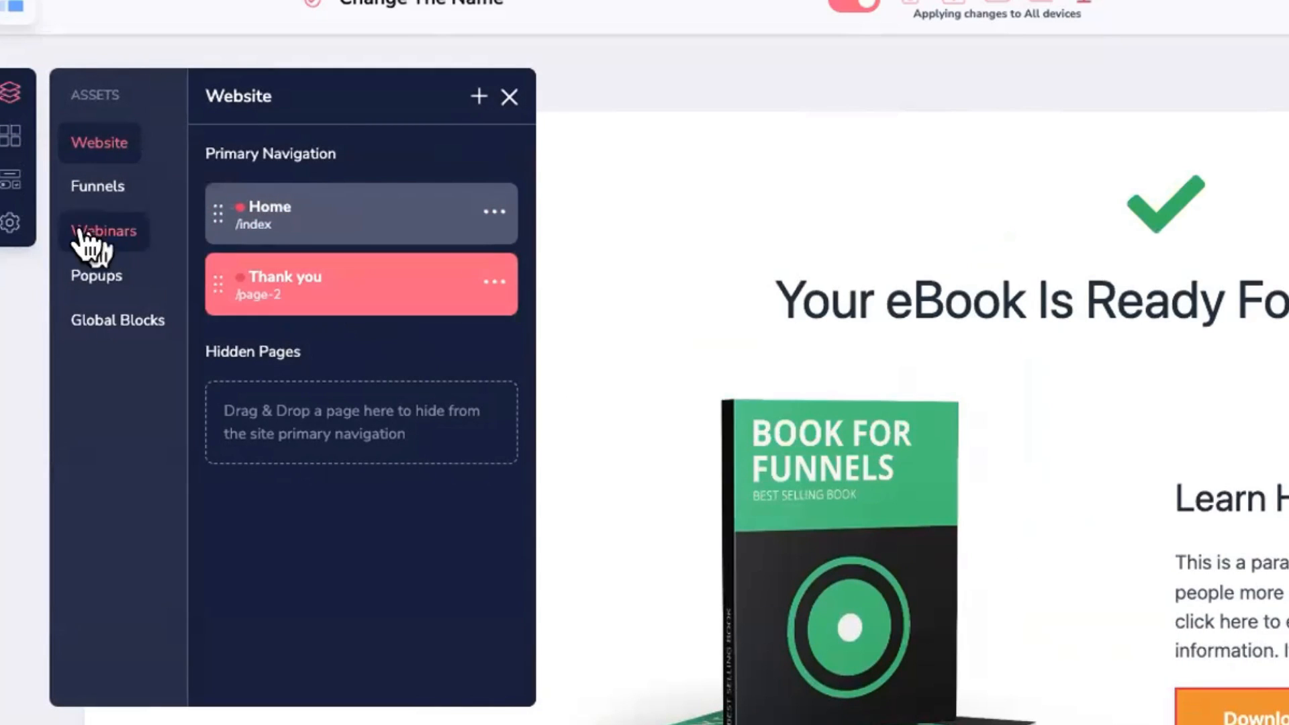
pyautogui.click(10, 223)
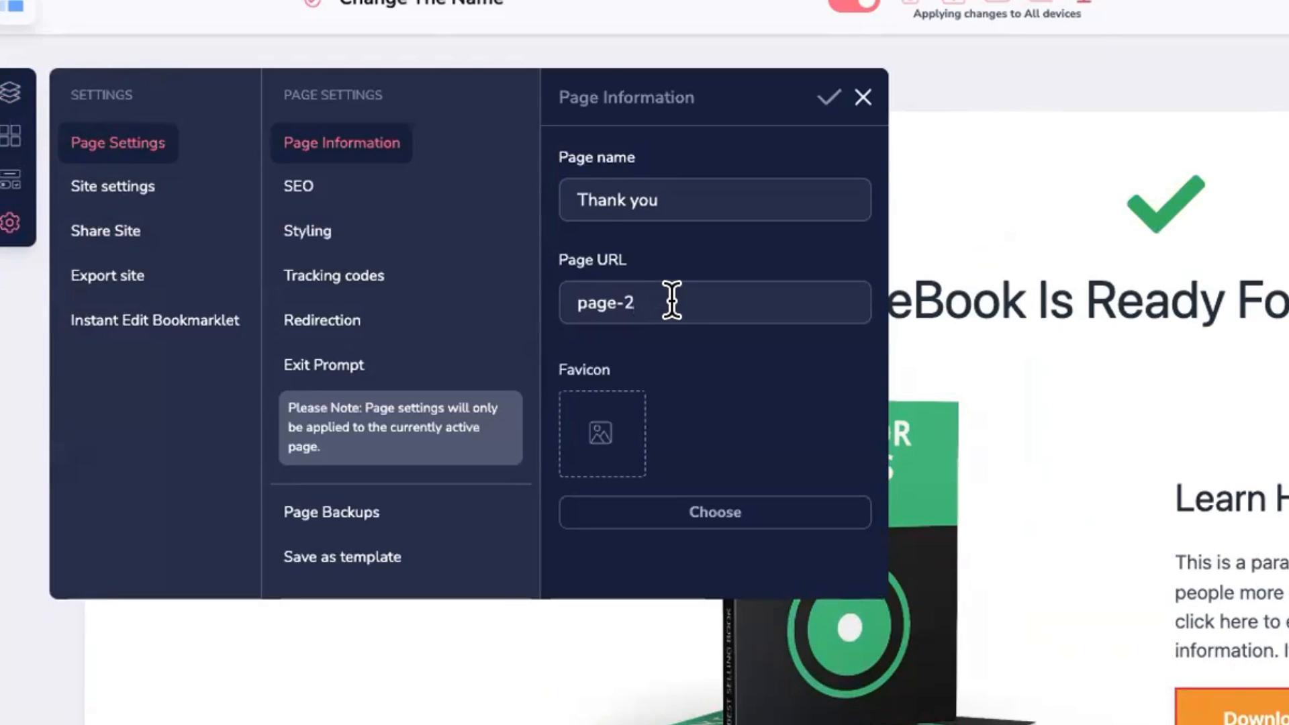
pyautogui.press('super+Tab')
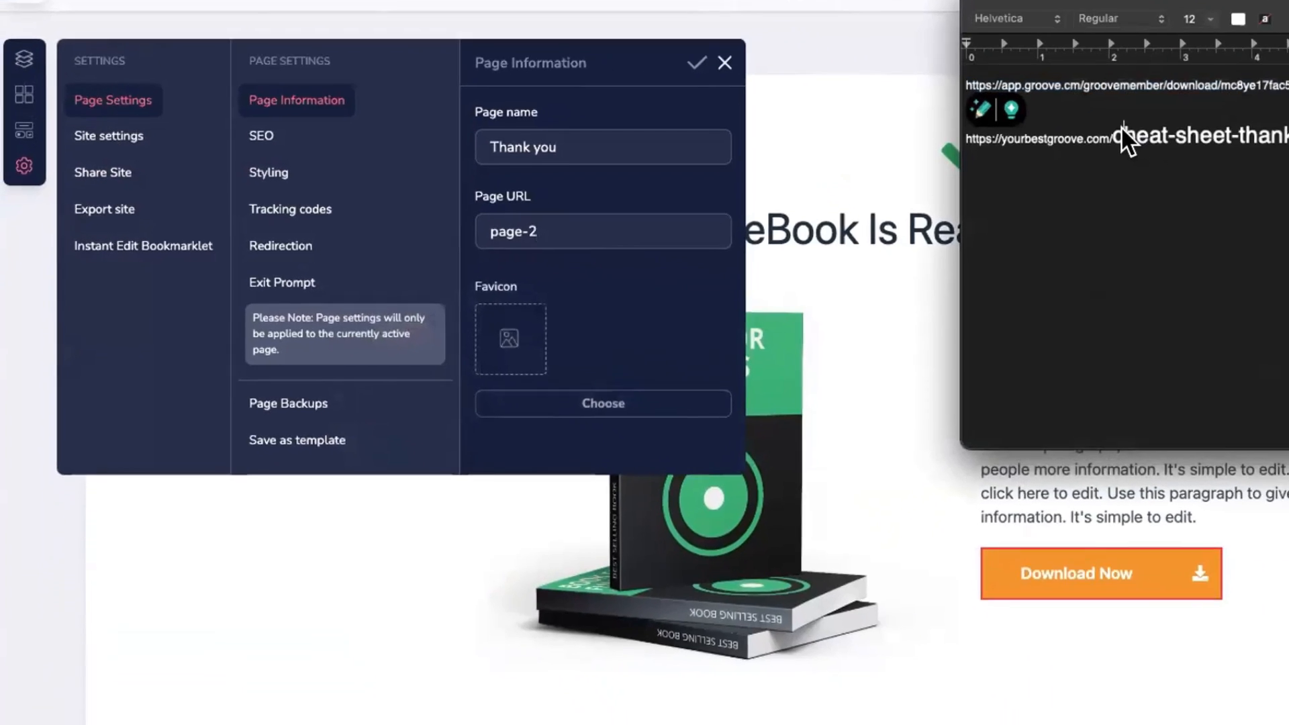
pyautogui.moveTo(1121, 127); pyautogui.dragTo(1172, 133)
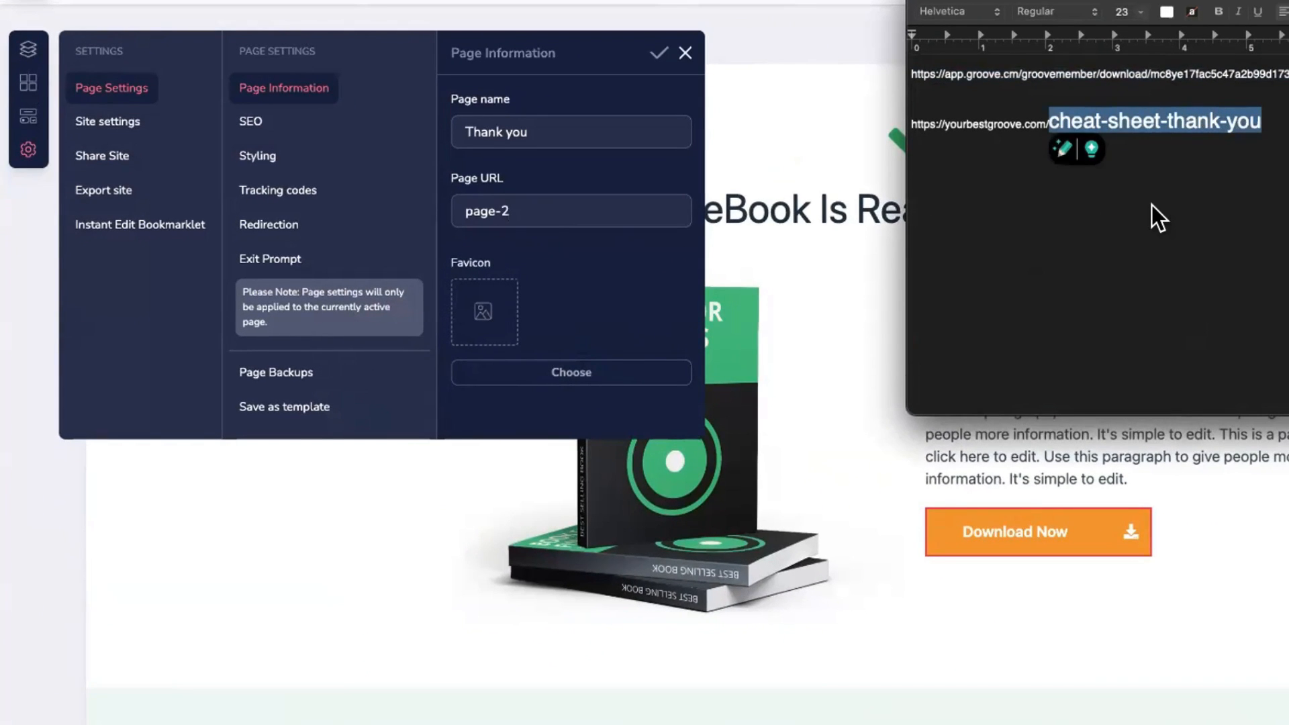
pyautogui.click(493, 213)
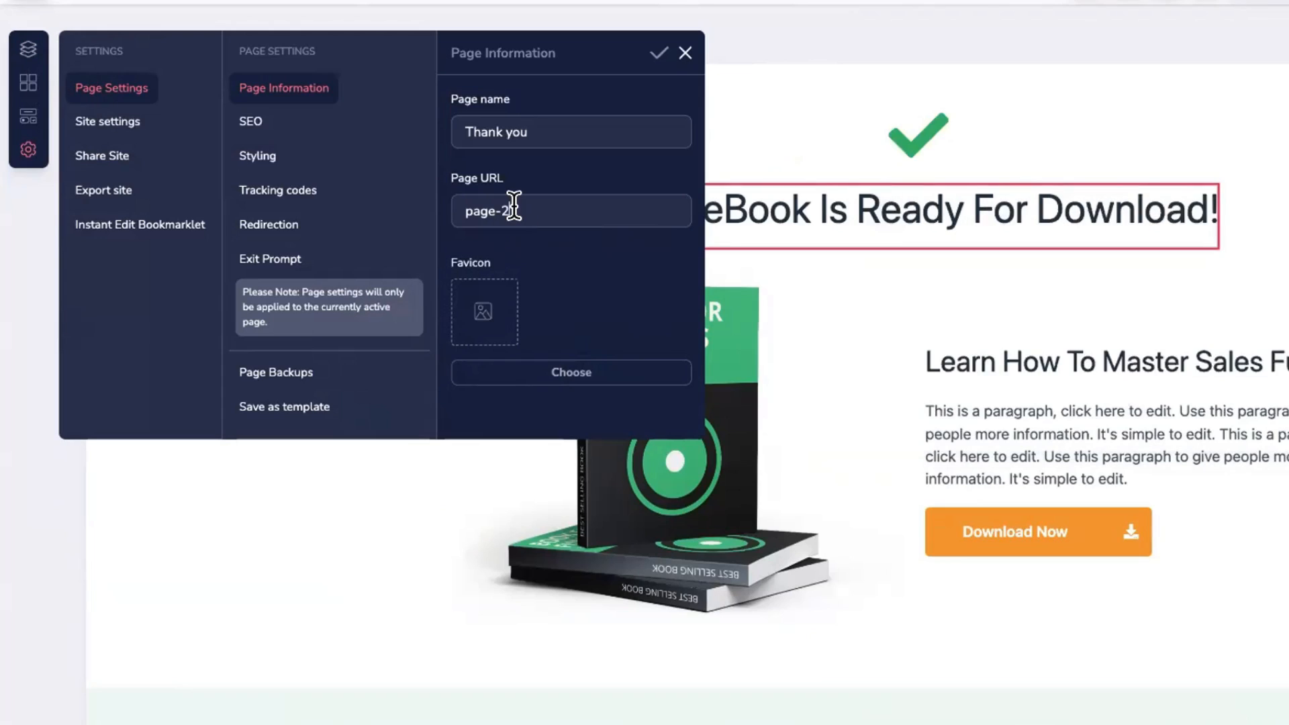
pyautogui.tripleClick(512, 208)
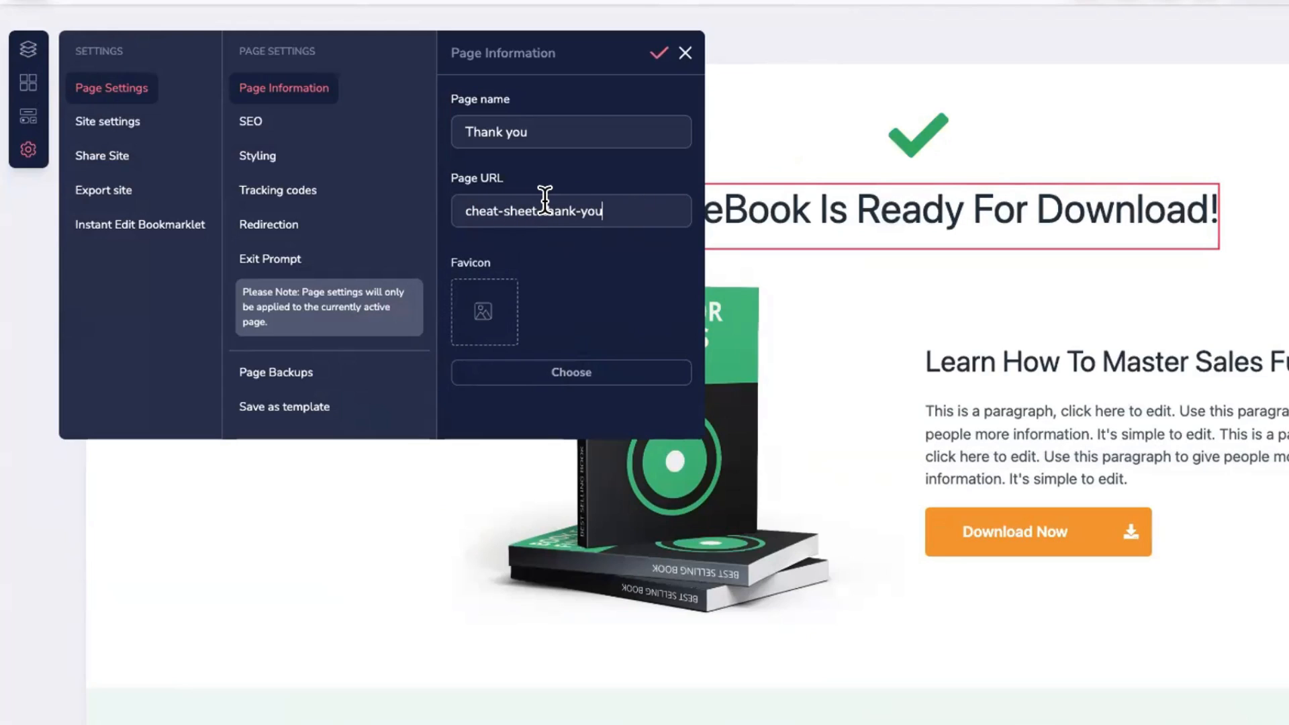
pyautogui.click(655, 55)
pyautogui.click(682, 54)
pyautogui.scroll(-5, 316, 255)
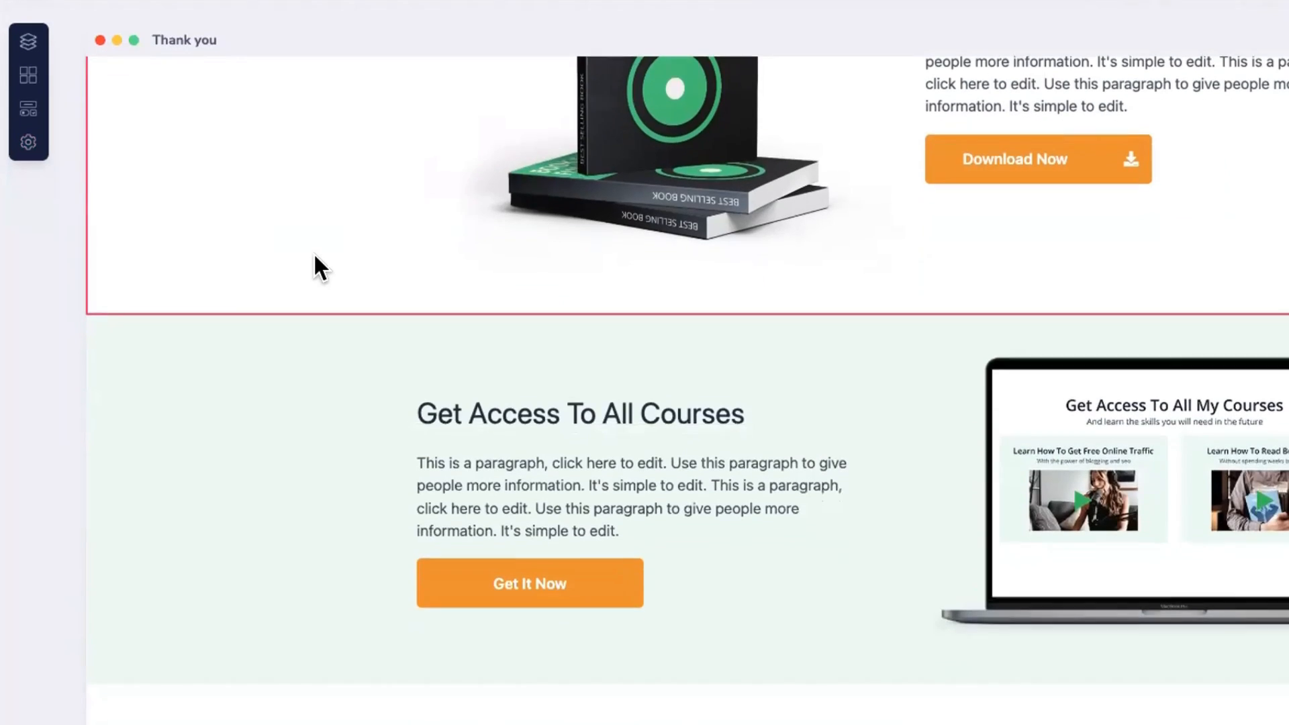
pyautogui.scroll(5, 313, 252)
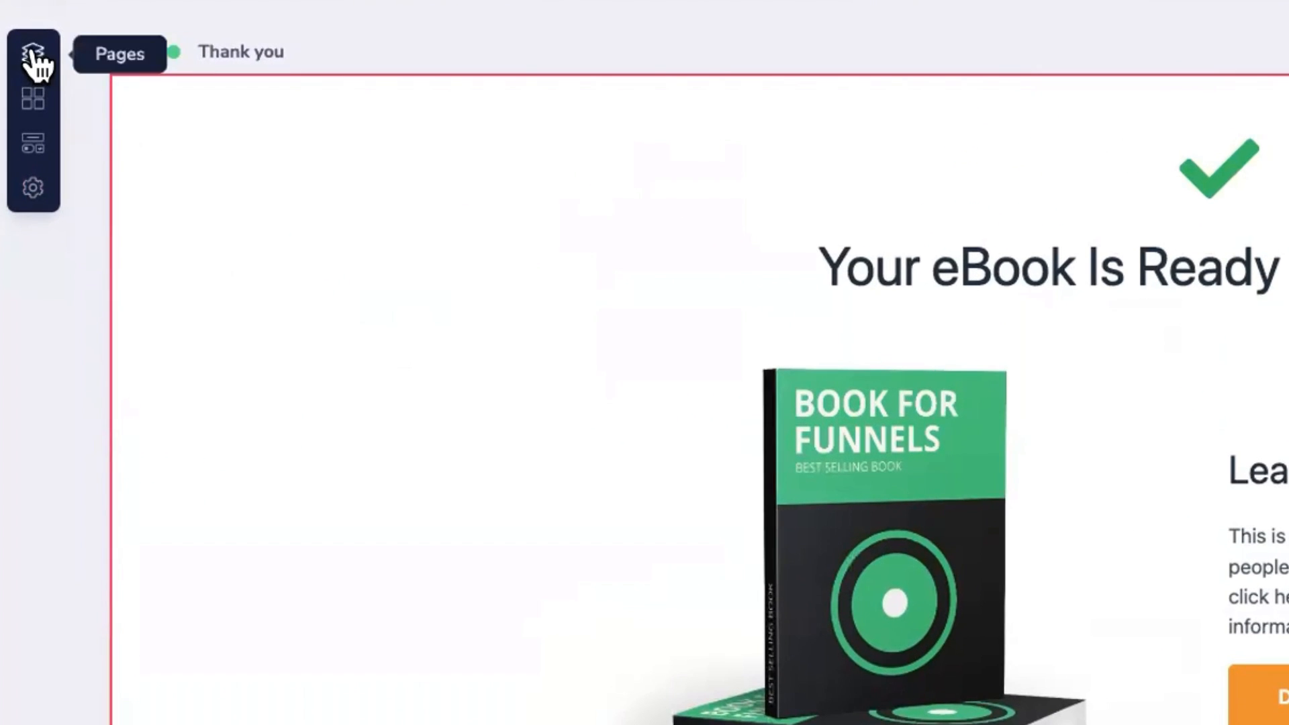
# Step: Duplicate the Home page, creating Home Clone
pyautogui.click(32, 53)
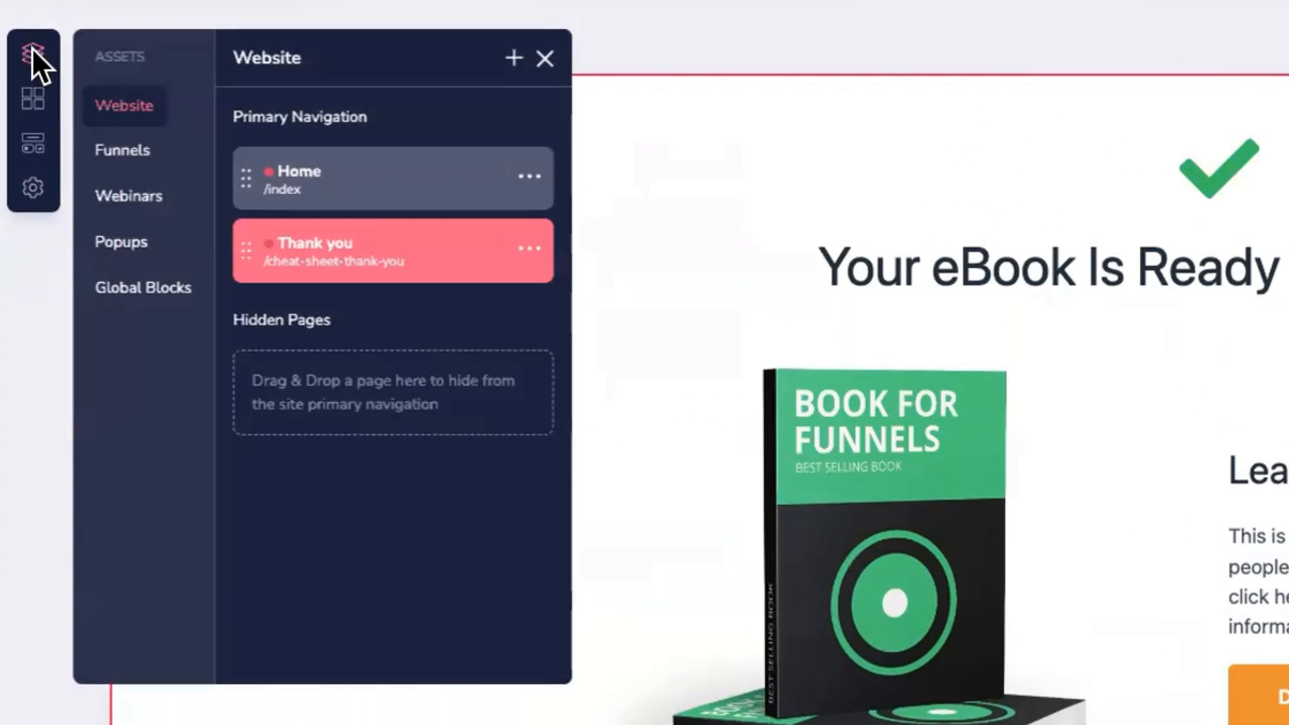
pyautogui.click(366, 174)
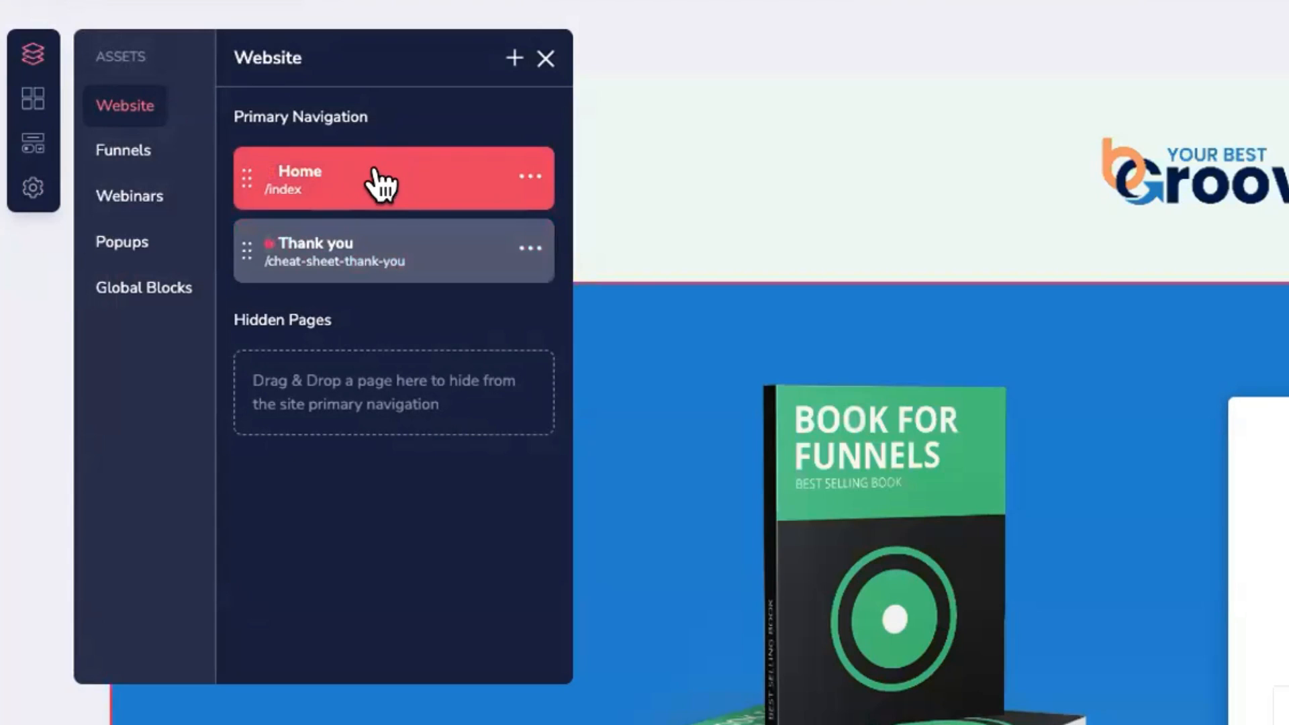
pyautogui.click(530, 176)
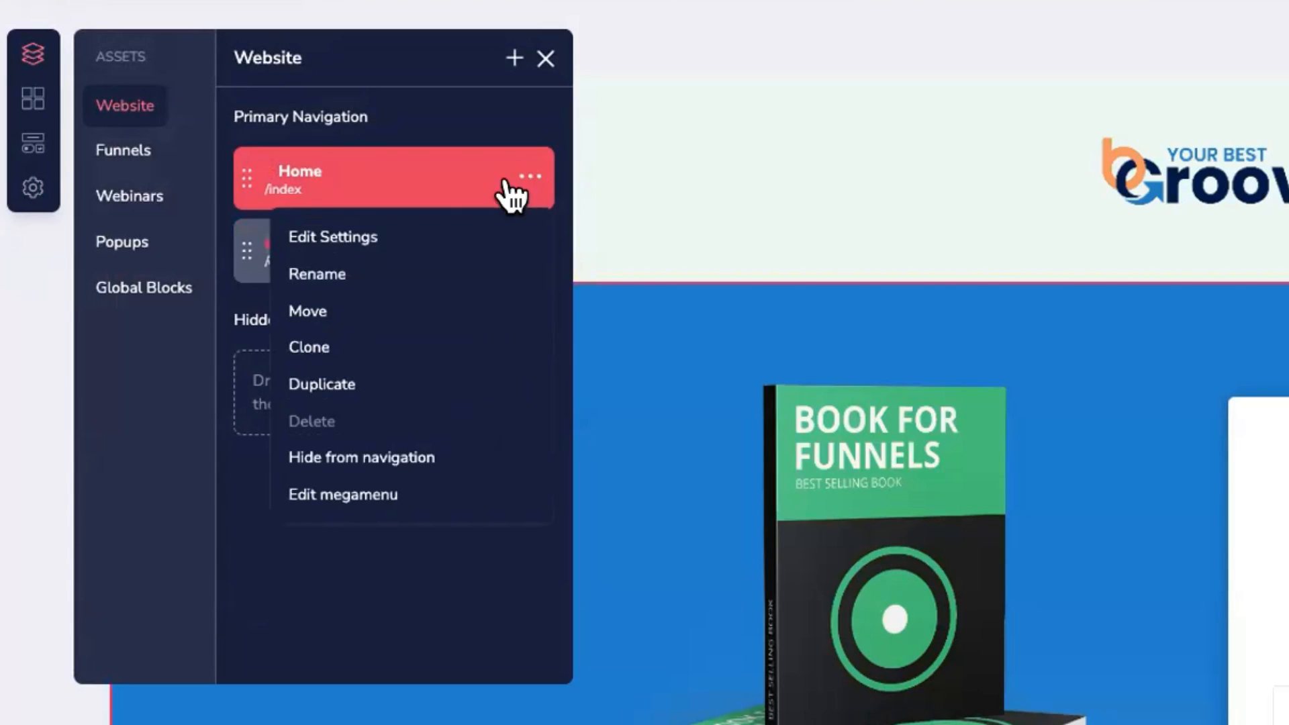
pyautogui.click(322, 385)
pyautogui.click(529, 321)
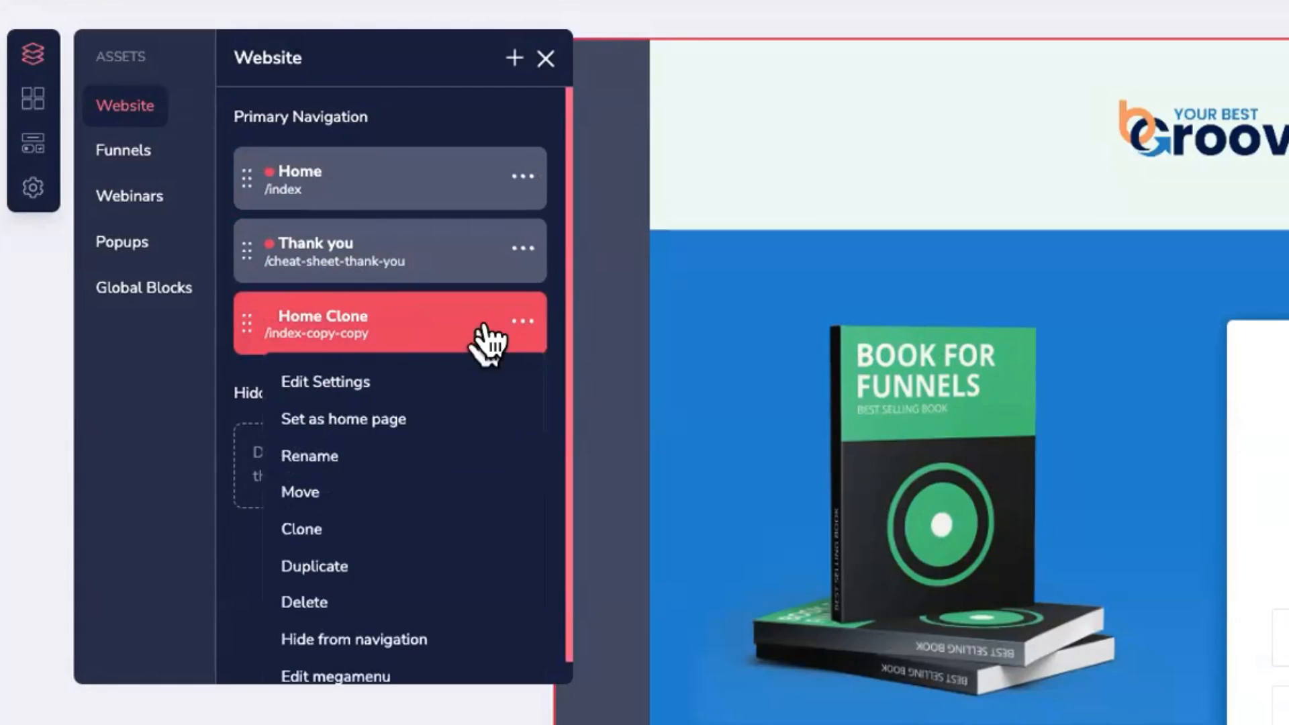
pyautogui.click(389, 334)
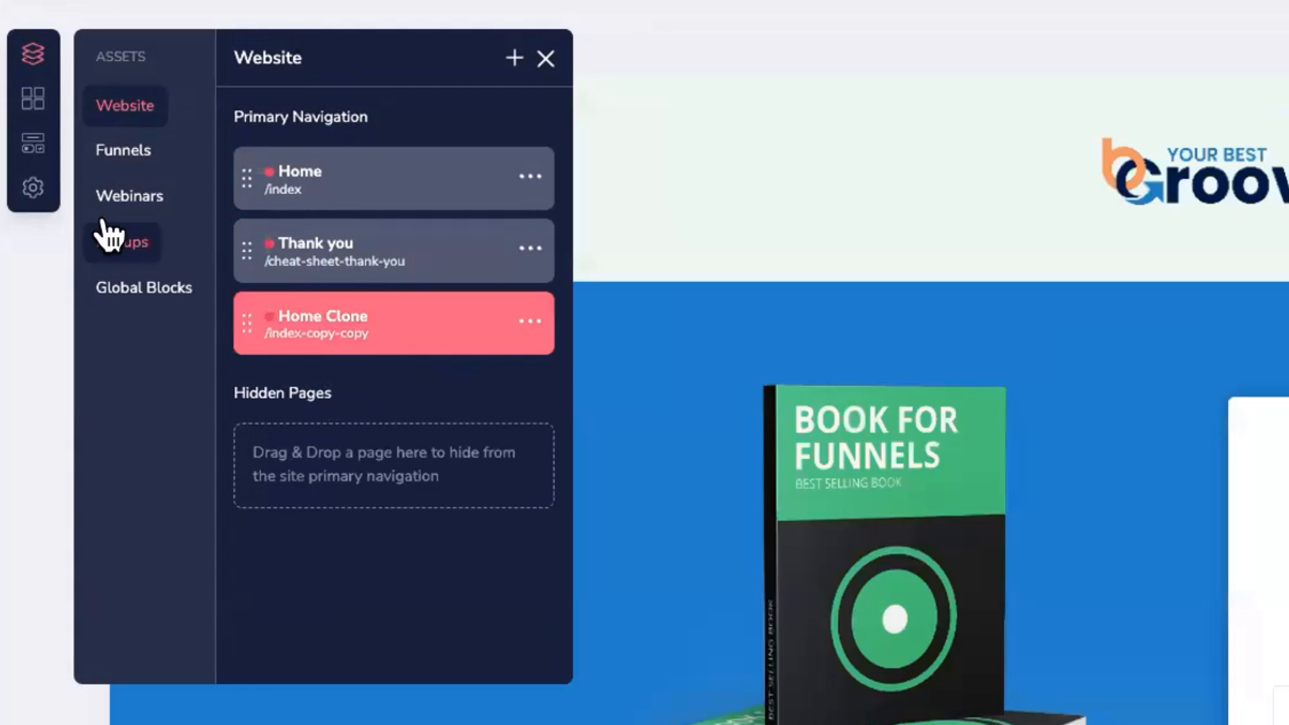
# Step: Try naming the page 'Thank You' with URL cheat-sheet-thank-you, then discard the change
pyautogui.click(33, 189)
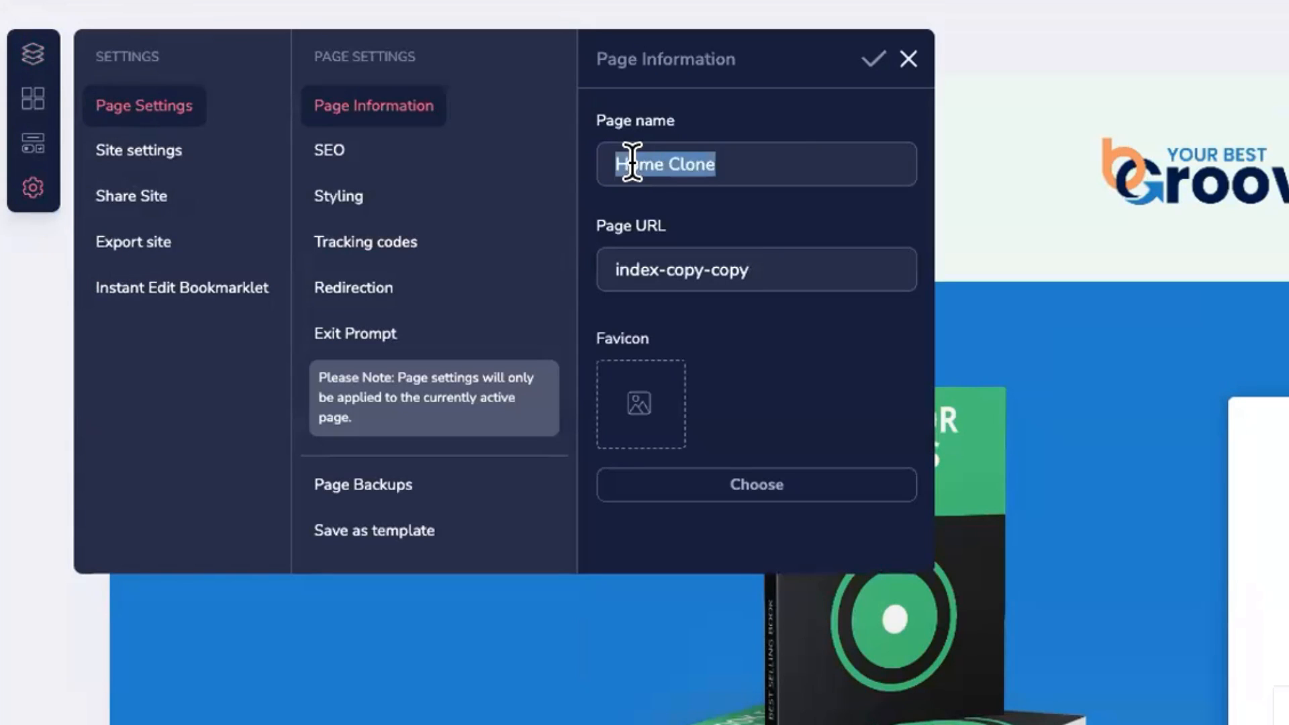
pyautogui.write('Thank You')
pyautogui.press('Tab')
pyautogui.write('cheat-sheet-thank-you')
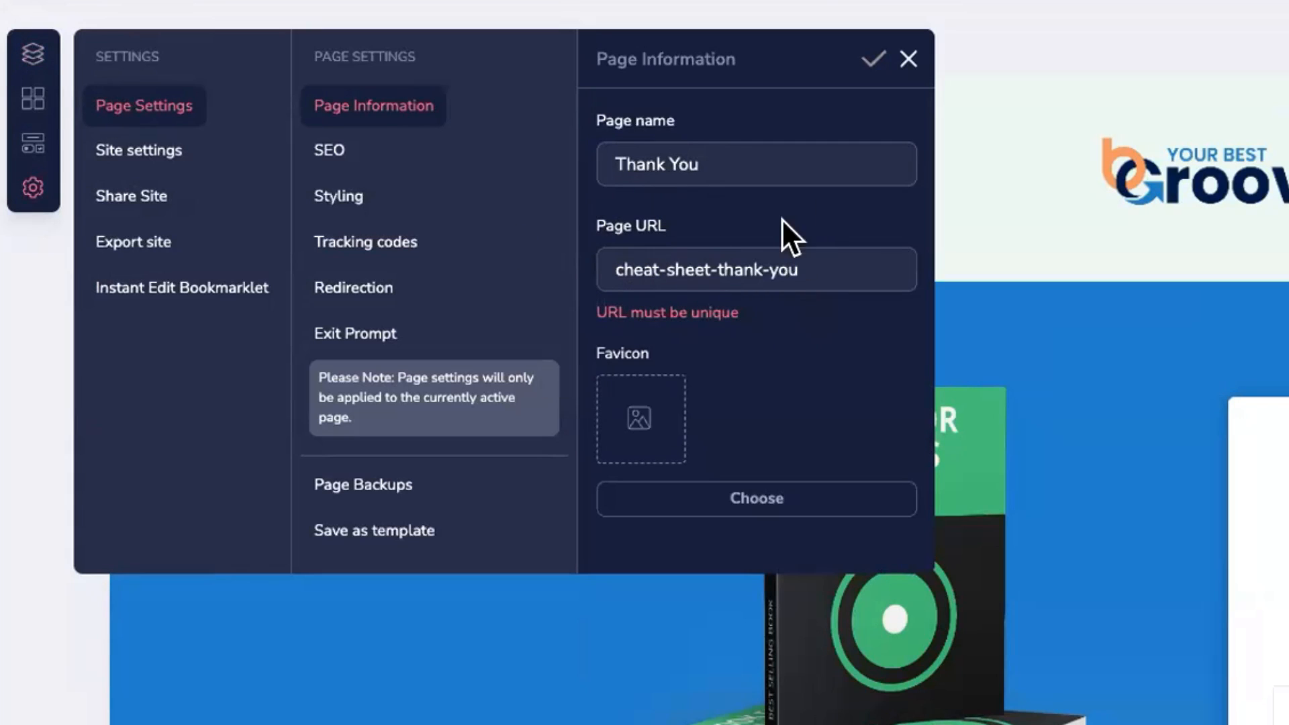
pyautogui.click(906, 59)
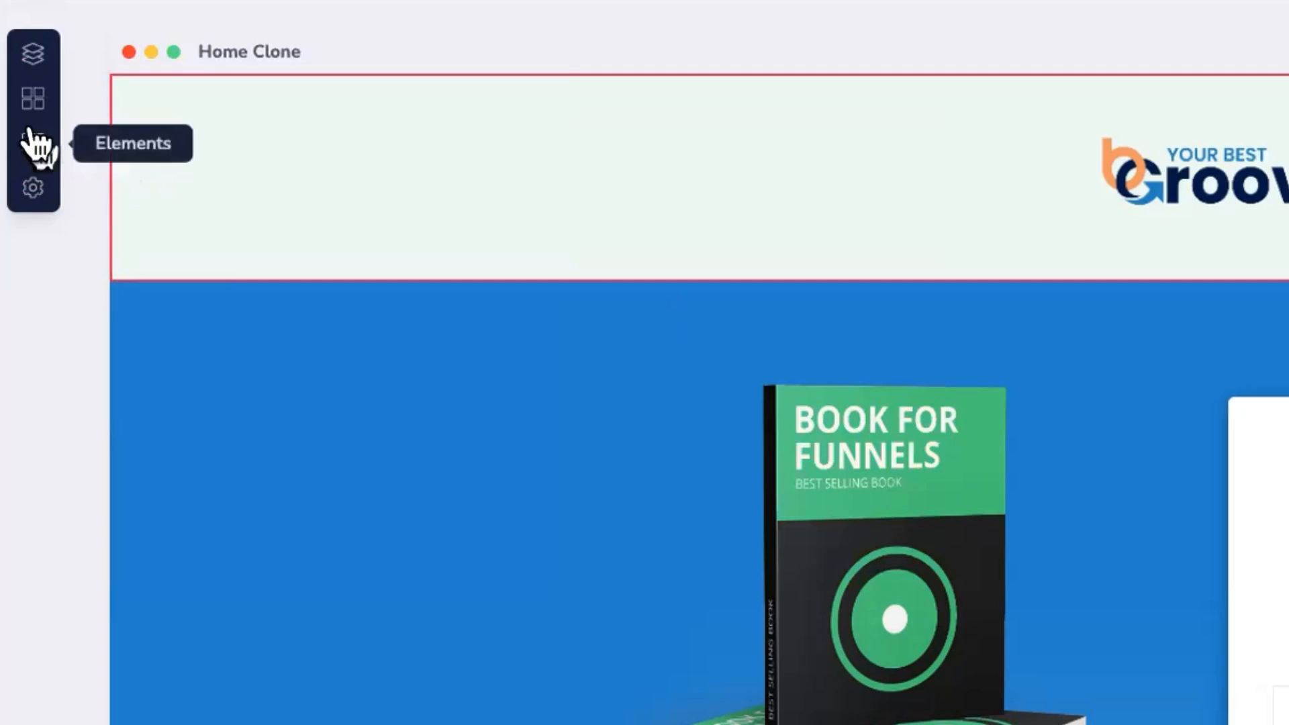
pyautogui.click(32, 54)
pyautogui.click(529, 321)
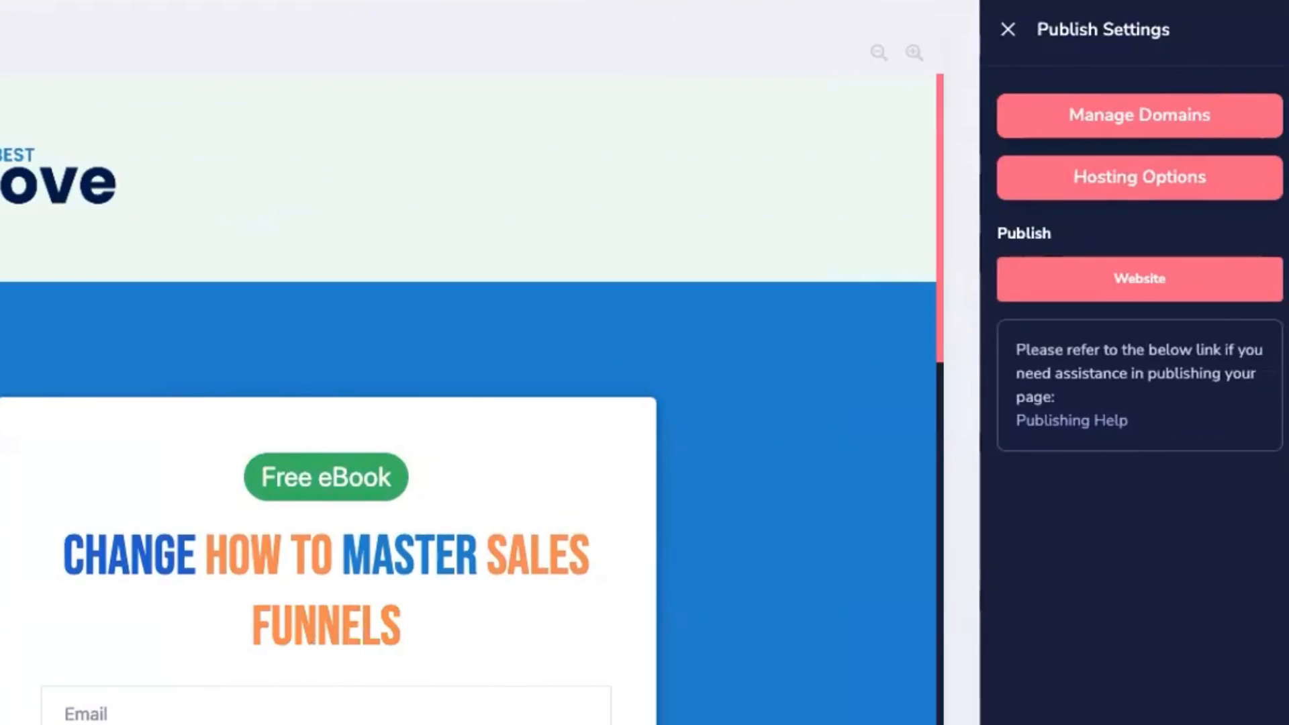
# Step: Publish the site to the GroovePages subdomain folder 'september' and view the live page
pyautogui.click(1127, 178)
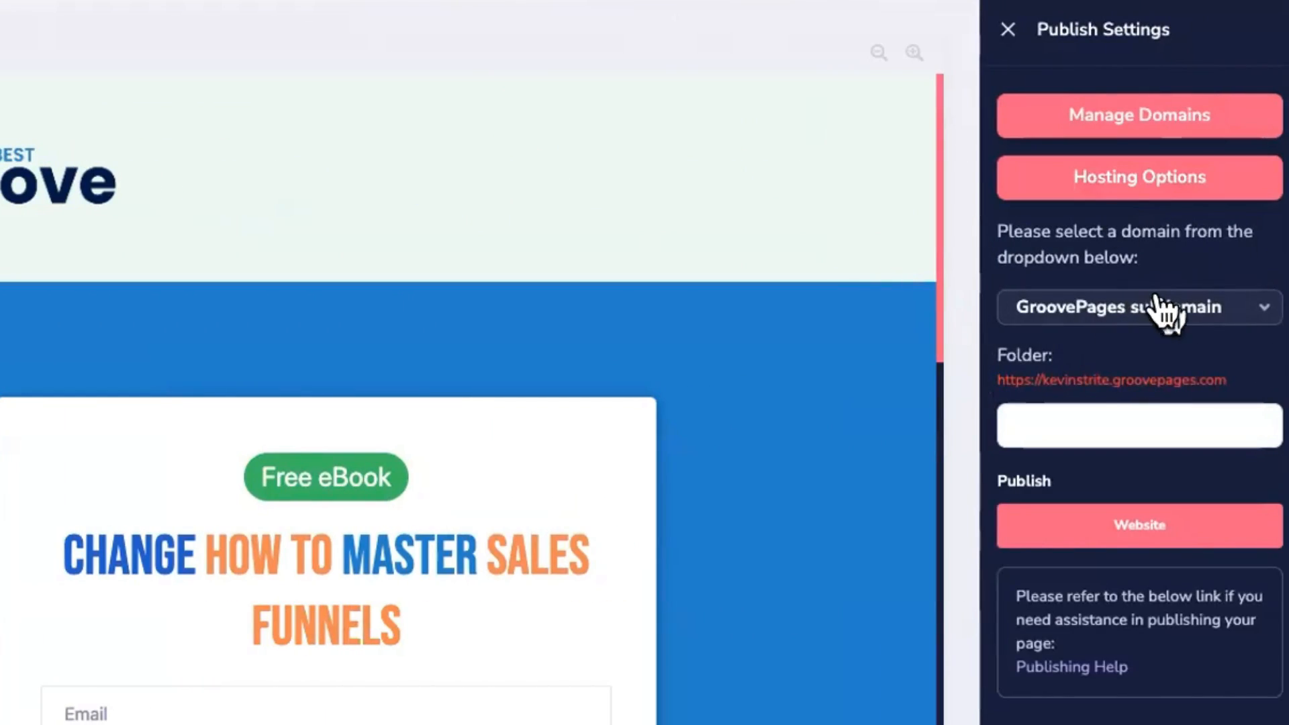
pyautogui.click(1043, 417)
pyautogui.write('september')
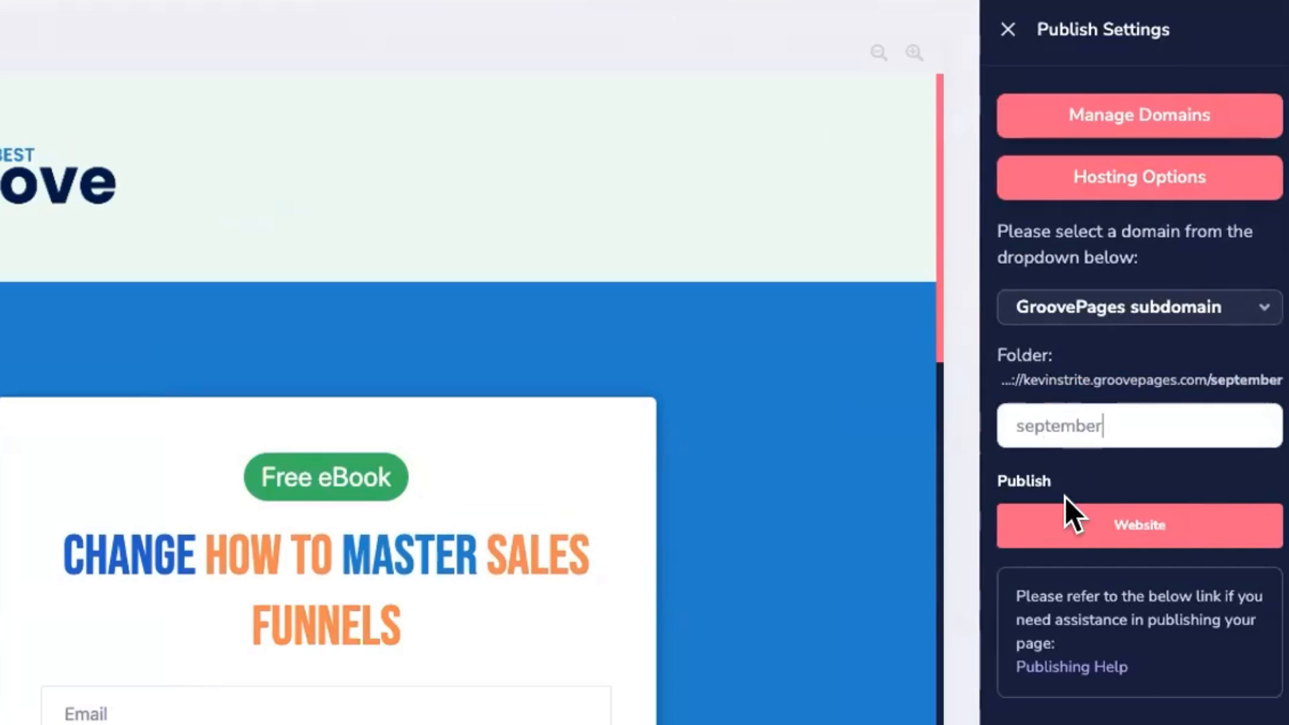
pyautogui.click(1067, 521)
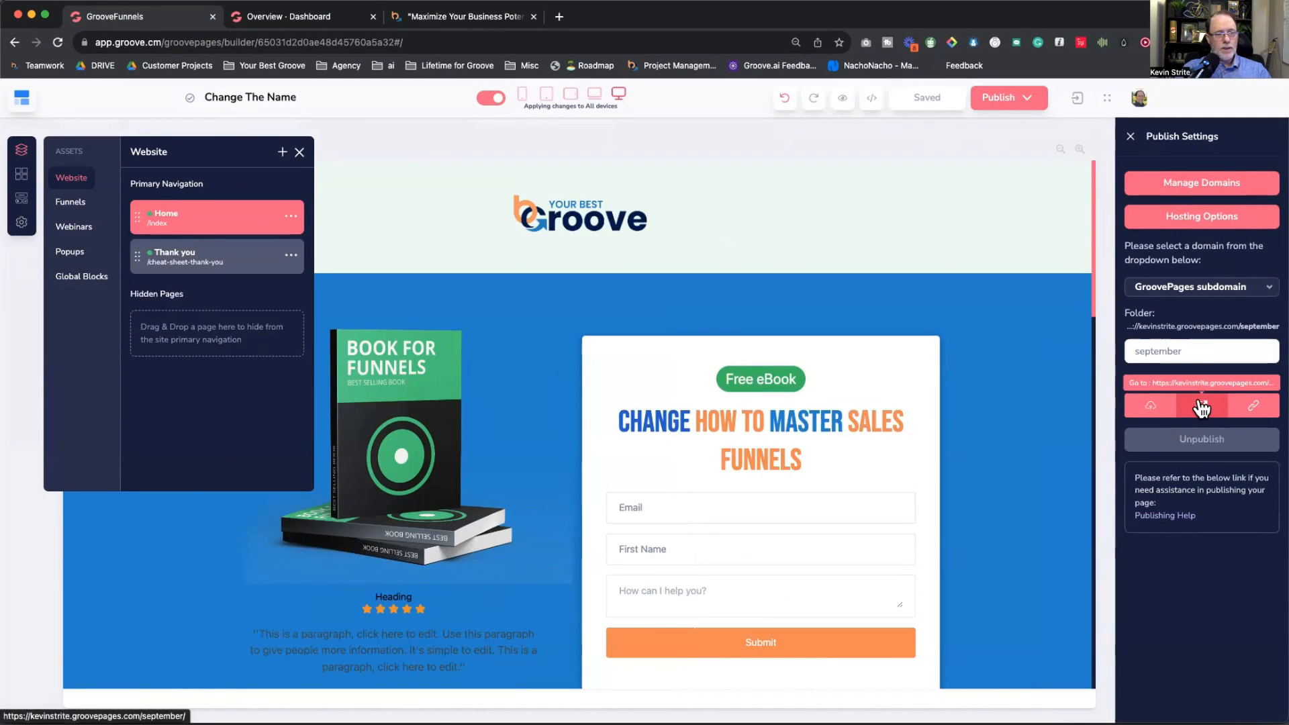
pyautogui.click(1201, 406)
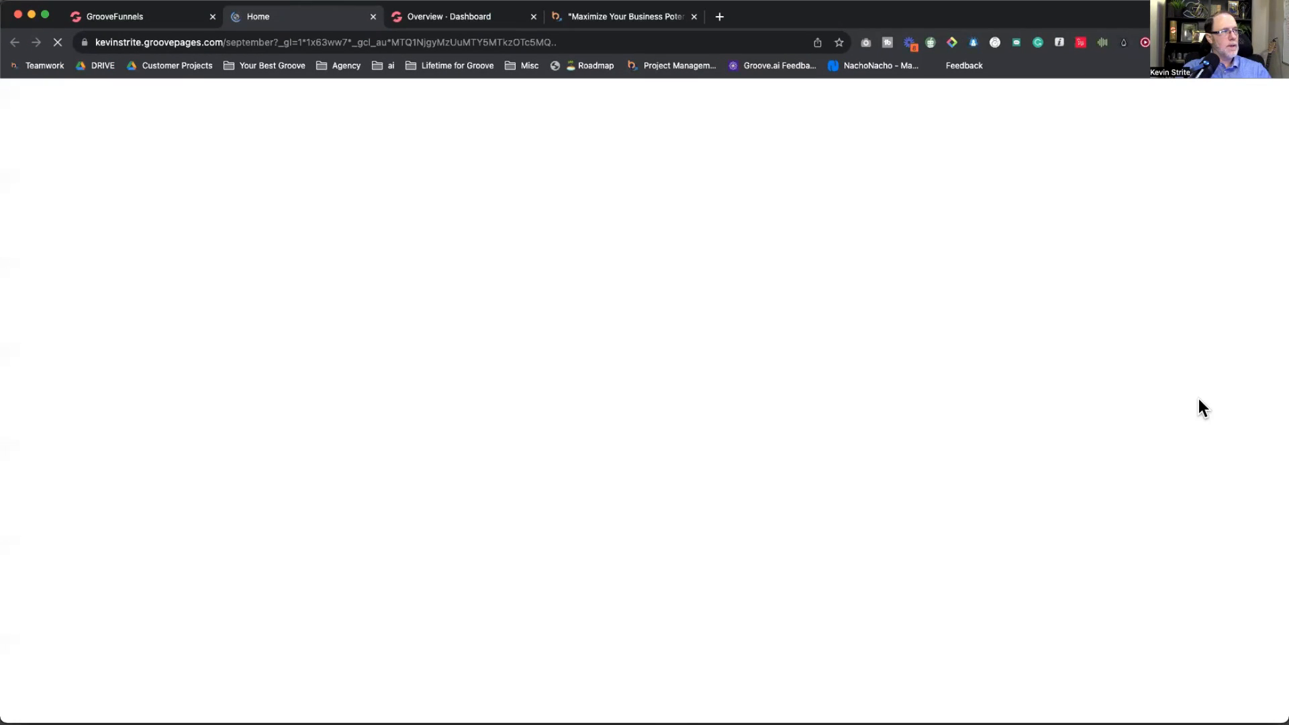
pyautogui.scroll(-1, 727, 439)
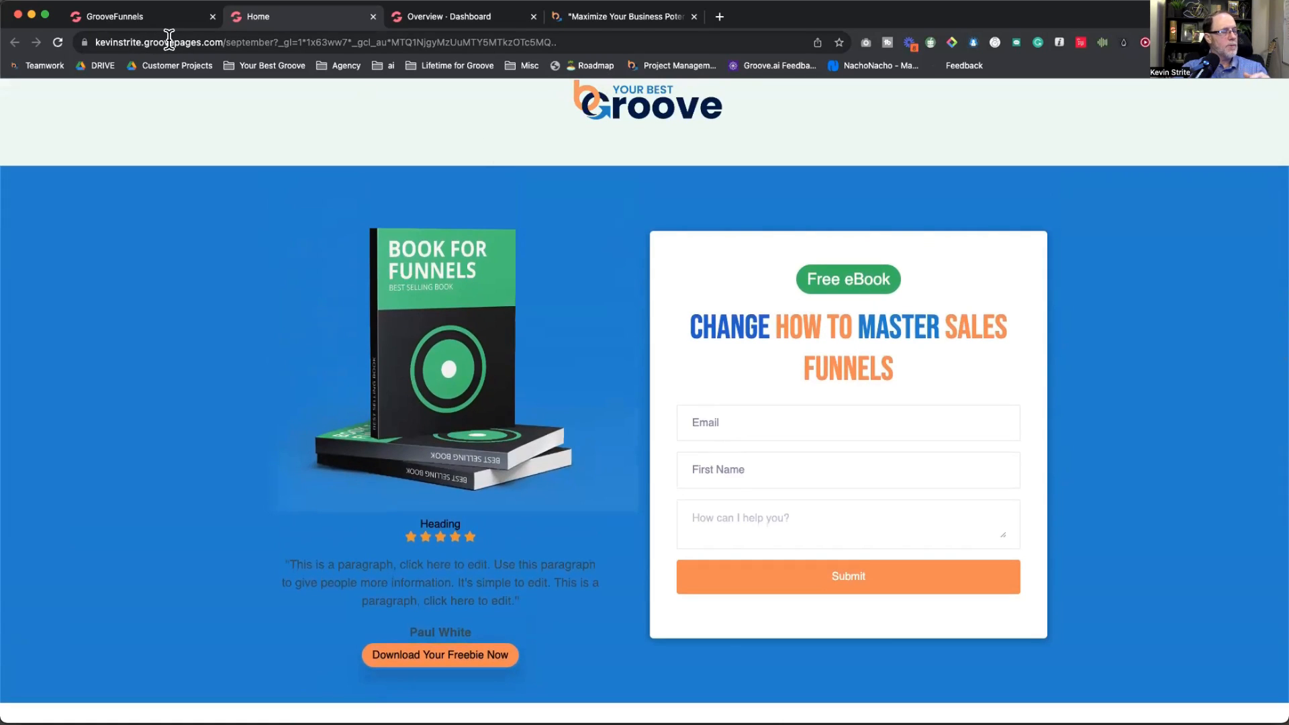
pyautogui.click(373, 16)
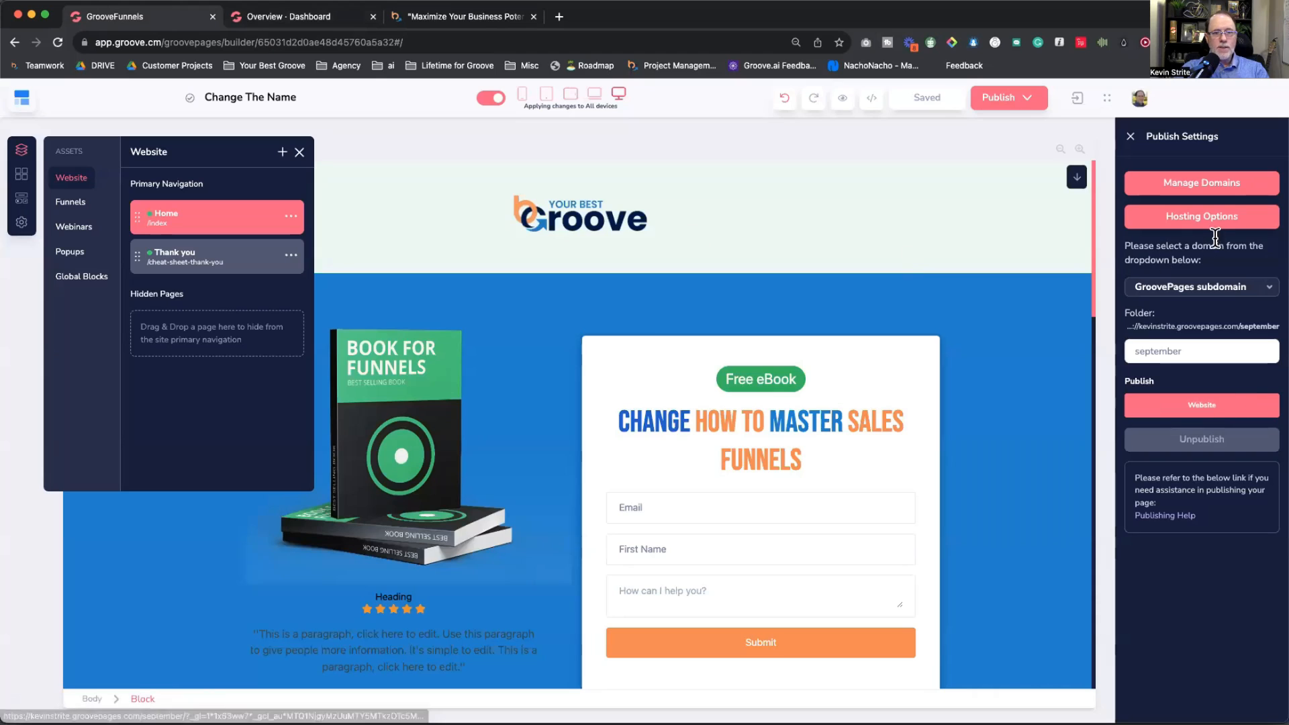
# Step: Republish on custom domain yourbestsocialmedia.com at the domain root and view it live
pyautogui.click(1182, 221)
pyautogui.click(1180, 224)
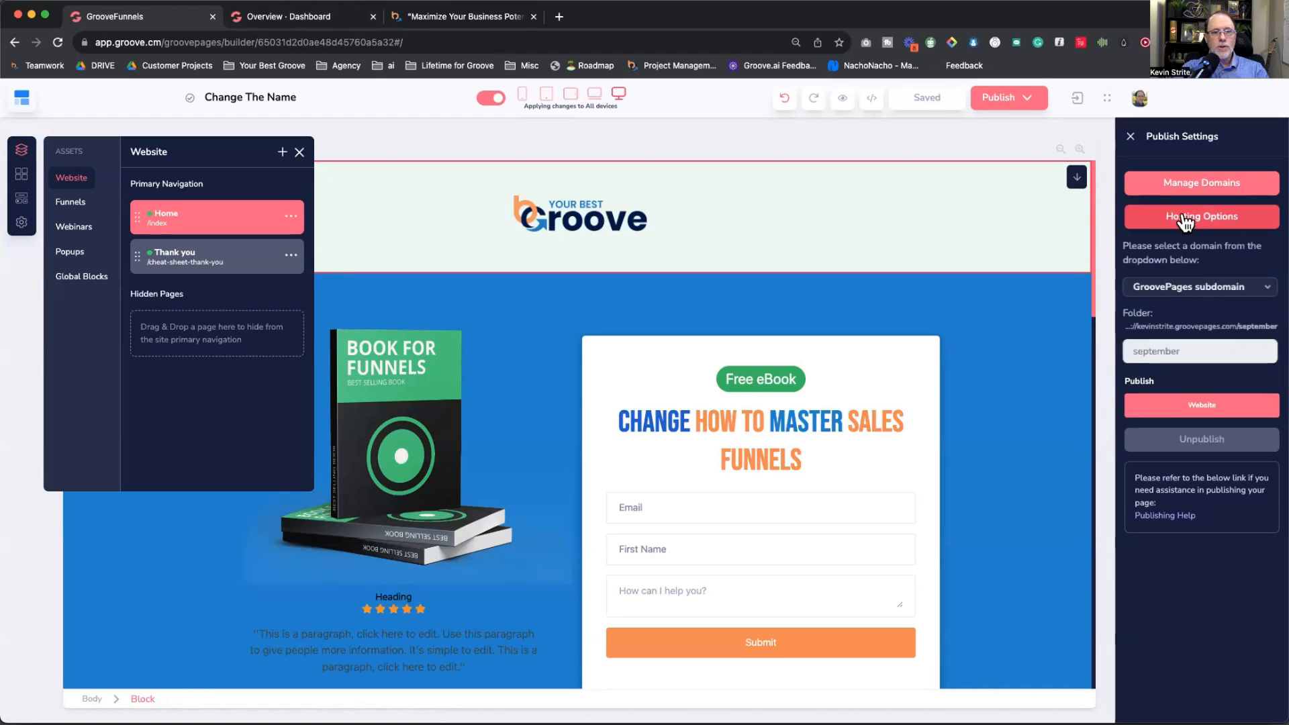
pyautogui.click(1181, 290)
pyautogui.click(1167, 330)
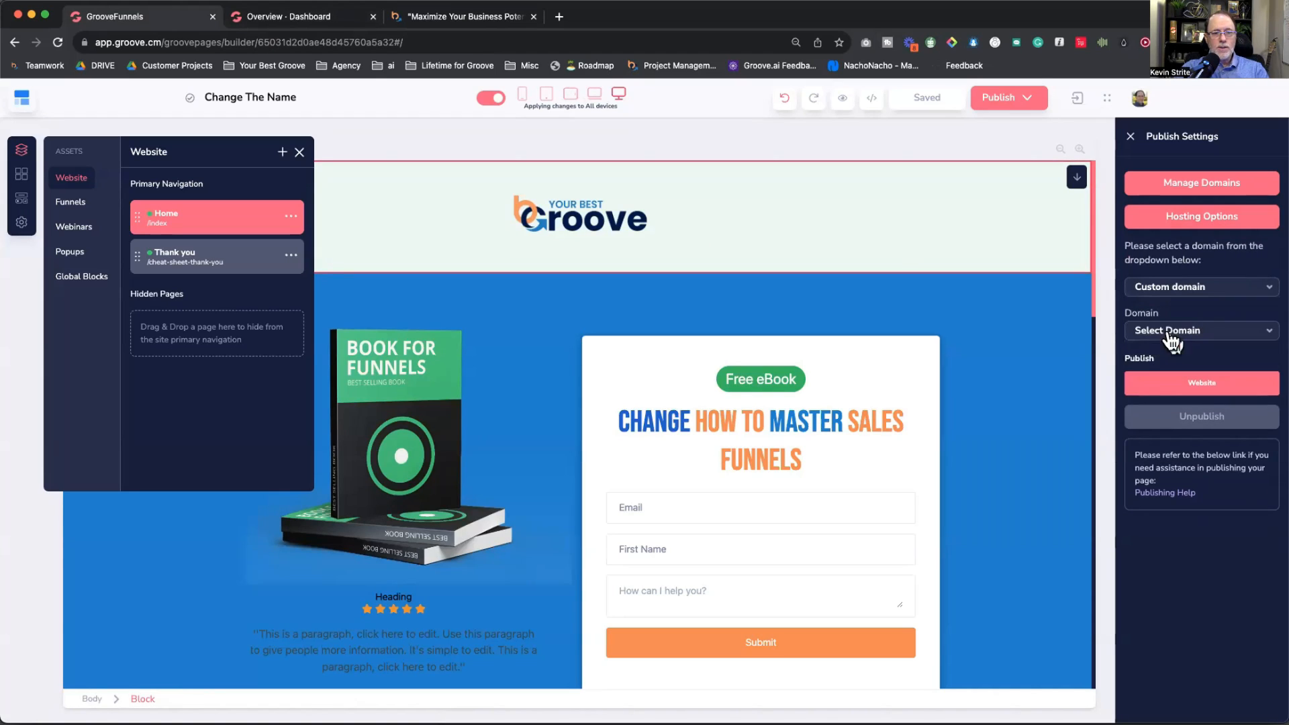
pyautogui.click(1174, 330)
pyautogui.scroll(-8, 1195, 407)
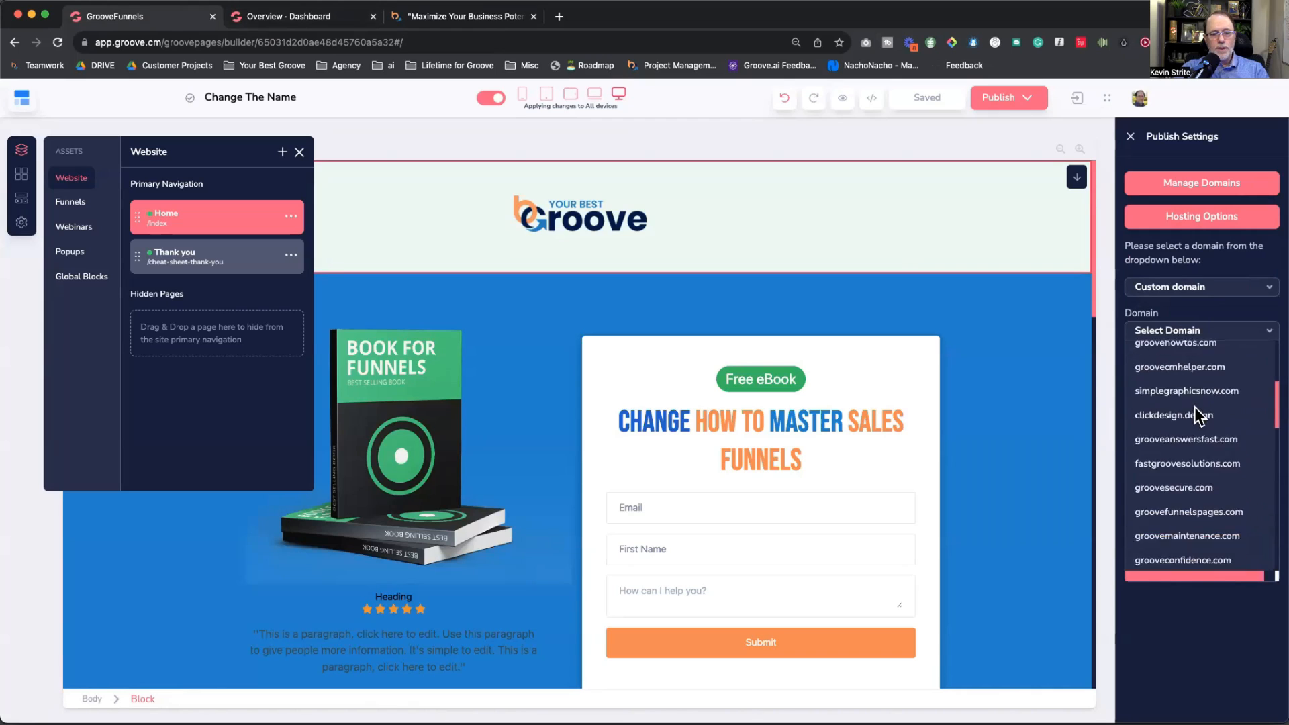
pyautogui.click(1195, 407)
pyautogui.click(1155, 368)
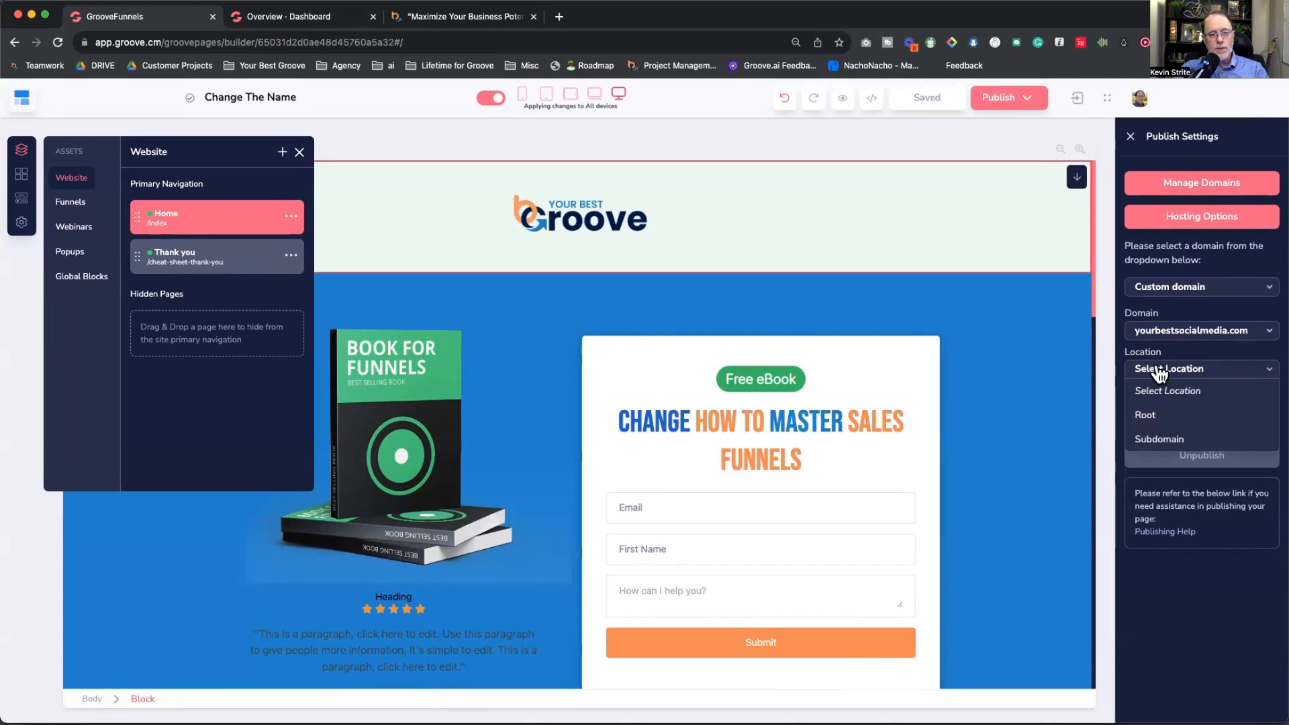
pyautogui.click(1147, 412)
pyautogui.click(1161, 440)
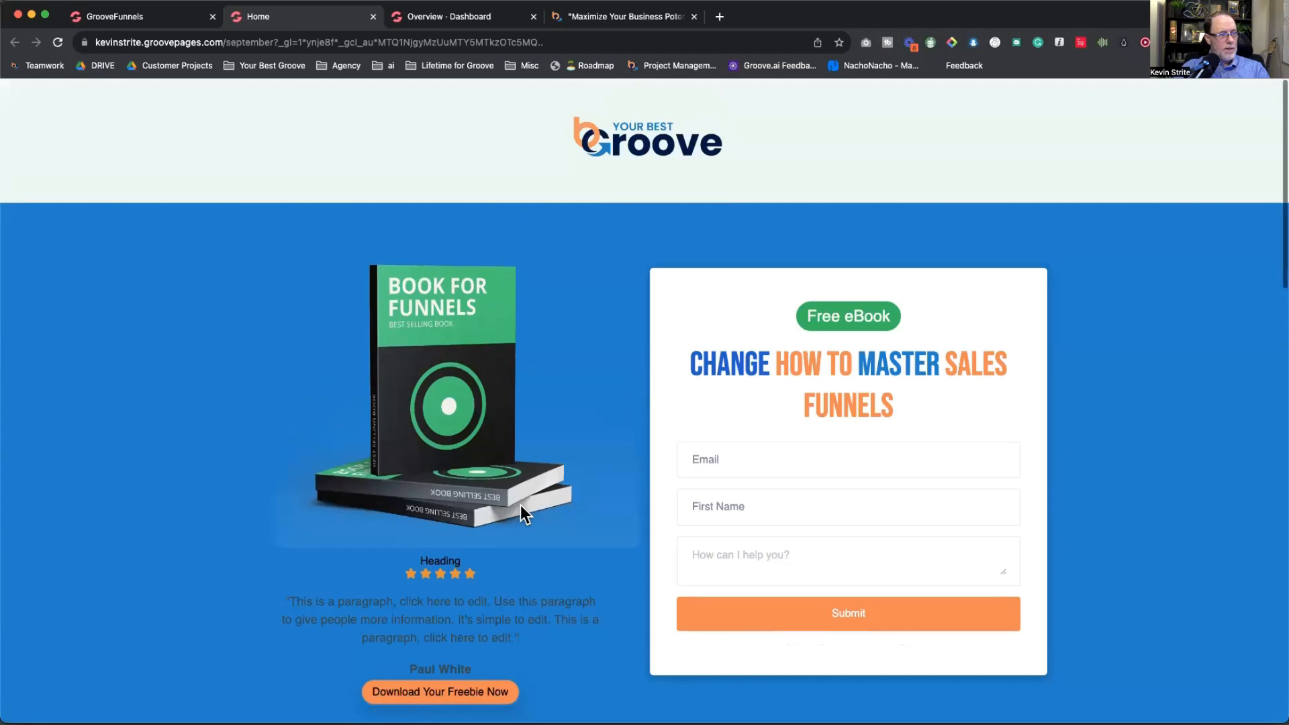
# Step: Test the live Download Your Freebie popup, close the tab, and autofill the form's Email field
pyautogui.scroll(-4, 498, 506)
pyautogui.click(473, 422)
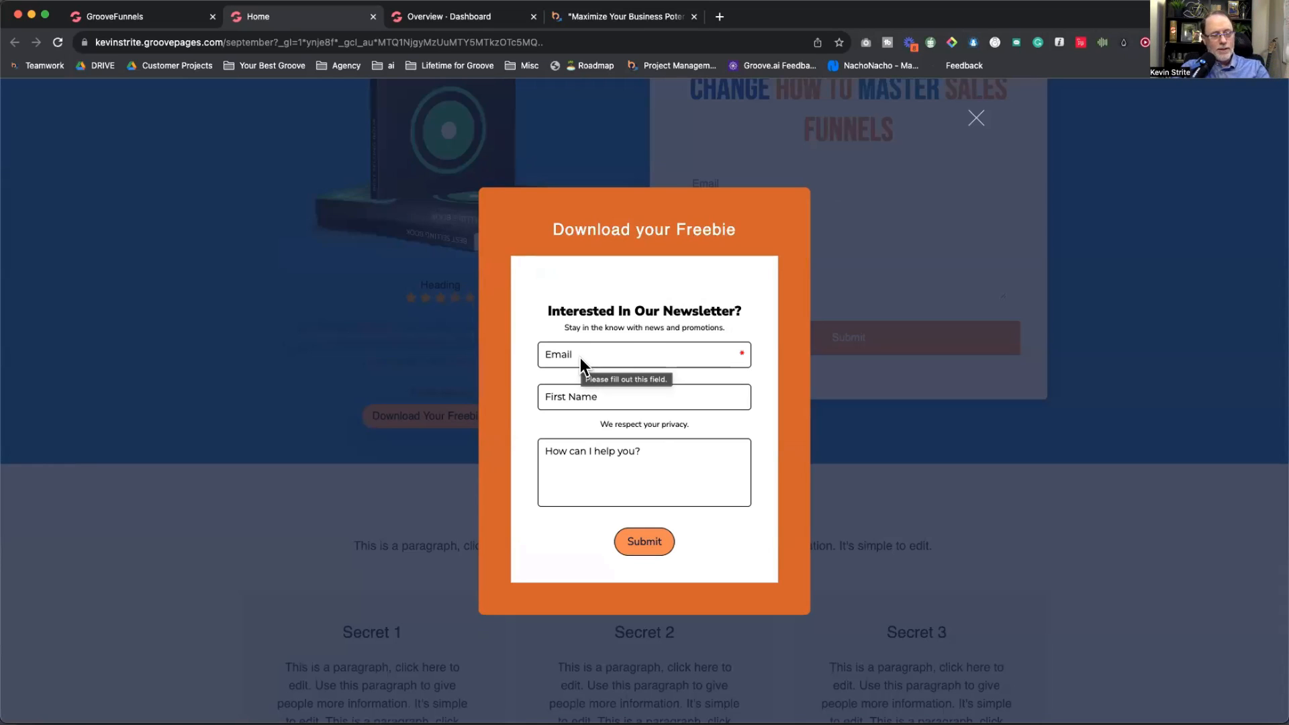
pyautogui.press('super+w')
pyautogui.click(685, 400)
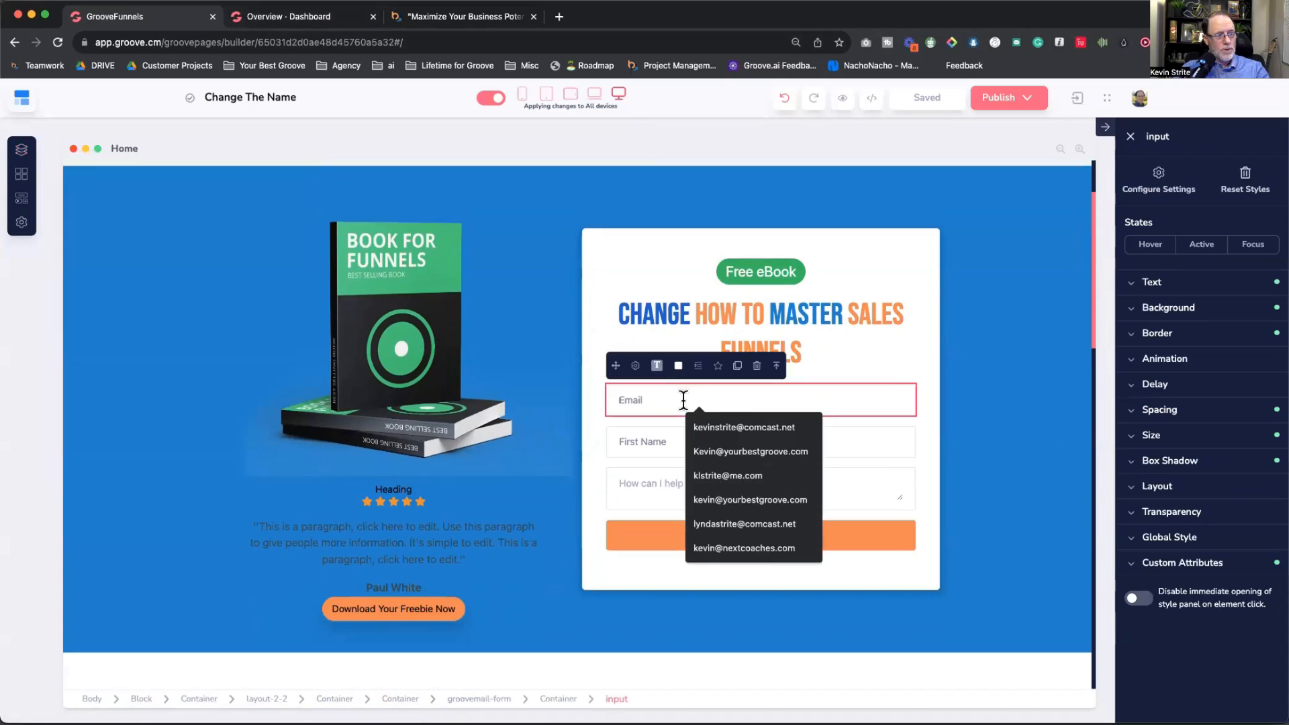
pyautogui.click(739, 429)
# Step: Select the opt-in form's First Name field, Submit button and form container
pyautogui.click(699, 444)
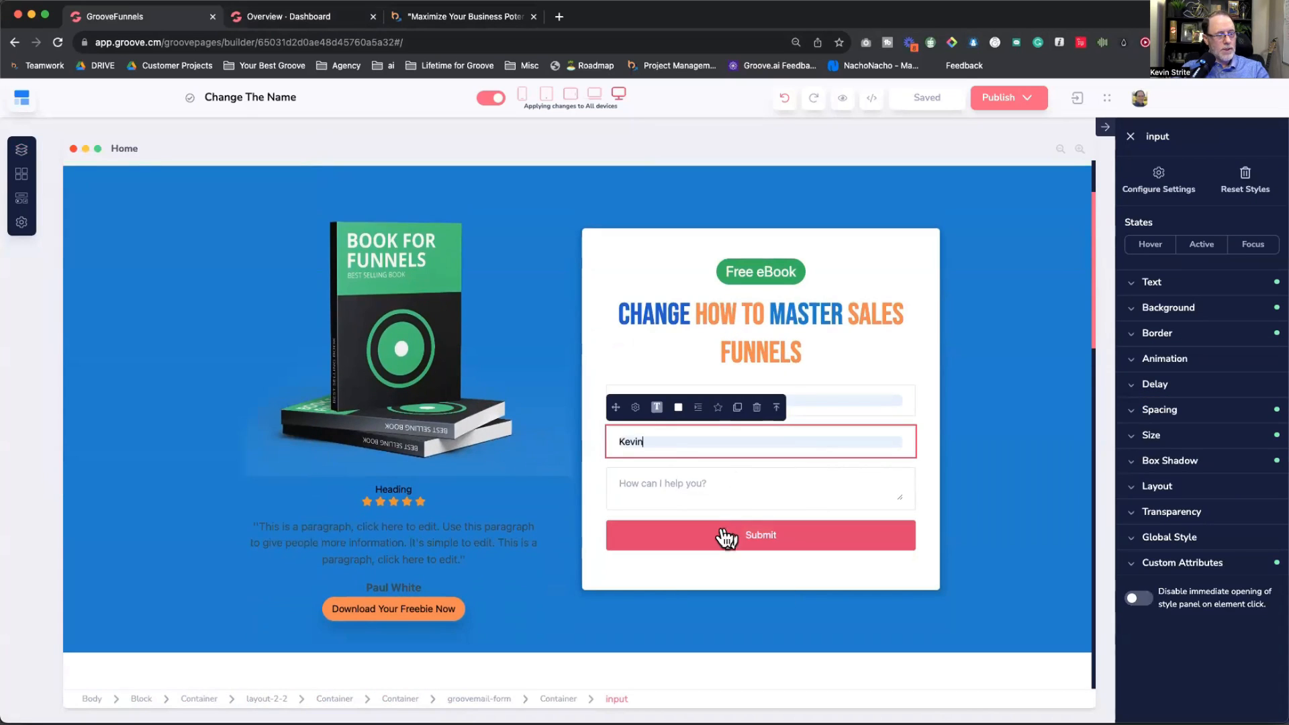
pyautogui.click(725, 539)
pyautogui.click(811, 421)
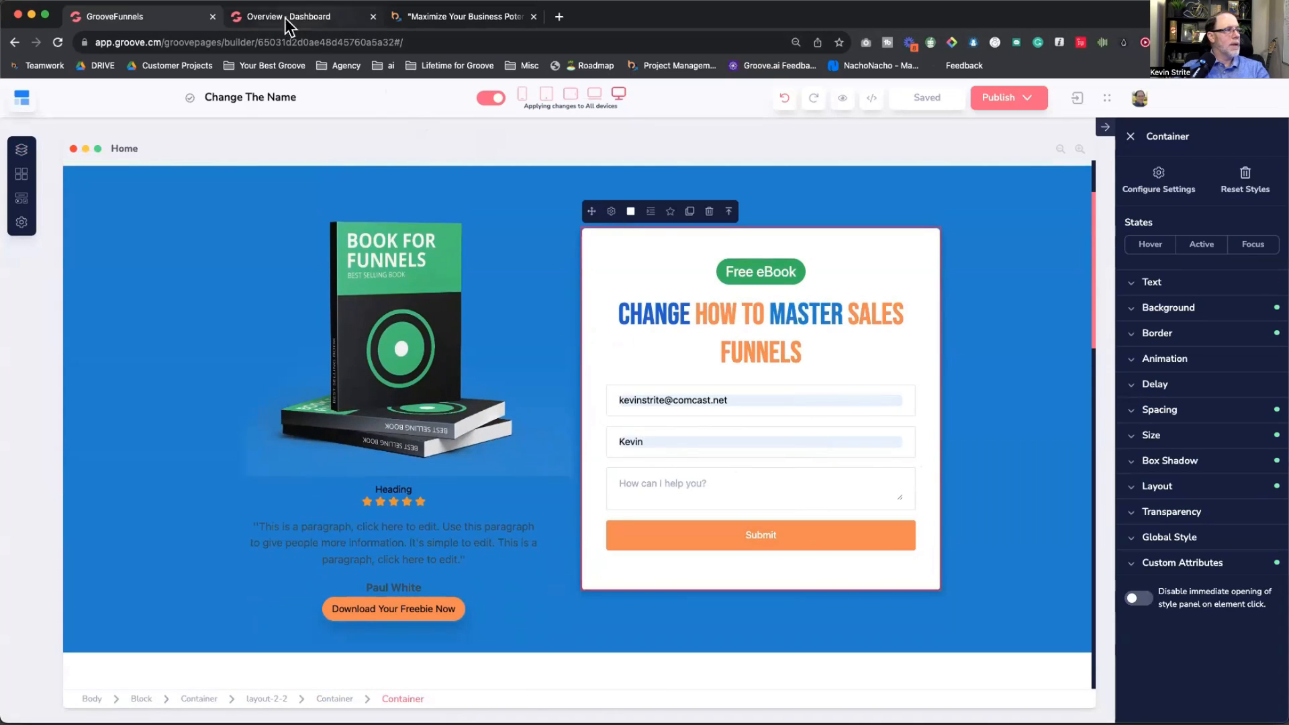
# Step: Open the live site and download the Free 20 Step Cheat Sheet from the thank-you page
pyautogui.click(996, 98)
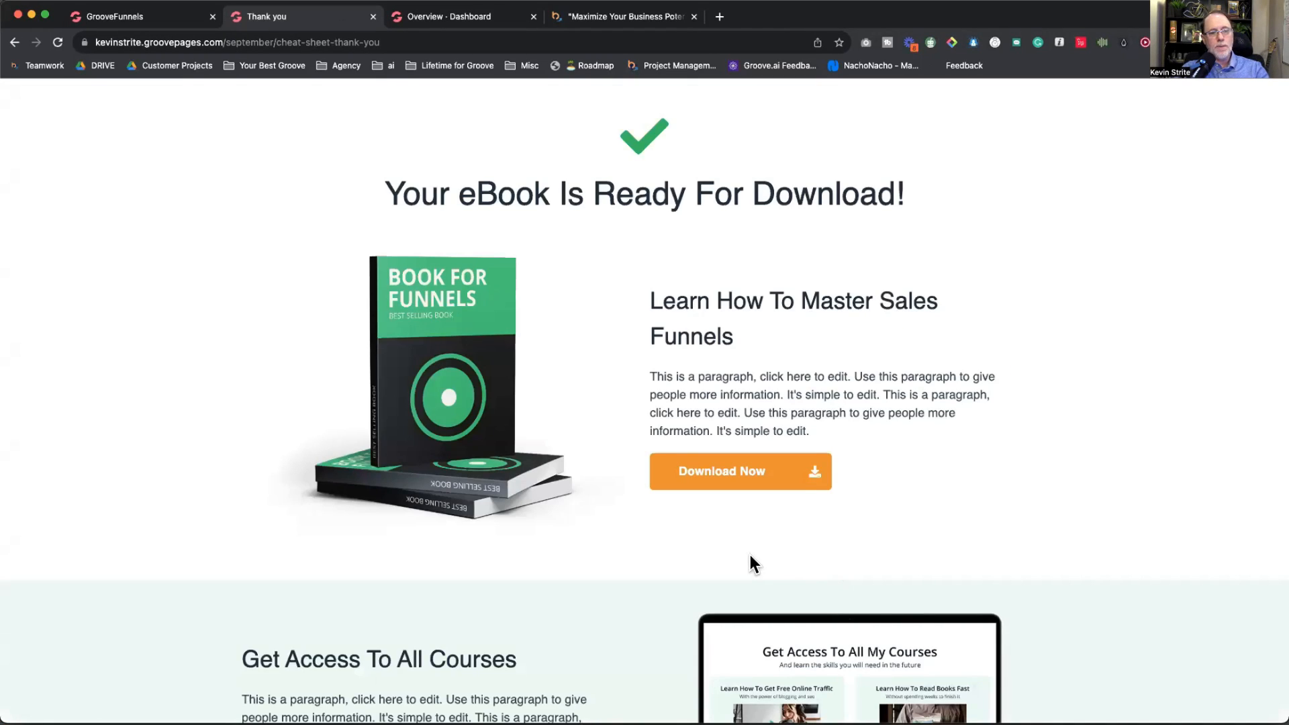
pyautogui.scroll(-5, 705, 540)
pyautogui.scroll(5, 705, 540)
pyautogui.scroll(-1, 706, 539)
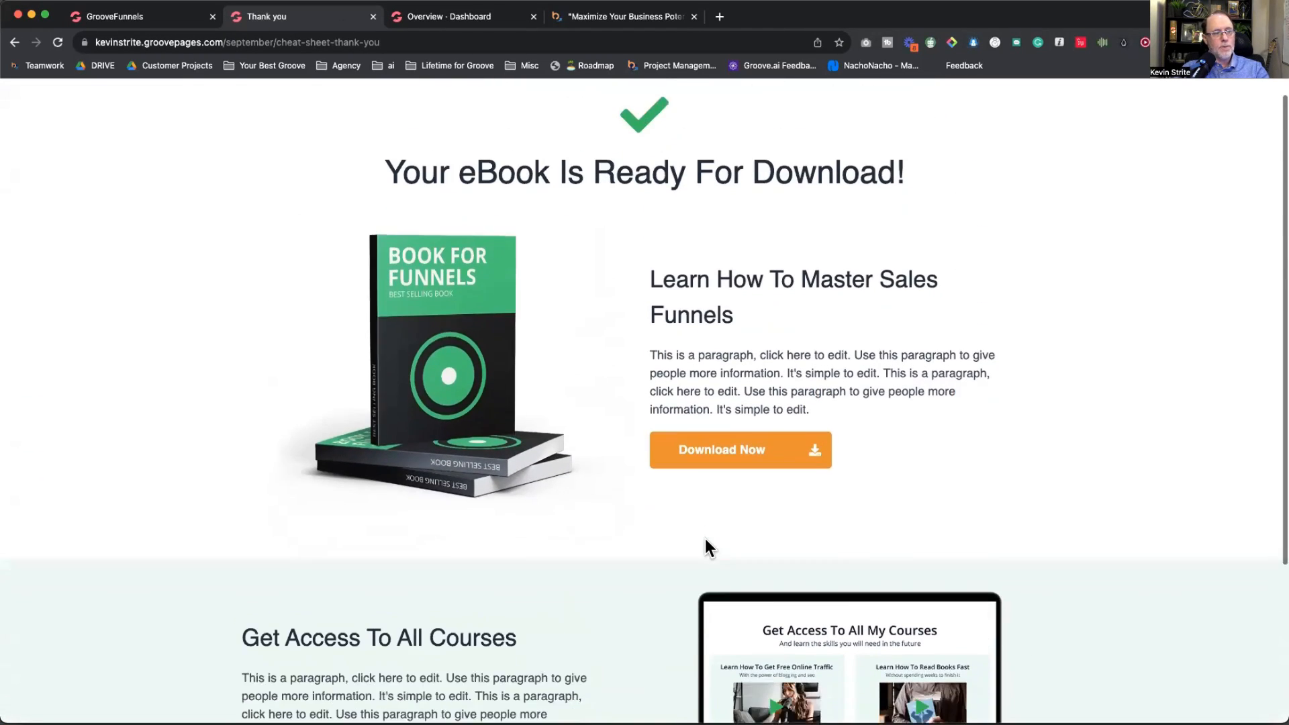
pyautogui.scroll(-1, 706, 541)
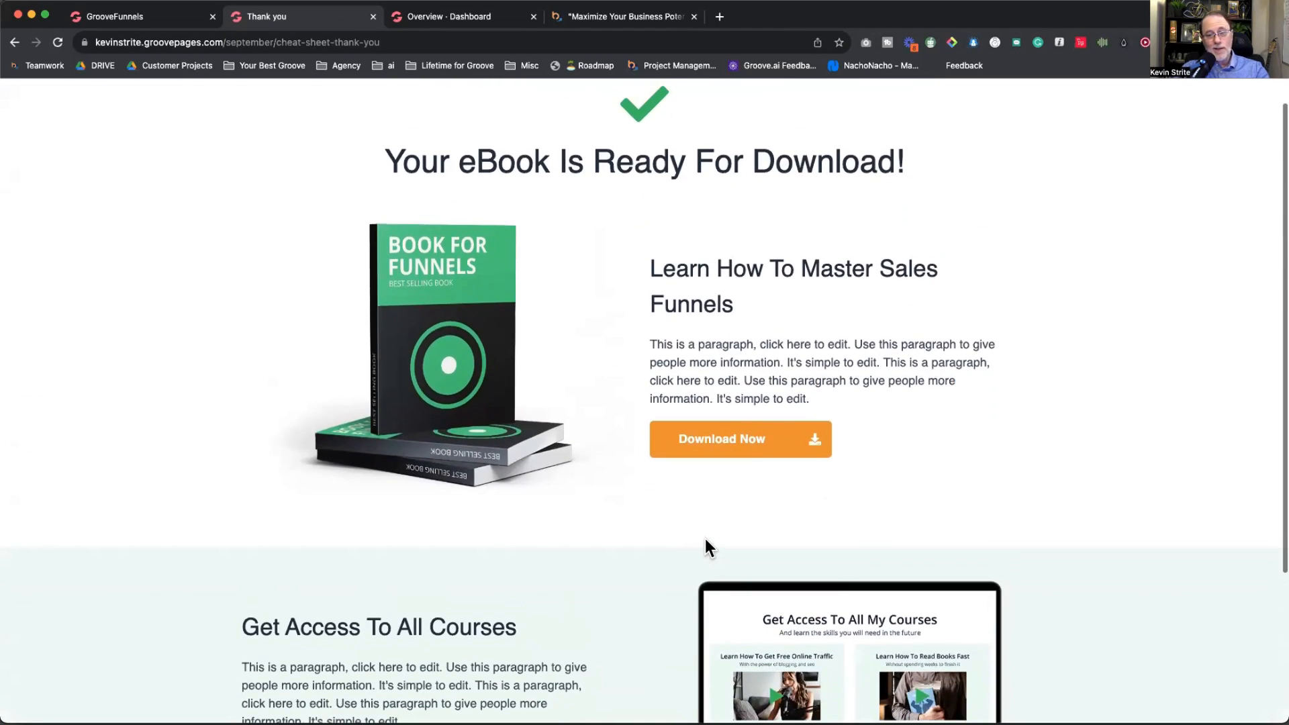
pyautogui.click(719, 446)
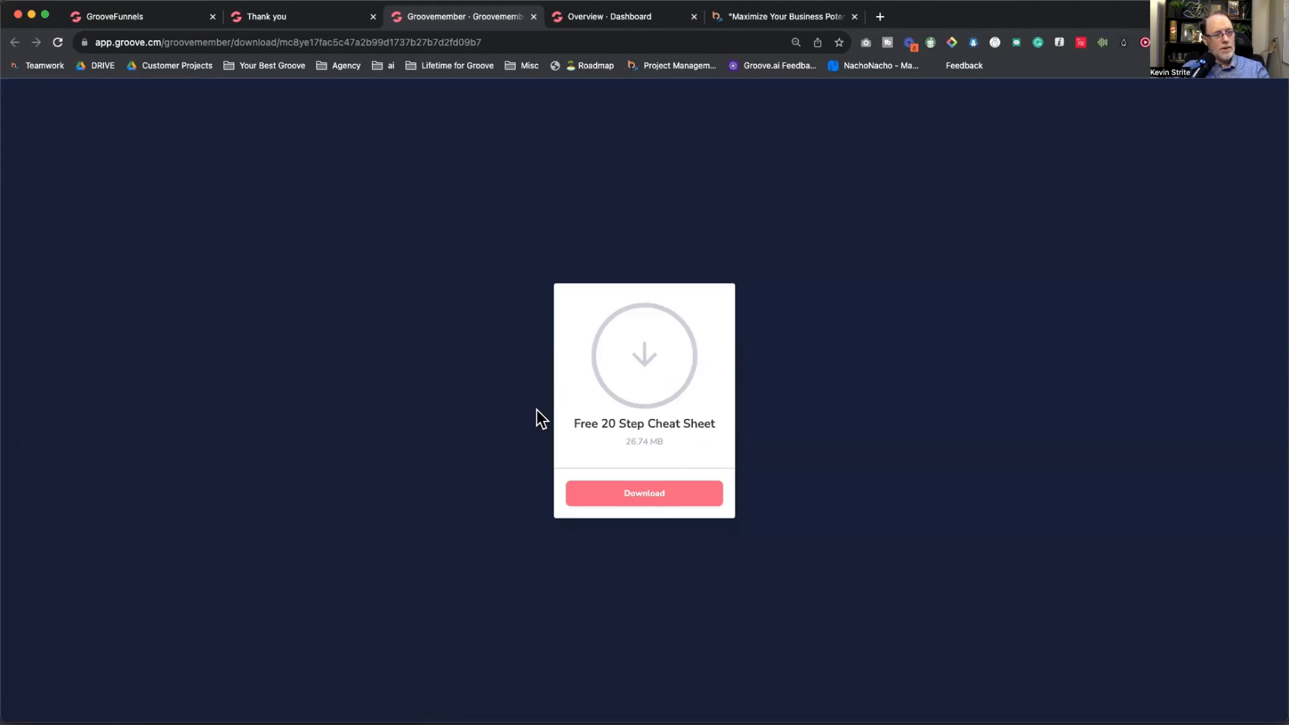
pyautogui.click(685, 498)
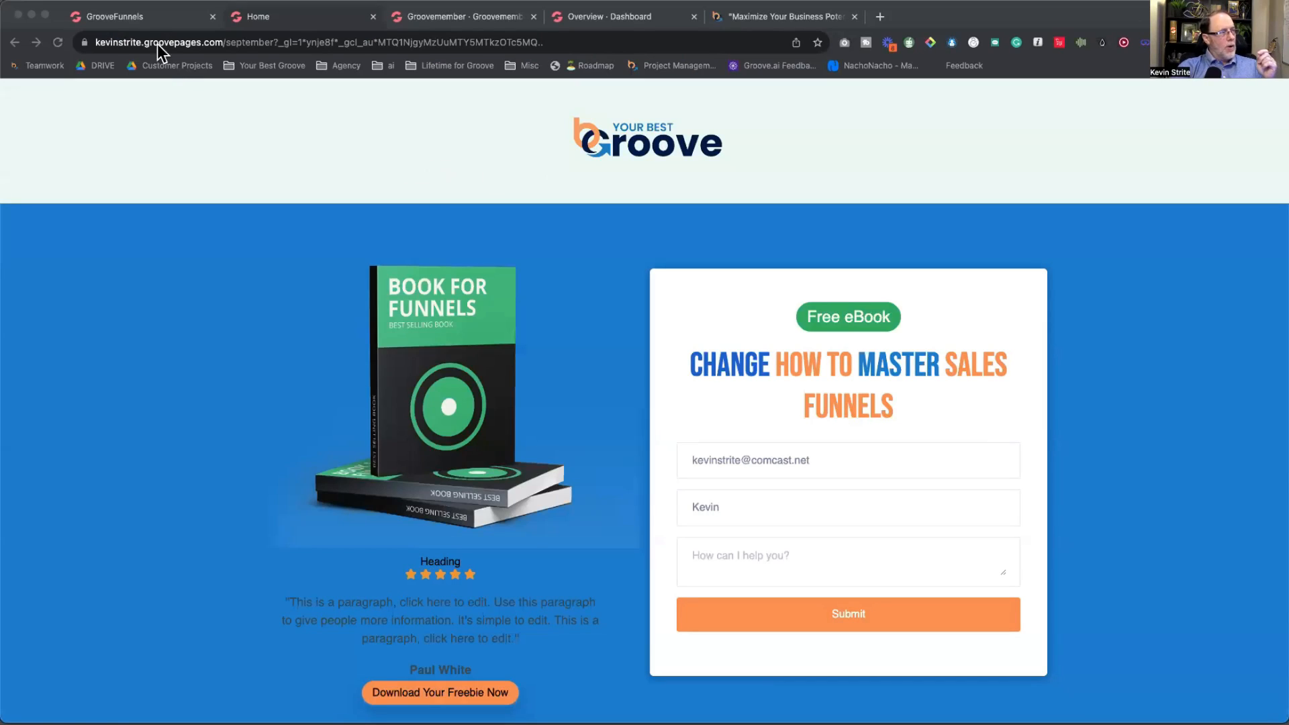
# Step: Close the Free Workshop Bonuses tab and go back to the GroovePages builder's Home page
pyautogui.click(141, 17)
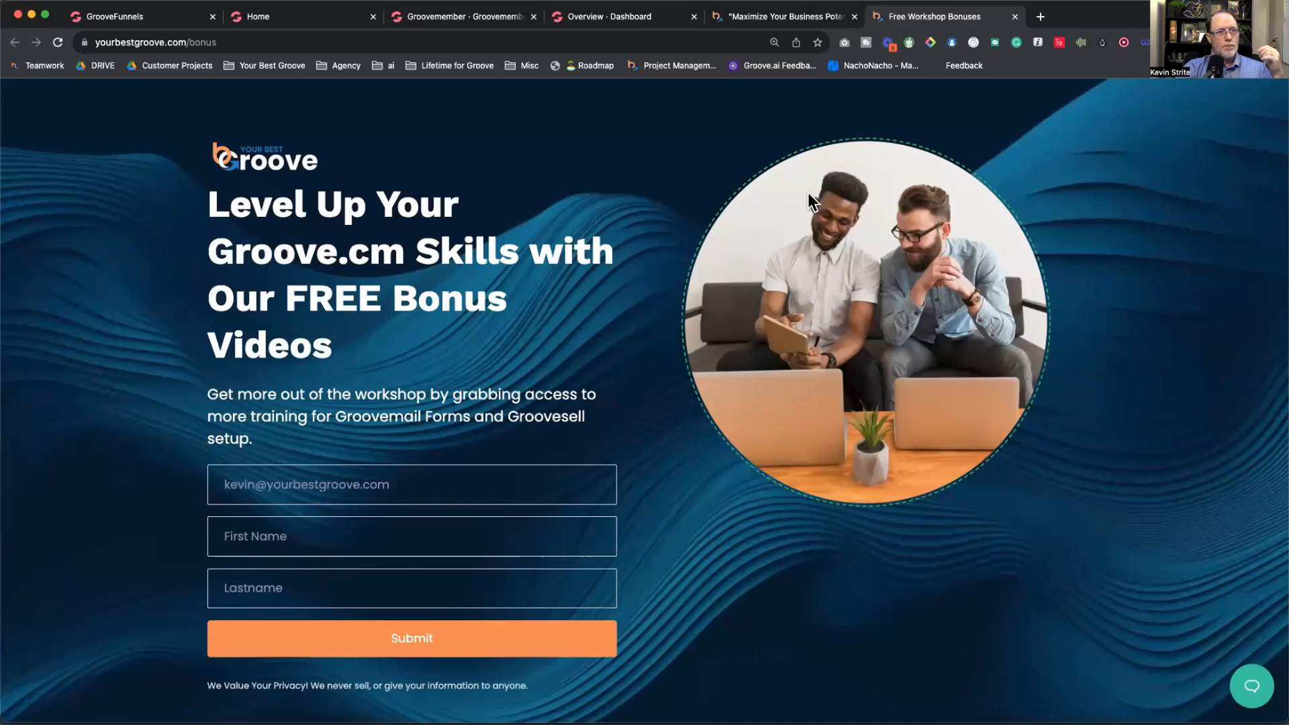
pyautogui.click(1013, 17)
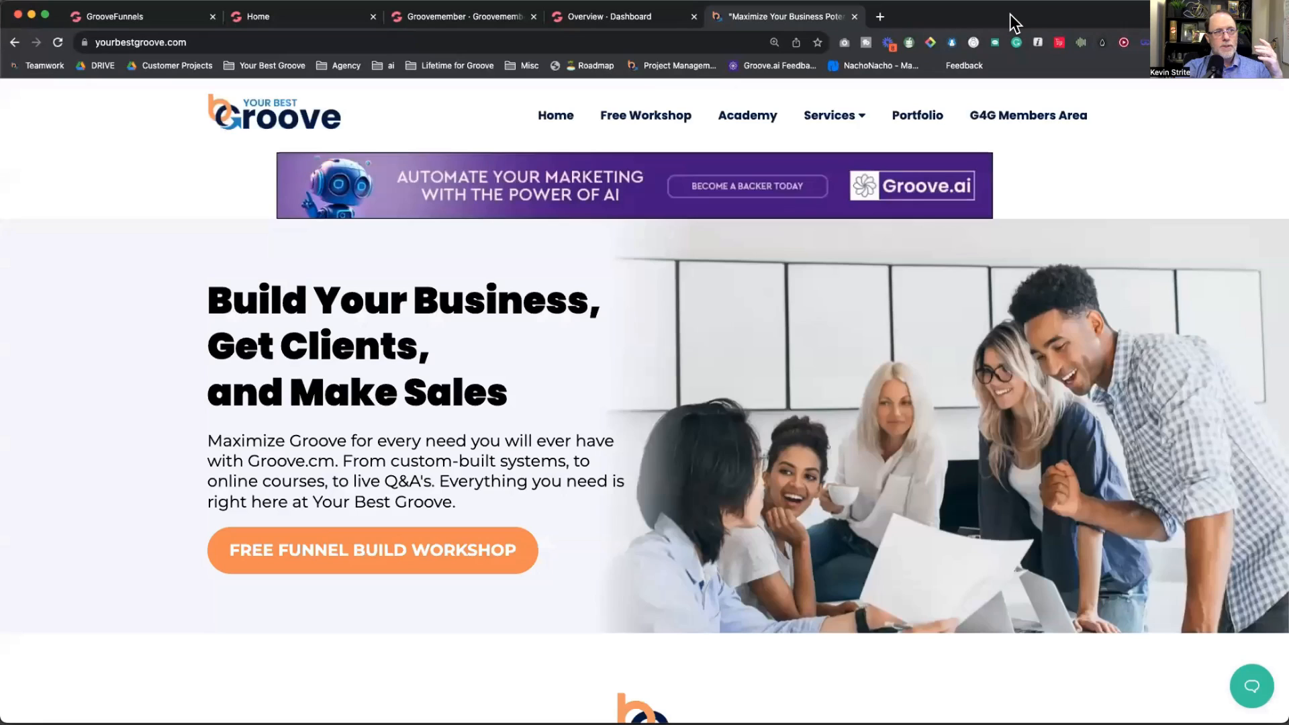
pyautogui.click(137, 21)
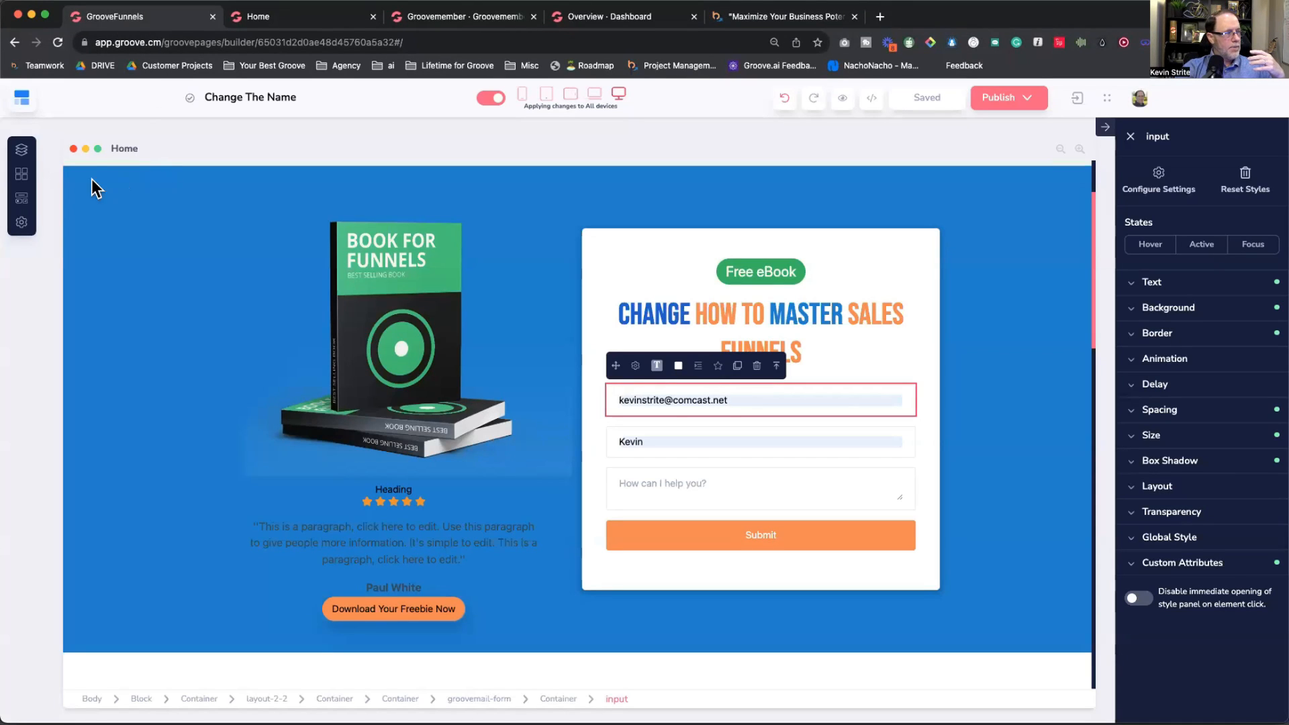
# Step: Switch to the Thank you page and replace its headline with "But Wait, There's More"
pyautogui.click(21, 151)
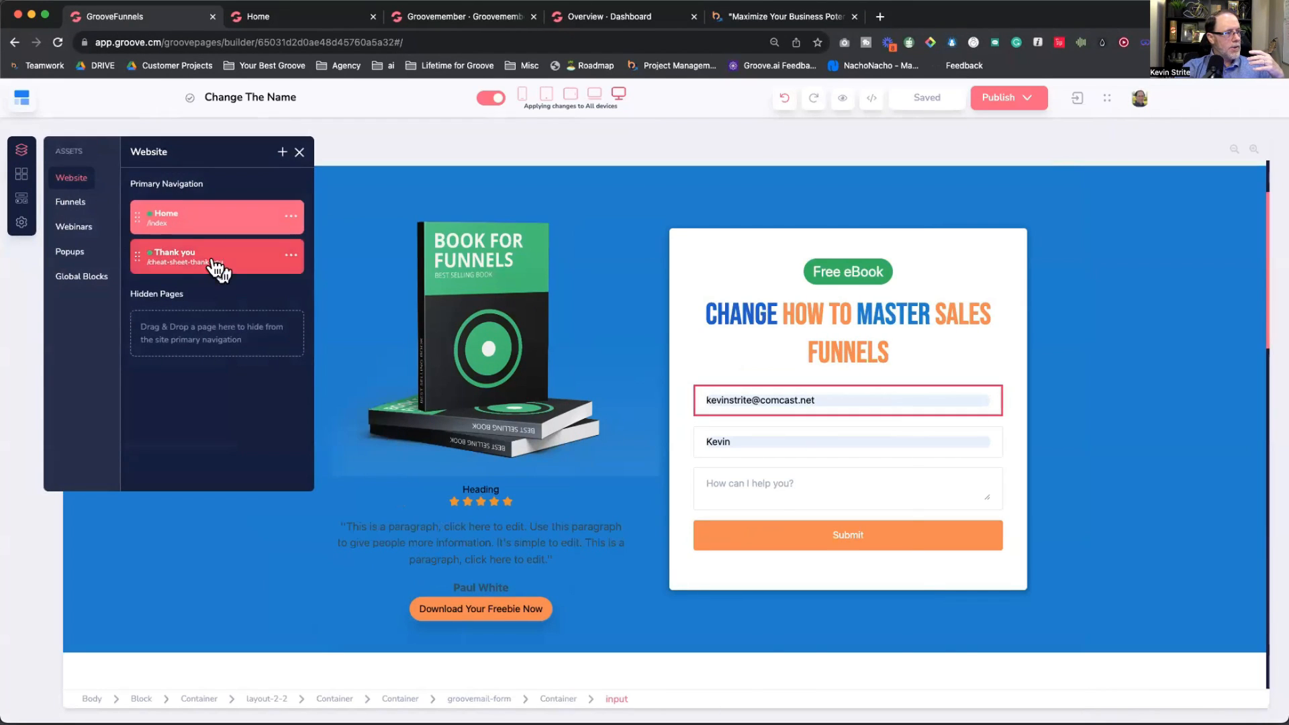
pyautogui.click(214, 258)
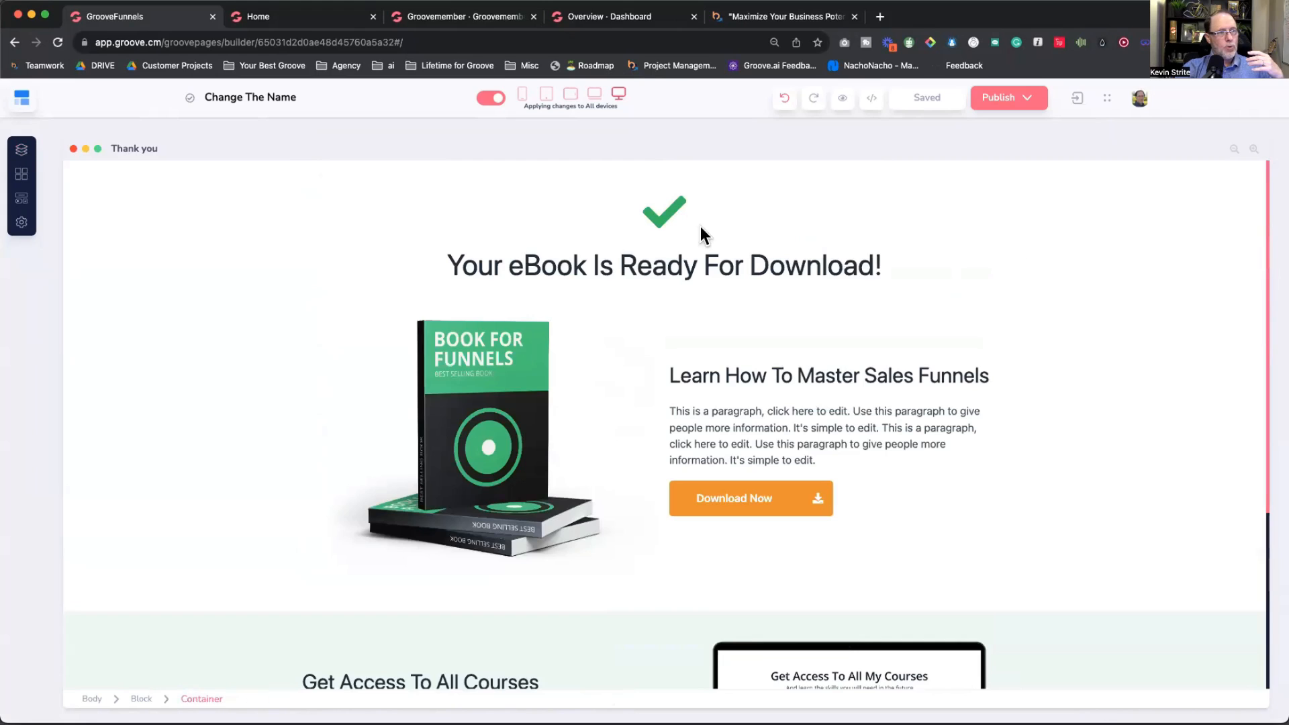
pyautogui.tripleClick(645, 266)
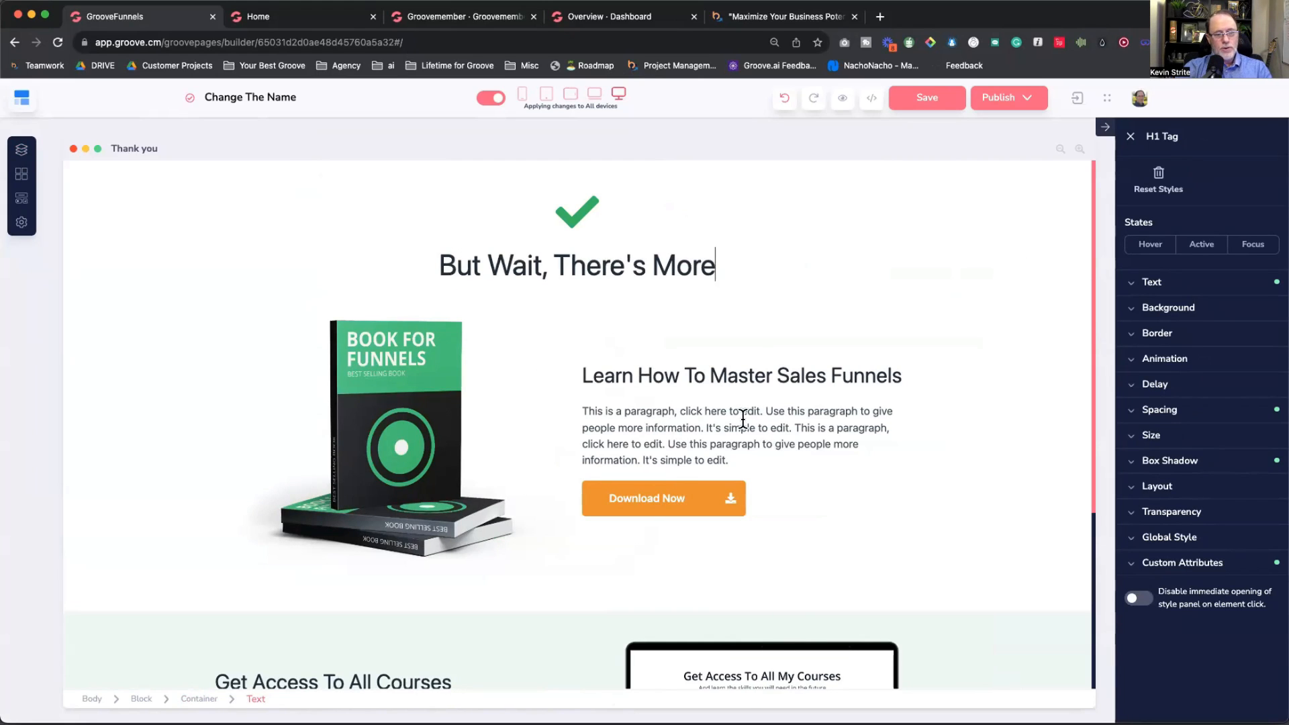
pyautogui.scroll(-1, 662, 404)
pyautogui.click(517, 406)
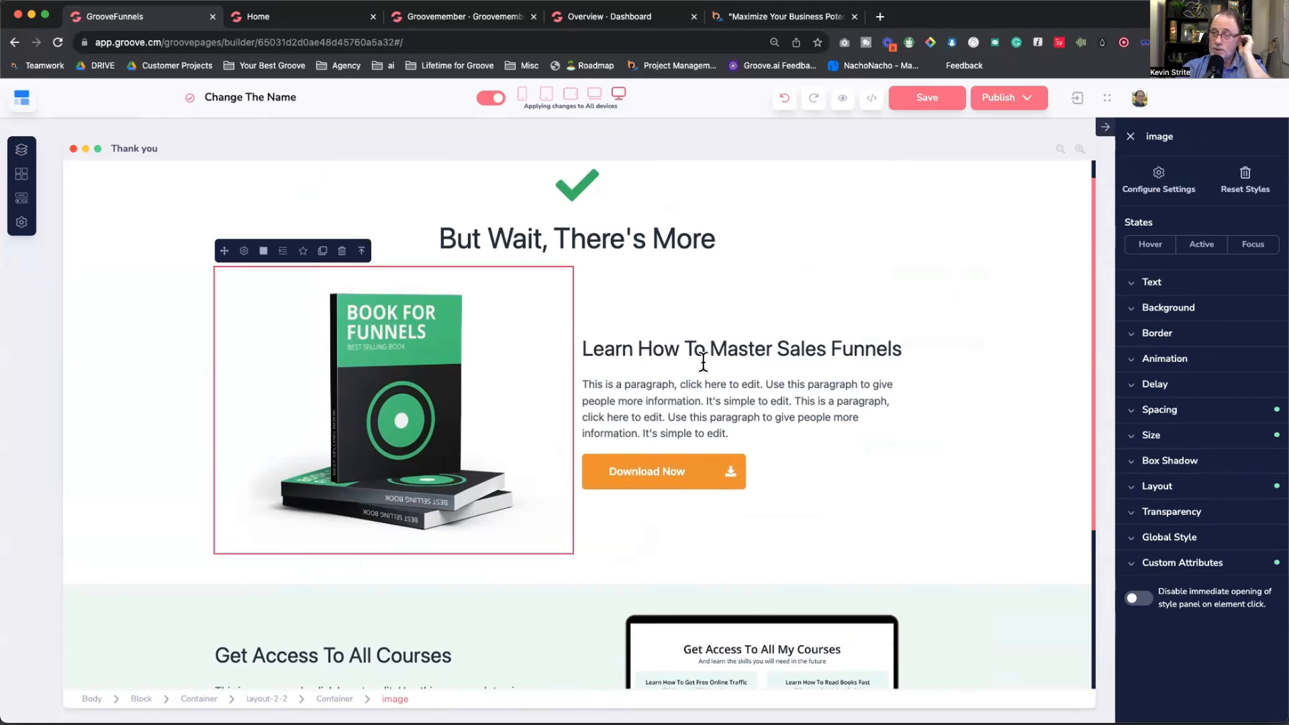
pyautogui.click(21, 174)
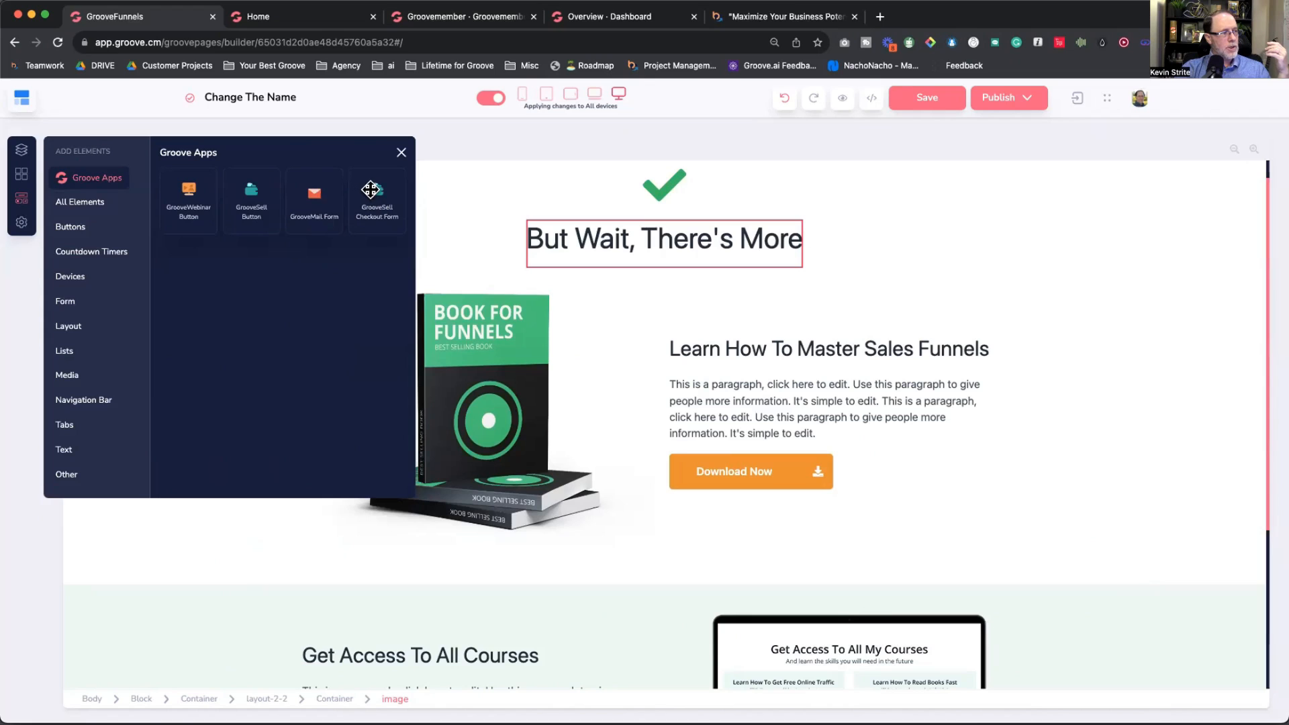
# Step: Place a GrooveSell Checkout Form under the headline and delete the book image
pyautogui.moveTo(373, 198); pyautogui.dragTo(491, 302)
pyautogui.click(401, 154)
pyautogui.scroll(-4, 509, 552)
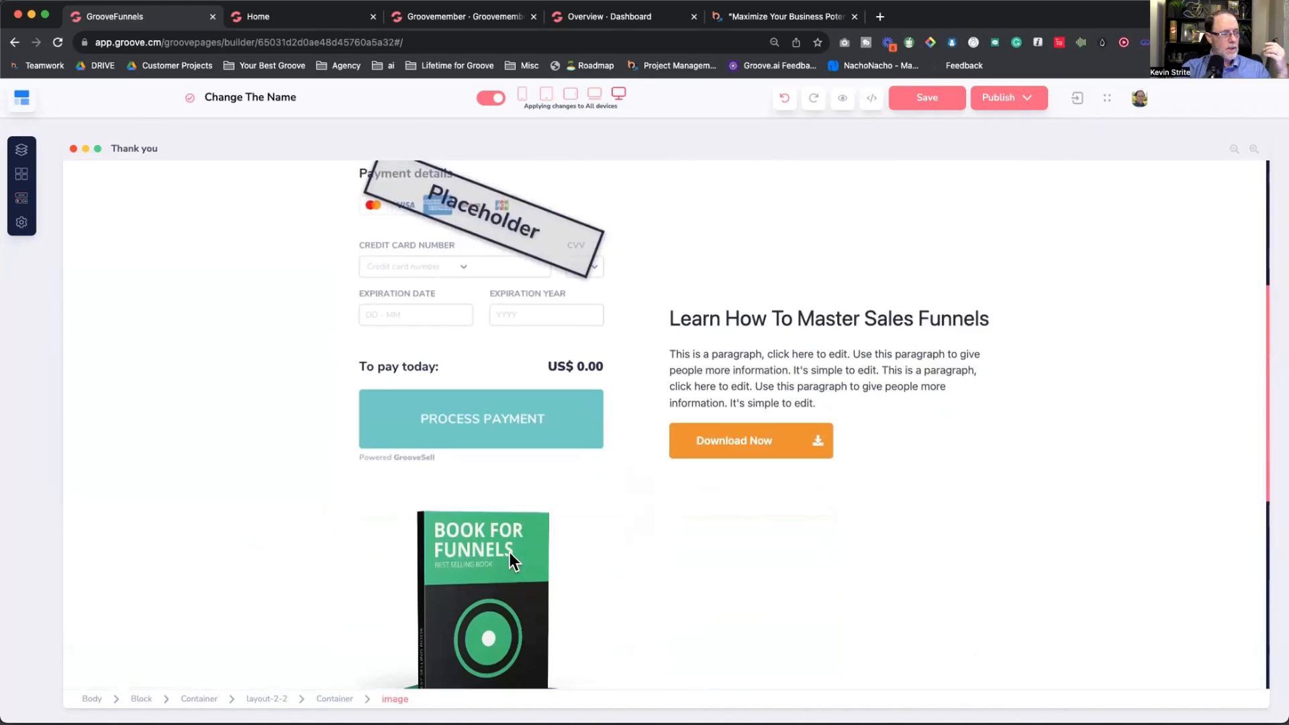
pyautogui.click(509, 552)
pyautogui.click(342, 470)
pyautogui.scroll(3, 496, 409)
pyautogui.click(496, 411)
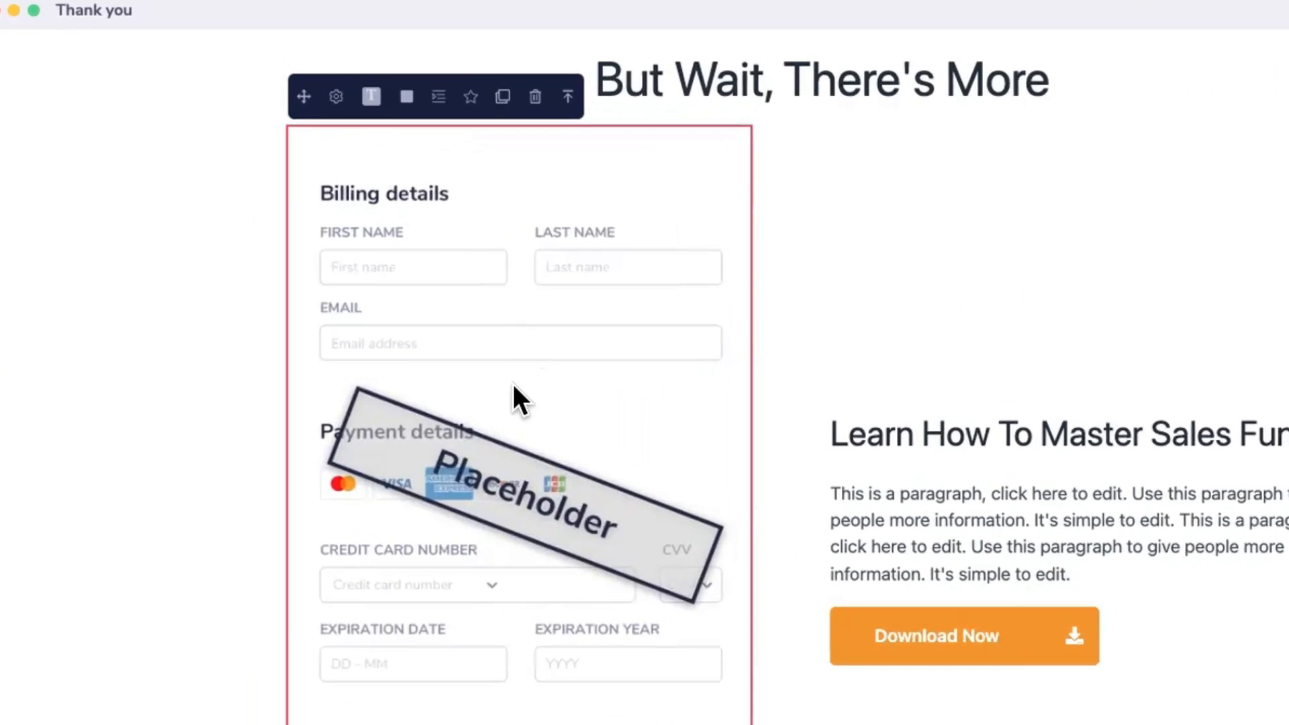
# Step: Link the checkout to funnel Your Best Groove, product Groove For Growth Academy, link Workshop Special
pyautogui.click(351, 65)
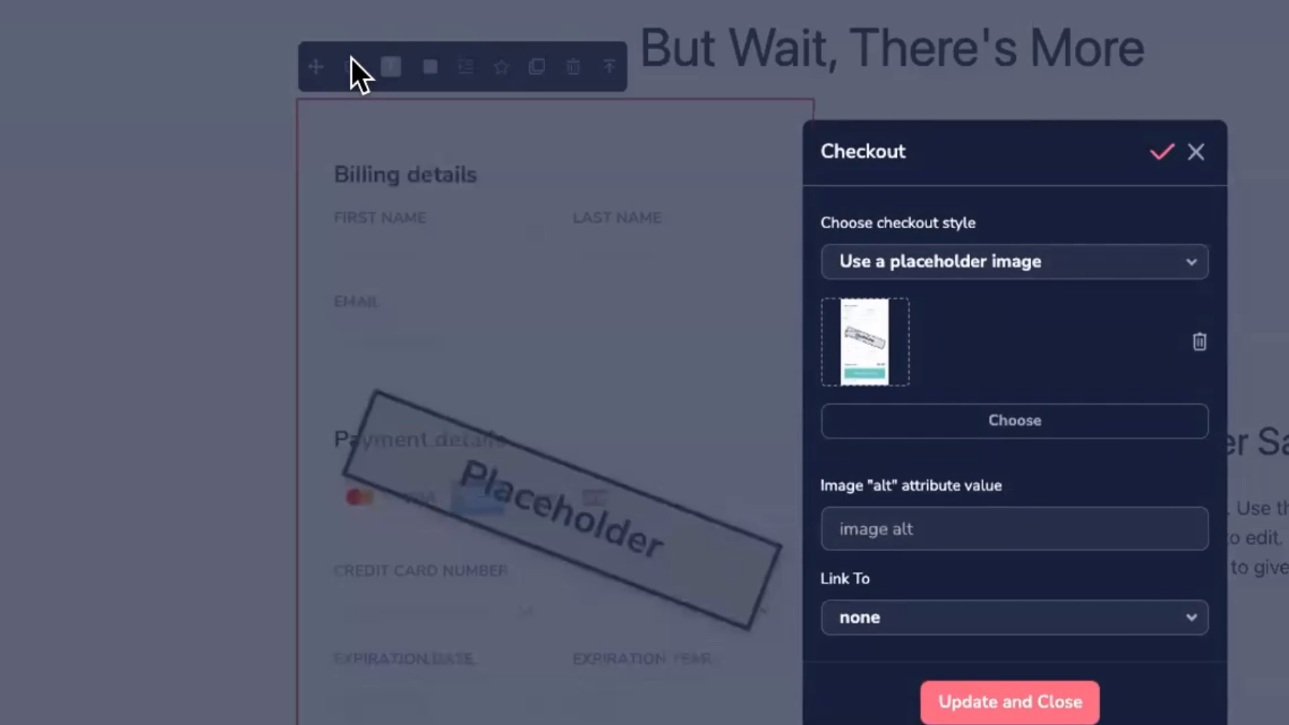
pyautogui.click(1081, 261)
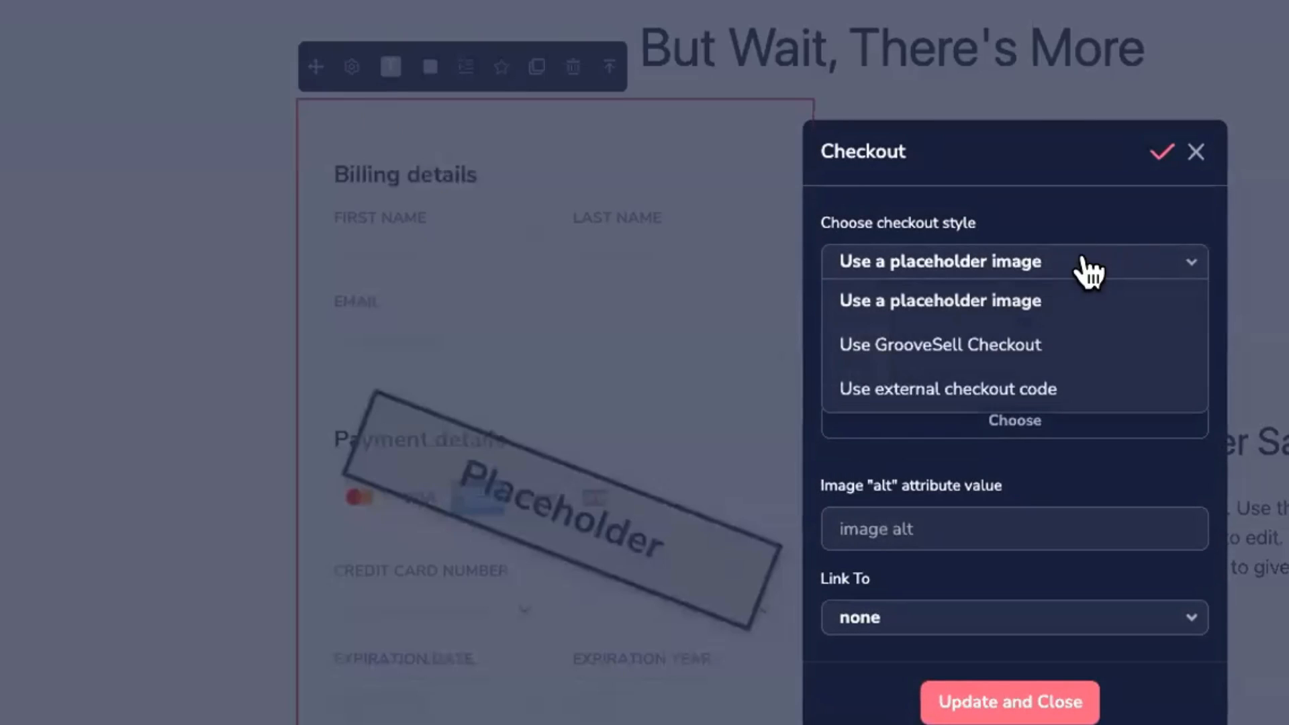
pyautogui.click(969, 342)
pyautogui.click(946, 456)
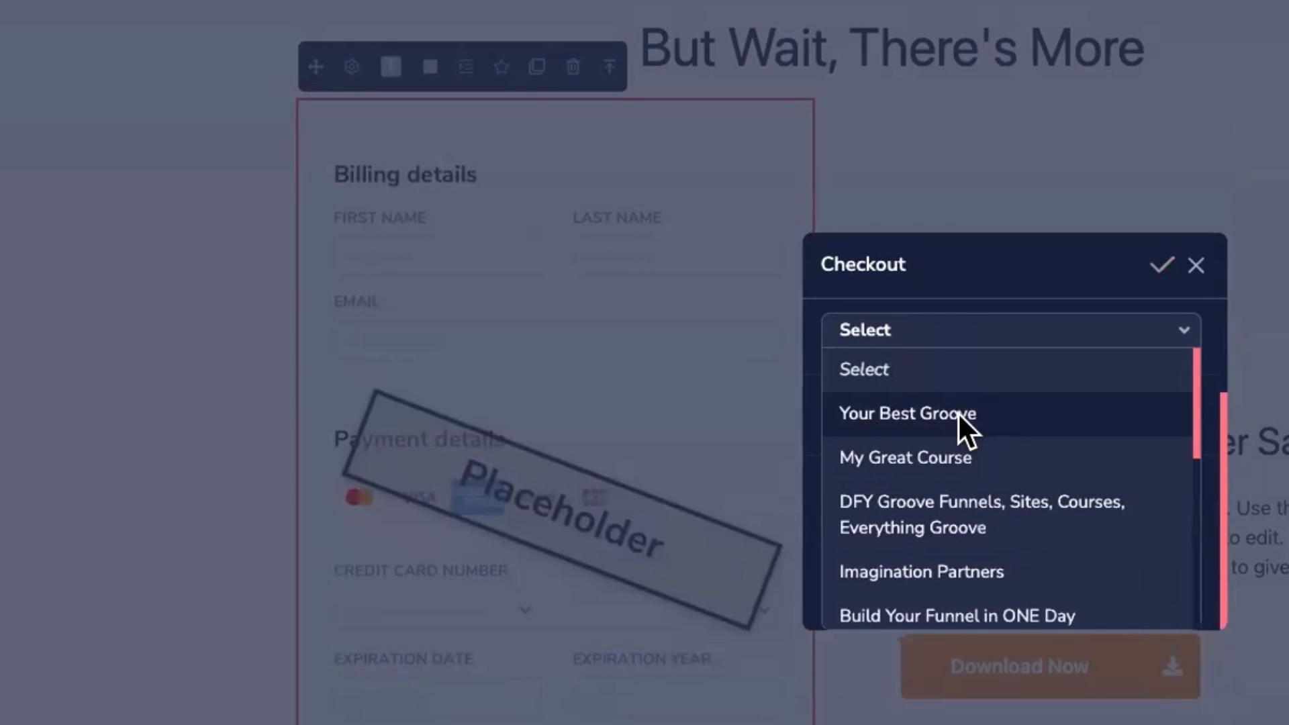
pyautogui.click(958, 414)
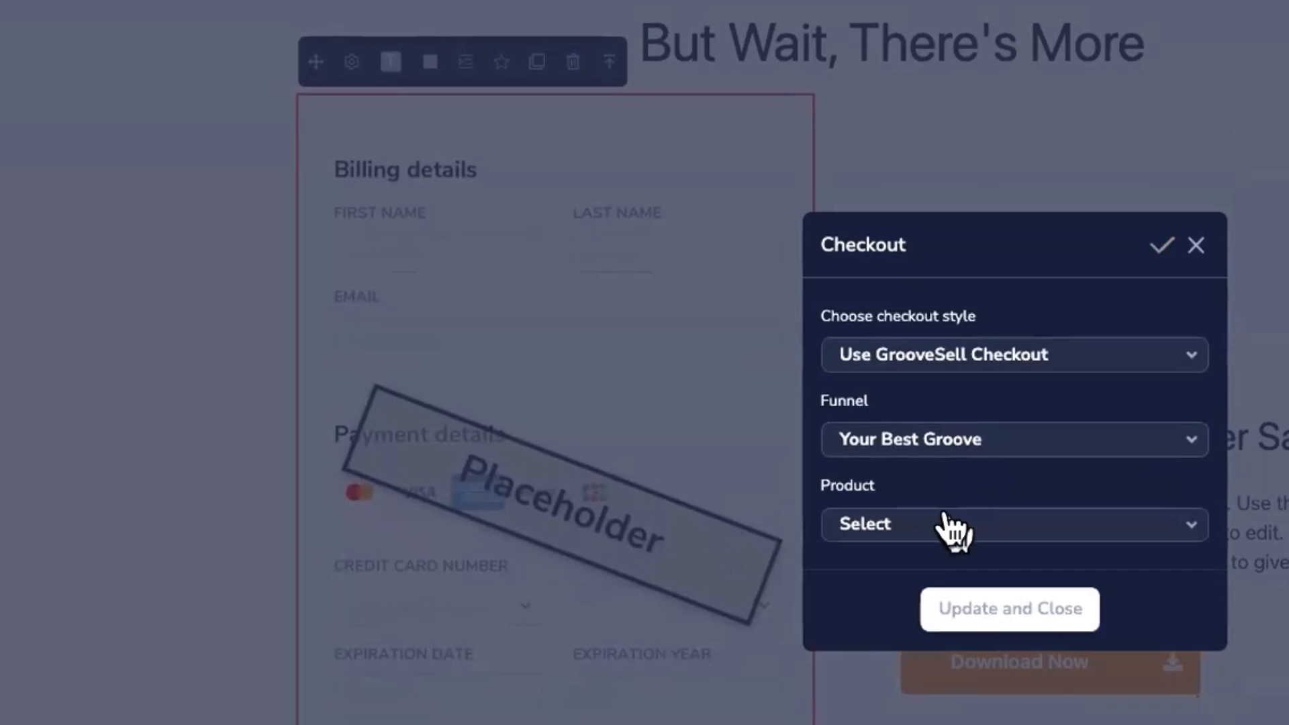
pyautogui.click(950, 526)
pyautogui.scroll(-3, 953, 511)
pyautogui.scroll(-5, 978, 485)
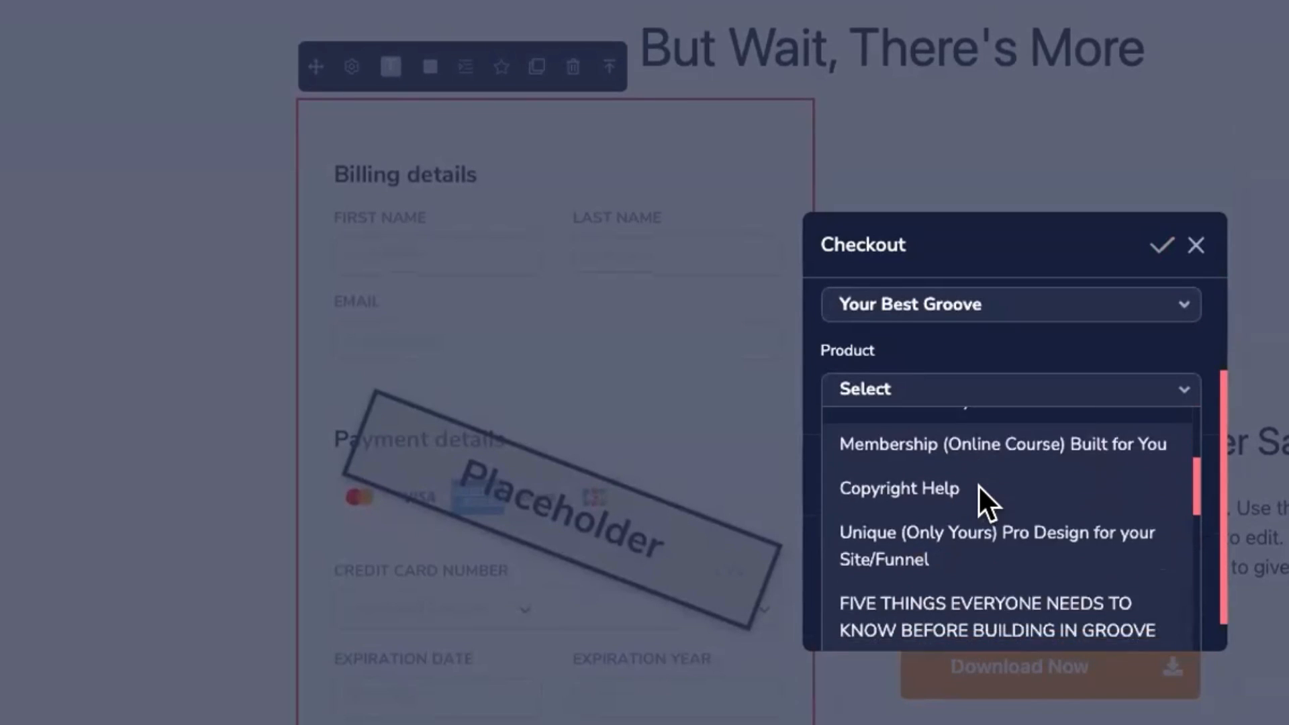
pyautogui.click(979, 510)
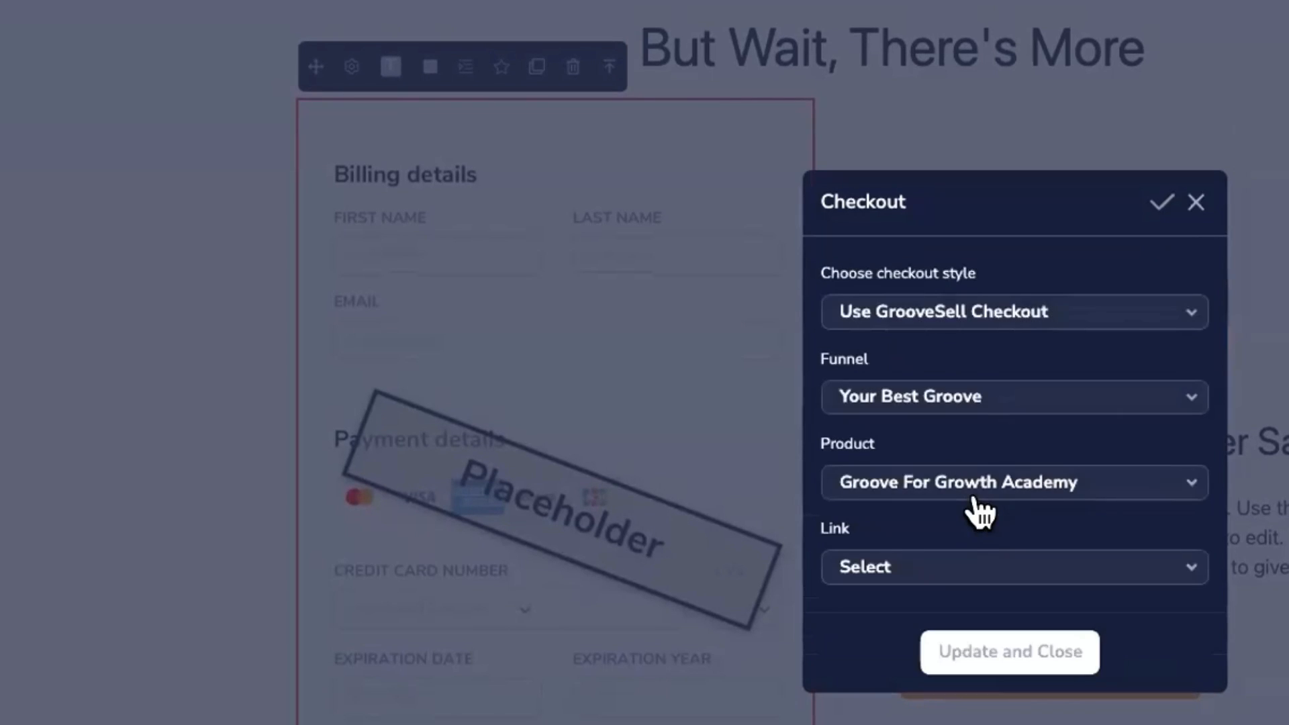
pyautogui.click(975, 567)
pyautogui.scroll(-5, 992, 601)
pyautogui.click(974, 615)
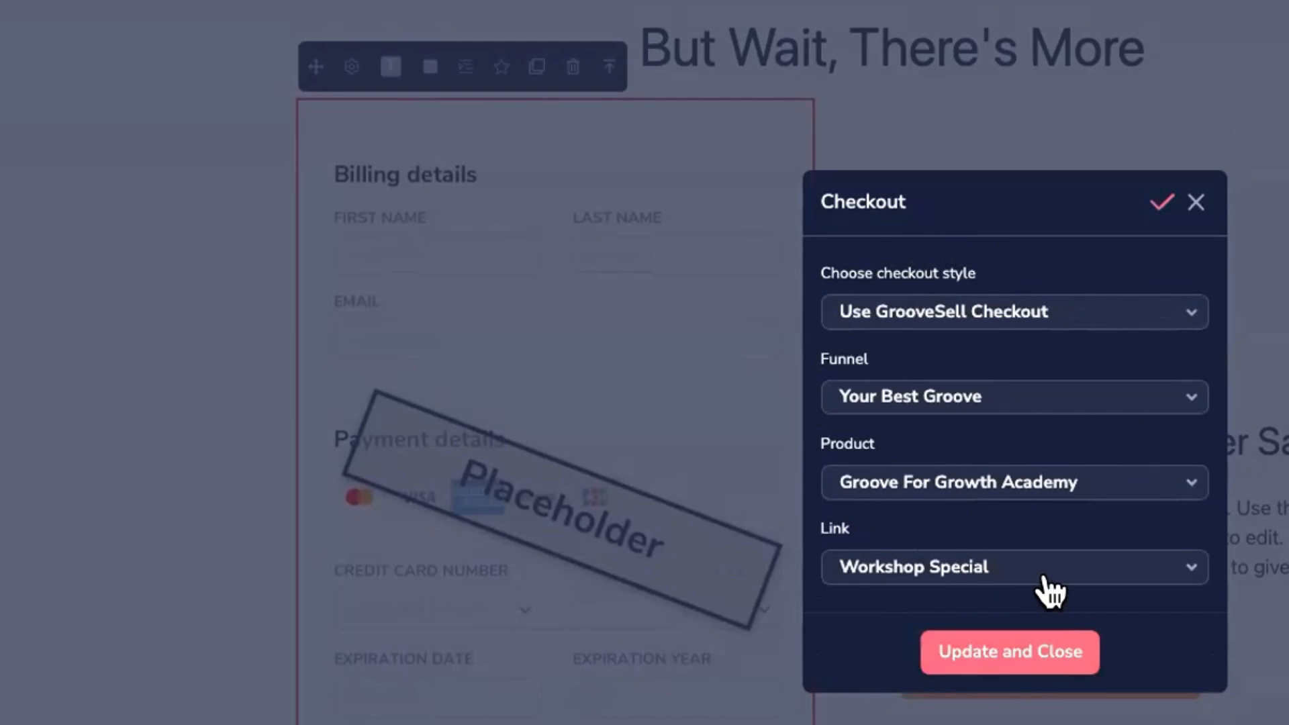
pyautogui.click(1030, 650)
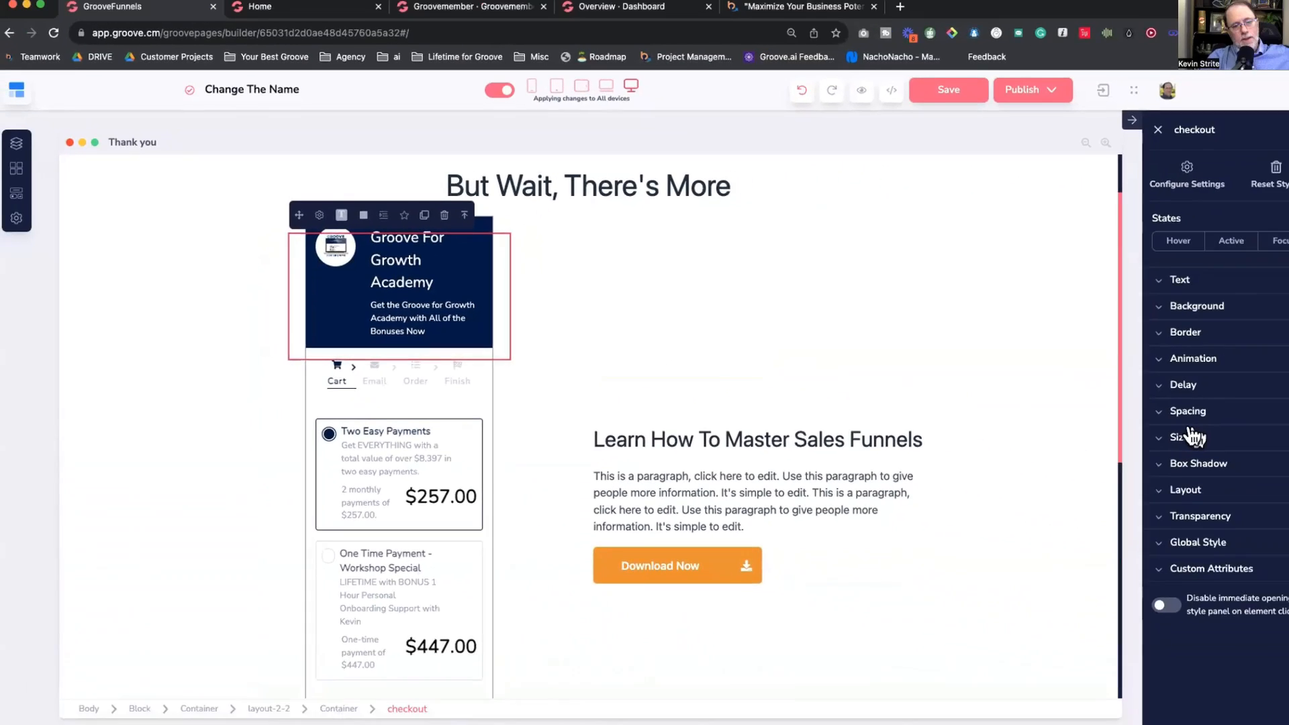
# Step: Set the checkout's width to 100% relative to its parent column
pyautogui.click(1169, 445)
pyautogui.click(1172, 472)
pyautogui.scroll(-2, 1171, 481)
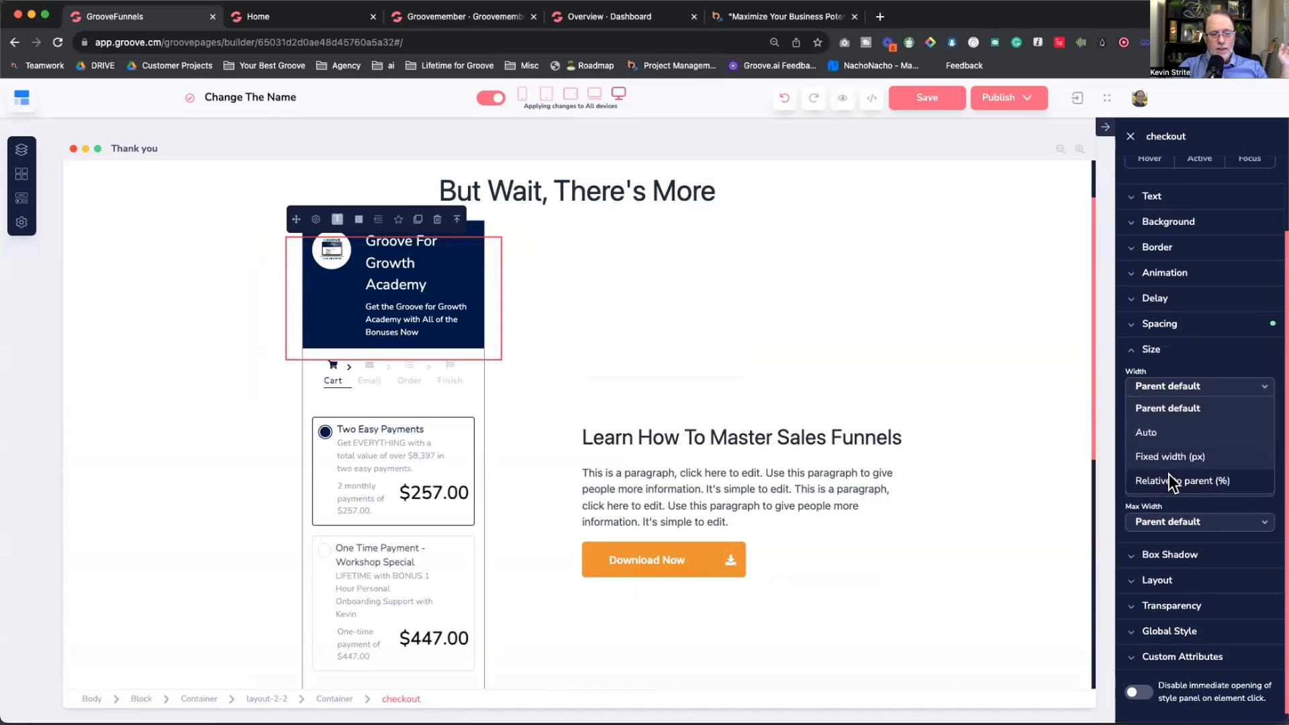
pyautogui.click(1172, 479)
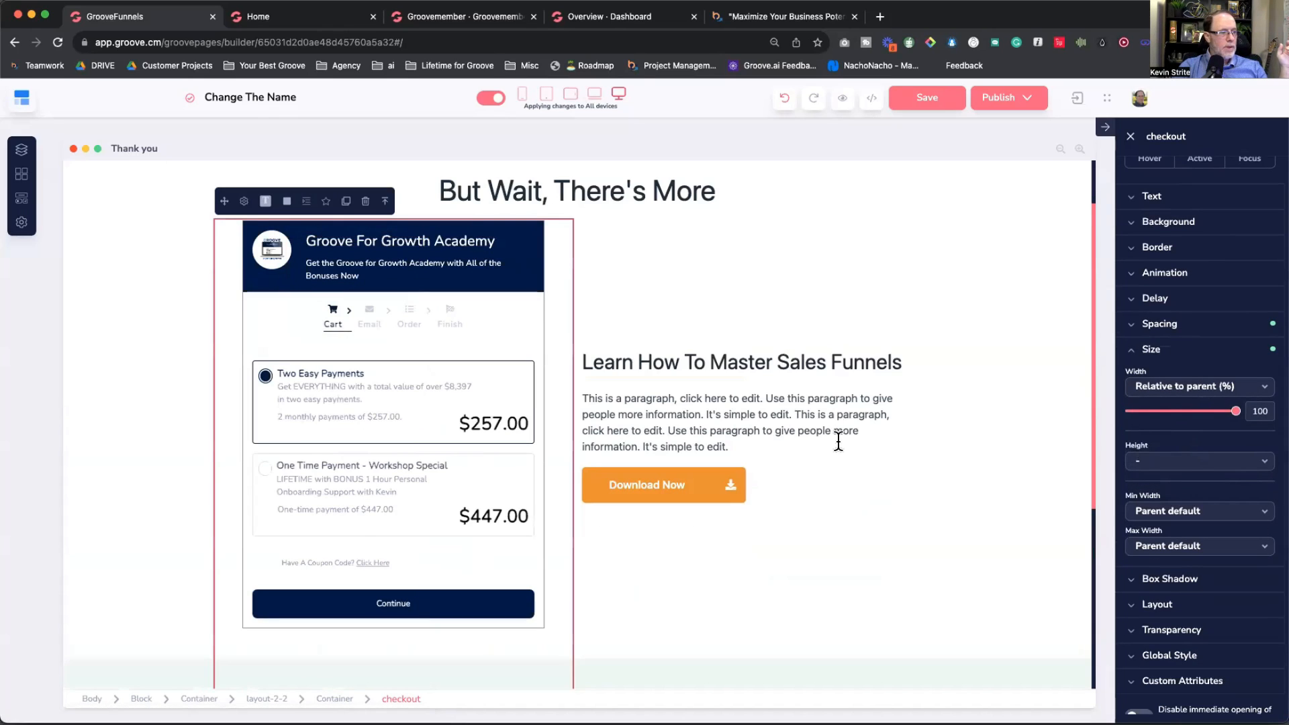
pyautogui.click(891, 527)
pyautogui.scroll(-1, 893, 520)
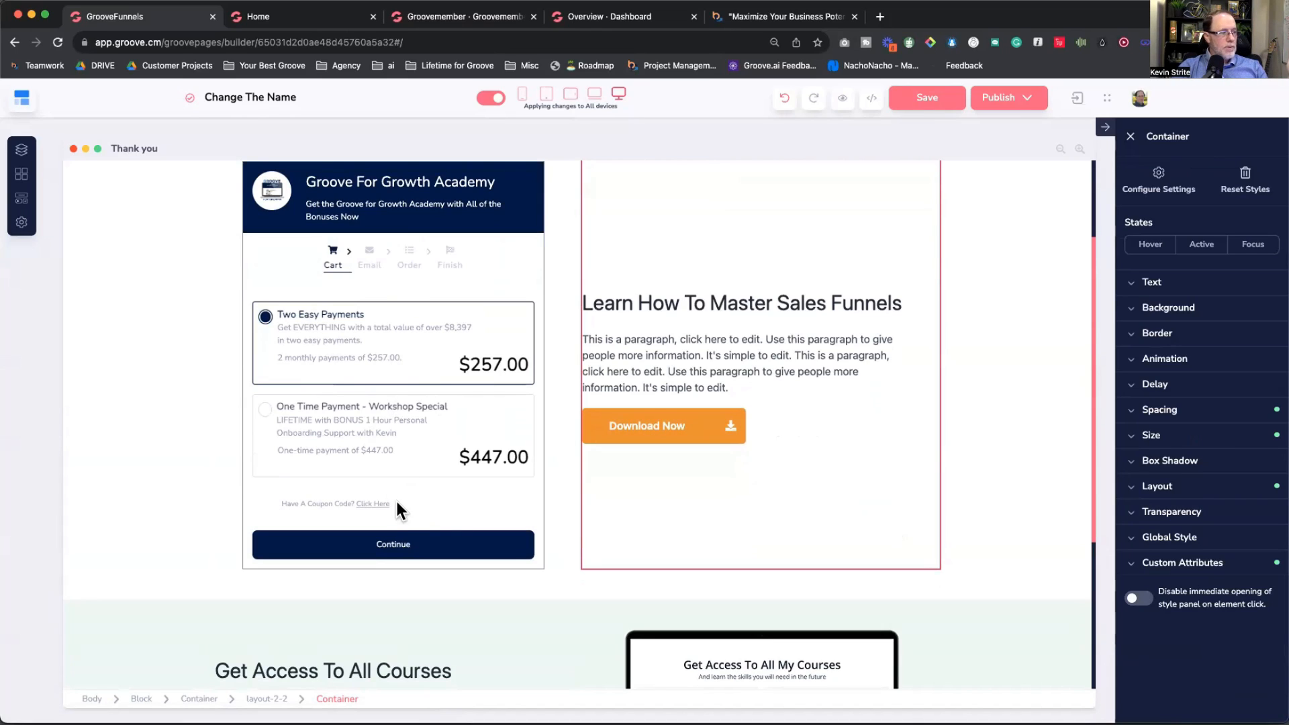
pyautogui.click(415, 535)
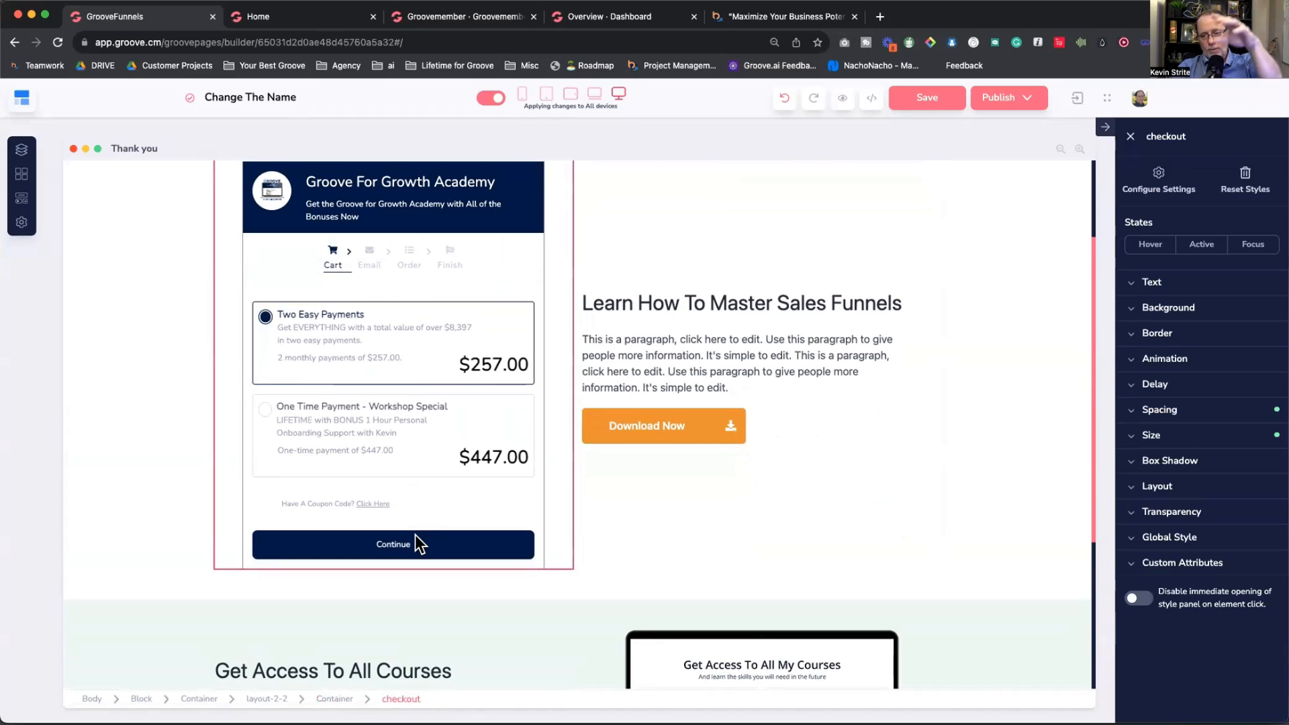
pyautogui.scroll(-2, 575, 527)
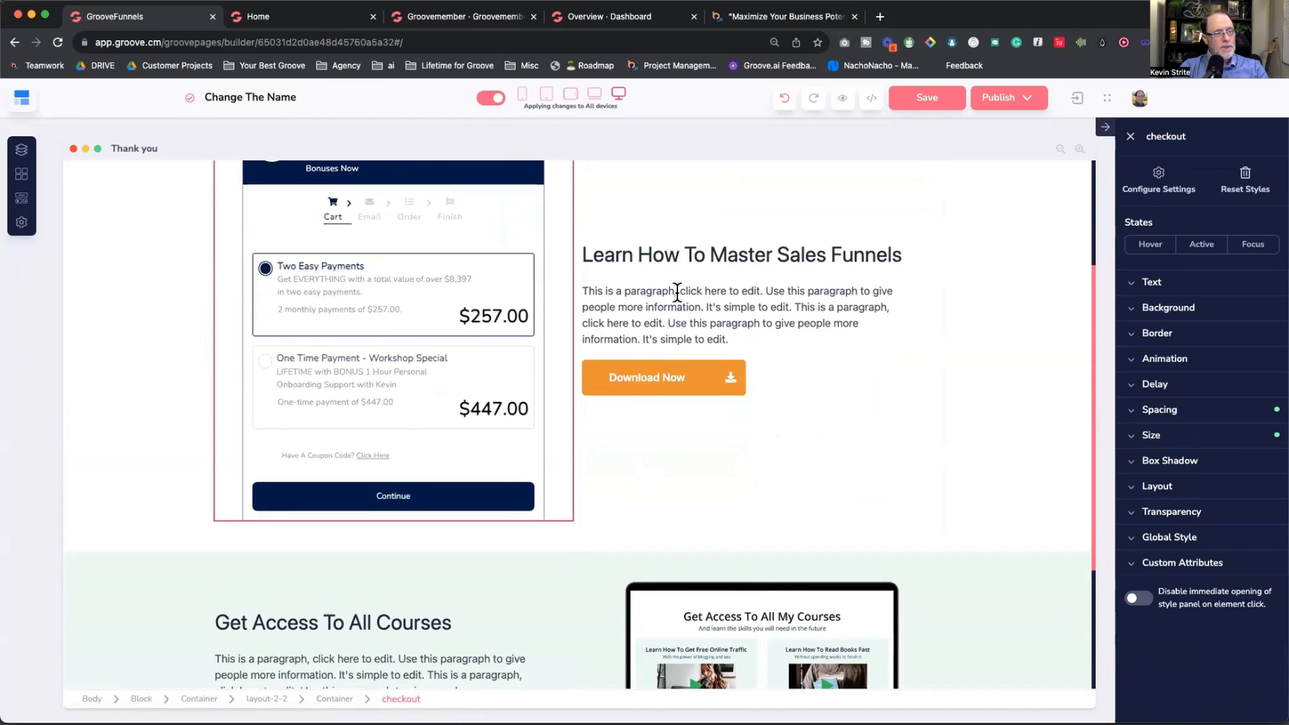
pyautogui.tripleClick(678, 292)
# Step: Add a Text Link element from the Buttons elements just below the GroovePages checkout form
pyautogui.click(22, 199)
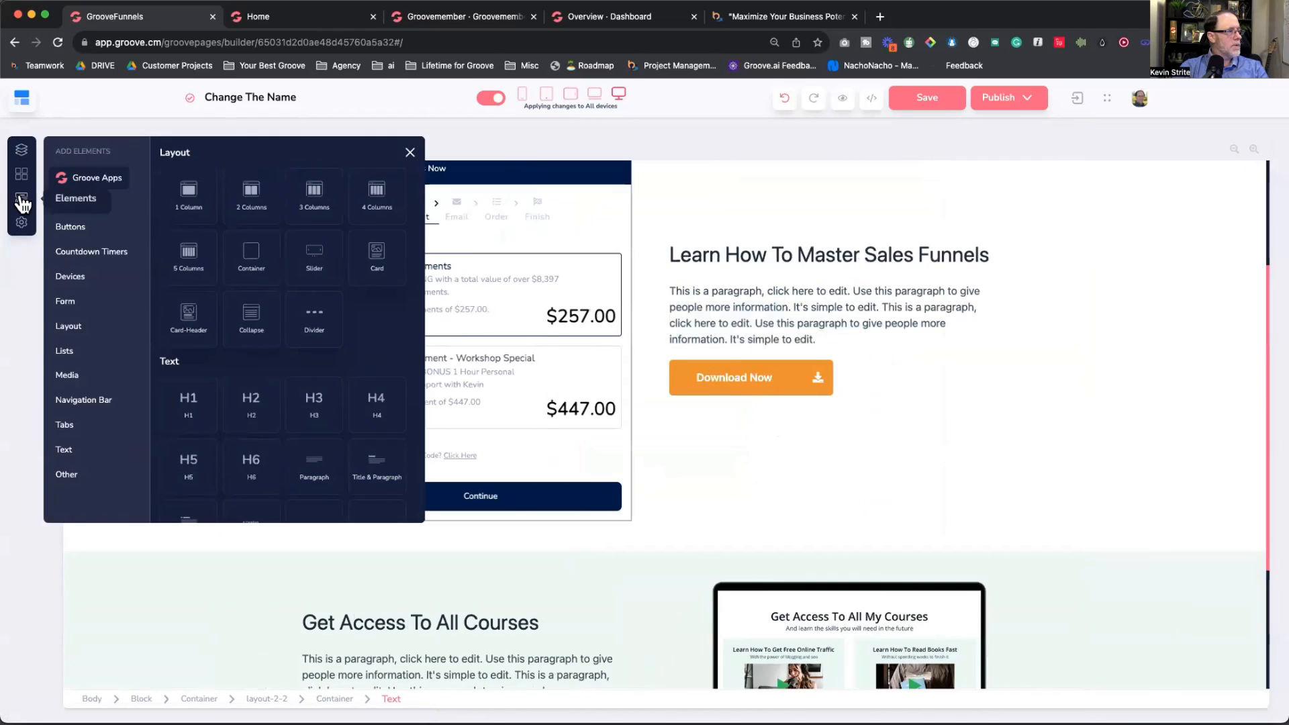
pyautogui.click(70, 228)
pyautogui.moveTo(347, 195); pyautogui.dragTo(403, 433)
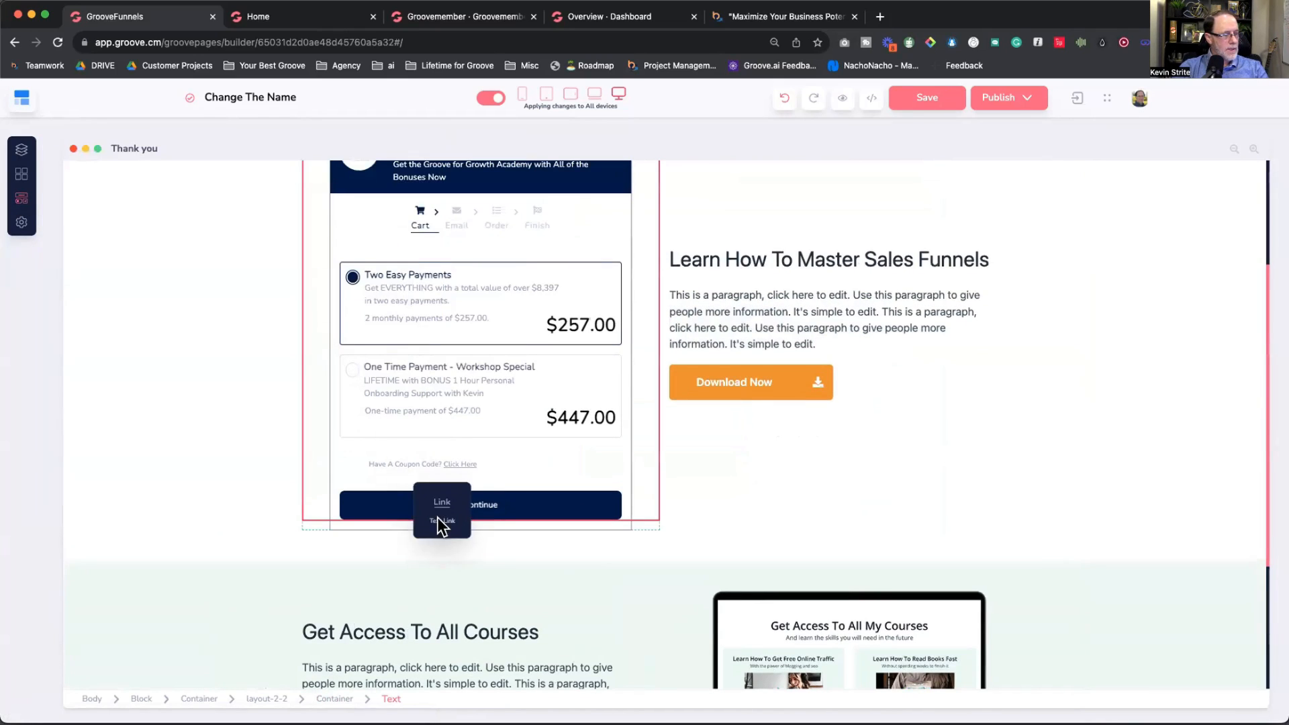
pyautogui.moveTo(438, 516); pyautogui.dragTo(443, 554)
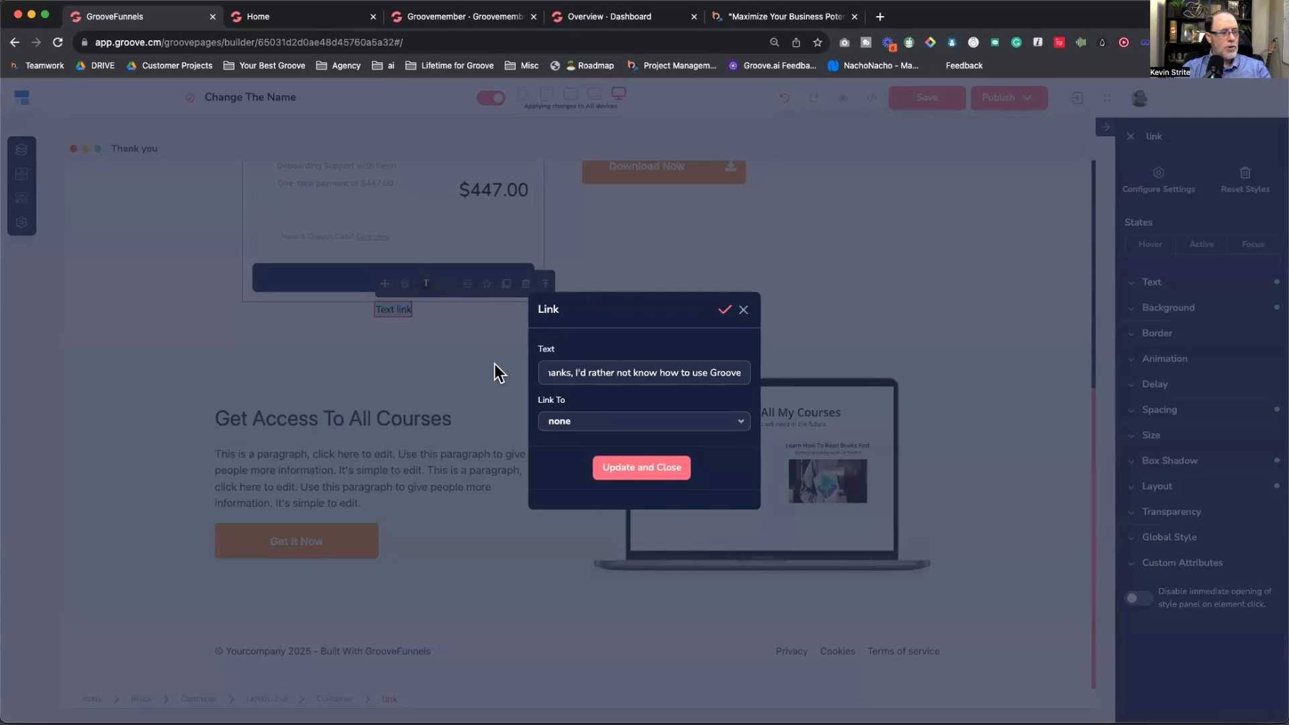
# Step: Link the text link to the Home page and apply the link settings
pyautogui.click(568, 425)
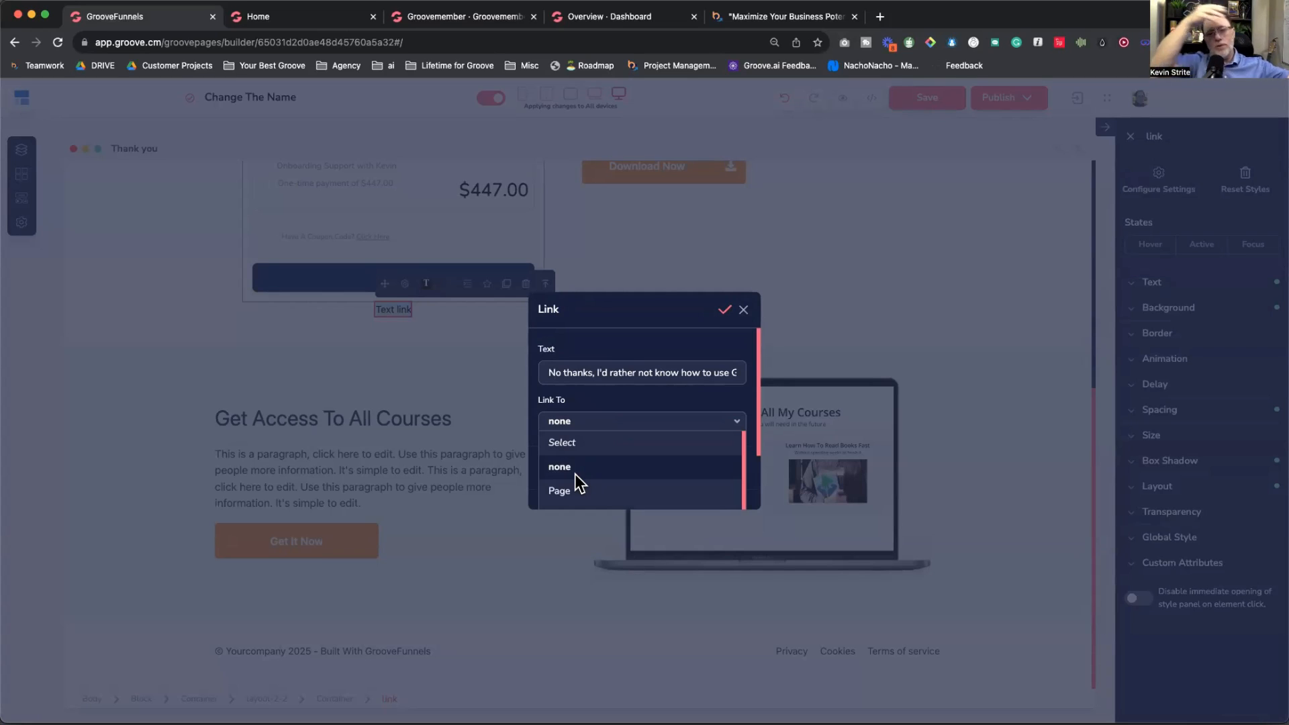
pyautogui.click(608, 491)
pyautogui.click(611, 428)
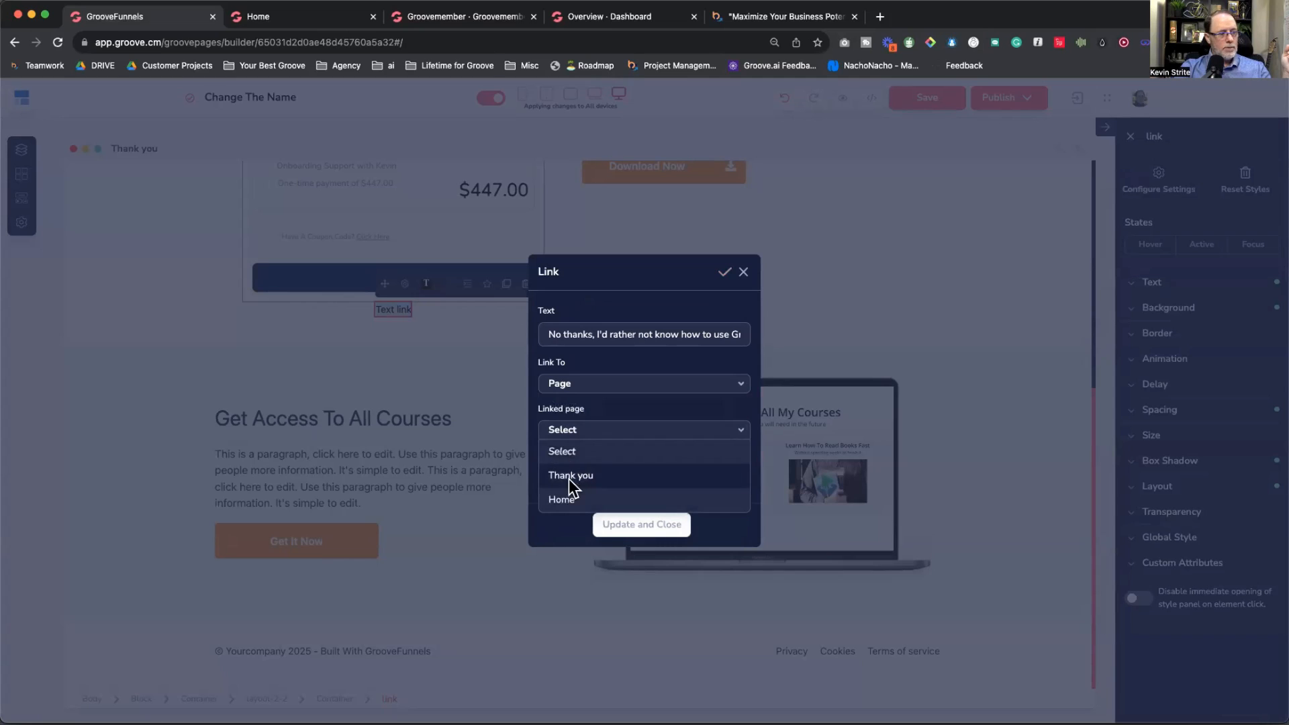
pyautogui.click(562, 498)
pyautogui.click(624, 525)
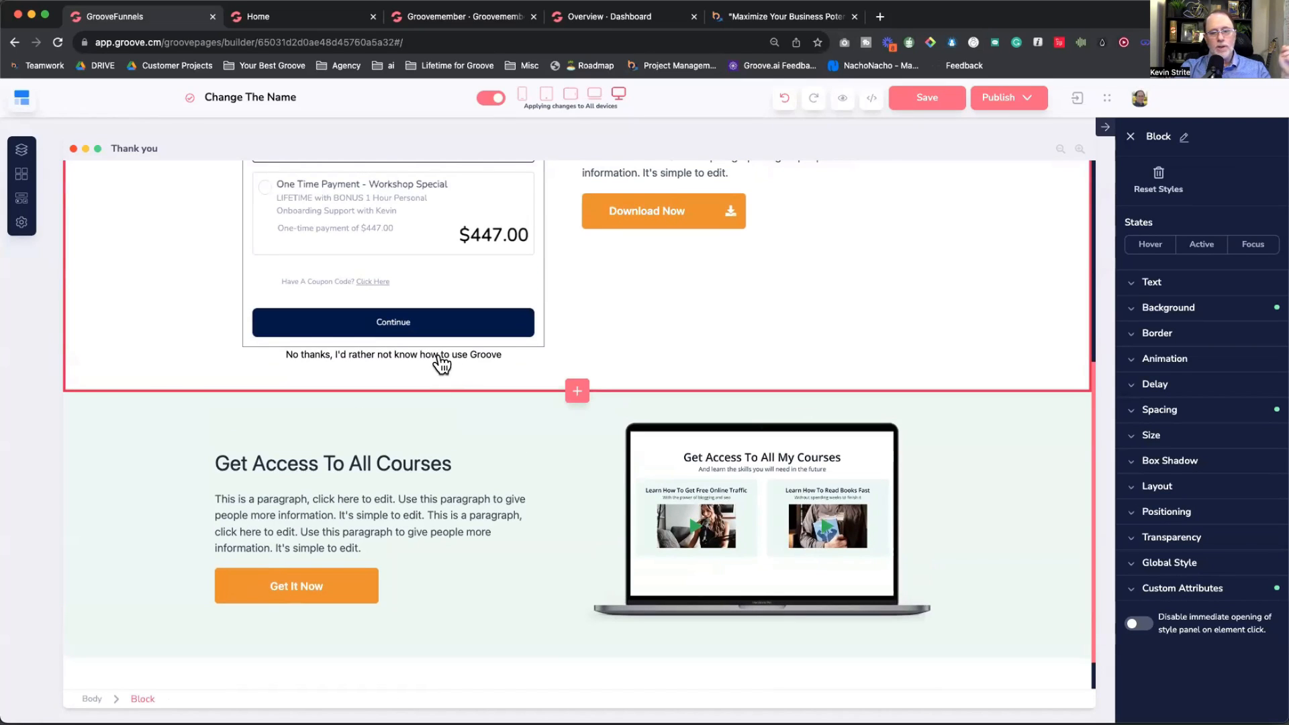
pyautogui.scroll(5, 441, 363)
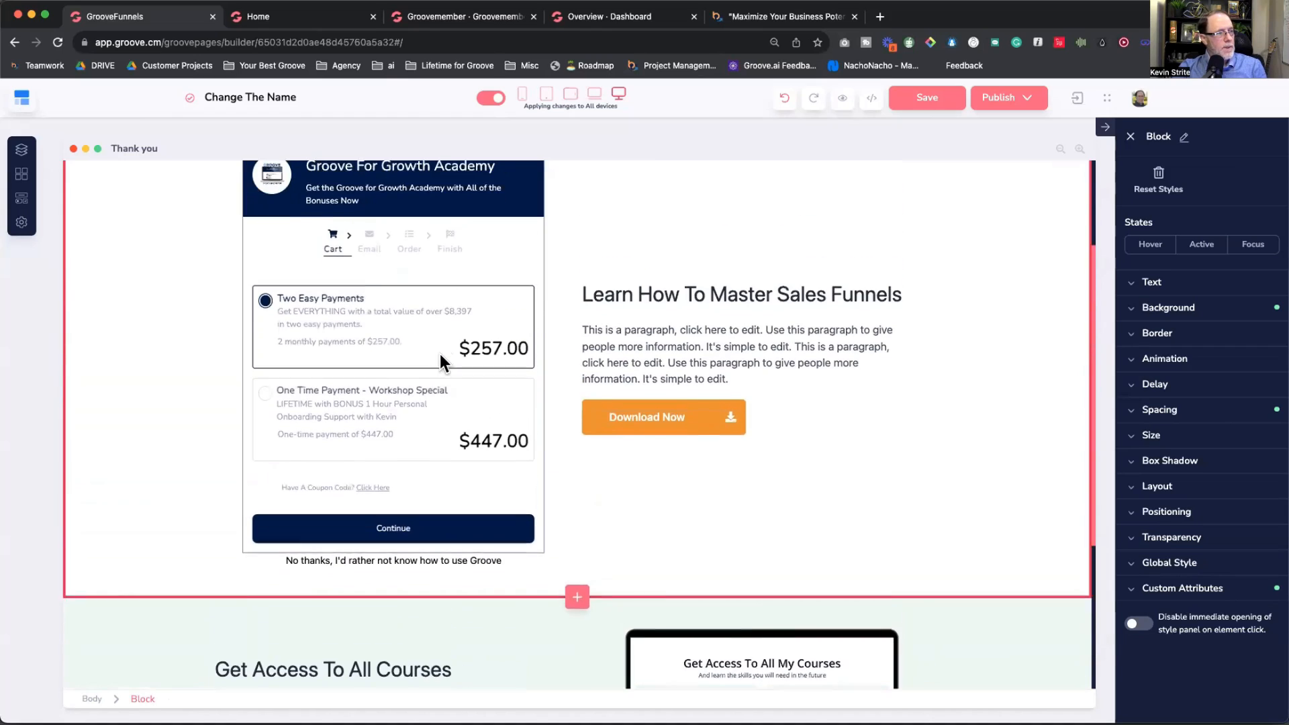